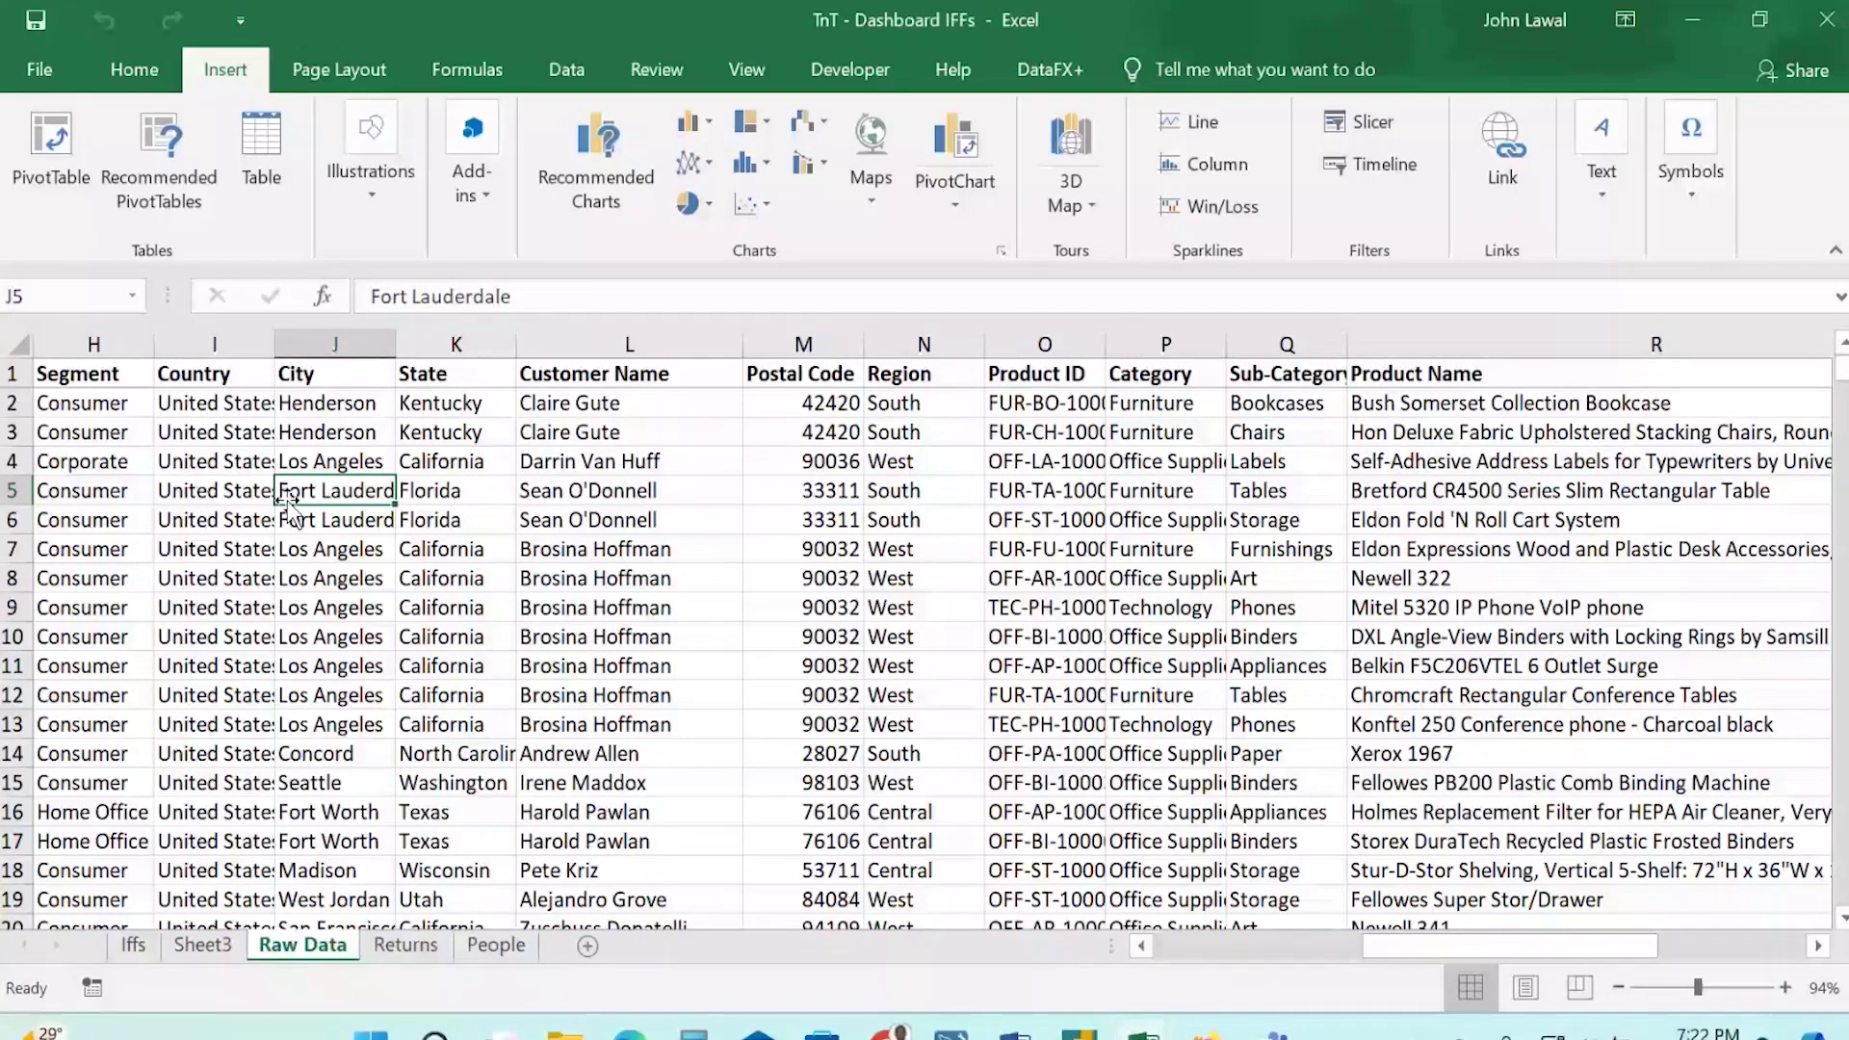
Check the participants' replies in the Teams meeting chat and return to the Excel workbook.
key(alt+Tab)
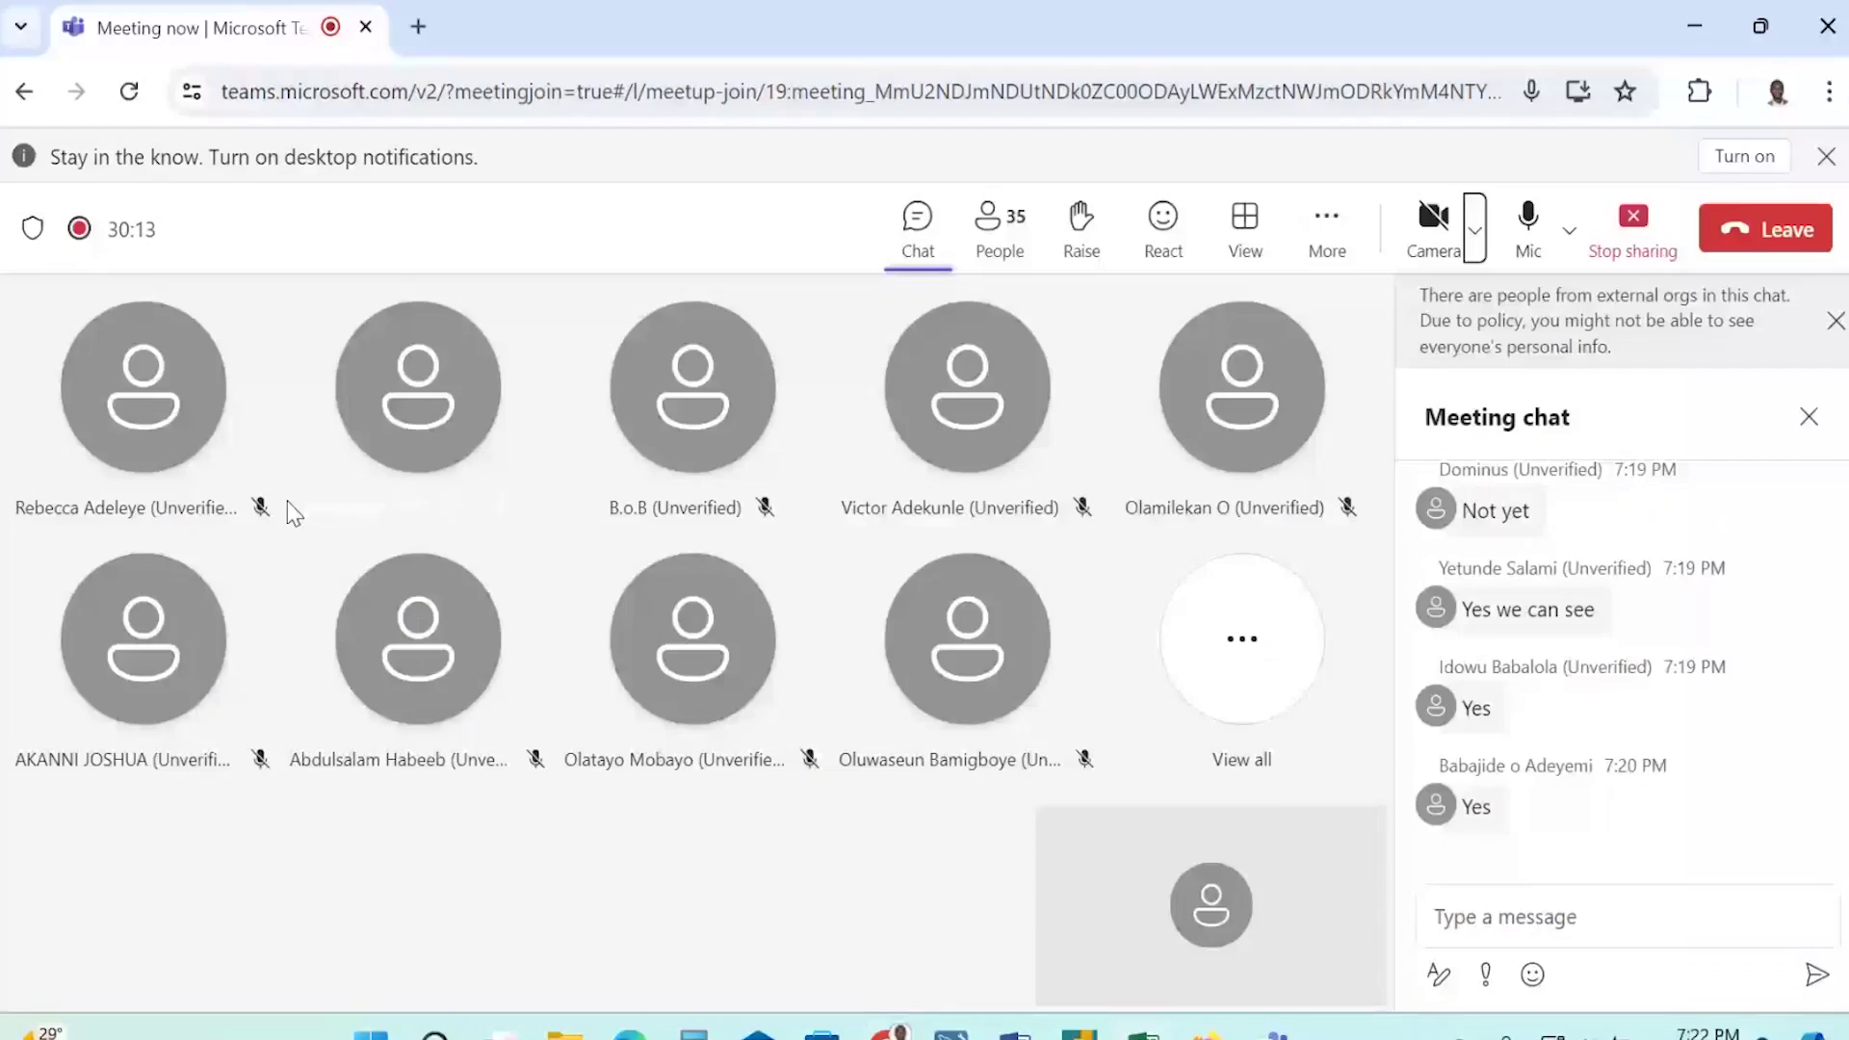
key(alt+Tab)
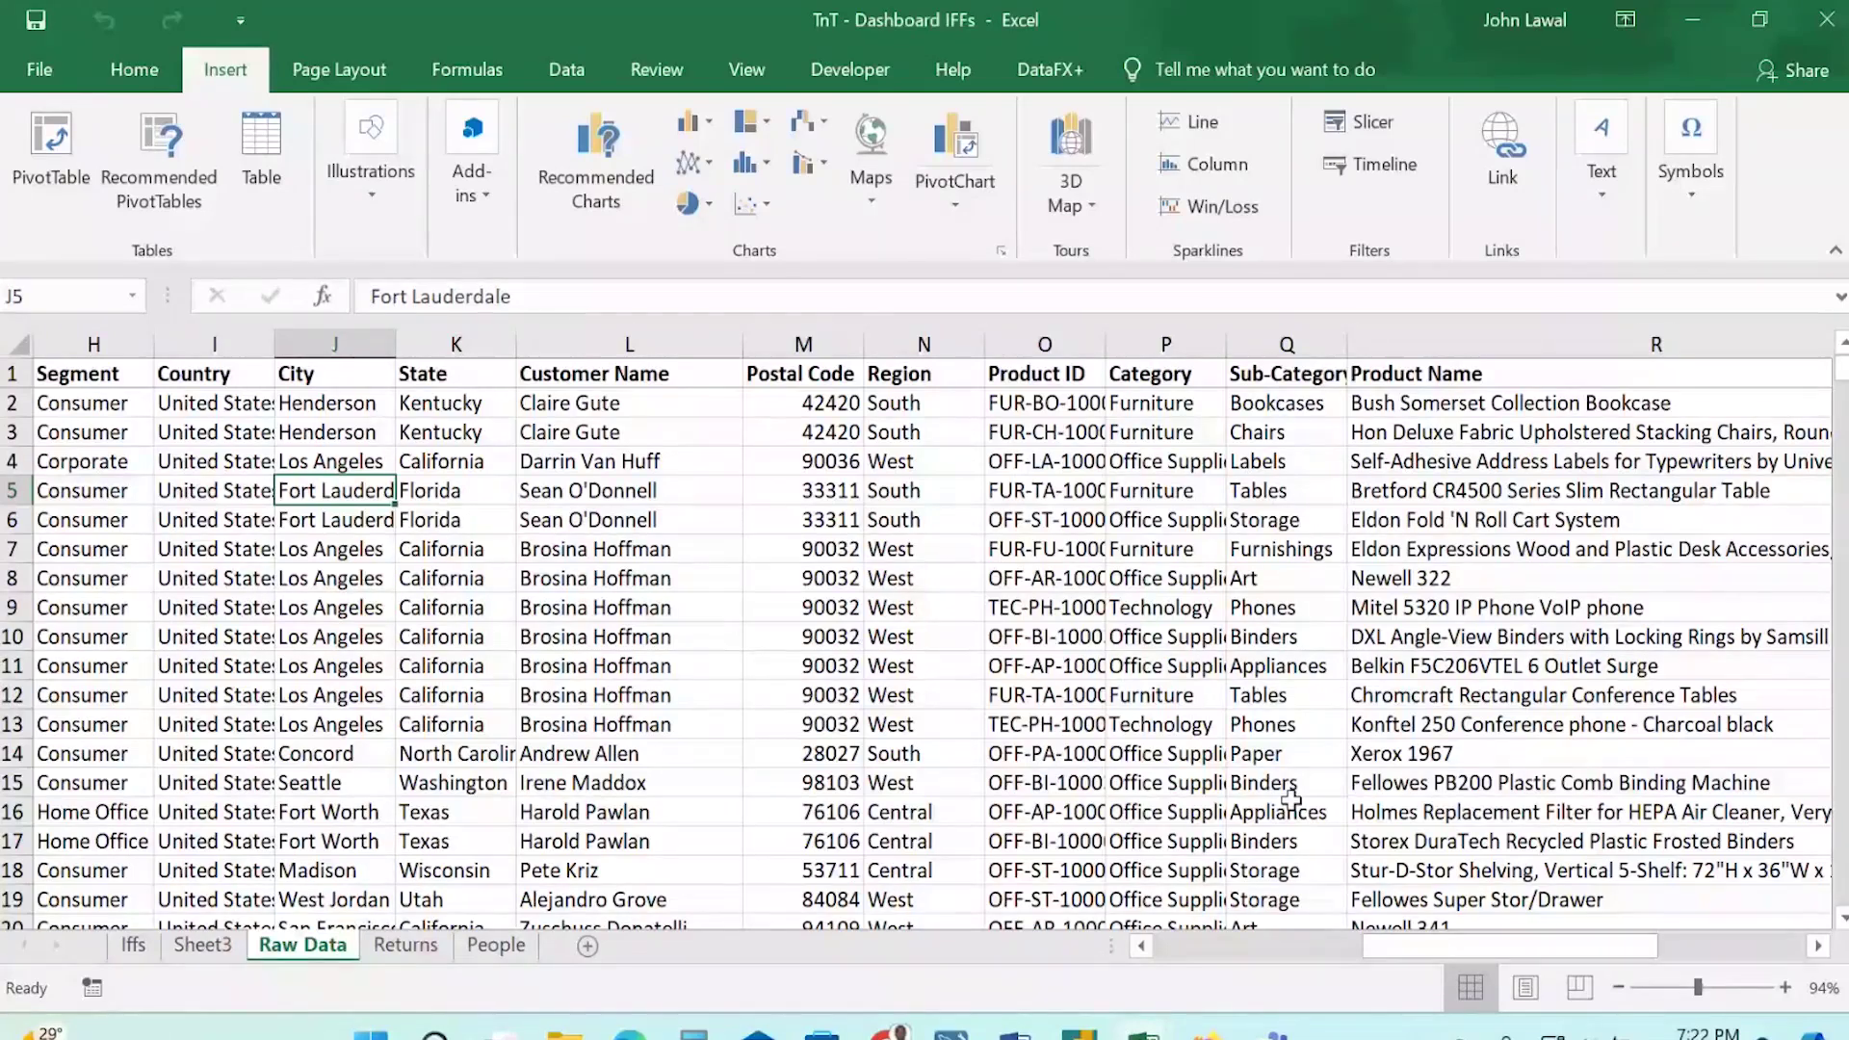
key(alt+Tab)
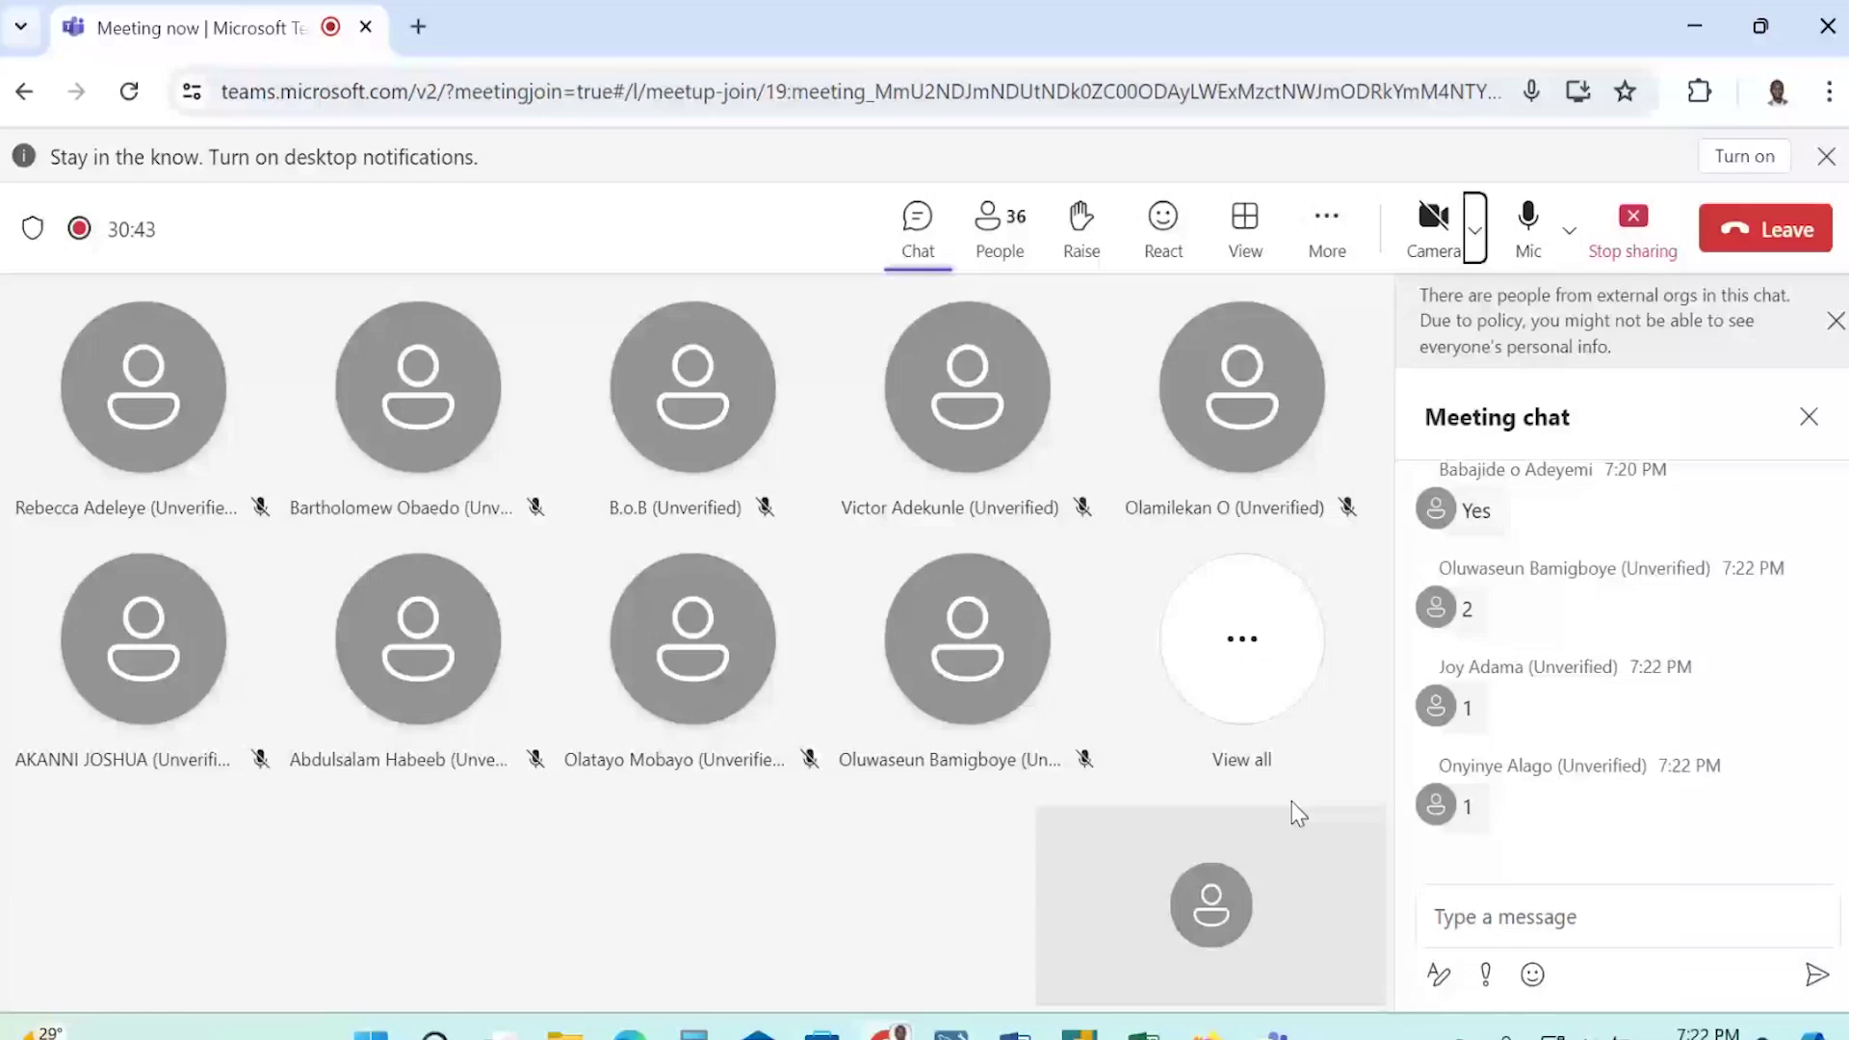
key(alt+Tab)
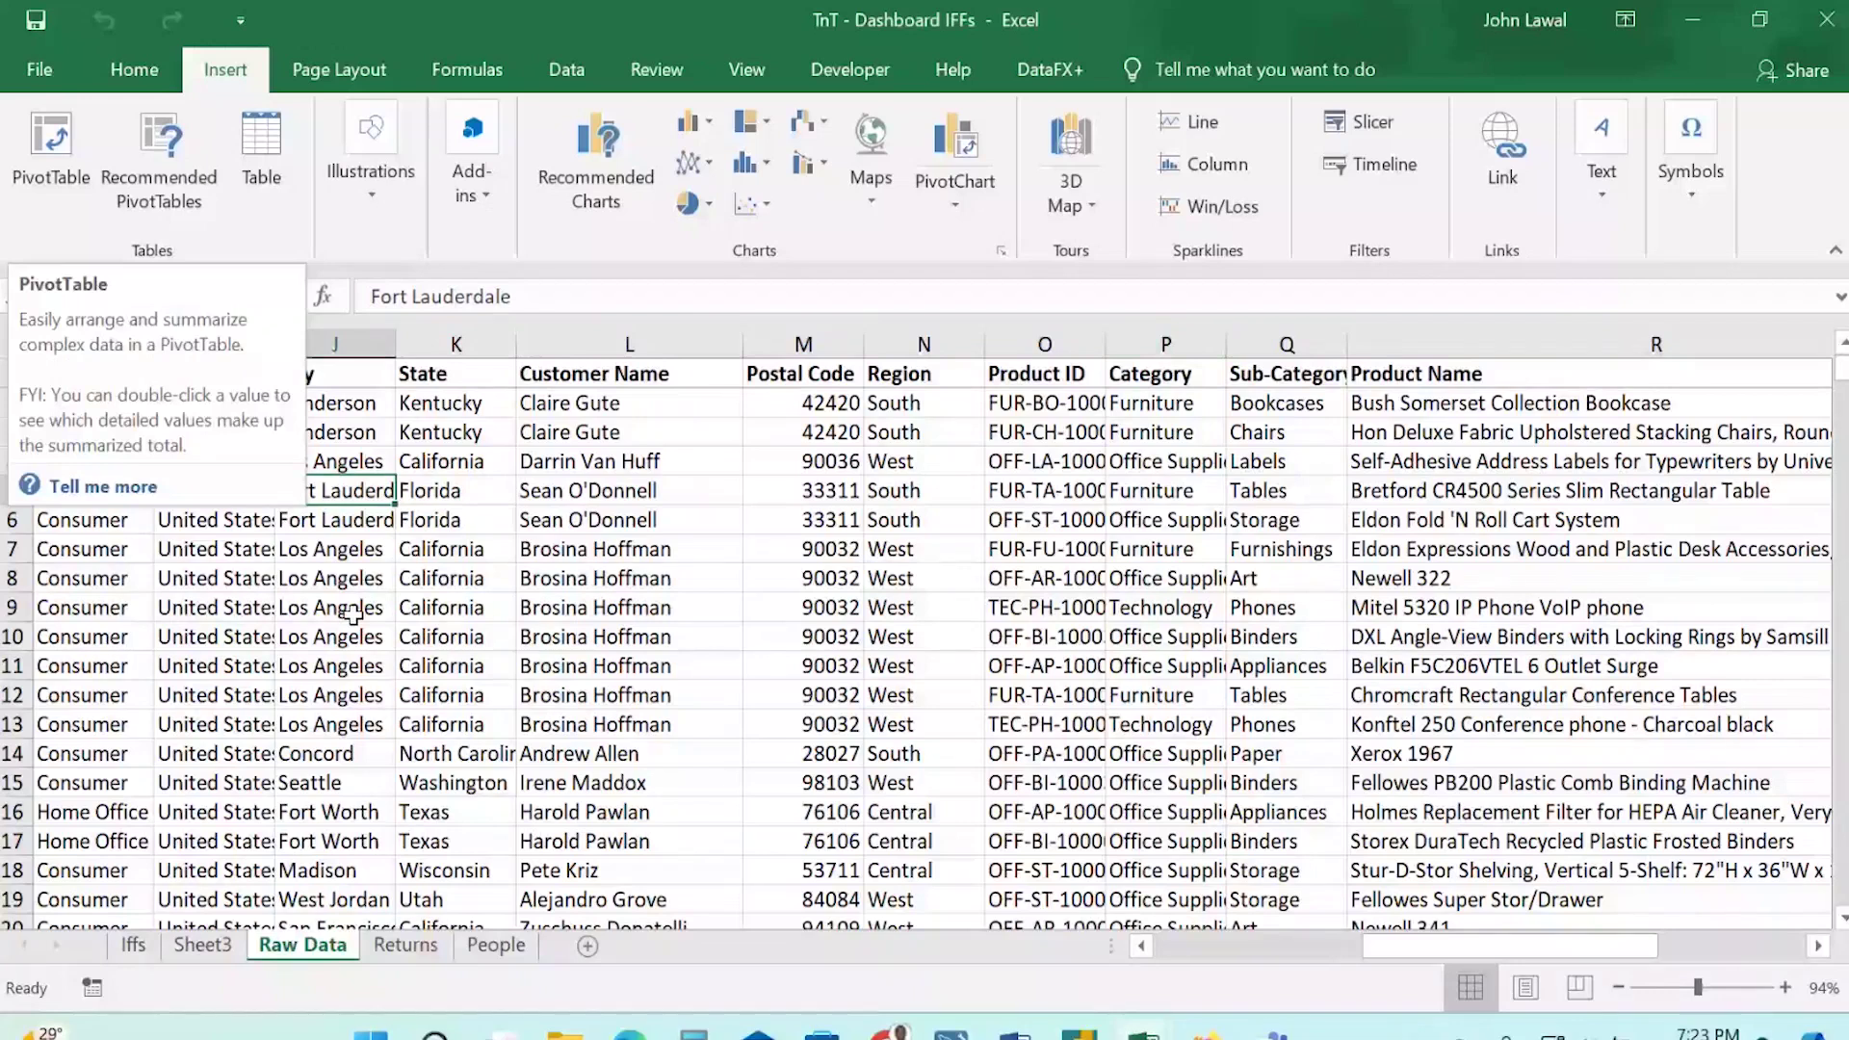
Insert a PivotTable based on the Raw Data table on a new worksheet.
click(352, 615)
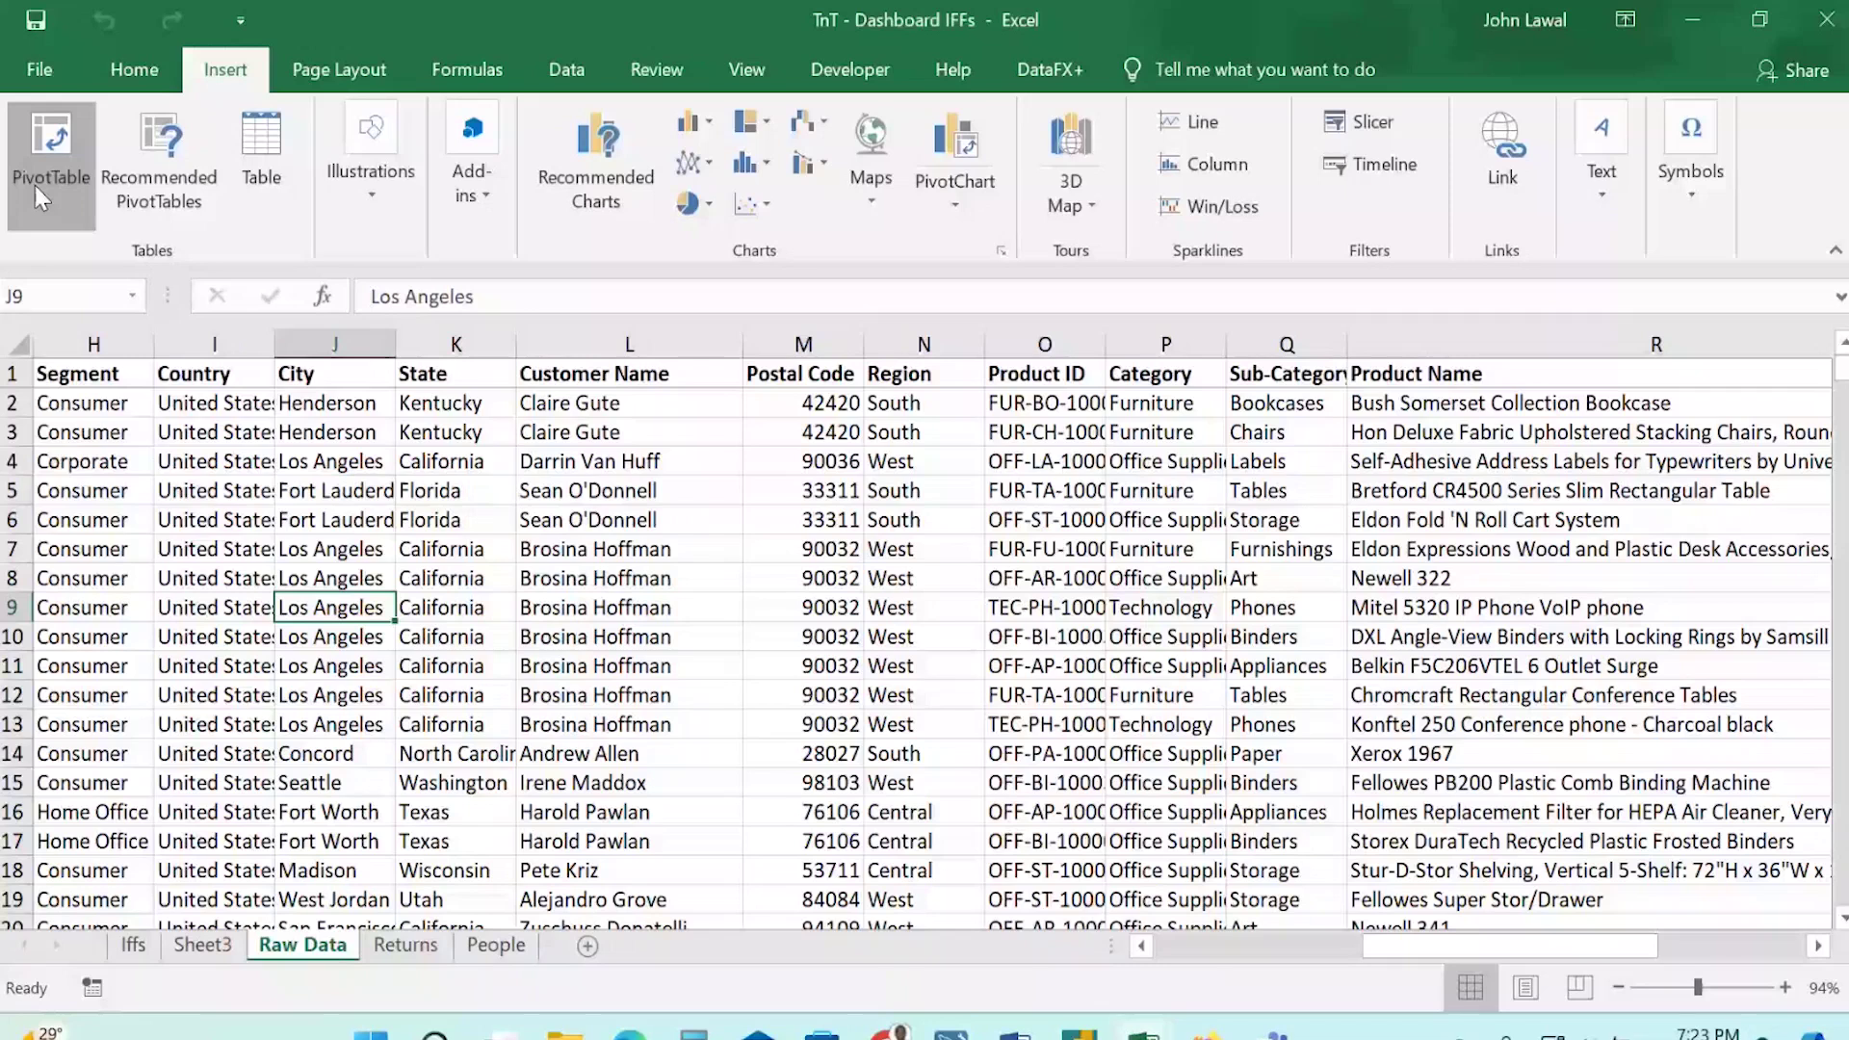
click(35, 185)
click(1480, 811)
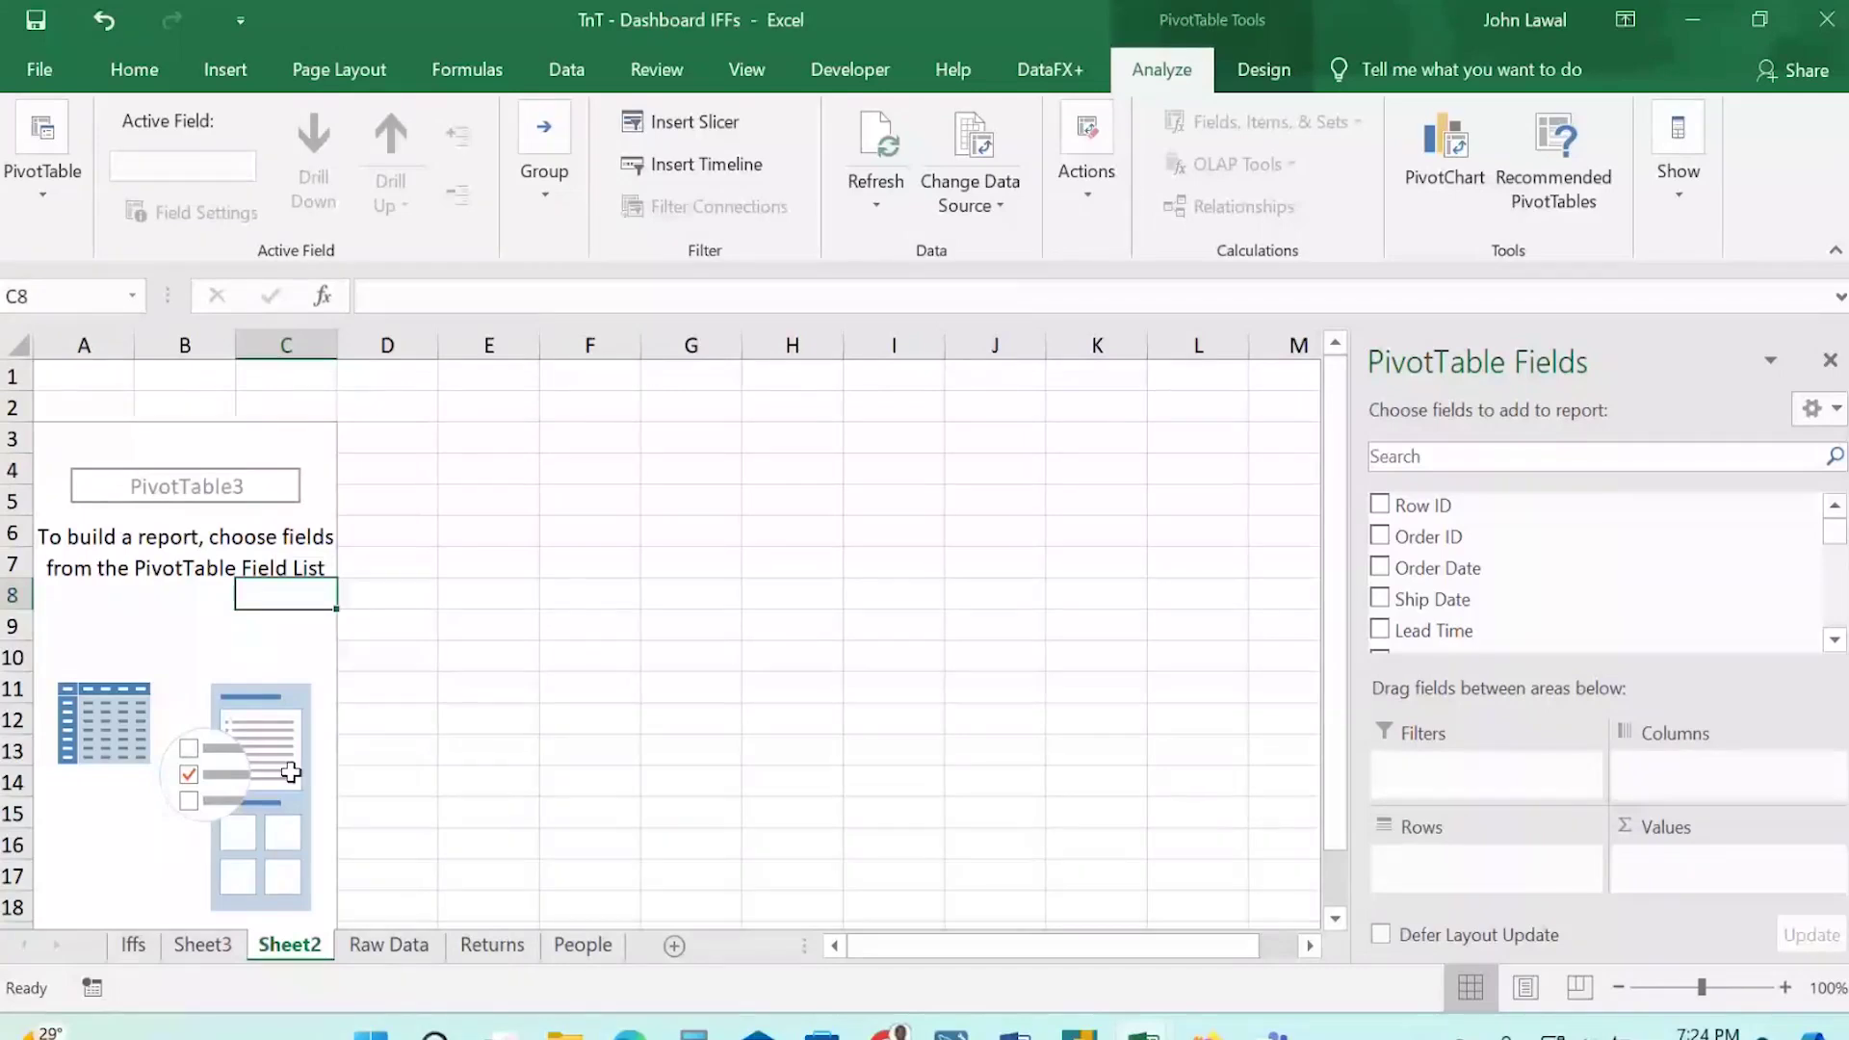
Review the Raw Data sheet's columns from Row ID to Profit, including the customer, region and sales fields, and check the meeting window.
click(389, 946)
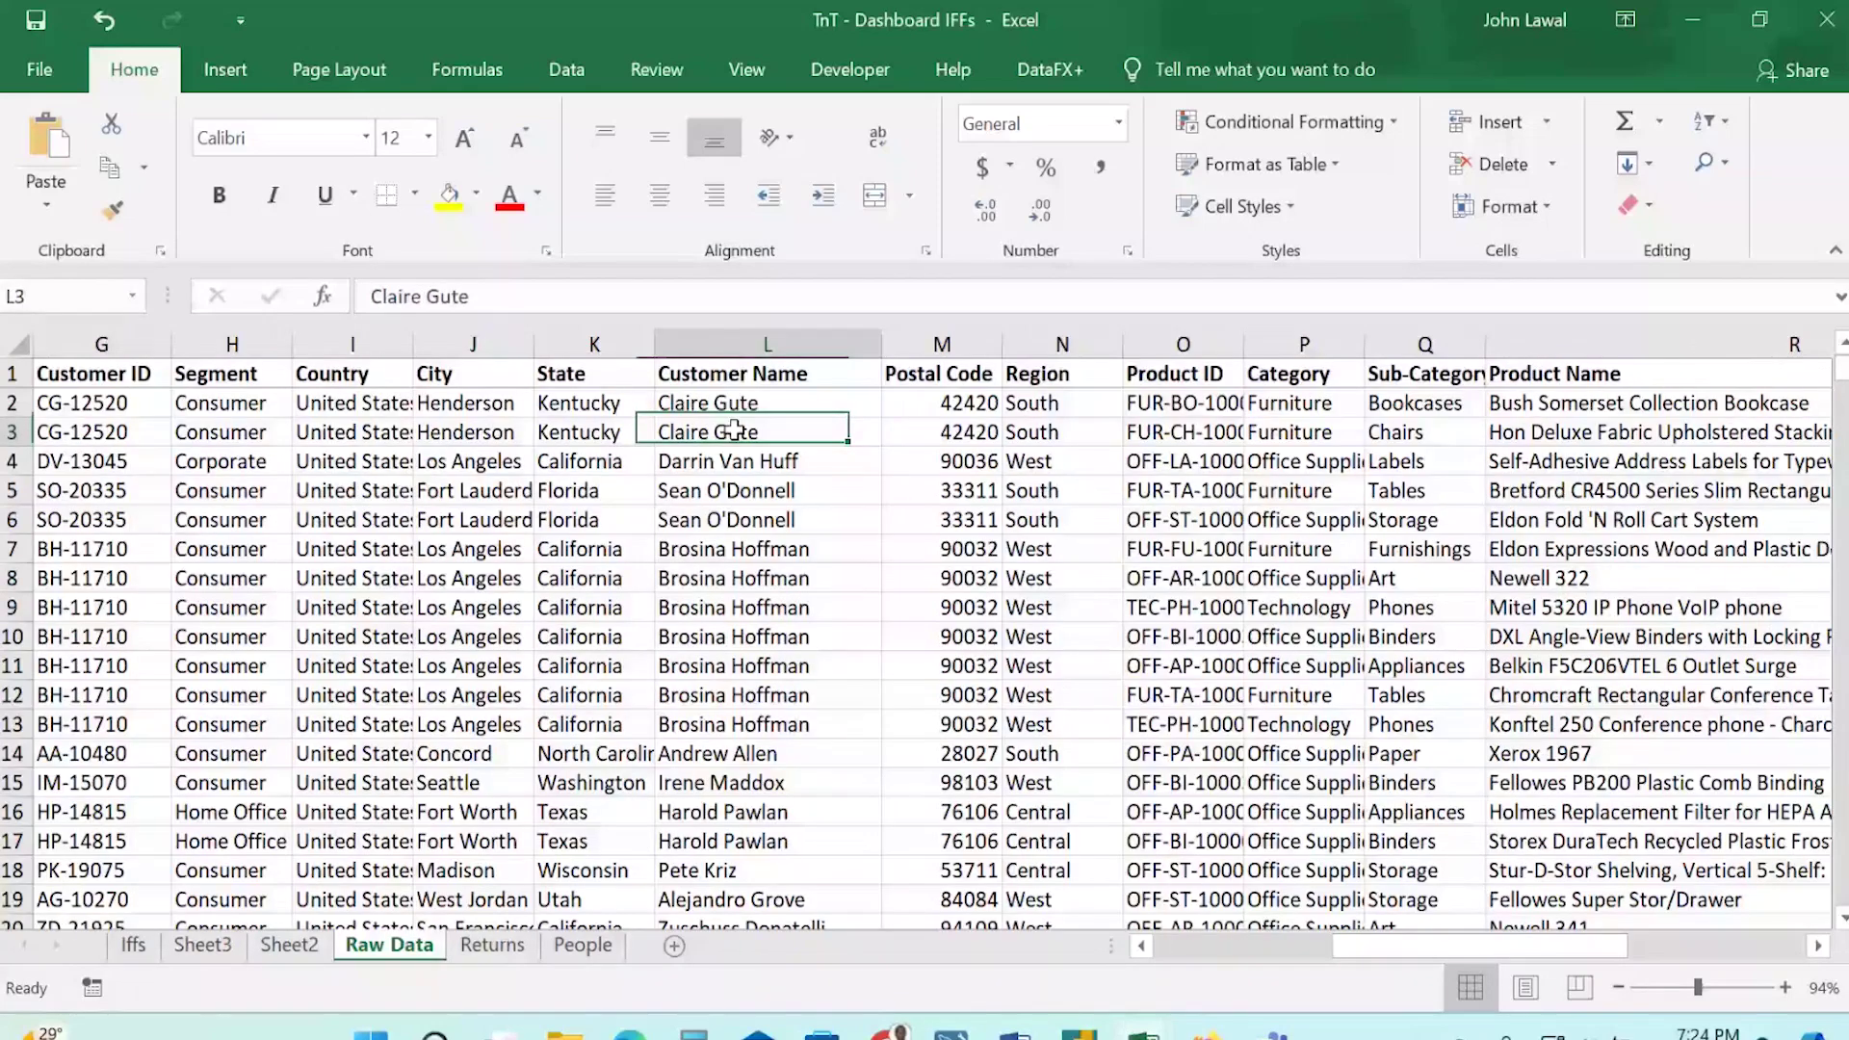
click(732, 494)
click(989, 468)
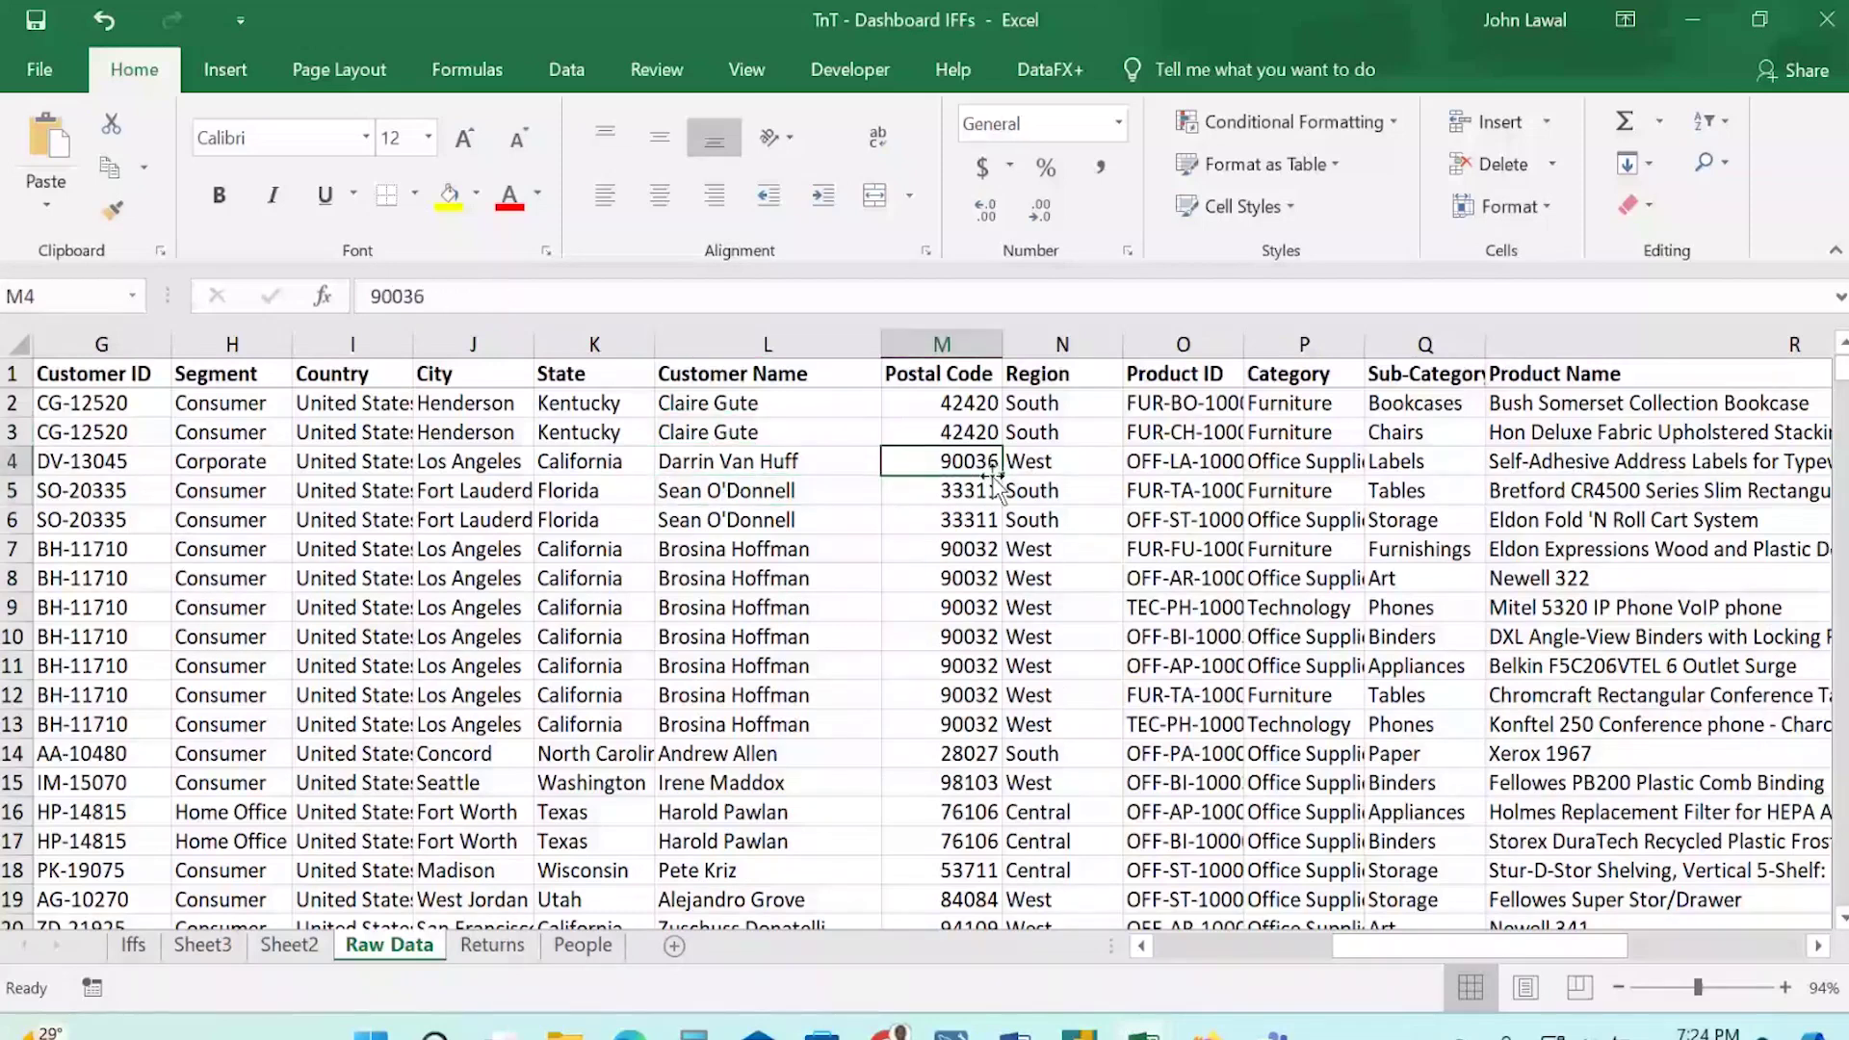
click(1027, 525)
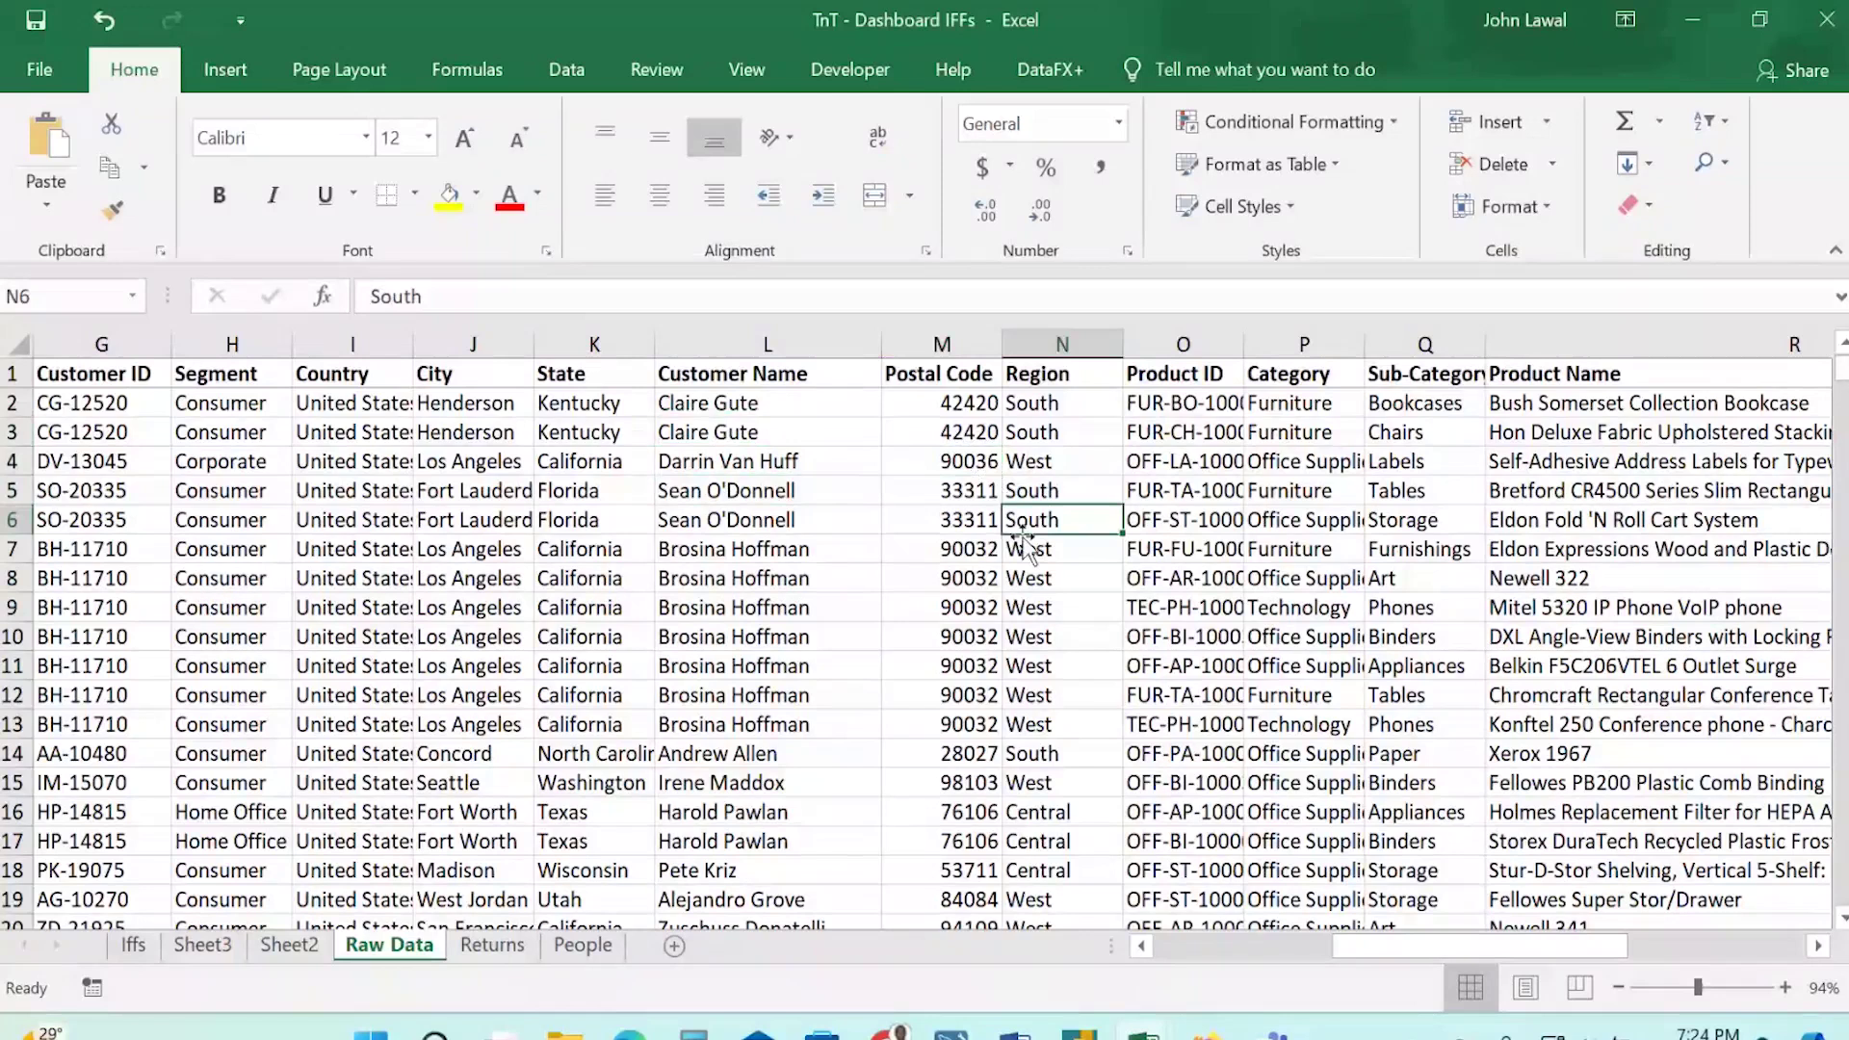
scroll(1027, 541, right, 1)
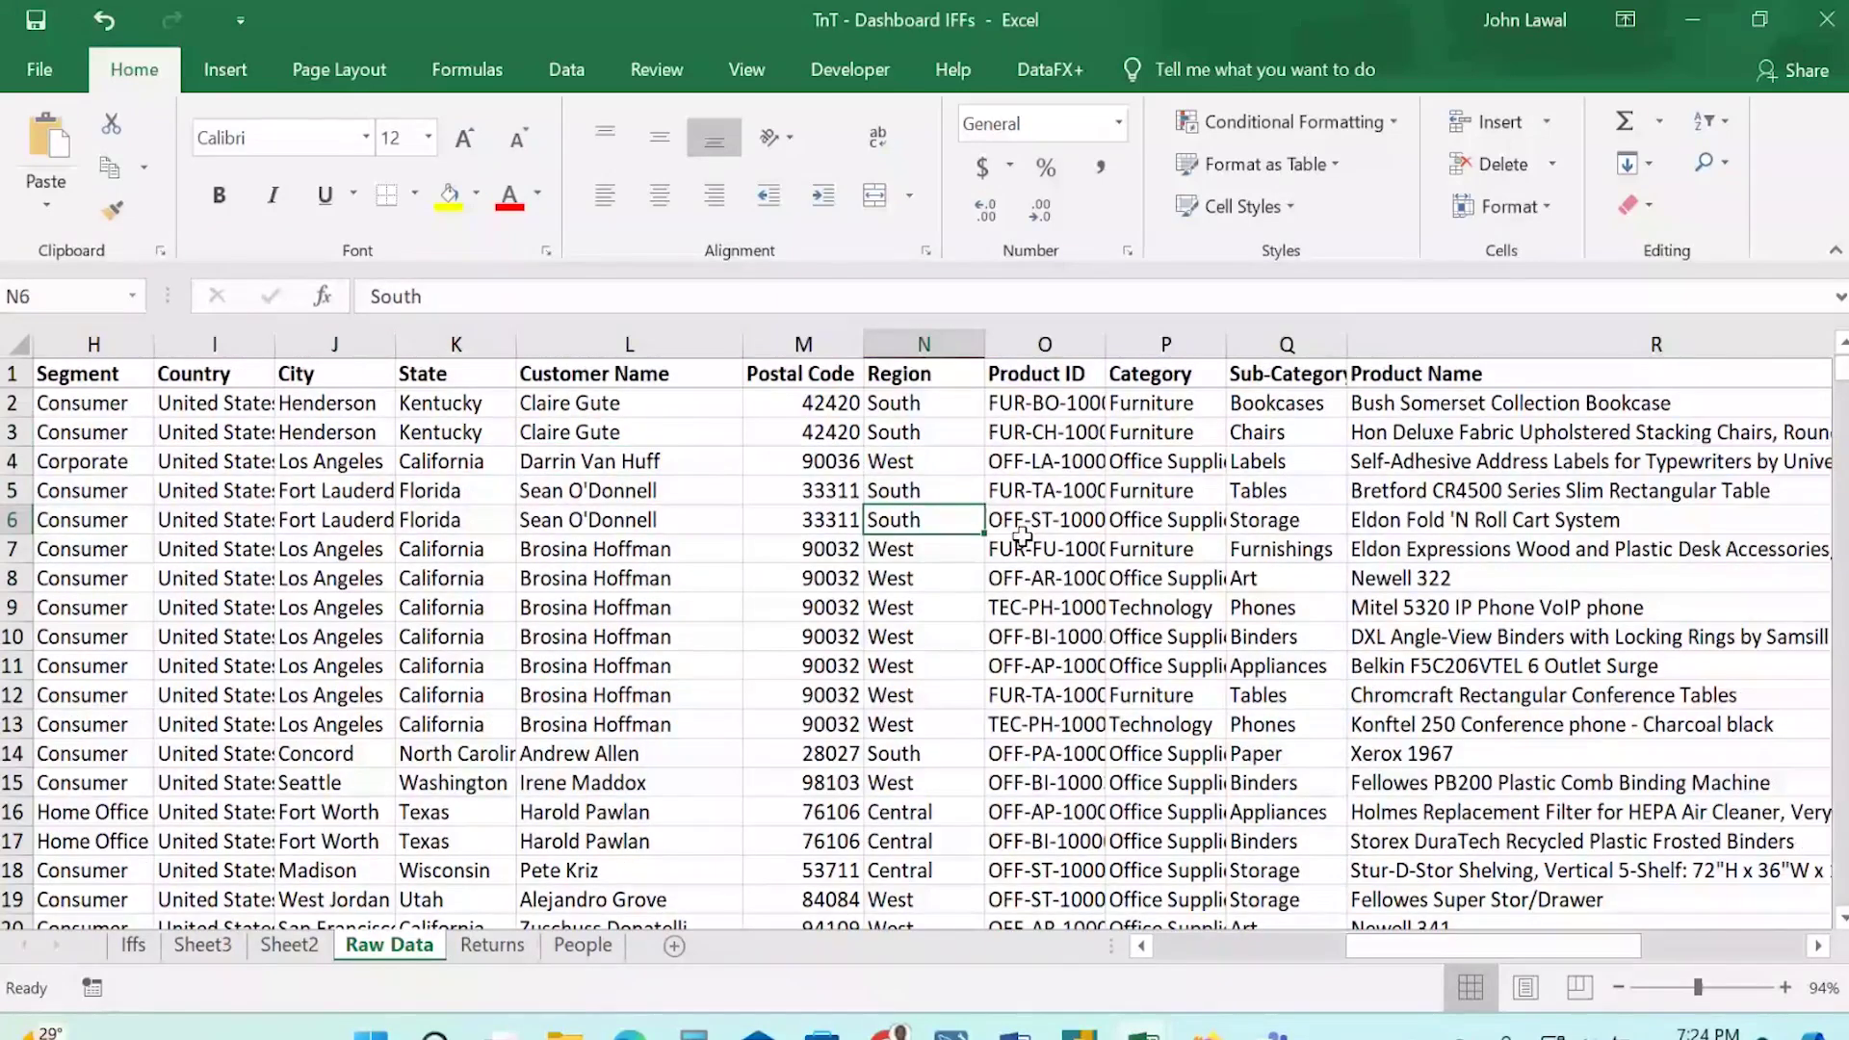
scroll(1023, 536, right, 8)
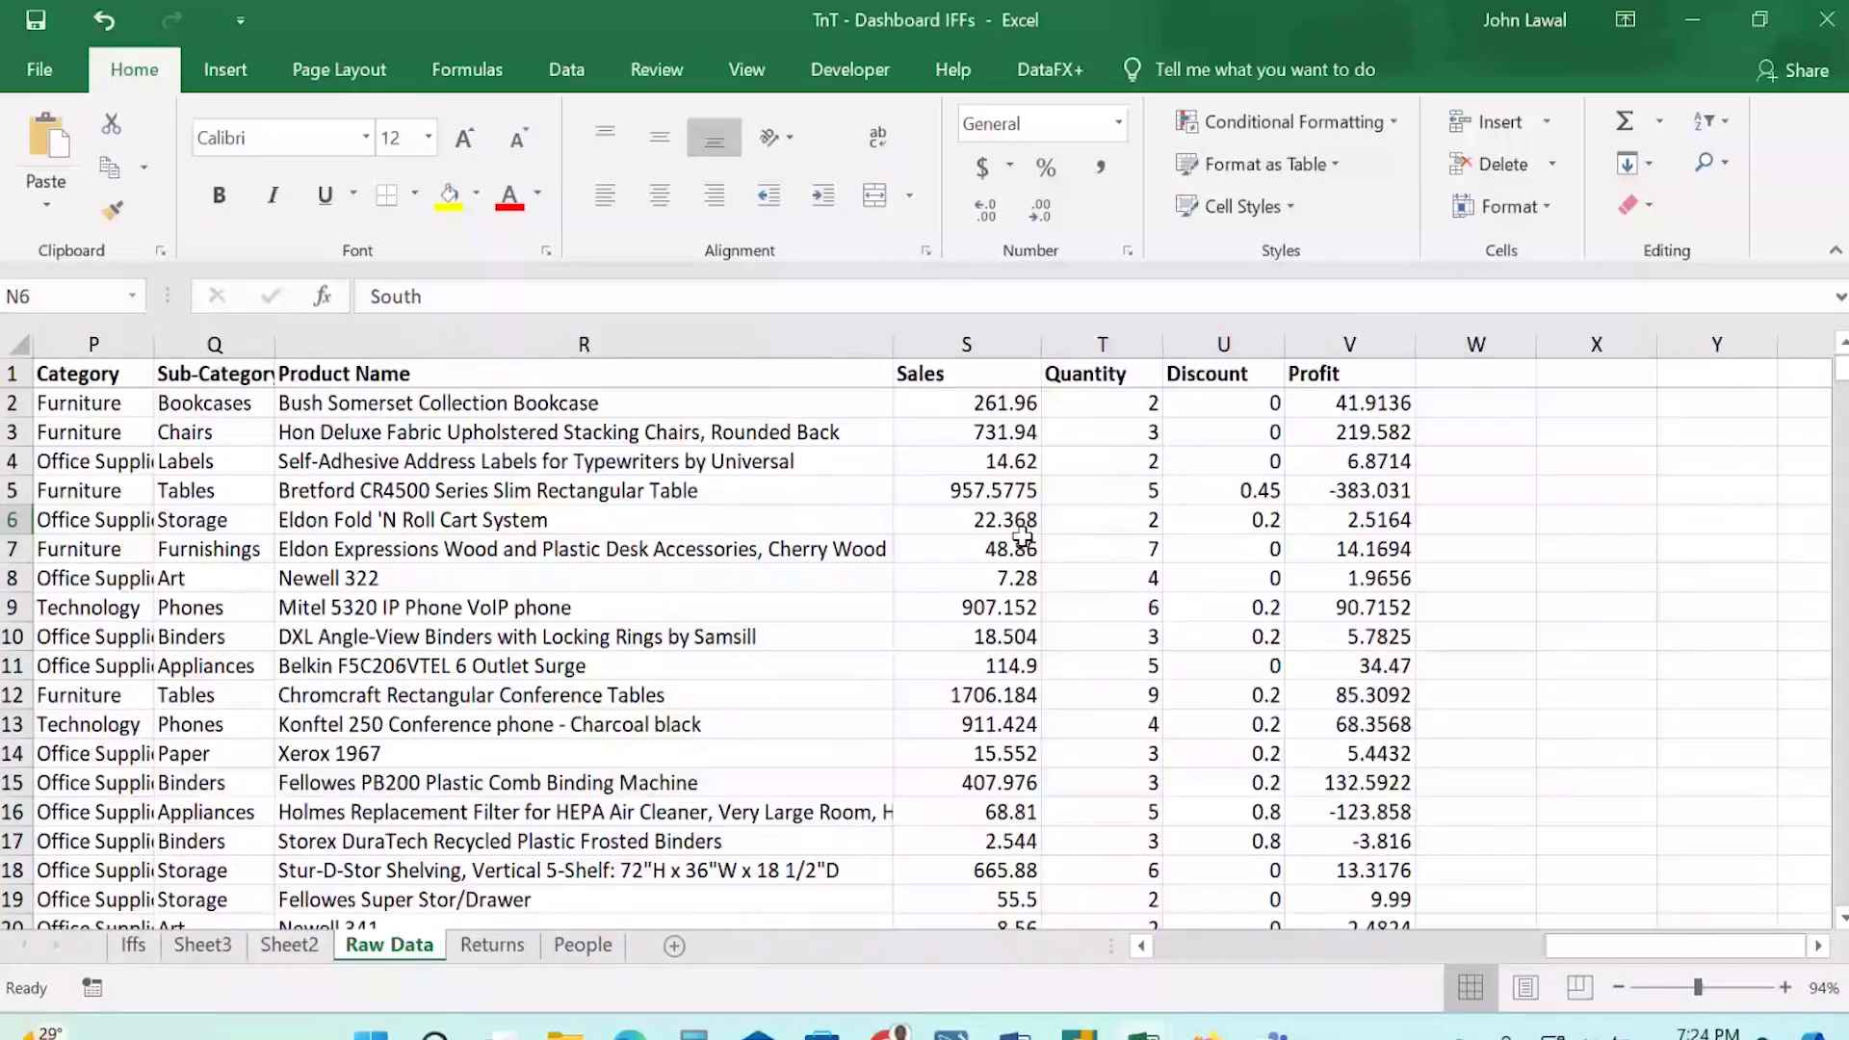
scroll(1023, 537, left, 15)
scroll(1023, 536, right, 1)
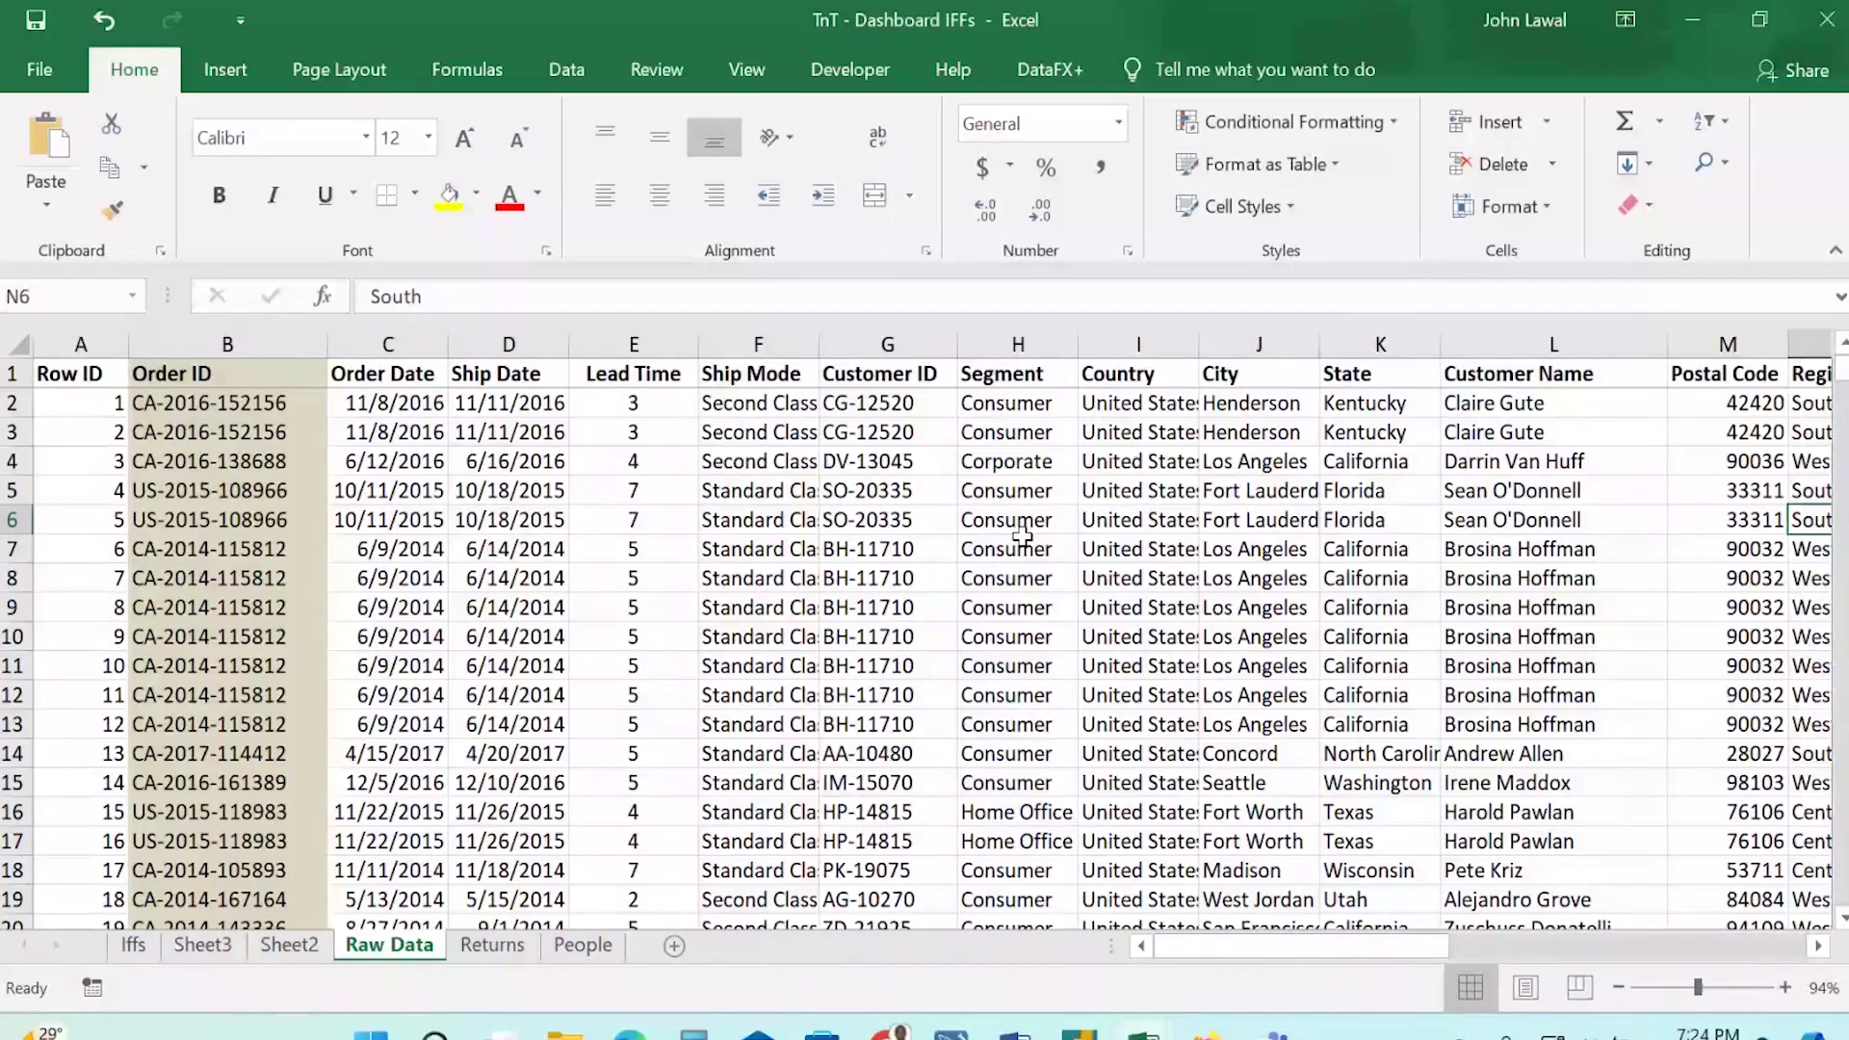
click(892, 498)
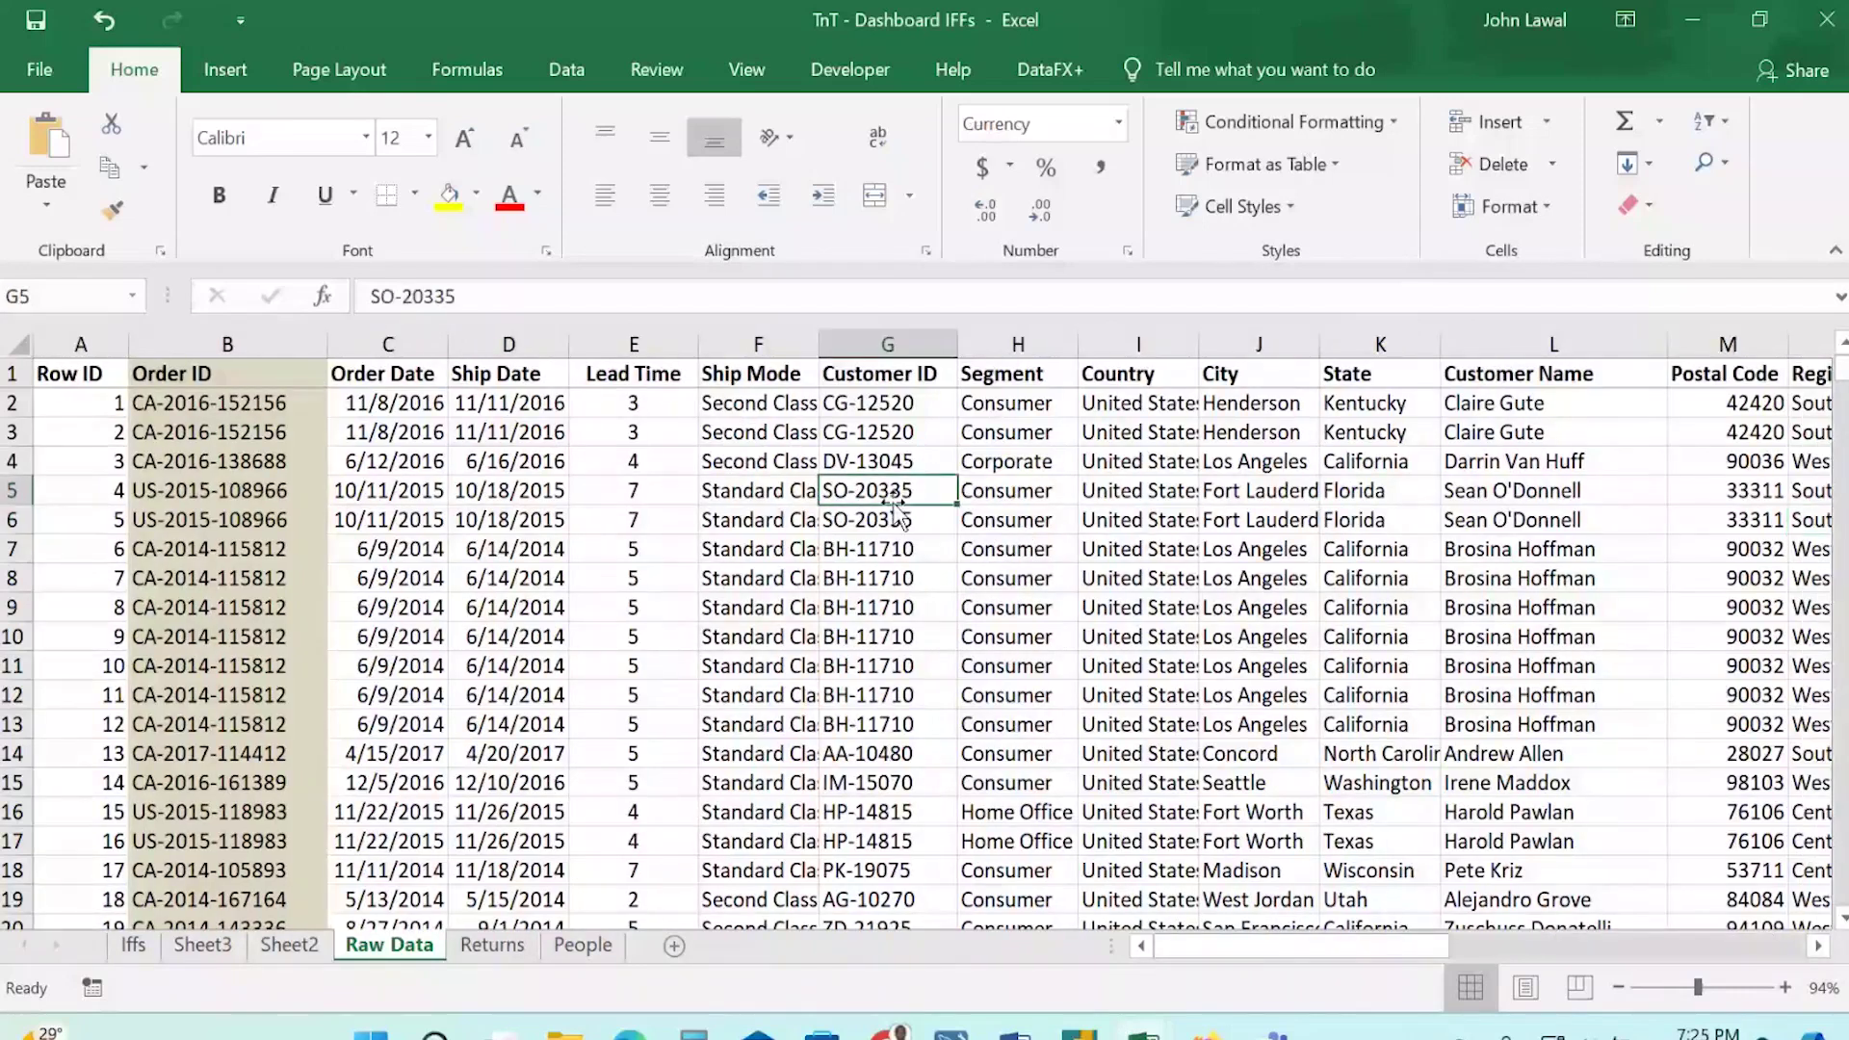
click(892, 554)
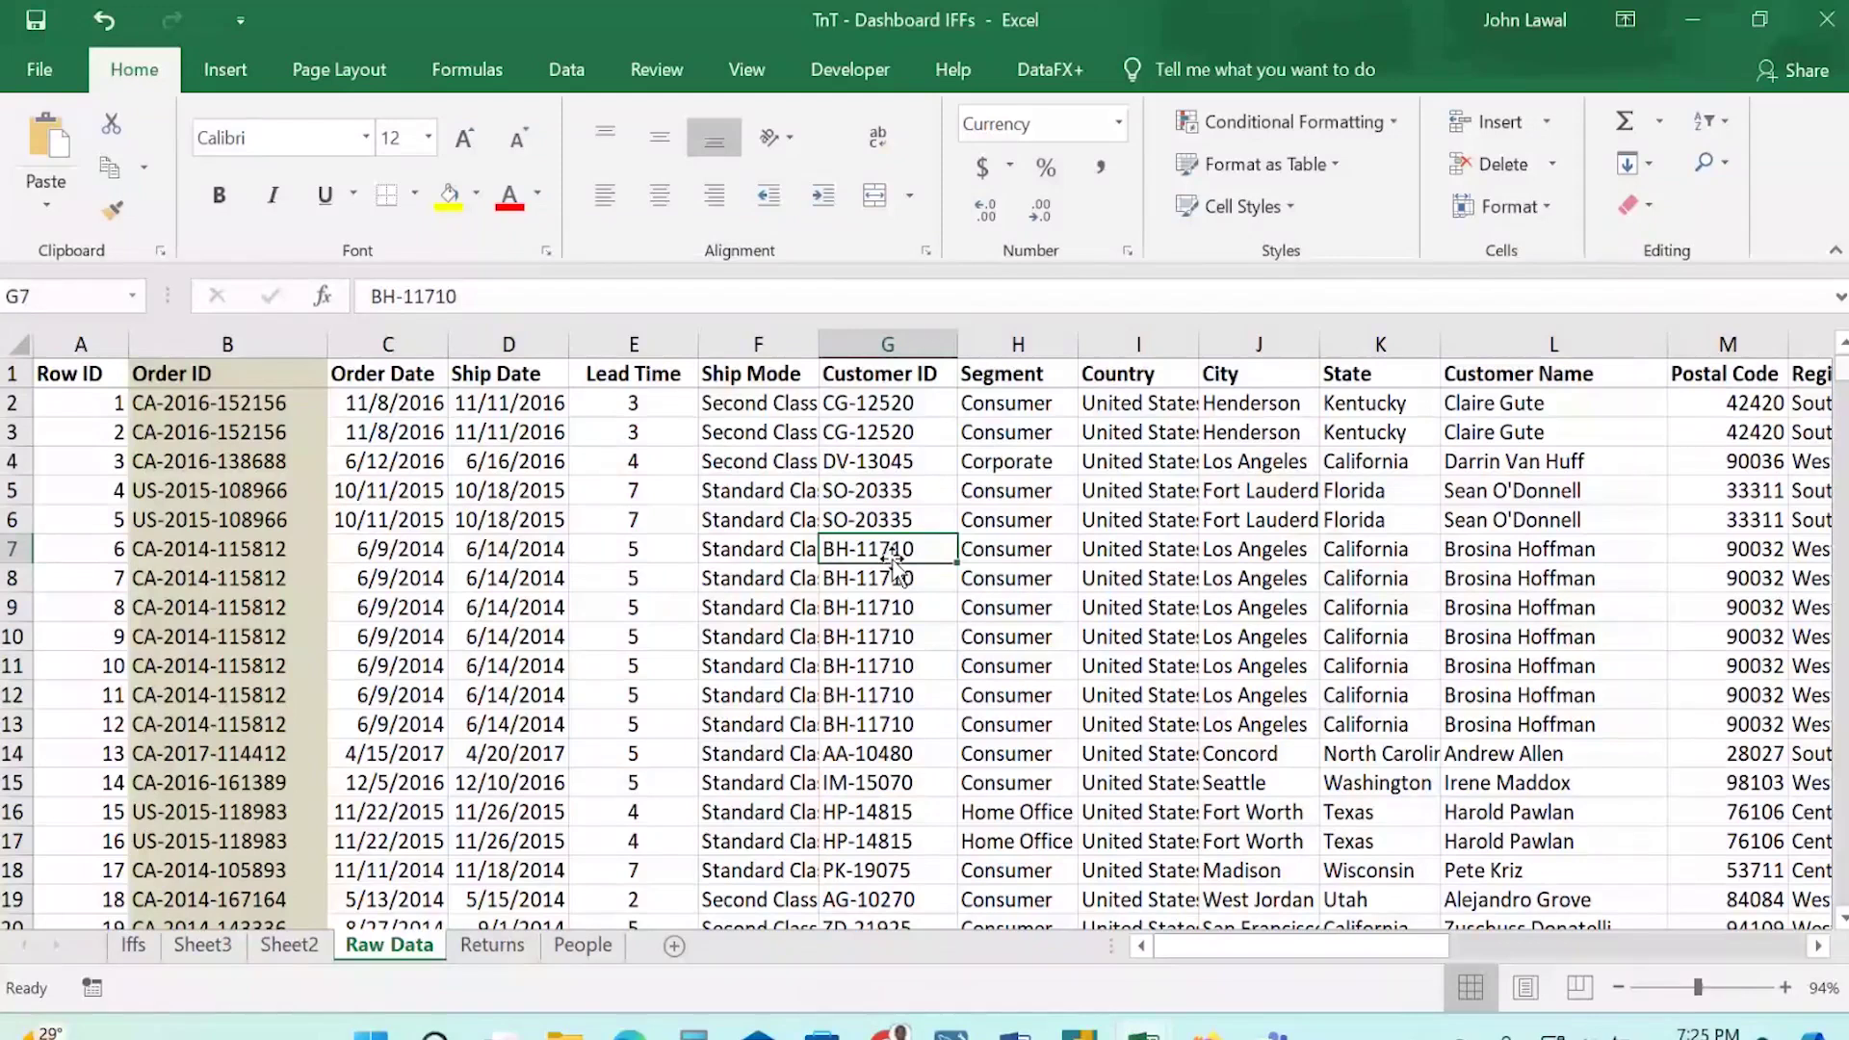
key(alt+Tab)
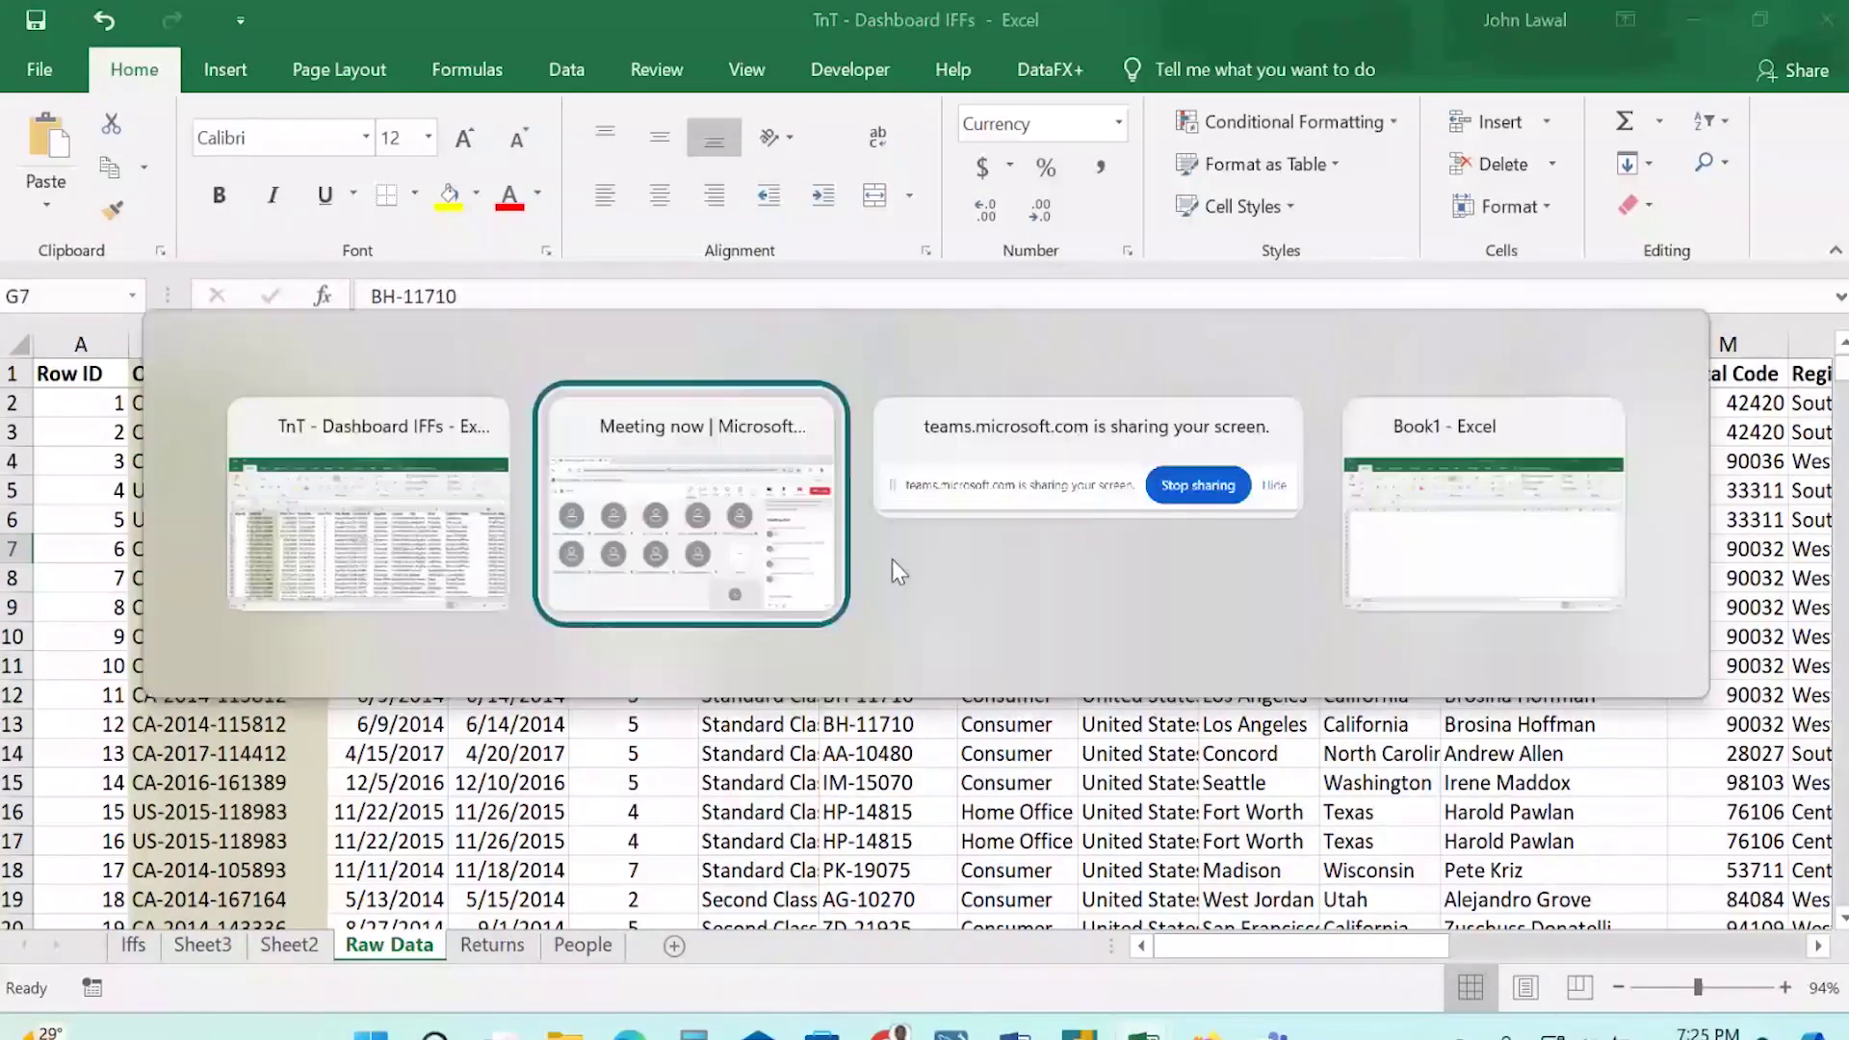
key(alt+Tab)
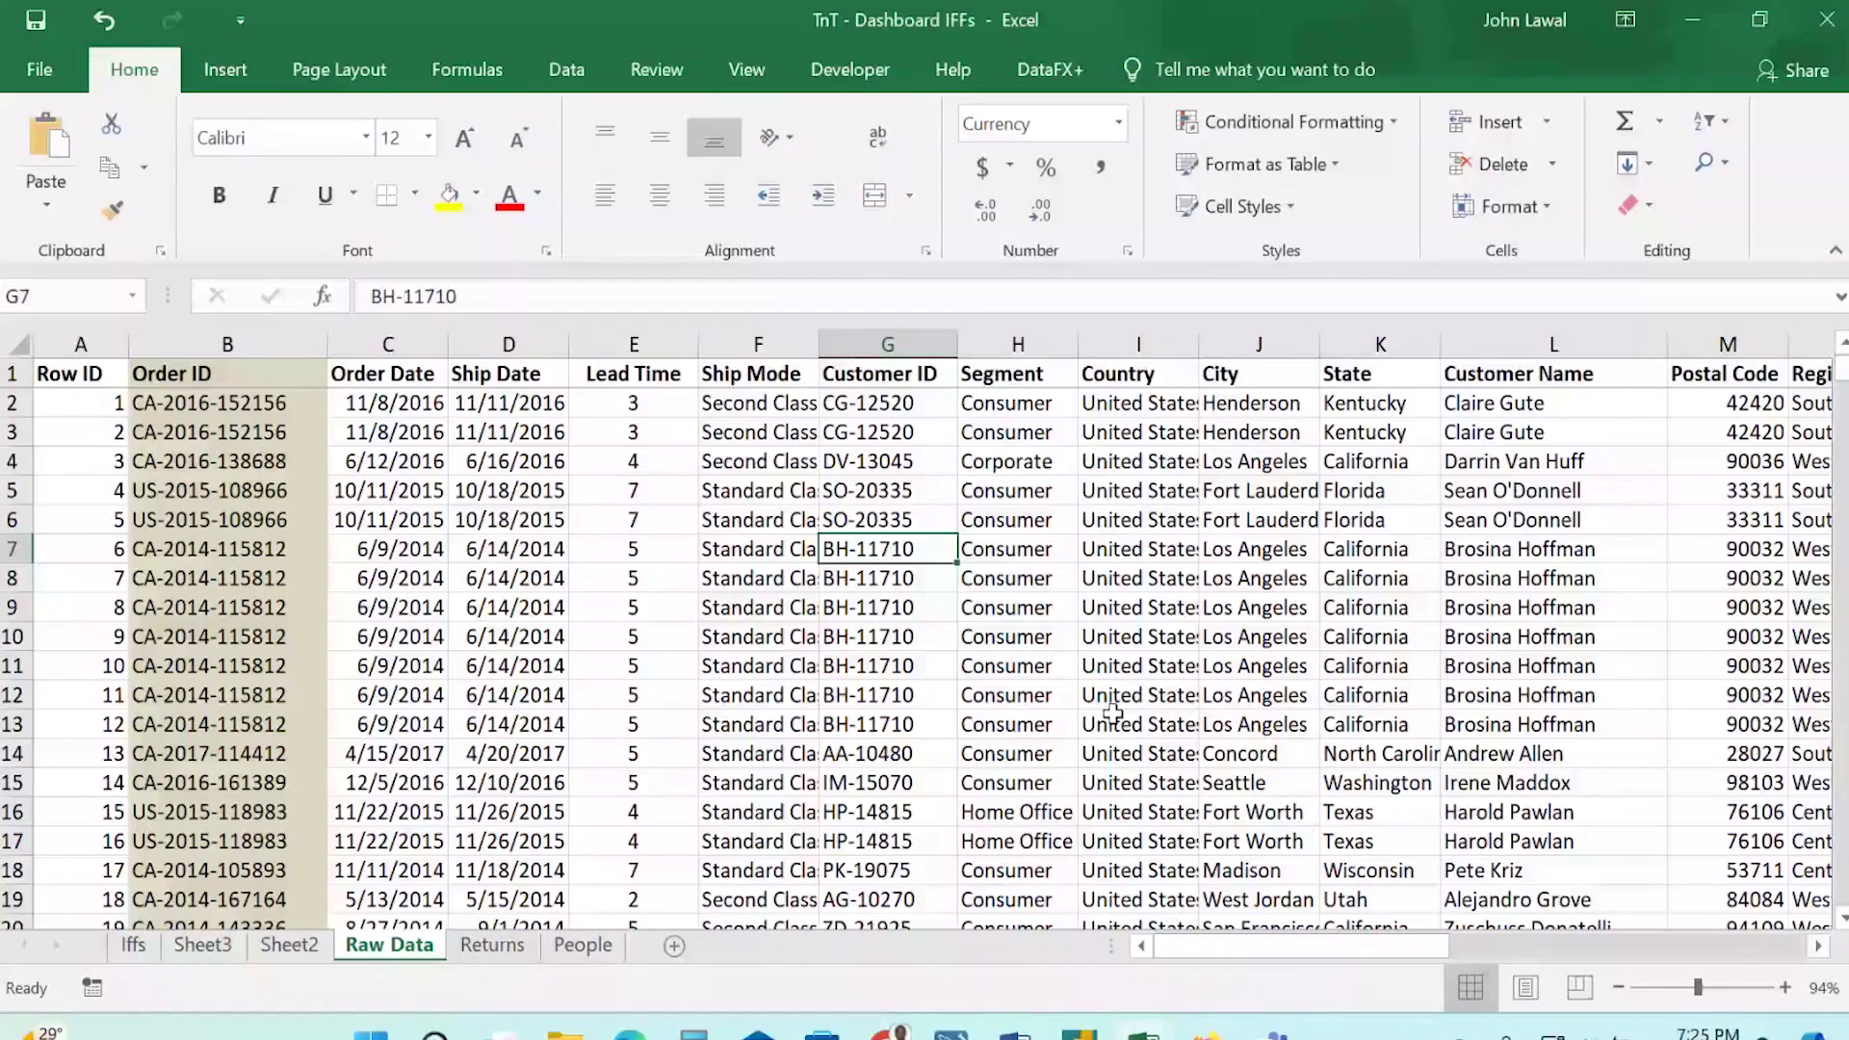
Add a new worksheet after Raw Data and name it "Sales Performance Dashboard".
click(674, 945)
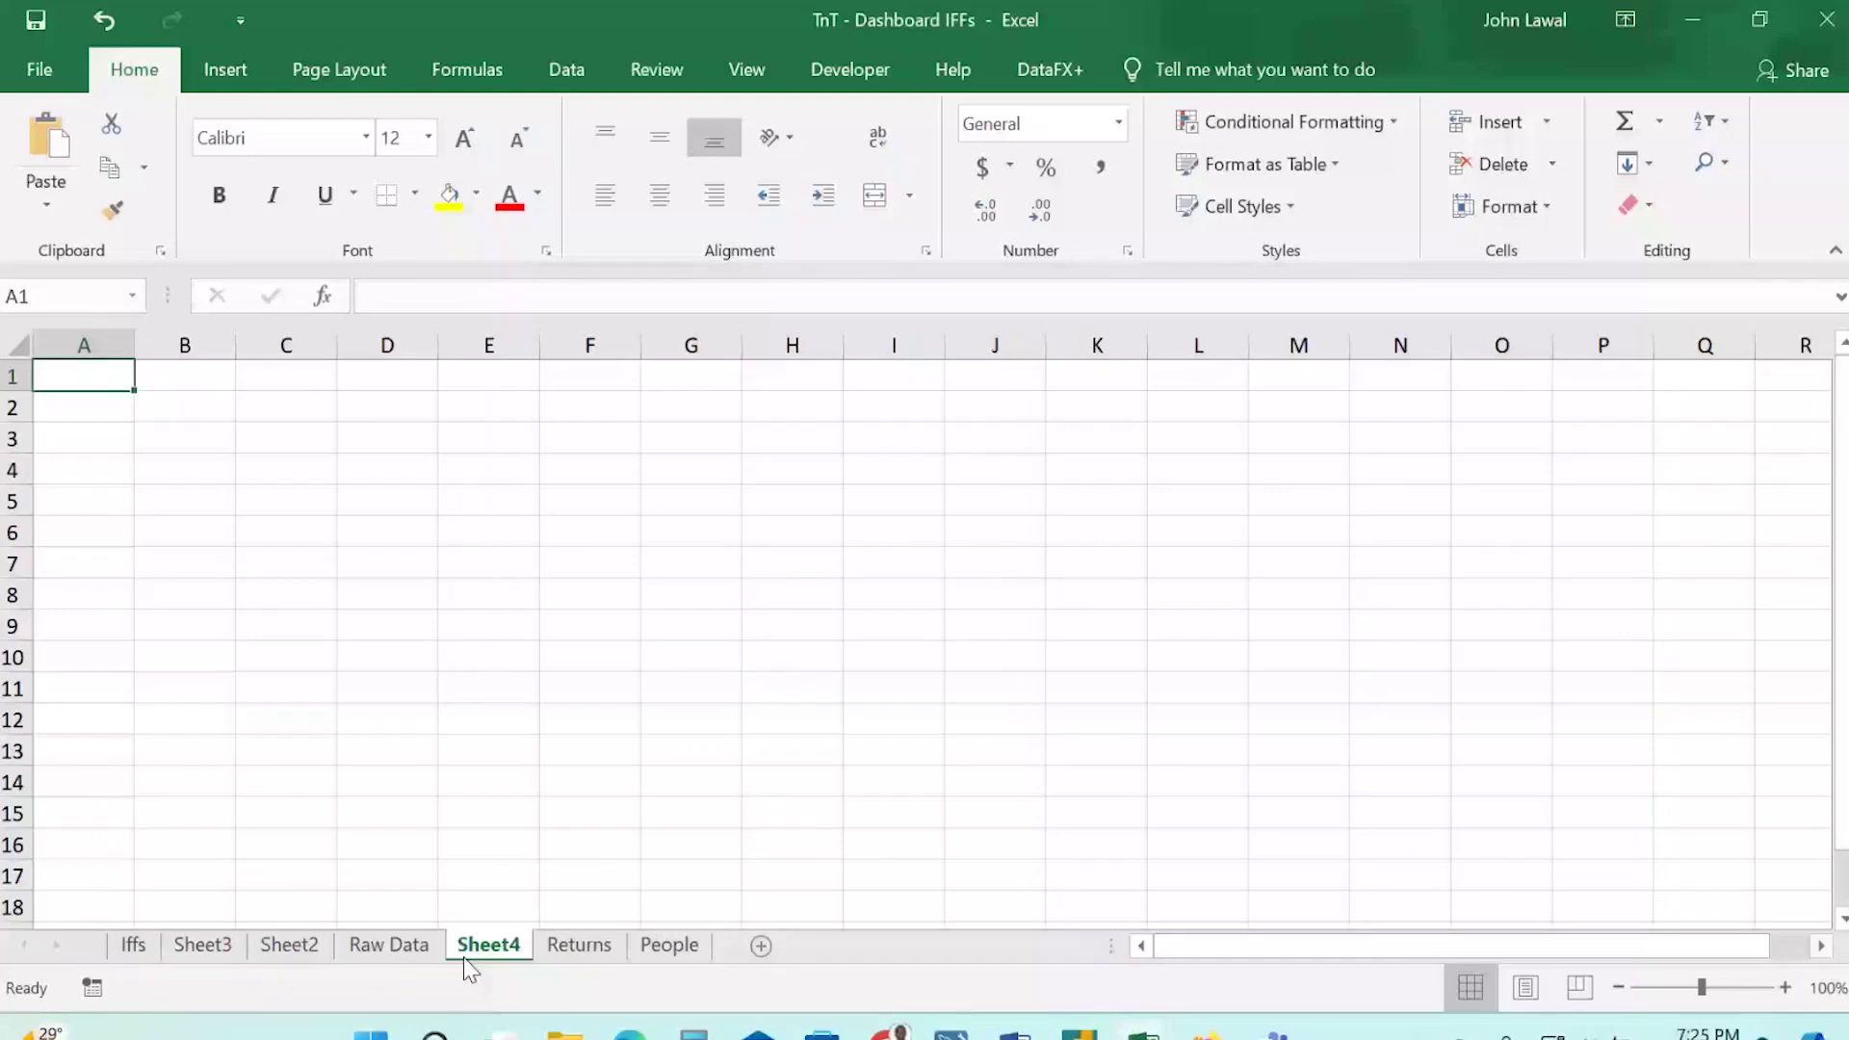
double_click(465, 954)
text(Sal)
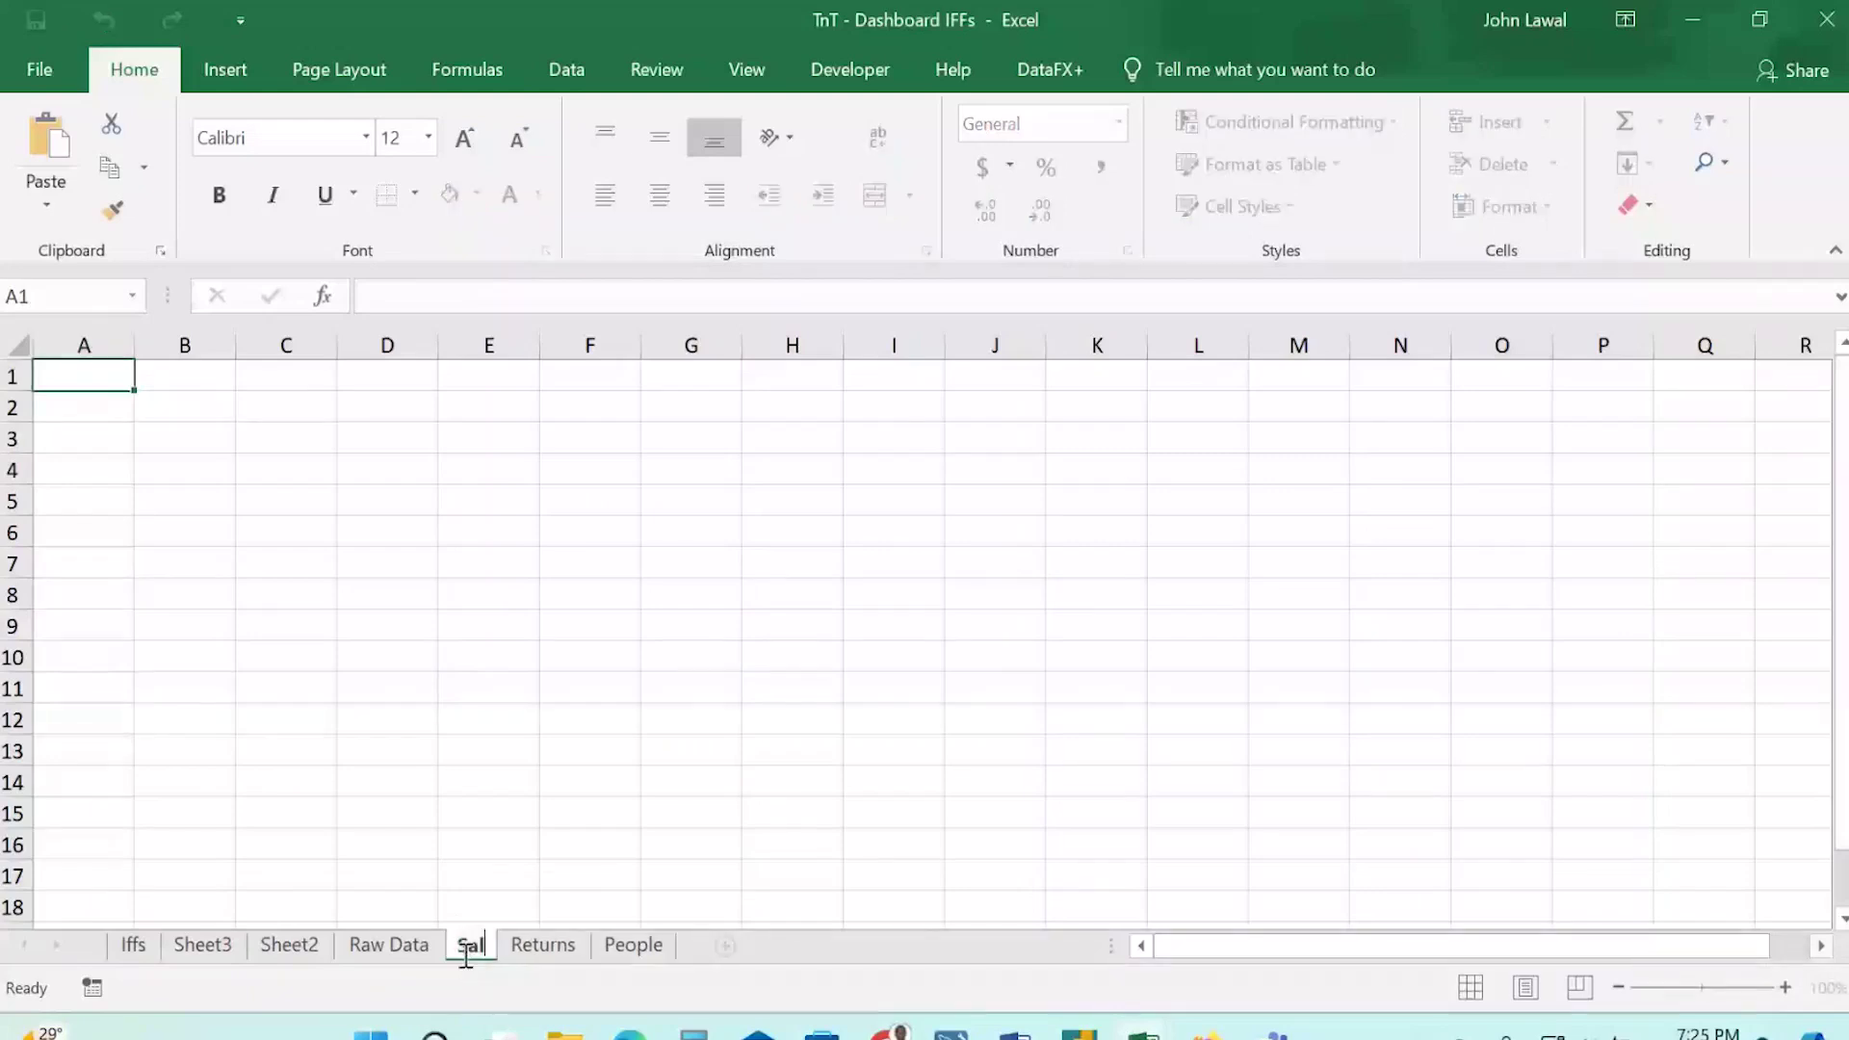
text(es)
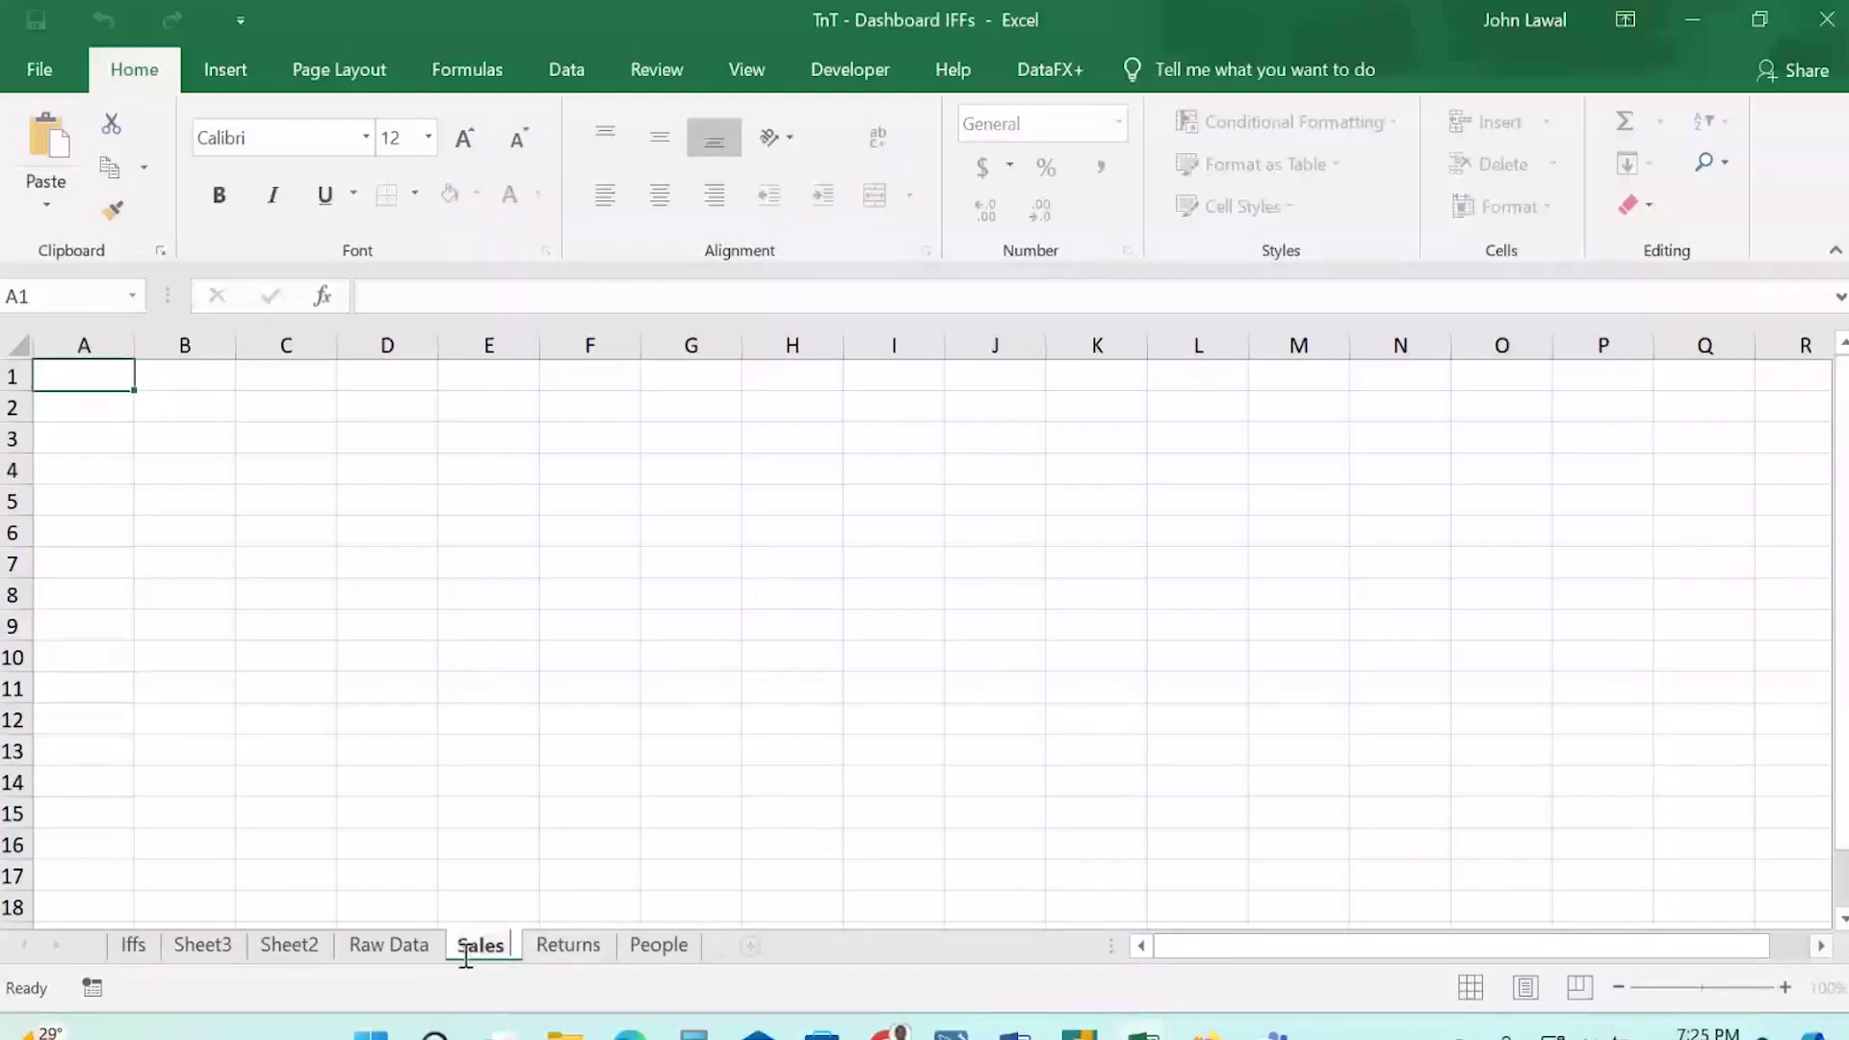
text( Perform)
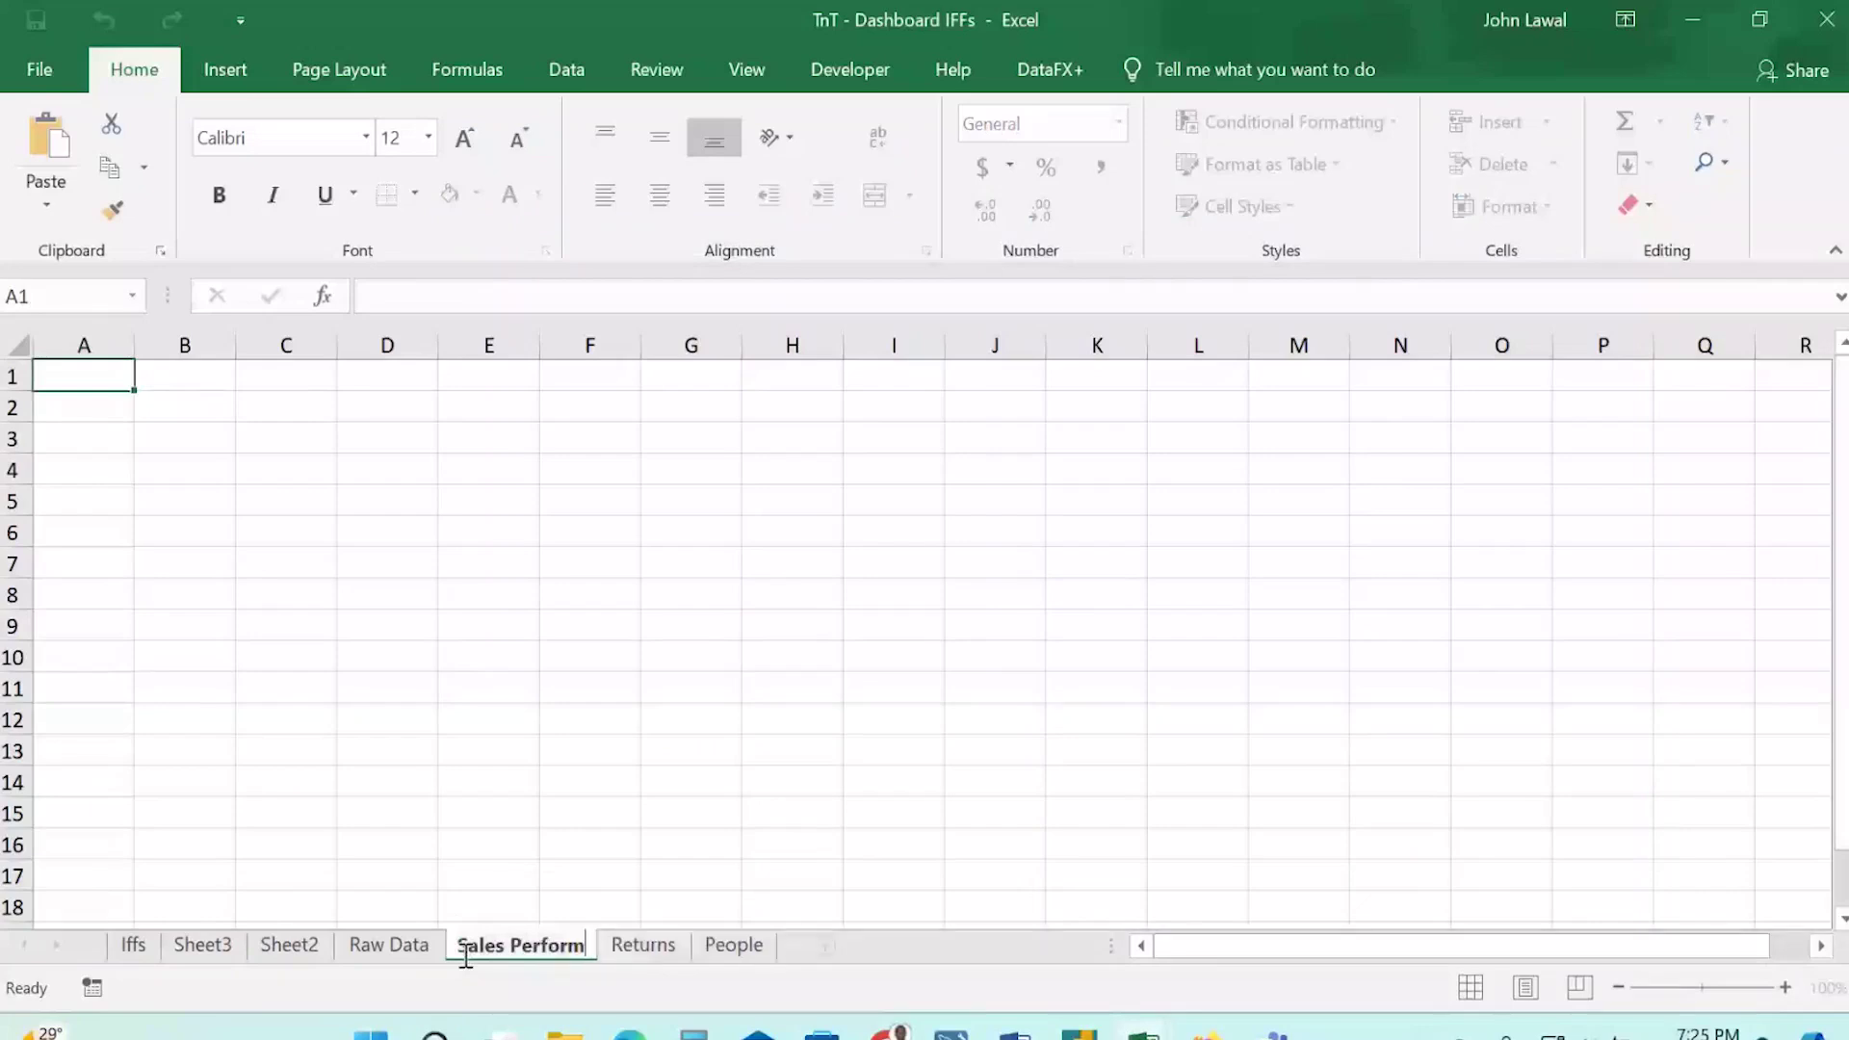
text(ance Dash)
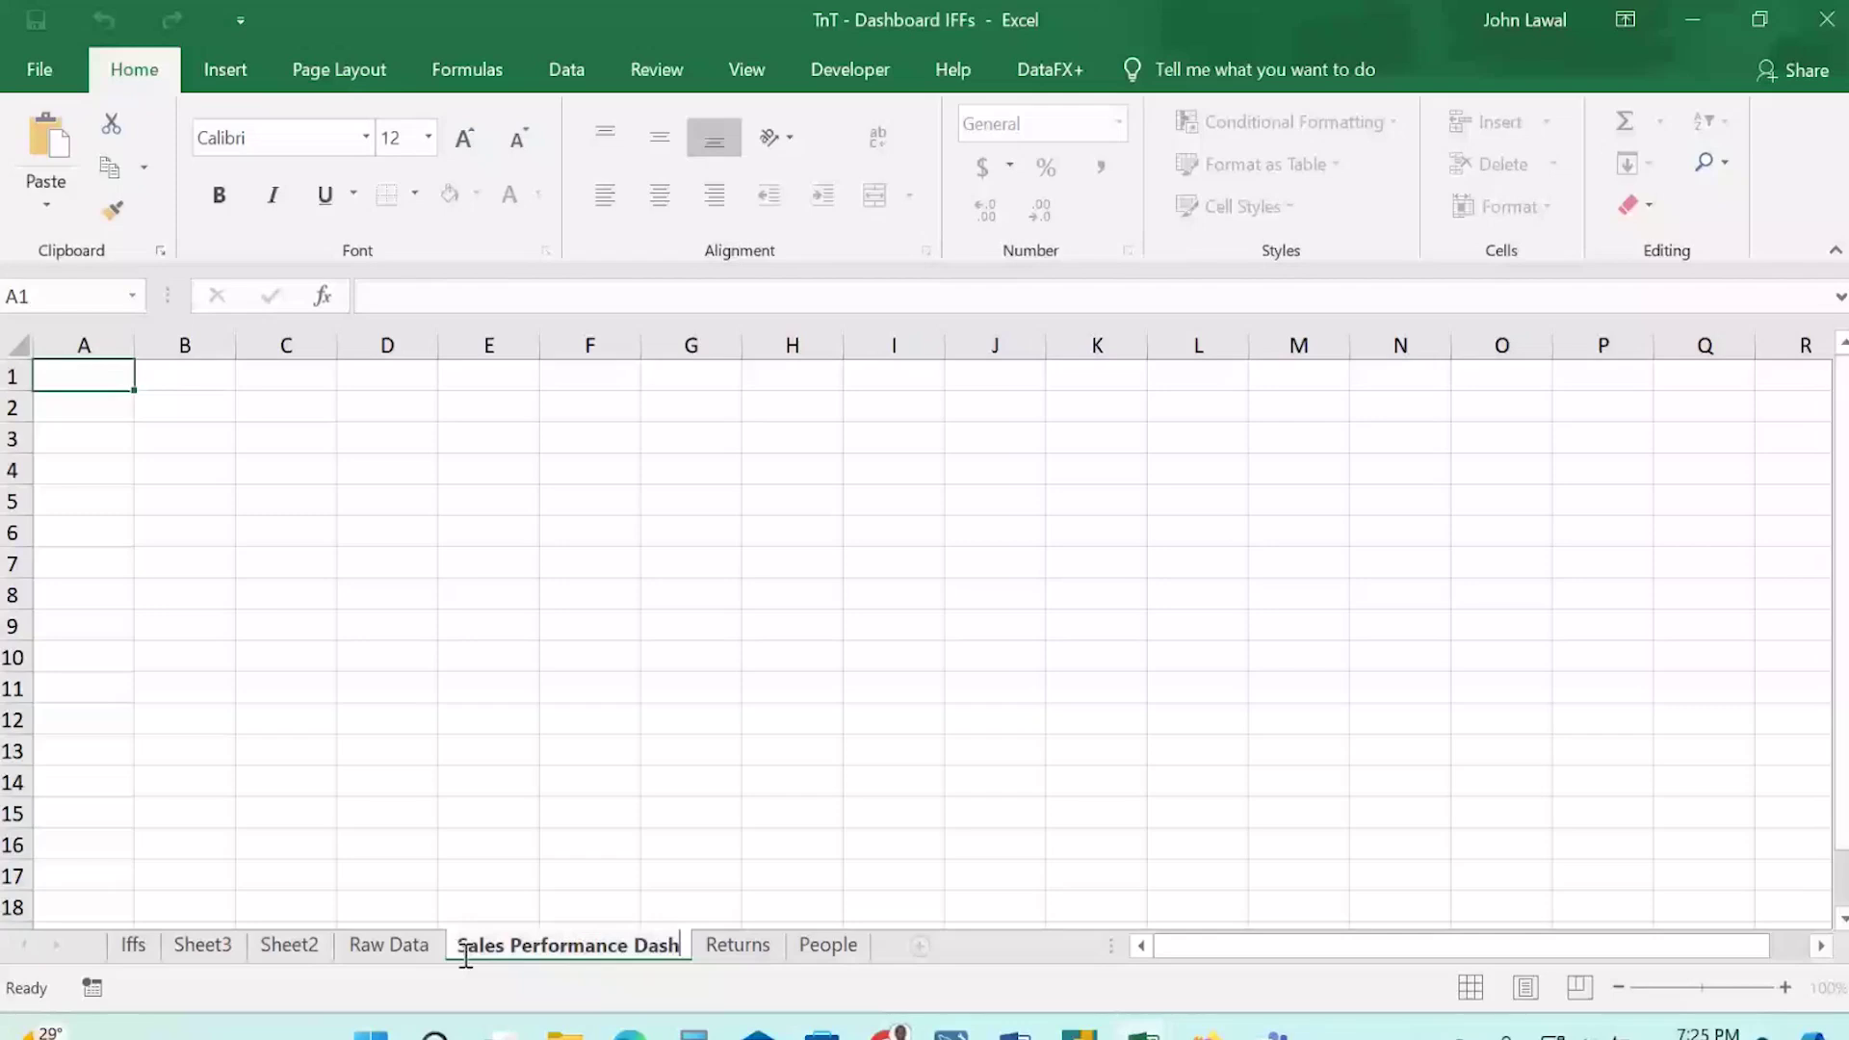
text(board)
key(Return)
Fill all cells of the Sales Performance Dashboard sheet with white to hide the gridlines.
click(512, 708)
key(ctrl+a)
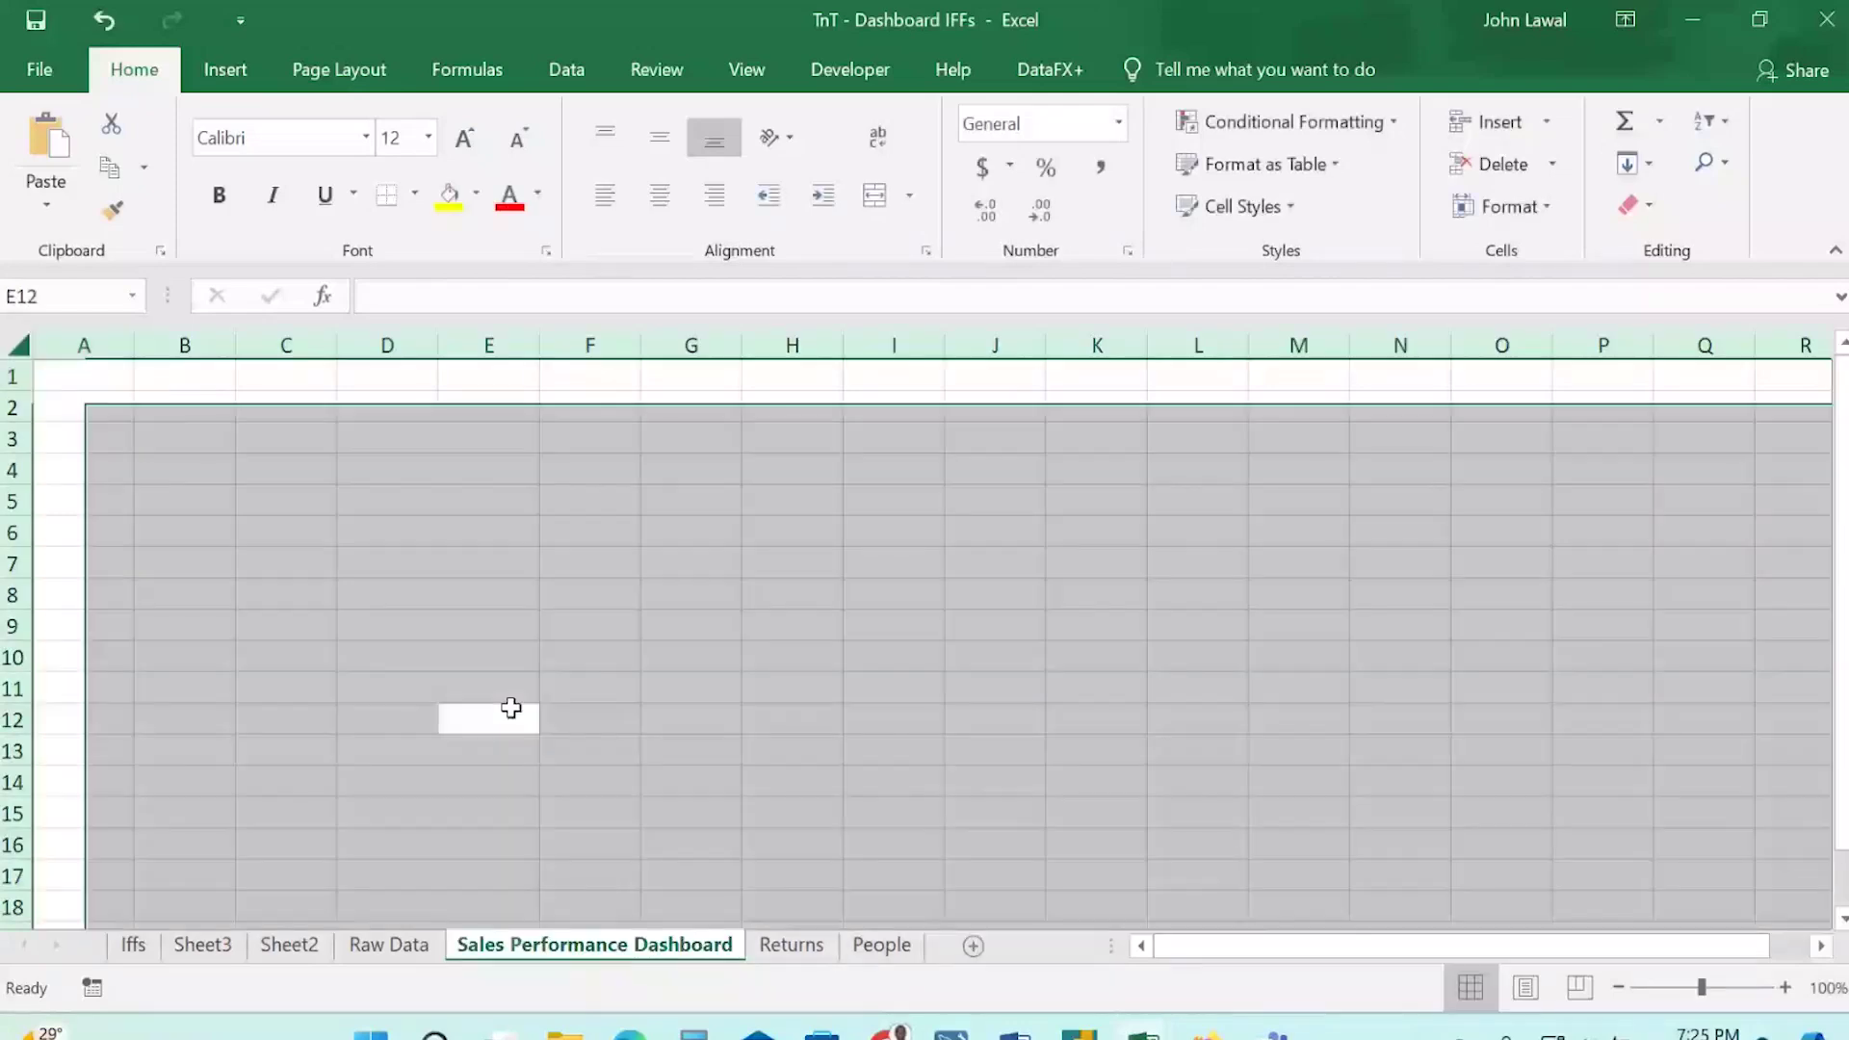
key(ctrl+a)
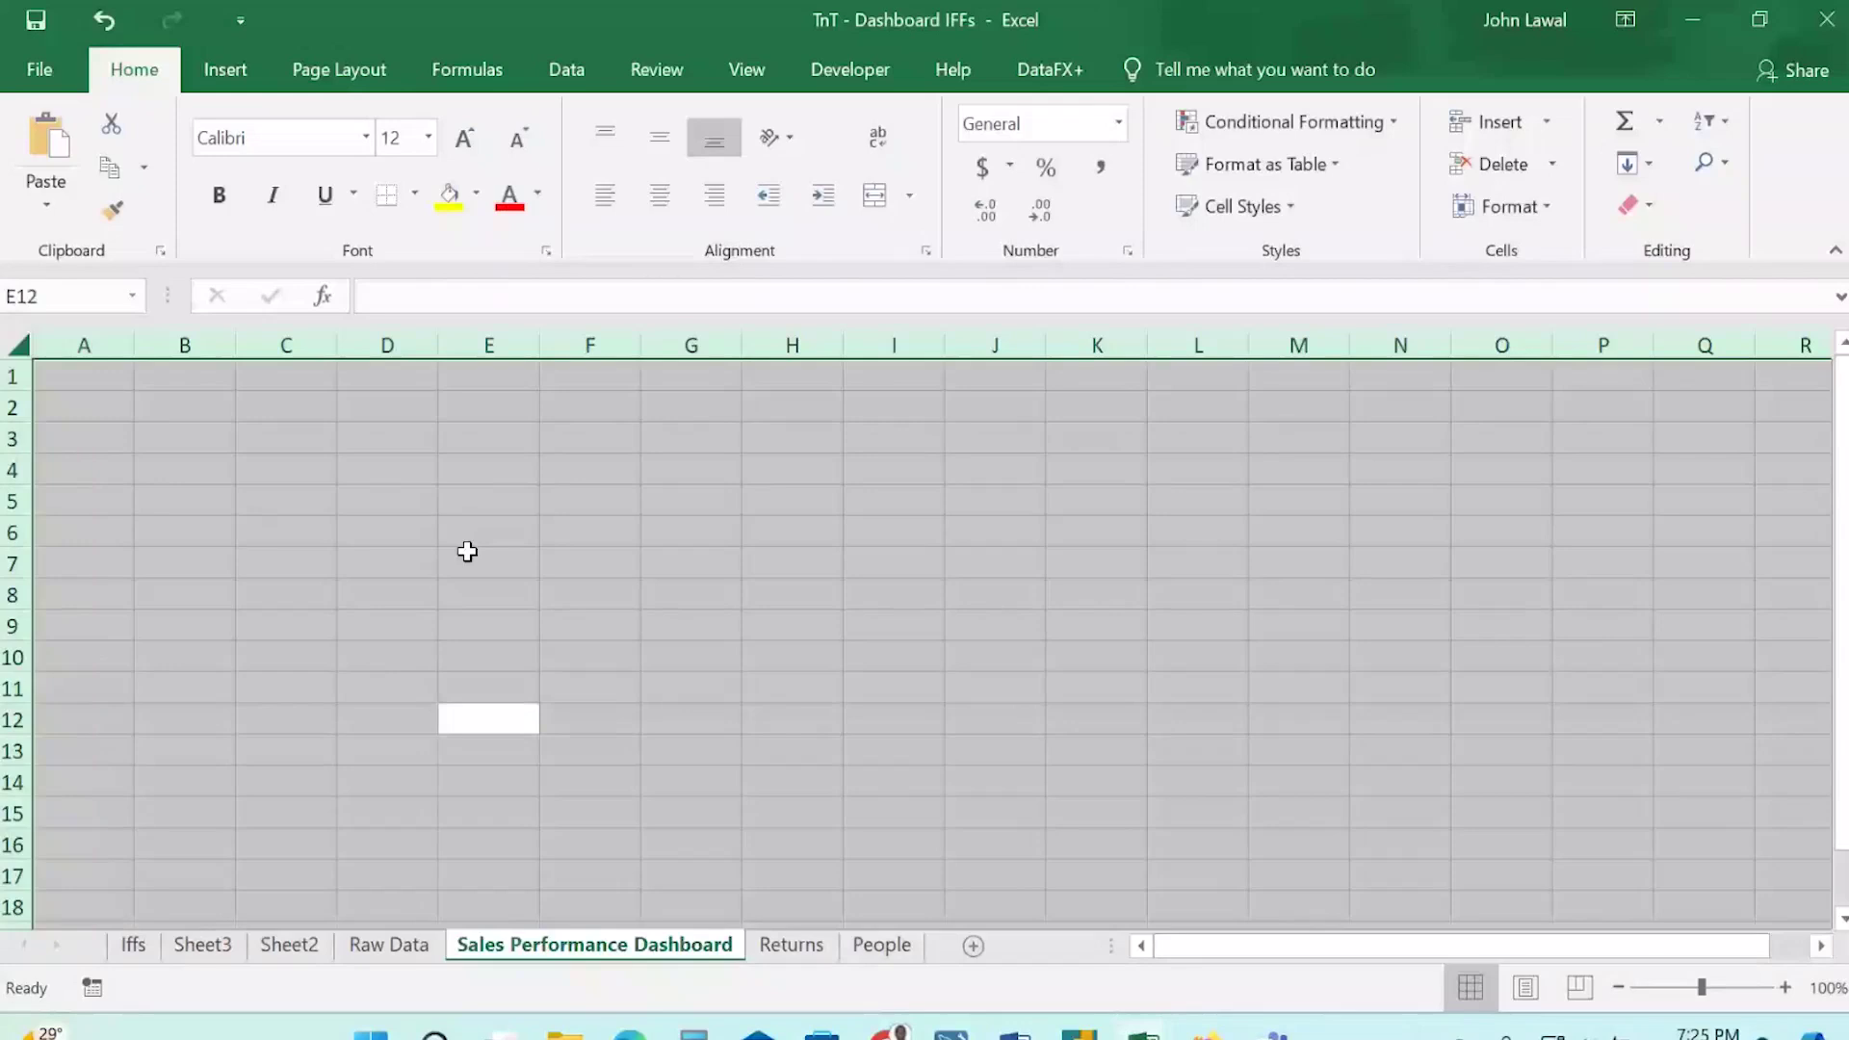
click(476, 194)
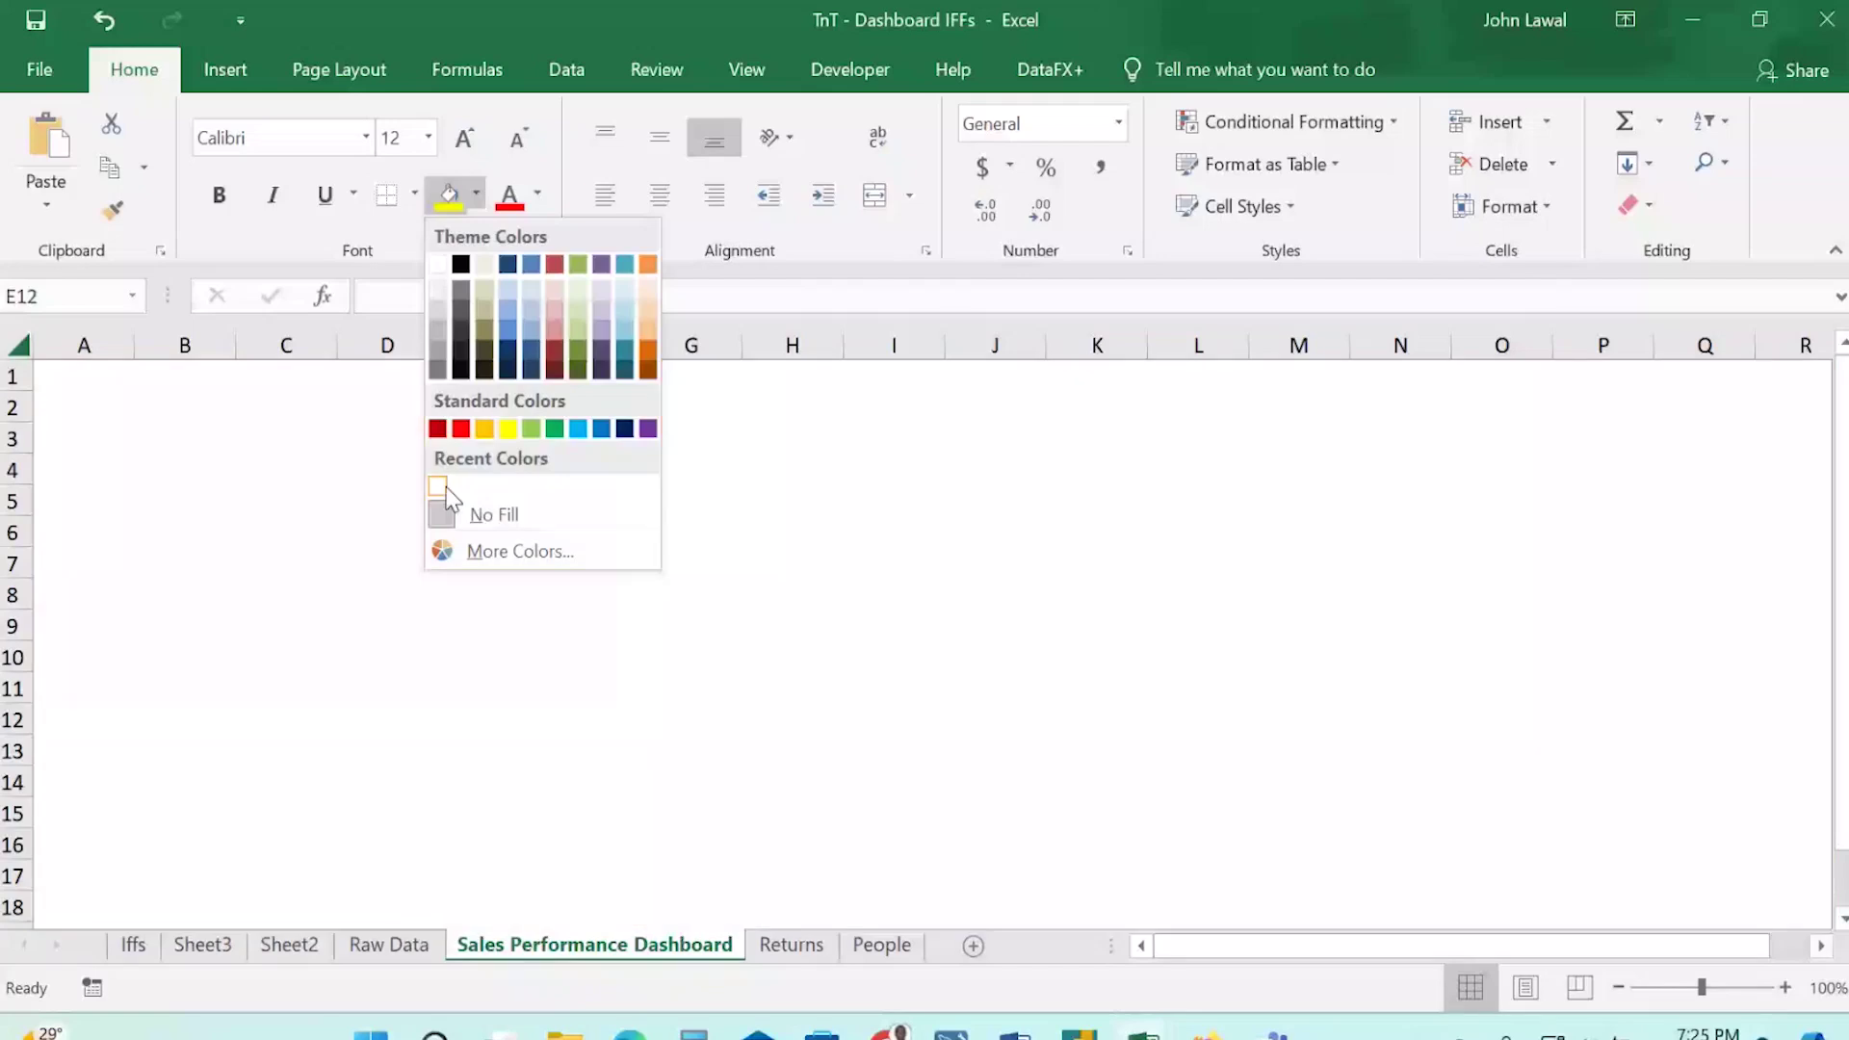
click(390, 501)
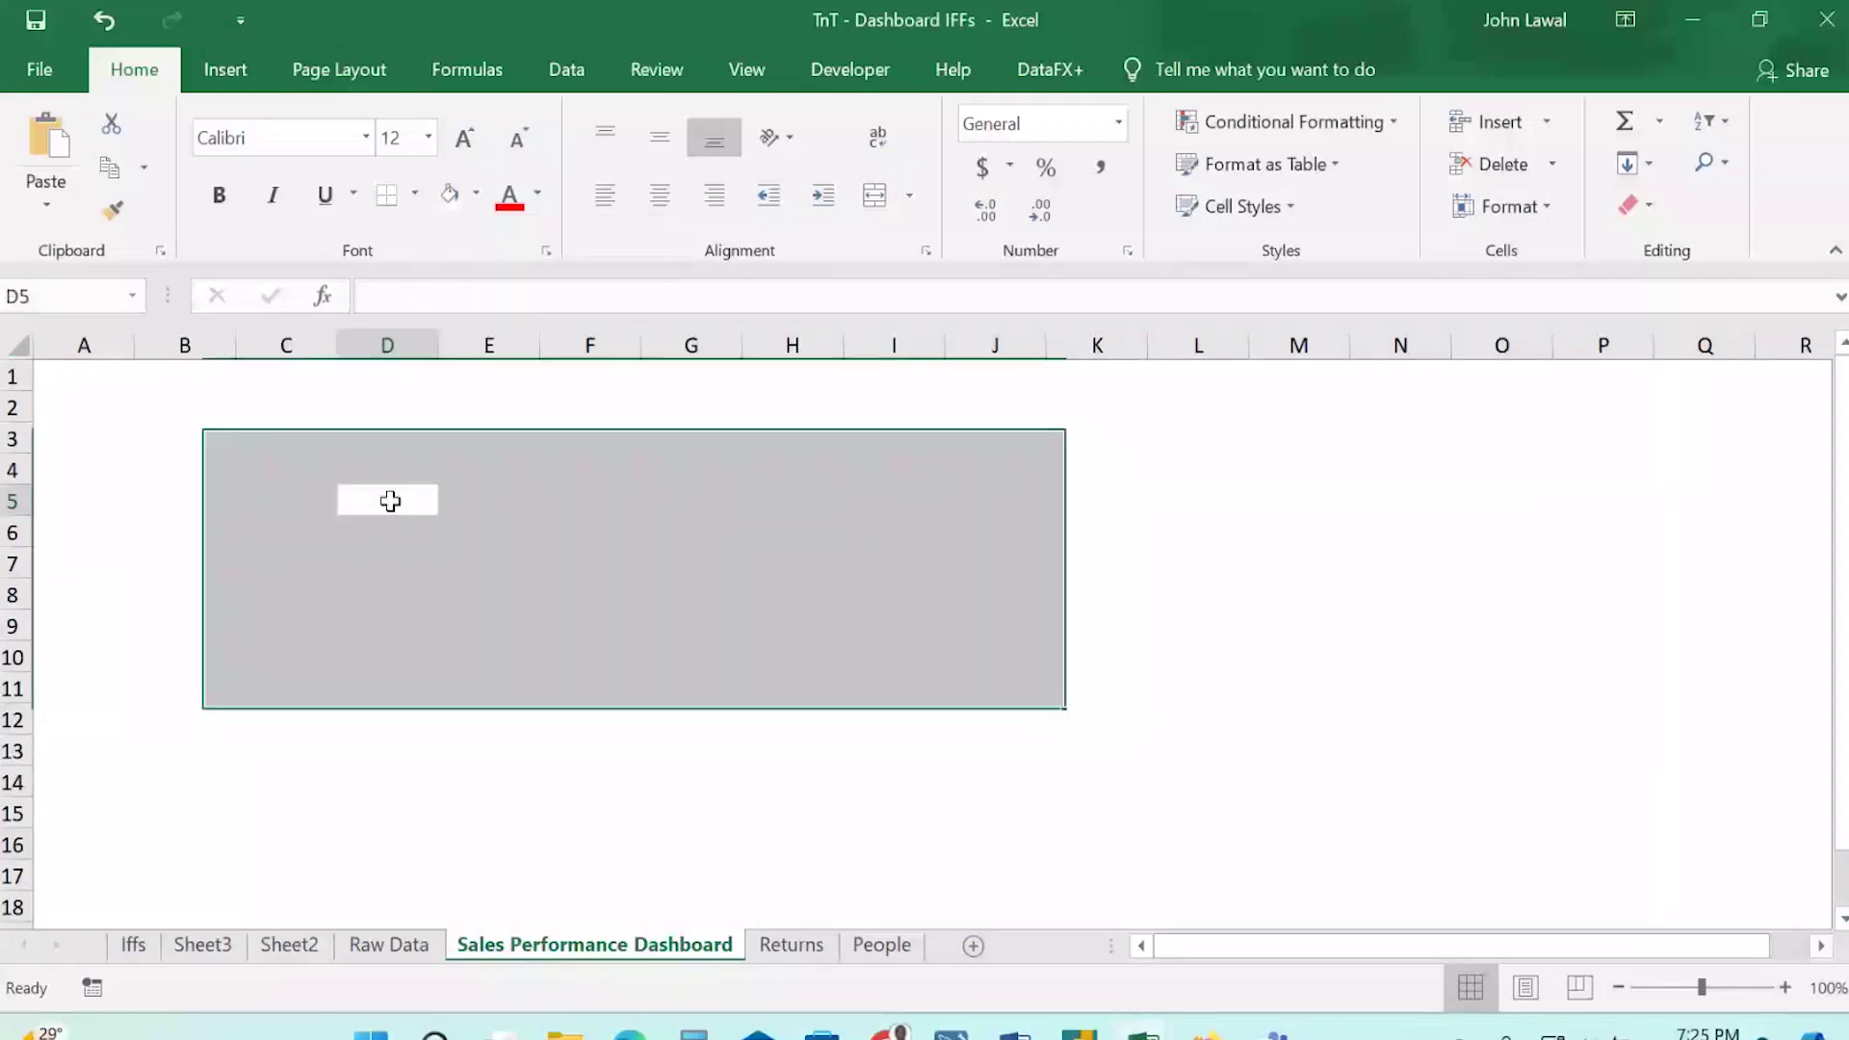
click(390, 501)
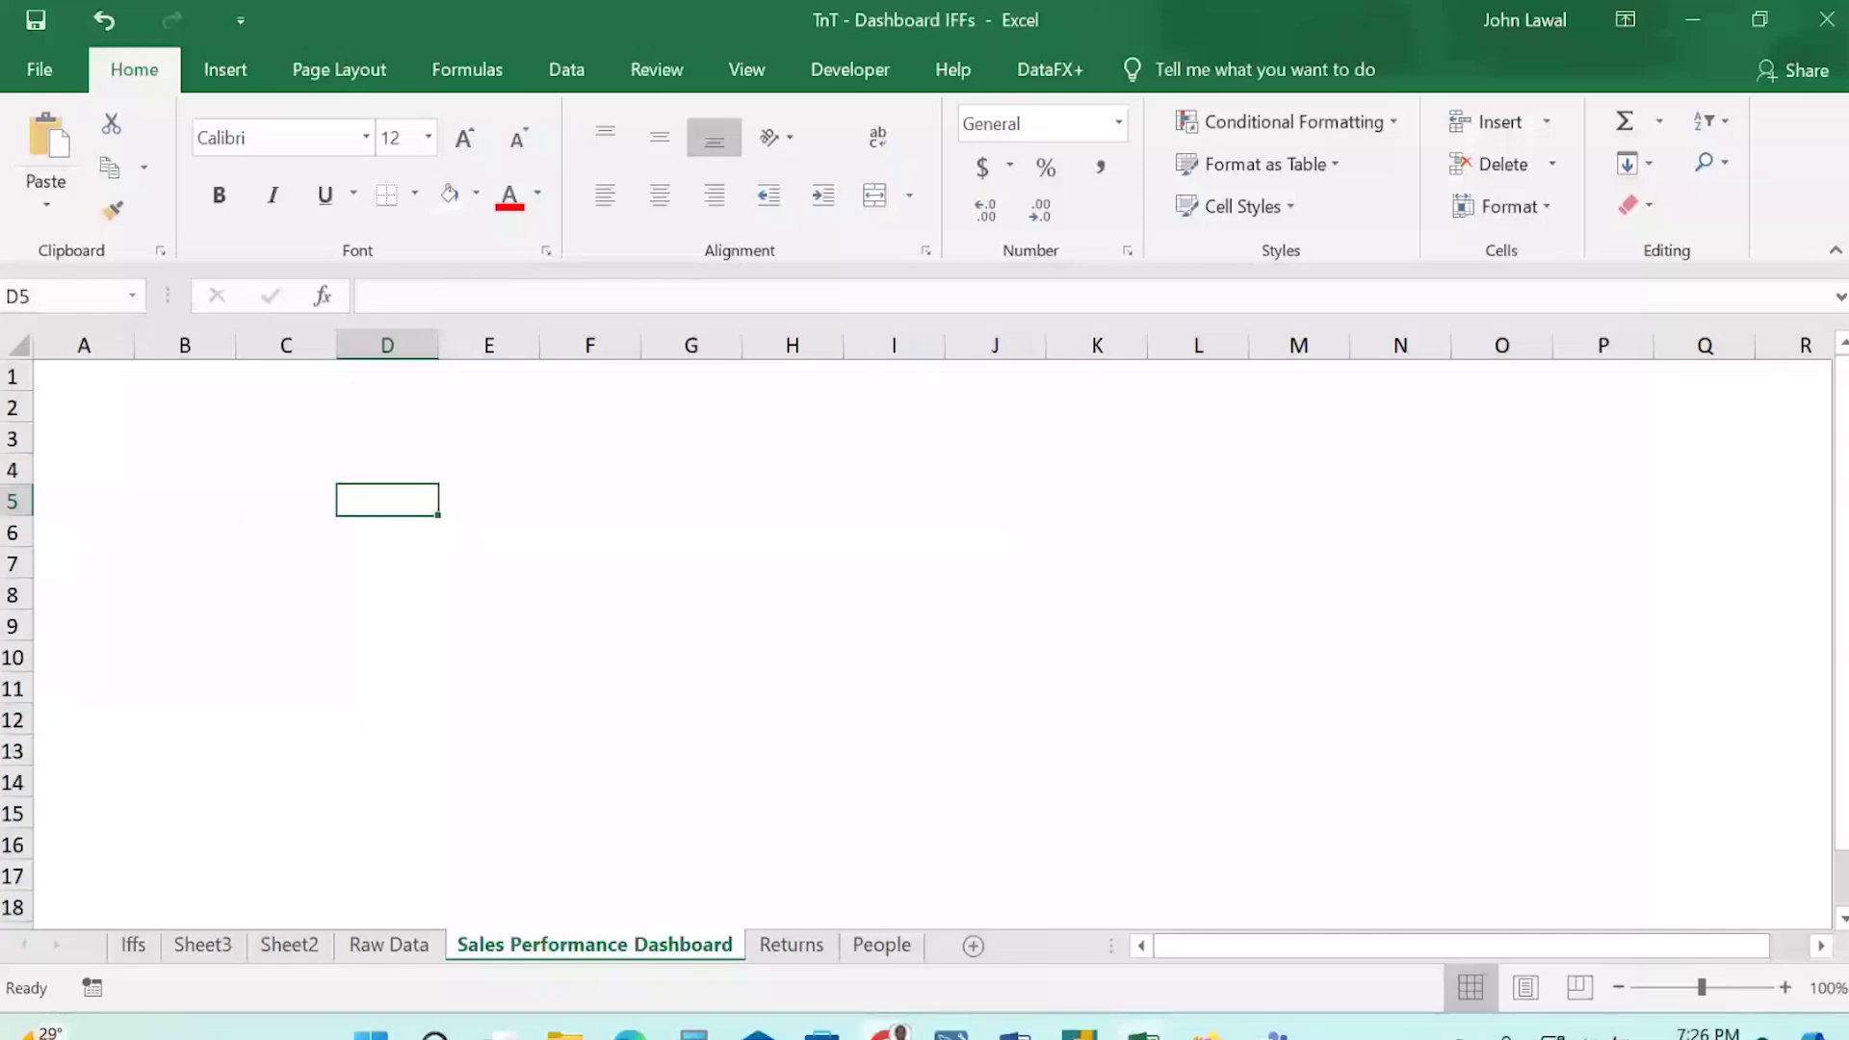
Merge and center cells A1:O1 and enter the sheet's name, "Sales Performance Dashboard", as the title.
key(alt+h)
key(o)
key(r)
click(192, 502)
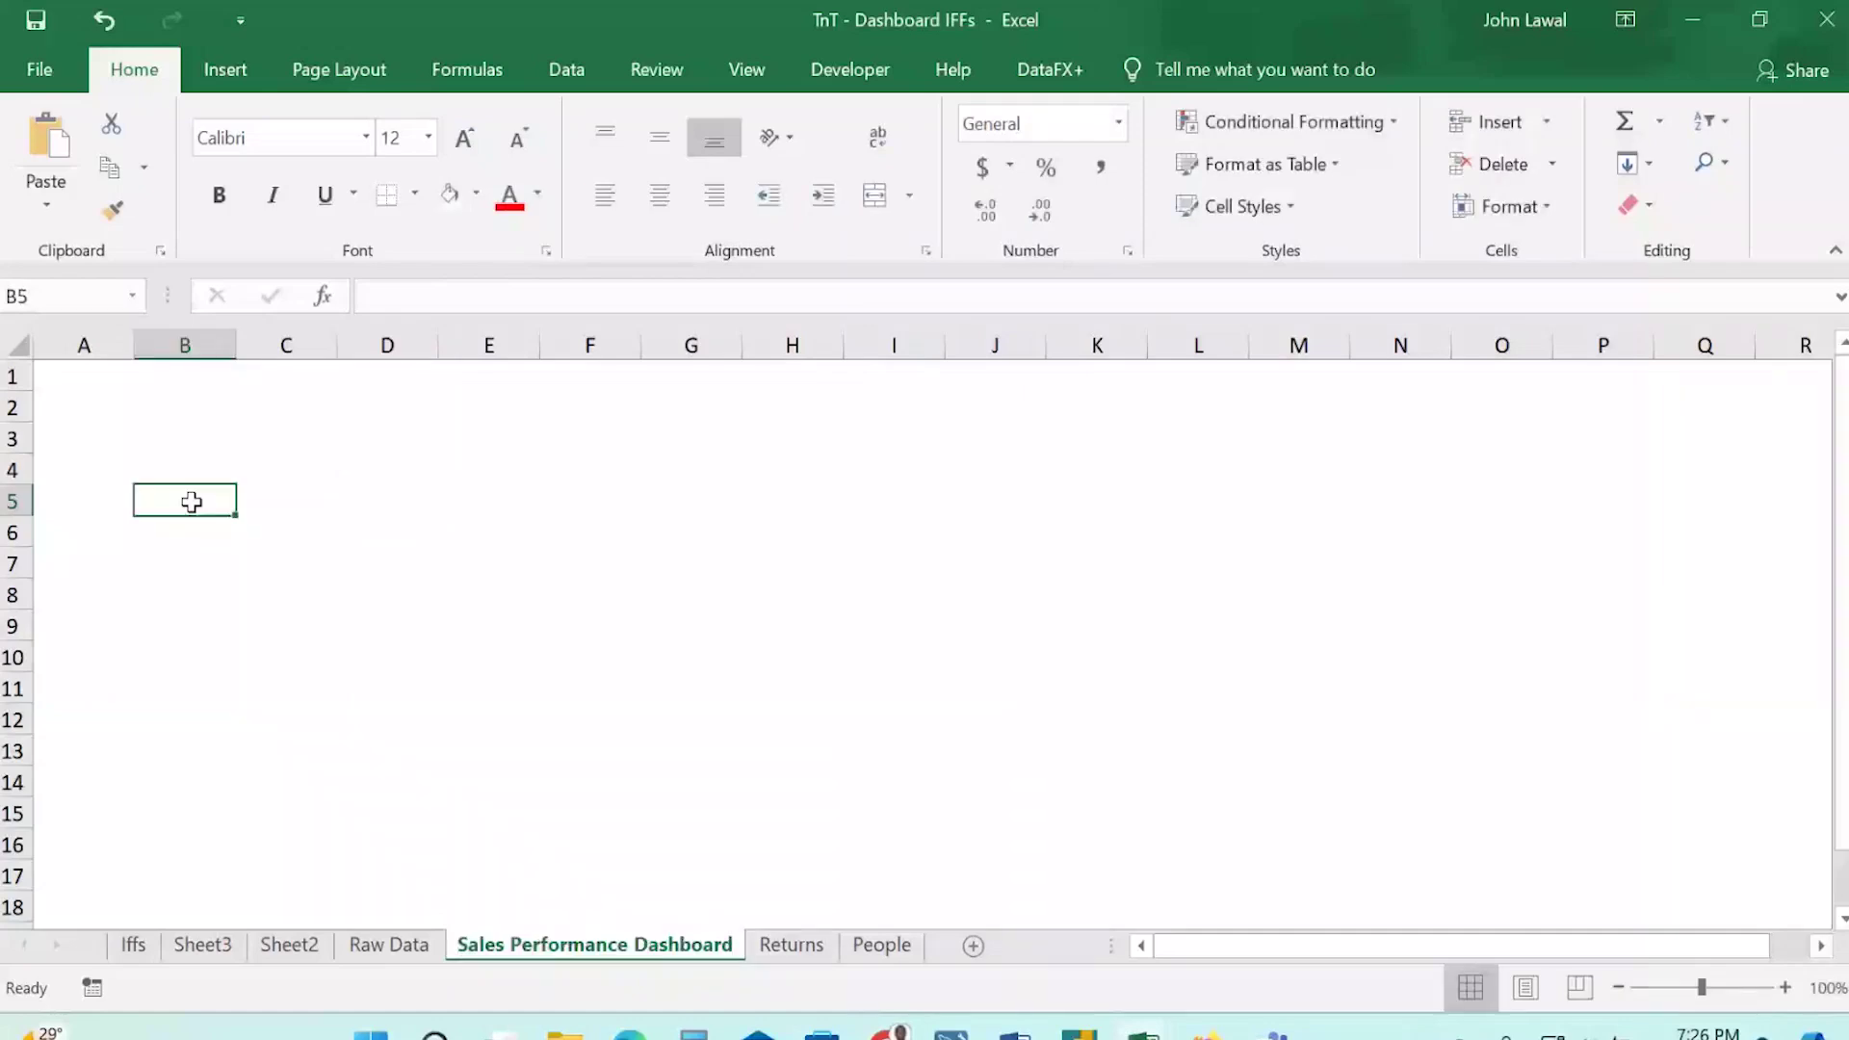
drag(84, 376, 1495, 365)
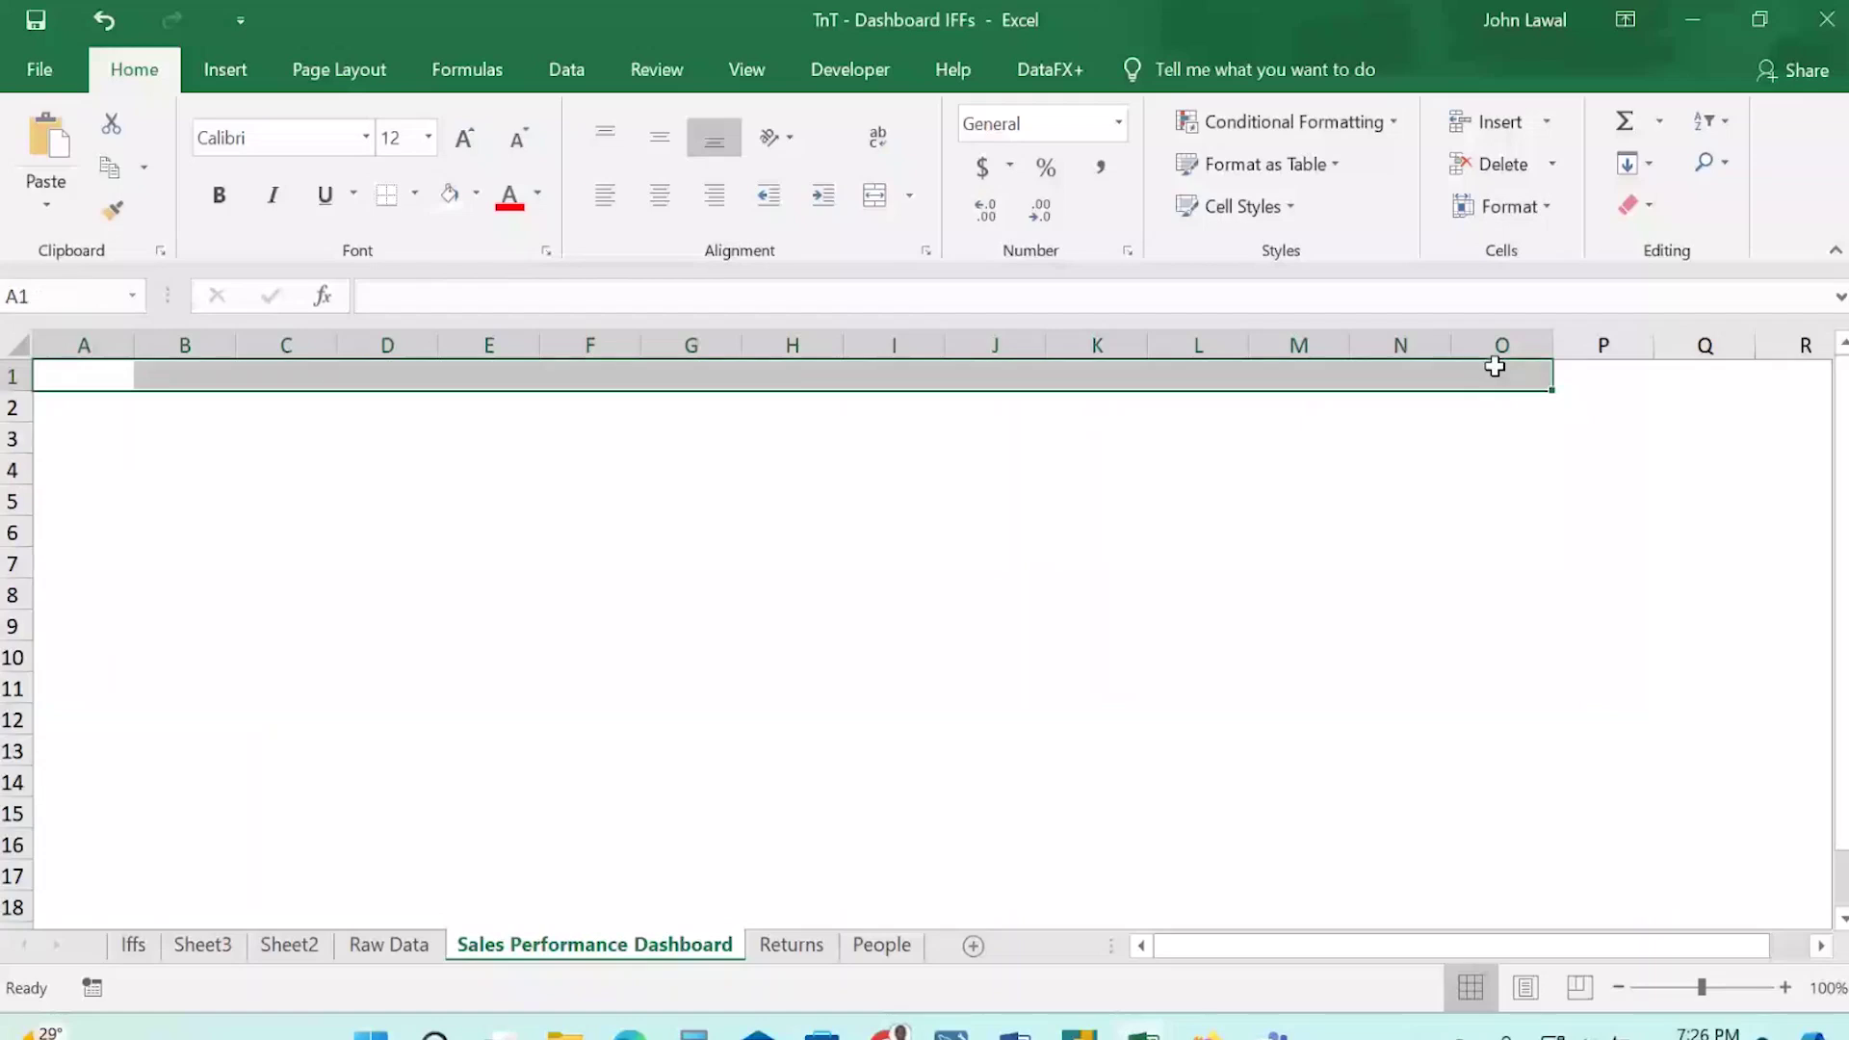
click(890, 210)
click(773, 492)
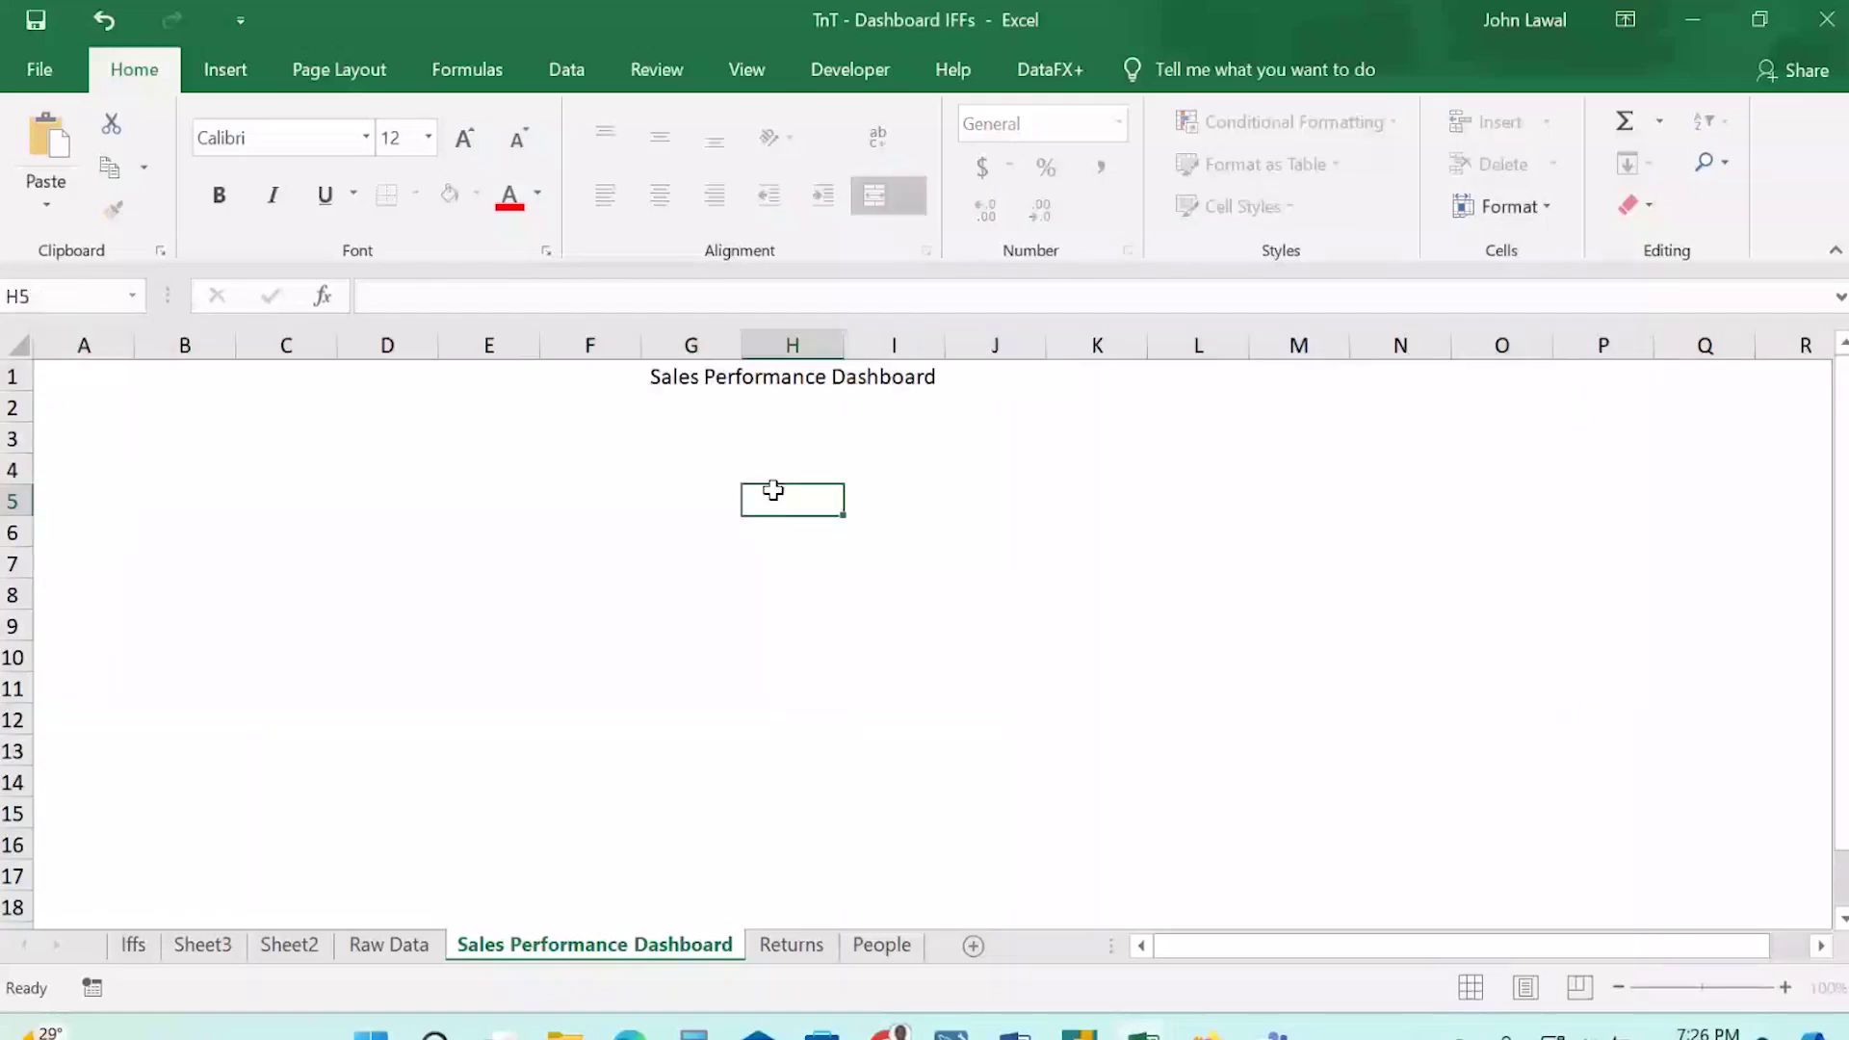
Set the font size of the dashboard title in row 1 to 22.
click(758, 385)
click(429, 139)
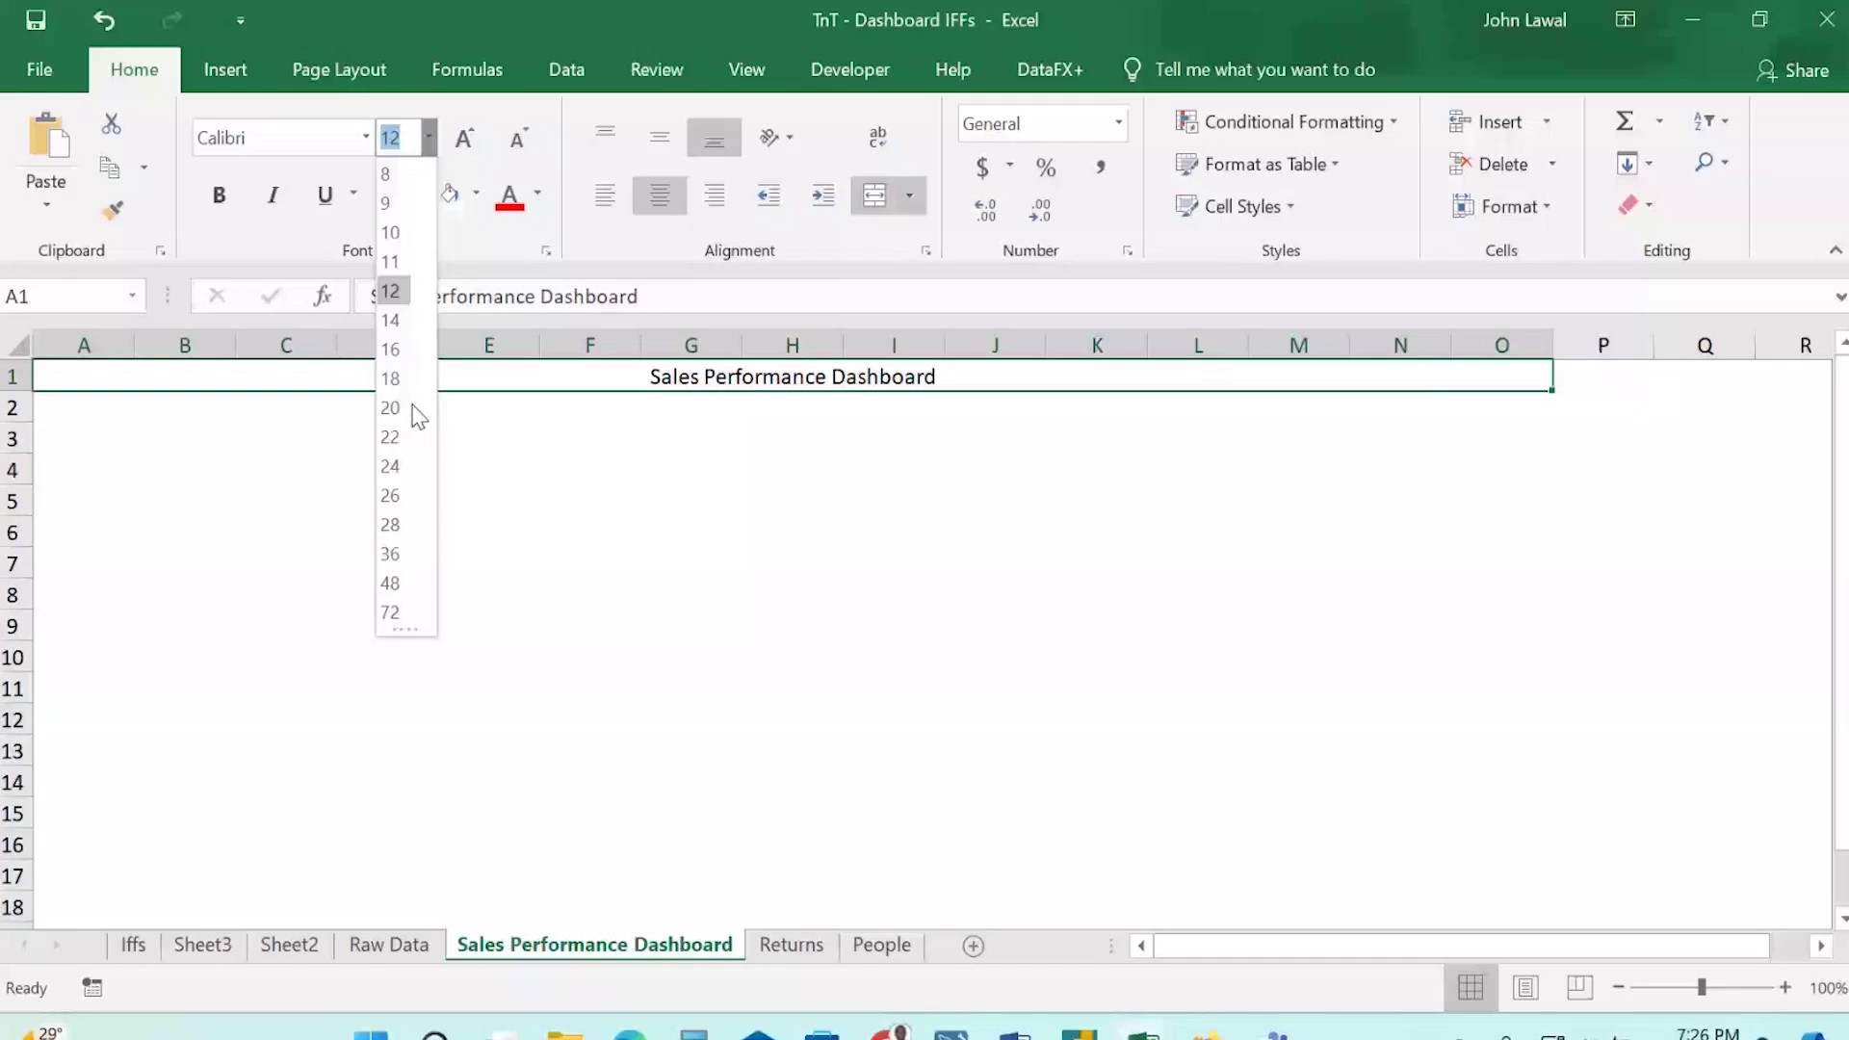
click(405, 436)
click(493, 460)
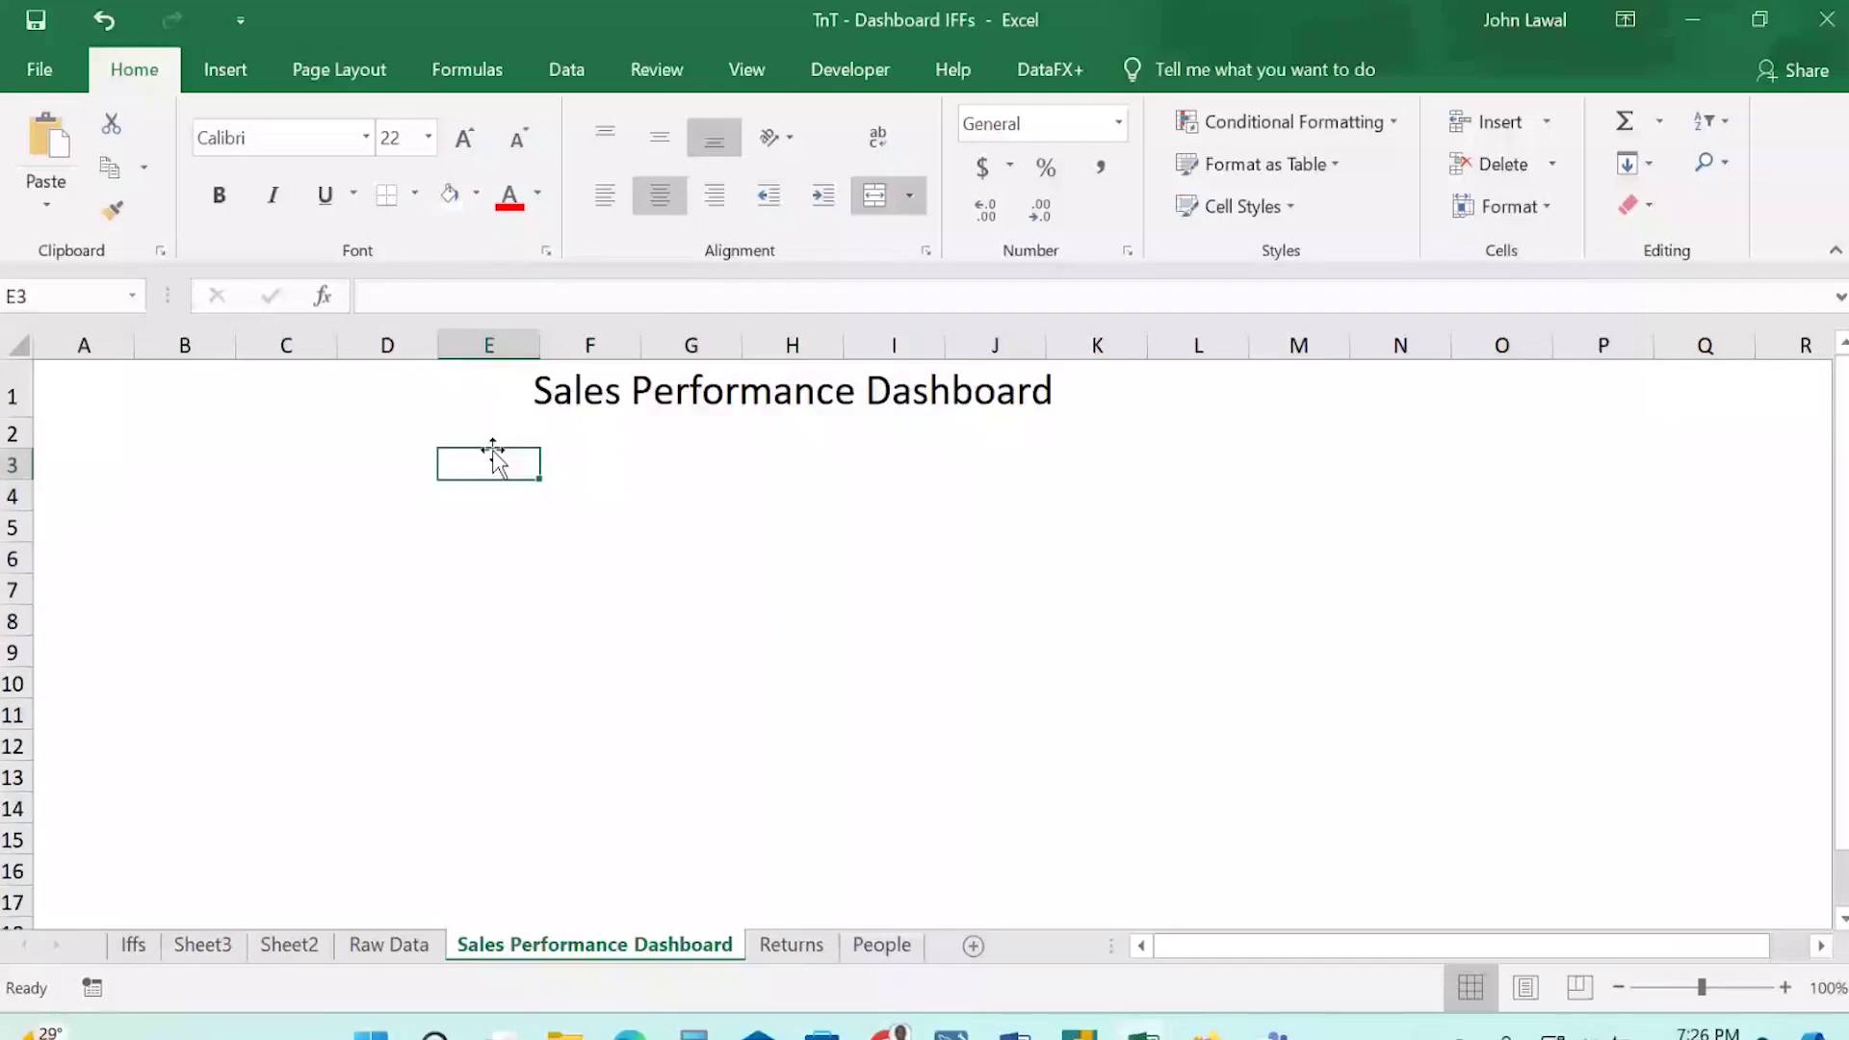
Give the merged title cell a light blue fill and make its text white and bold.
click(486, 394)
click(475, 194)
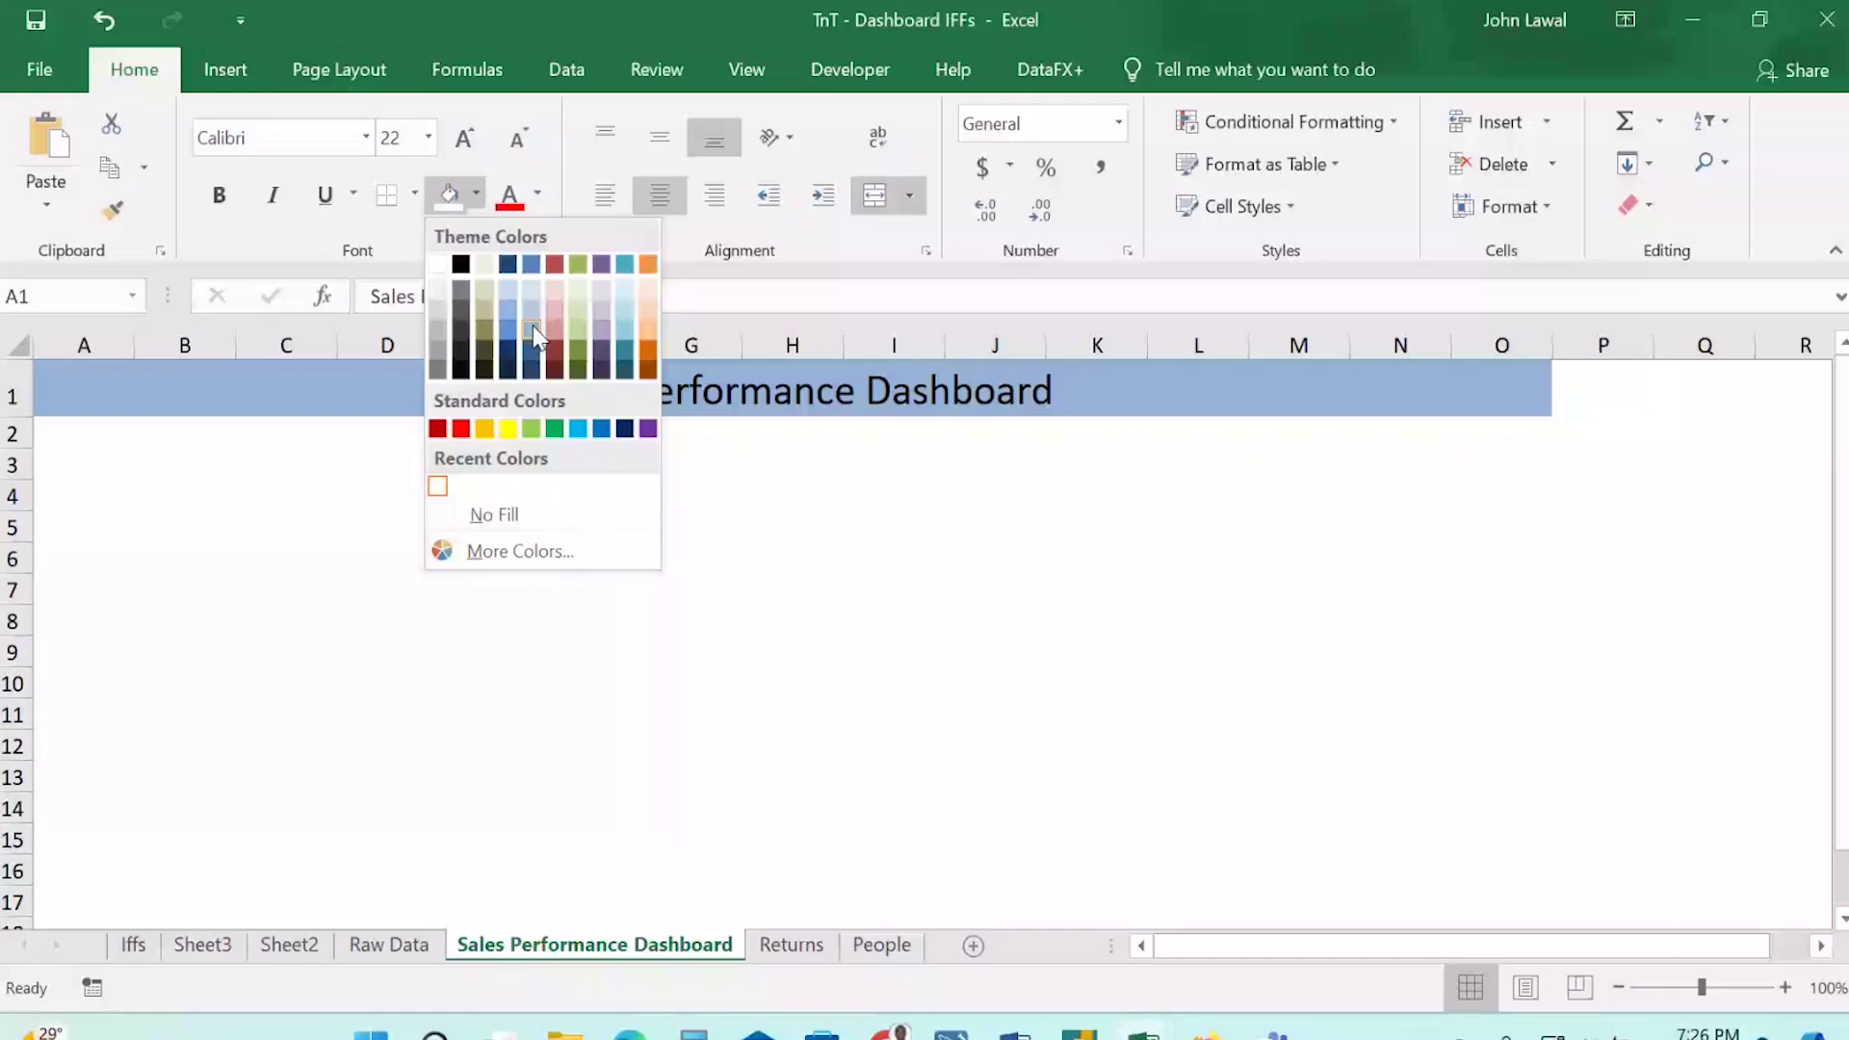
click(531, 328)
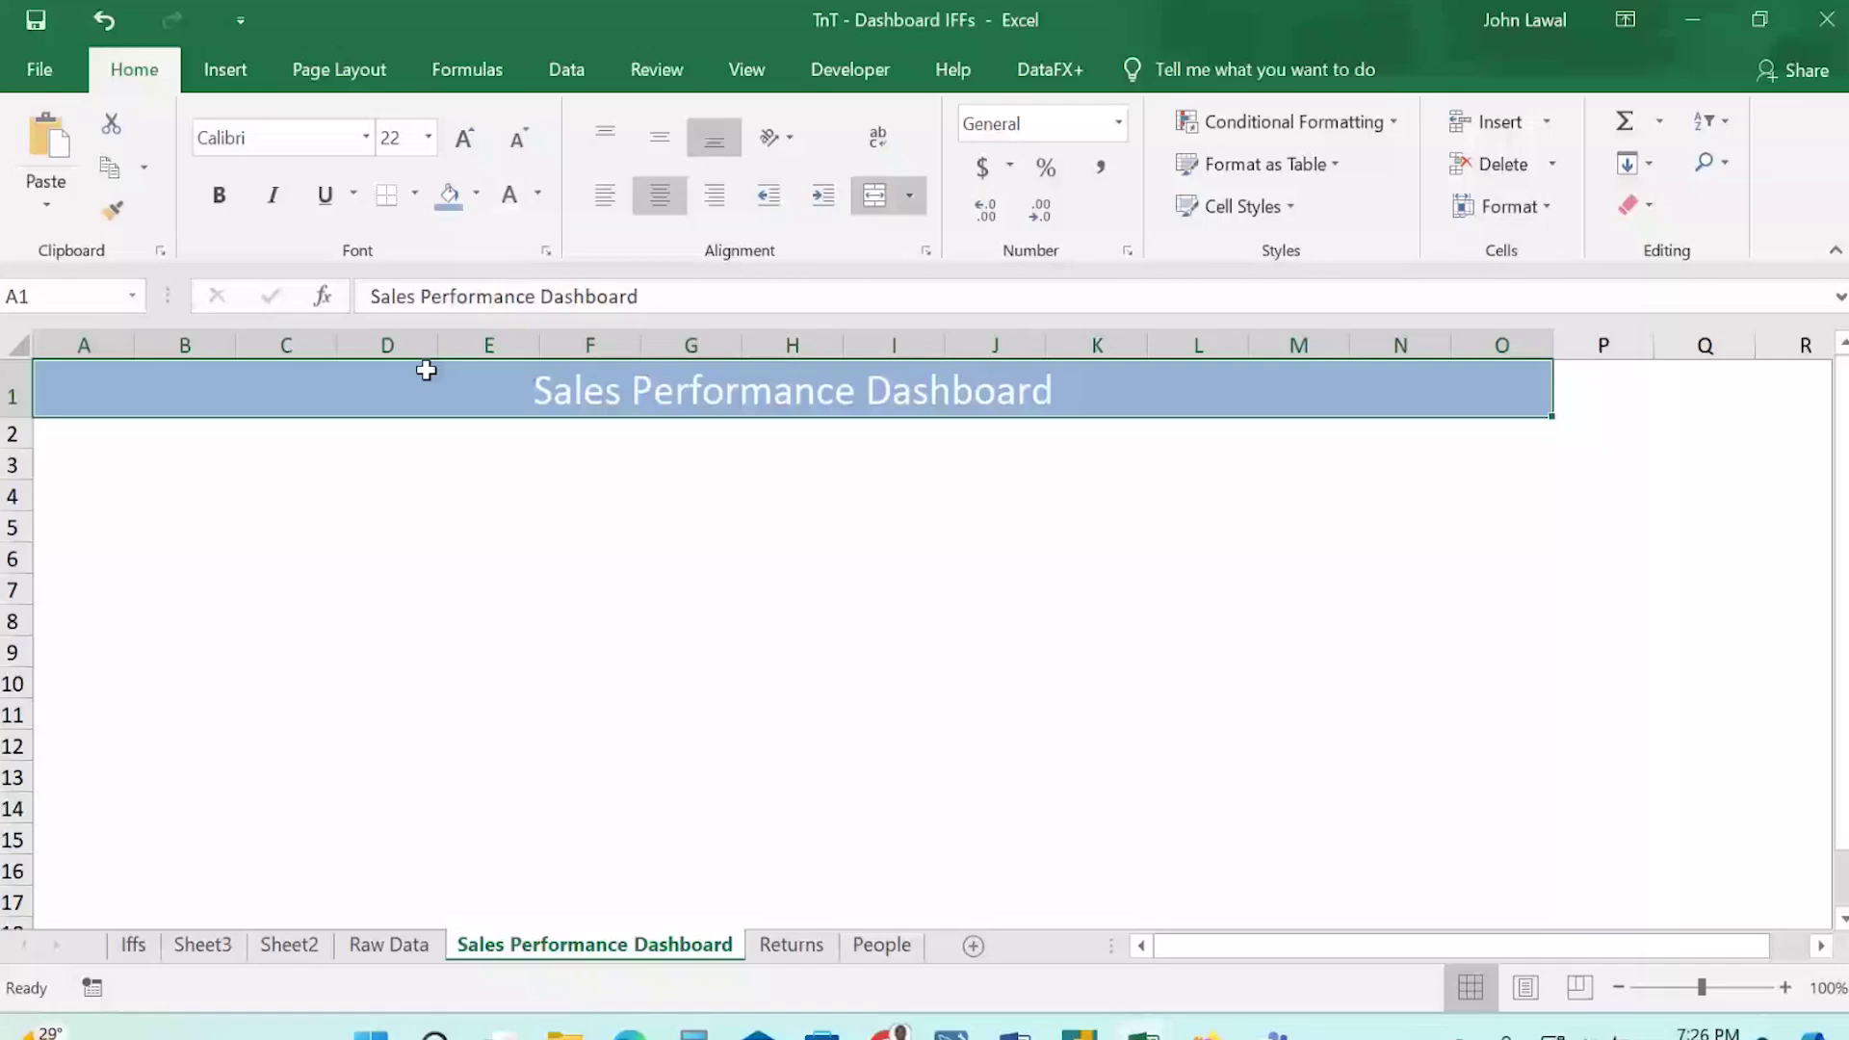
key(ctrl+b)
click(484, 501)
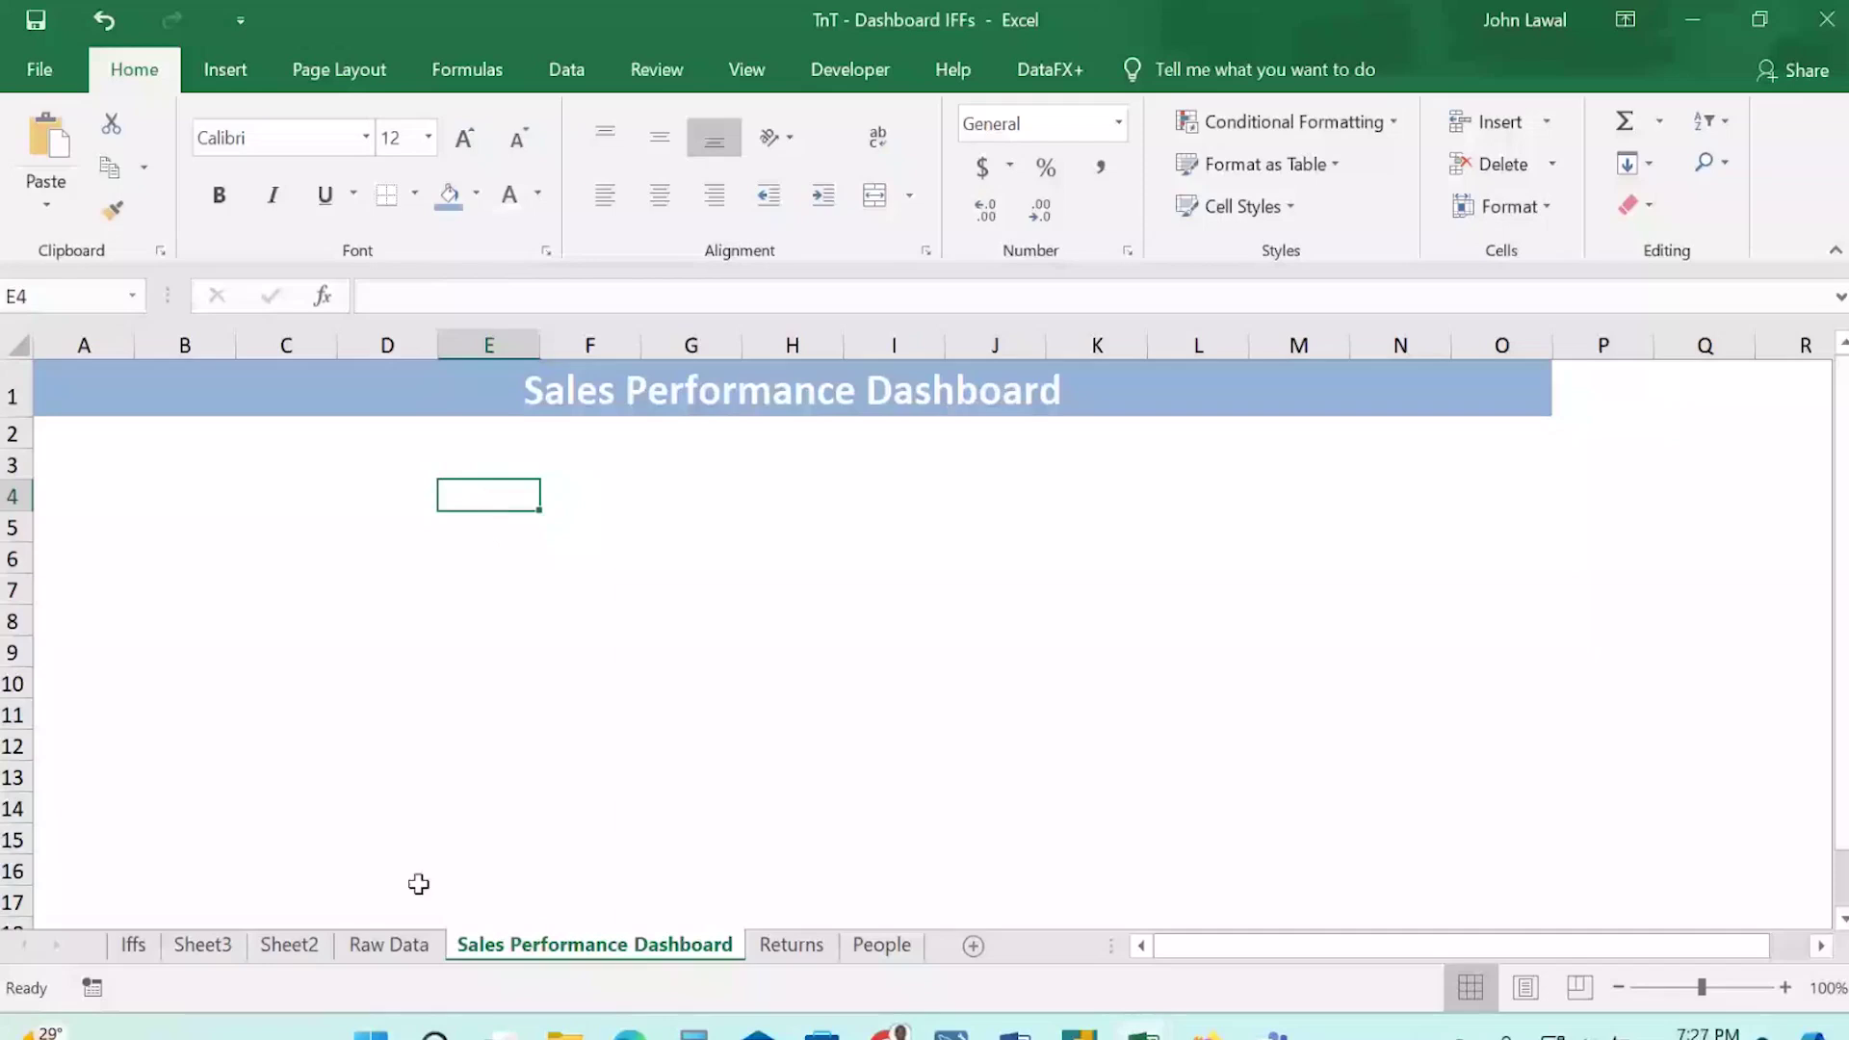
Examine the Raw Data sheet's columns, including City, State, Customer Name, Product ID, Category, Sub-Category and Ship Date, for dashboard fields.
click(390, 945)
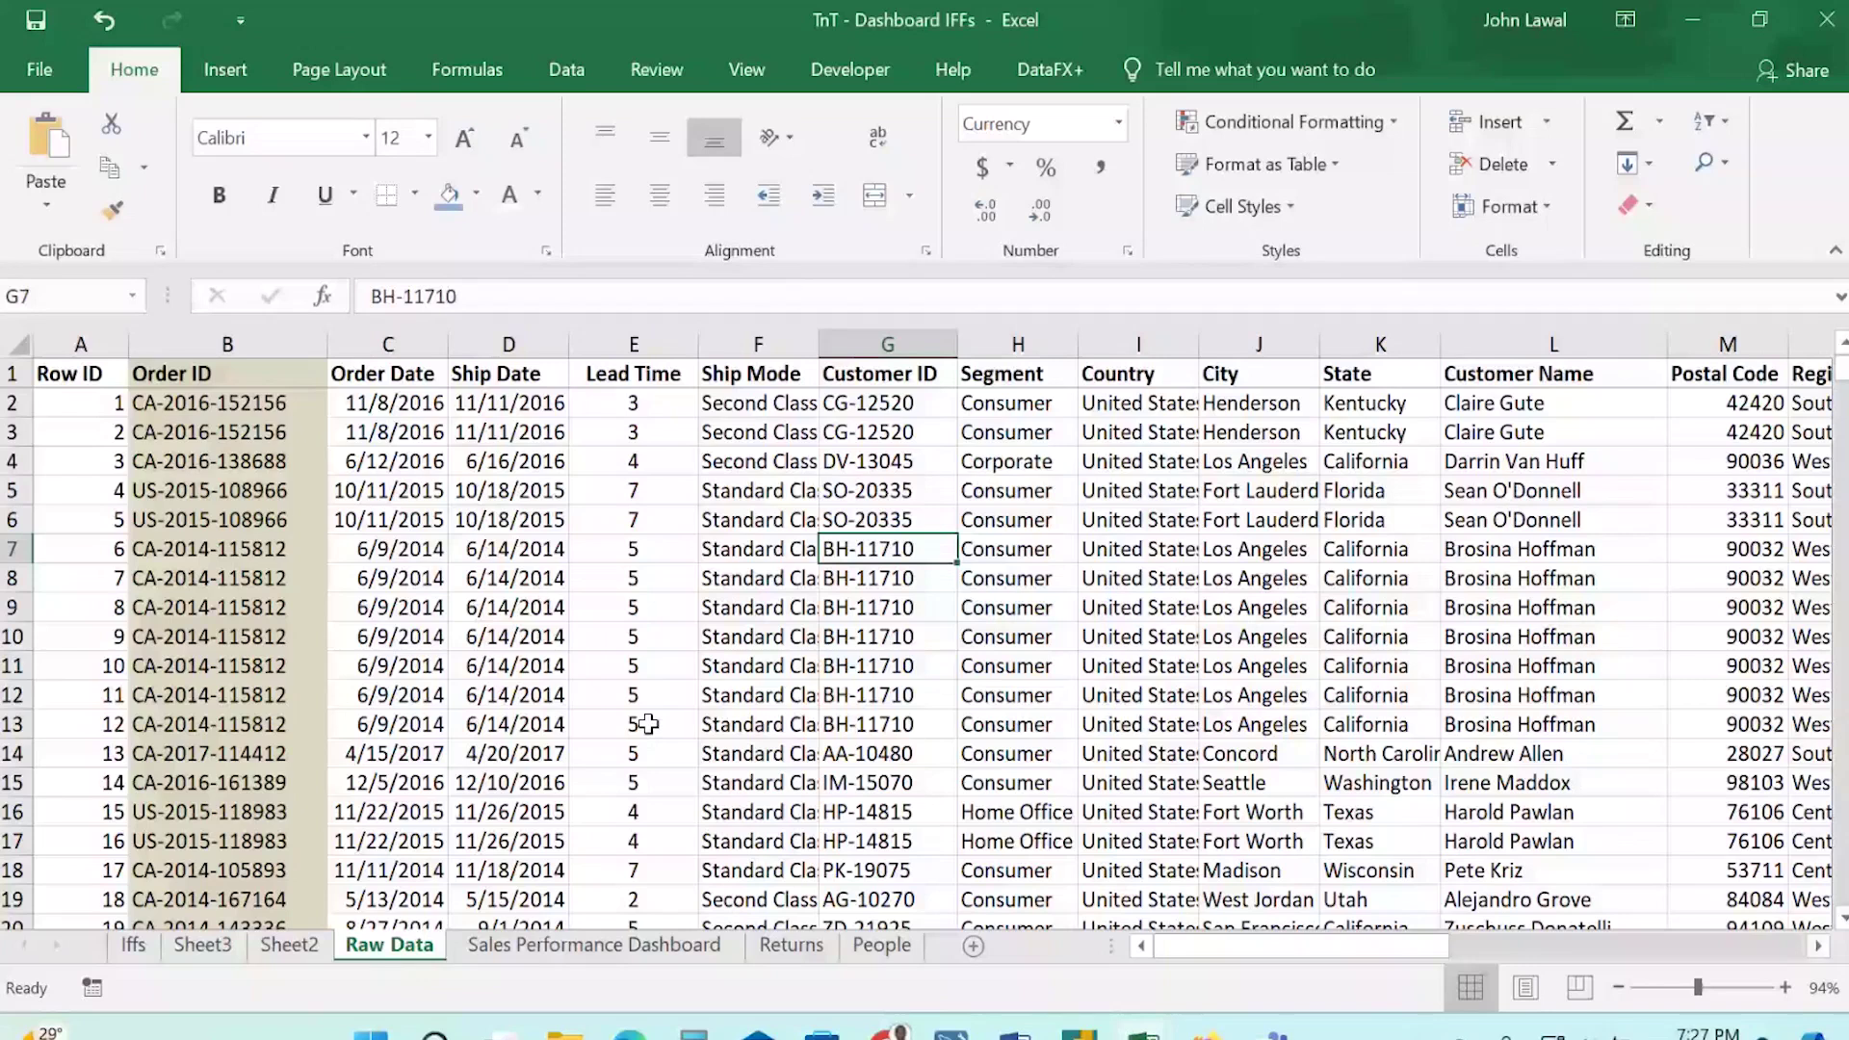
scroll(1082, 489, right, 2)
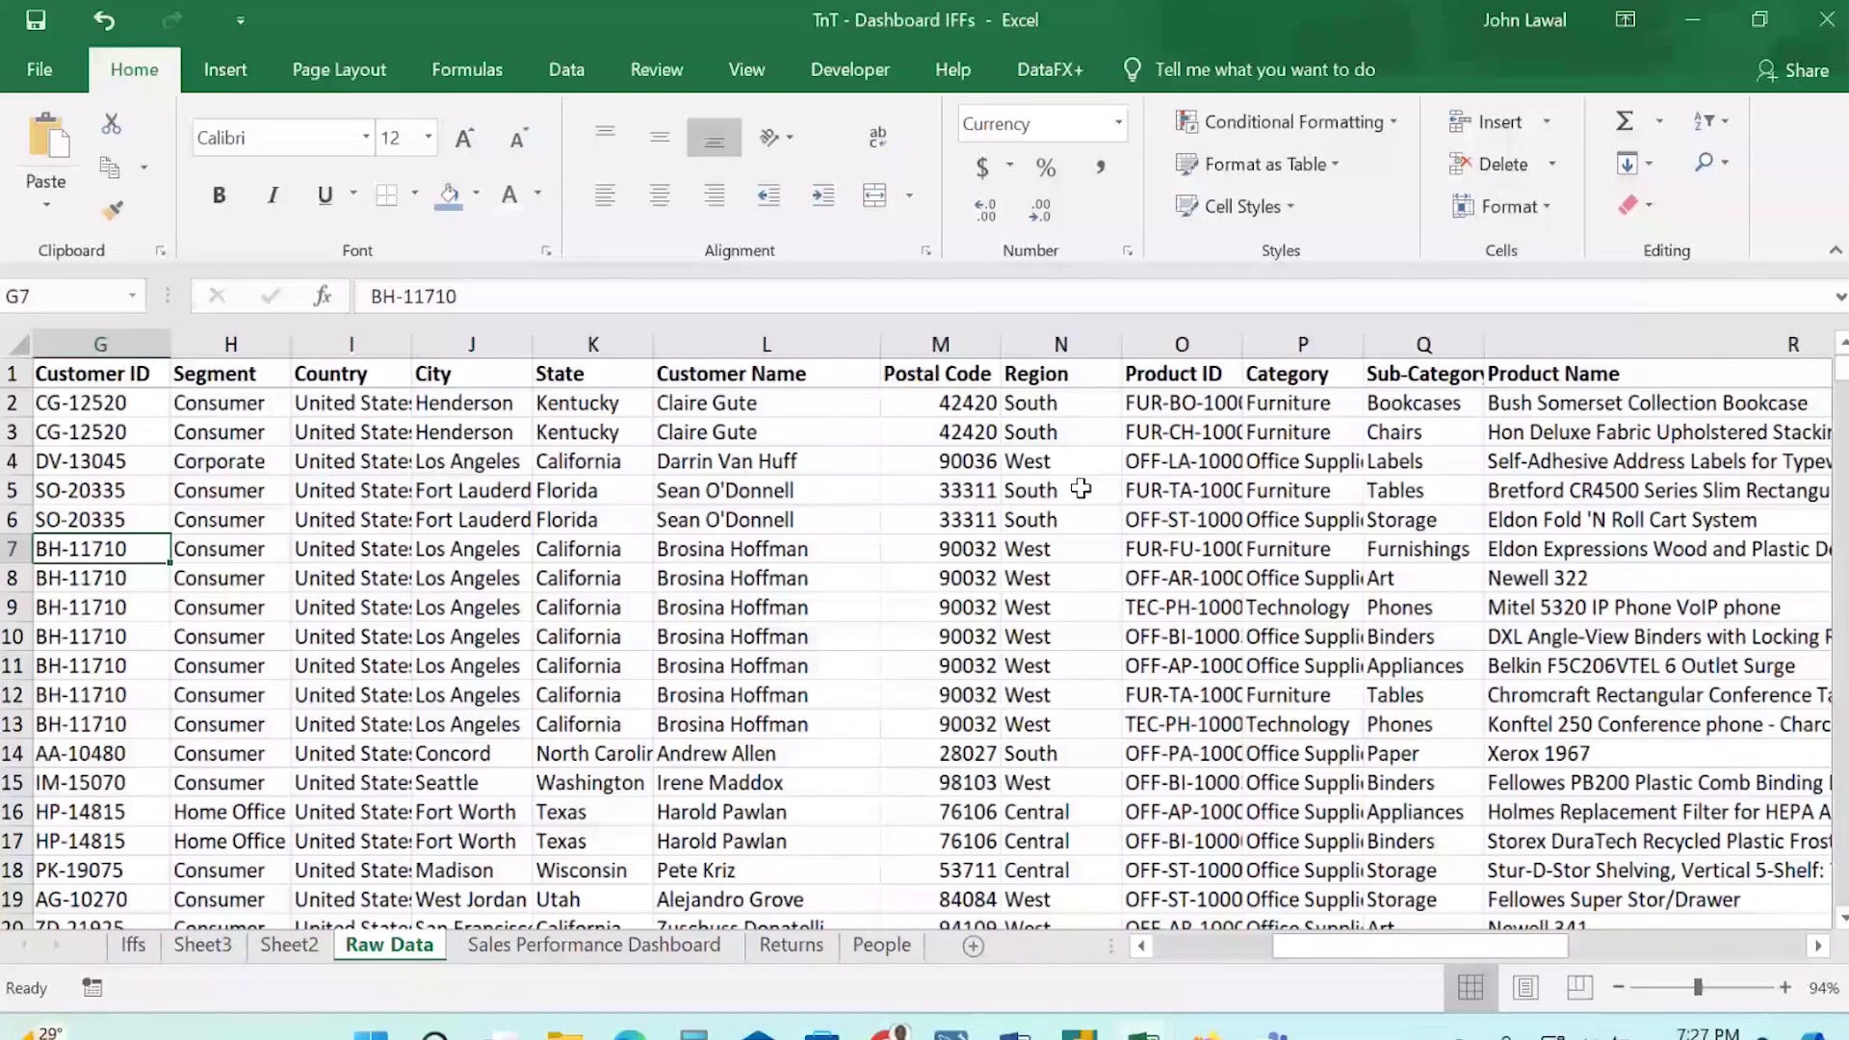
scroll(360, 396, right, 1)
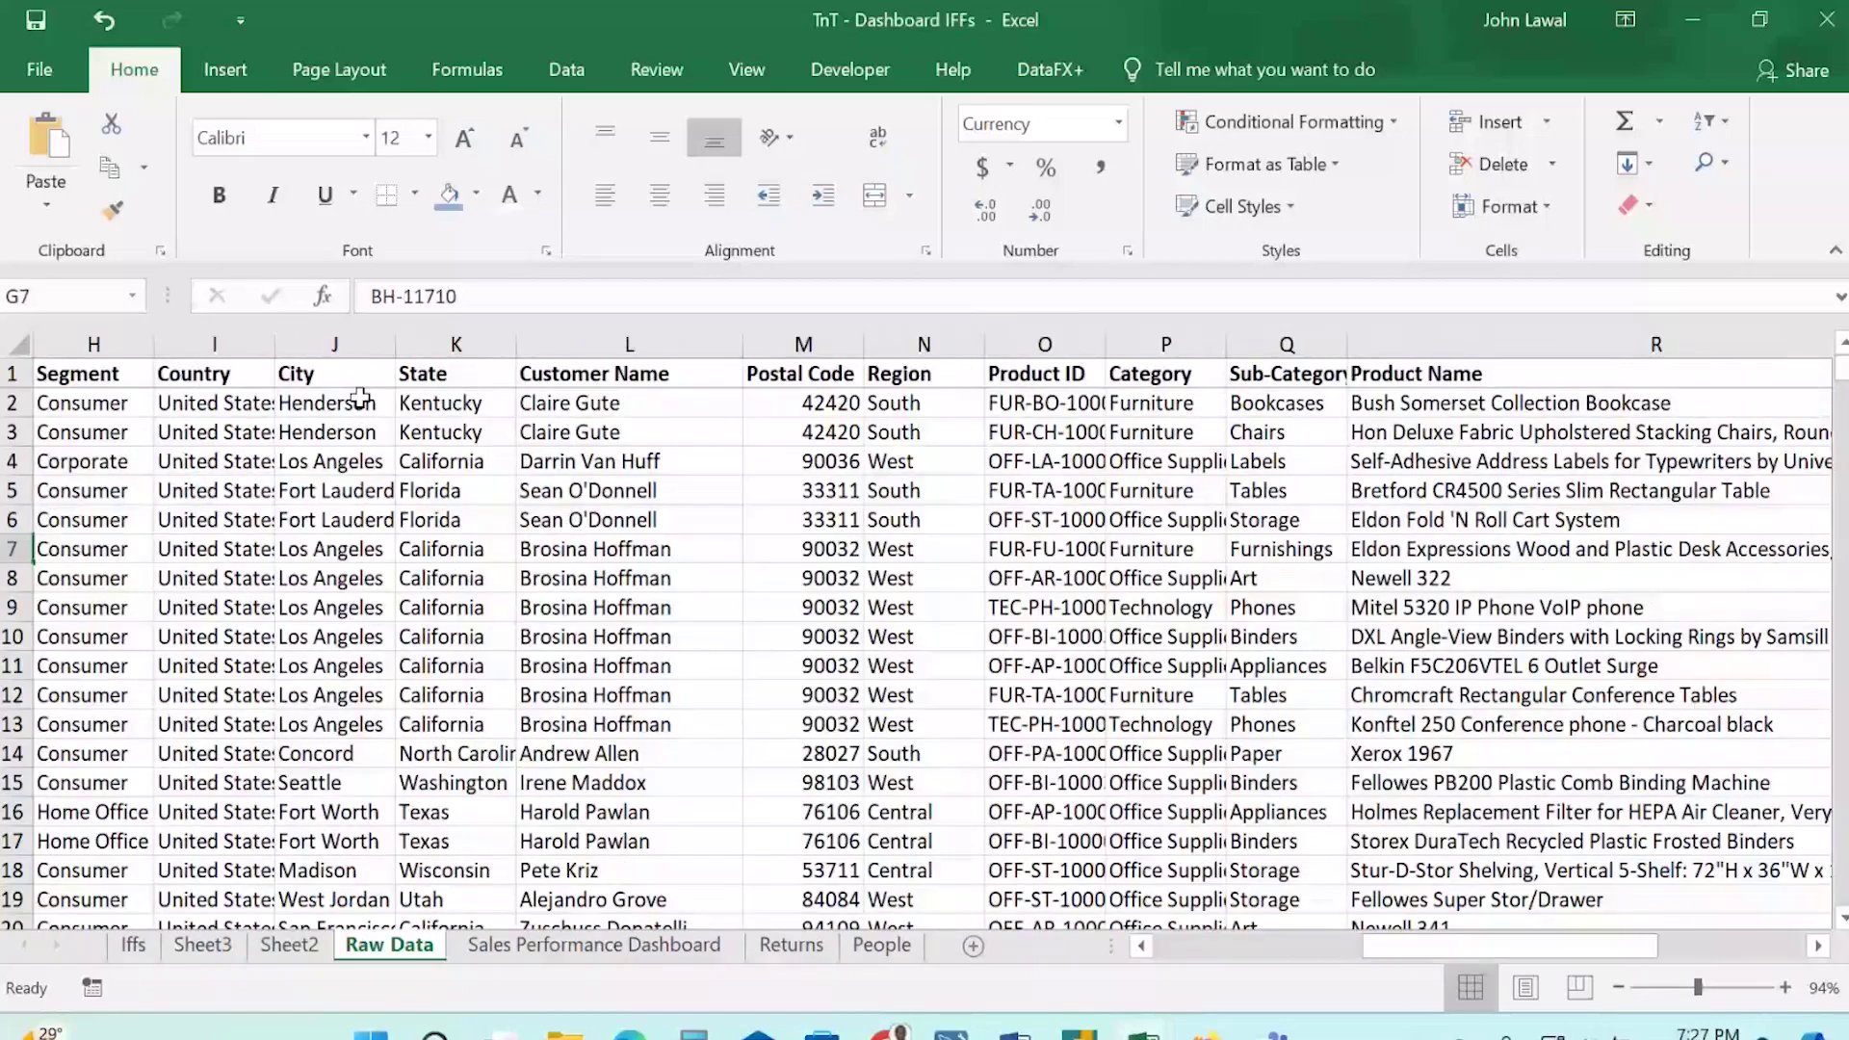
click(377, 335)
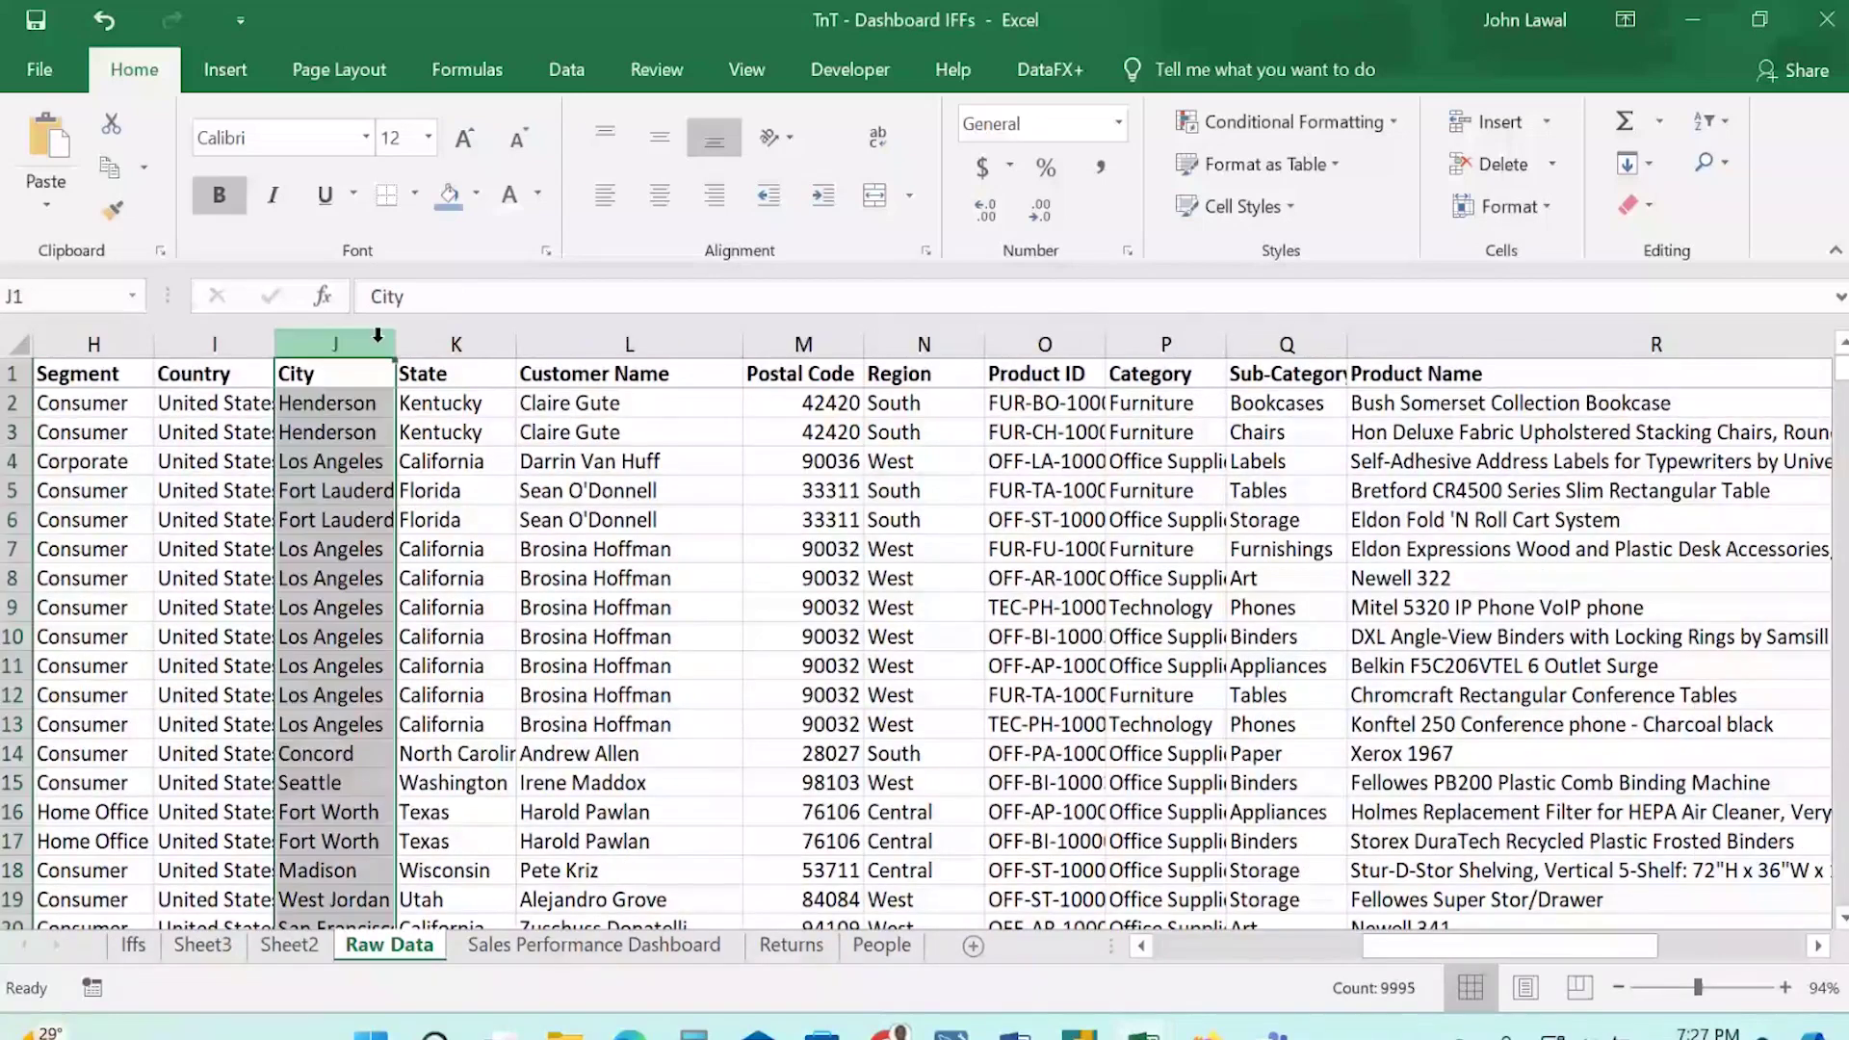
drag(394, 361, 449, 358)
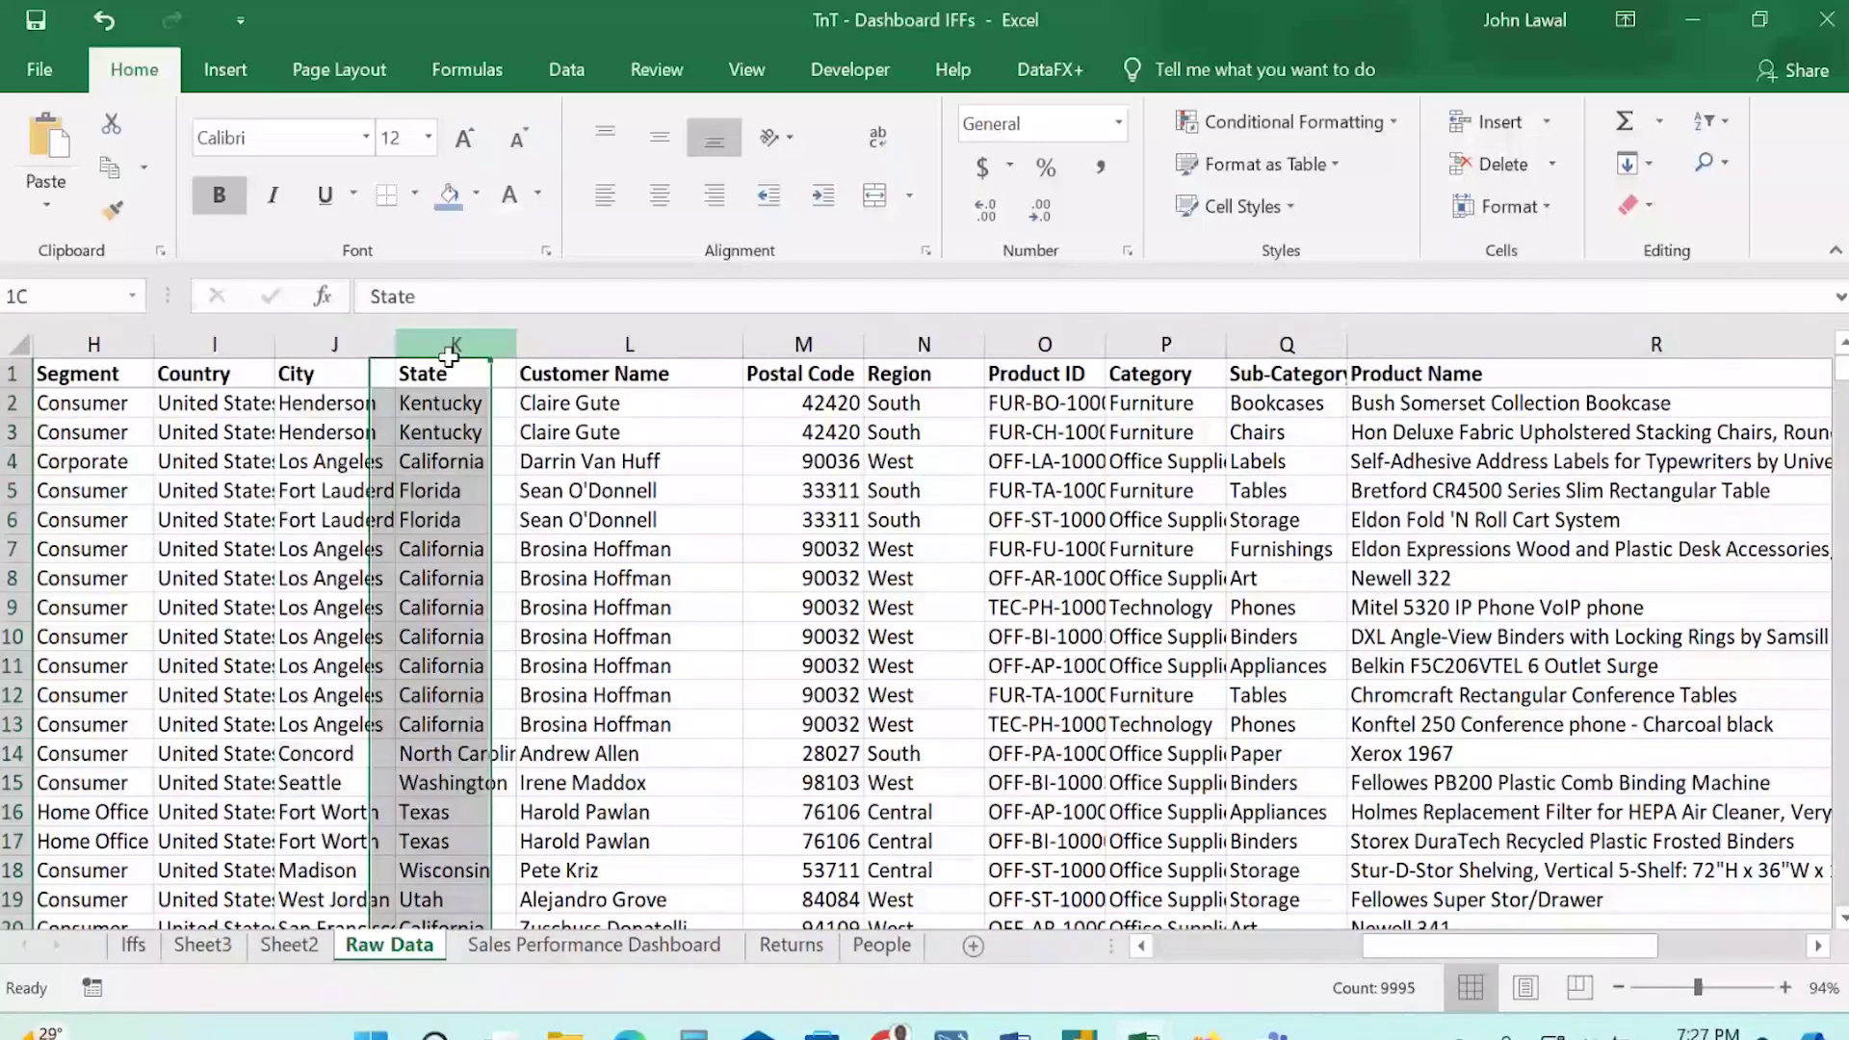
click(616, 431)
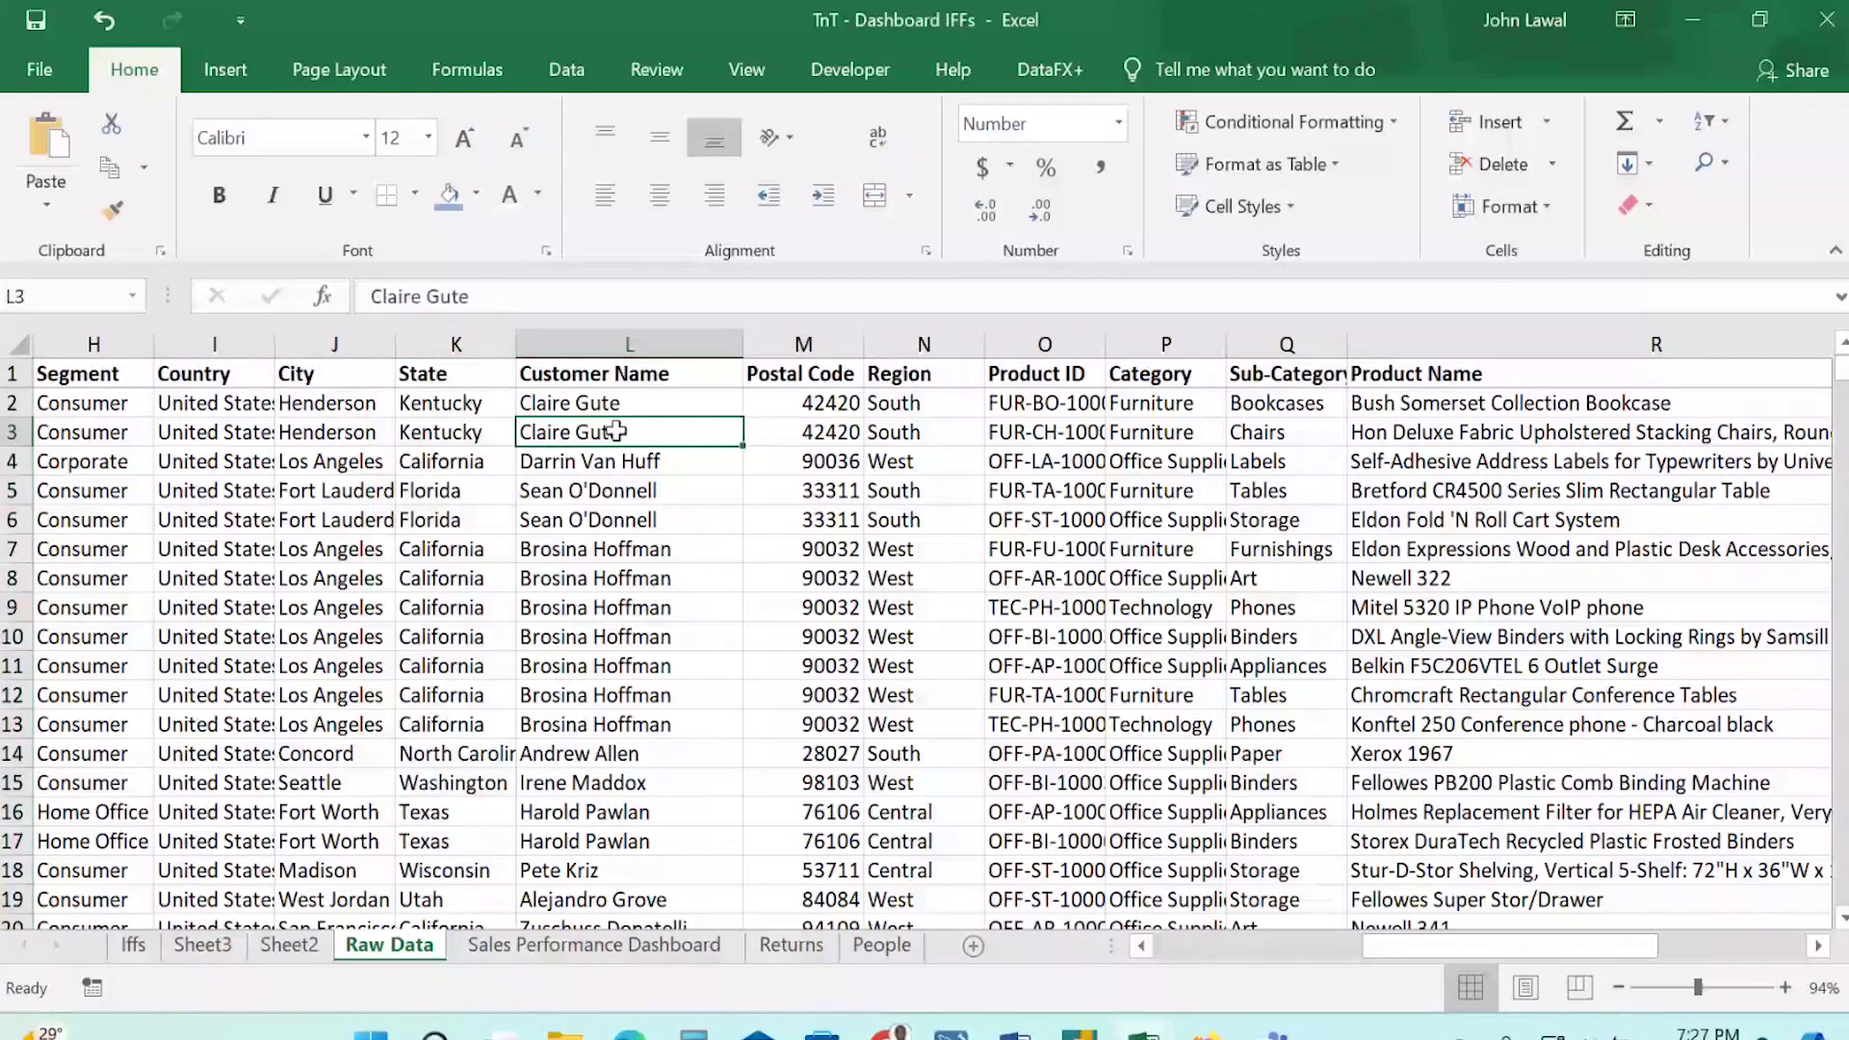
click(1032, 347)
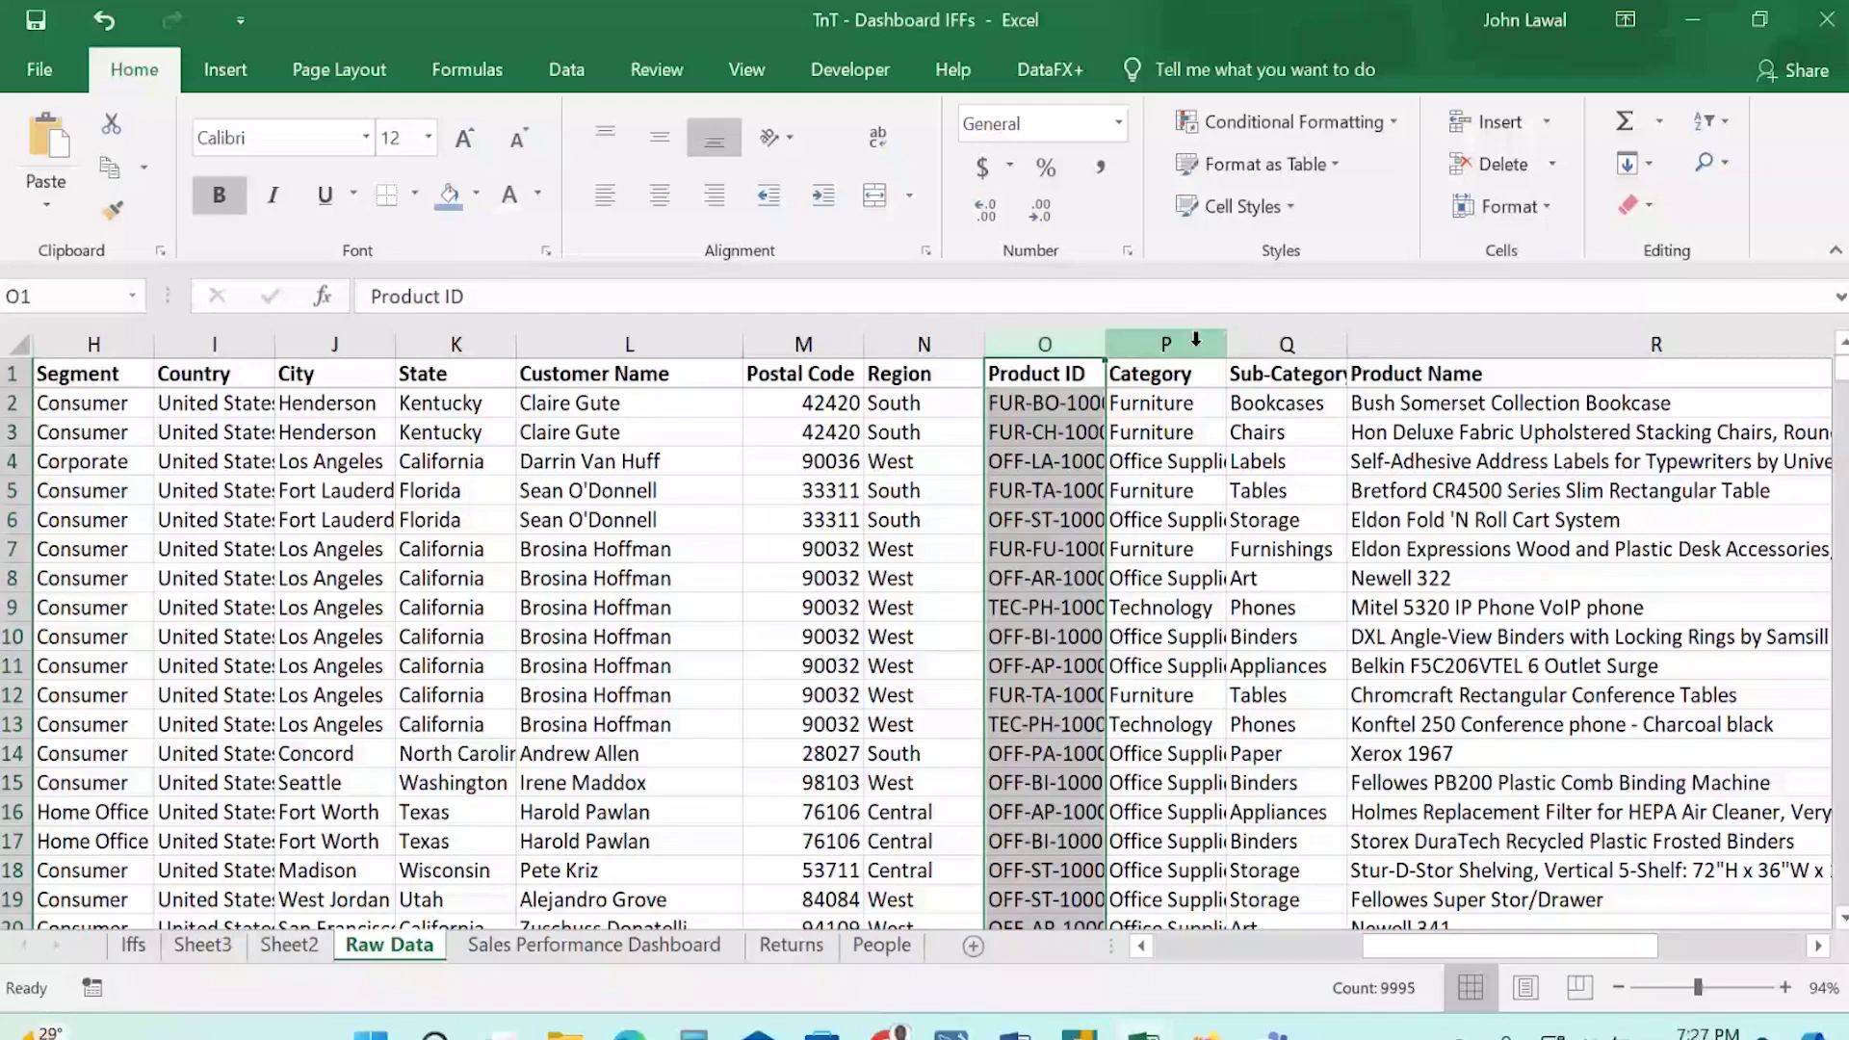
click(1271, 345)
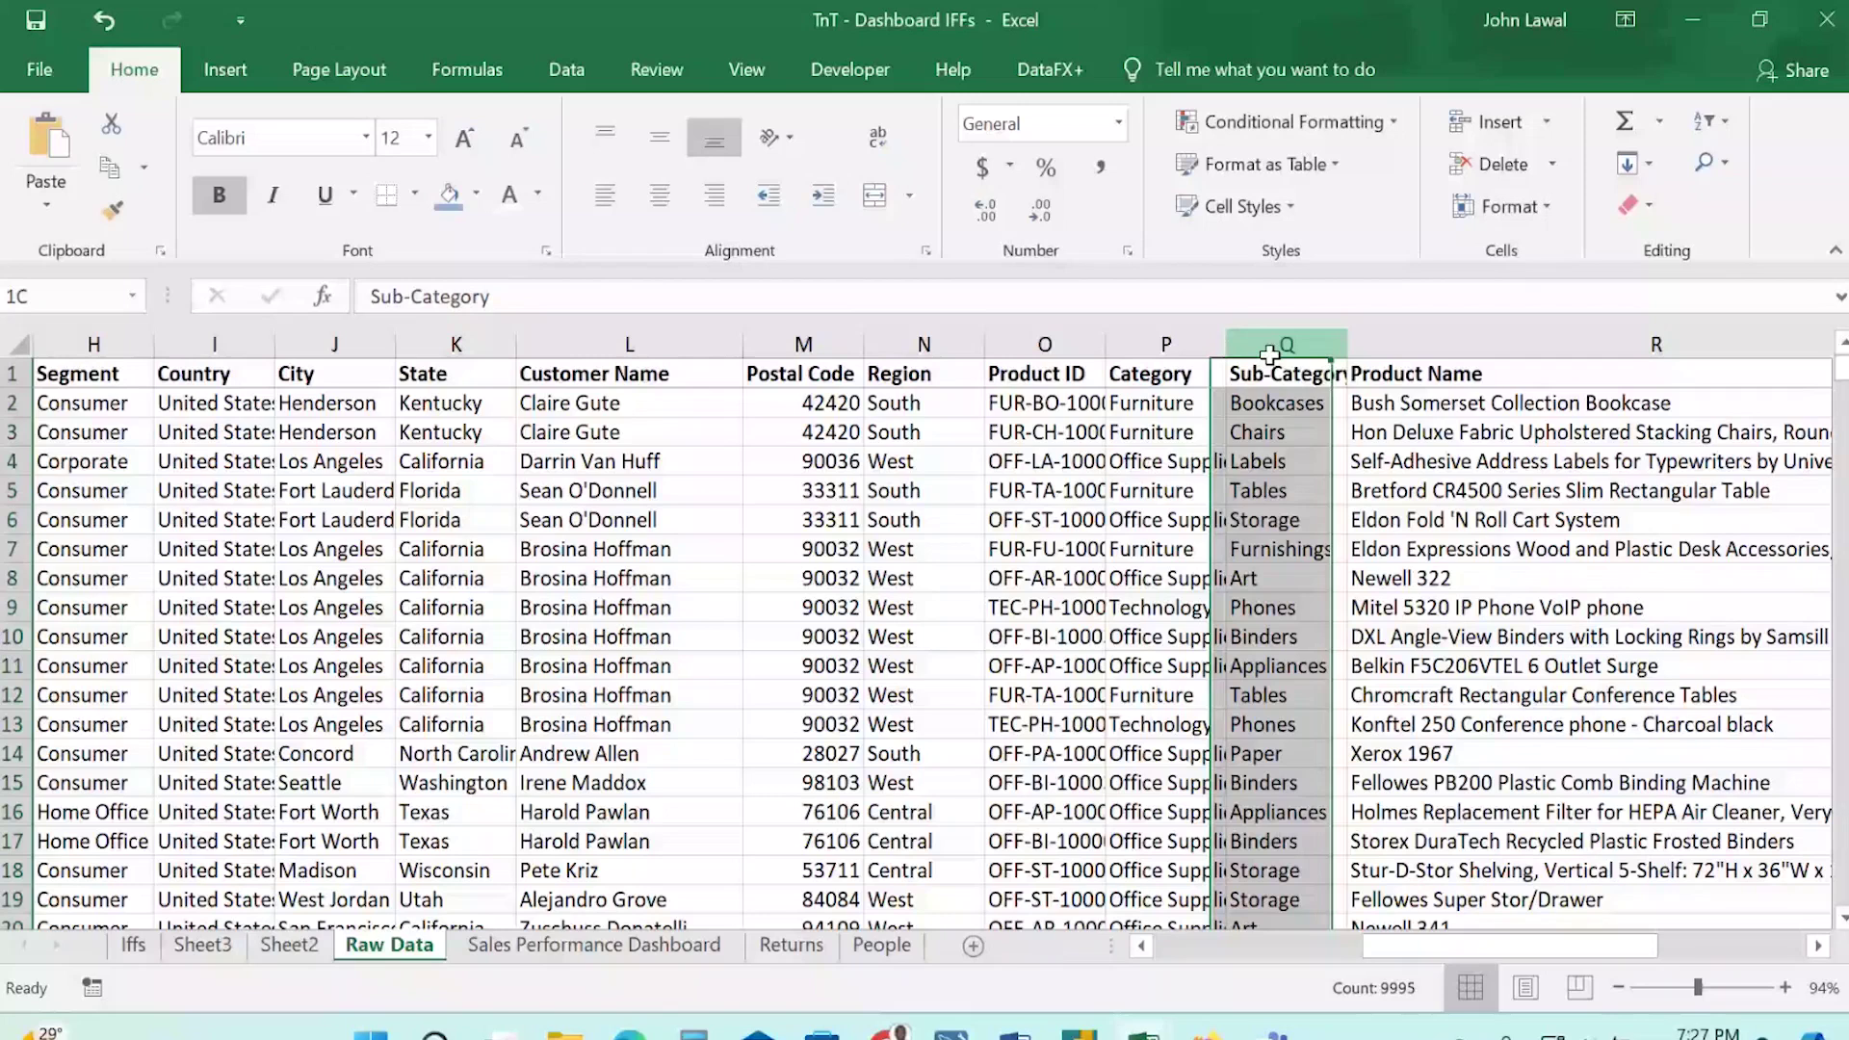
drag(1269, 356, 1269, 347)
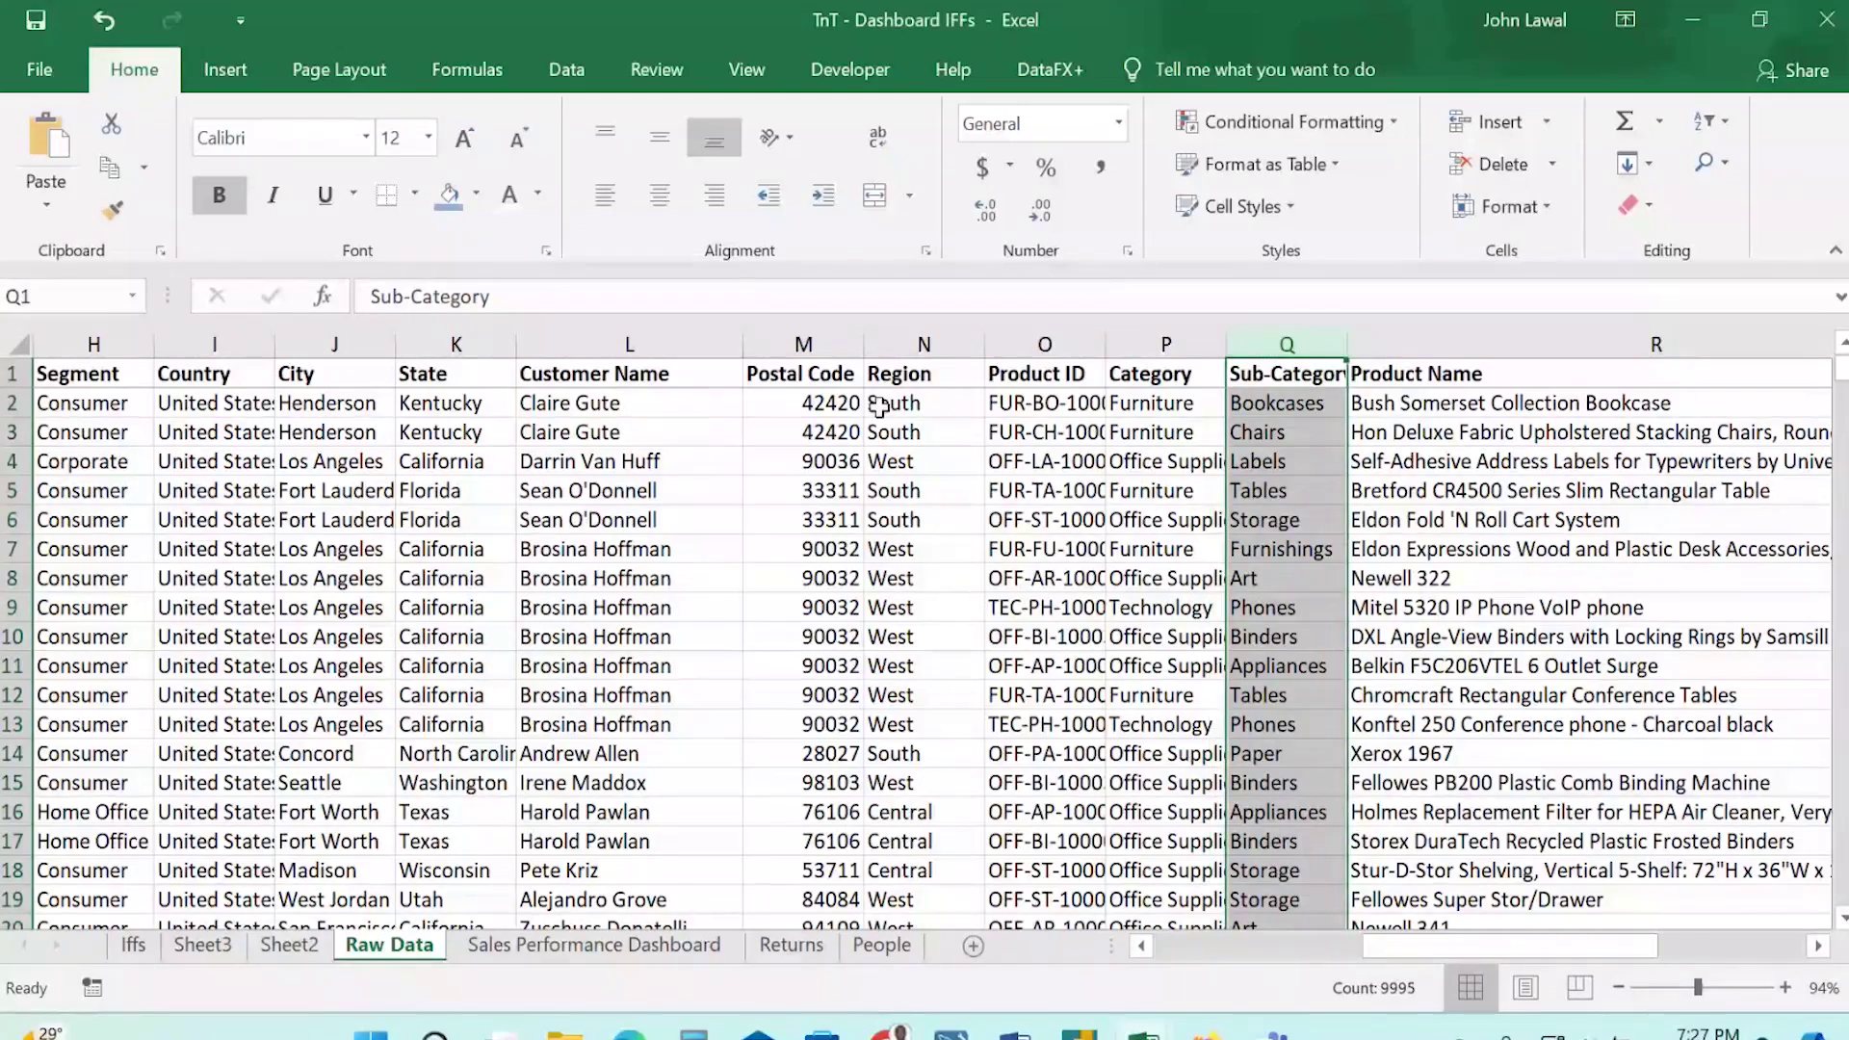
scroll(620, 470, left, 4)
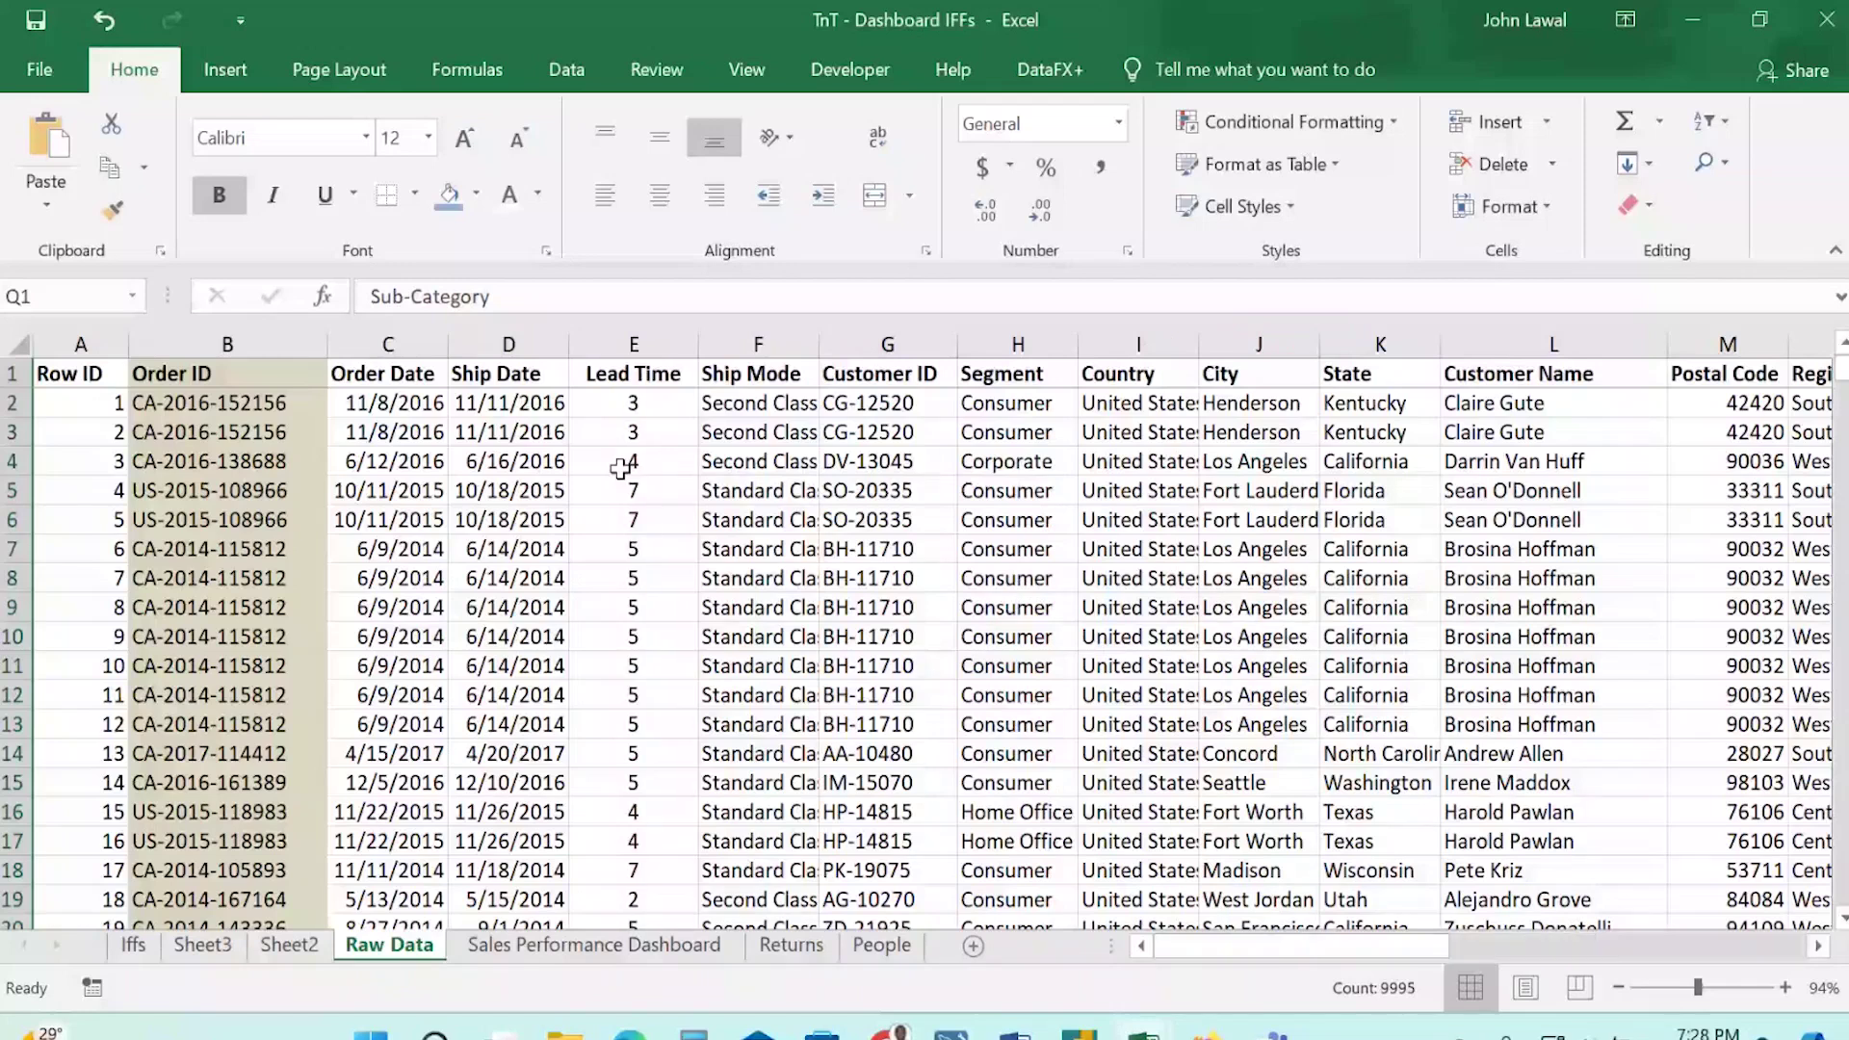
click(484, 404)
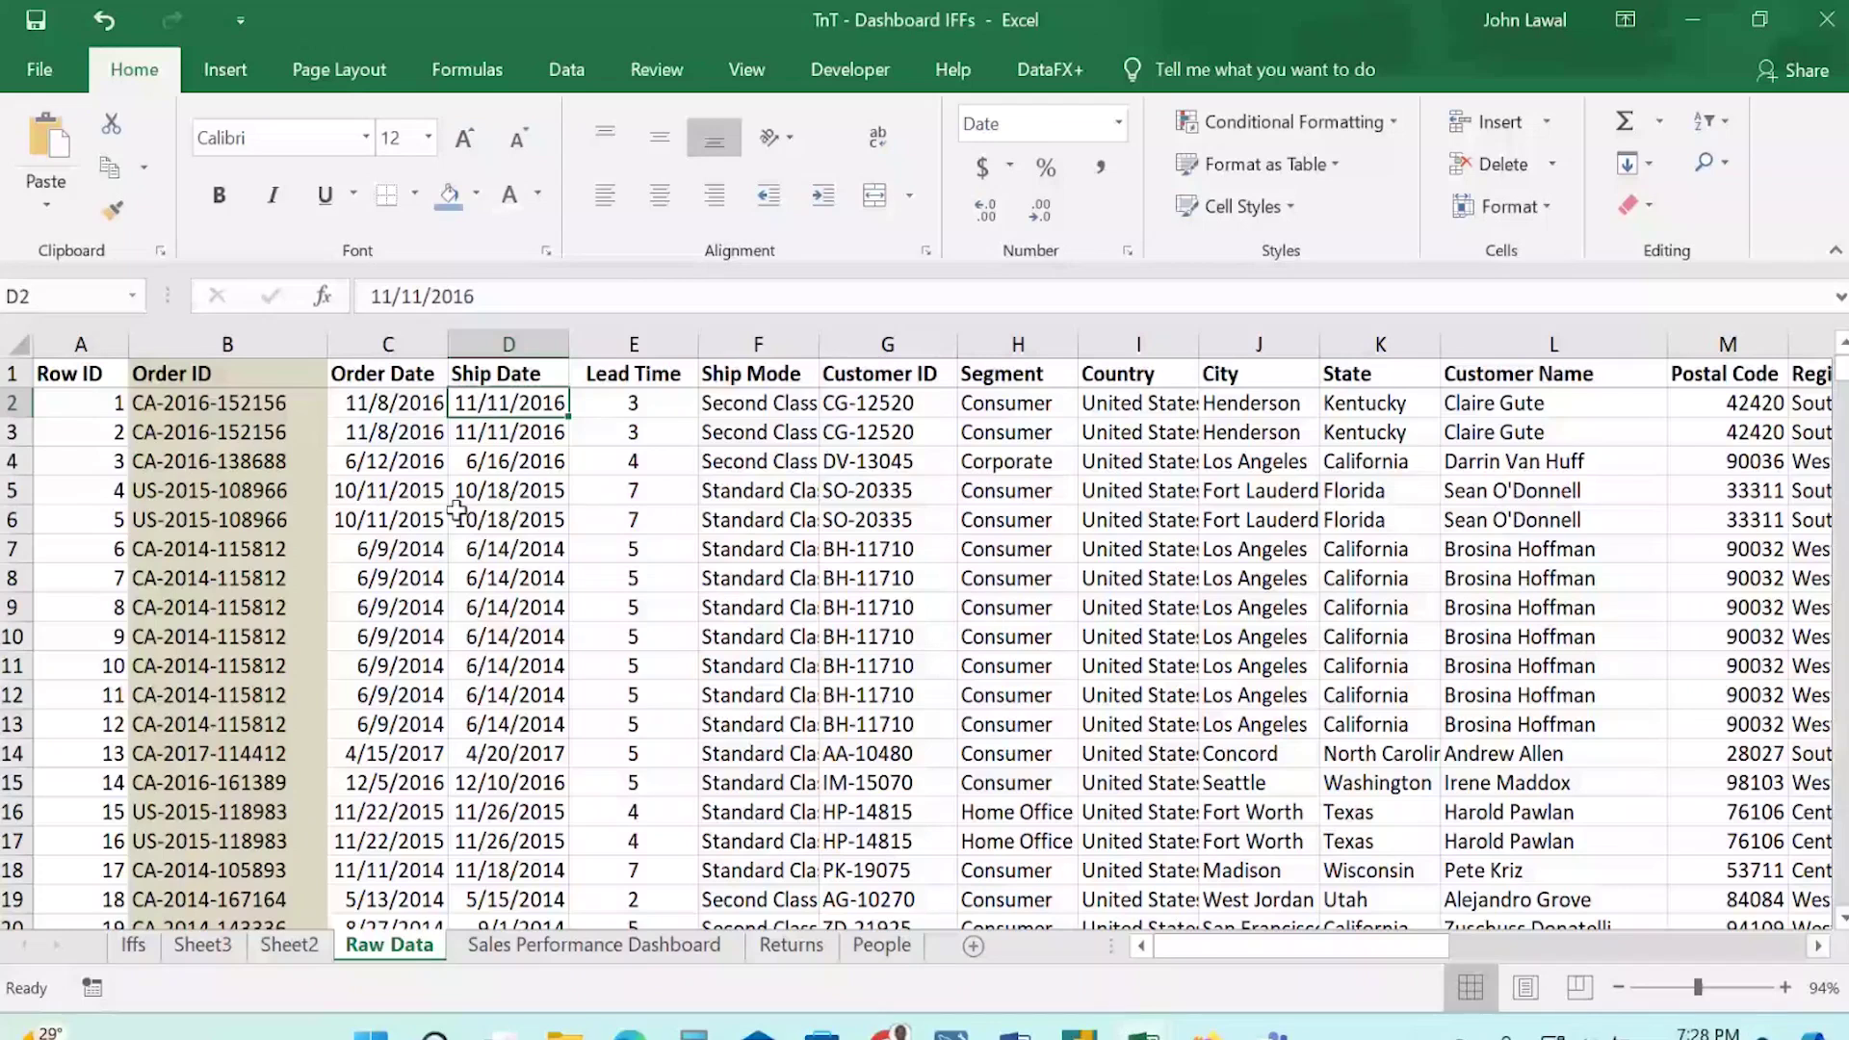
Build the empty PivotTable on Sheet2 with Segment as rows and the sum of Sales as values.
click(289, 945)
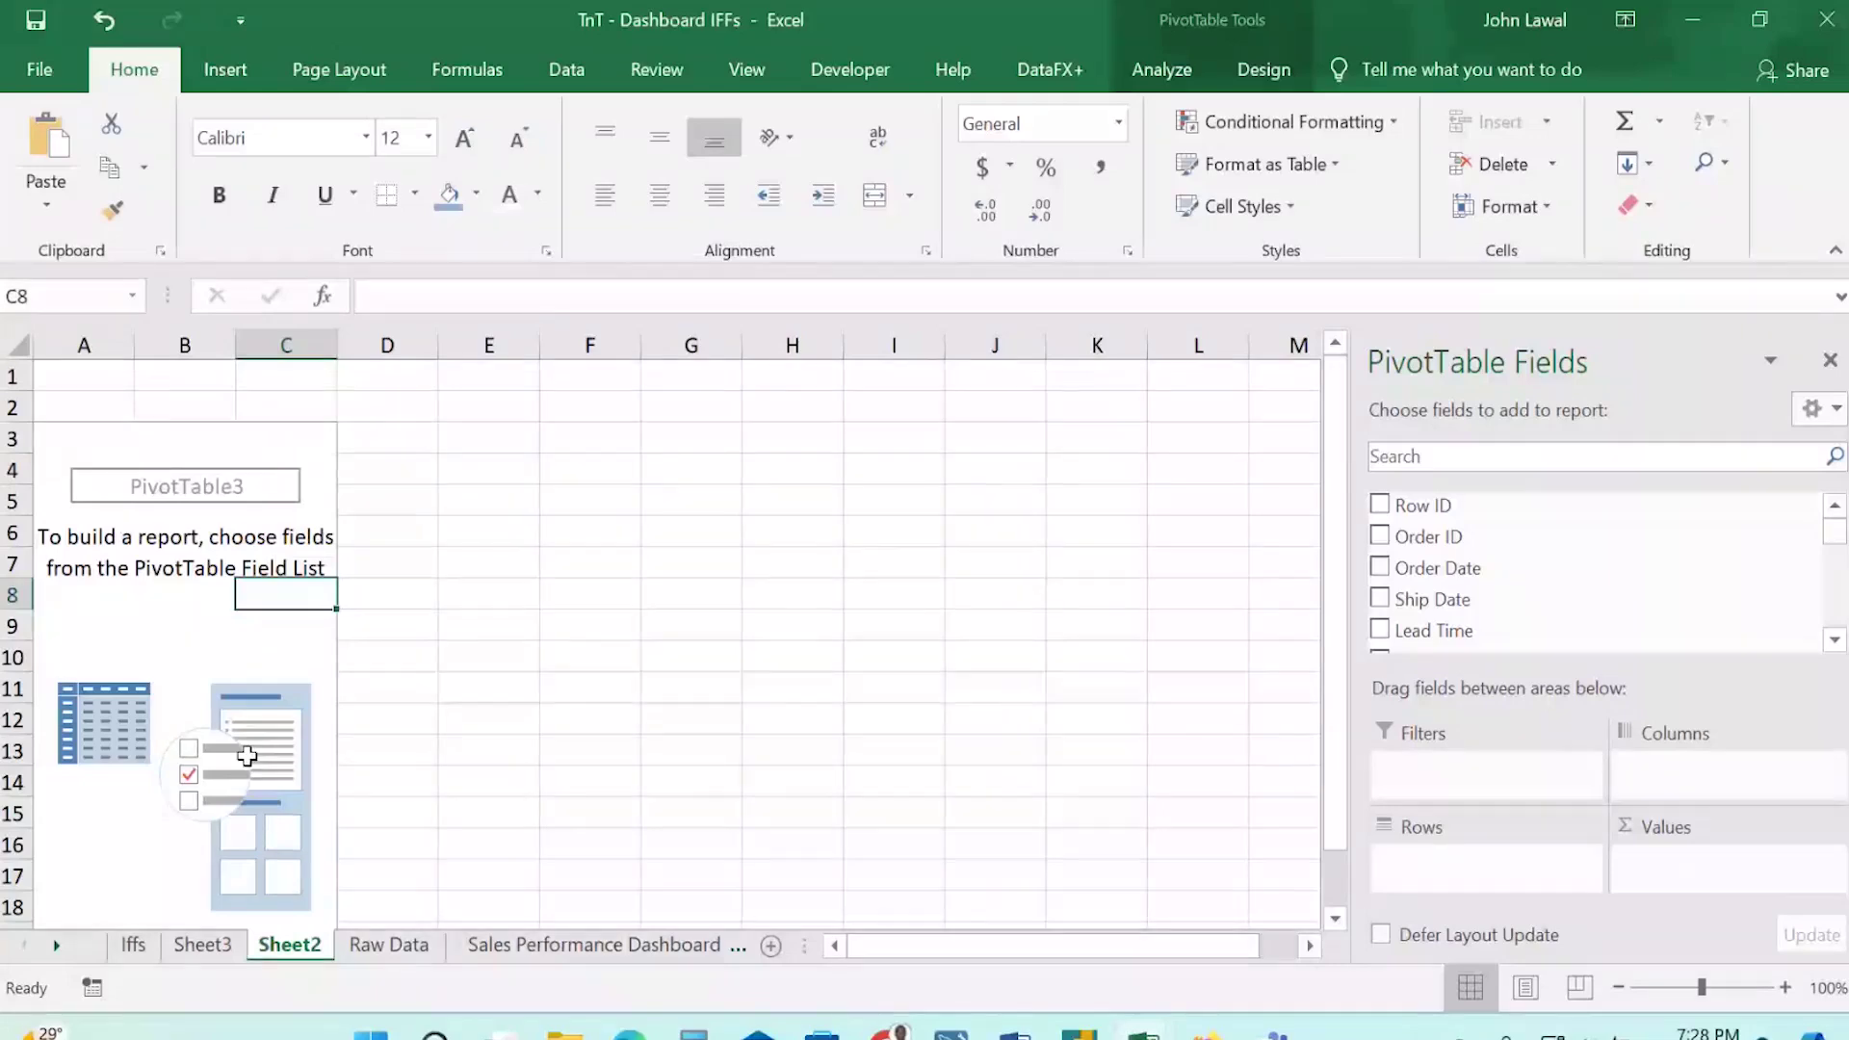
click(473, 946)
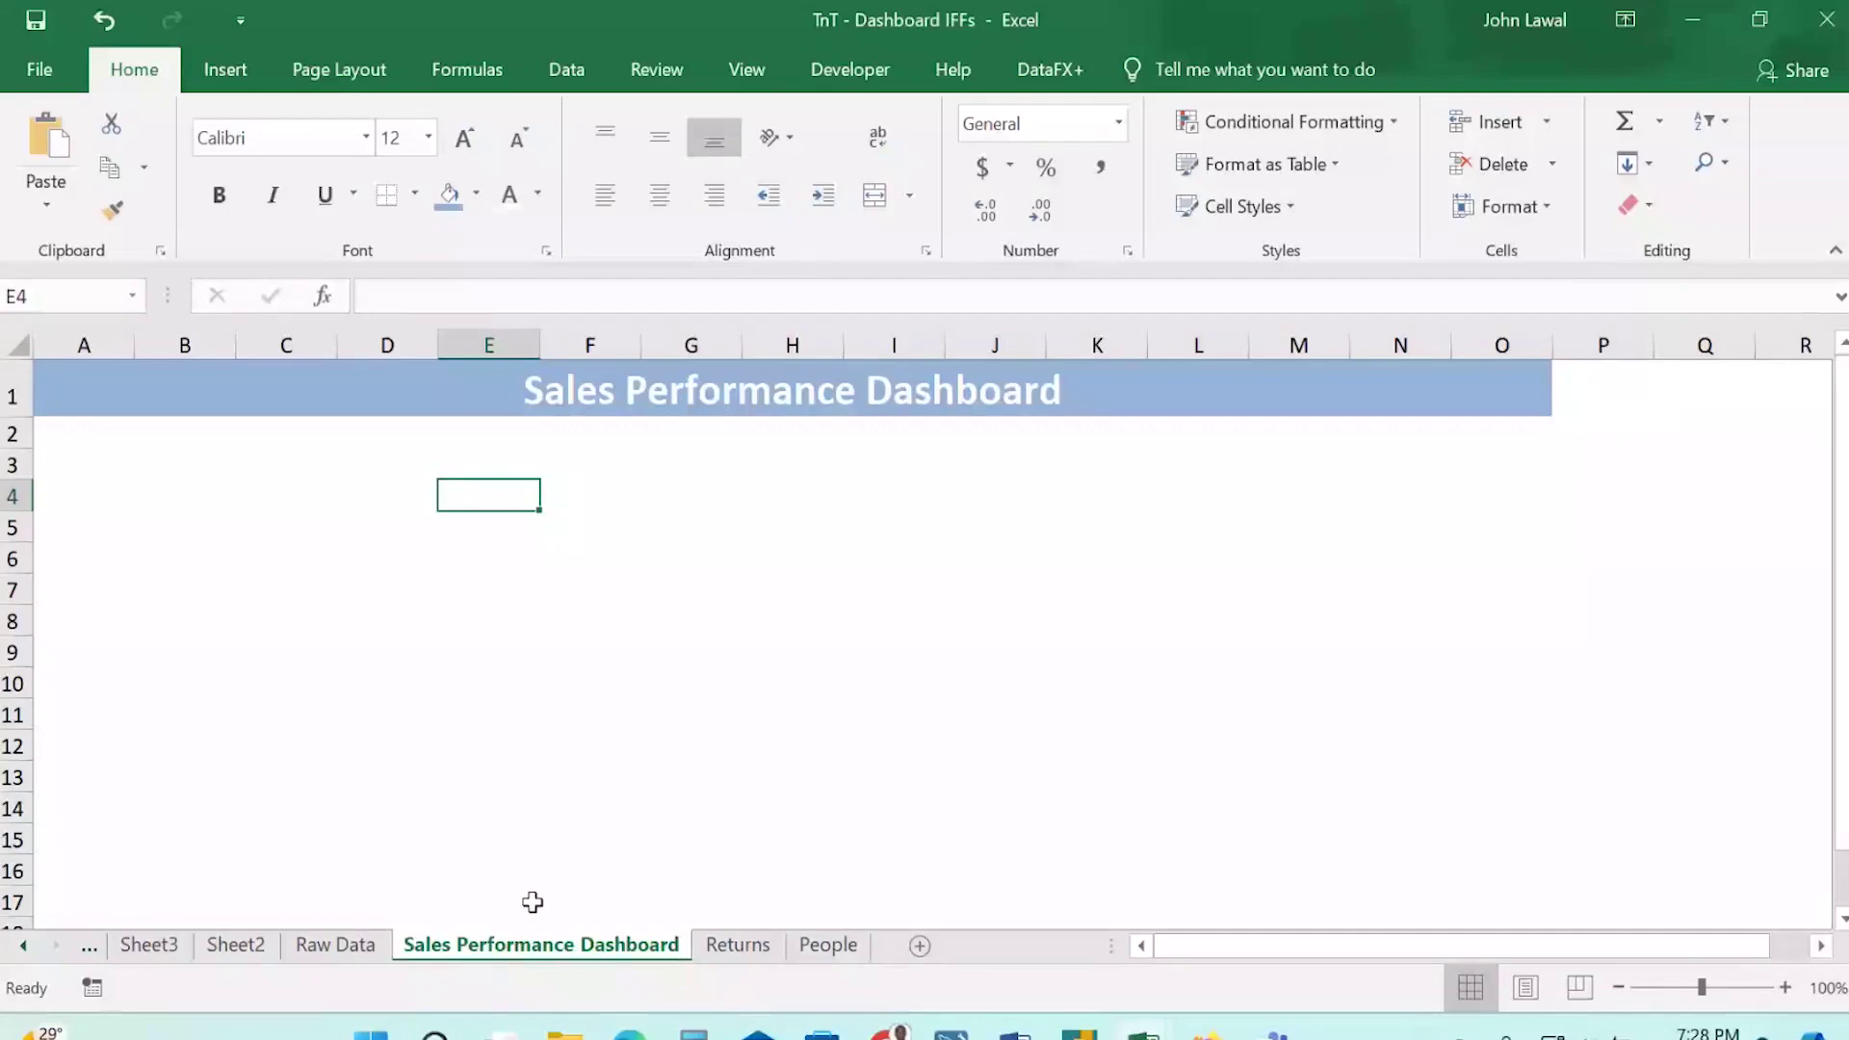
click(337, 945)
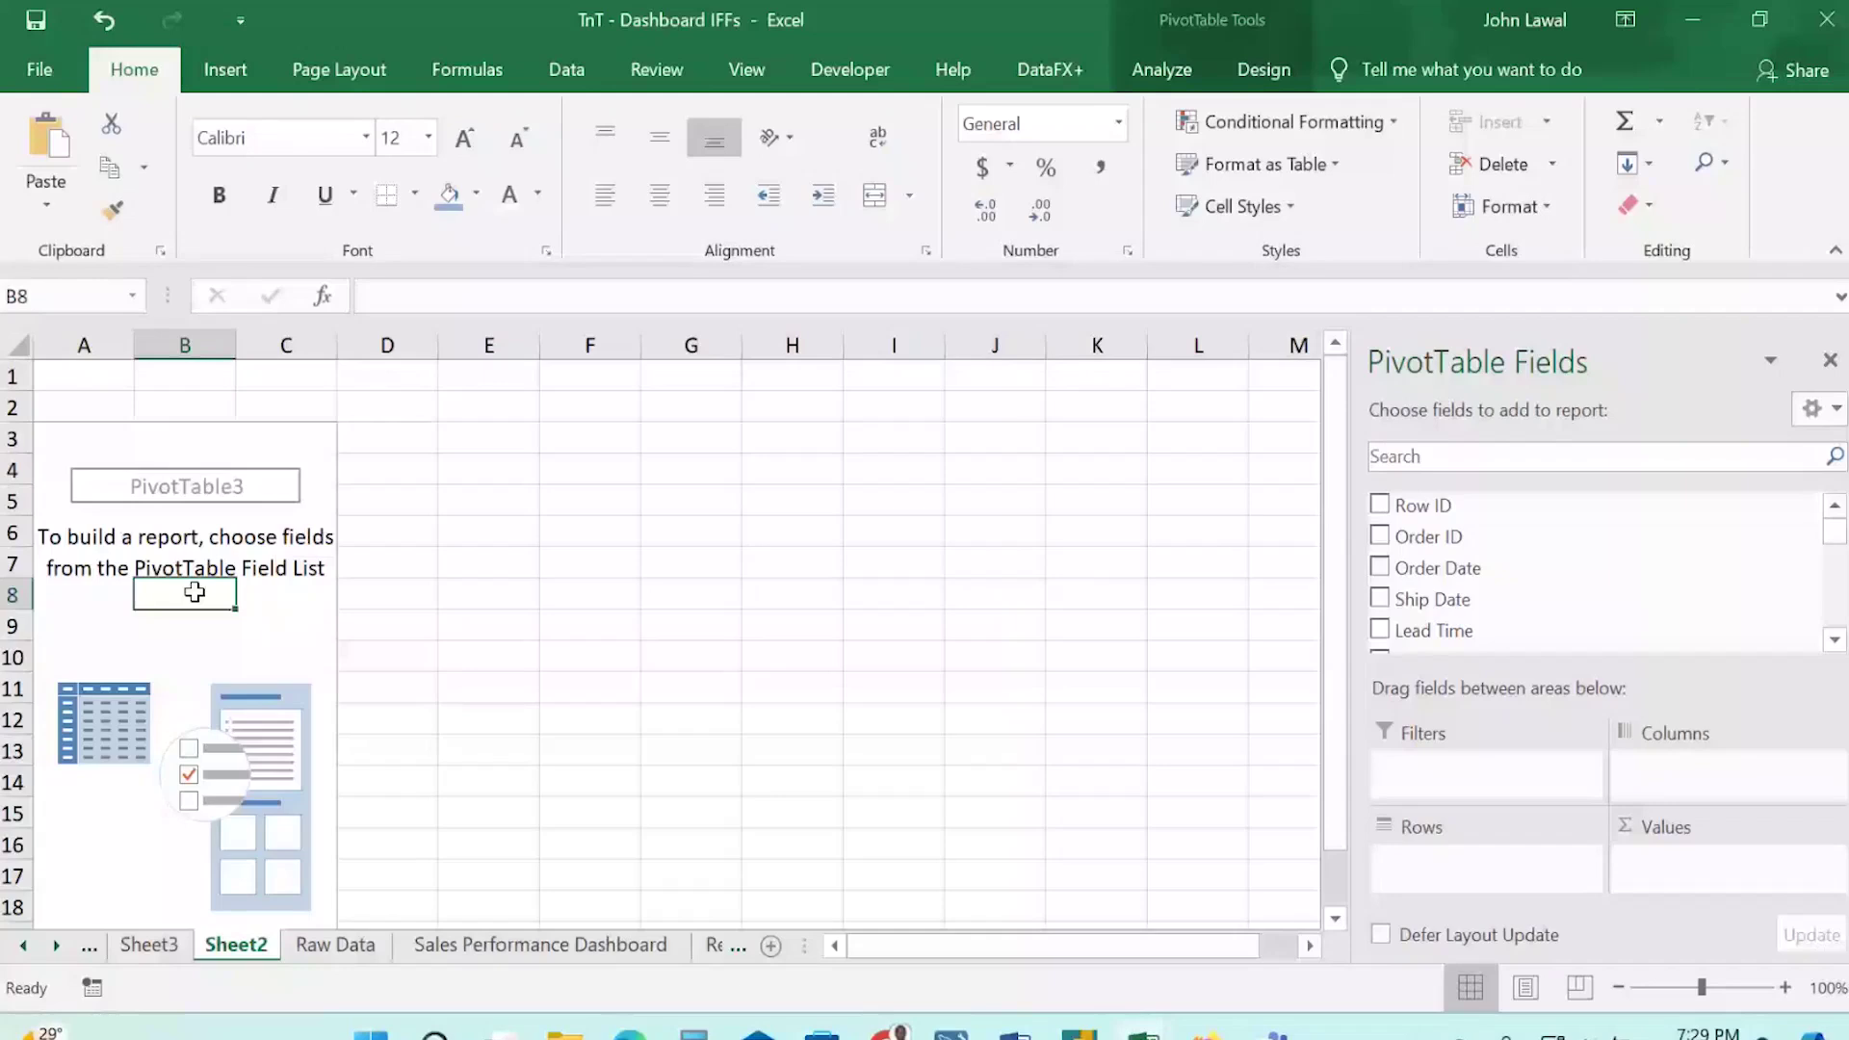
scroll(1486, 578, down, 3)
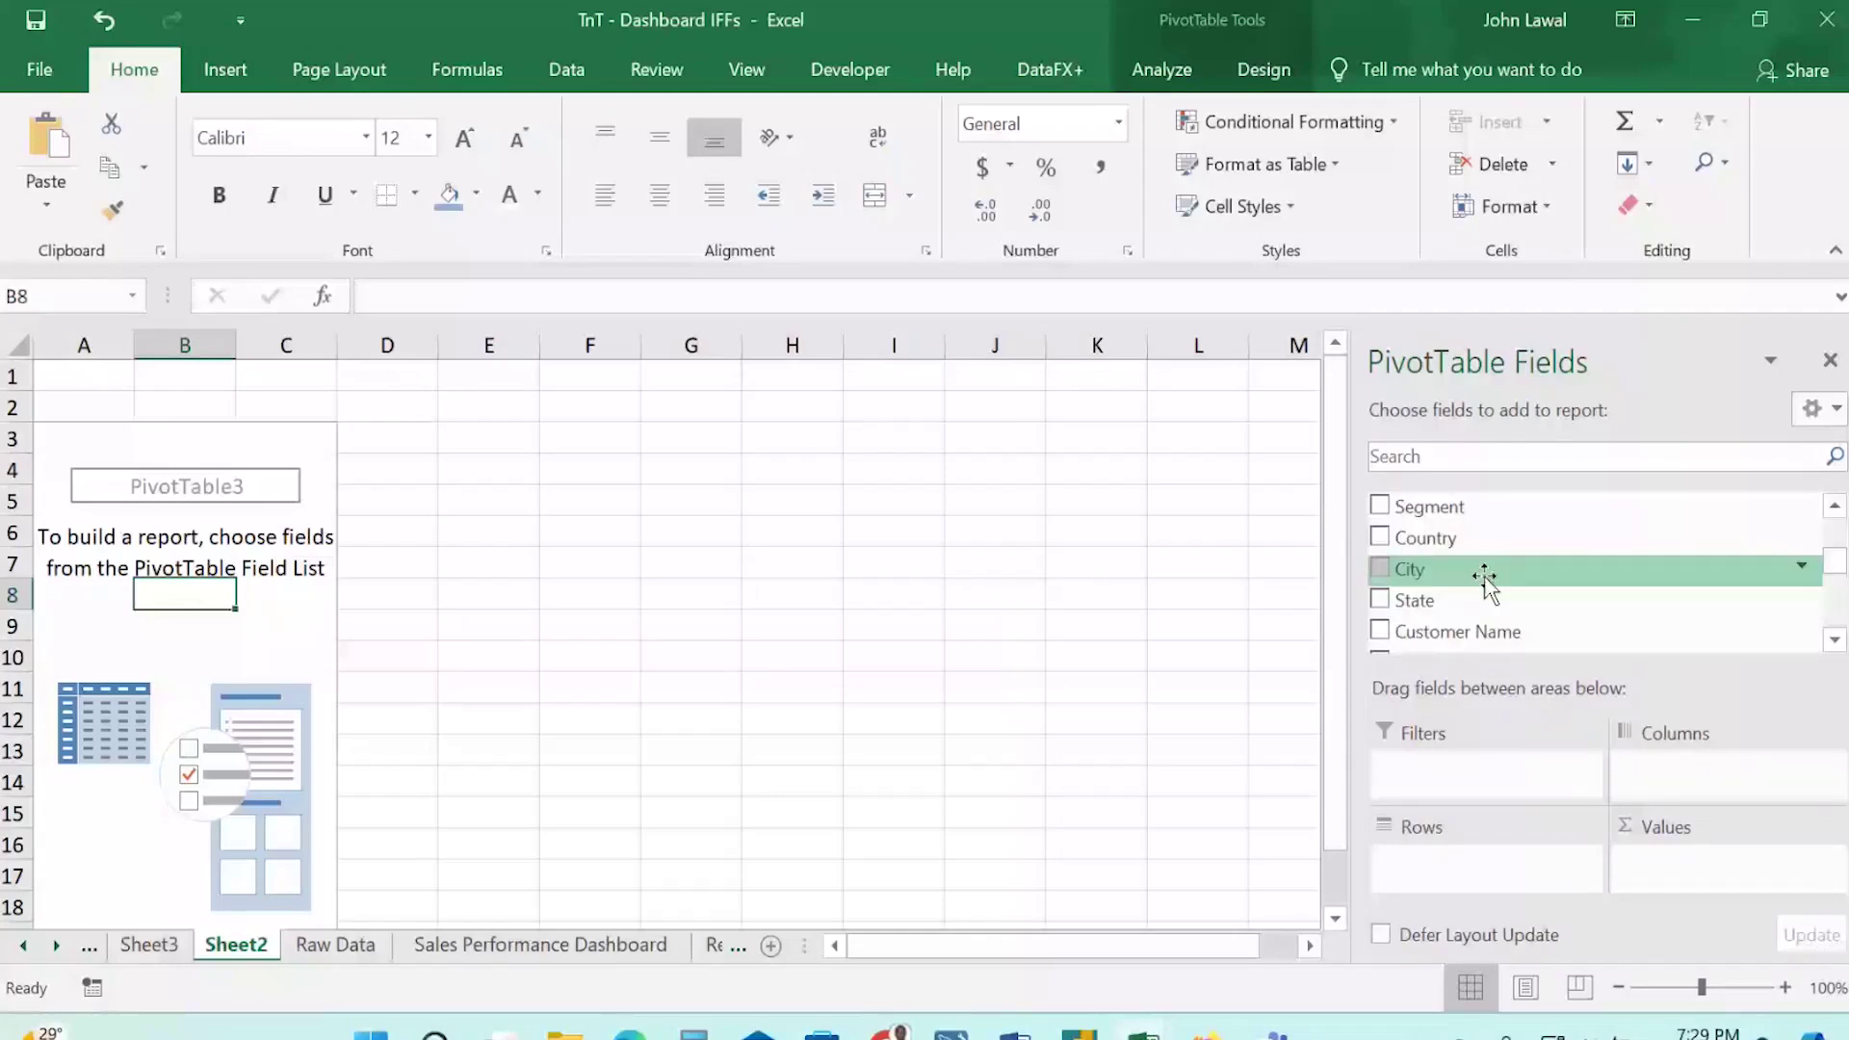
click(1835, 508)
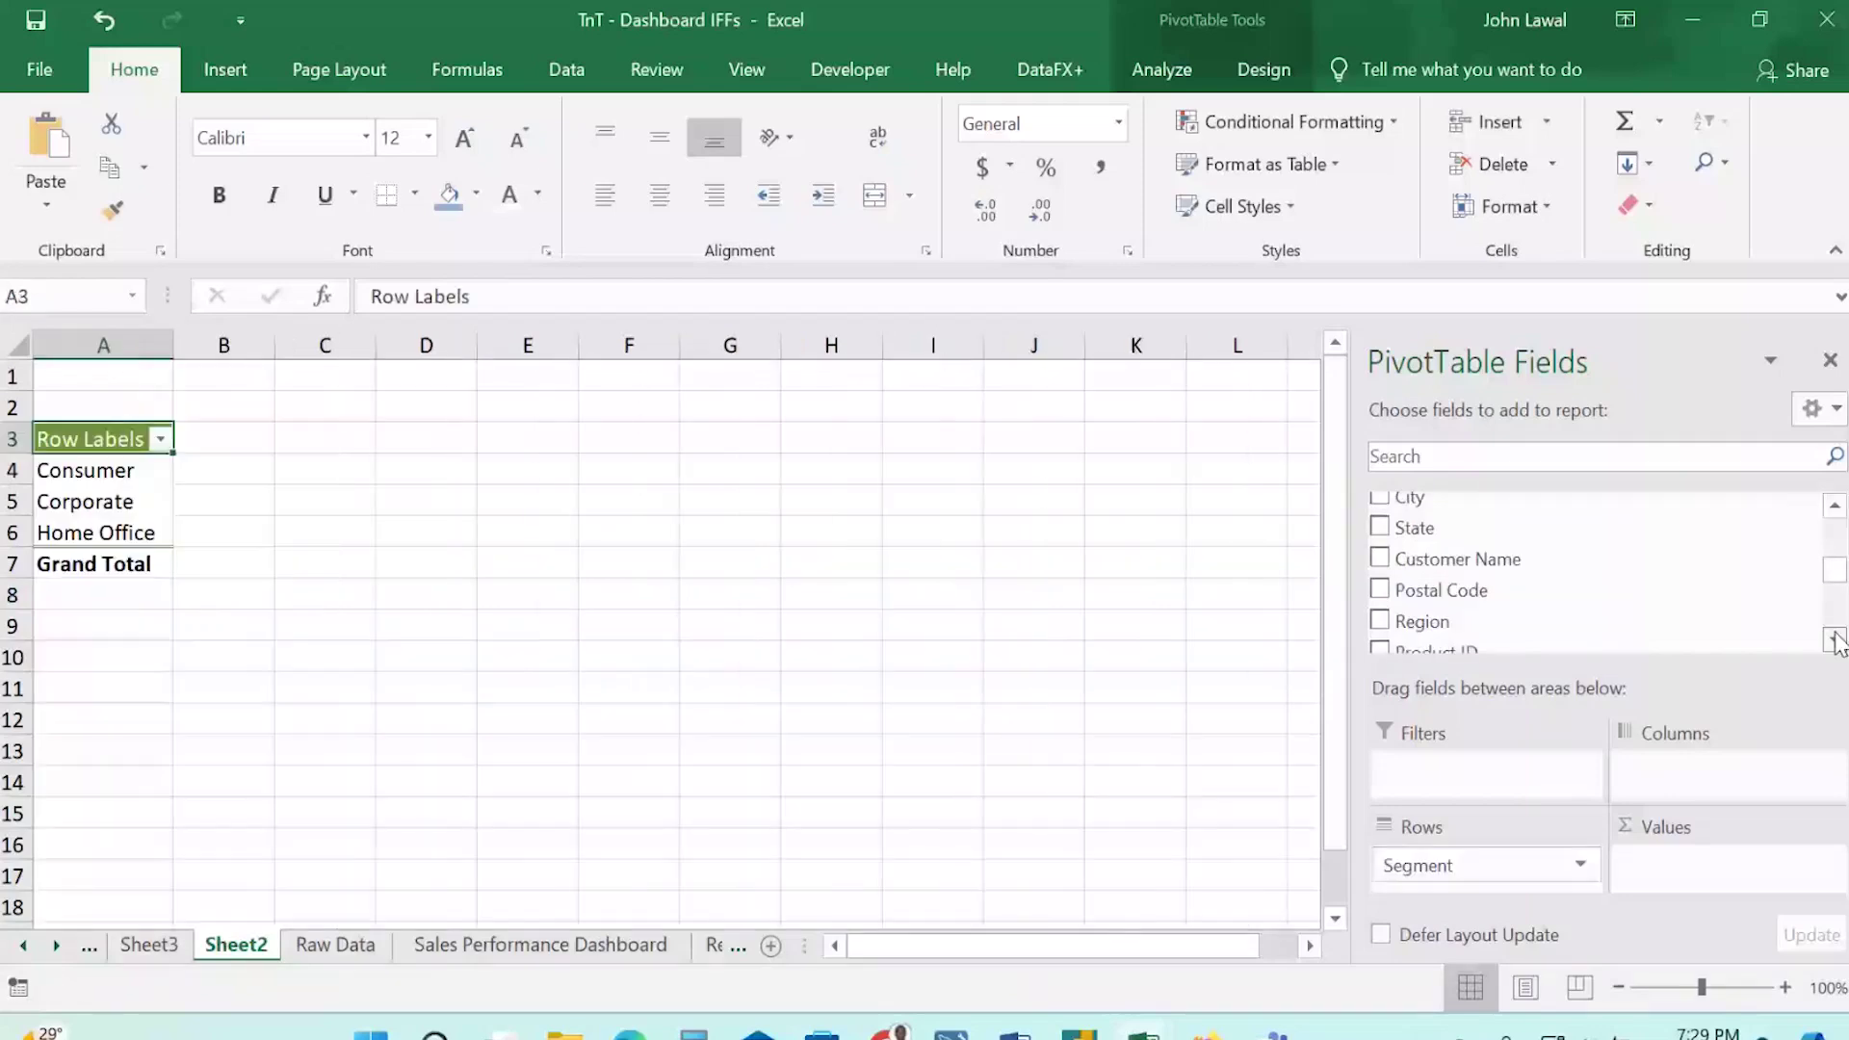
click(1834, 641)
click(1379, 584)
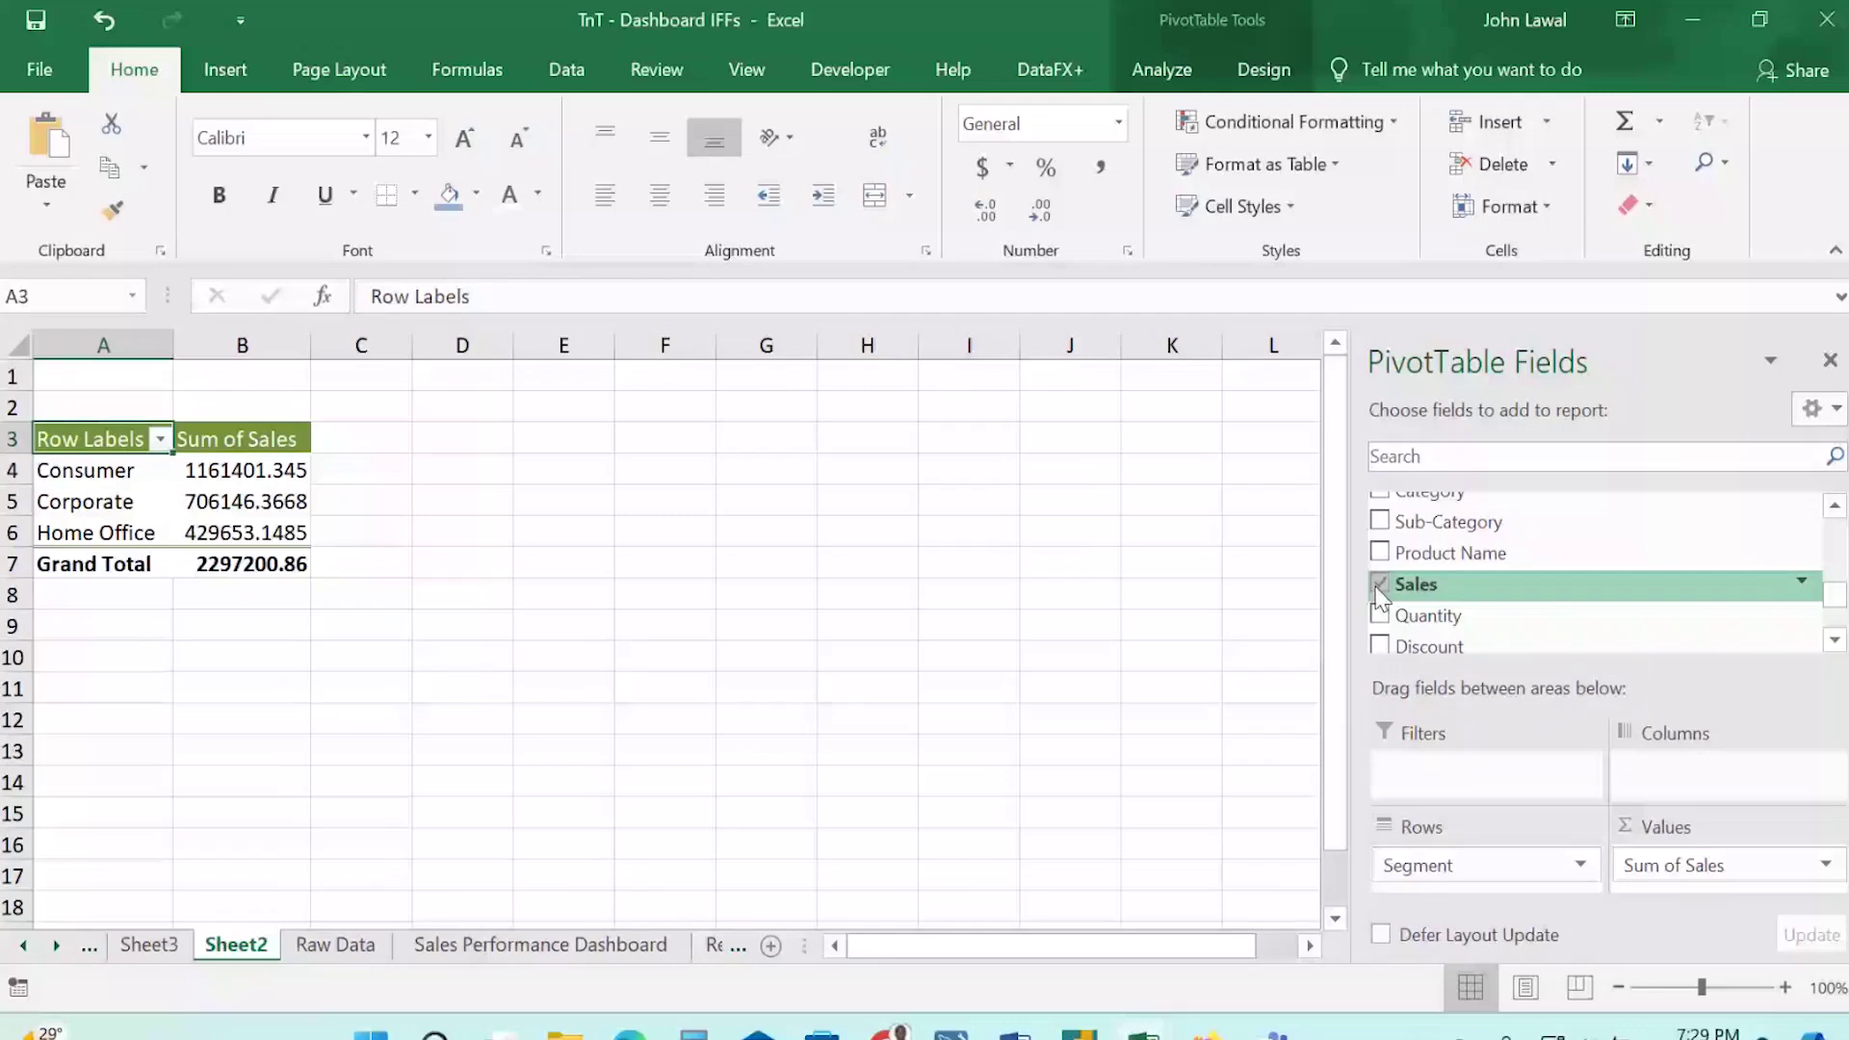
Start inserting a PivotChart from the PivotTable of sales by Segment on Sheet2.
click(266, 491)
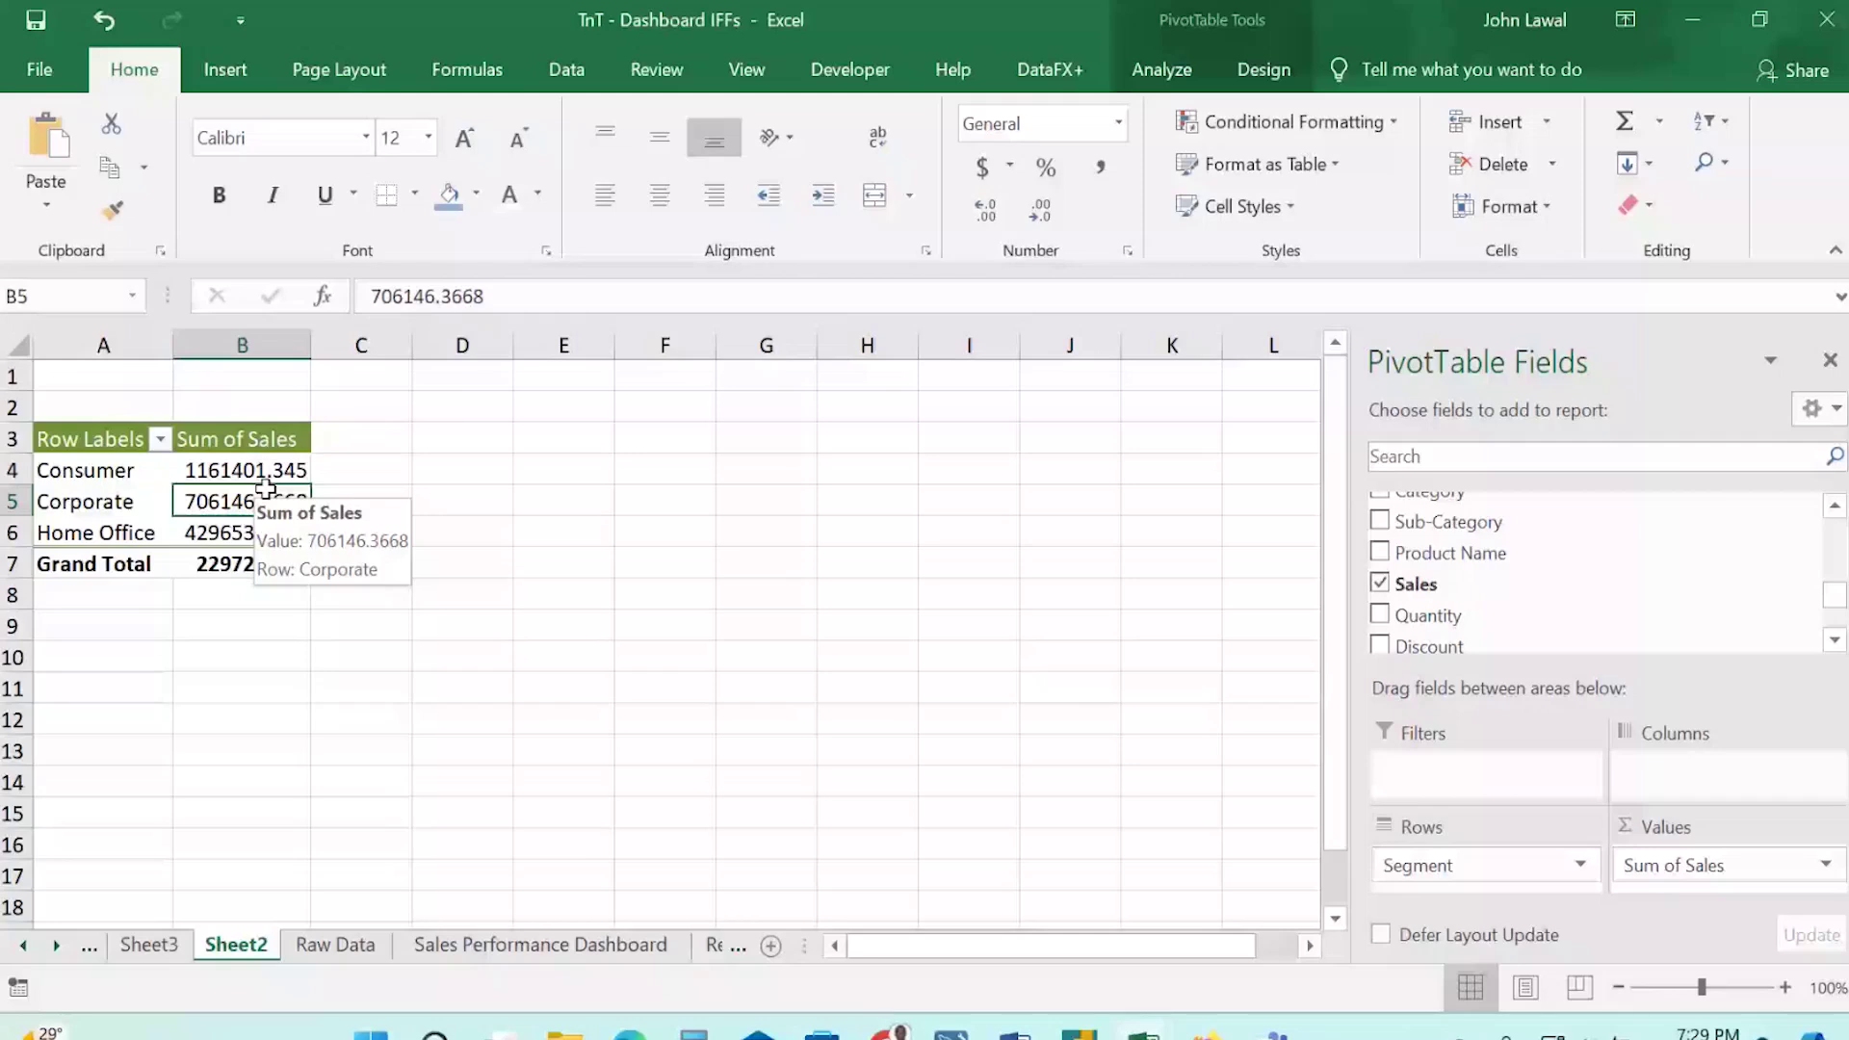
click(1257, 69)
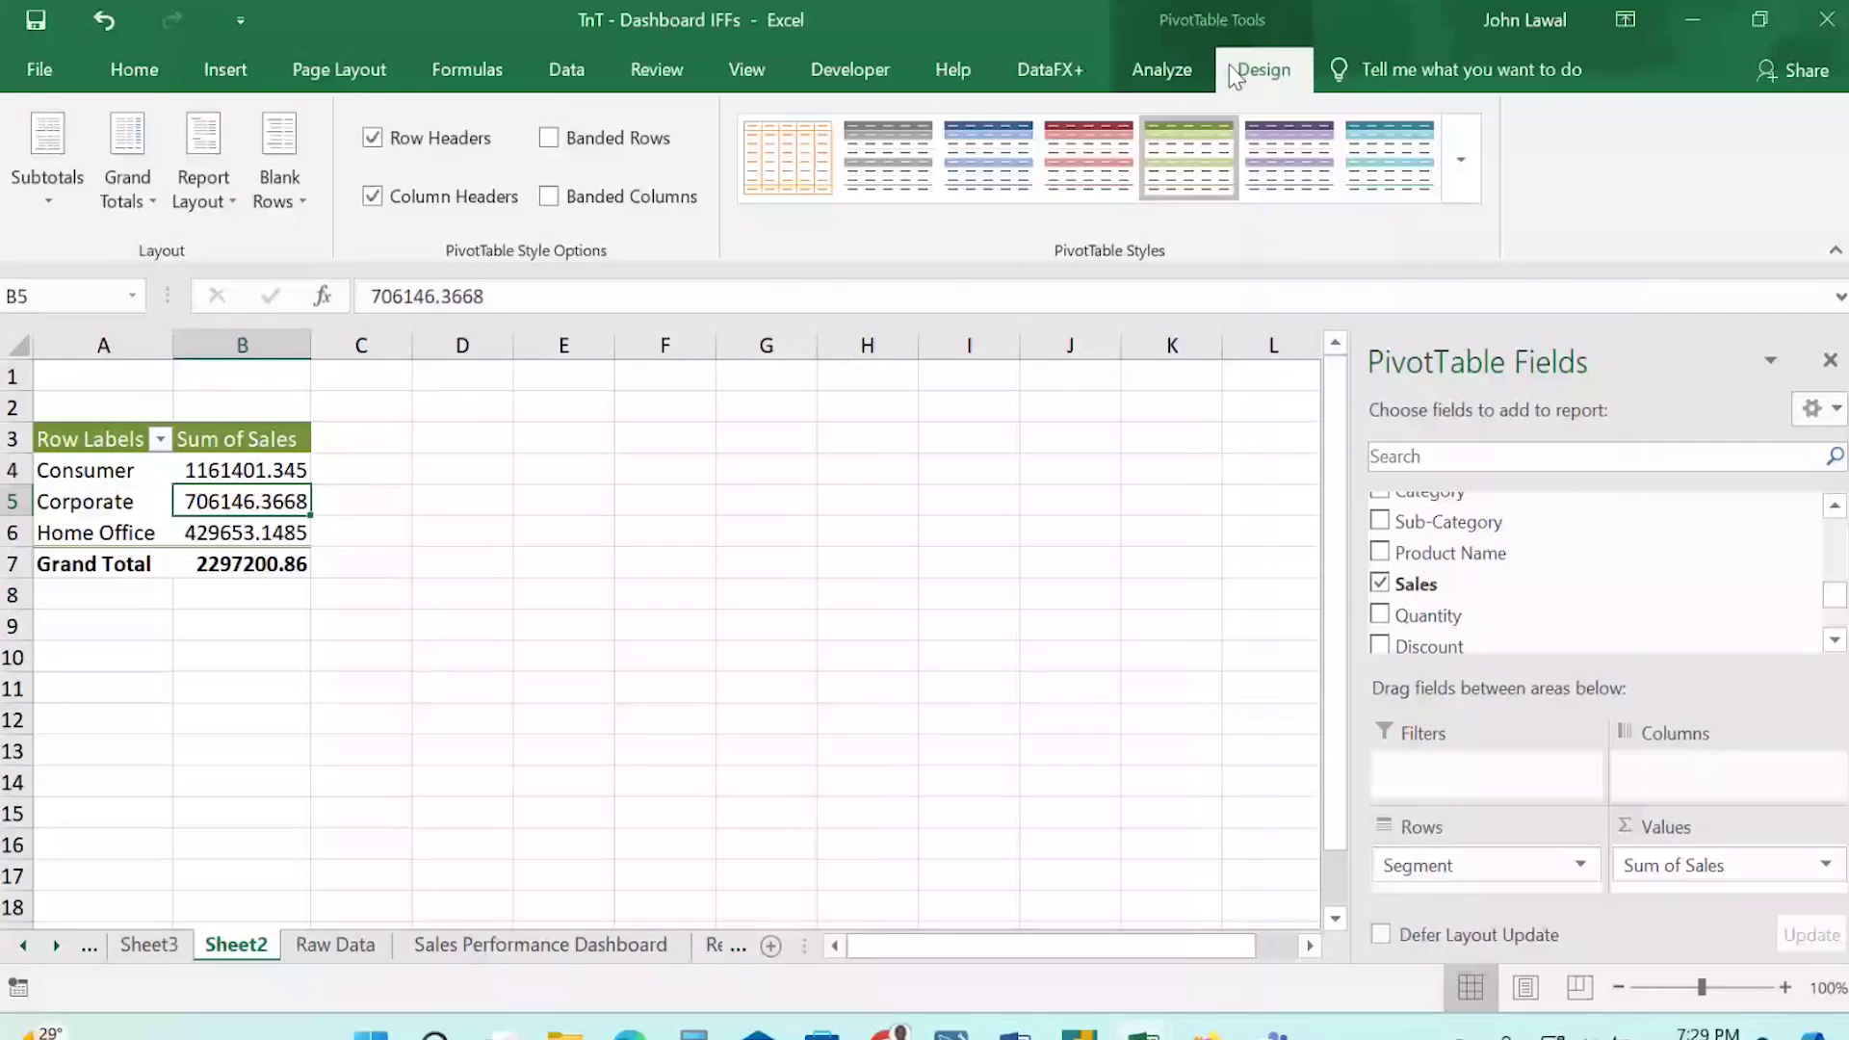
click(1162, 69)
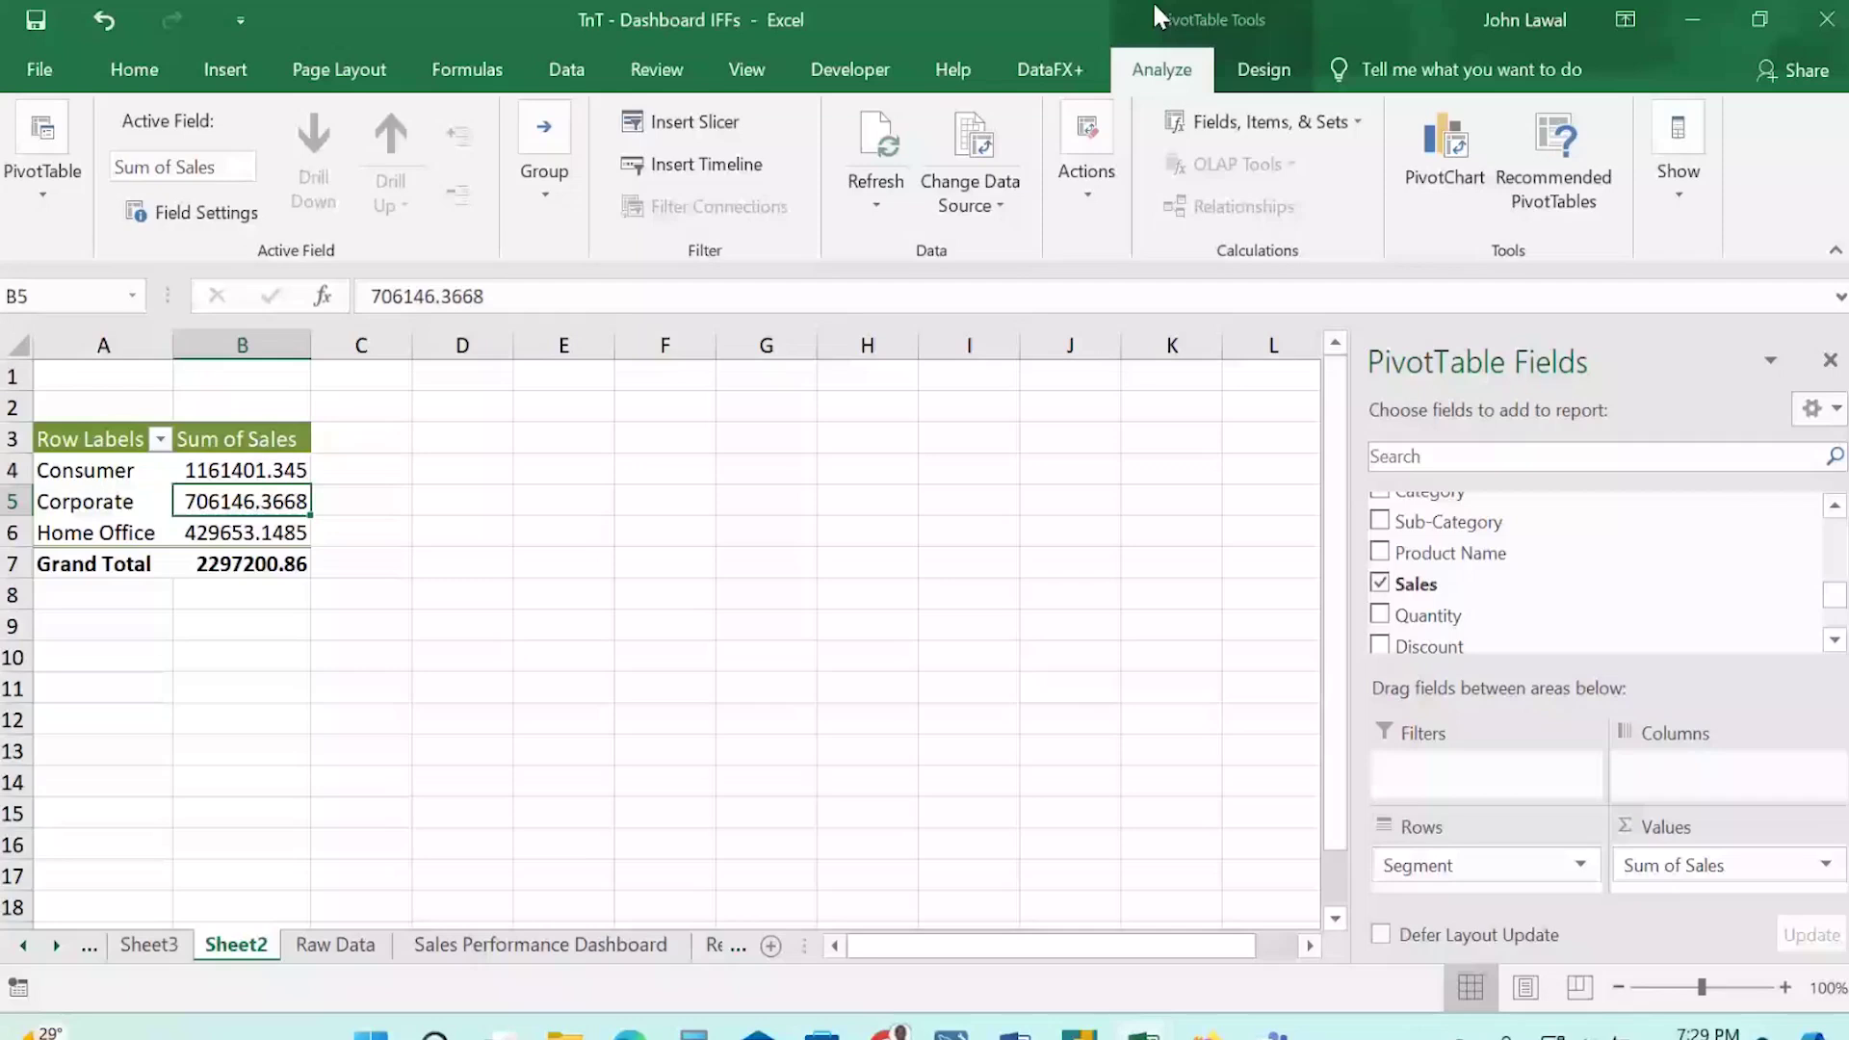
click(1420, 201)
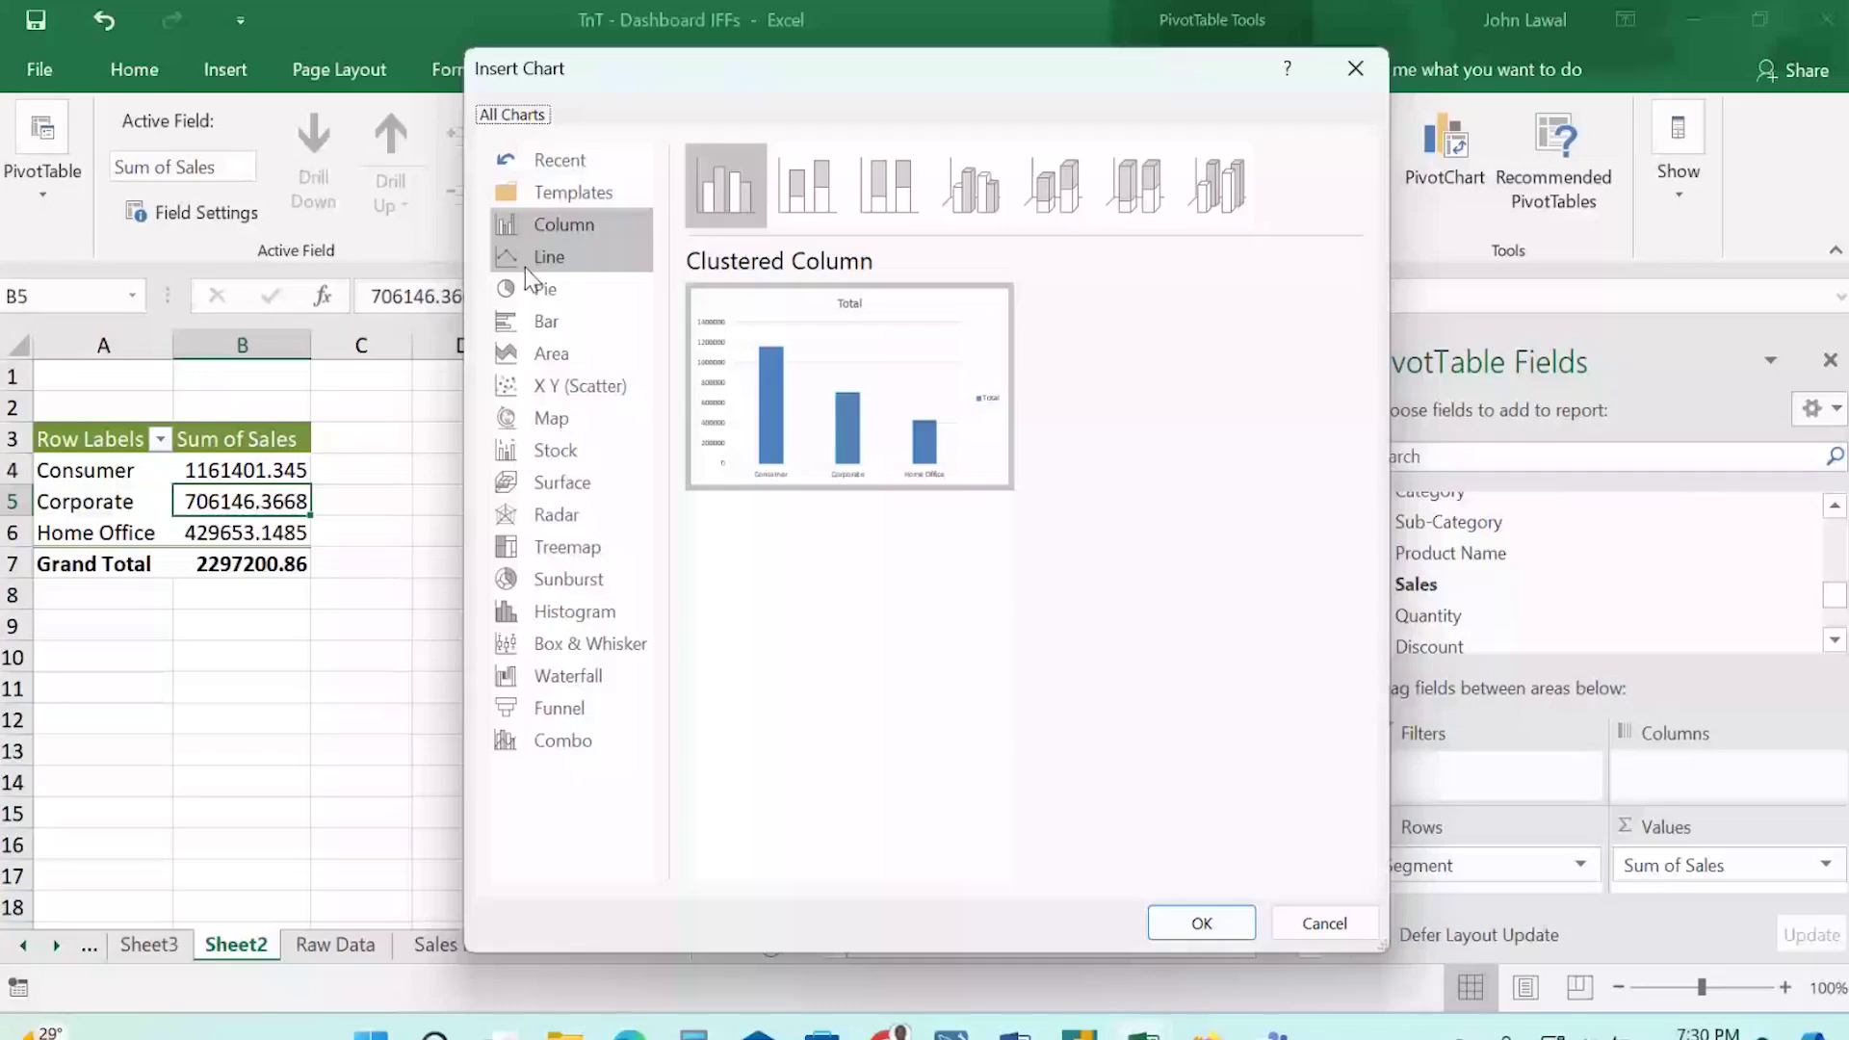
Preview the Line, Pie, Bar, Scatter, Stock, Sunburst and Box & Whisker chart types for the Segment sales data.
mouse_move(872, 362)
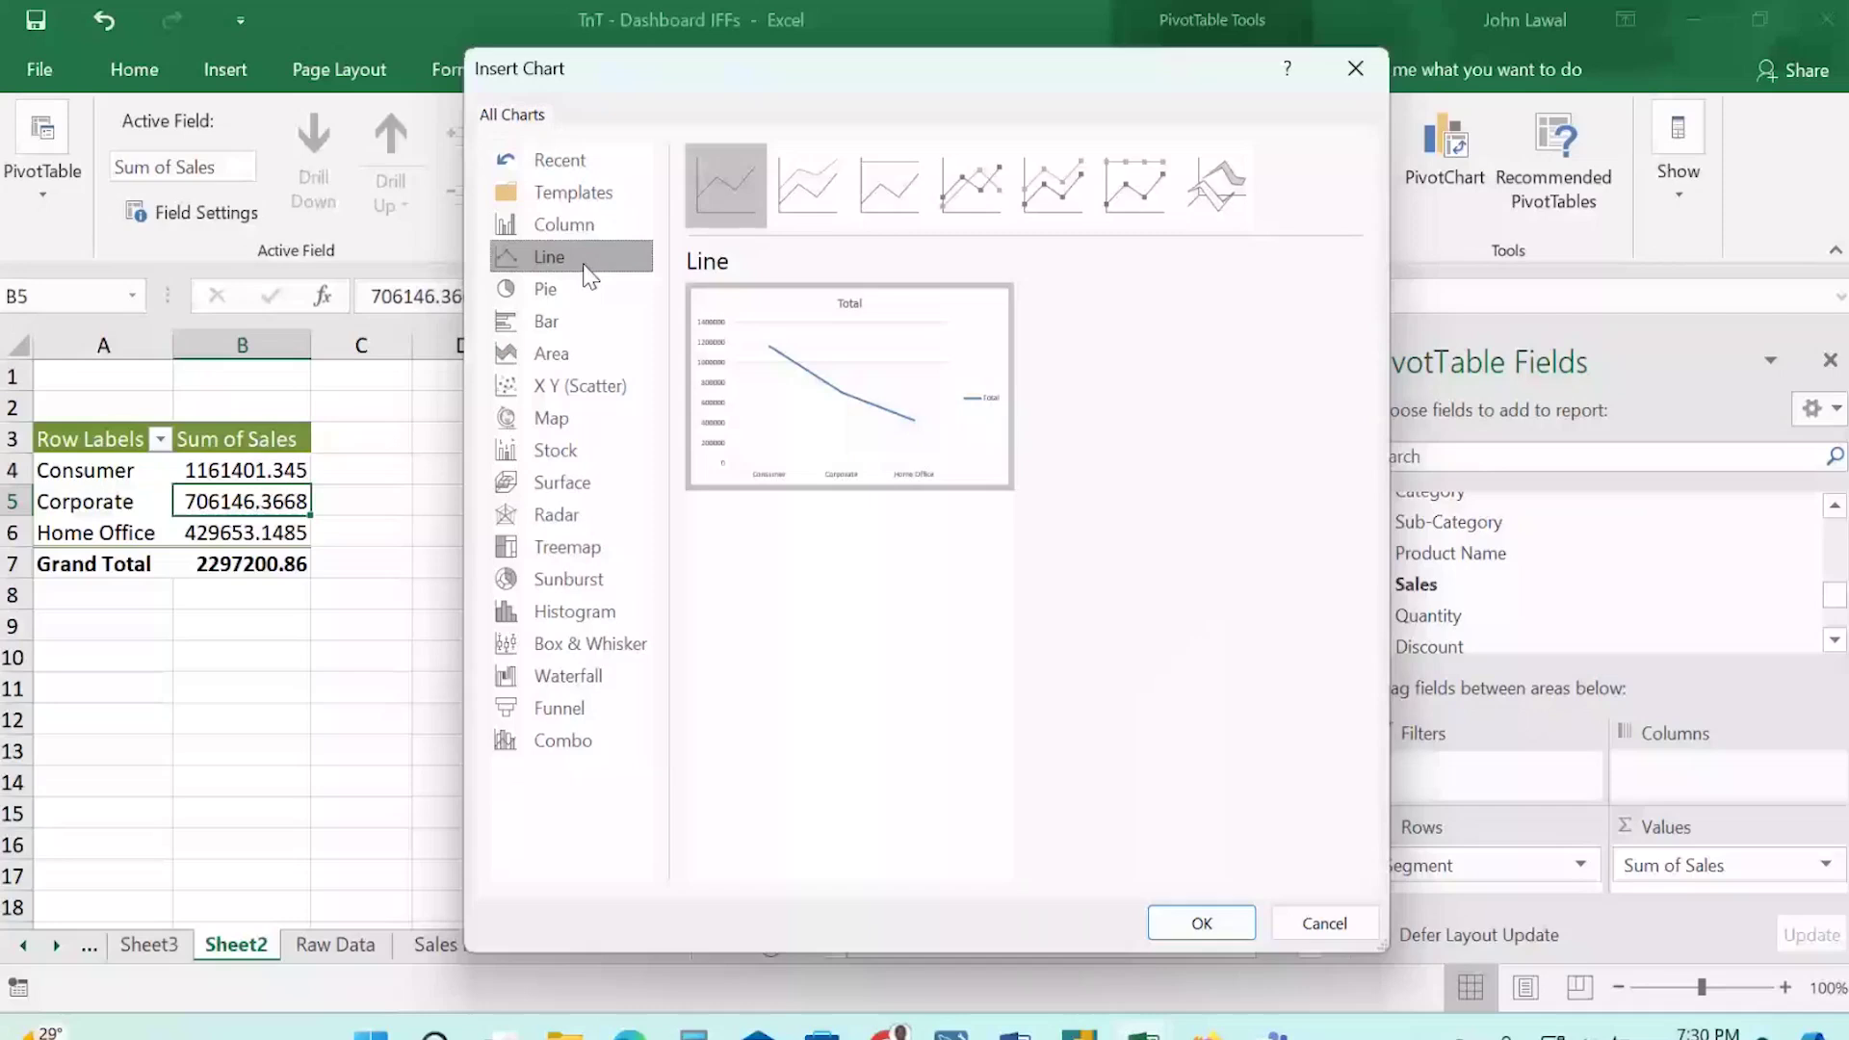
click(547, 289)
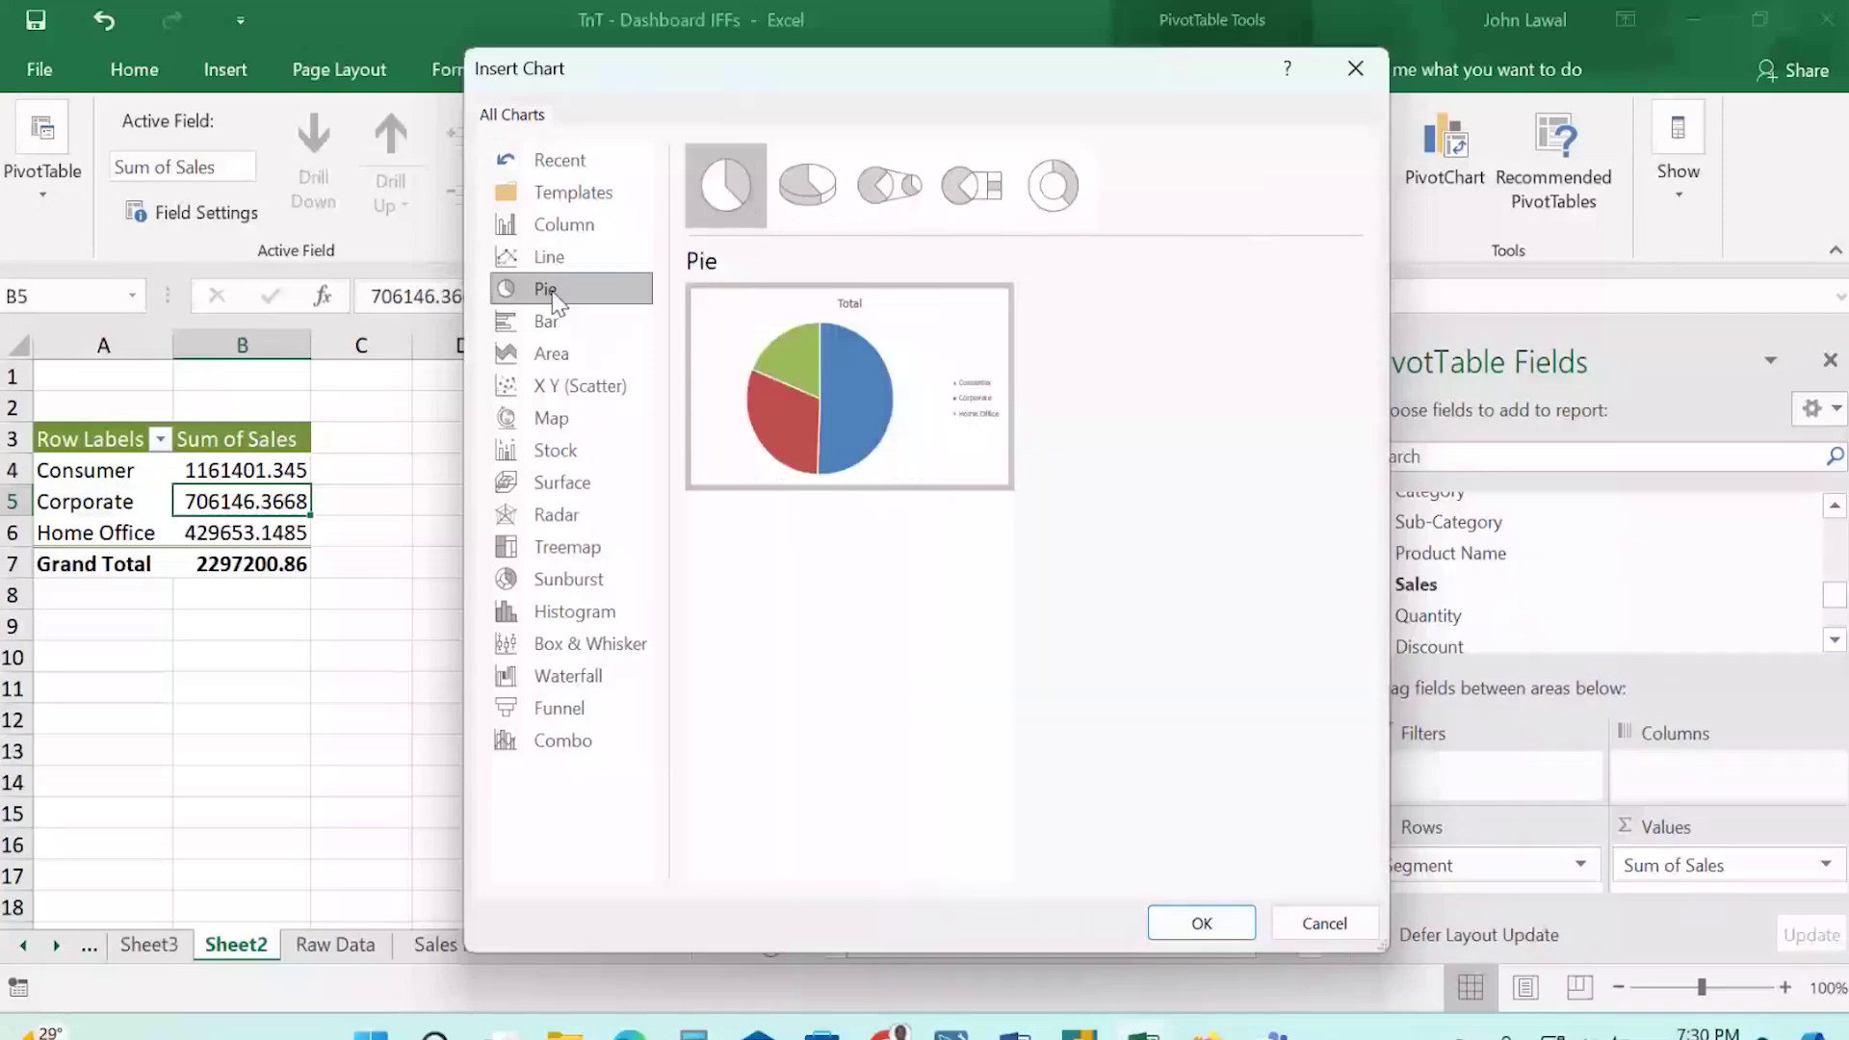
click(555, 323)
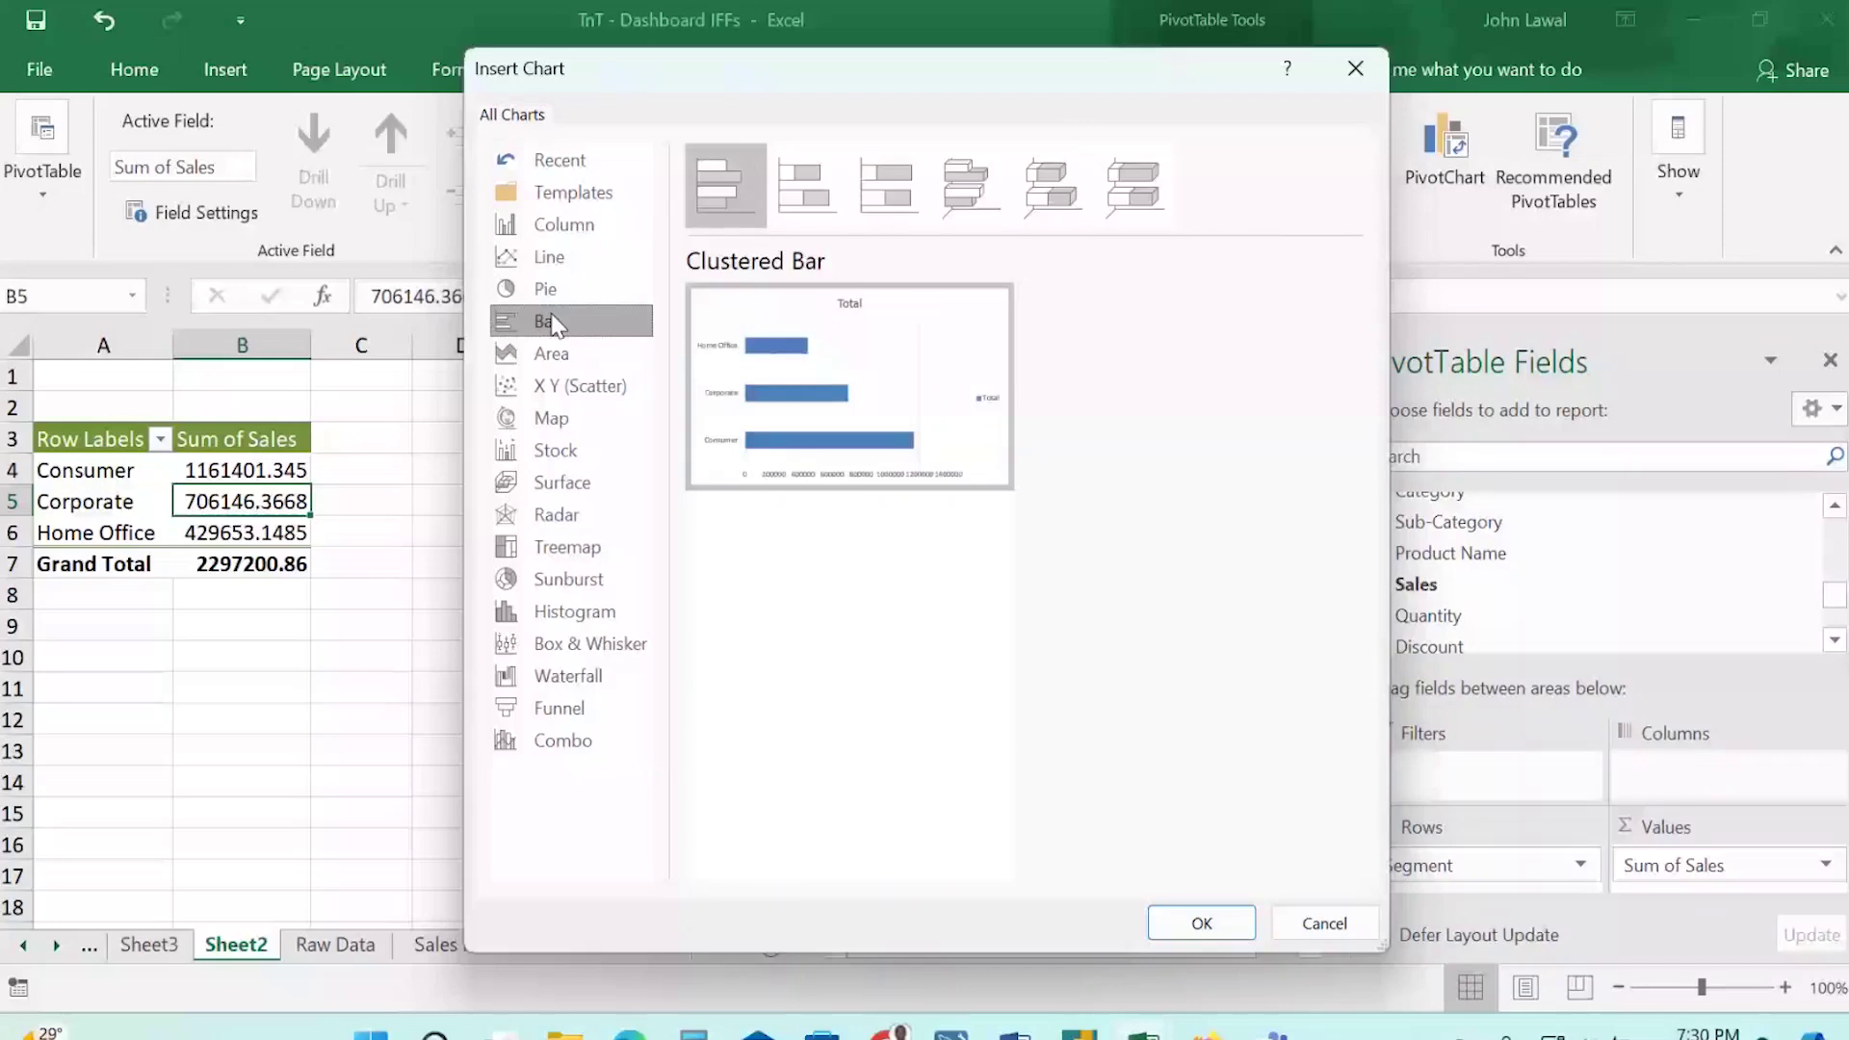
click(559, 389)
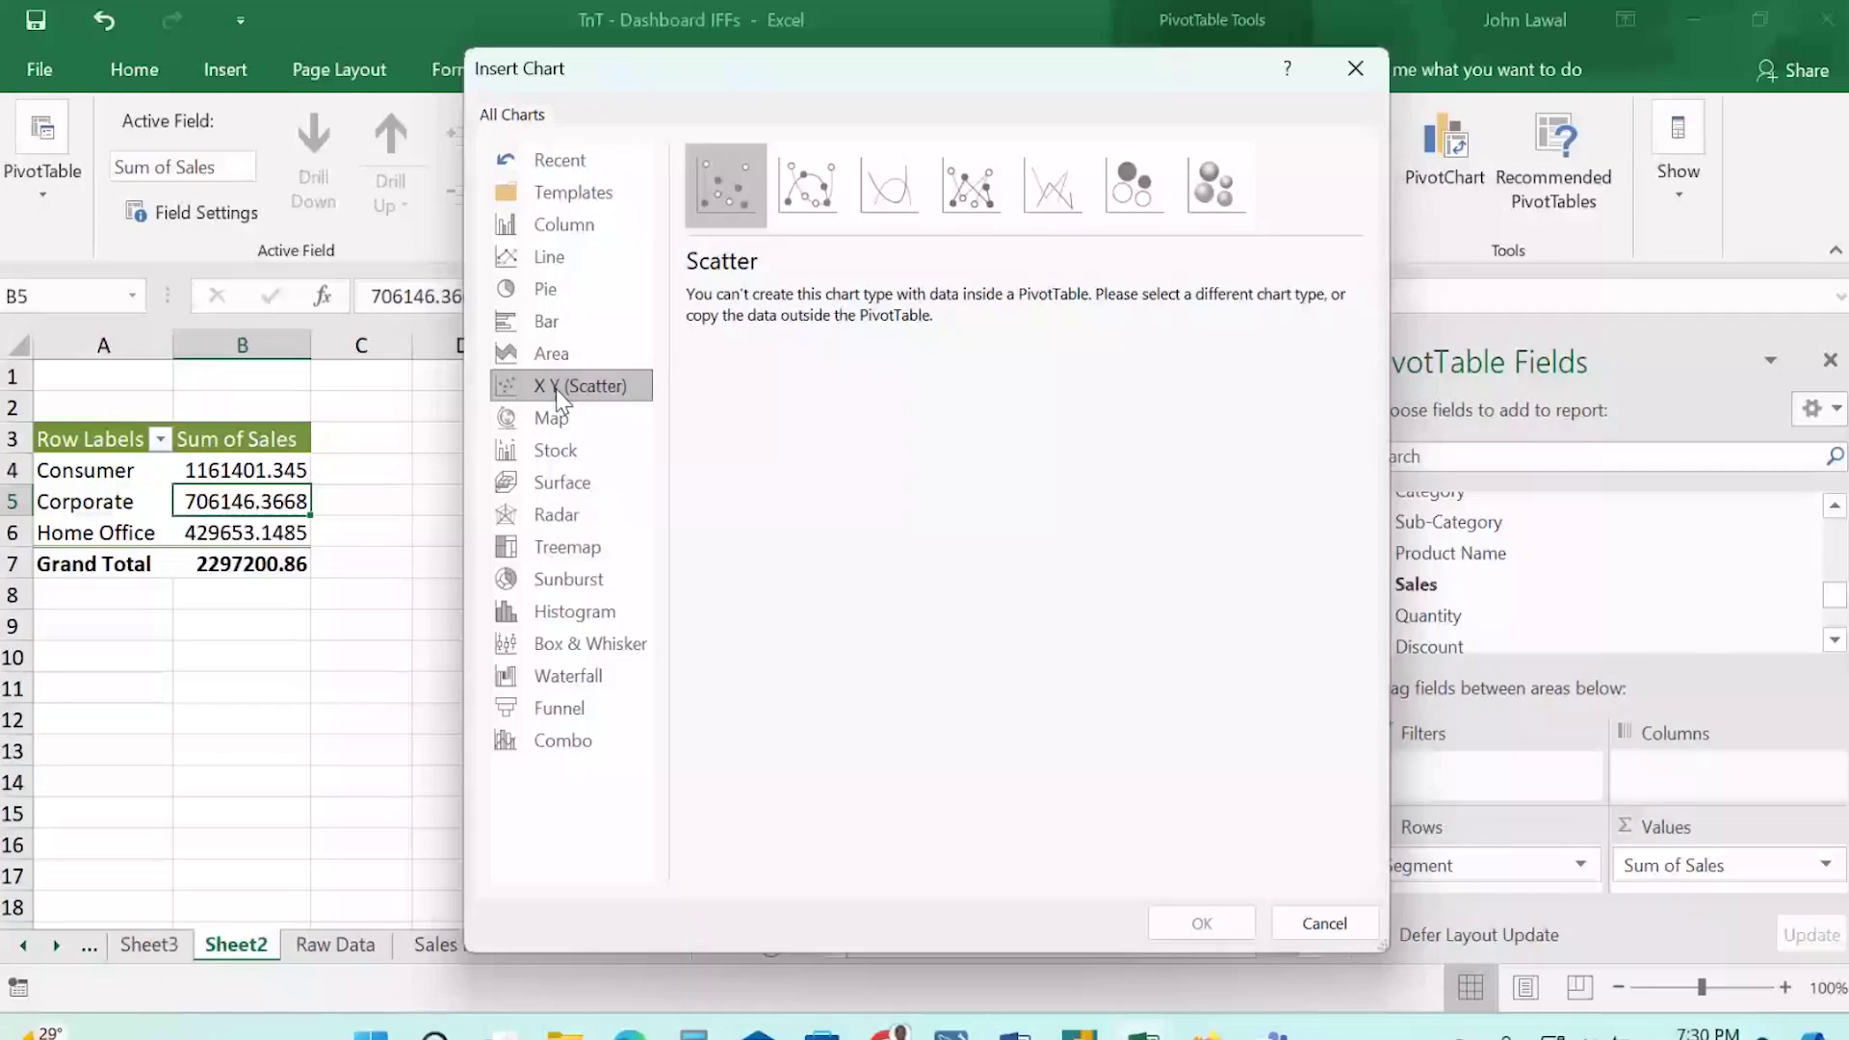
click(556, 450)
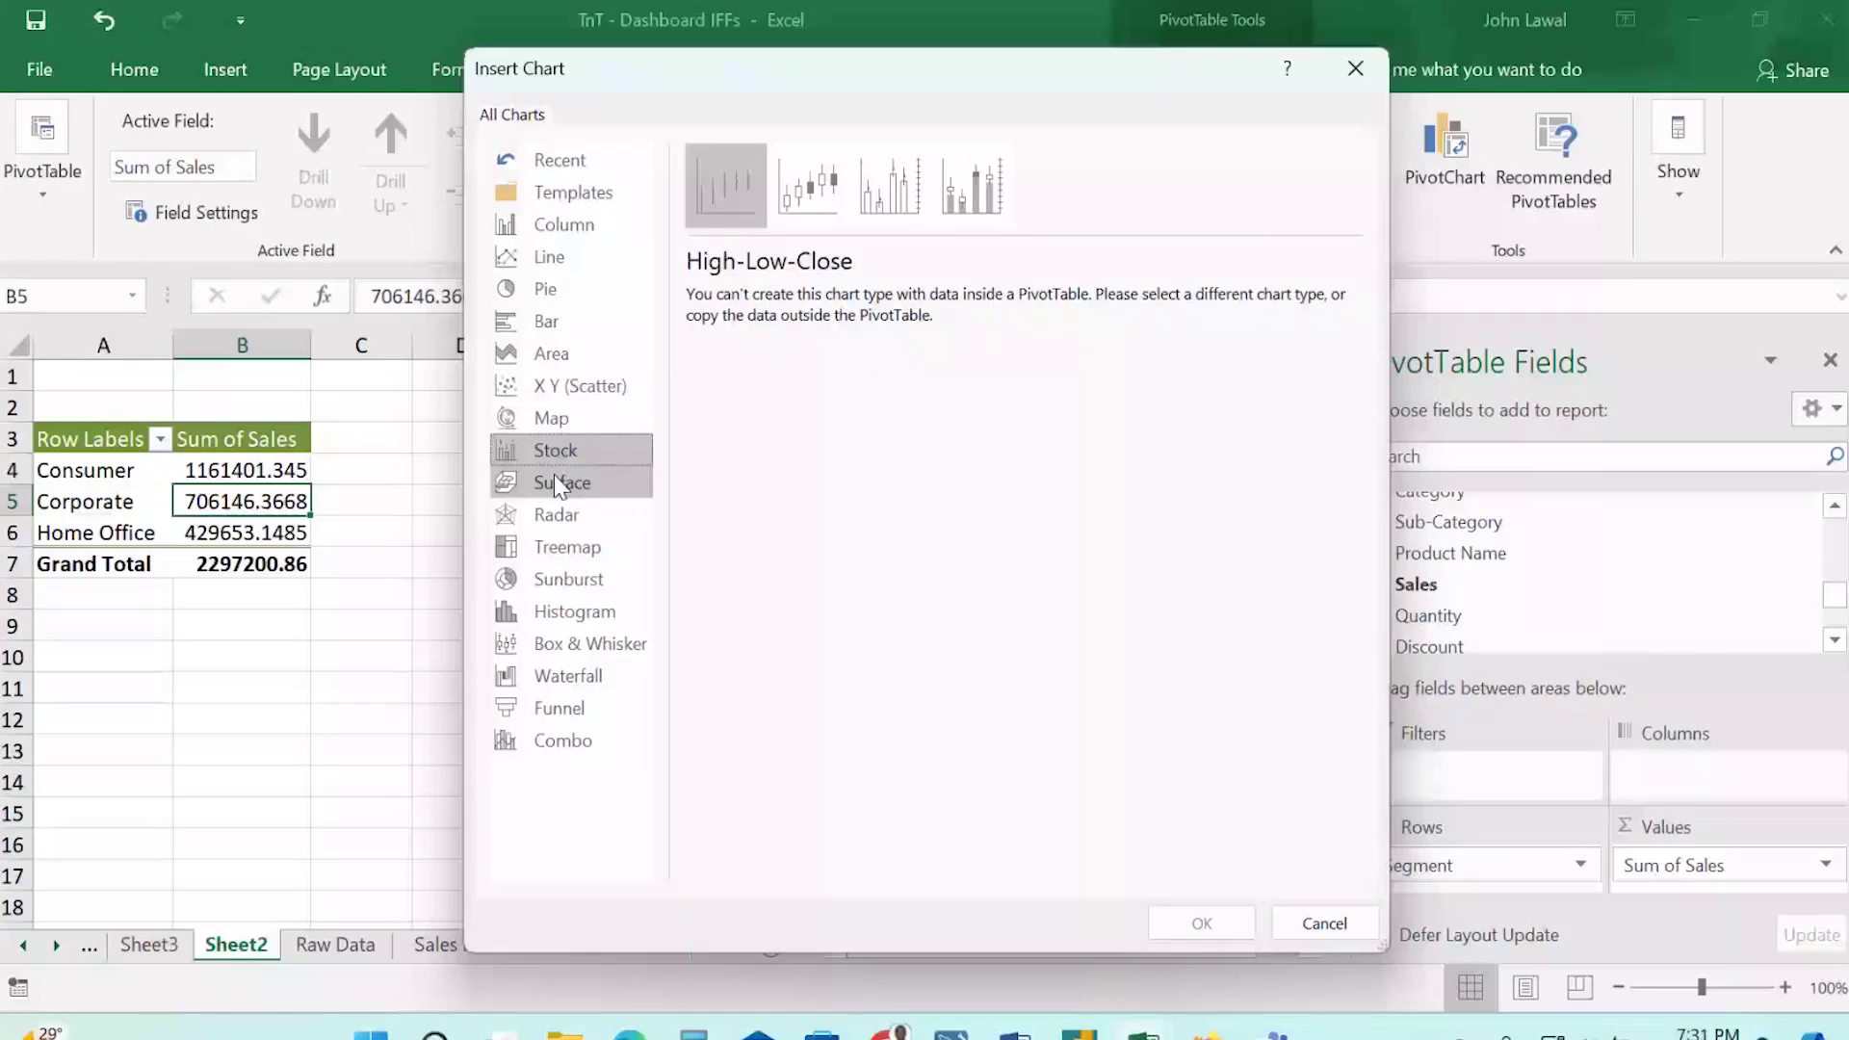
click(577, 581)
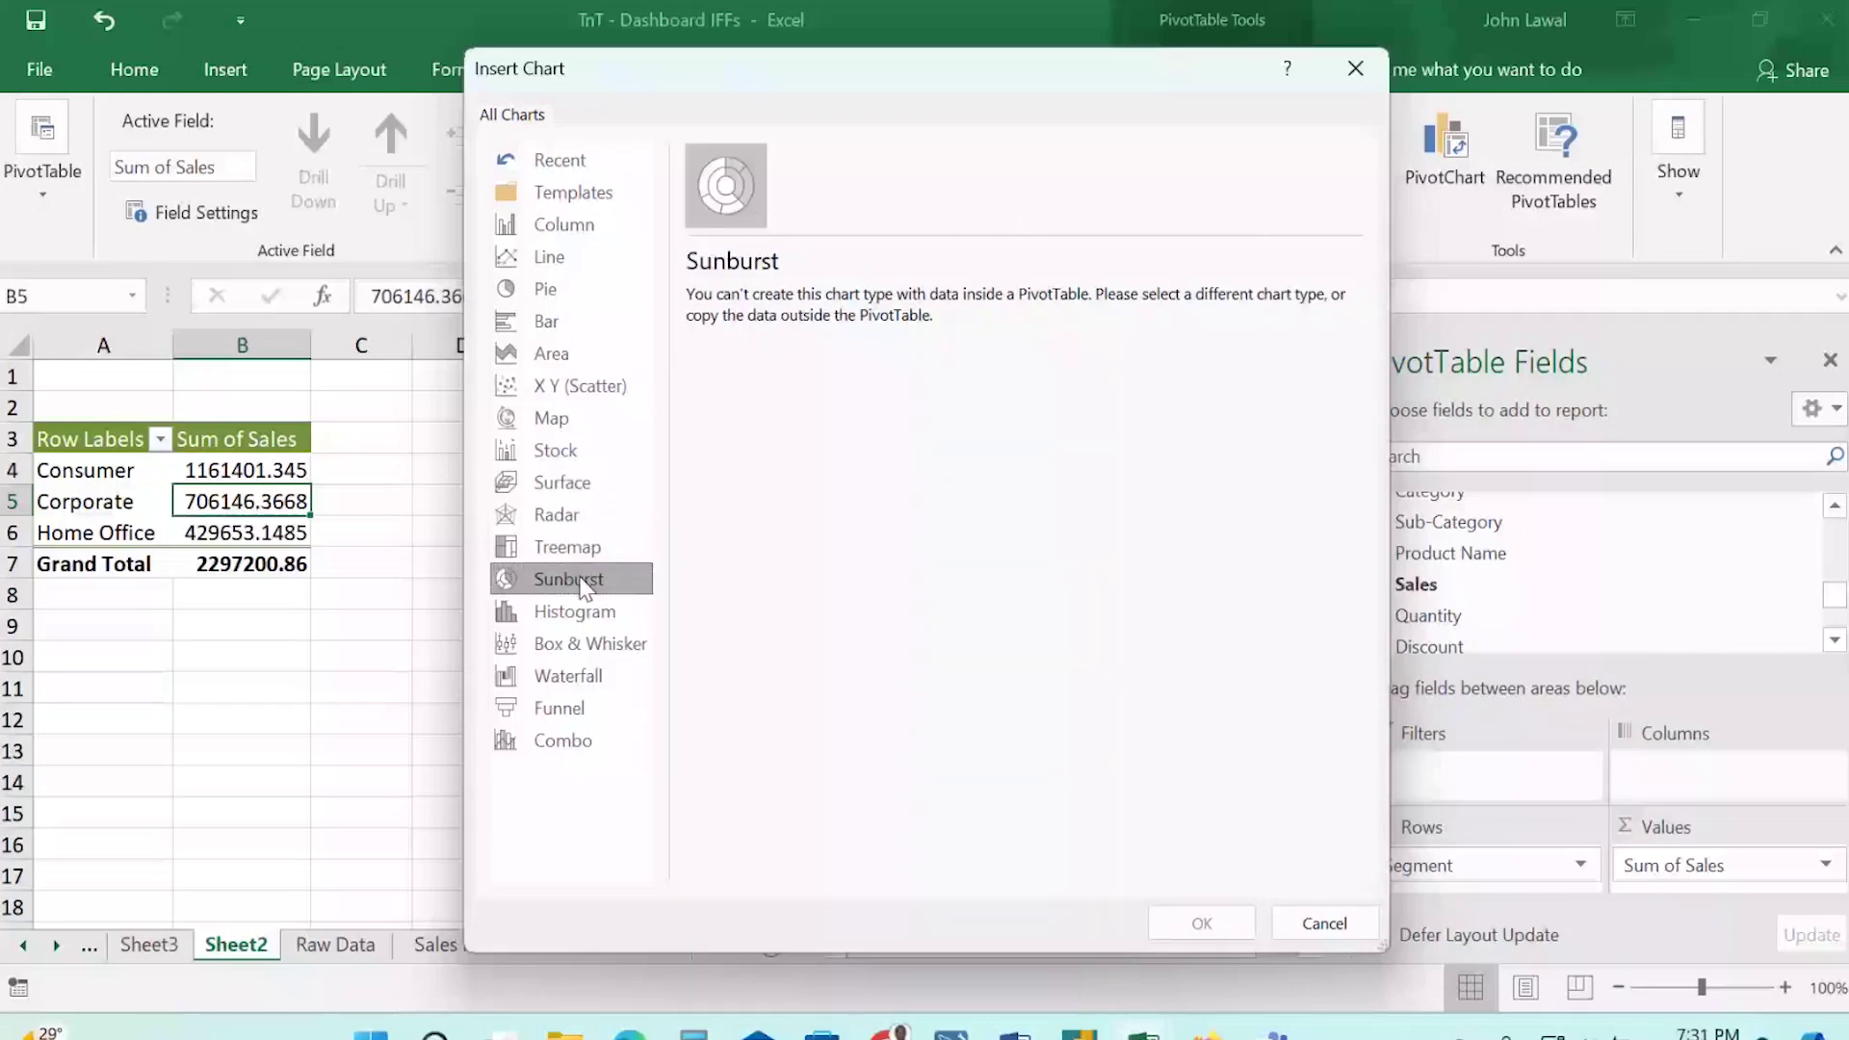
click(576, 644)
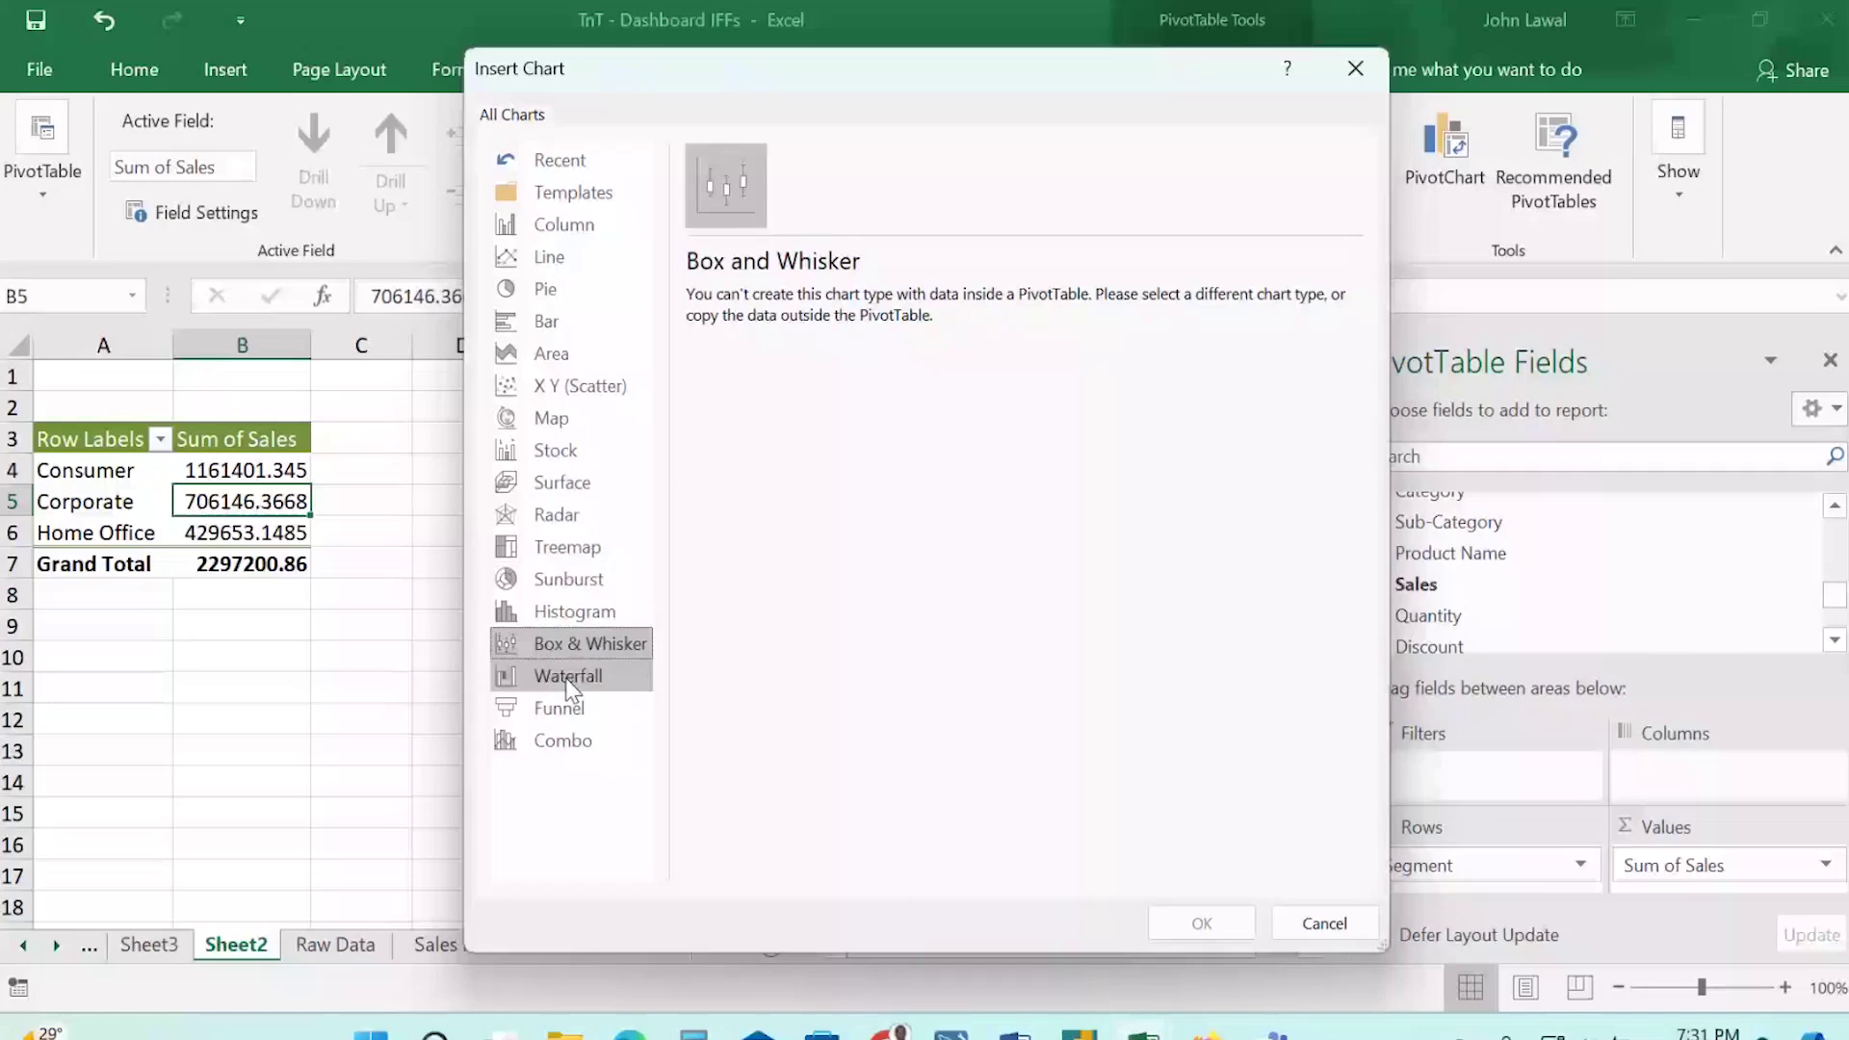
Compare previews of the Column, Line, Pie and Bar chart types for the Segment sales data.
click(562, 227)
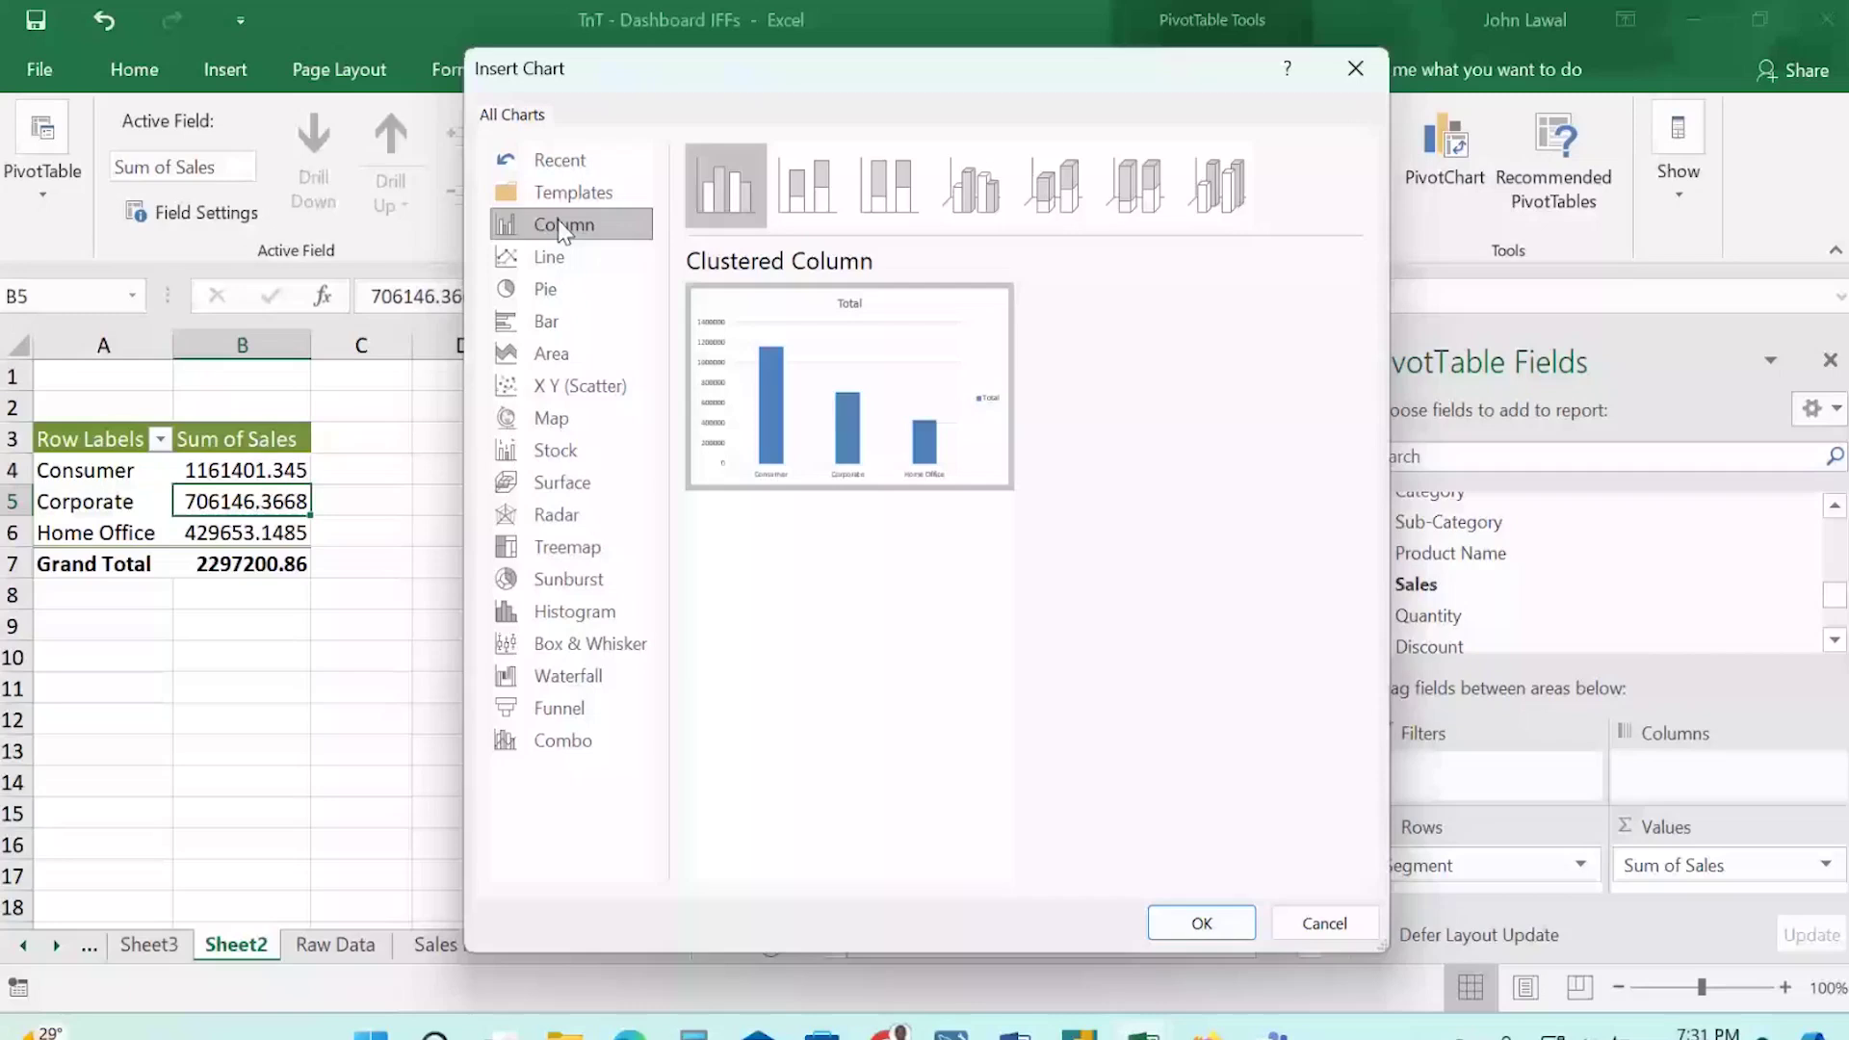
click(557, 258)
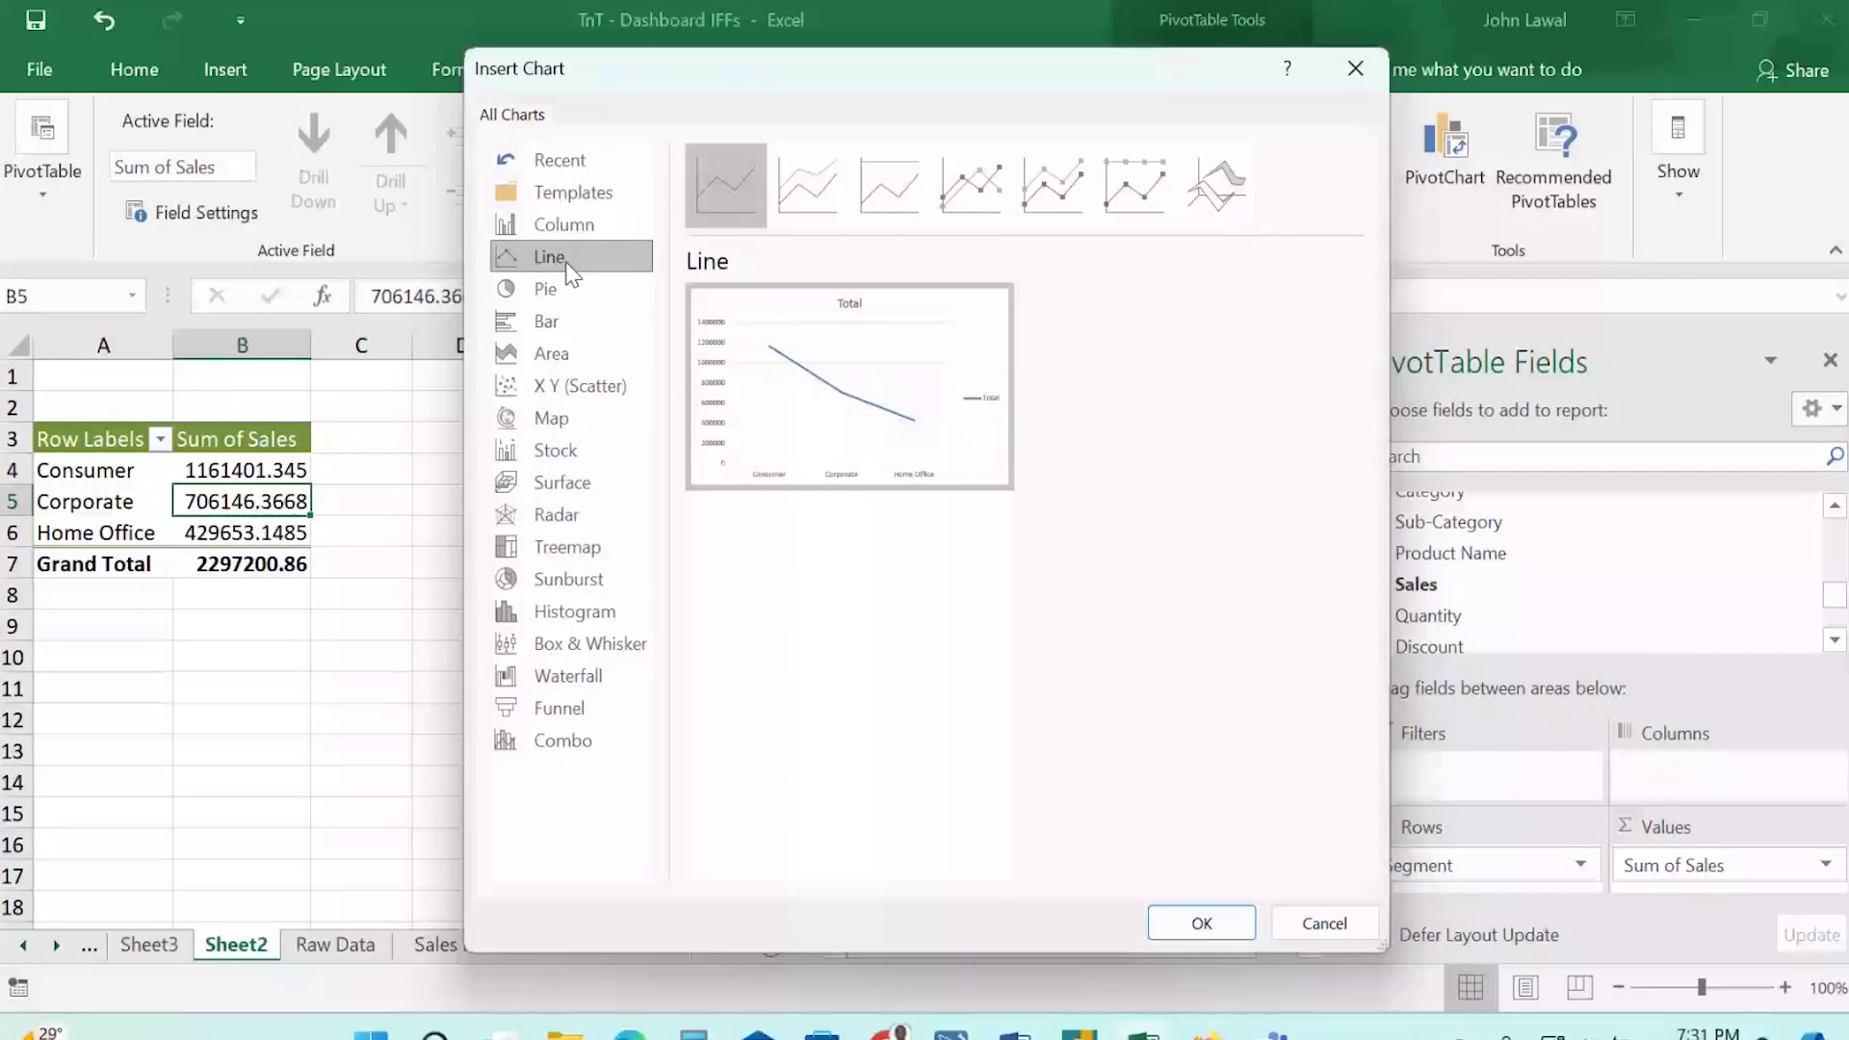
click(546, 289)
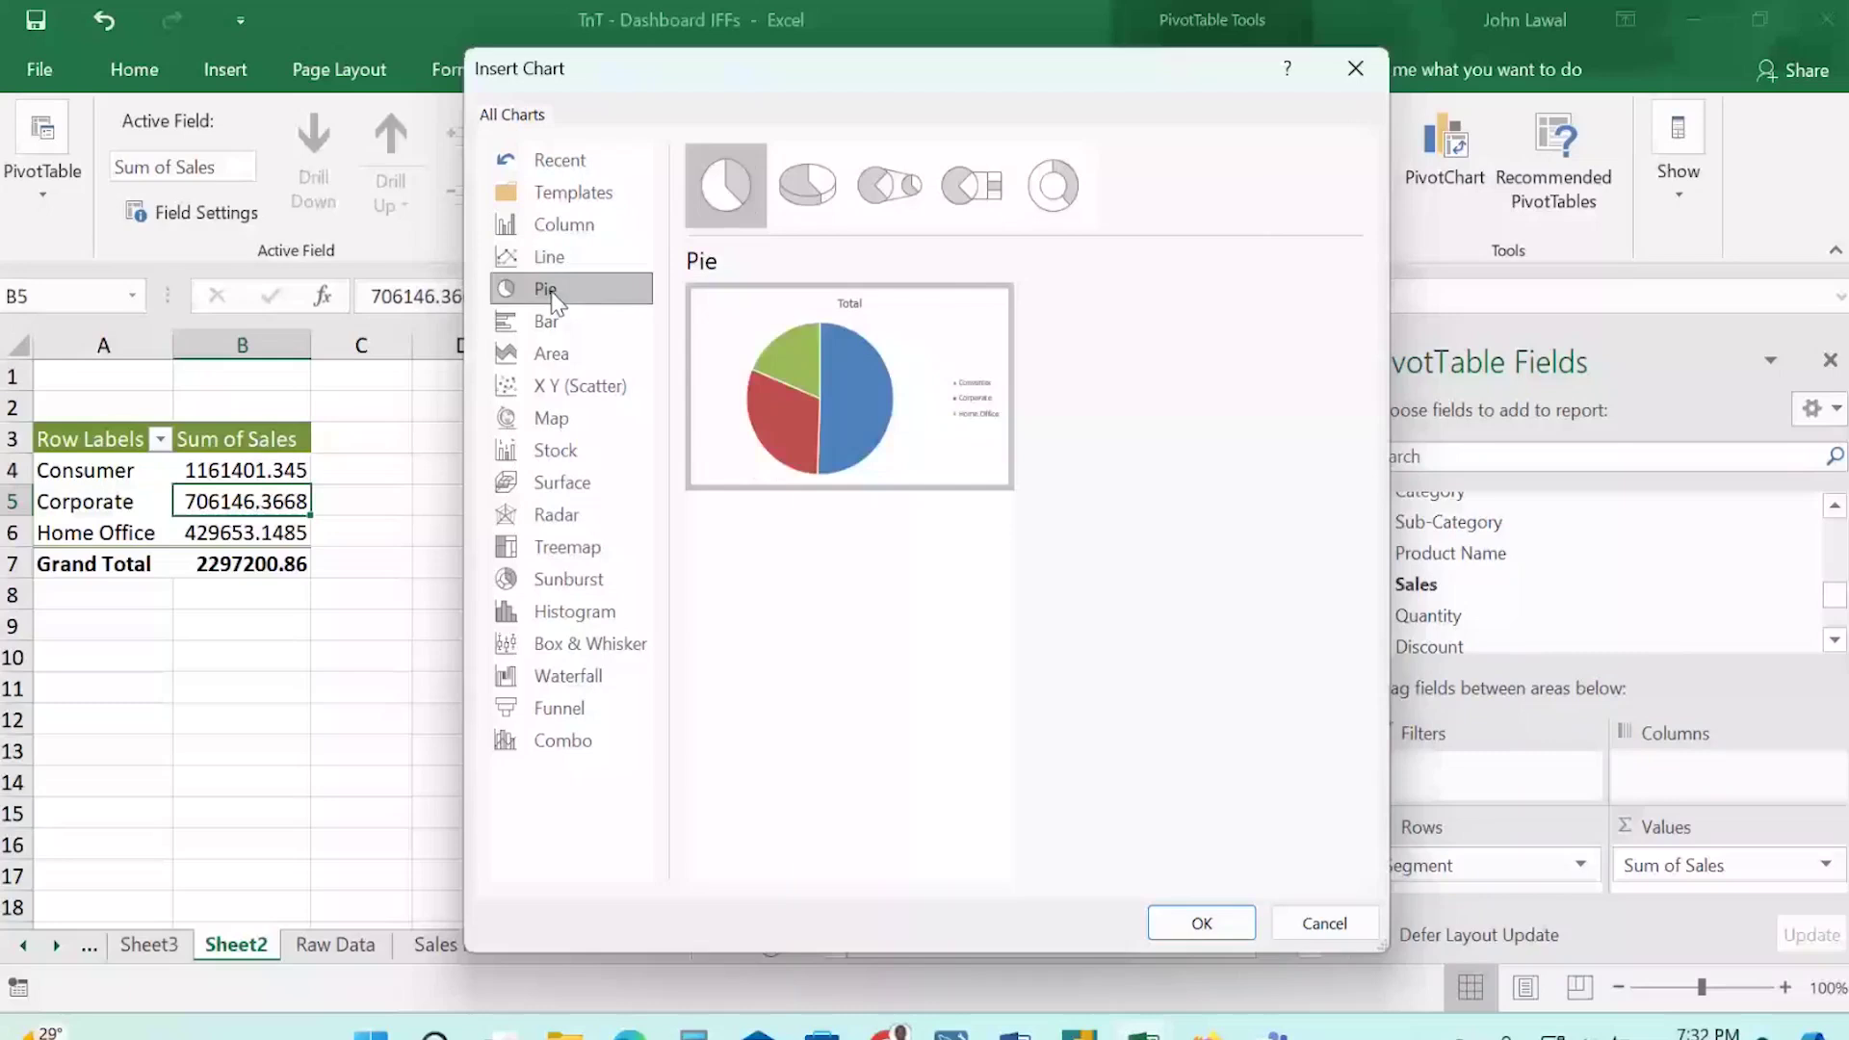
click(545, 324)
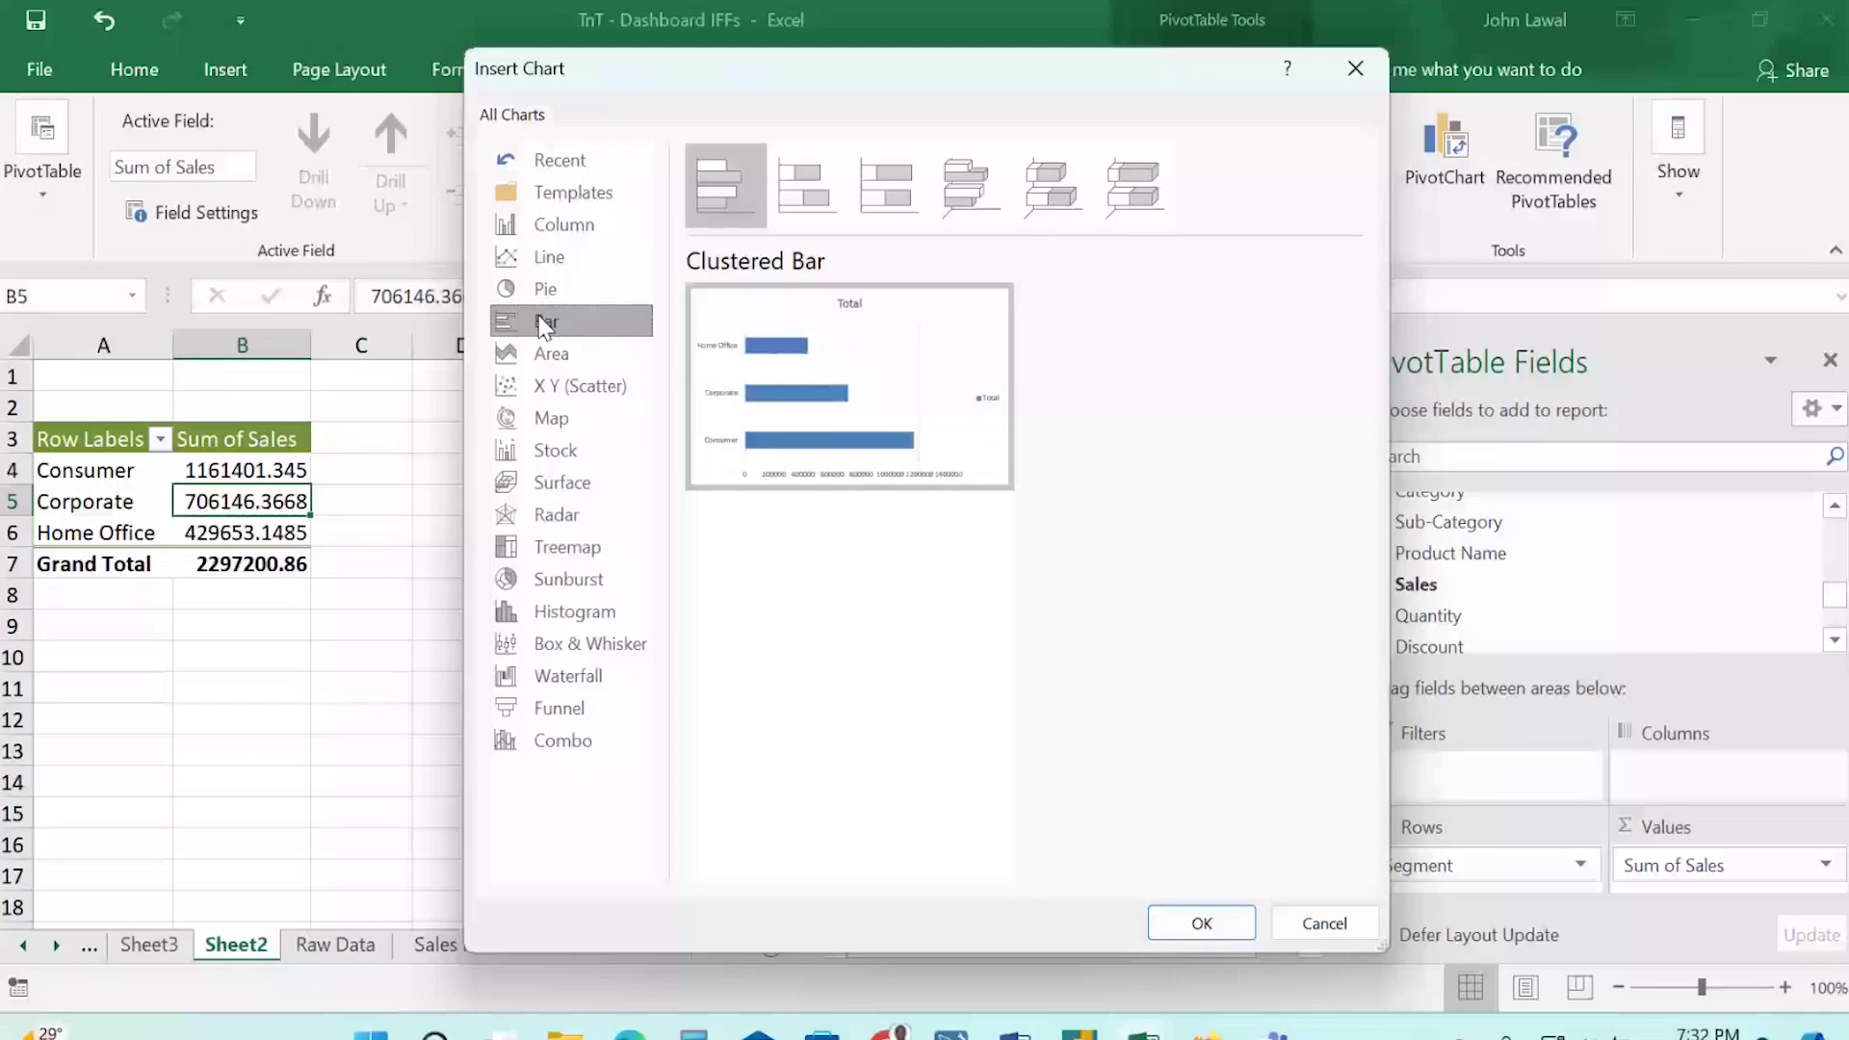
click(569, 226)
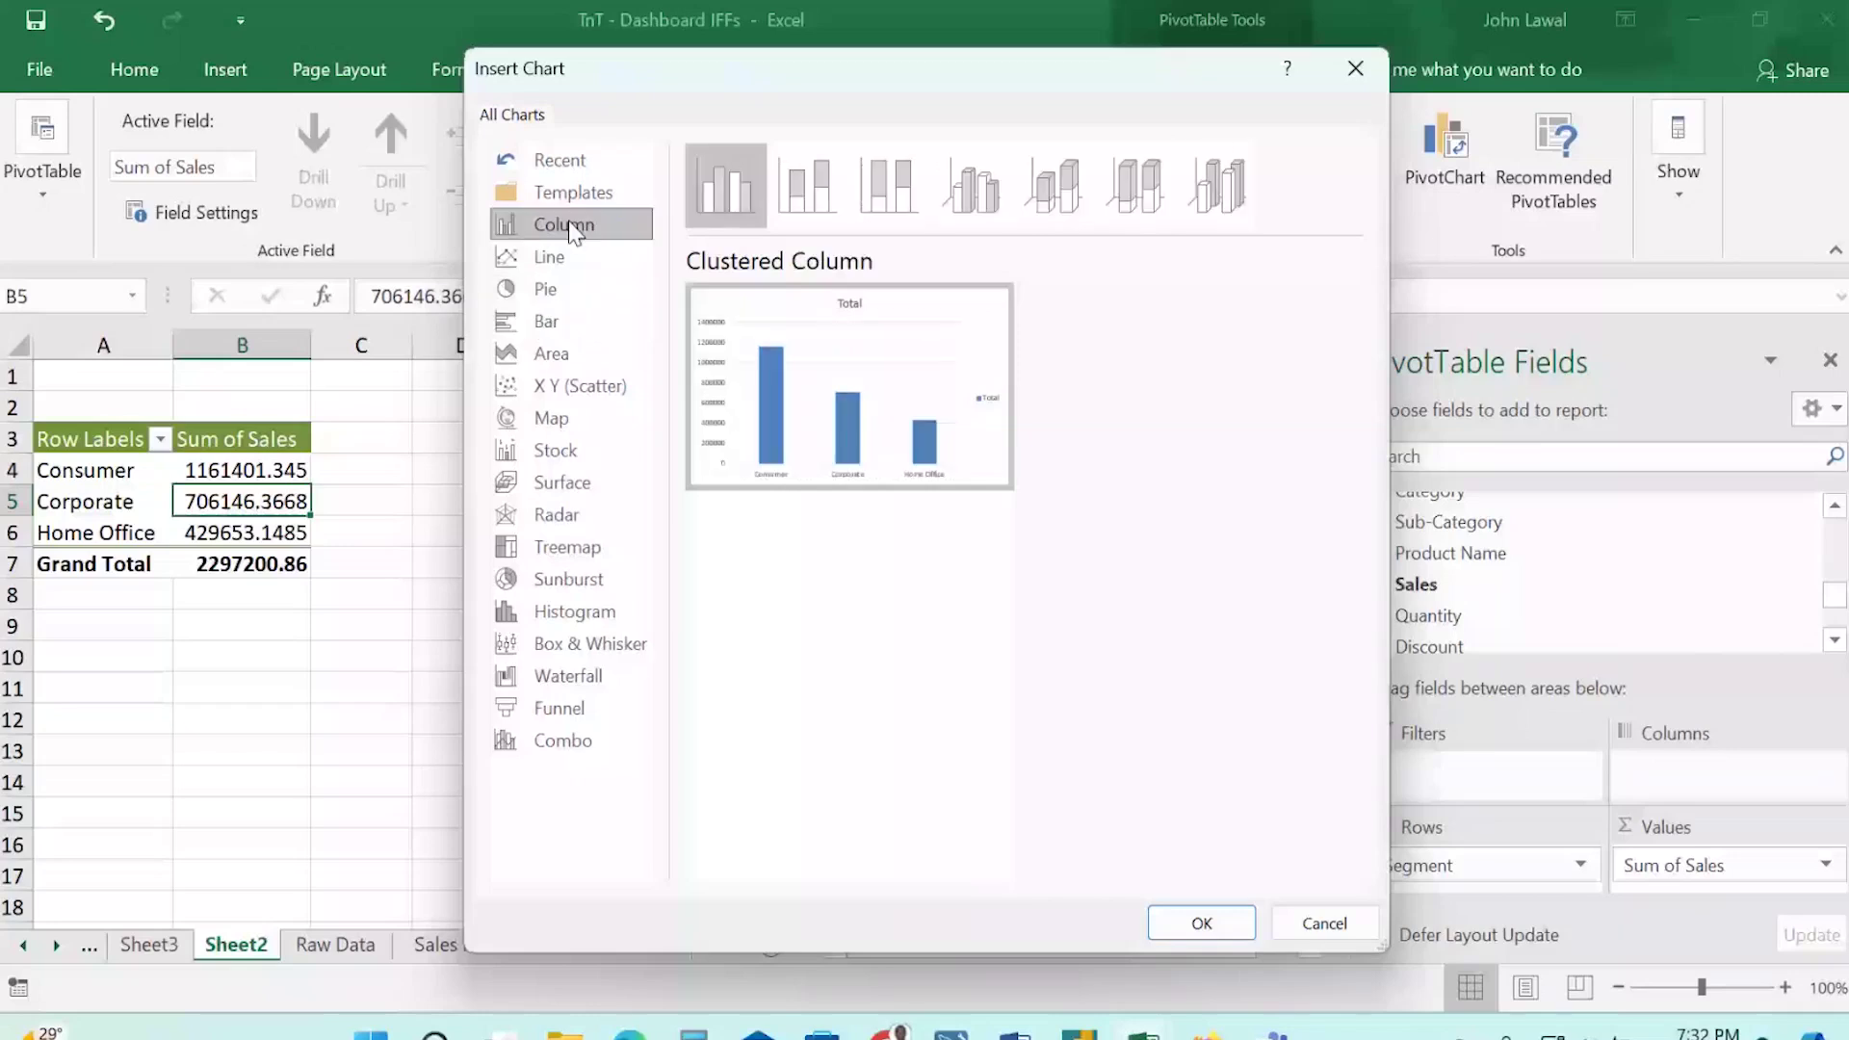
click(572, 260)
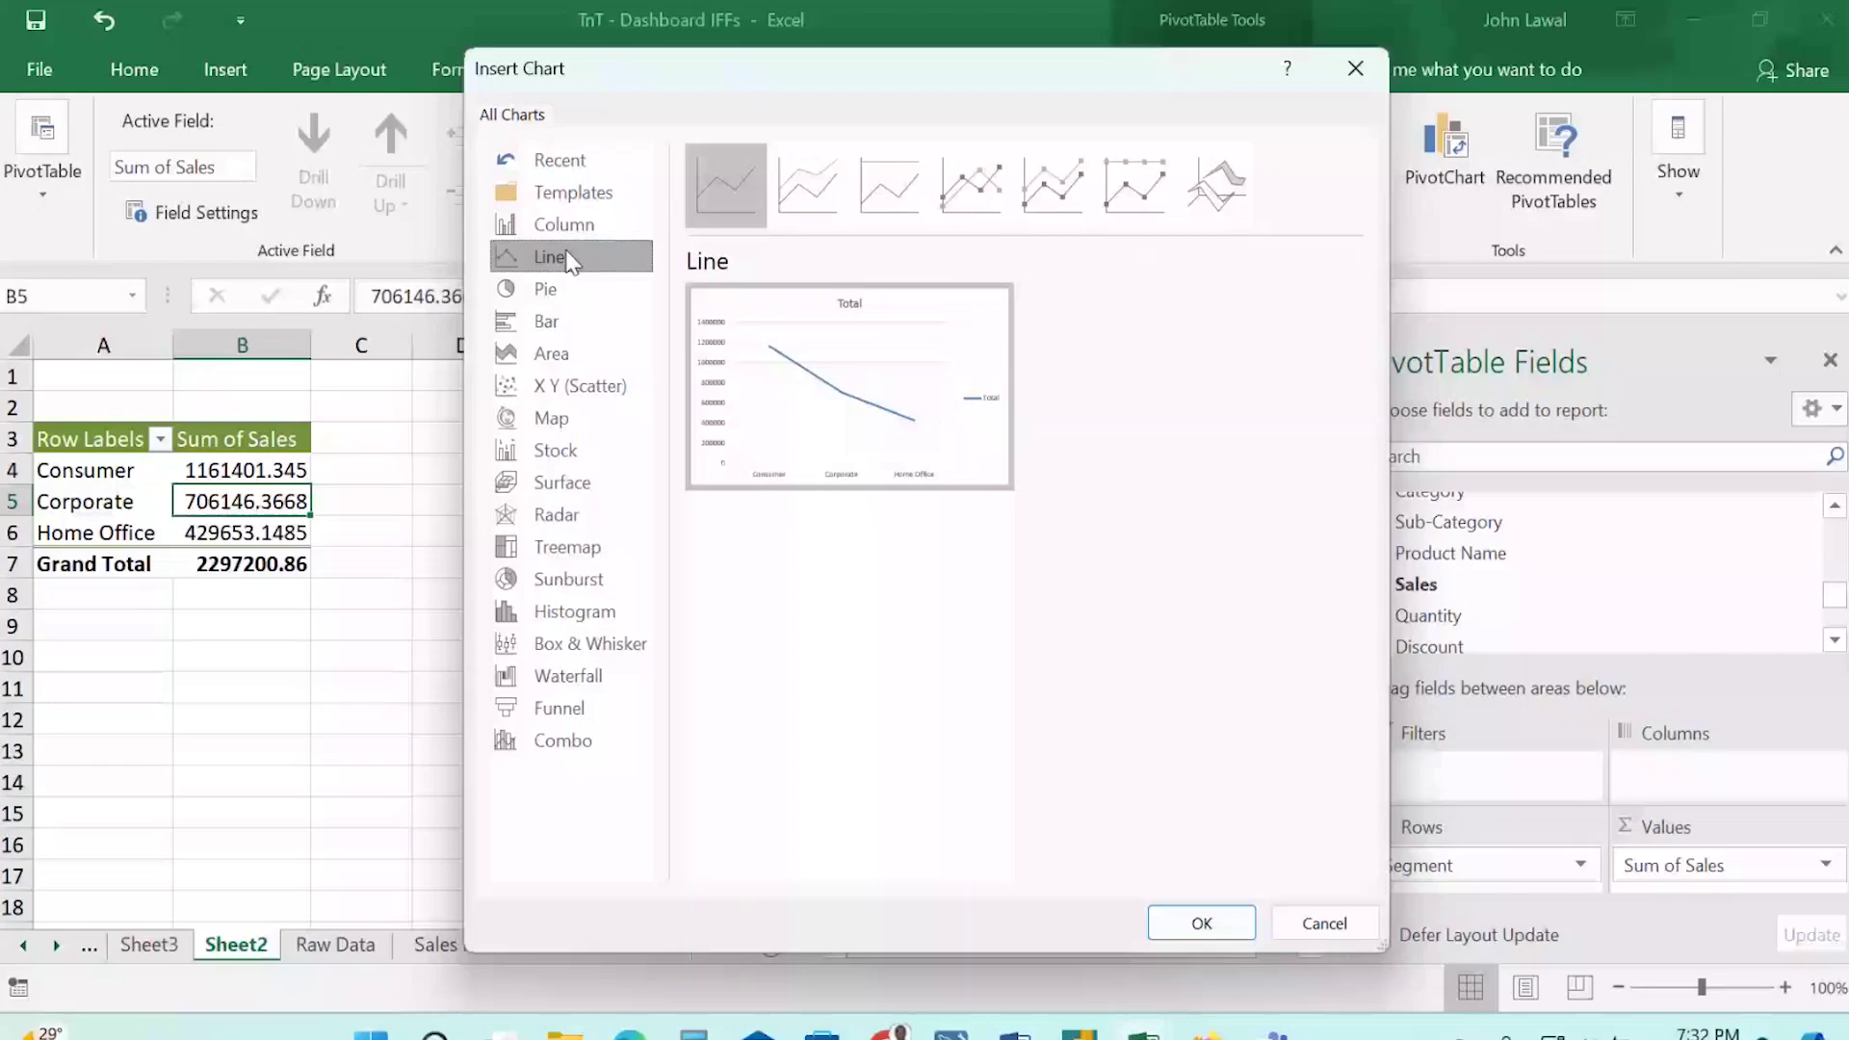
Insert a Clustered Column PivotChart of sales by Segment after comparing the stacked and 3-D column variants.
click(578, 226)
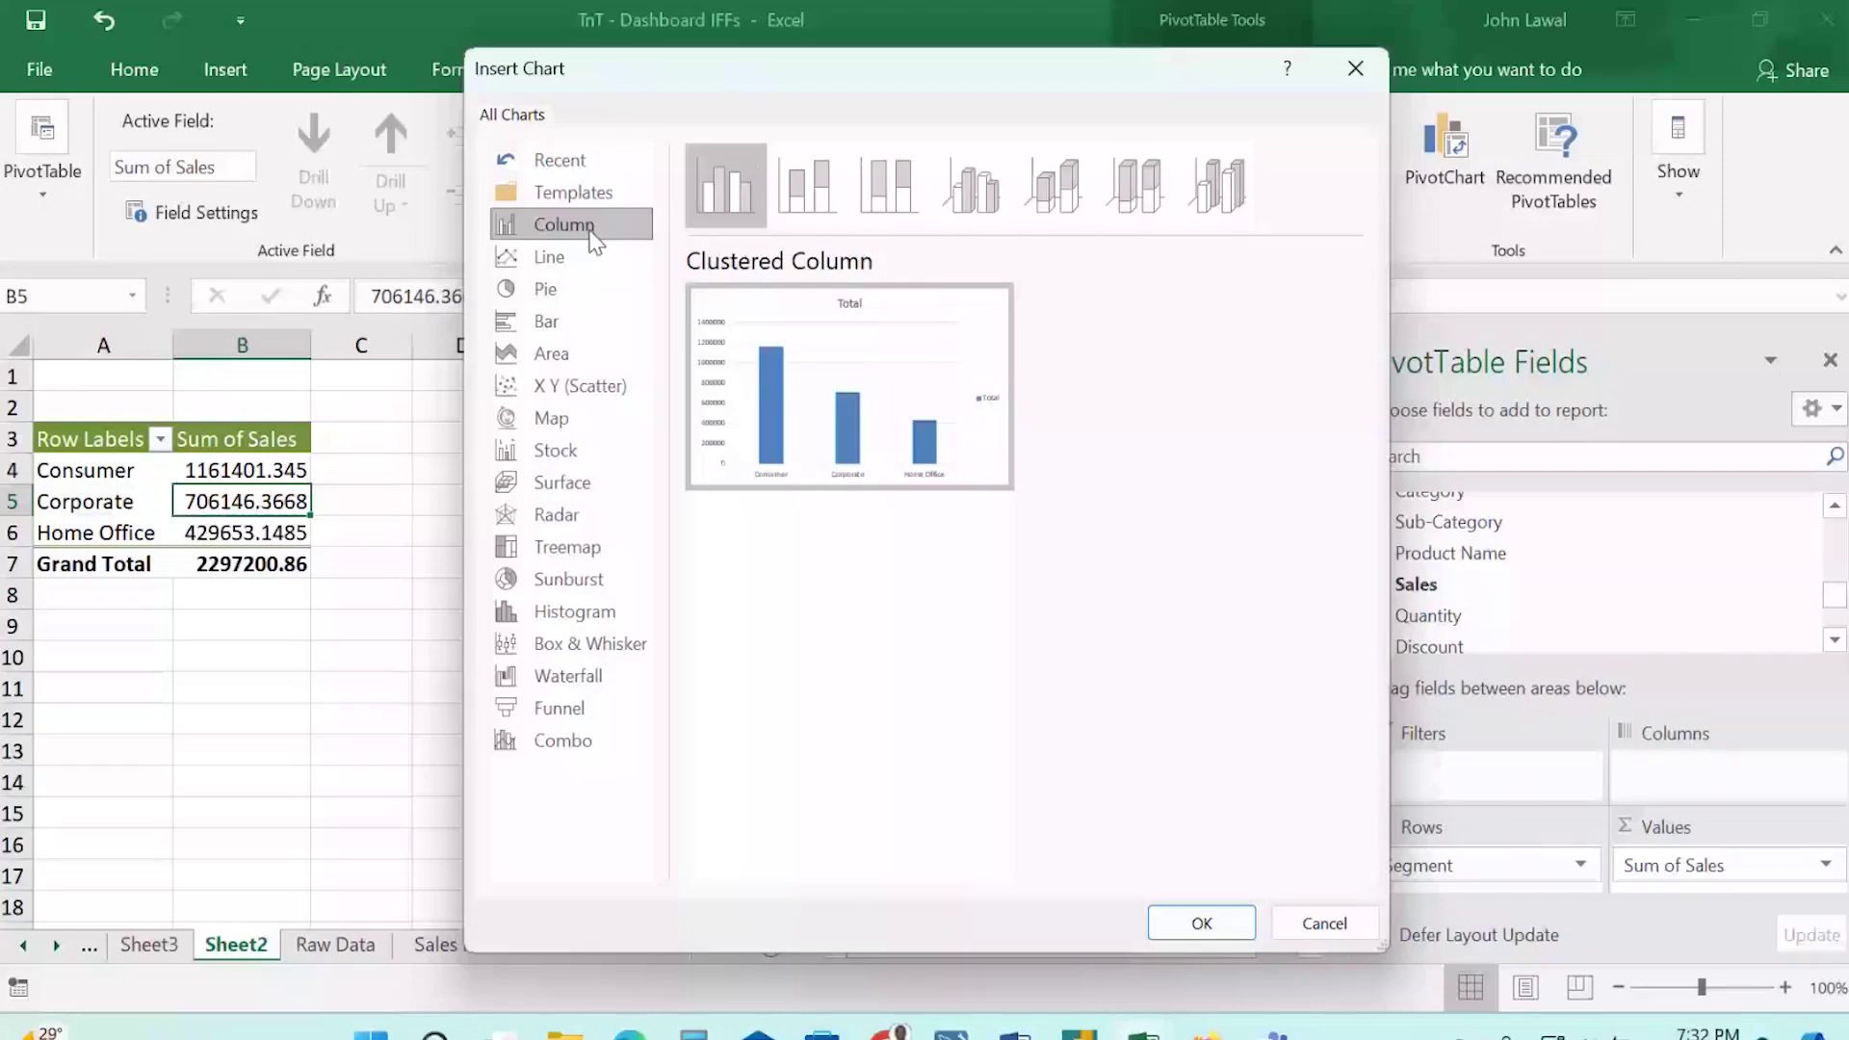
click(834, 177)
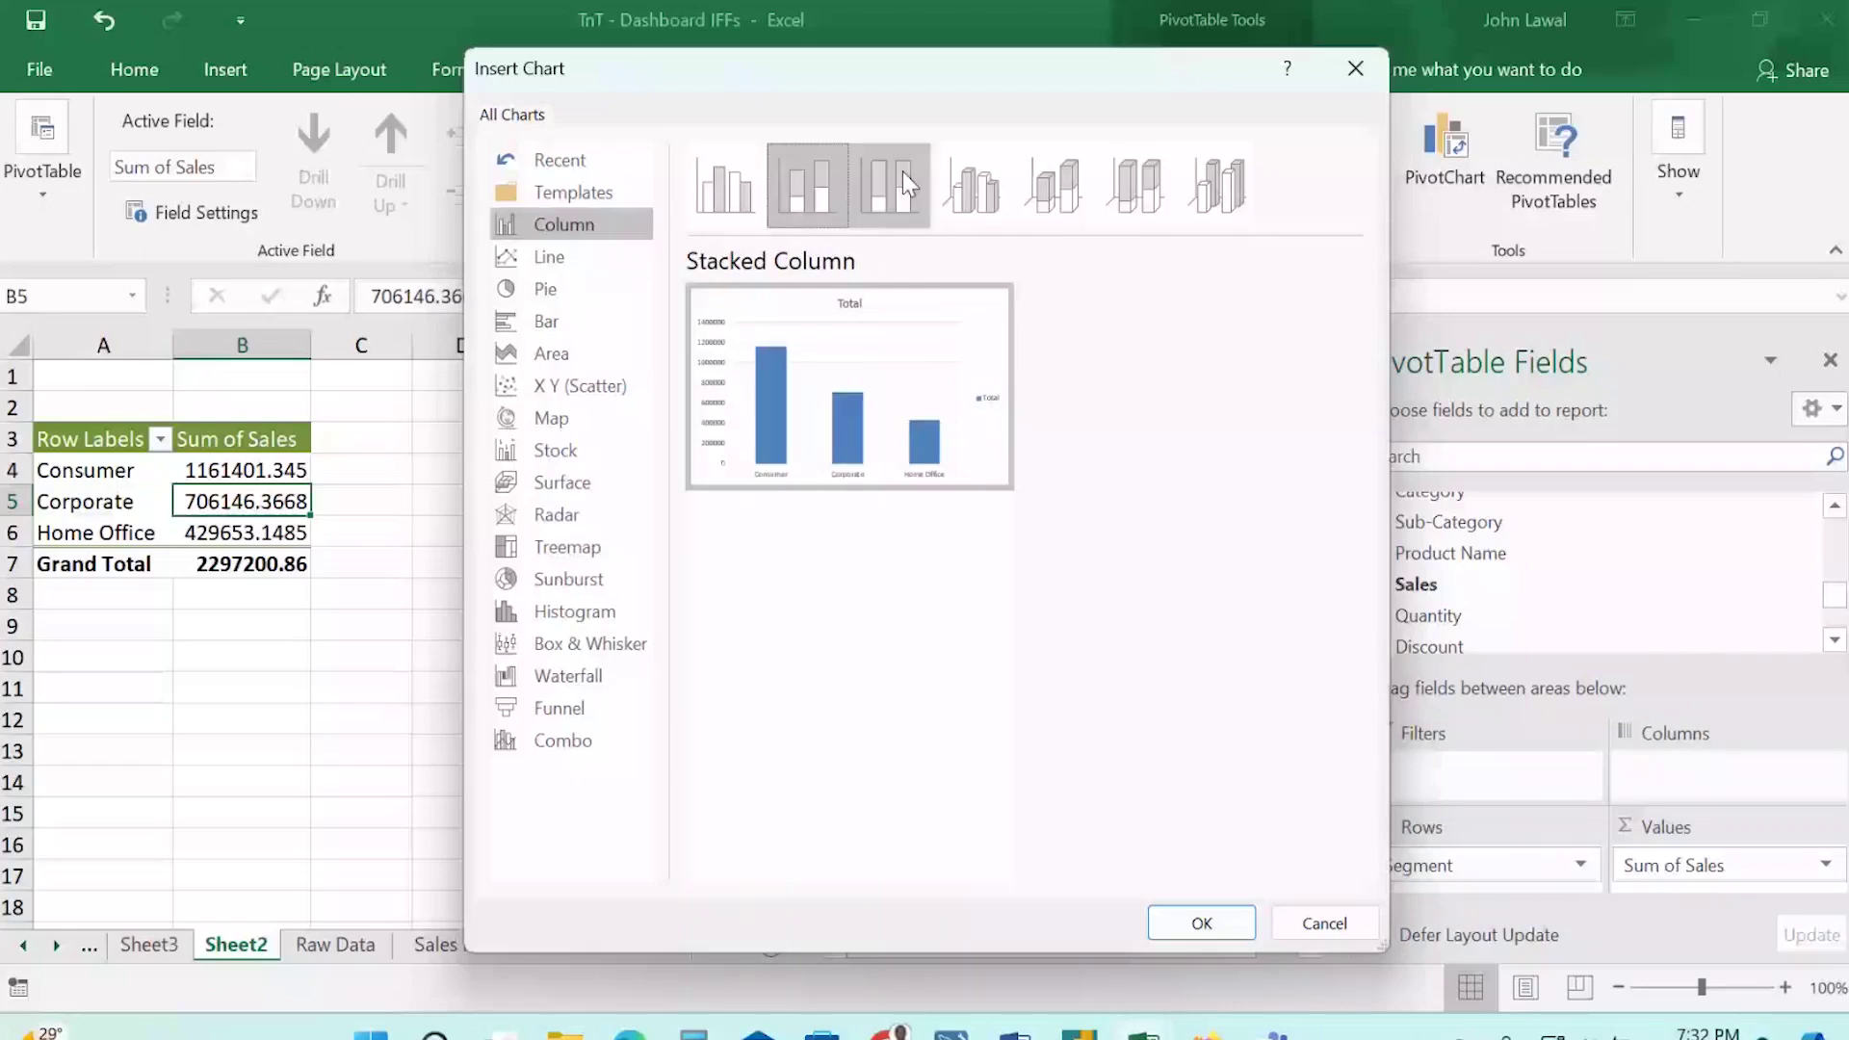
click(992, 179)
click(1050, 185)
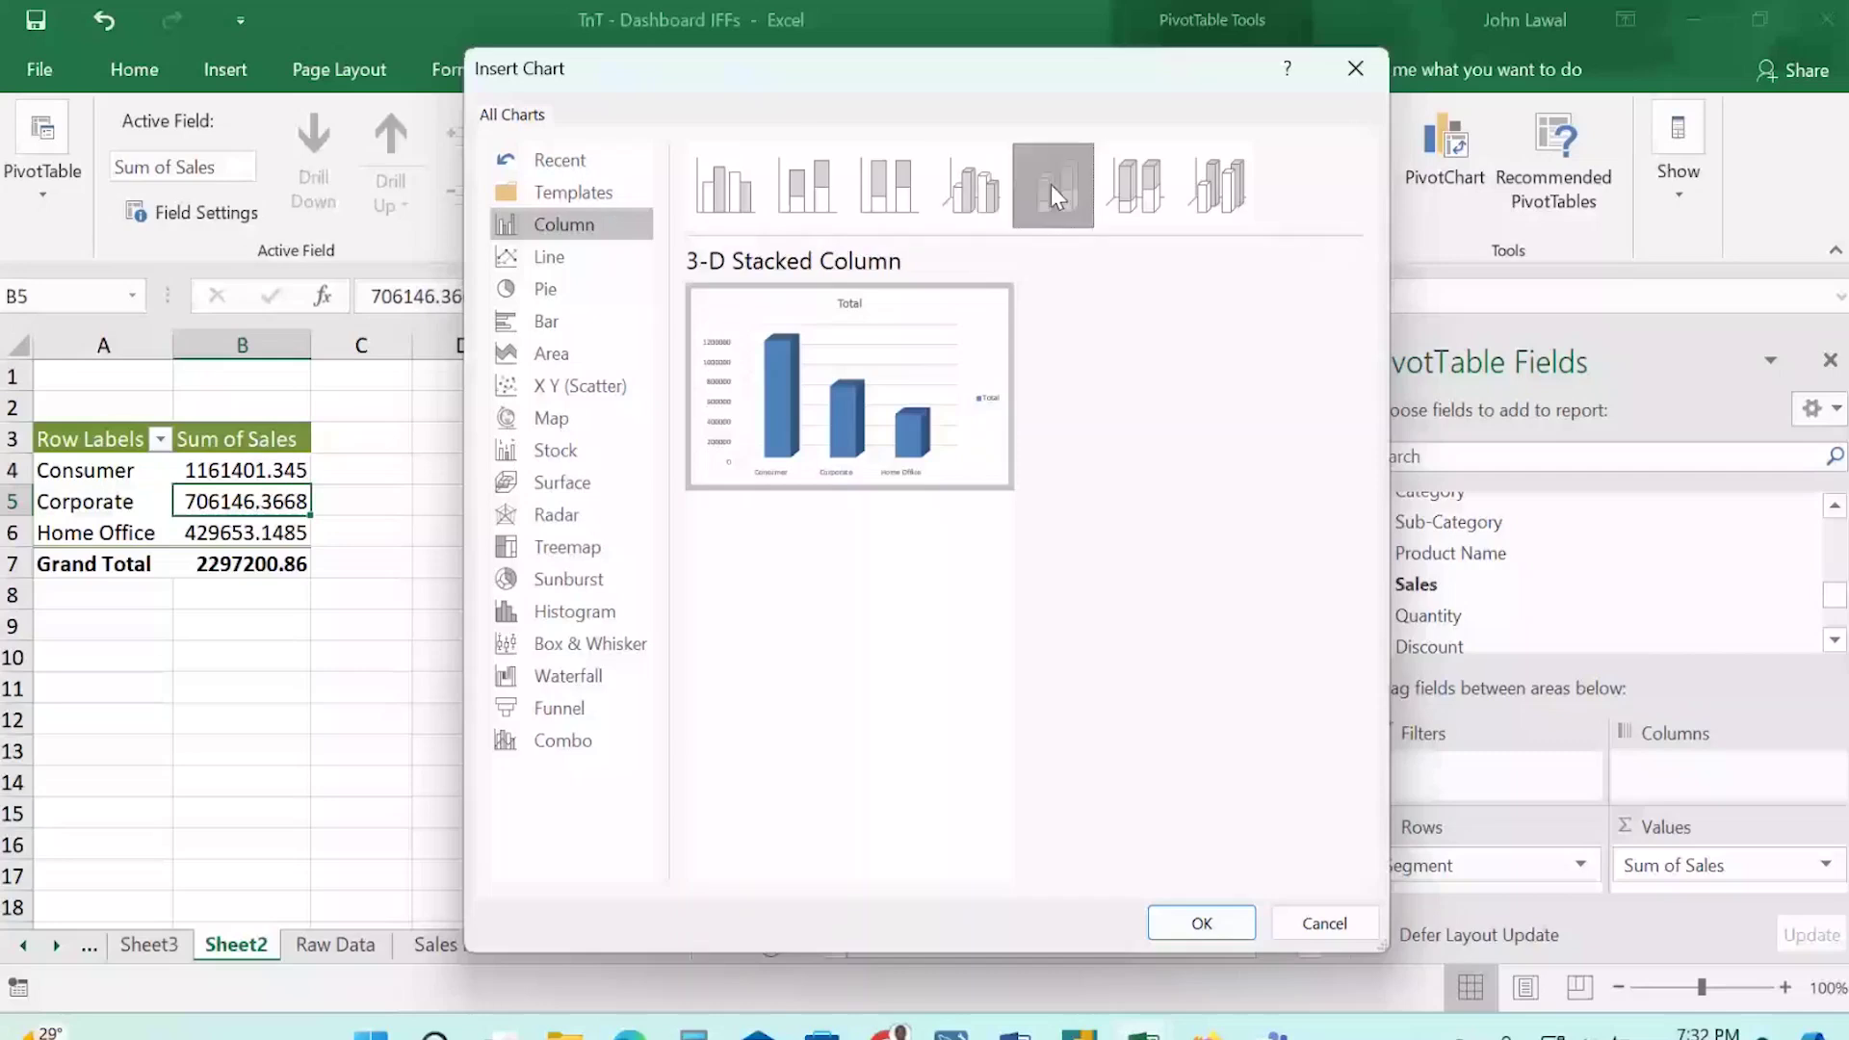
click(730, 189)
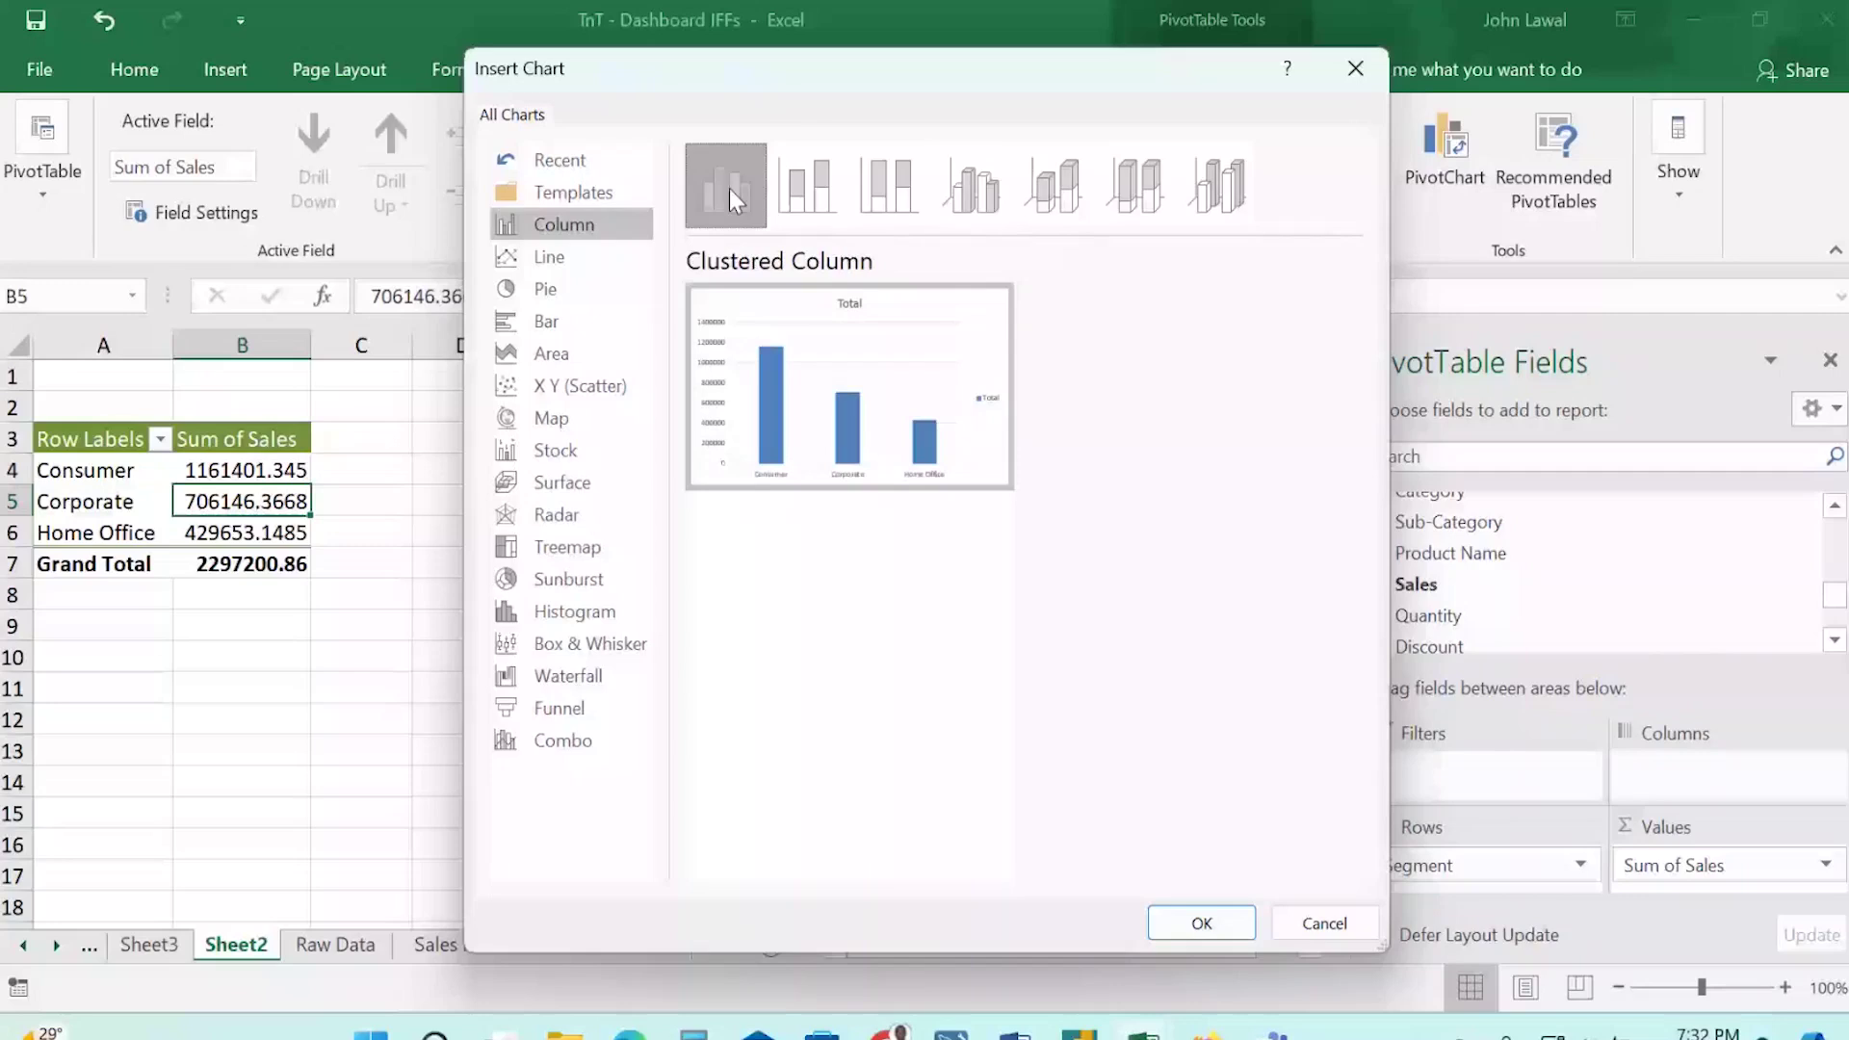
click(1195, 920)
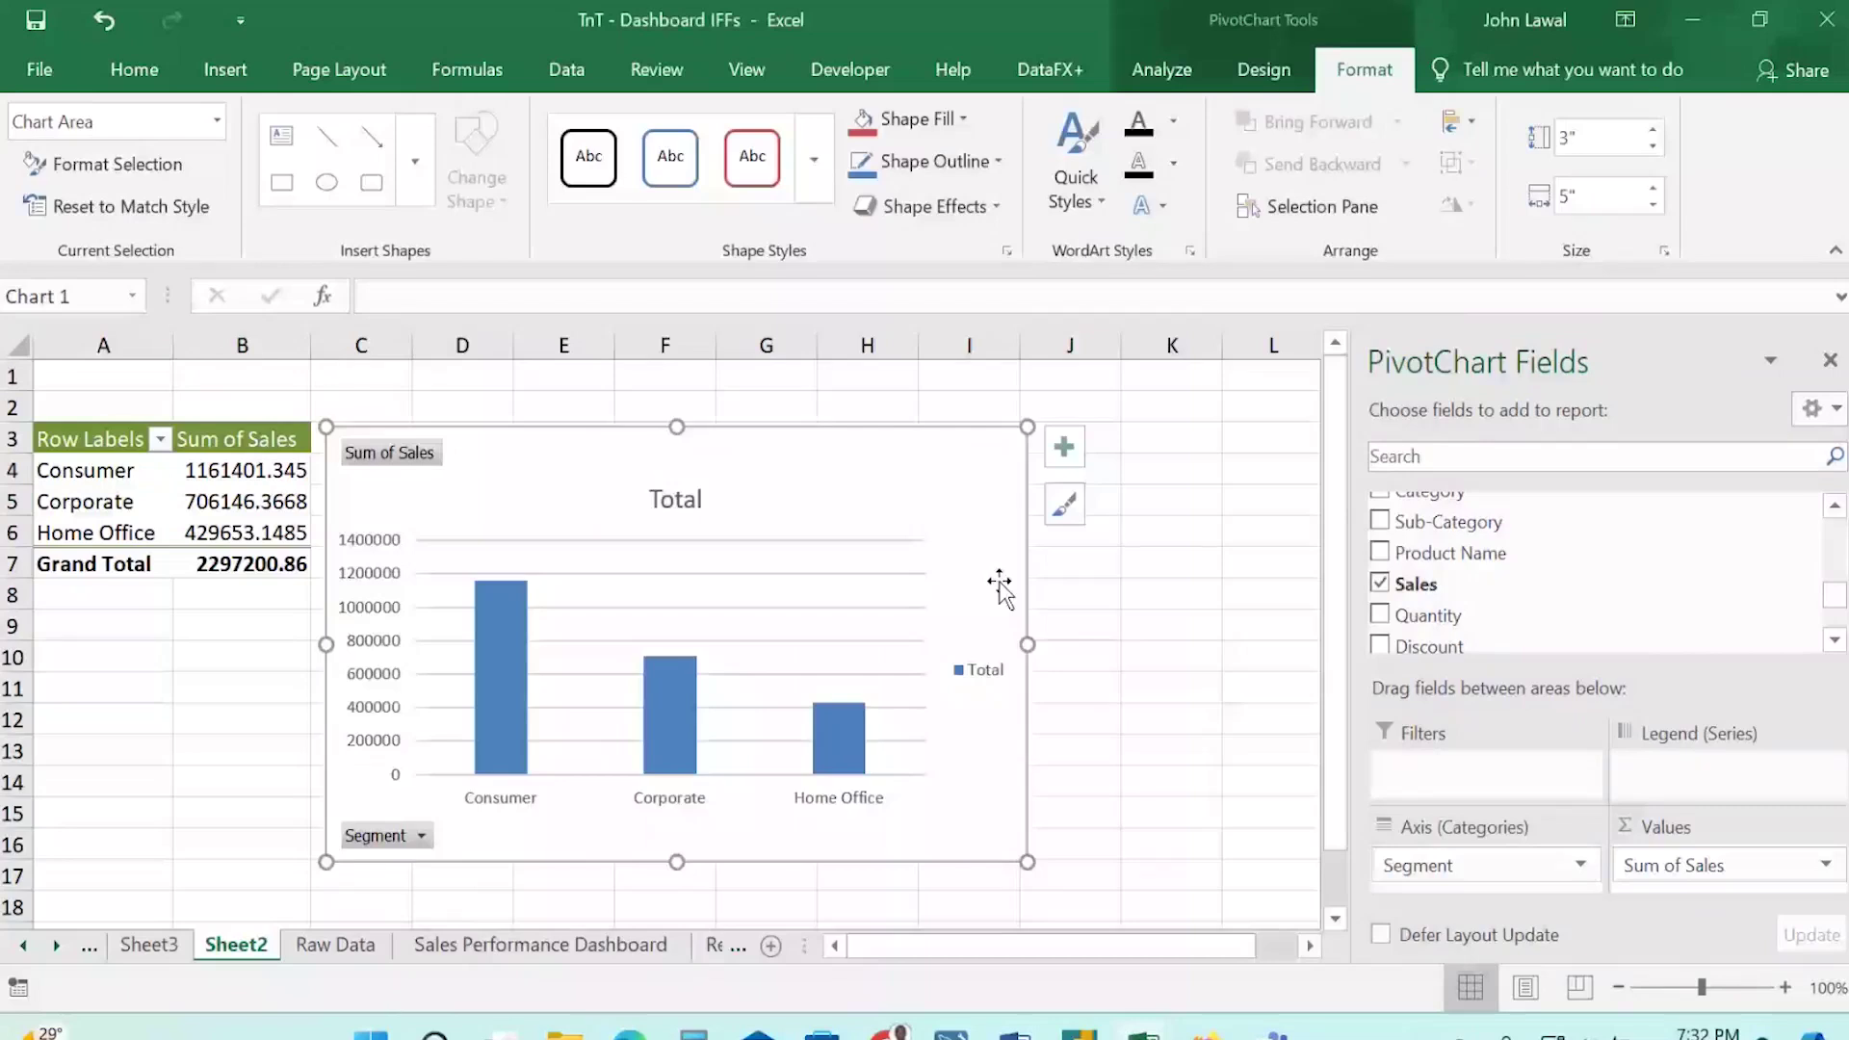
Move the Segment sales chart from Sheet2 to the Sales Performance Dashboard sheet and close the PivotChart field list.
key(ctrl+x)
click(679, 945)
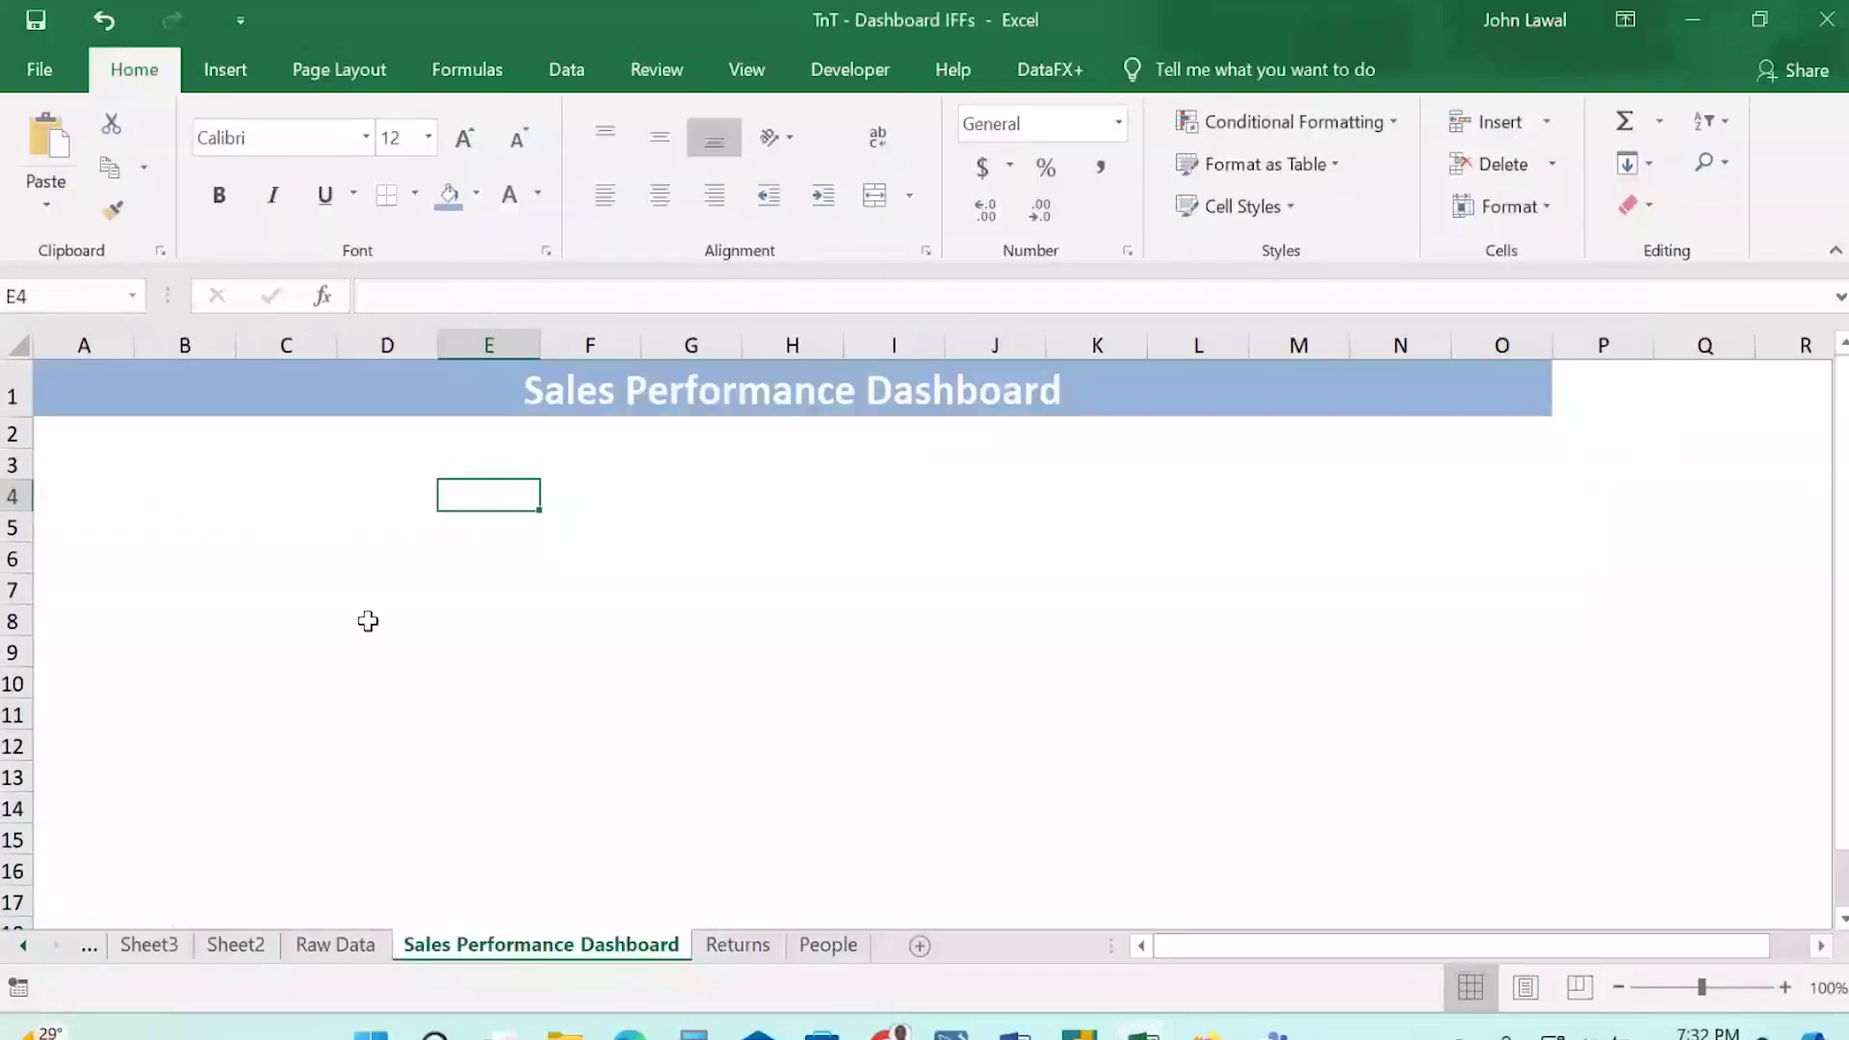
click(275, 551)
key(ctrl+v)
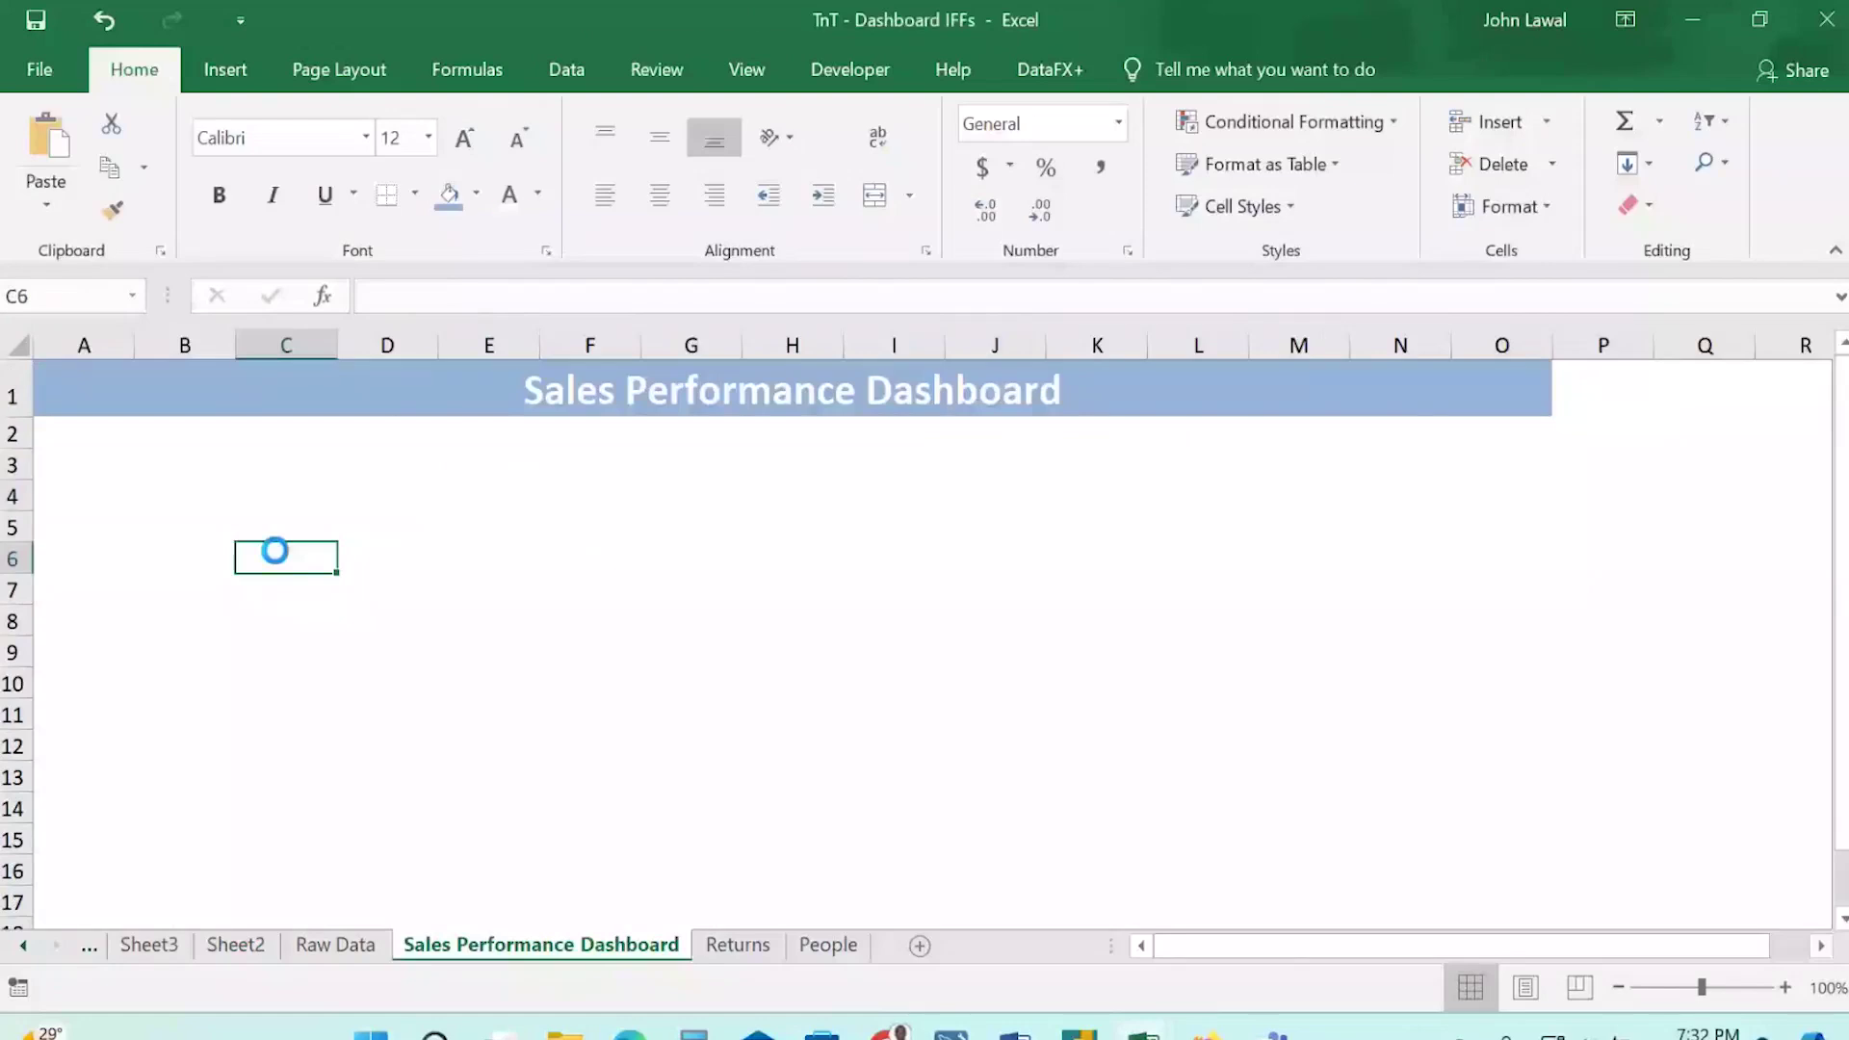
drag(748, 859, 625, 769)
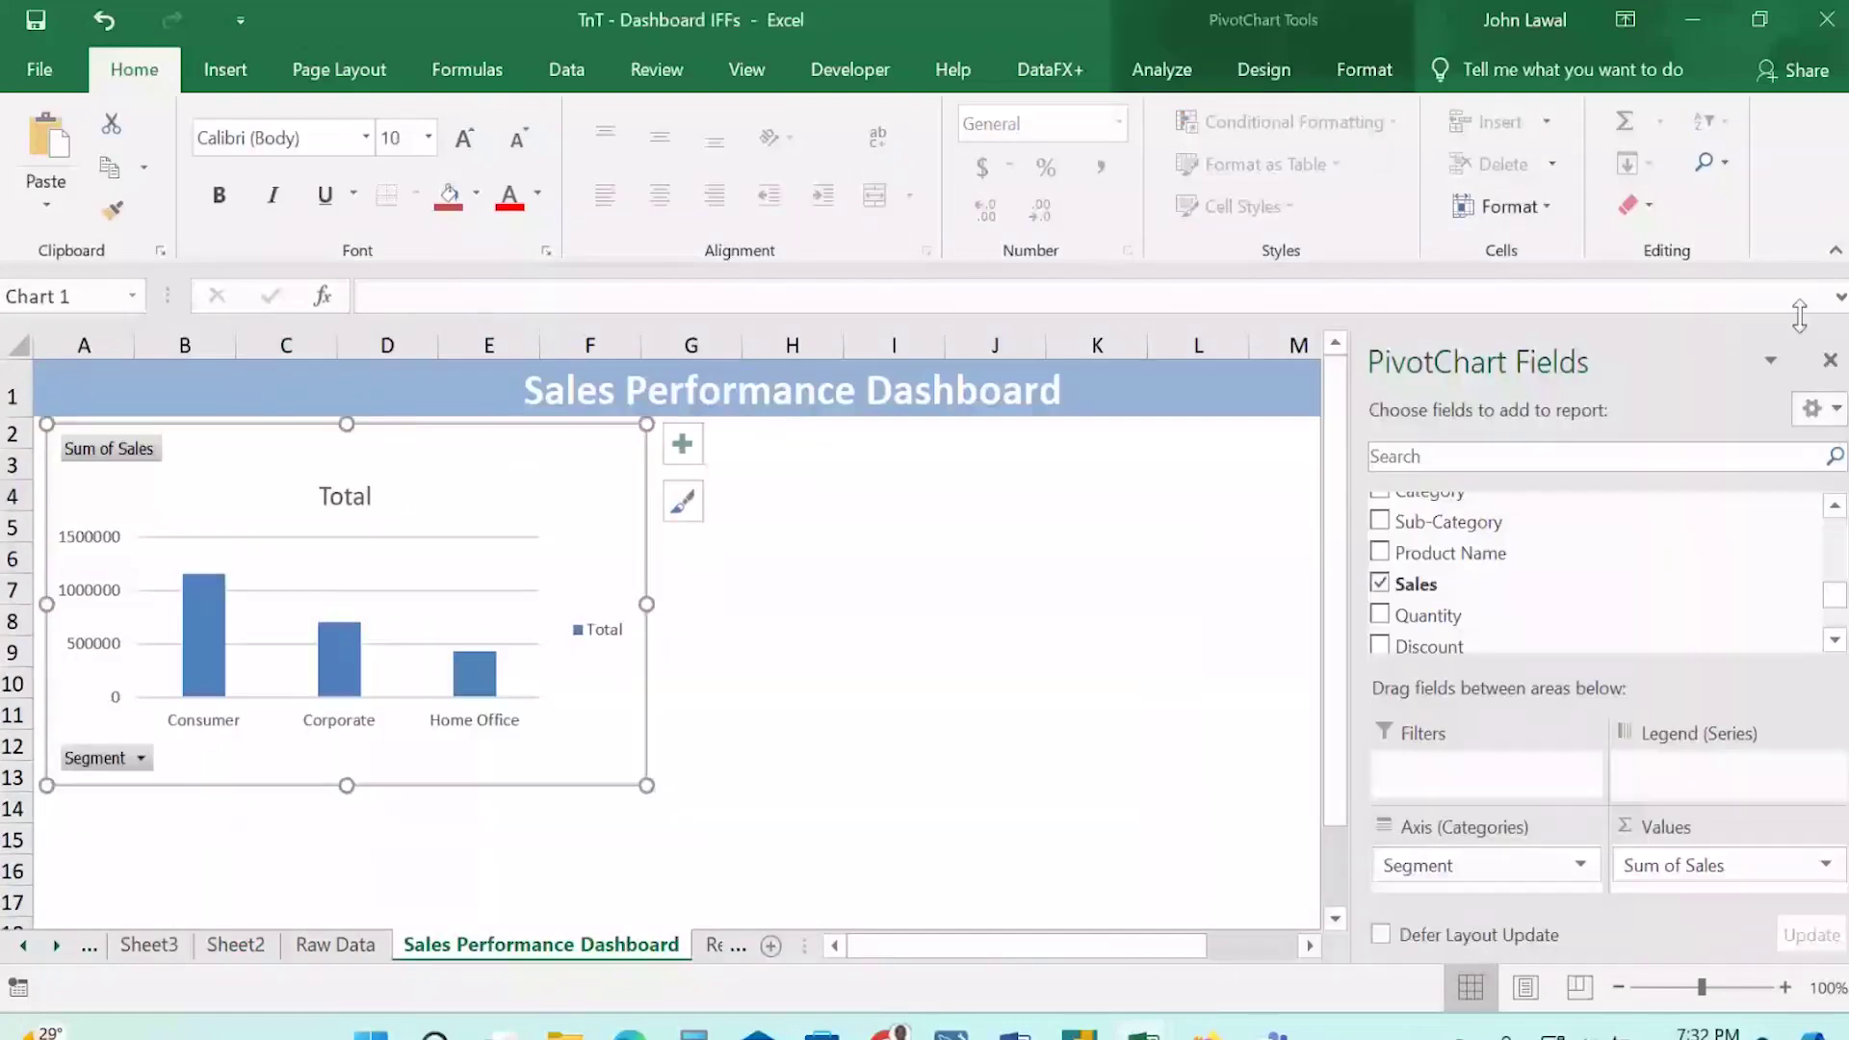
click(1829, 363)
Position the chart at the sheet's left edge and stretch it across columns A to O, rows 4 to 20, below the dashboard title.
drag(510, 708, 613, 833)
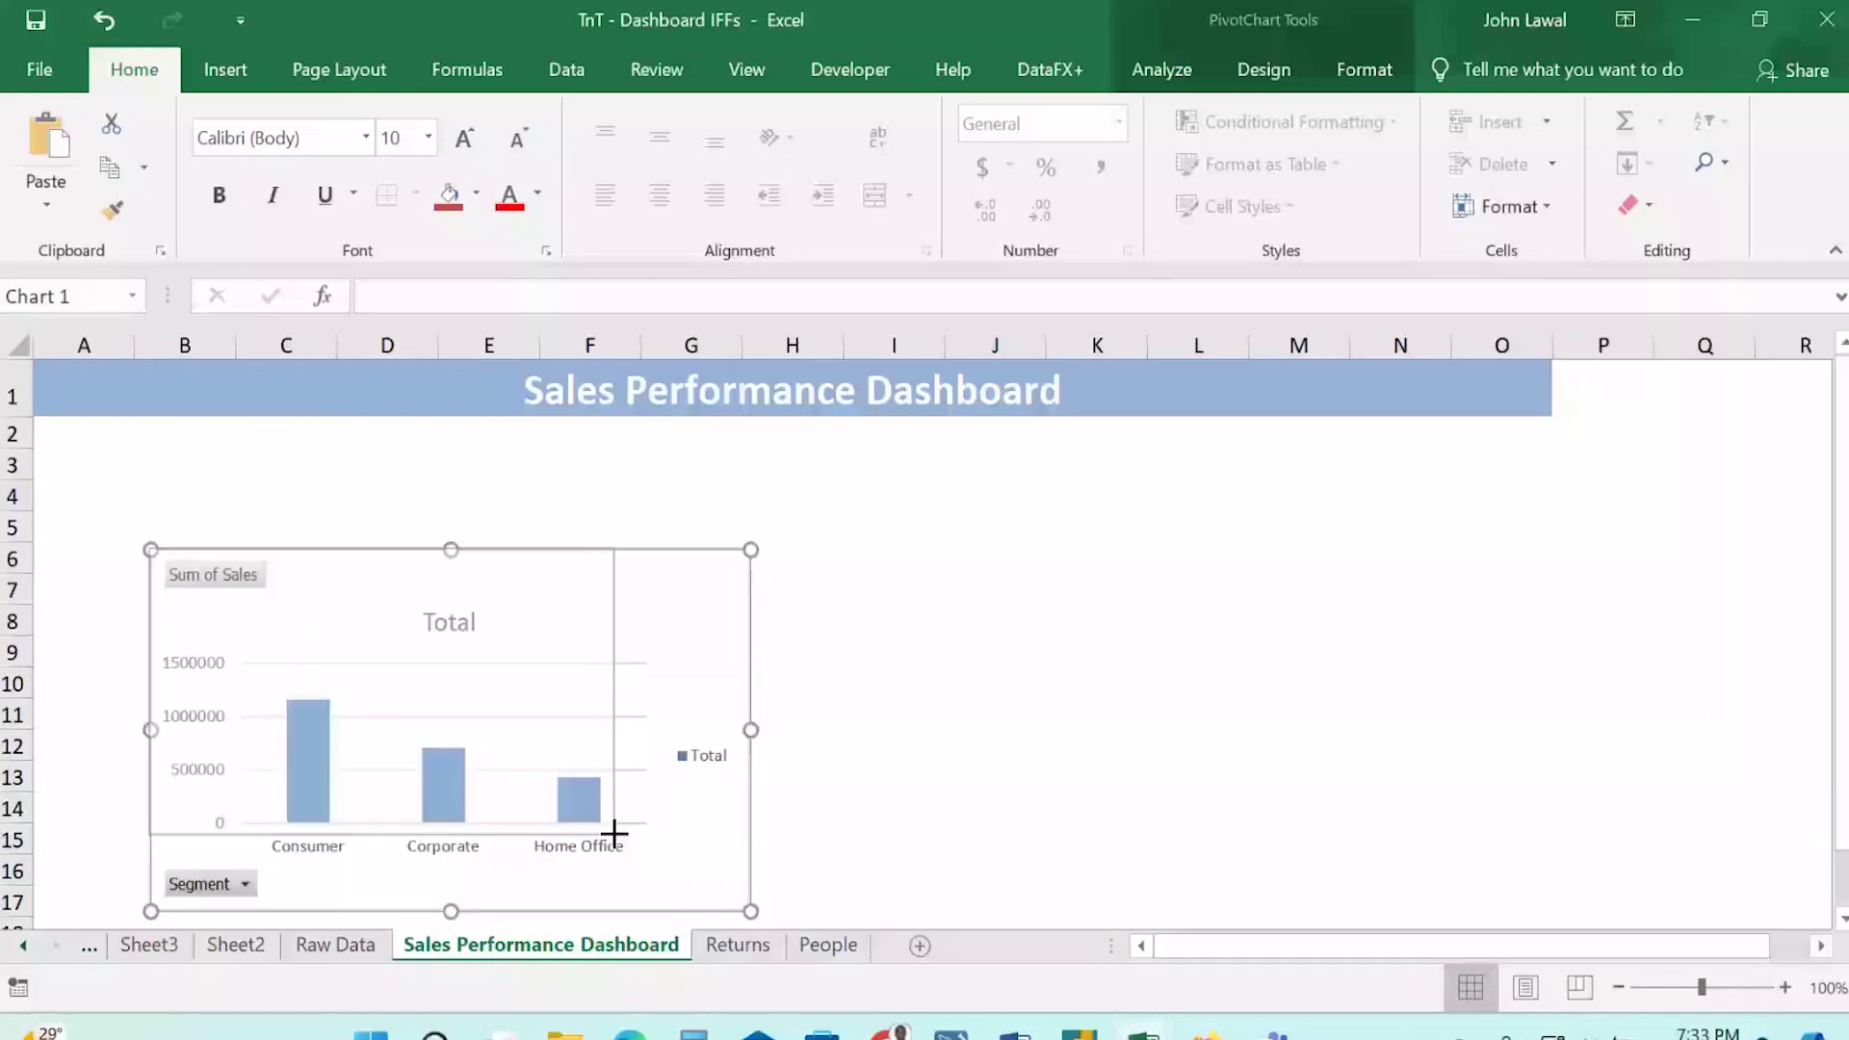
drag(614, 834, 614, 834)
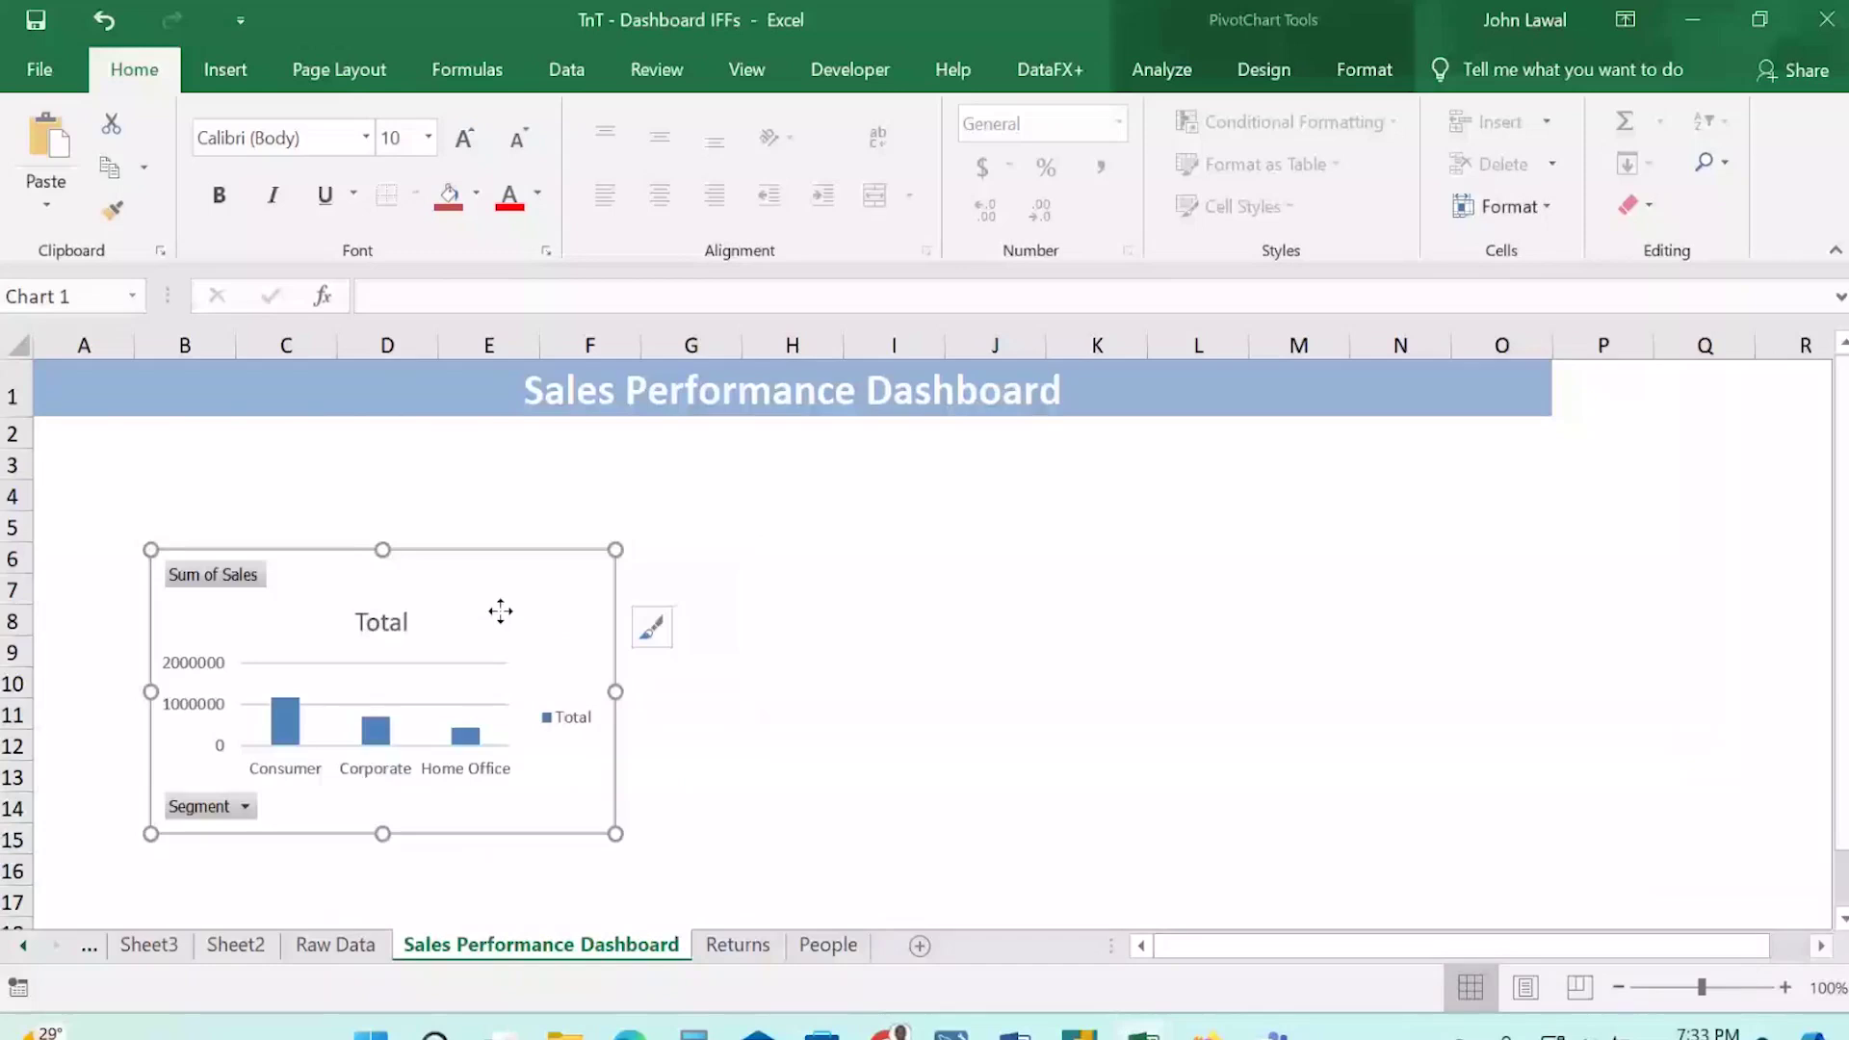
drag(501, 611, 467, 648)
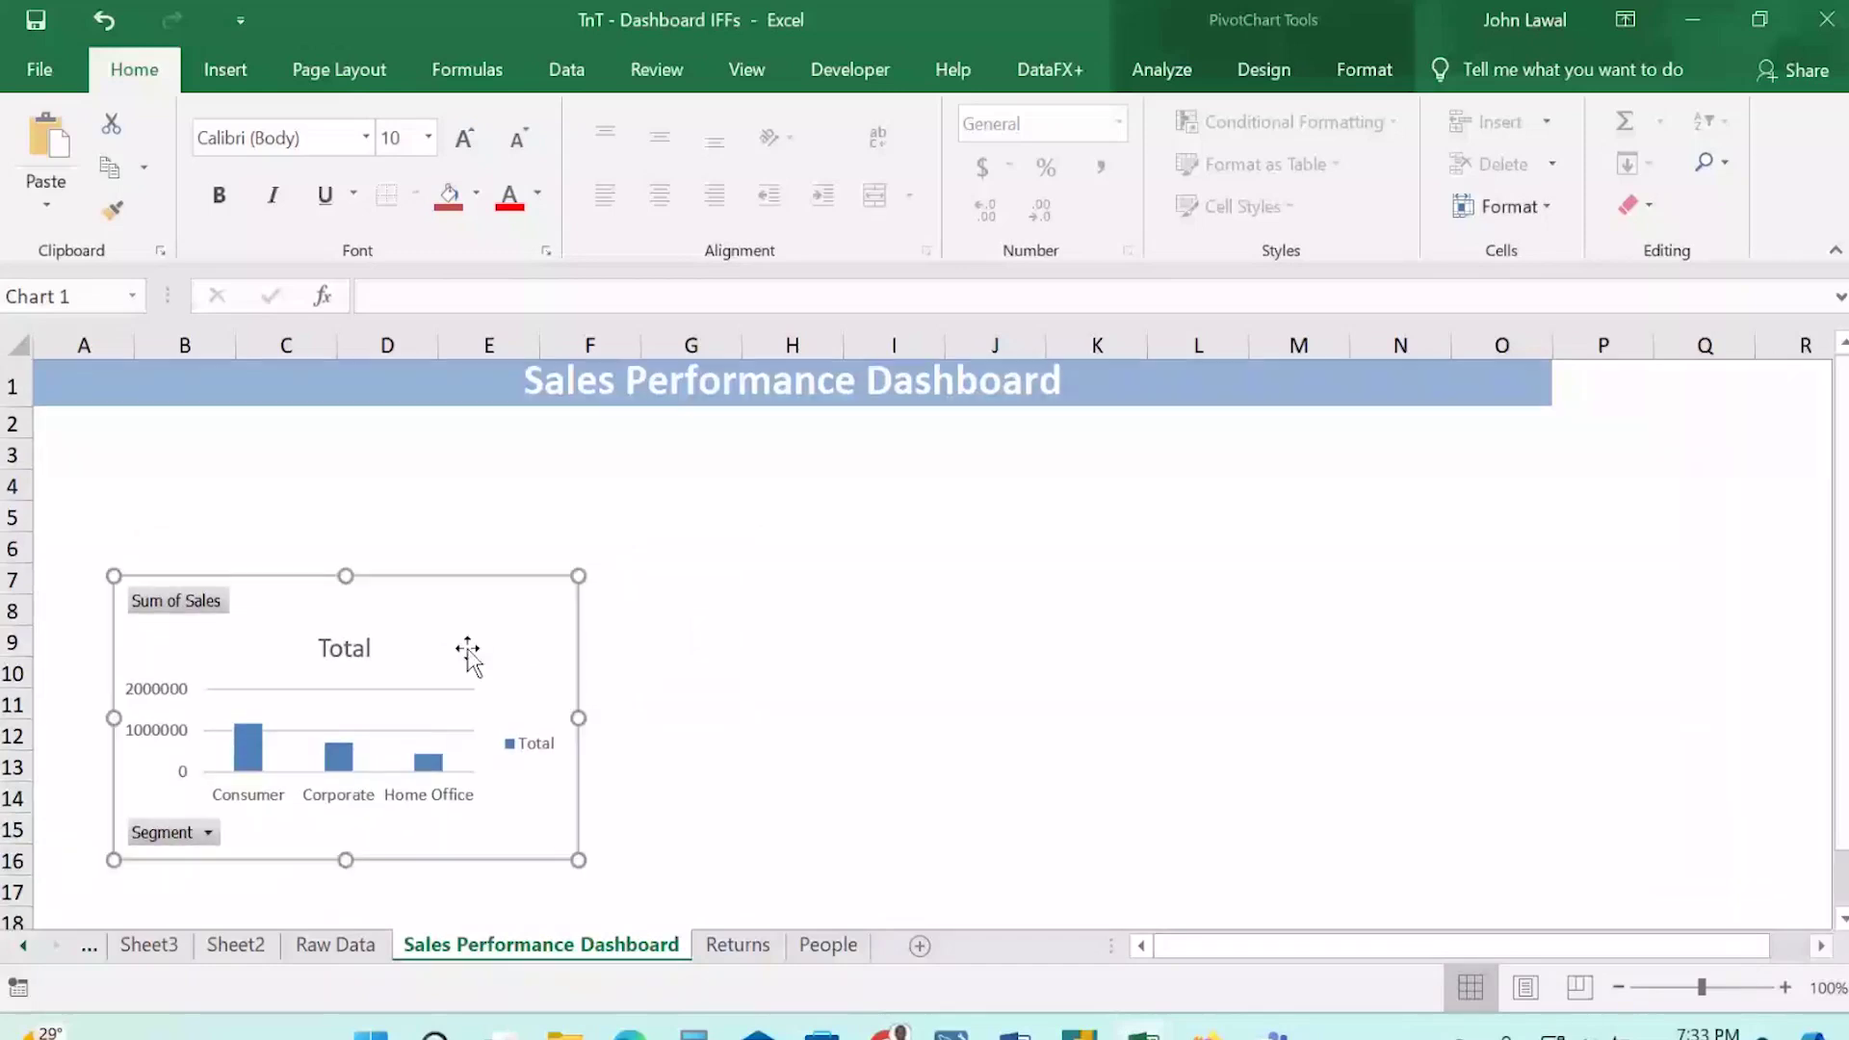
scroll(468, 657, down, 1)
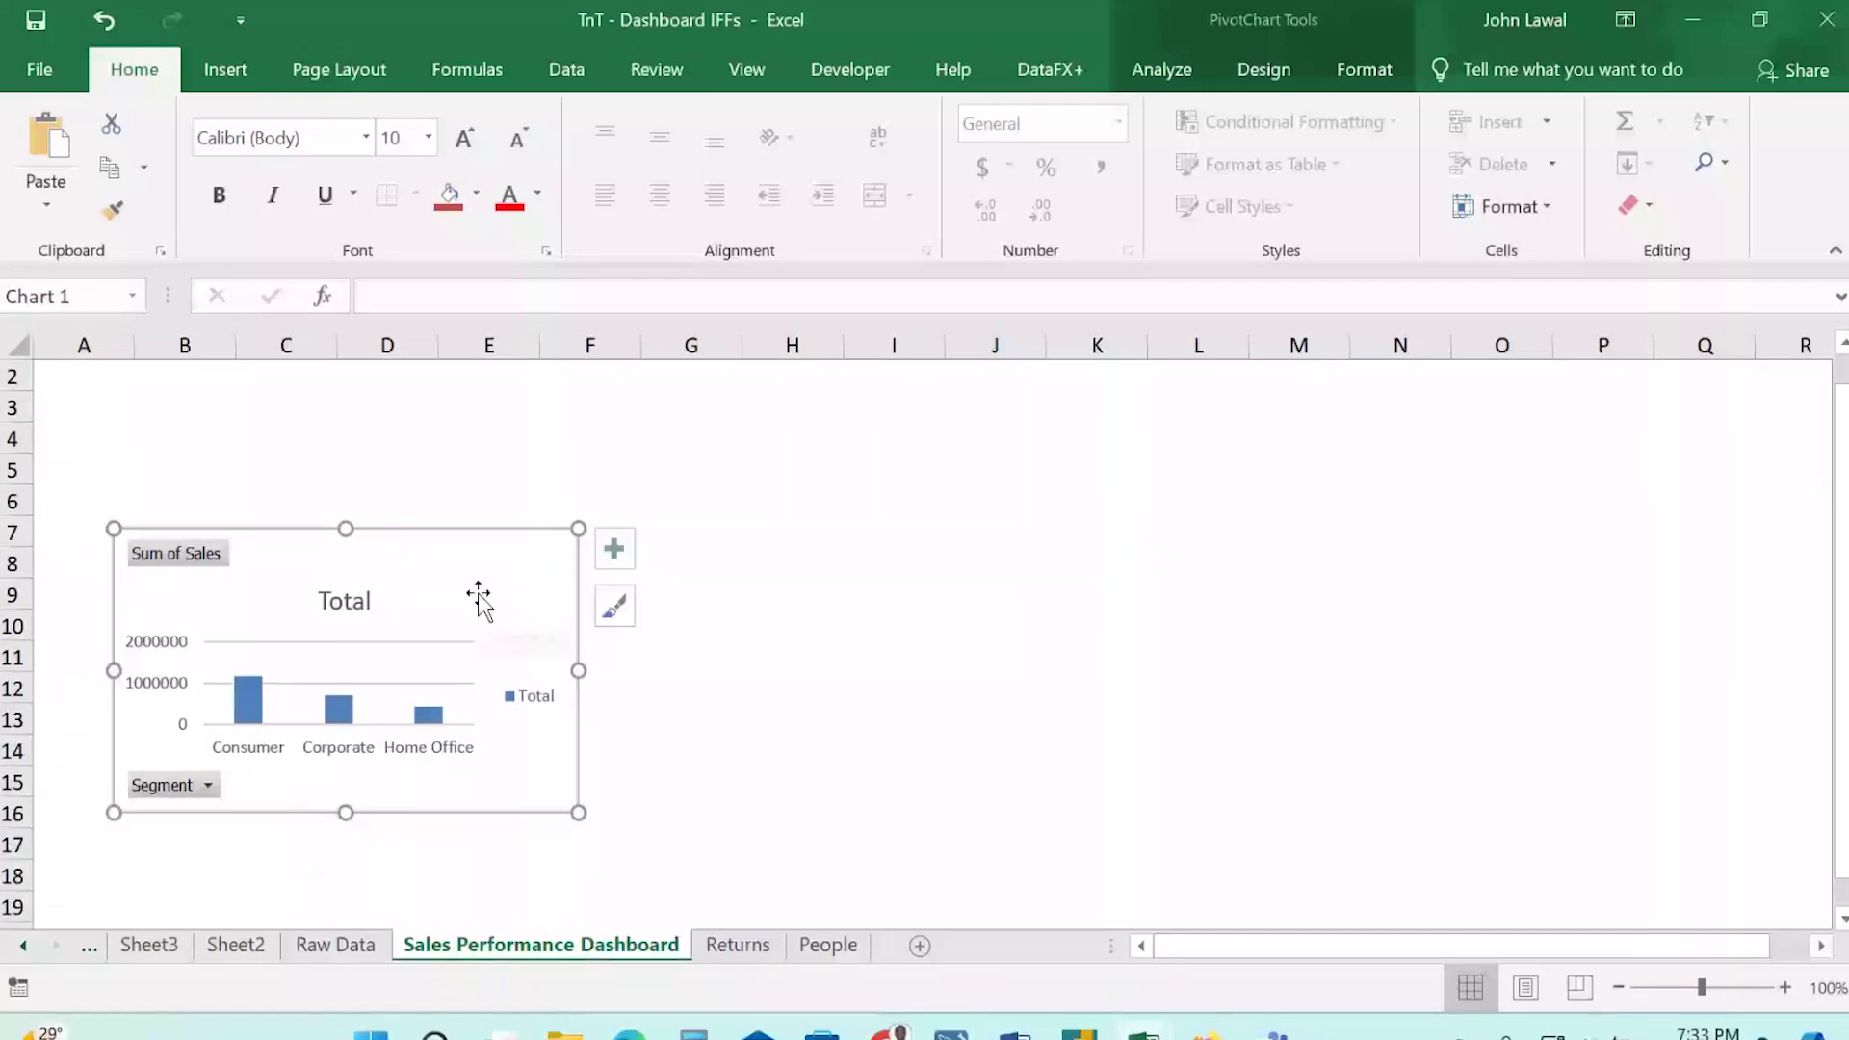
drag(479, 597, 457, 637)
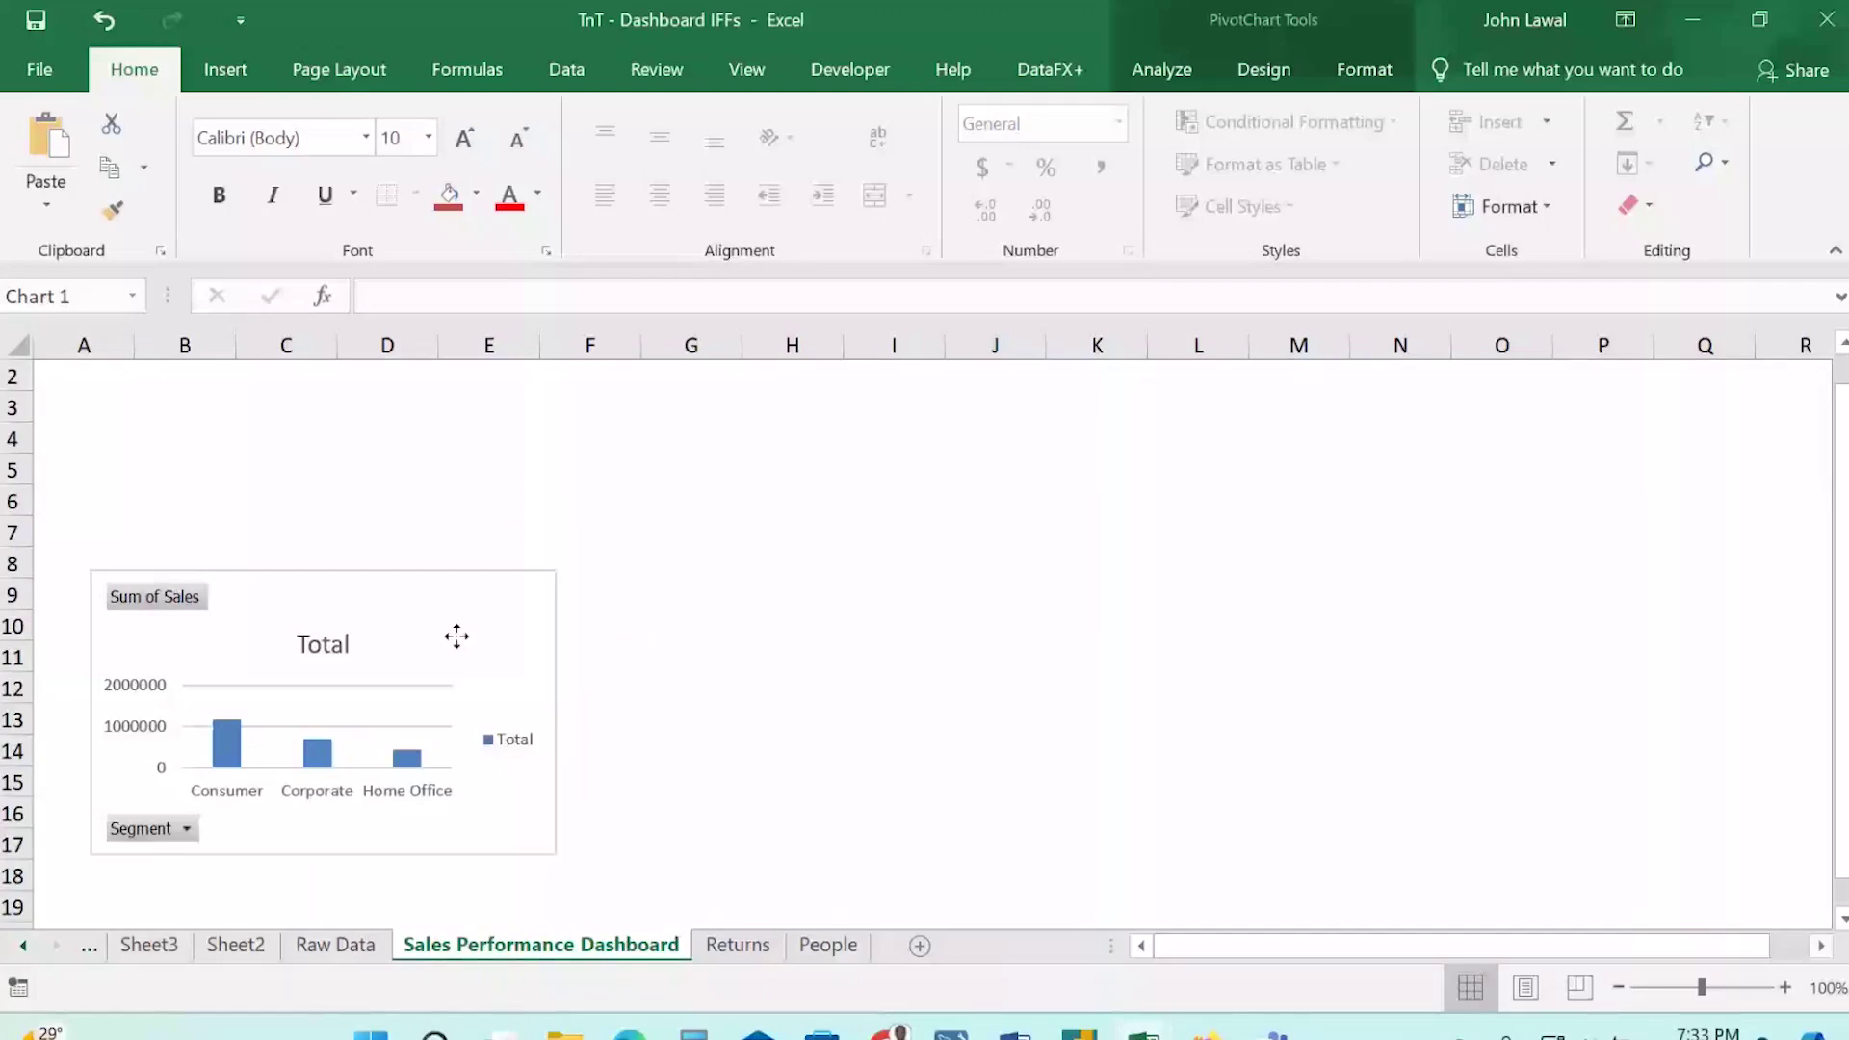
drag(456, 636, 457, 637)
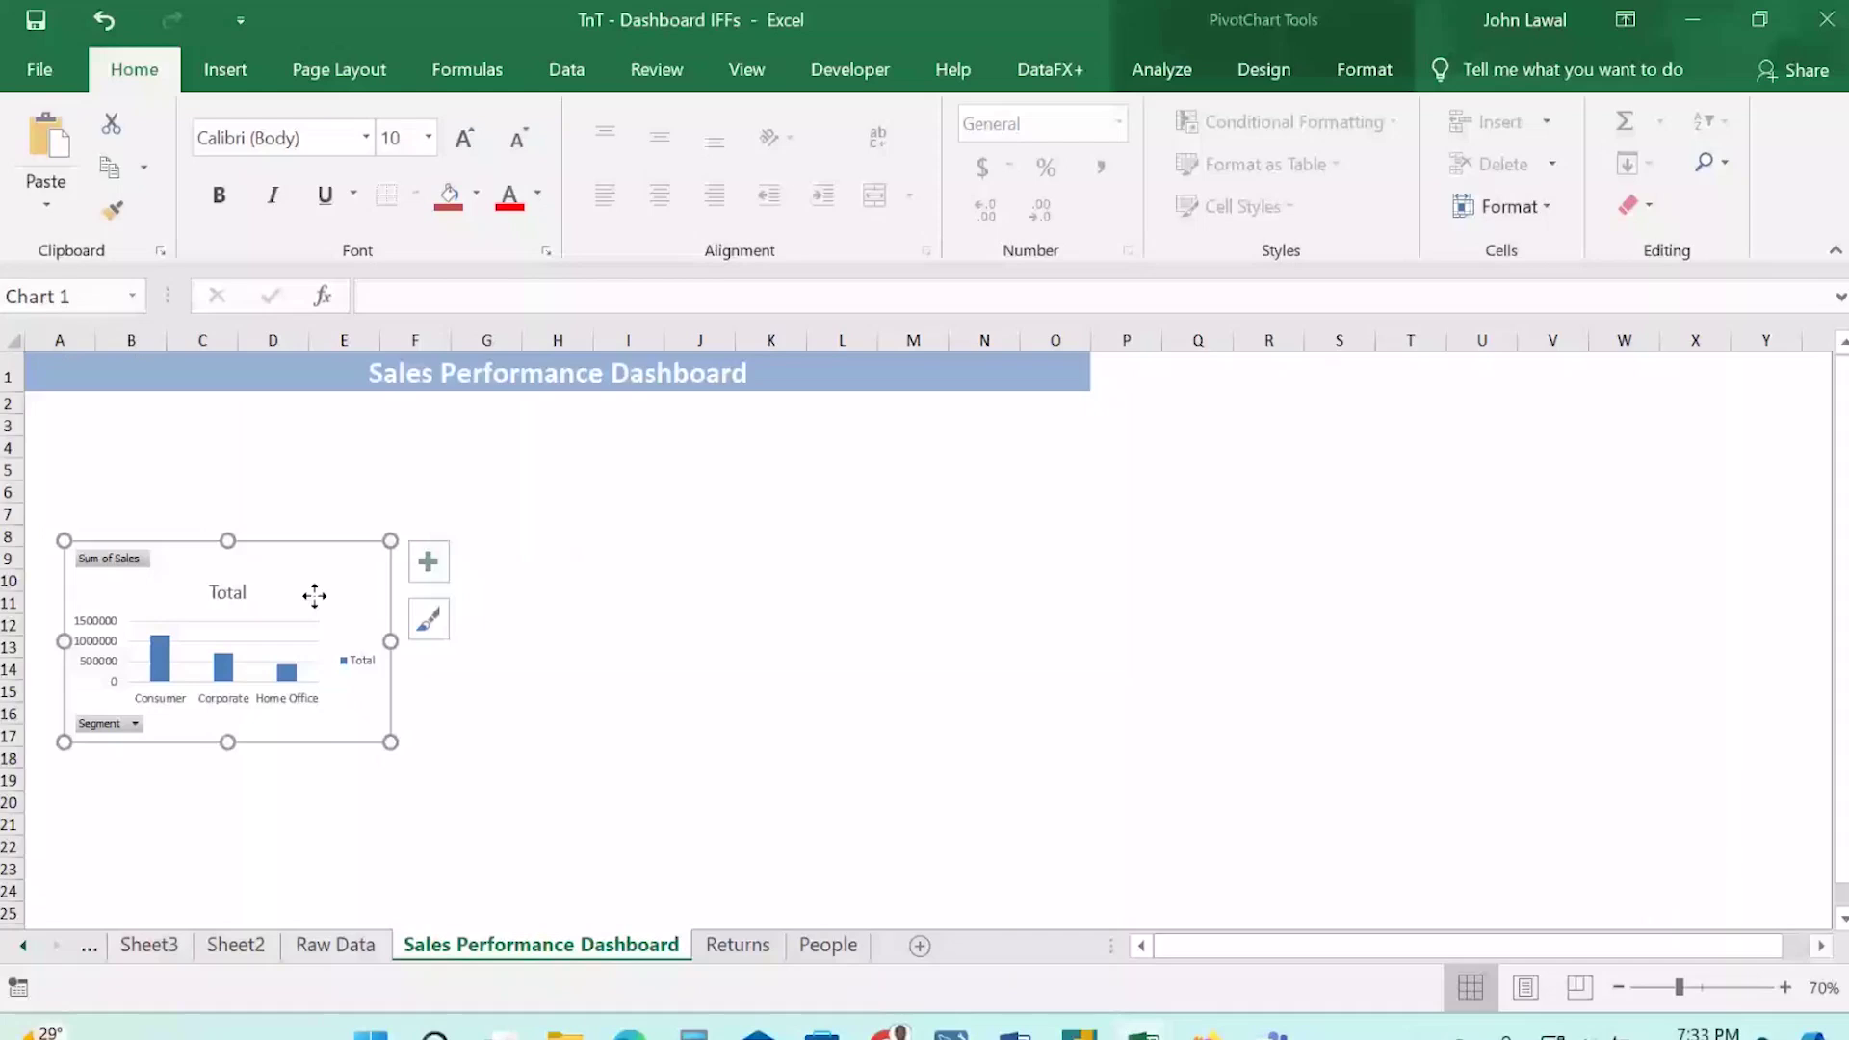
drag(314, 595, 273, 649)
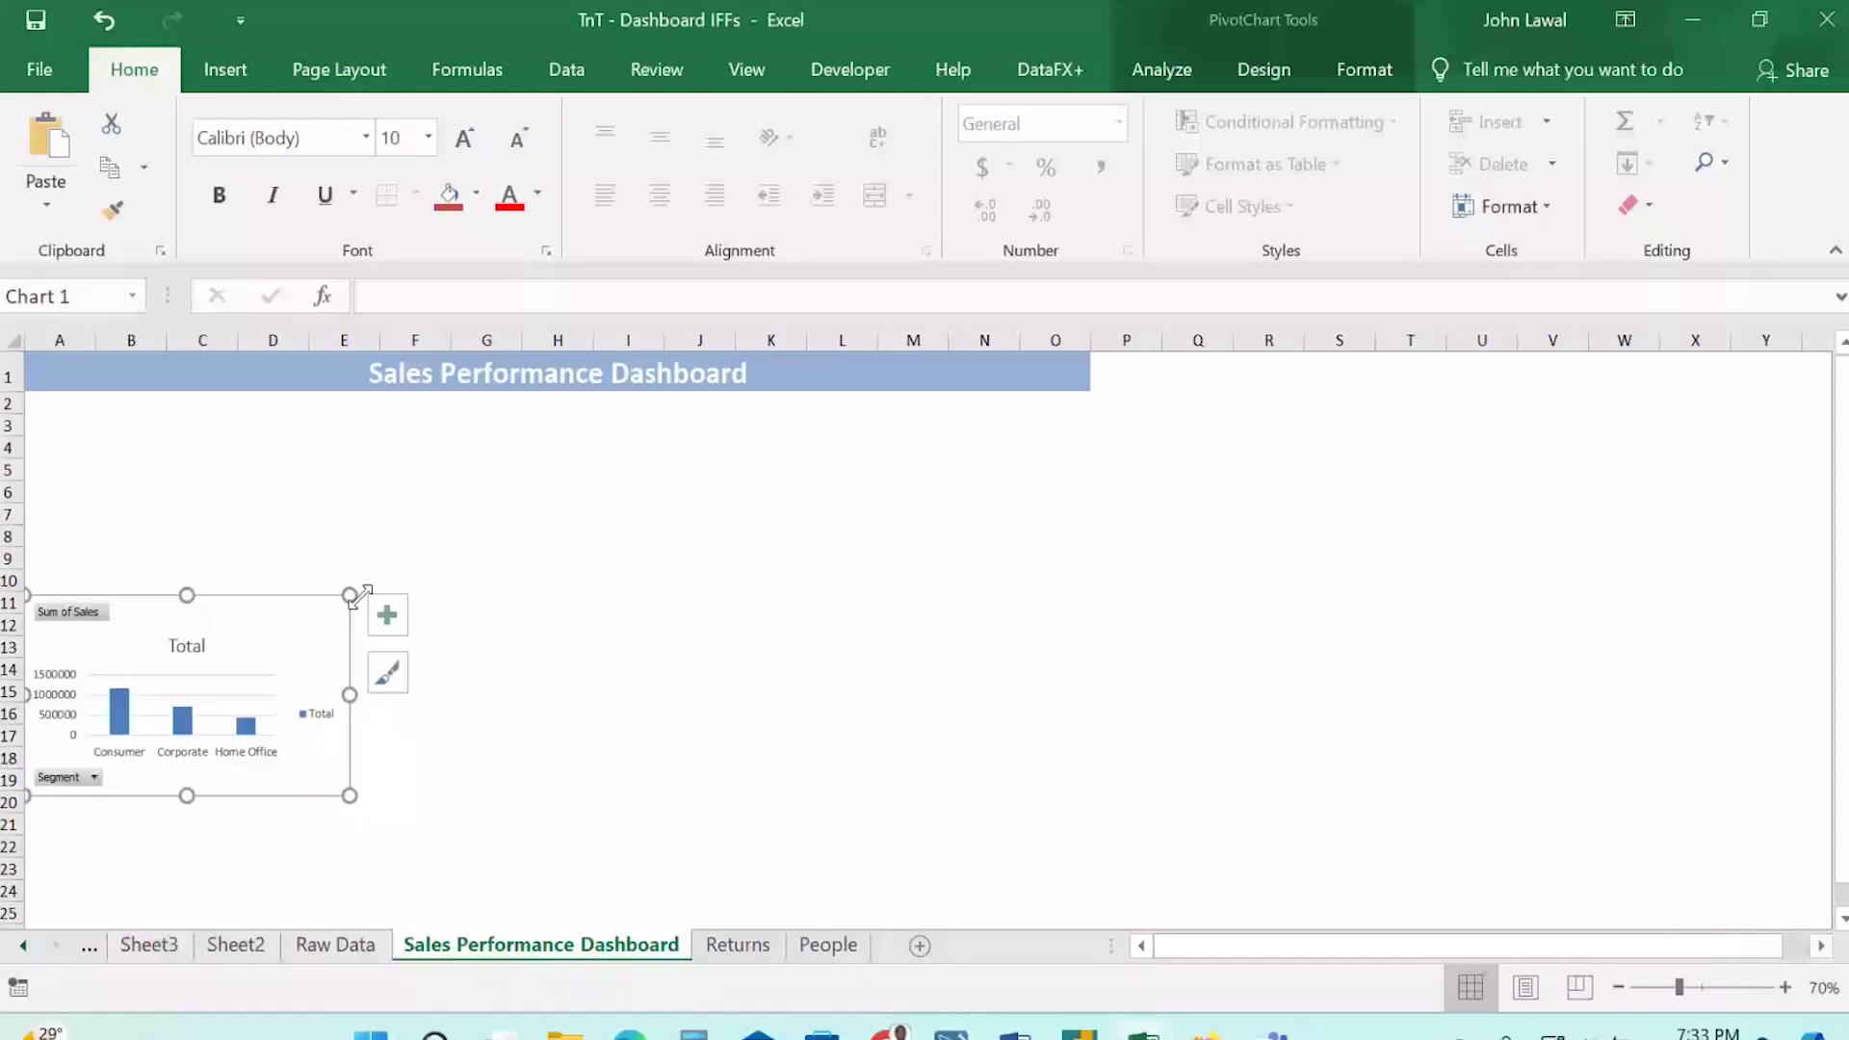
drag(352, 594, 1105, 434)
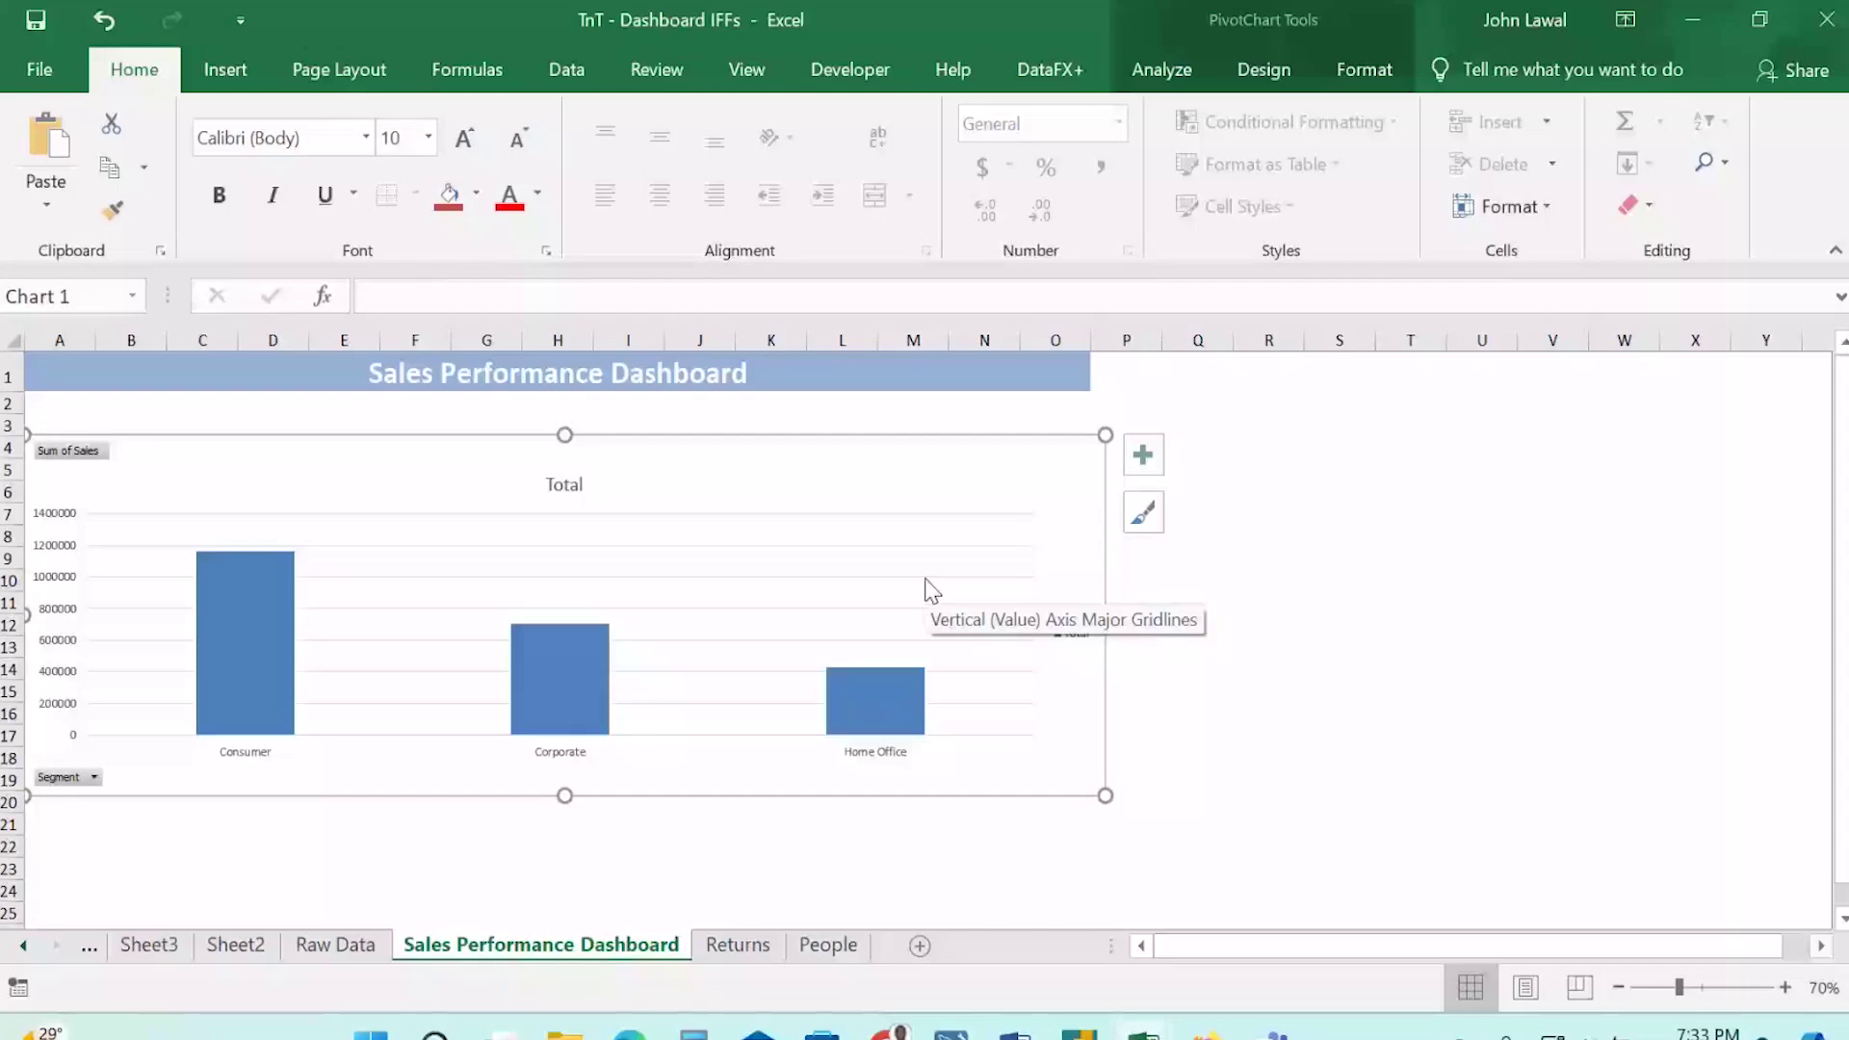
key(Escape)
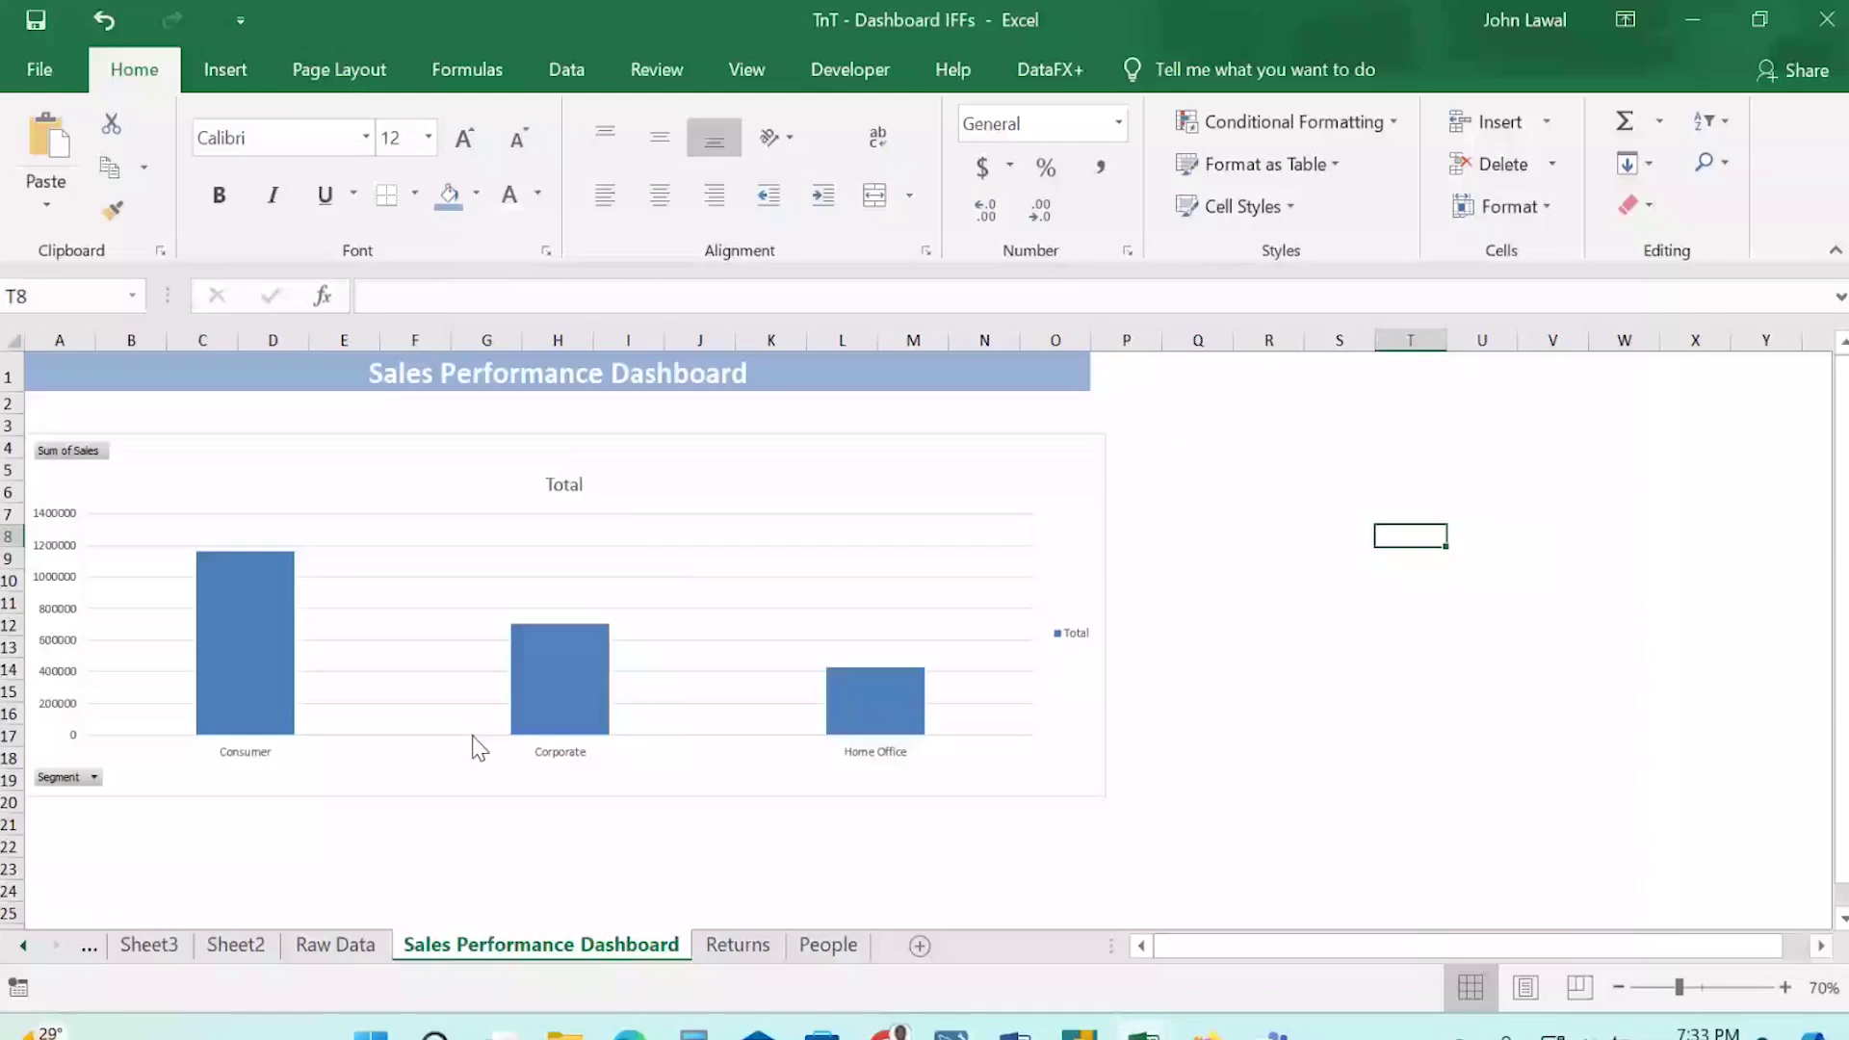
click(601, 547)
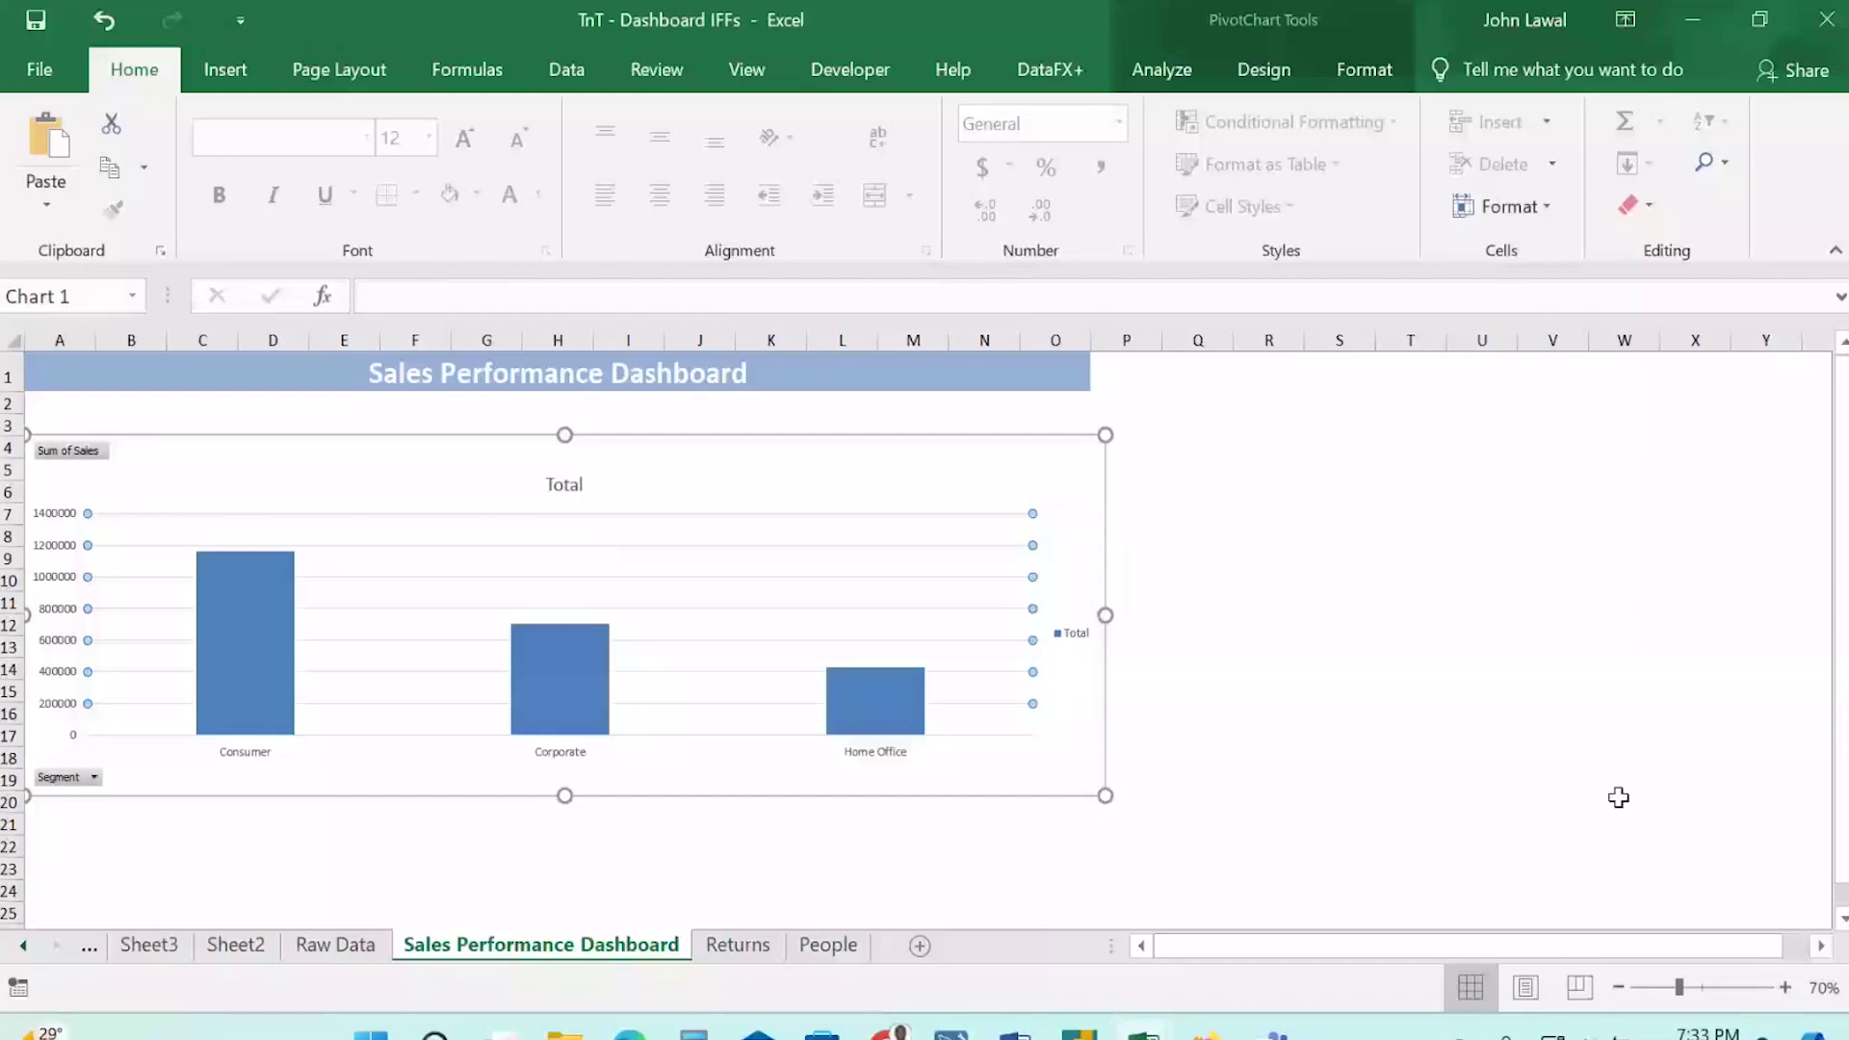
click(1618, 798)
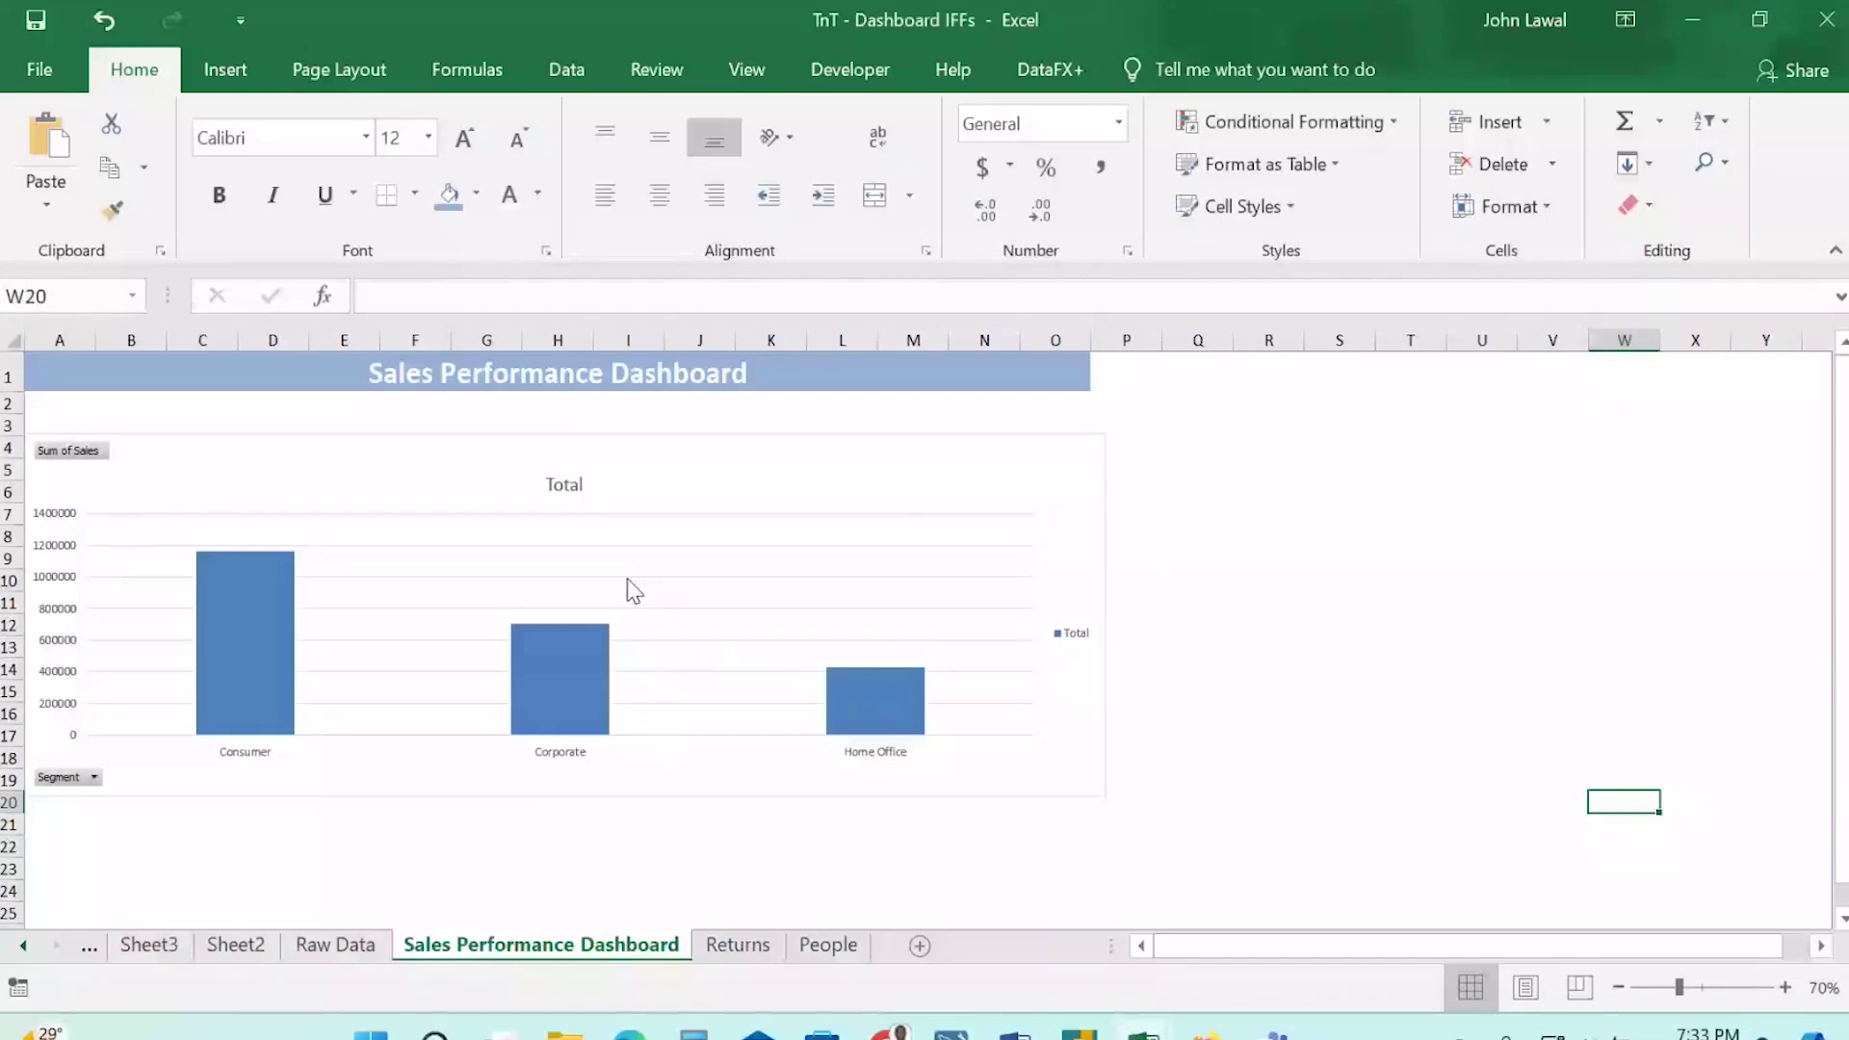
click(870, 576)
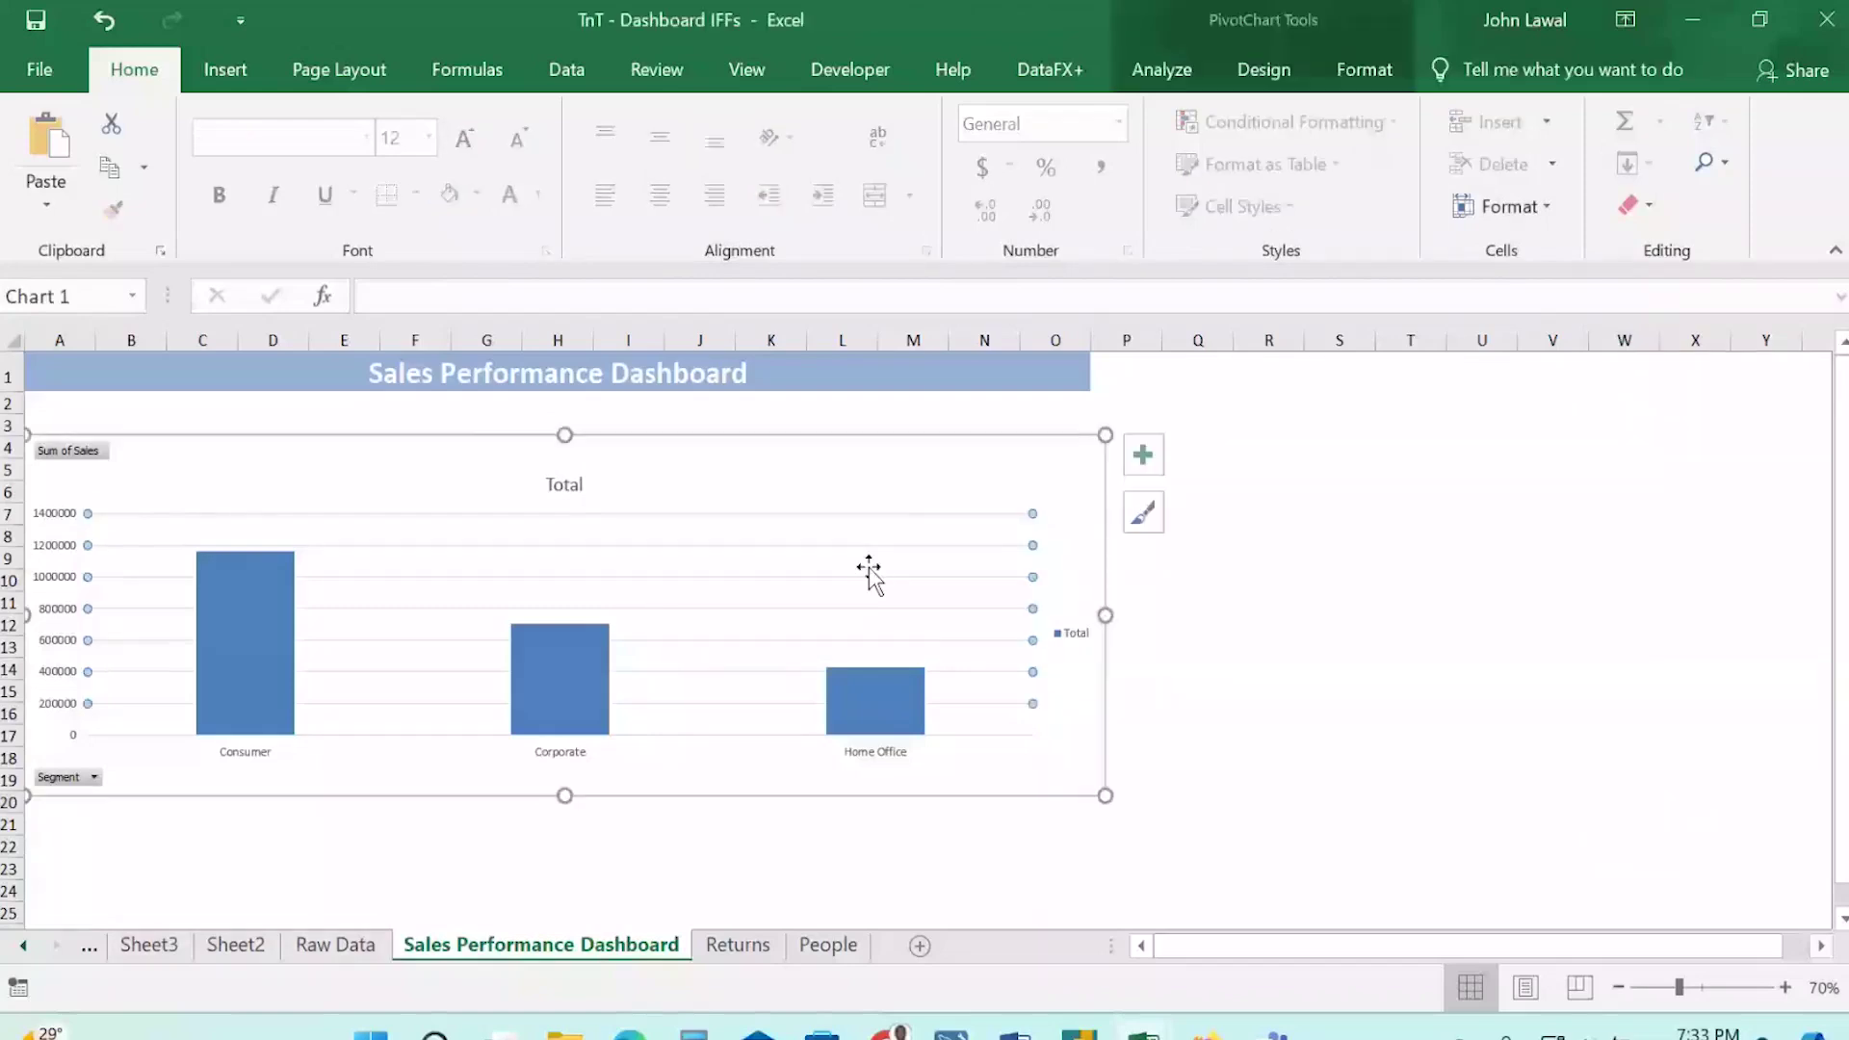
click(1358, 560)
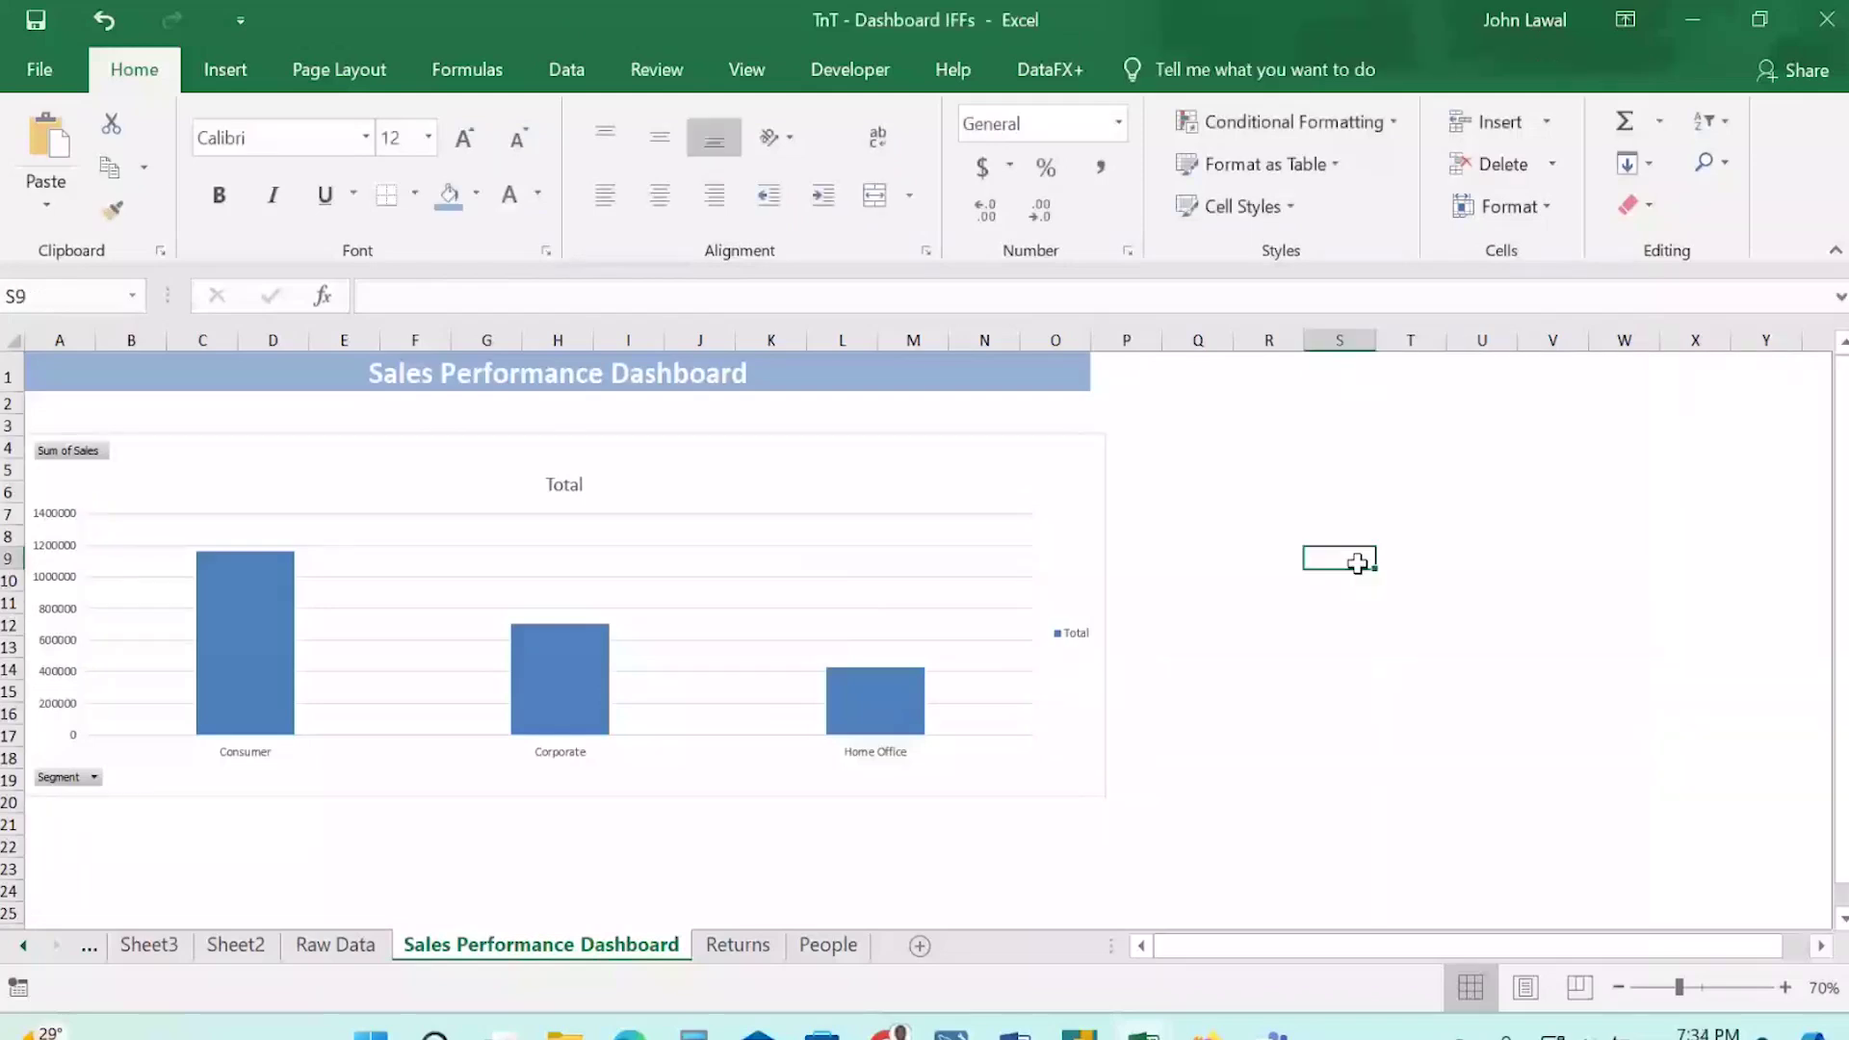
click(674, 626)
click(1575, 602)
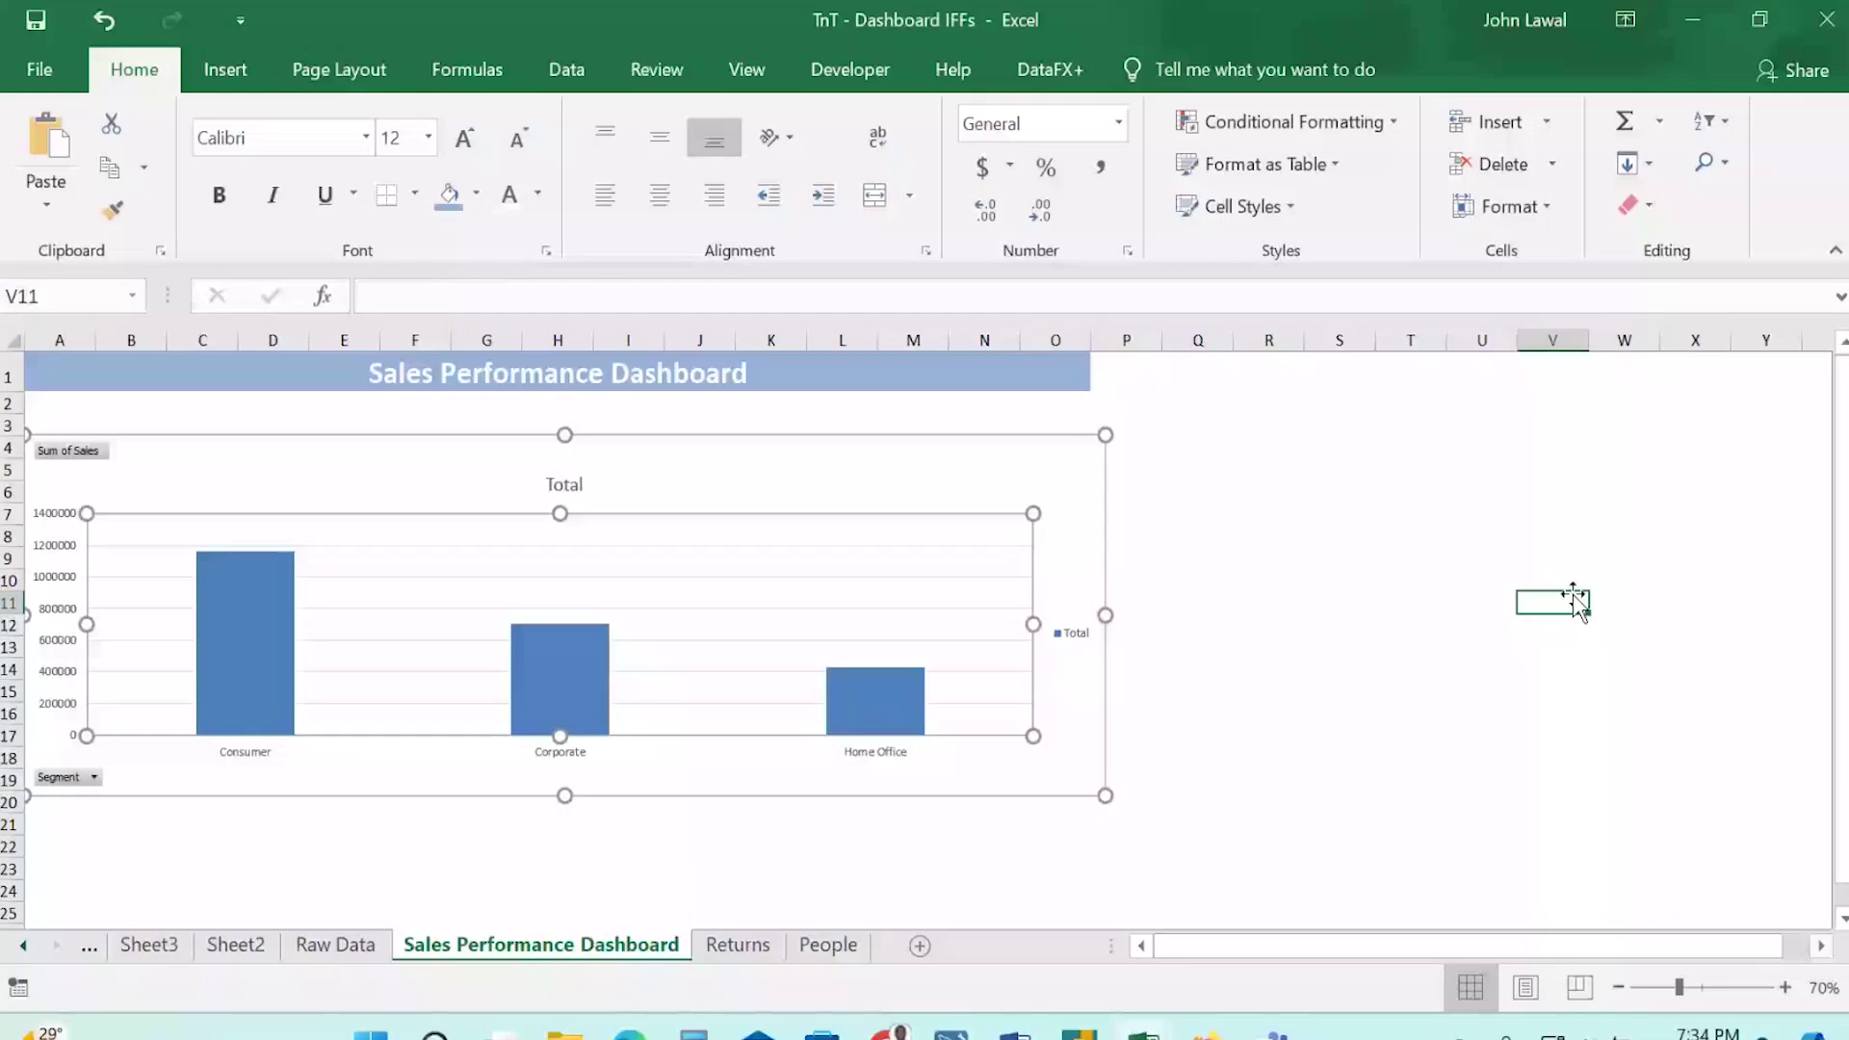
Delete the major gridlines and the vertical value axis from the Segment sales chart.
click(679, 609)
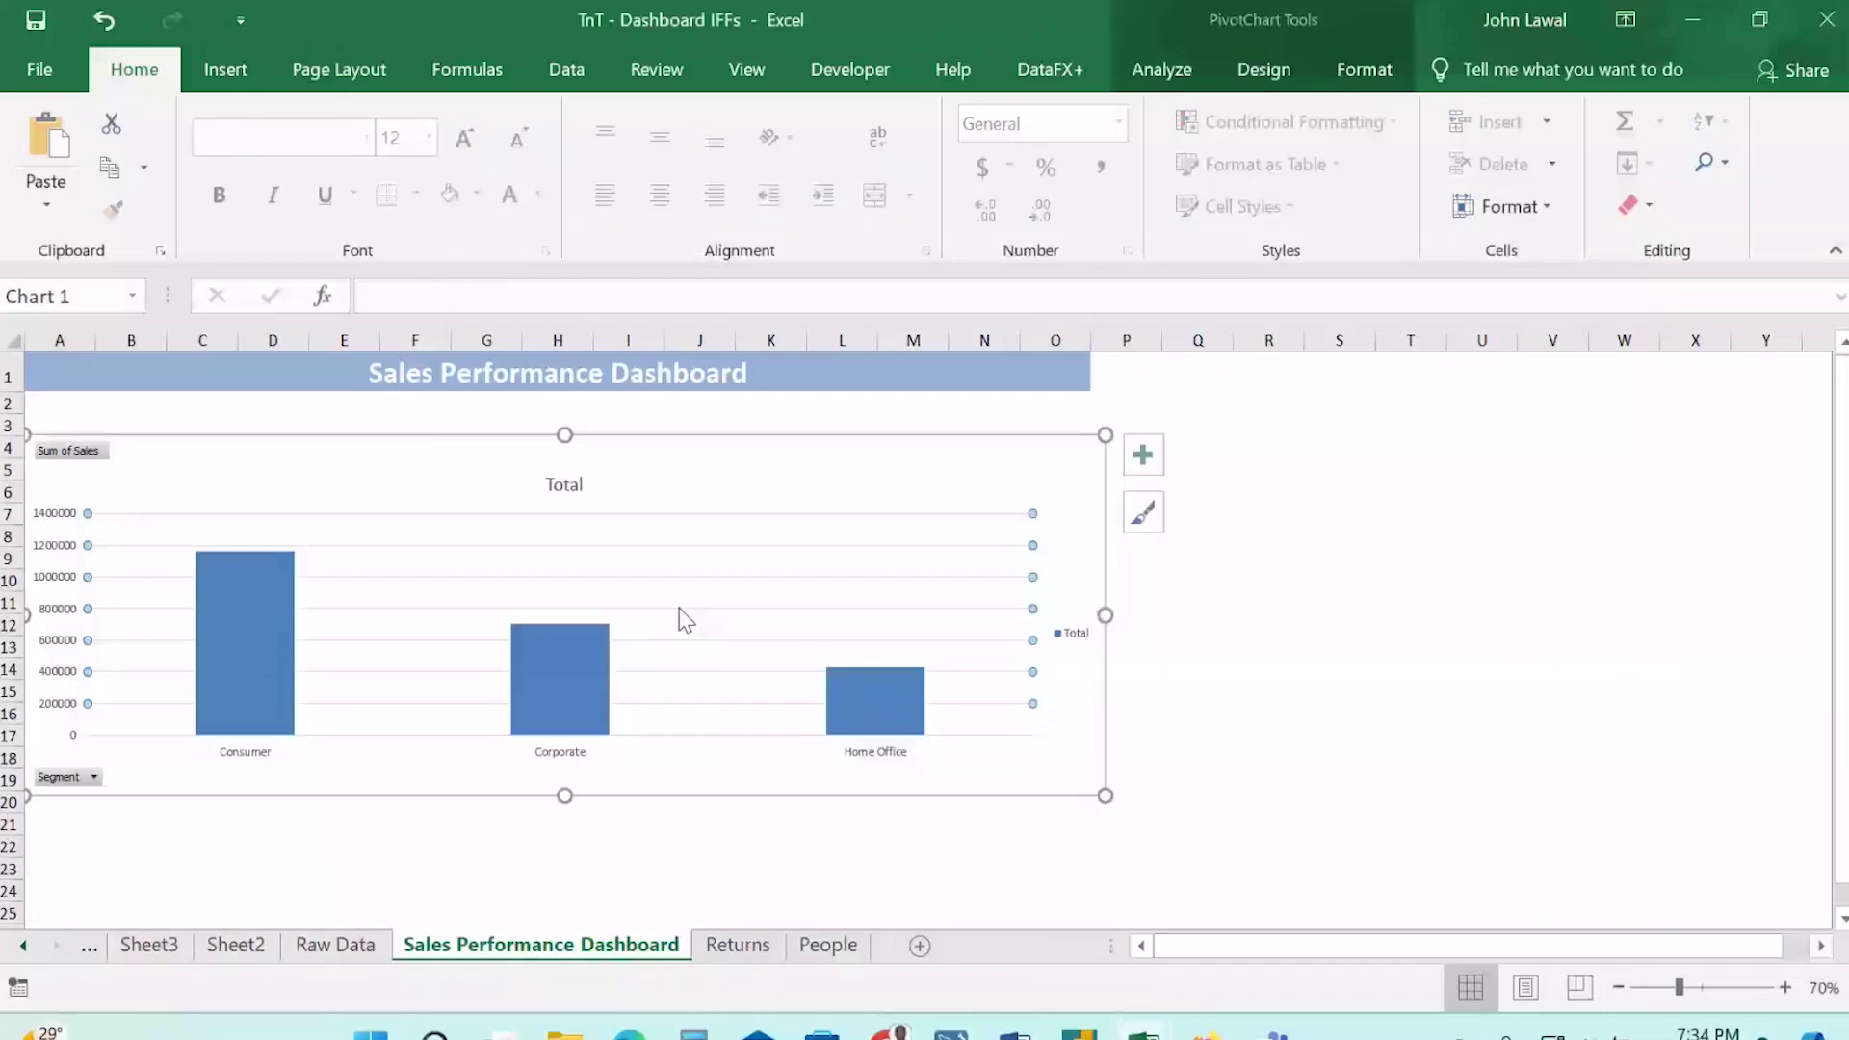
key(Escape)
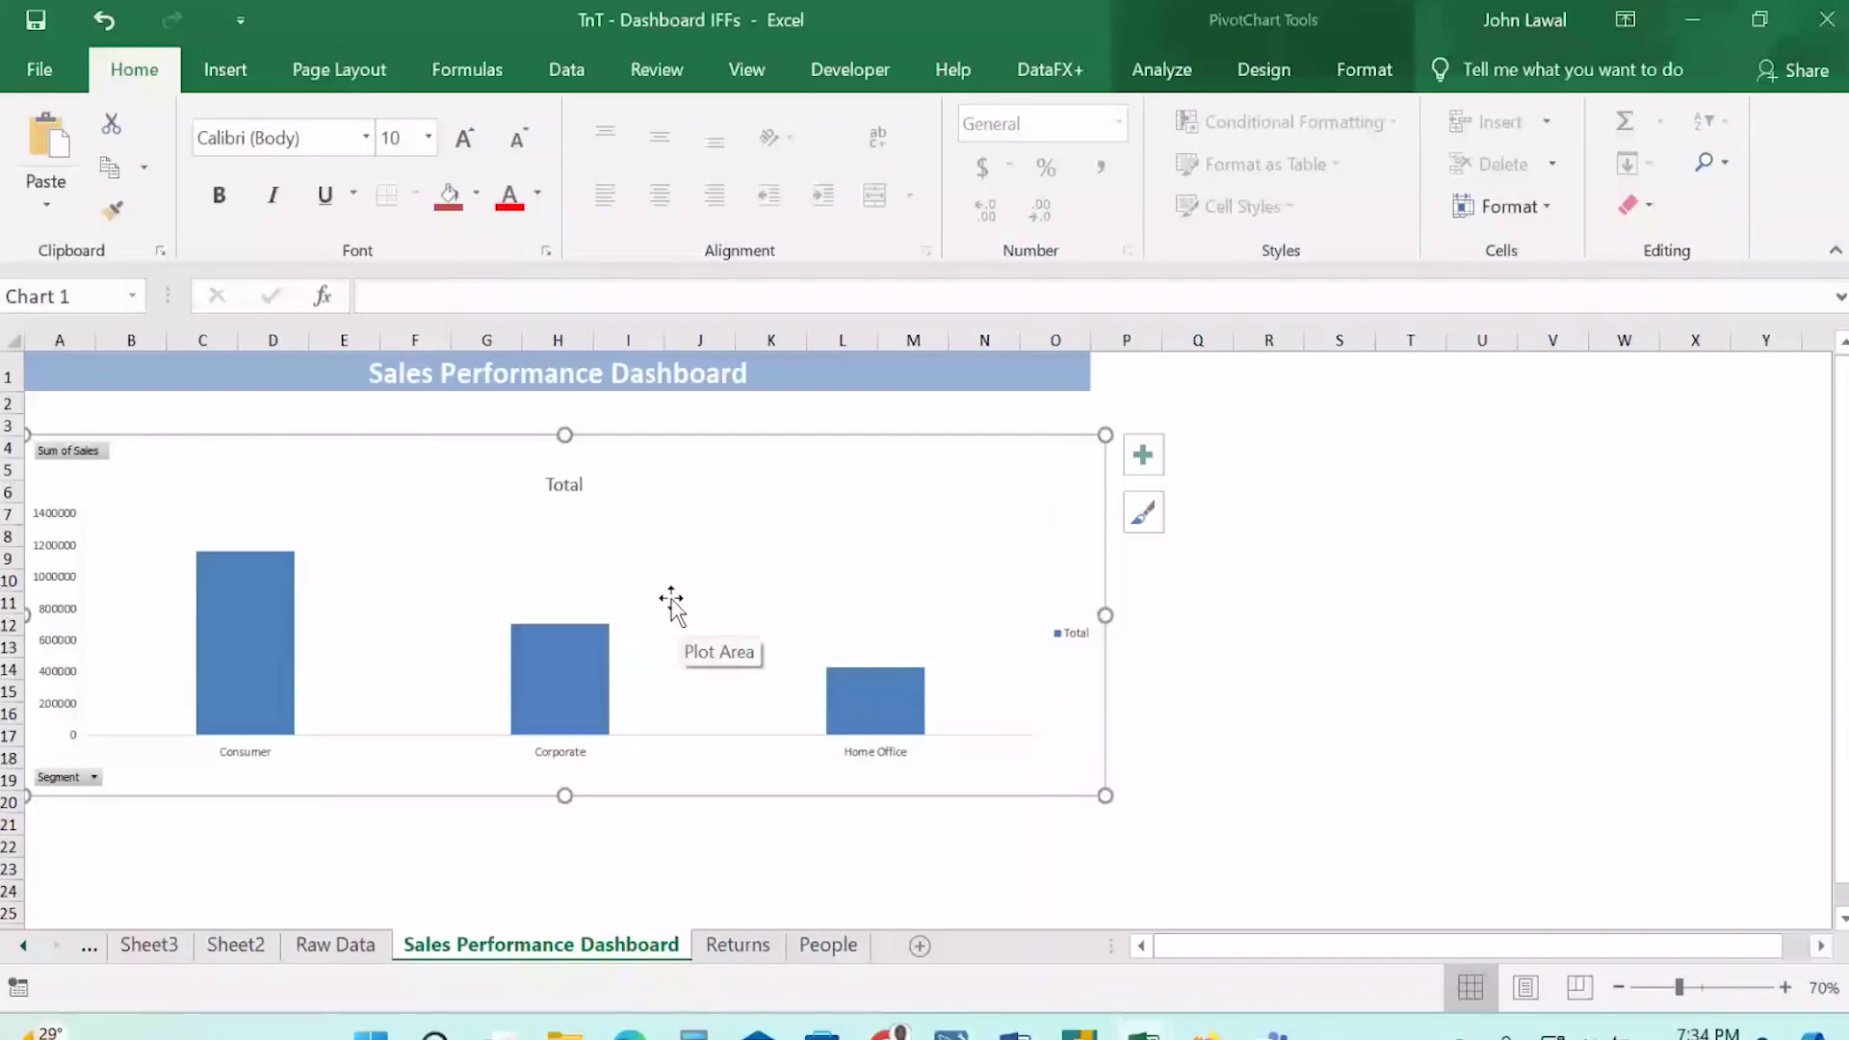
click(81, 556)
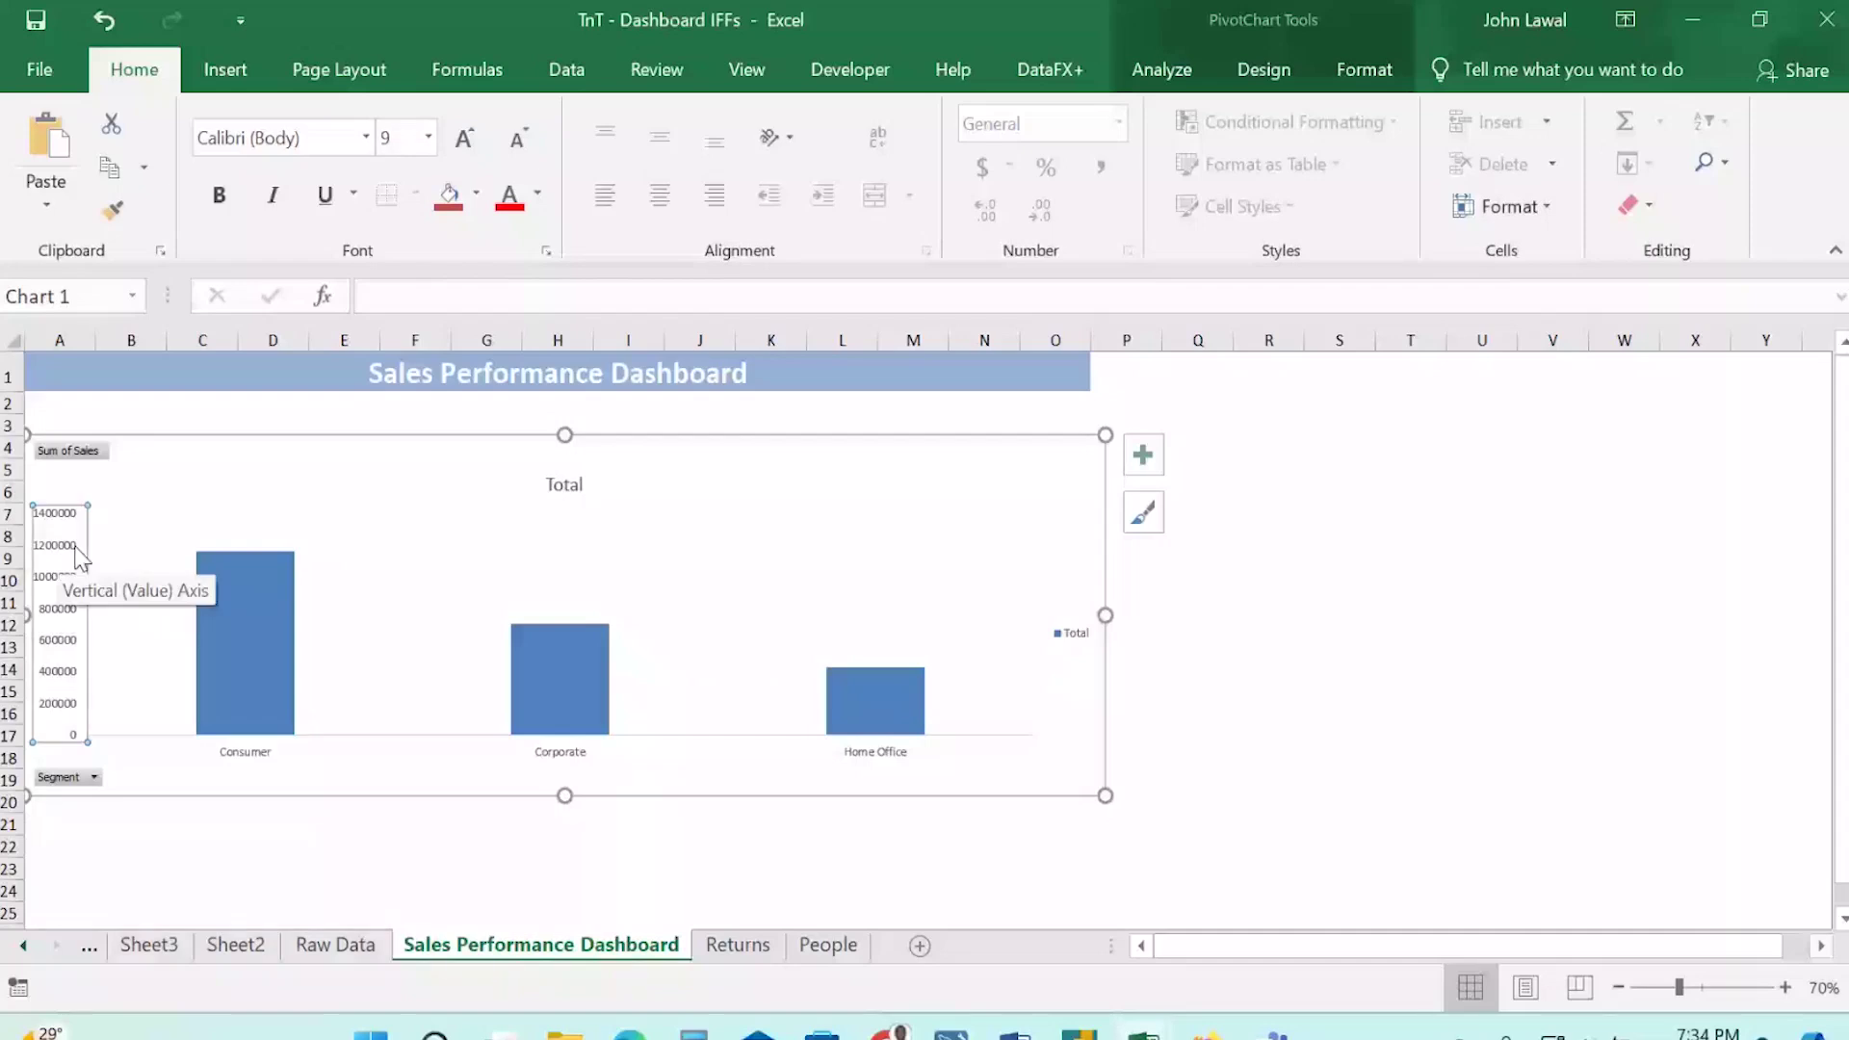
click(114, 693)
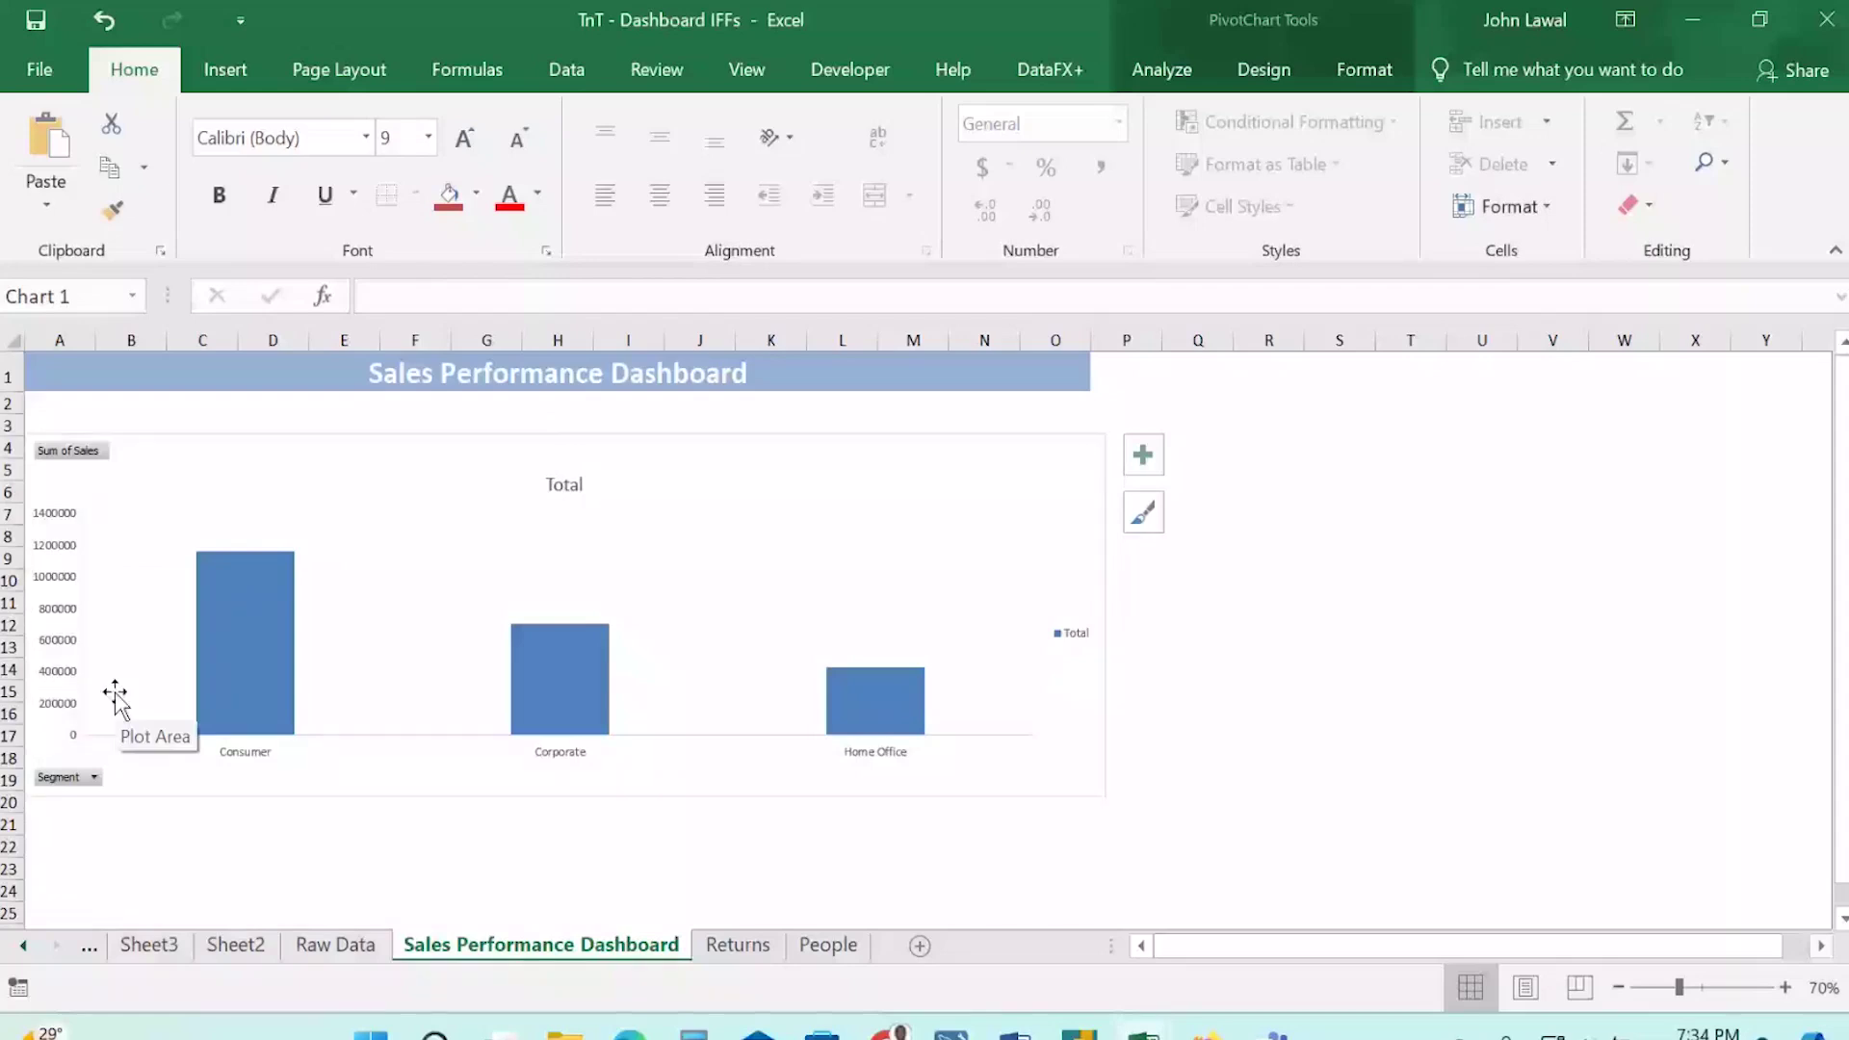
key(Delete)
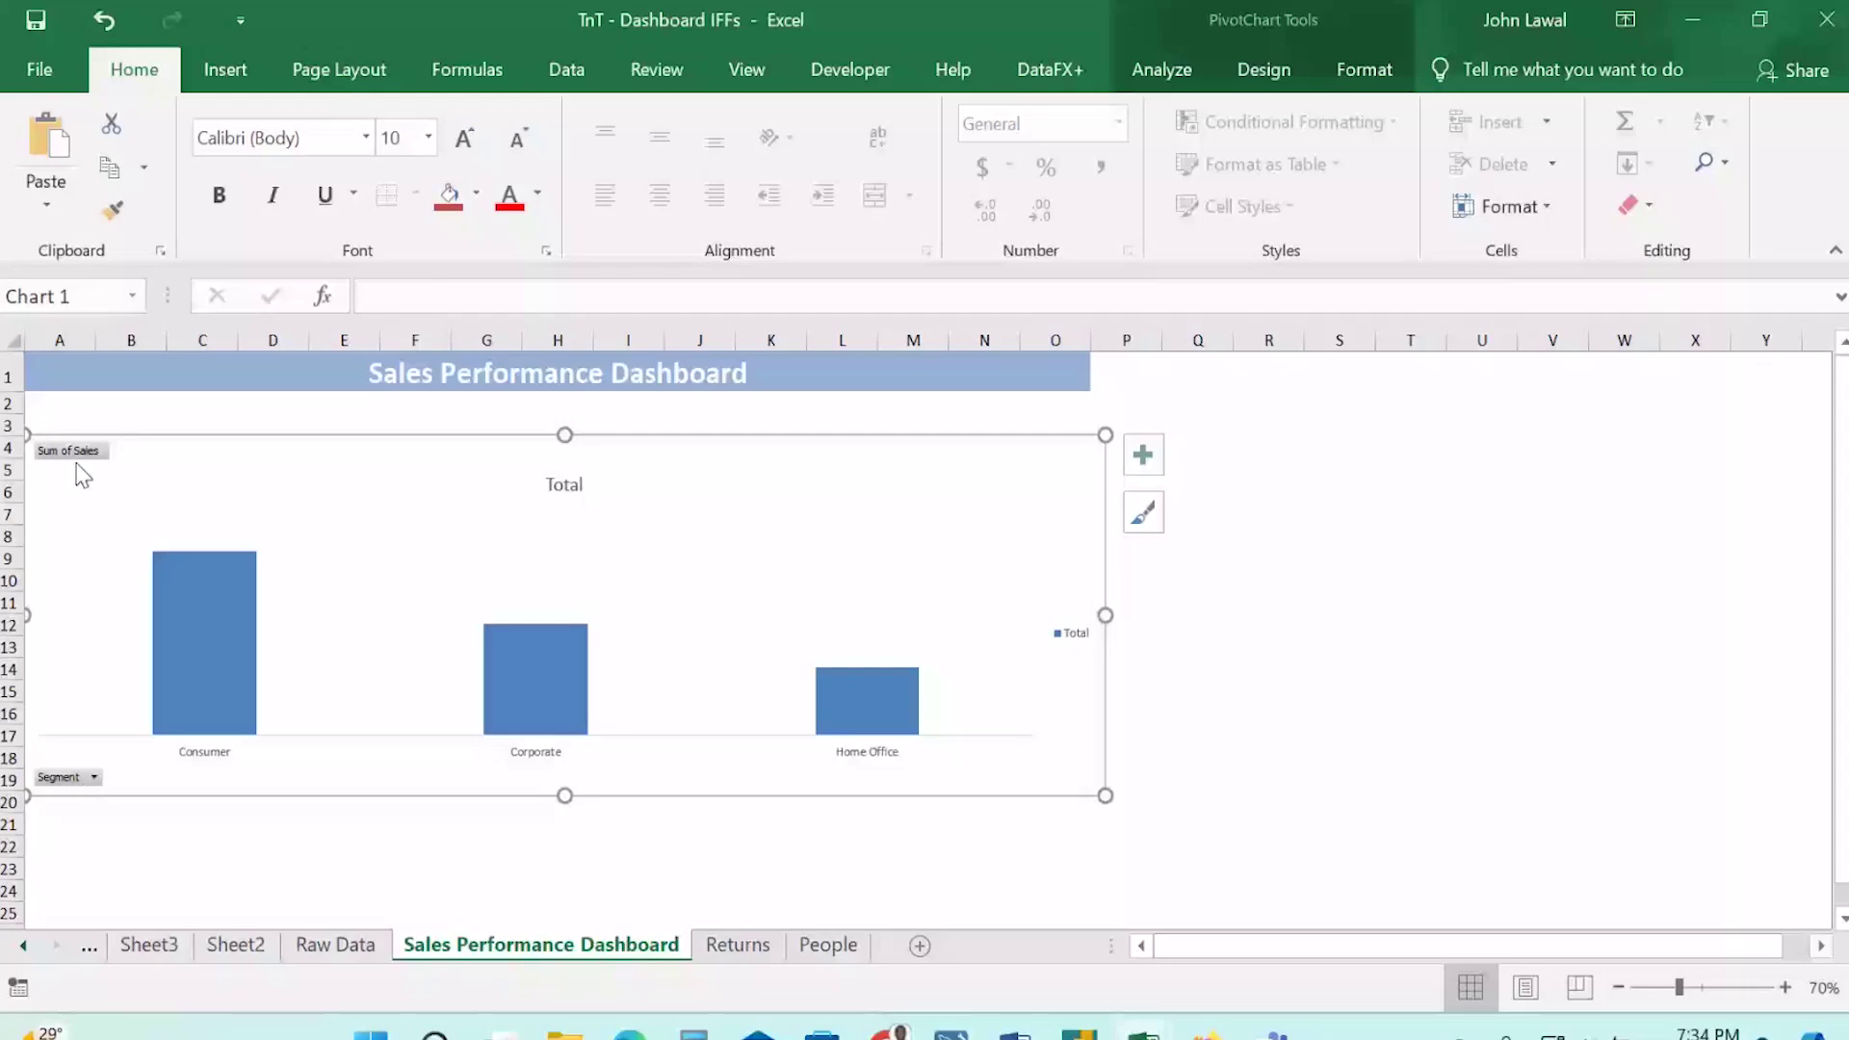
Replace the Segment chart's title text with "Sales by Segment".
click(566, 486)
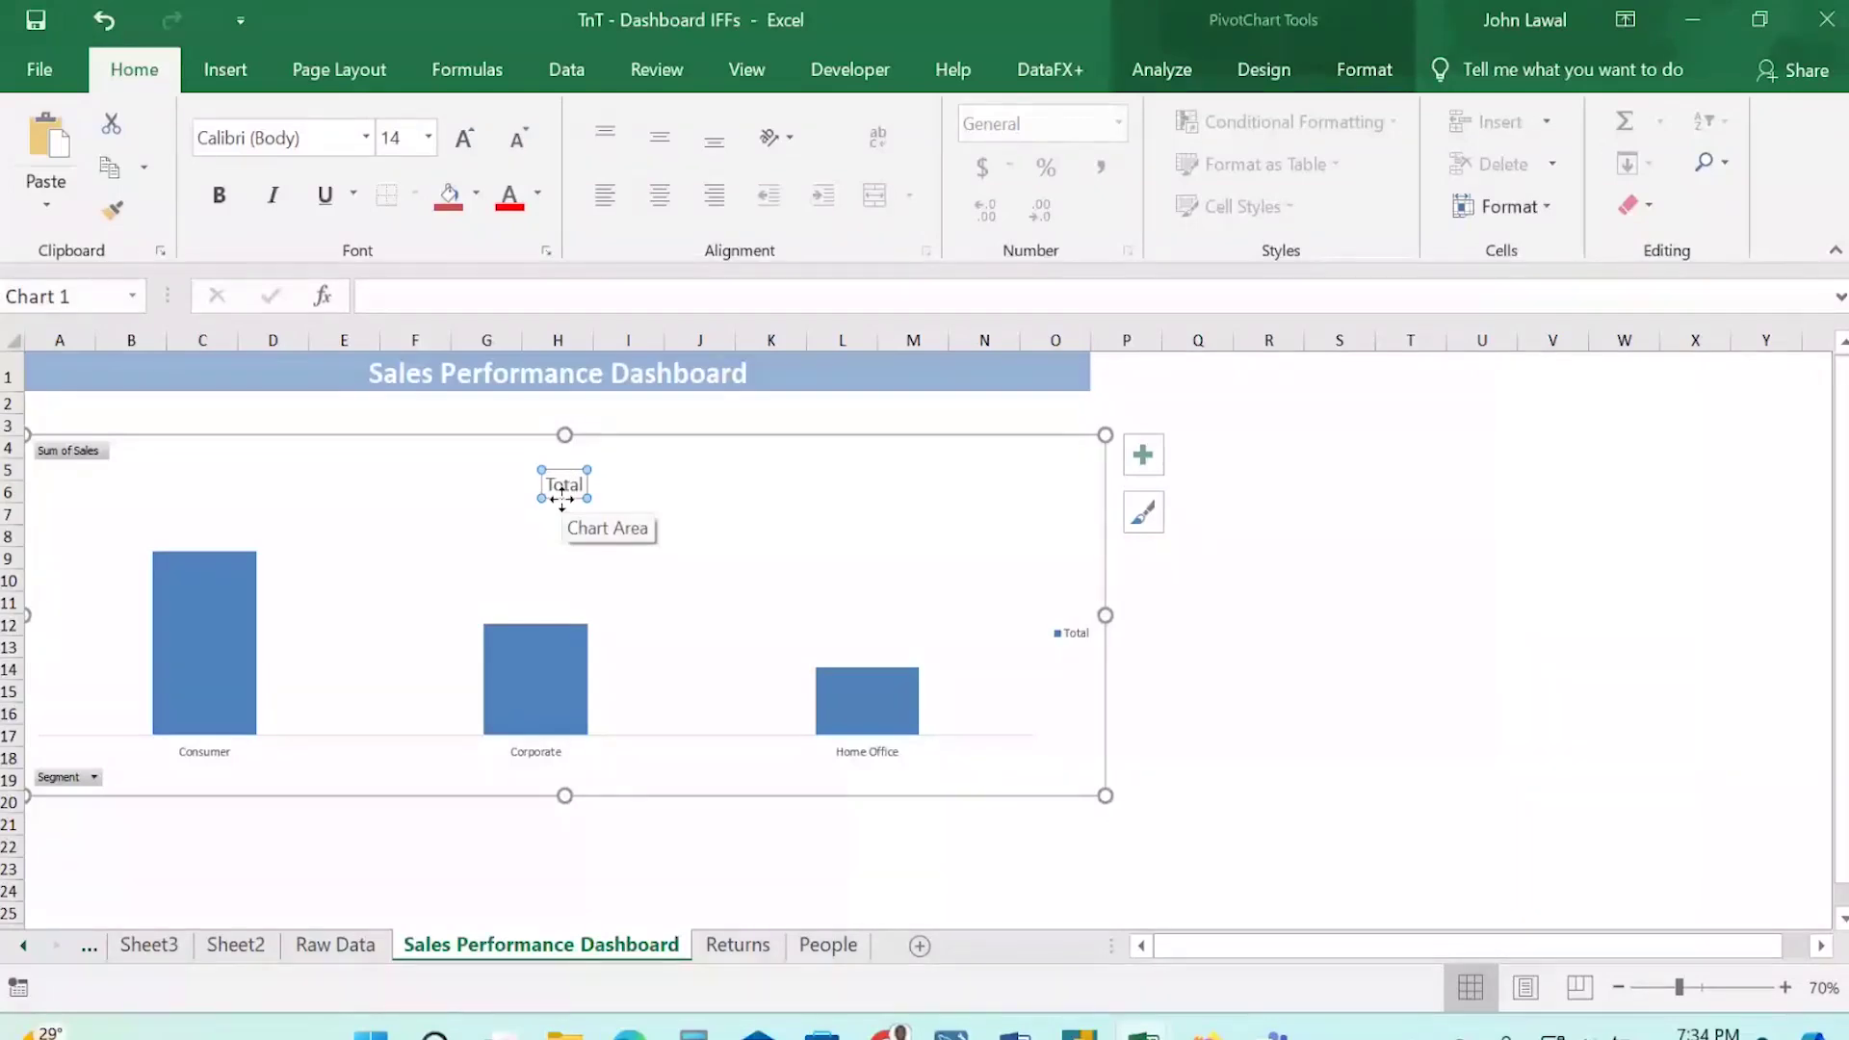
double_click(565, 486)
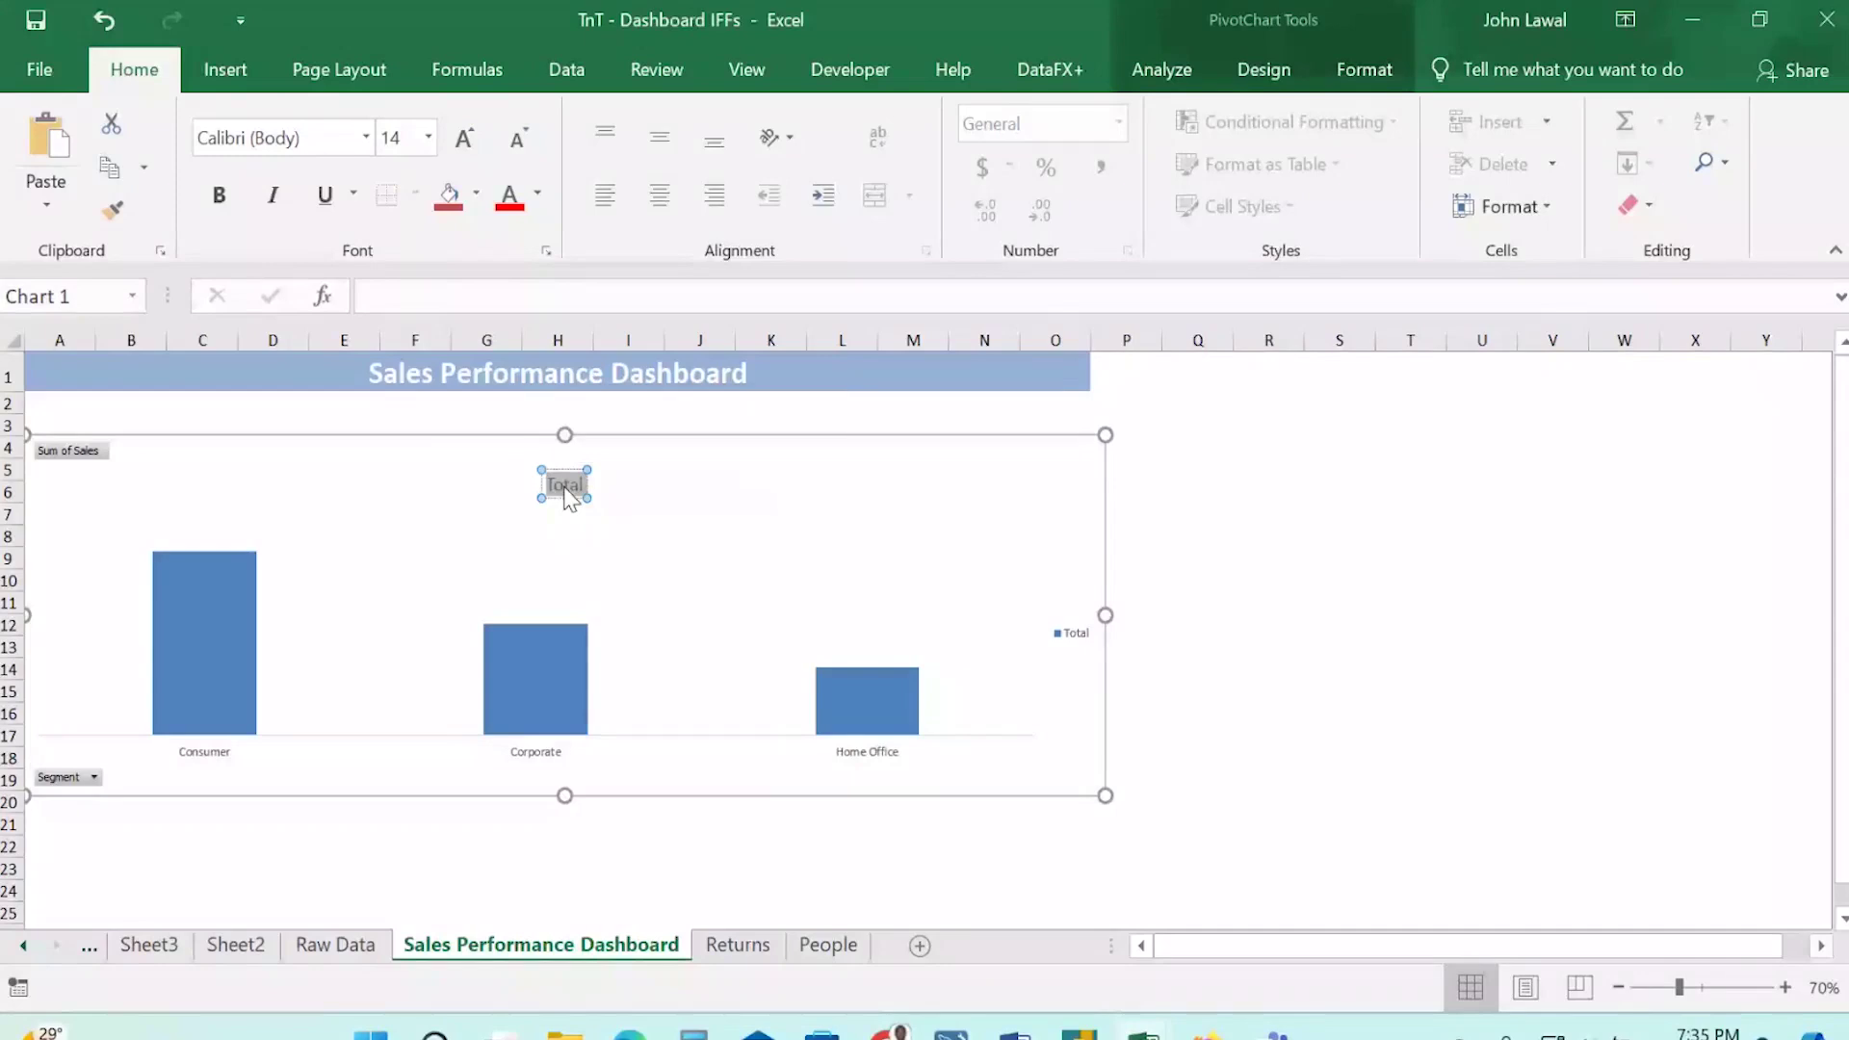
text(Sales by Segment)
click(649, 578)
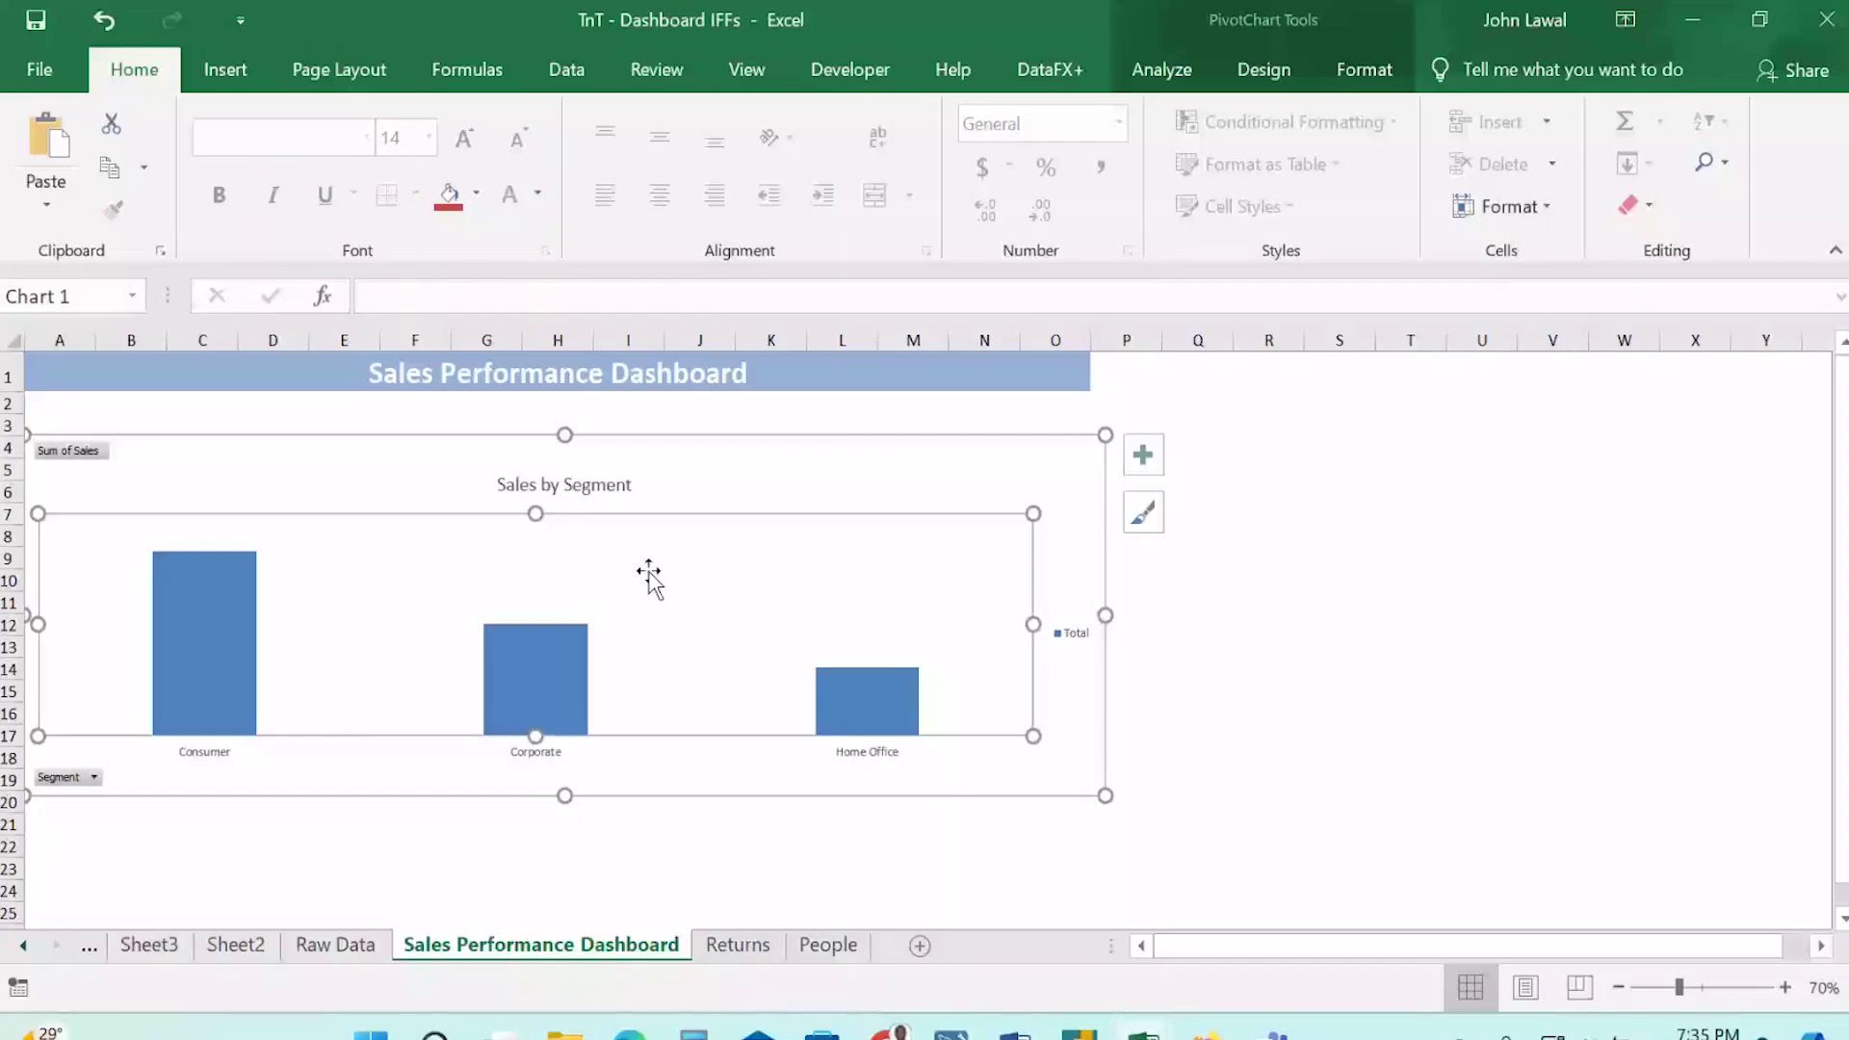
drag(617, 486, 775, 505)
click(968, 557)
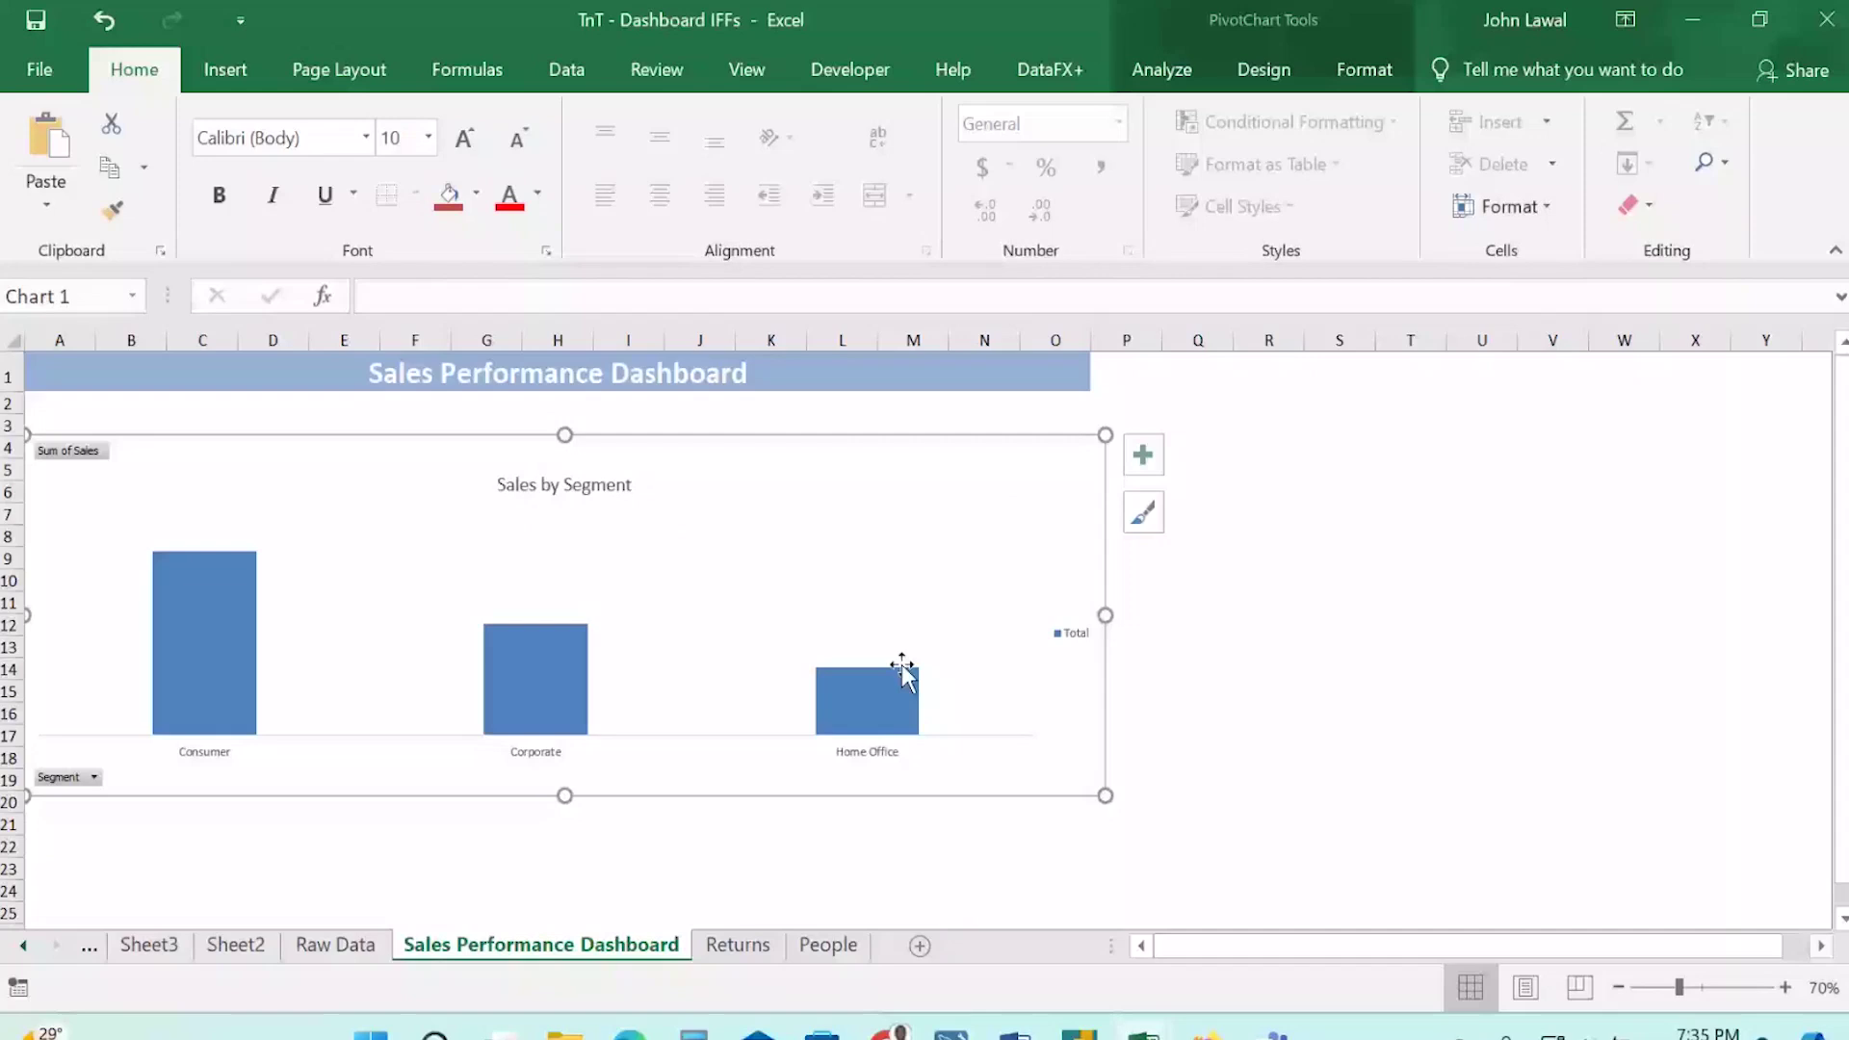
Add data labels to the columns of the Sales by Segment chart.
mouse_move(253, 612)
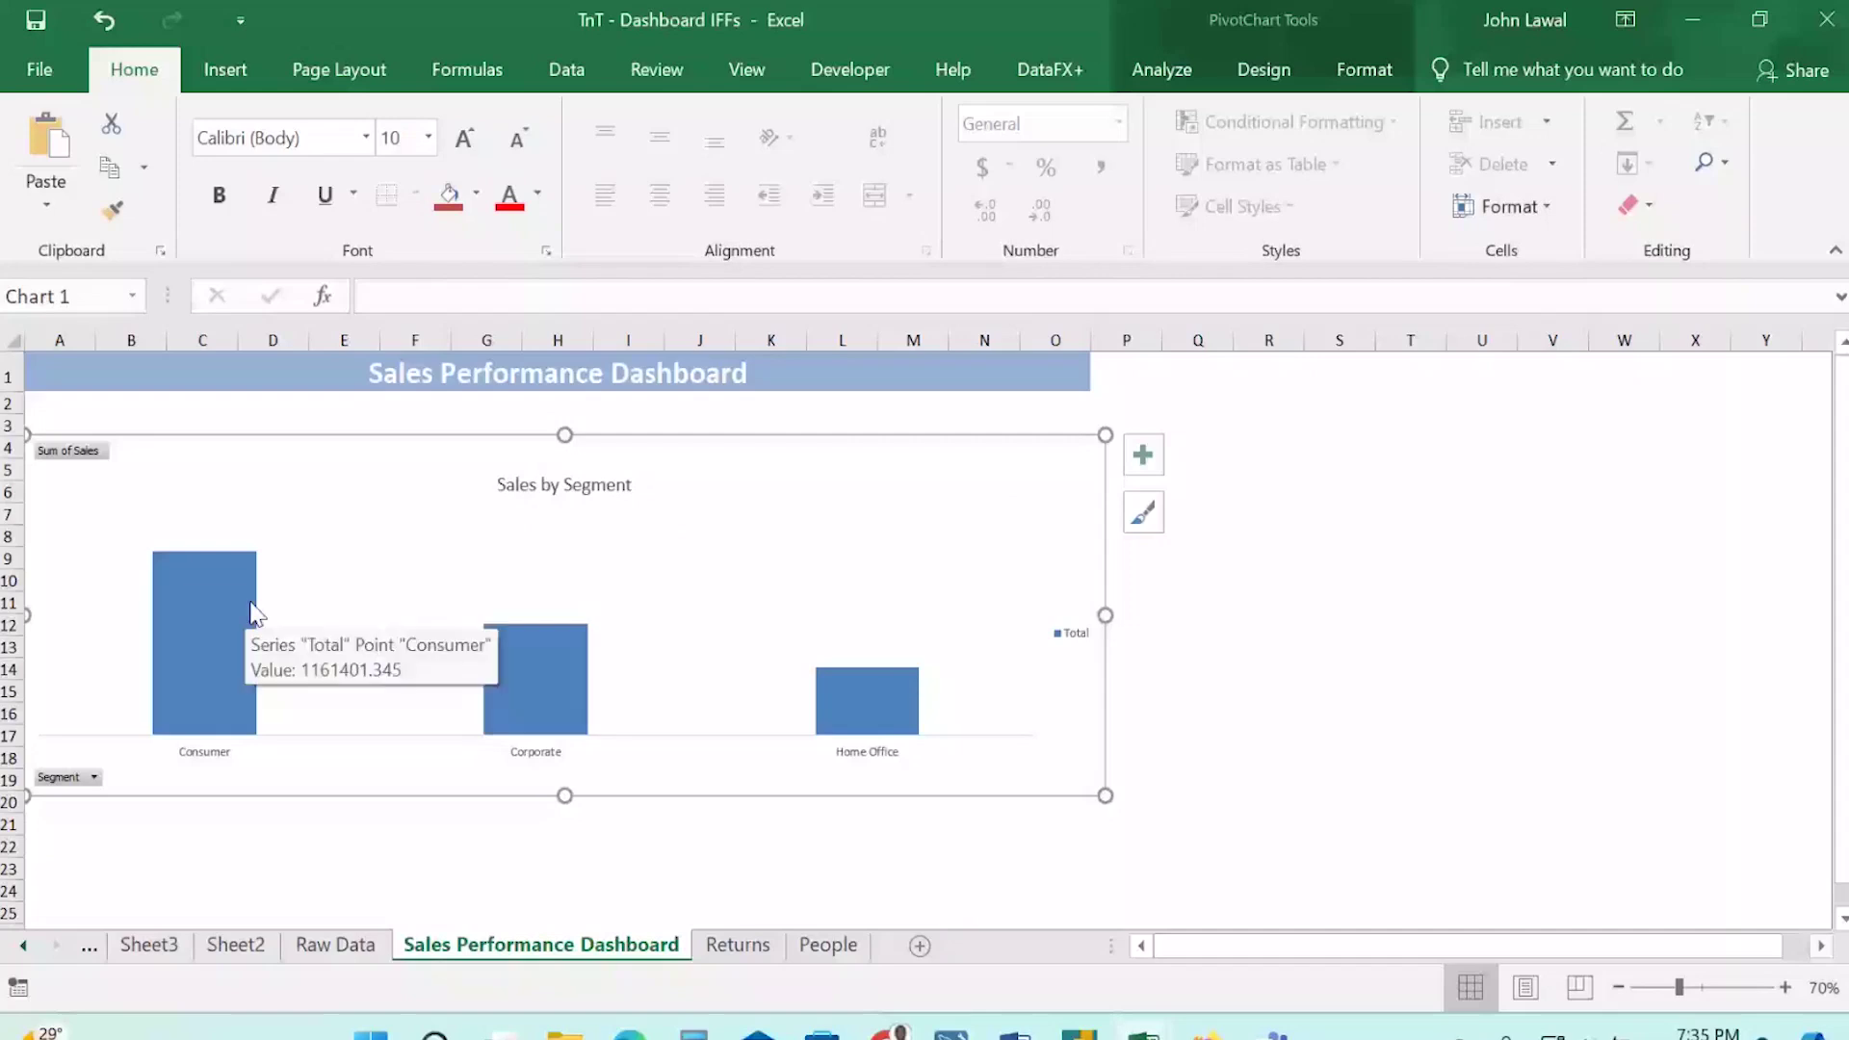
mouse_move(227, 648)
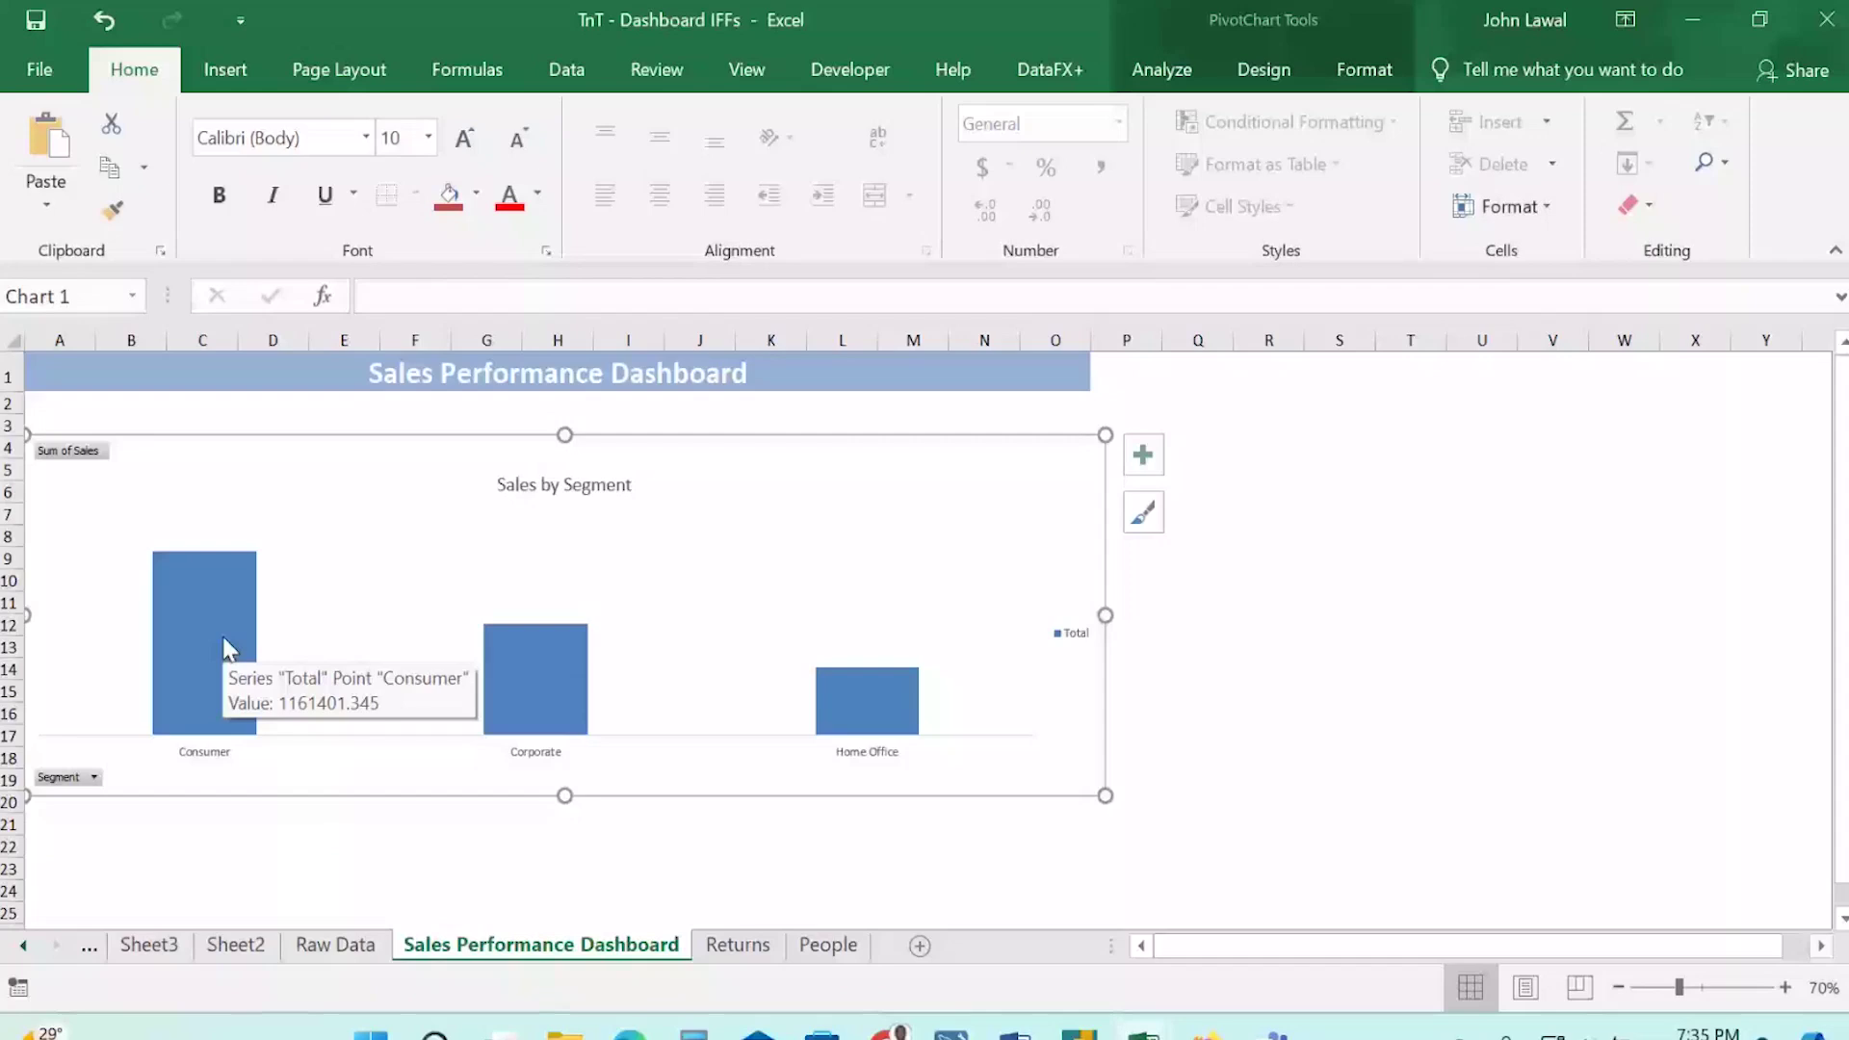
click(227, 647)
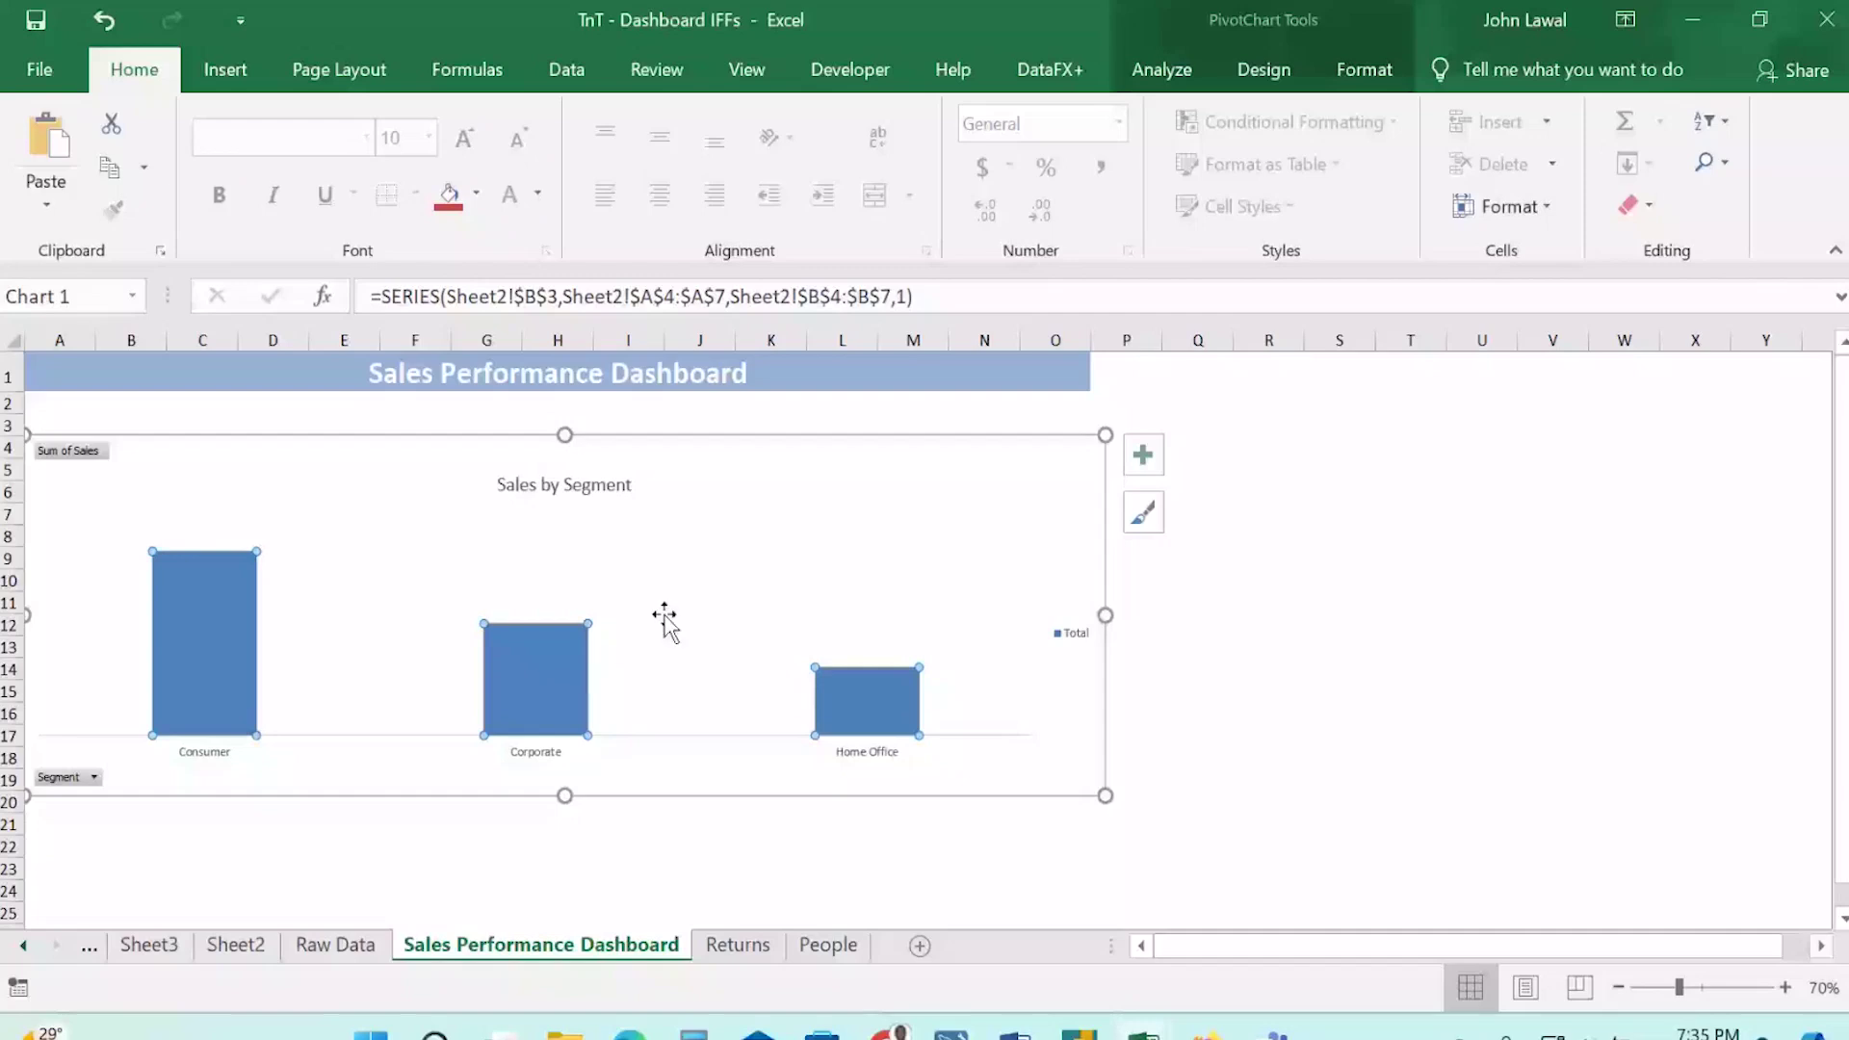
click(612, 670)
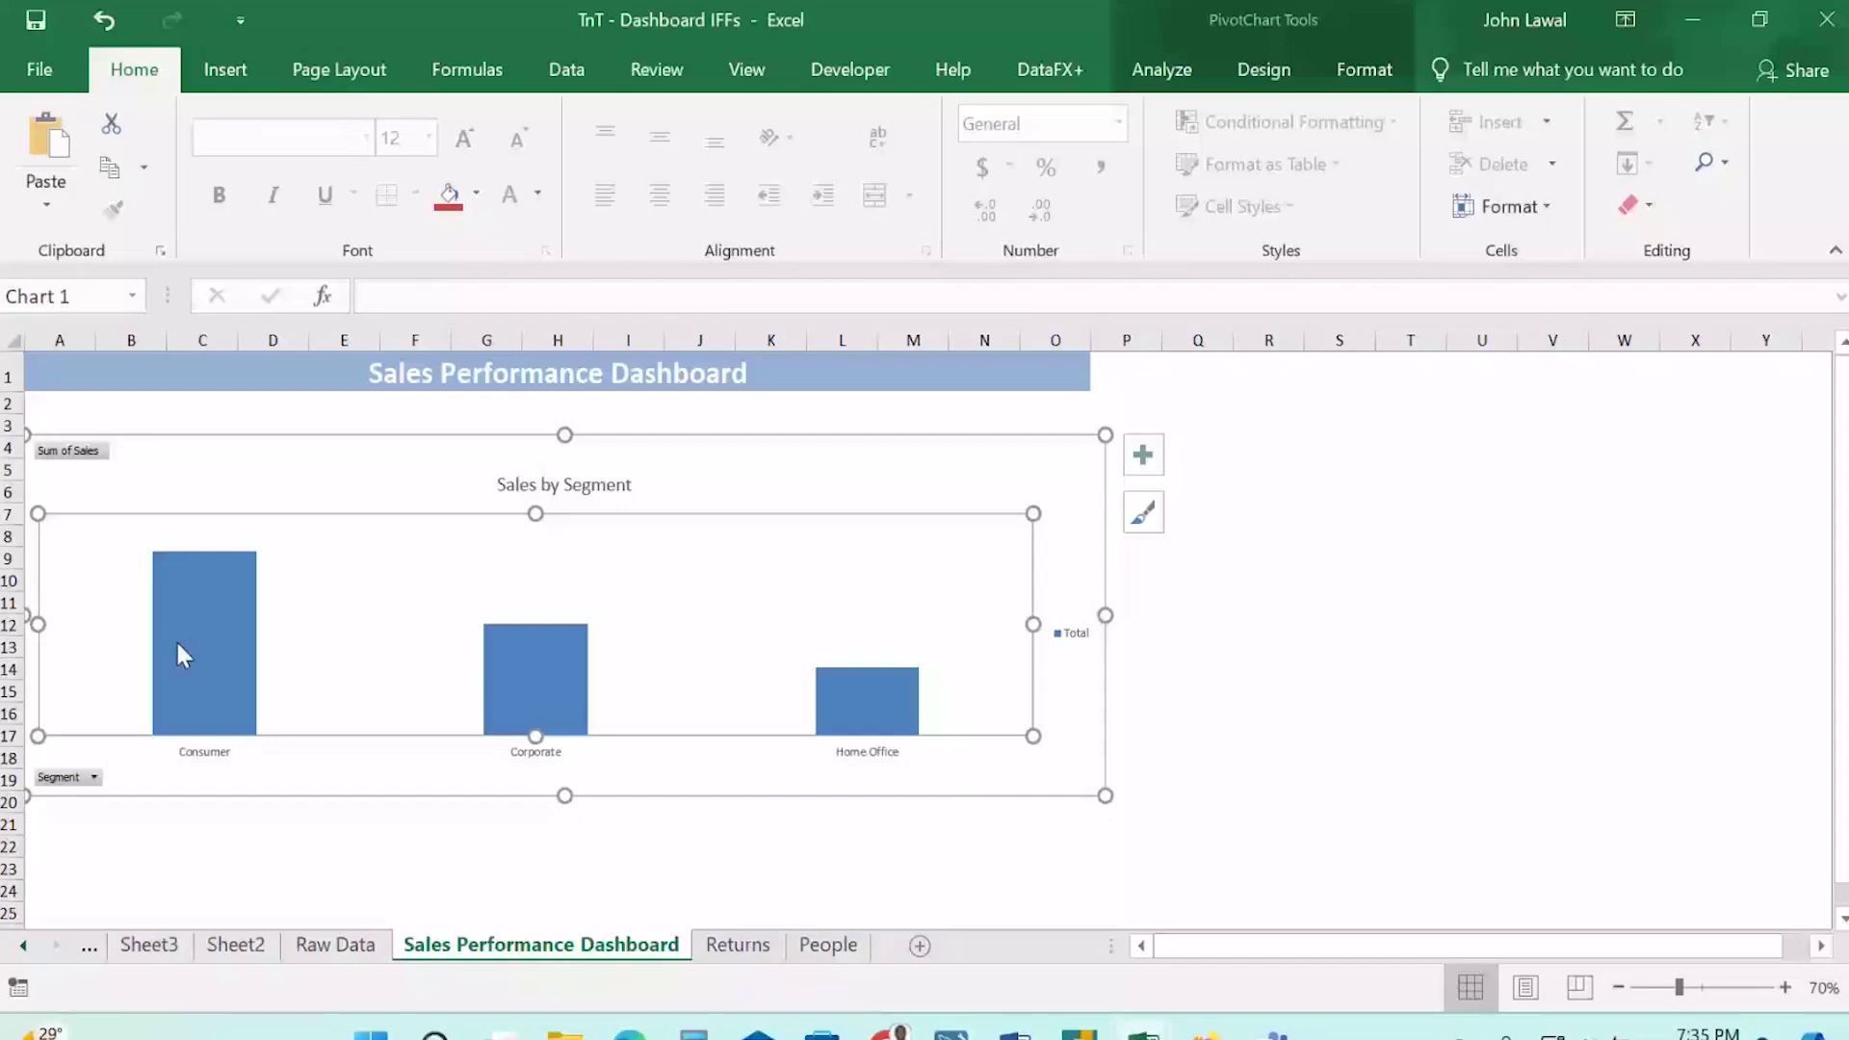
click(1143, 458)
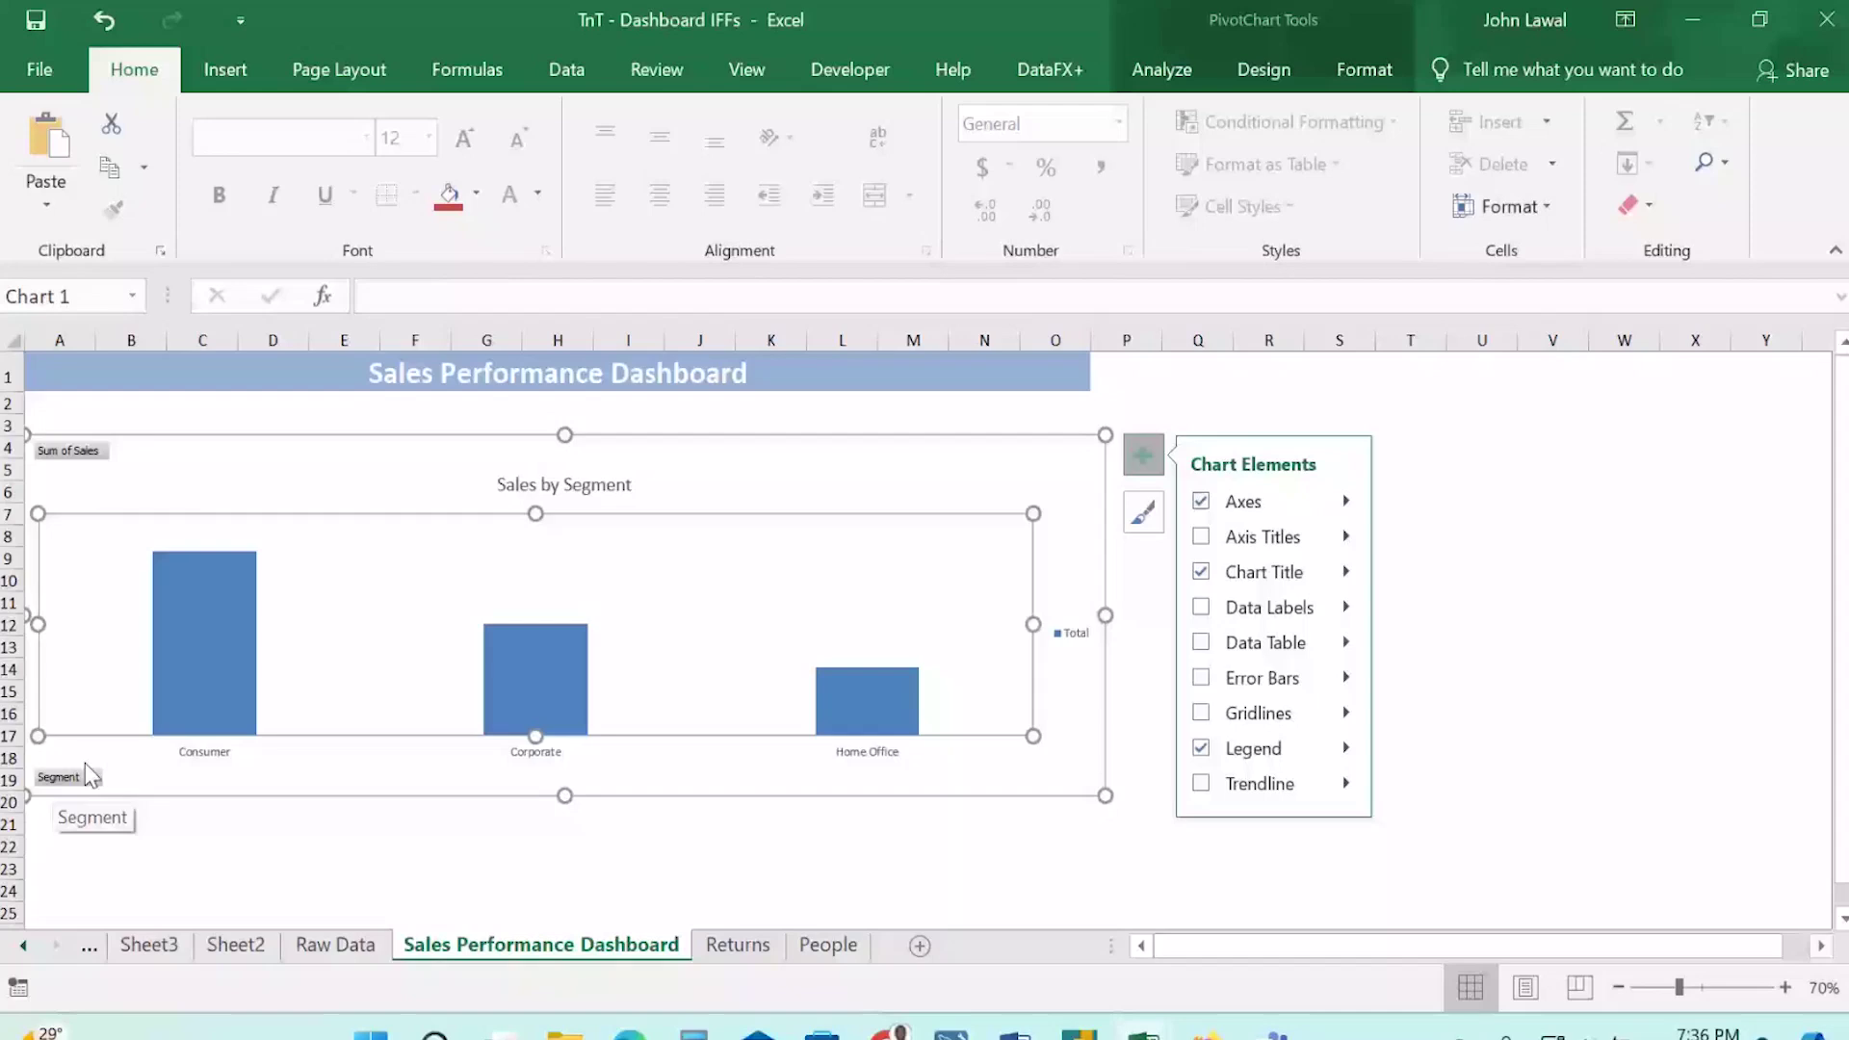
click(1252, 539)
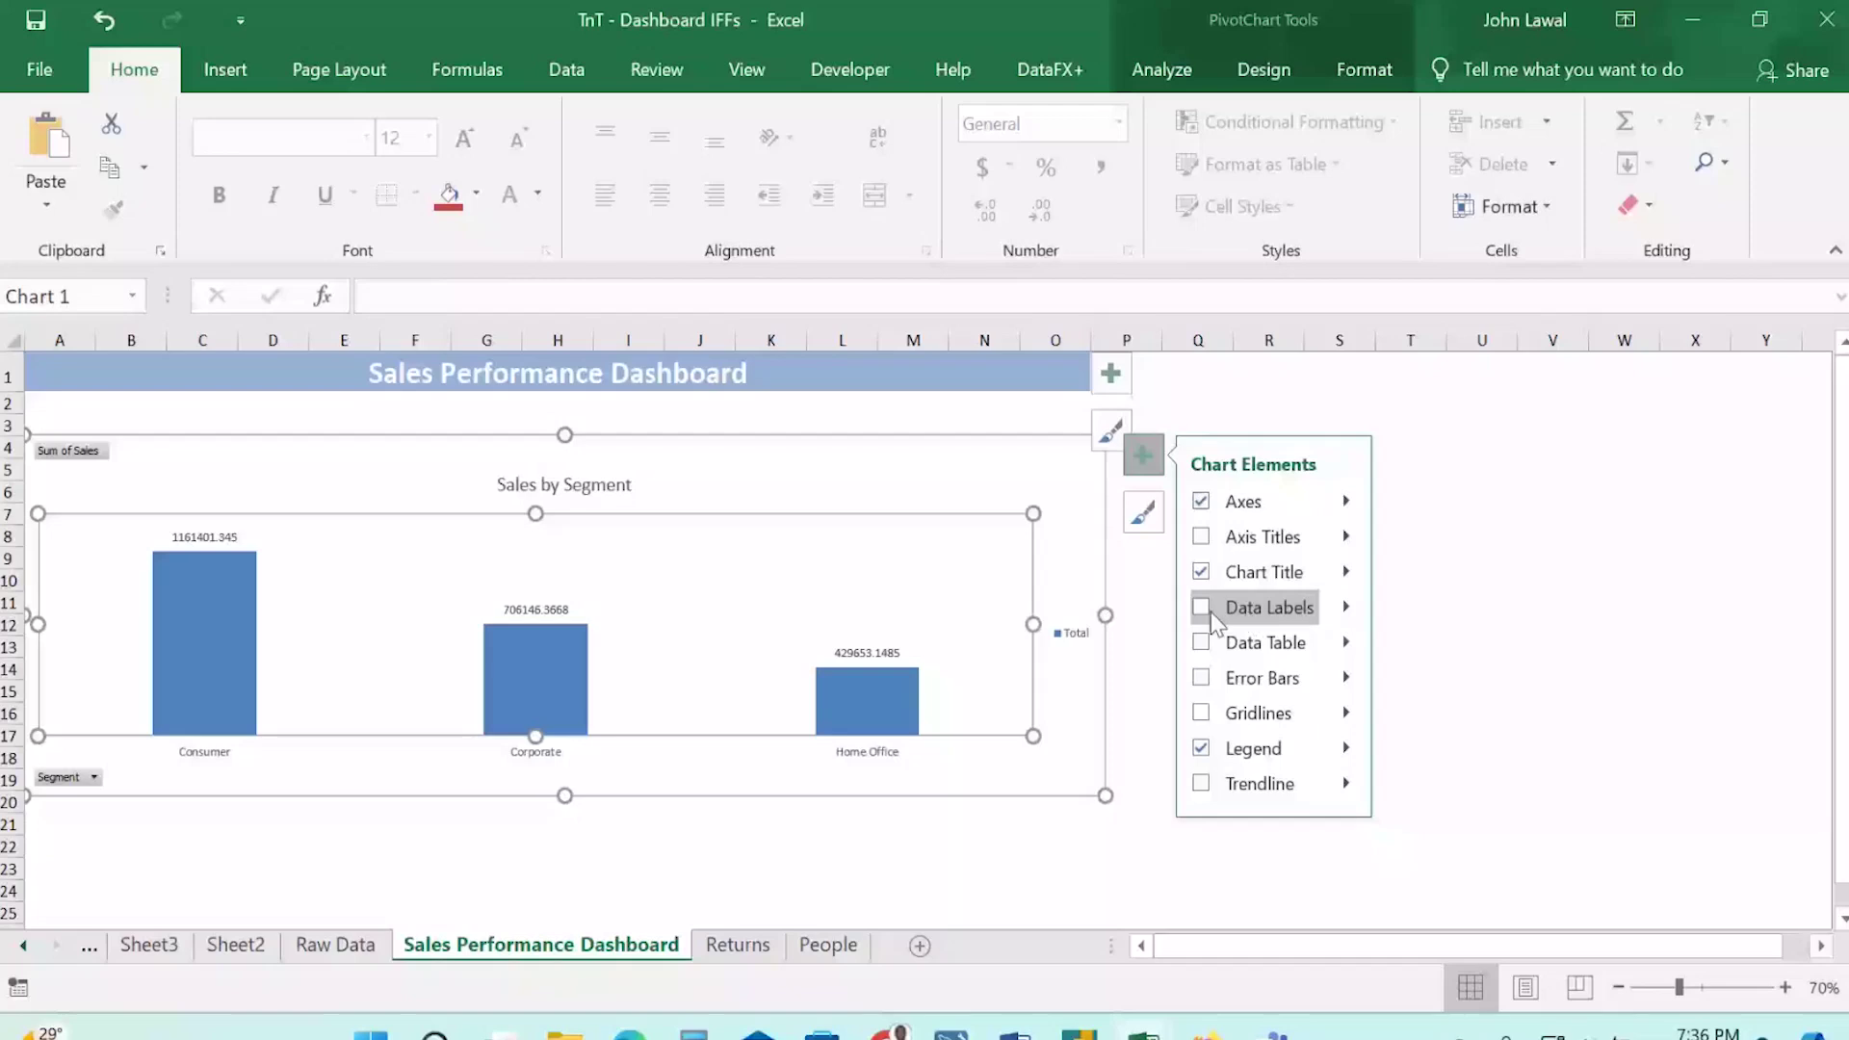
click(1206, 609)
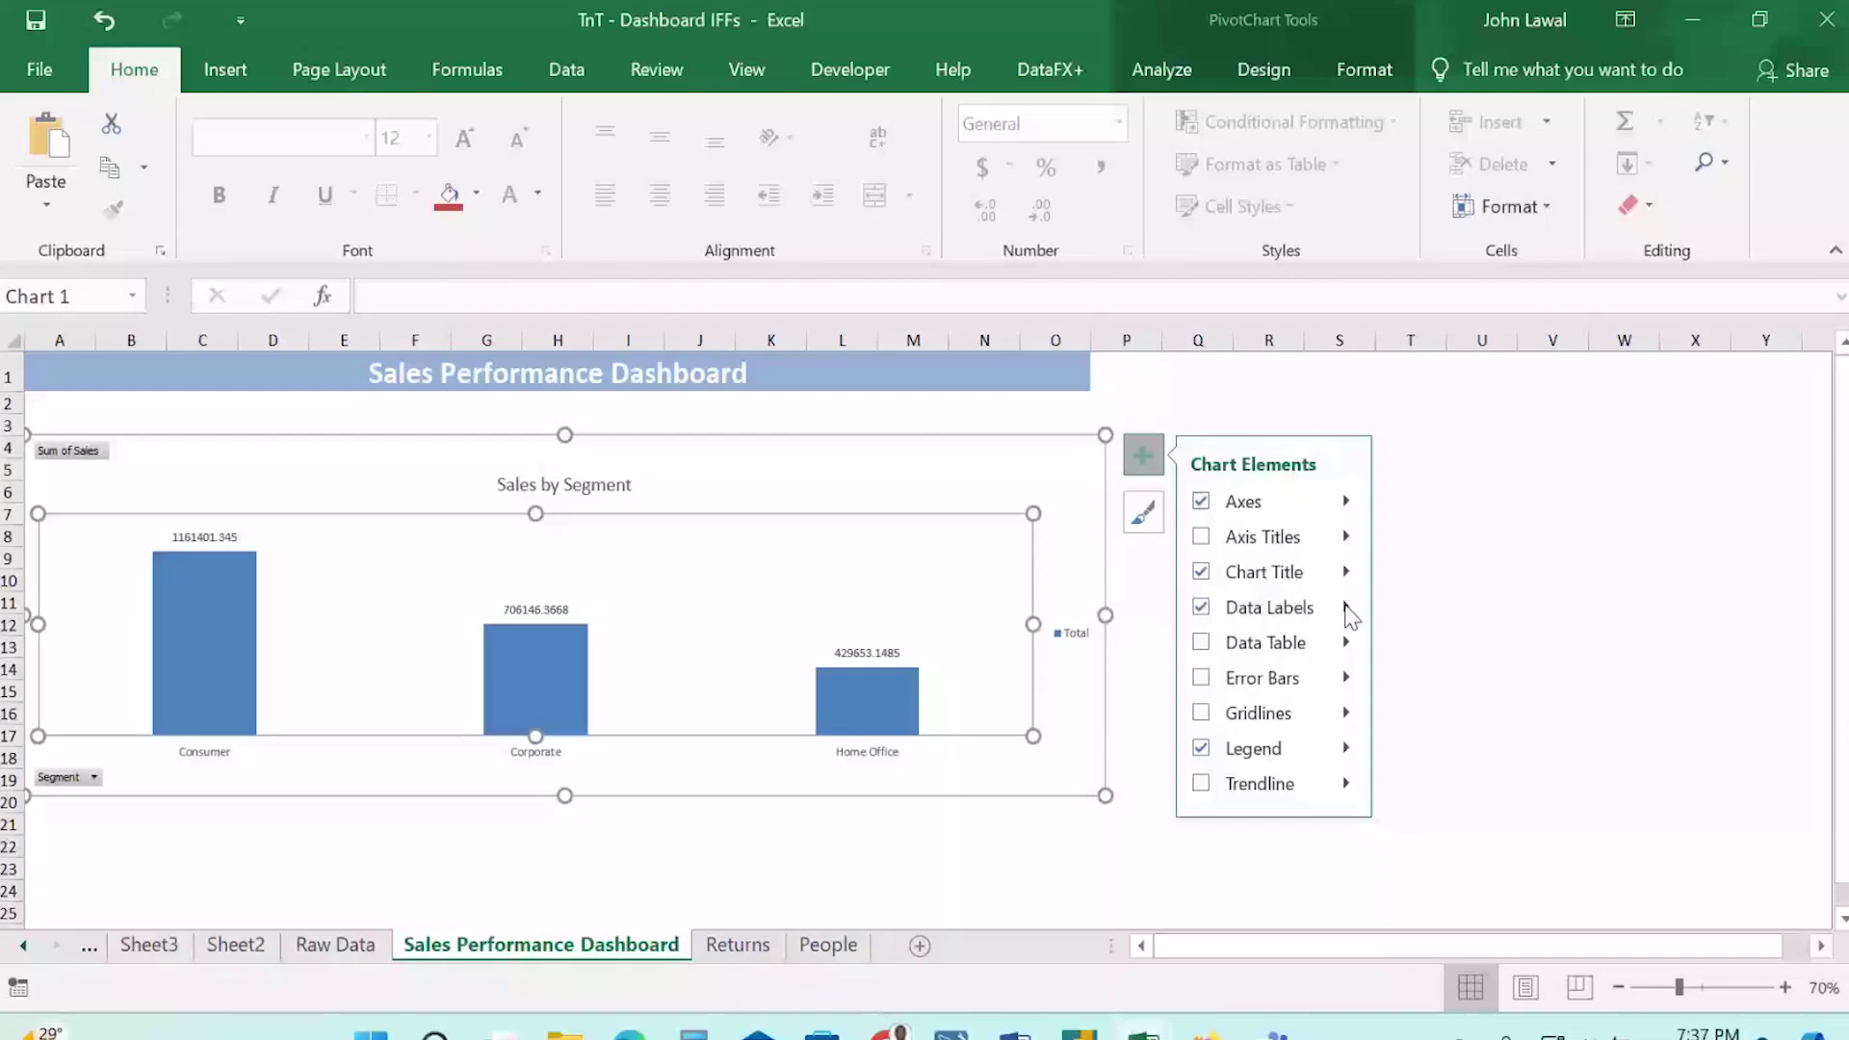
Open the full formatting options for the data labels and set their number category to Currency.
click(1347, 607)
click(1428, 807)
scroll(1590, 729, down, 1)
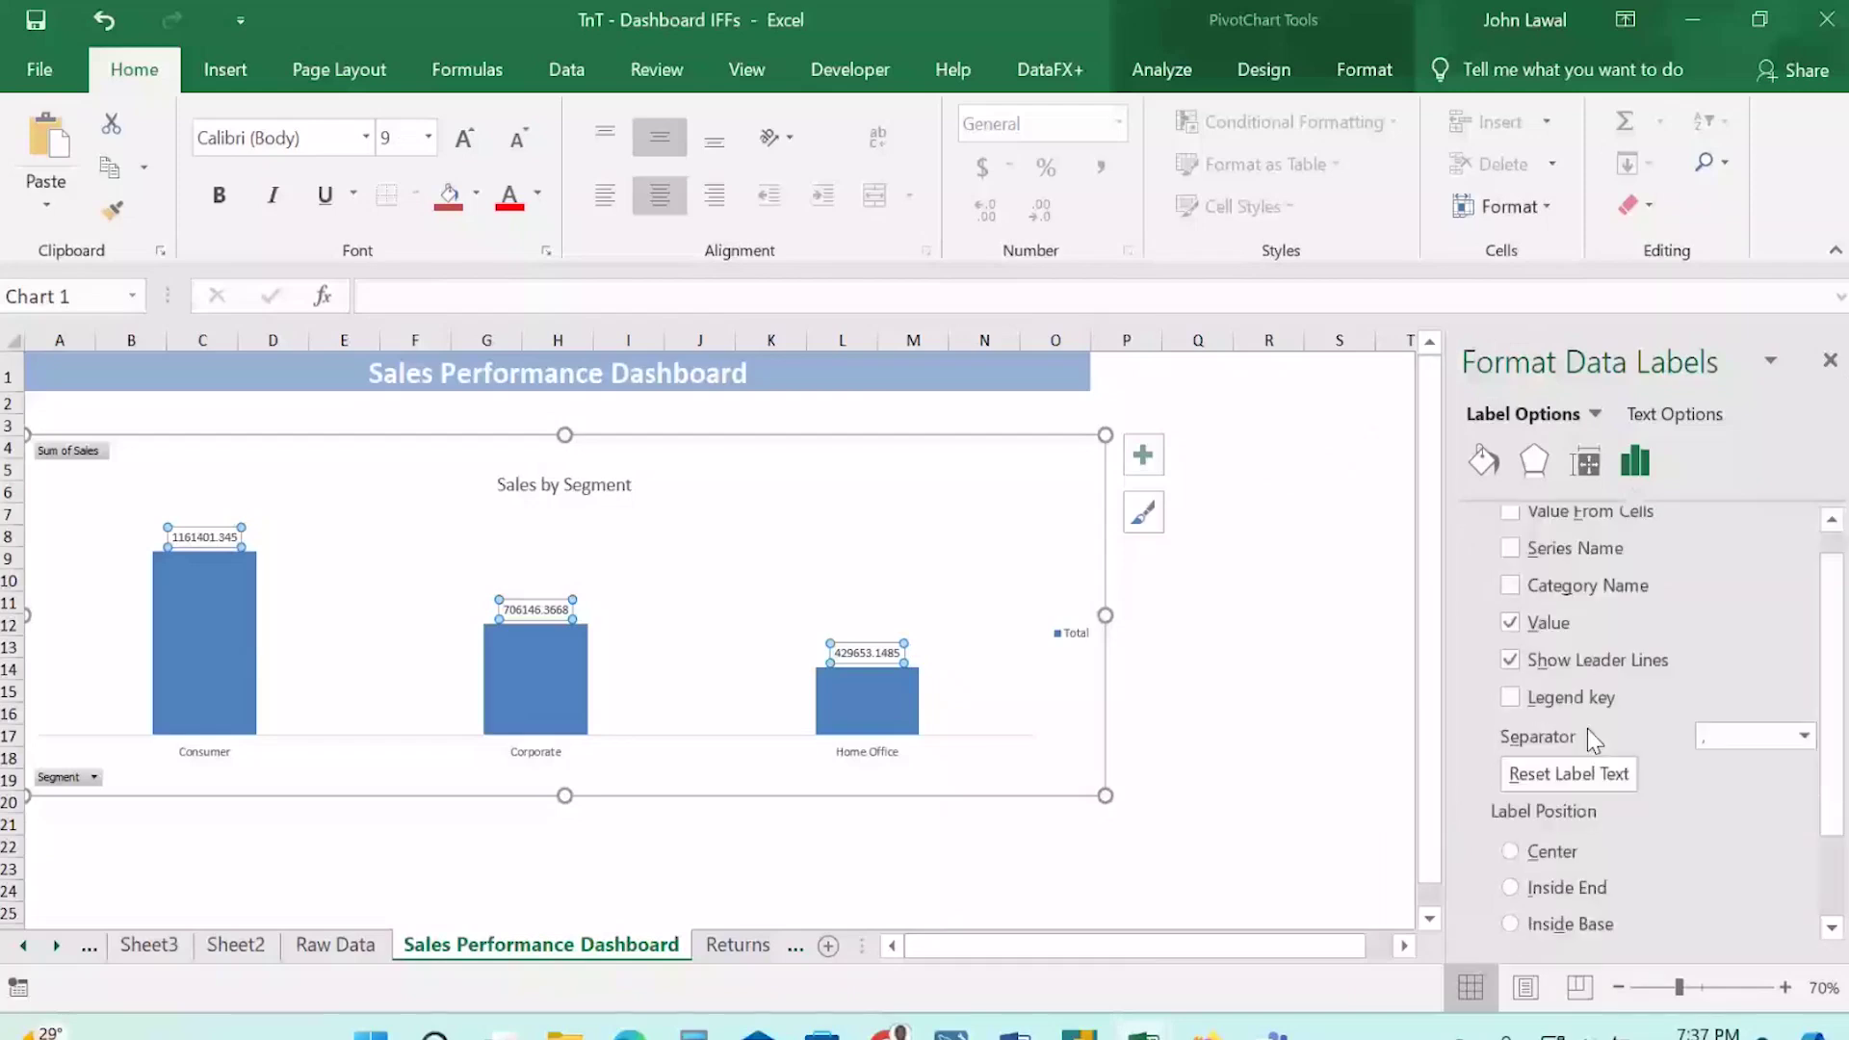
scroll(1587, 728, down, 1)
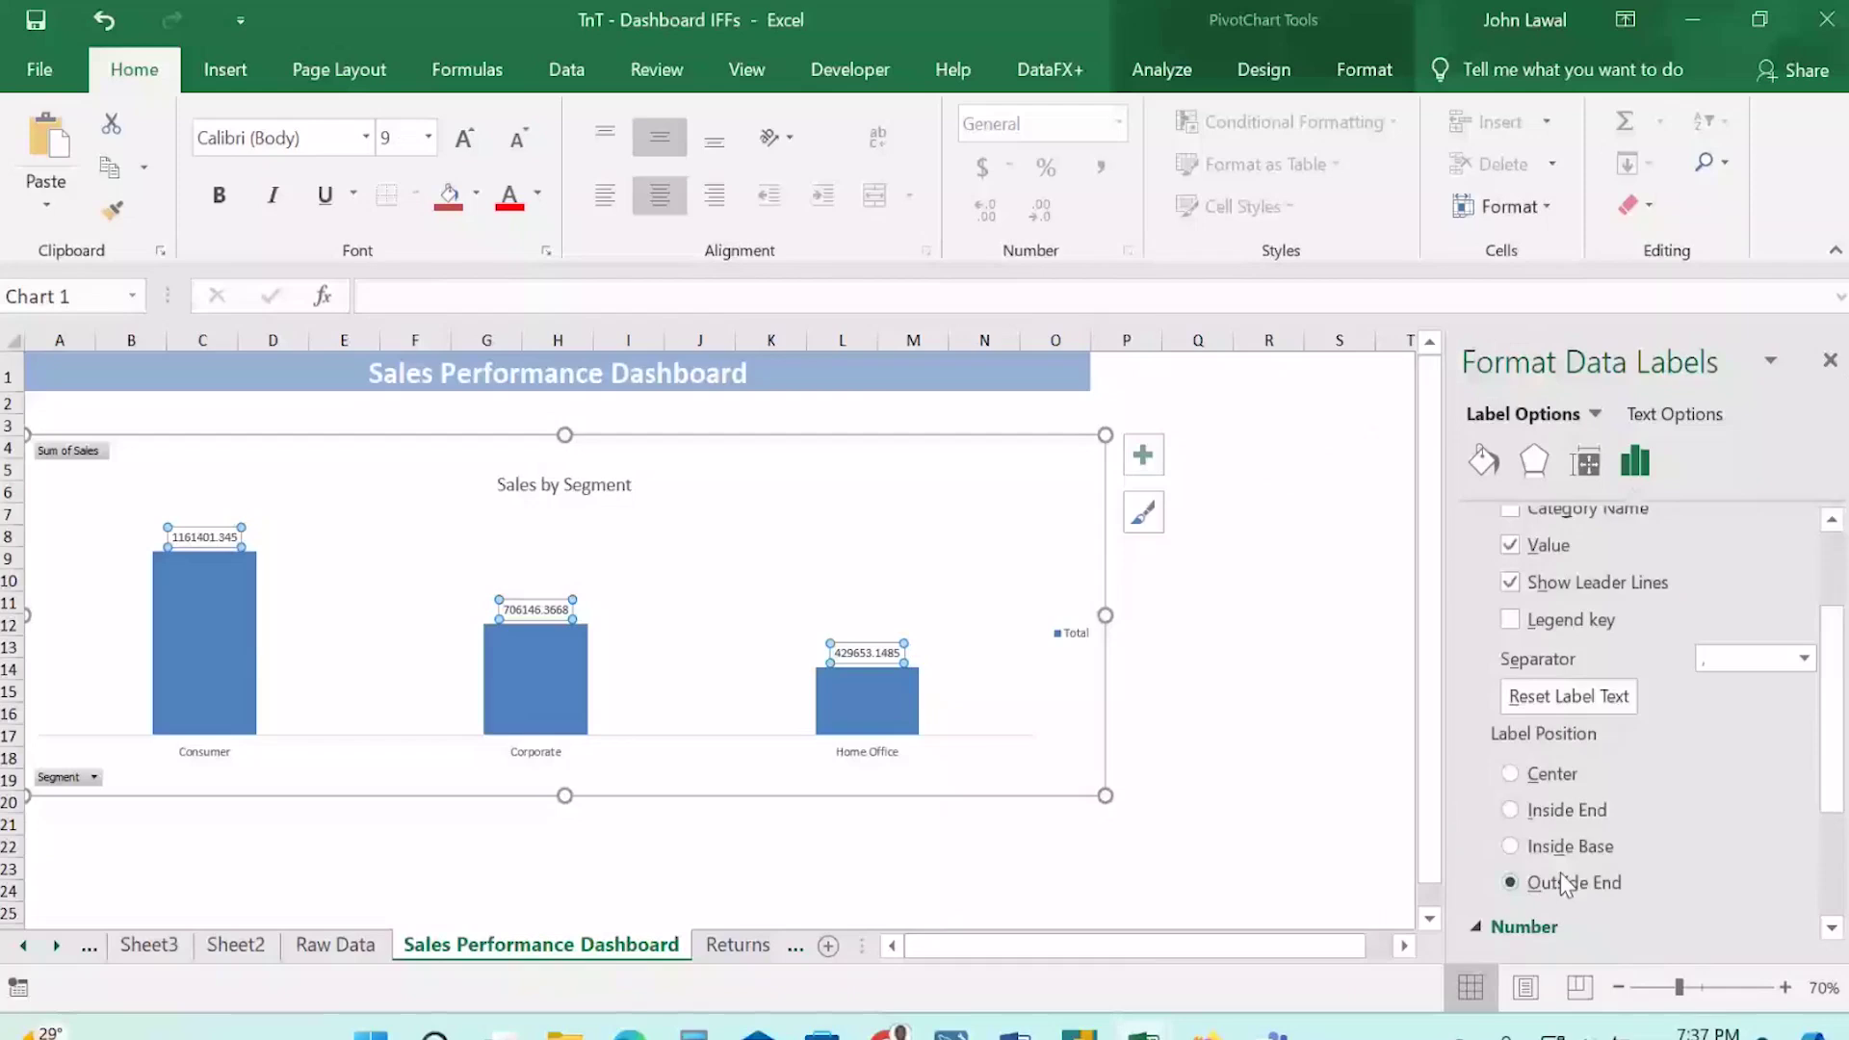
scroll(1560, 872, down, 3)
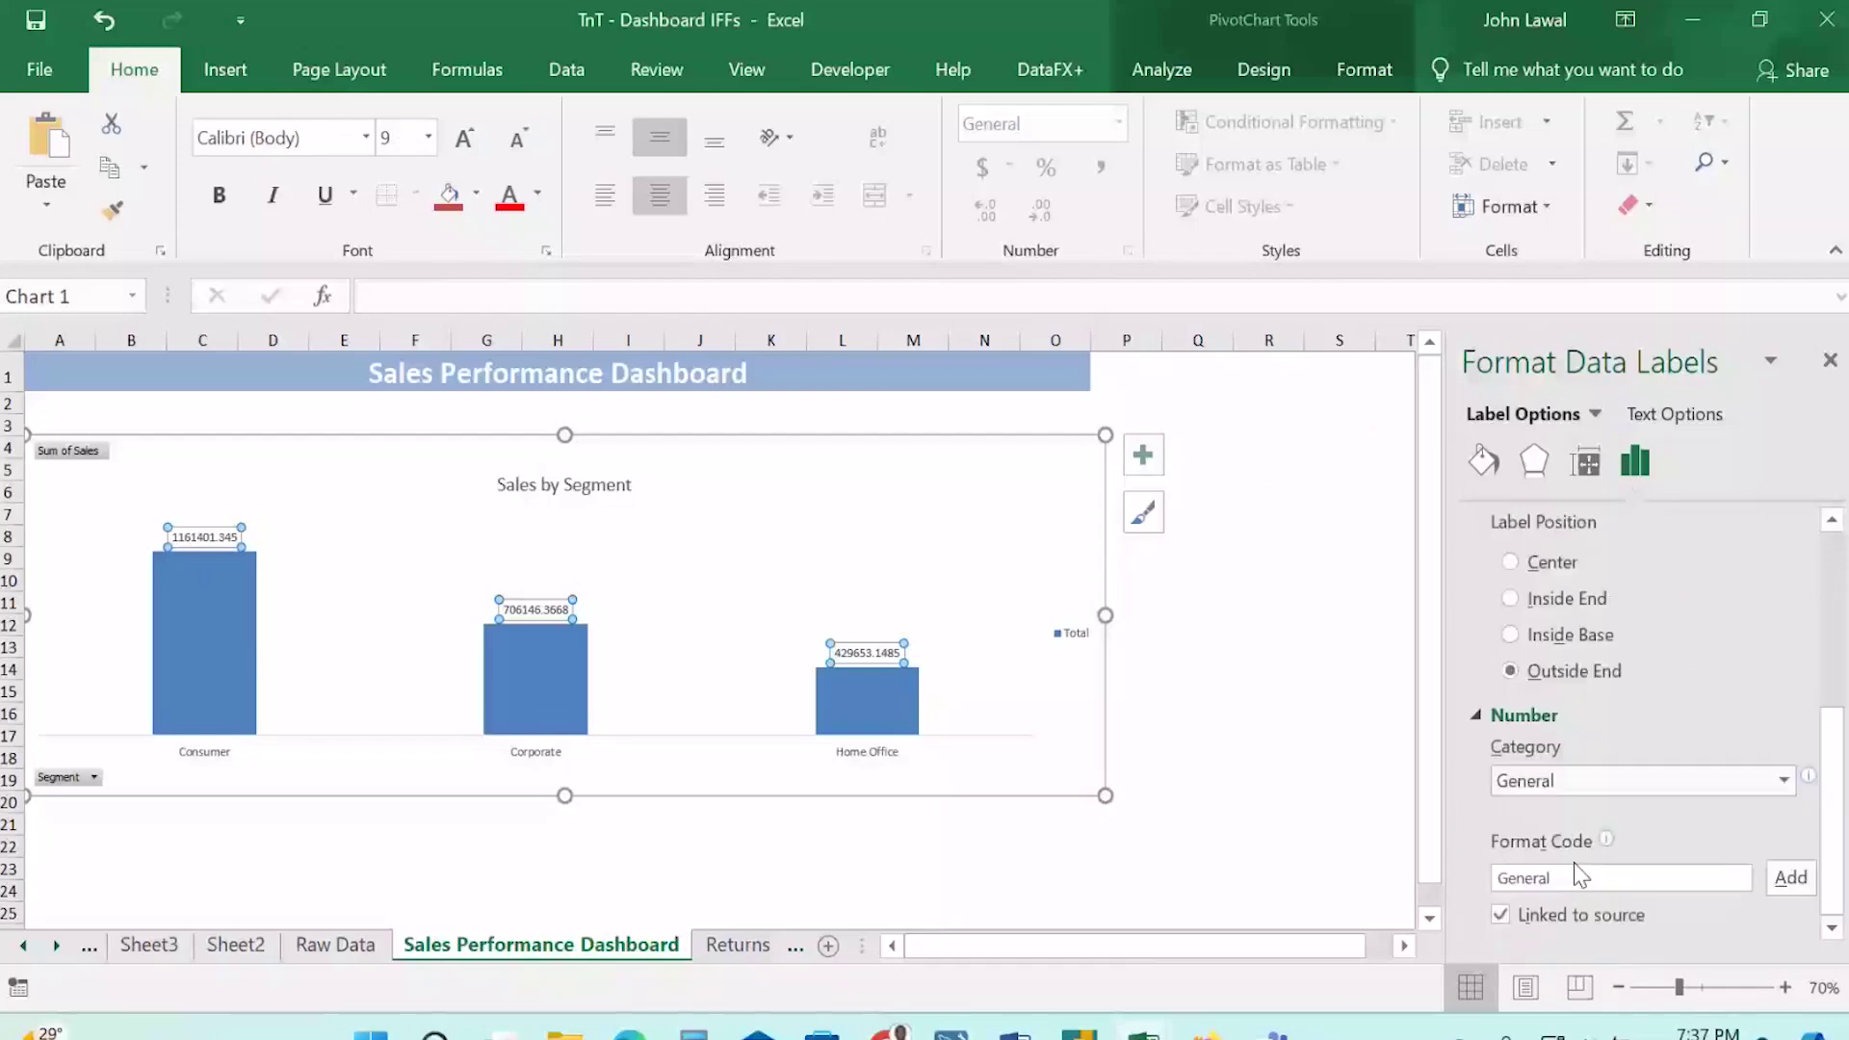
click(1604, 780)
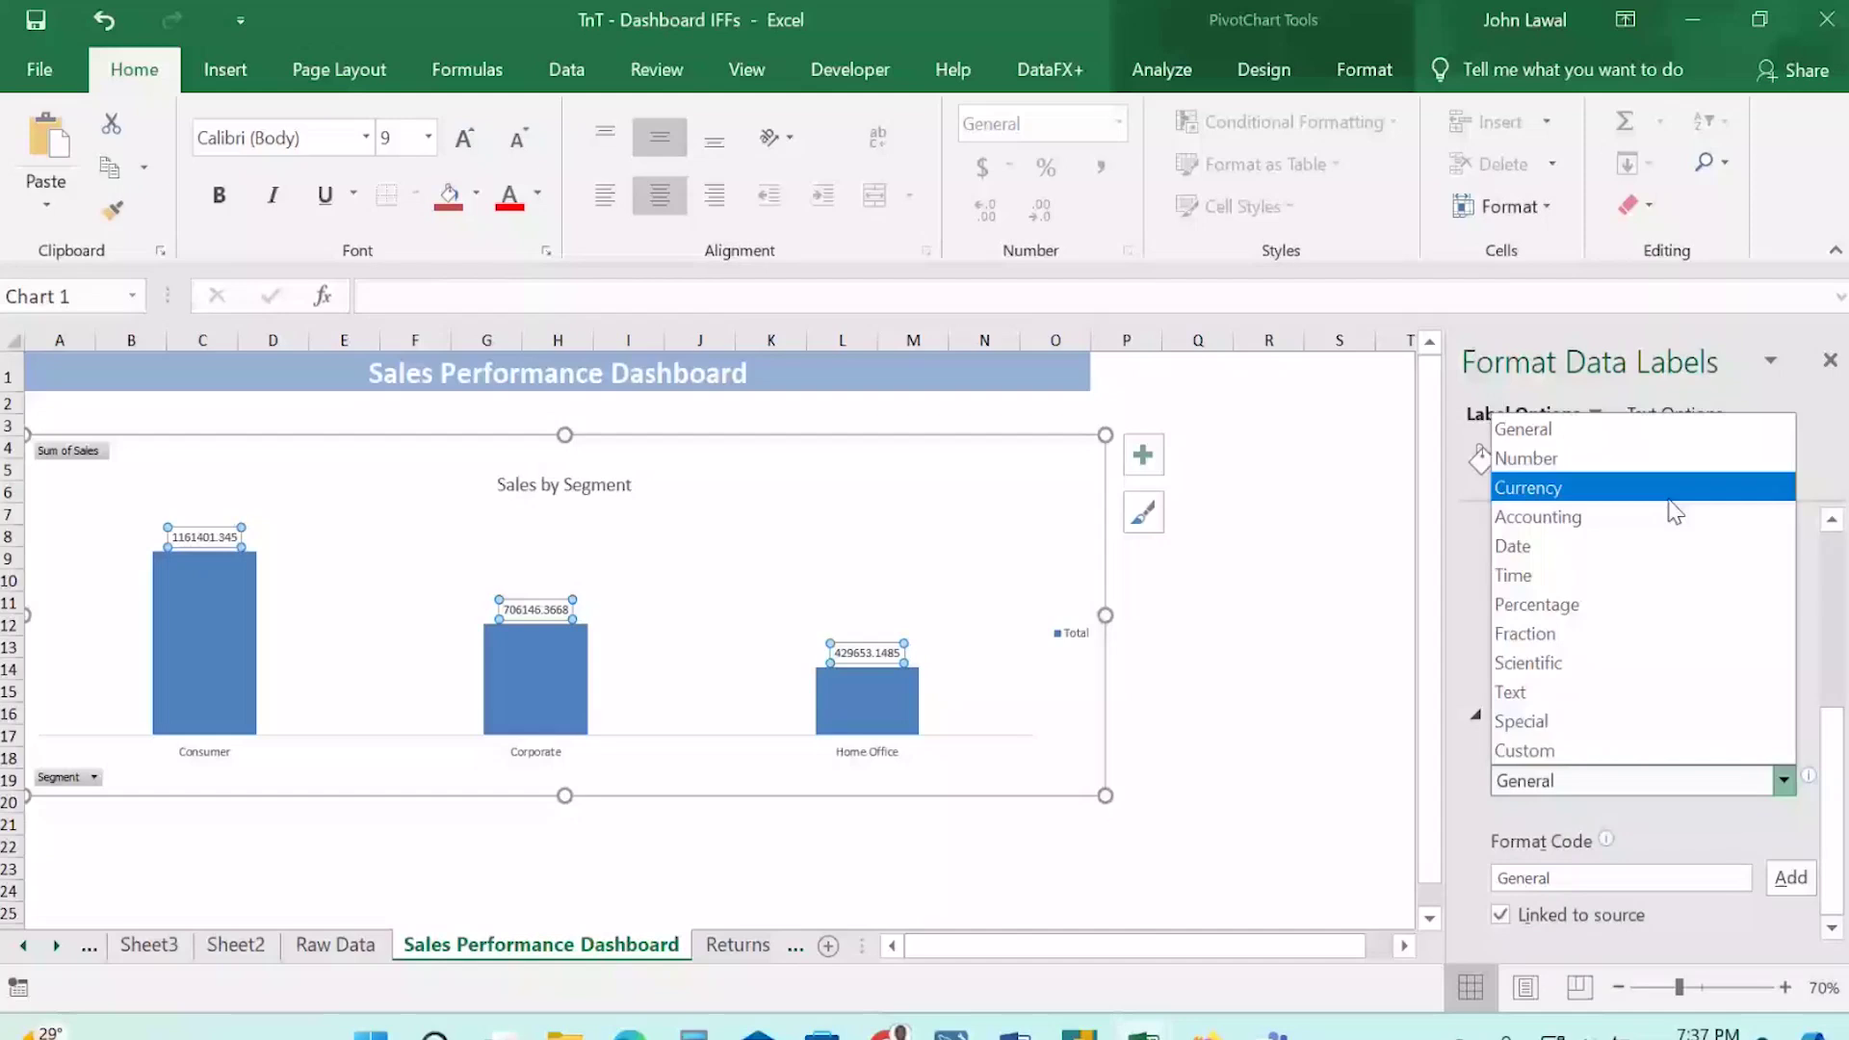
click(1671, 500)
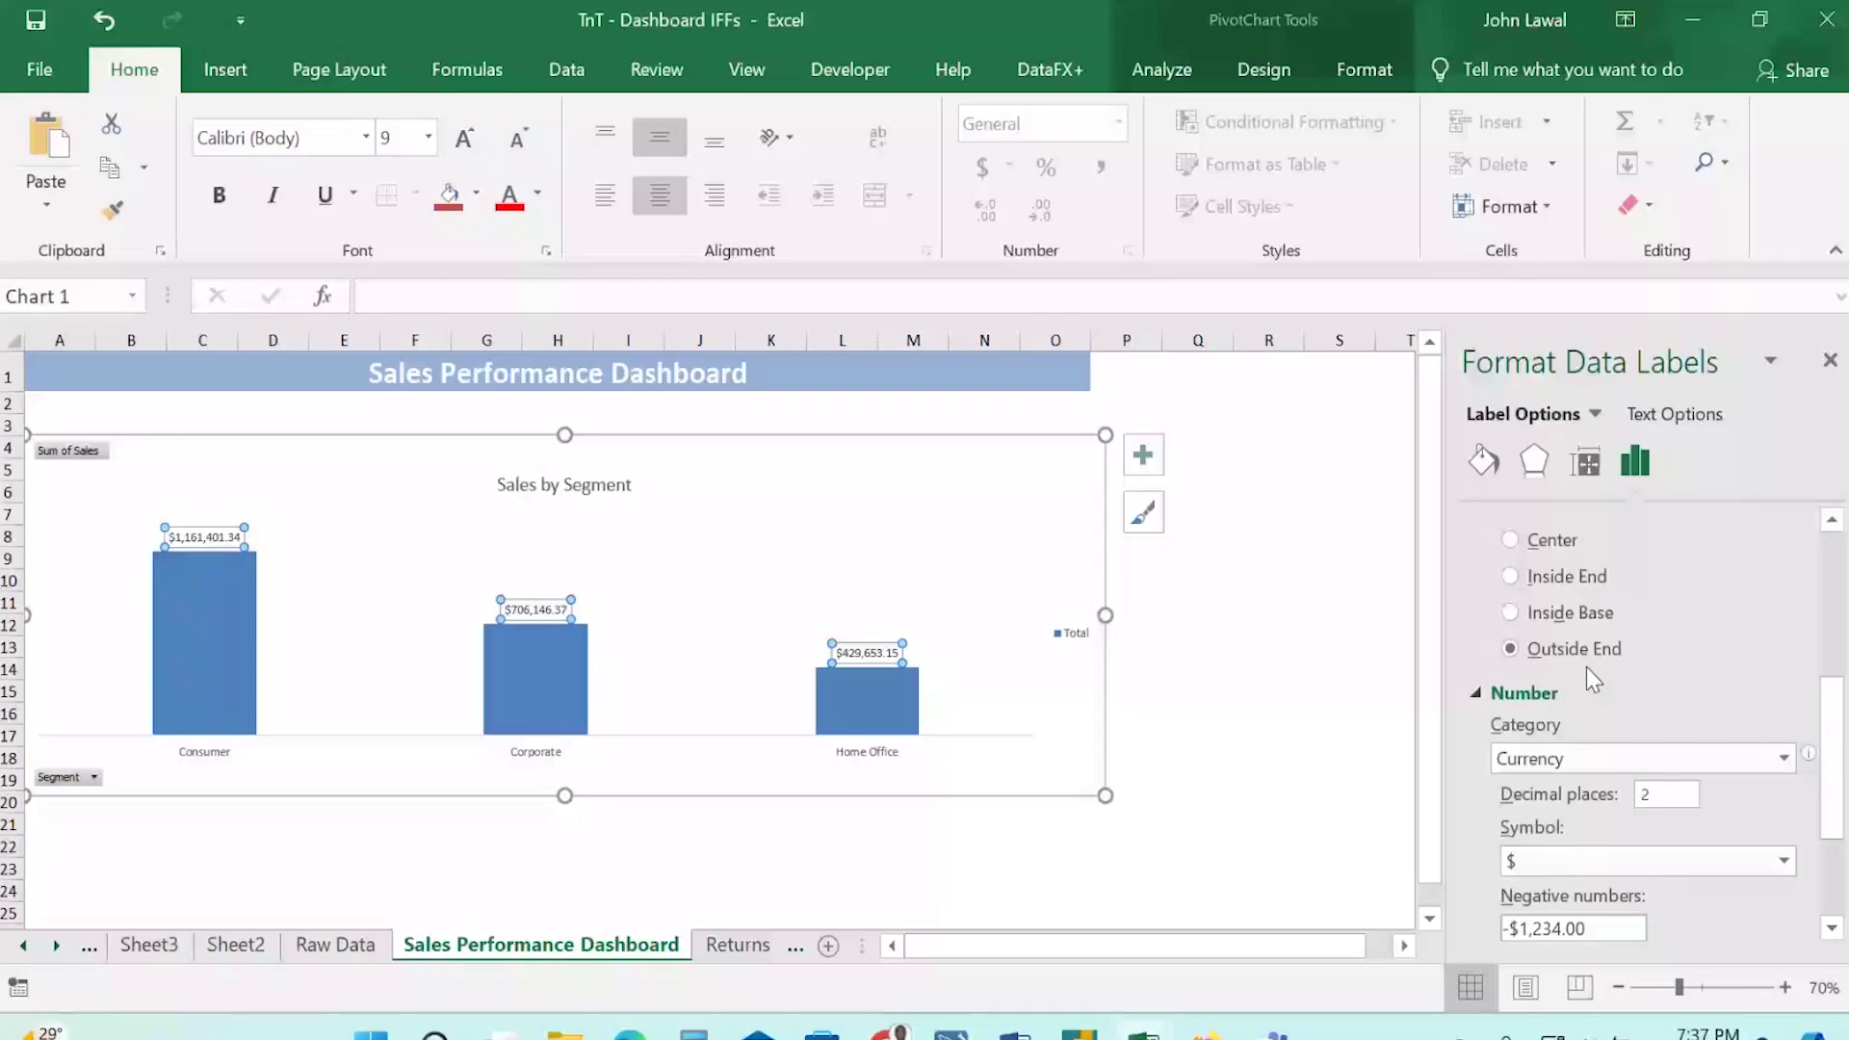
Examine the data labels' currency settings, label contents, fill, border, size and alignment options.
scroll(1669, 757, down, 3)
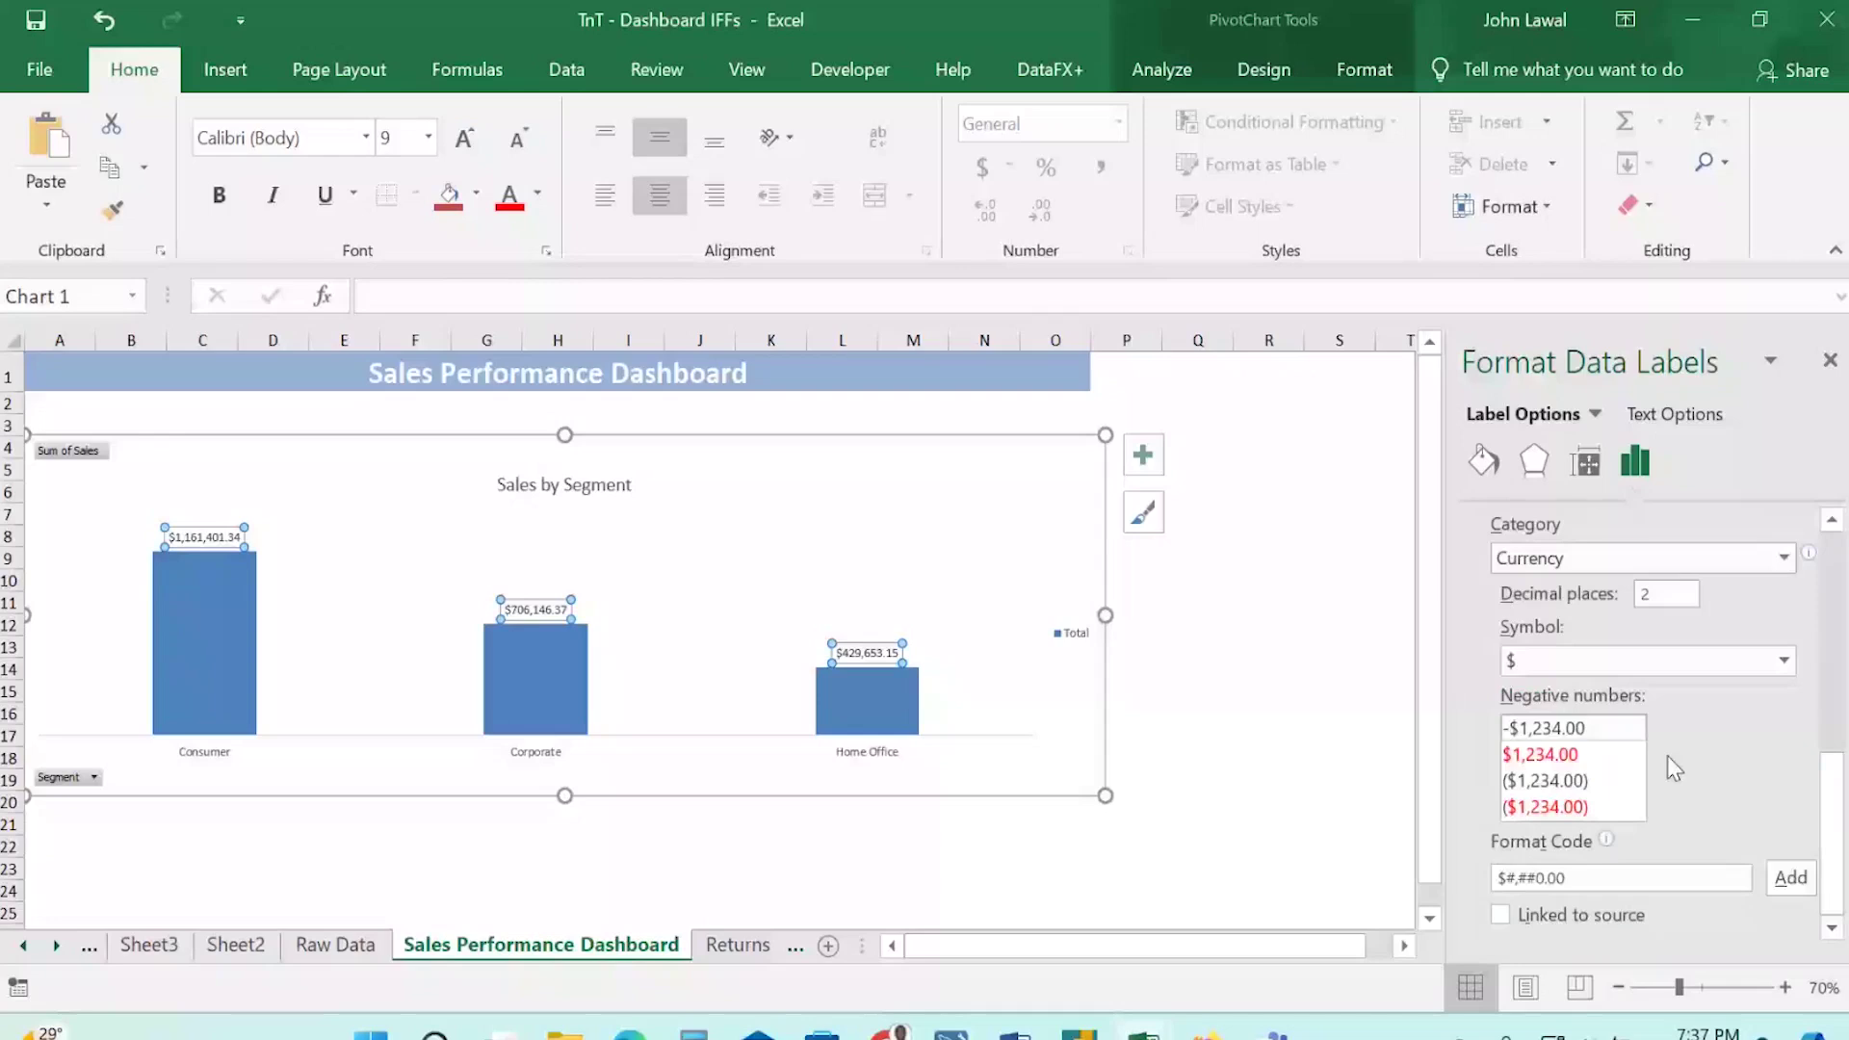
scroll(1671, 756, up, 1)
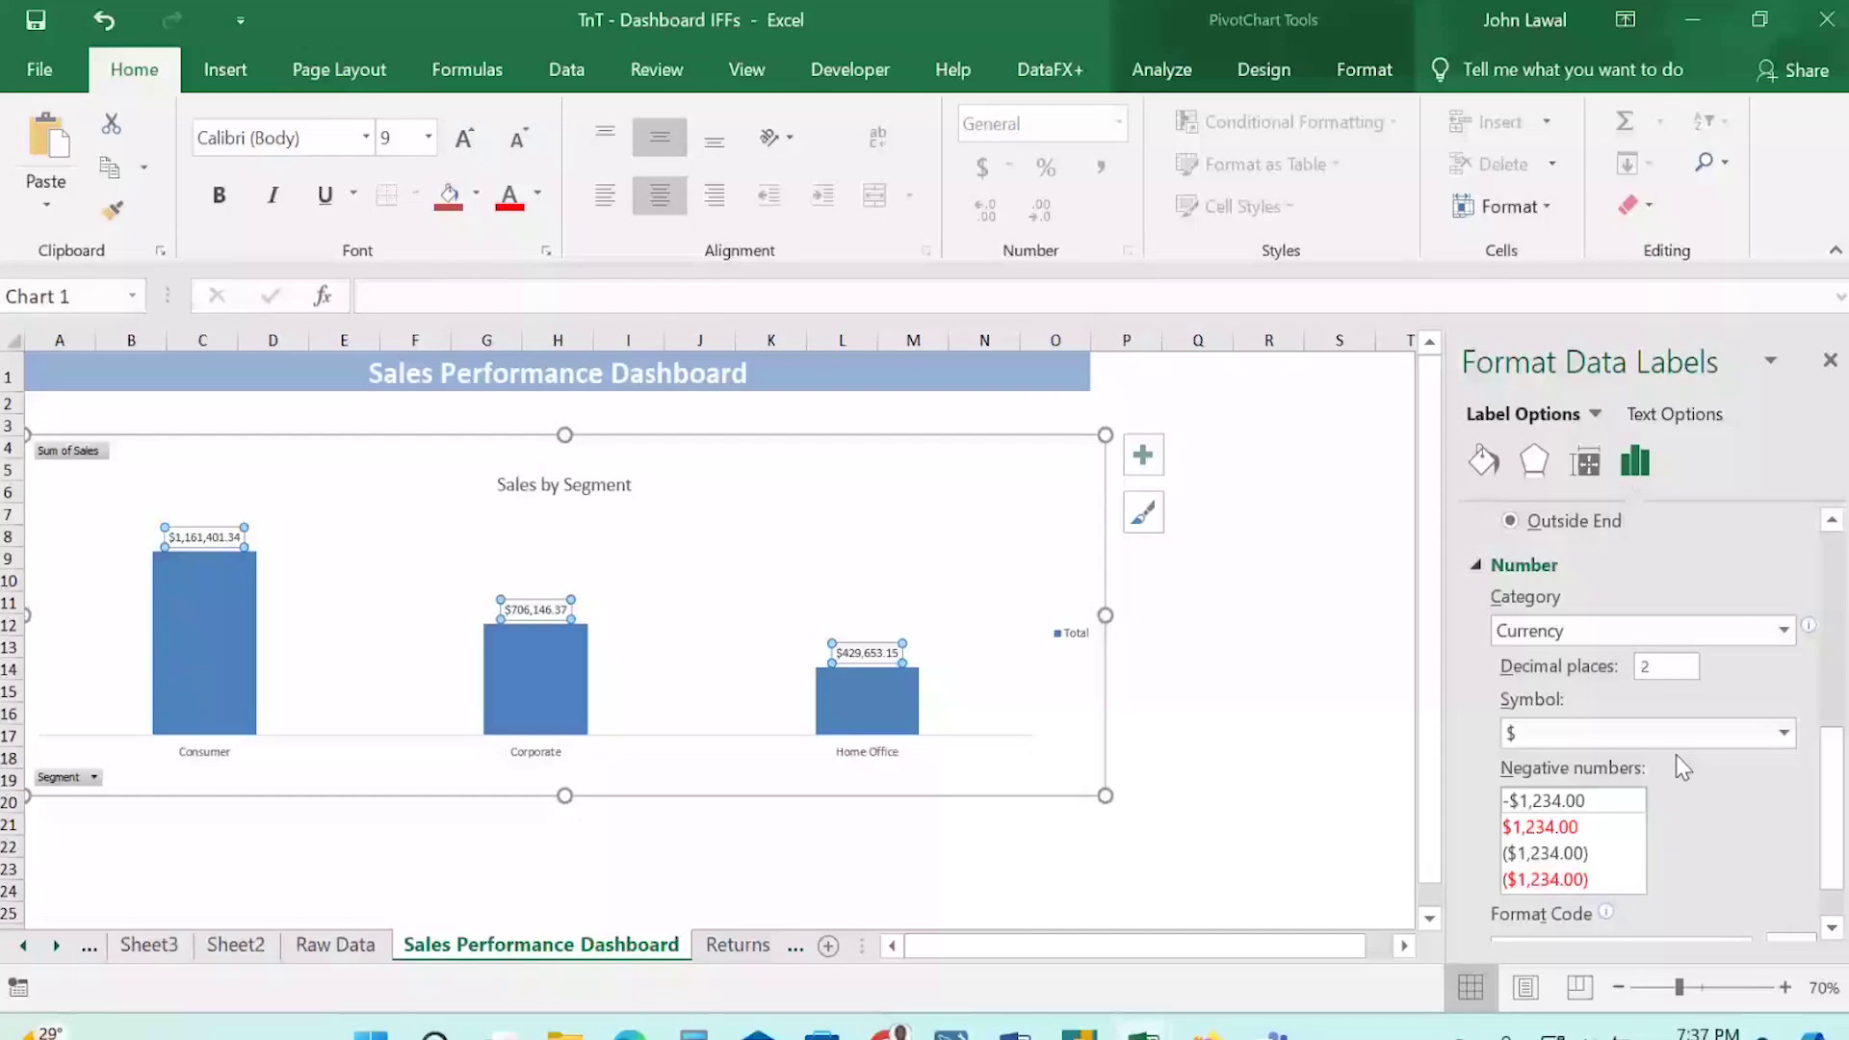
scroll(1676, 755, up, 7)
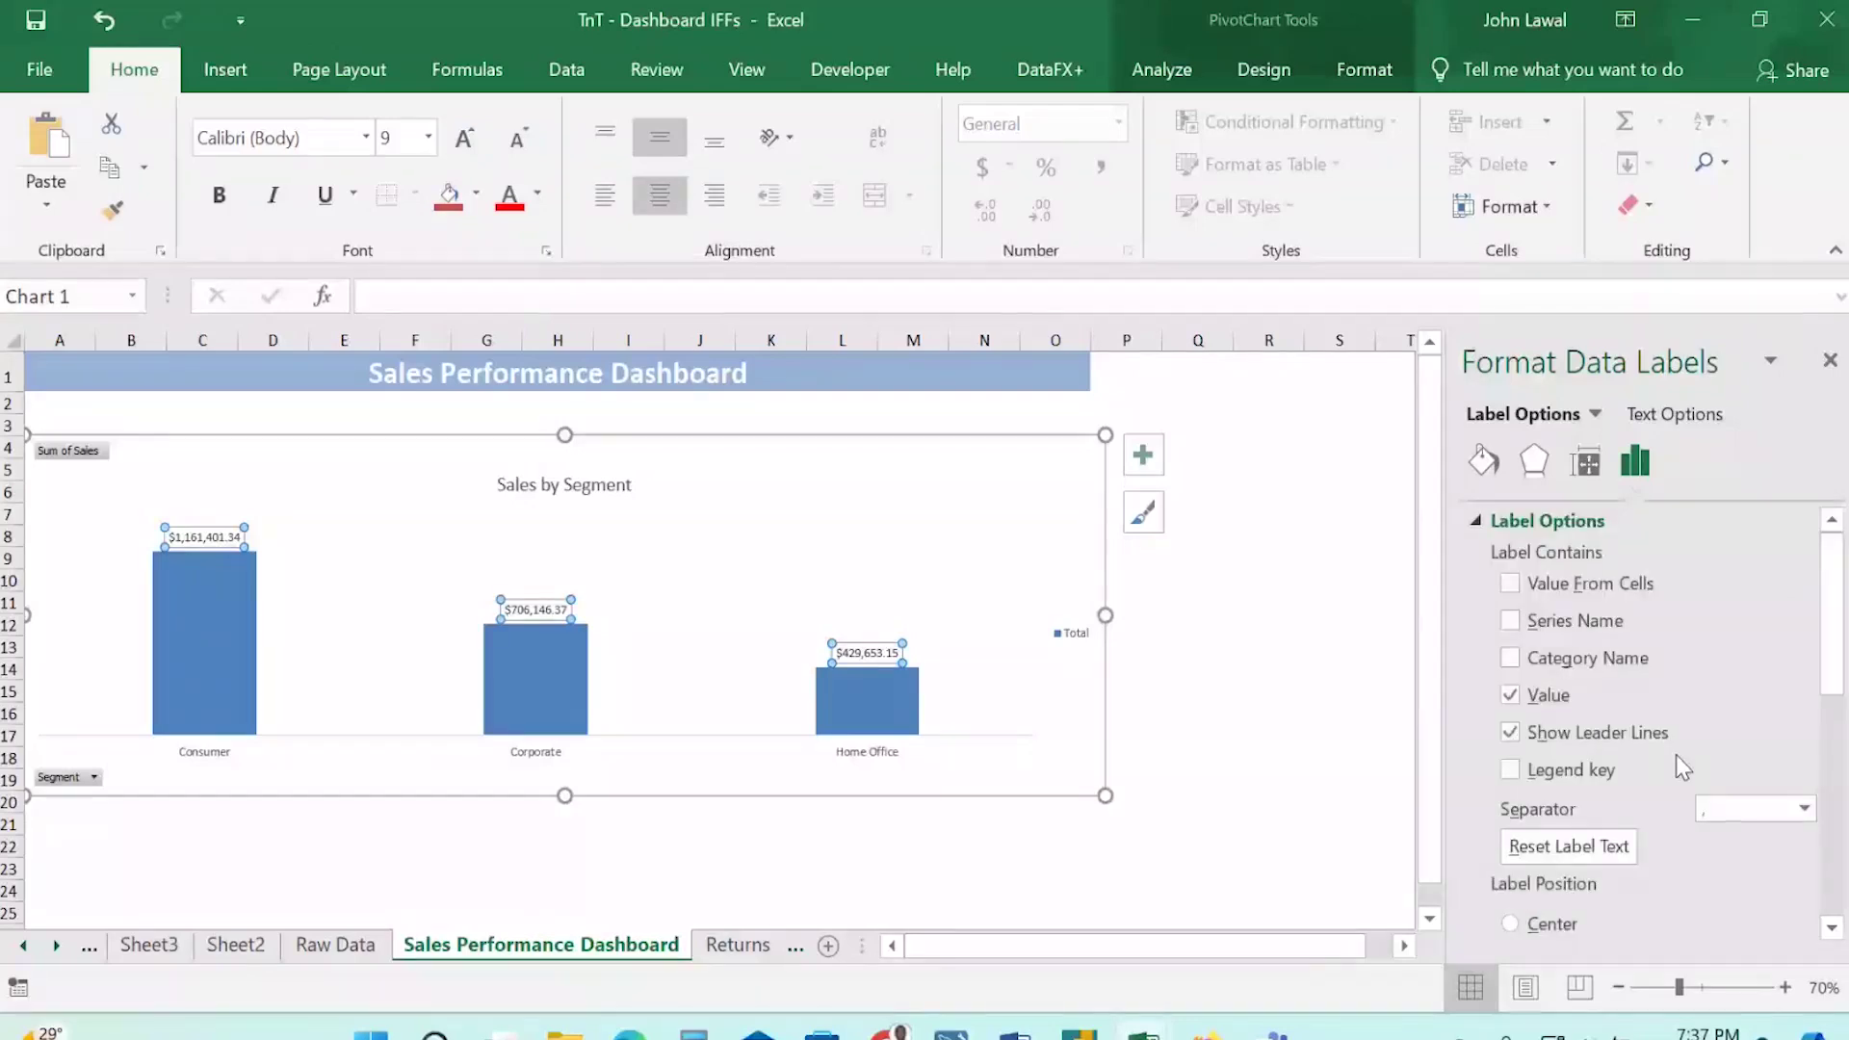
scroll(1676, 755, down, 2)
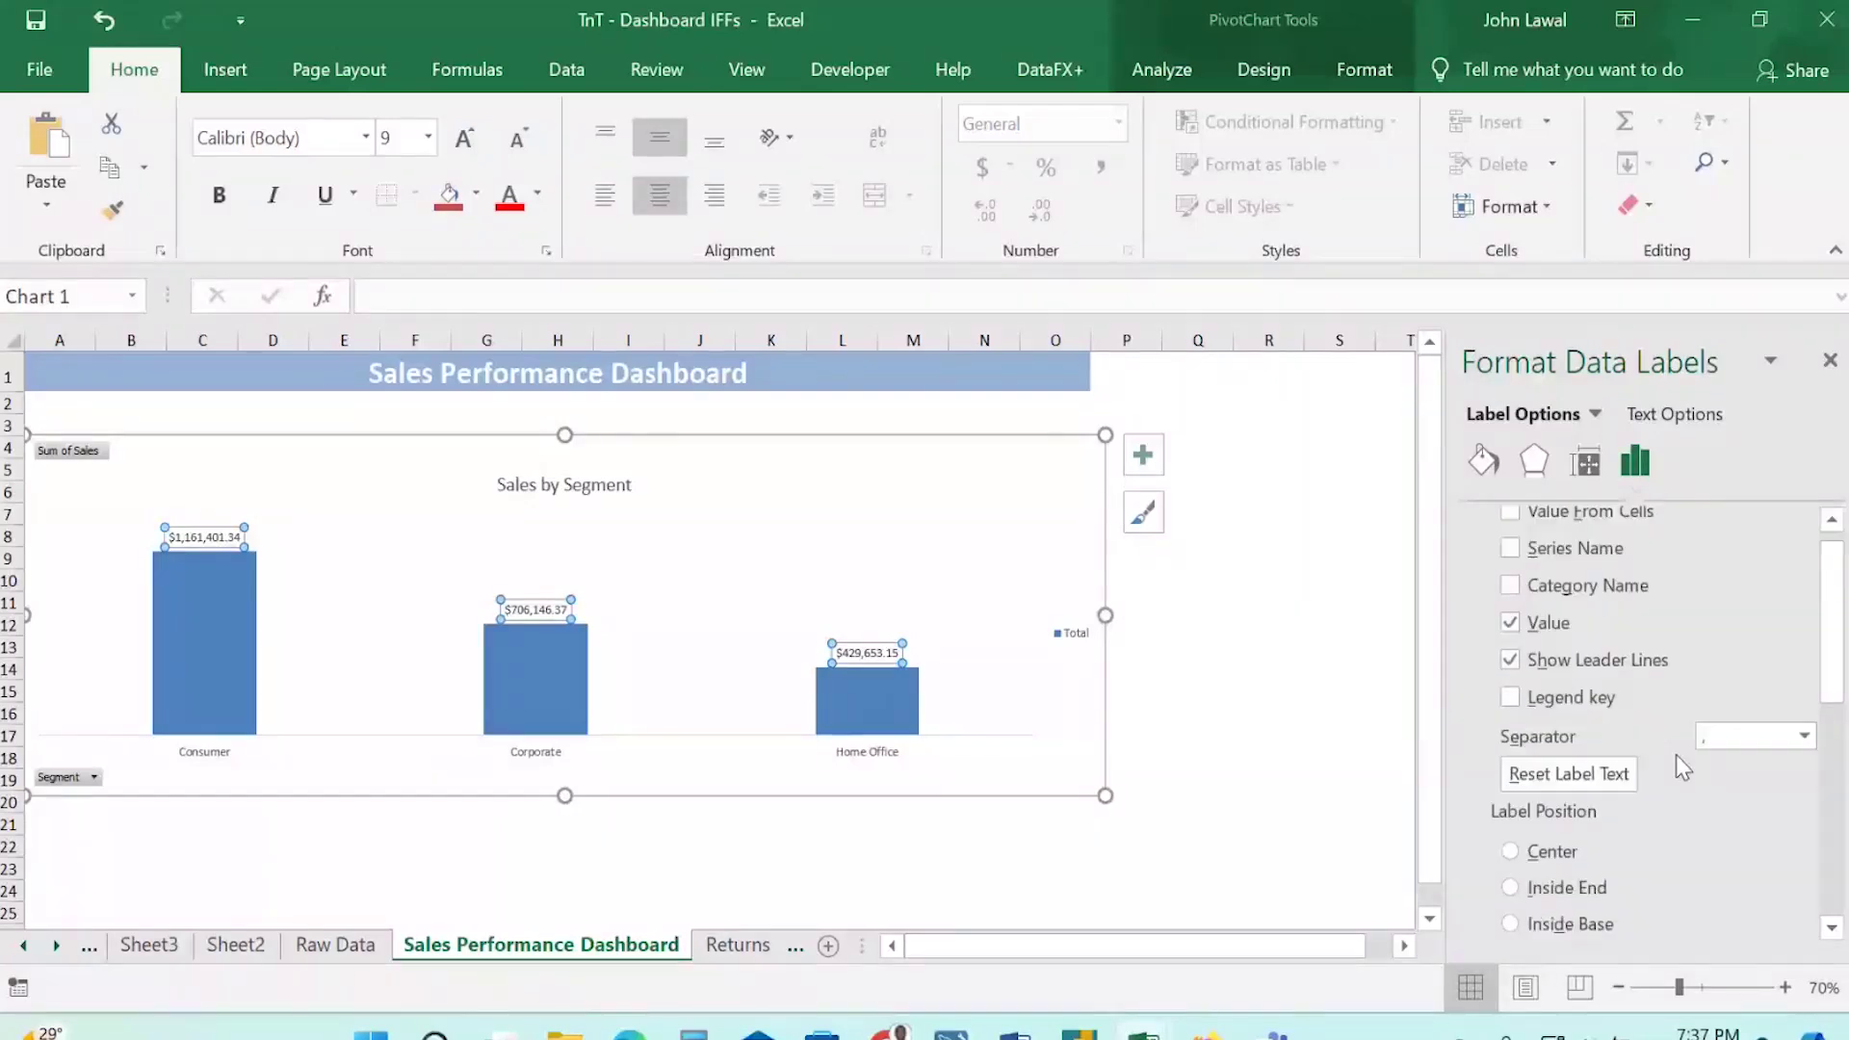
scroll(1487, 471, up, 3)
click(1484, 462)
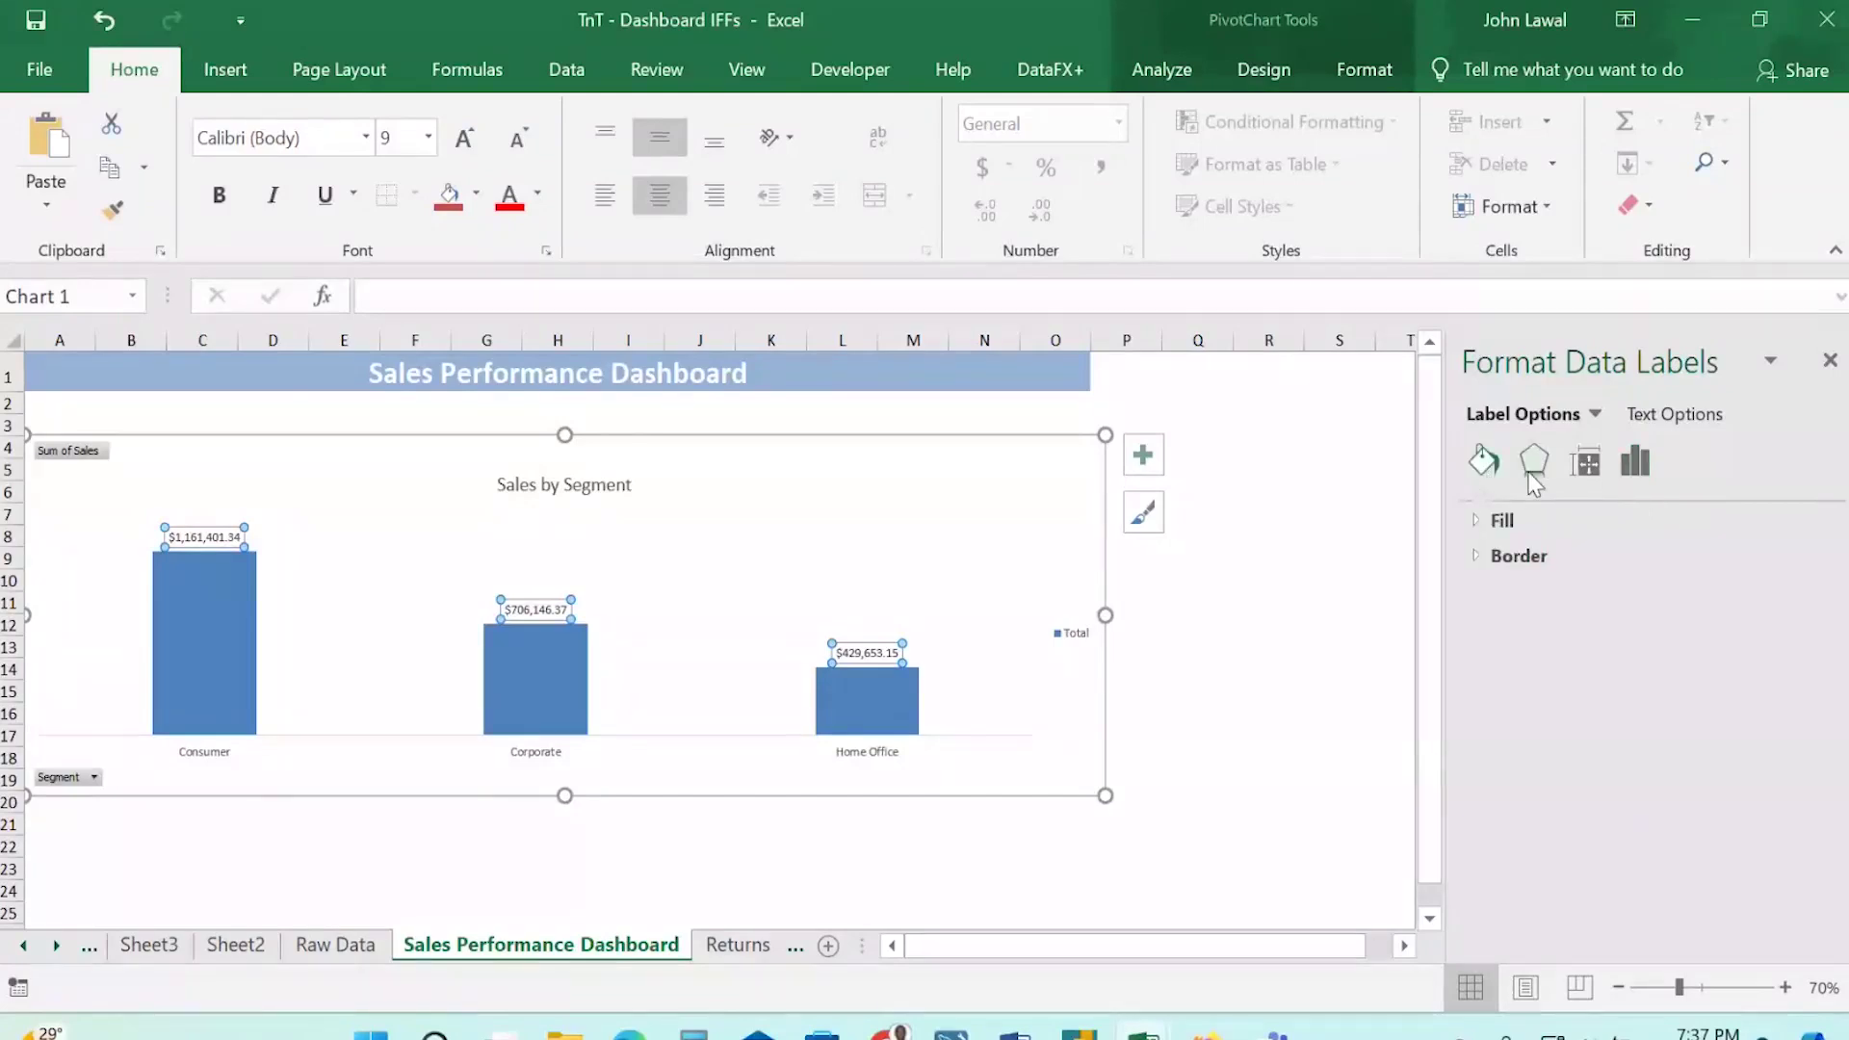
click(1589, 459)
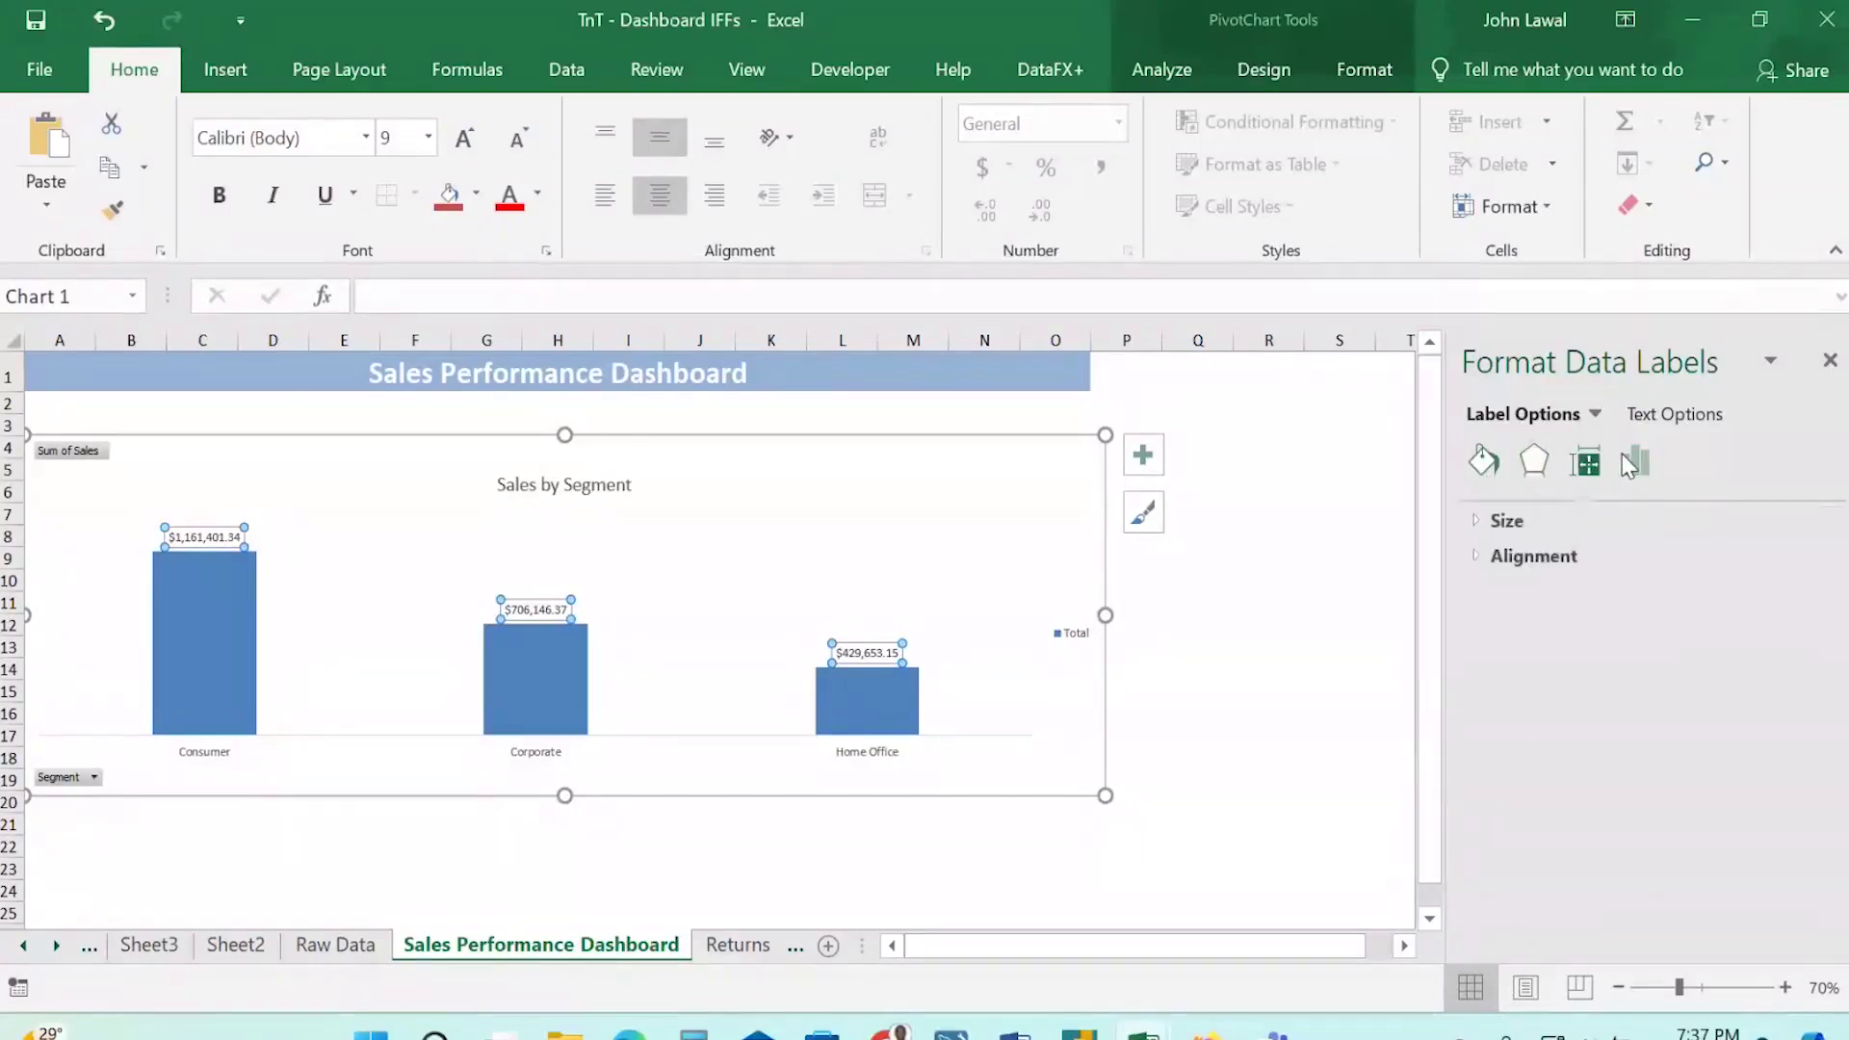
click(1626, 460)
Try the Inside Base and Inside End positions for the data labels, finishing with Outside End.
scroll(1574, 749, down, 3)
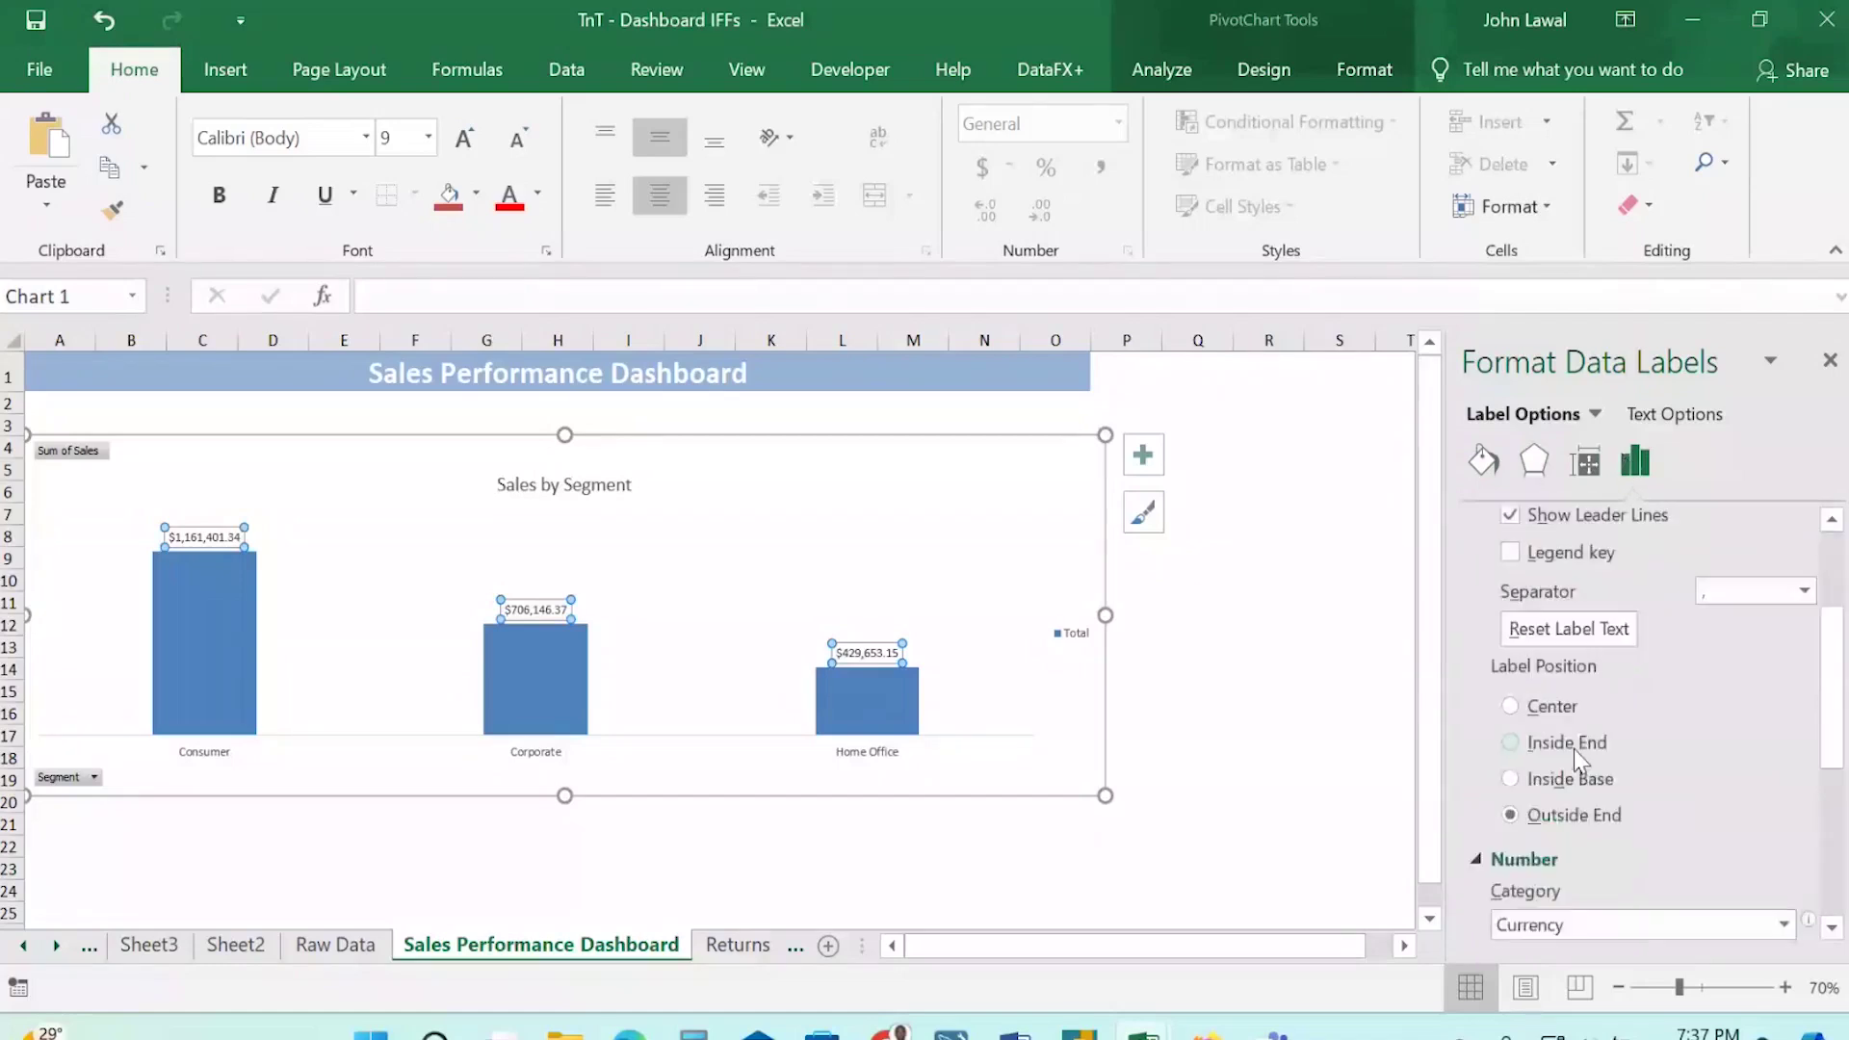
scroll(1574, 749, down, 3)
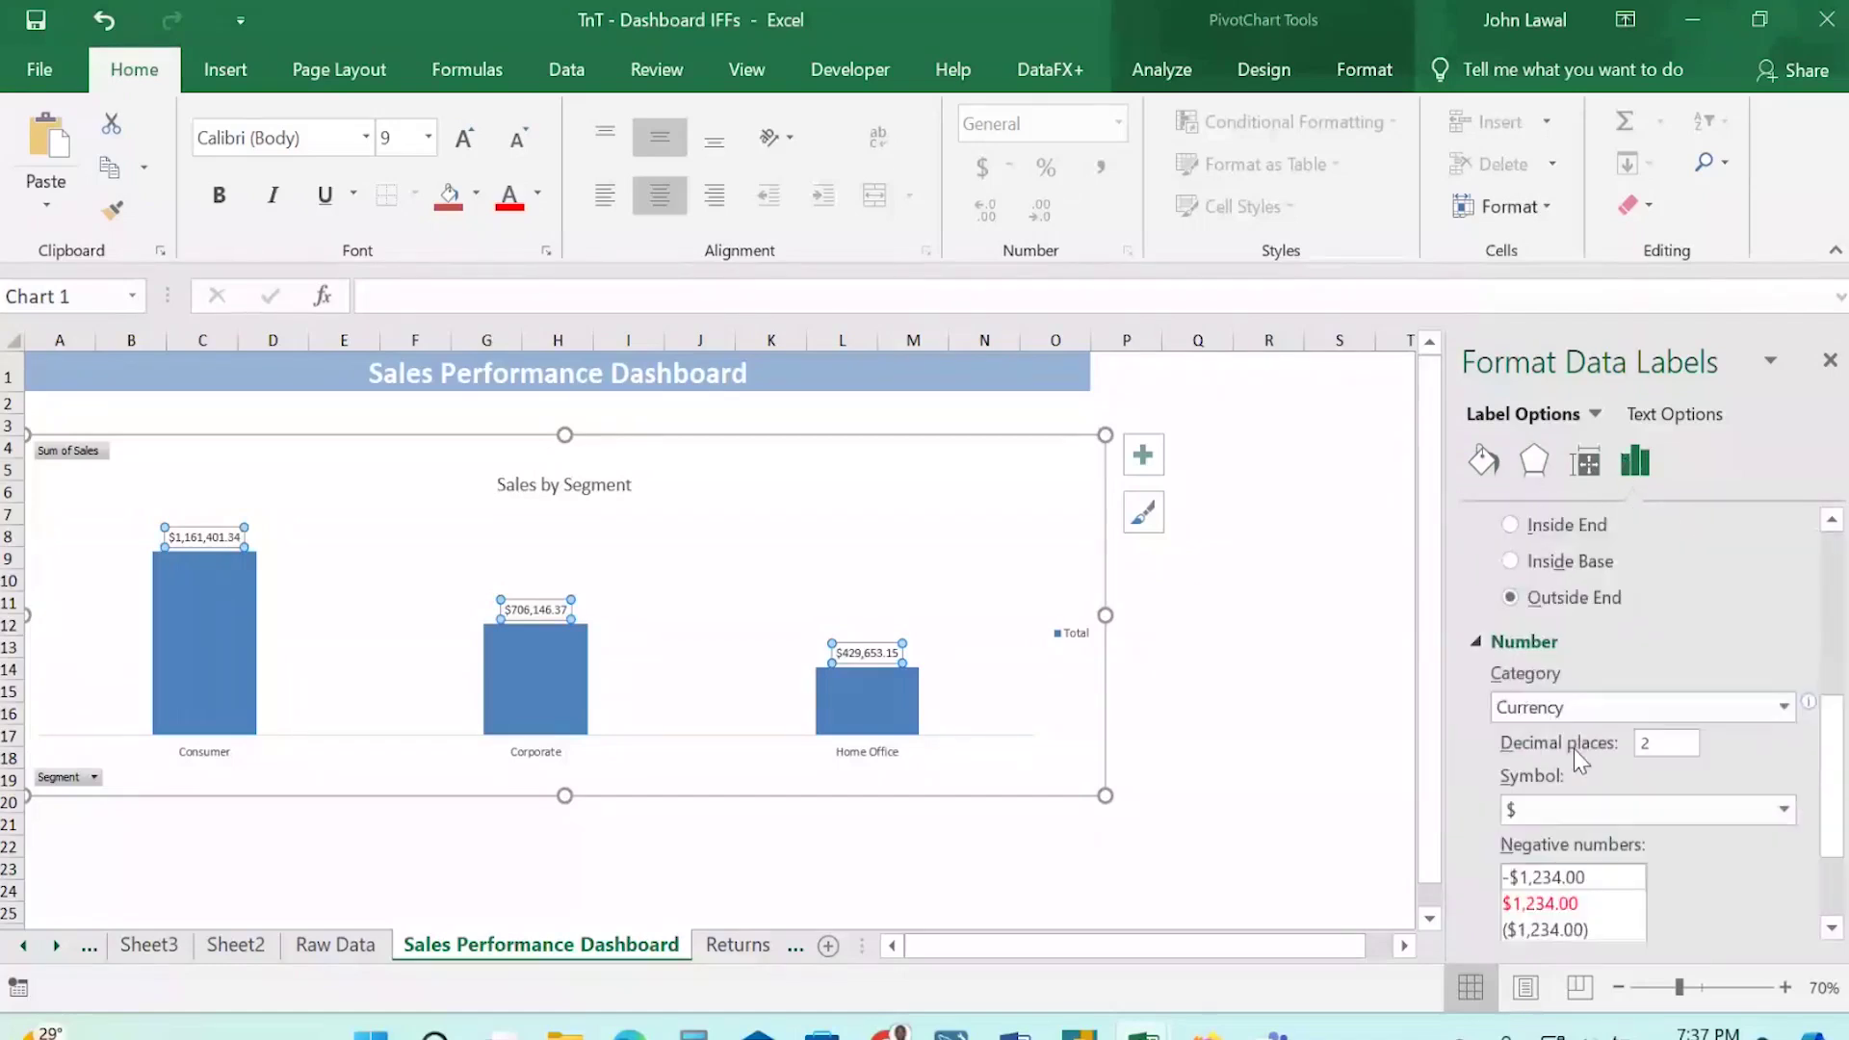
scroll(1574, 749, up, 2)
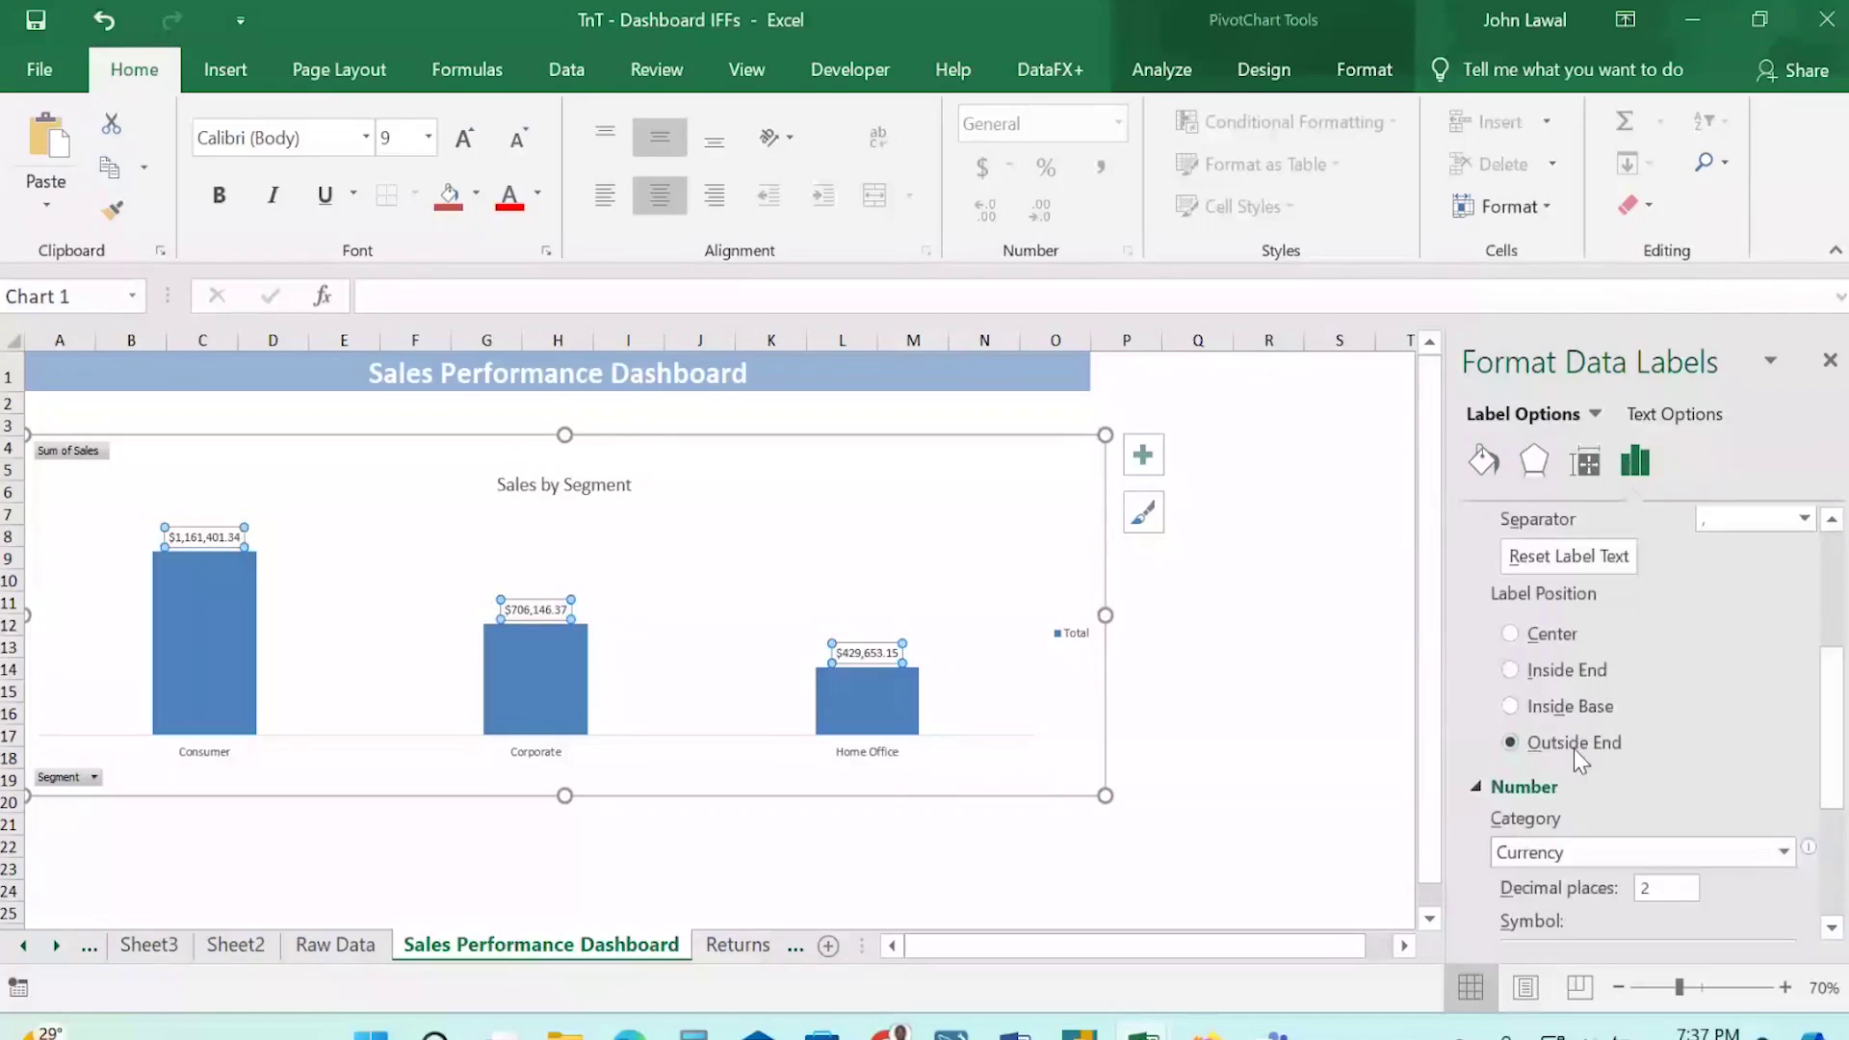
scroll(1574, 749, up, 1)
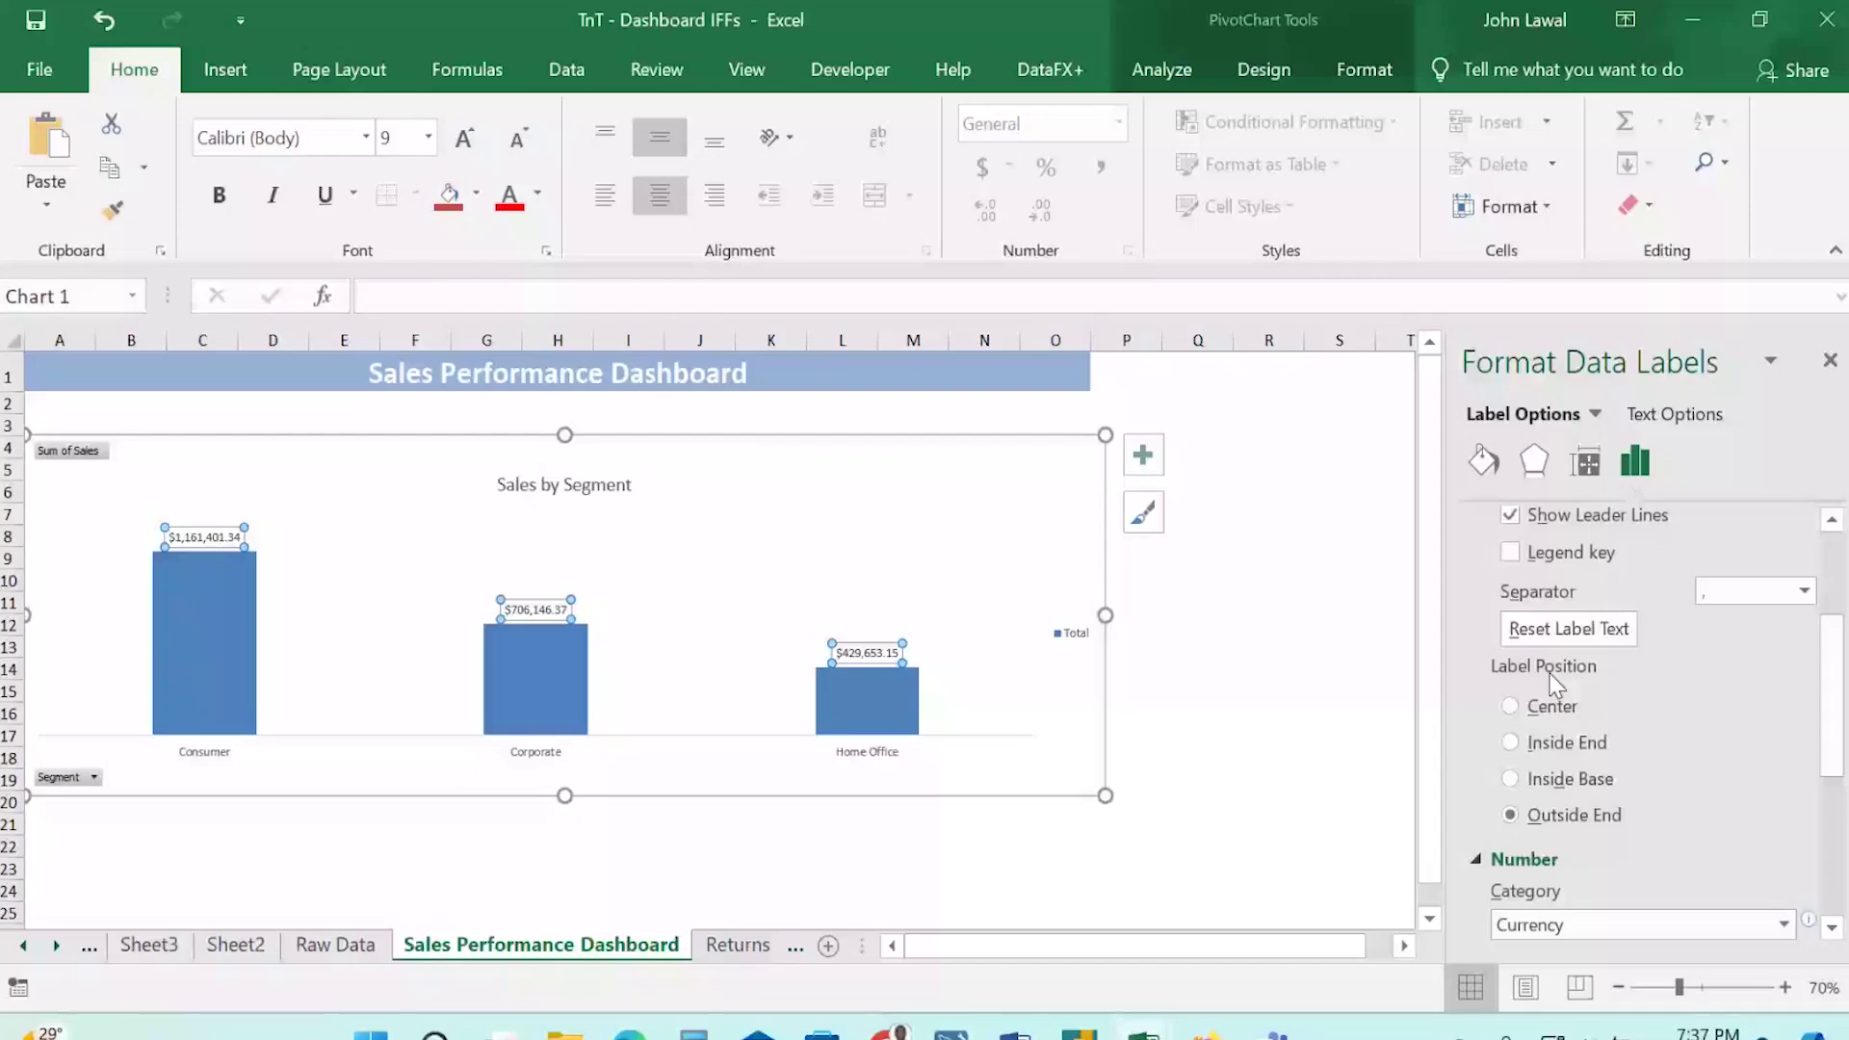
click(1512, 780)
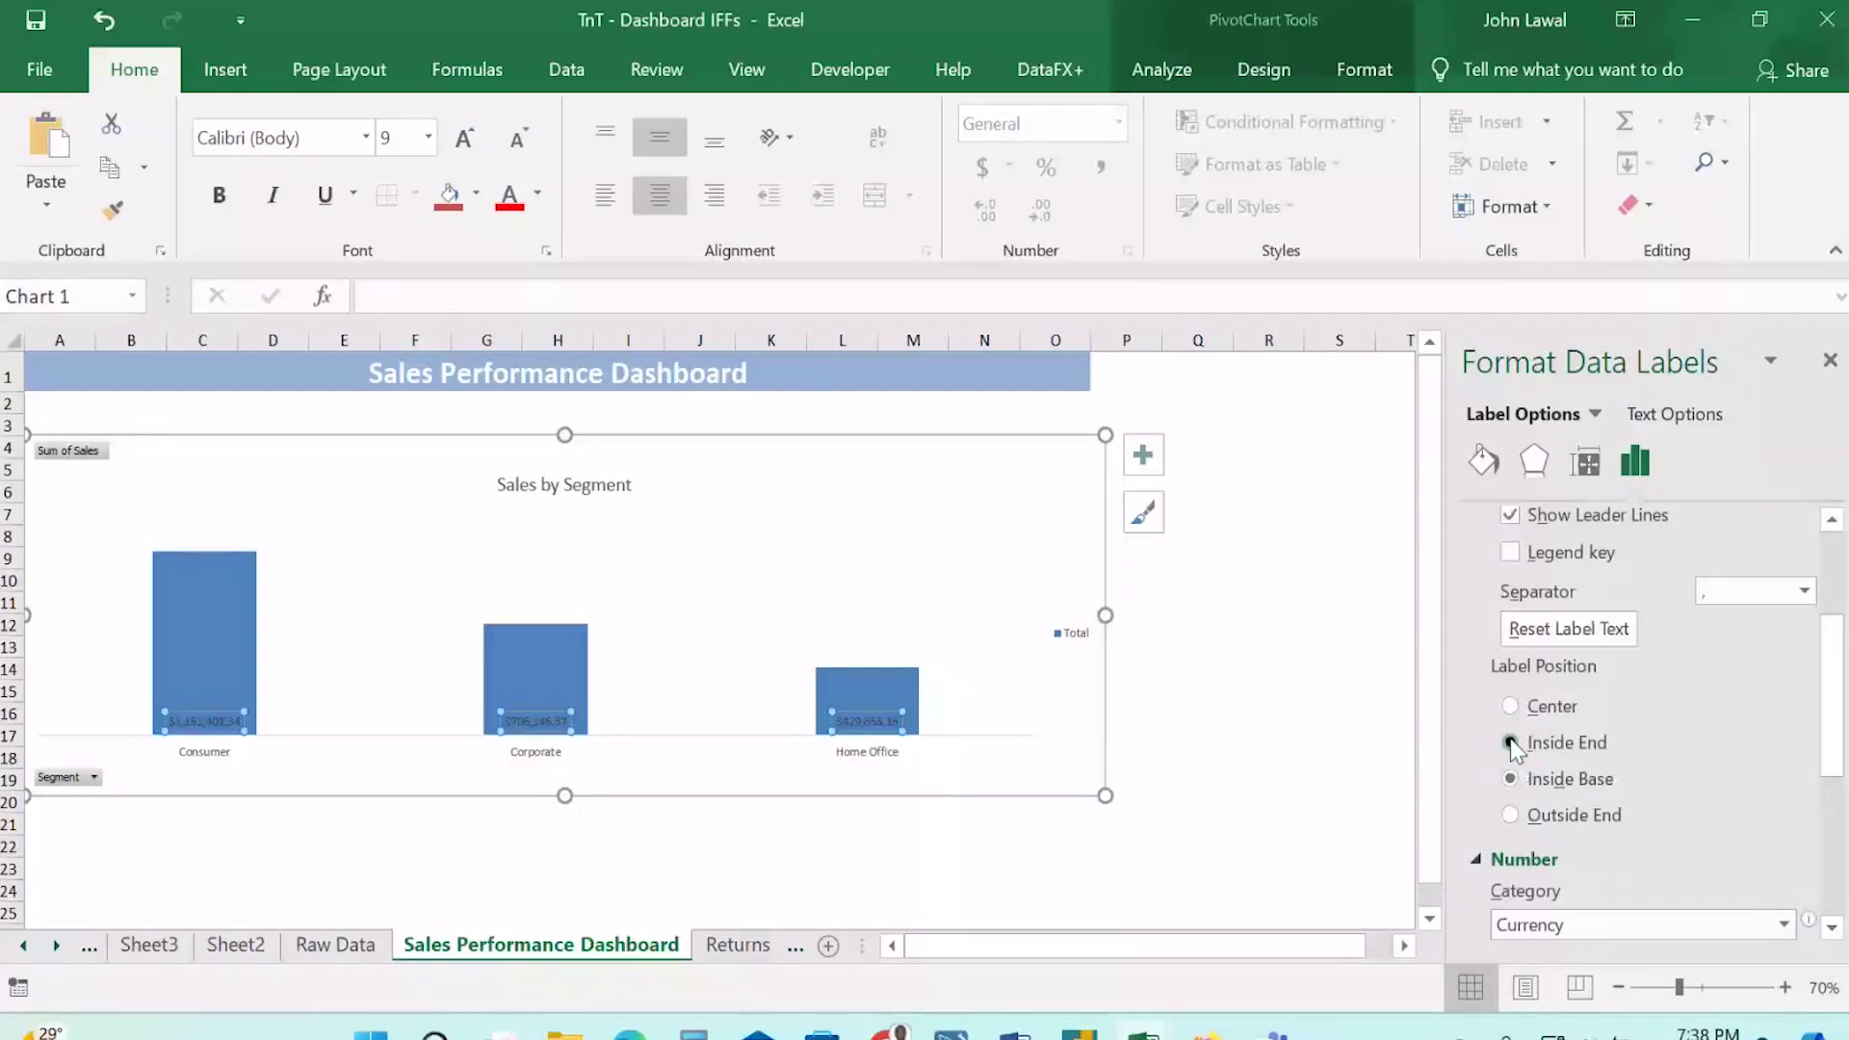
click(1511, 742)
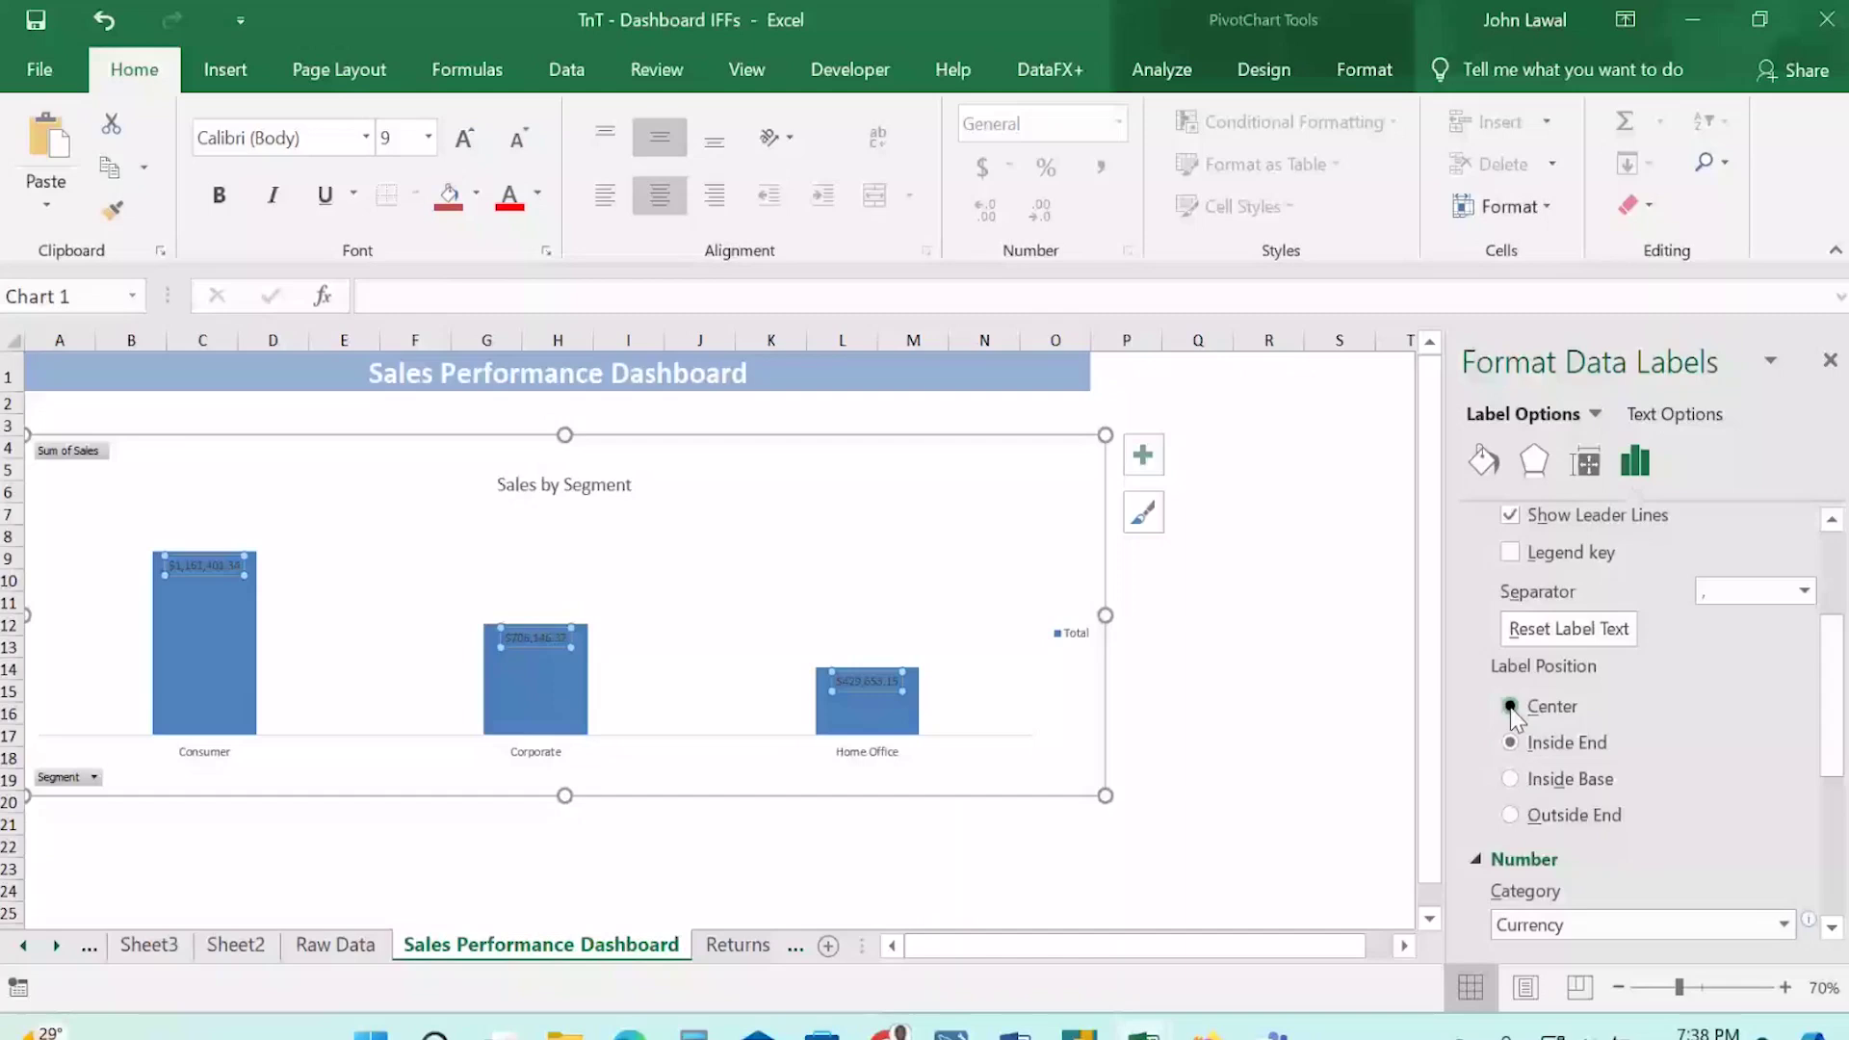
click(1510, 816)
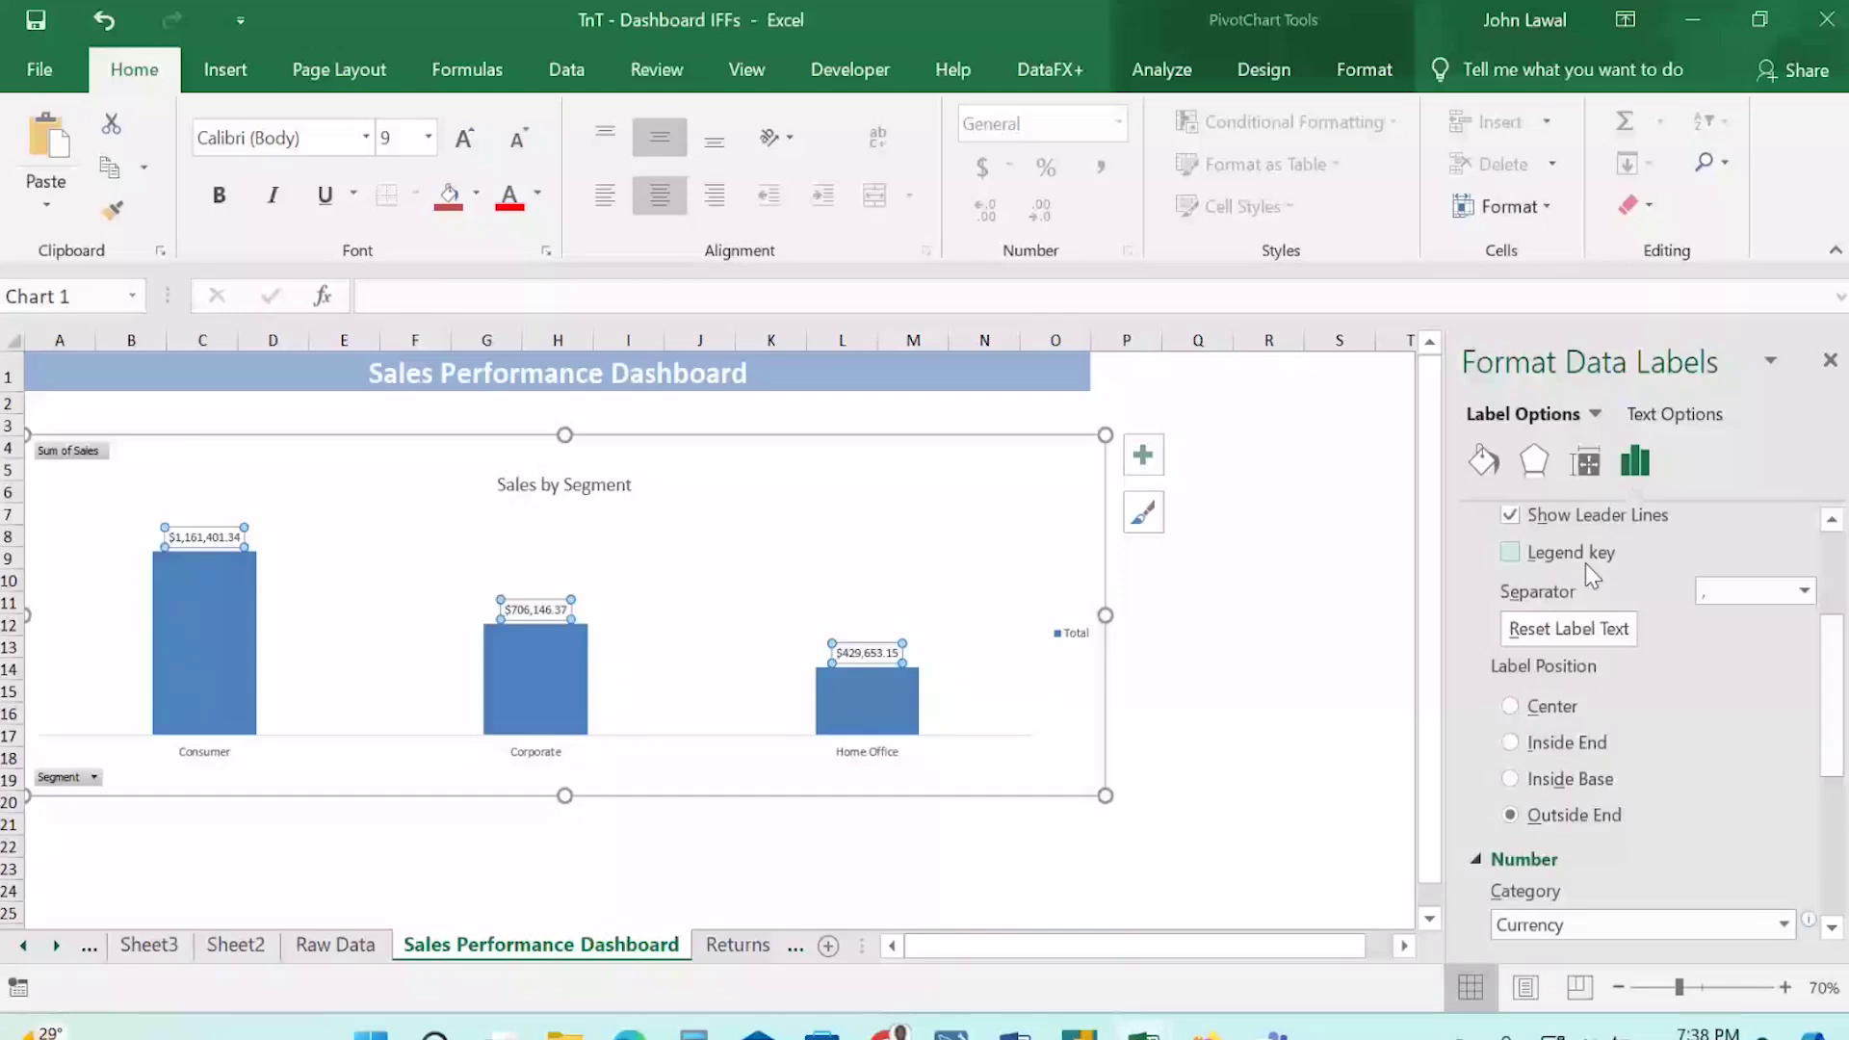
Set the data labels' text fill to a dark theme color after trying Tan, Background 2, Darker 25%.
scroll(1530, 532, up, 3)
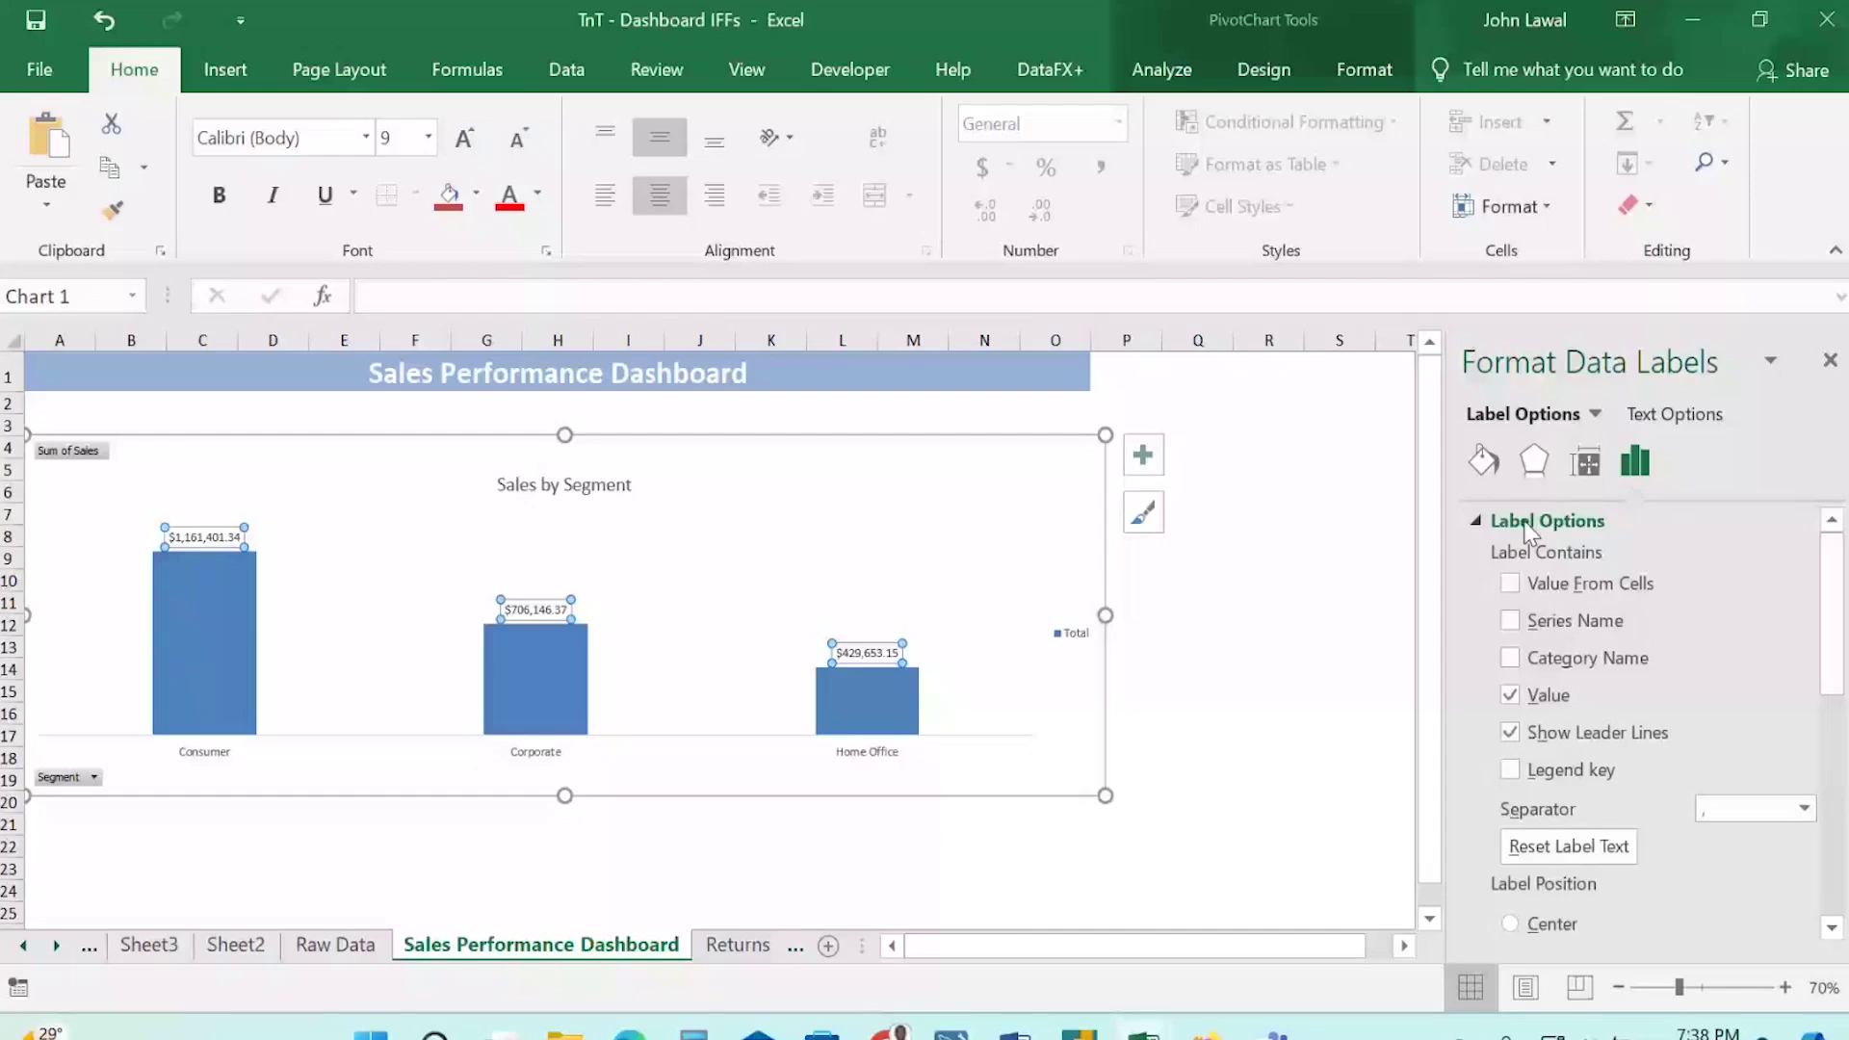
click(1675, 414)
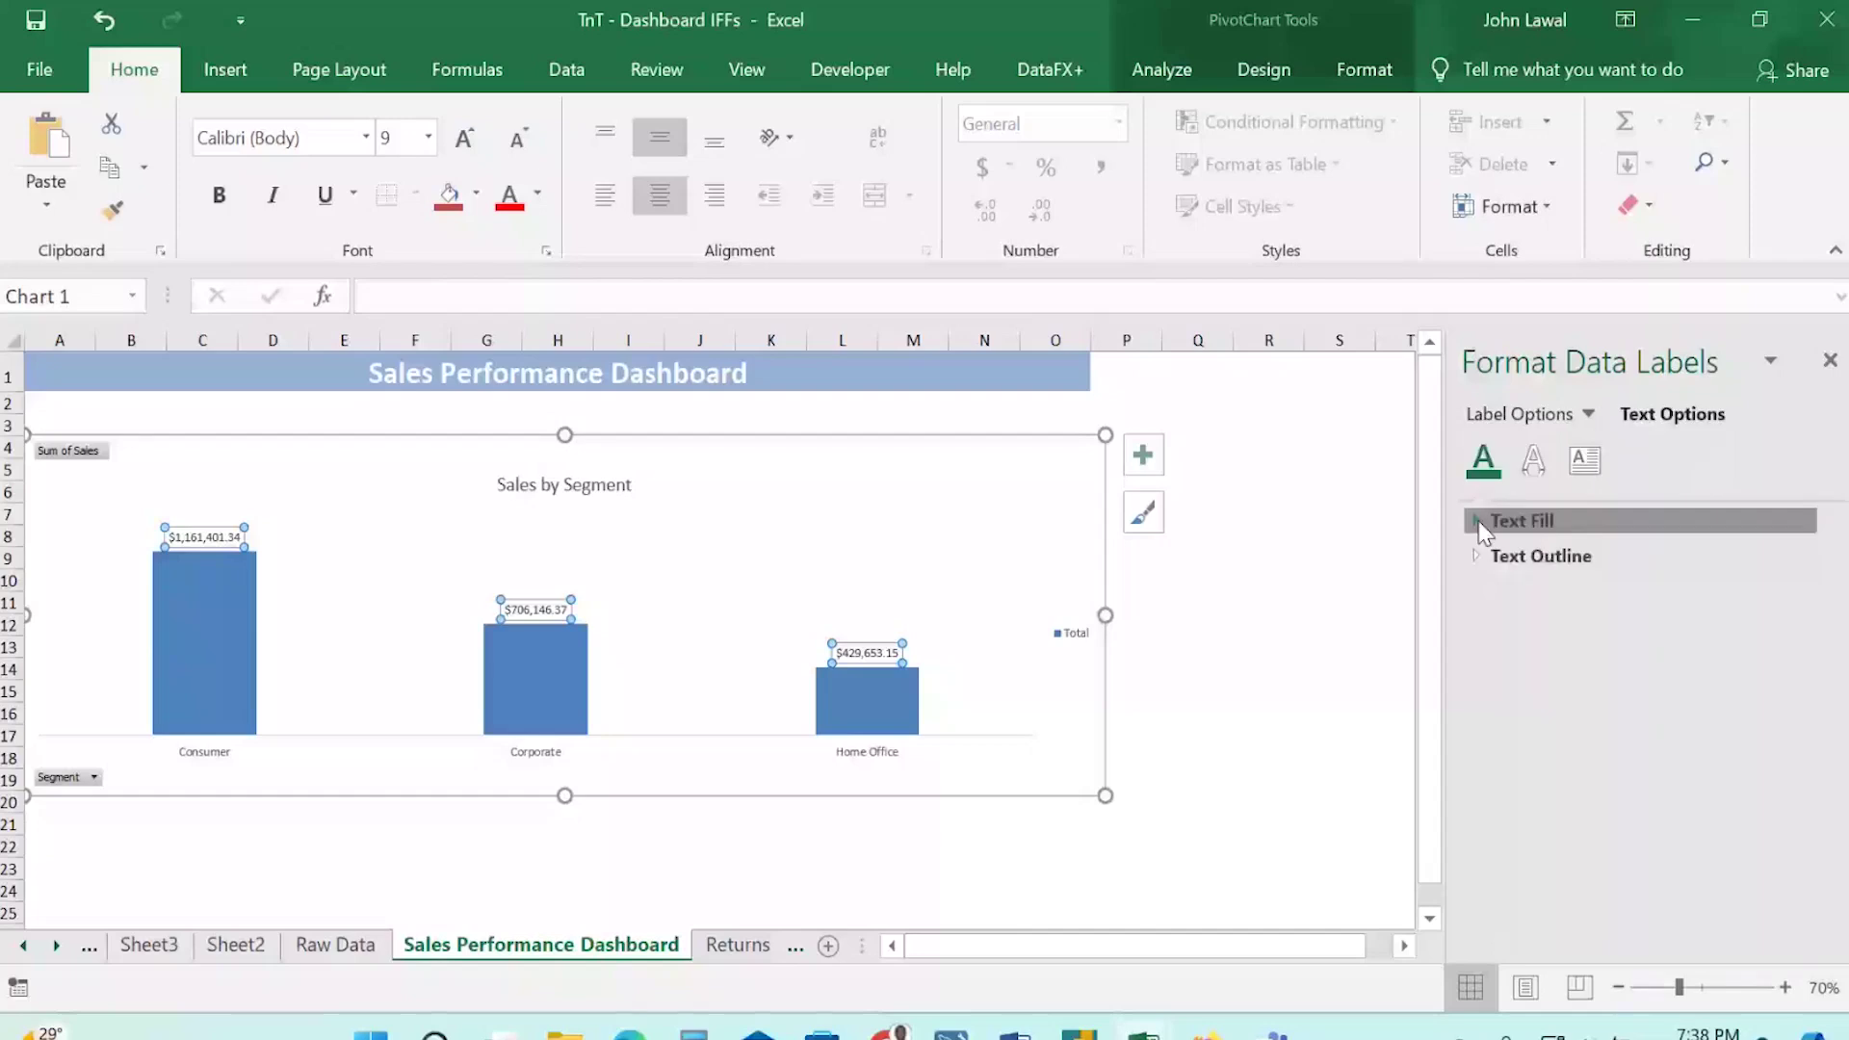
click(1483, 525)
click(1506, 840)
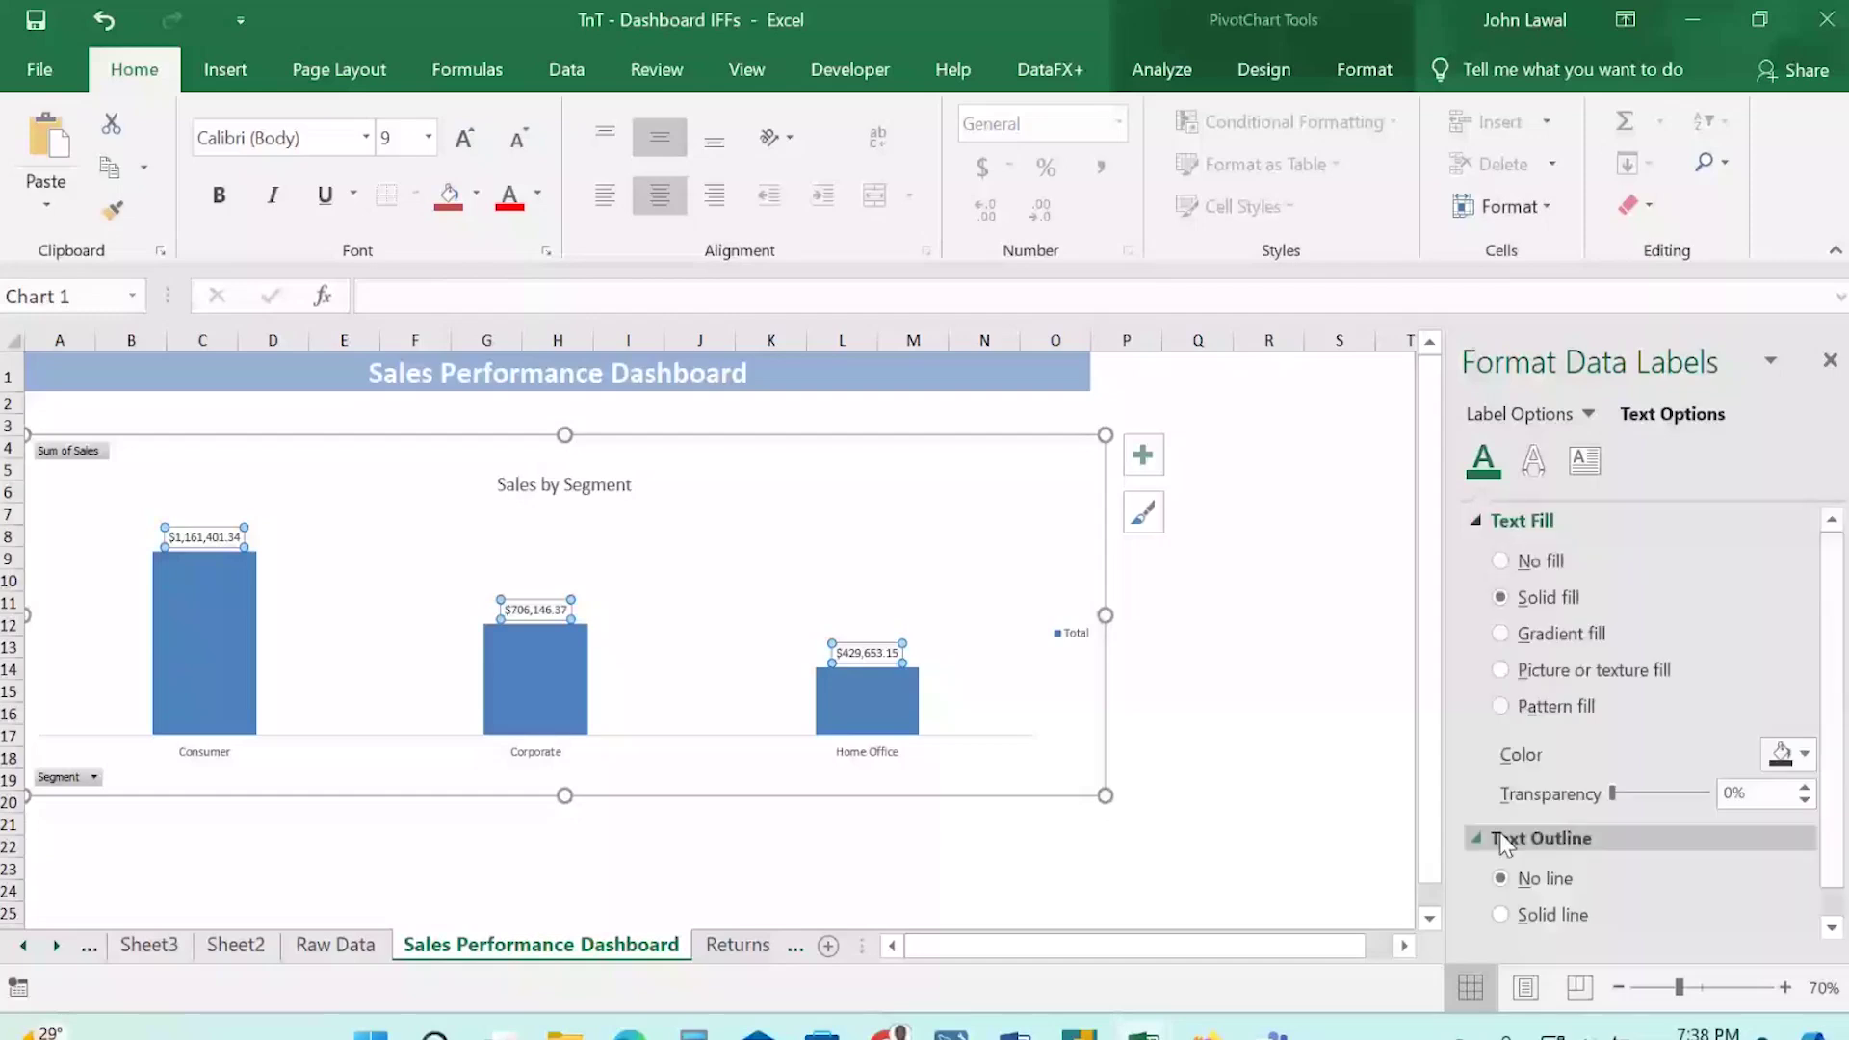
click(1792, 754)
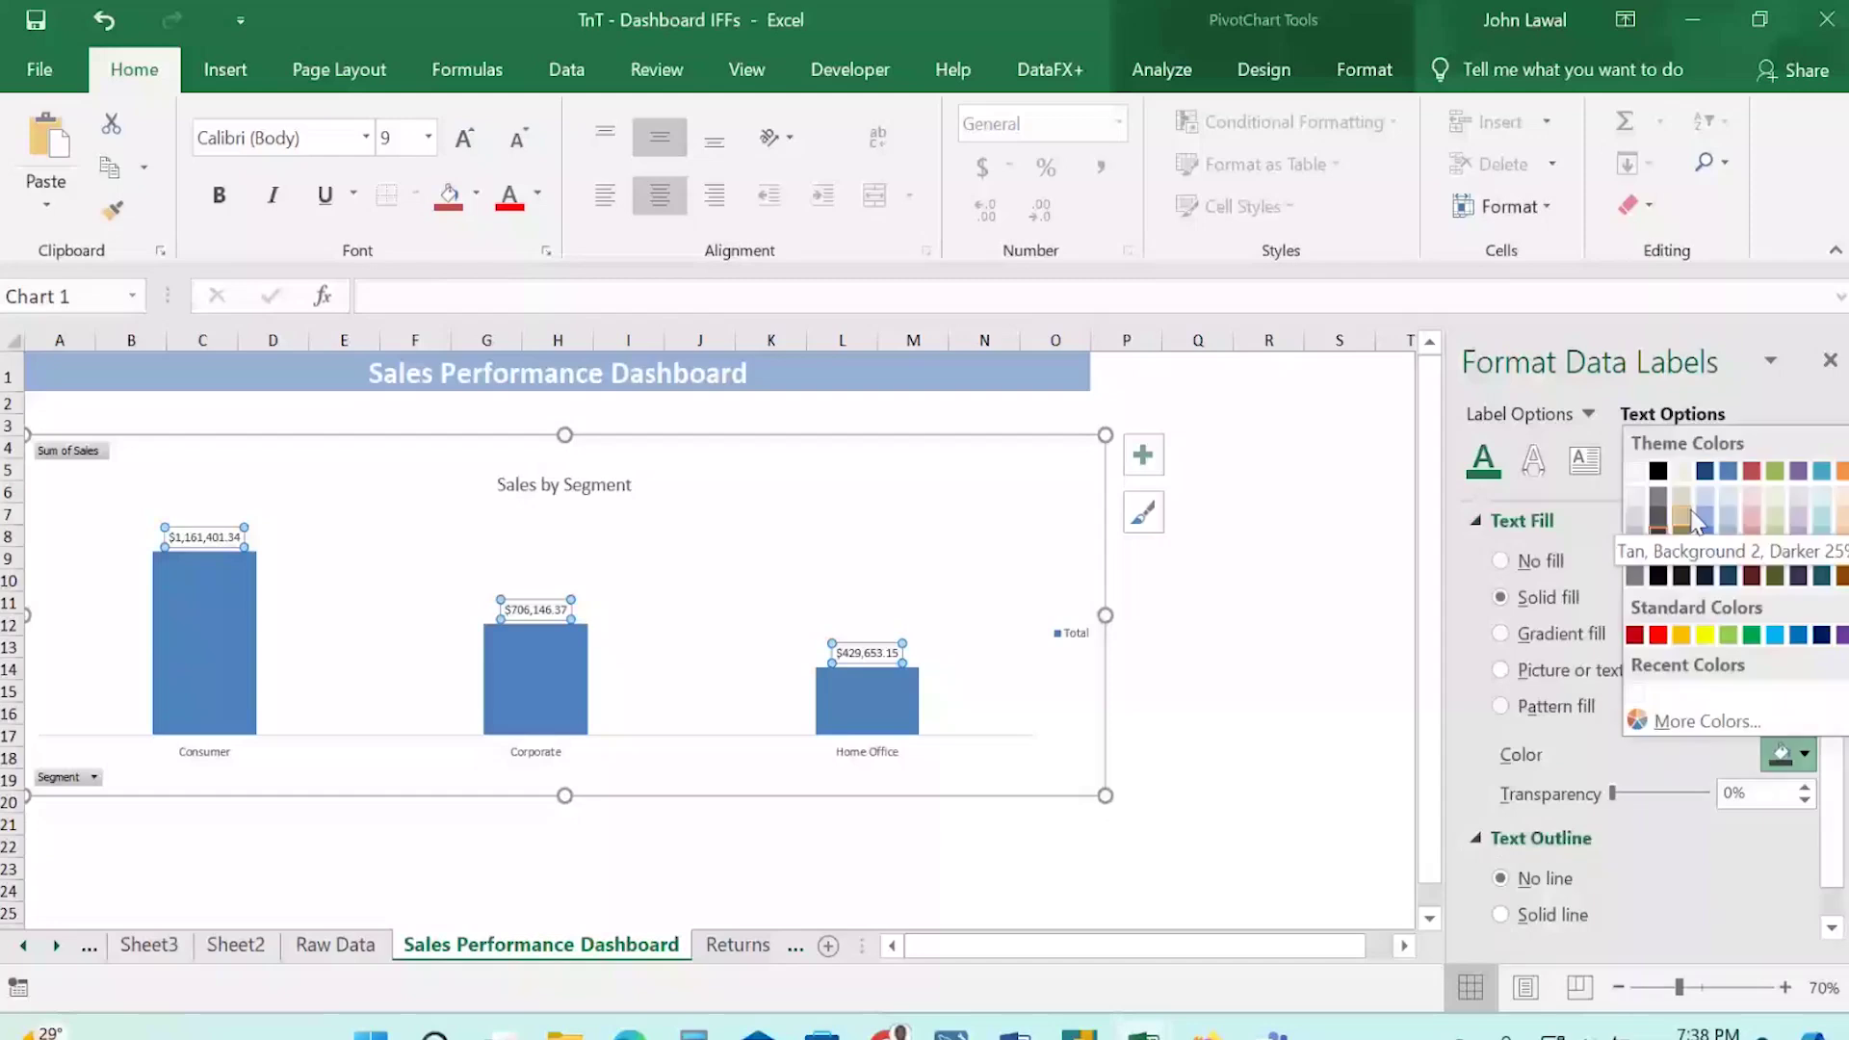
click(1692, 518)
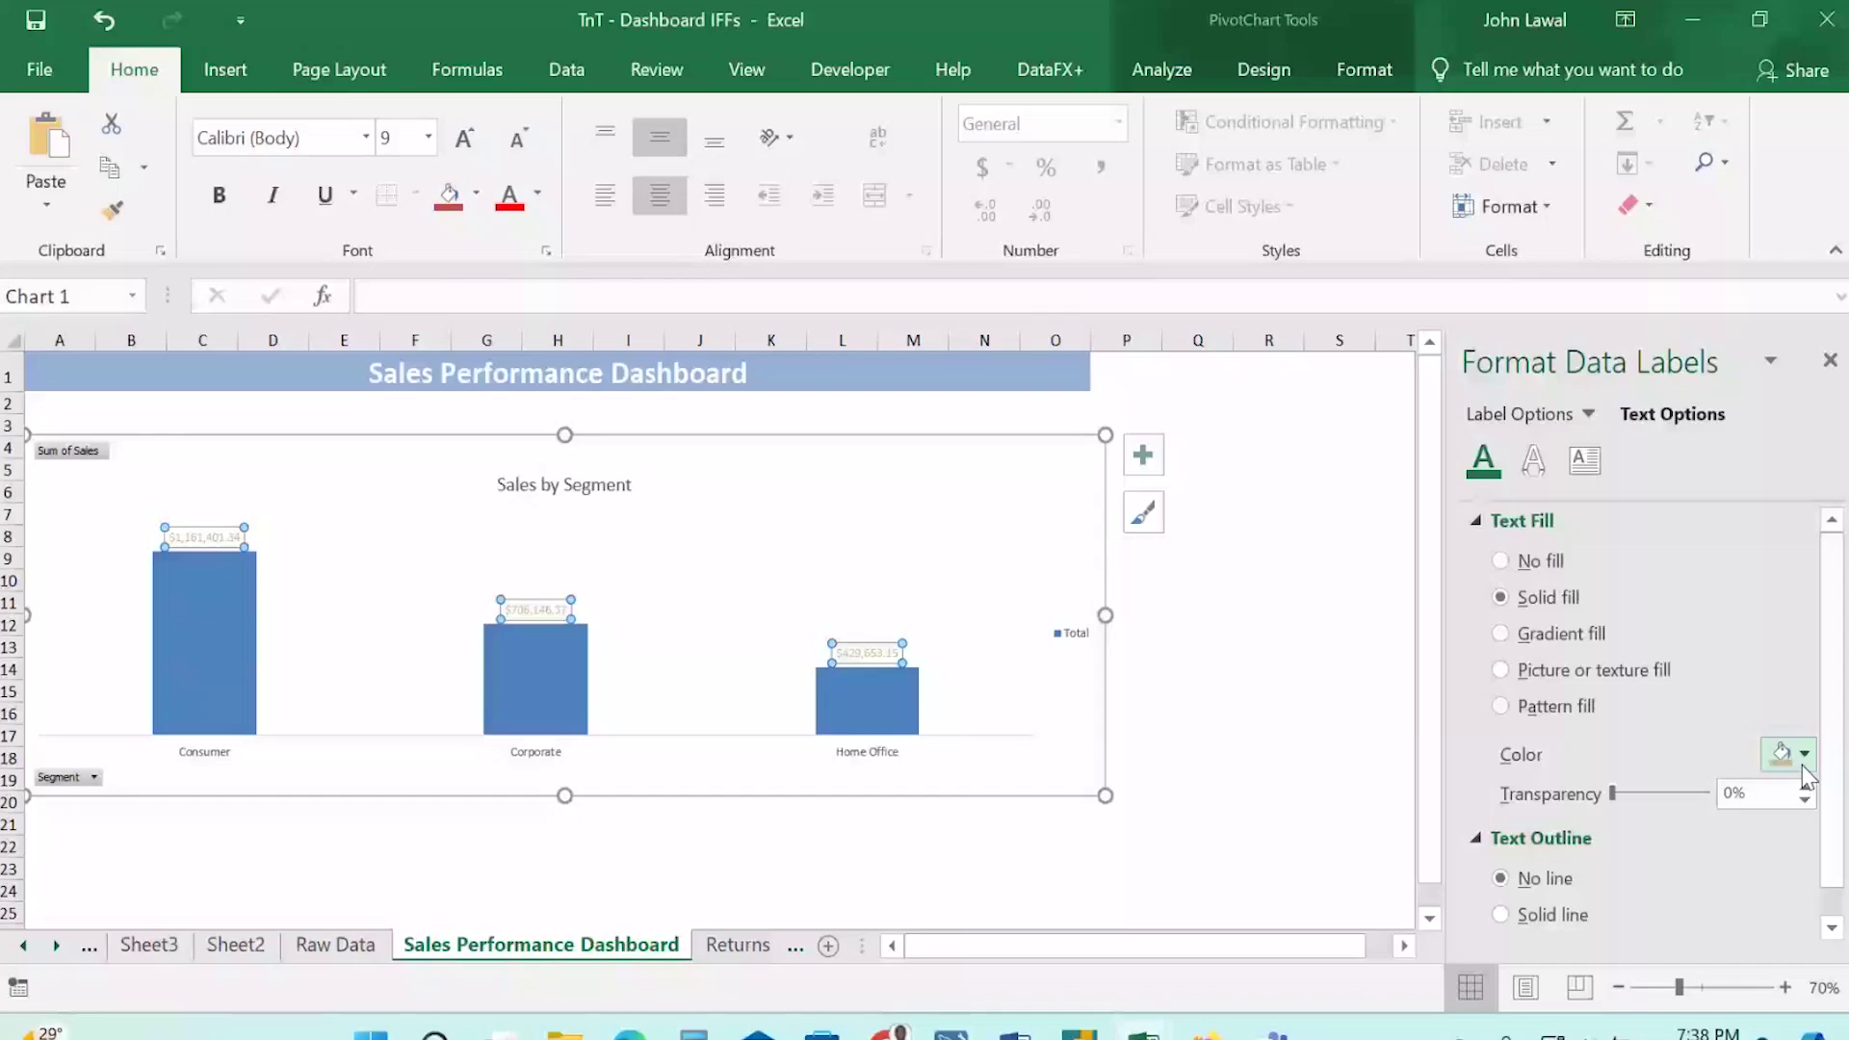
click(1802, 766)
click(1656, 589)
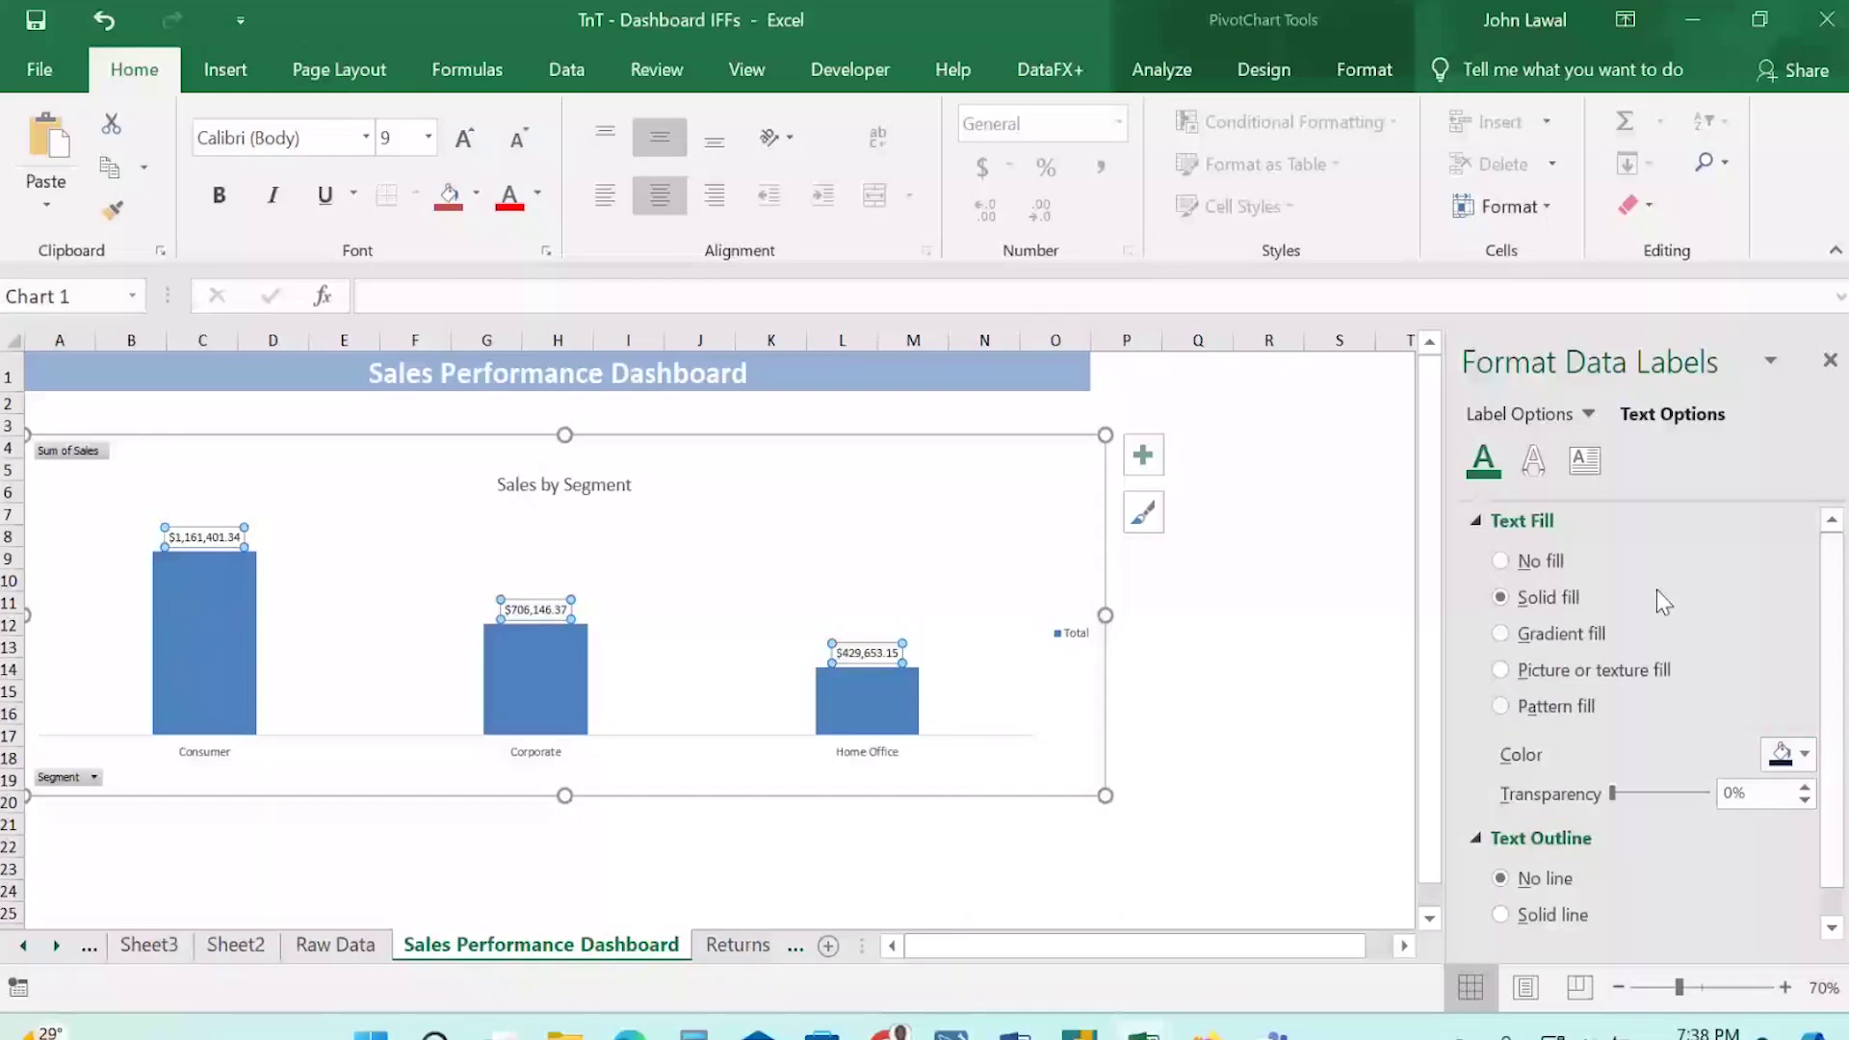
Make the Sales by Segment chart's data labels bold and give them a light blue theme fill.
key(ctrl+b)
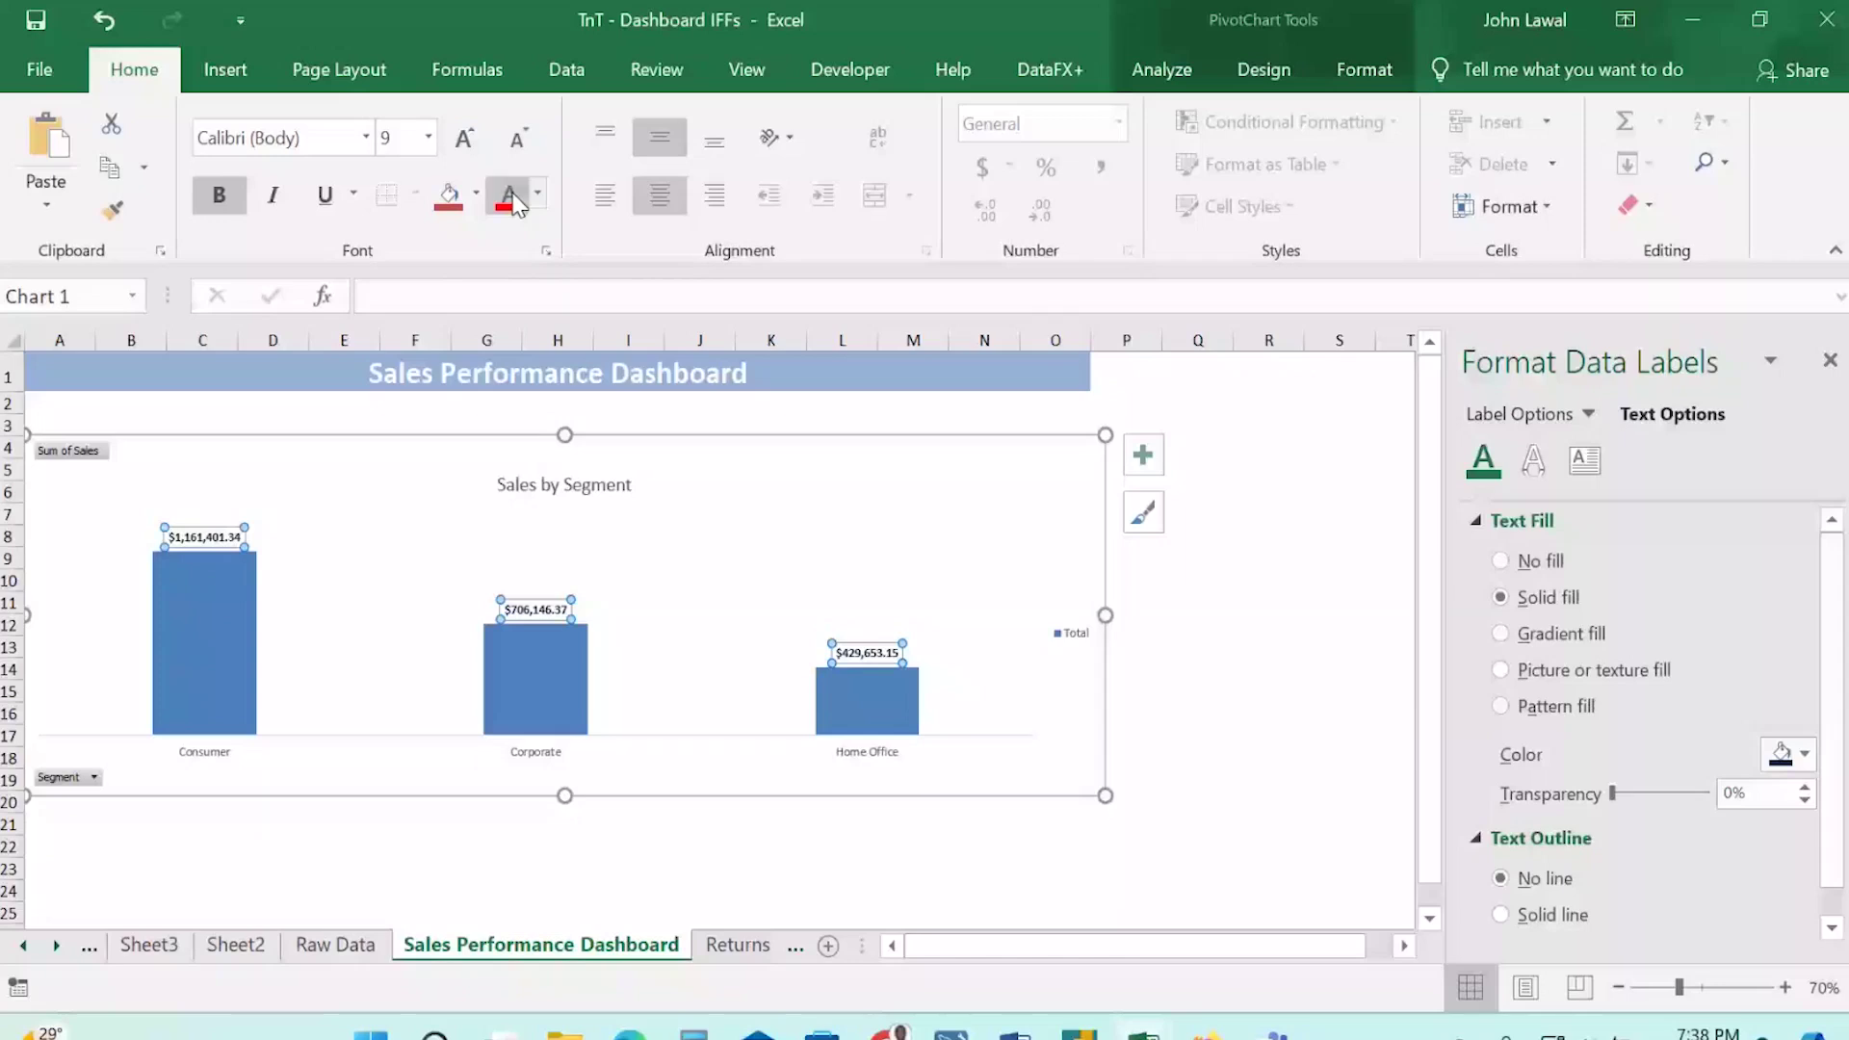
click(475, 192)
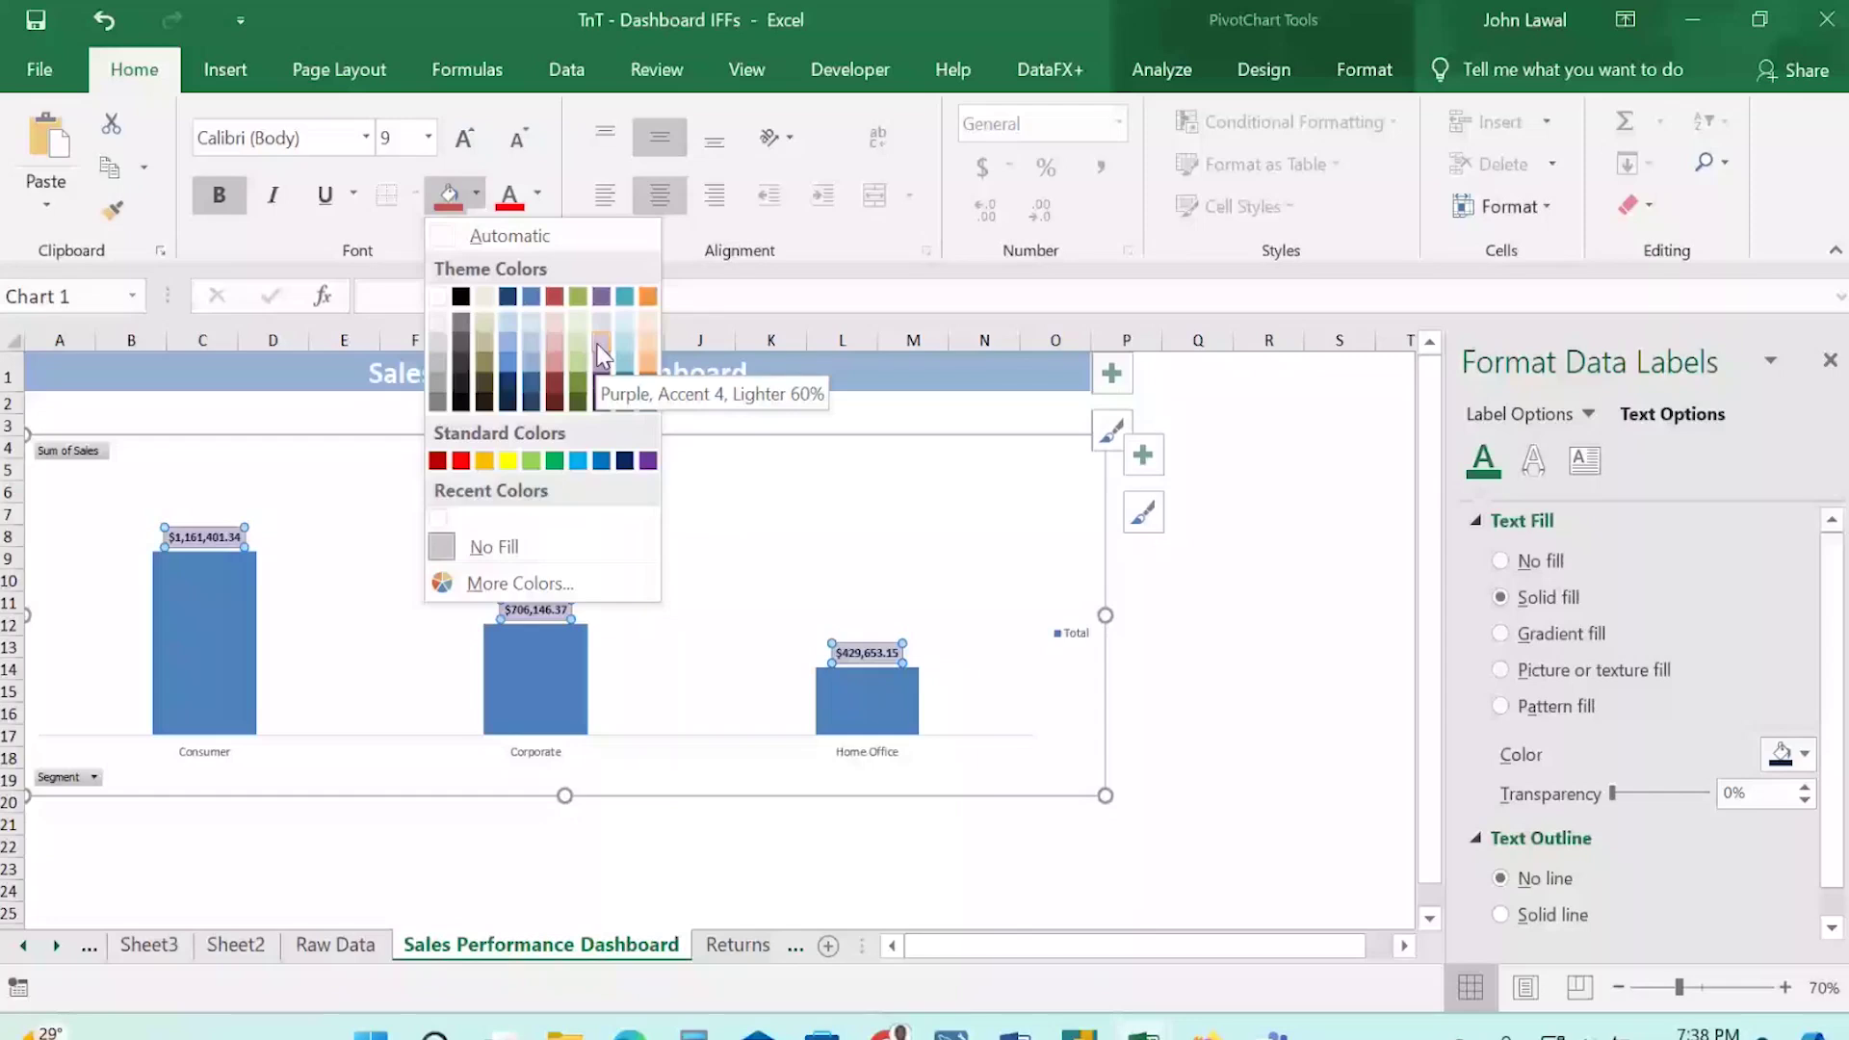
click(508, 342)
click(600, 549)
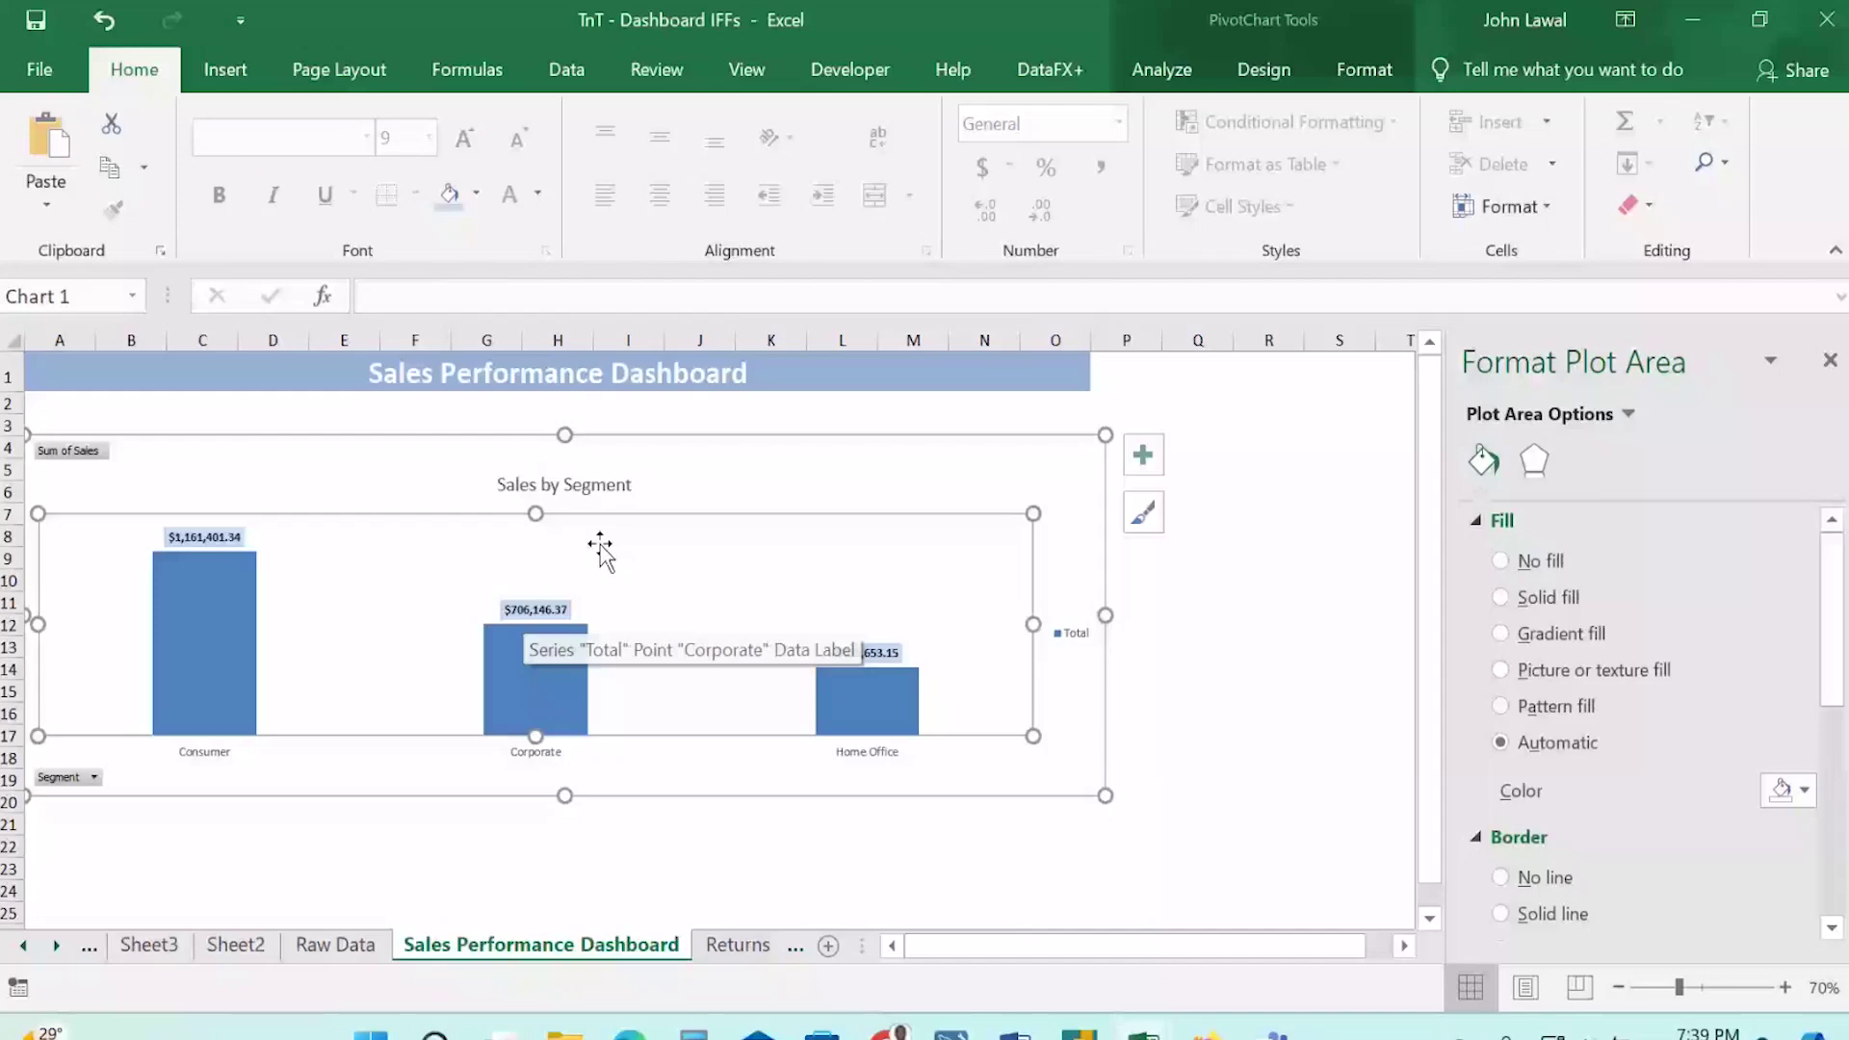
click(915, 866)
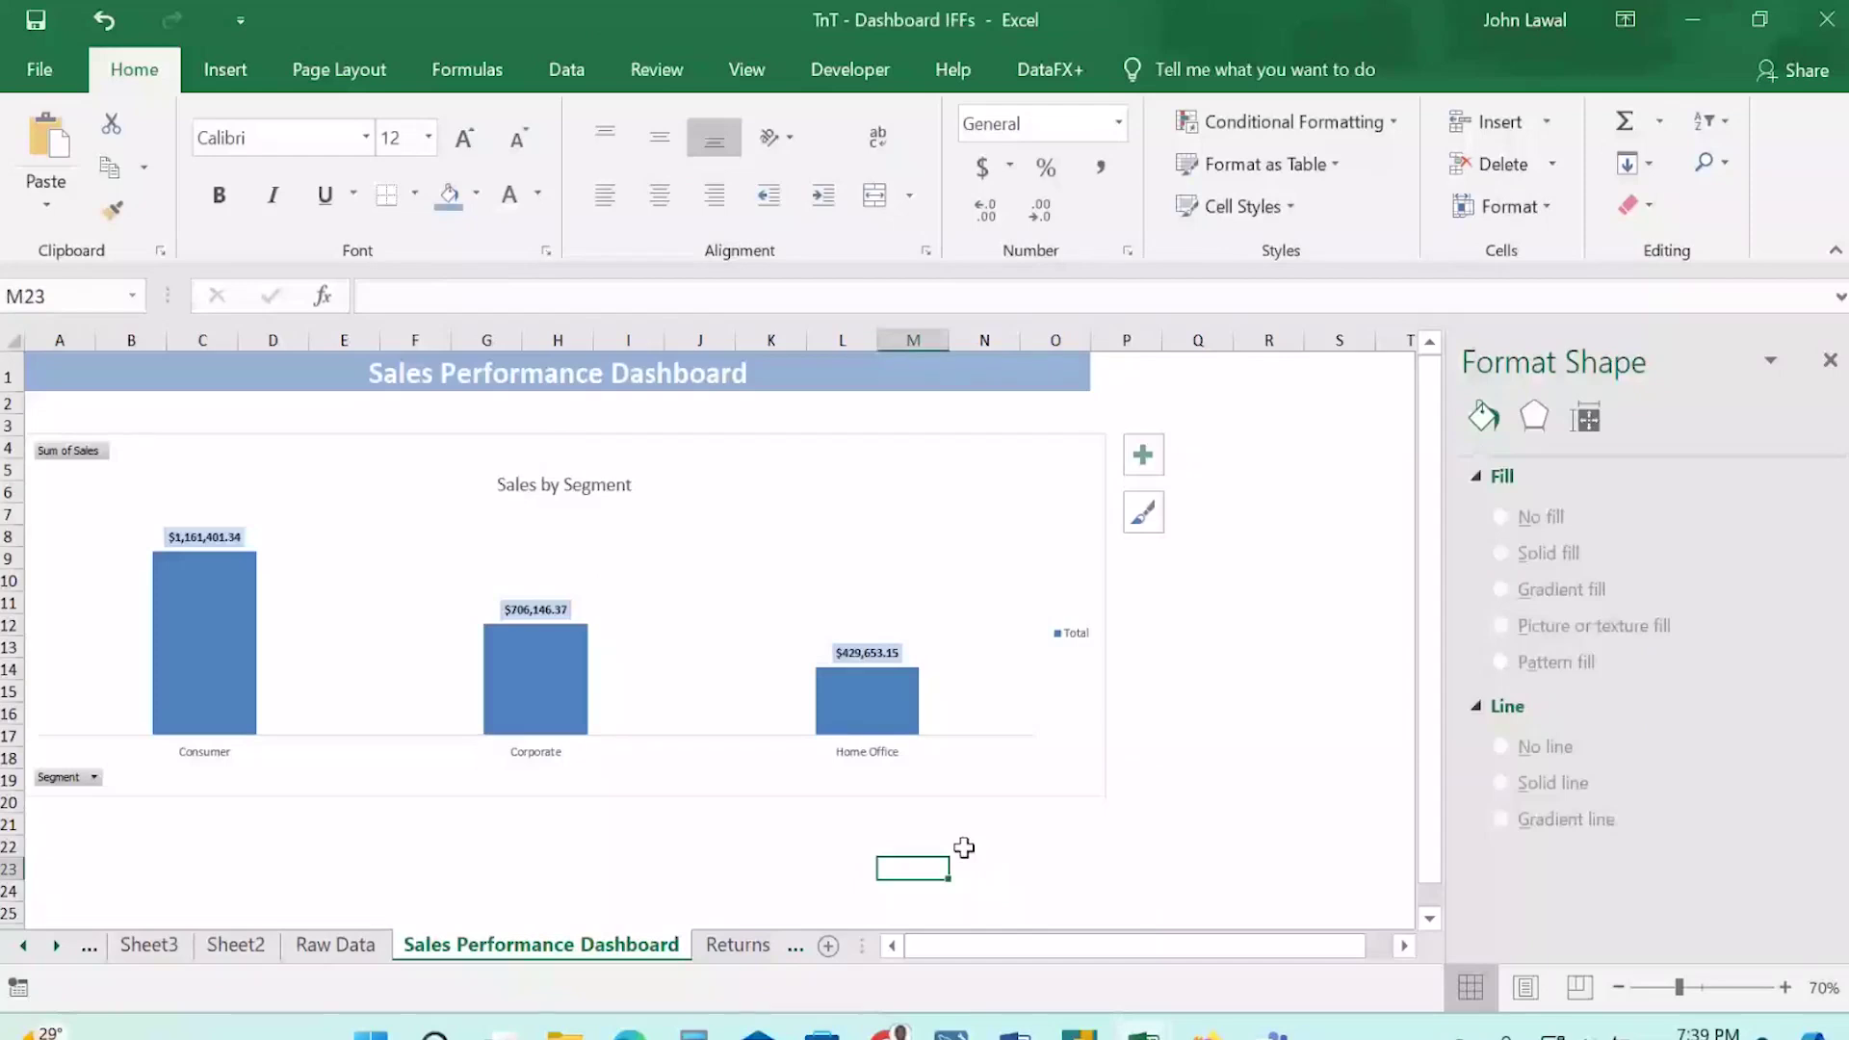
Examine the fill and border formatting options for the chart's plot area.
click(978, 665)
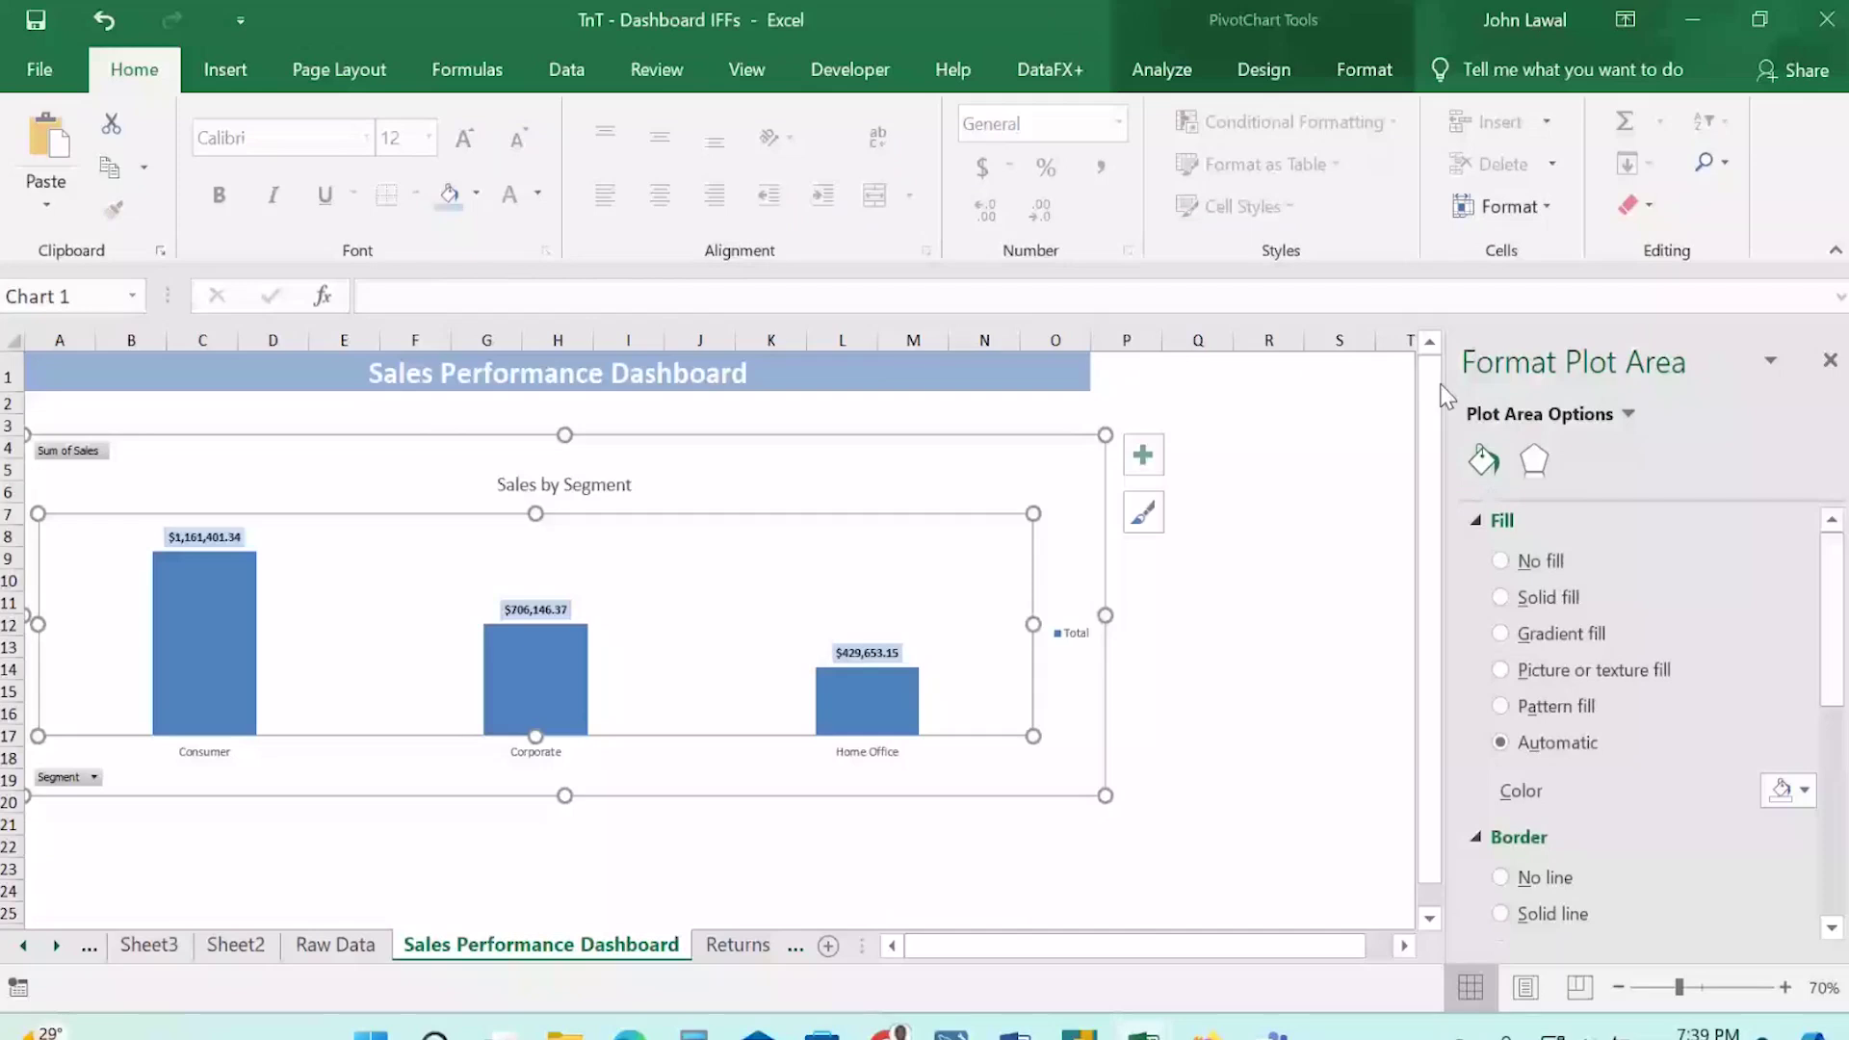
scroll(1615, 758, down, 5)
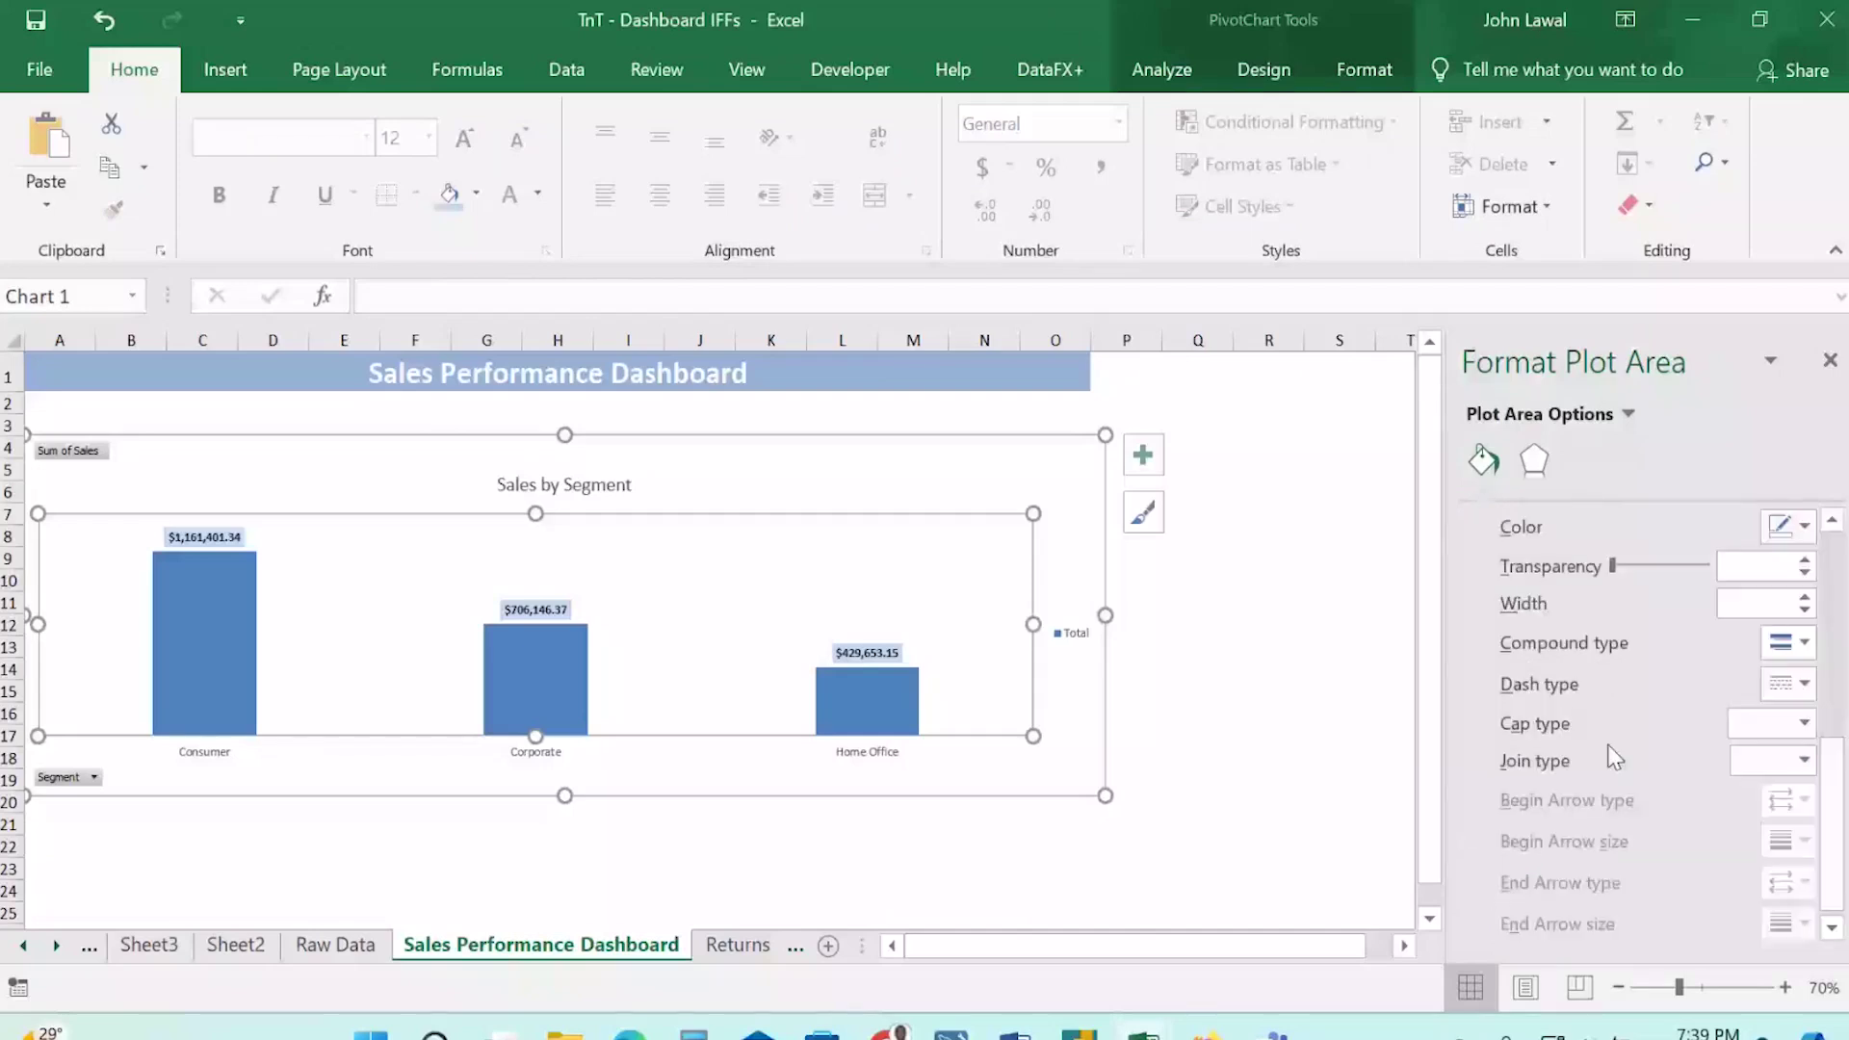
scroll(1616, 758, down, 1)
scroll(1616, 758, up, 4)
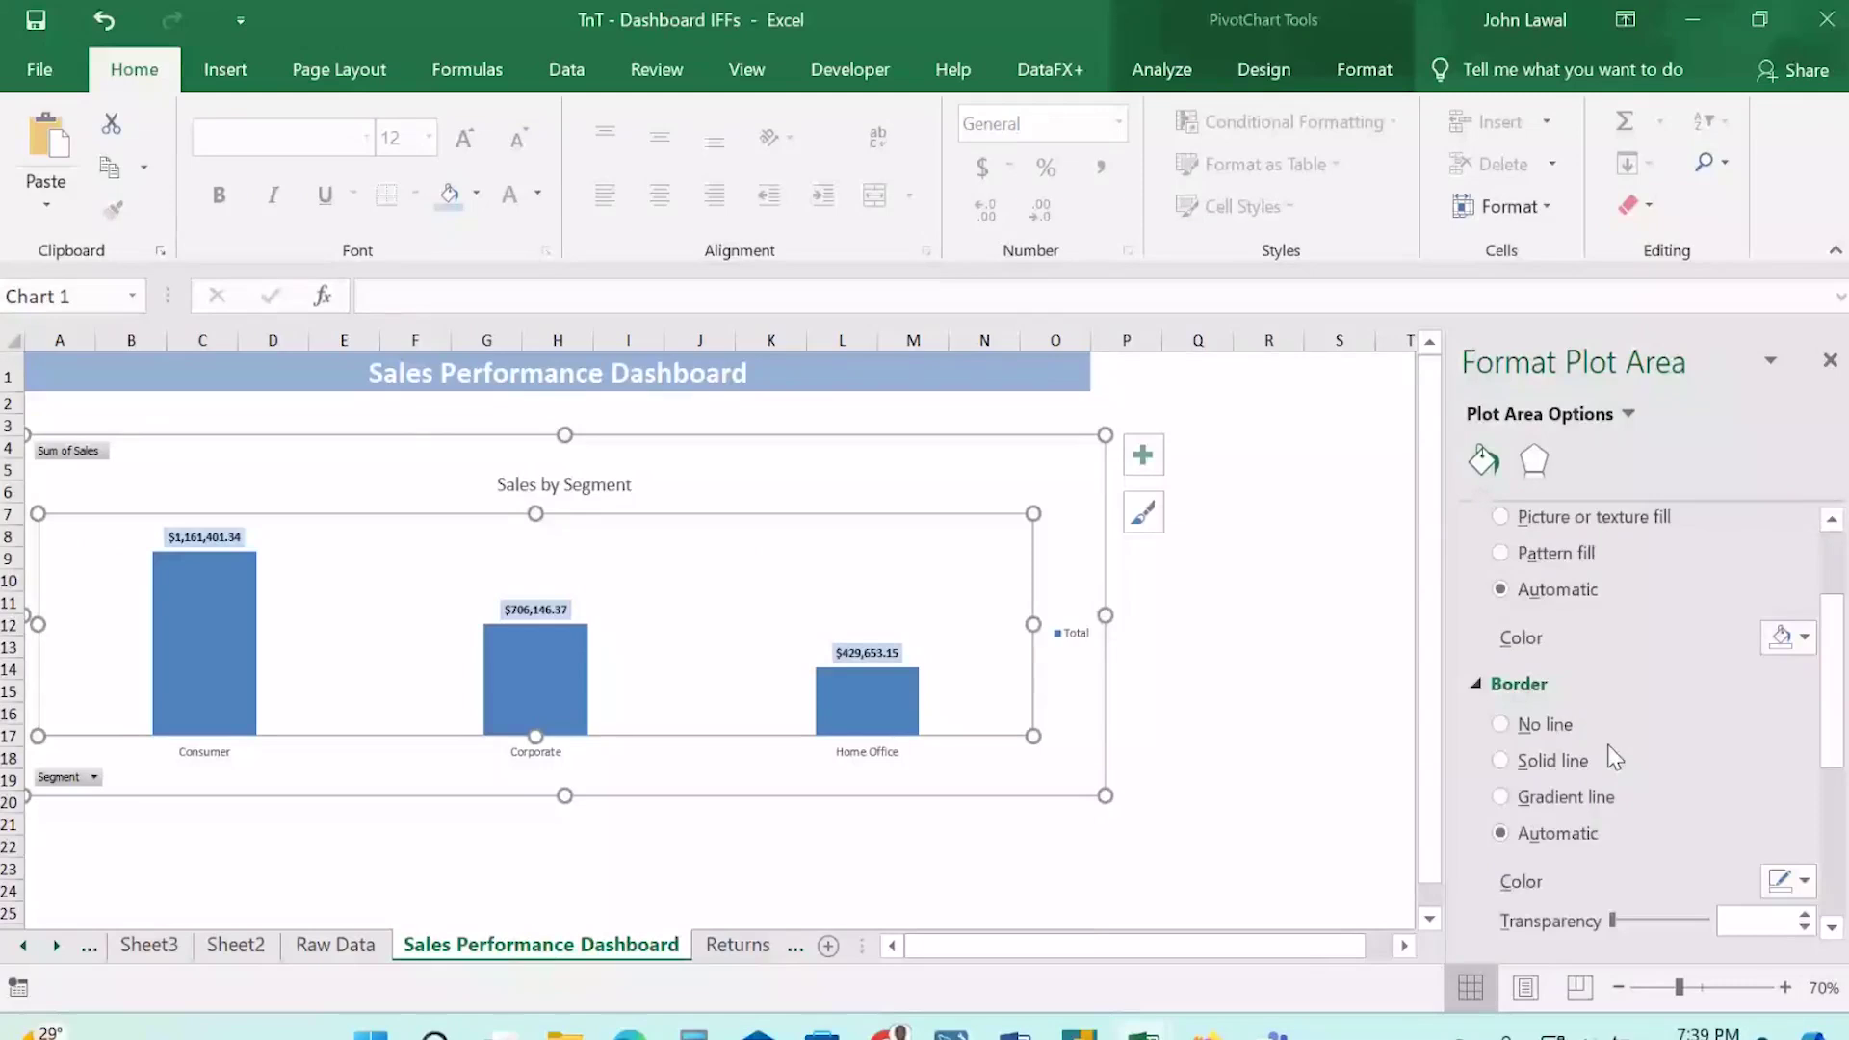
scroll(1616, 758, up, 2)
scroll(1615, 758, up, 2)
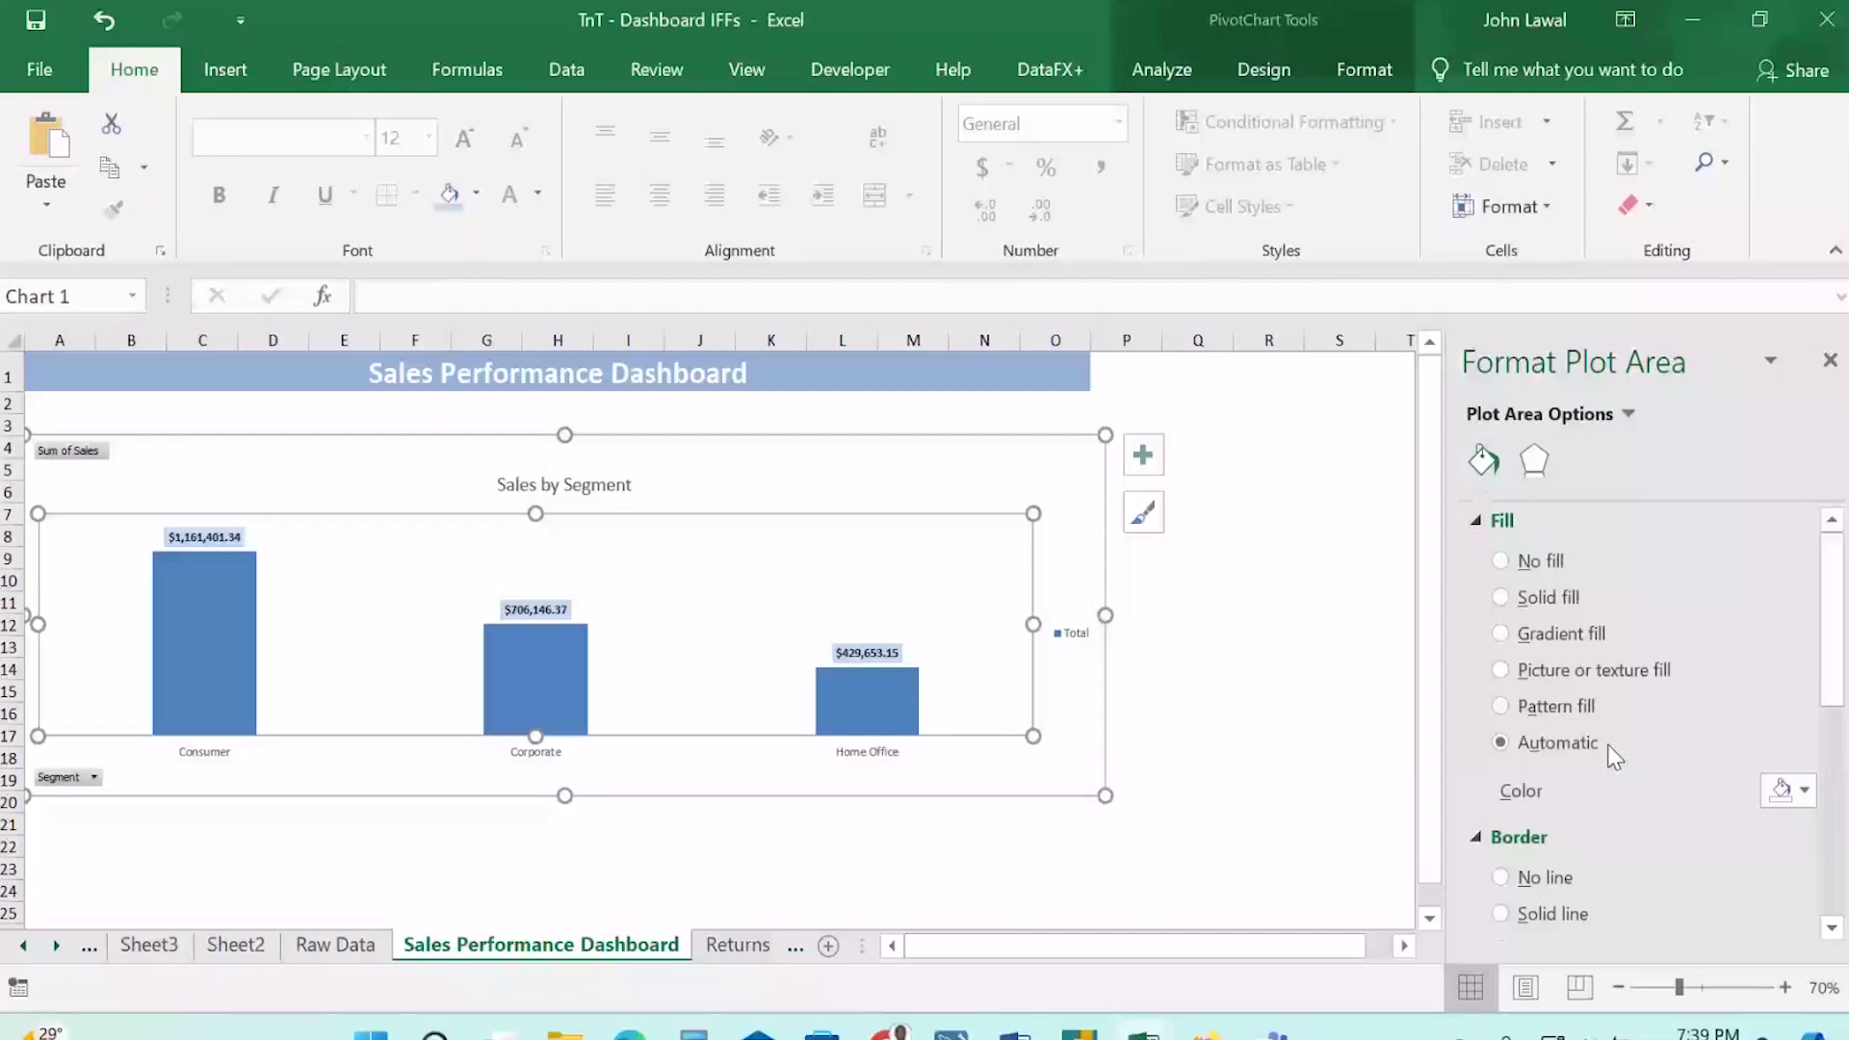
click(764, 852)
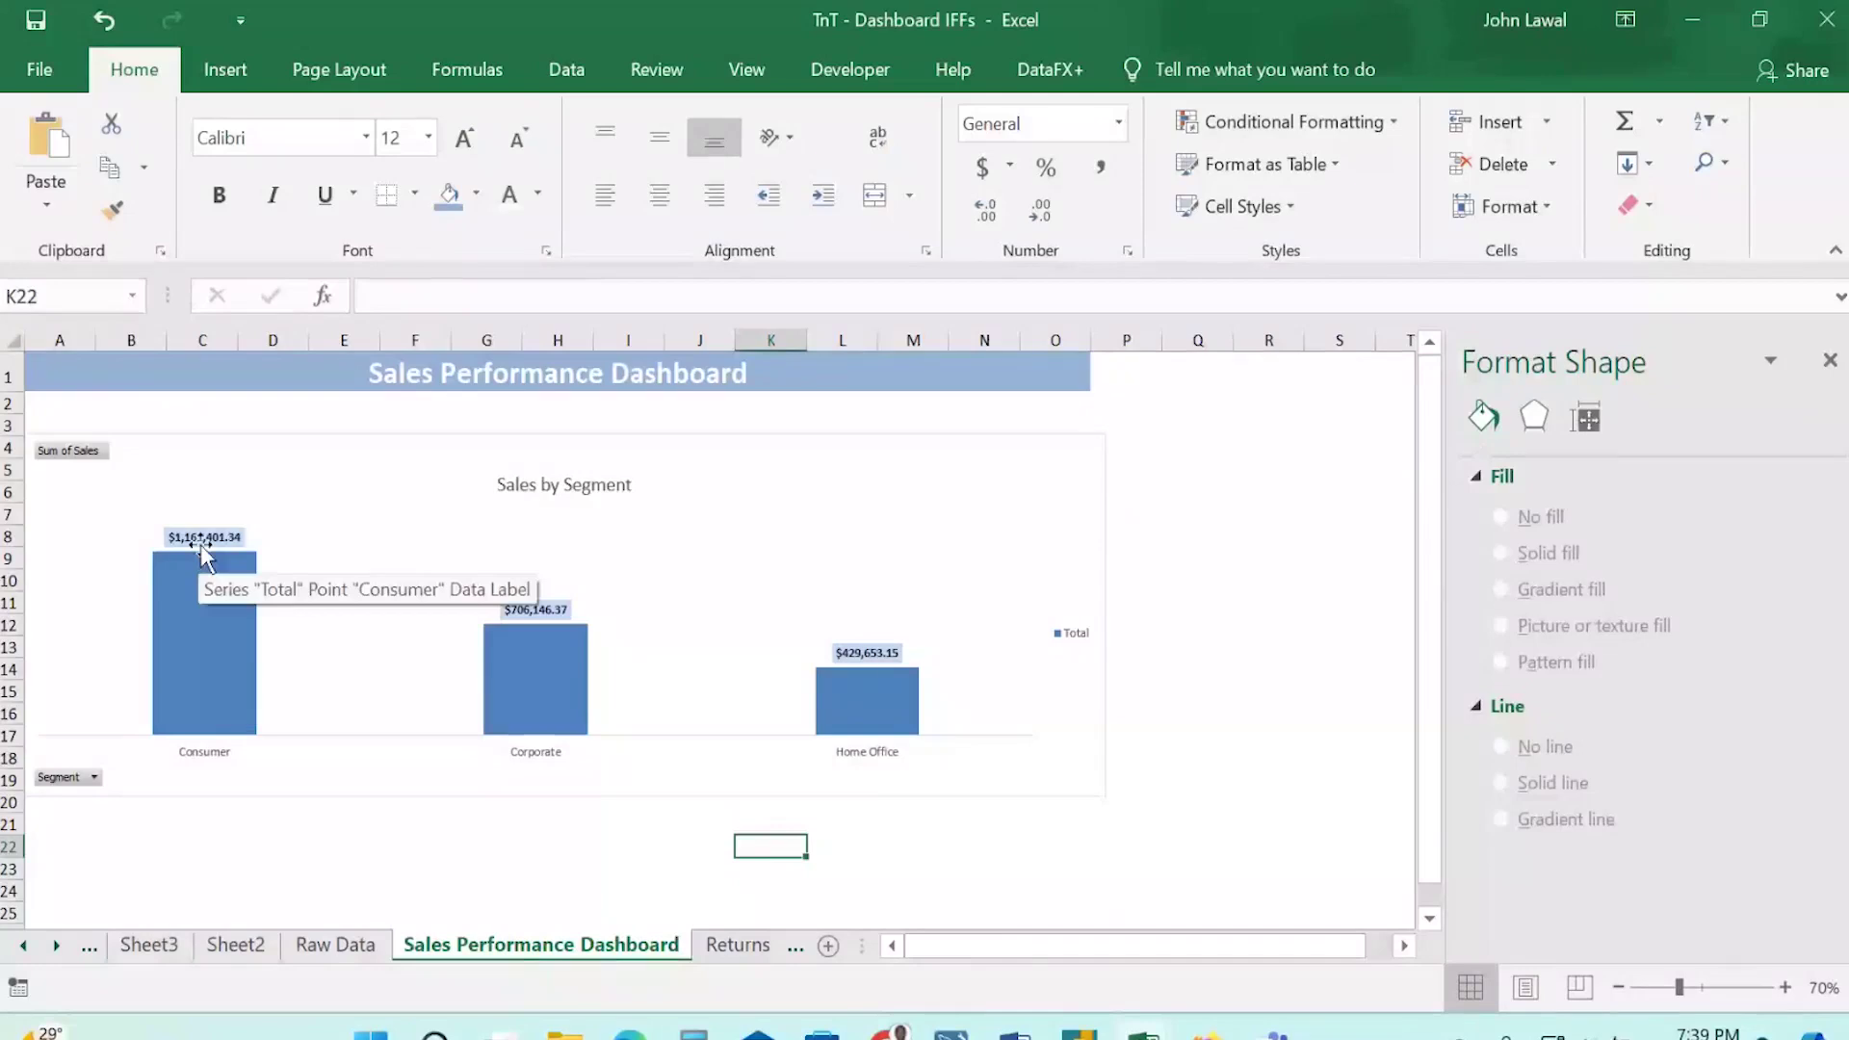
Remove the legend from the Sales by Segment chart and hide all of its field buttons.
click(795, 792)
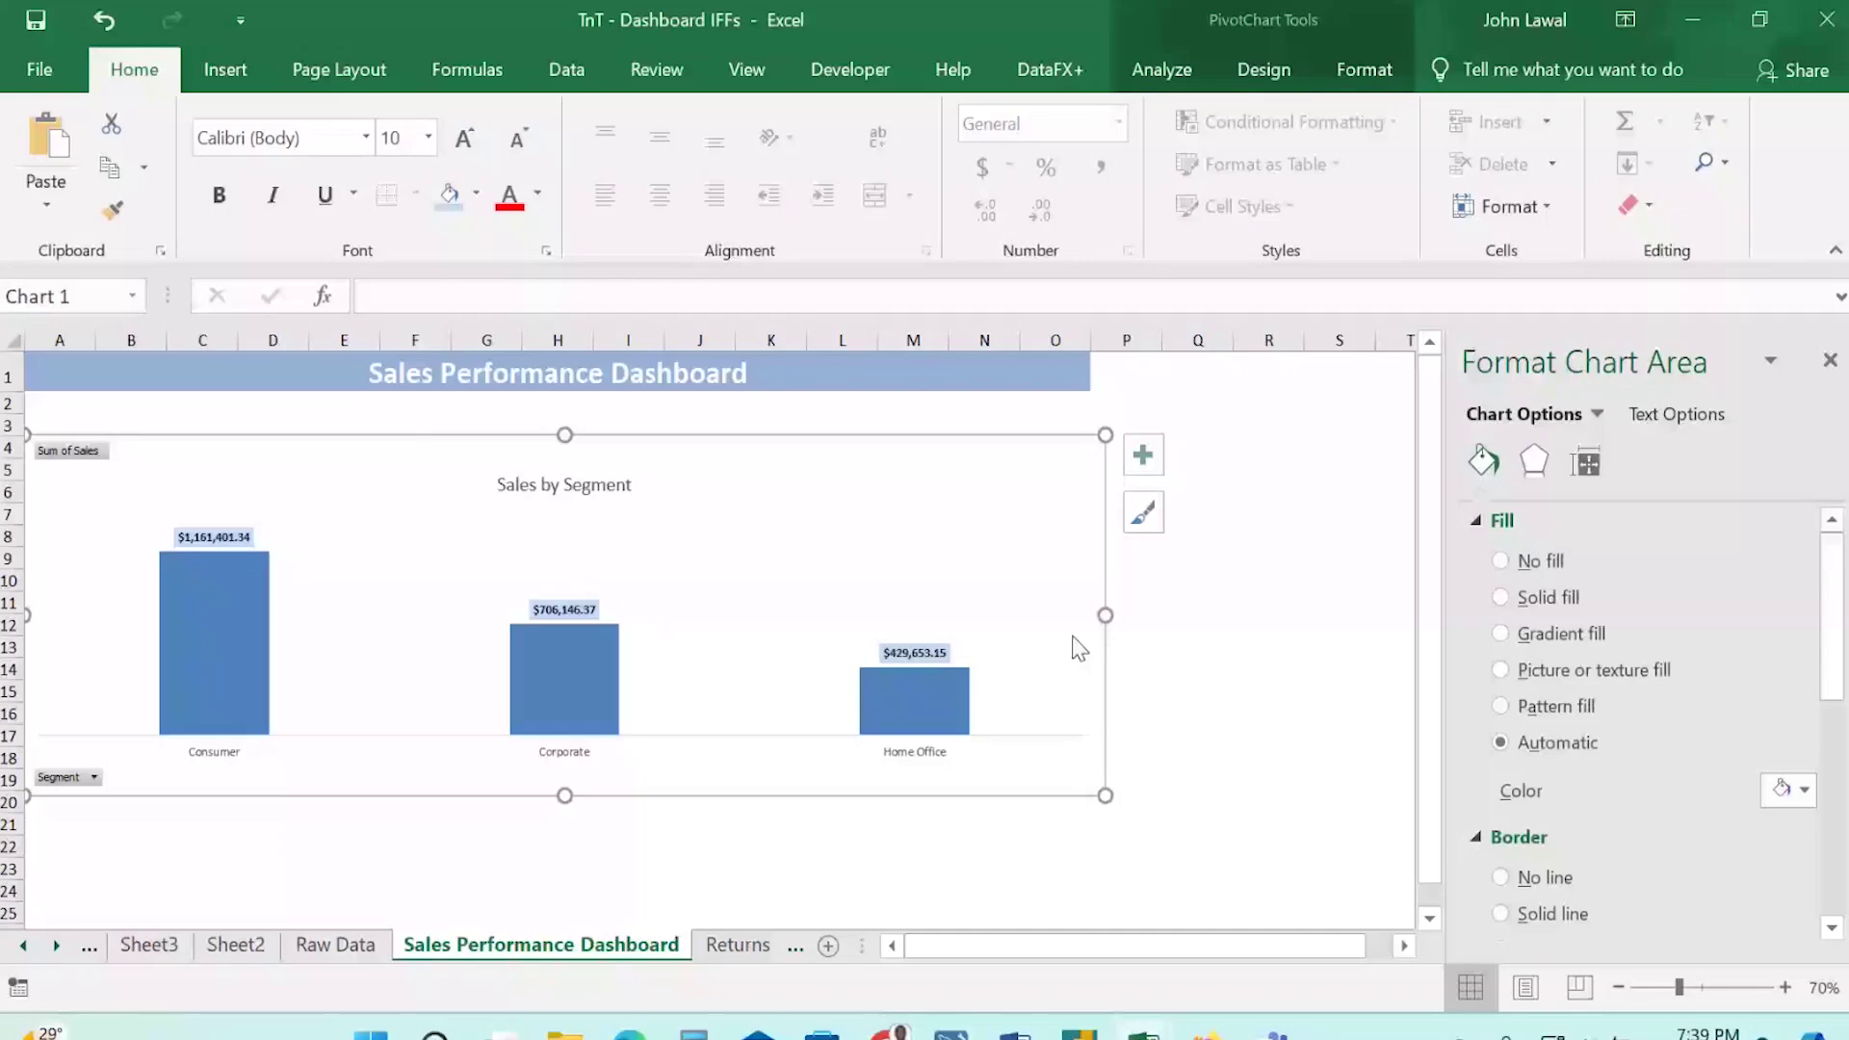
click(81, 782)
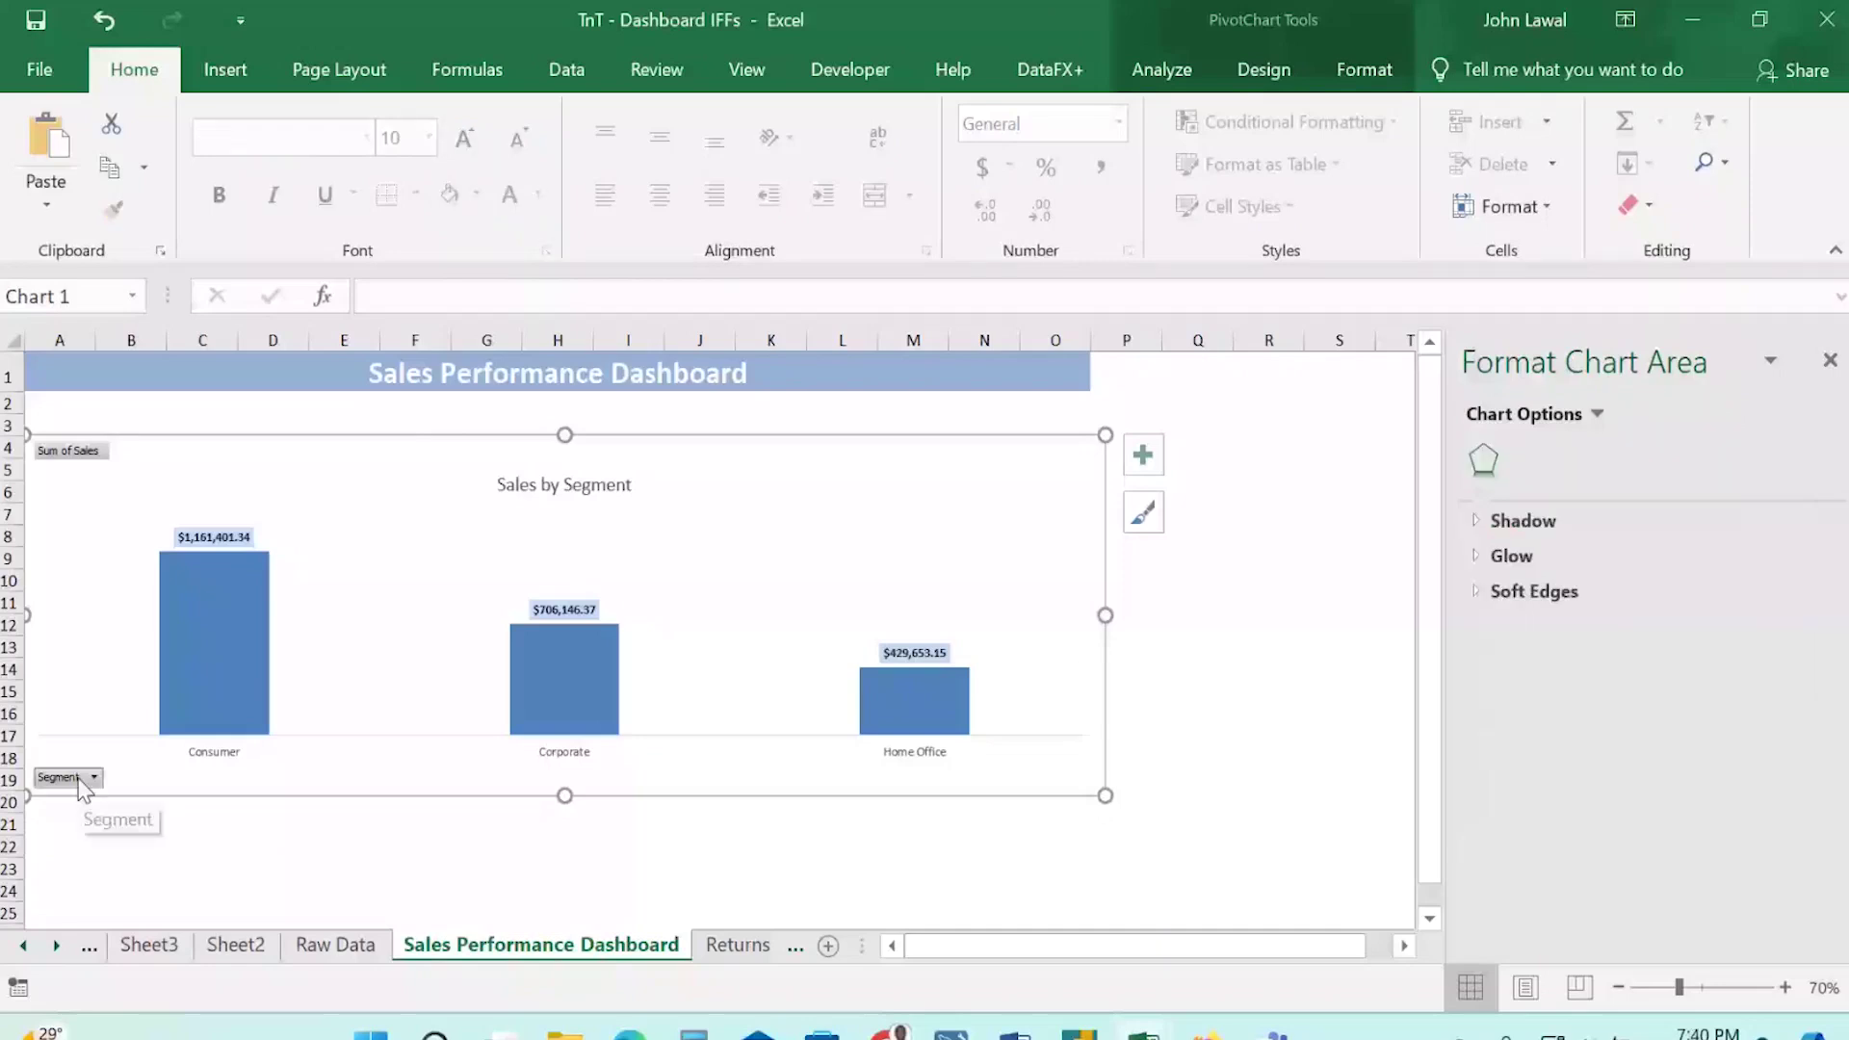
right_click(81, 782)
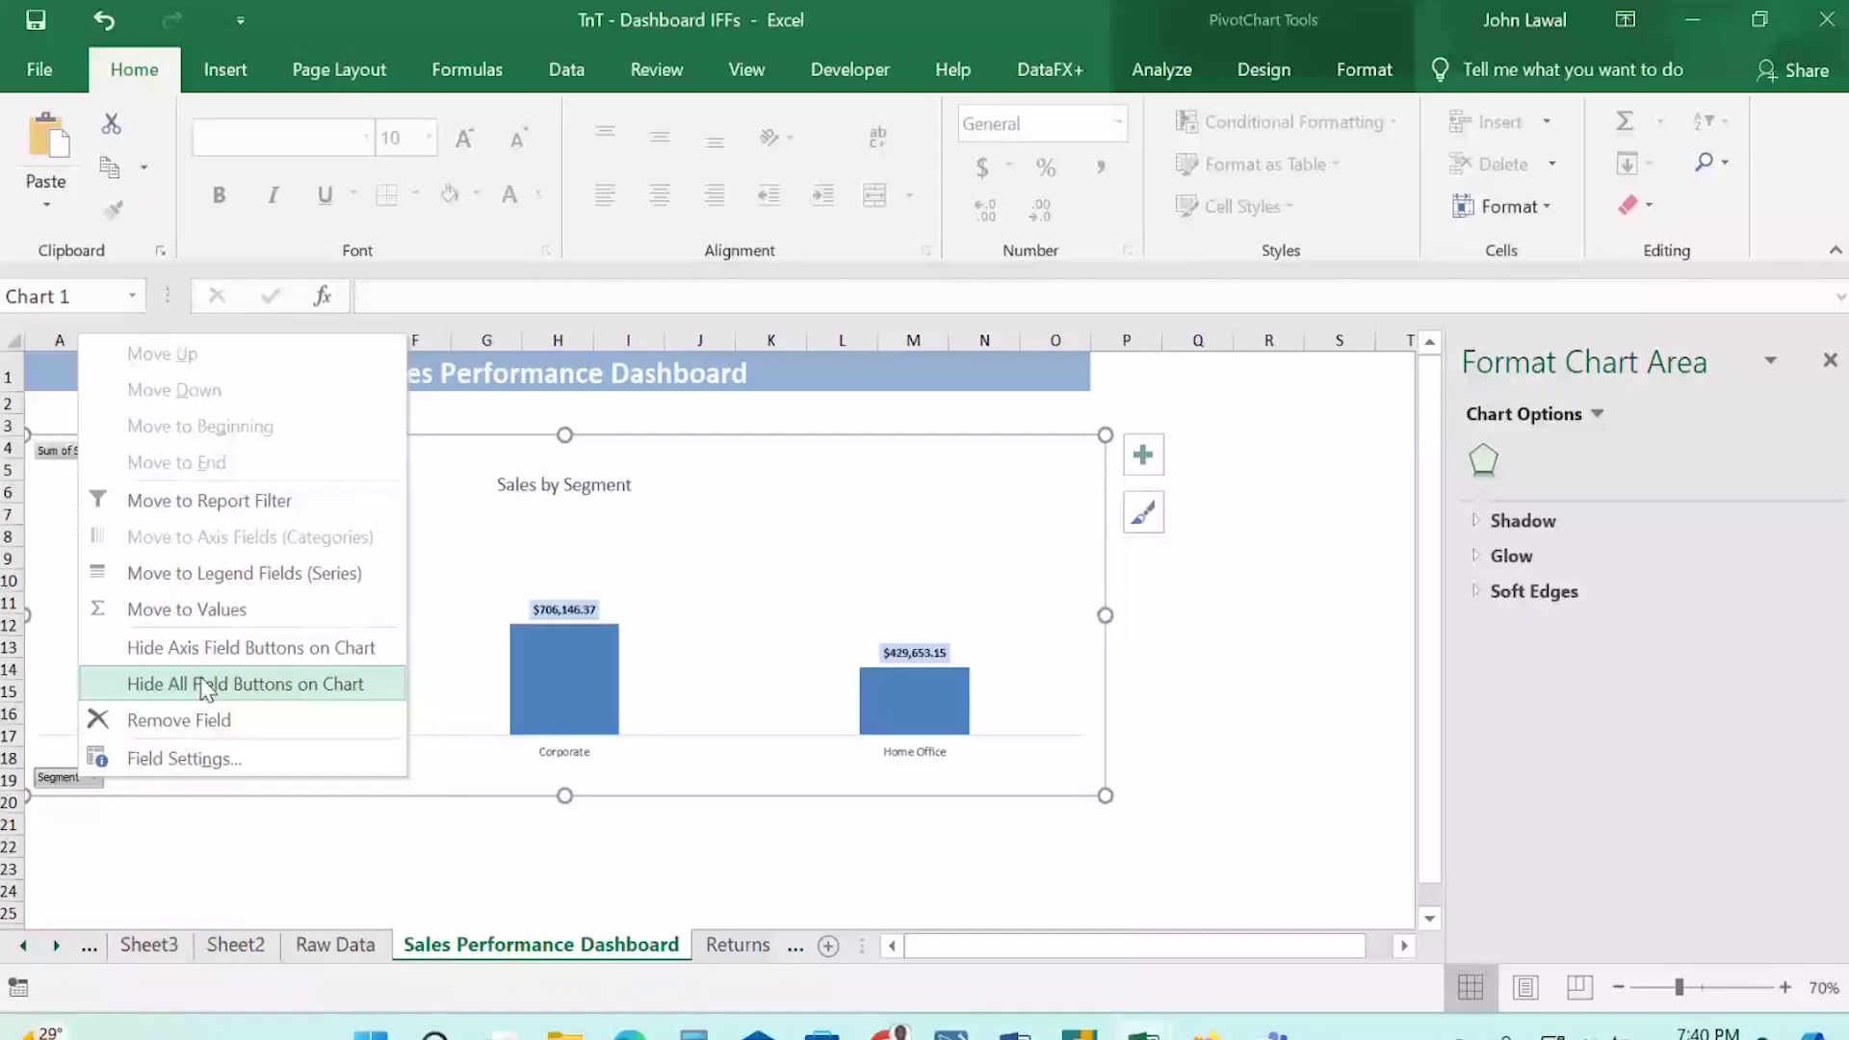
click(200, 678)
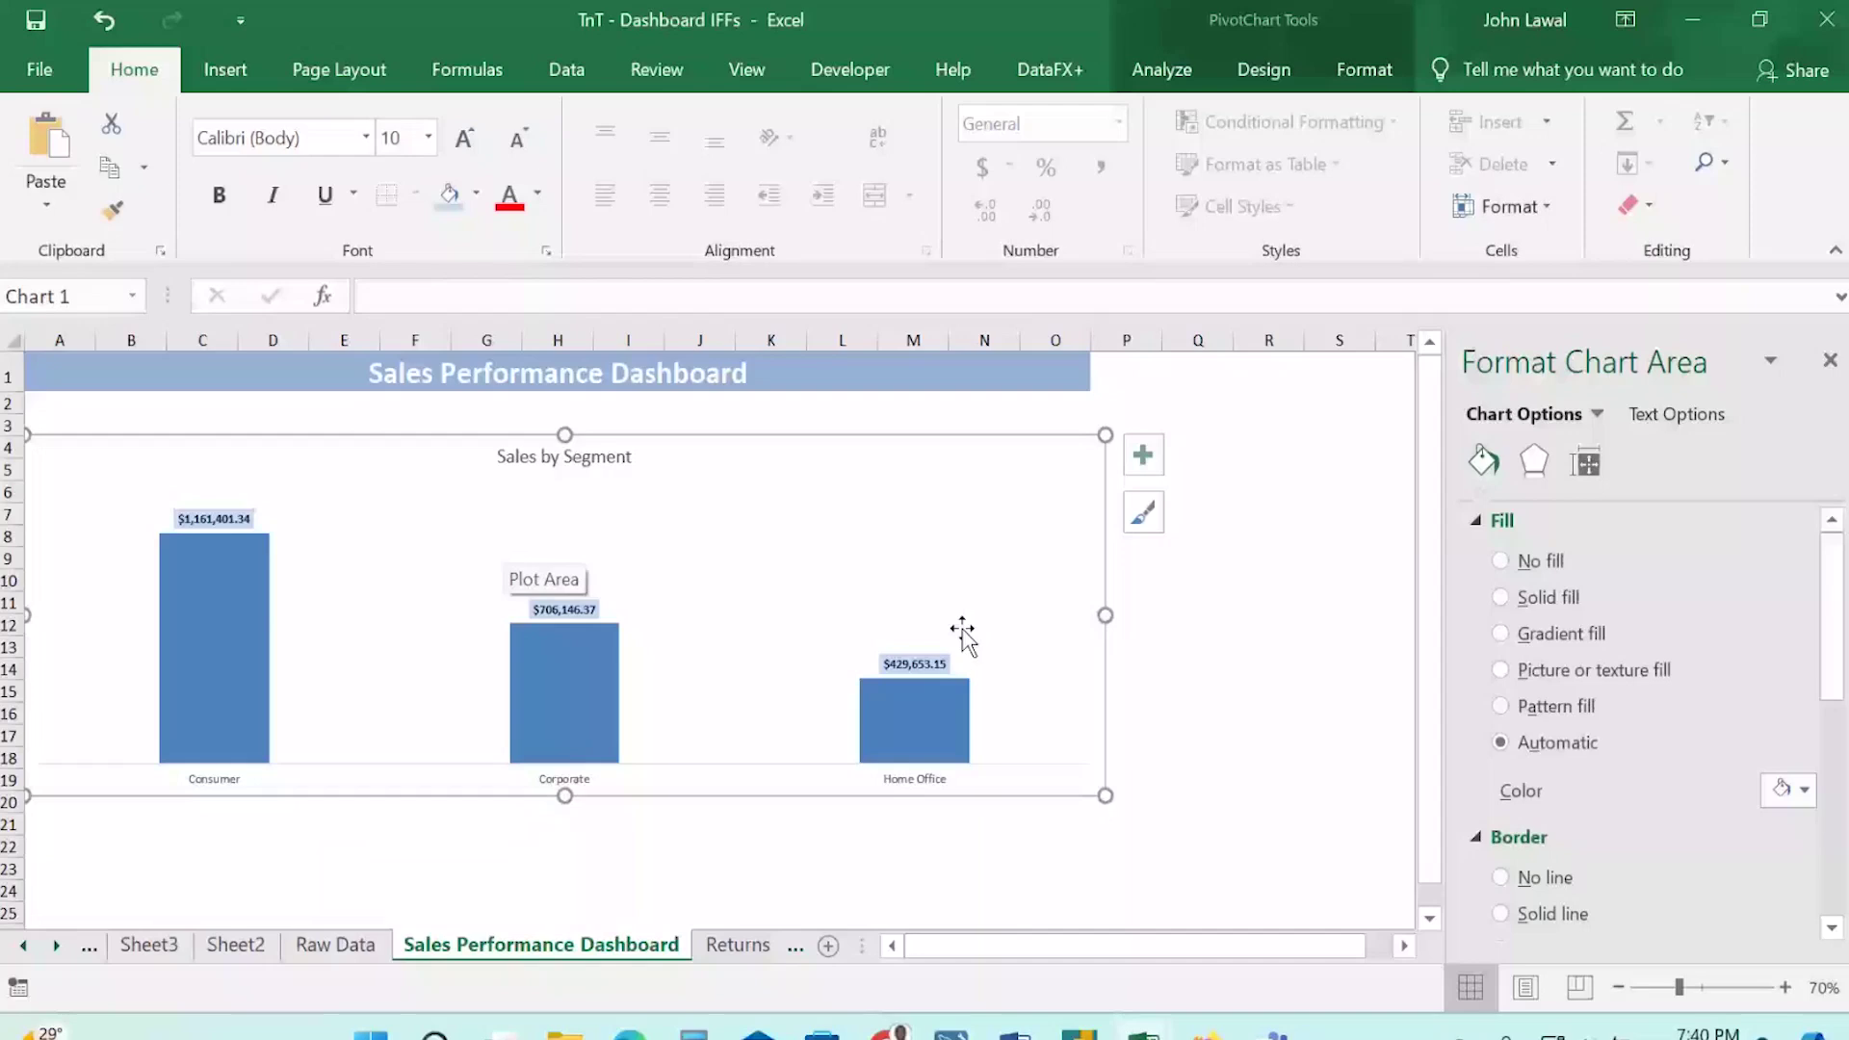
Set the font size of the Sales by Segment chart title to 18.
click(564, 456)
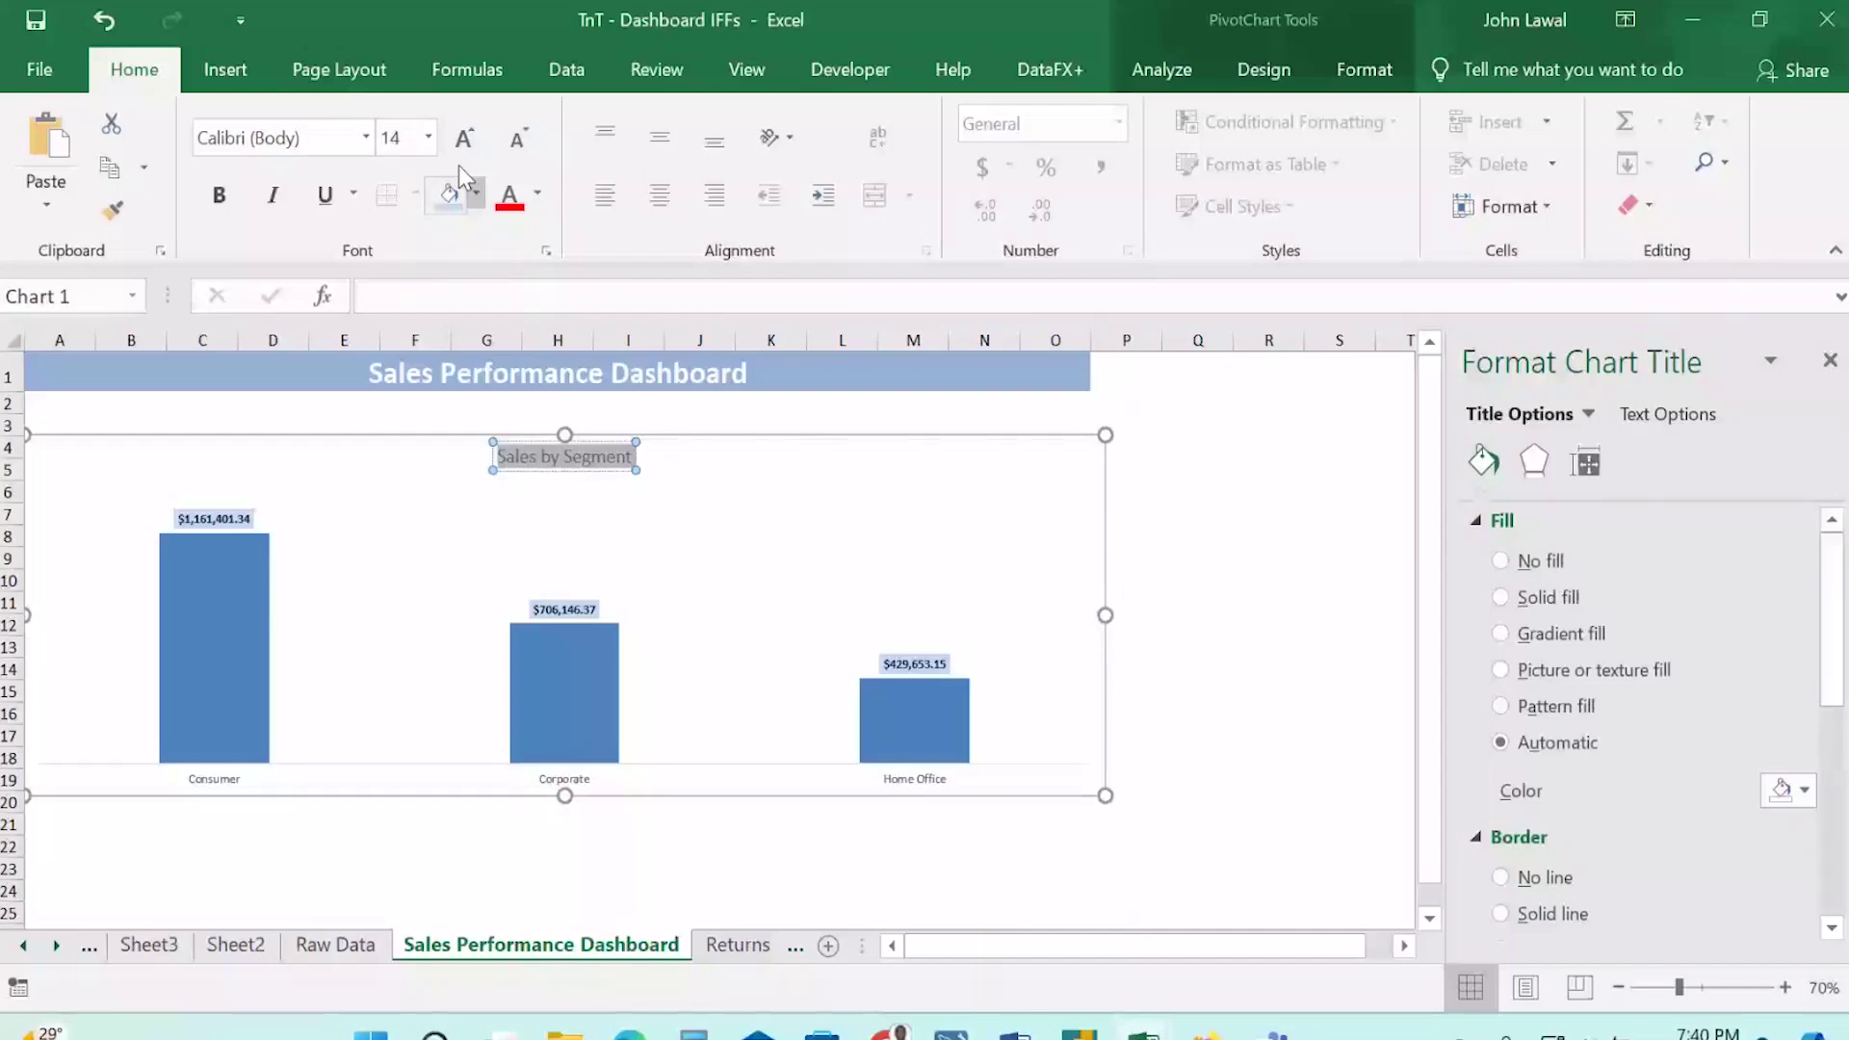
click(430, 137)
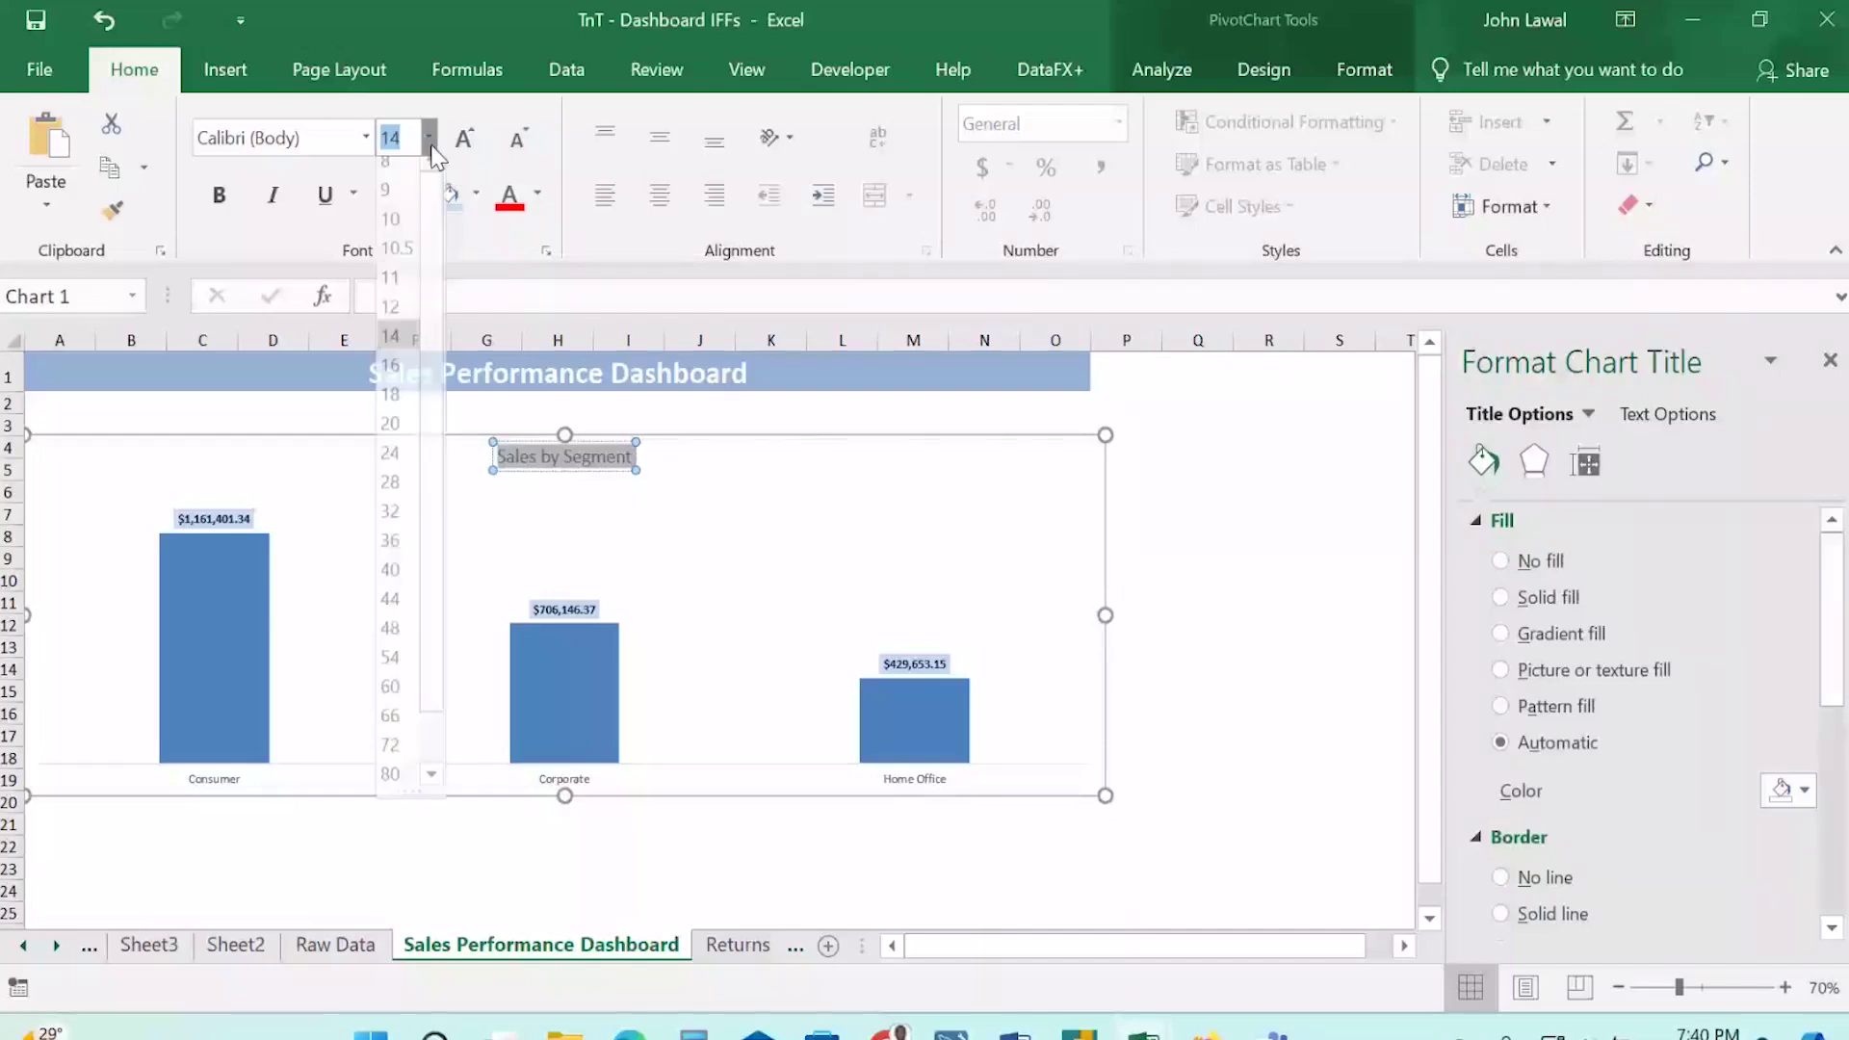
click(394, 410)
click(521, 499)
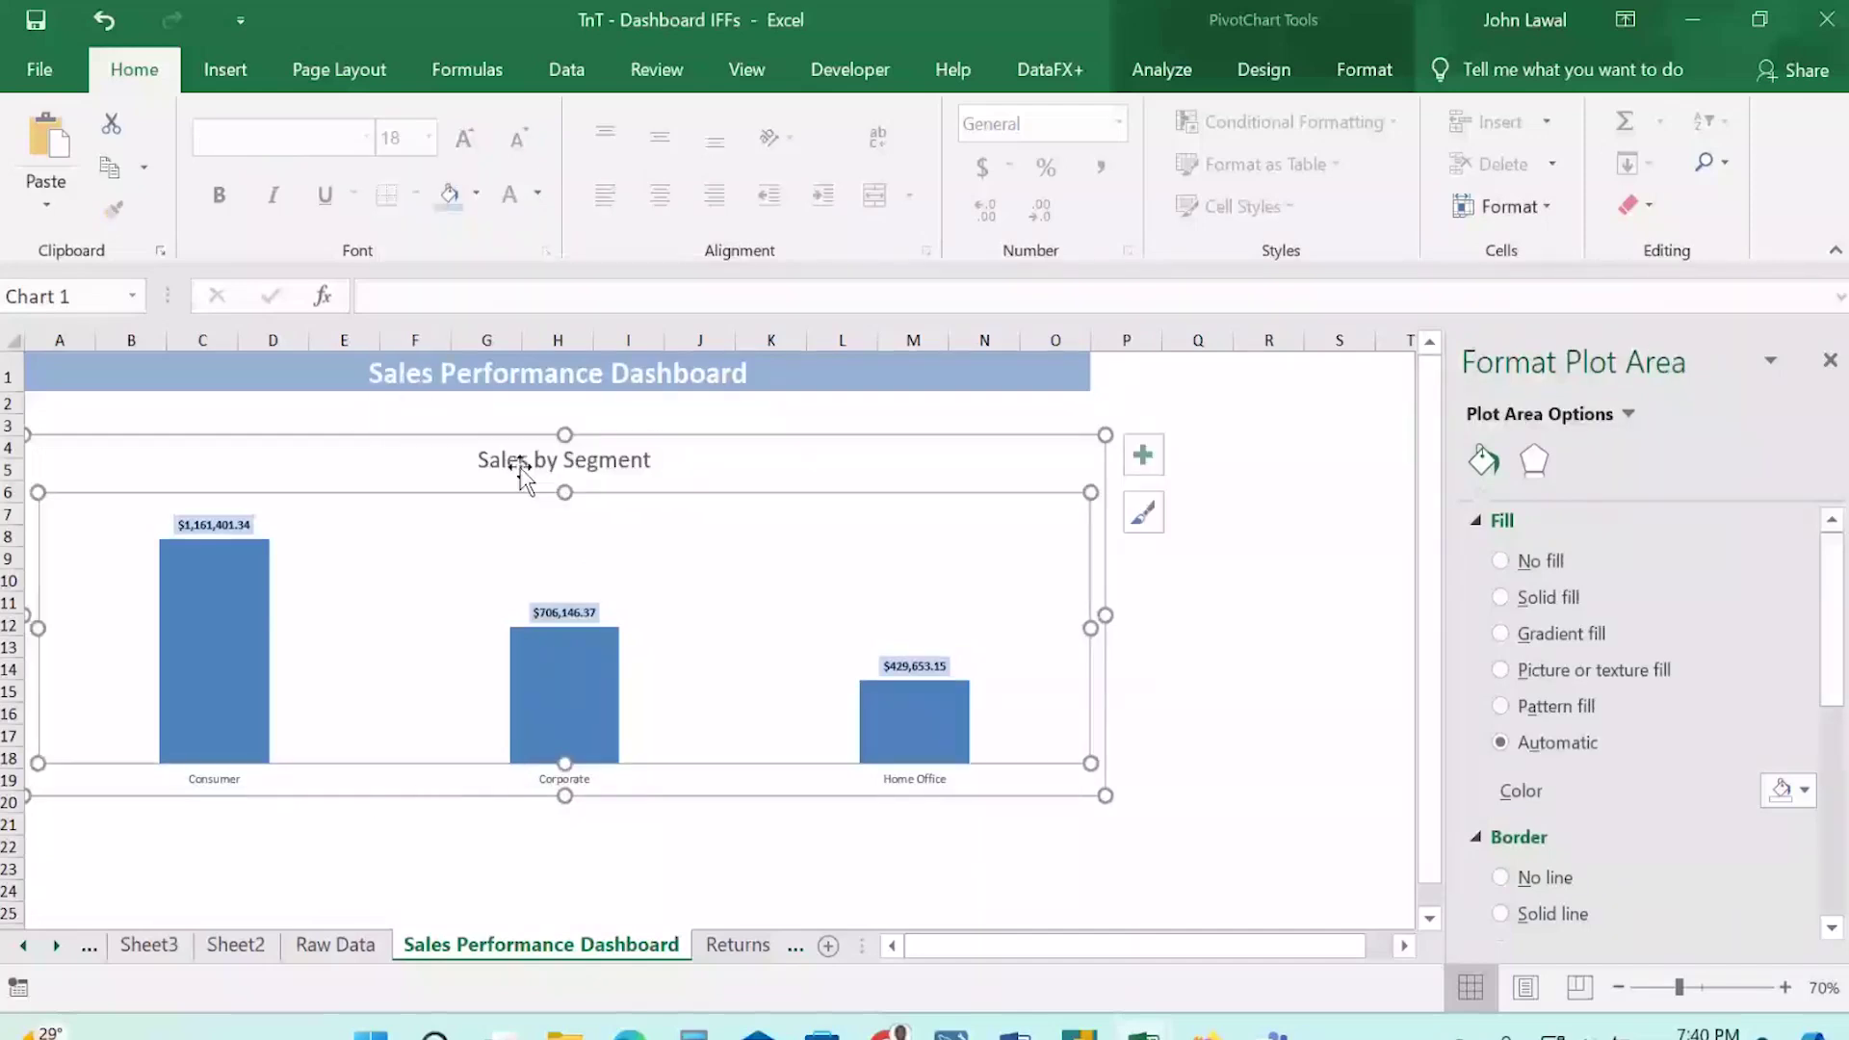
click(521, 467)
click(625, 892)
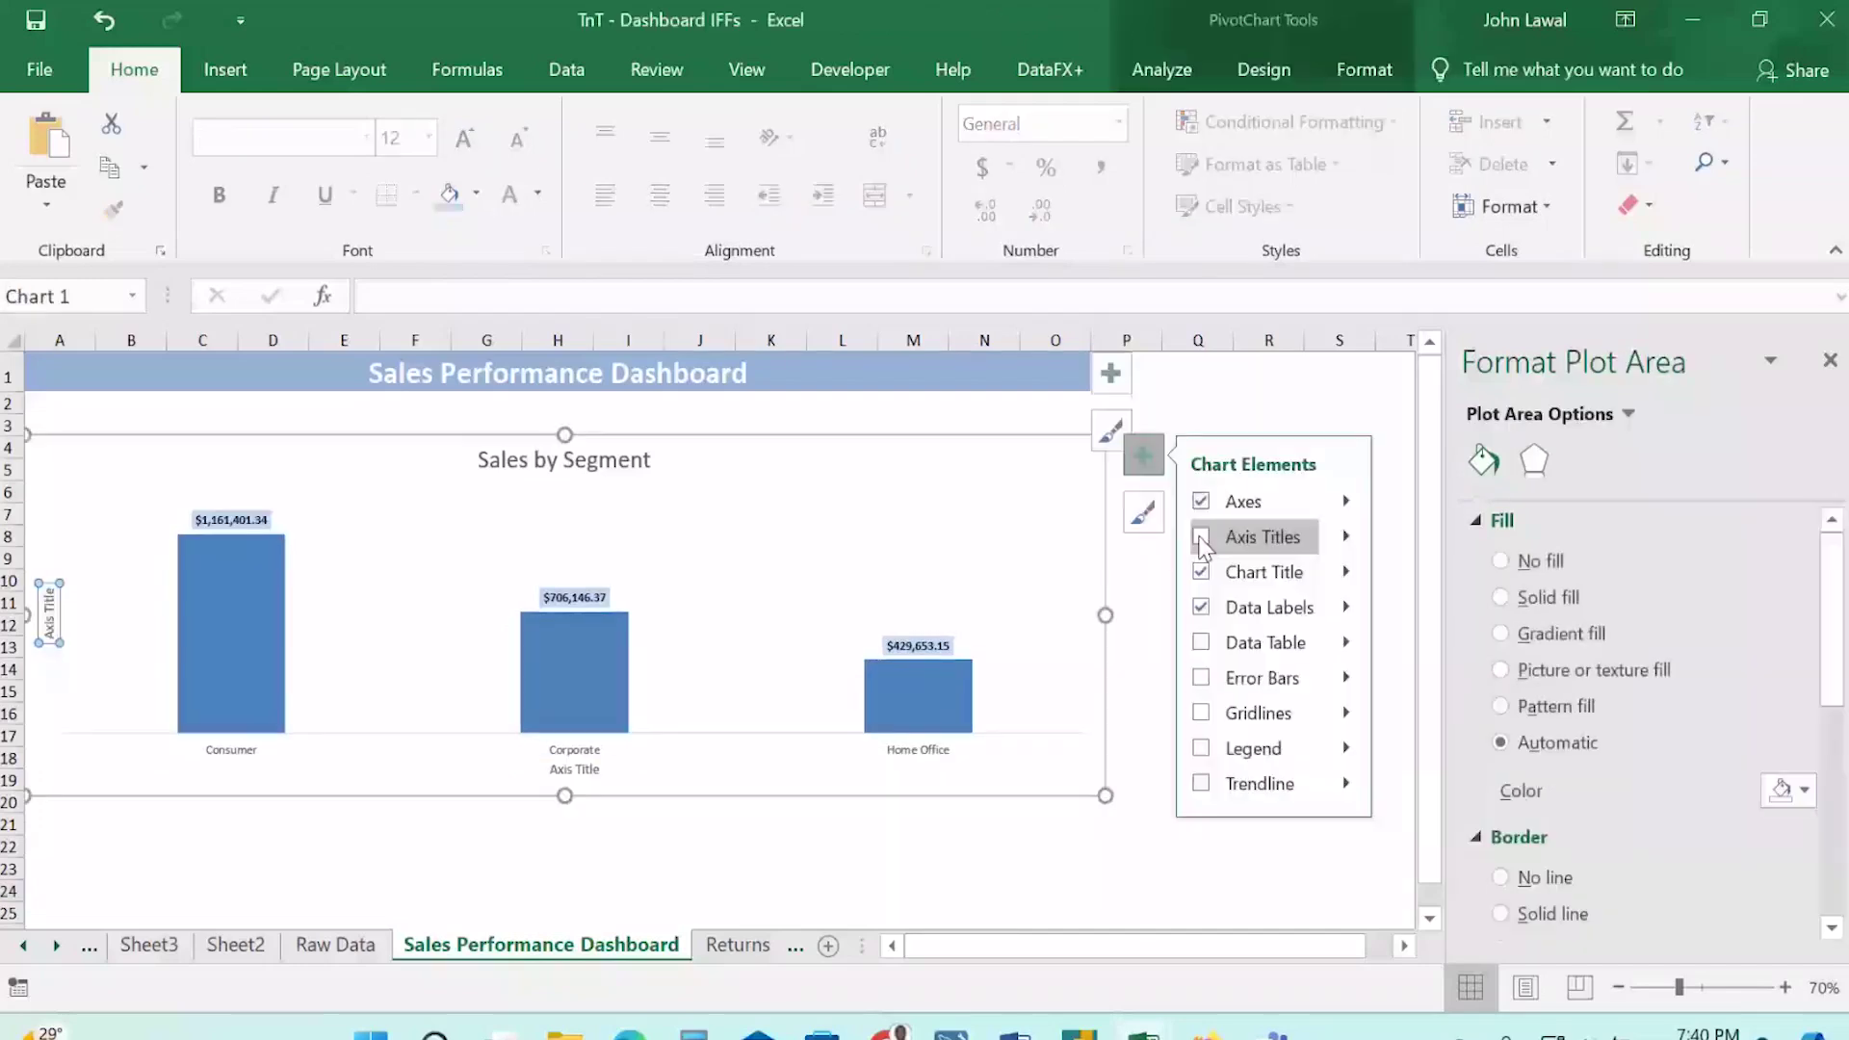
Add axis titles to the chart, naming the vertical axis Sales and the horizontal axis Segment.
click(51, 607)
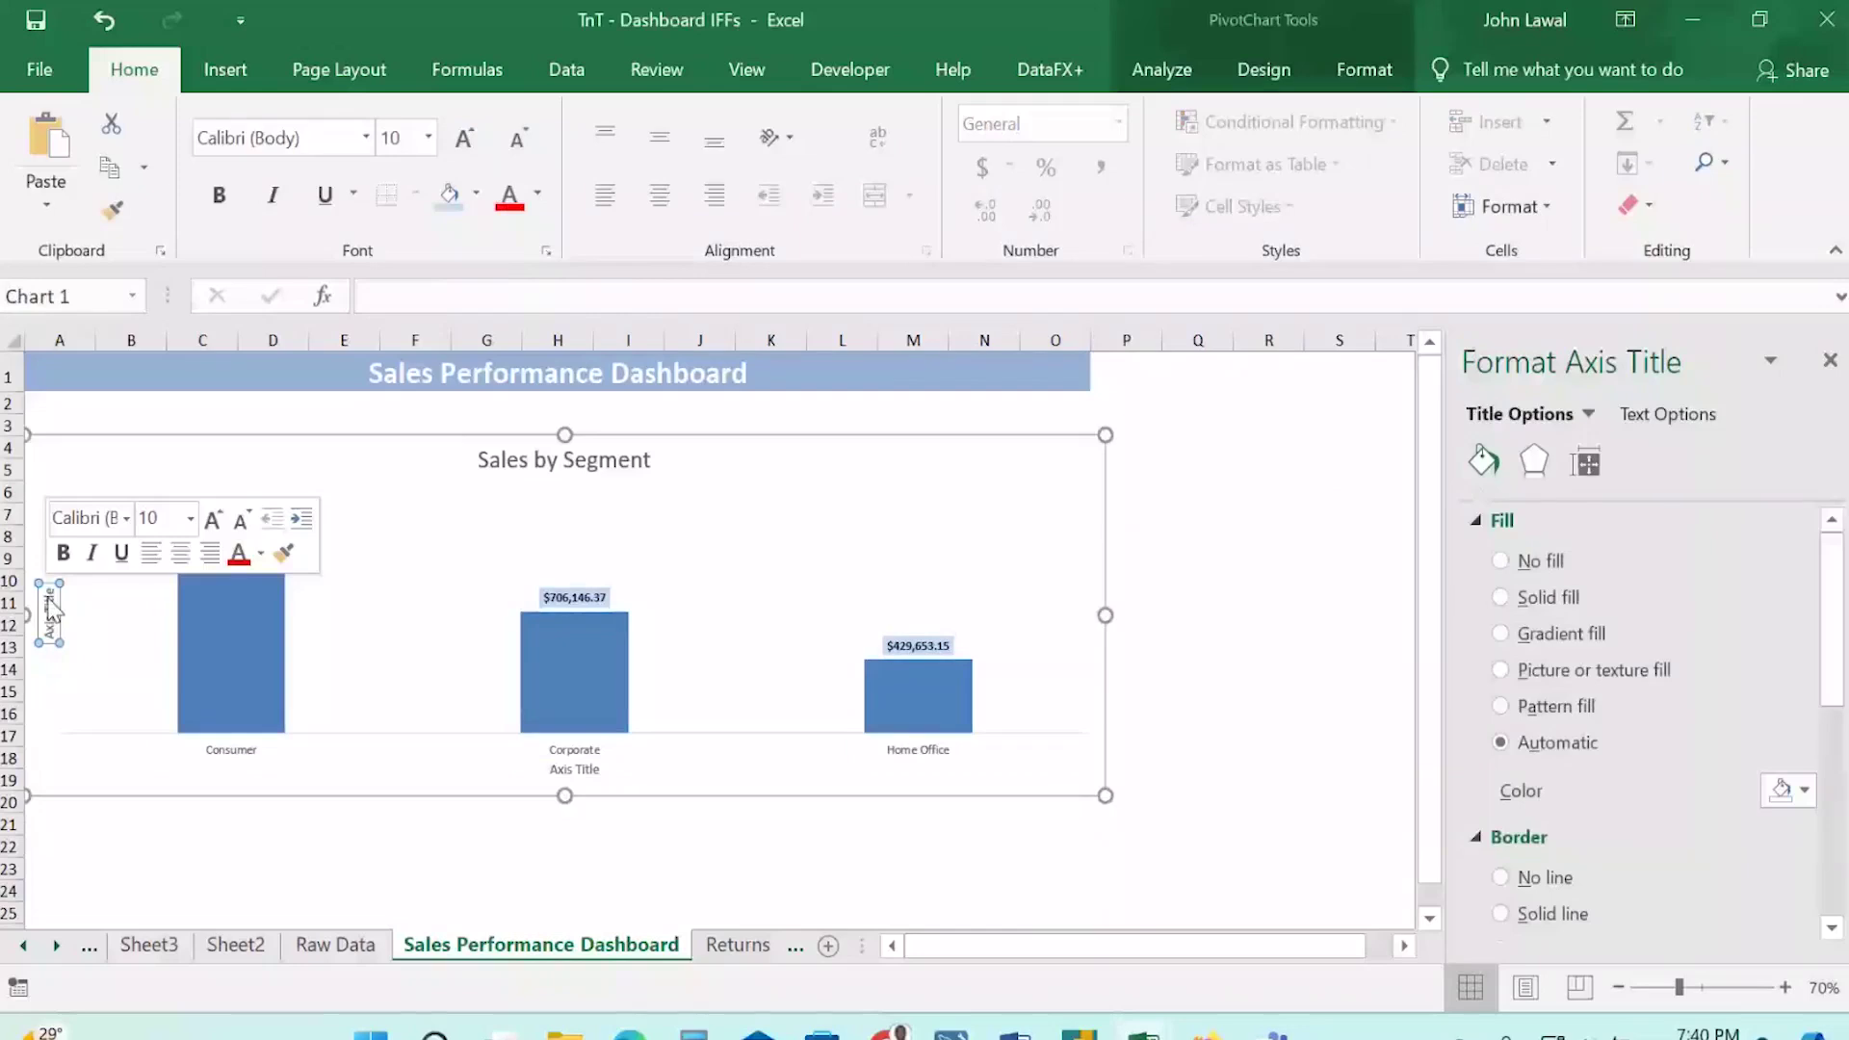
drag(50, 607, 53, 633)
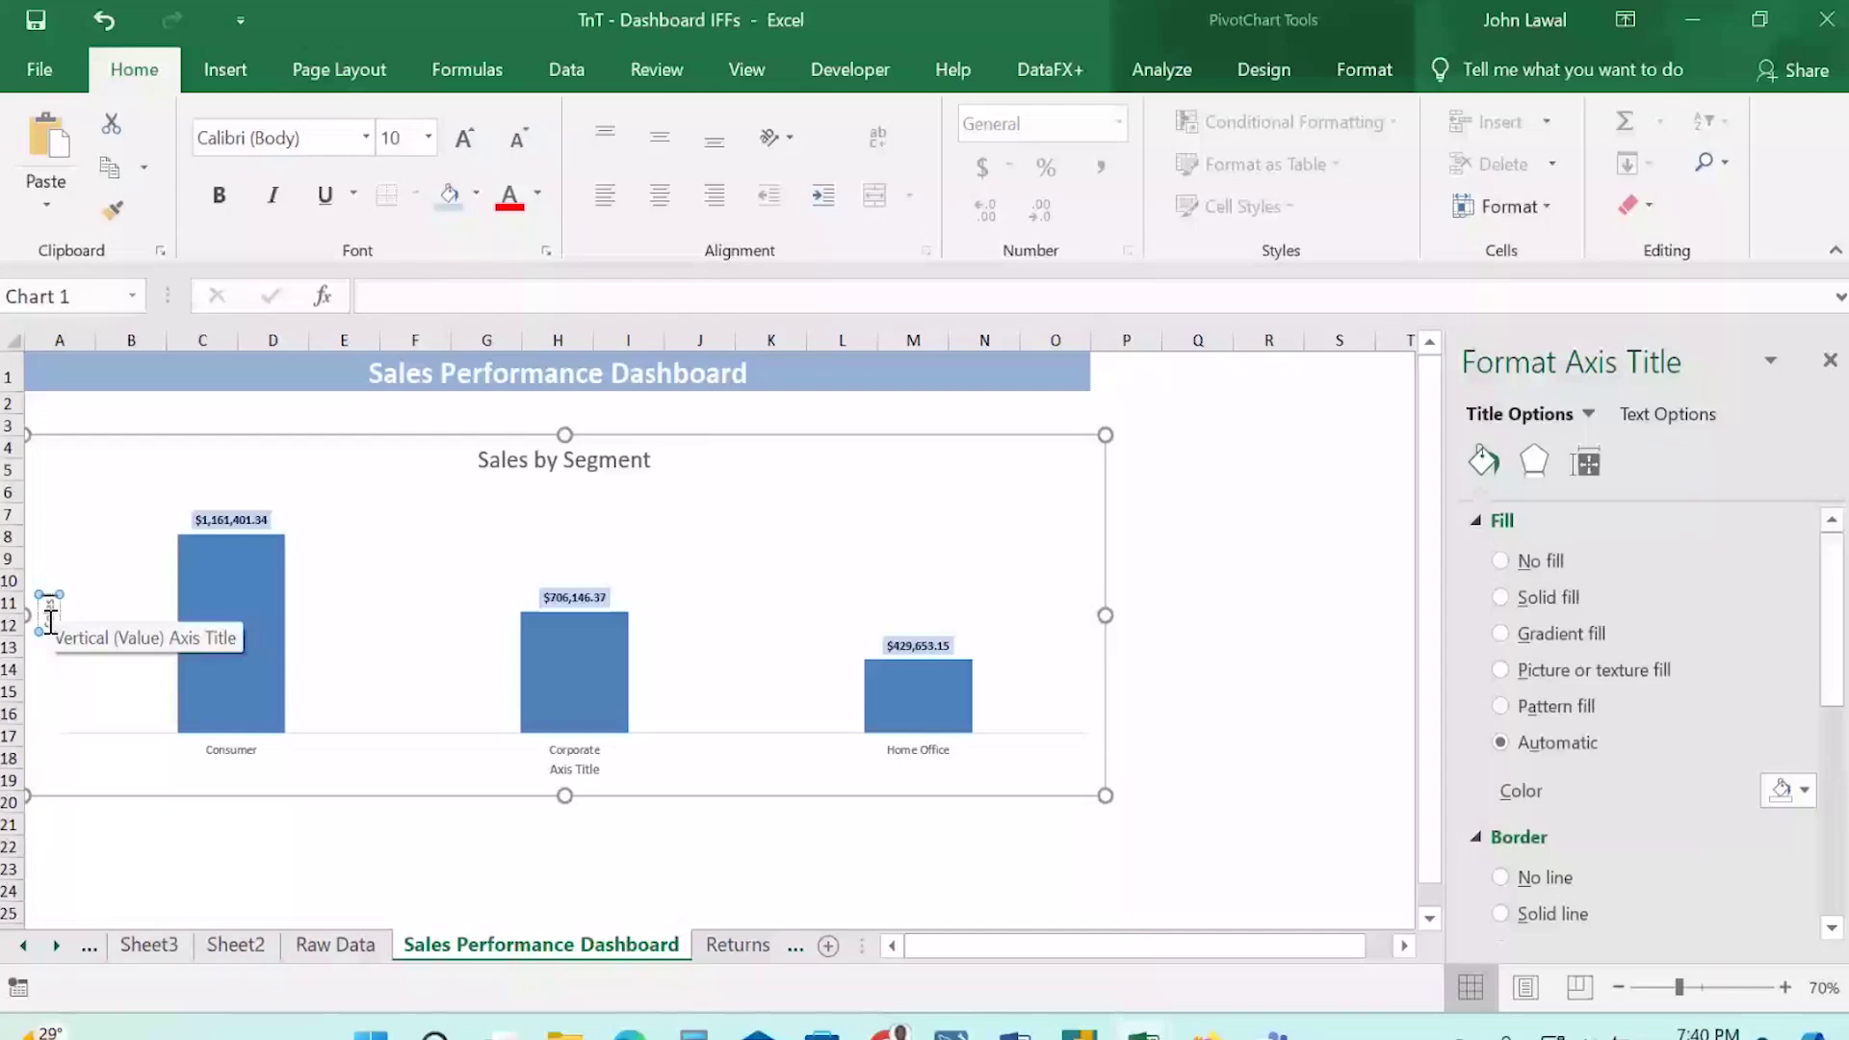
click(574, 769)
text(Seg)
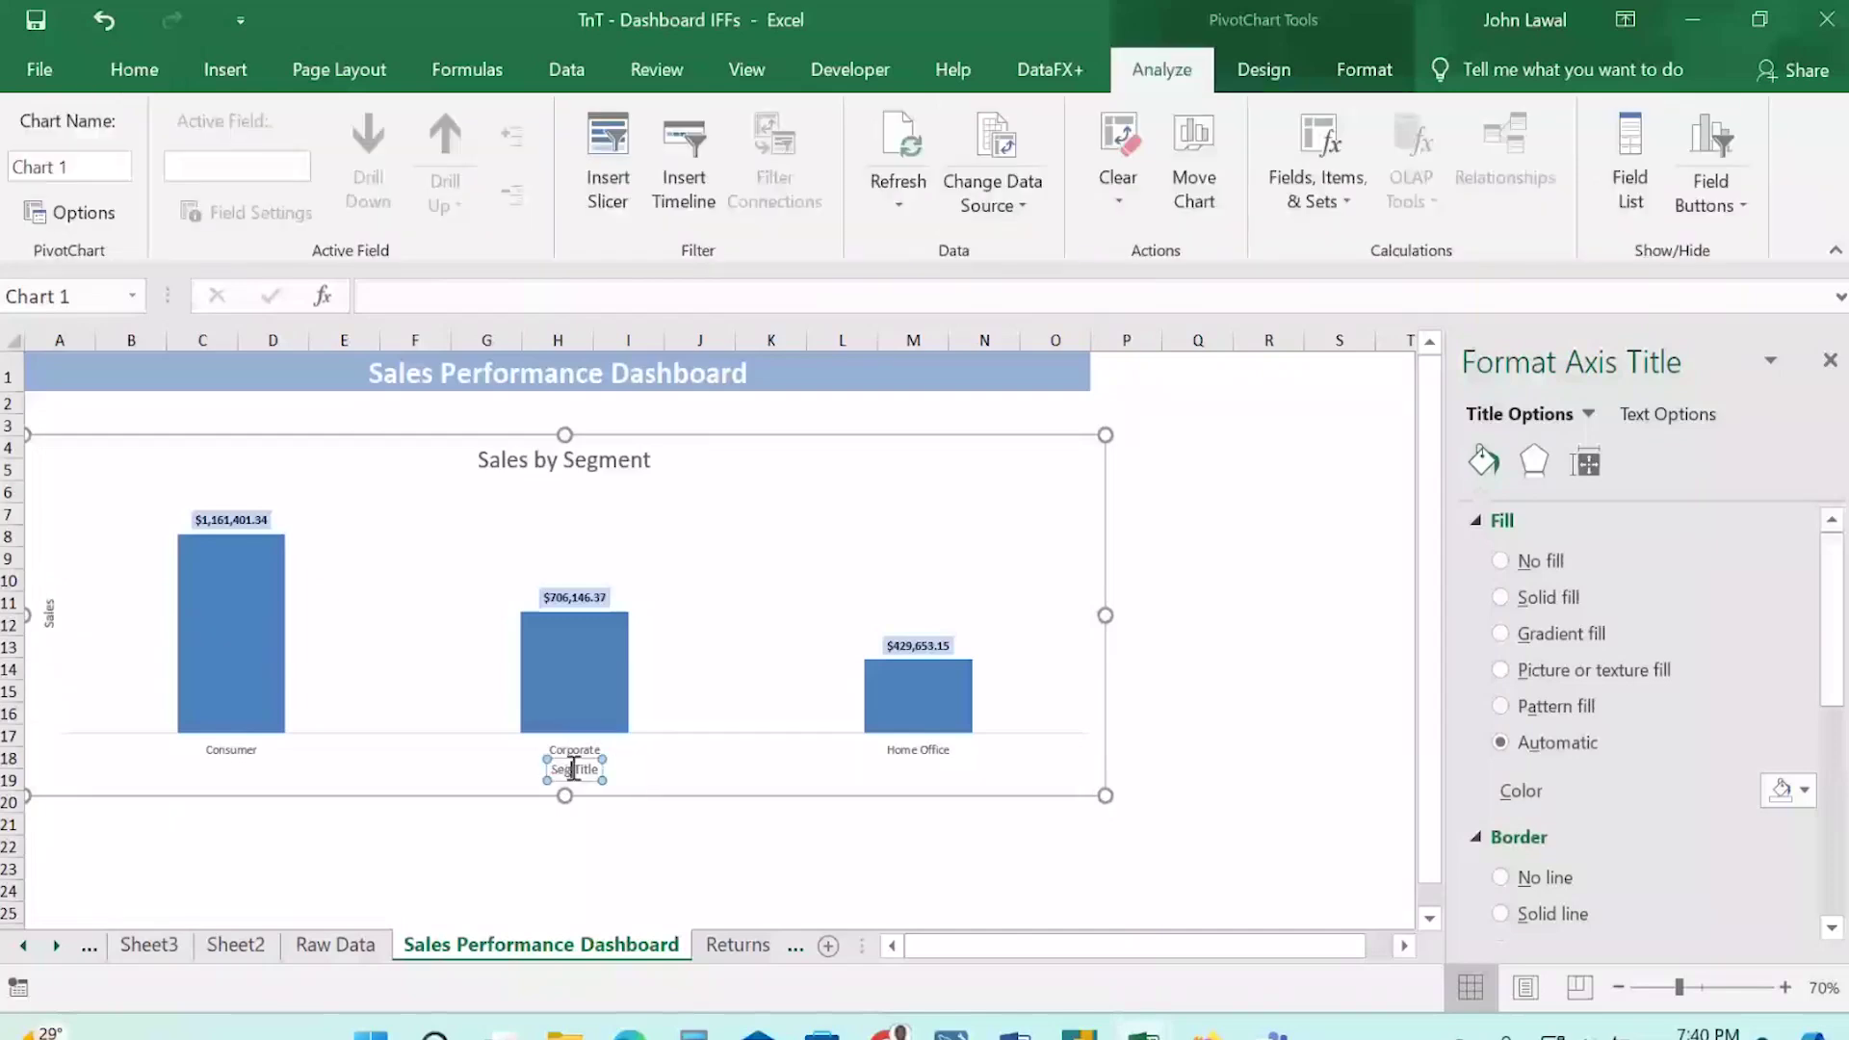
text(ment)
click(453, 840)
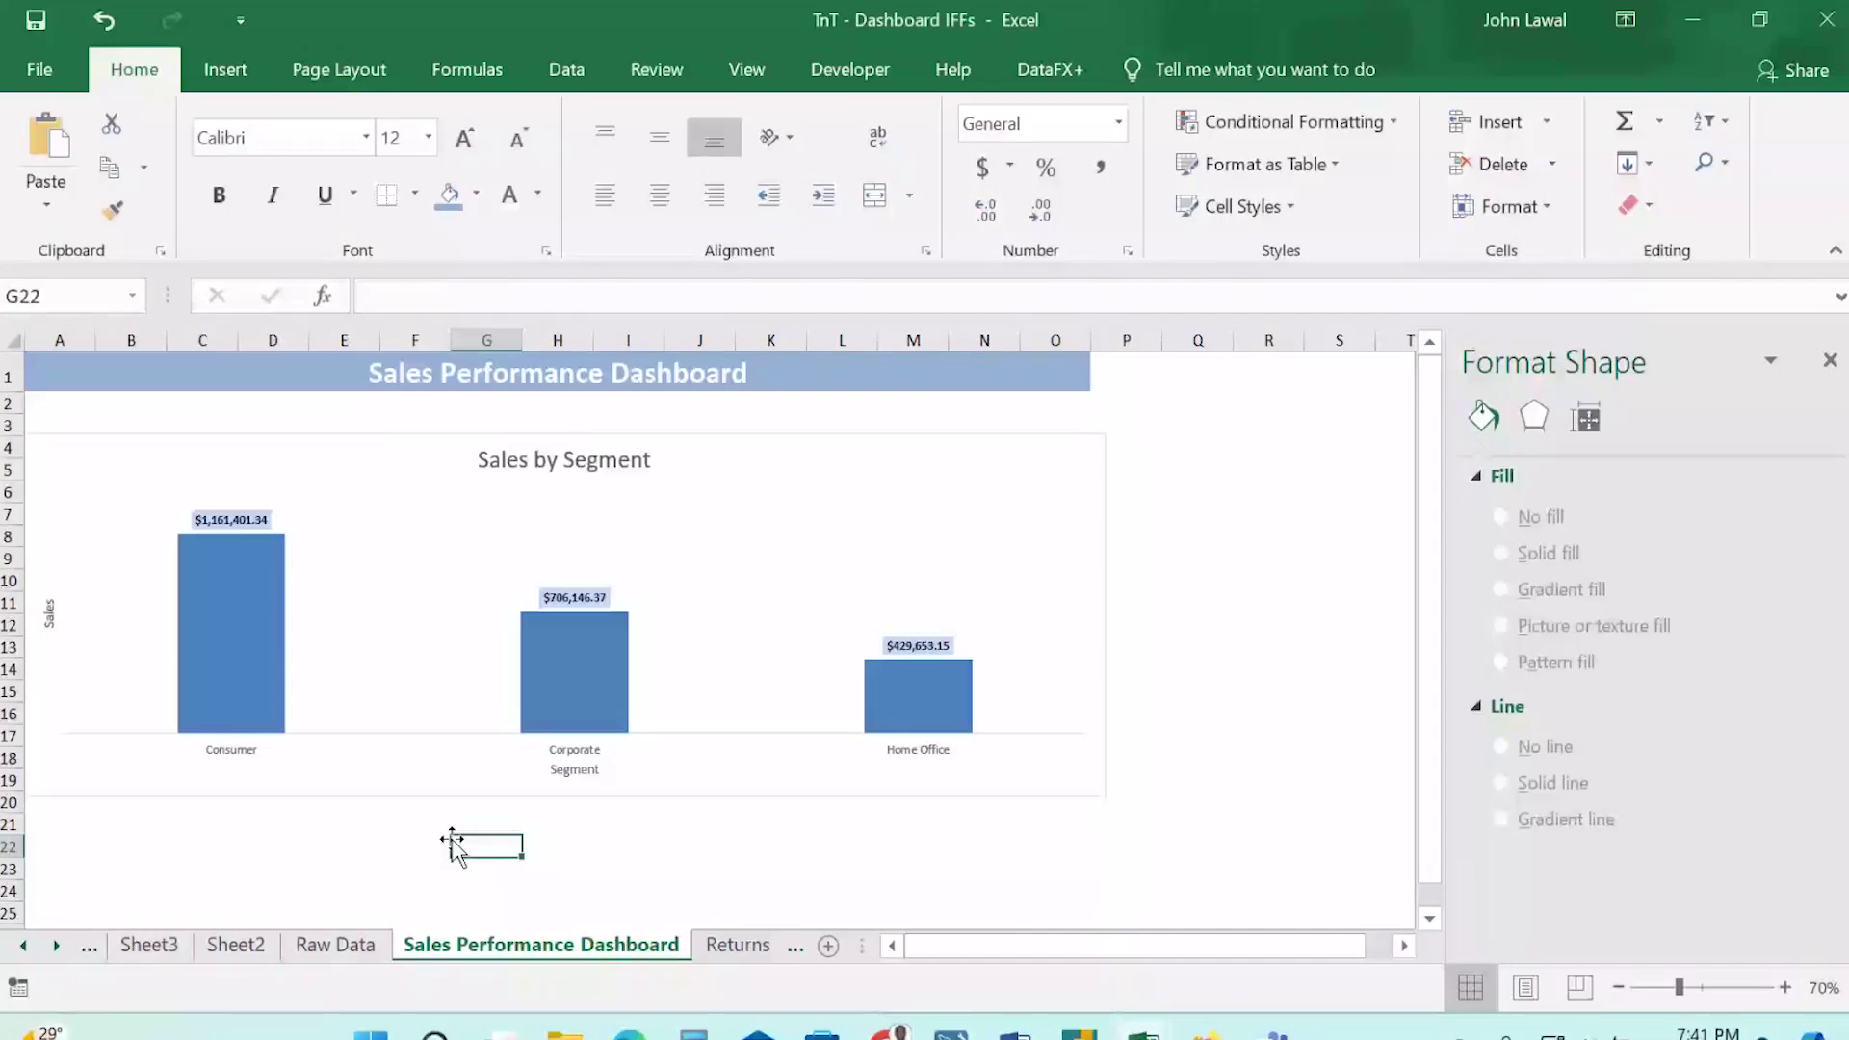
Remove both axis titles from the Sales by Segment chart.
click(597, 780)
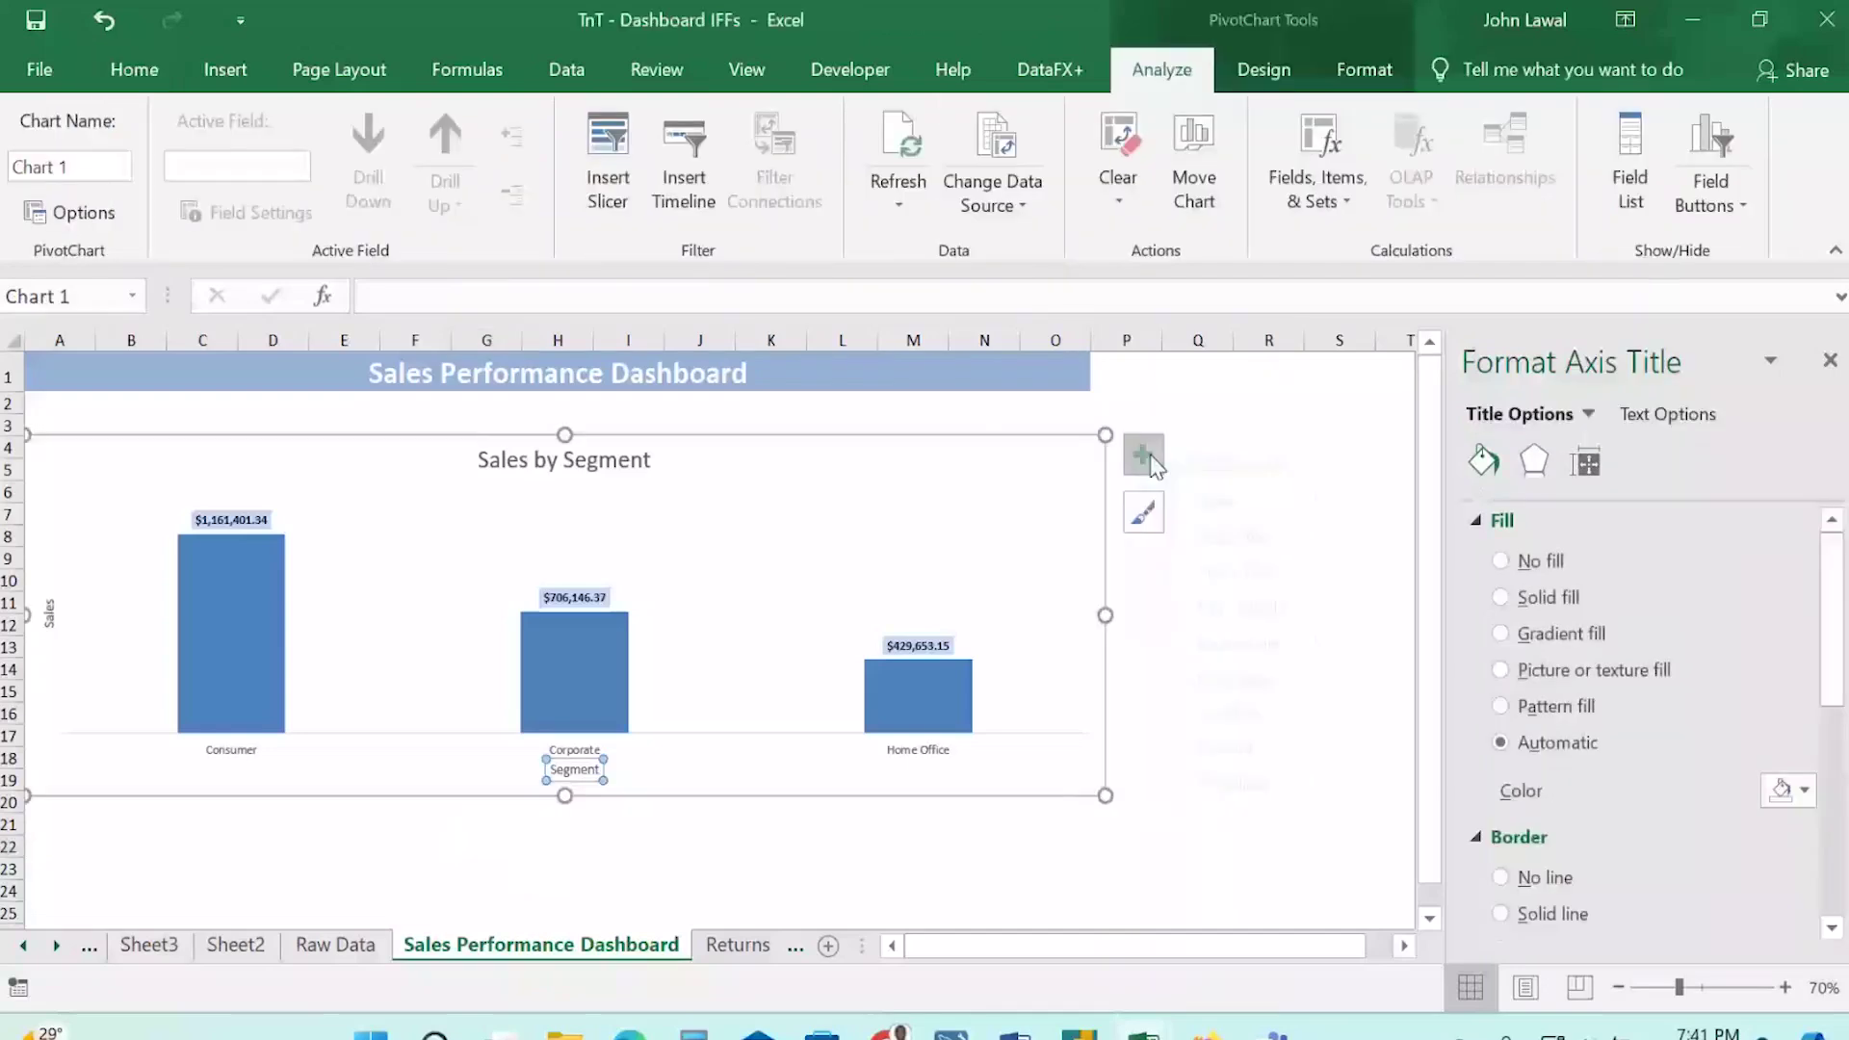
click(1155, 465)
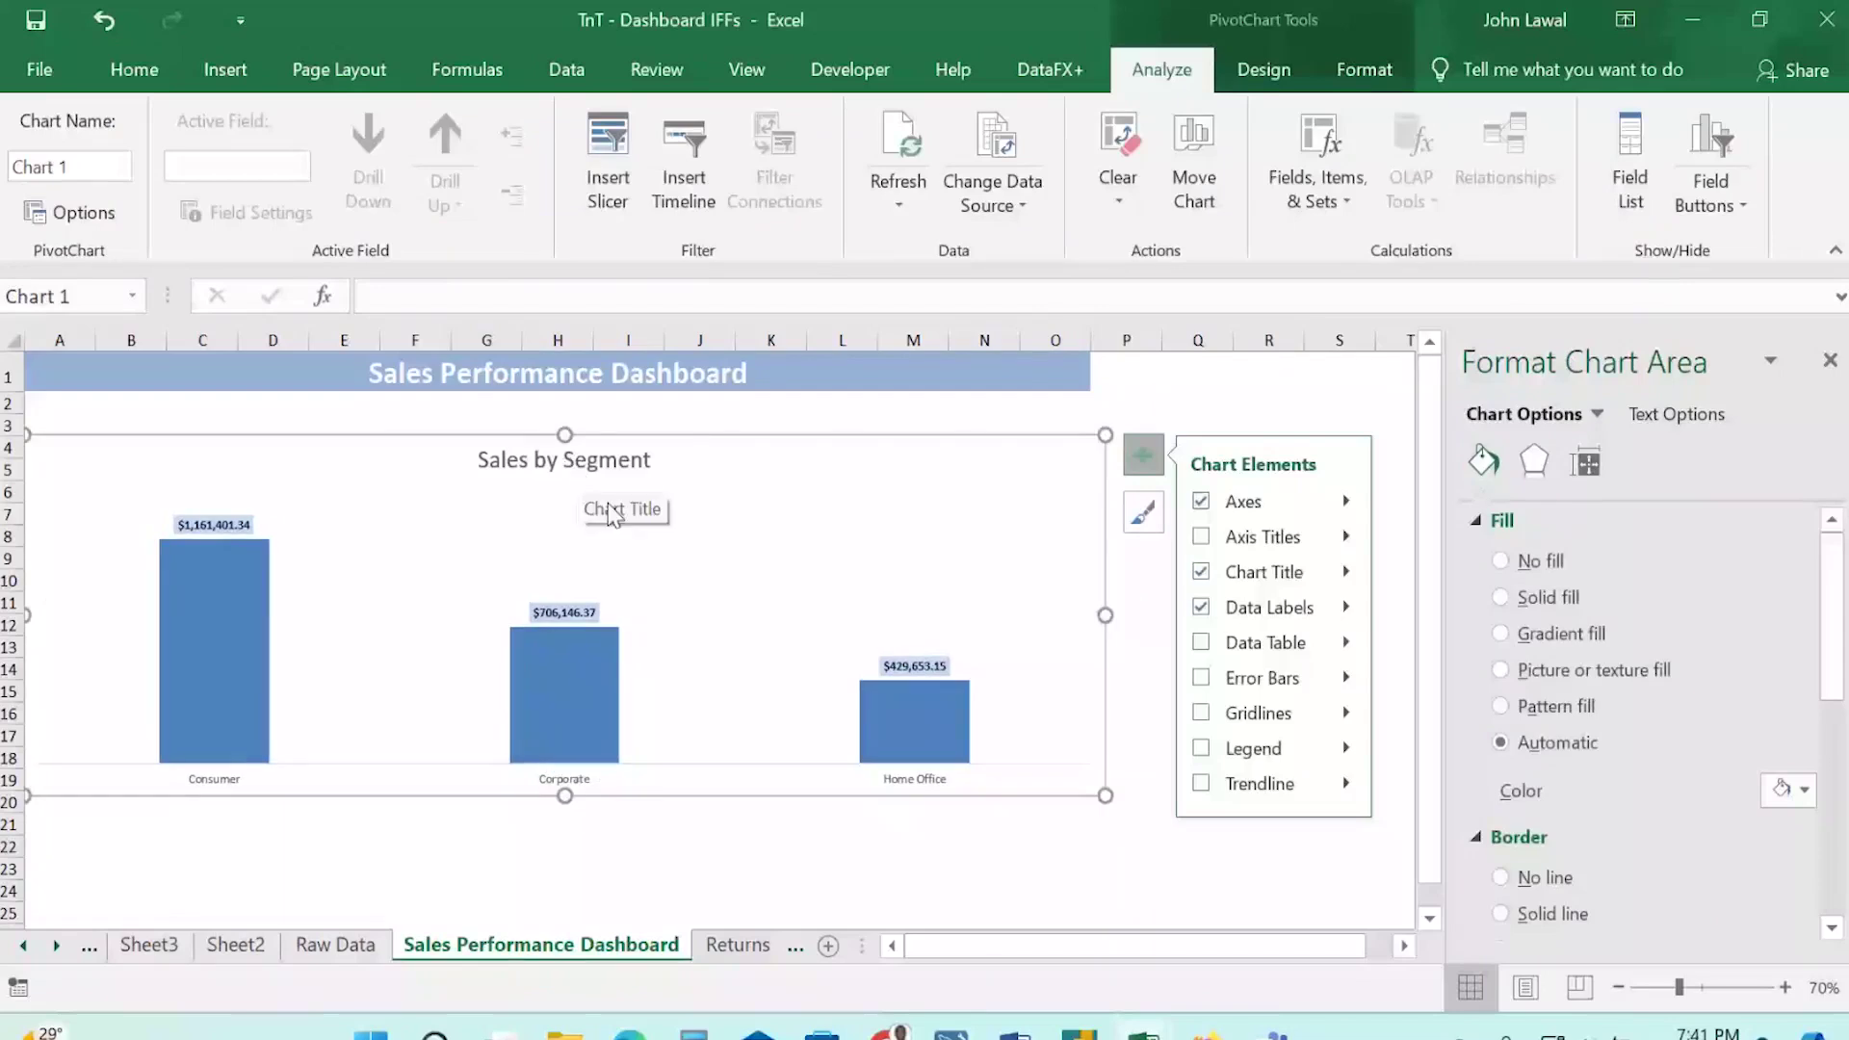
click(771, 867)
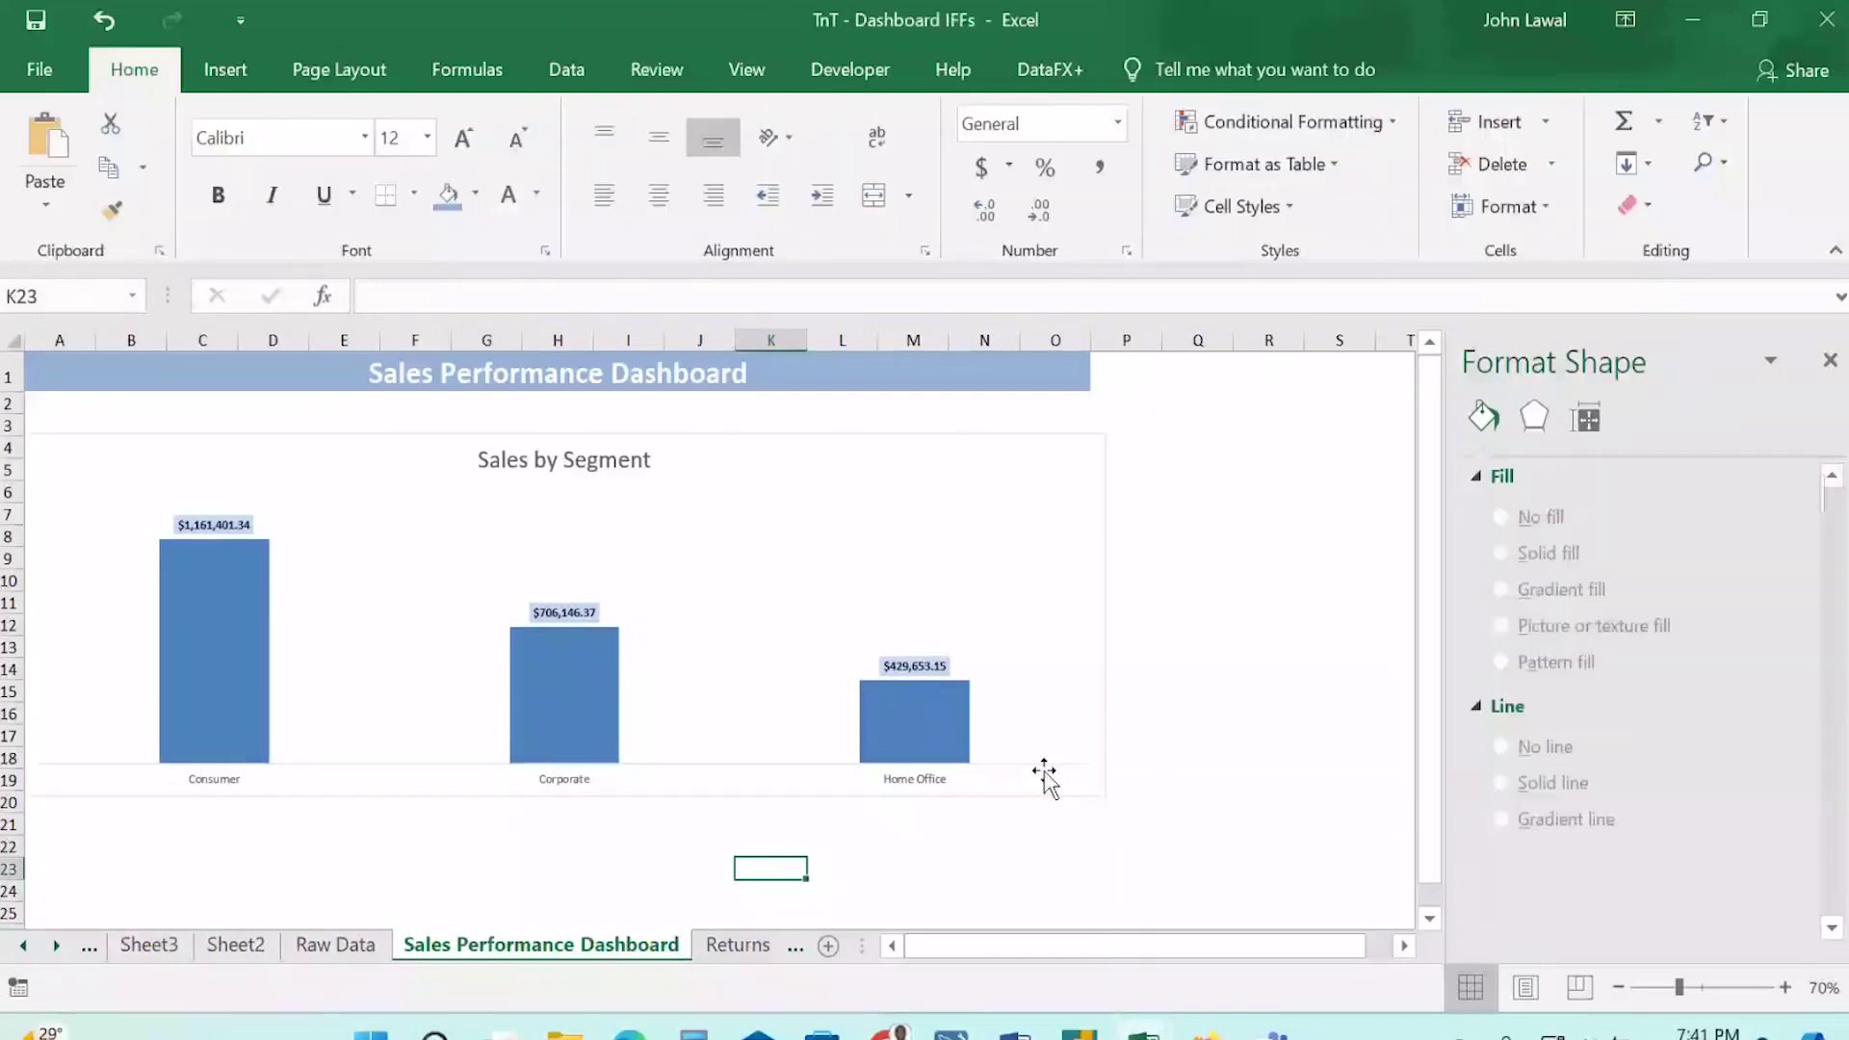
Shrink the Sales by Segment chart to about the width of columns A–F and move it down to start at row 10.
click(936, 545)
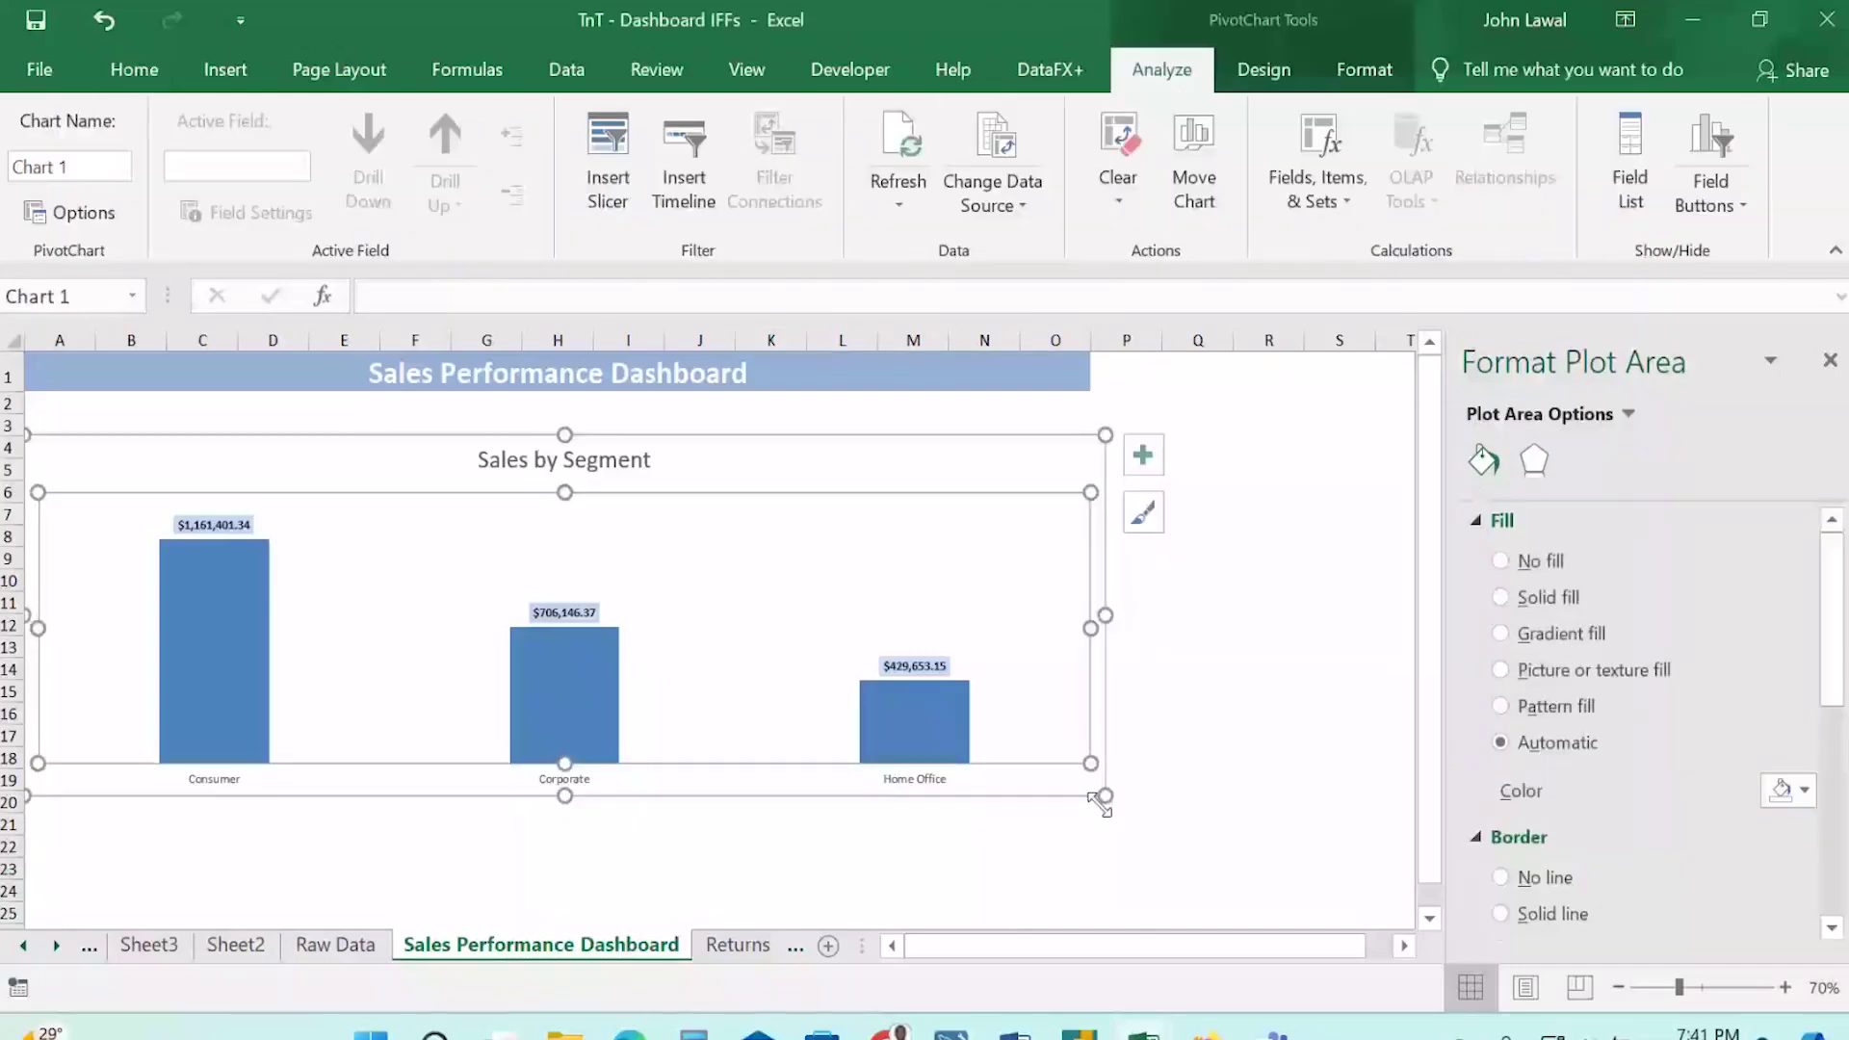
drag(1090, 763, 588, 745)
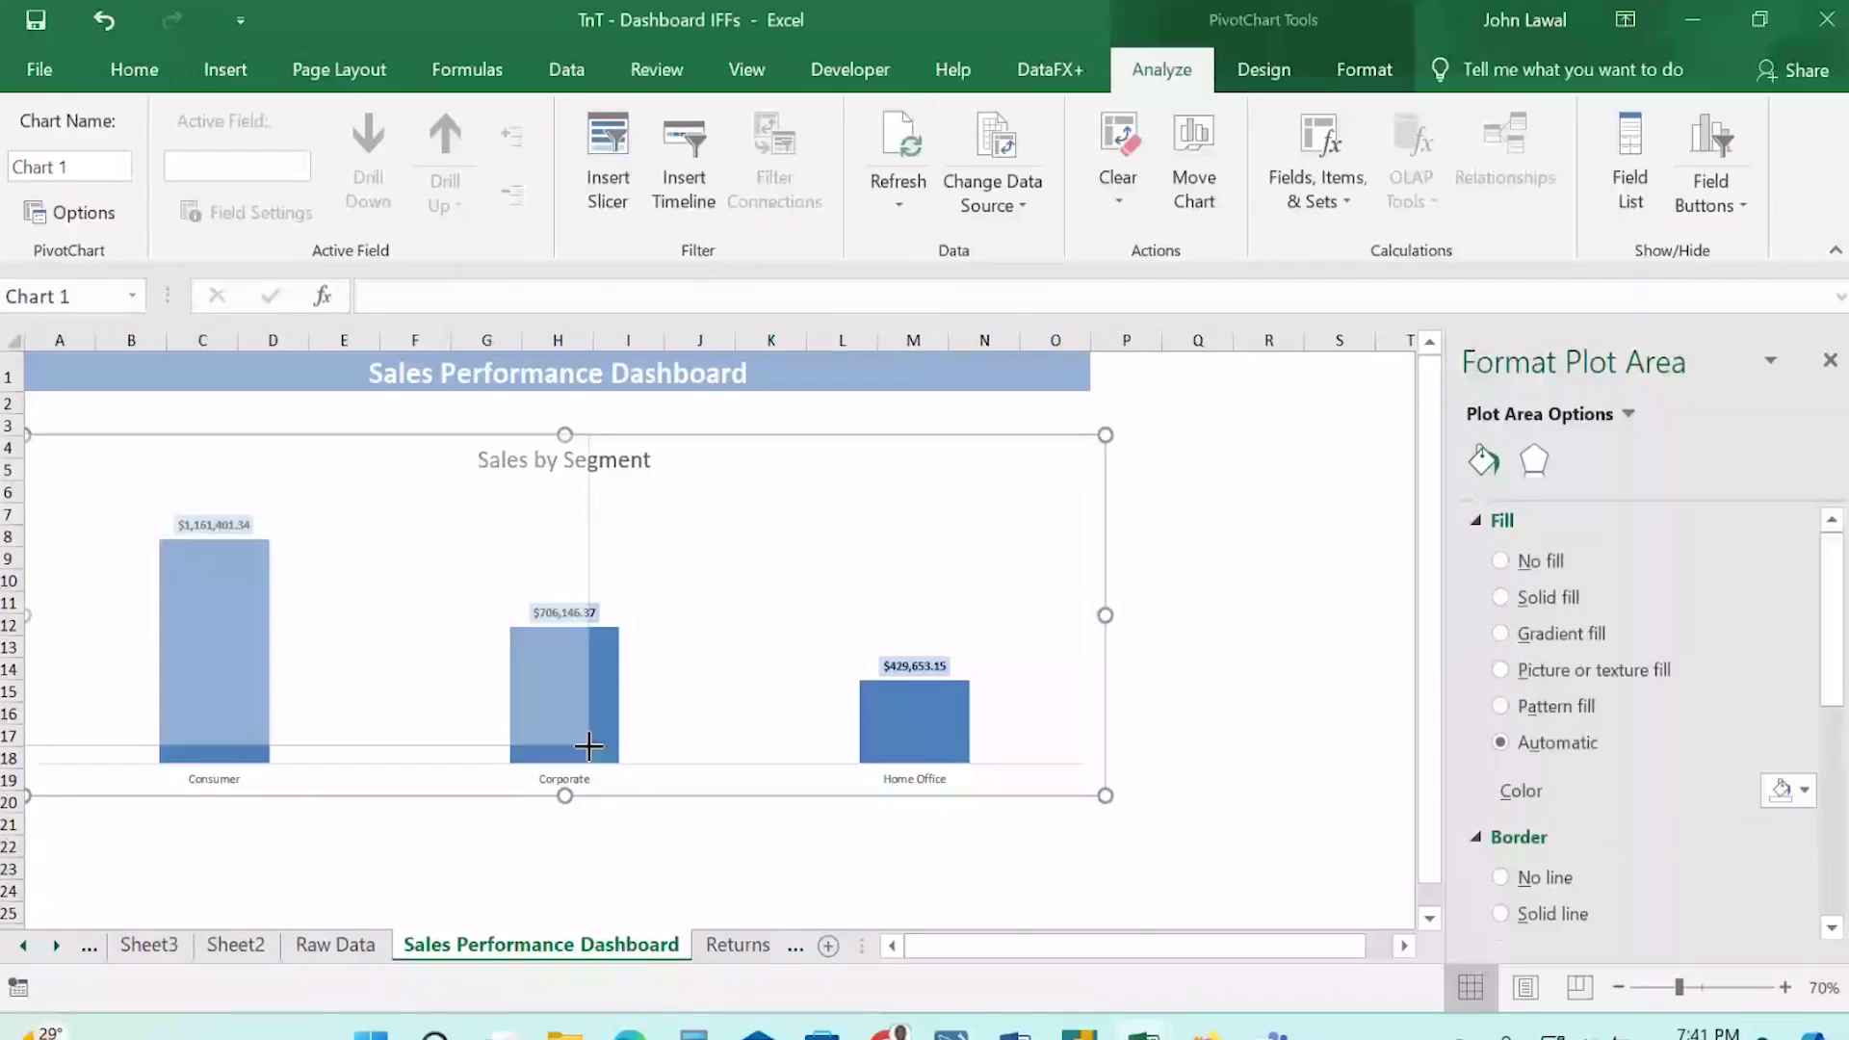
drag(588, 746, 435, 767)
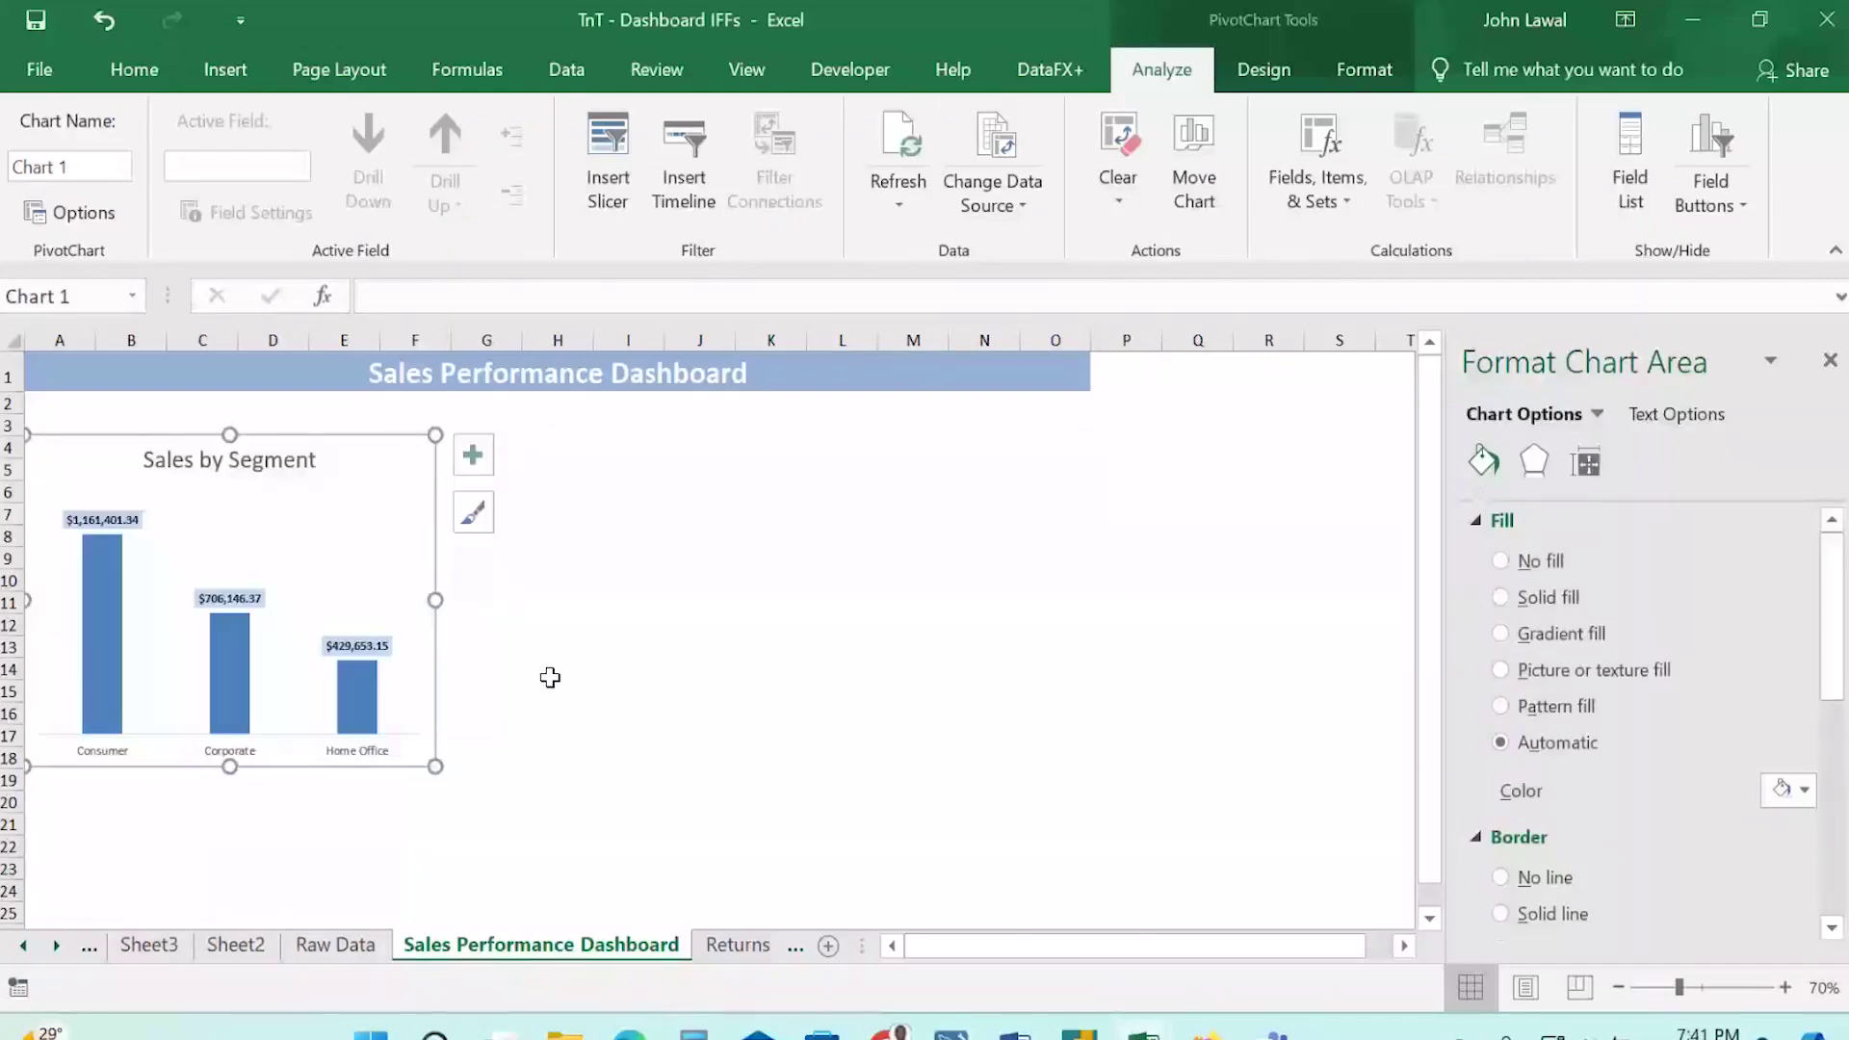
click(400, 678)
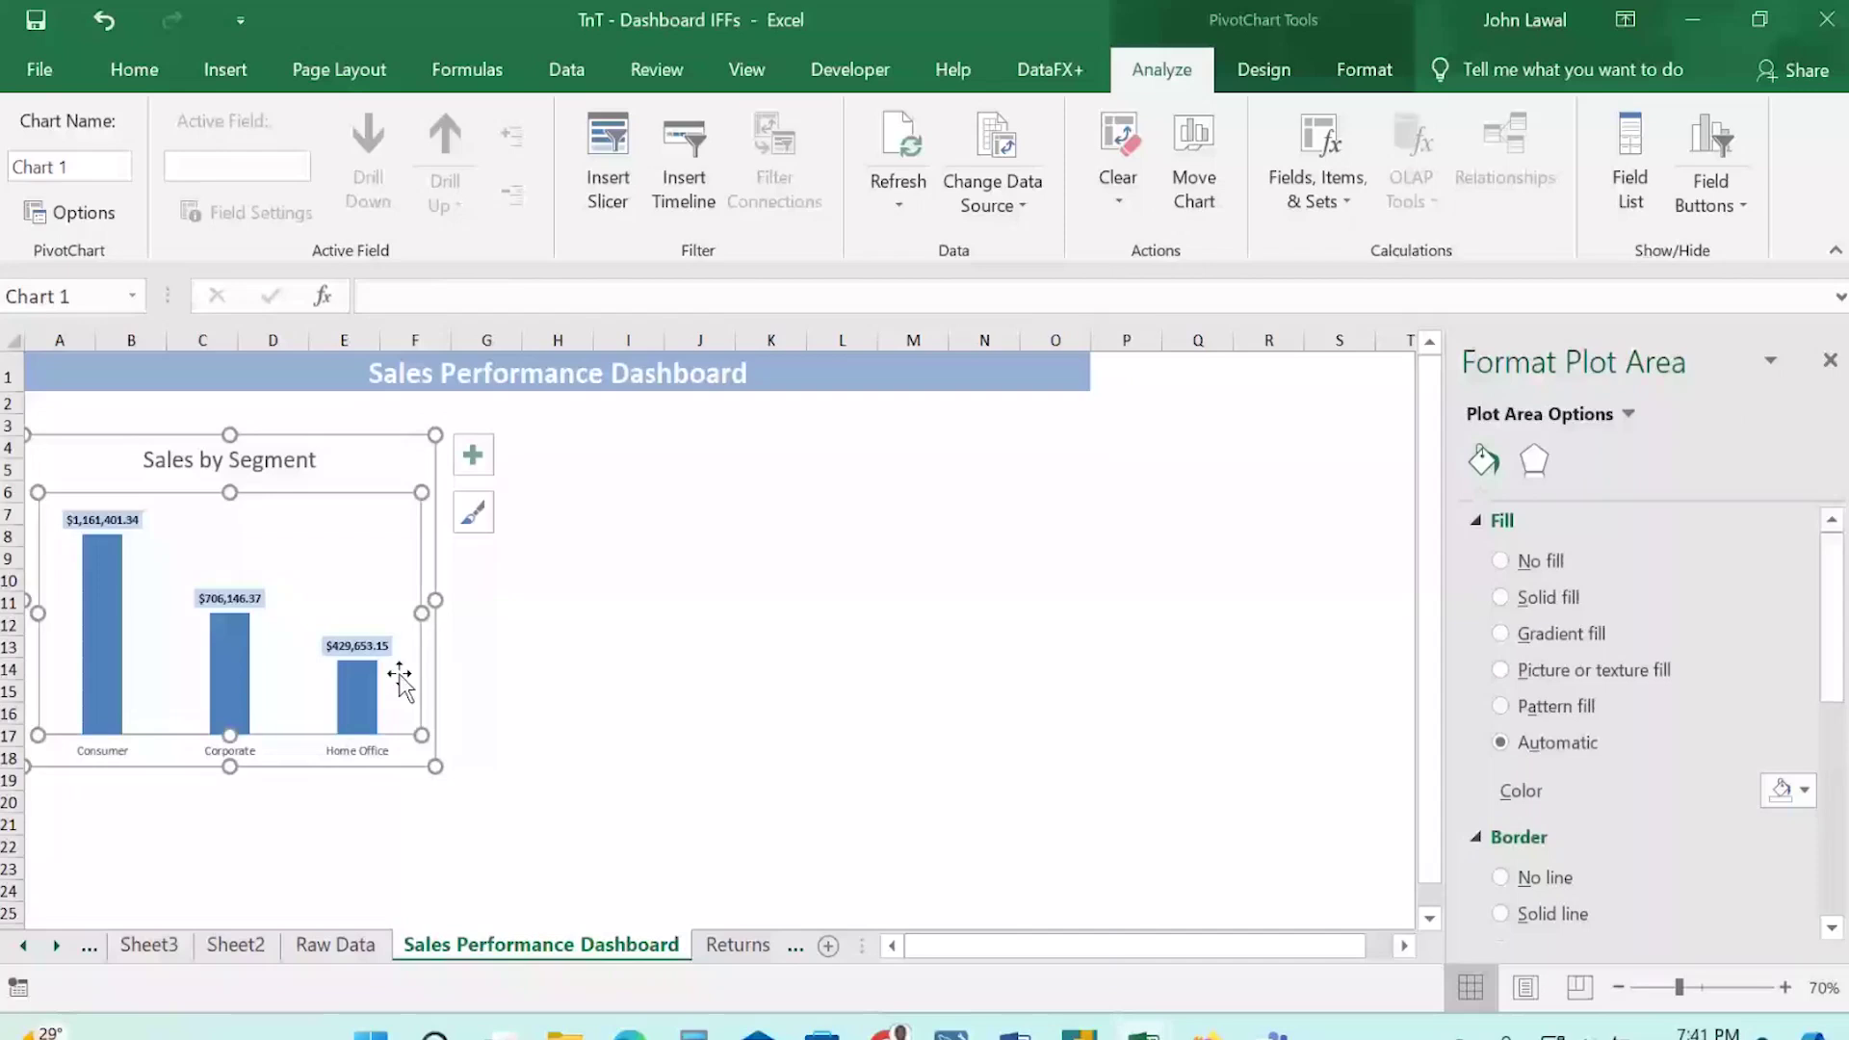
key(ctrl+z)
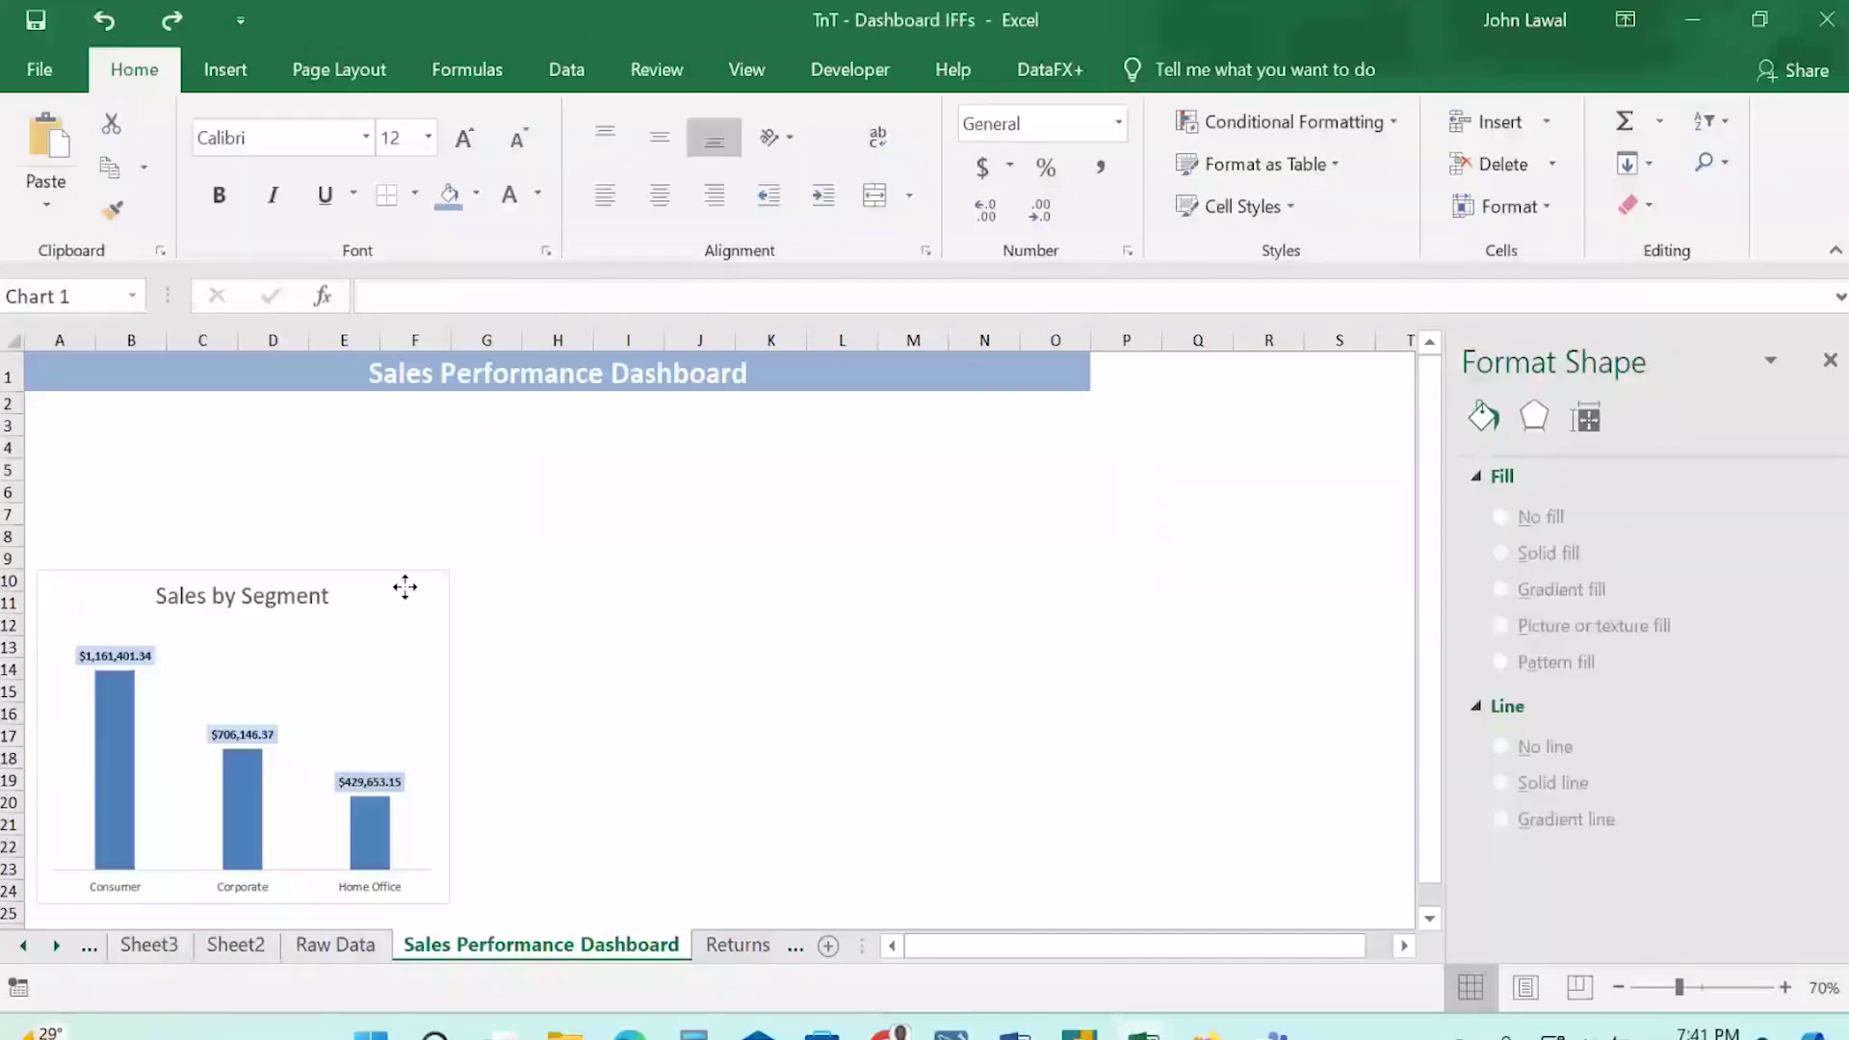
Resize the Sales by Segment chart to span from column A into column G and about rows 11 to 23.
click(404, 587)
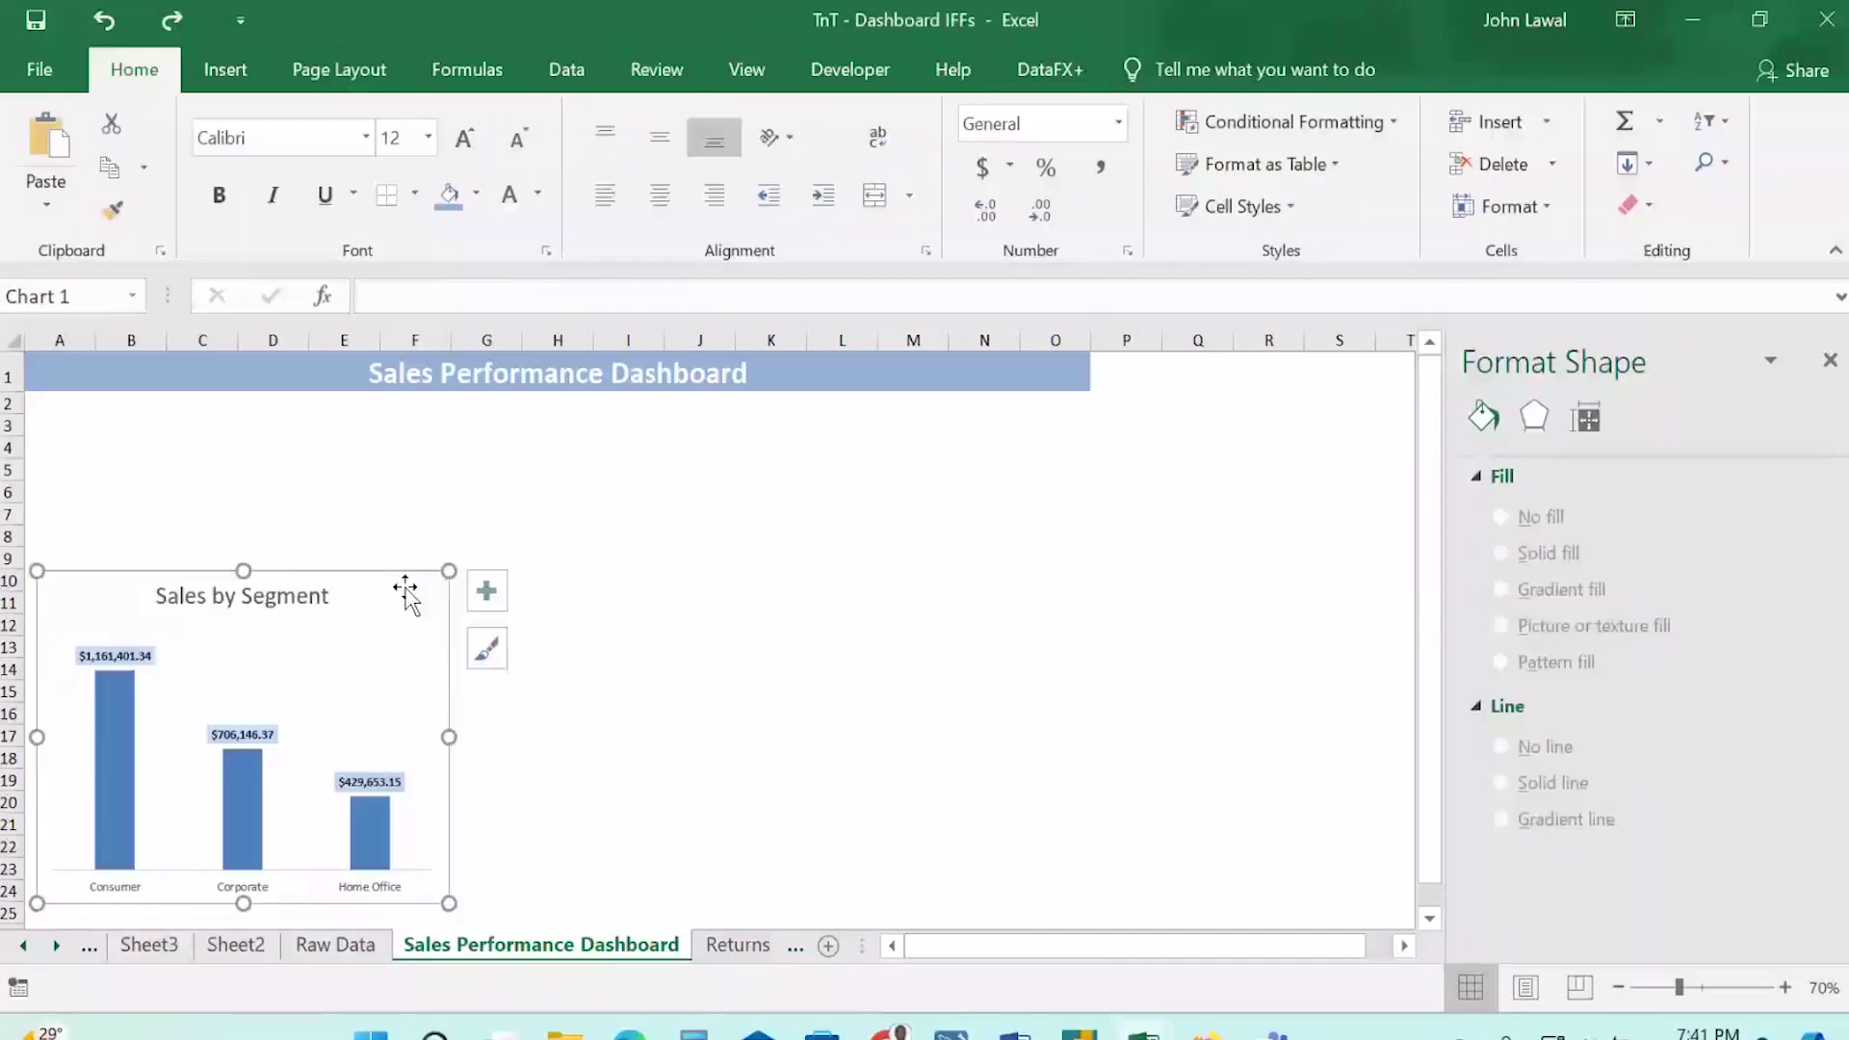
drag(449, 571, 433, 604)
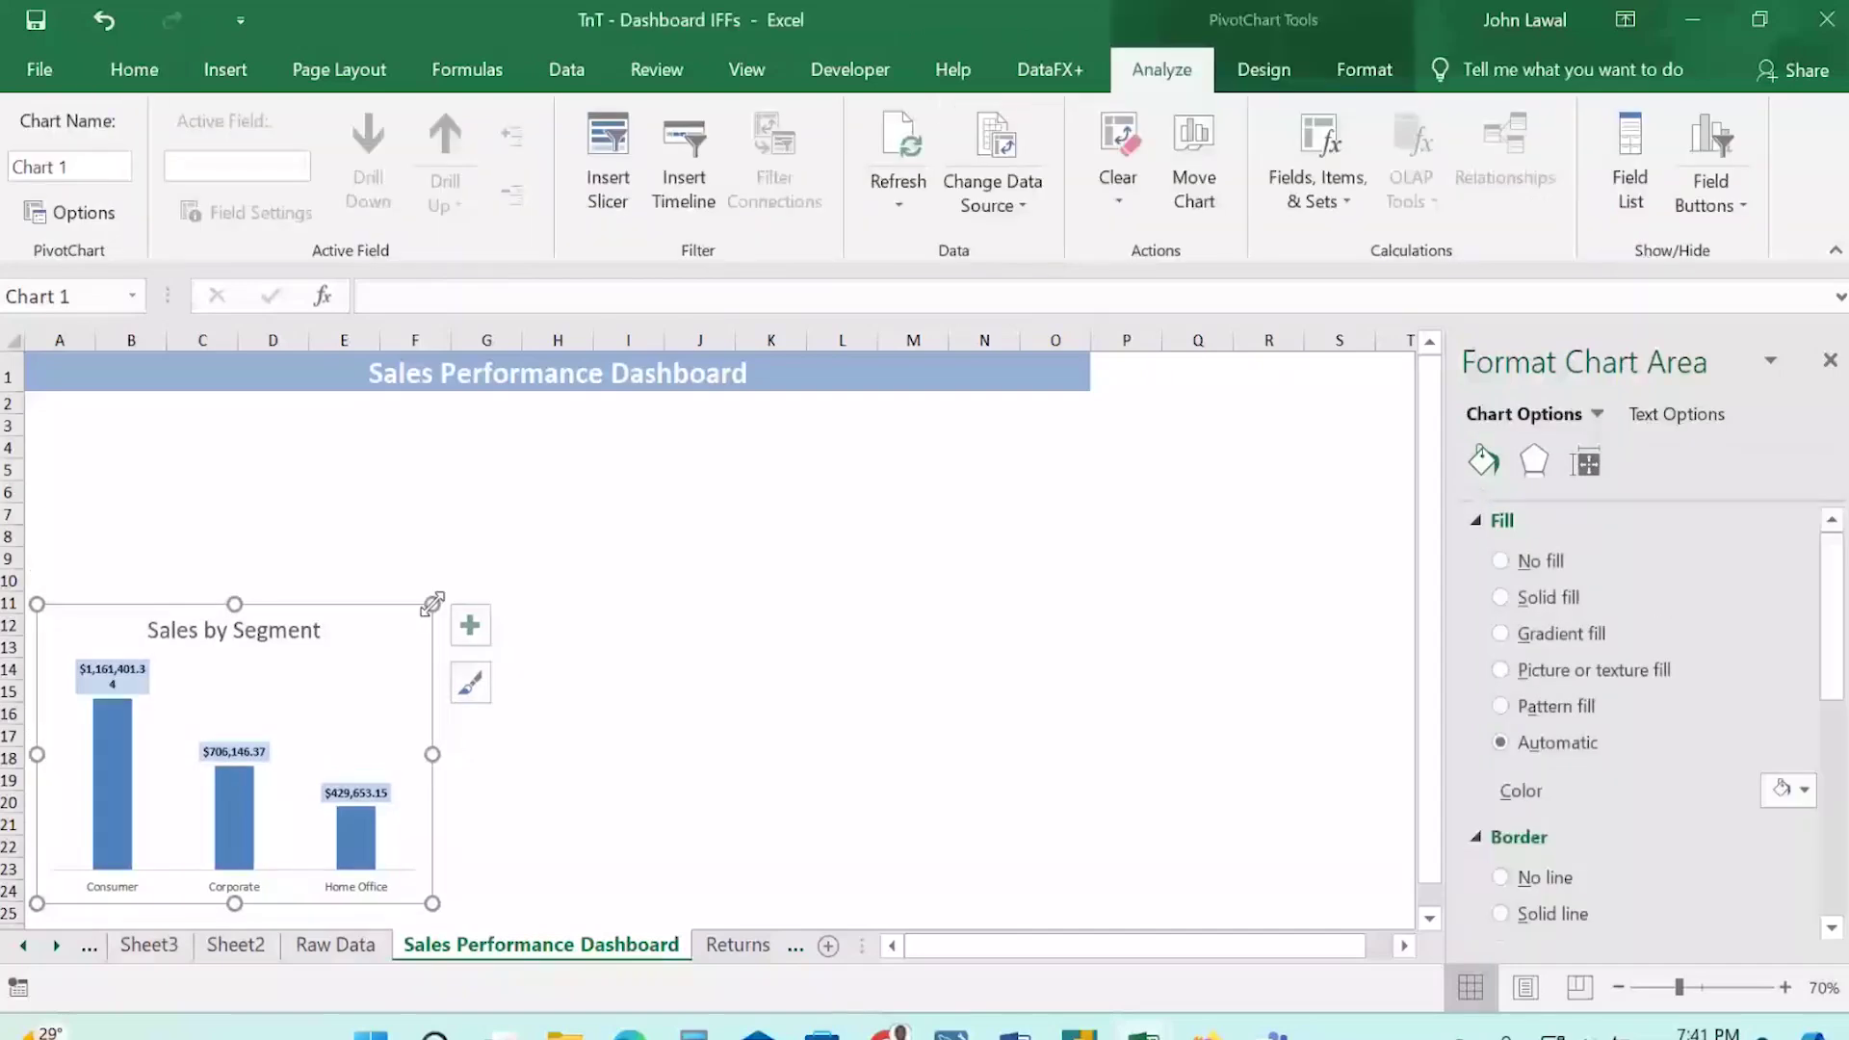
key(Escape)
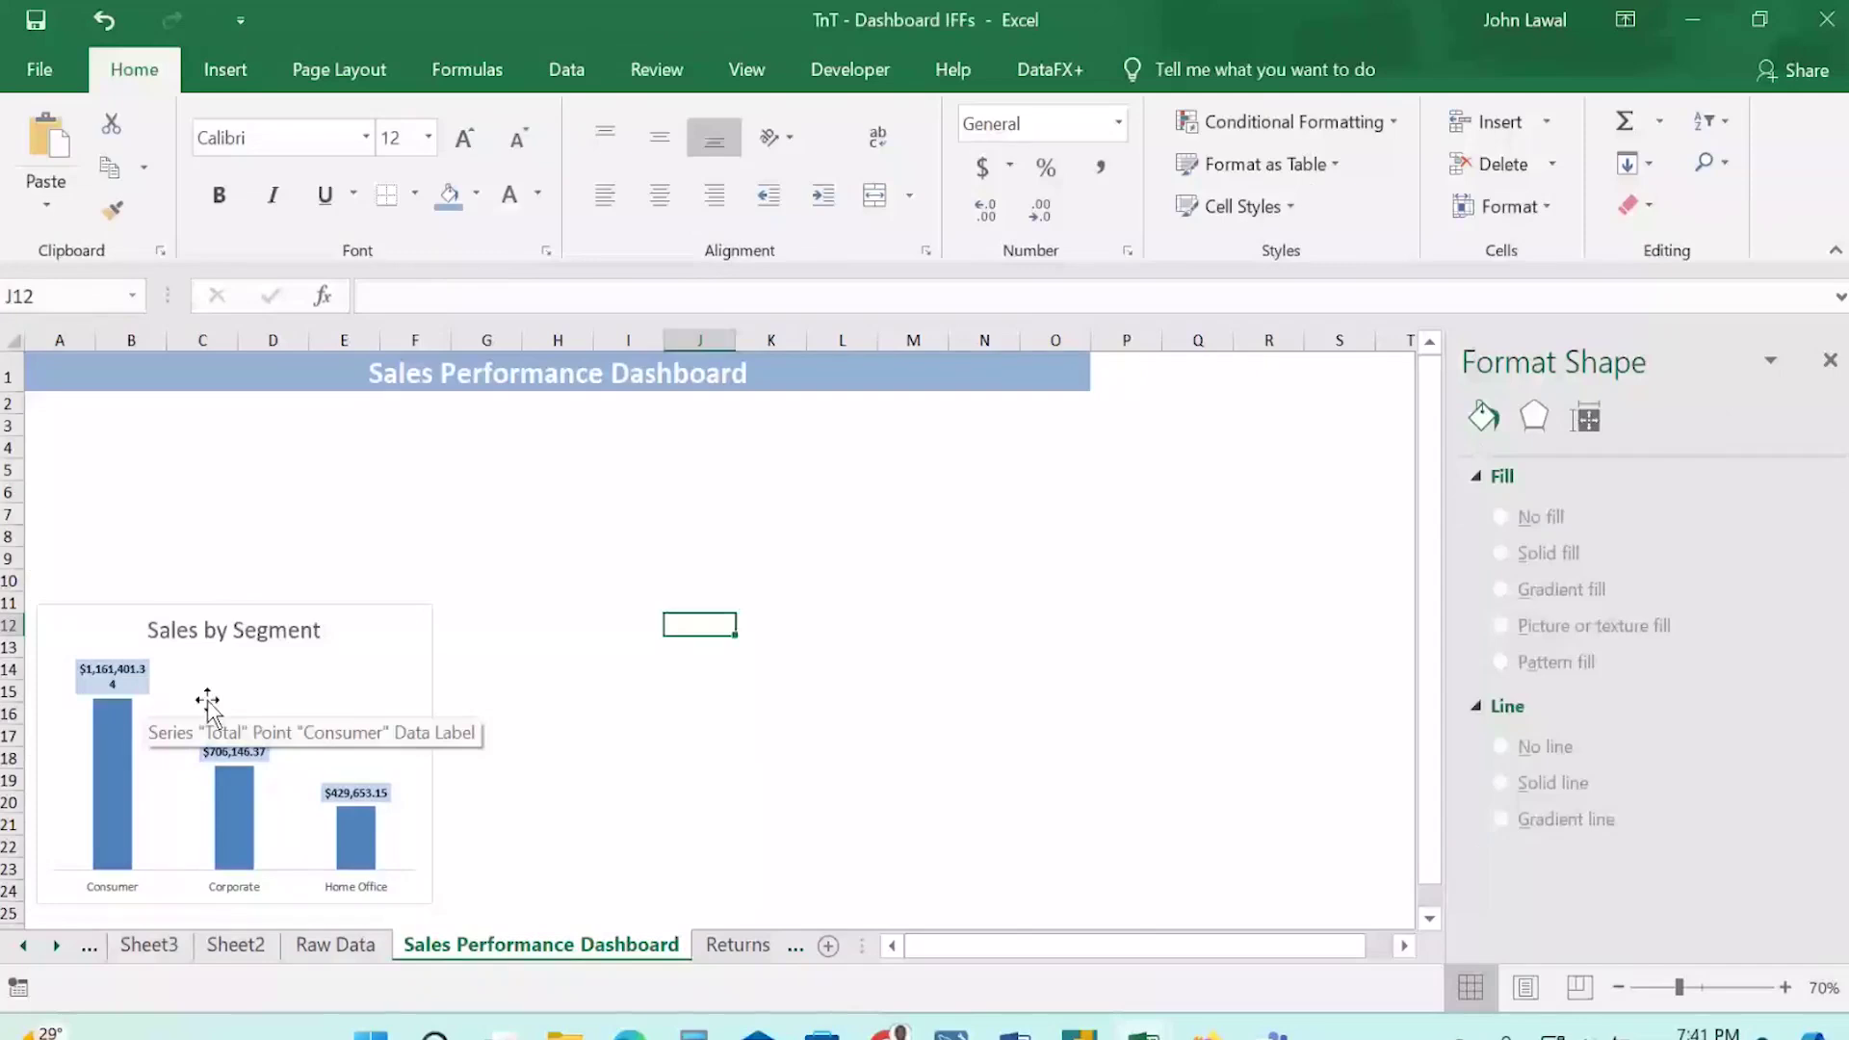
click(208, 703)
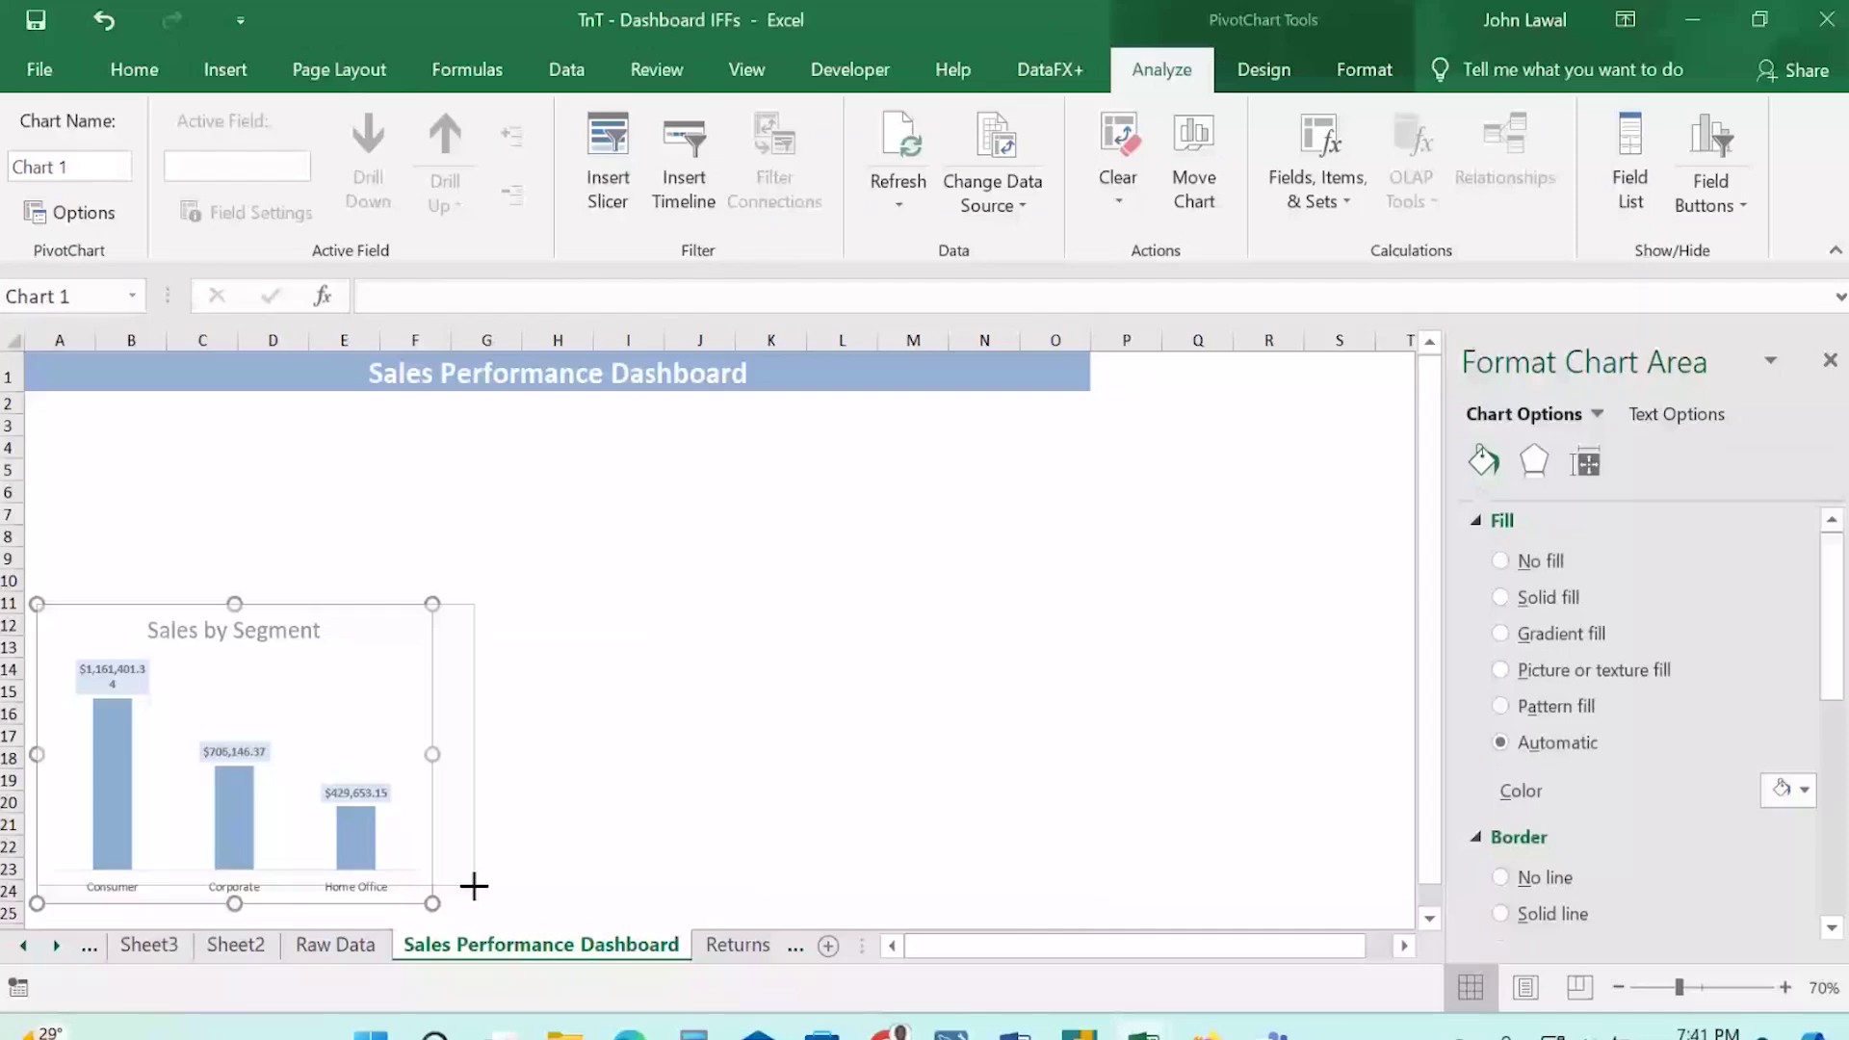
click(745, 764)
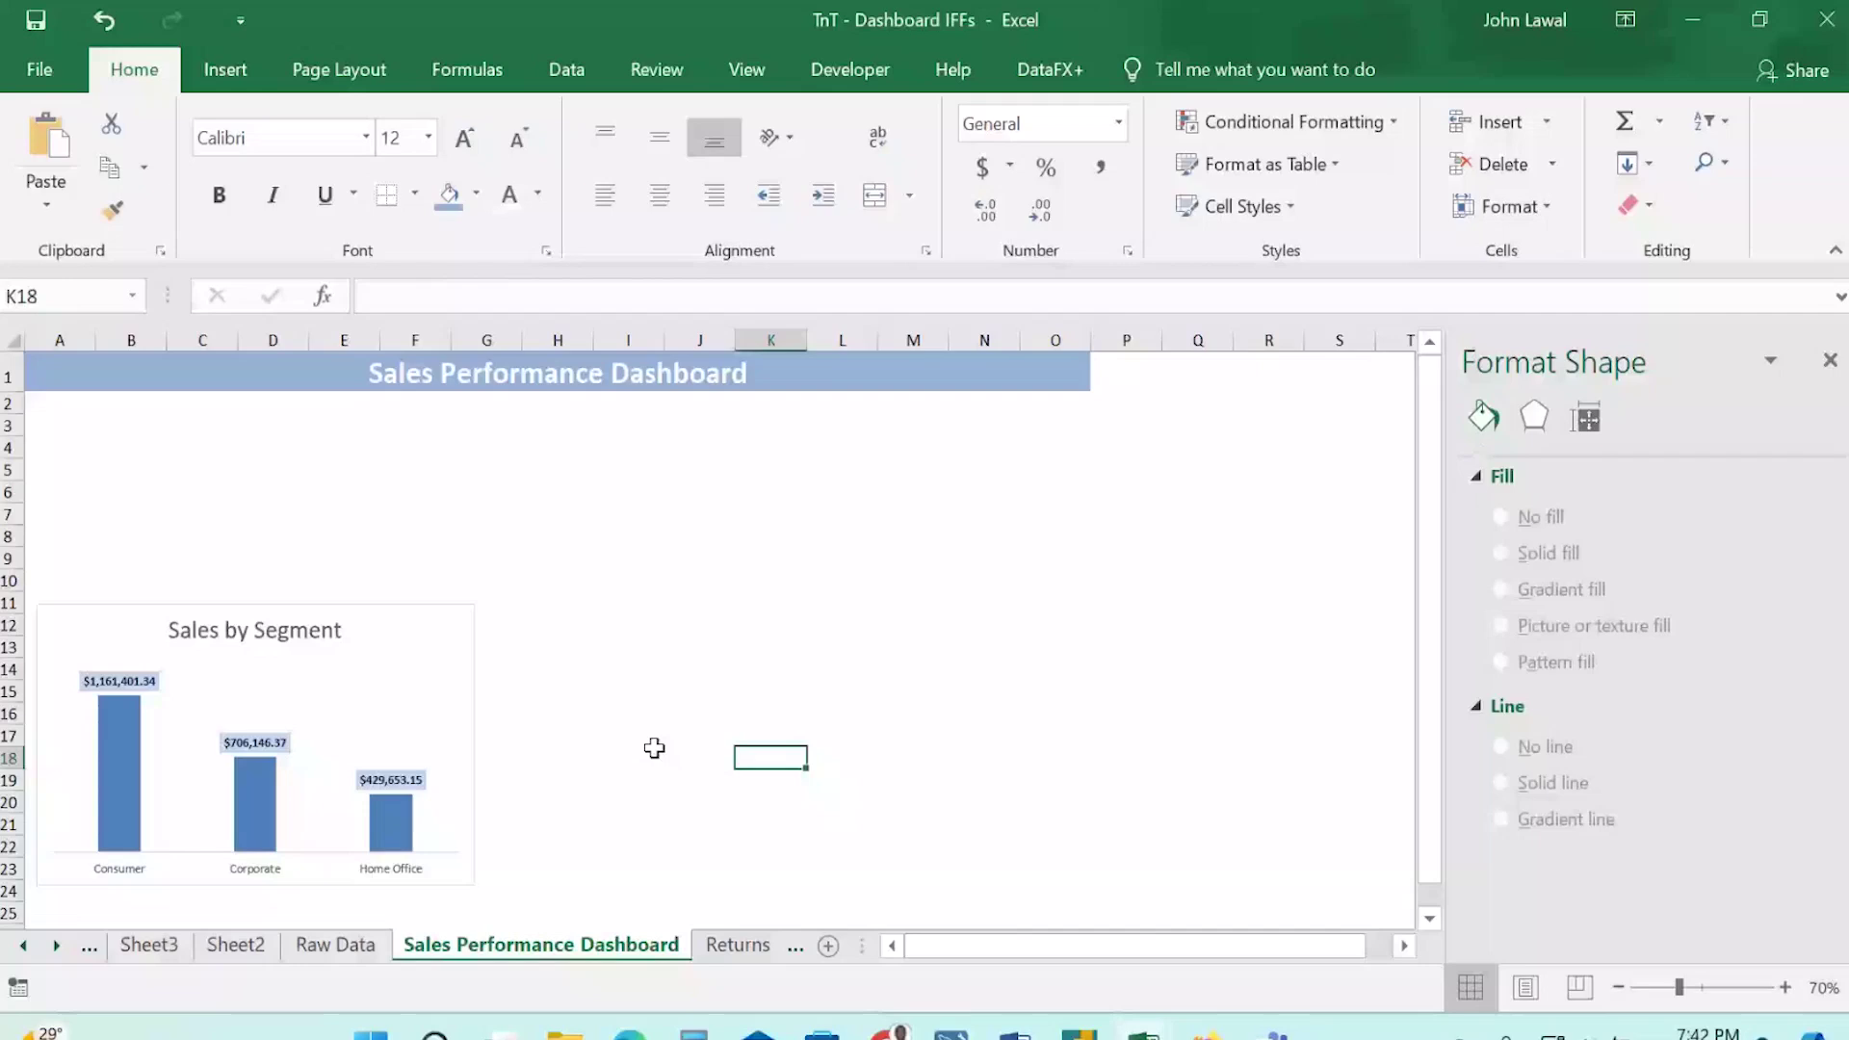
Insert a PivotTable on Sheet2 at cell A9, using the Raw Data sheet range A1:V9995 as its source.
click(236, 945)
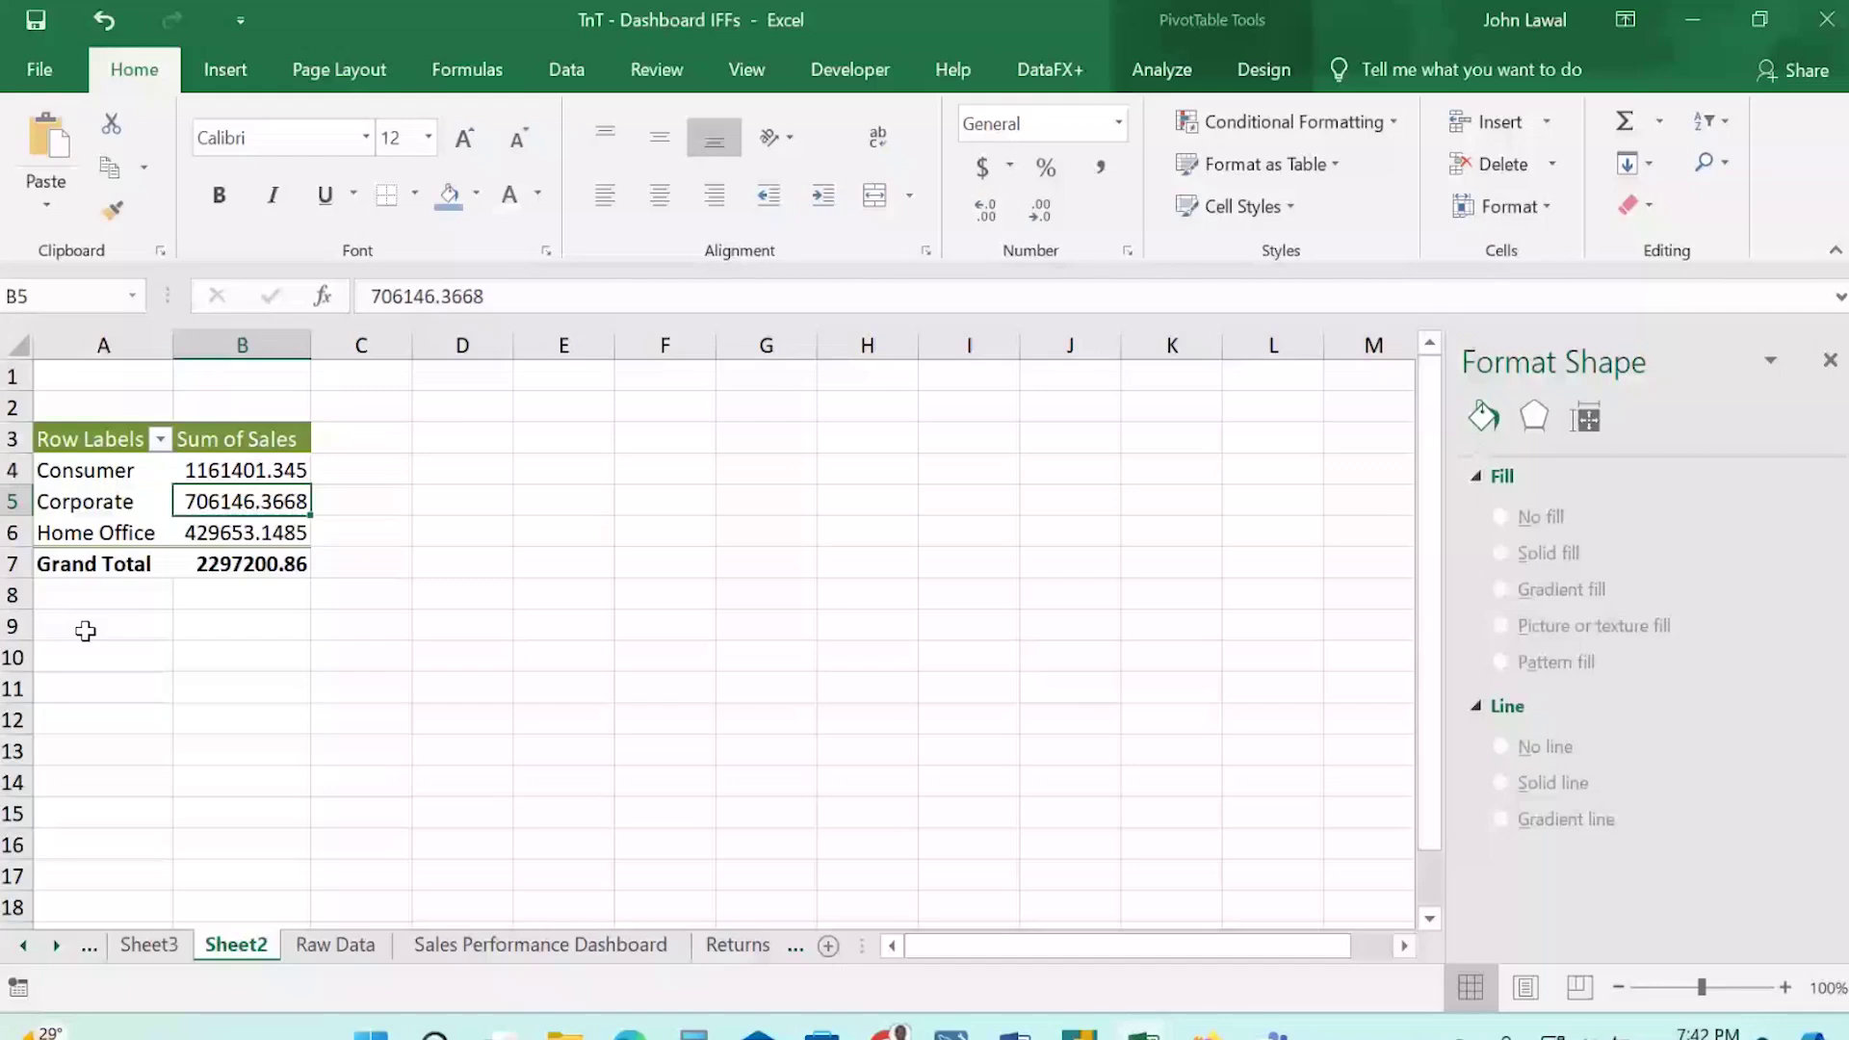
click(86, 631)
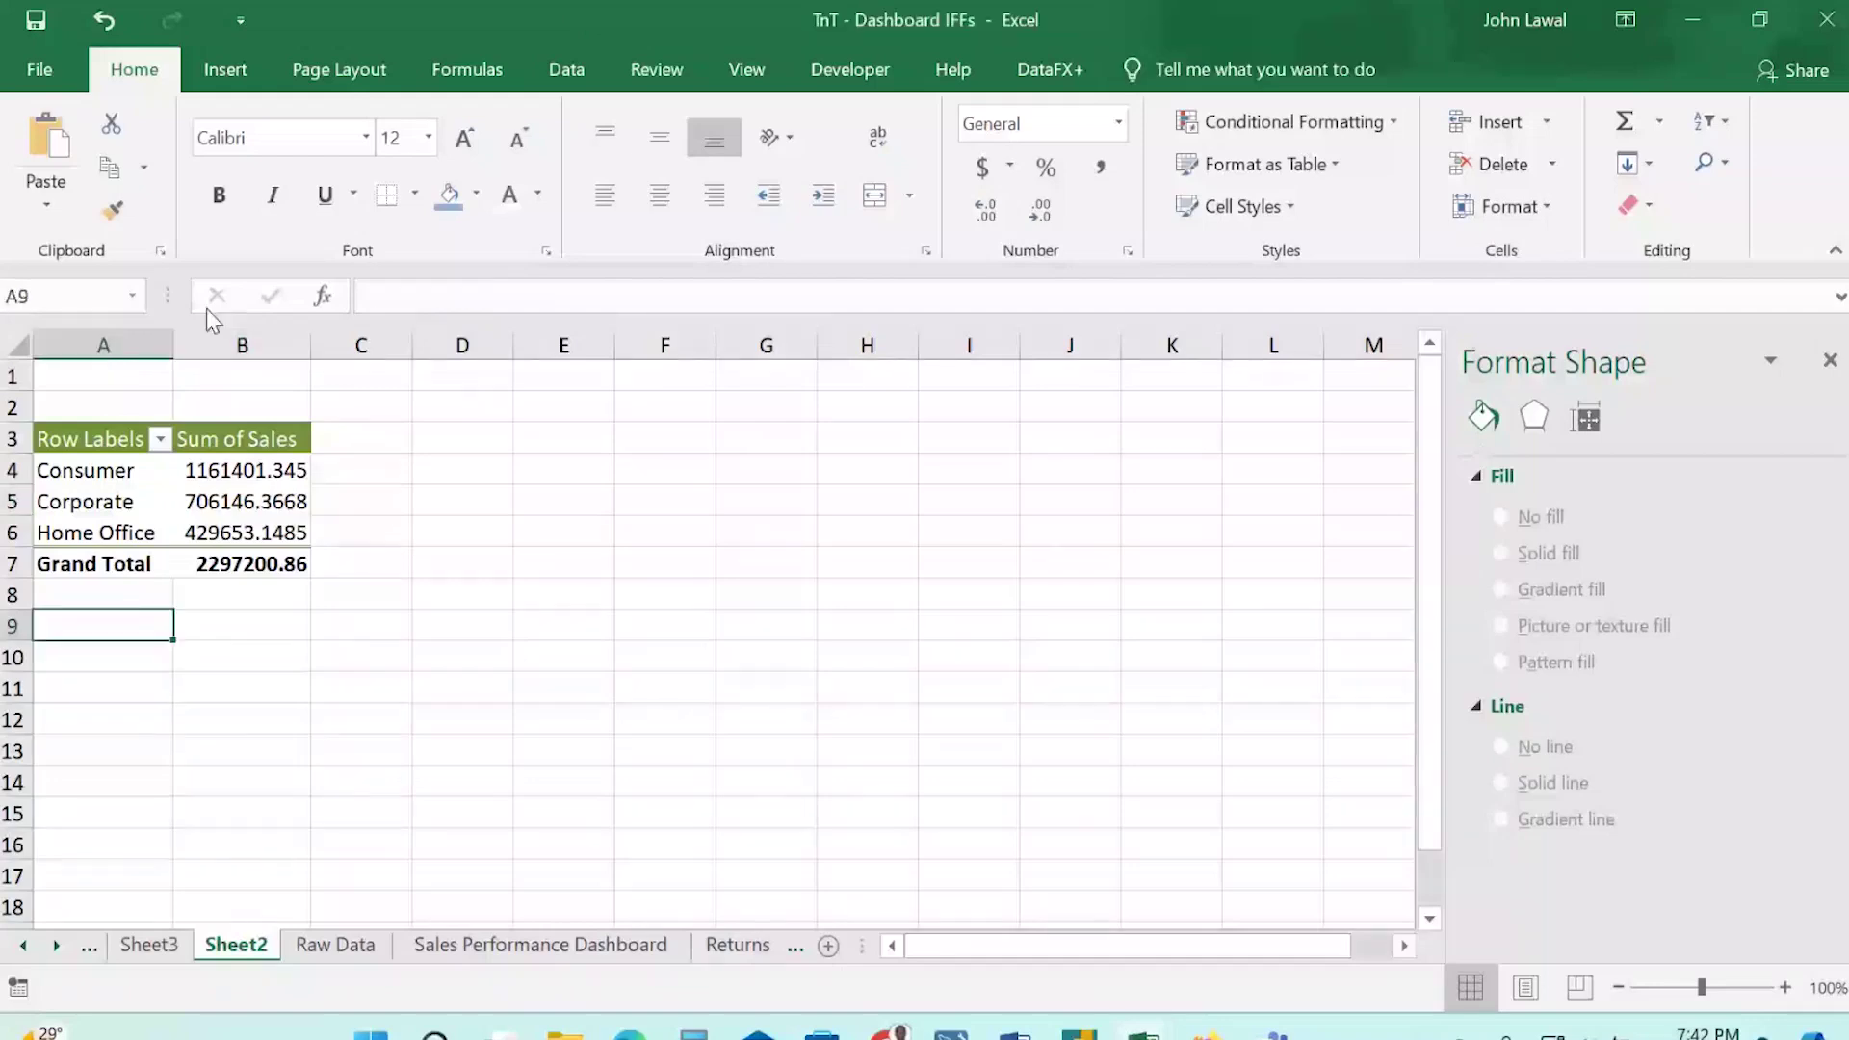
key(alt+n)
key(v)
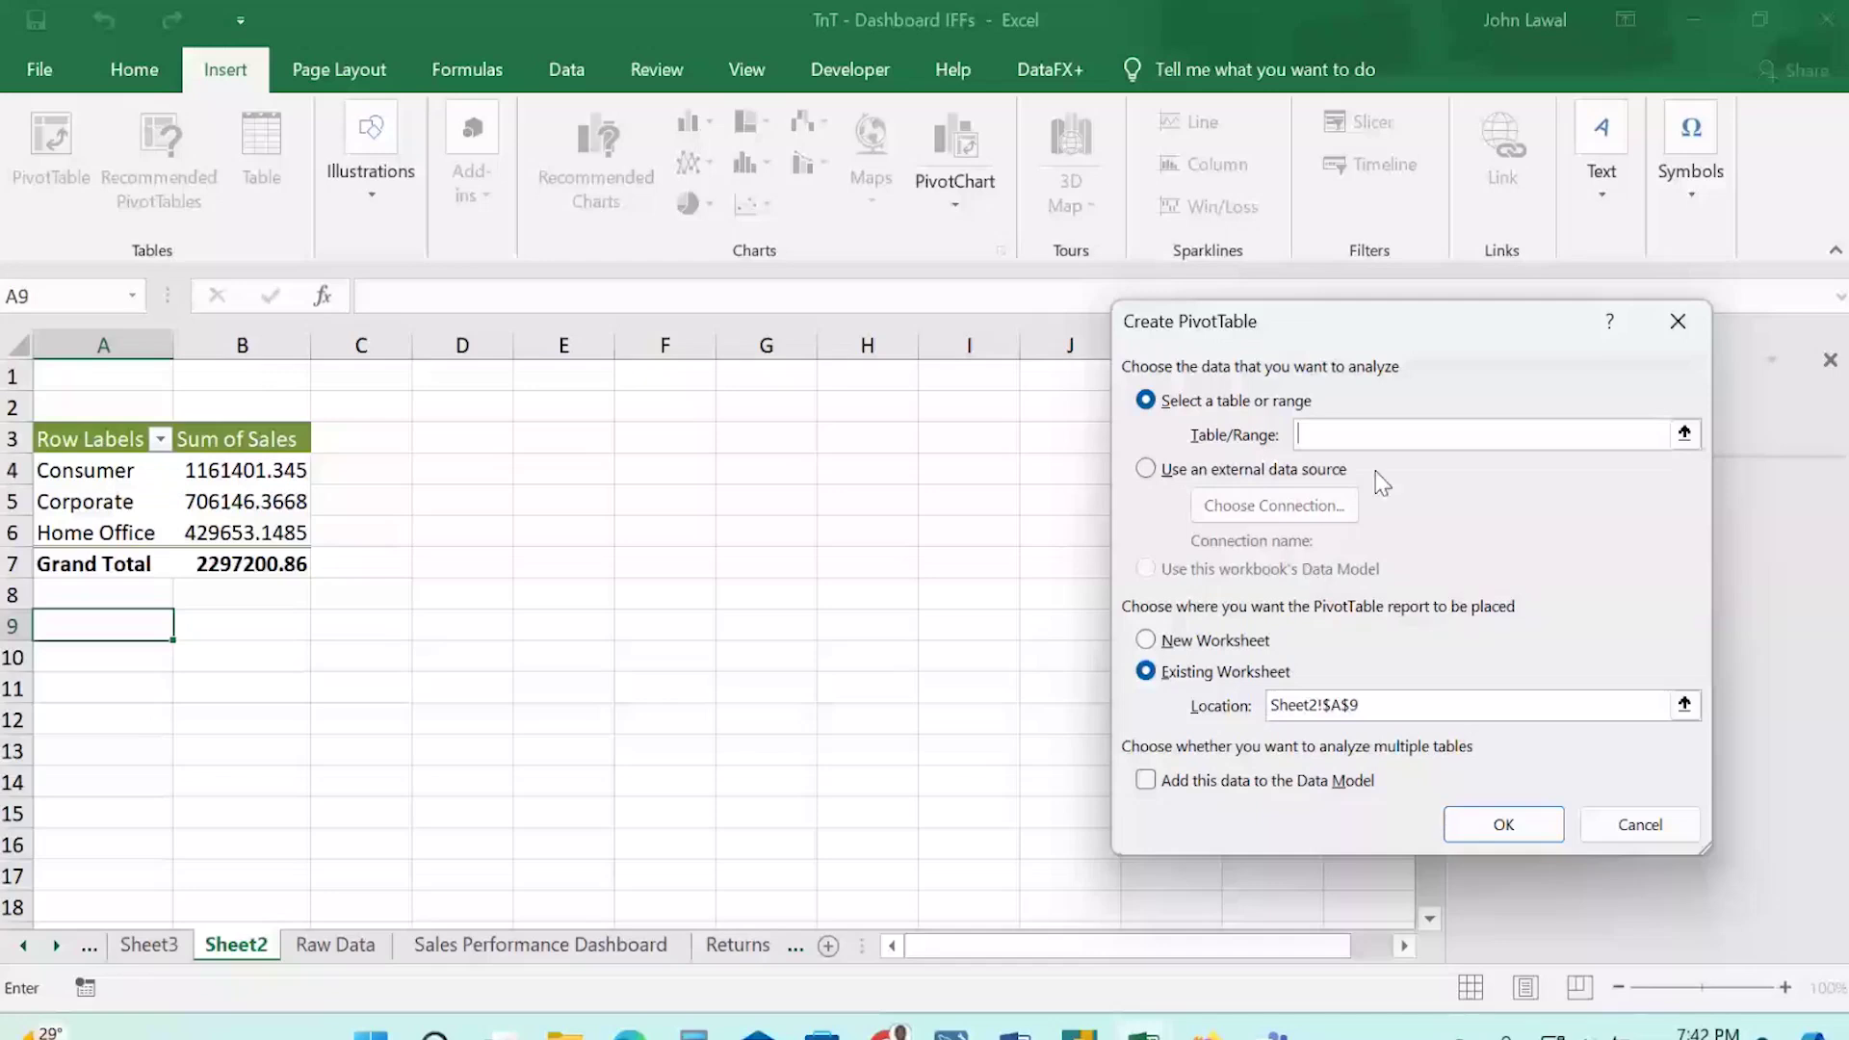
click(1685, 435)
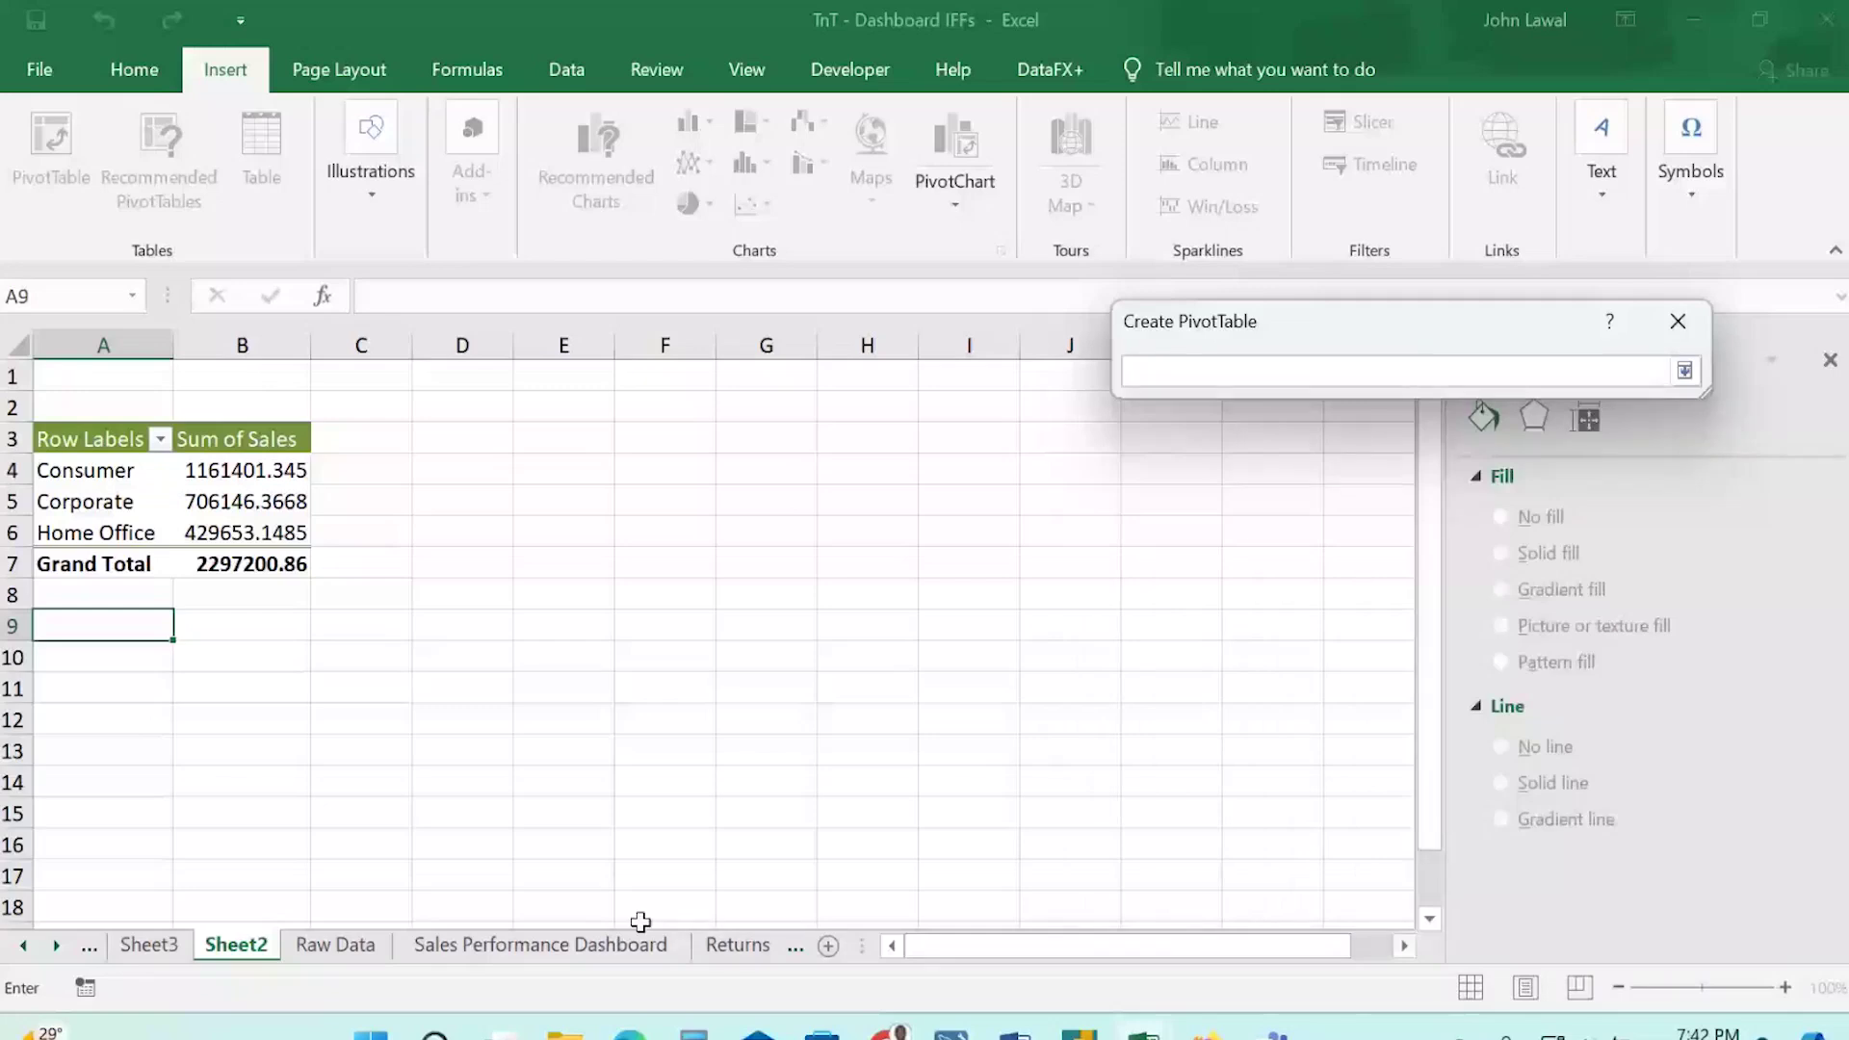
click(335, 945)
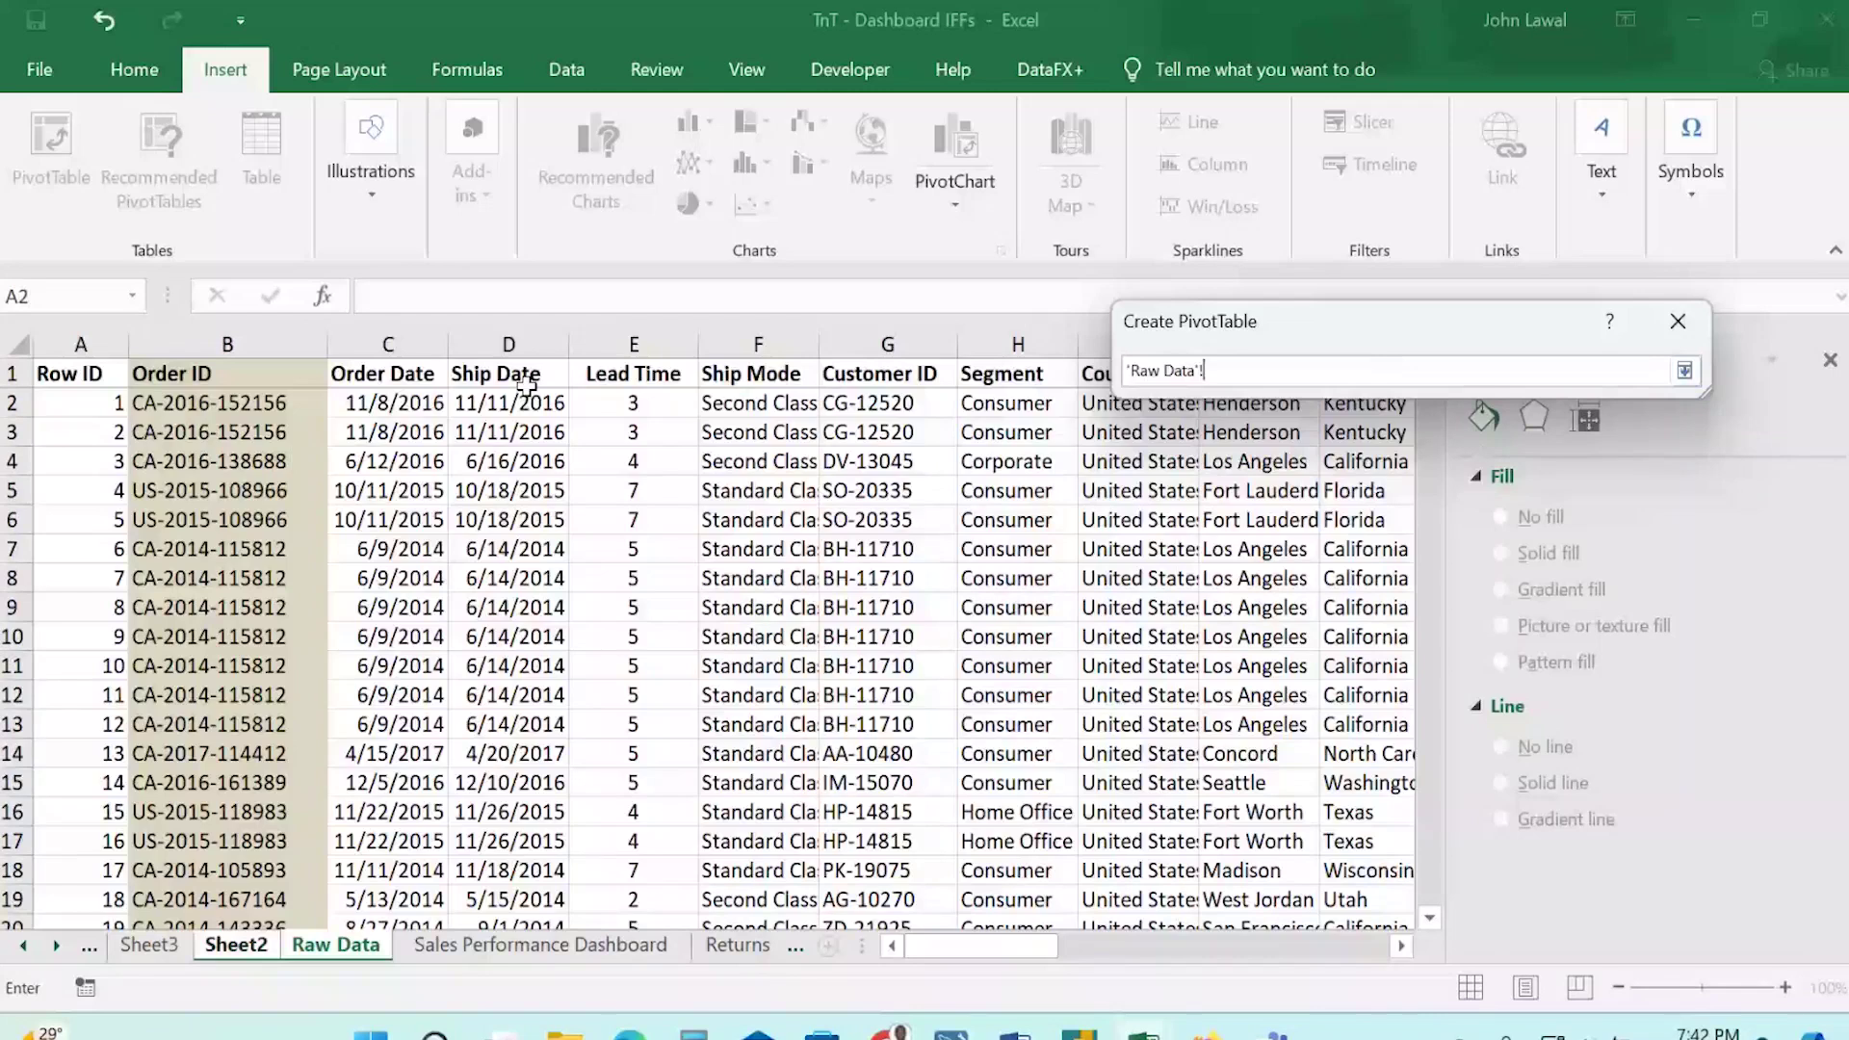
click(63, 374)
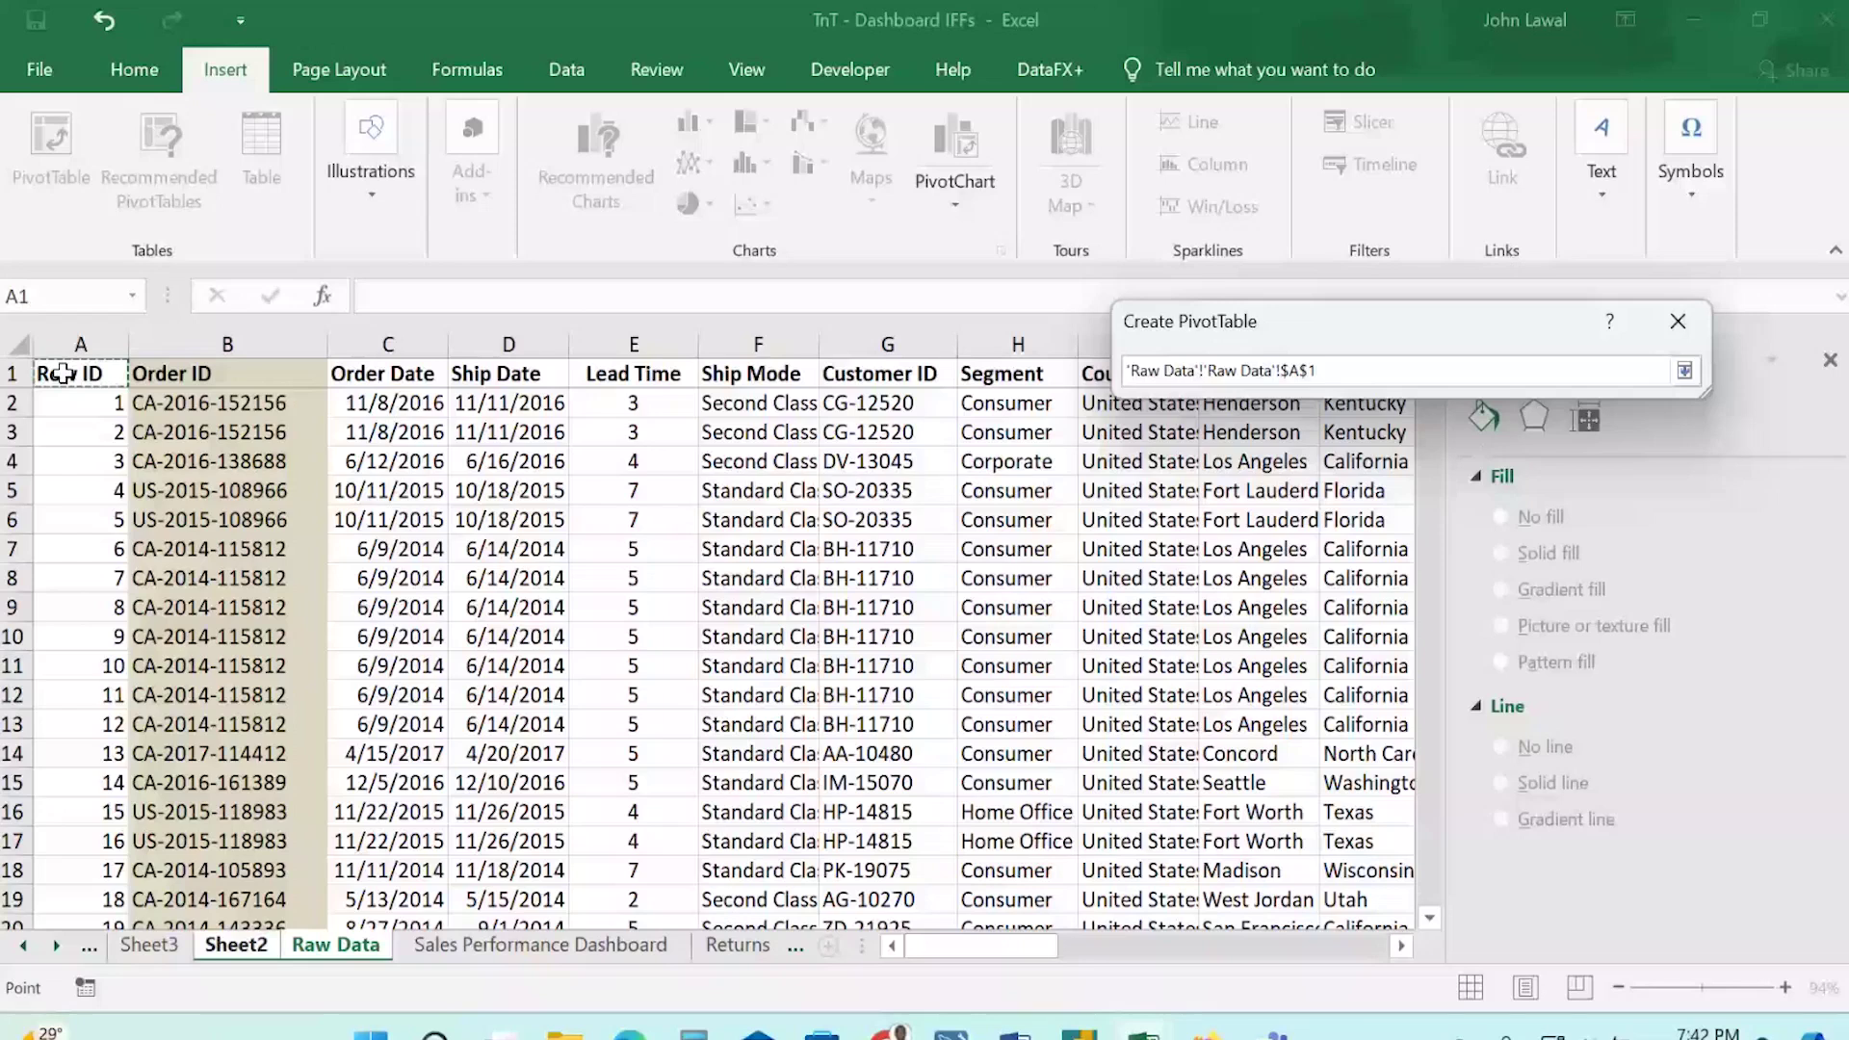
key(ctrl+shift+Right)
key(ctrl+shift+Down)
key(Return)
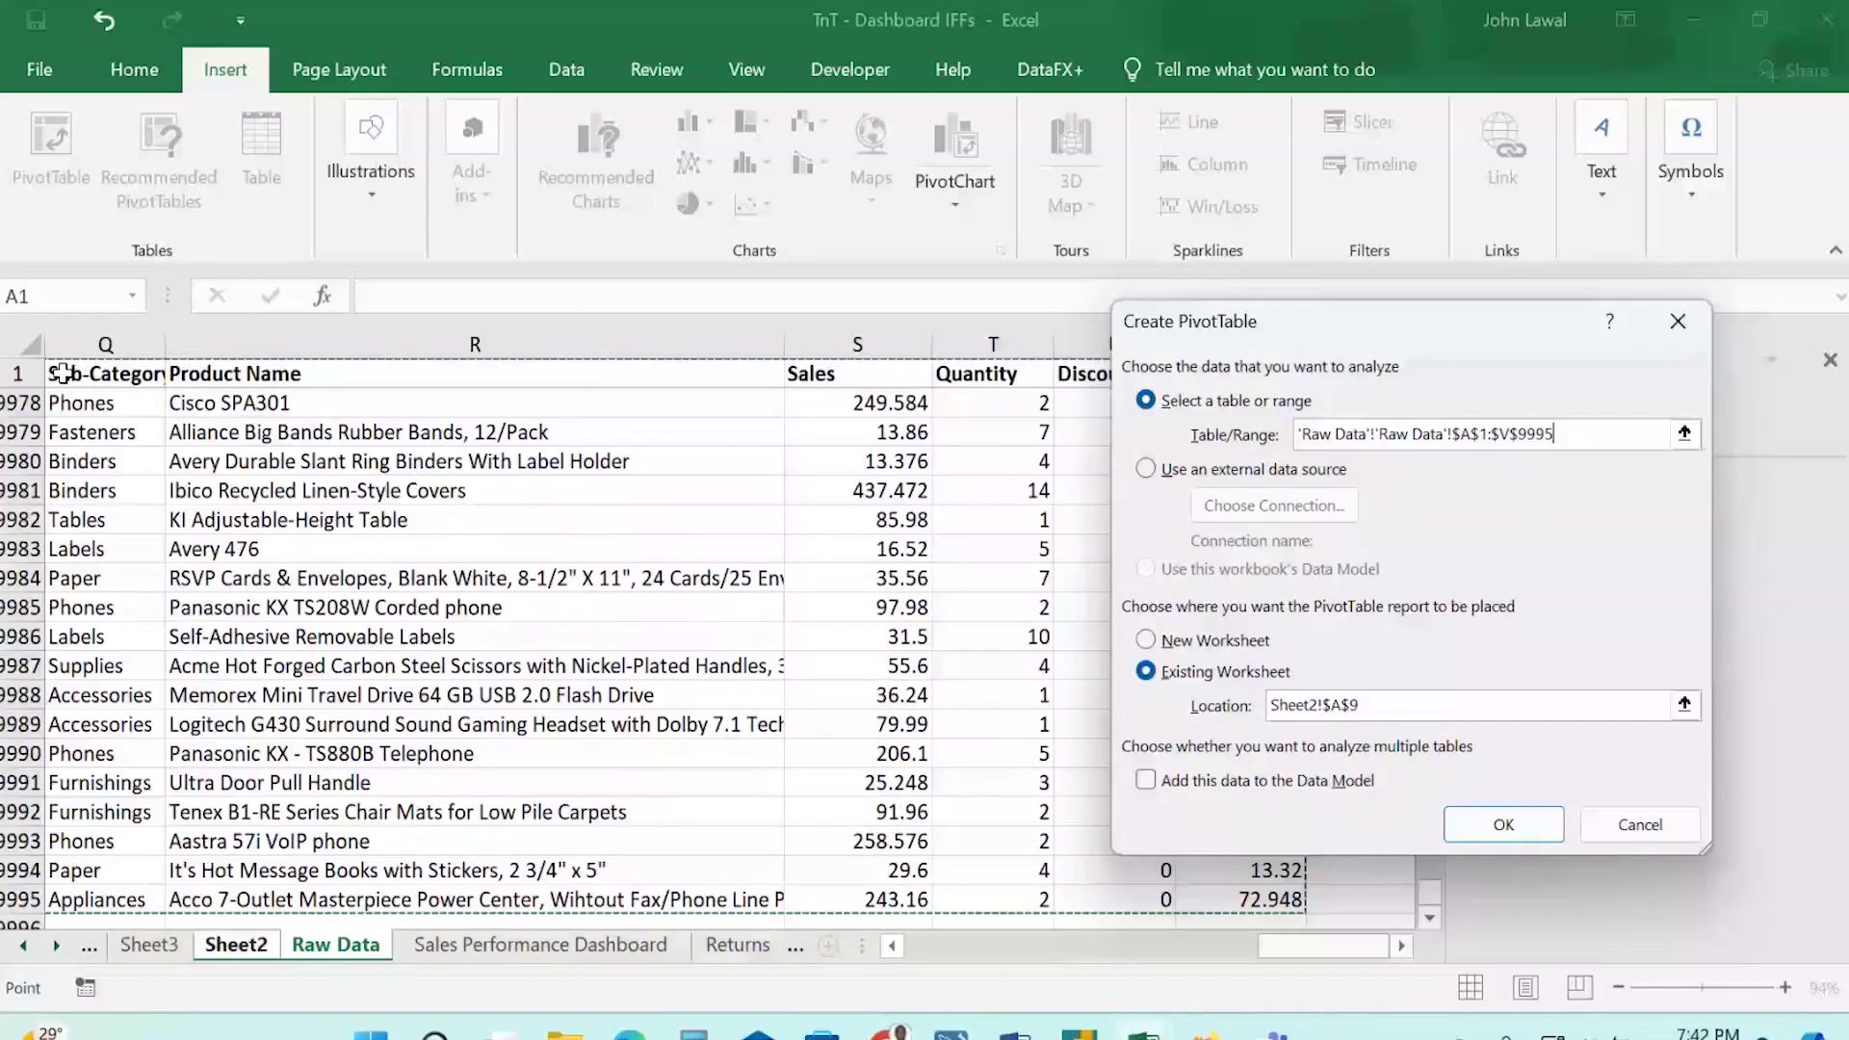
key(Return)
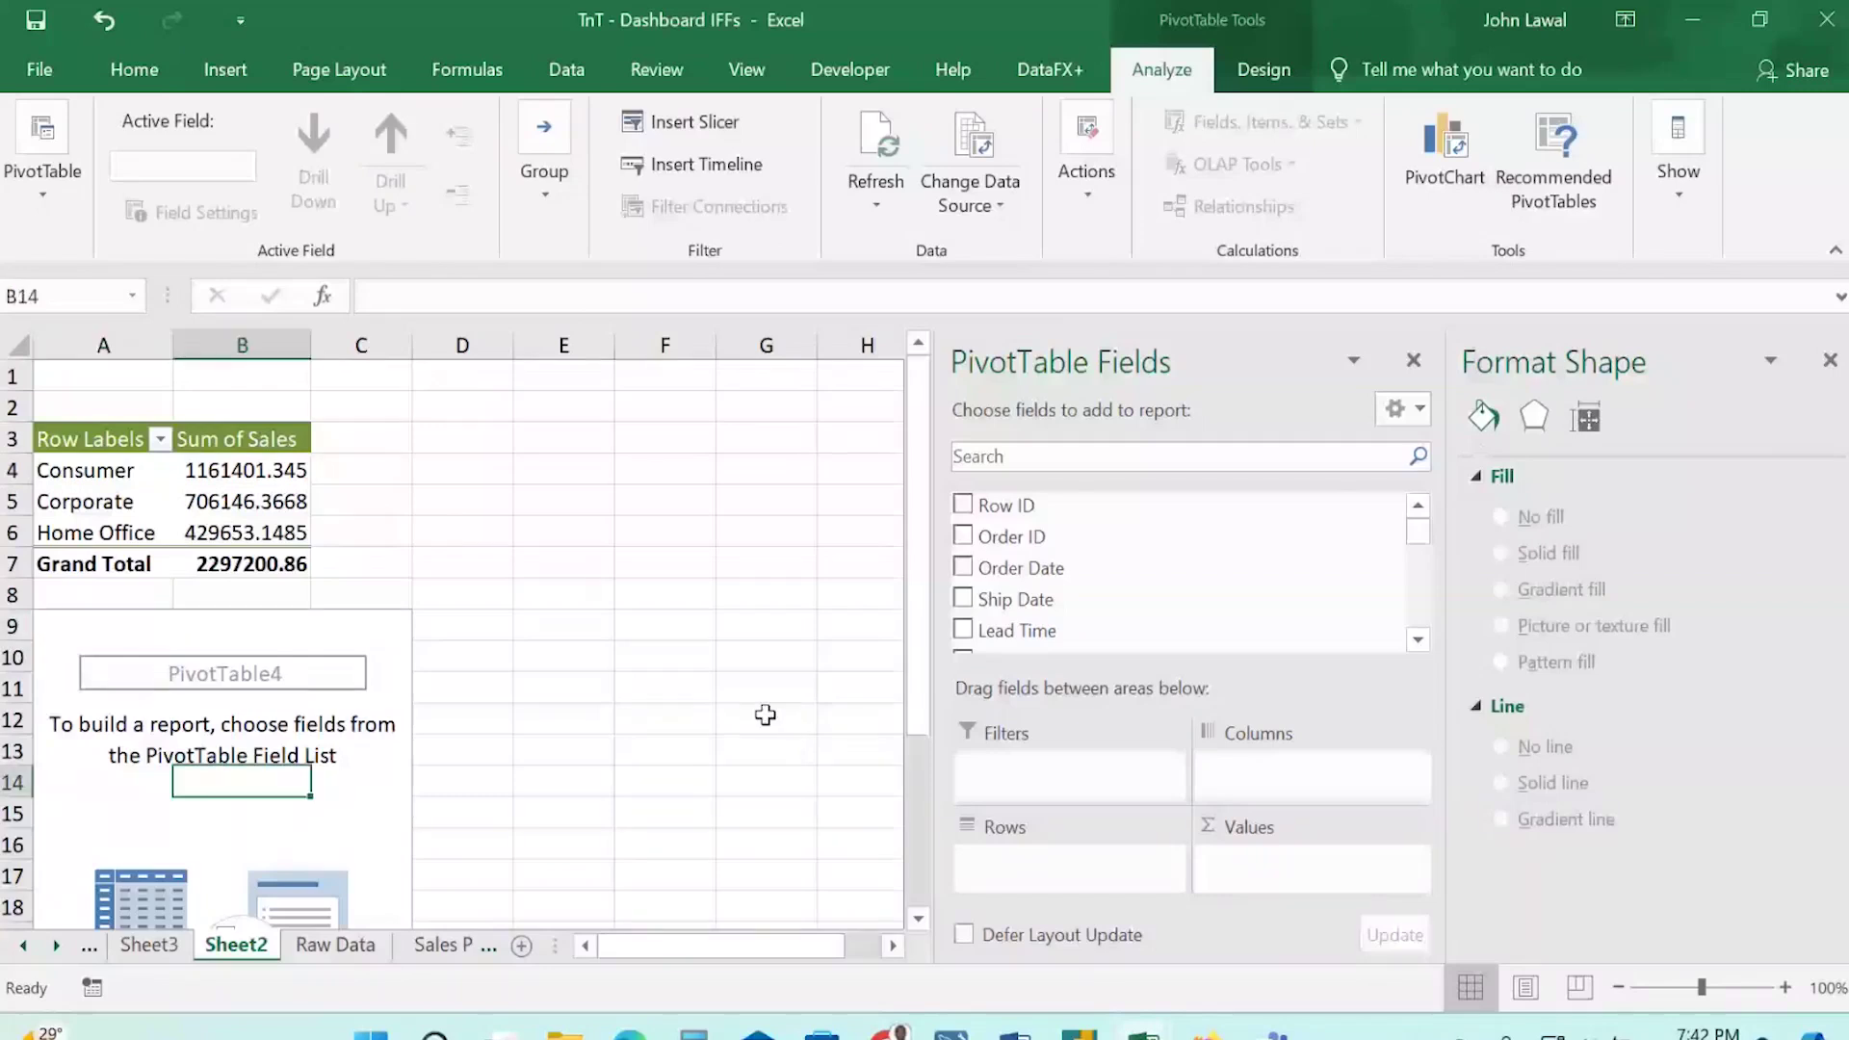
Add Category to the rows and Sales to the values of the new PivotTable.
scroll(1108, 624, down, 1)
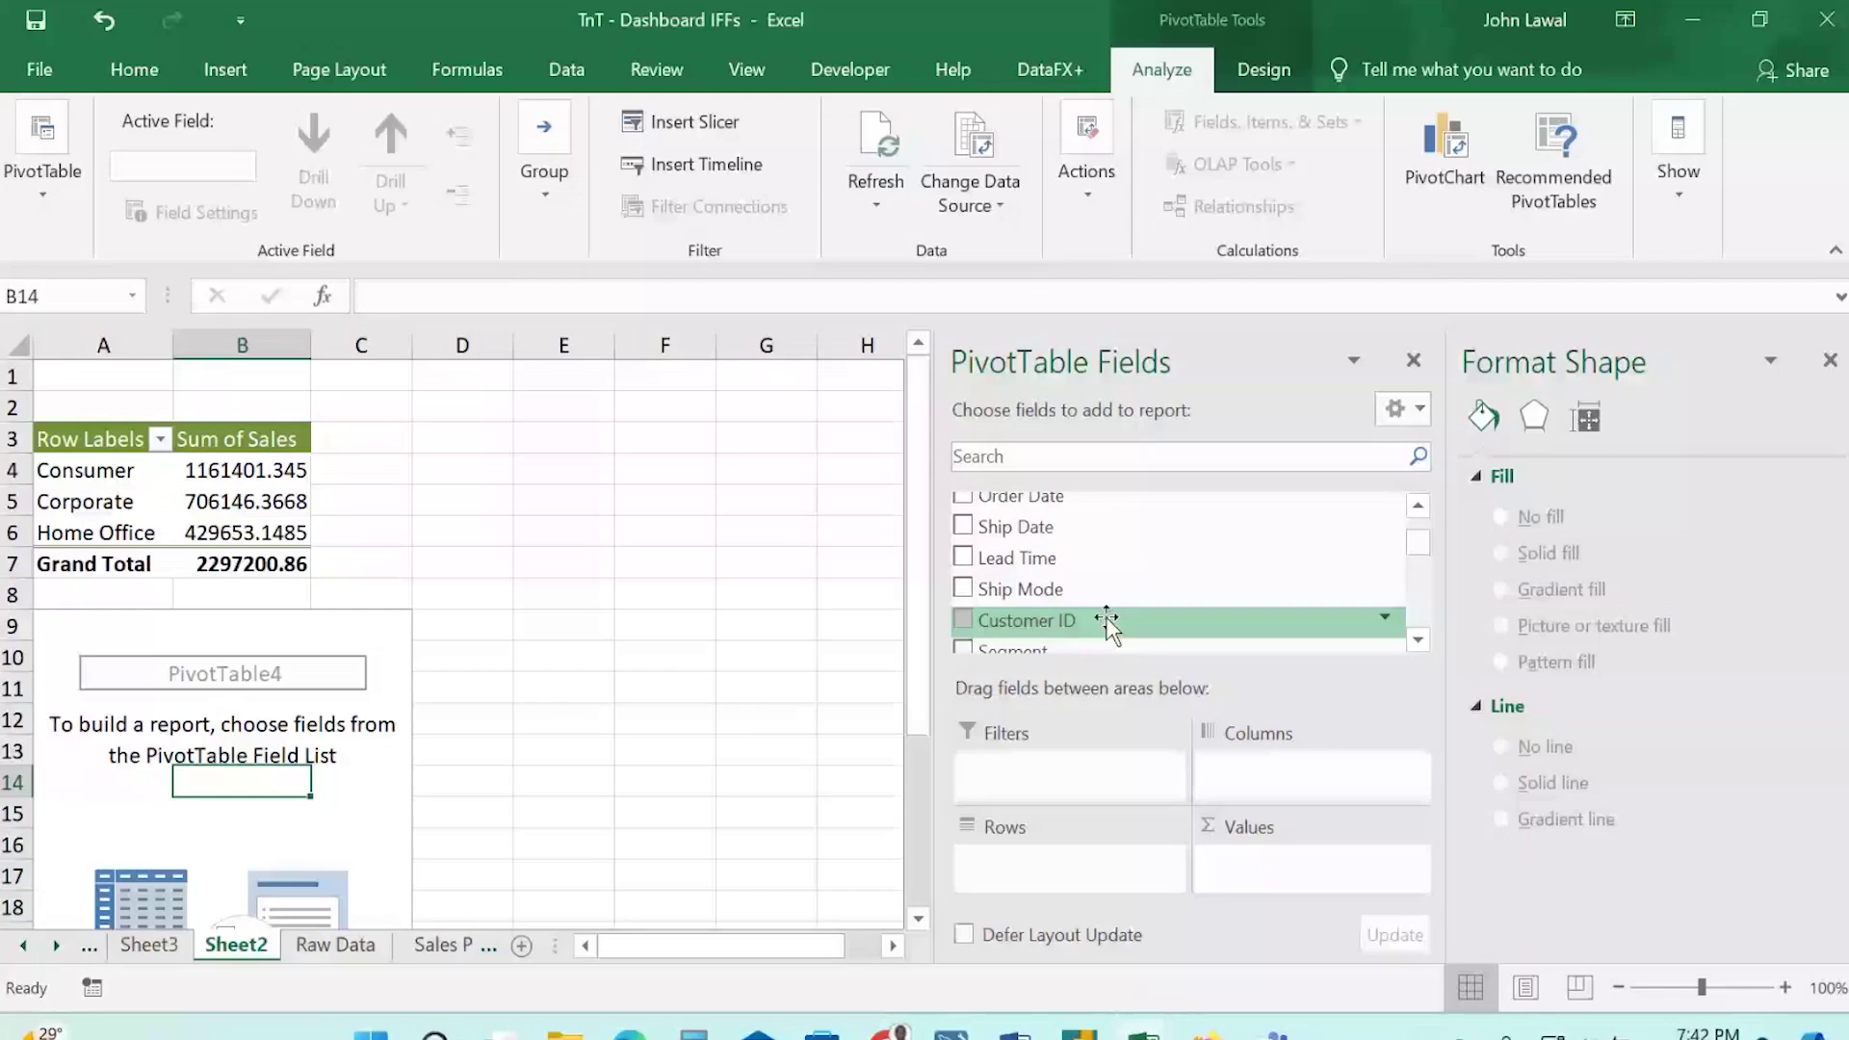
scroll(1023, 592, down, 3)
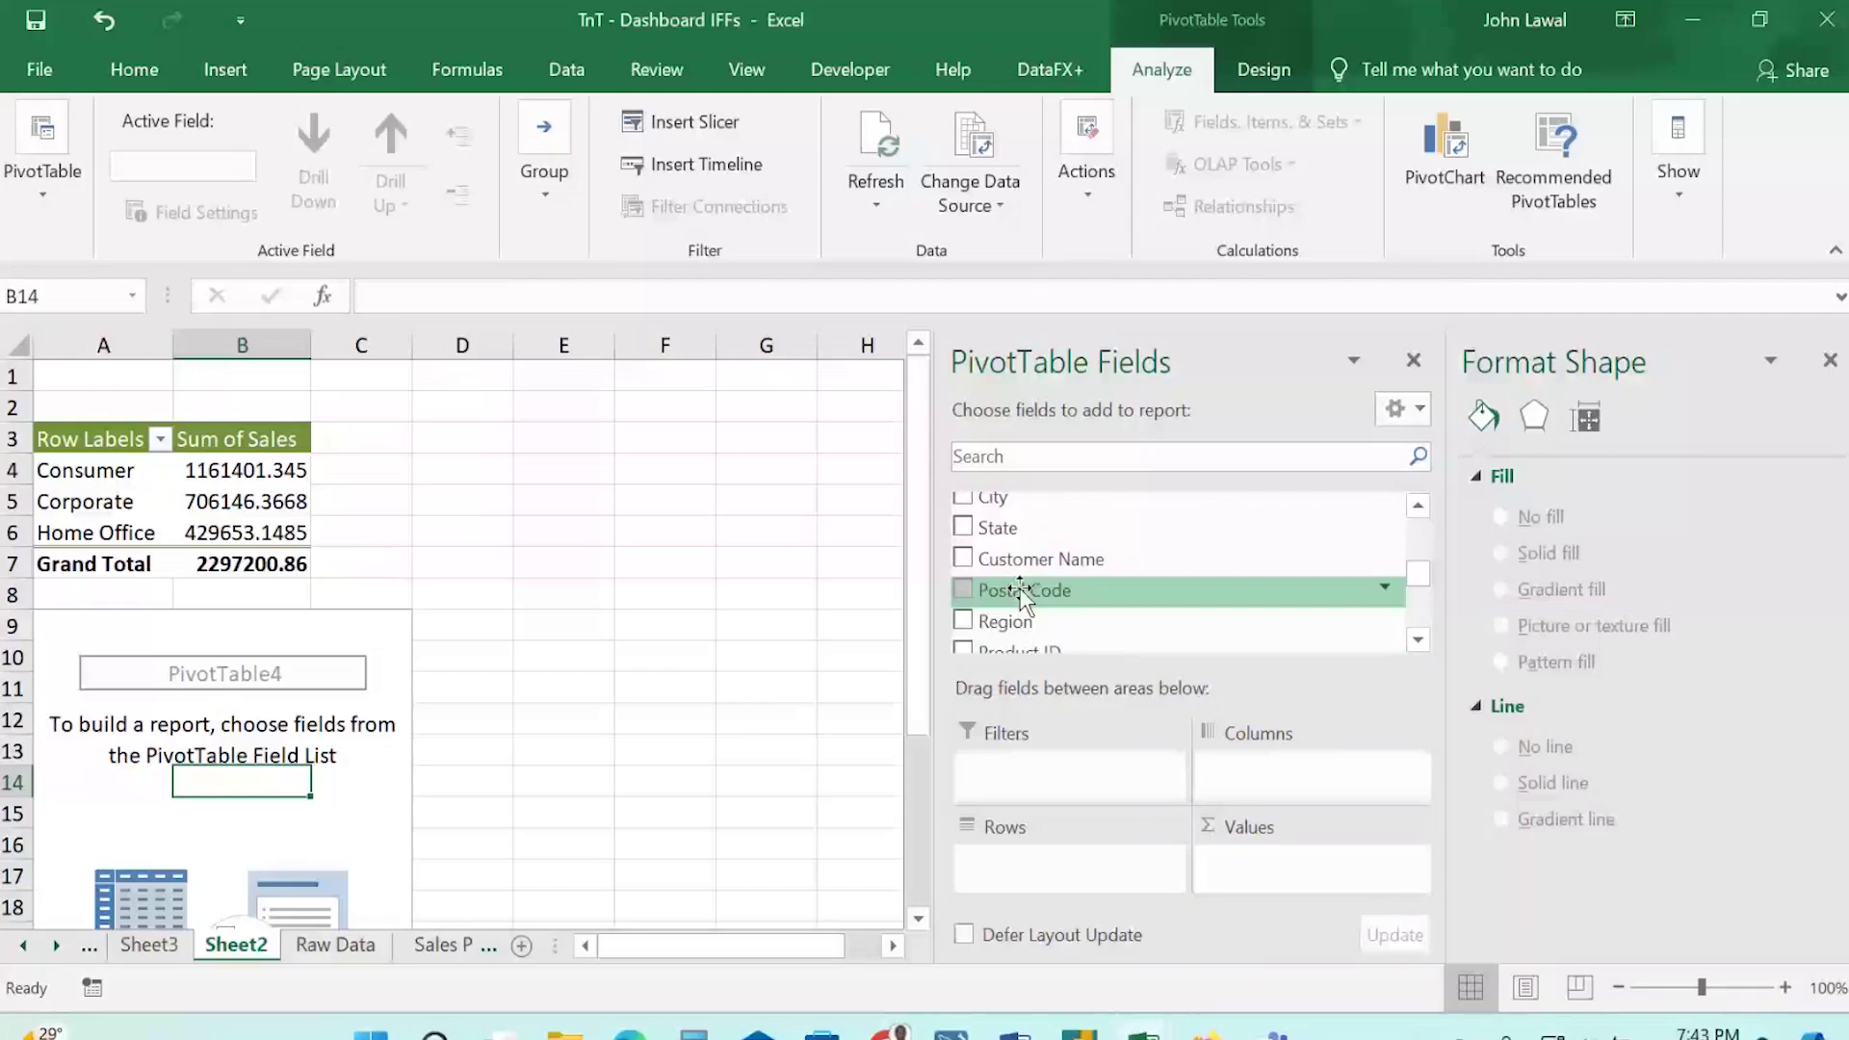
scroll(1023, 593, down, 2)
click(964, 538)
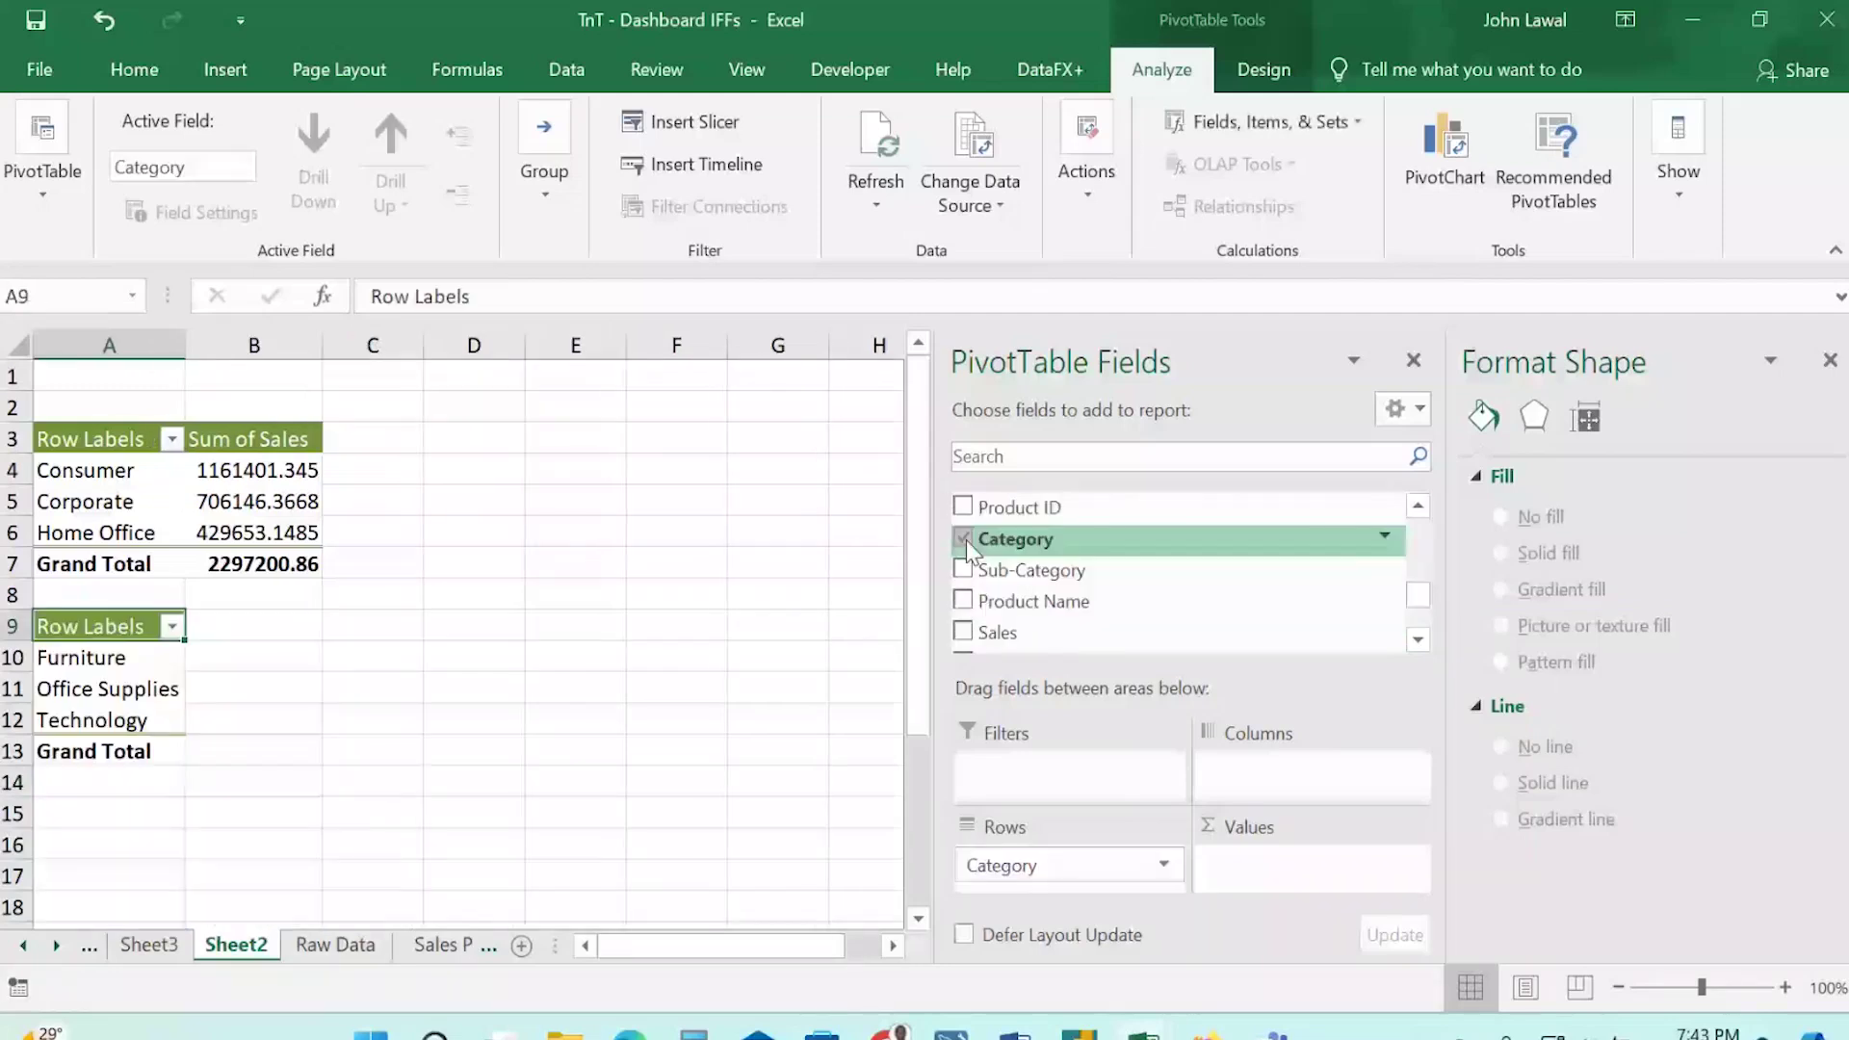
click(963, 632)
scroll(993, 626, down, 2)
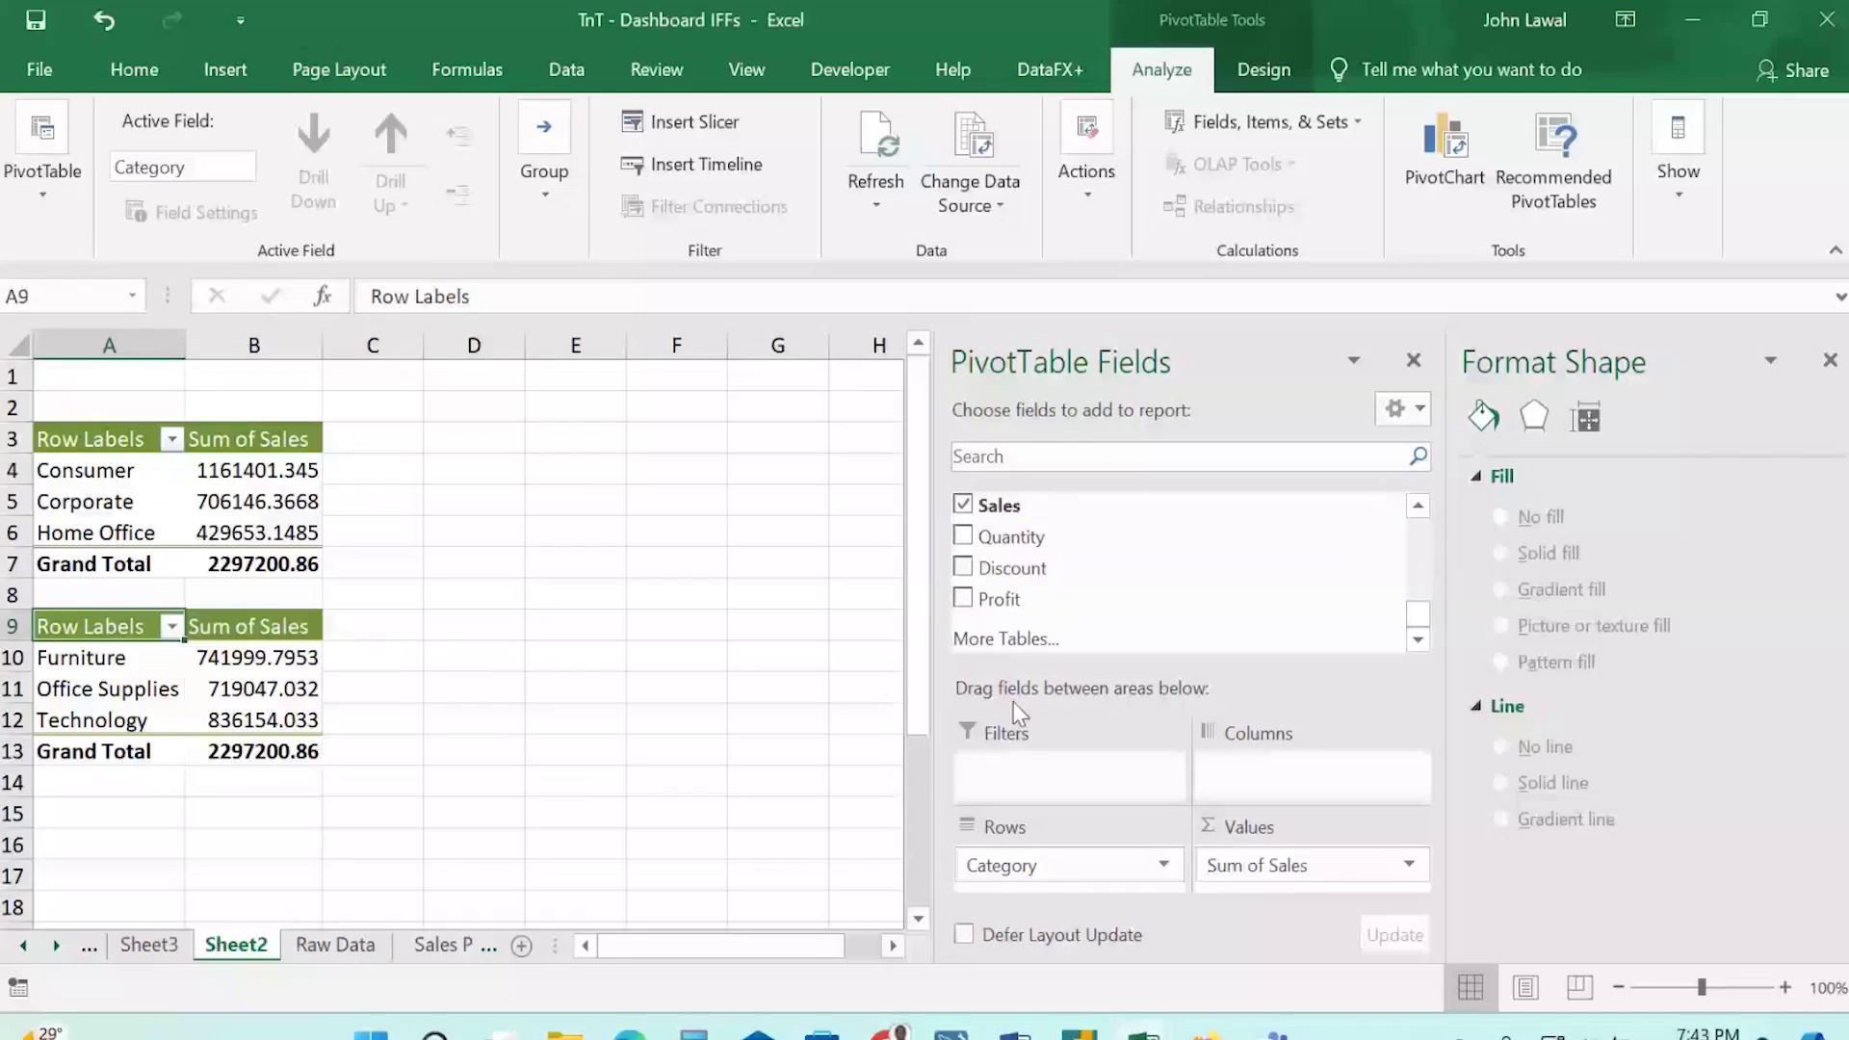
Insert a pie PivotChart from the category PivotTable and move it to the Sales Performance Dashboard sheet.
click(263, 688)
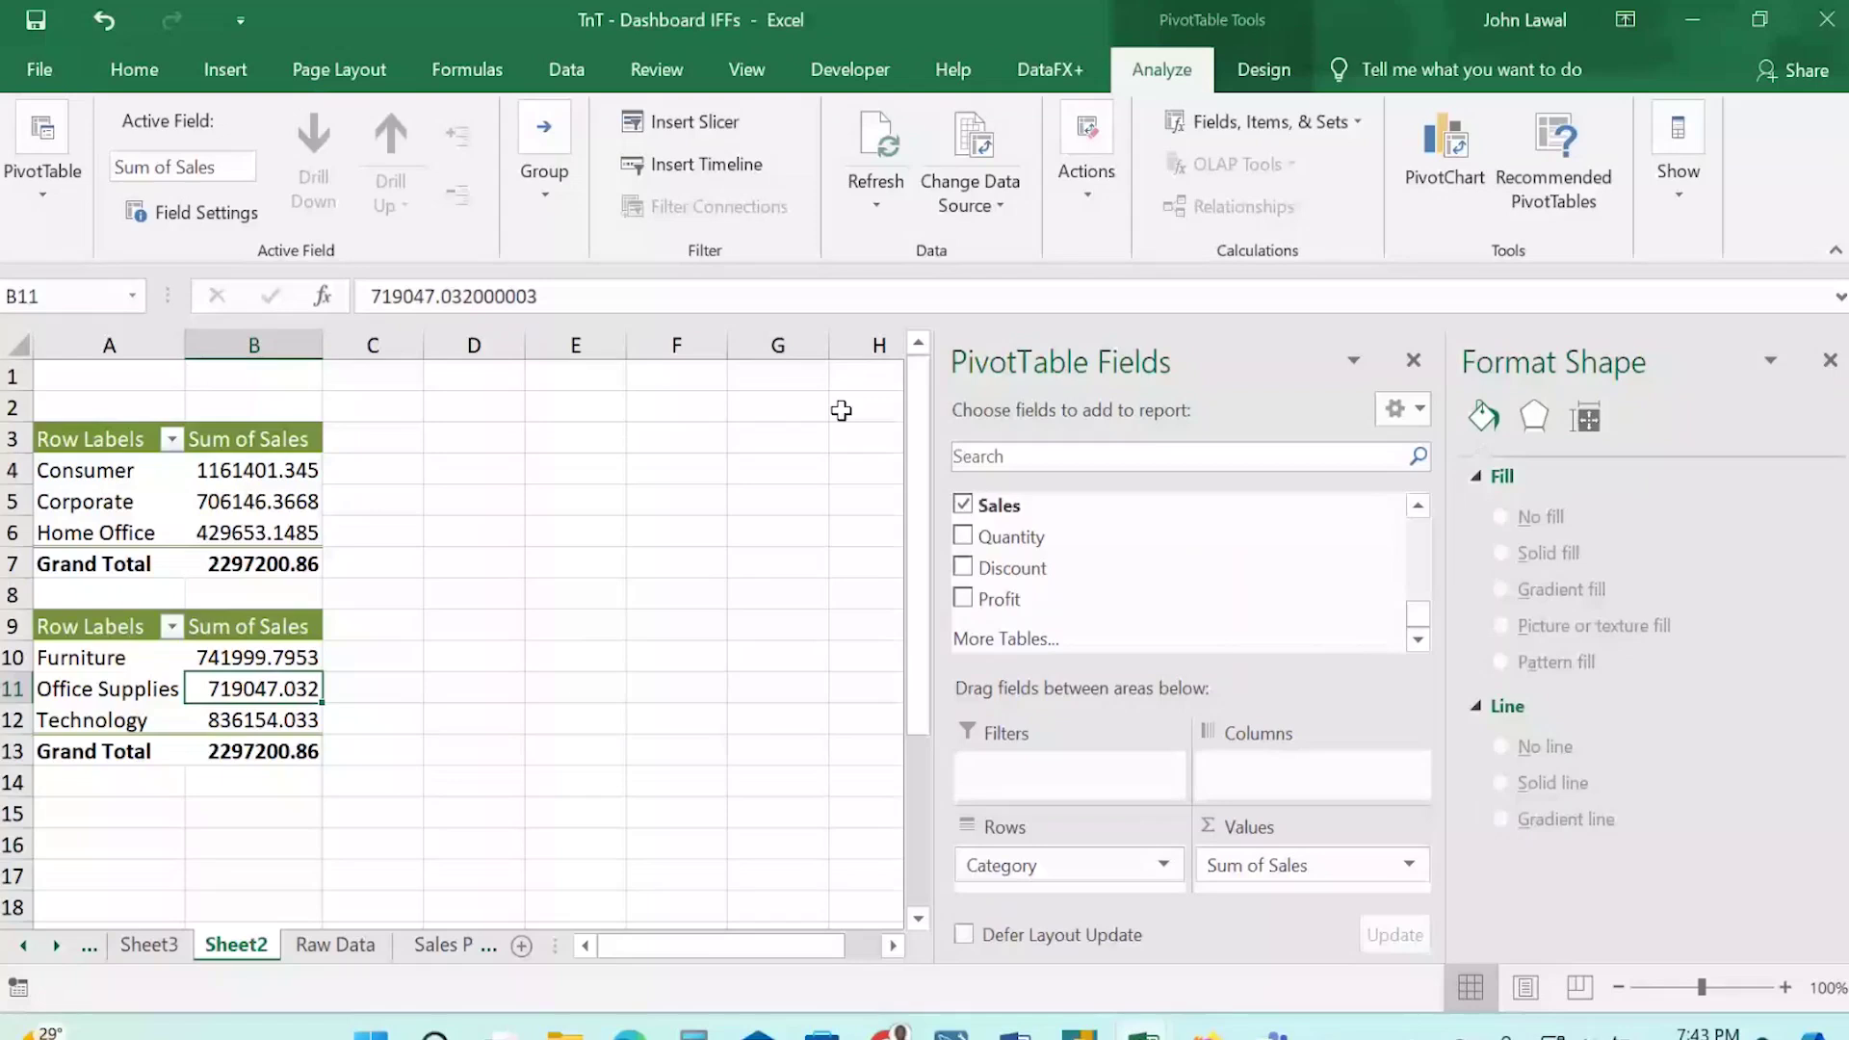
click(1447, 146)
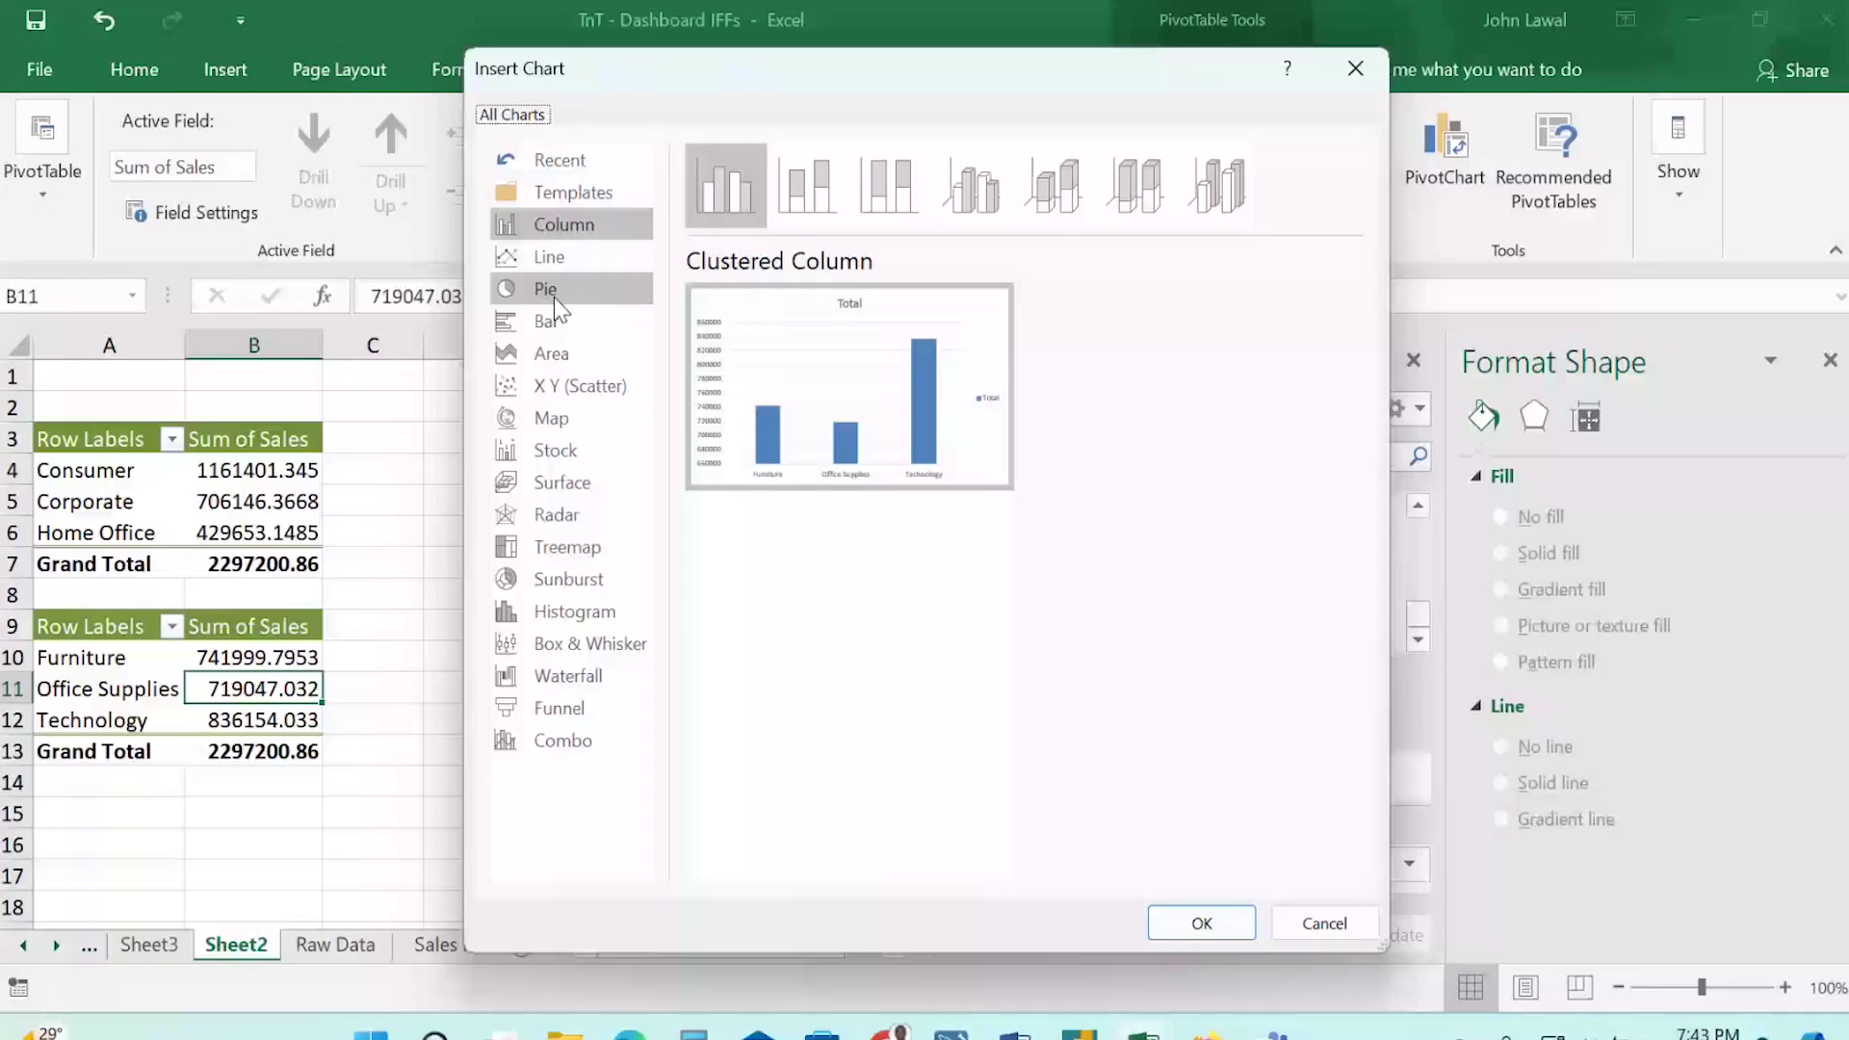
double_click(553, 298)
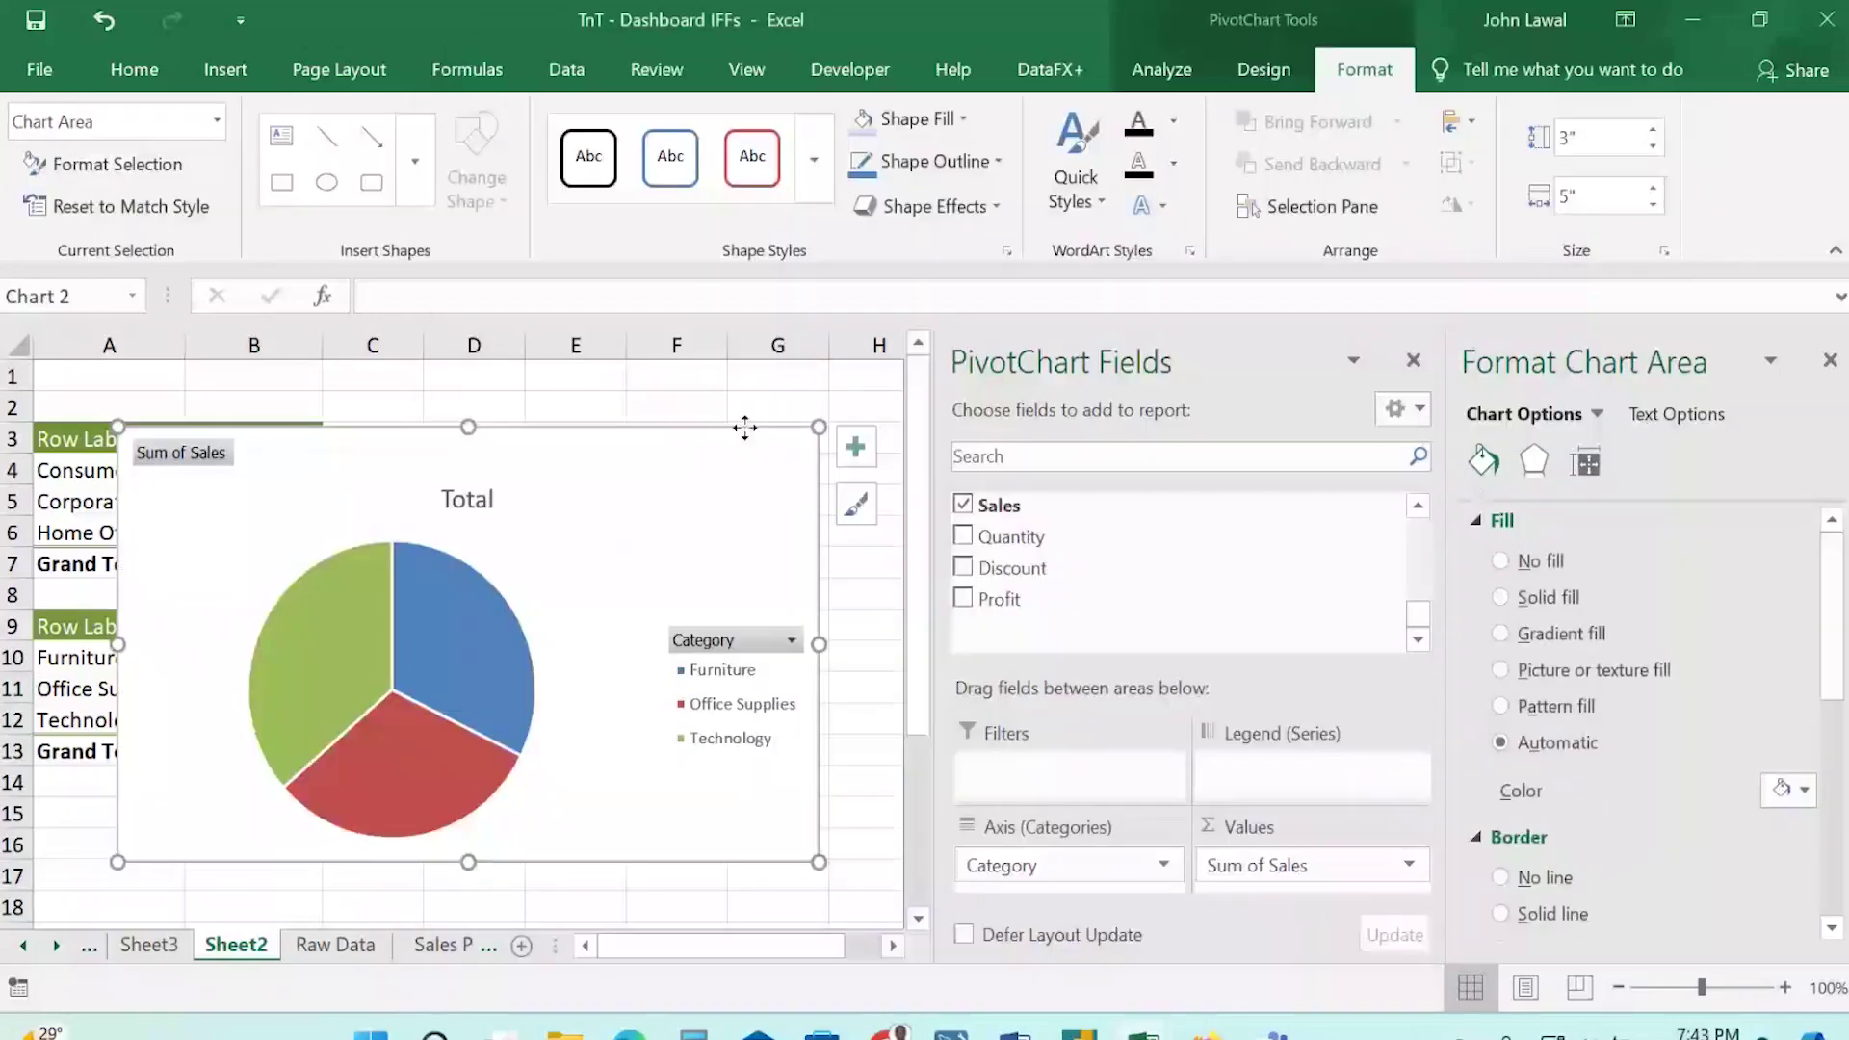
key(Delete)
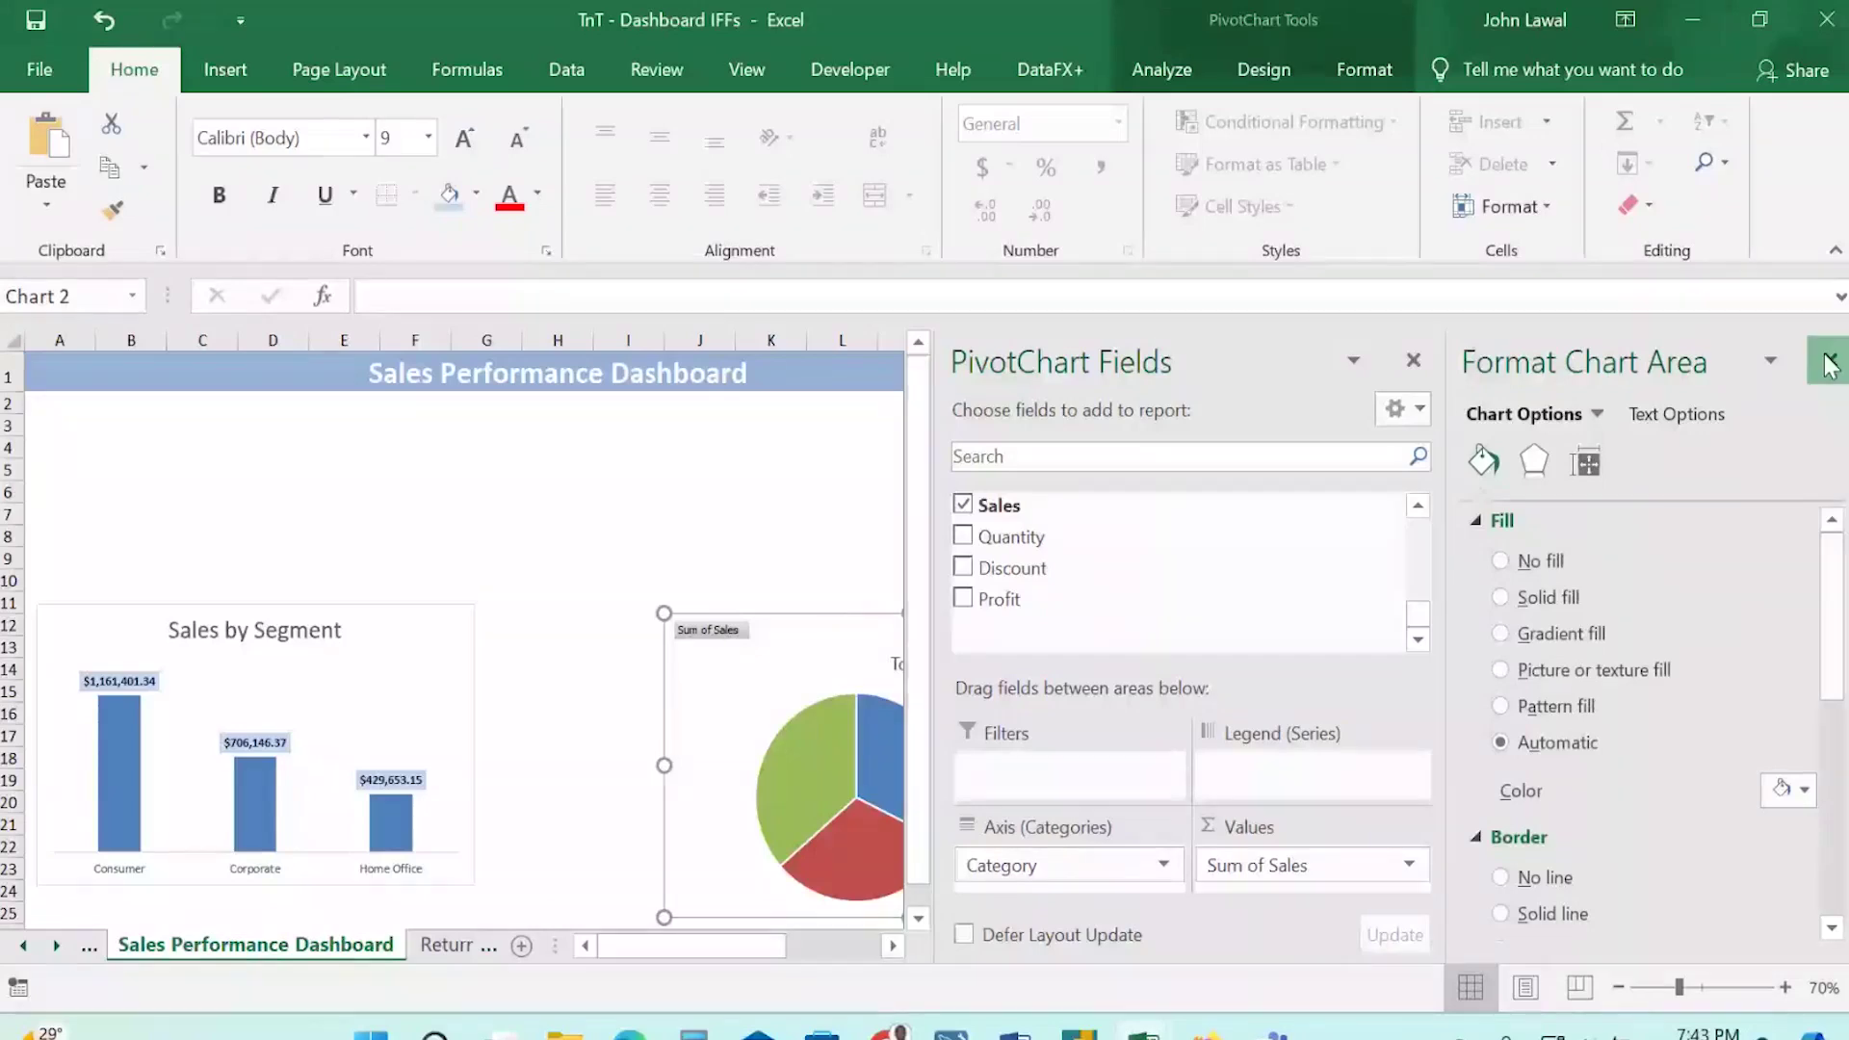
Close the side panes, then move and enlarge the pie chart to span about columns H to Q and rows 2 to 24.
click(1830, 363)
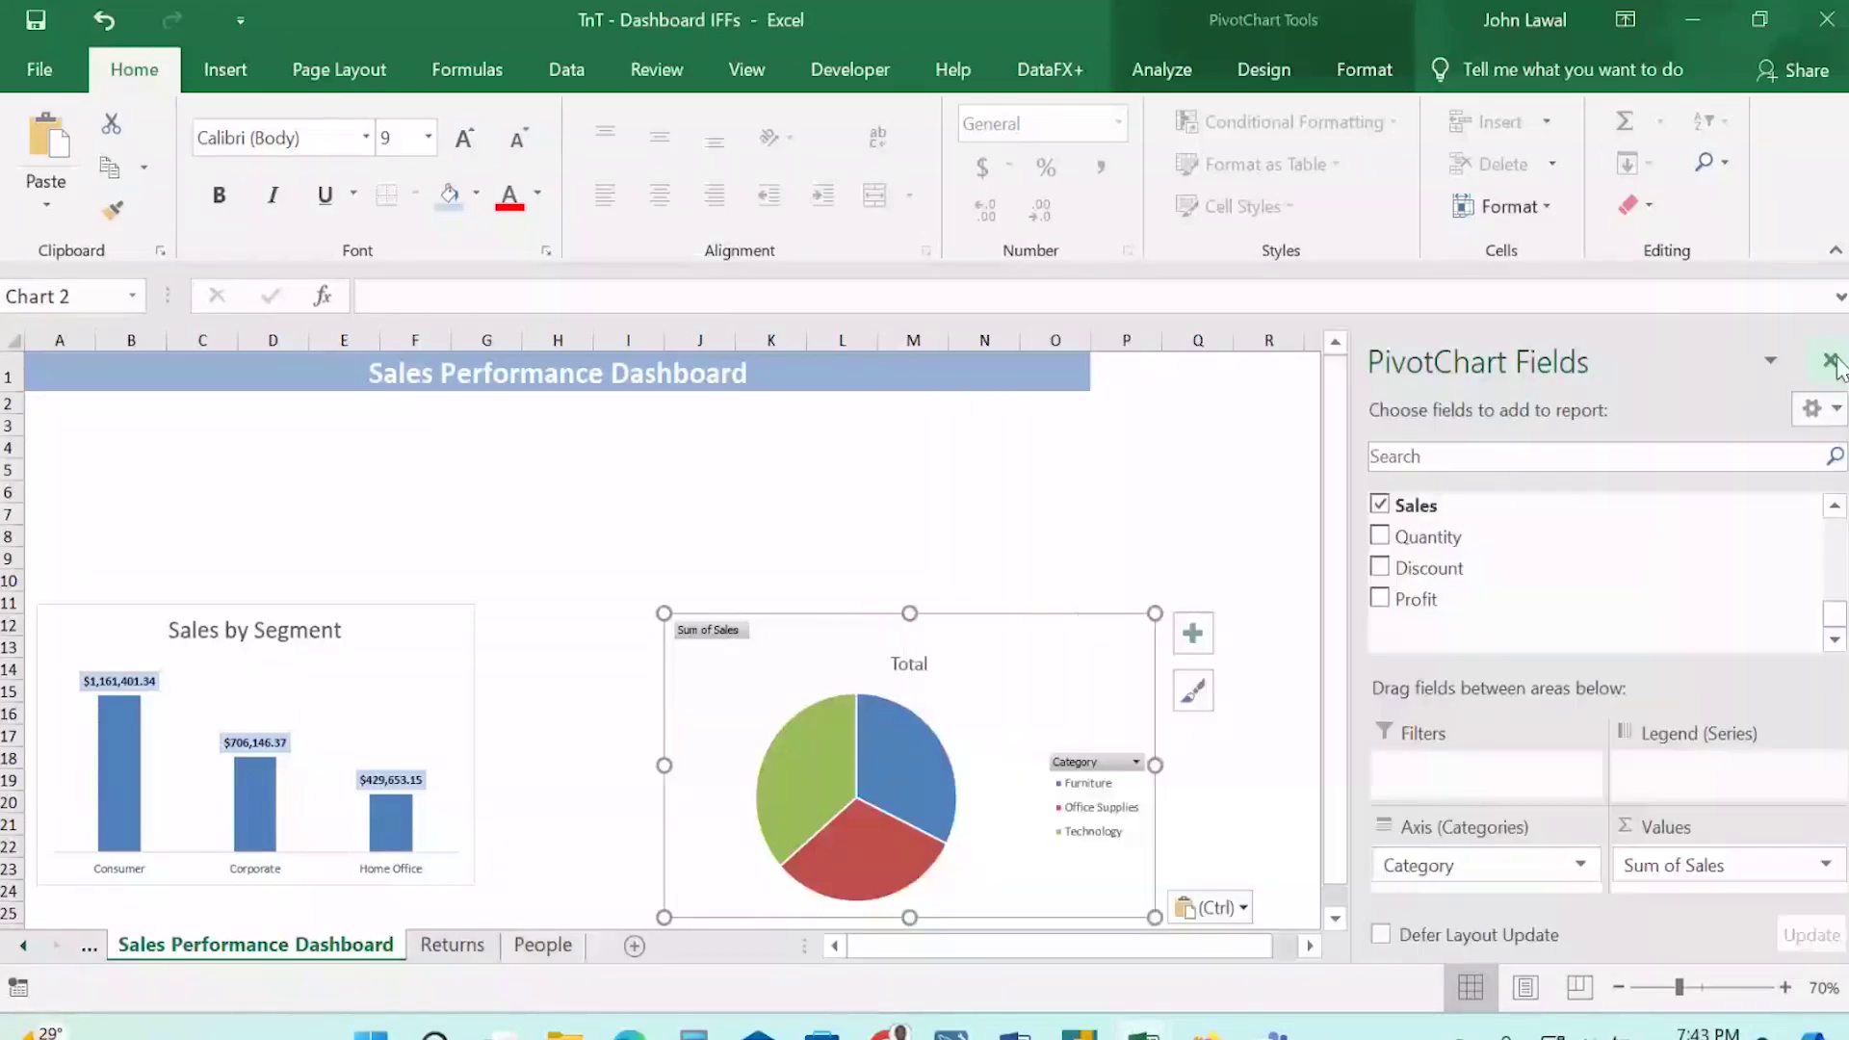
click(1830, 362)
drag(1008, 646, 862, 580)
drag(1010, 547, 1116, 396)
drag(1117, 850, 1200, 902)
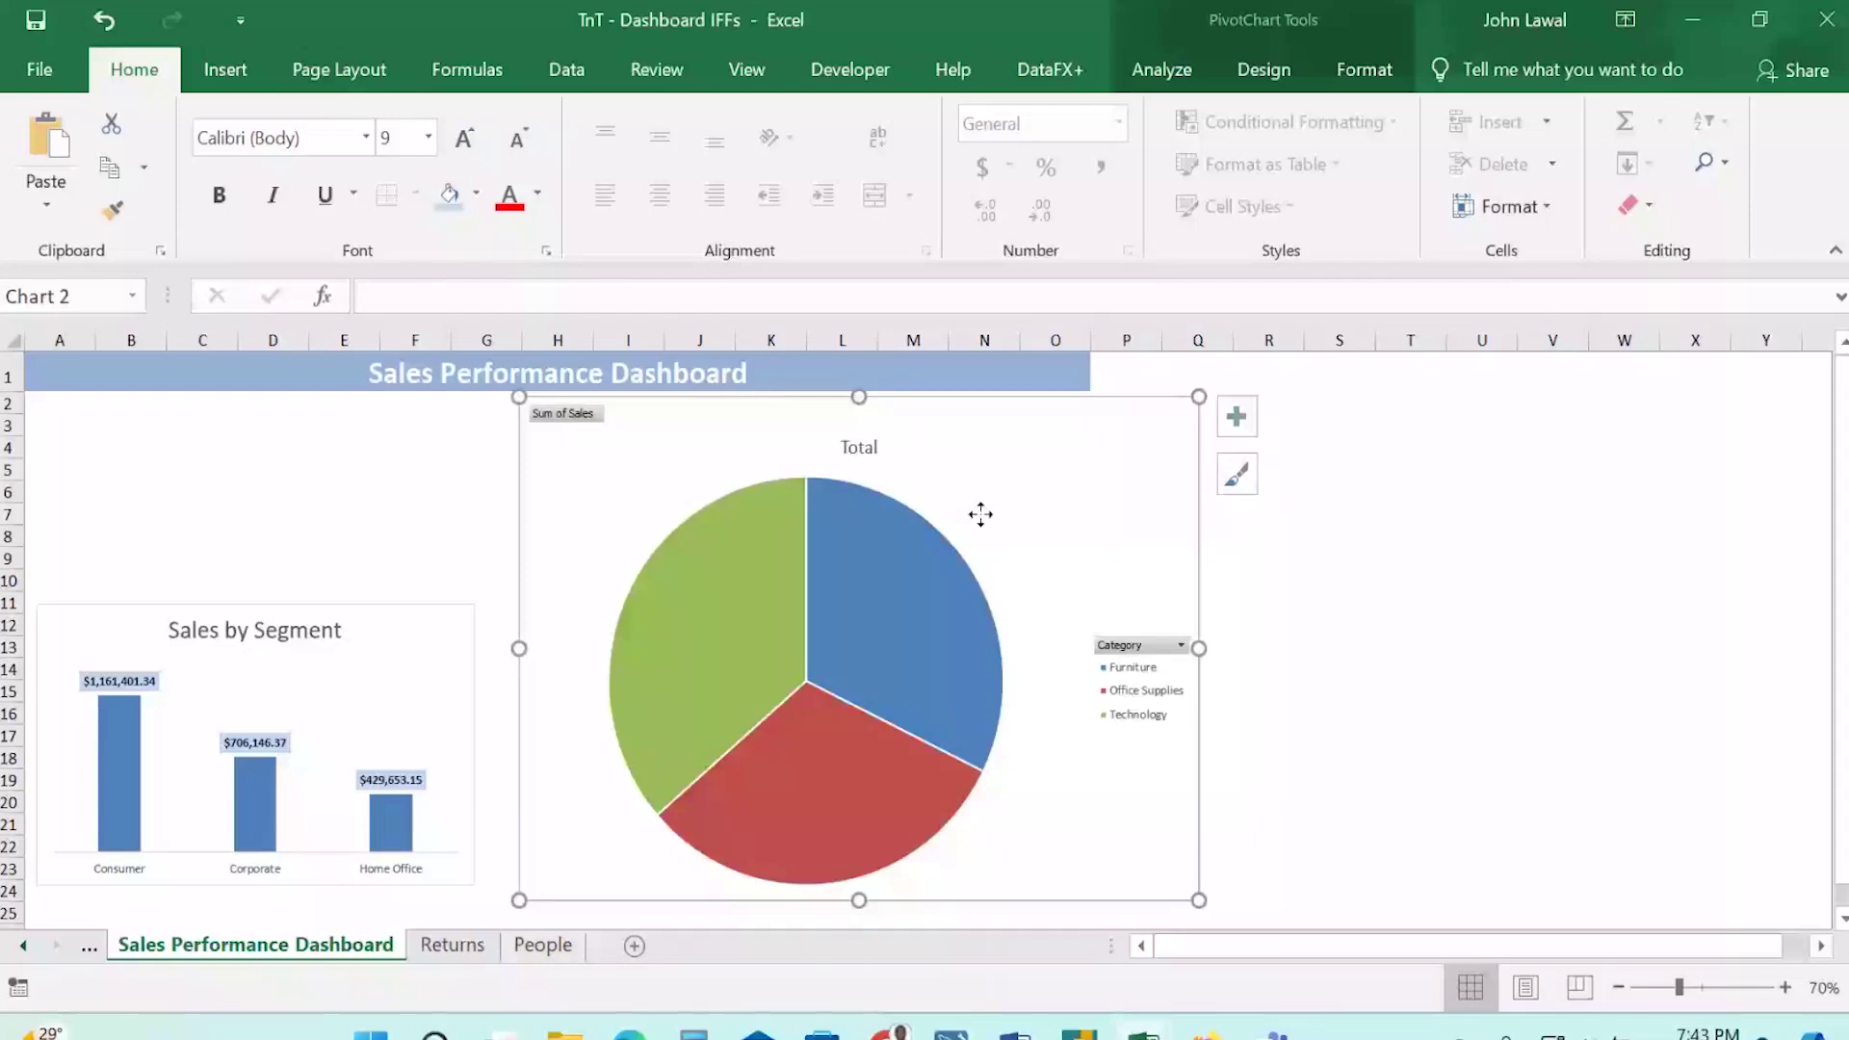
Hide all field buttons on the pie chart and title it Sales by Category, copying the format of the Sales by Segment title.
right_click(585, 417)
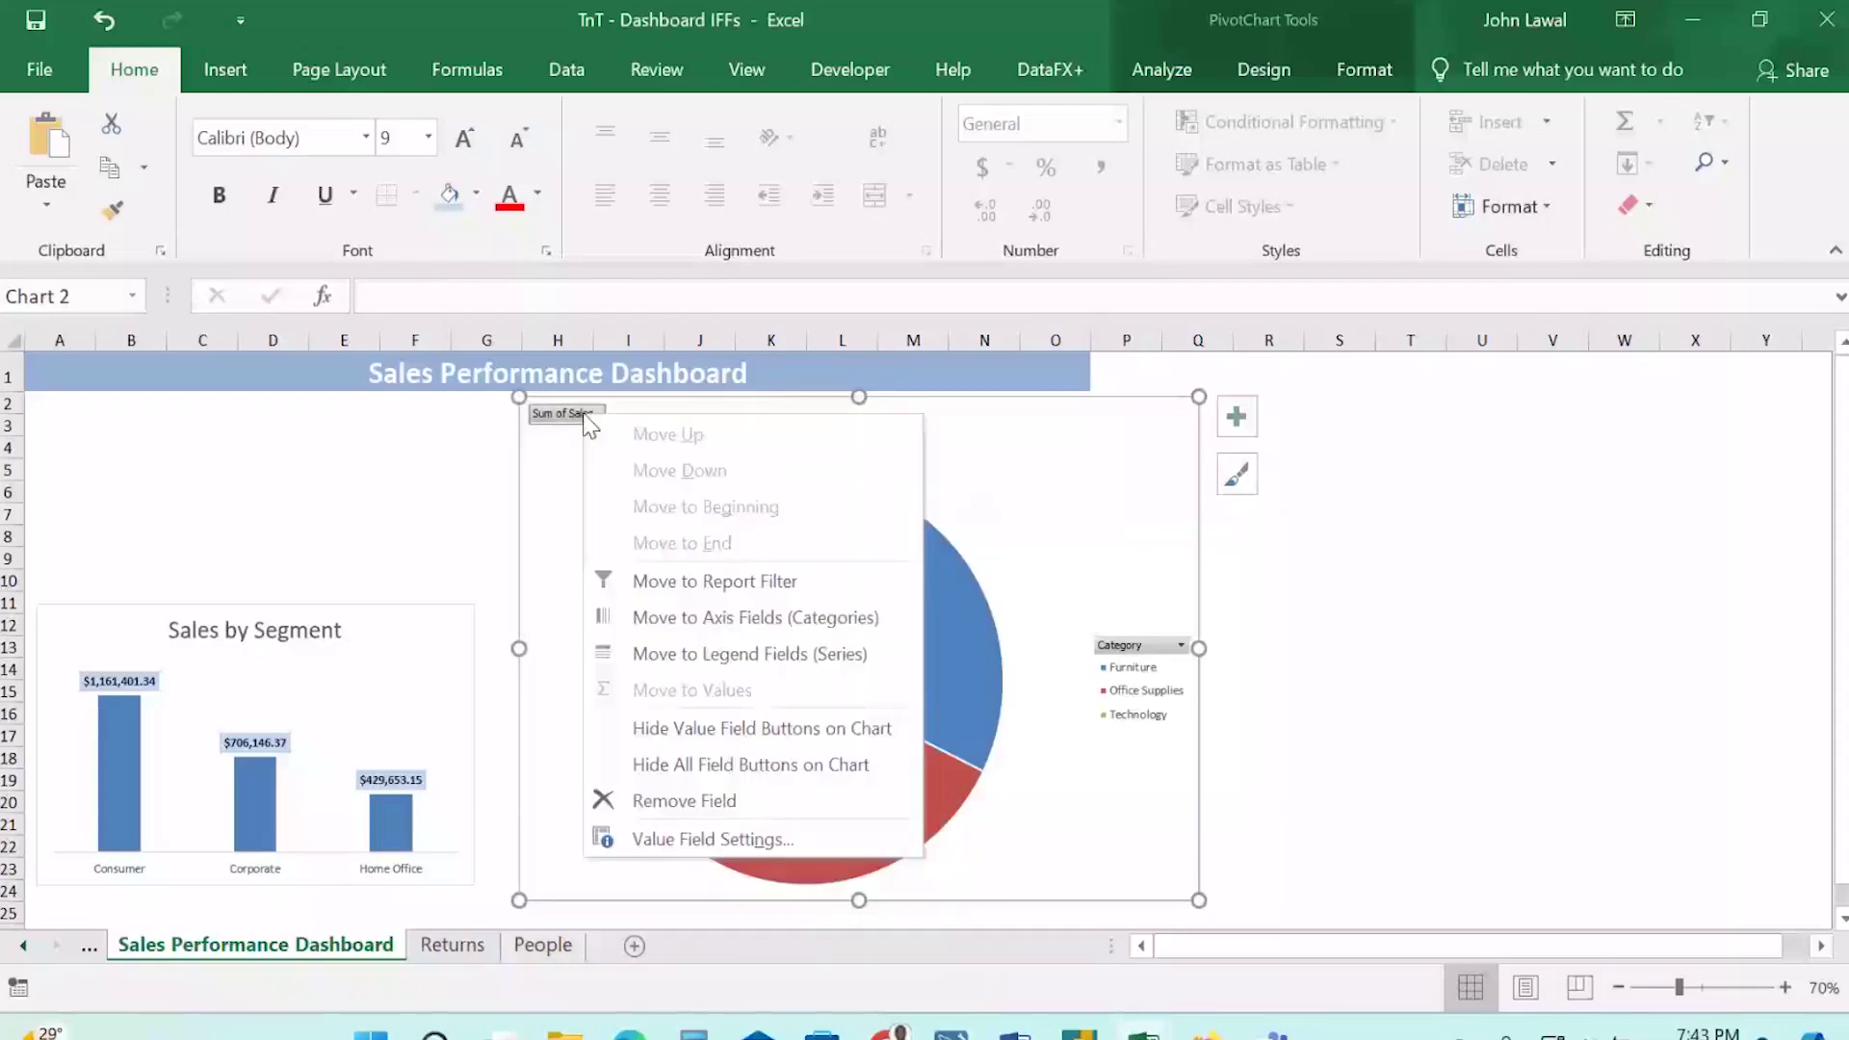
click(750, 765)
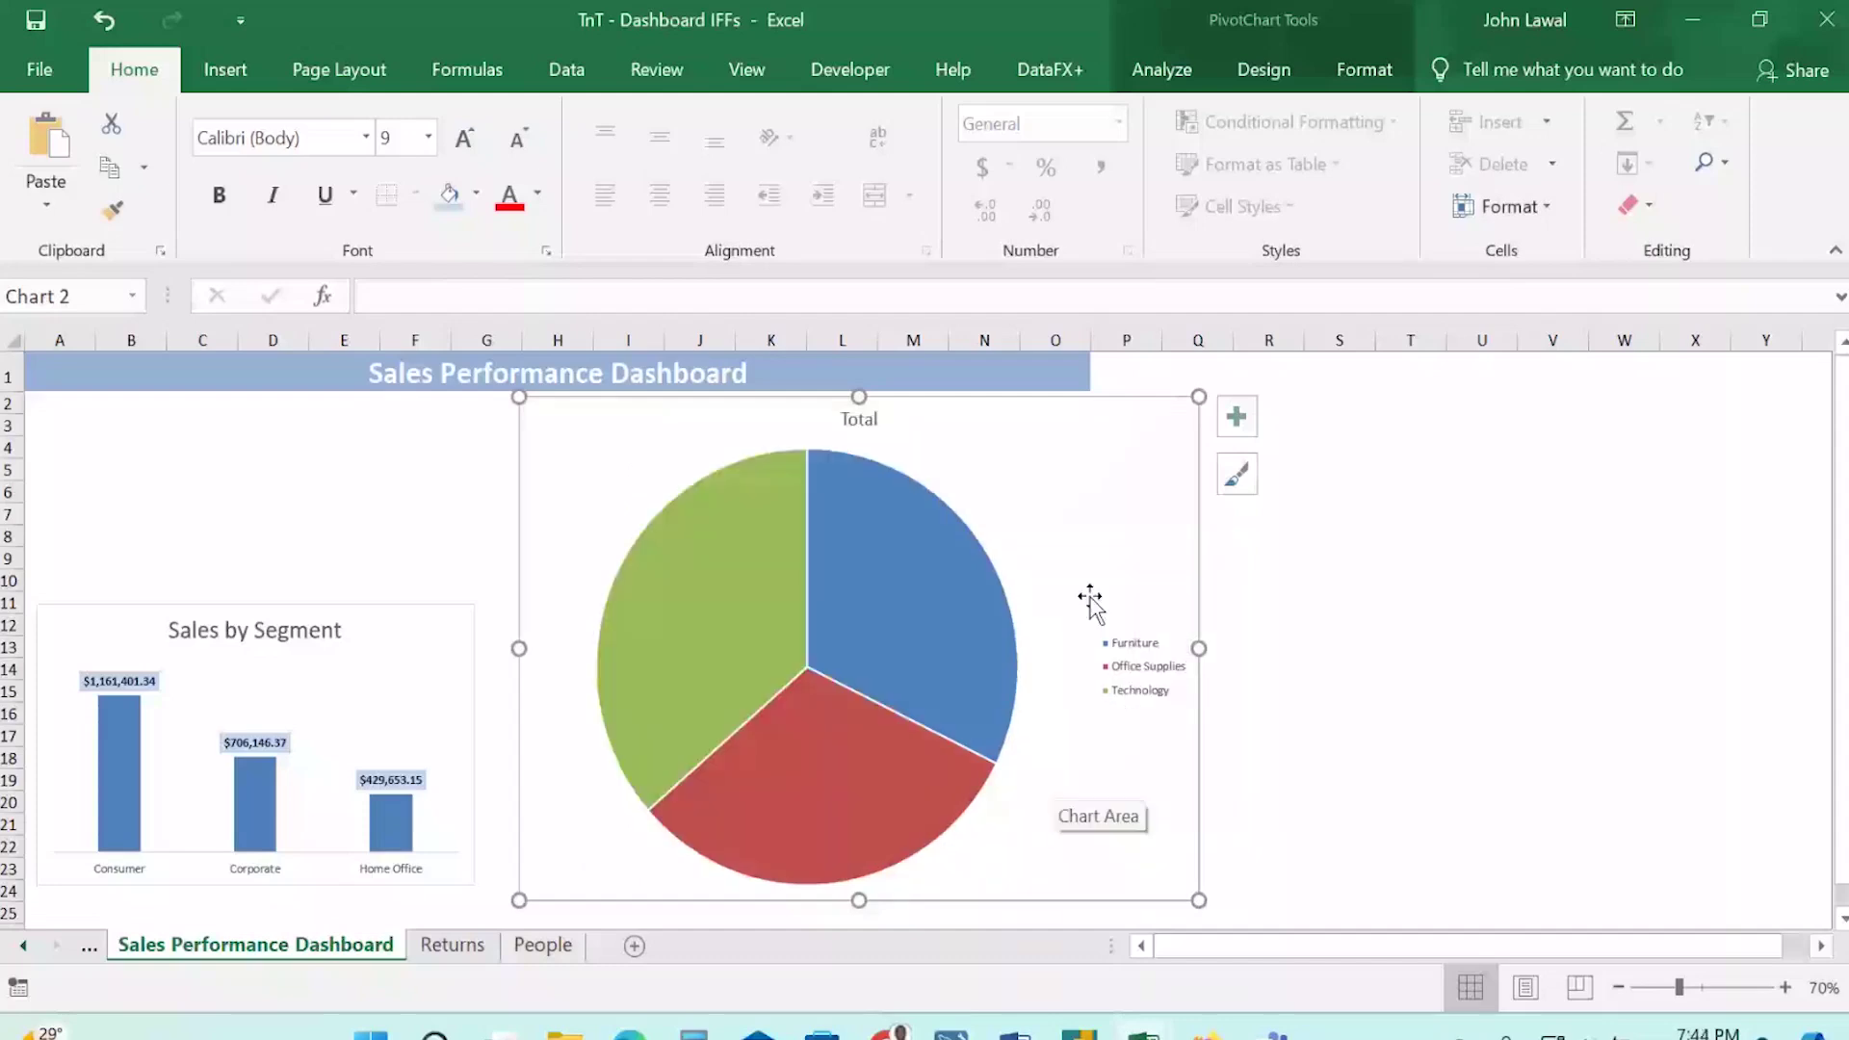
click(860, 424)
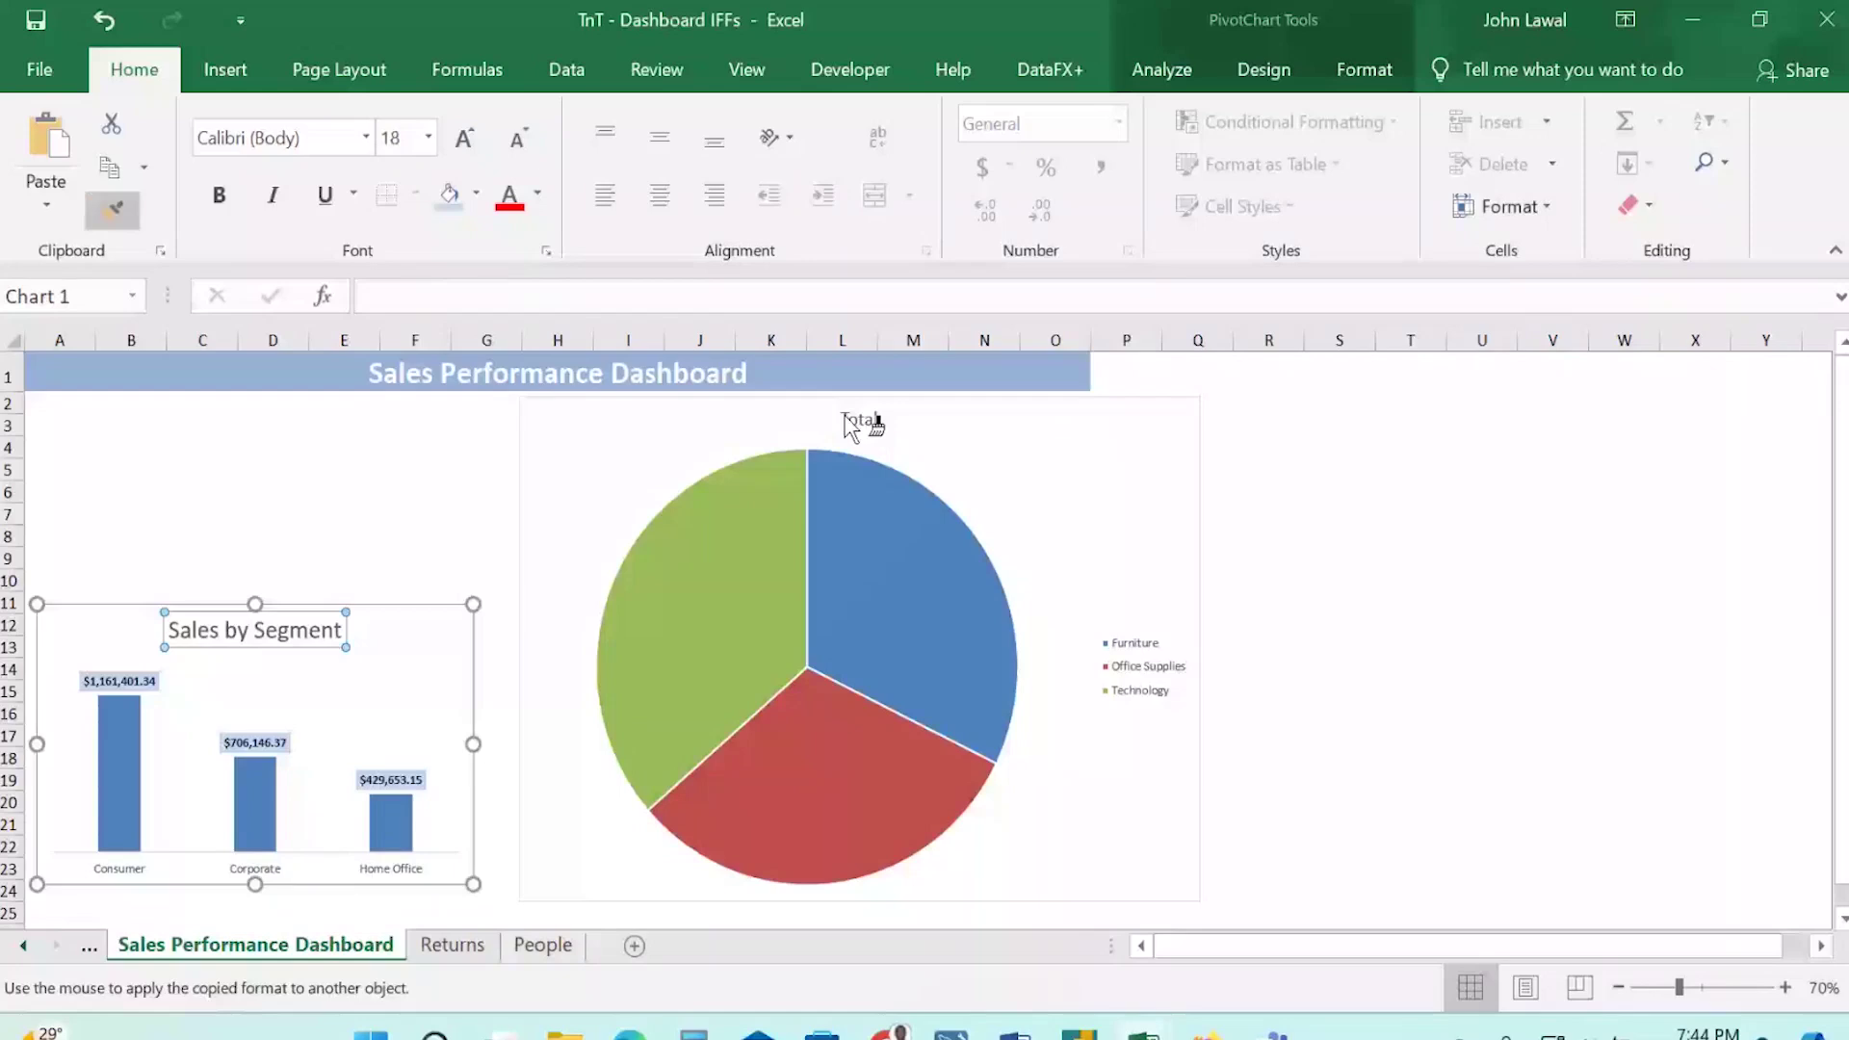
click(845, 419)
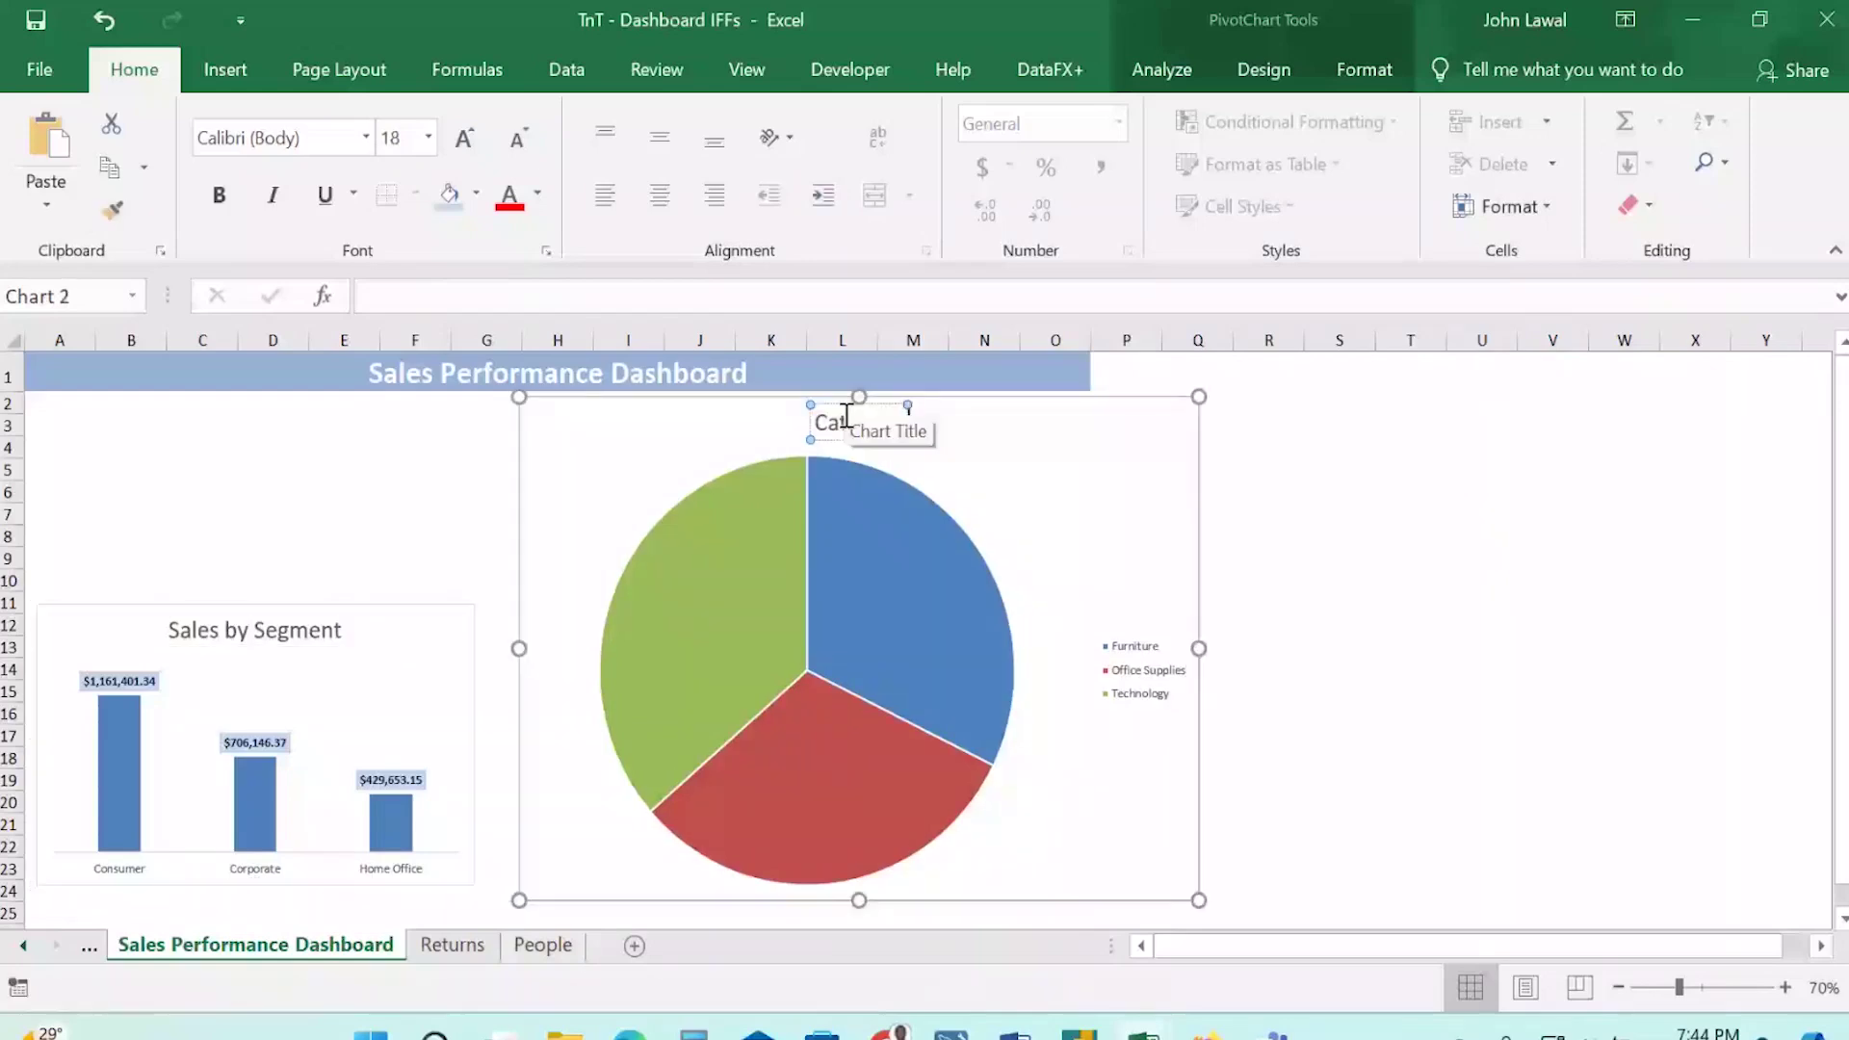
text(Sales by)
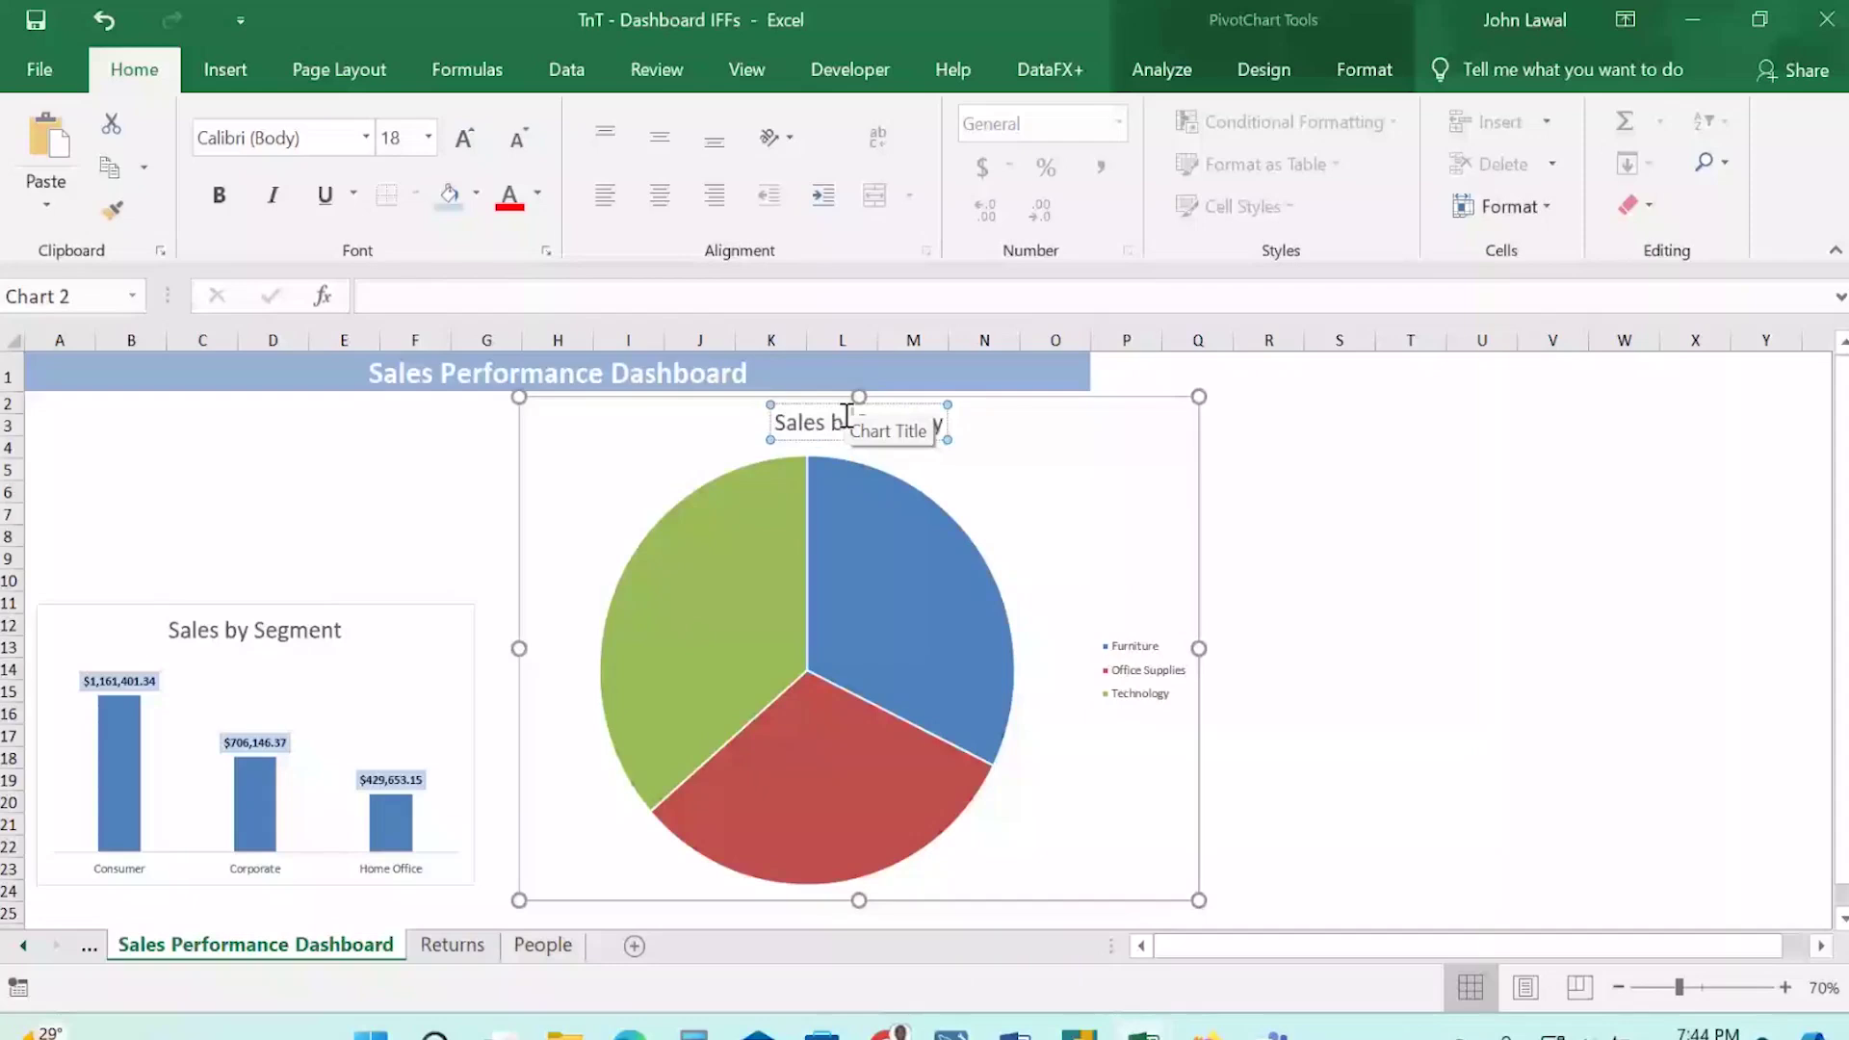
click(1136, 571)
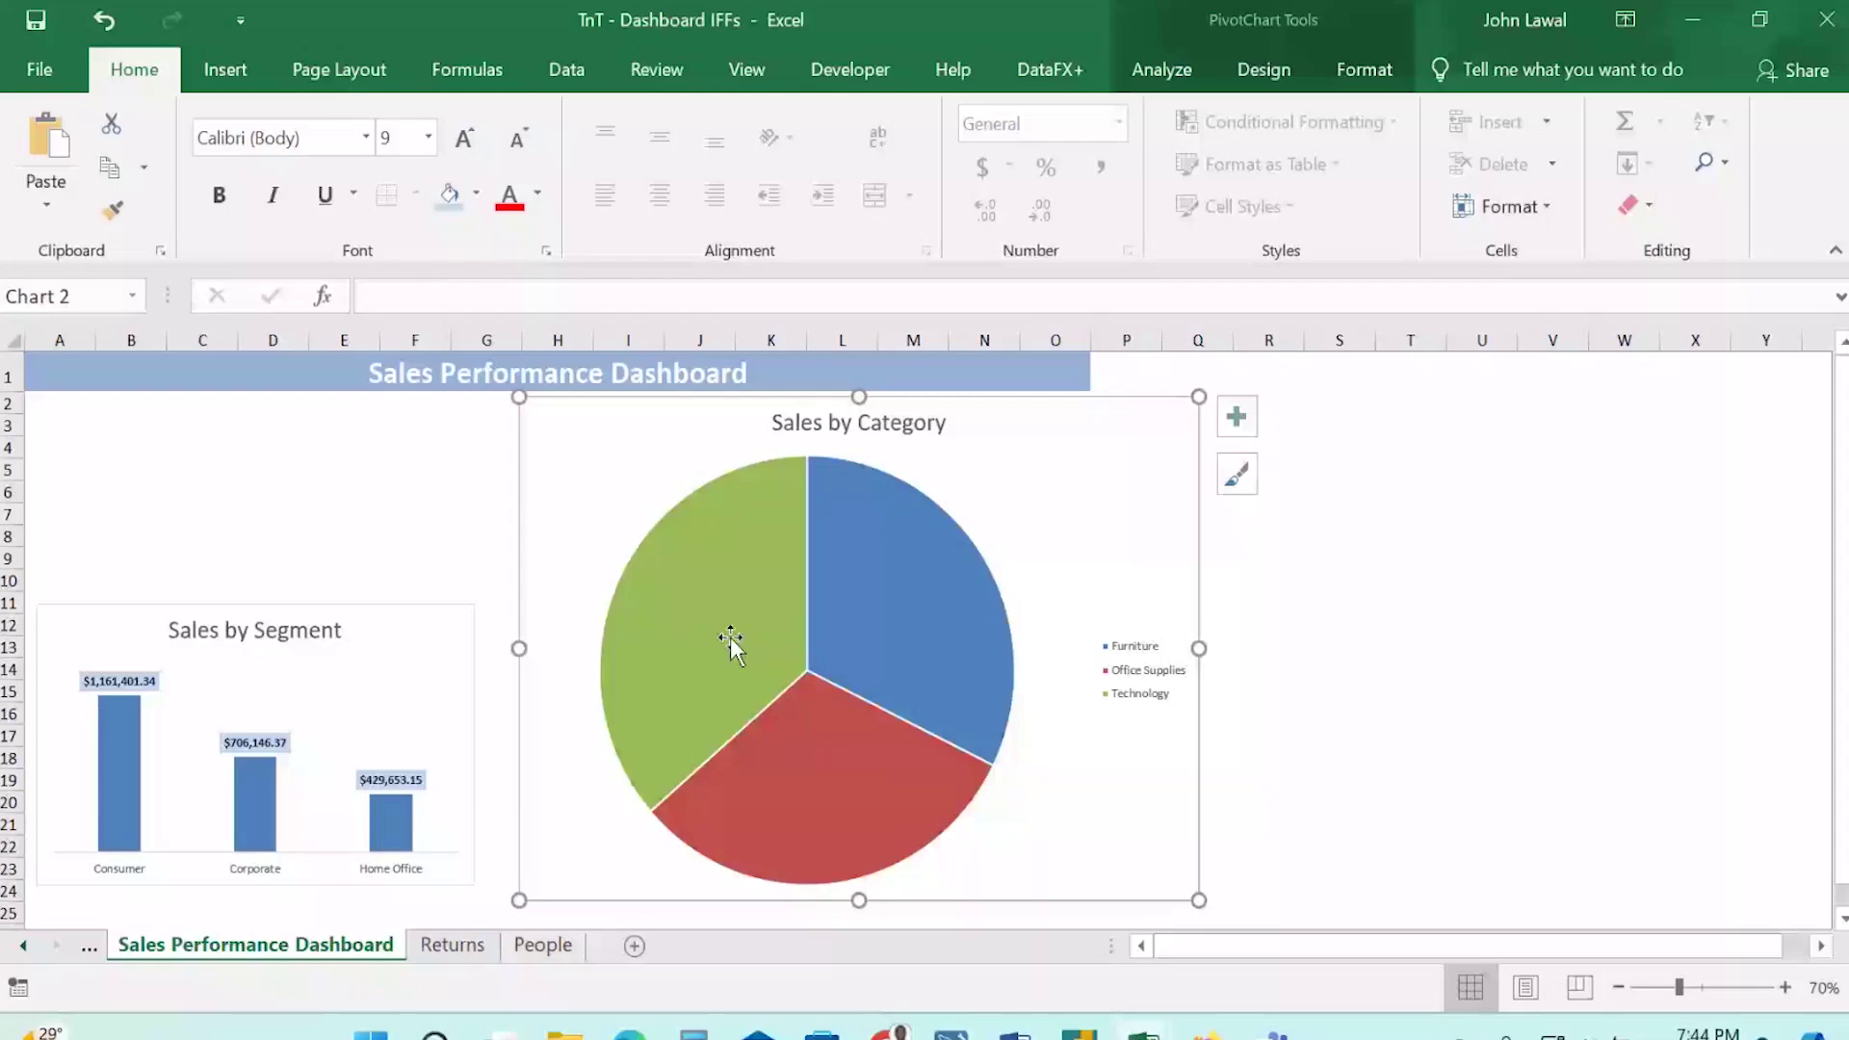
Add data labels to the Sales by Category chart and copy the Sales by Segment label formatting onto them.
click(1250, 423)
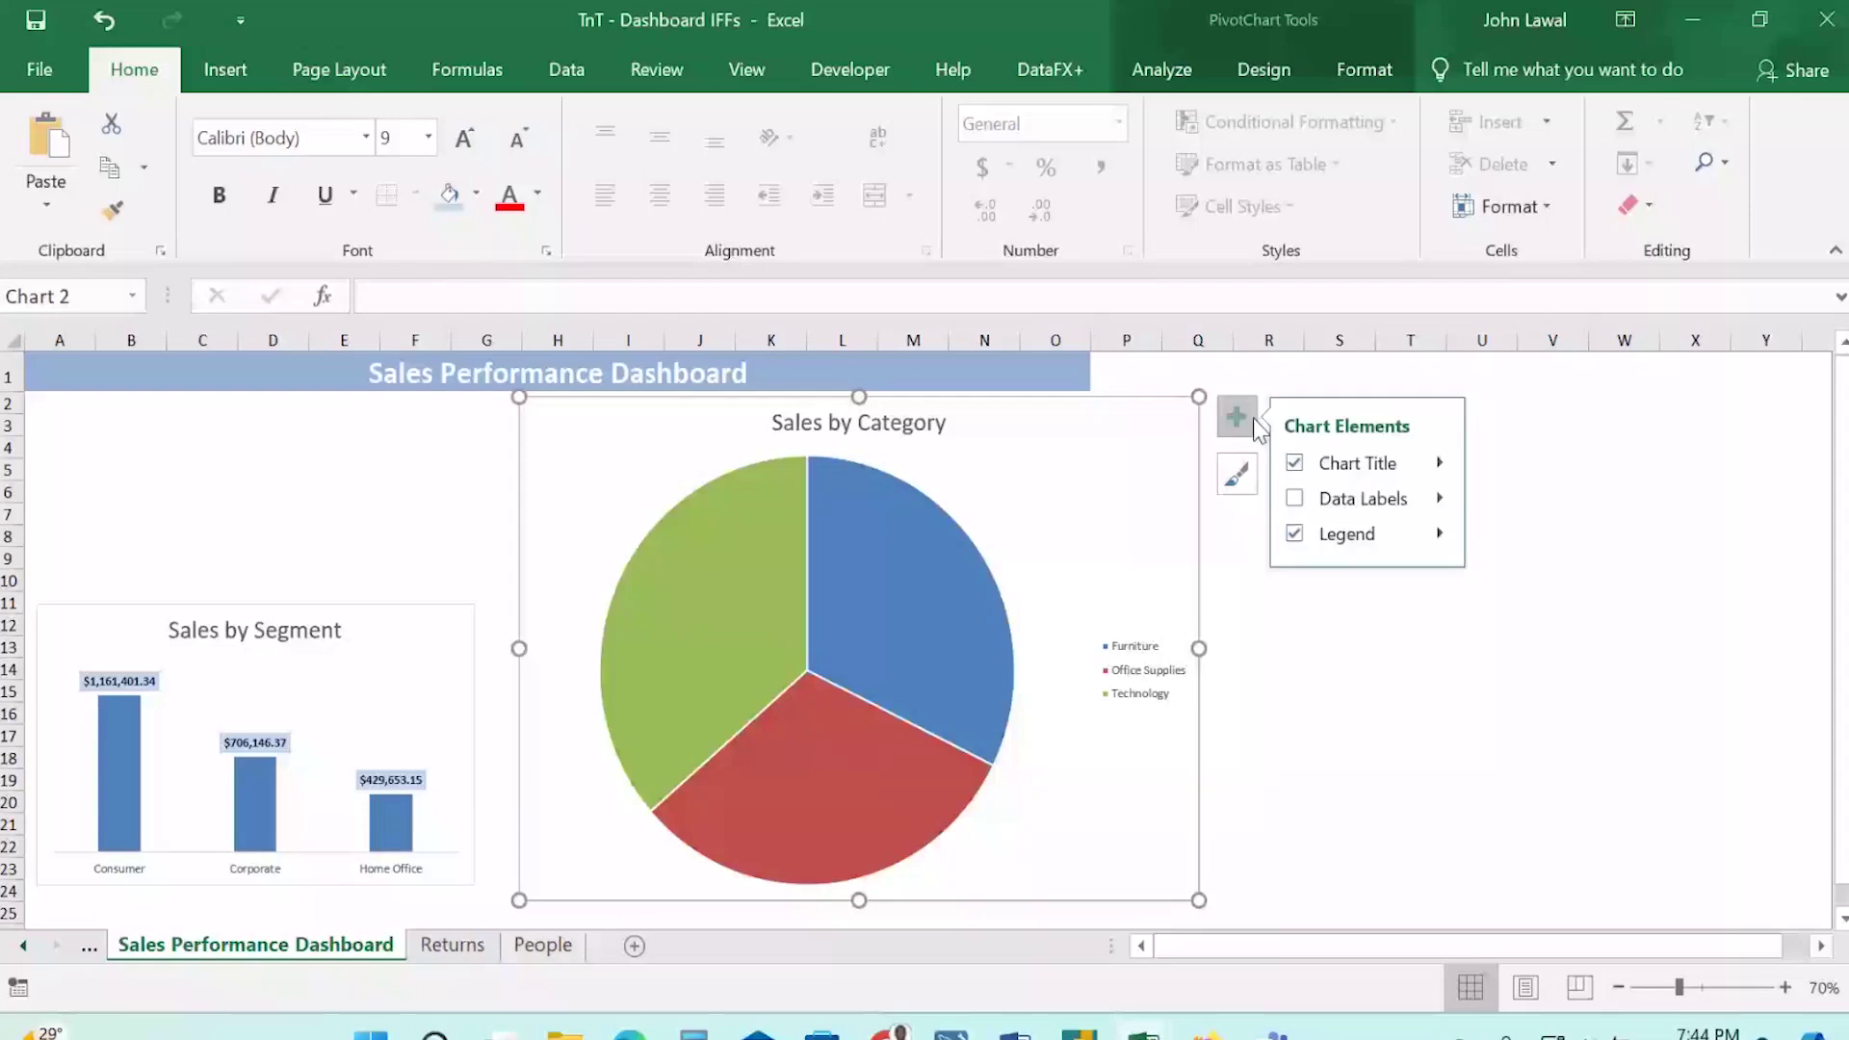
click(1295, 498)
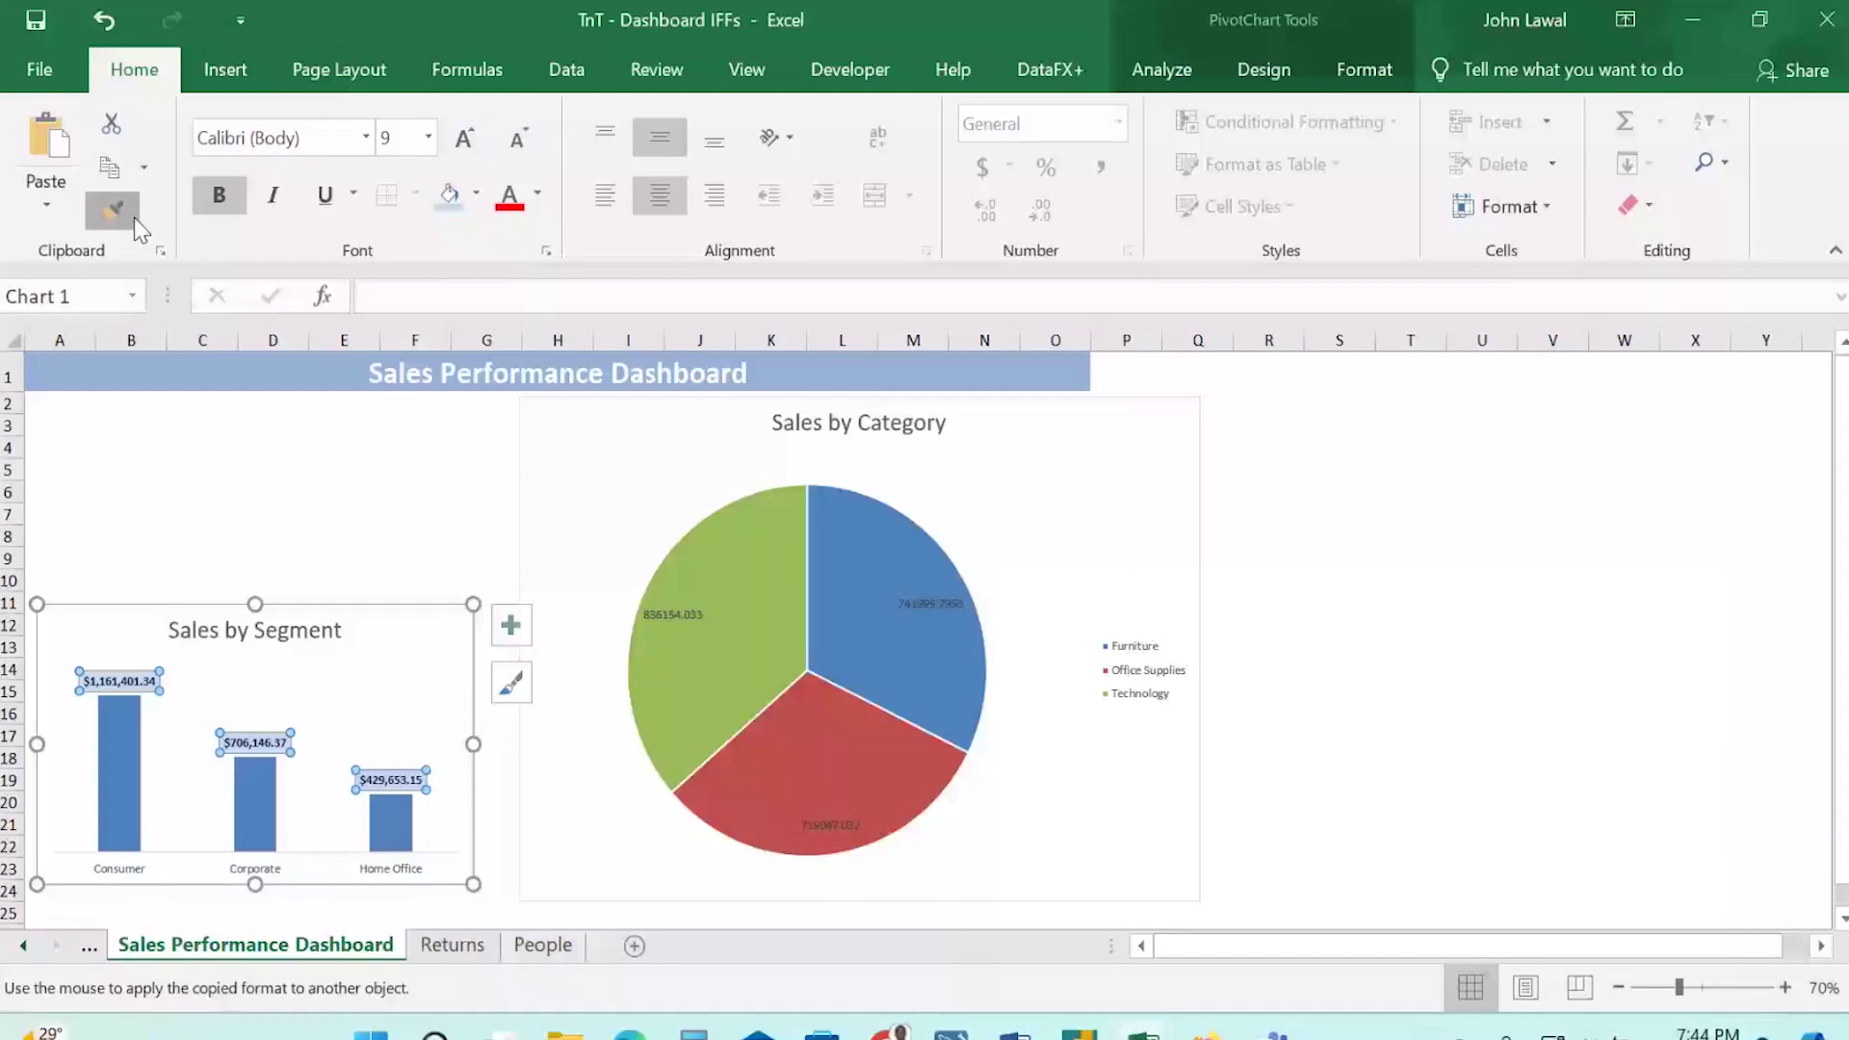
click(843, 599)
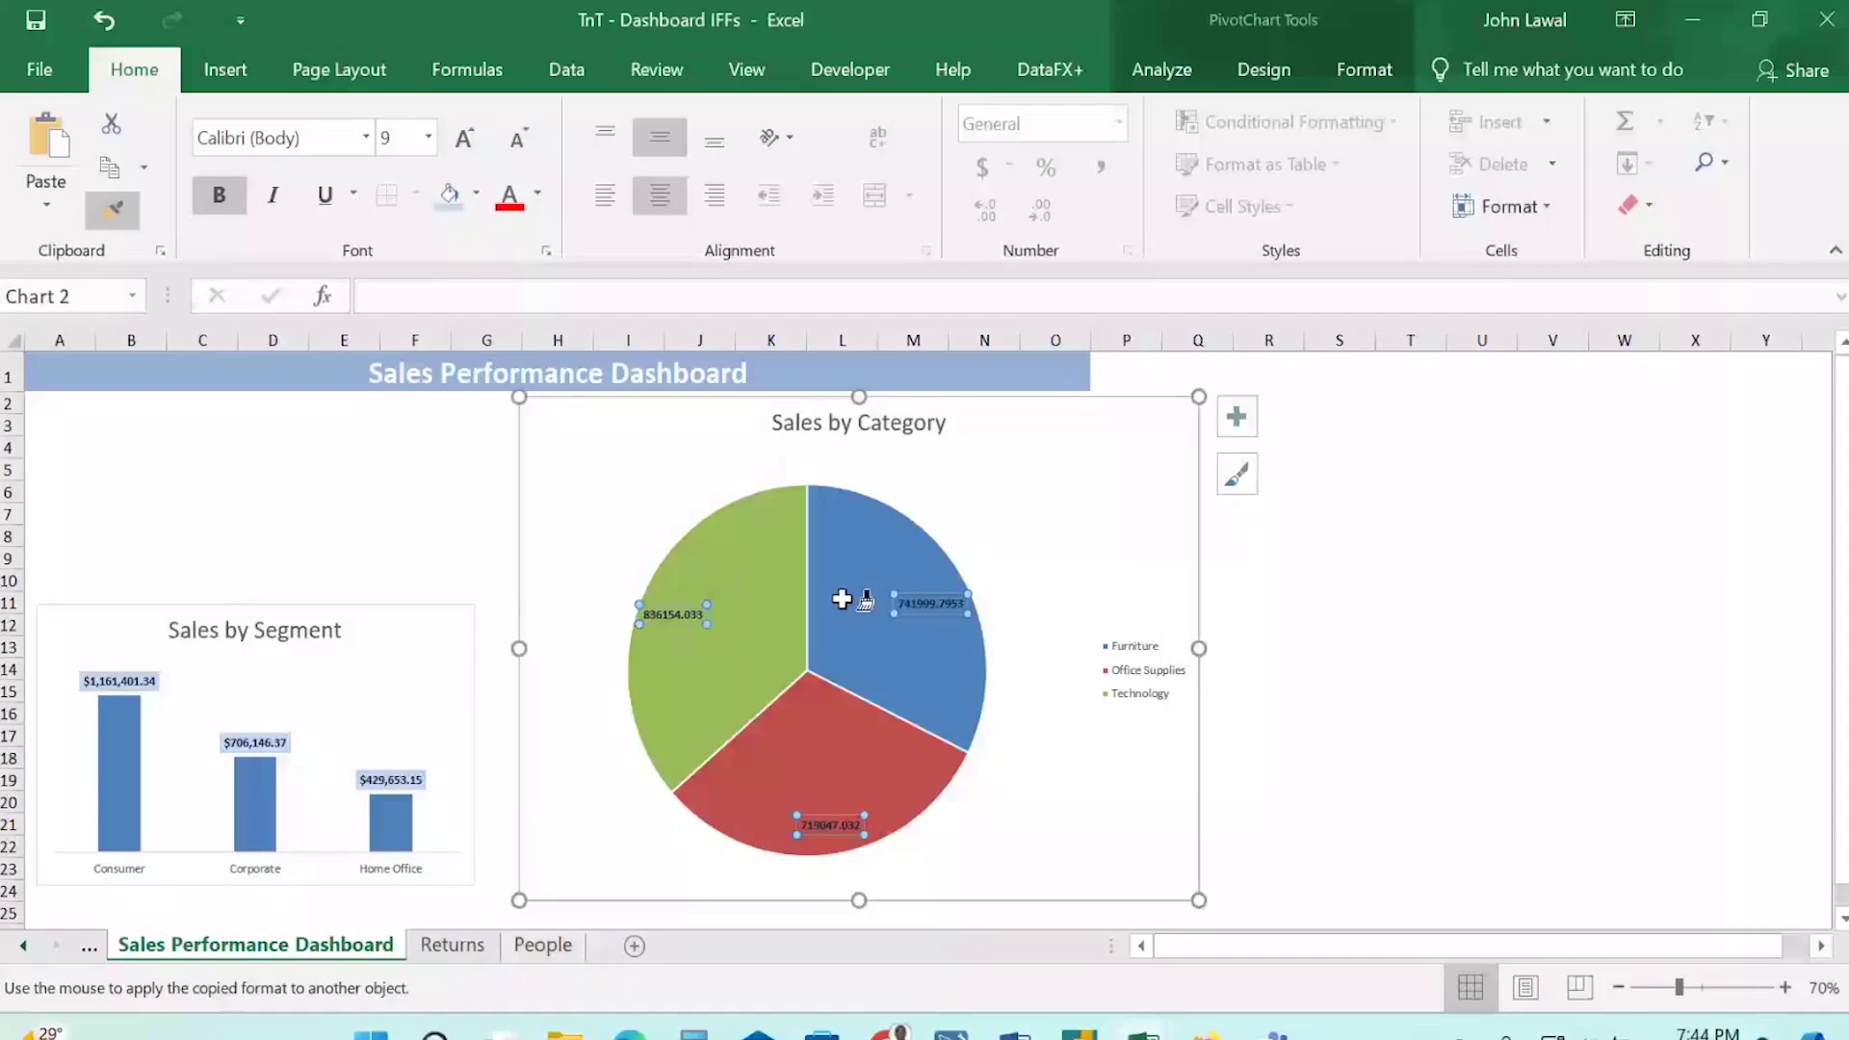
click(674, 613)
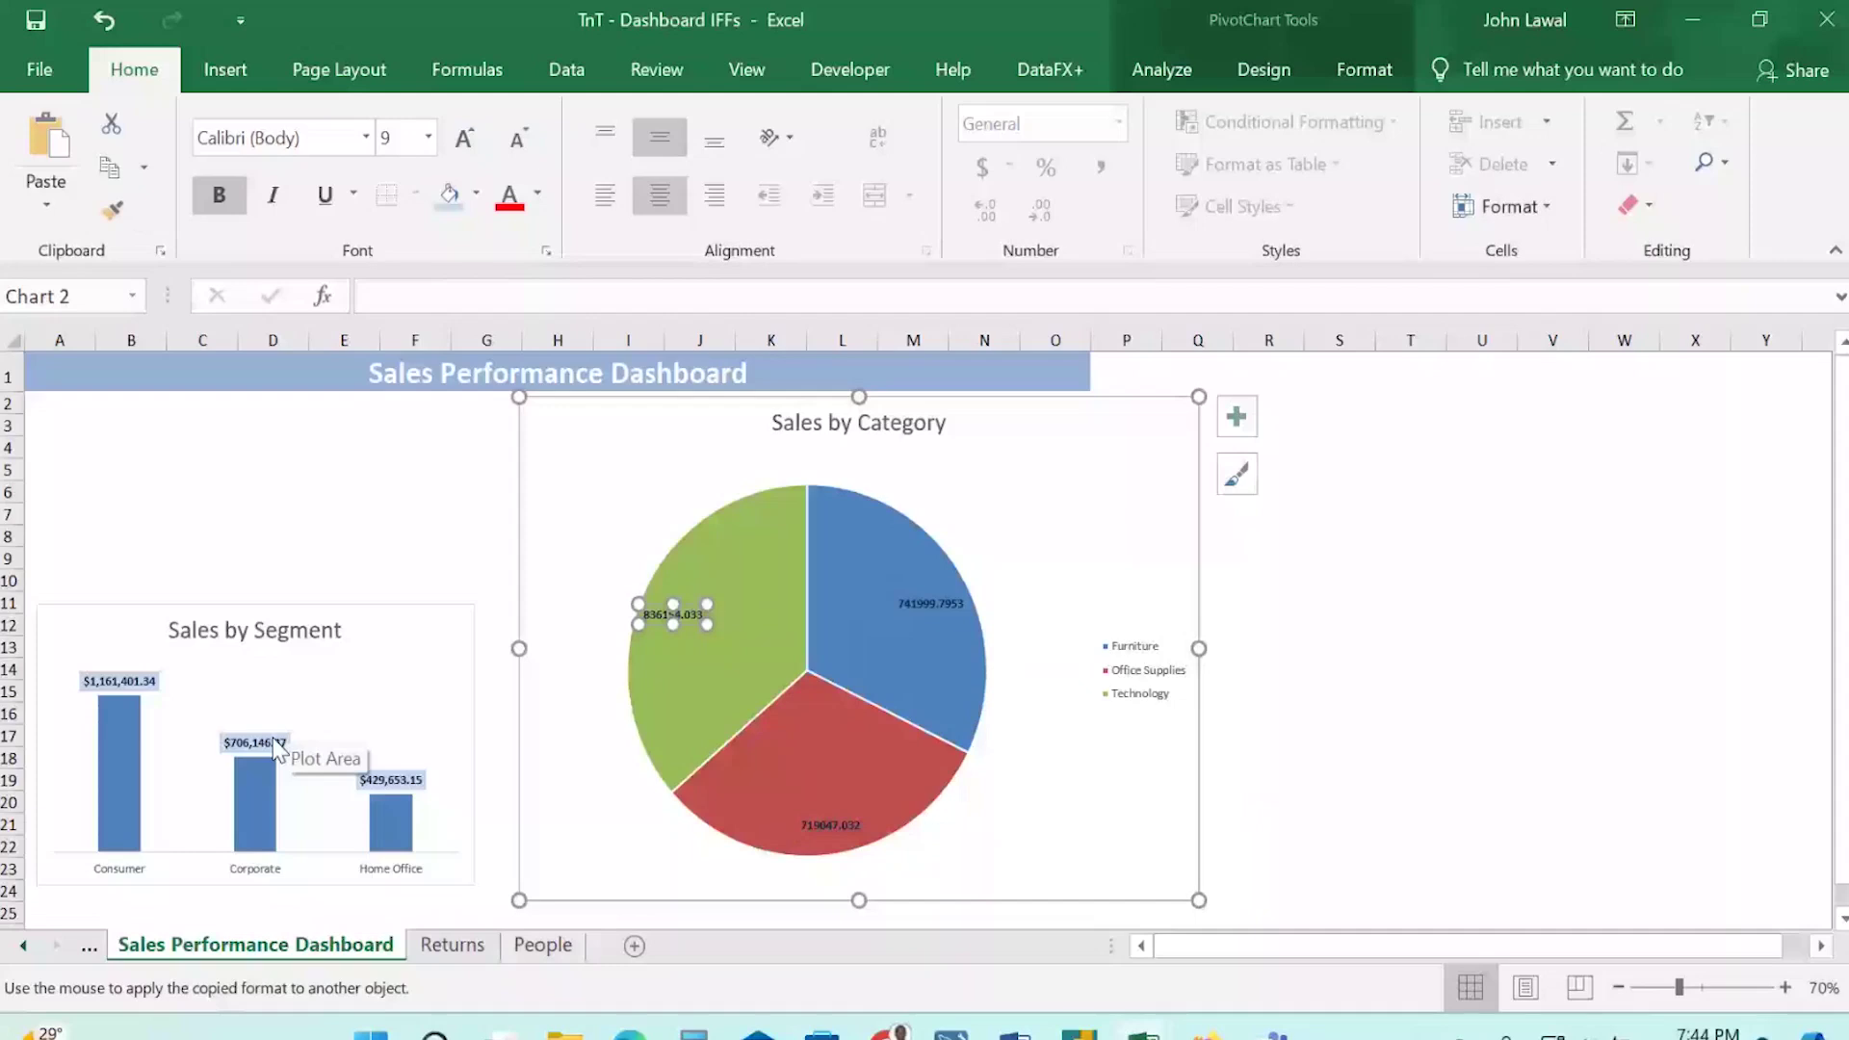
click(279, 746)
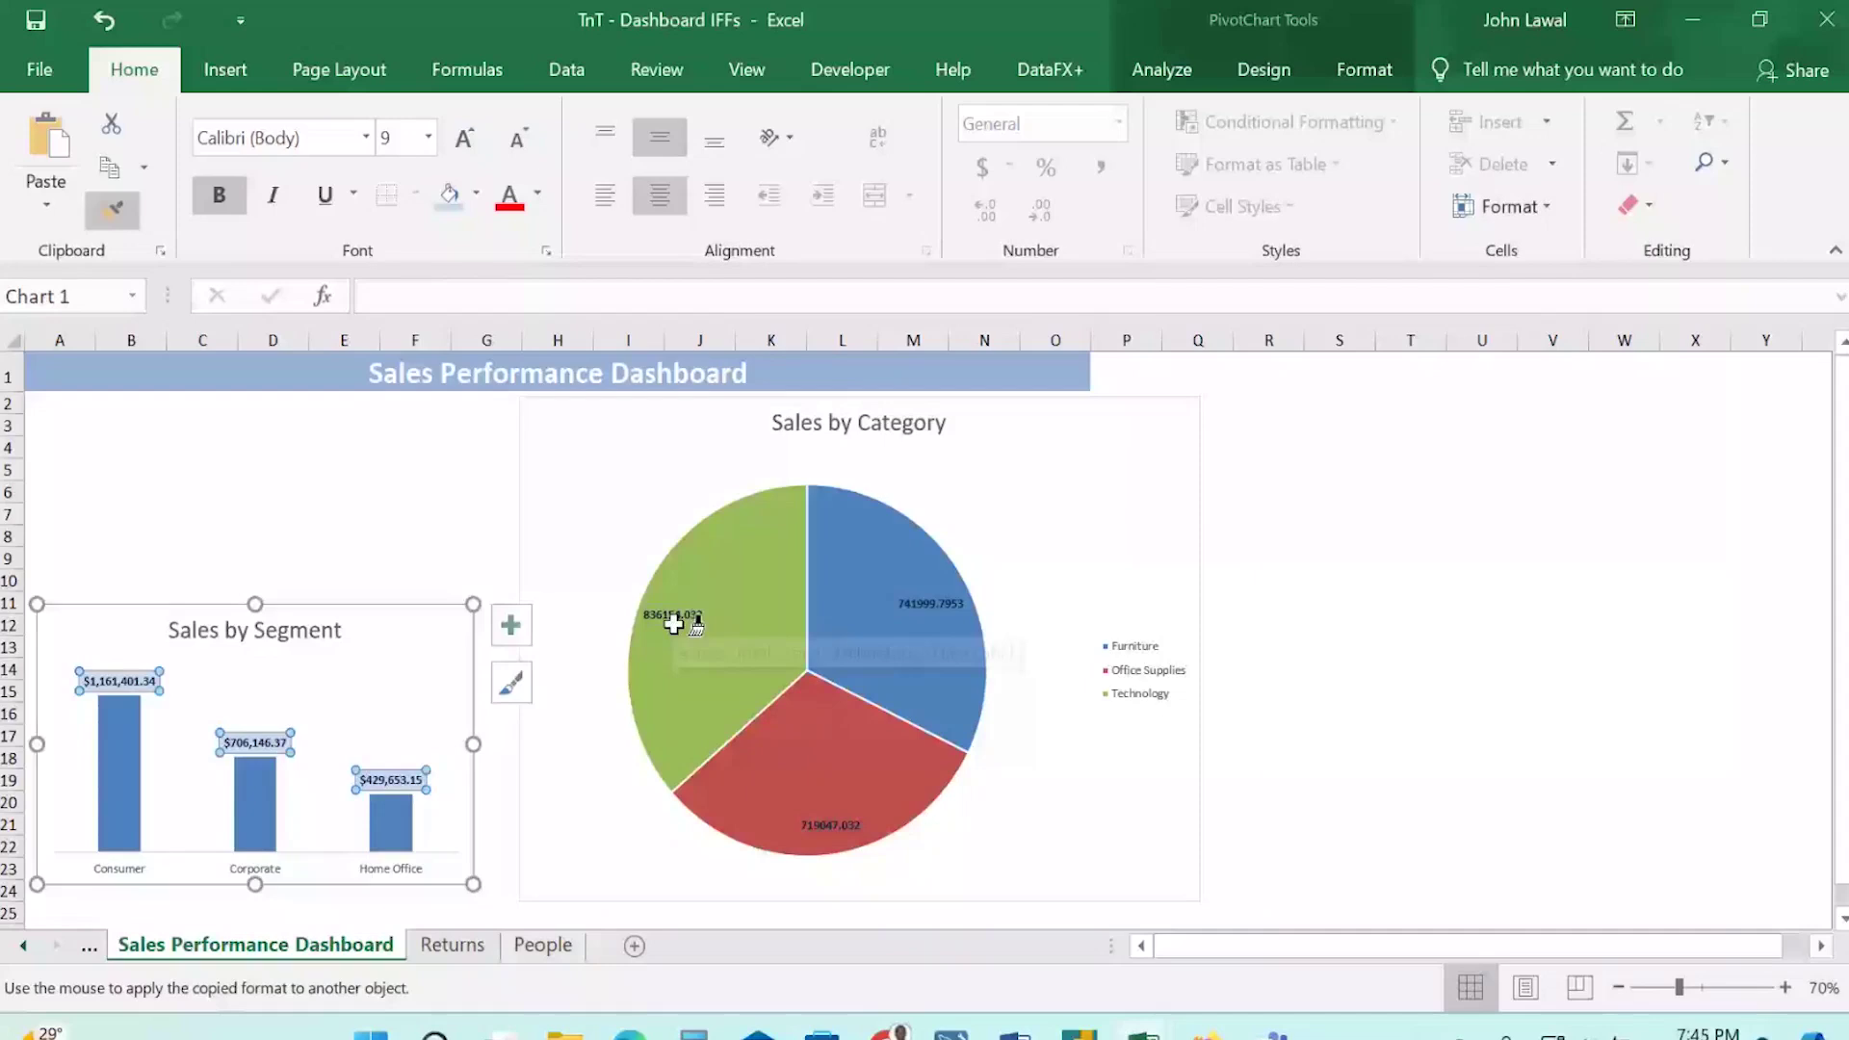
click(674, 621)
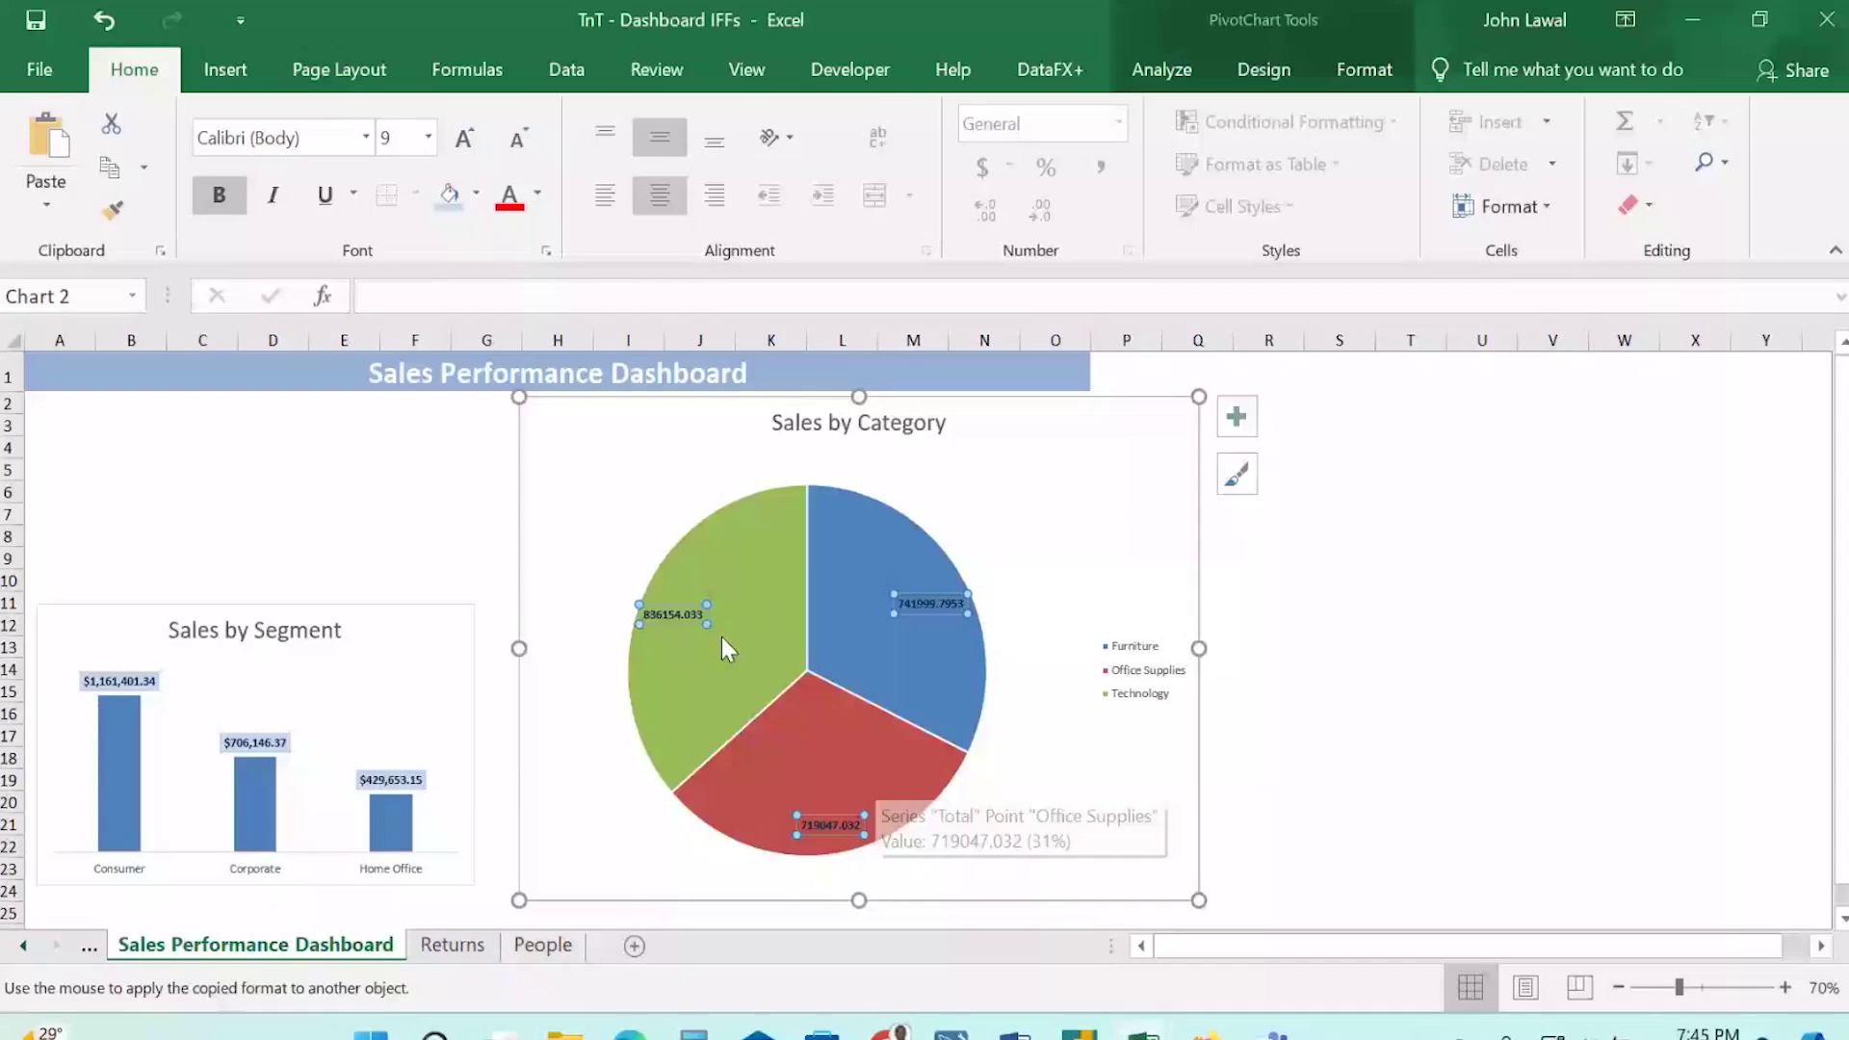
Try to copy the Home Office data label's format onto the pie chart's Office Supplies label and check its number format settings.
double_click(389, 785)
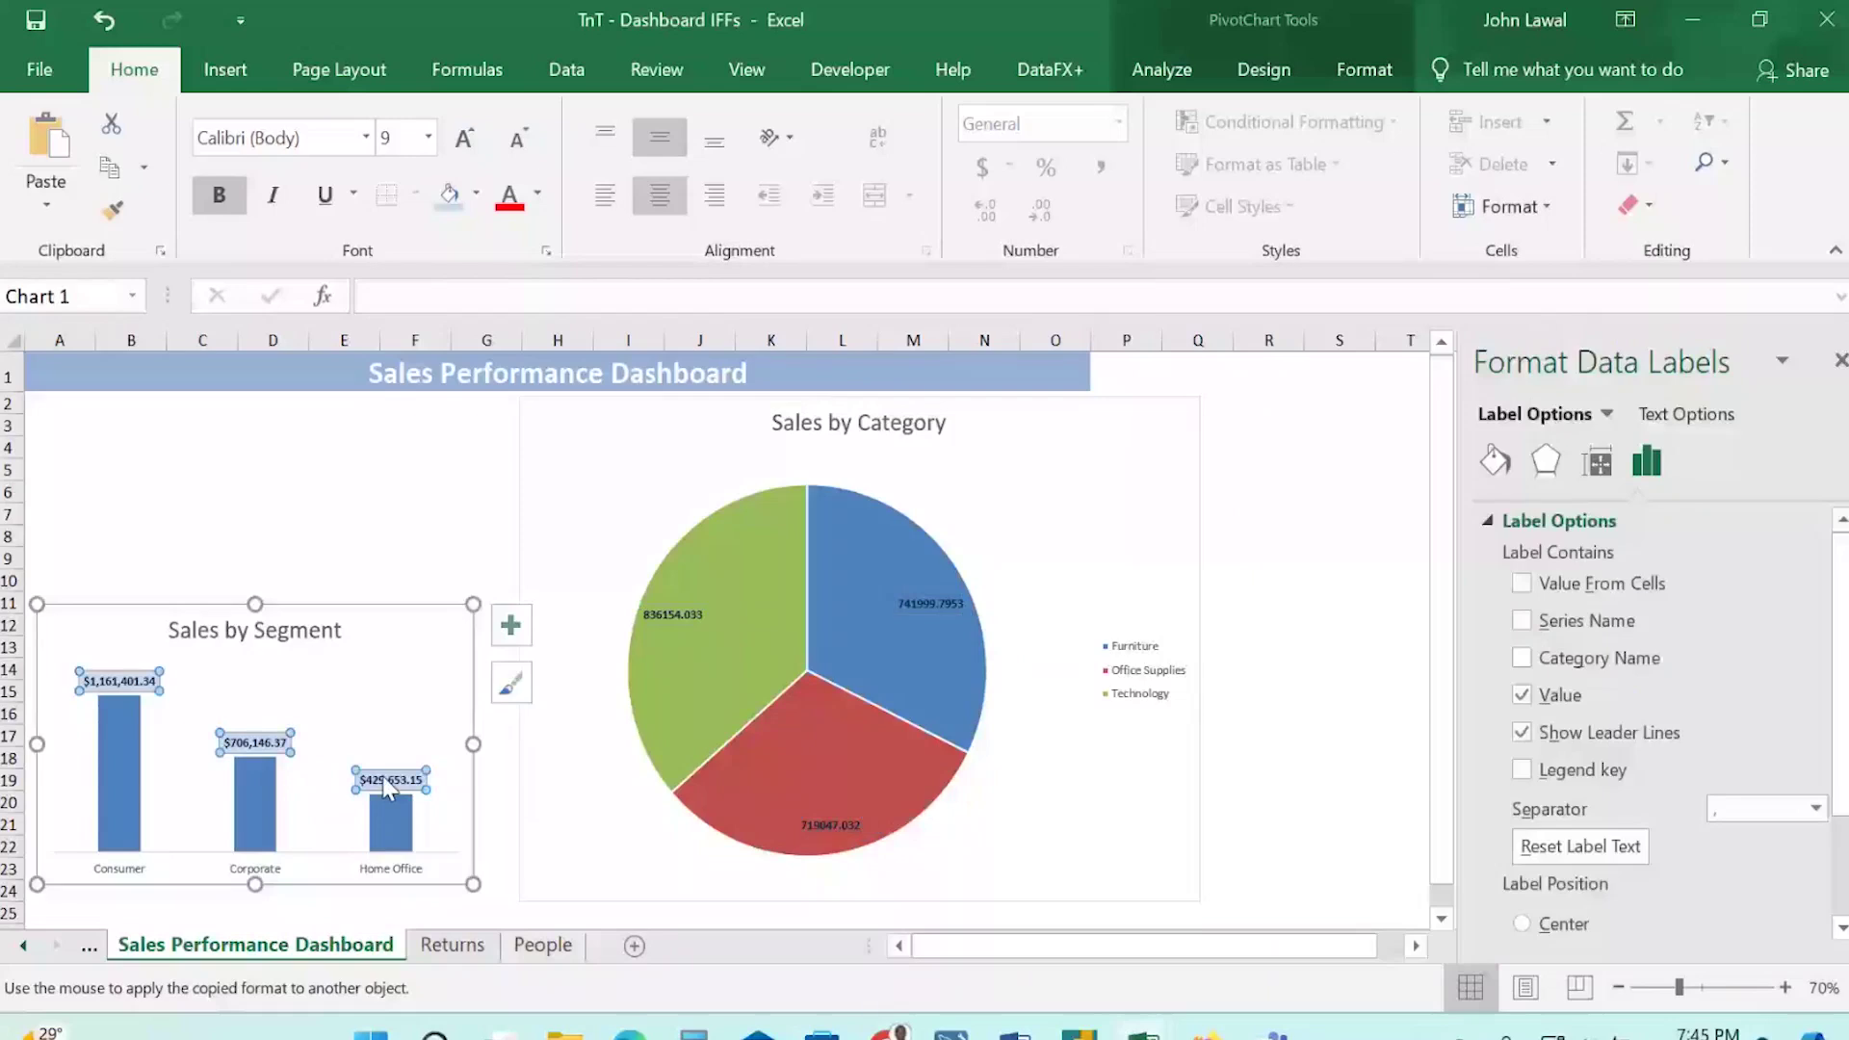
click(388, 785)
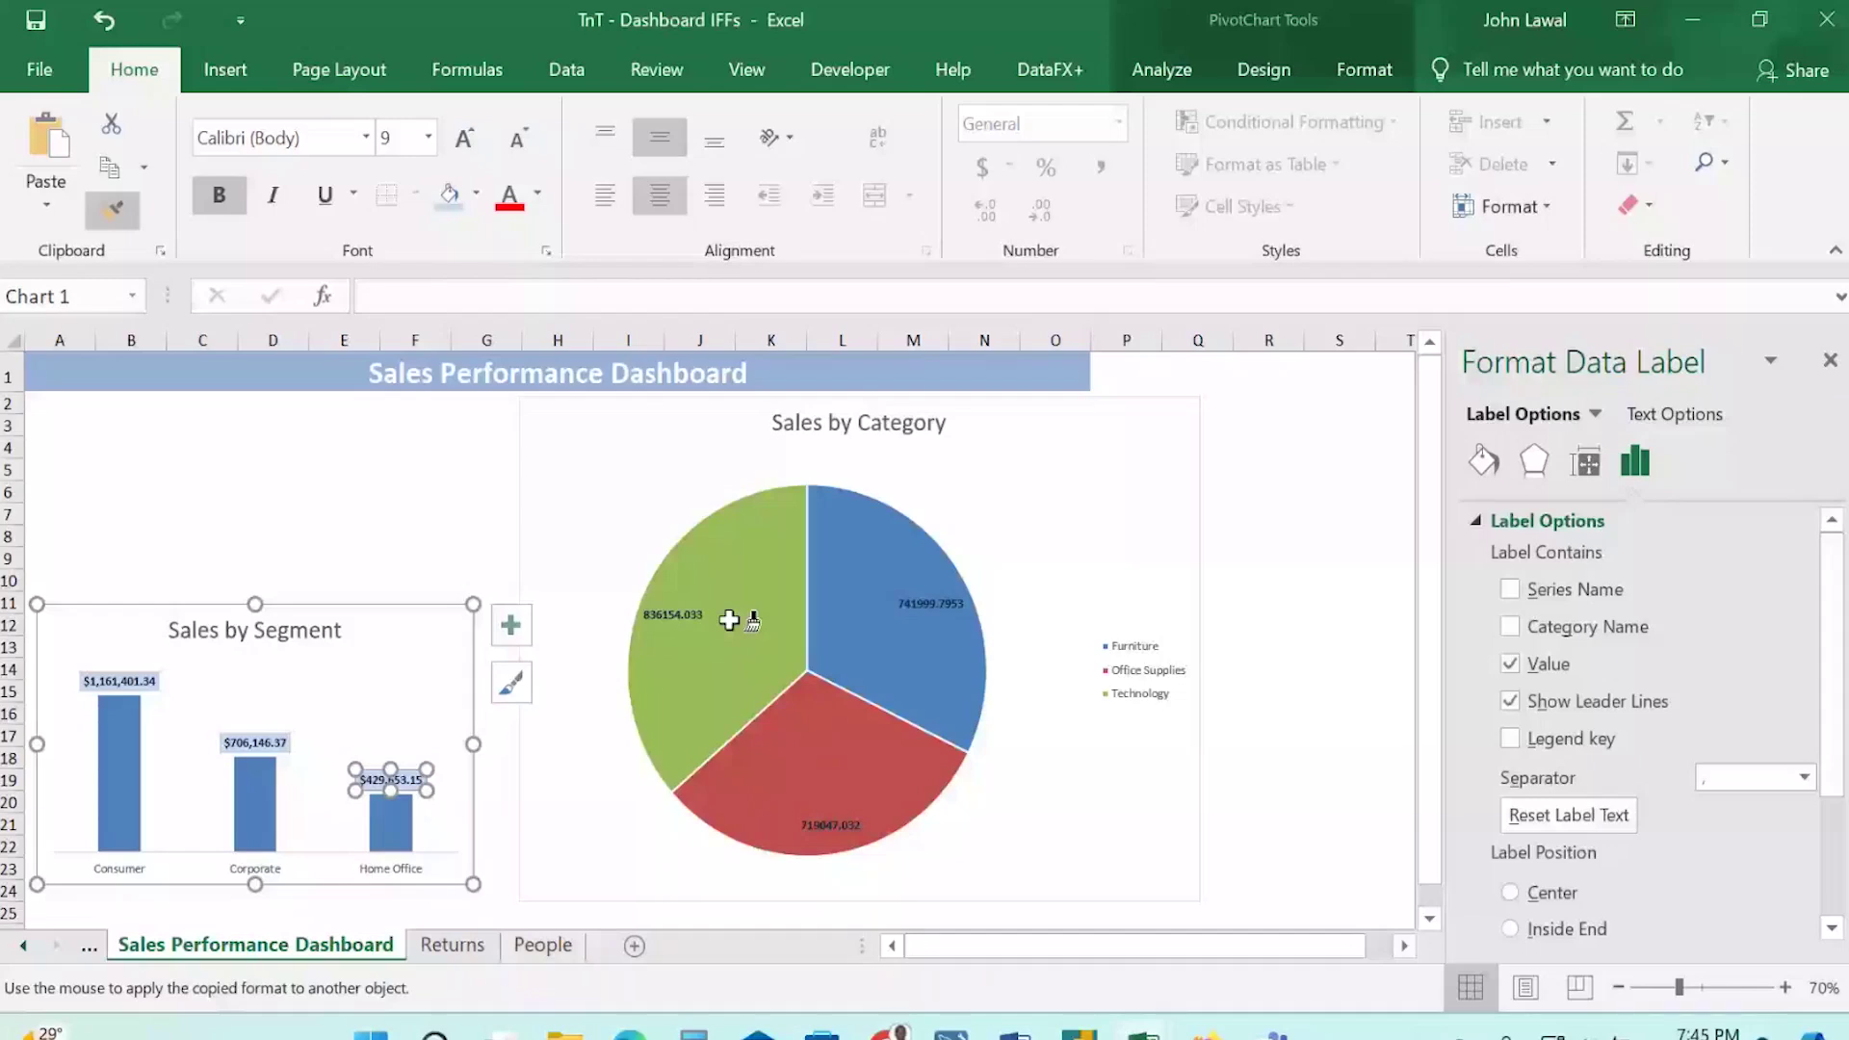
click(830, 825)
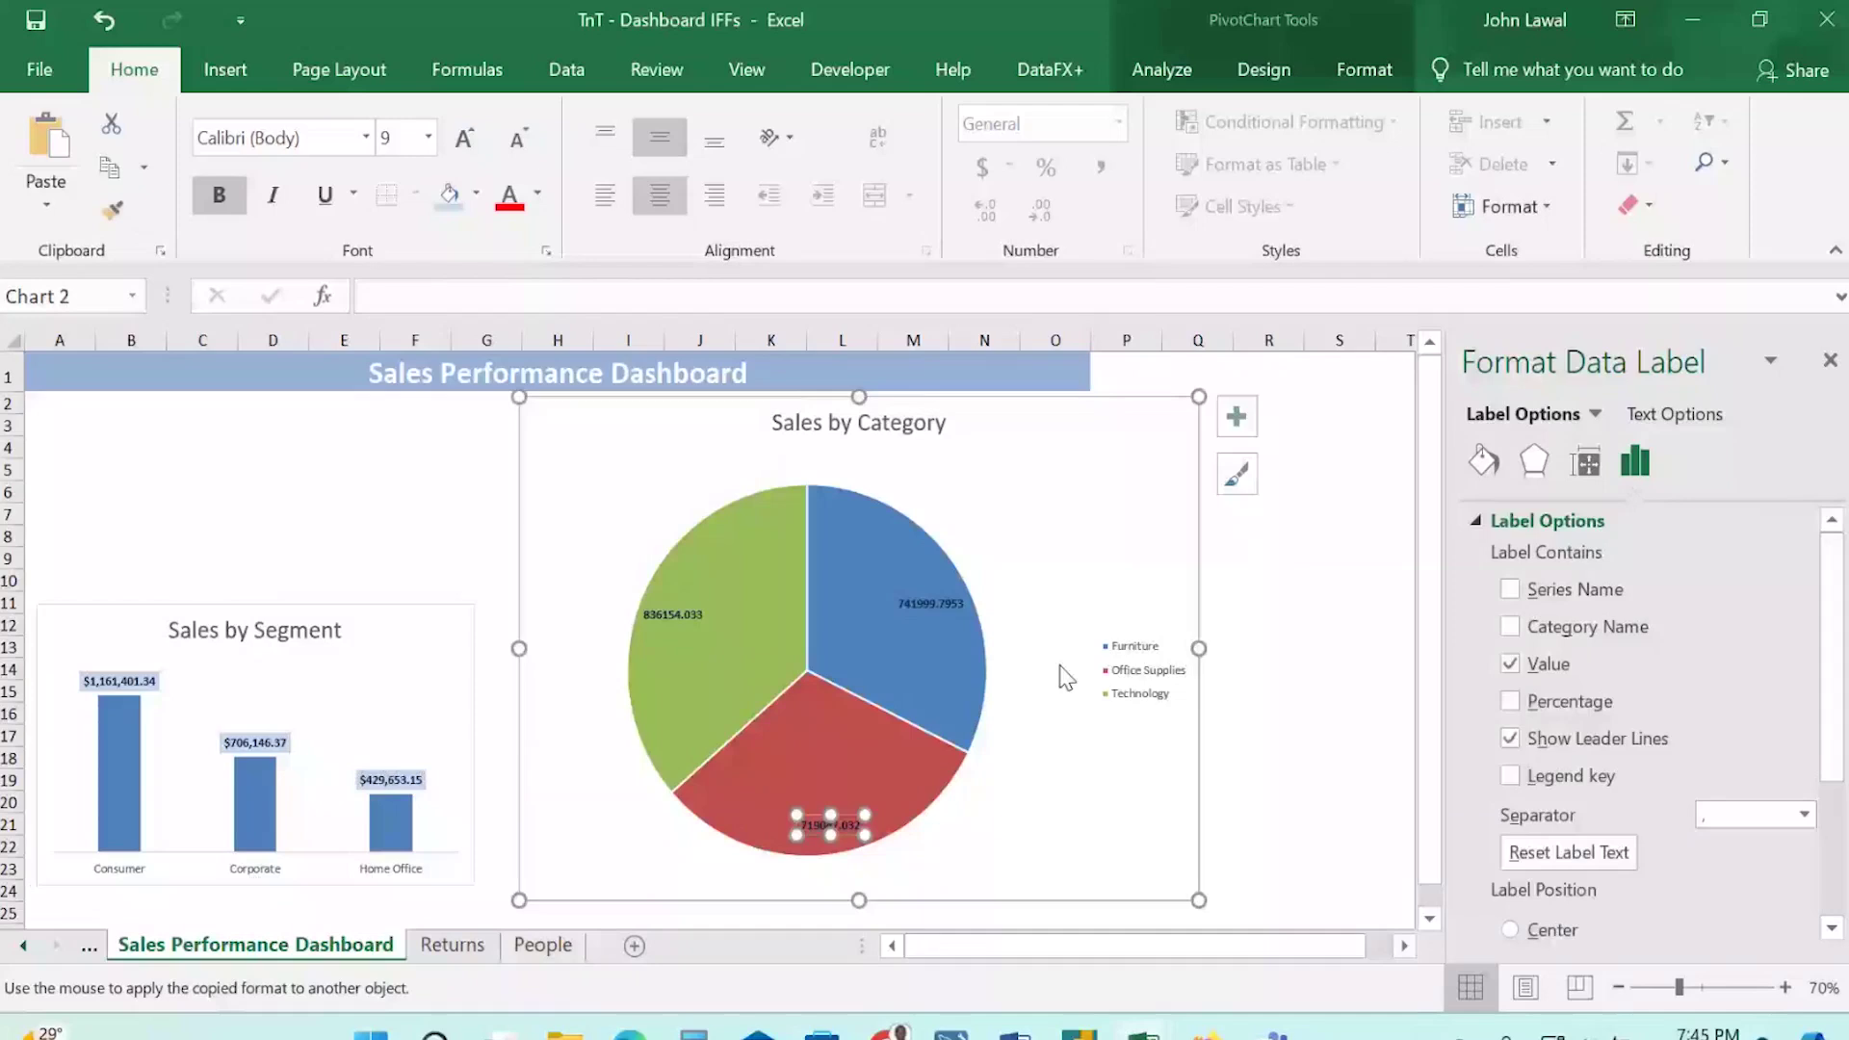
scroll(1583, 886, down, 5)
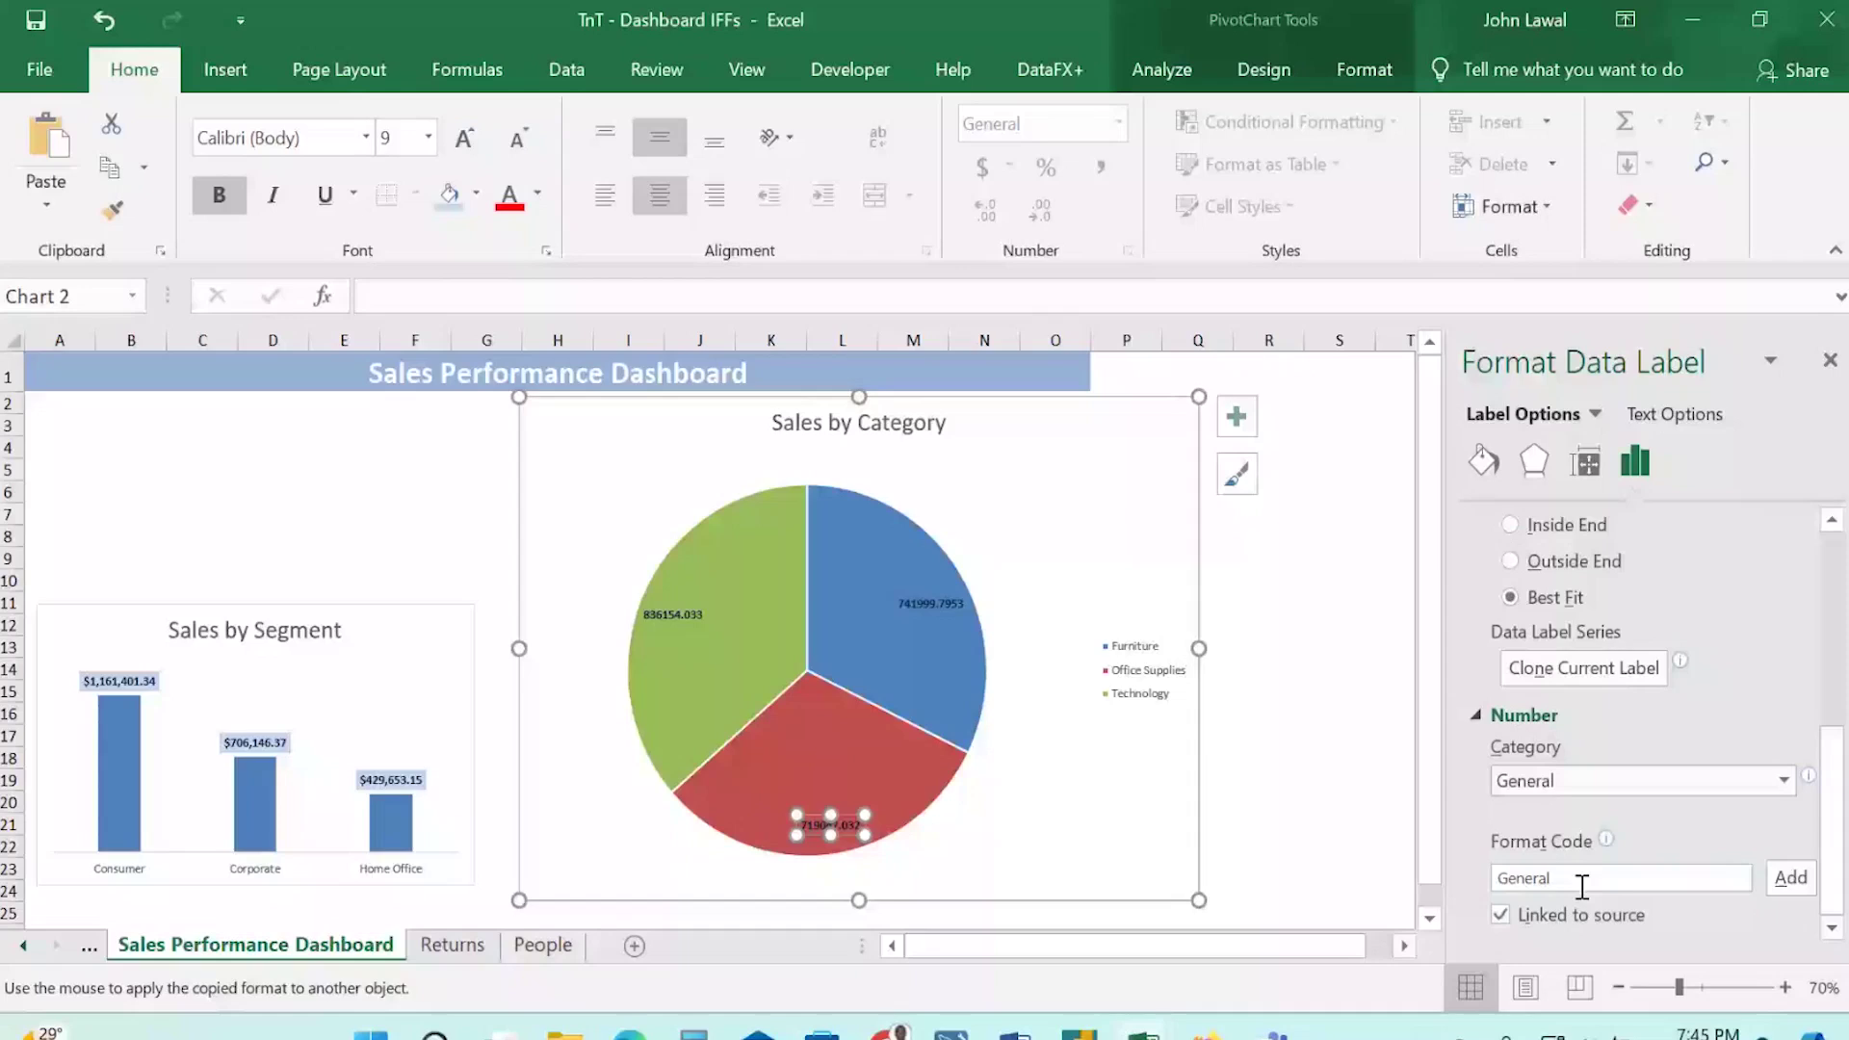
Switch the Sales by Category data labels off and on again, and format them all as Currency with 2 decimals and the $ symbol.
click(1048, 677)
click(1237, 416)
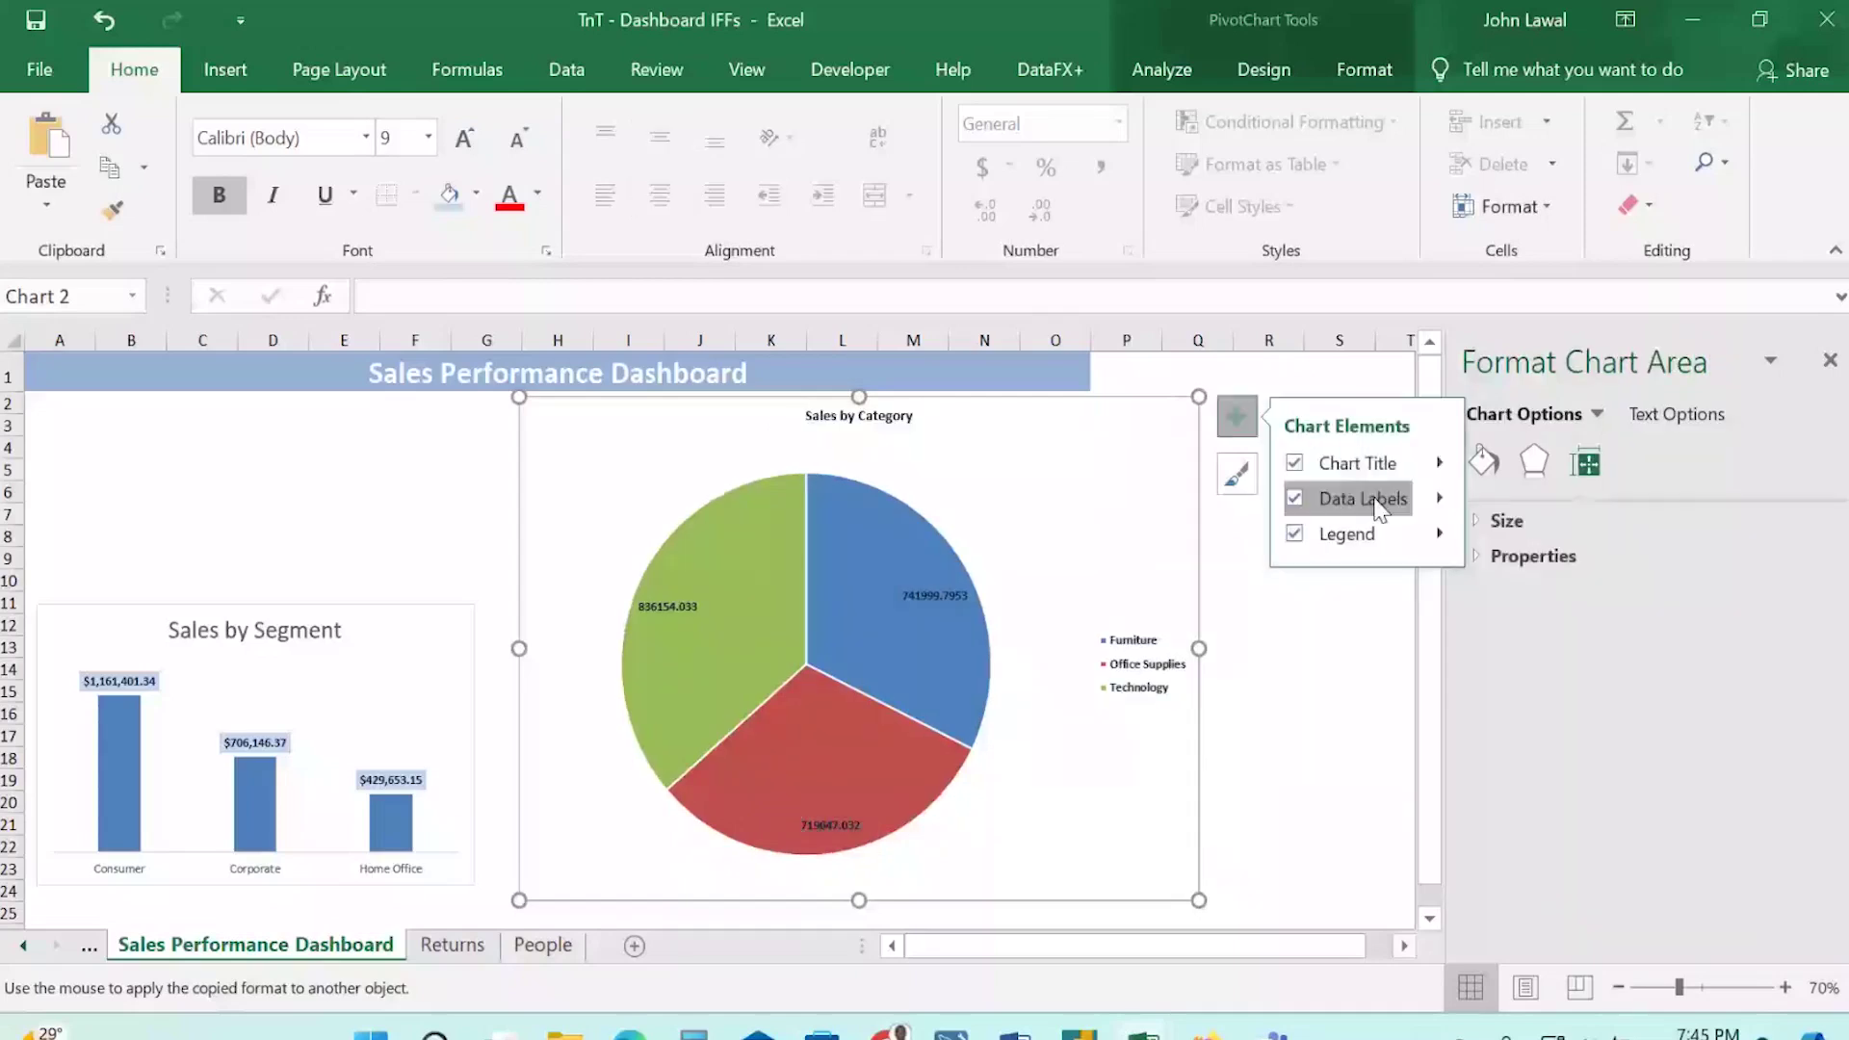
click(1296, 499)
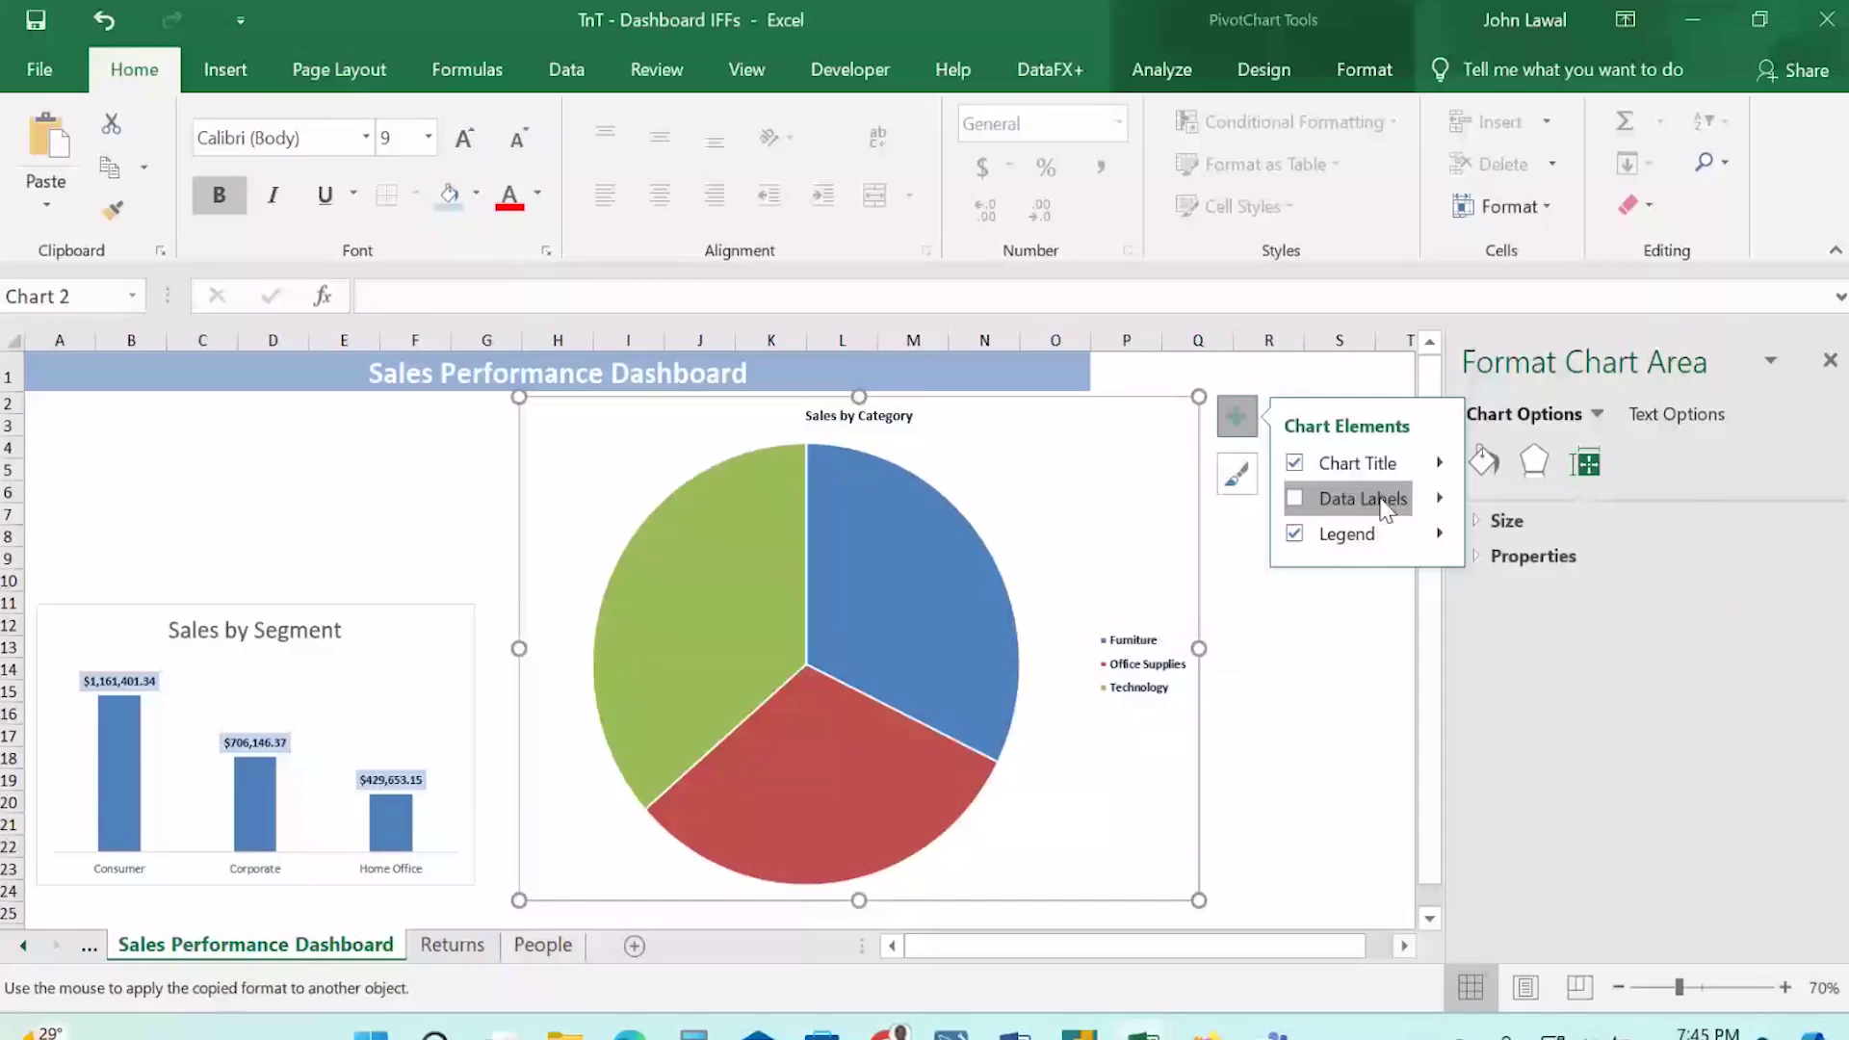
click(1387, 501)
click(1537, 695)
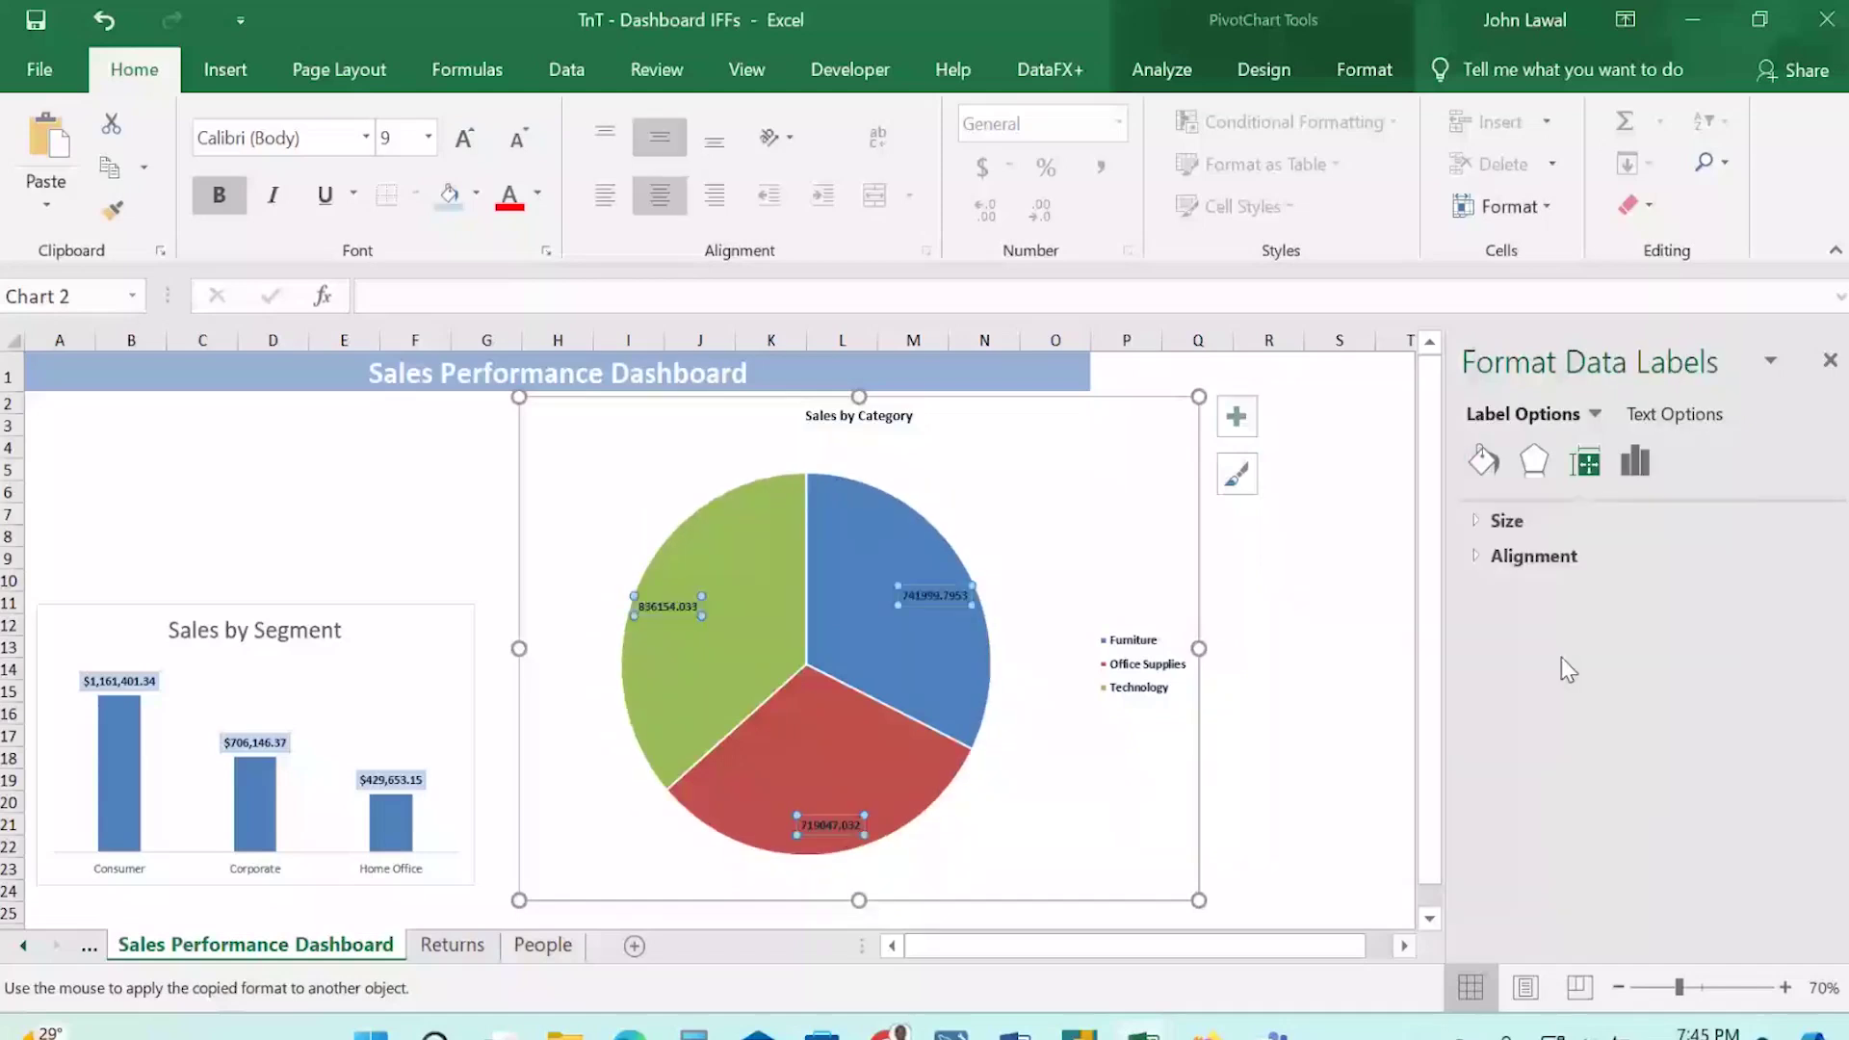
click(1476, 555)
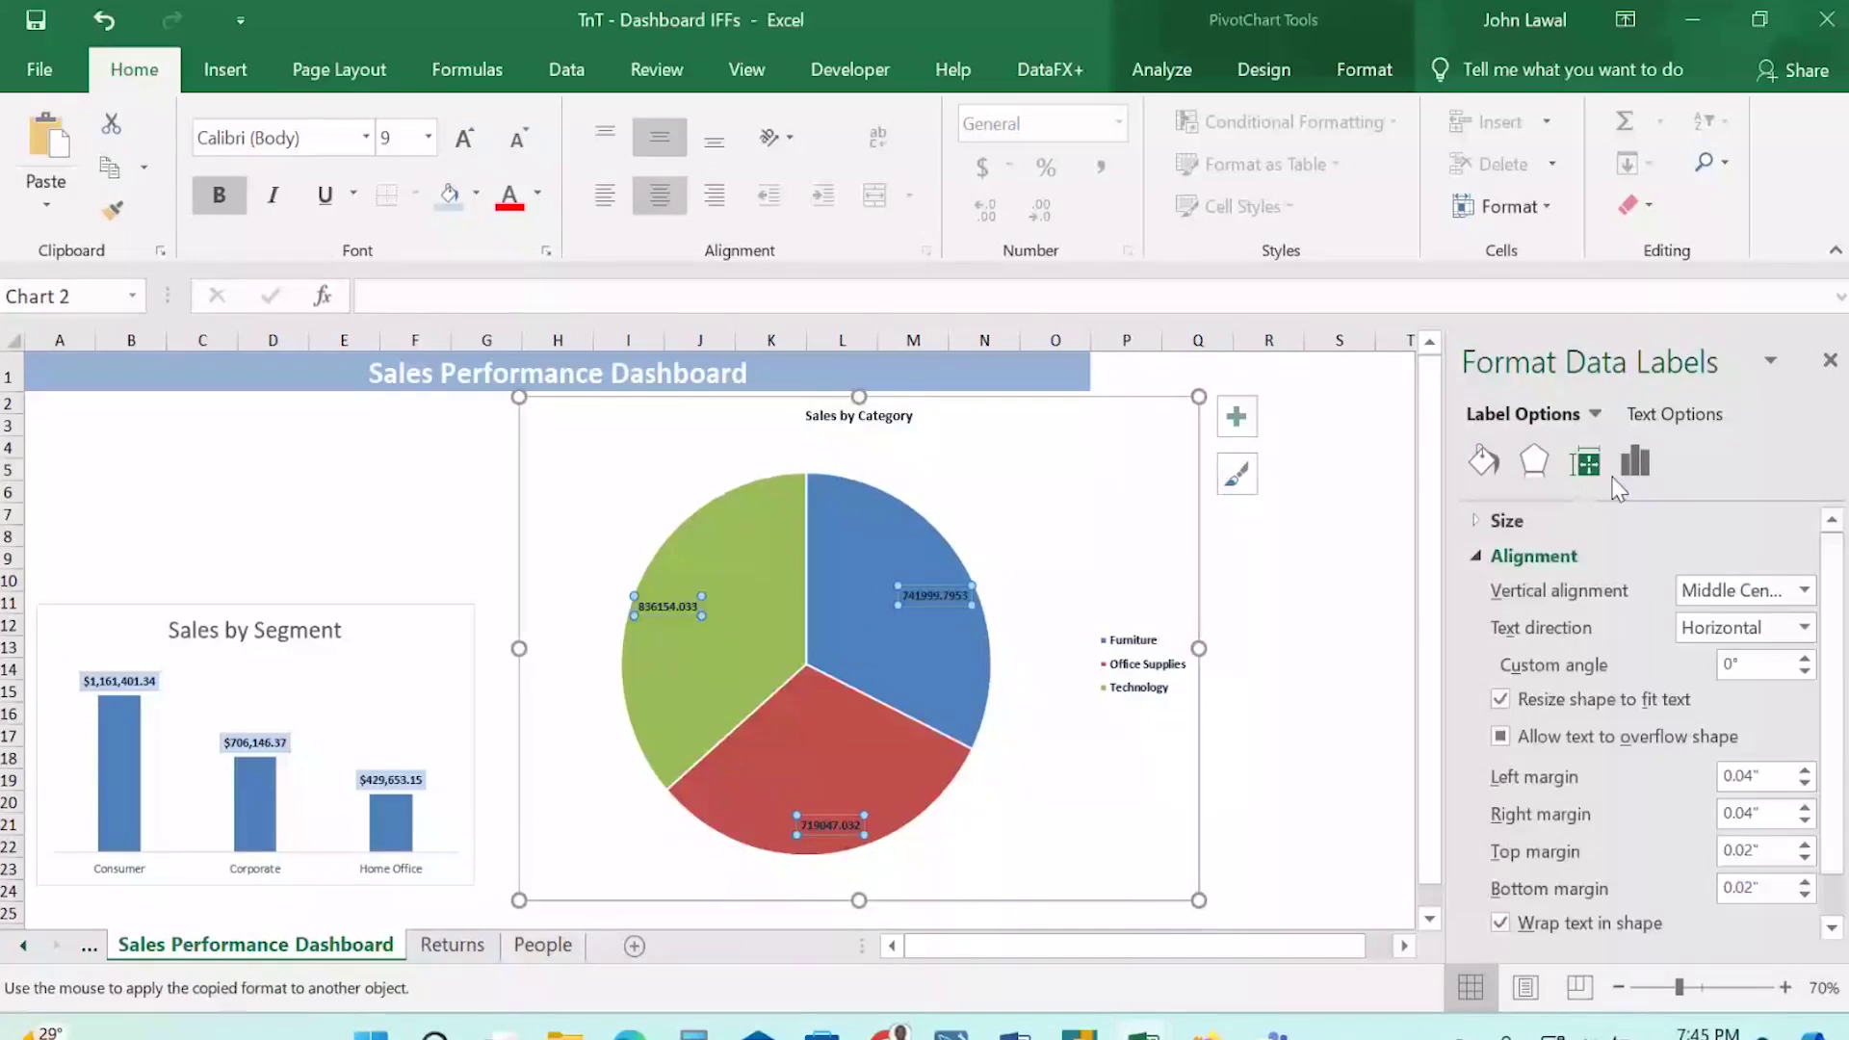
click(1634, 463)
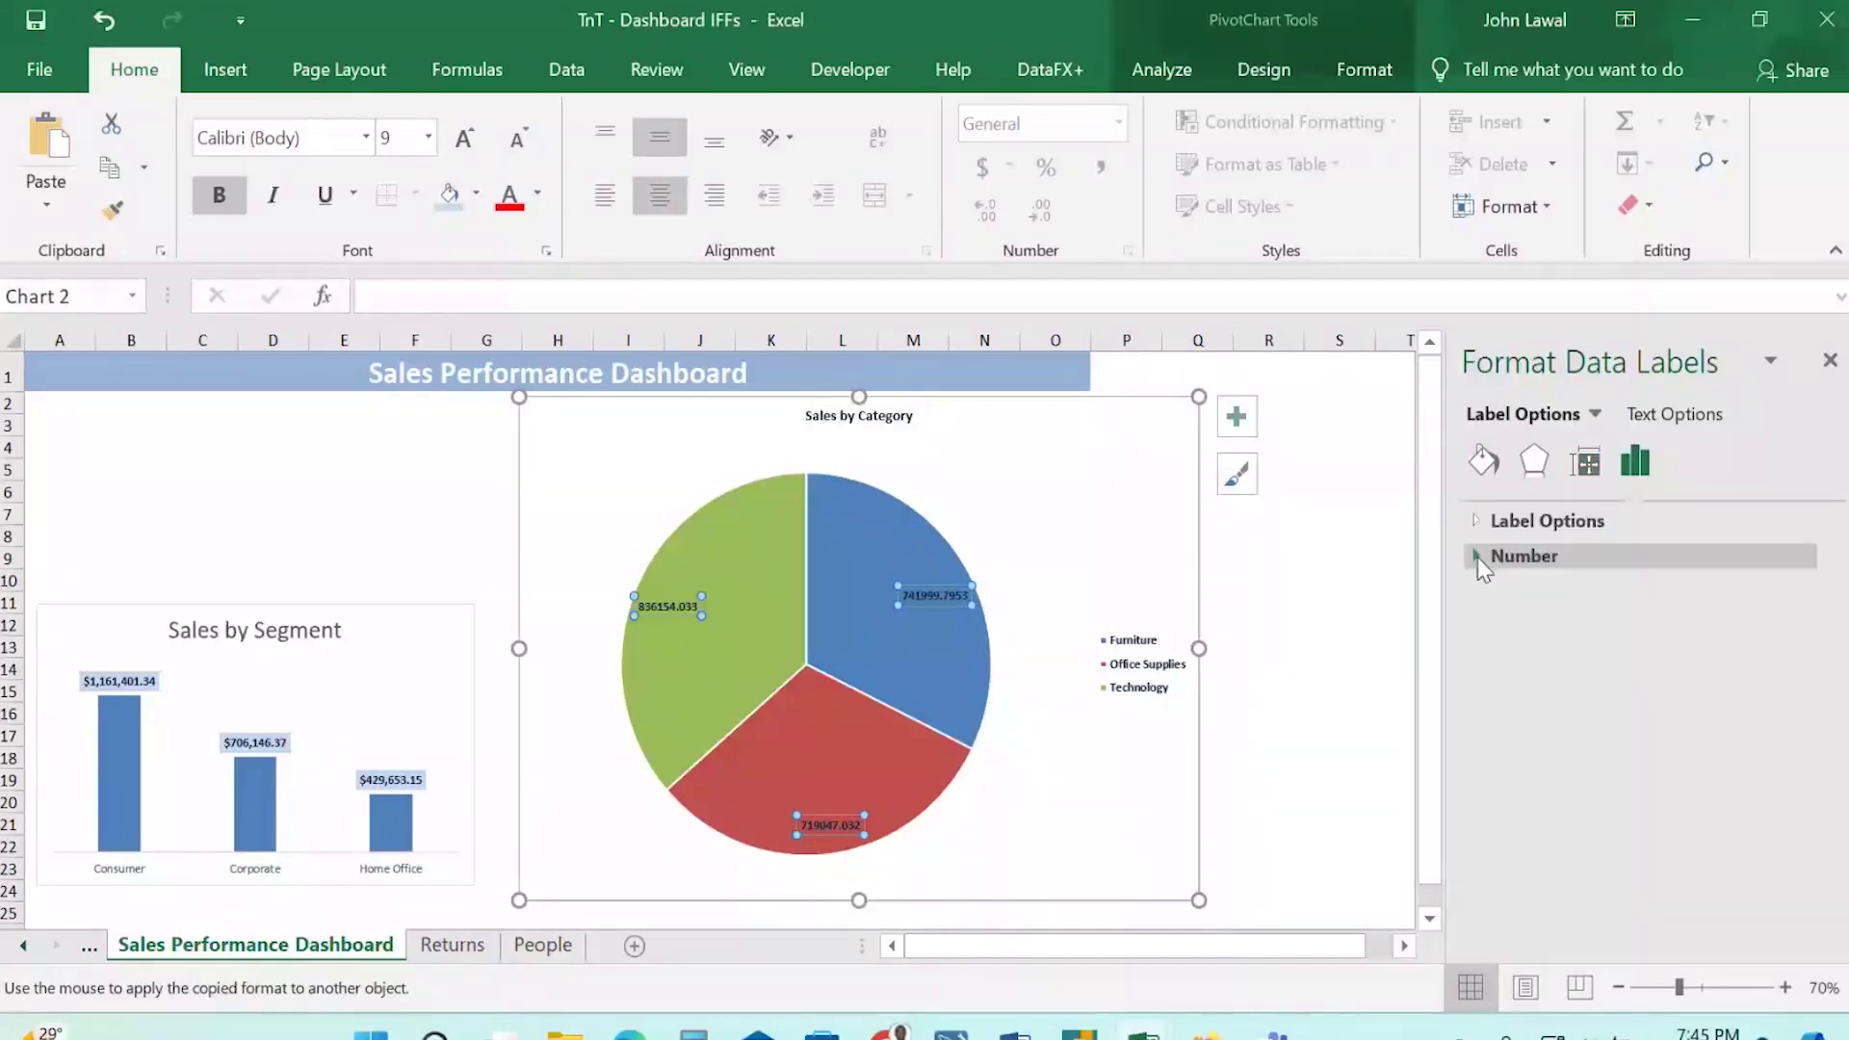
click(1478, 557)
click(1598, 626)
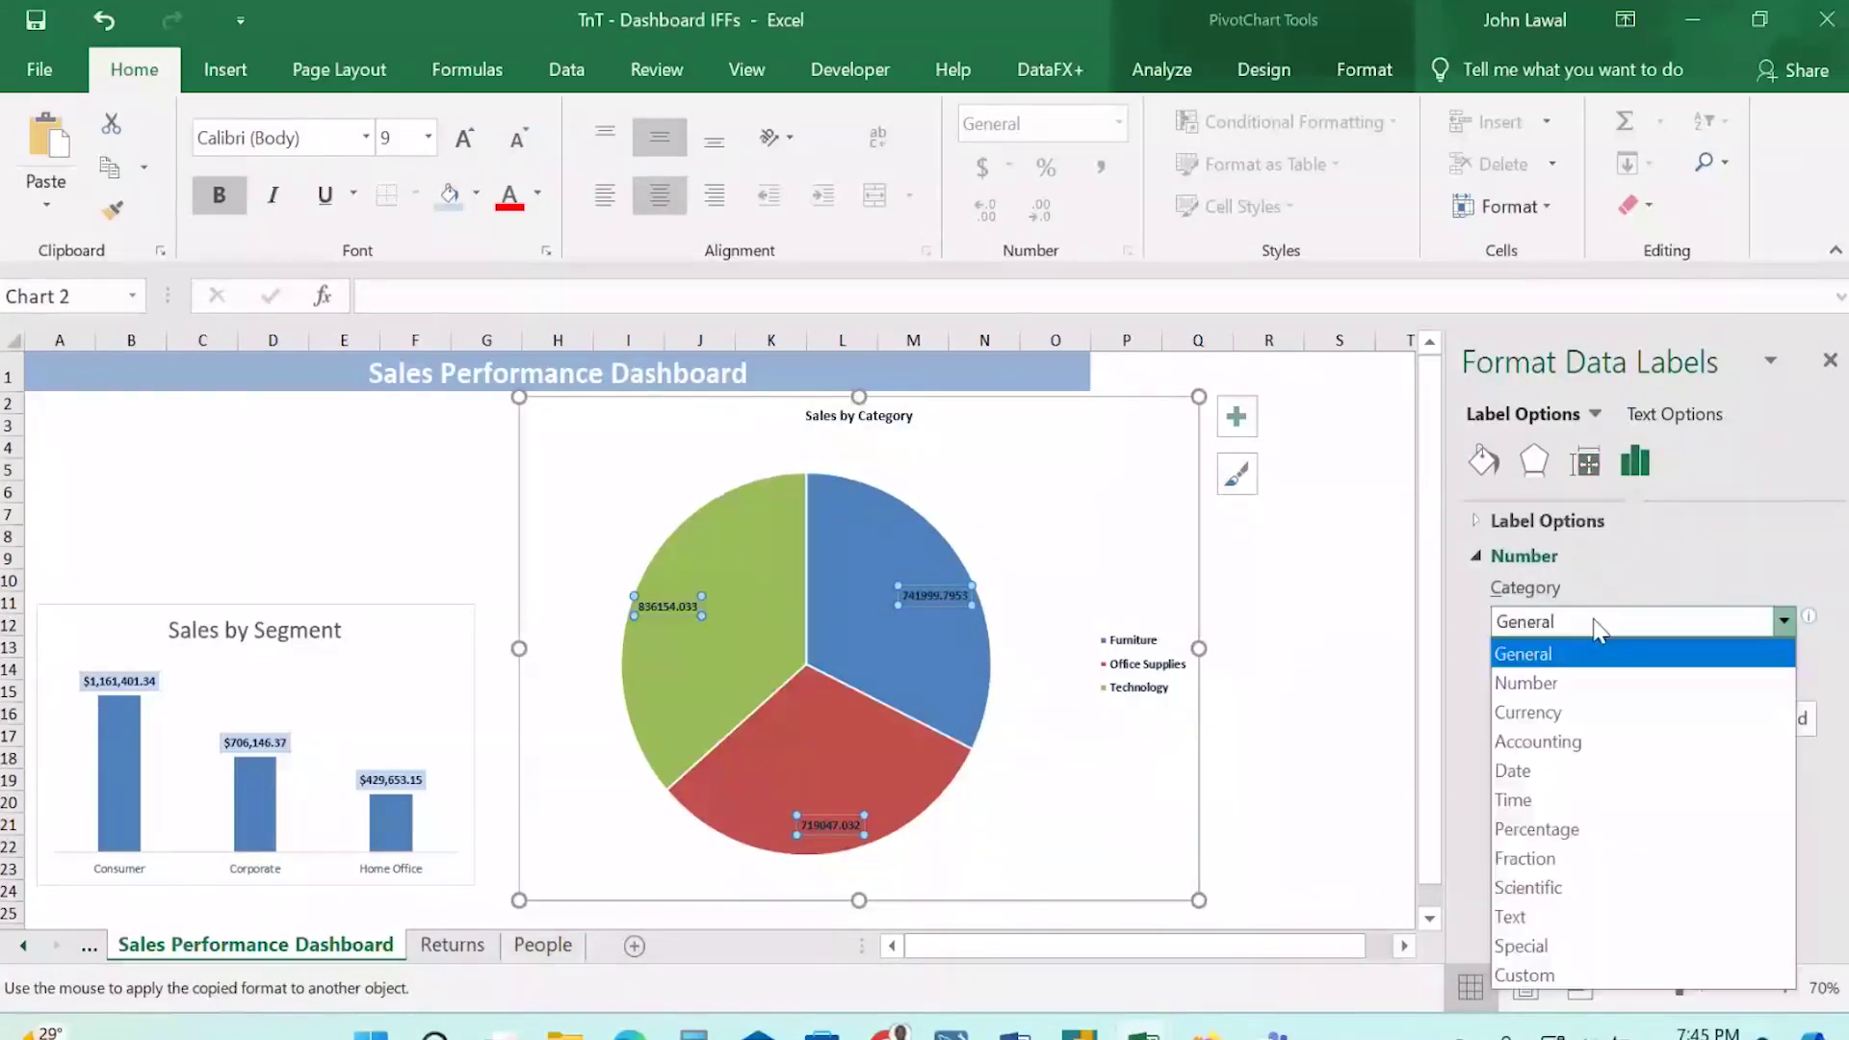
click(1531, 713)
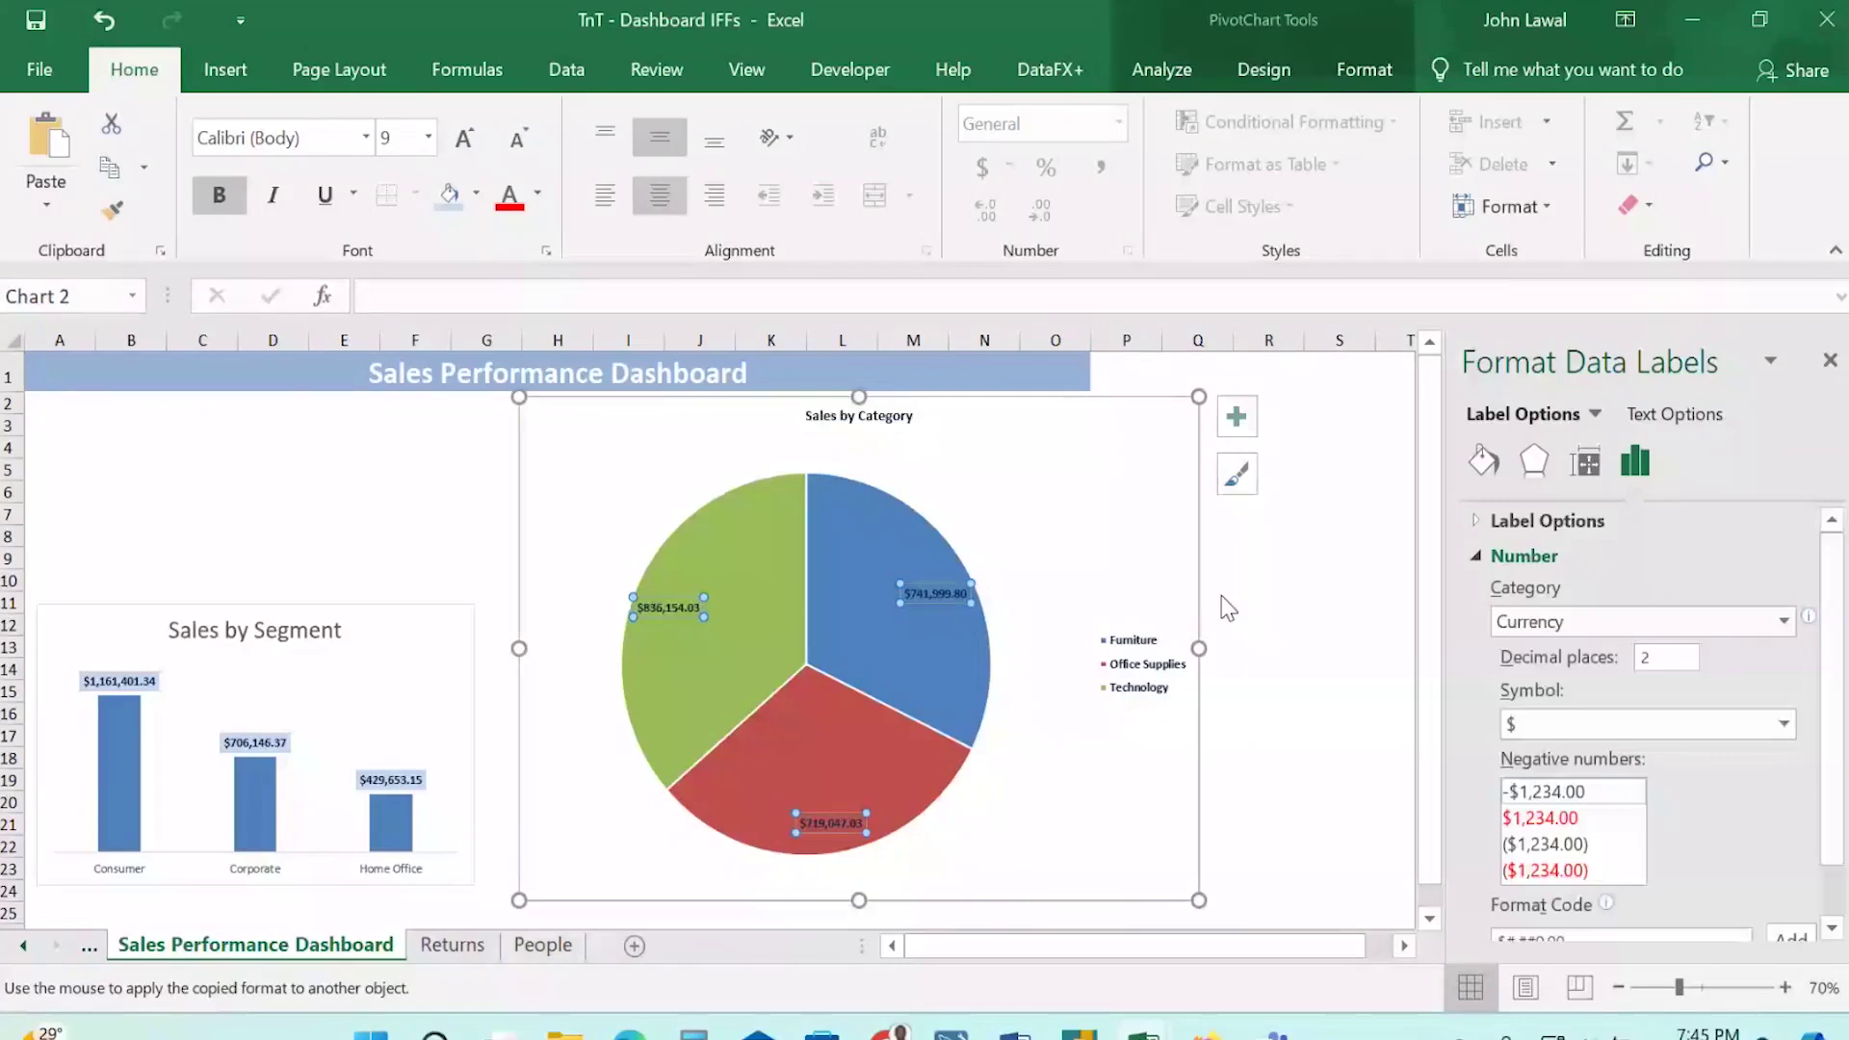
Give the Sales by Category data labels a bold white font and a dark purple fill.
click(539, 195)
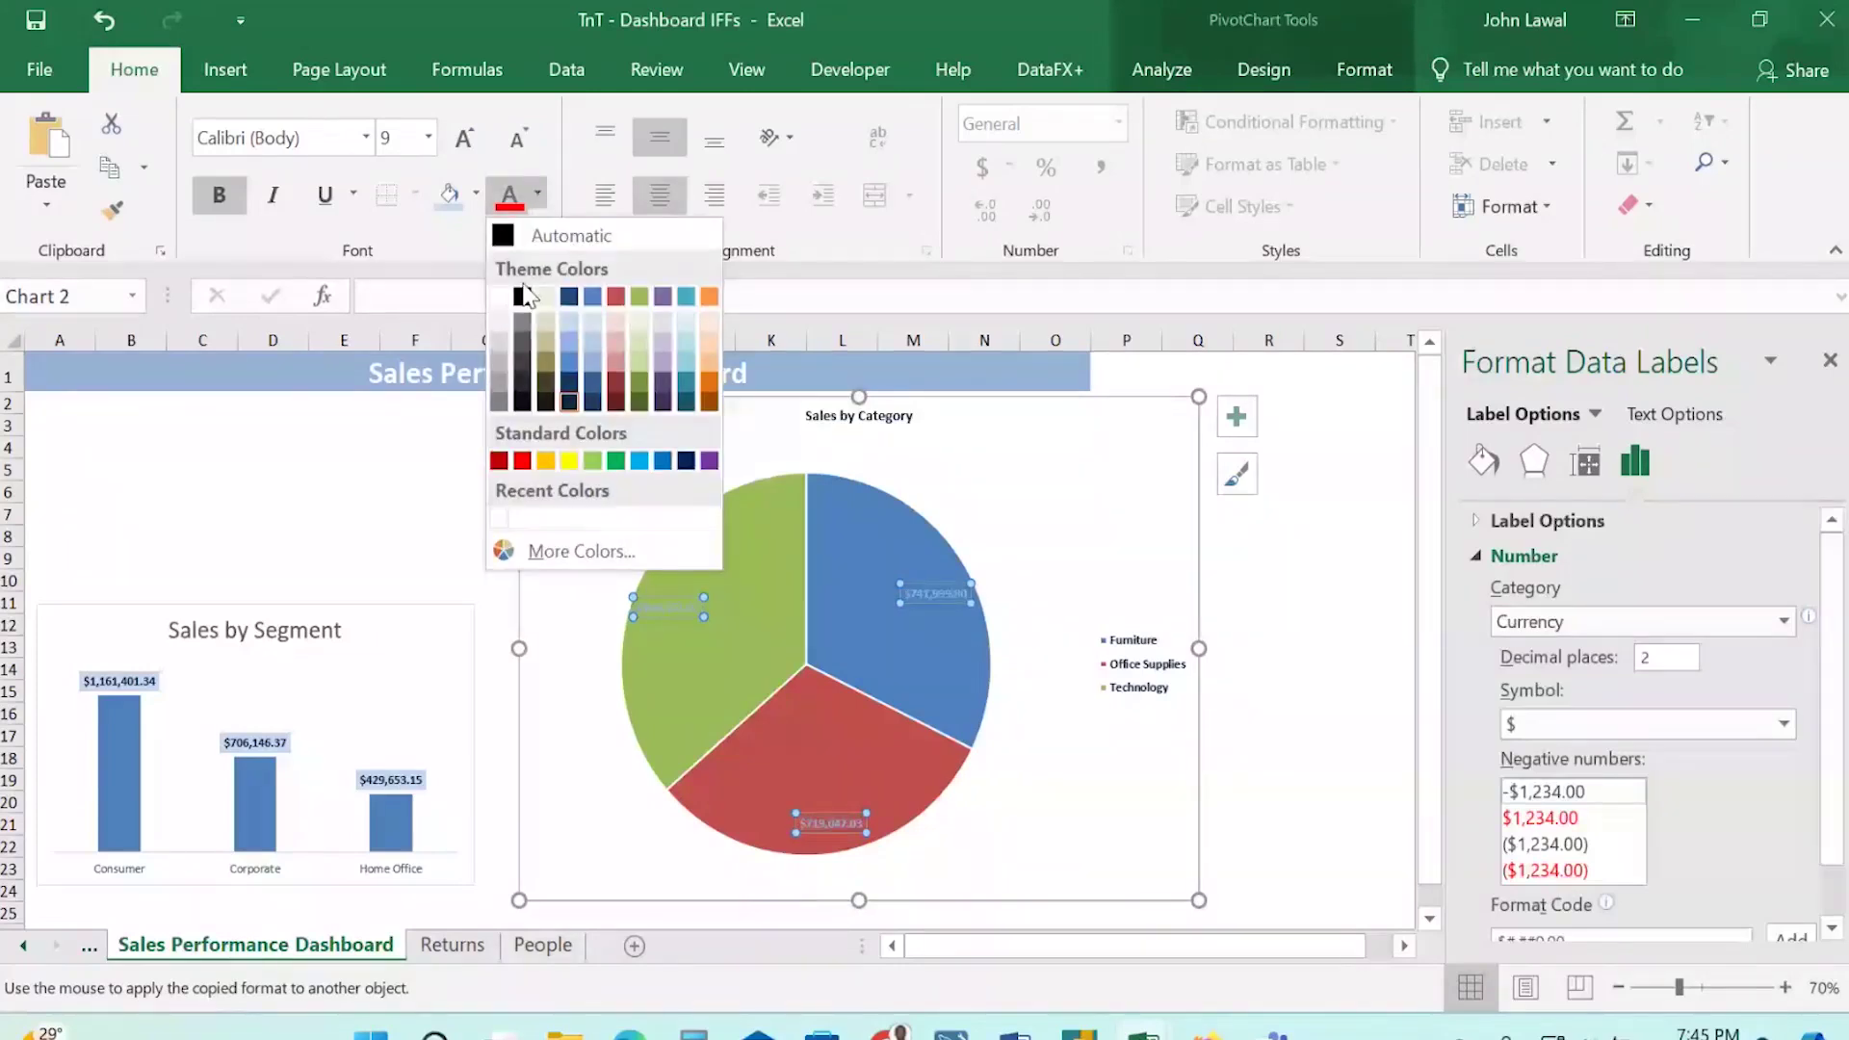
click(499, 296)
click(474, 195)
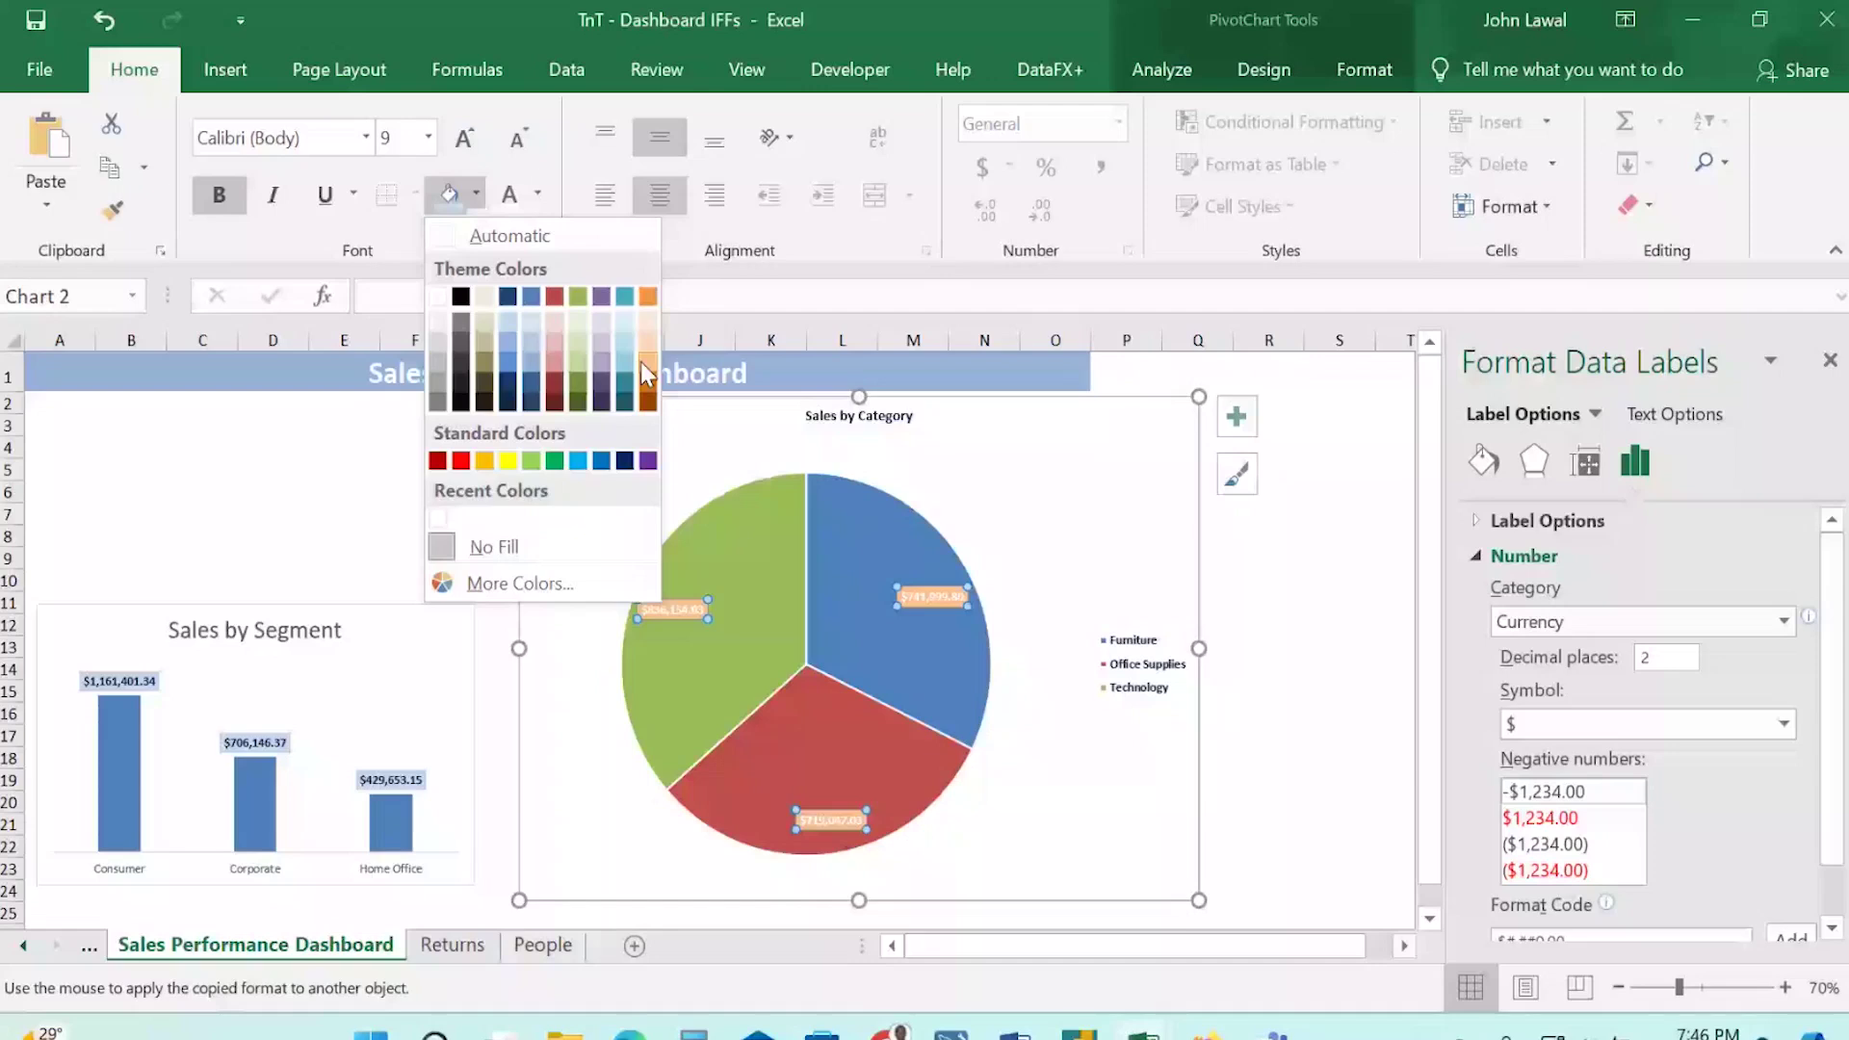
click(599, 390)
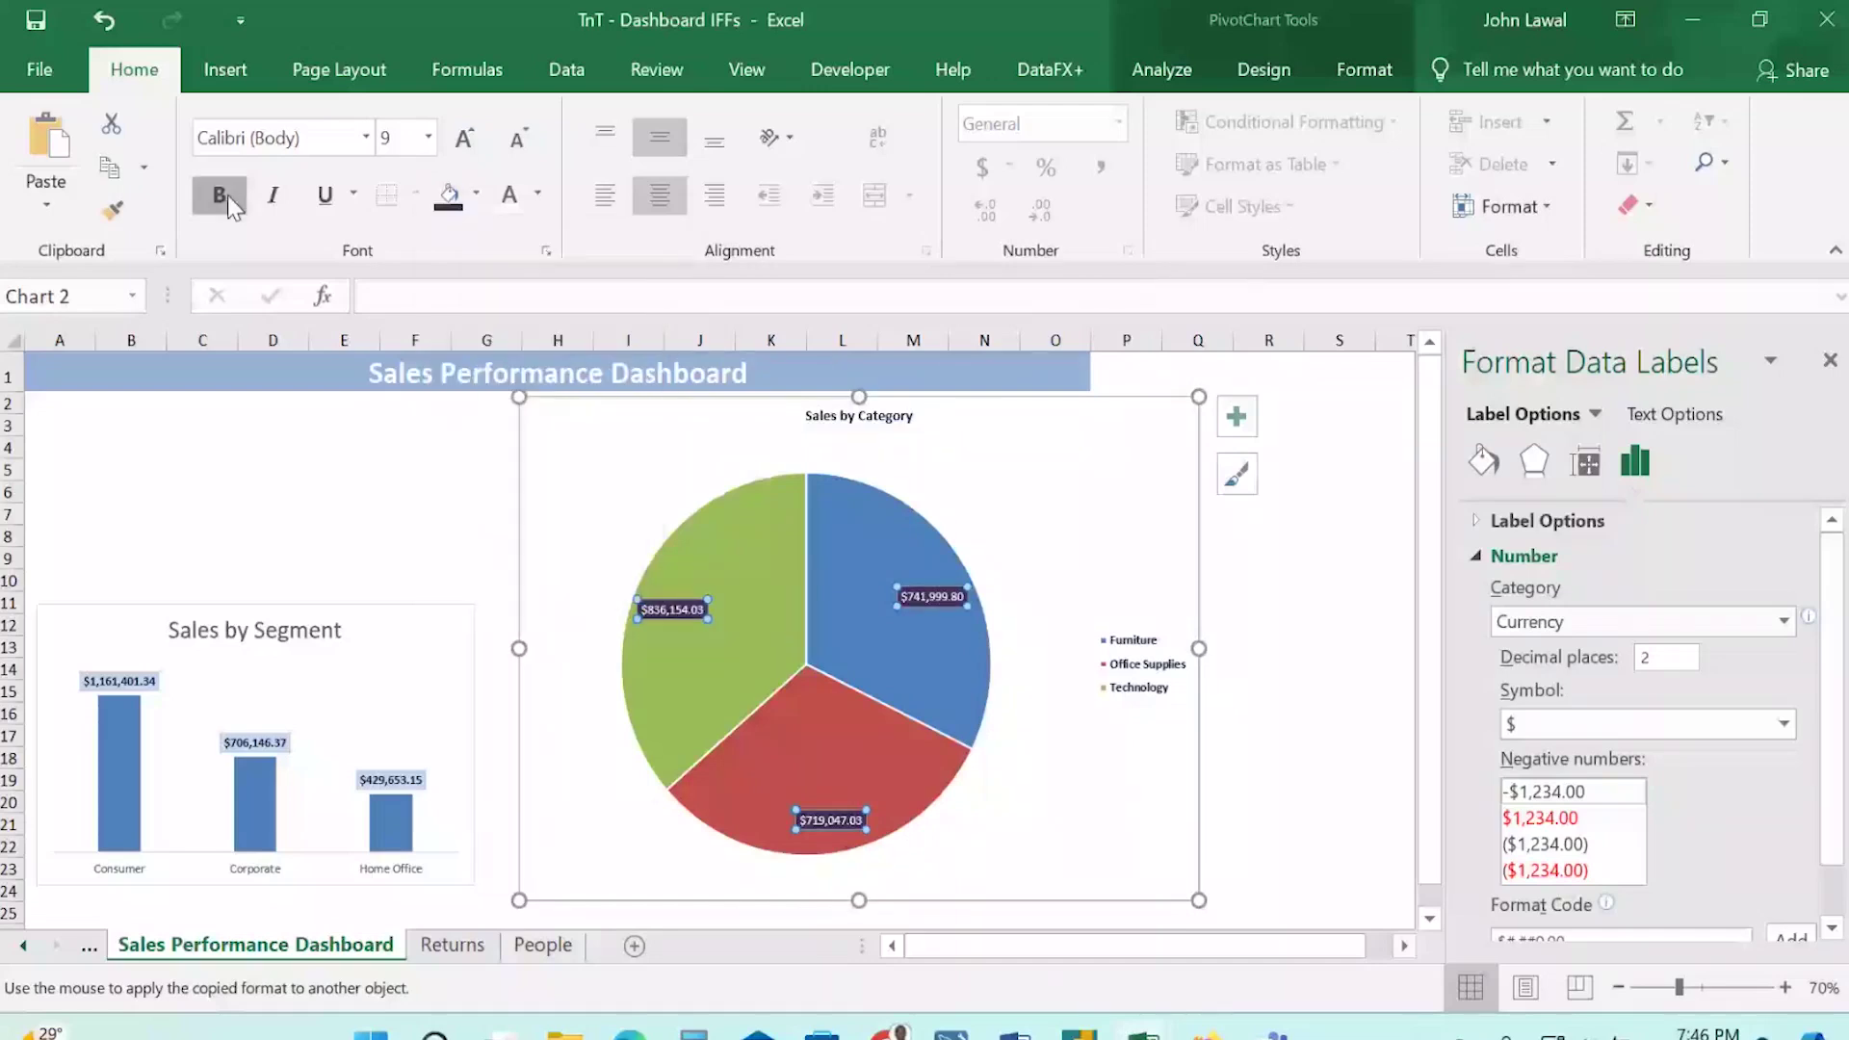
click(227, 196)
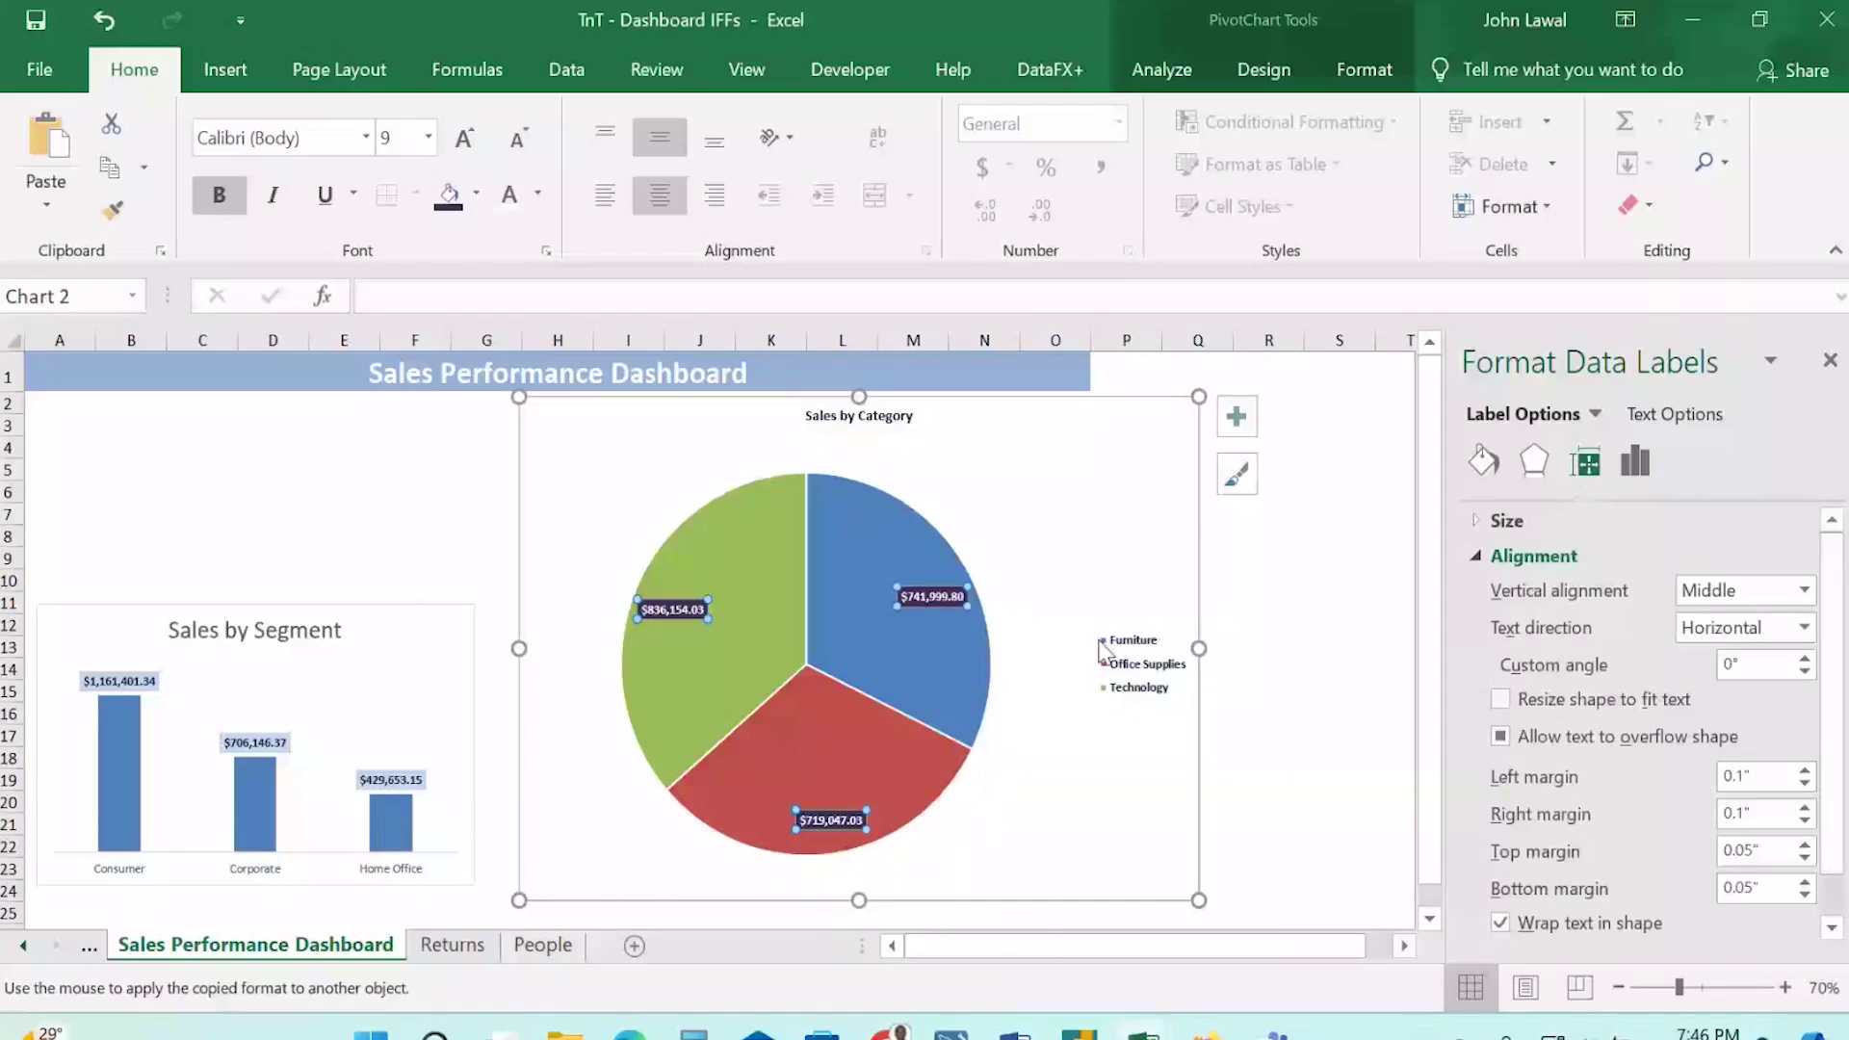
Try to set a solid white text fill for the Sales by Category chart so its data labels are readable.
click(931, 607)
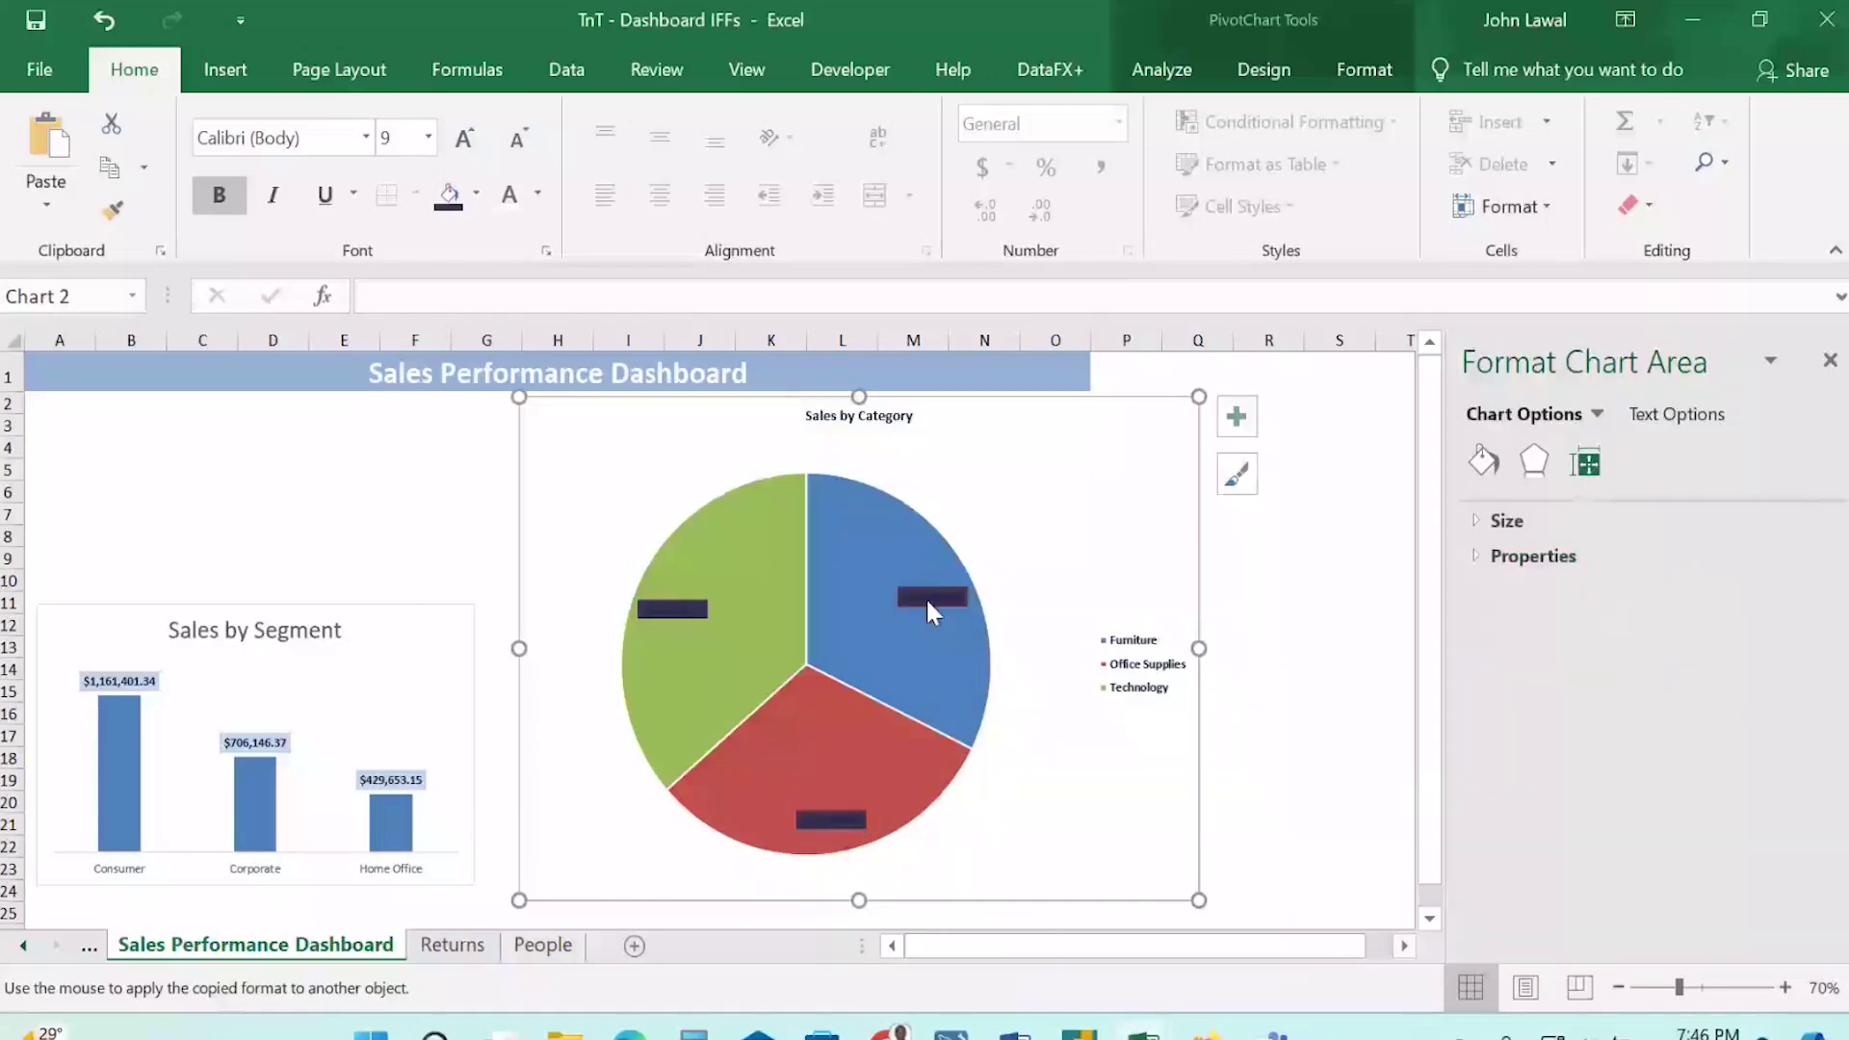
click(928, 599)
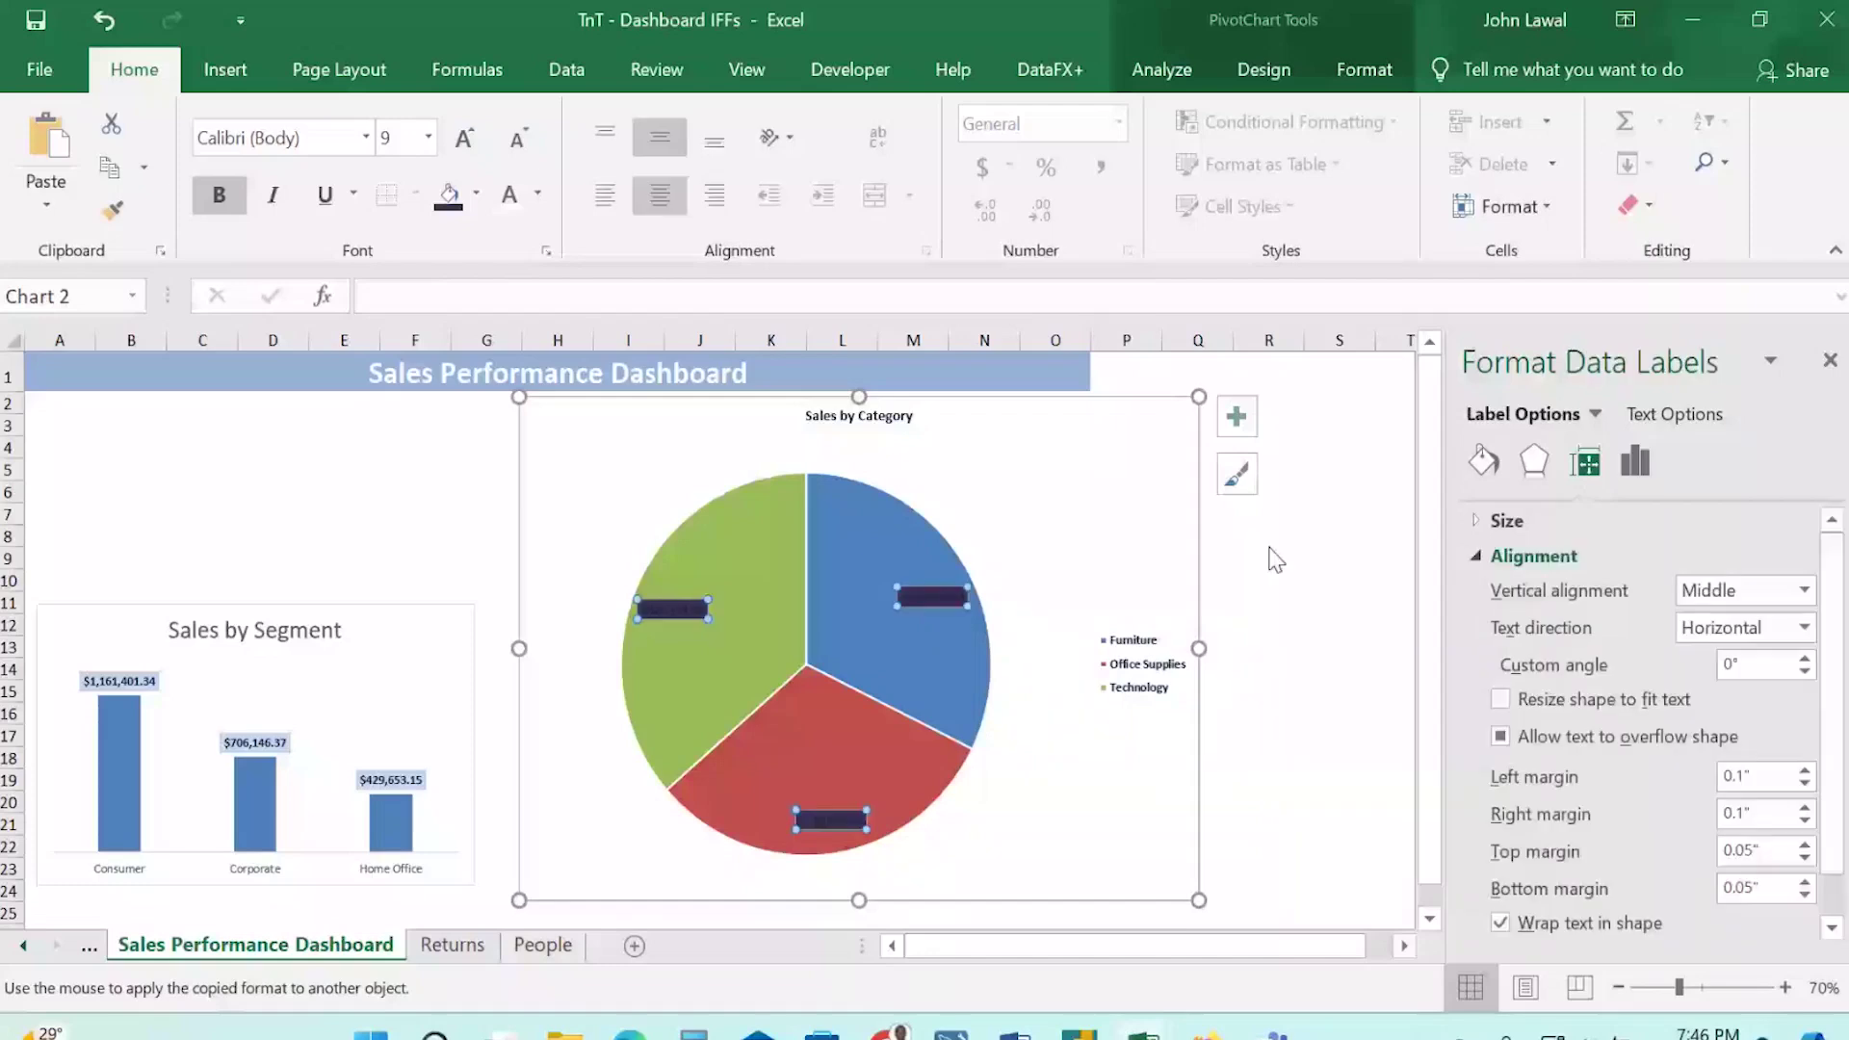
click(1673, 414)
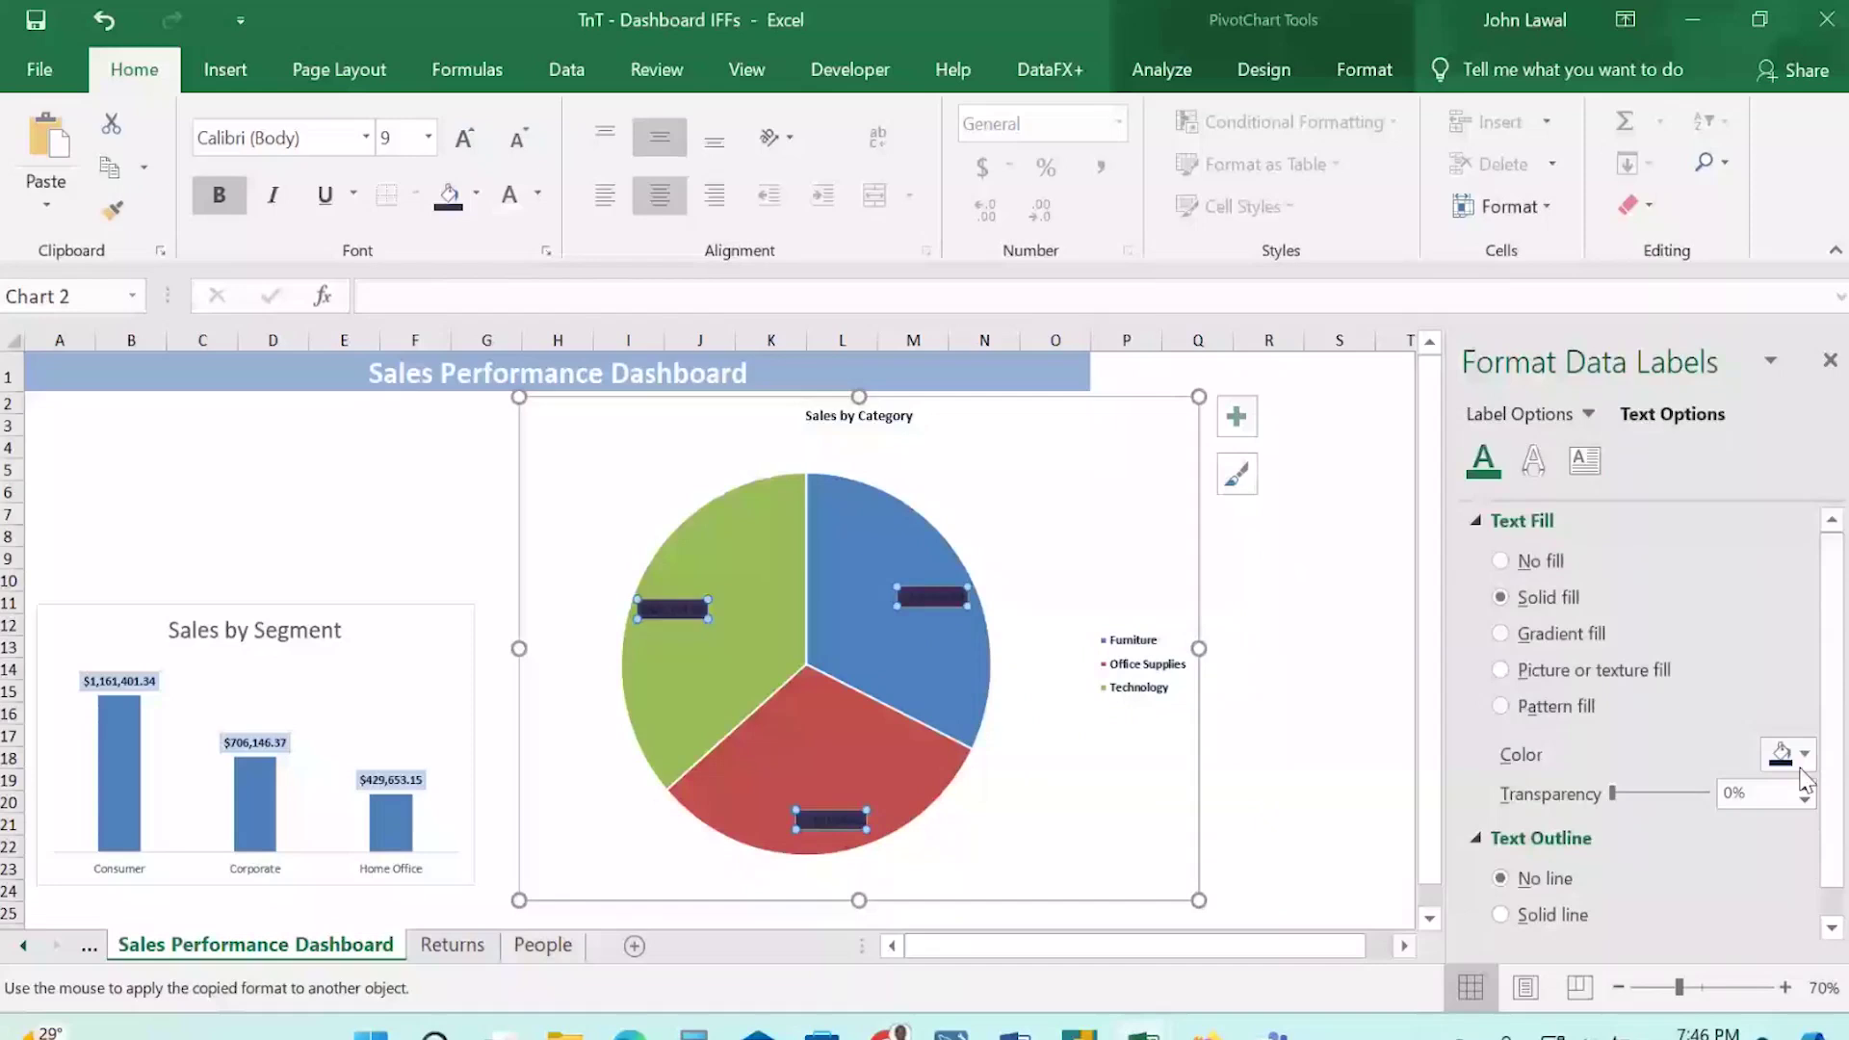
click(1089, 521)
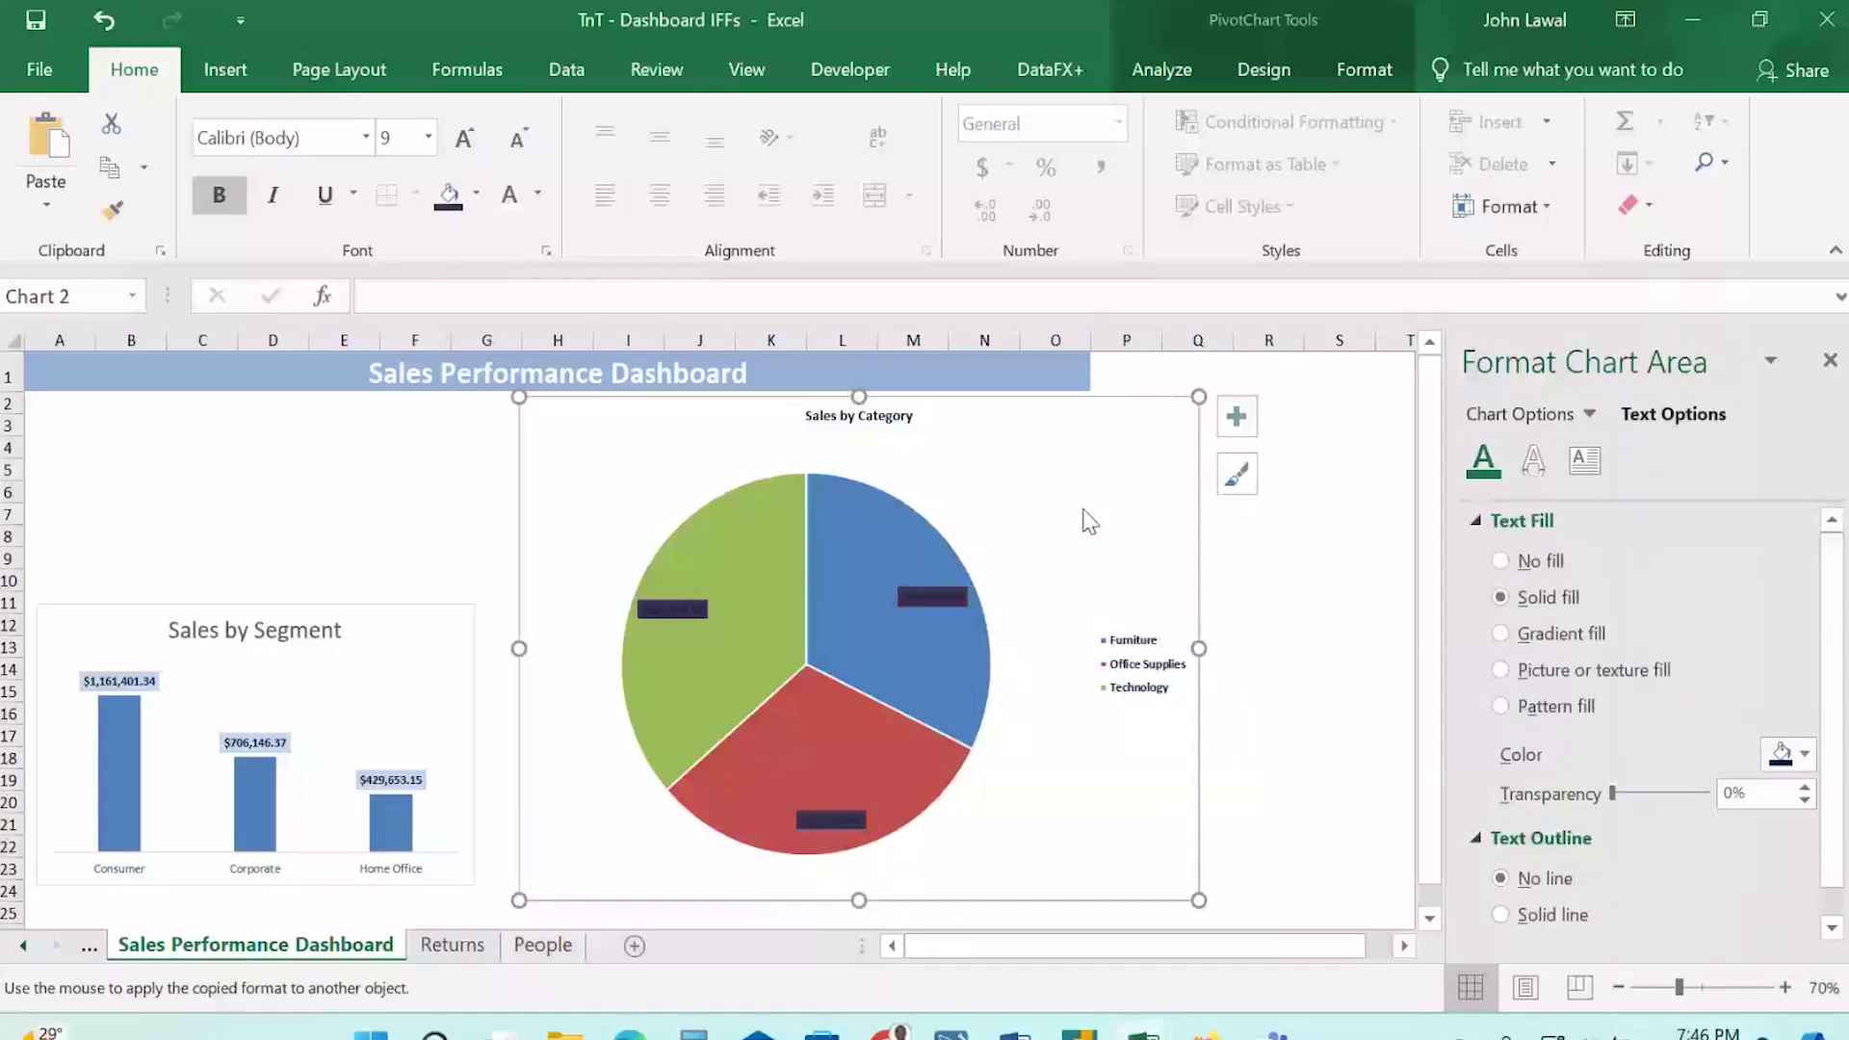
click(1798, 755)
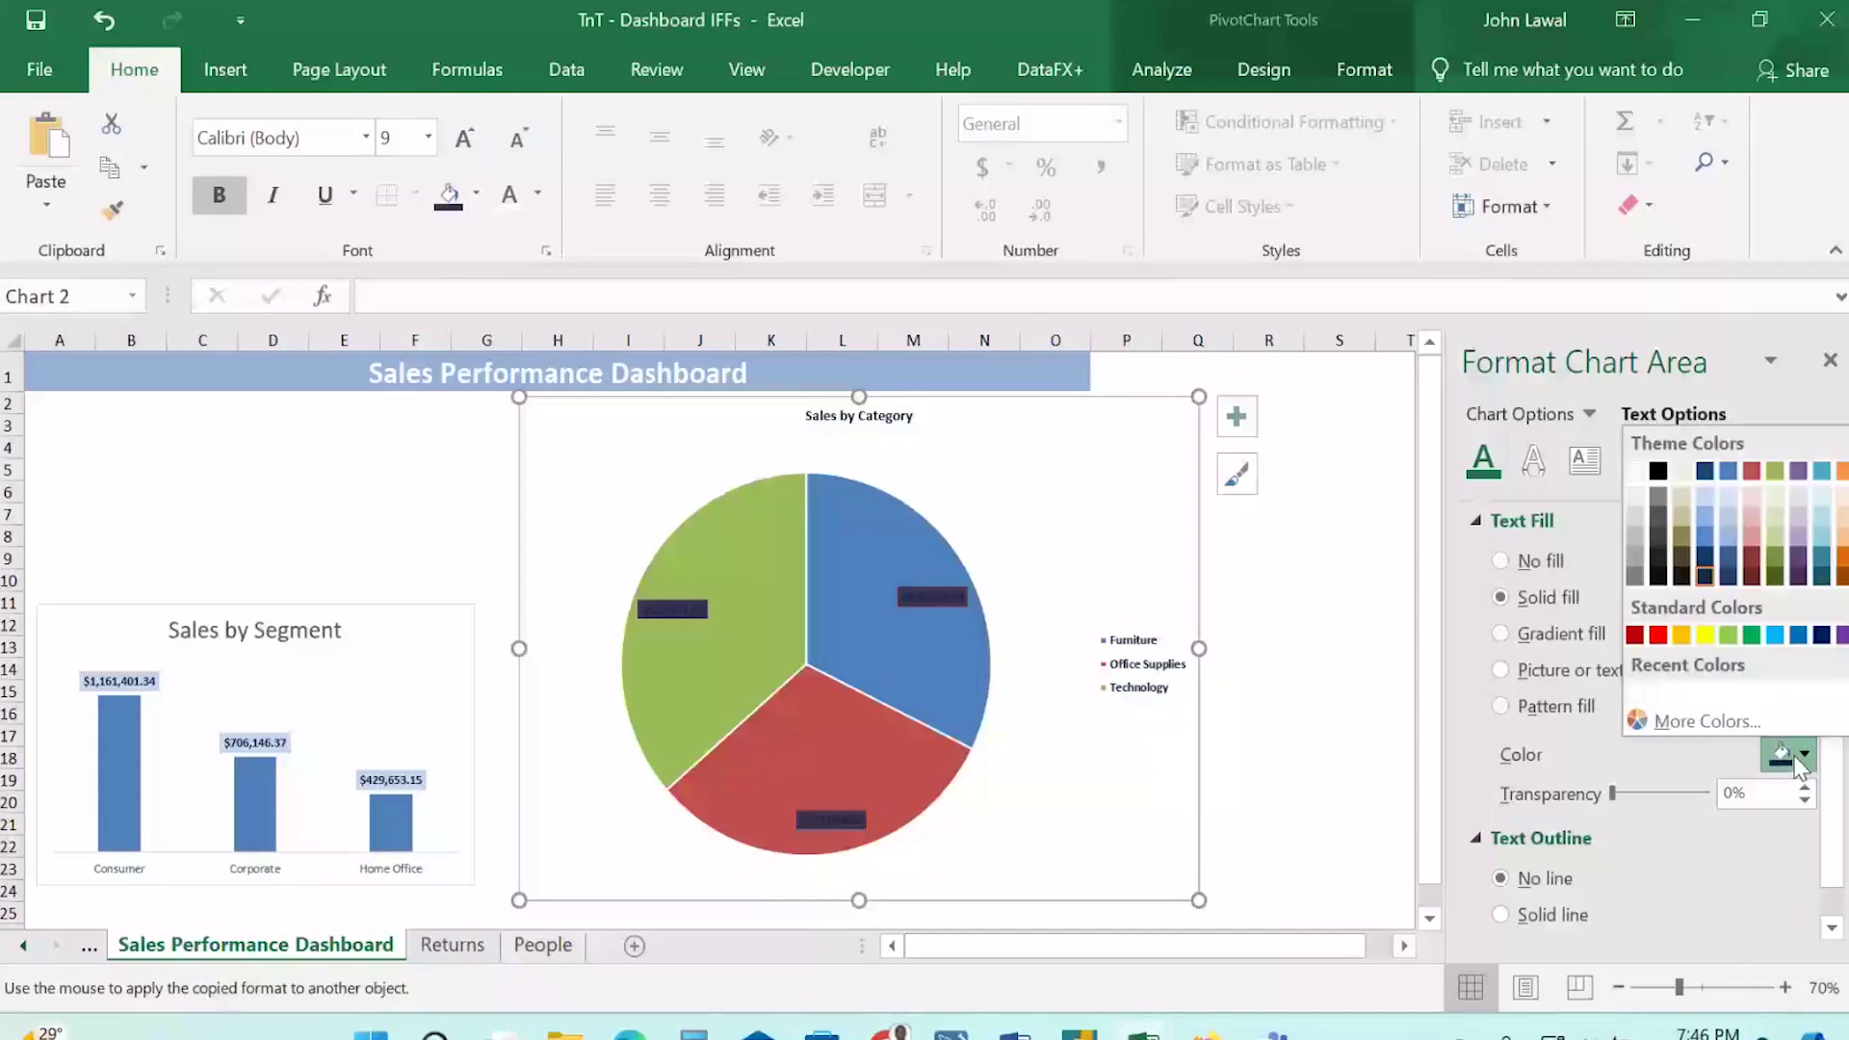
click(1634, 471)
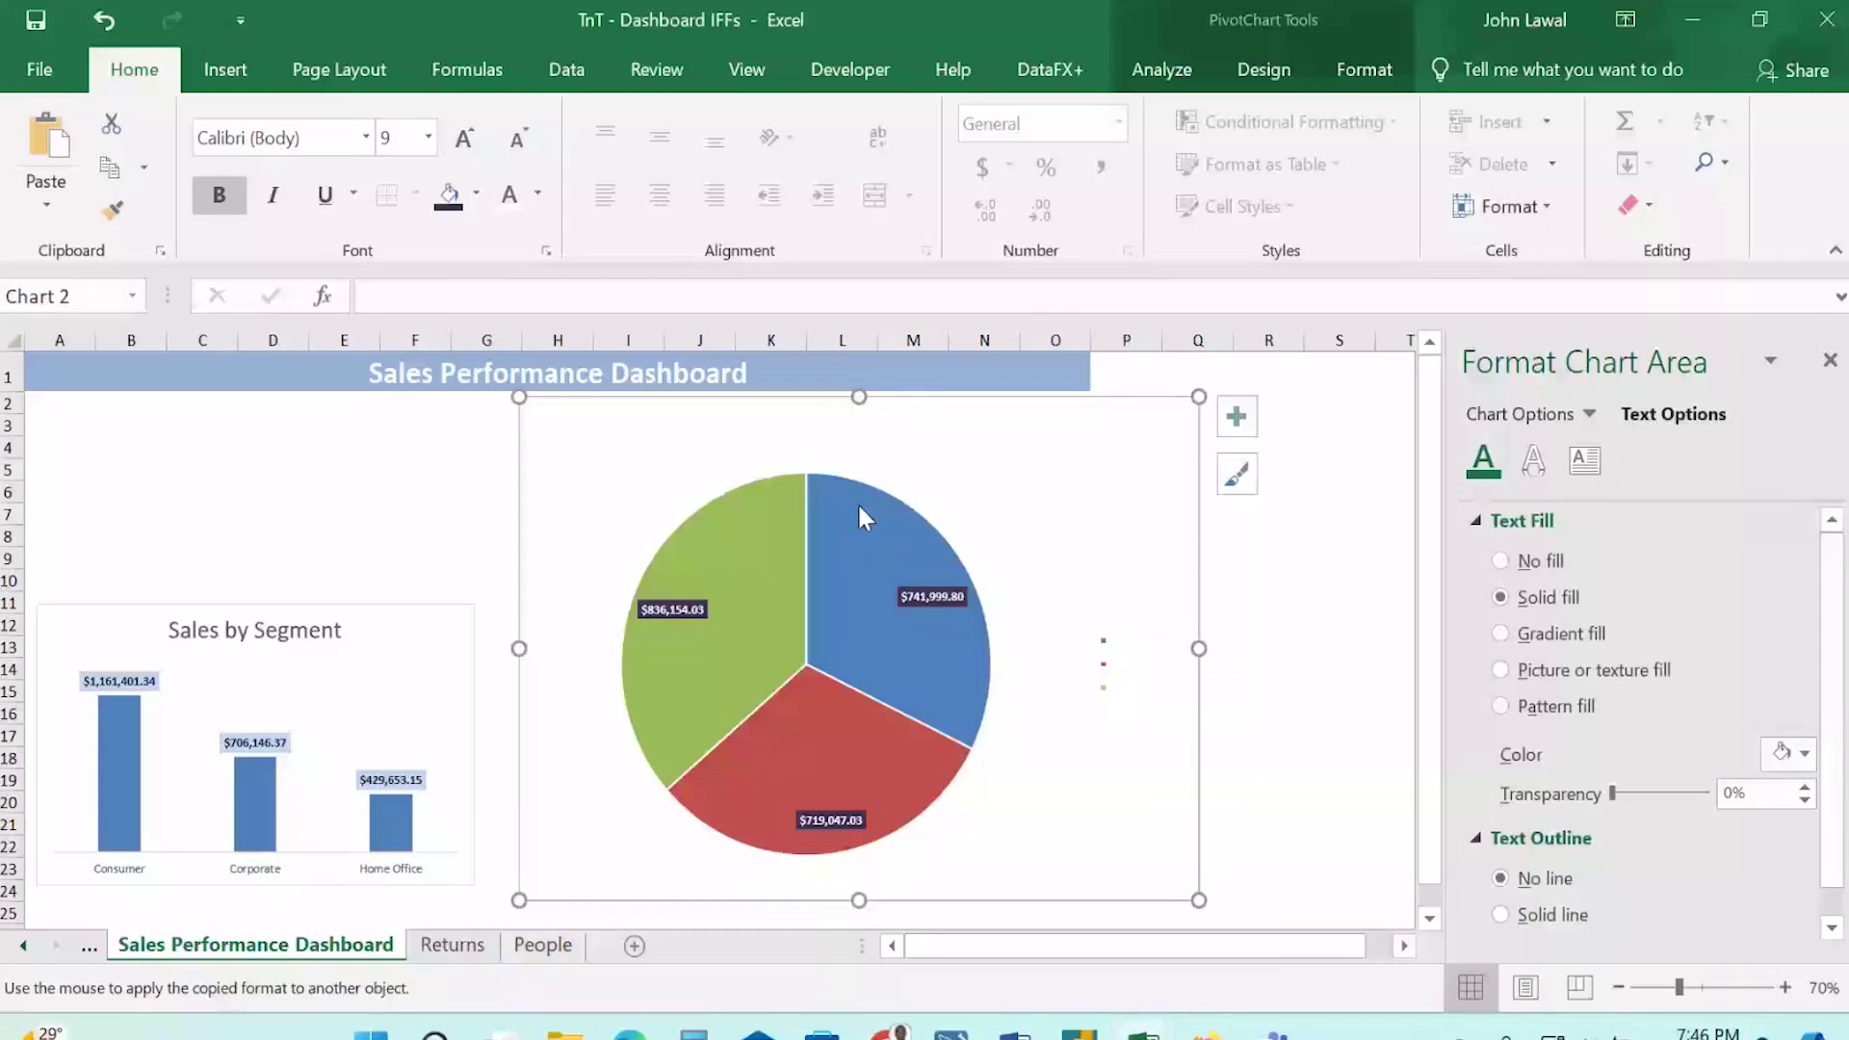
Try a white font on the pie chart's data labels, and change their fill to white.
click(878, 605)
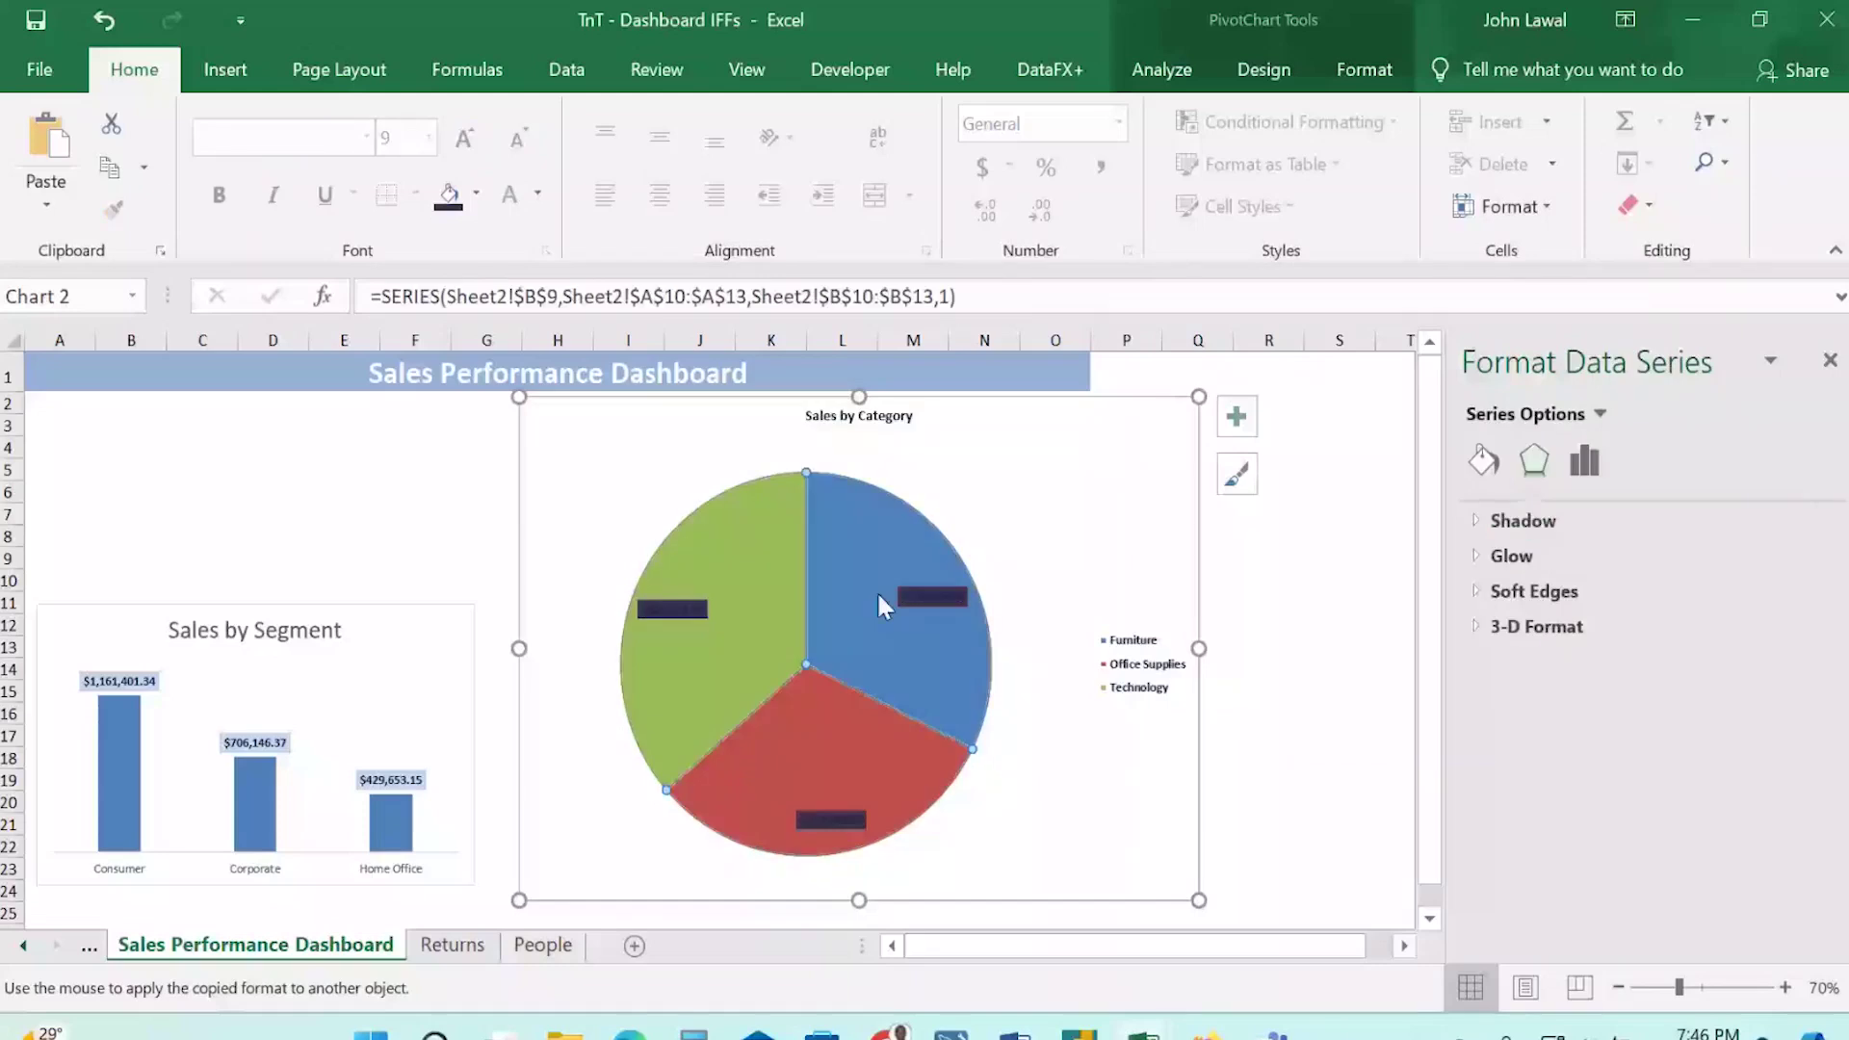
click(900, 596)
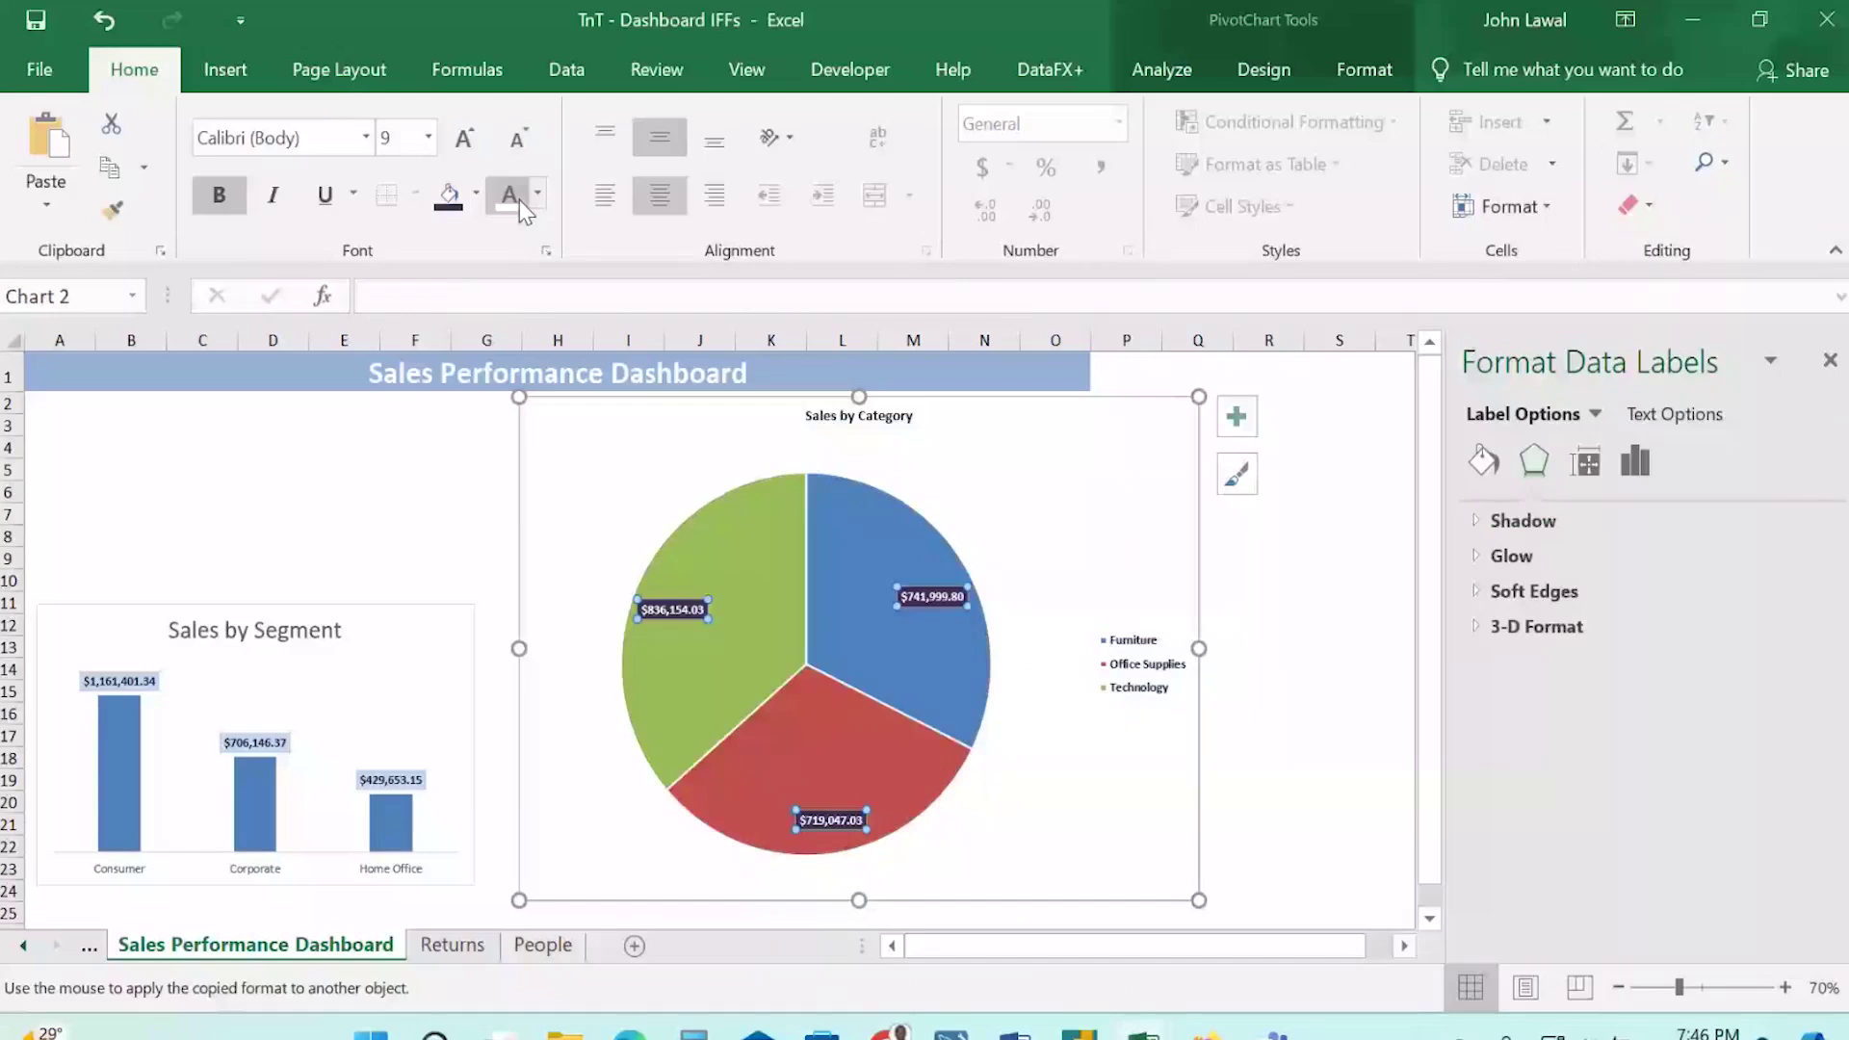
click(518, 200)
click(592, 538)
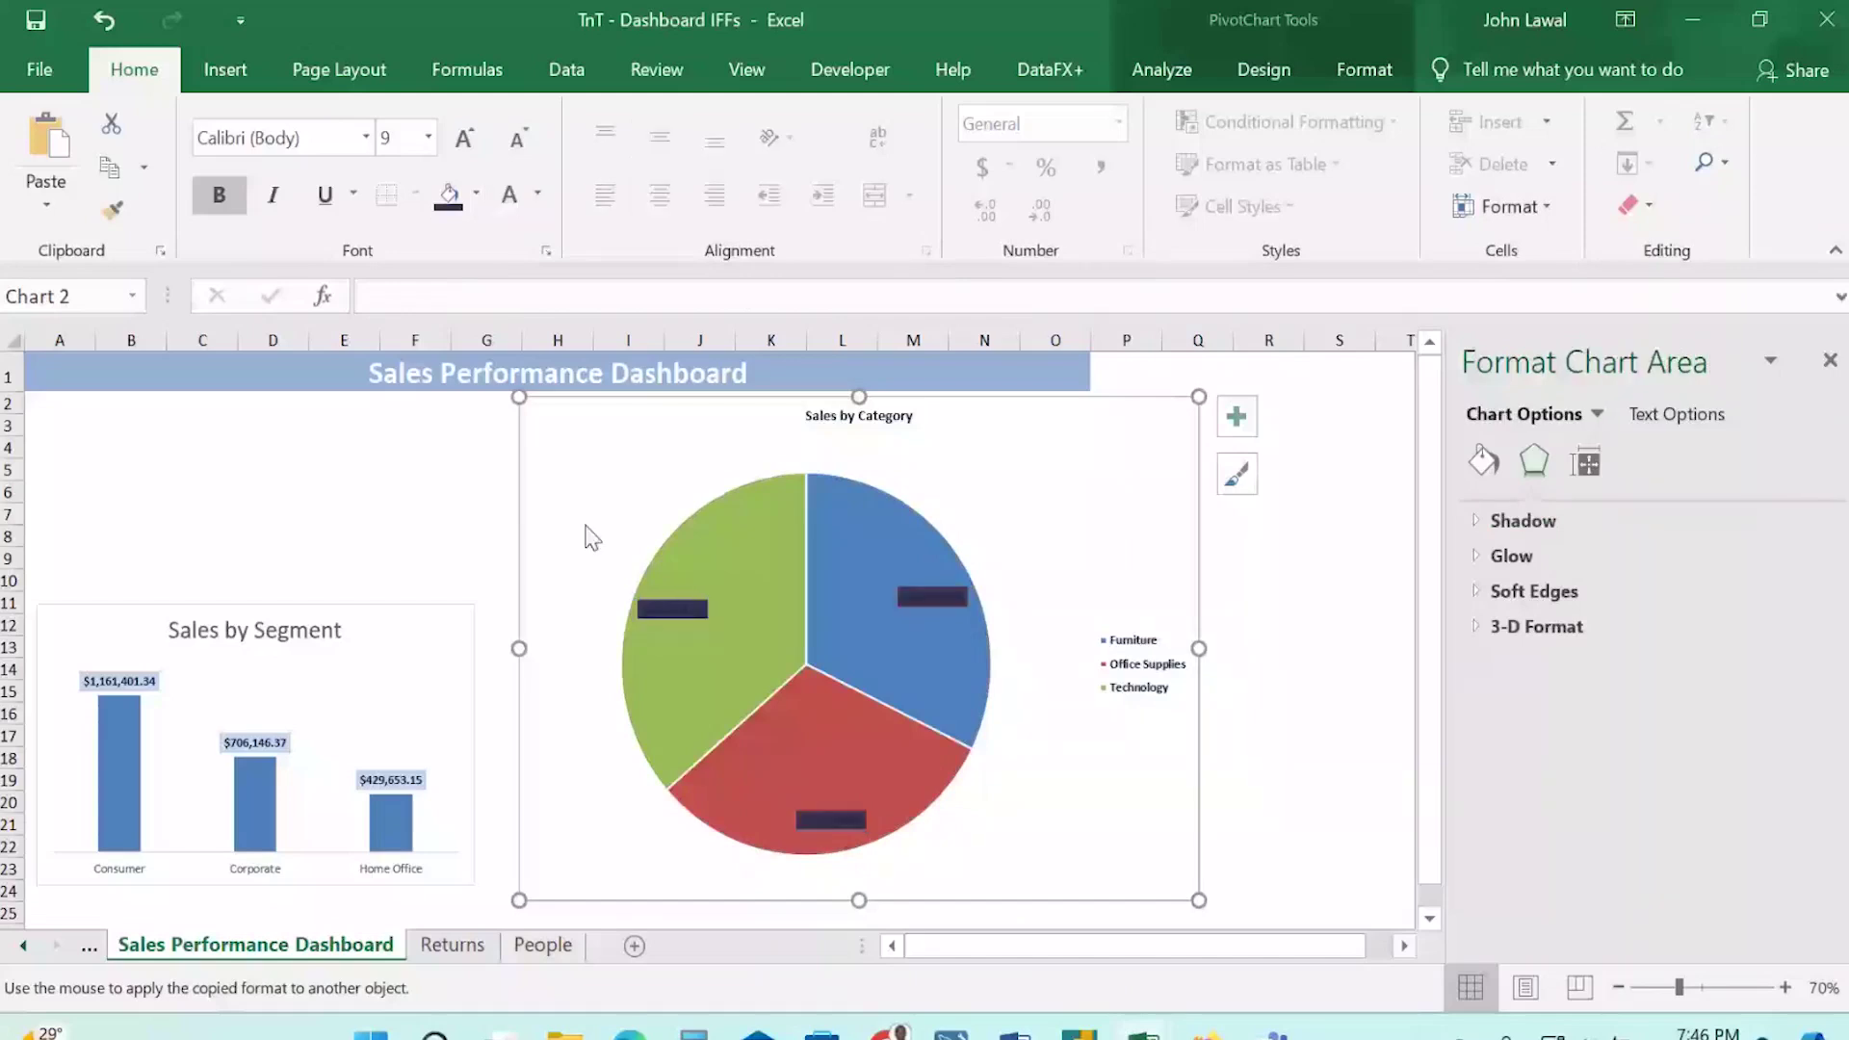
click(695, 610)
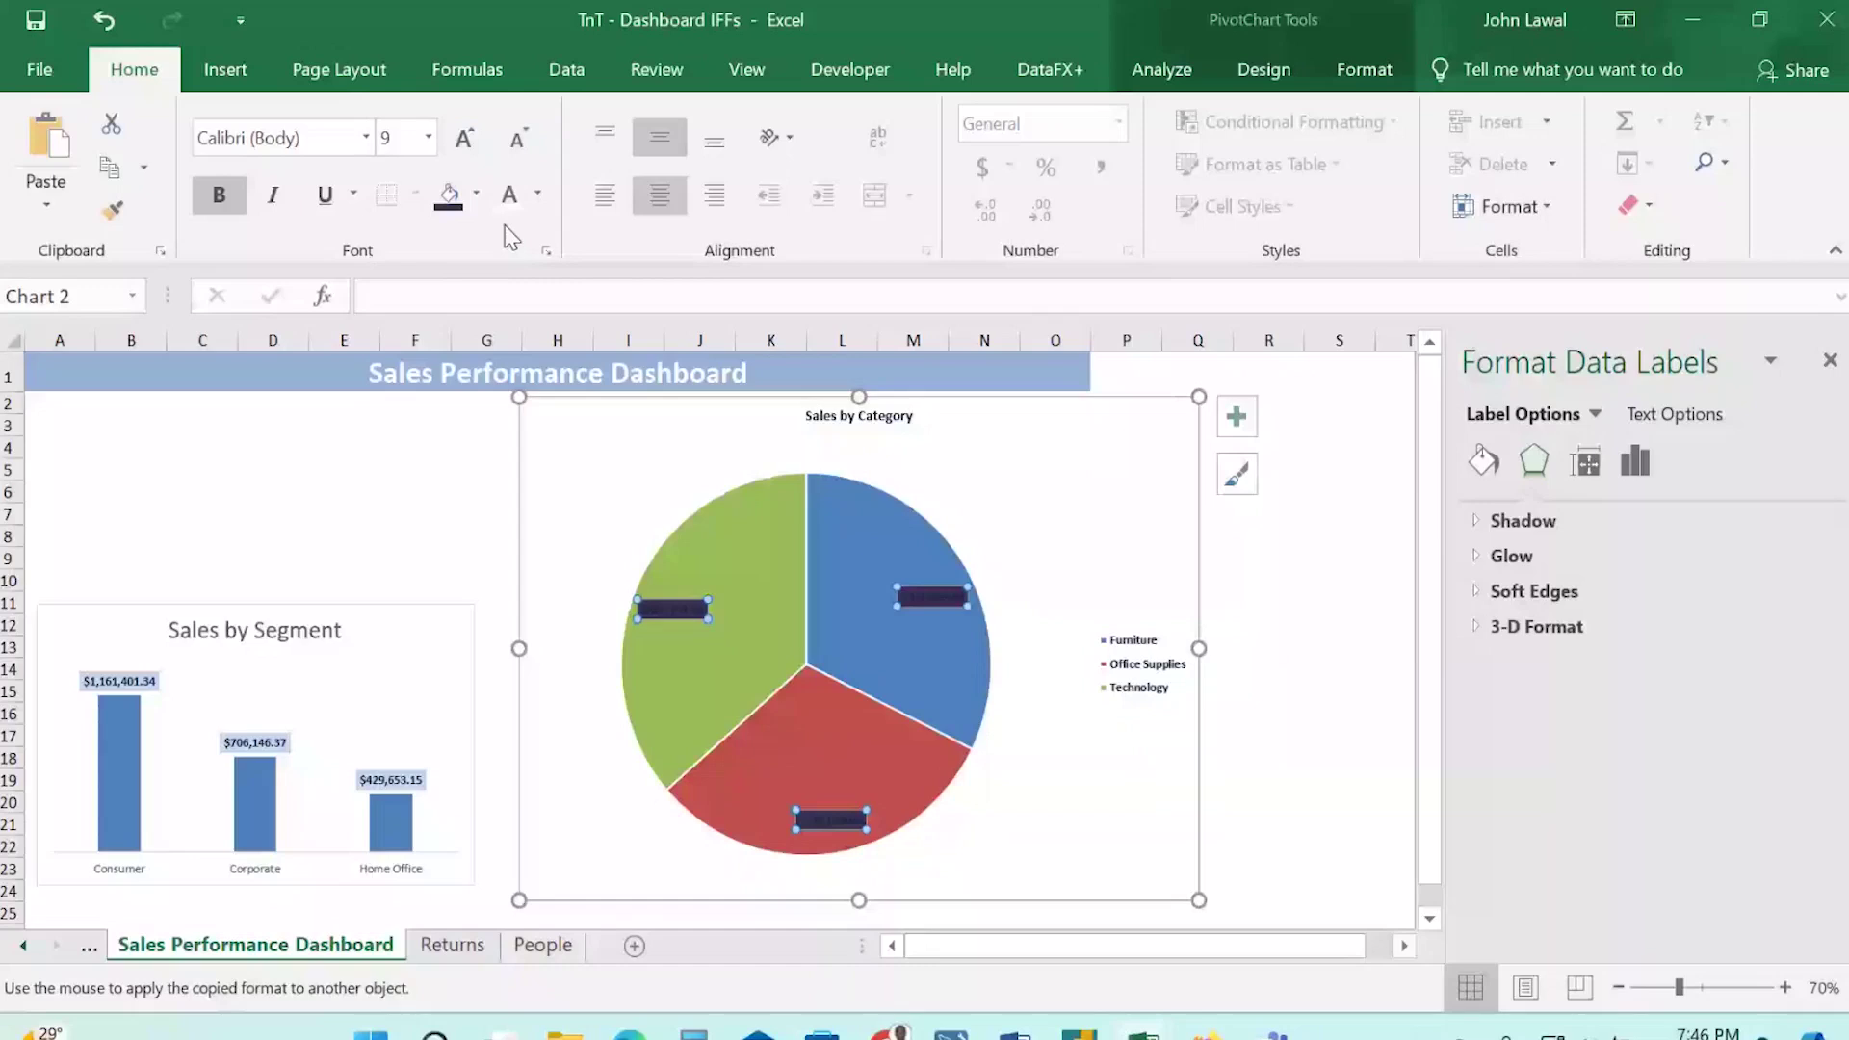
click(1103, 493)
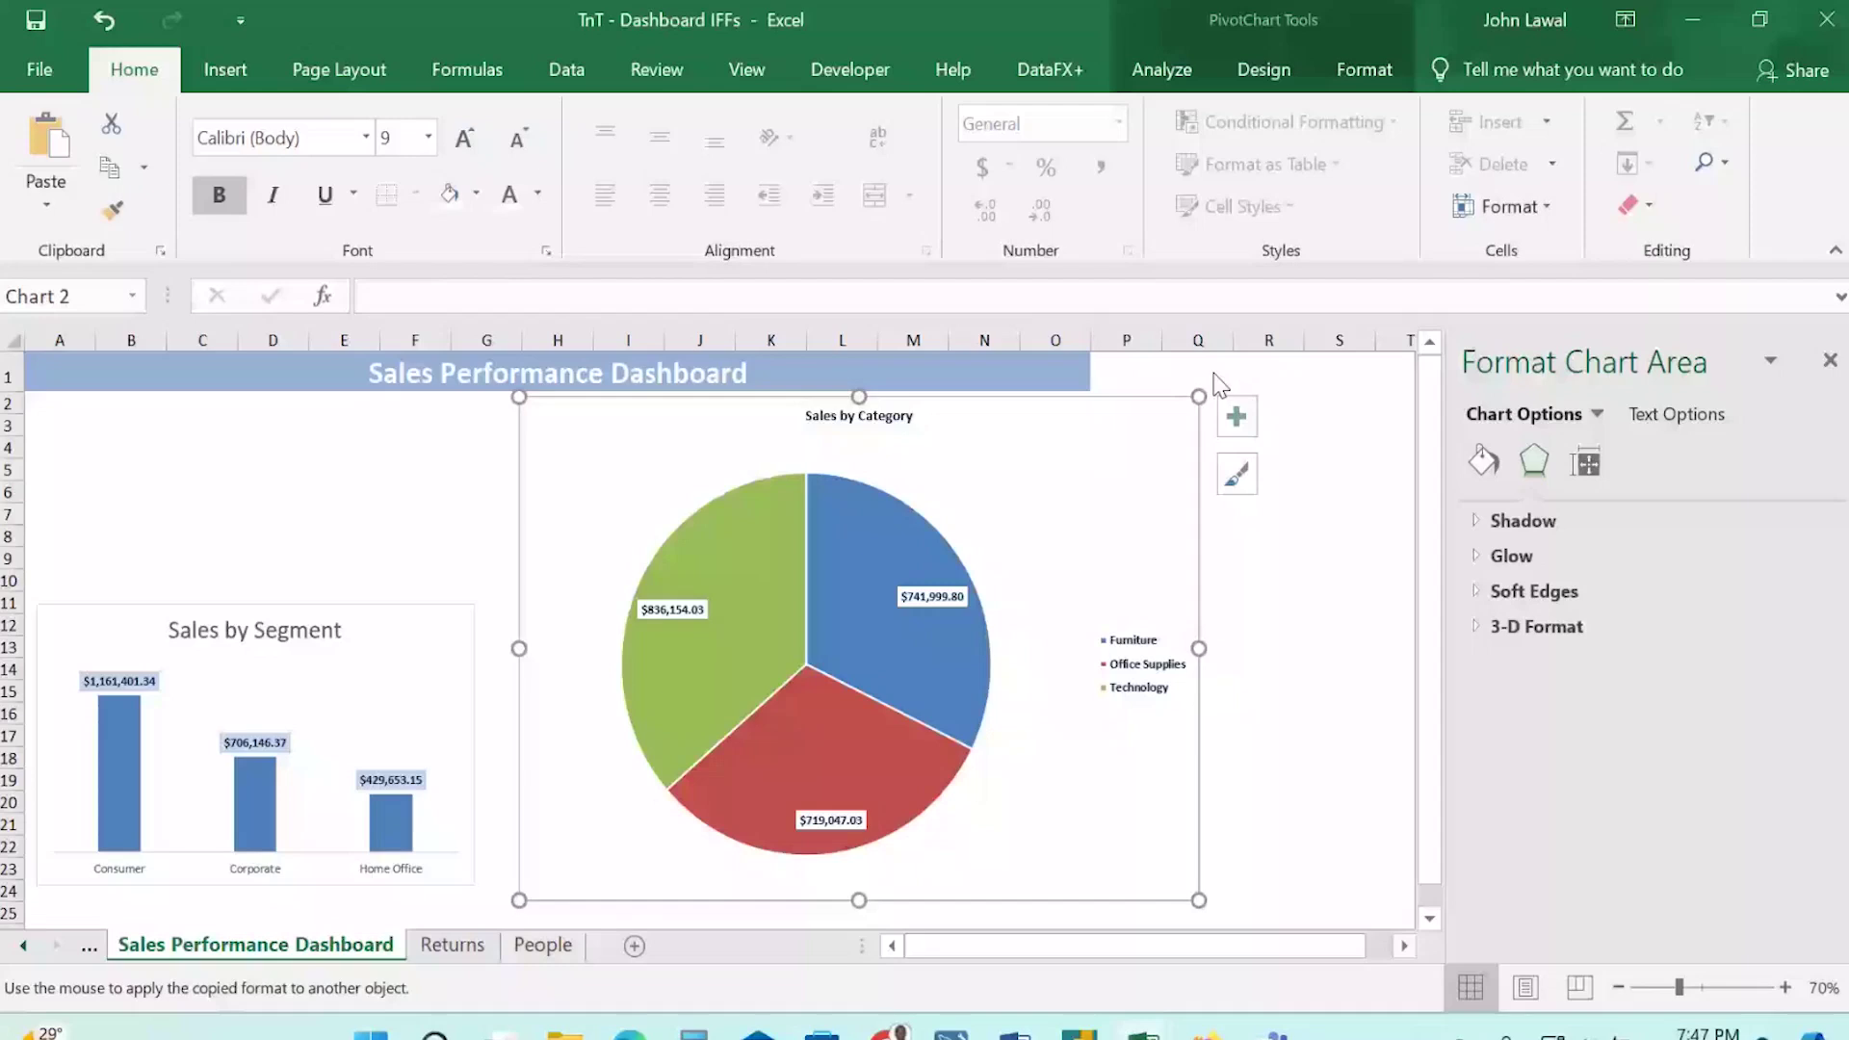
Apply the copied small bold format to the Sales by Segment title and shrink the pie chart to about columns H to N, rows 11 to 24.
click(289, 636)
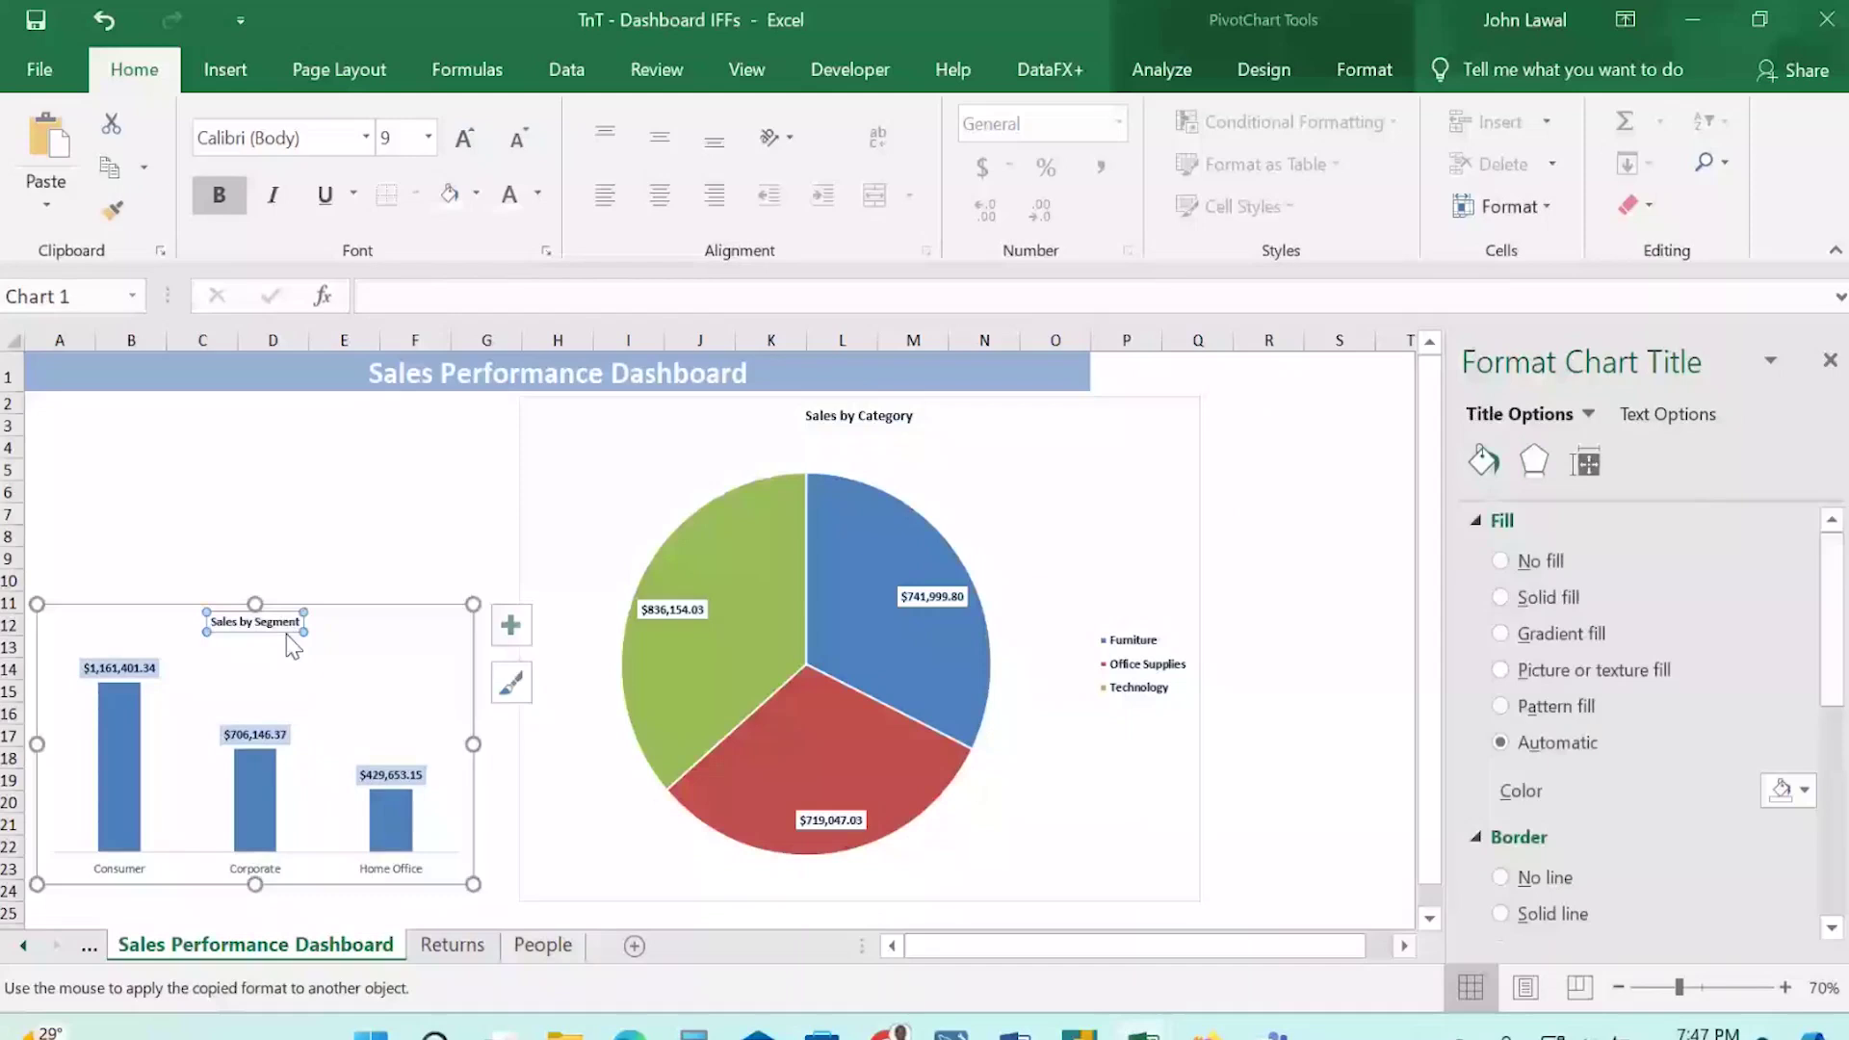
click(242, 473)
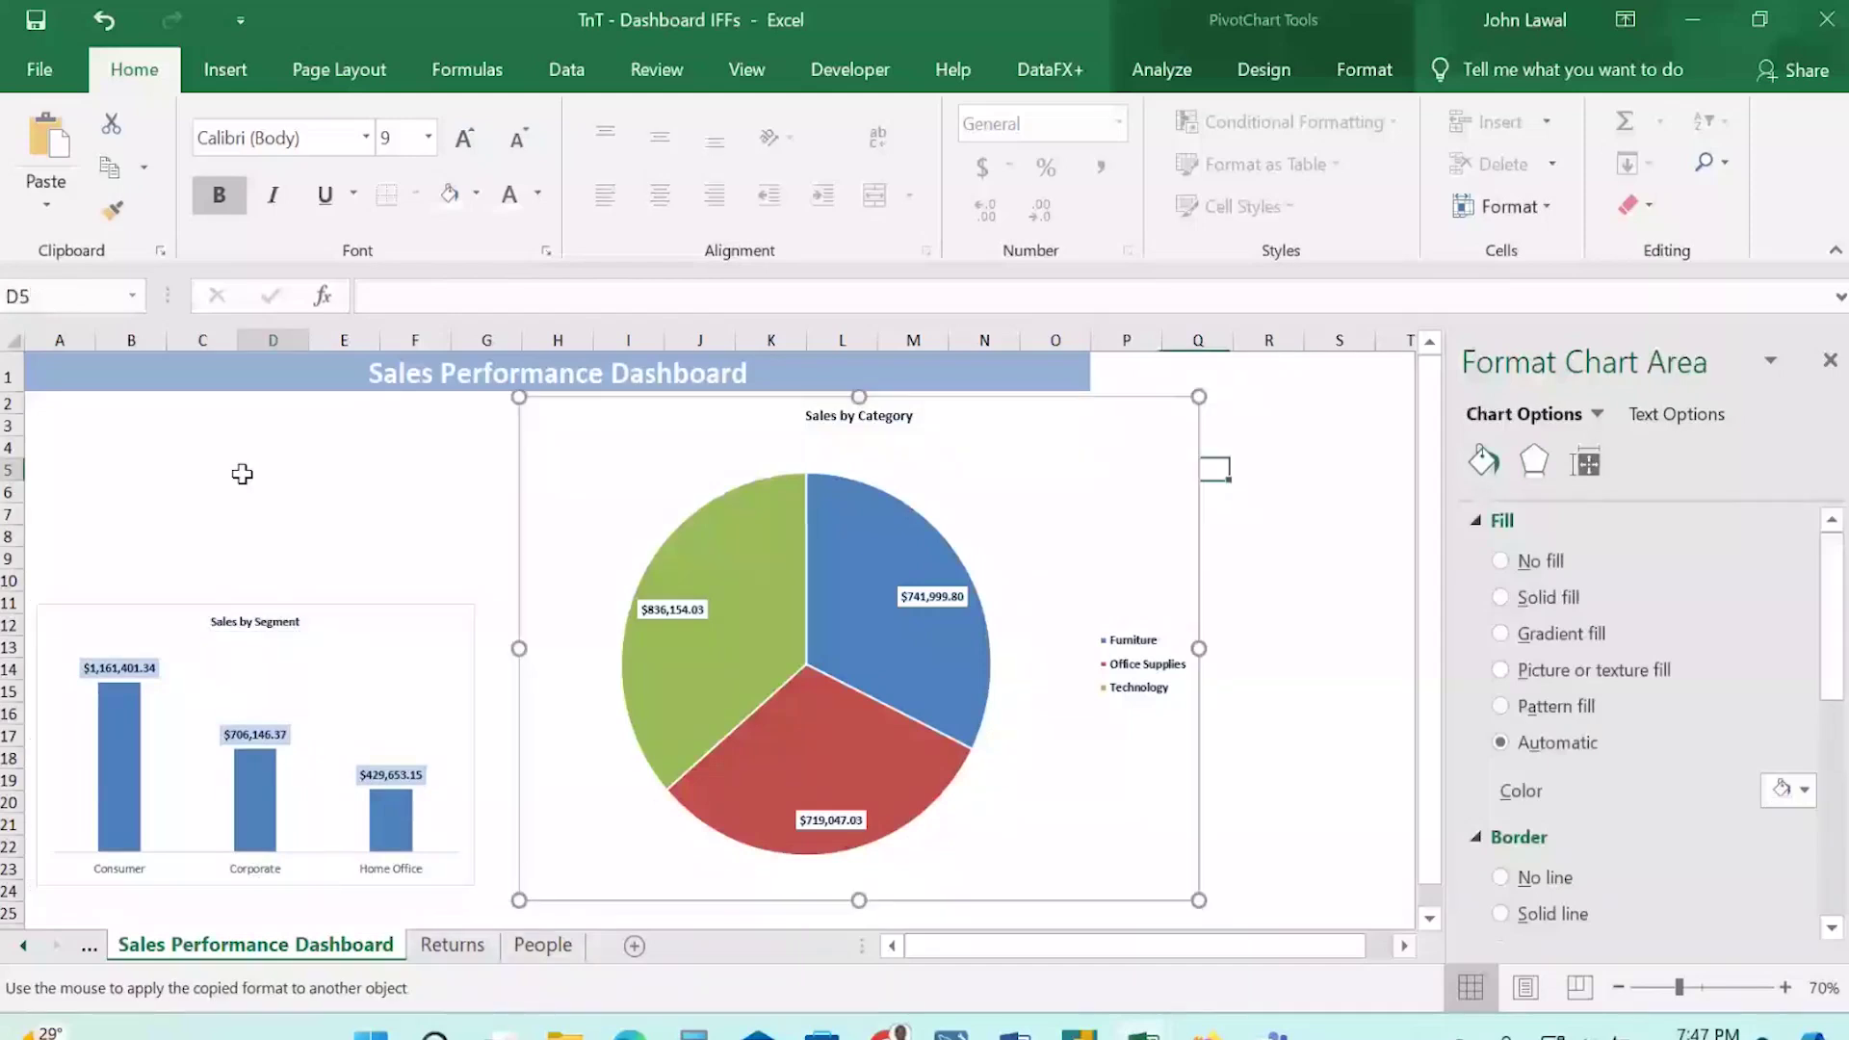
click(1141, 414)
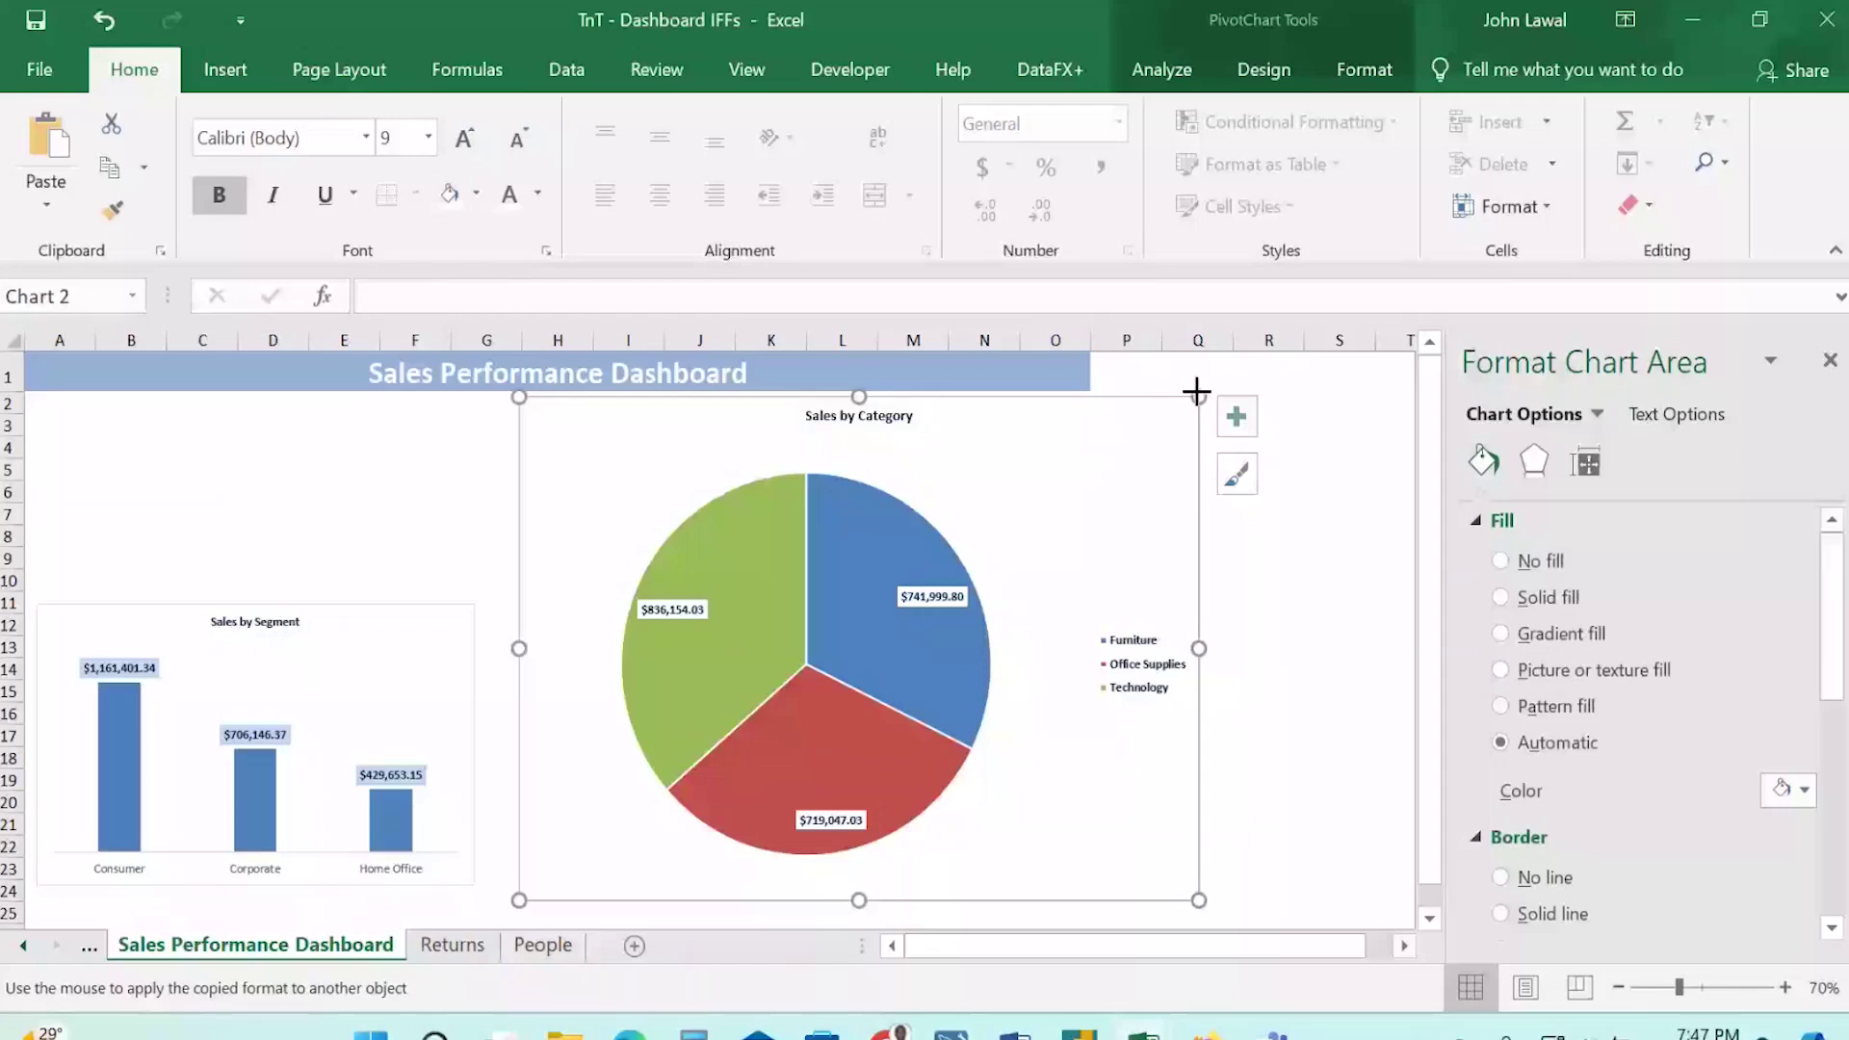
click(1173, 580)
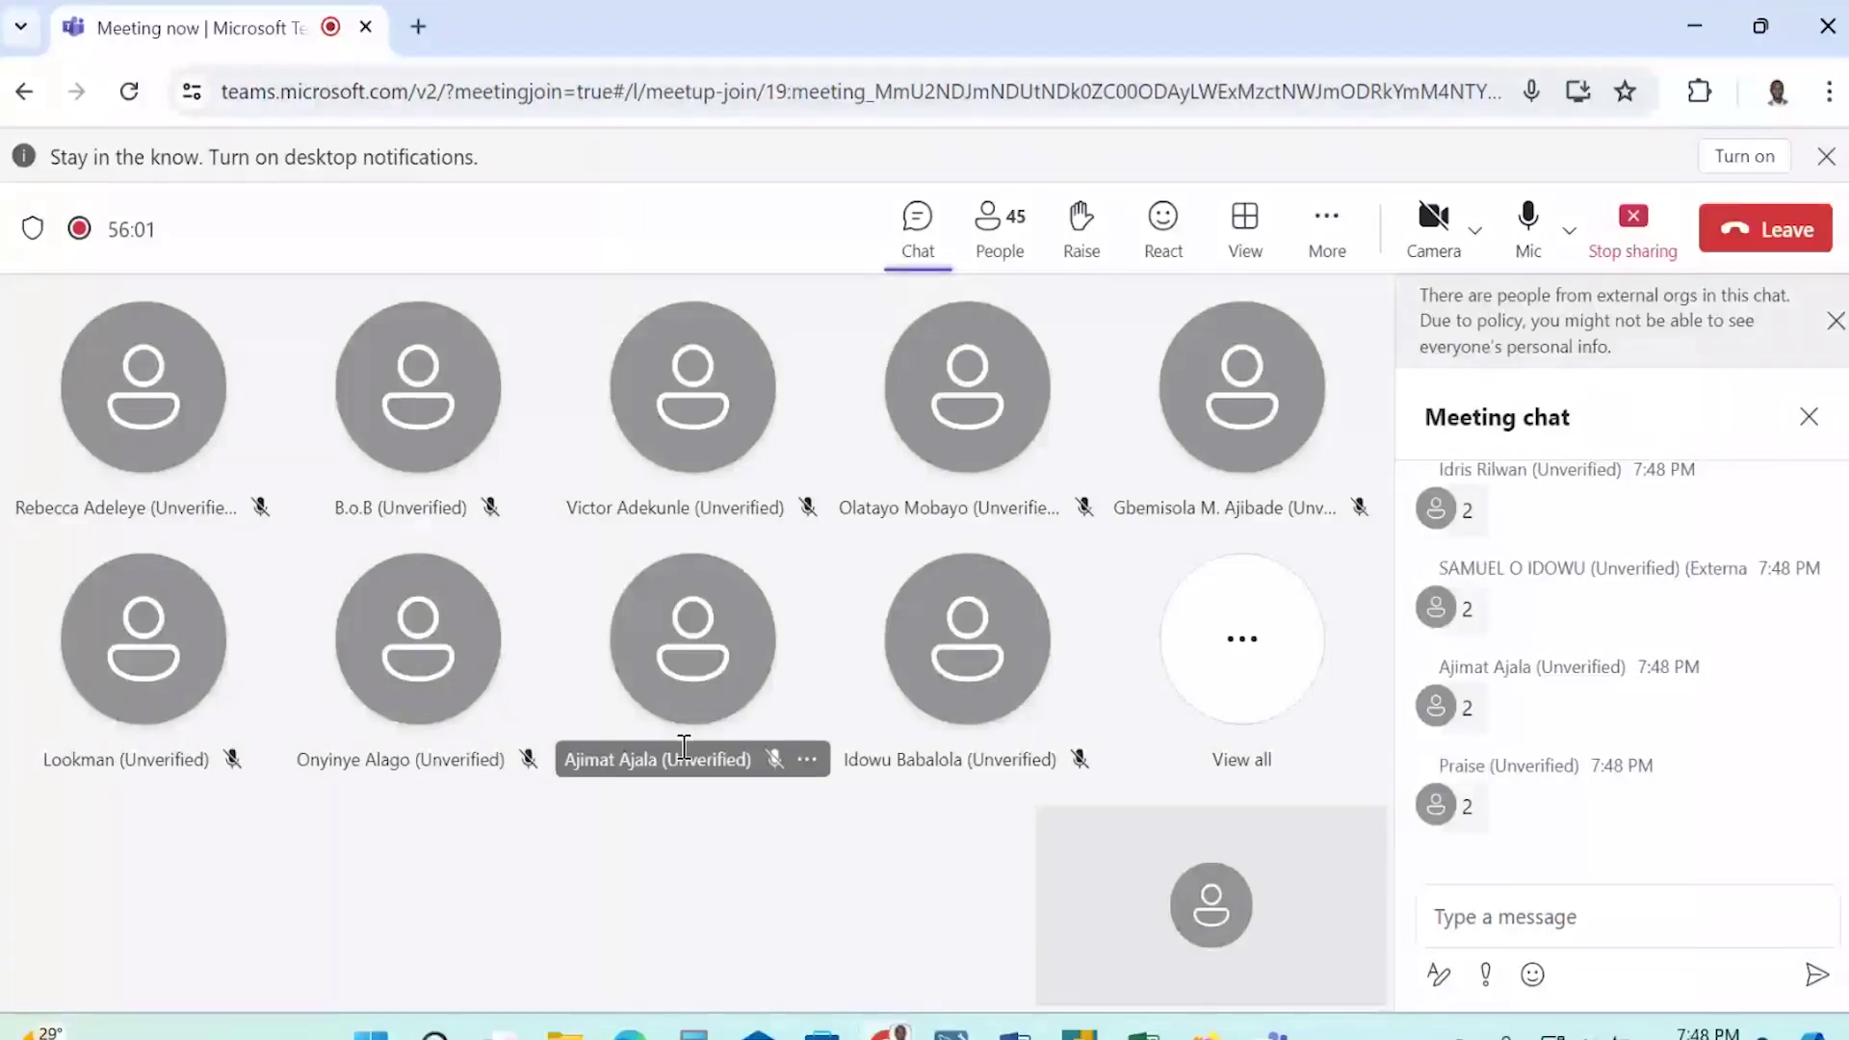
Switch back to Excel and review the segment and category PivotTables on Sheet2 against the dashboard charts.
key(alt+Tab)
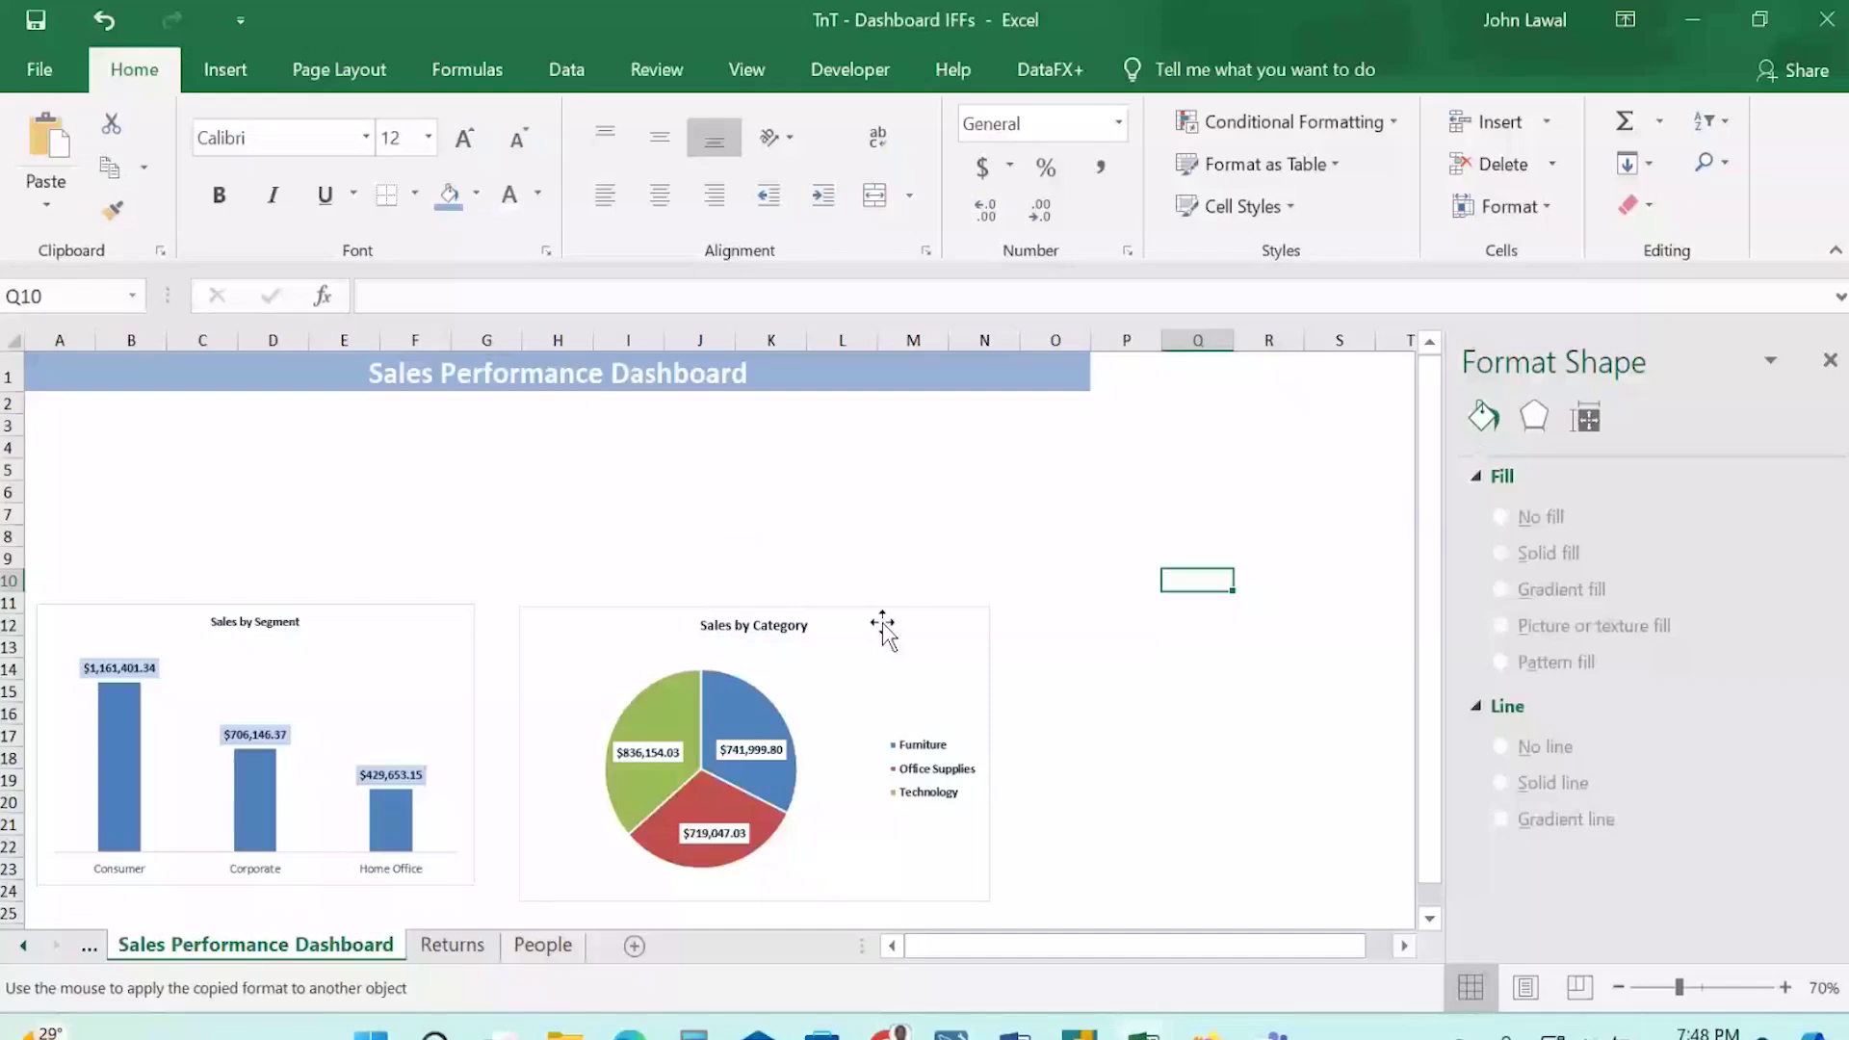
click(915, 579)
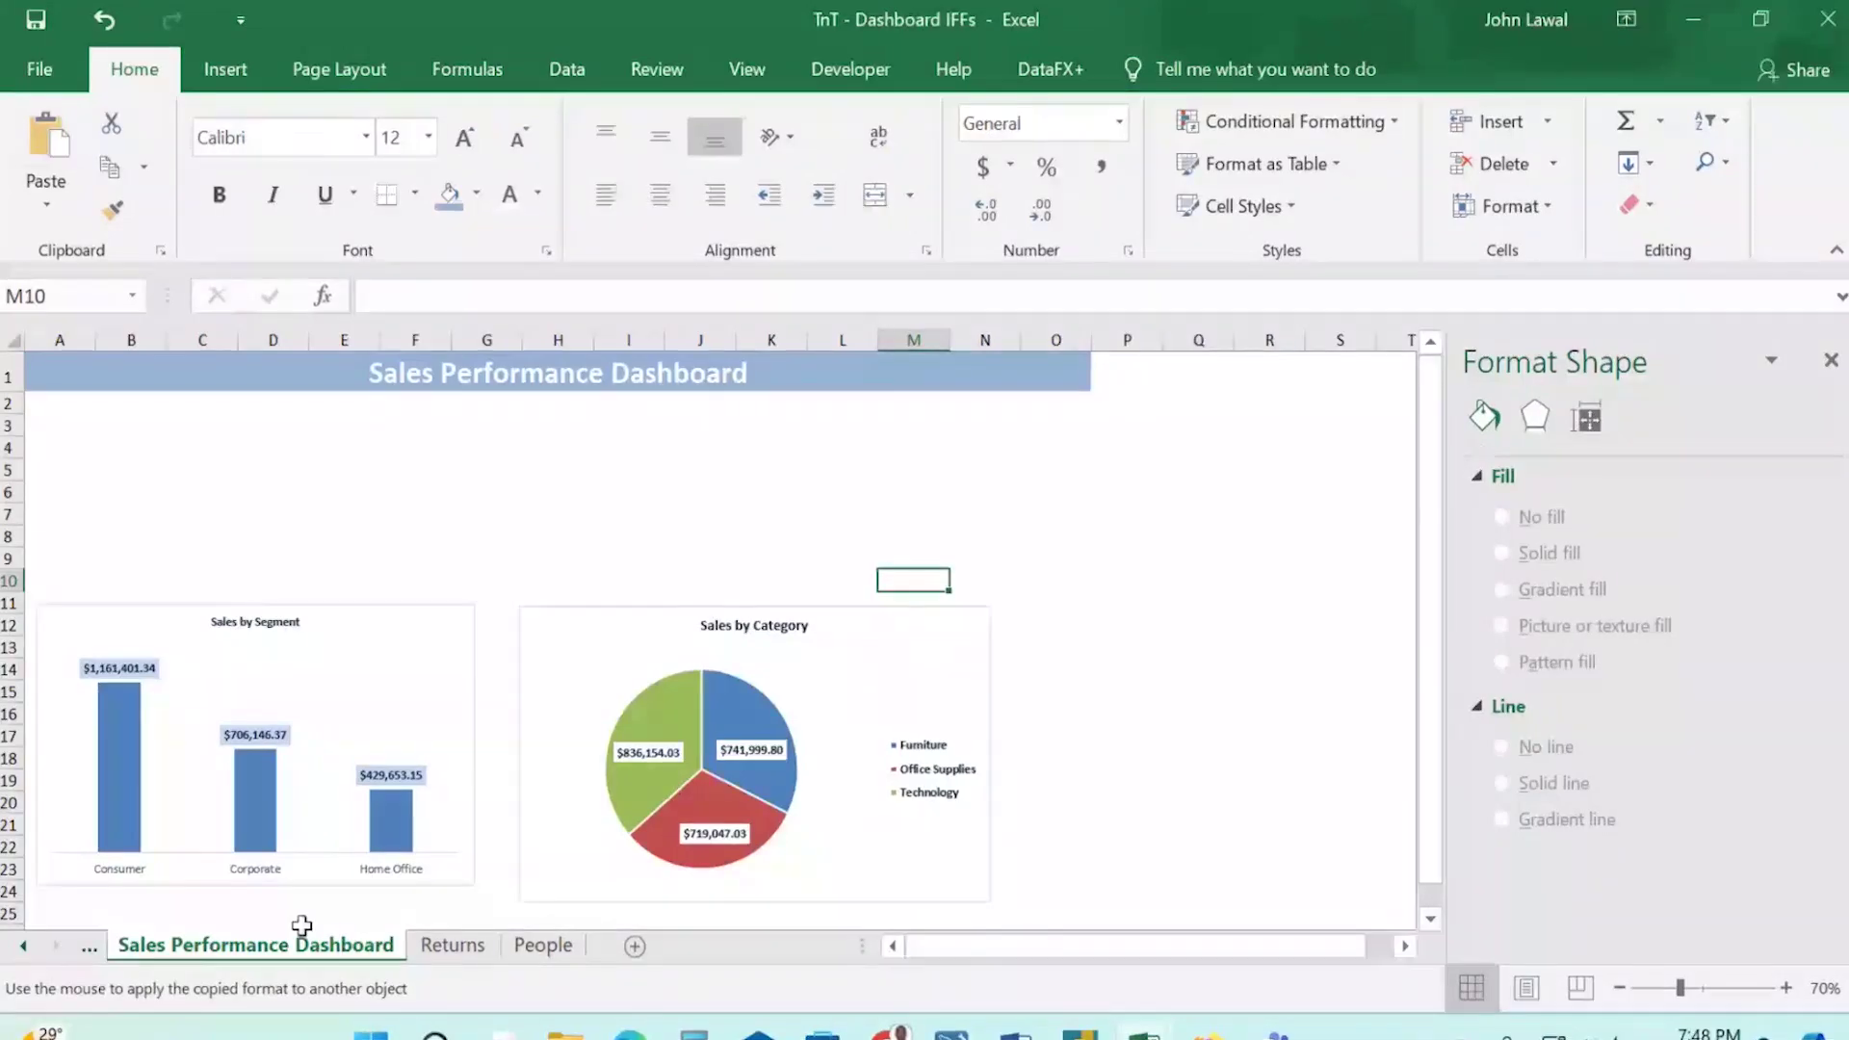
scroll(280, 949, up, 3)
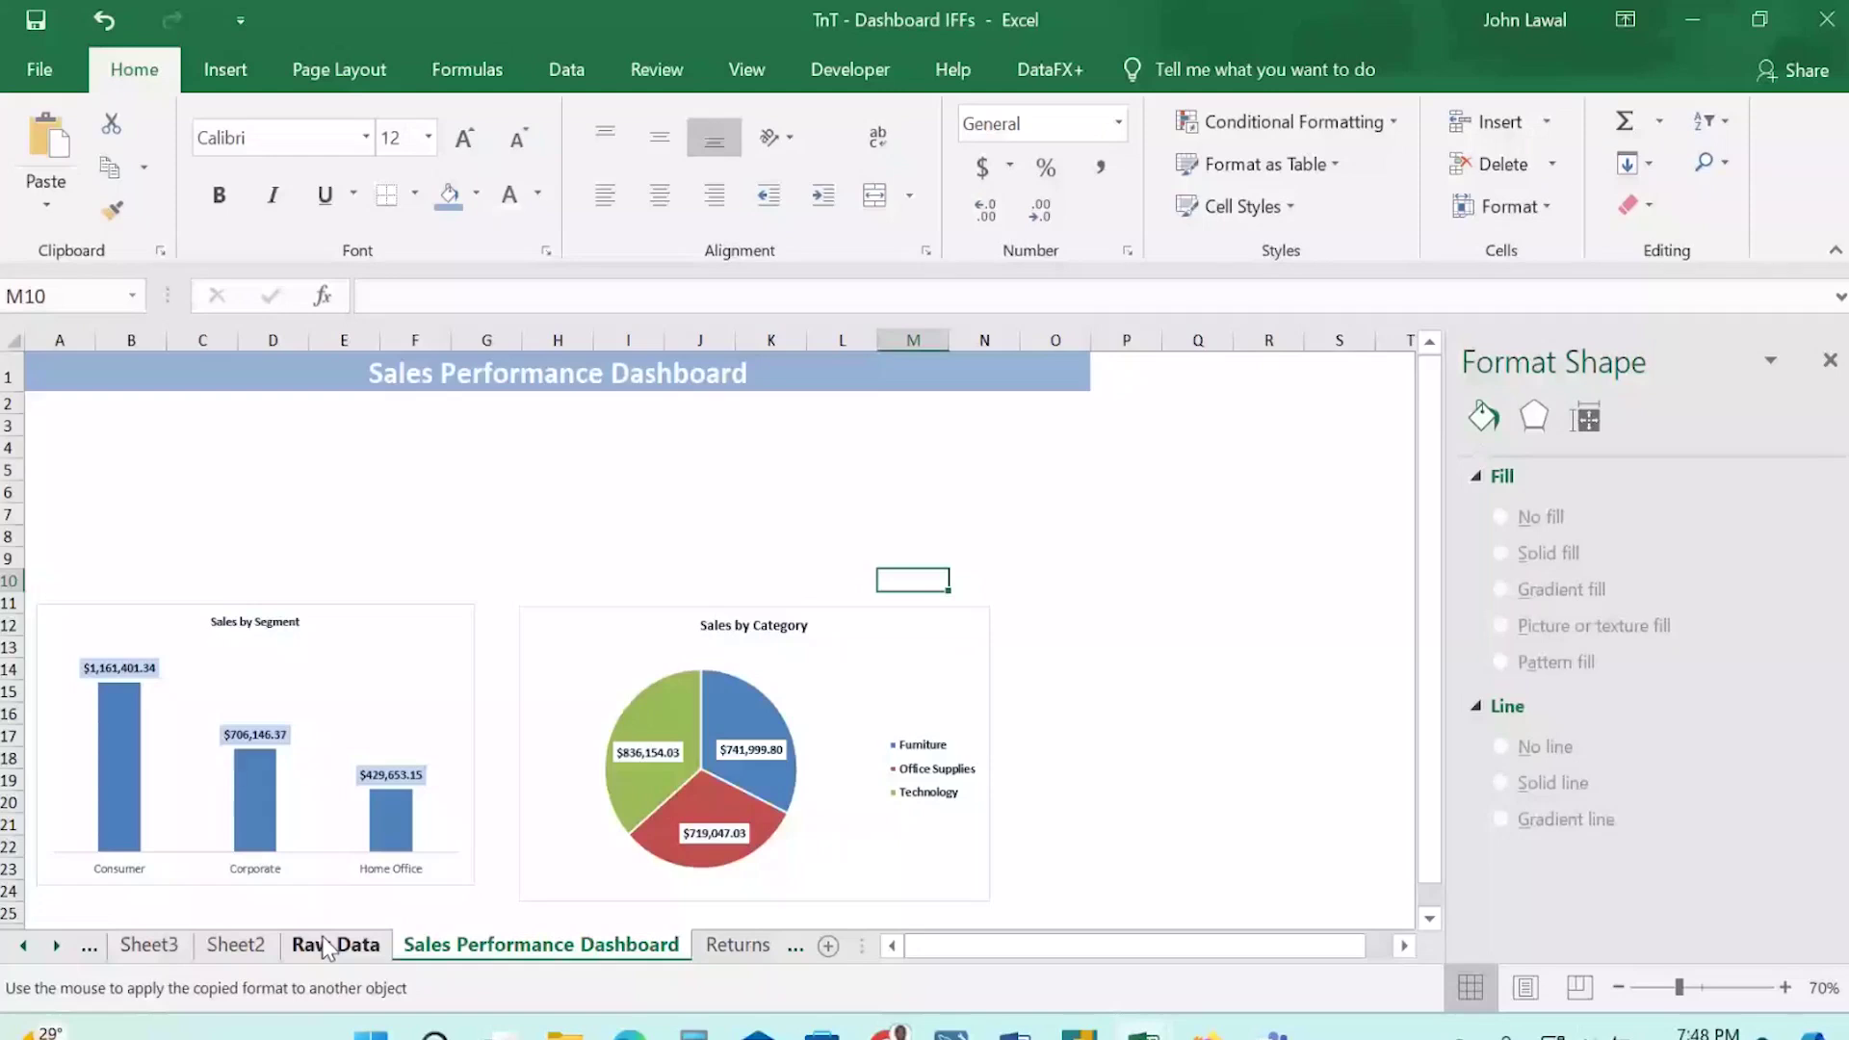
click(250, 948)
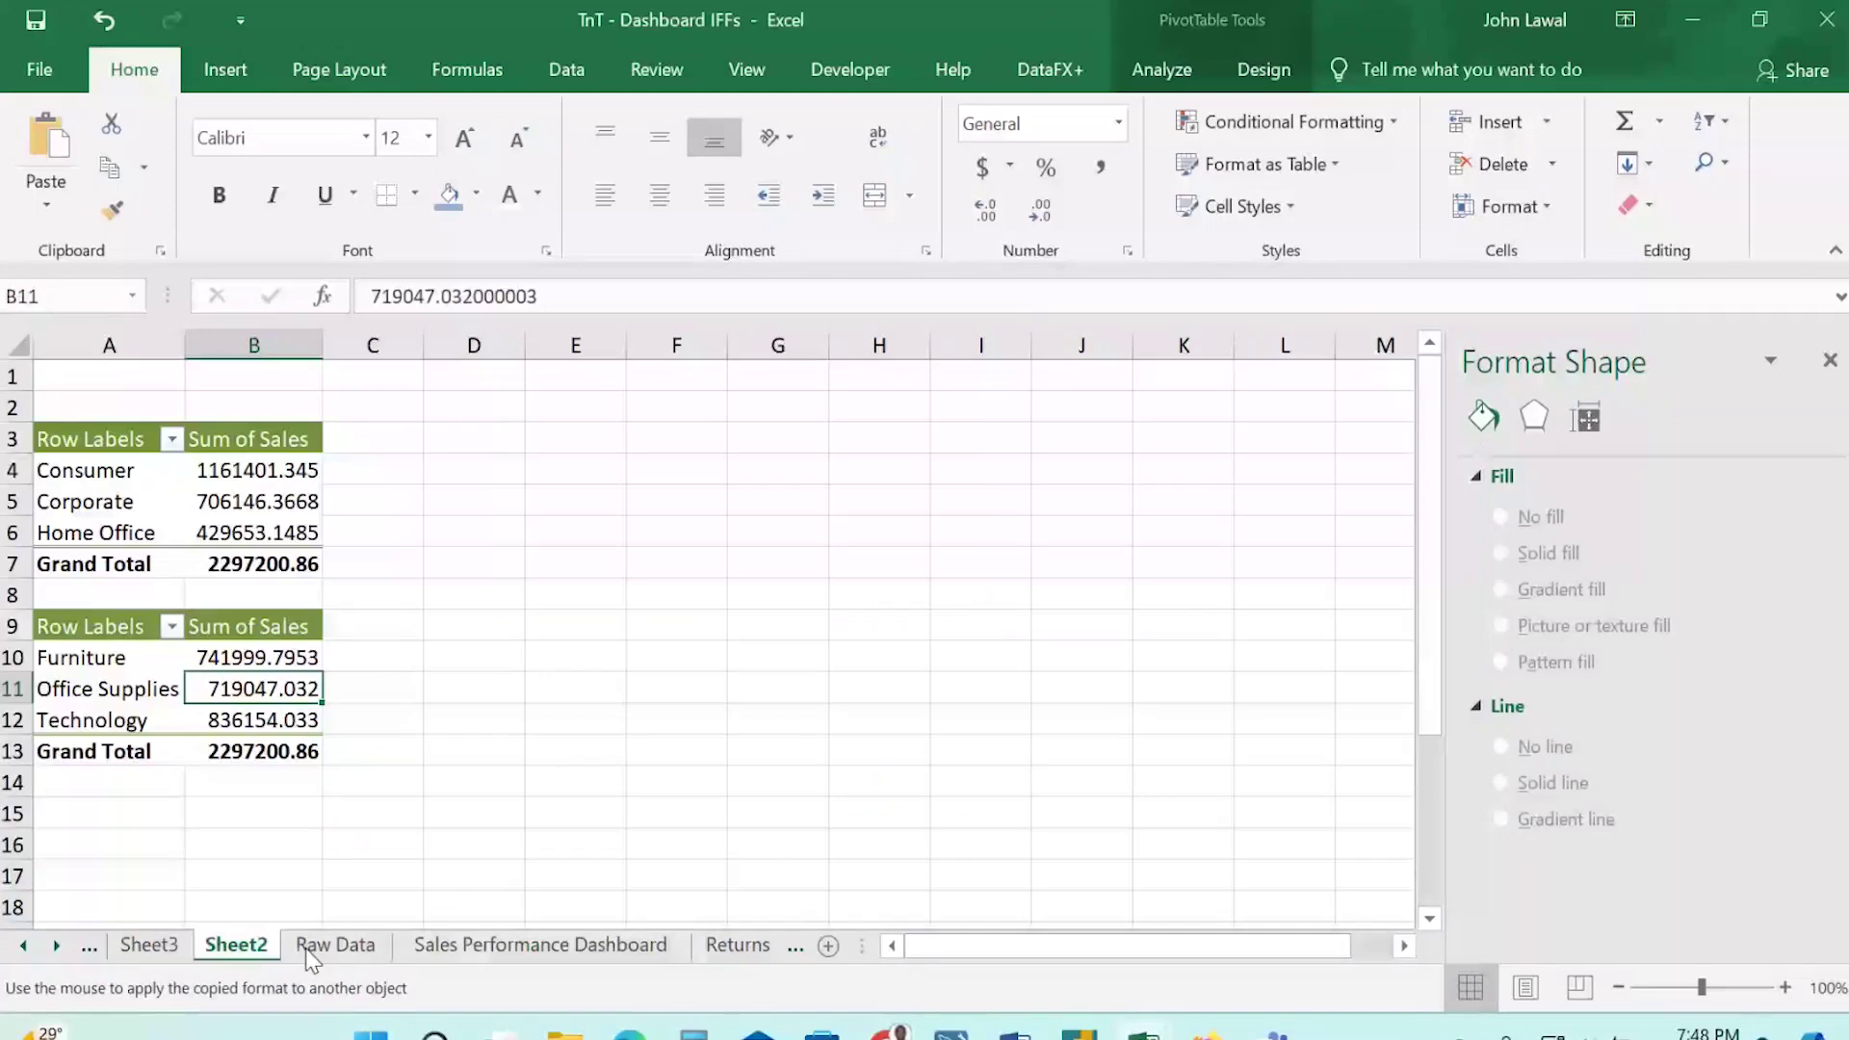
click(540, 945)
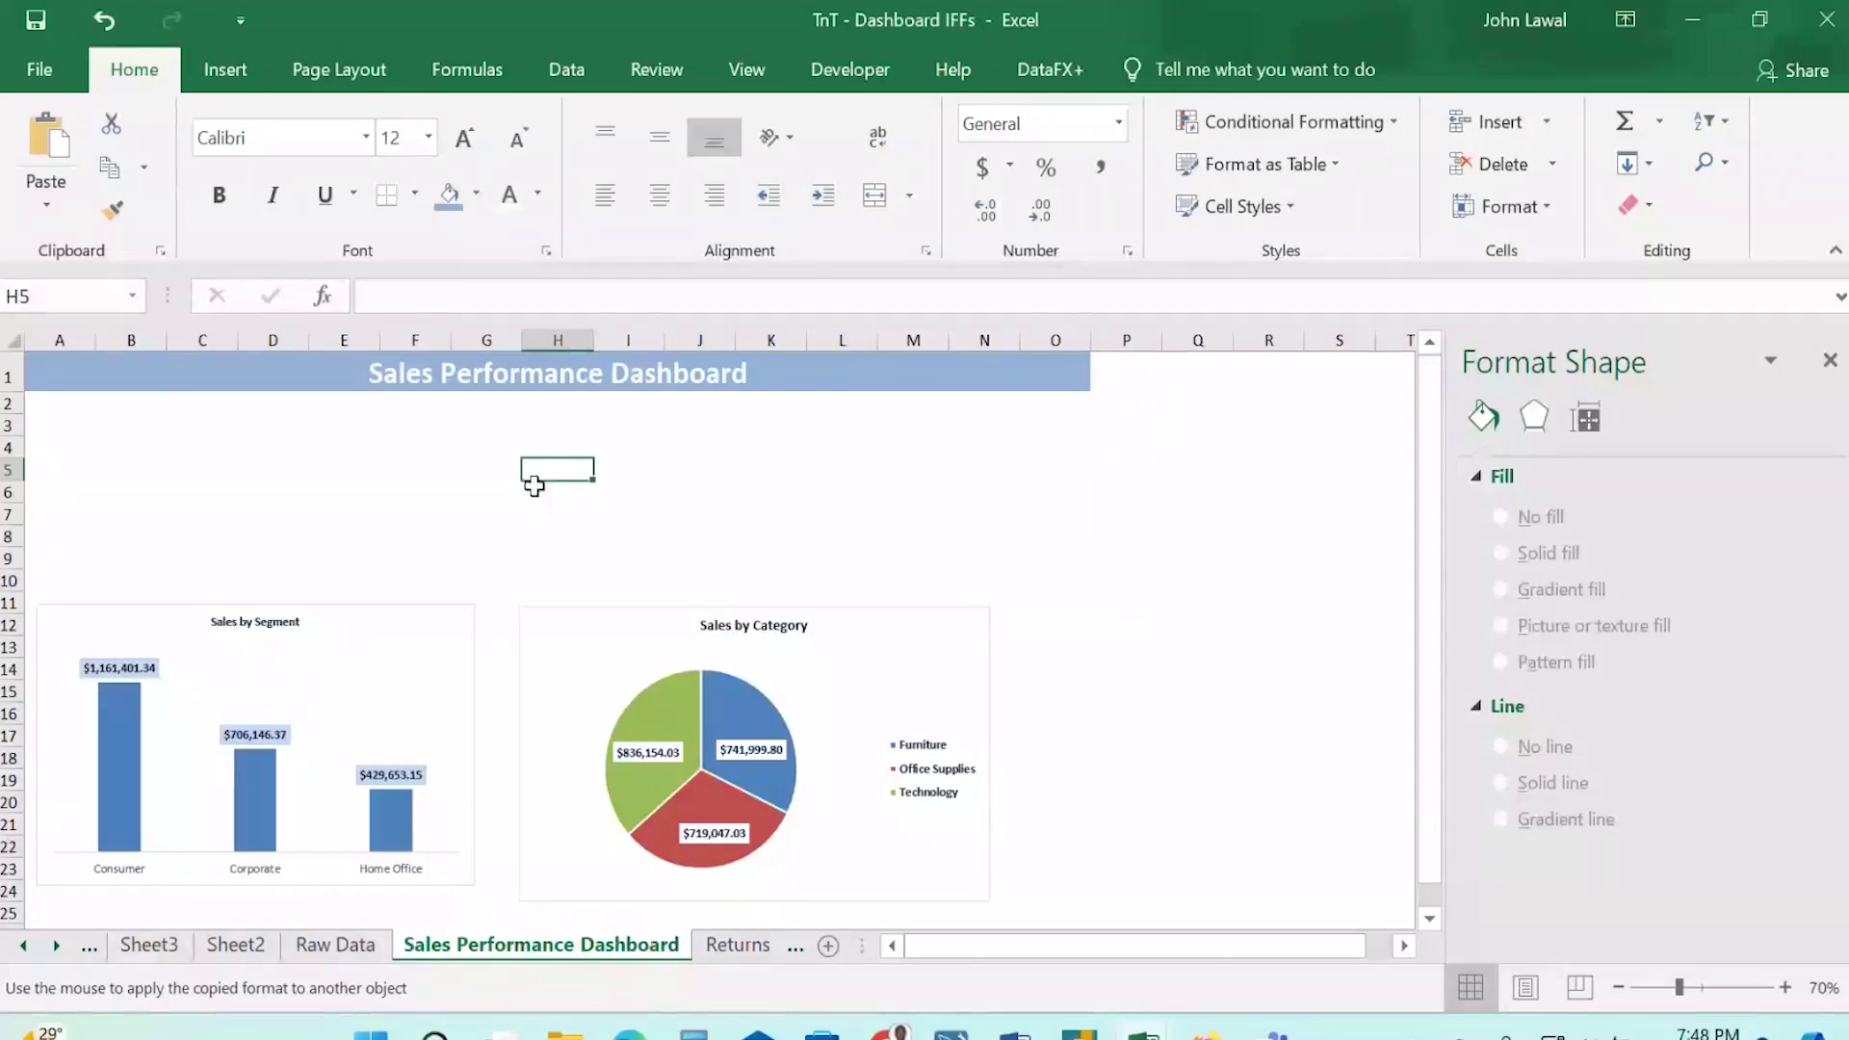
Create a PivotTable at Sheet2 cell A15 from 'Raw Data'!$A$1:$V$9995 and add Order Date to its rows.
click(236, 945)
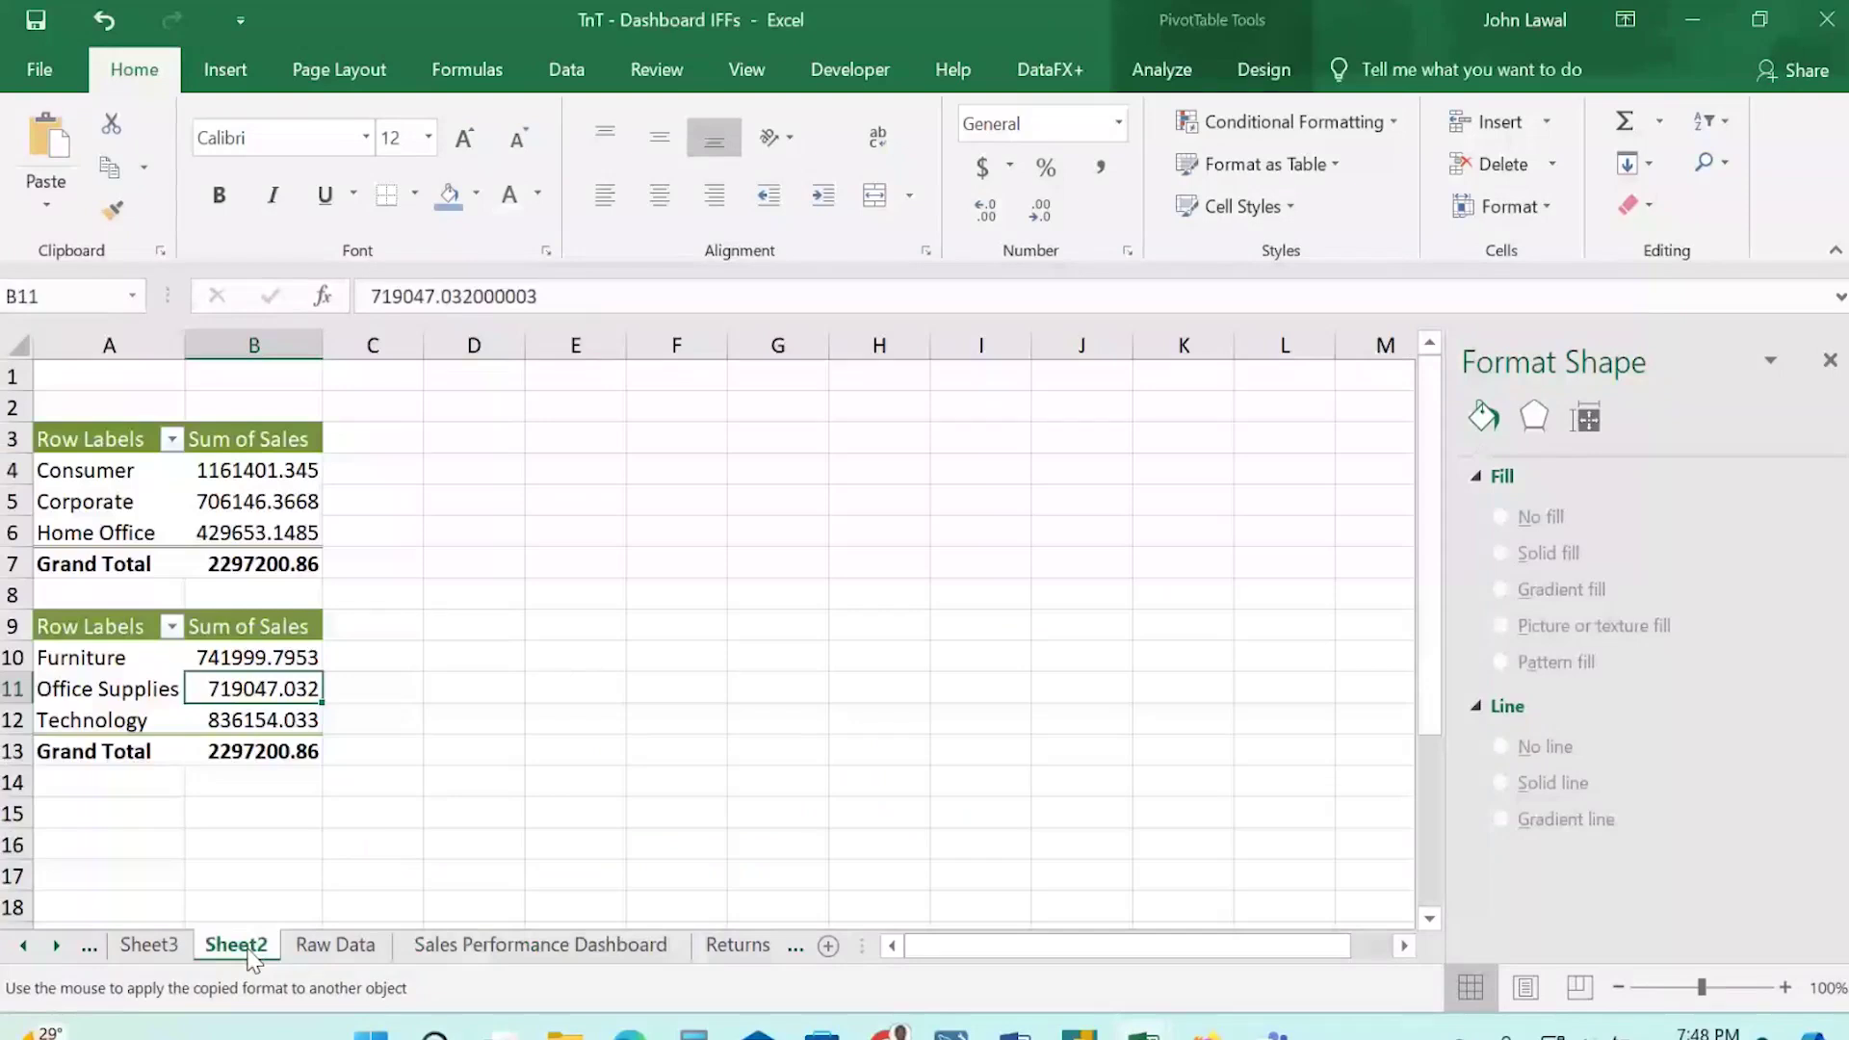
click(97, 825)
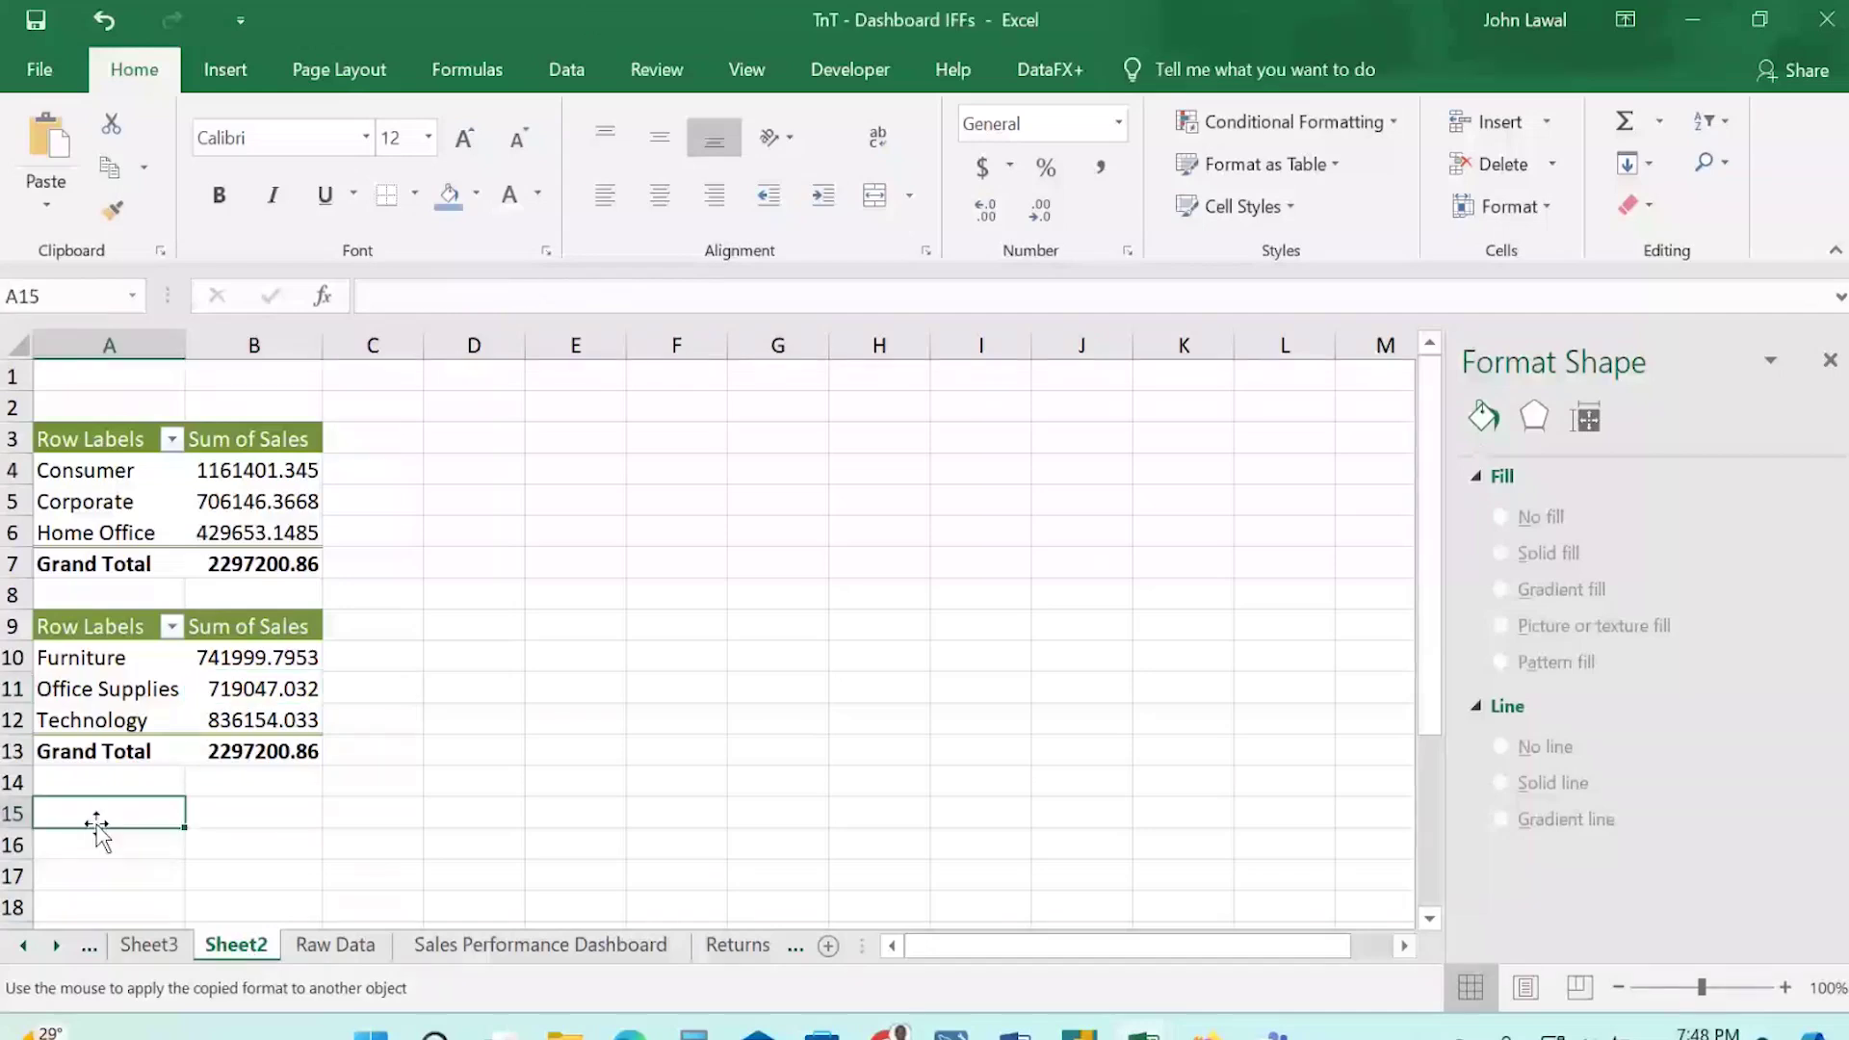
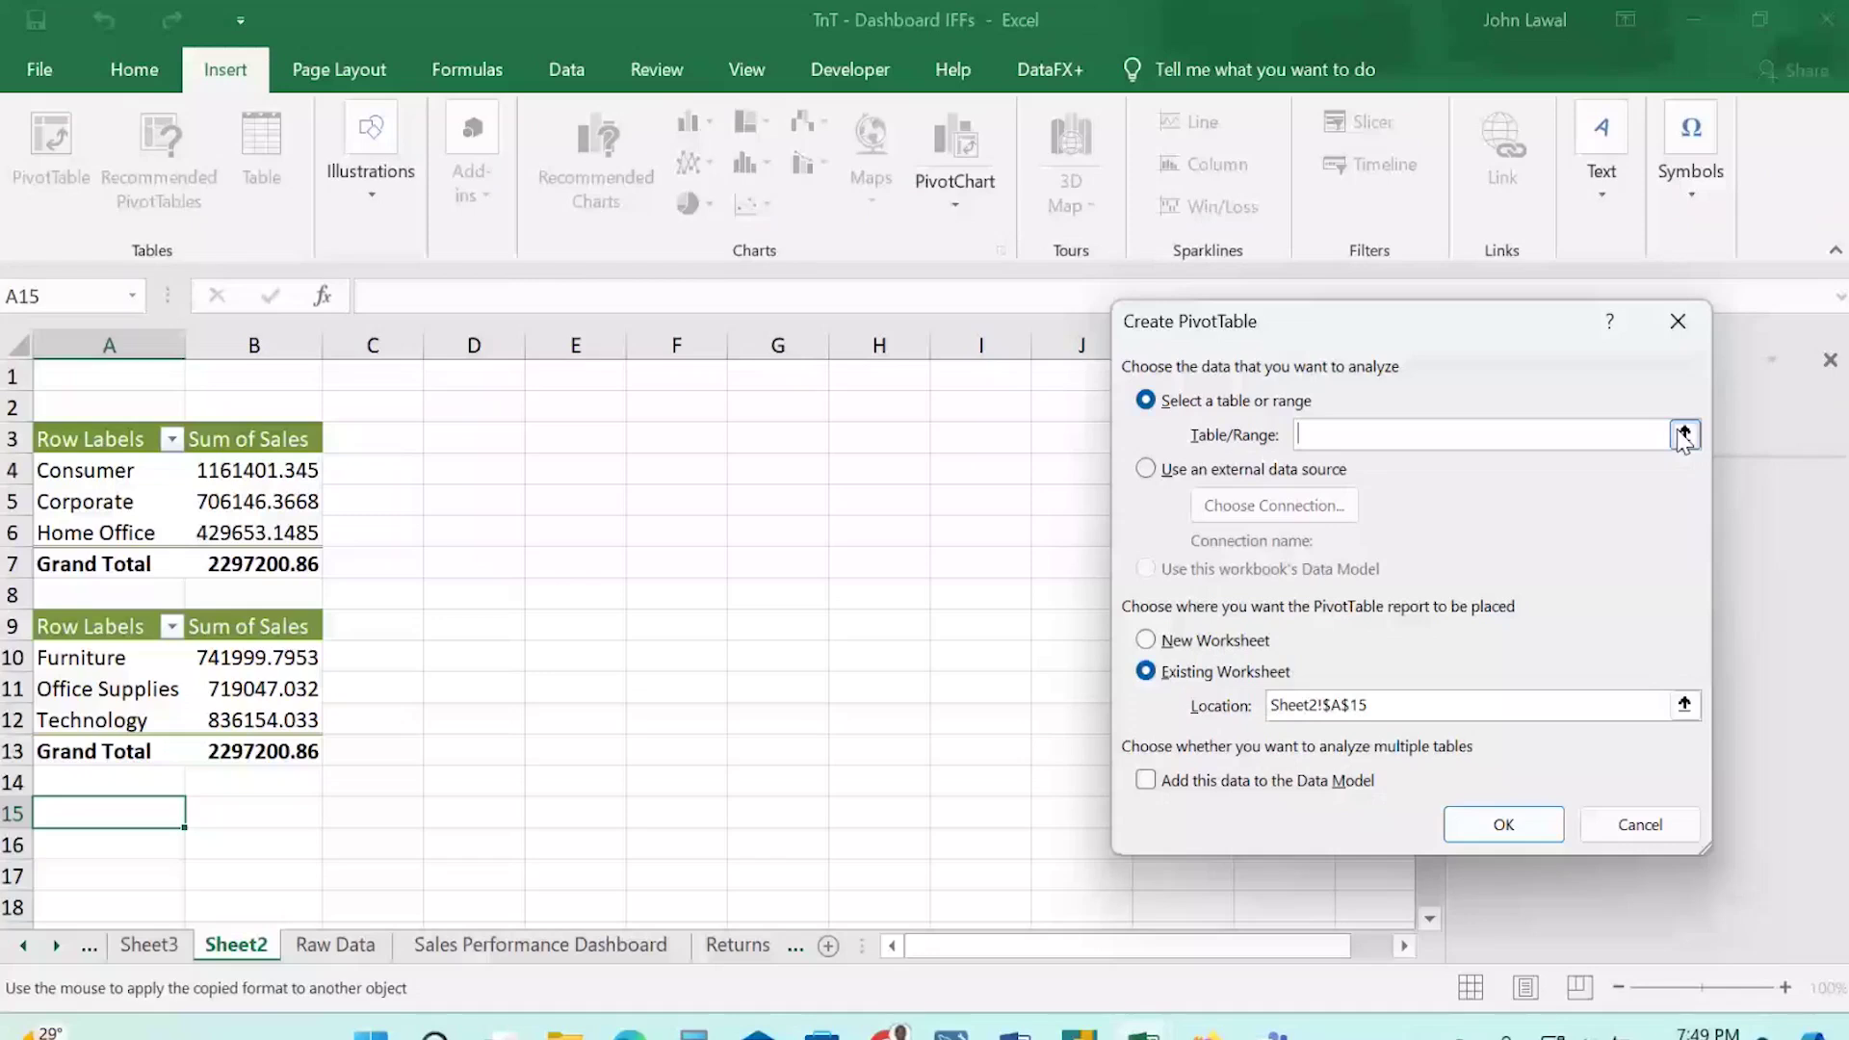
click(1684, 434)
click(335, 945)
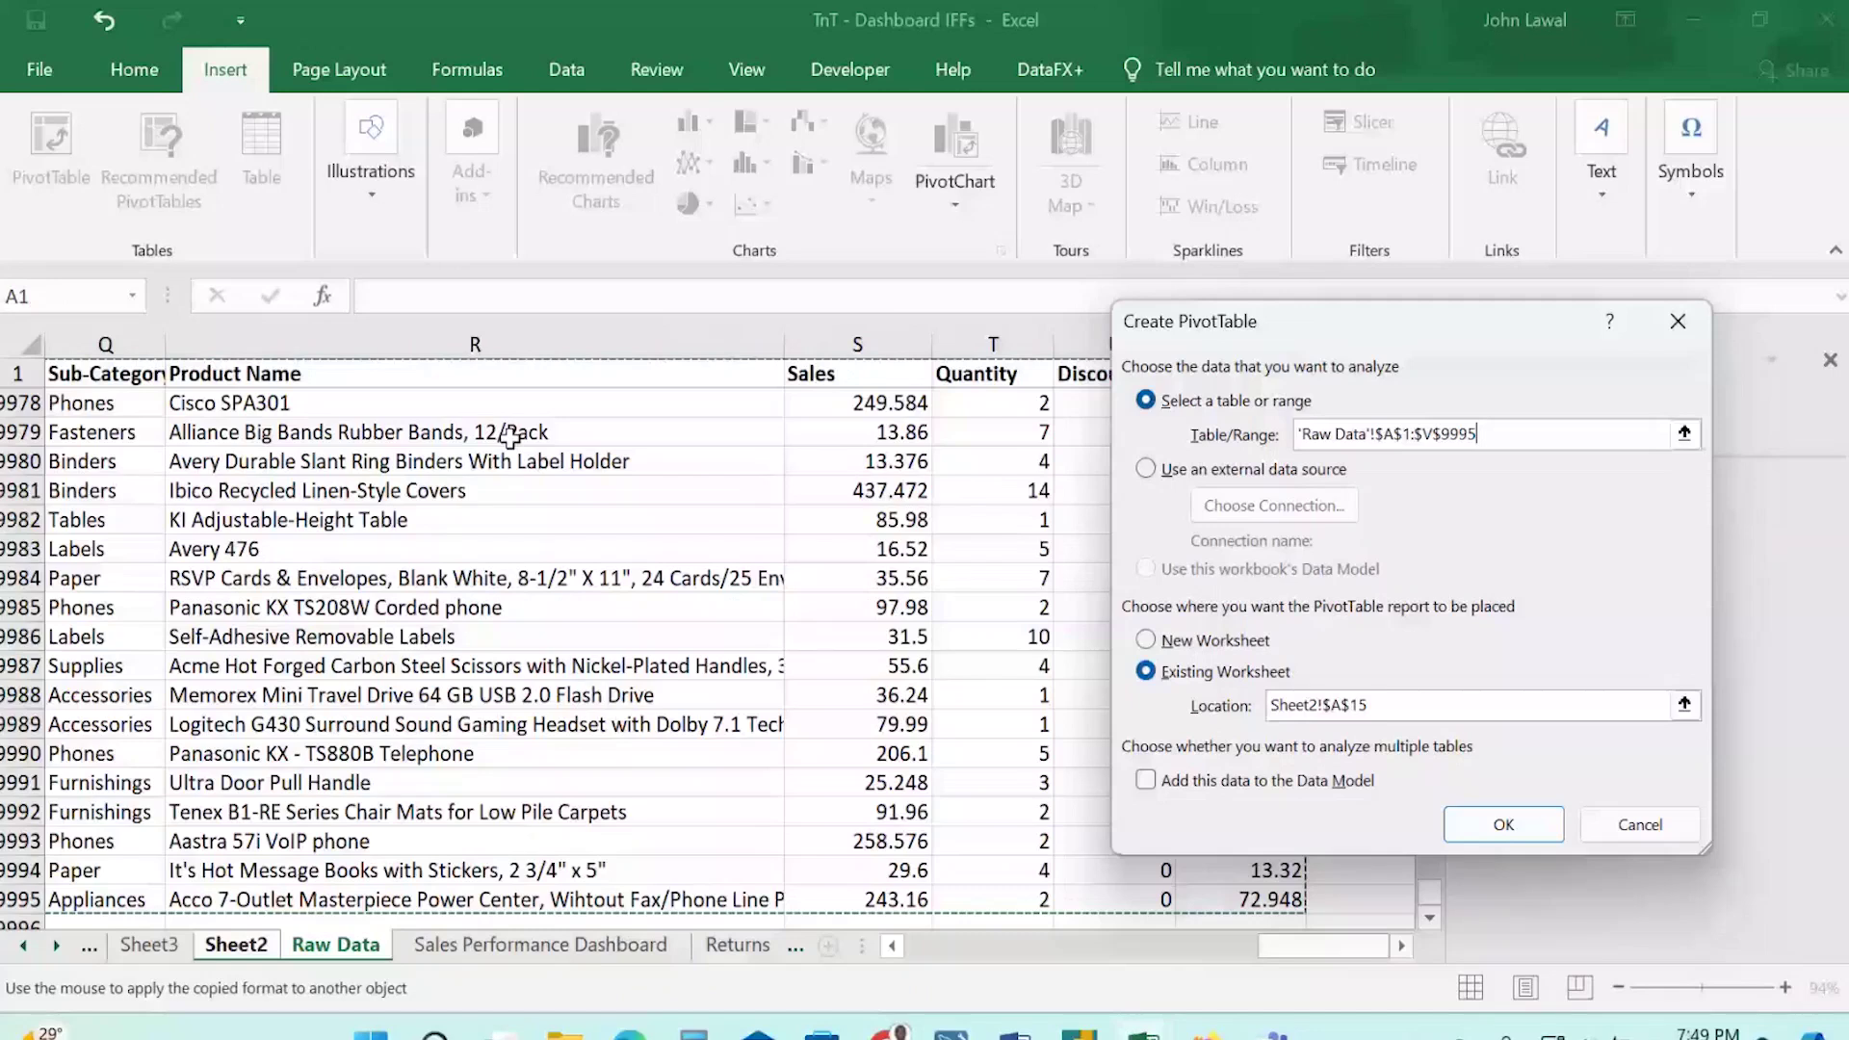
click(1504, 824)
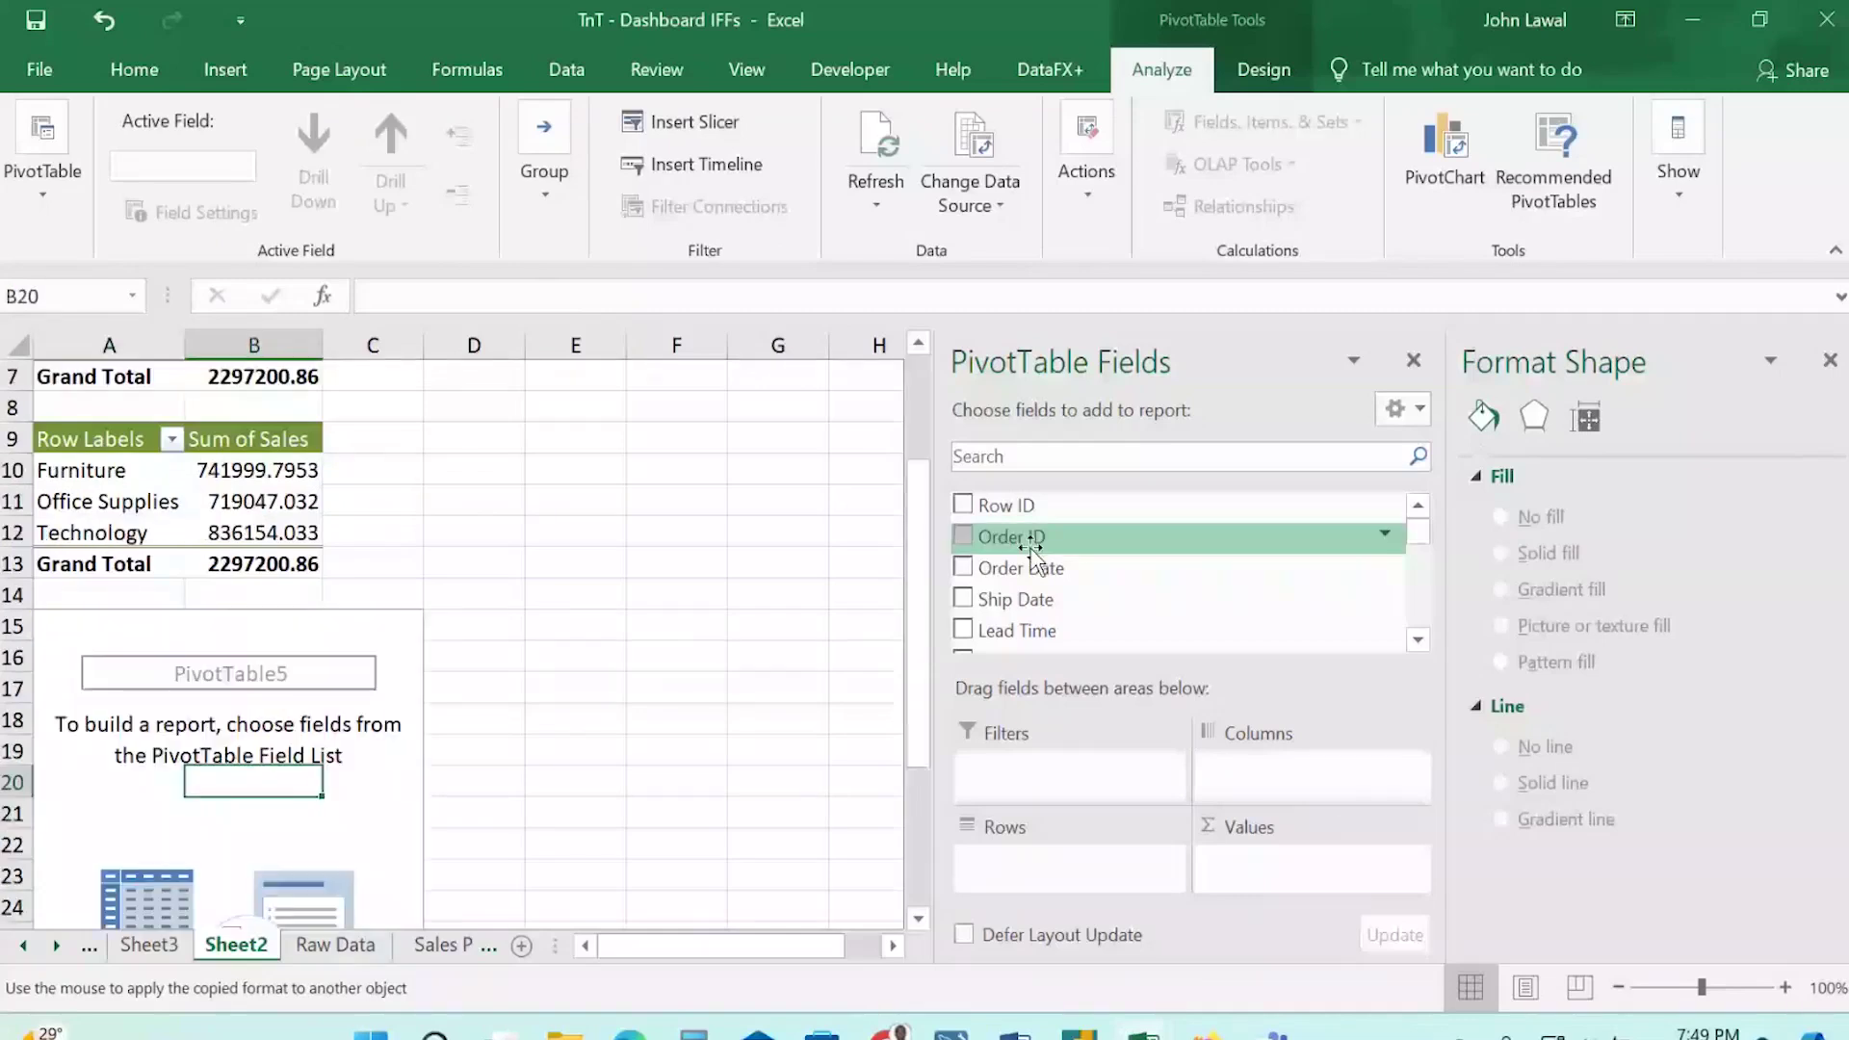
click(964, 568)
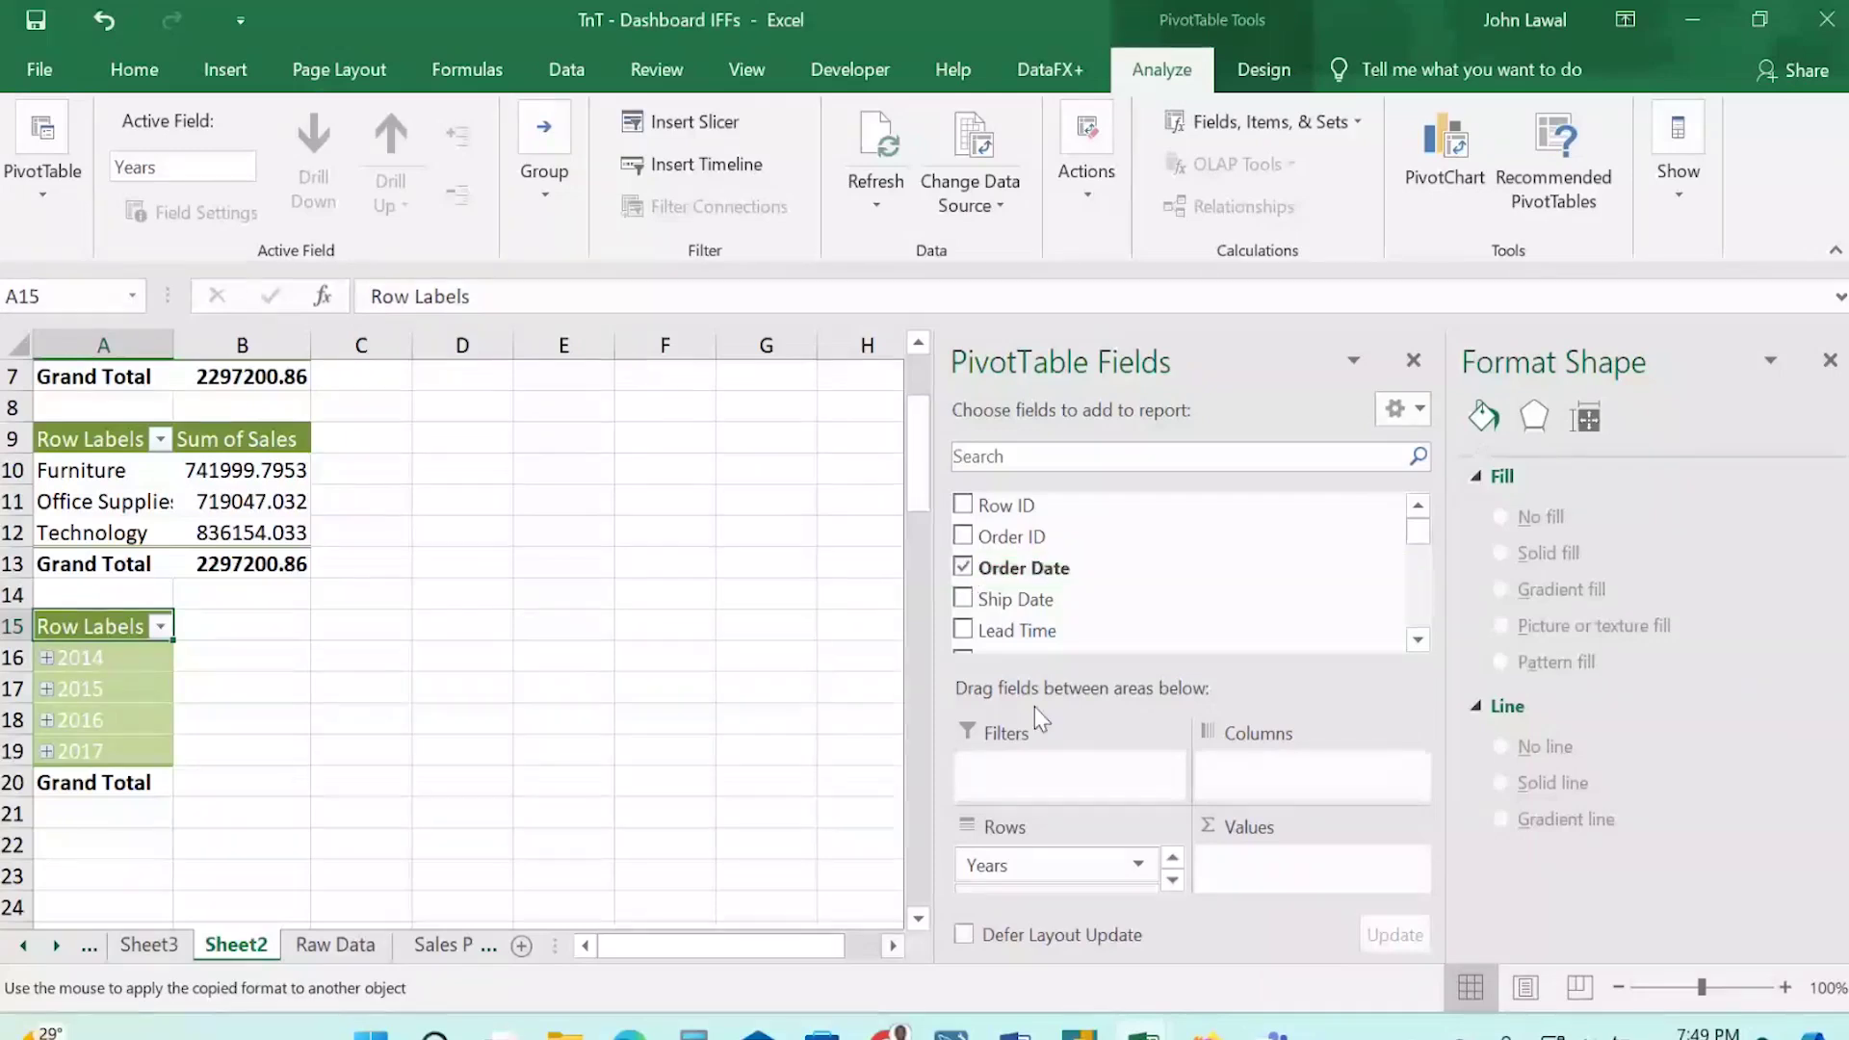
Add the Sales field as summed values to the pivot table grouped by order date.
scroll(1025, 609, down, 1)
scroll(1025, 608, down, 2)
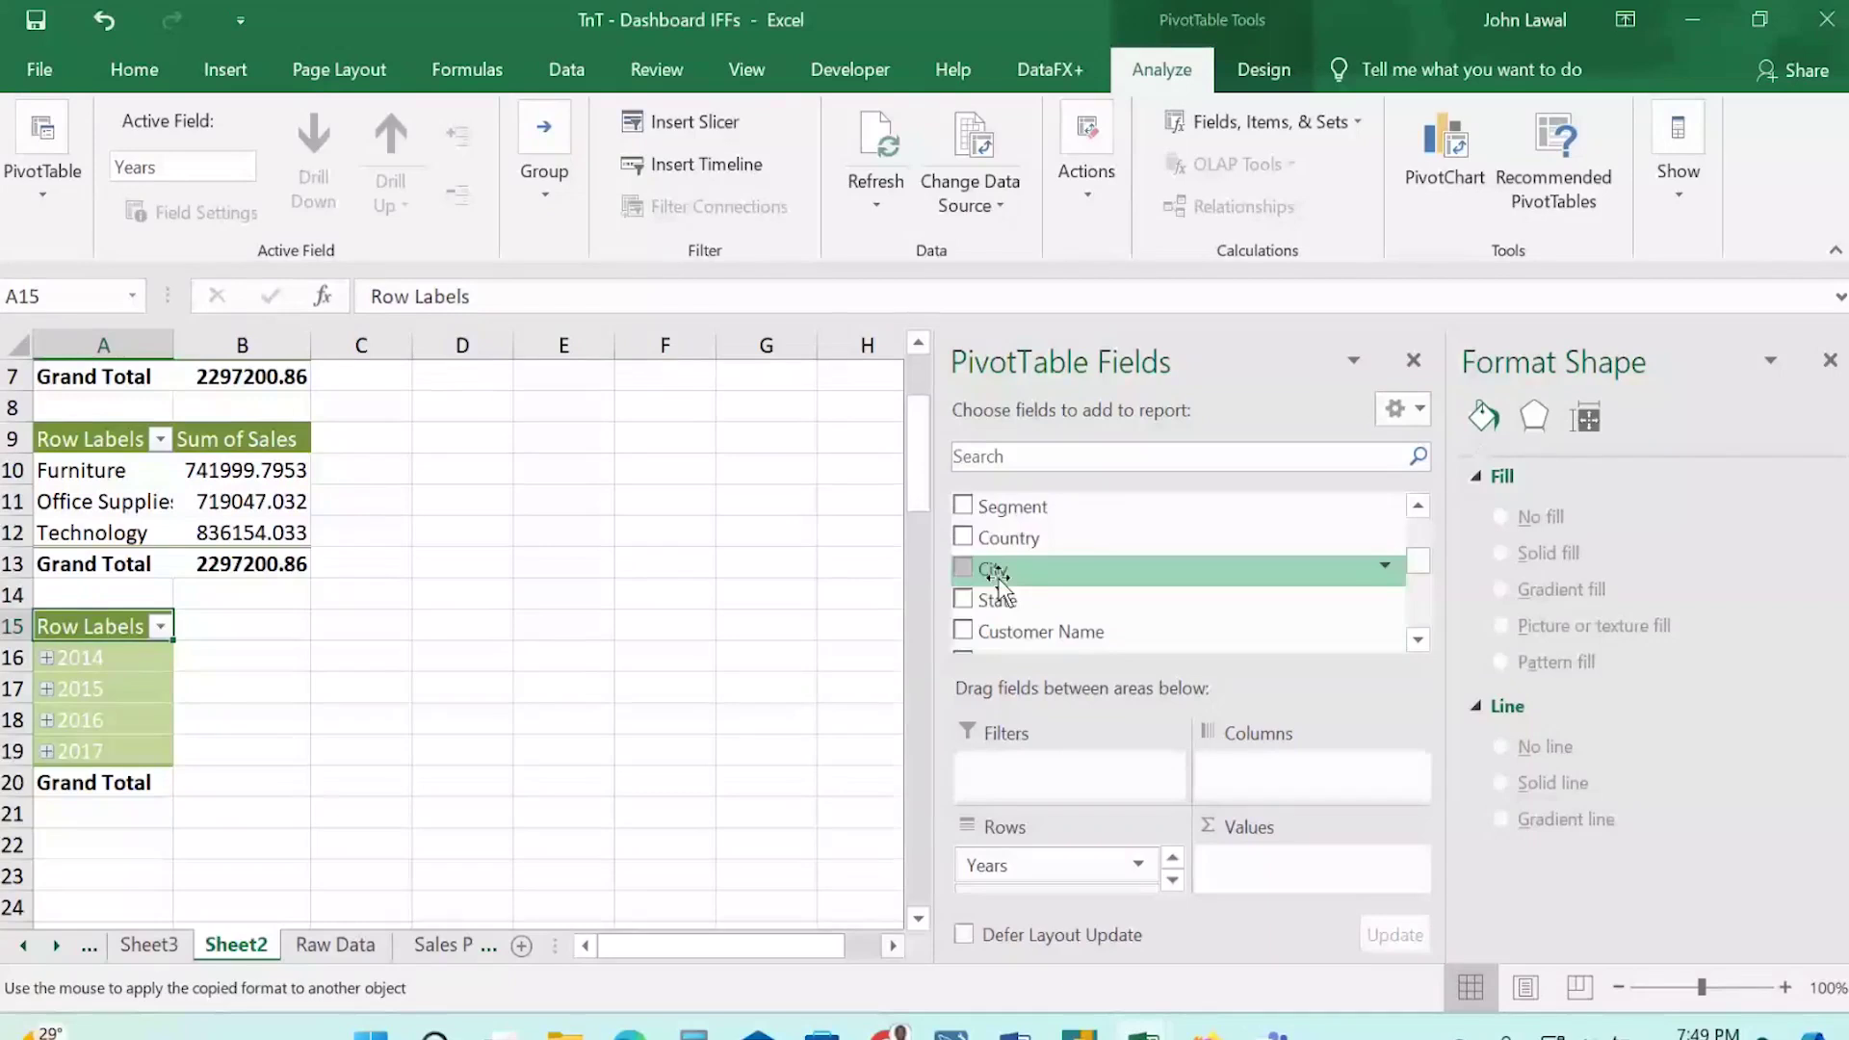
scroll(998, 582, down, 4)
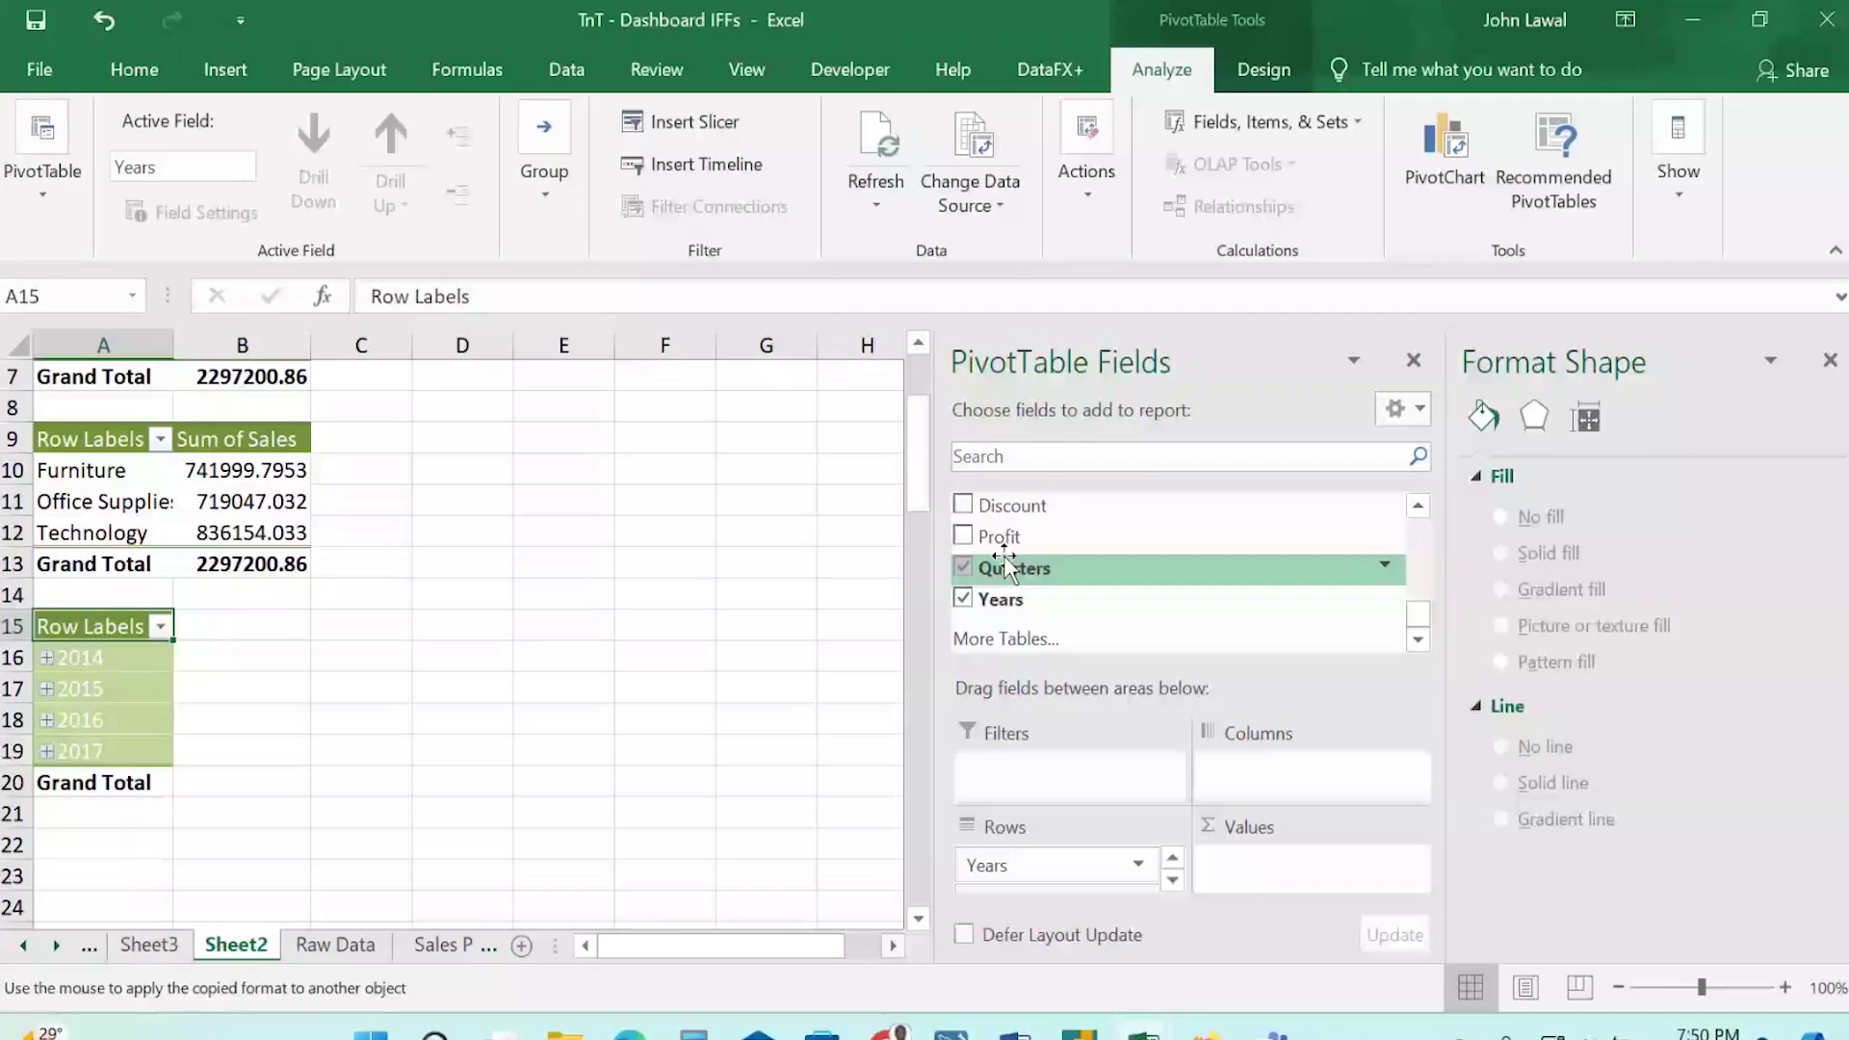
scroll(1004, 557, up, 1)
click(965, 516)
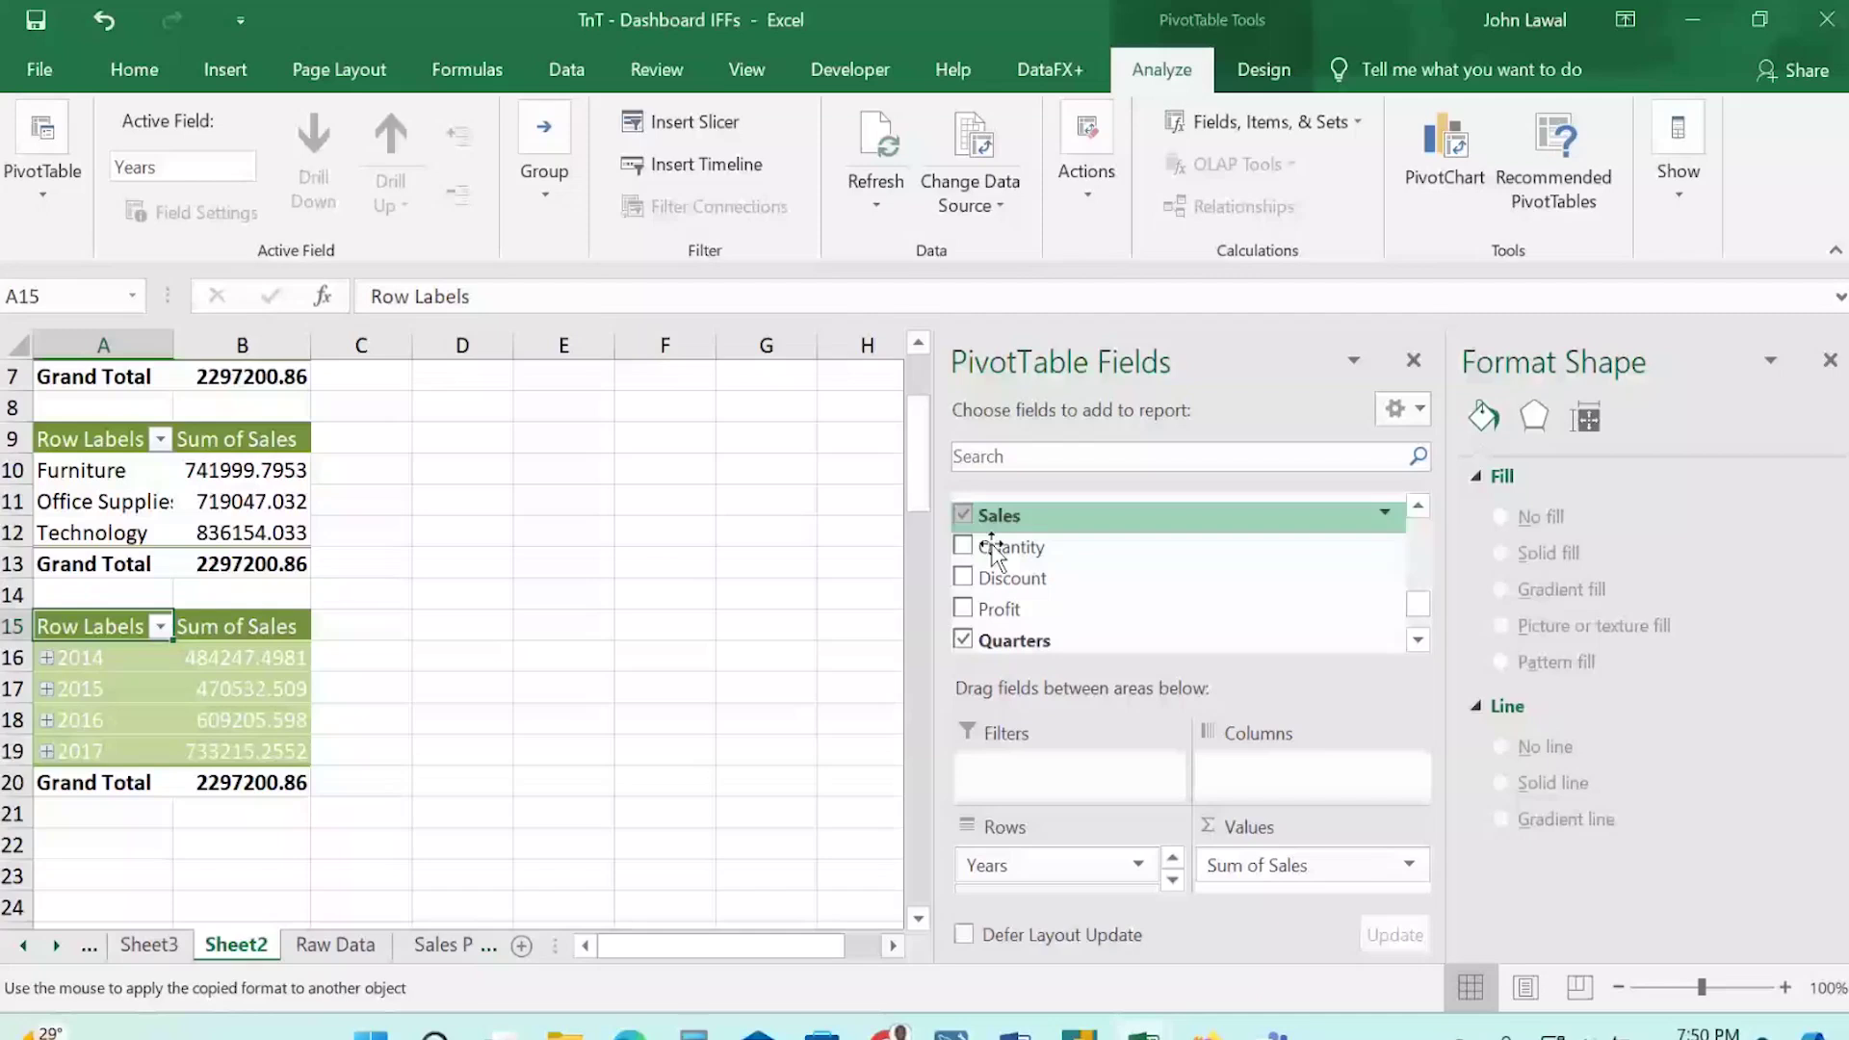
Check which date grouping fields the order-date pivot table uses as rows.
click(1172, 880)
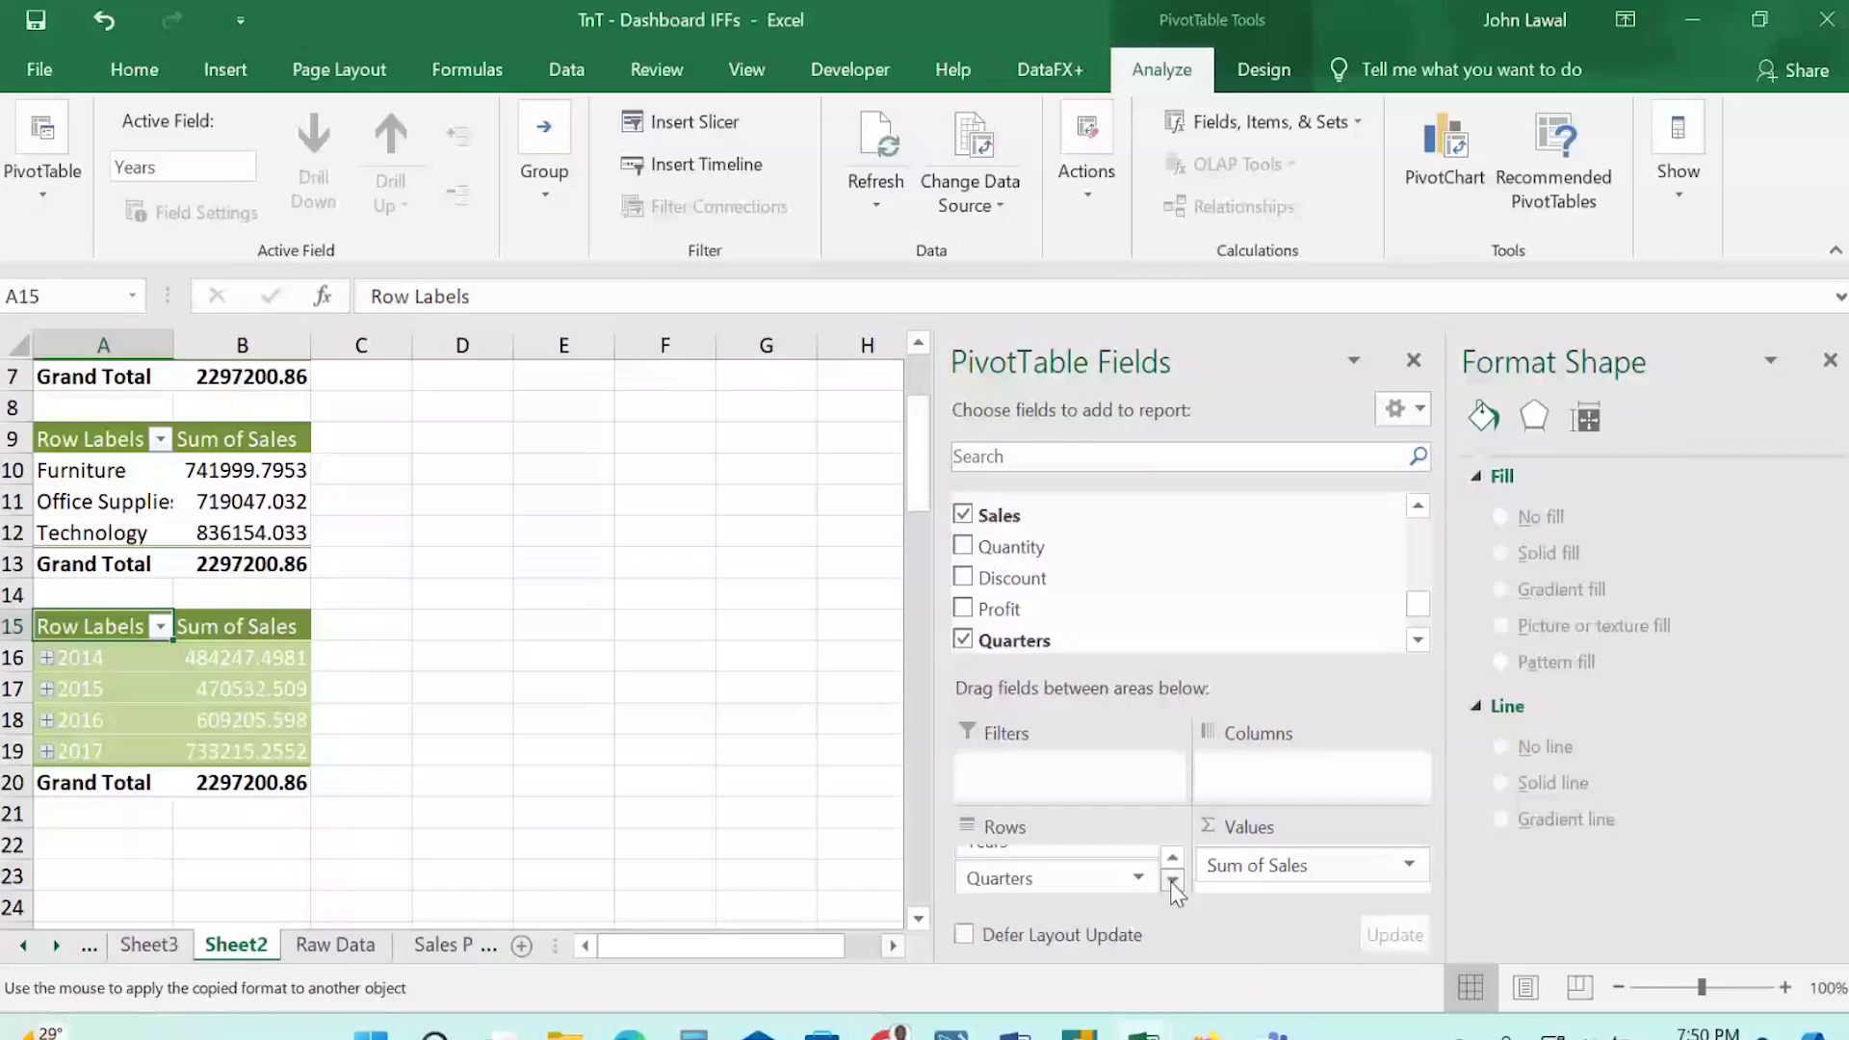
click(1172, 882)
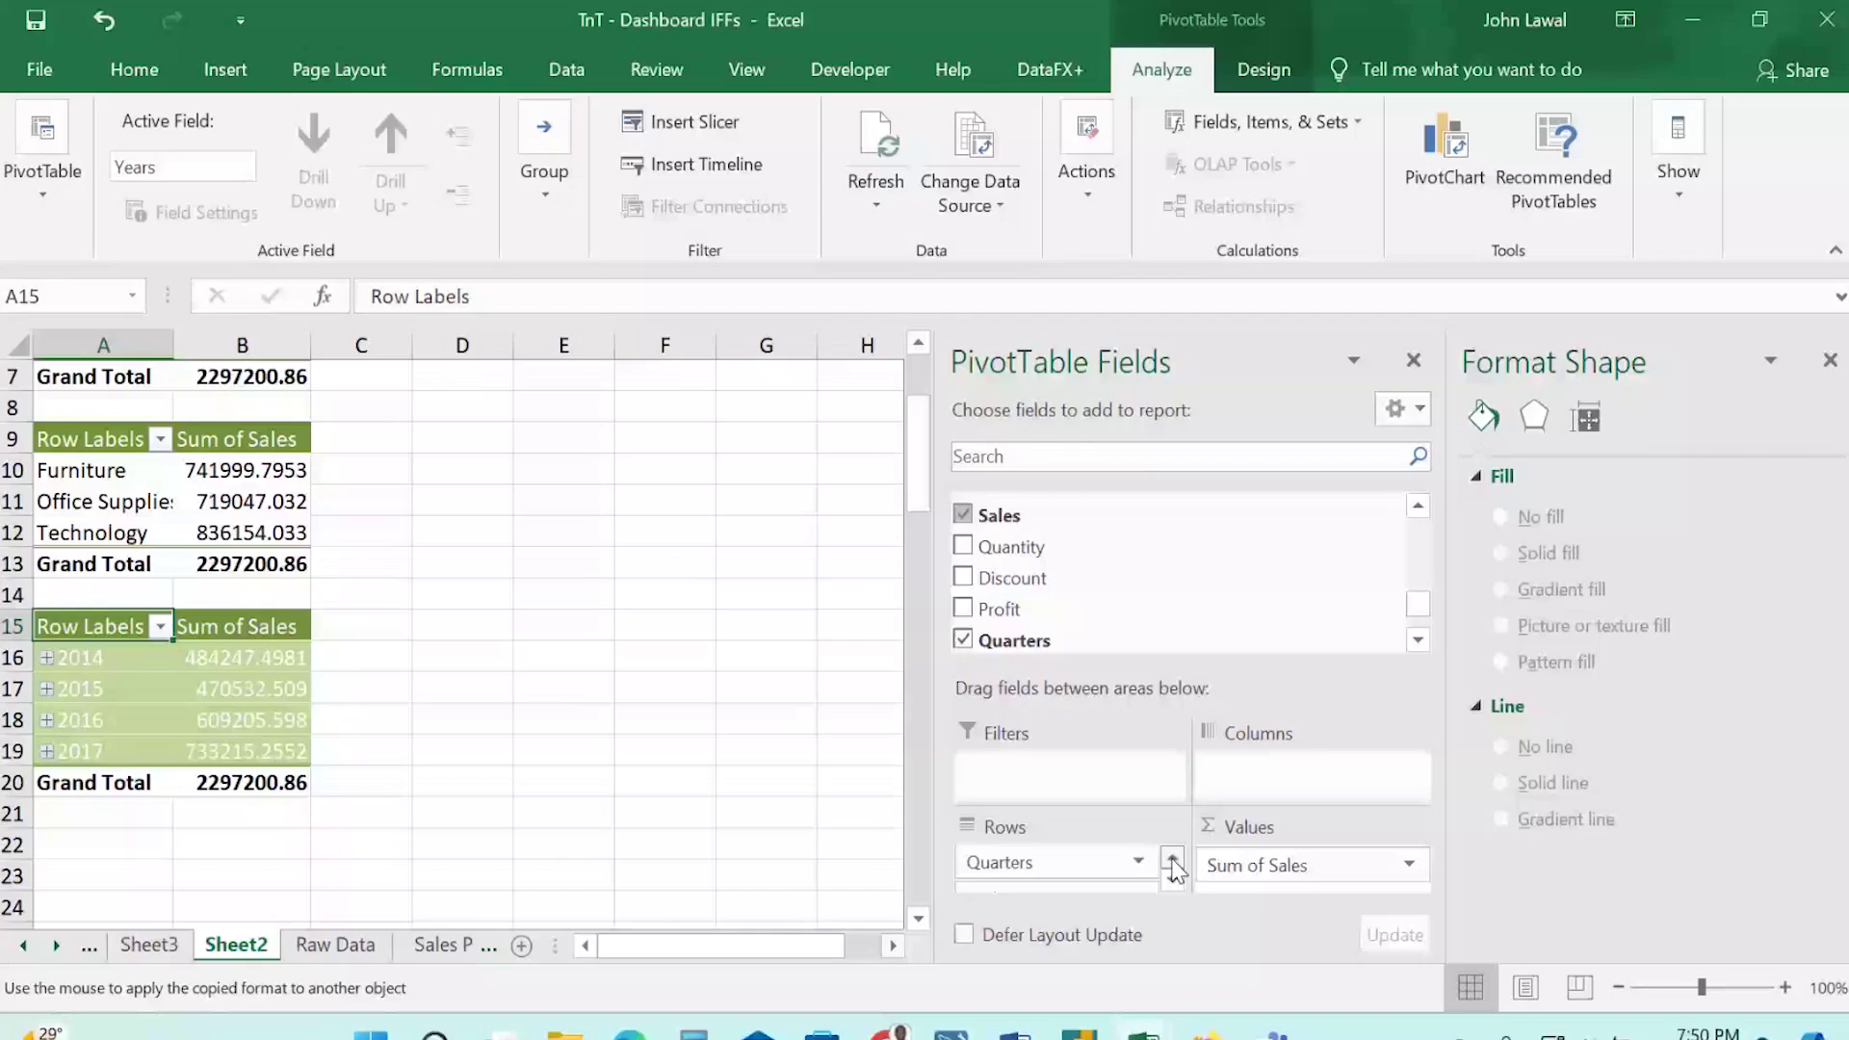
click(1172, 860)
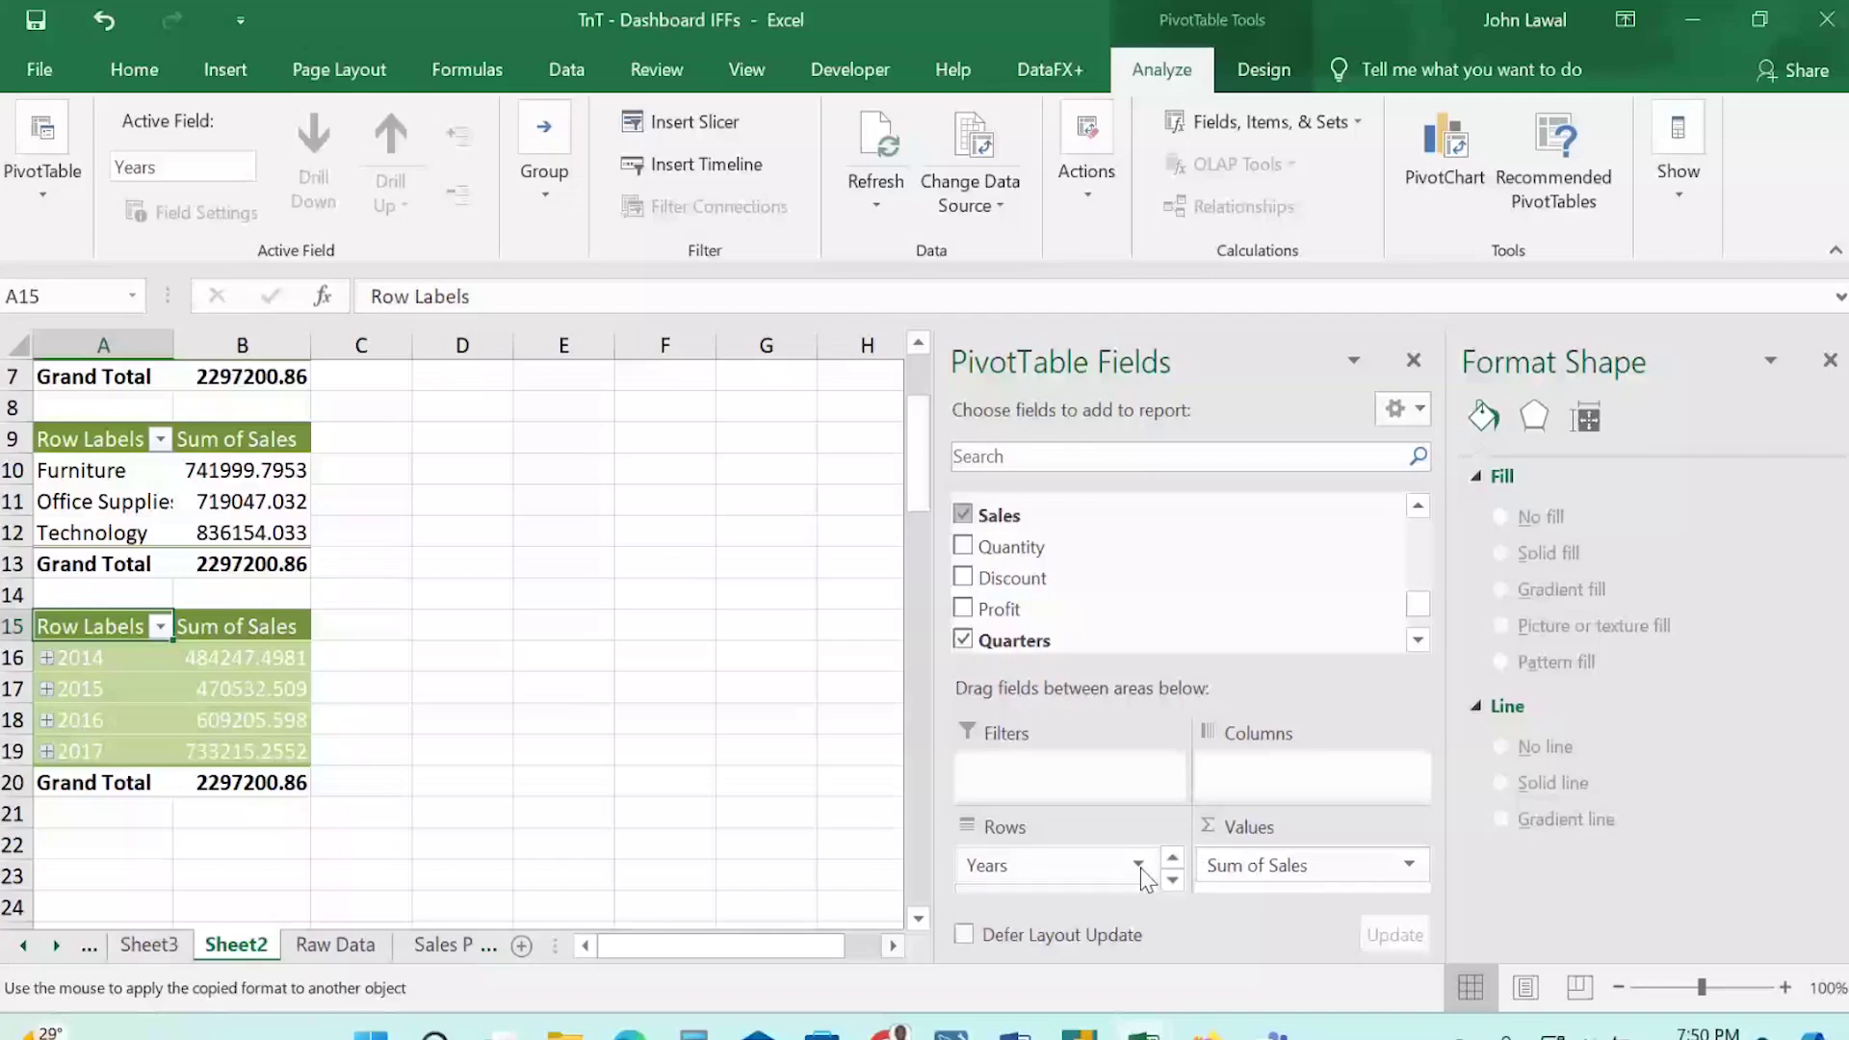
click(1172, 881)
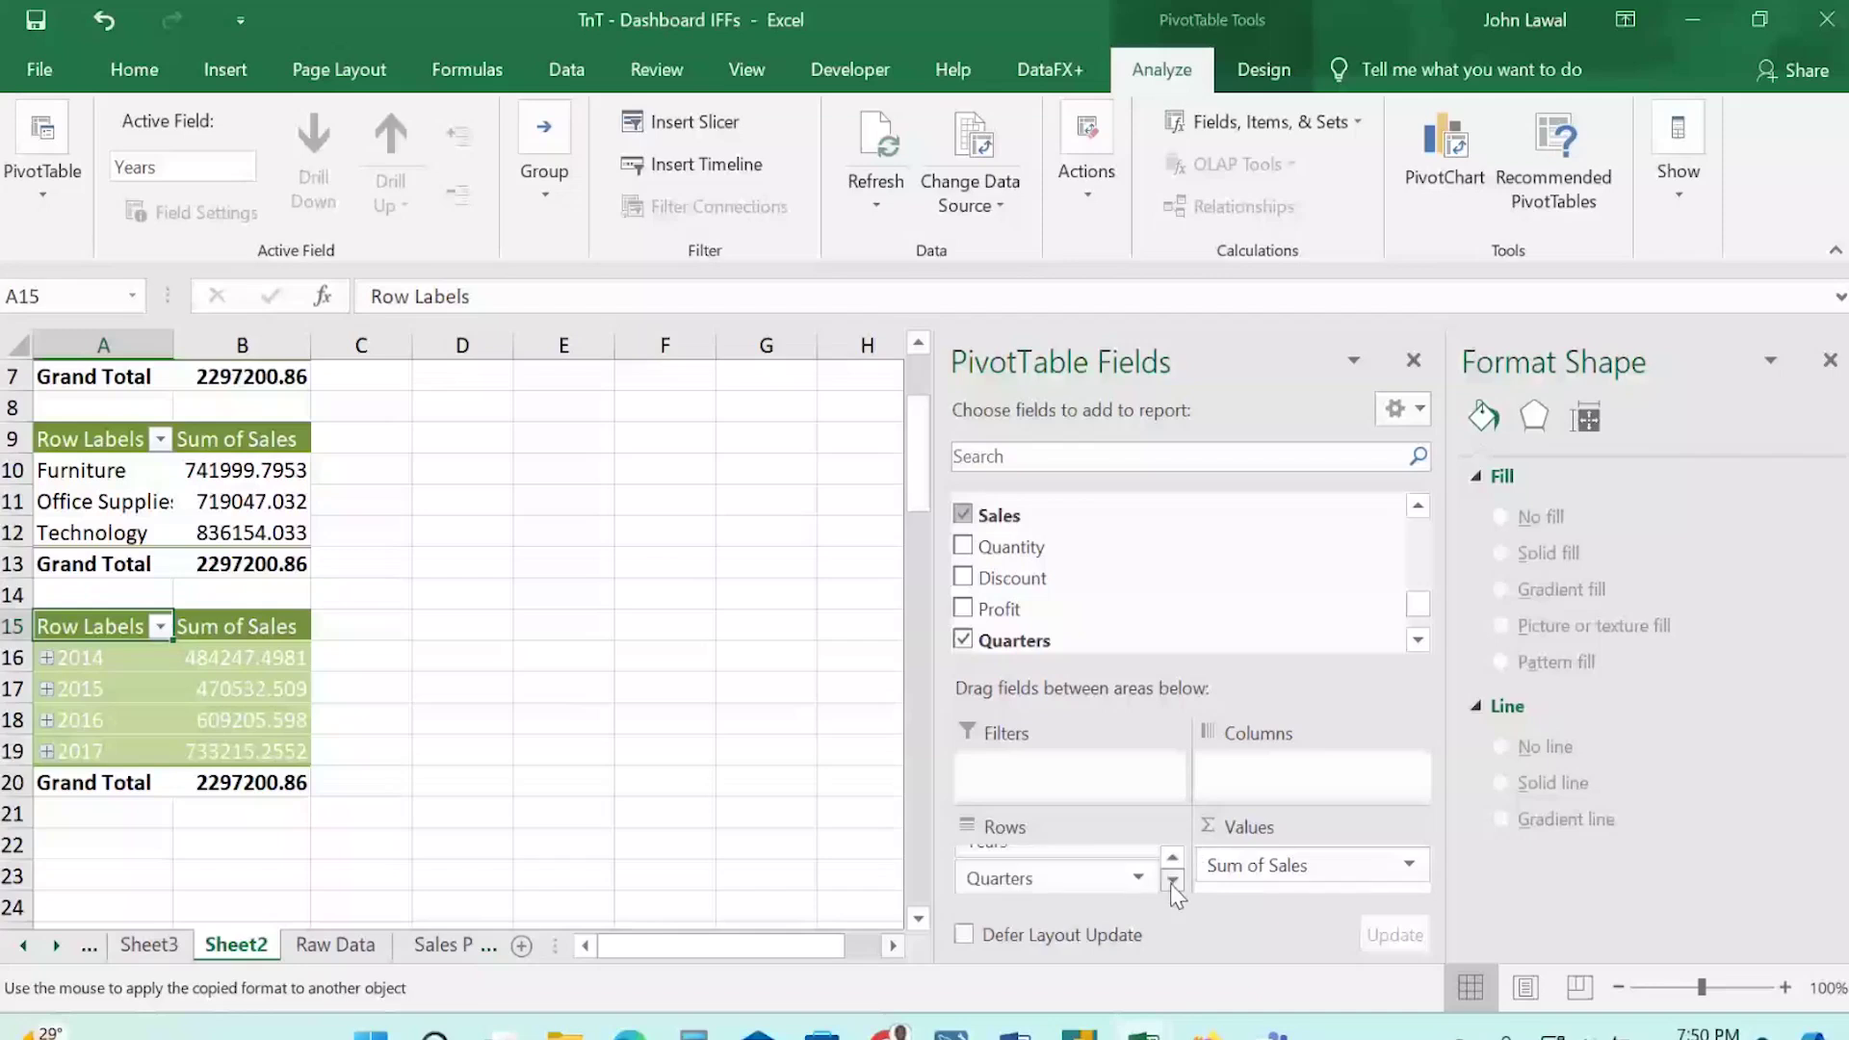
click(1172, 880)
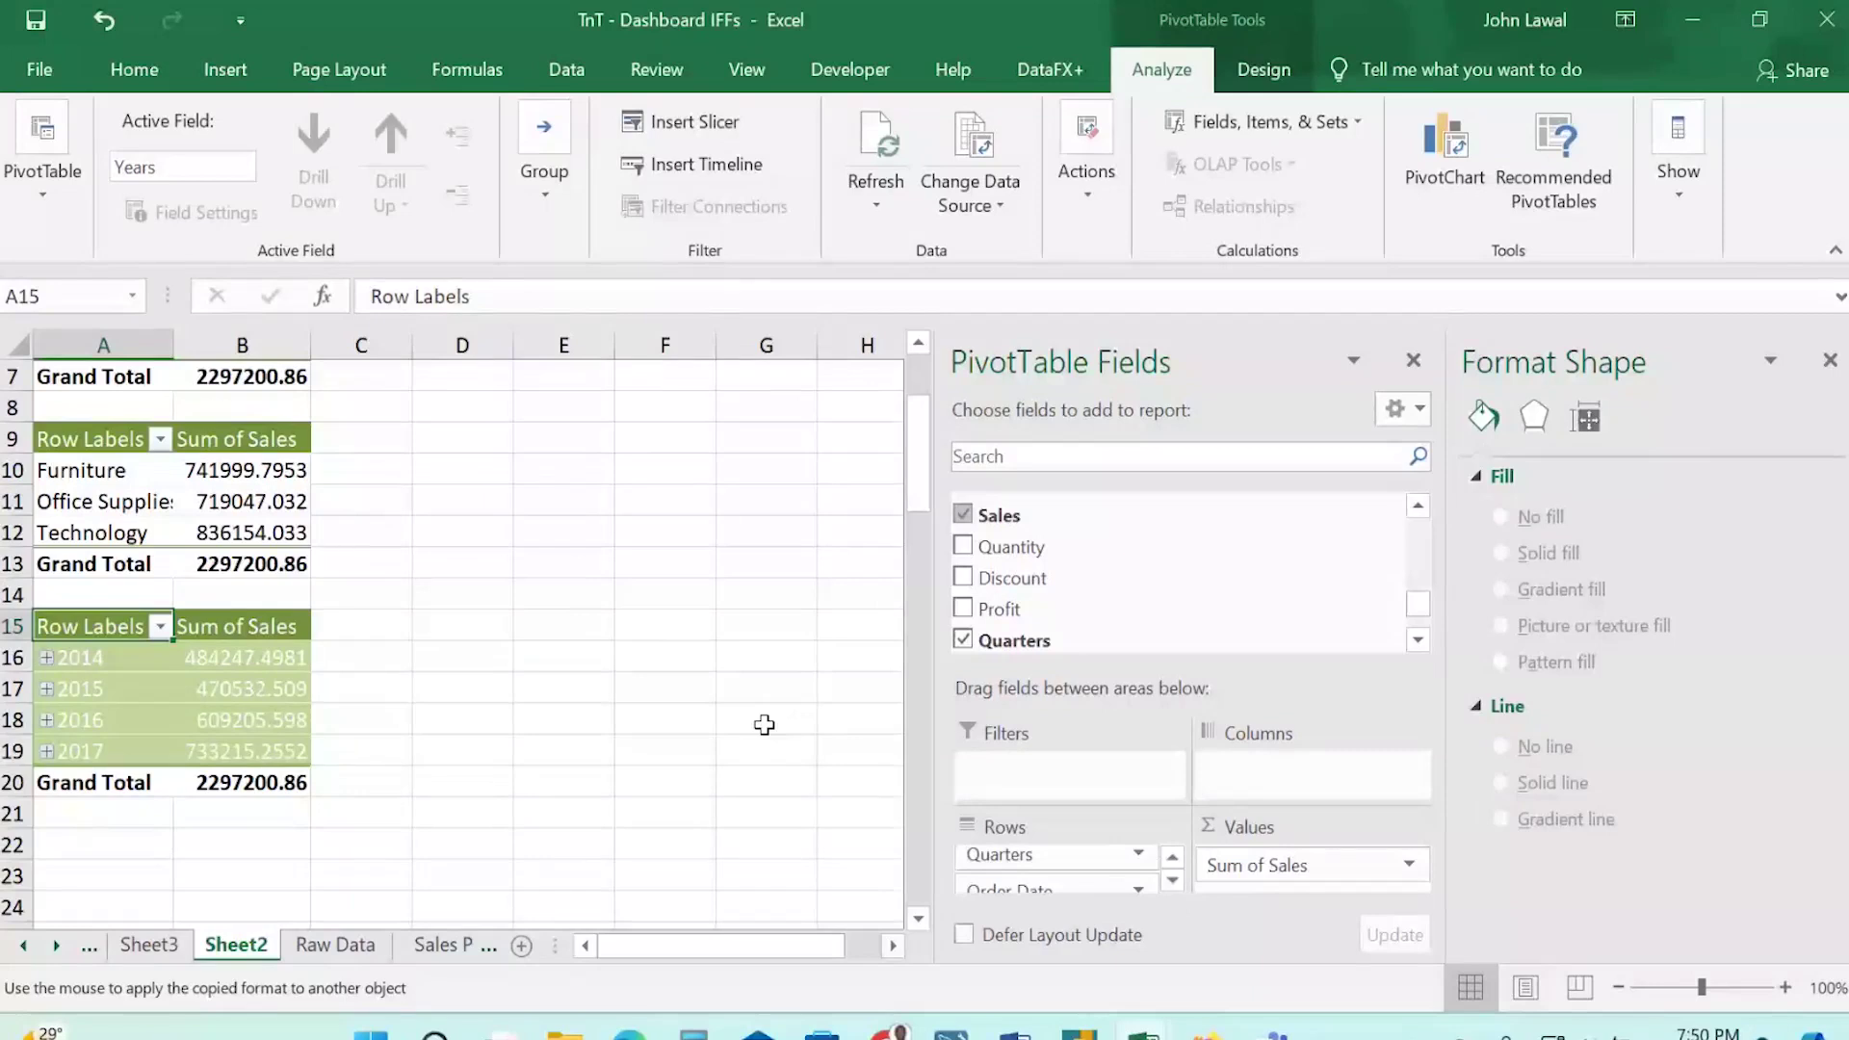
Insert a line PivotChart based on the yearly sales pivot table.
click(211, 664)
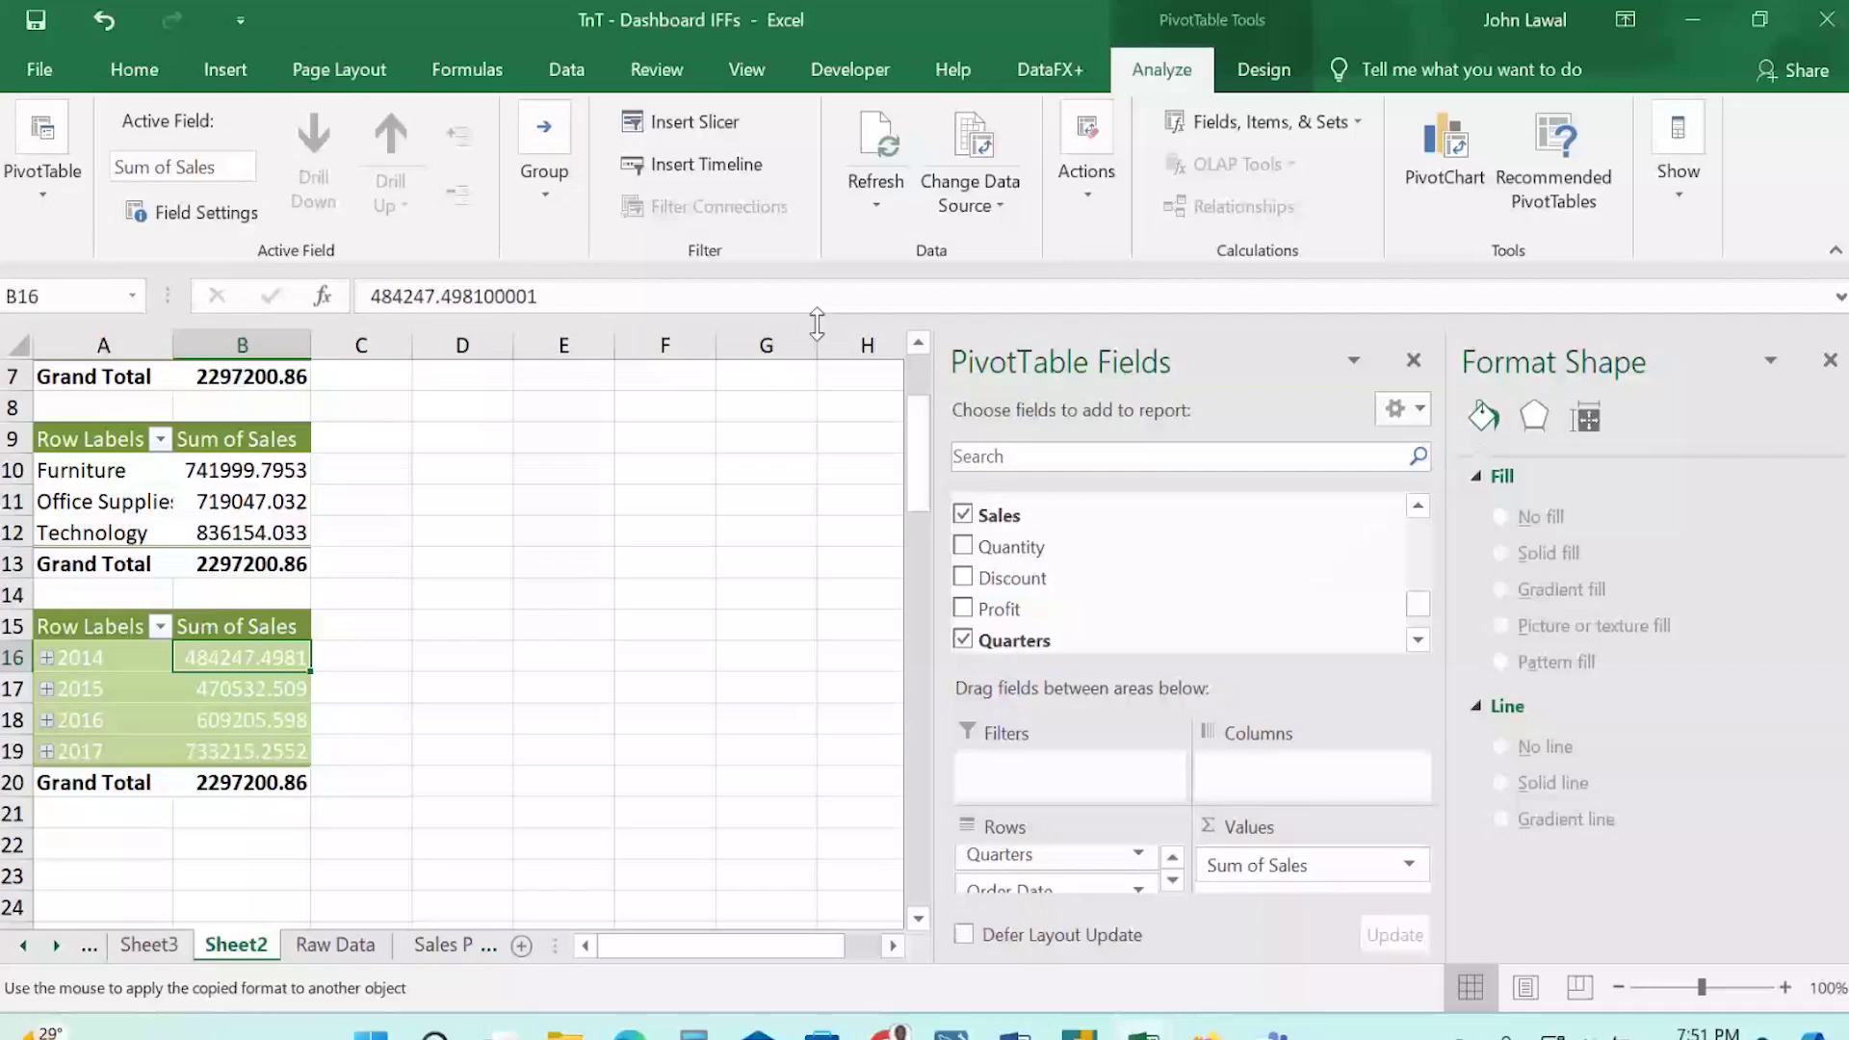
click(1439, 165)
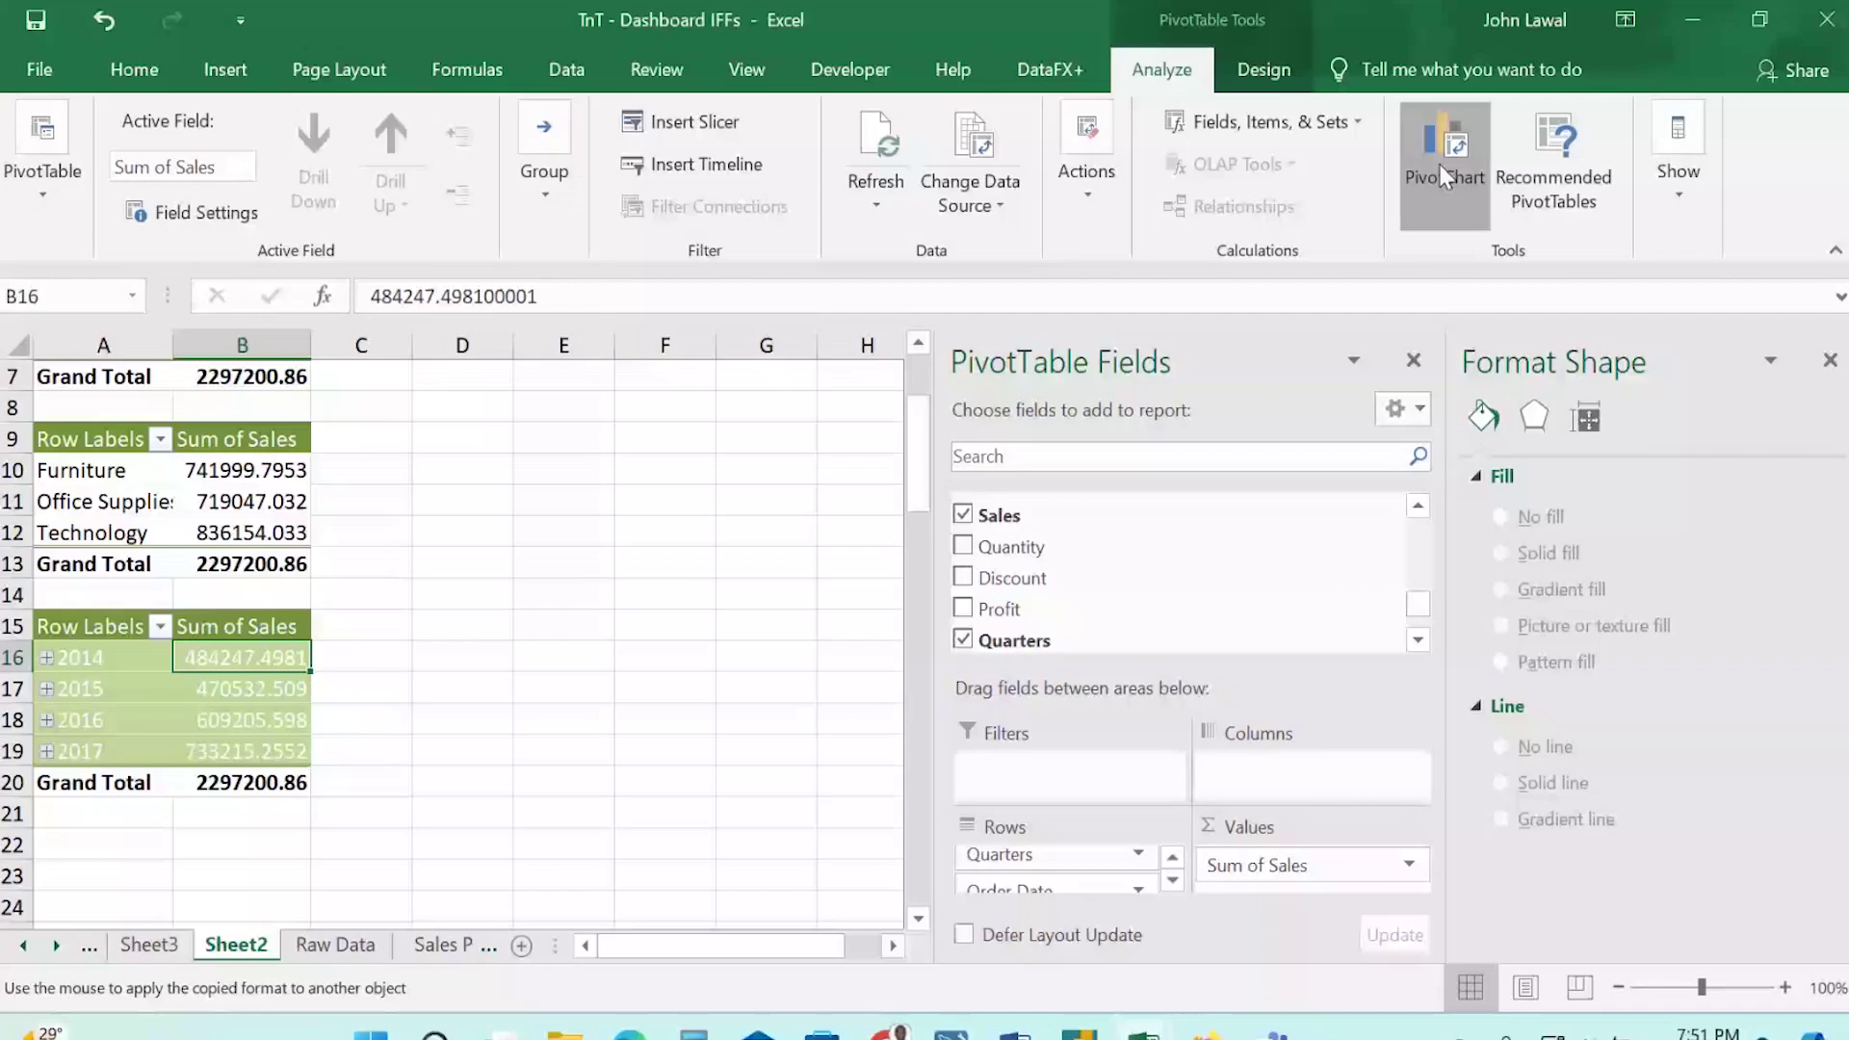
click(549, 256)
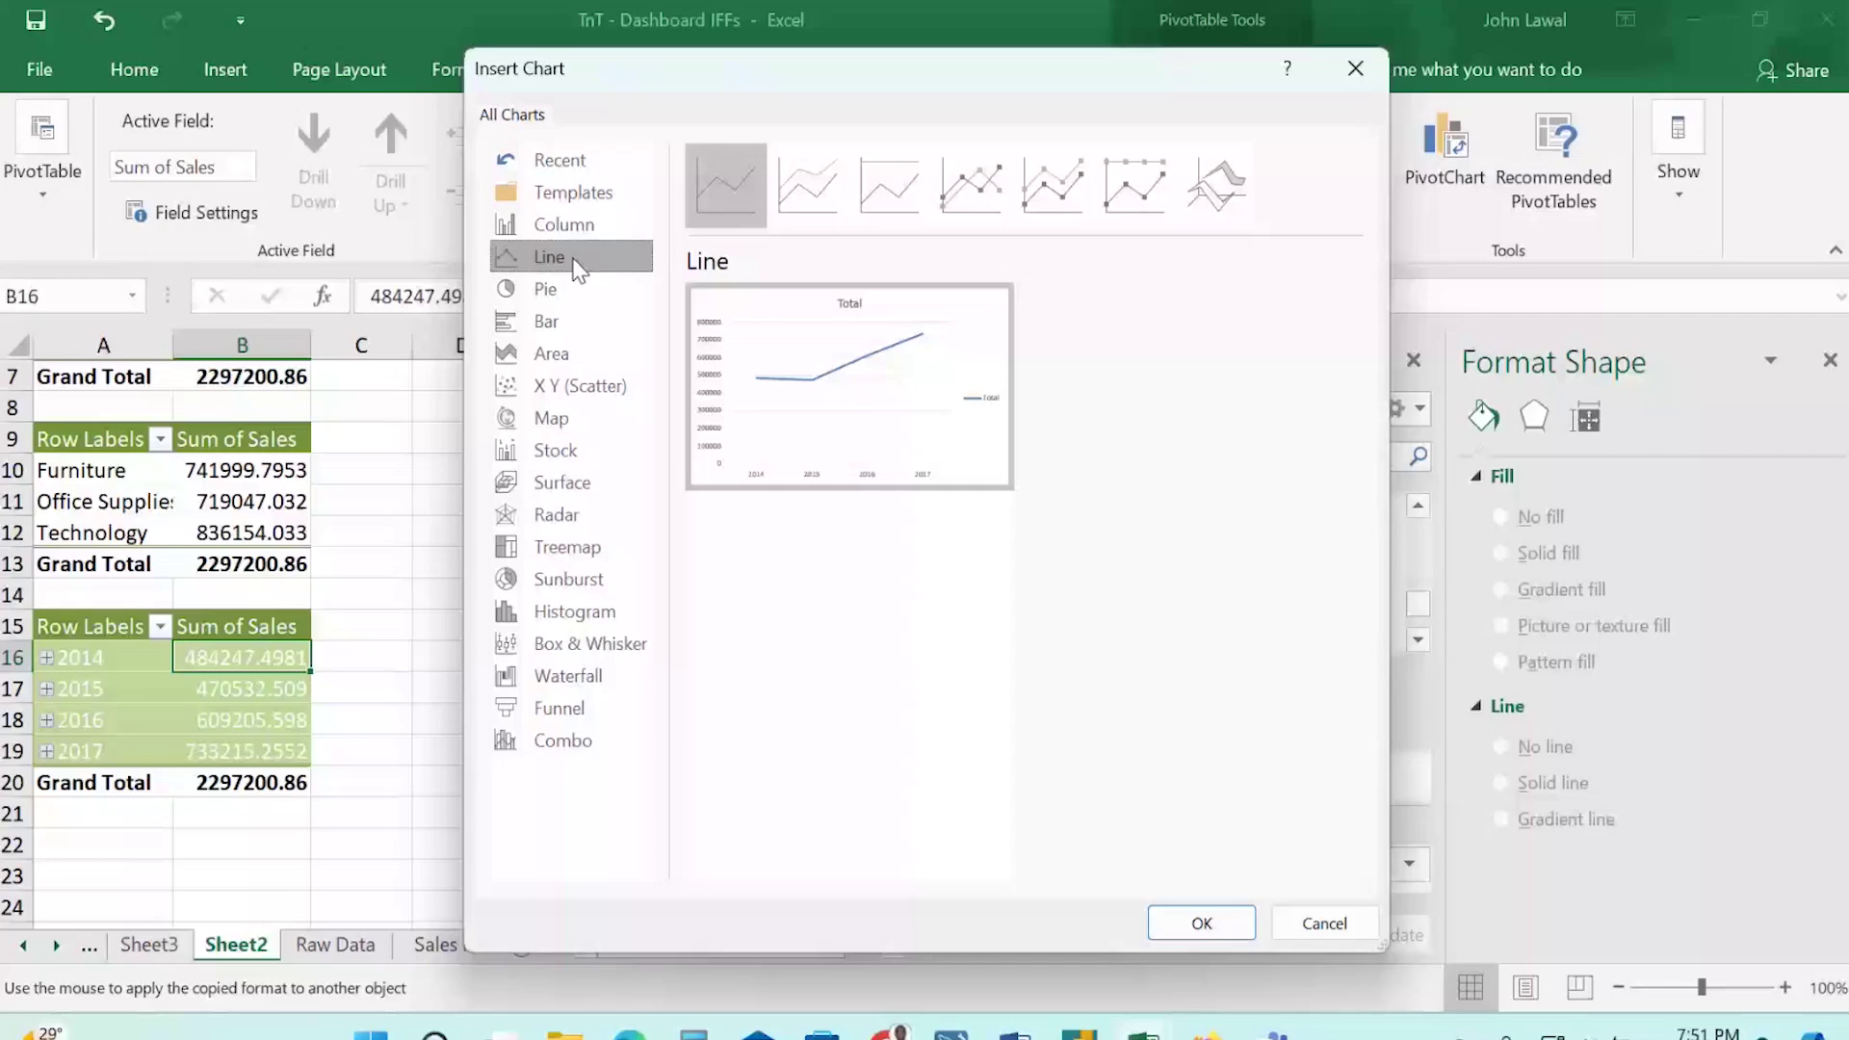
mouse_move(896, 469)
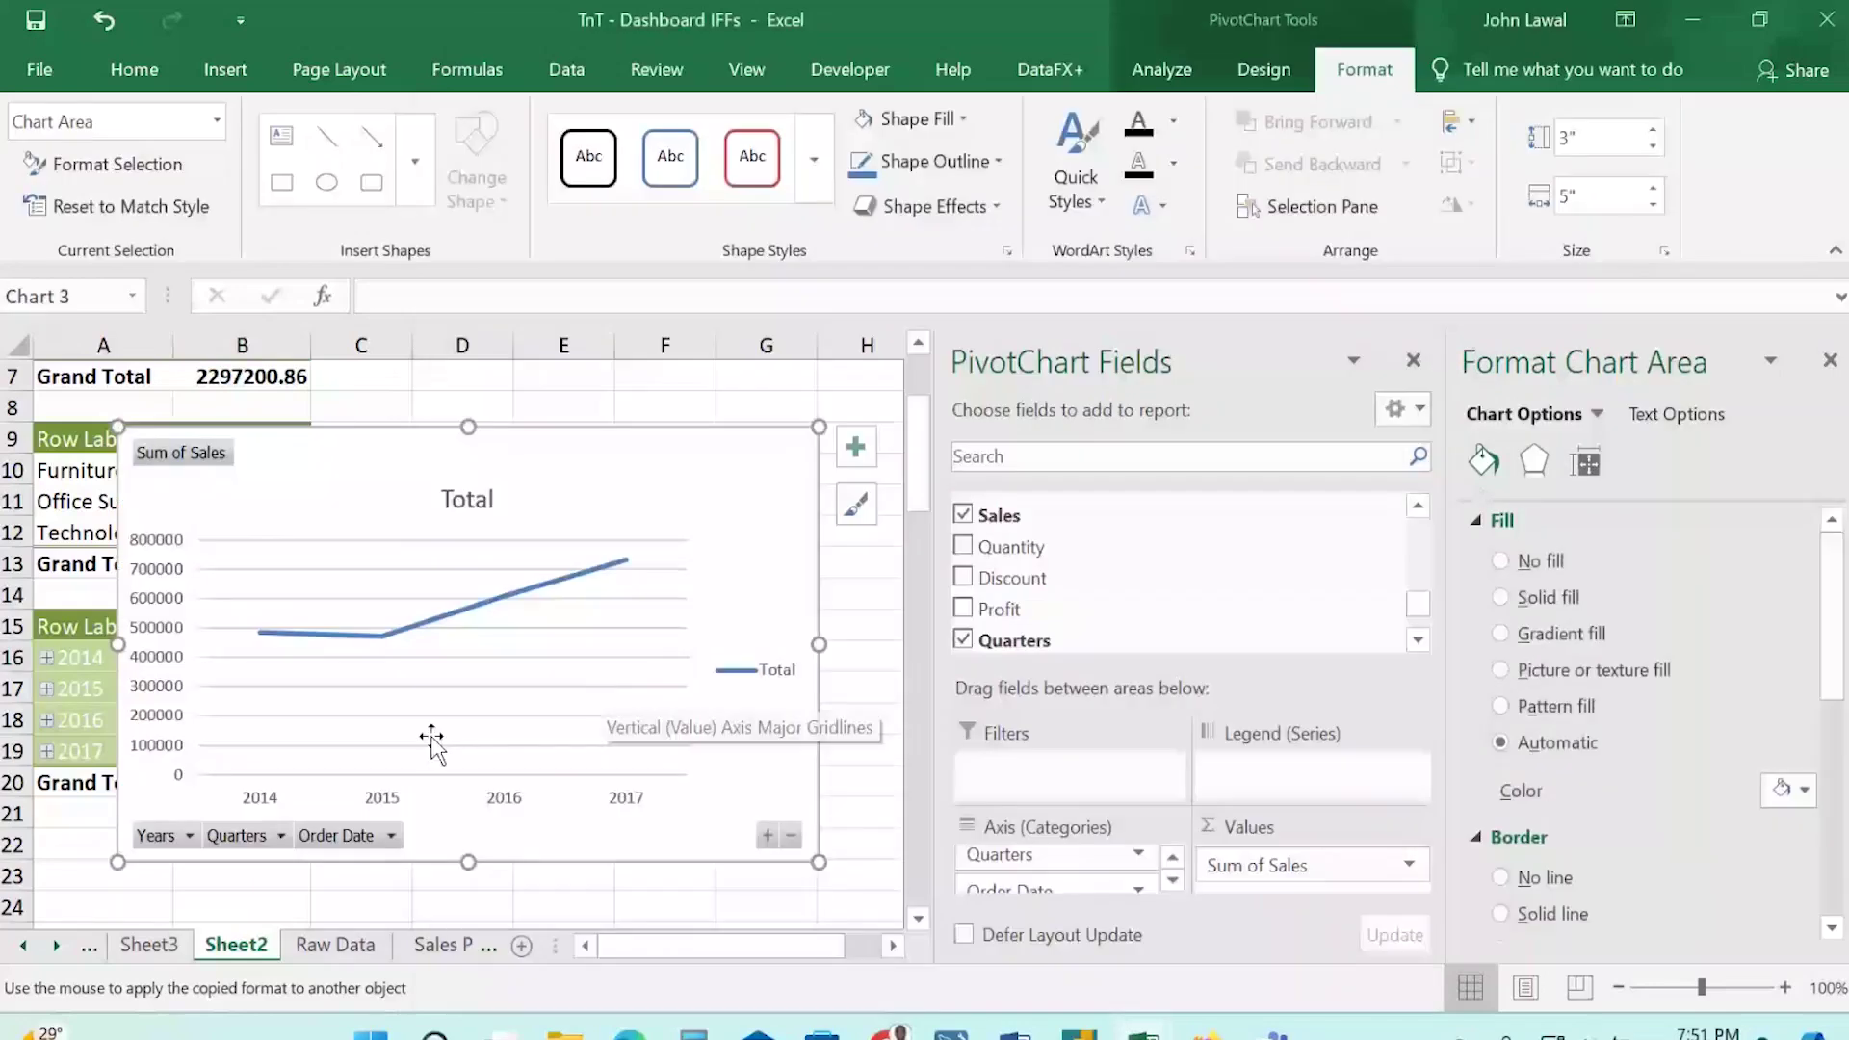
Examine the filter options for Quarters, Order Date and Years on the line chart without changing them.
click(280, 836)
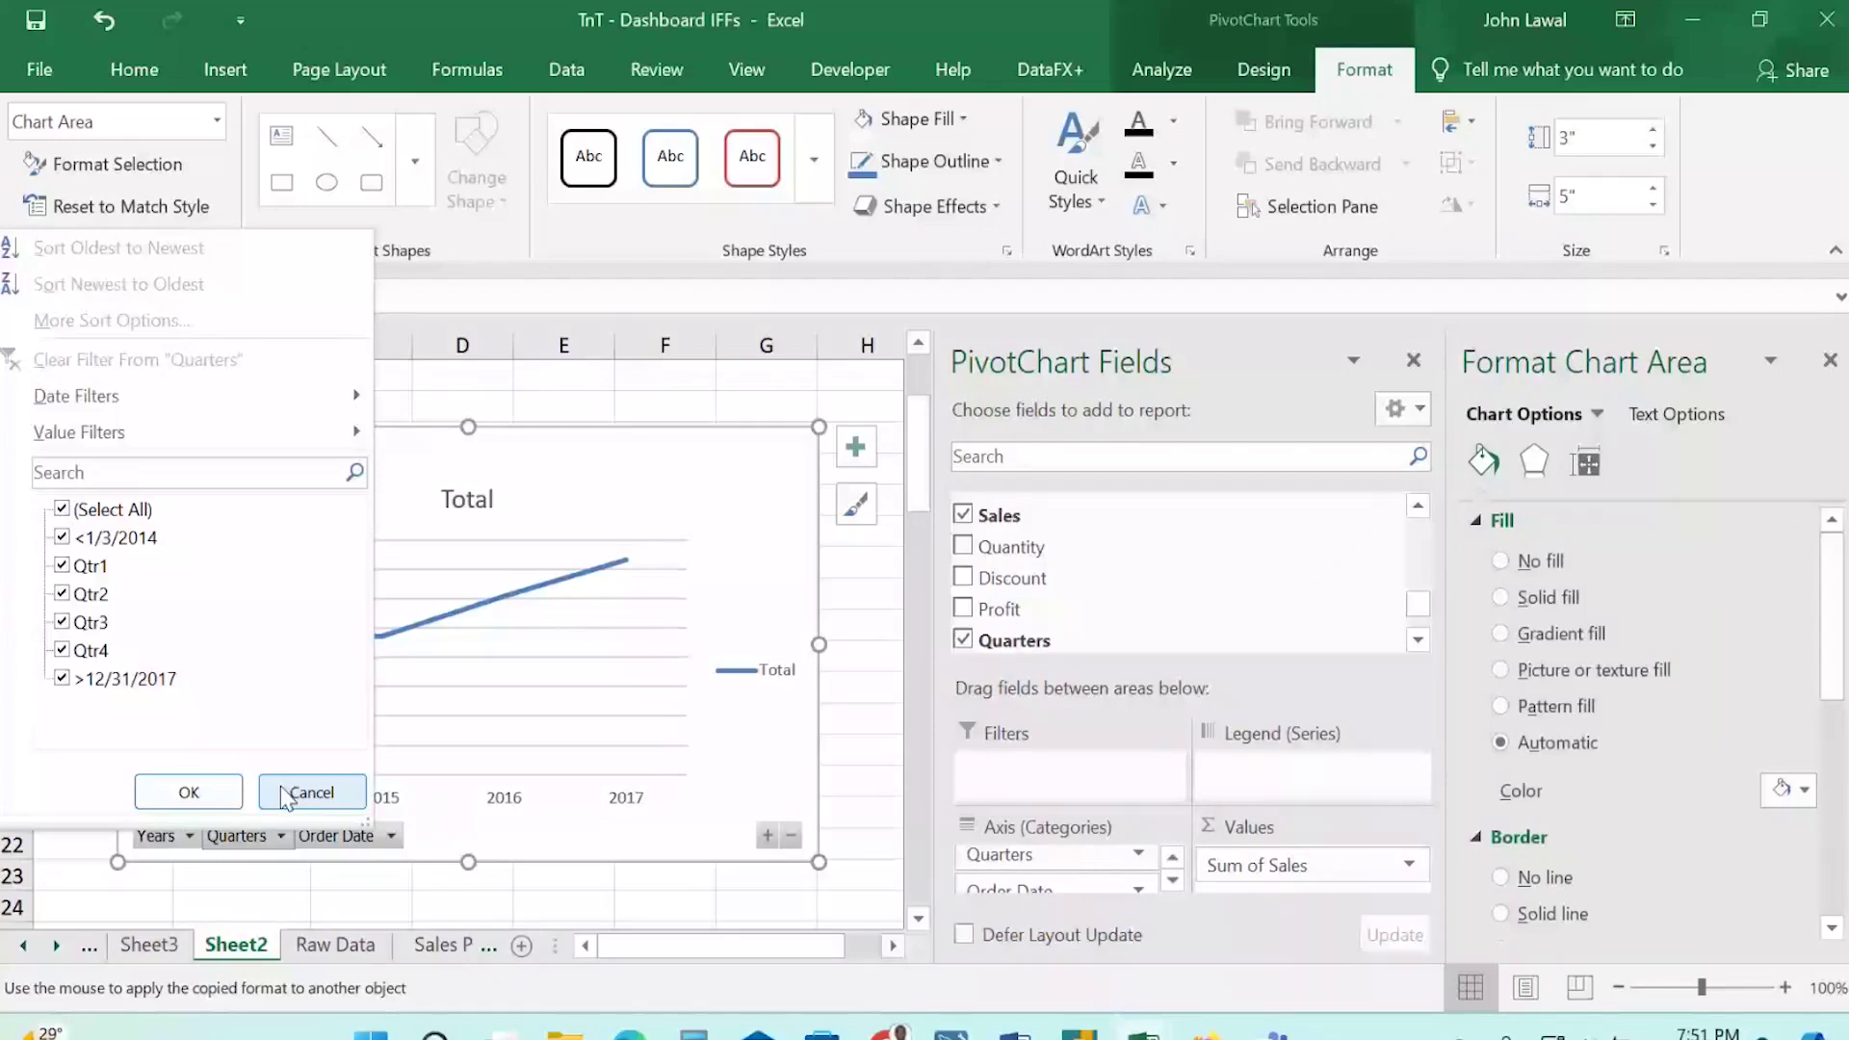
click(337, 836)
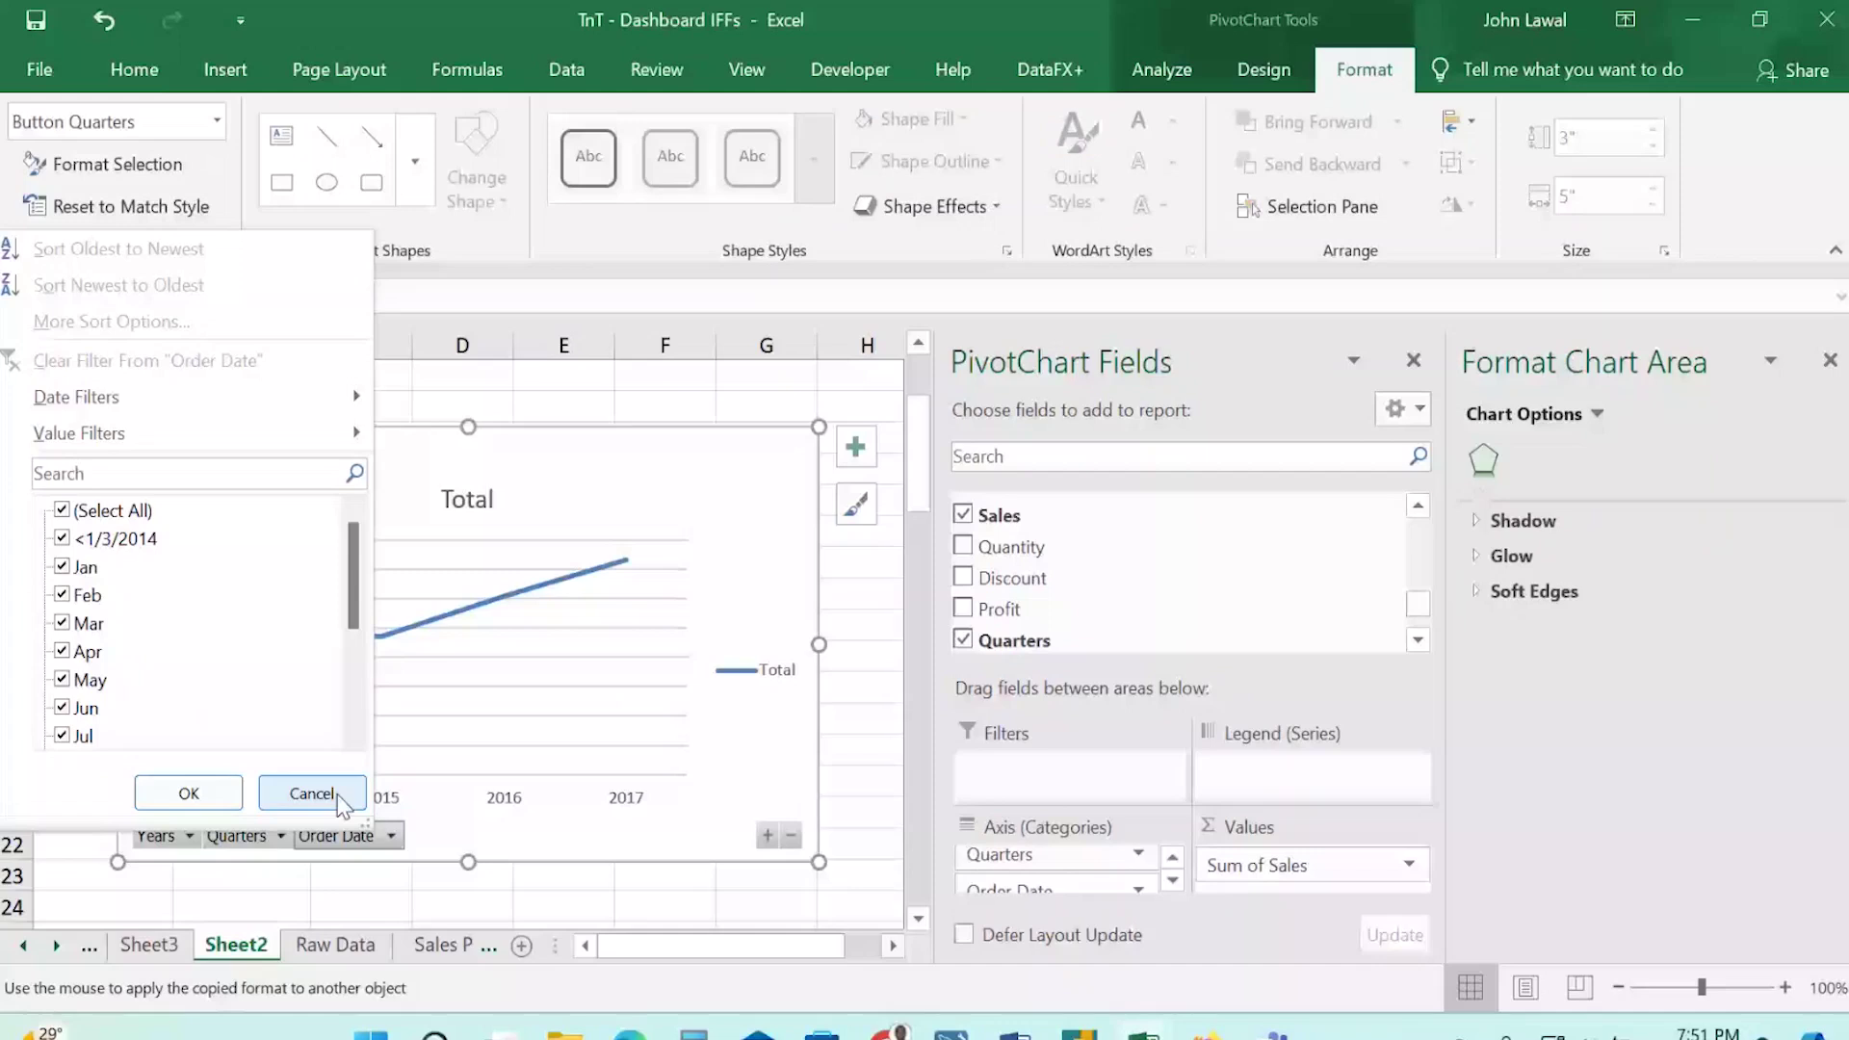
click(166, 840)
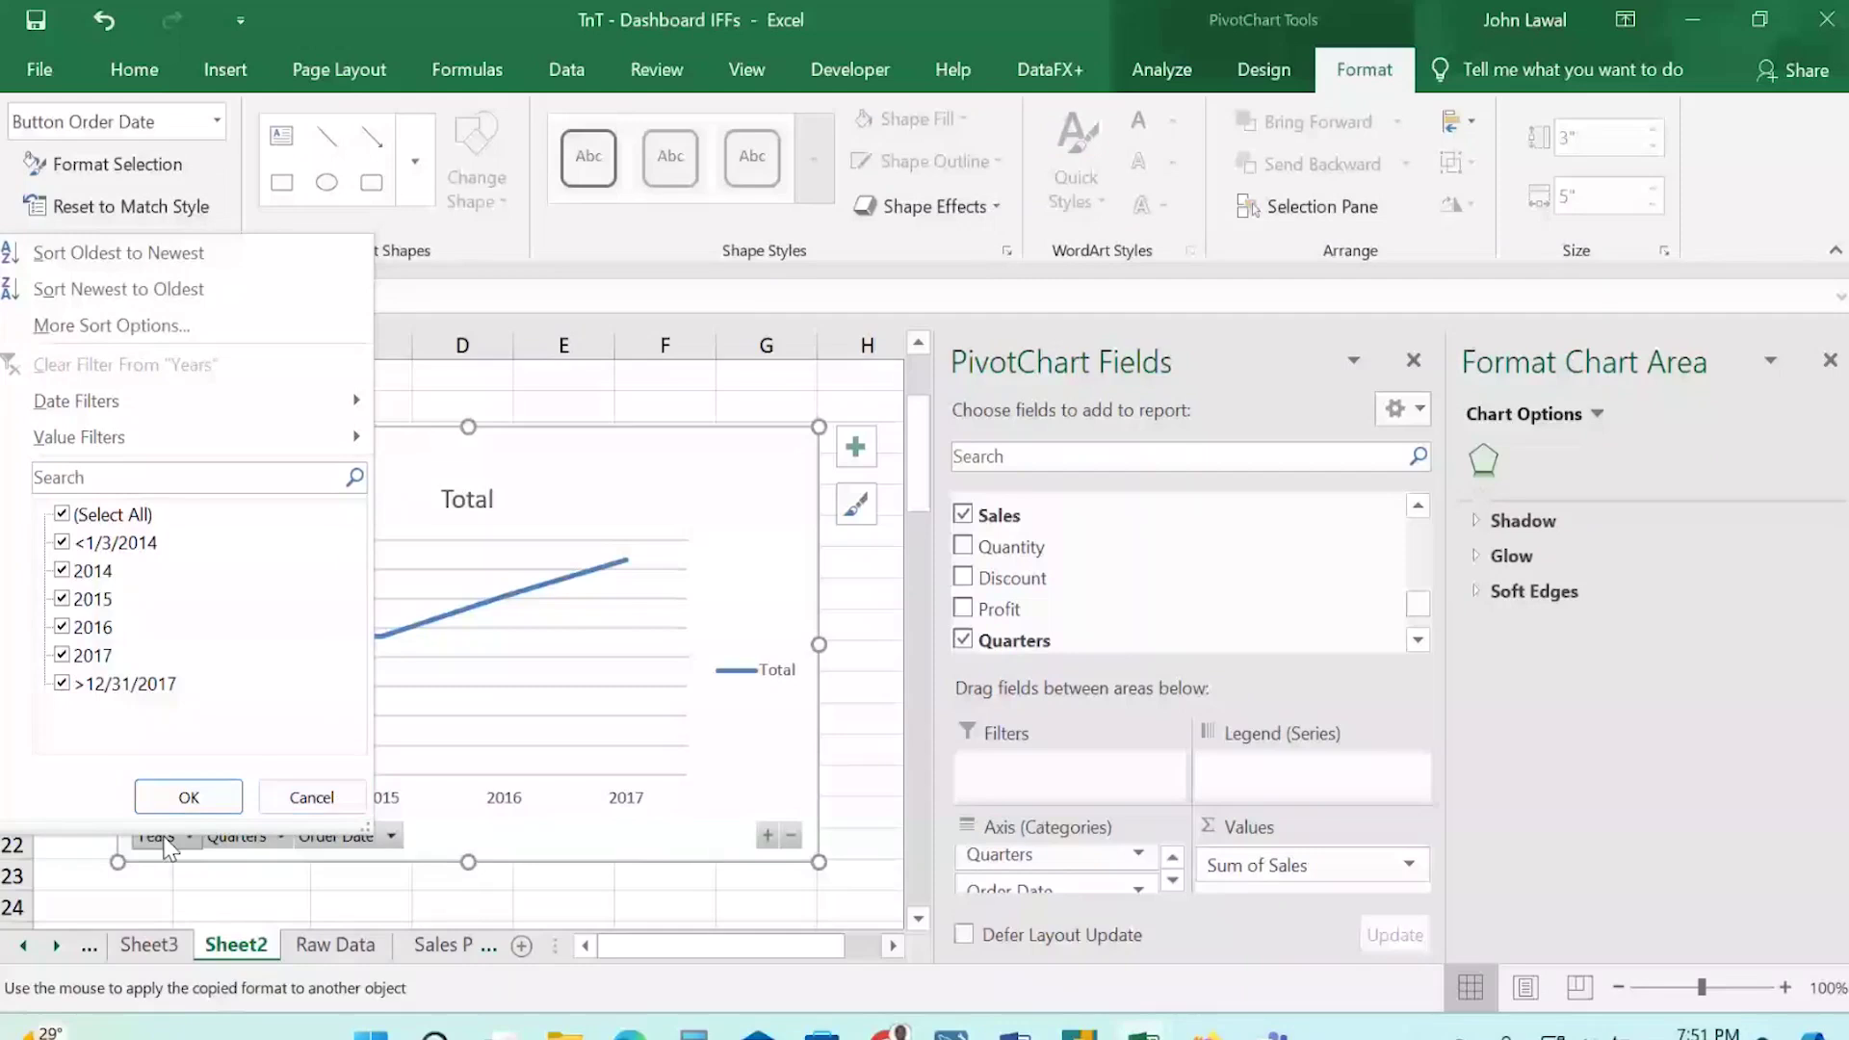
click(311, 799)
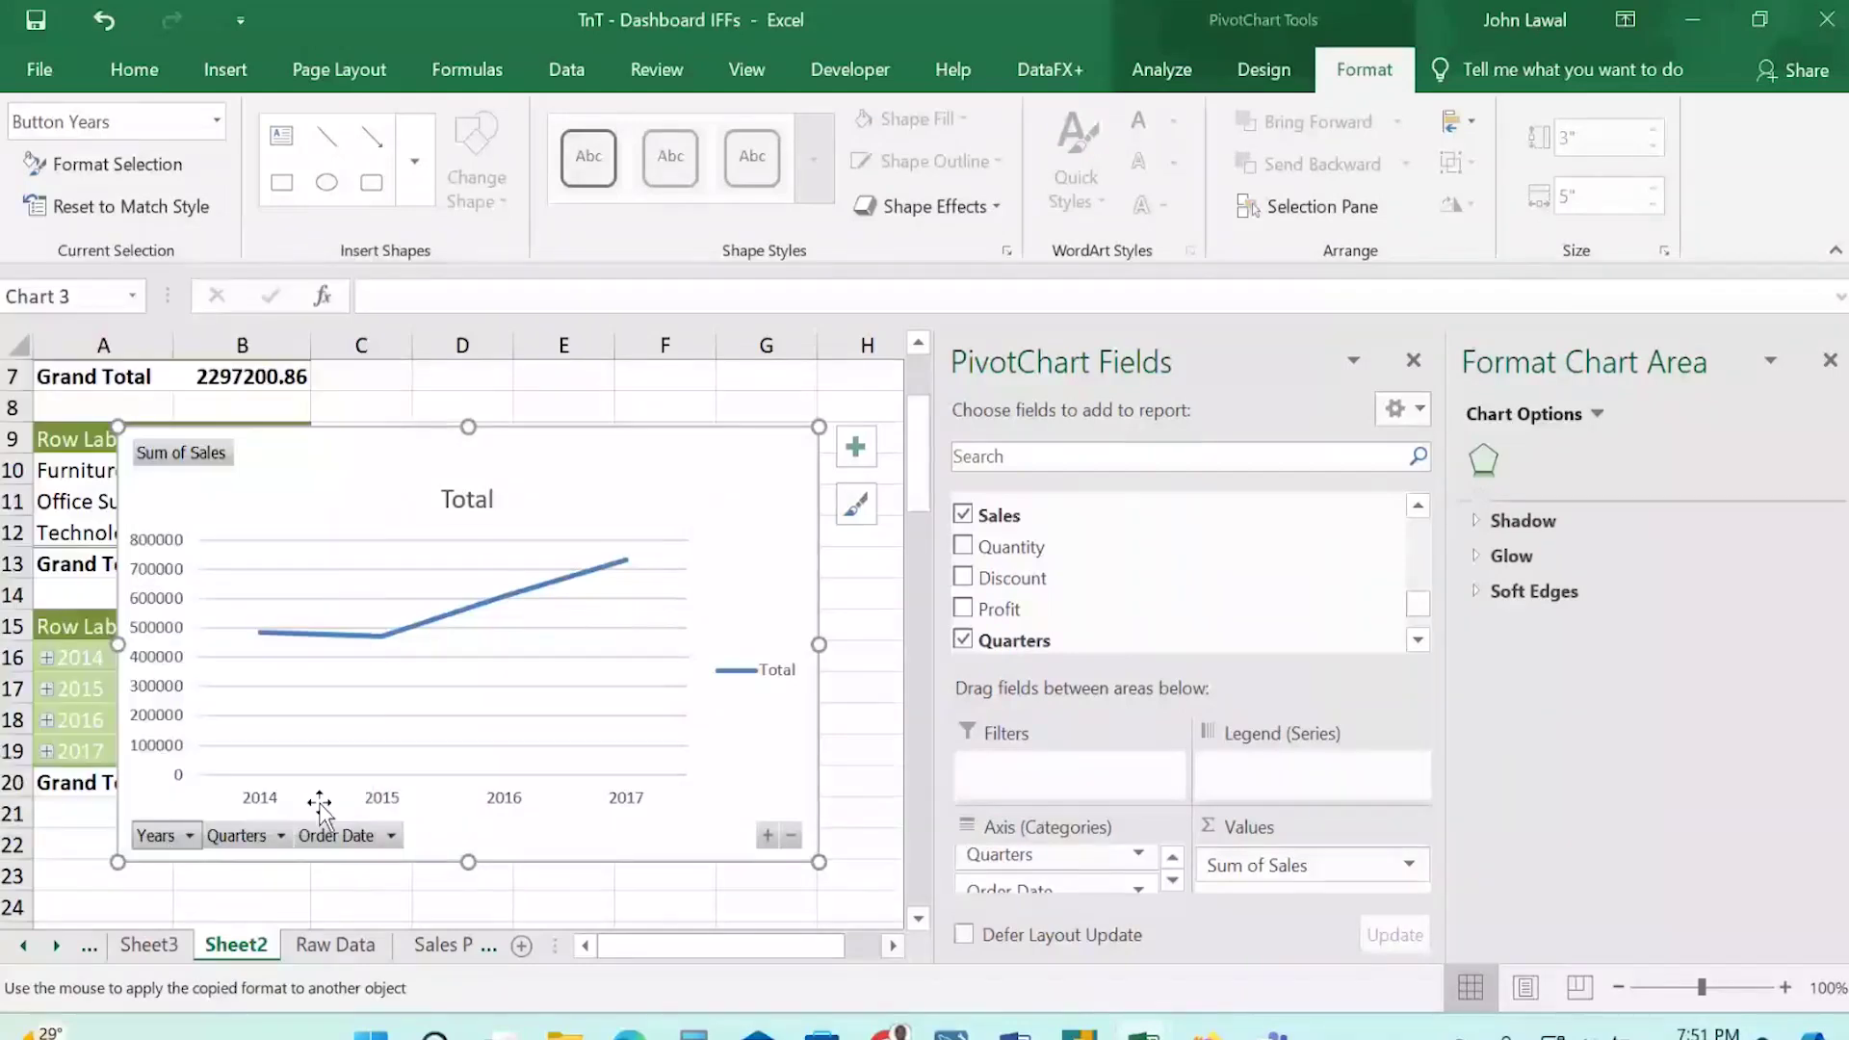
click(339, 836)
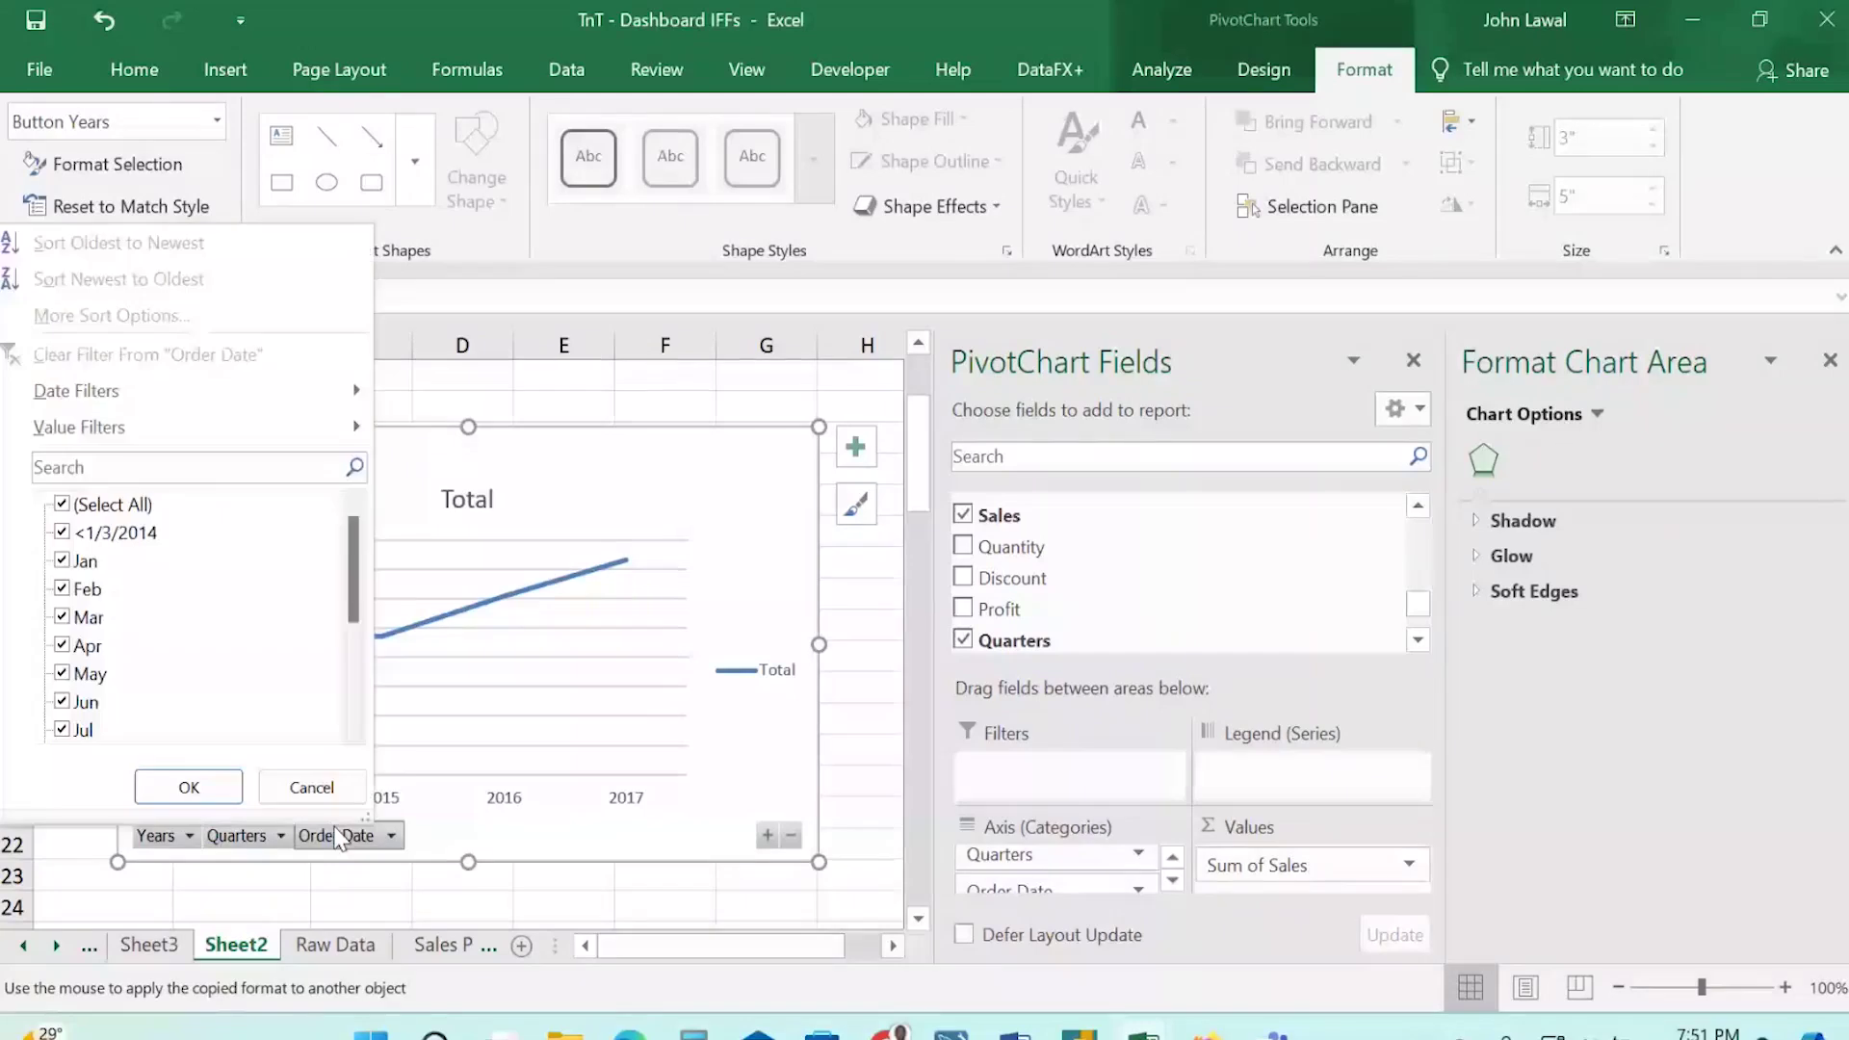
click(311, 788)
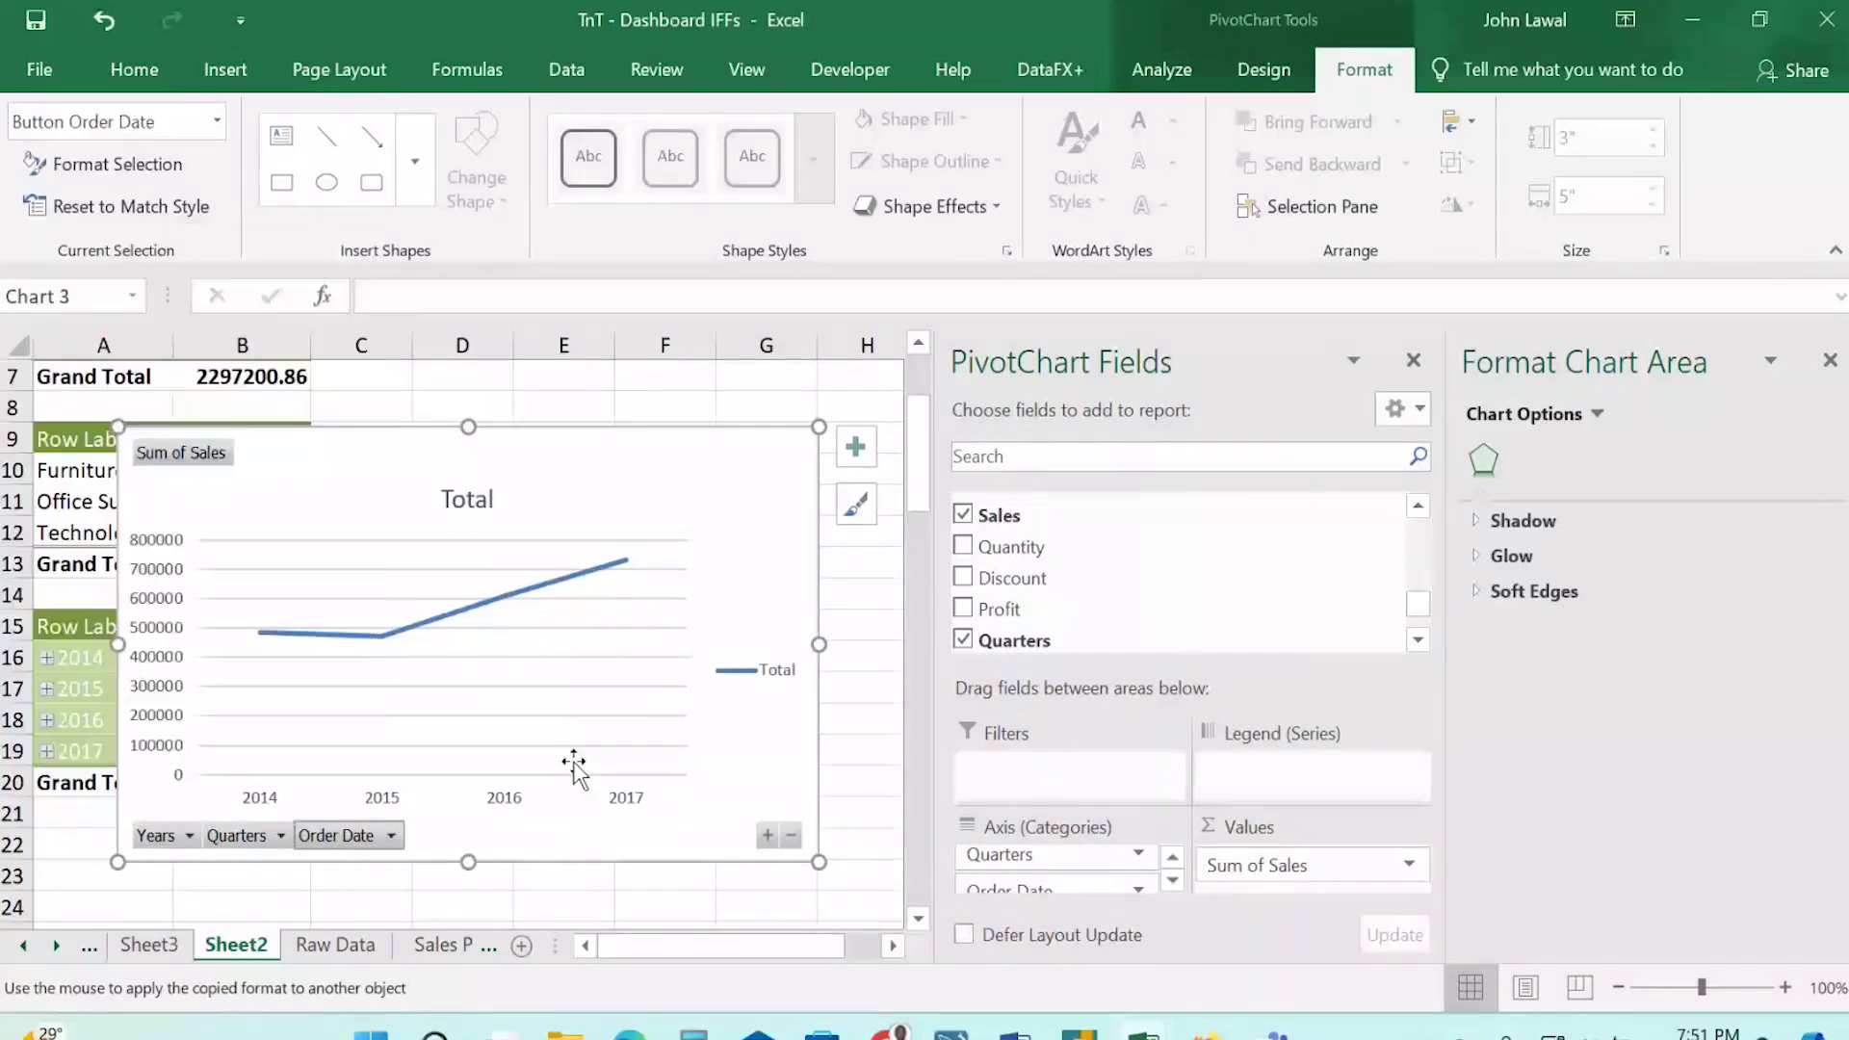
Move the yearly sales line chart from Sheet2 to the Sales Performance Dashboard sheet, pasting at G7, and enlarge it toward column B.
click(589, 840)
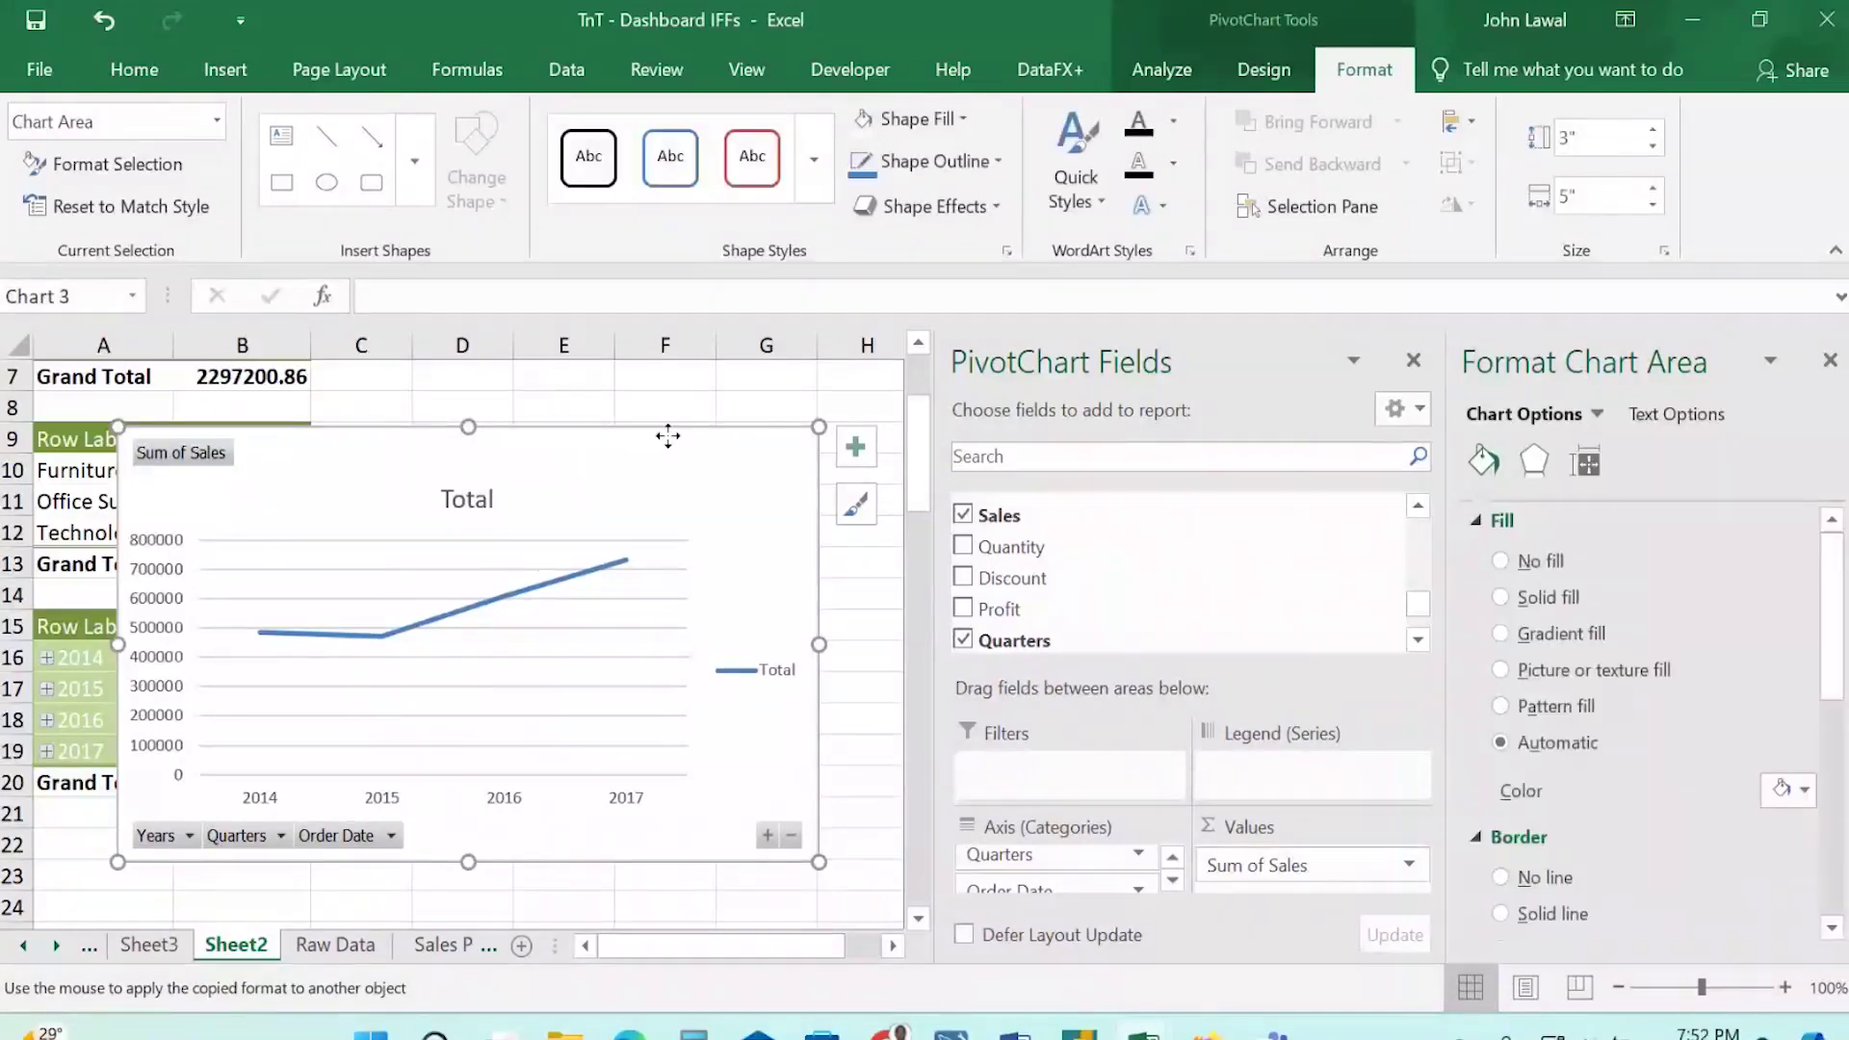
key(Delete)
click(442, 948)
click(485, 508)
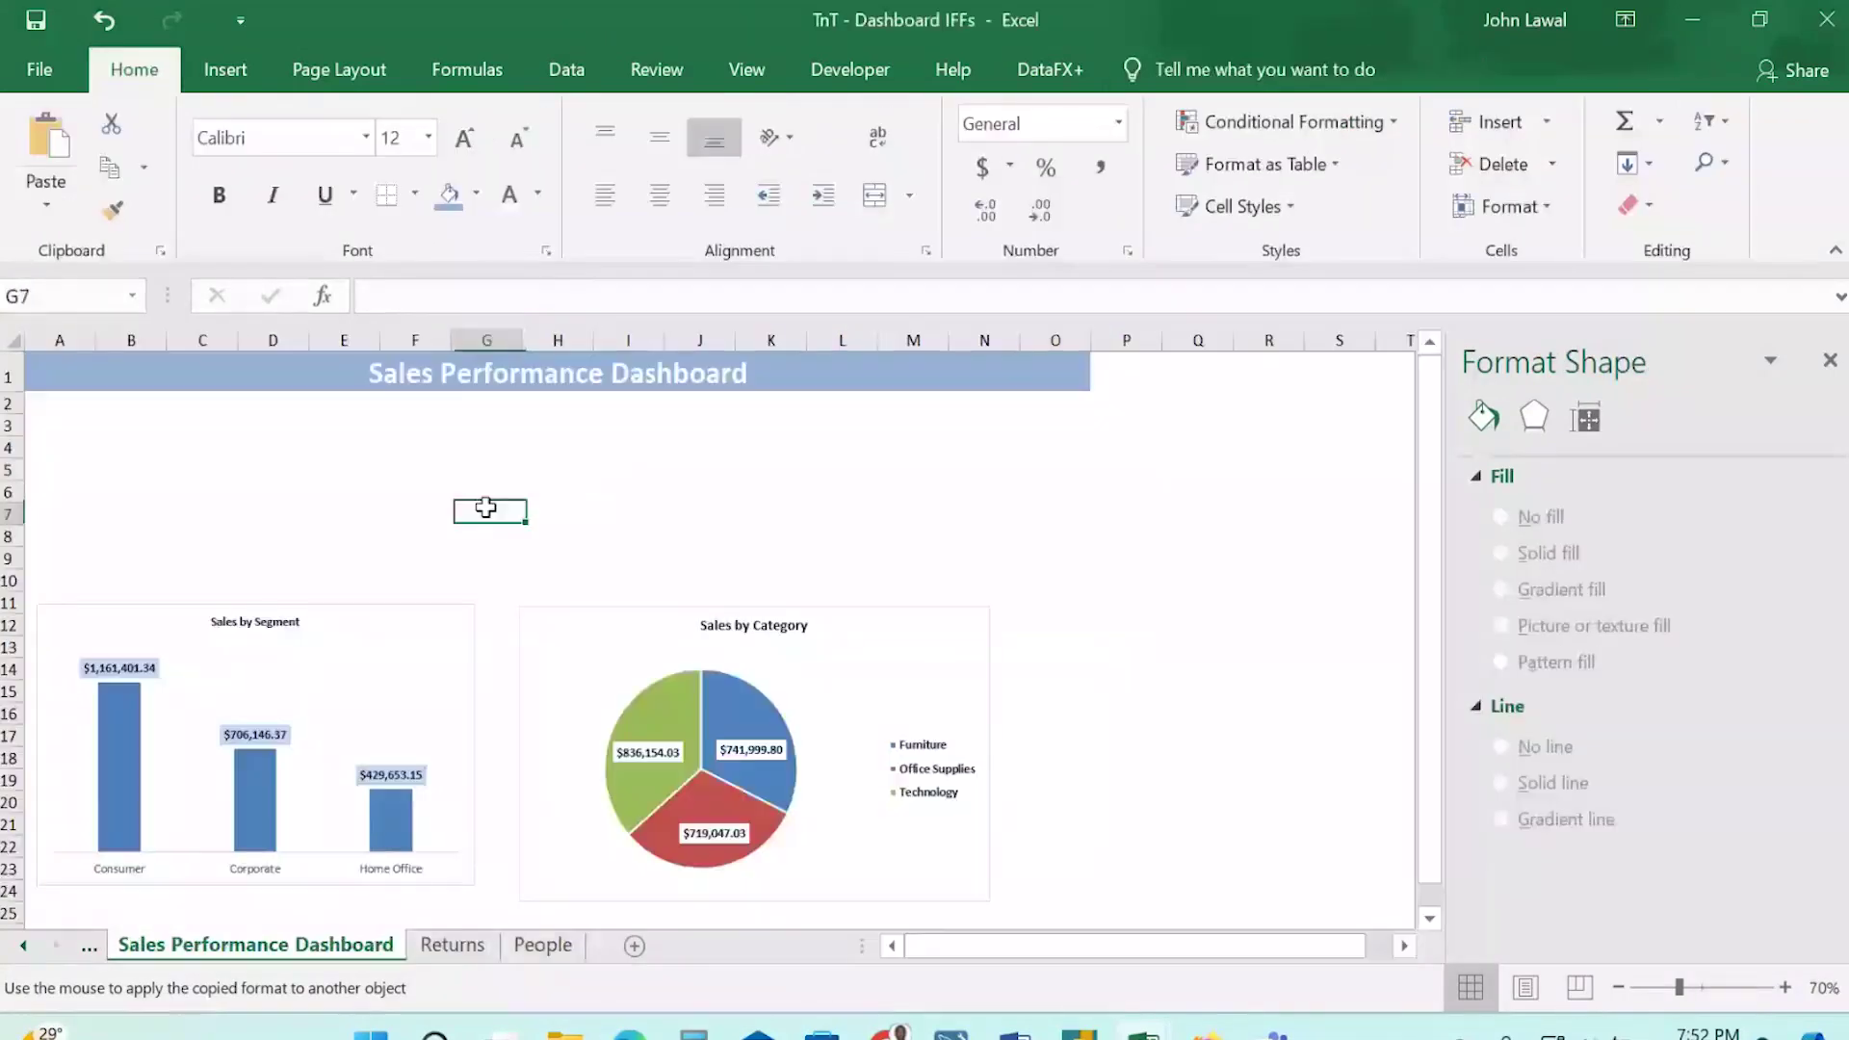
key(ctrl+v)
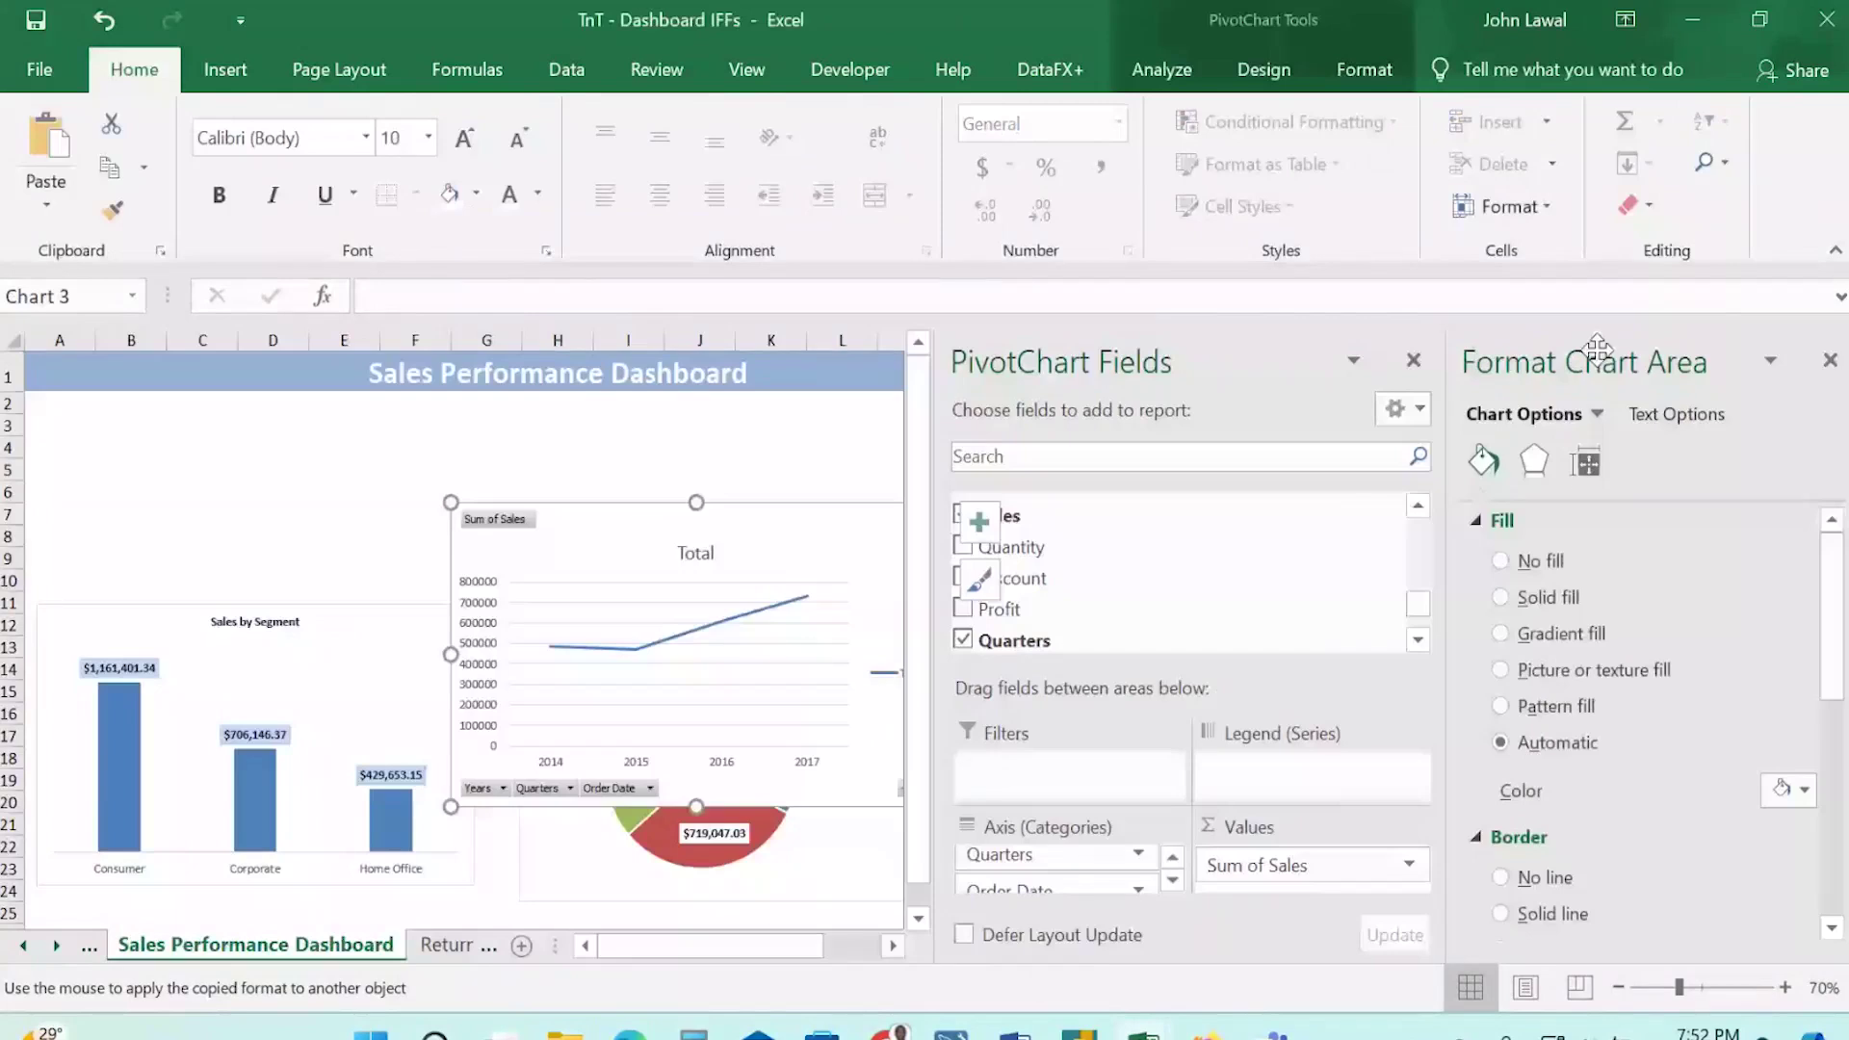
click(1413, 360)
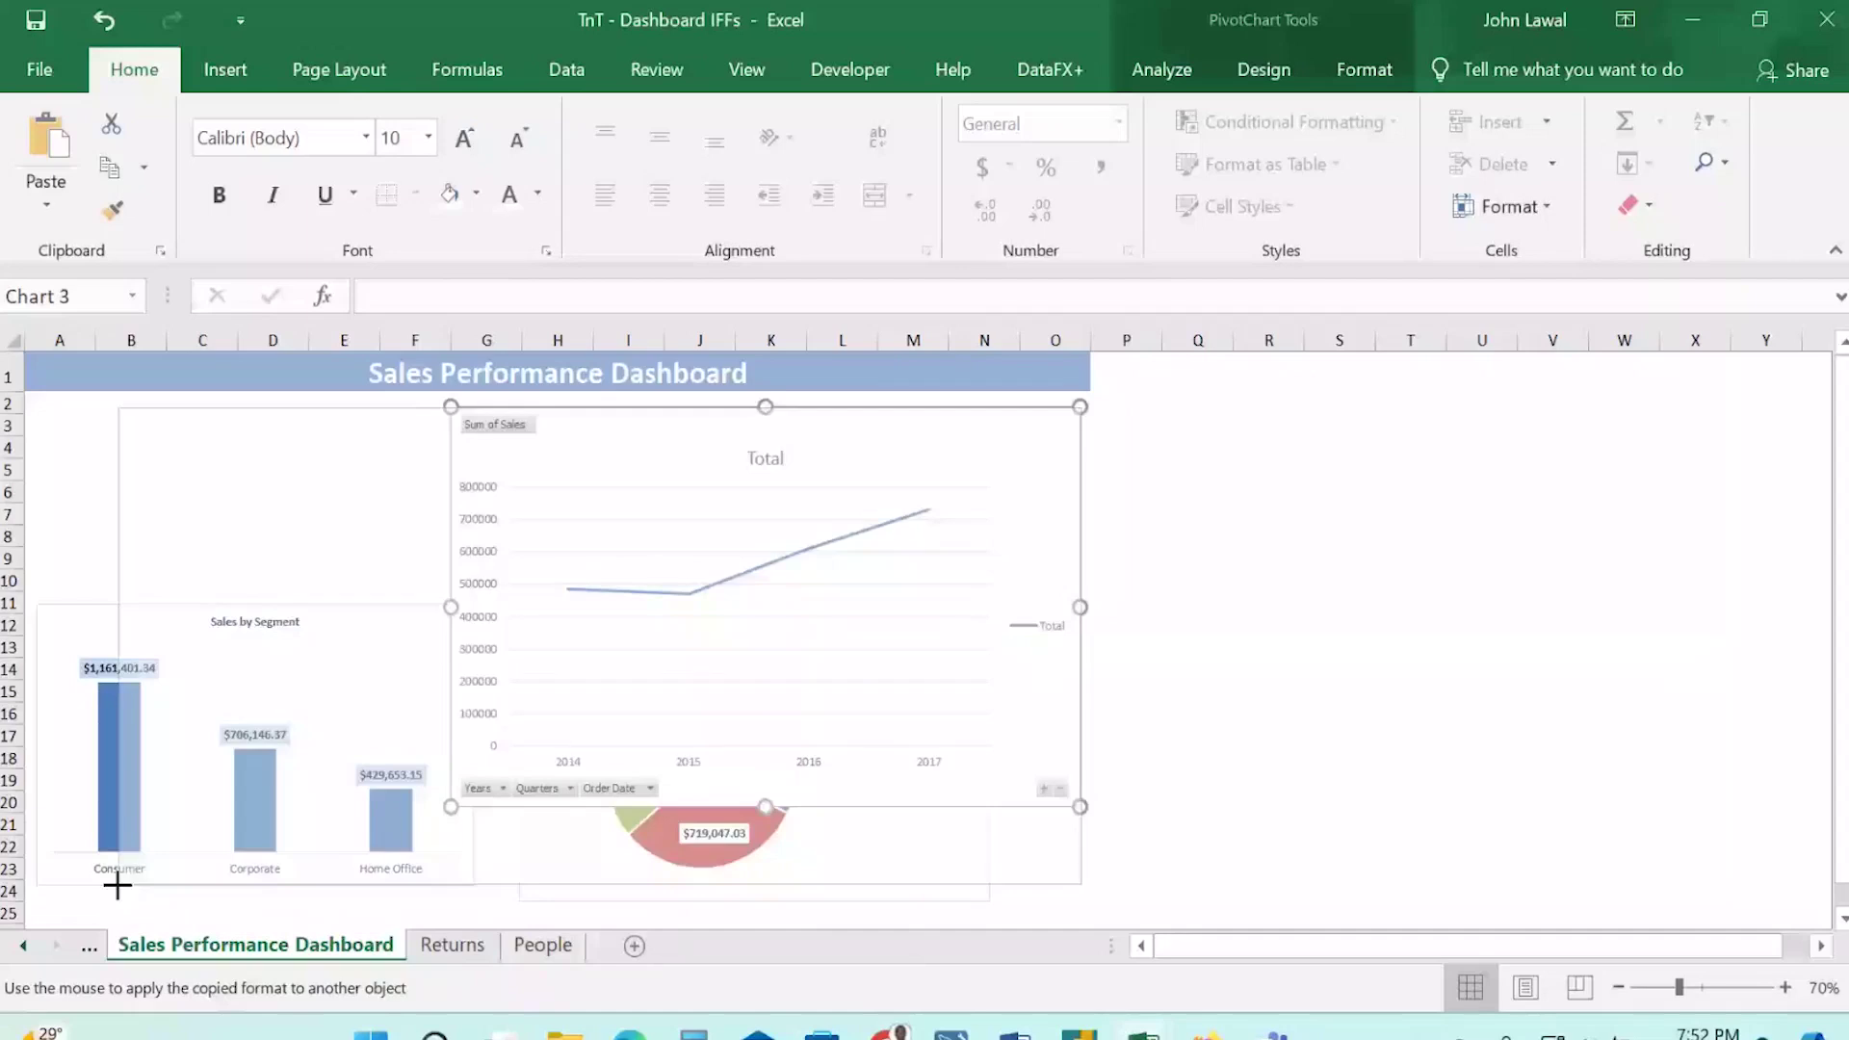
drag(117, 885, 117, 885)
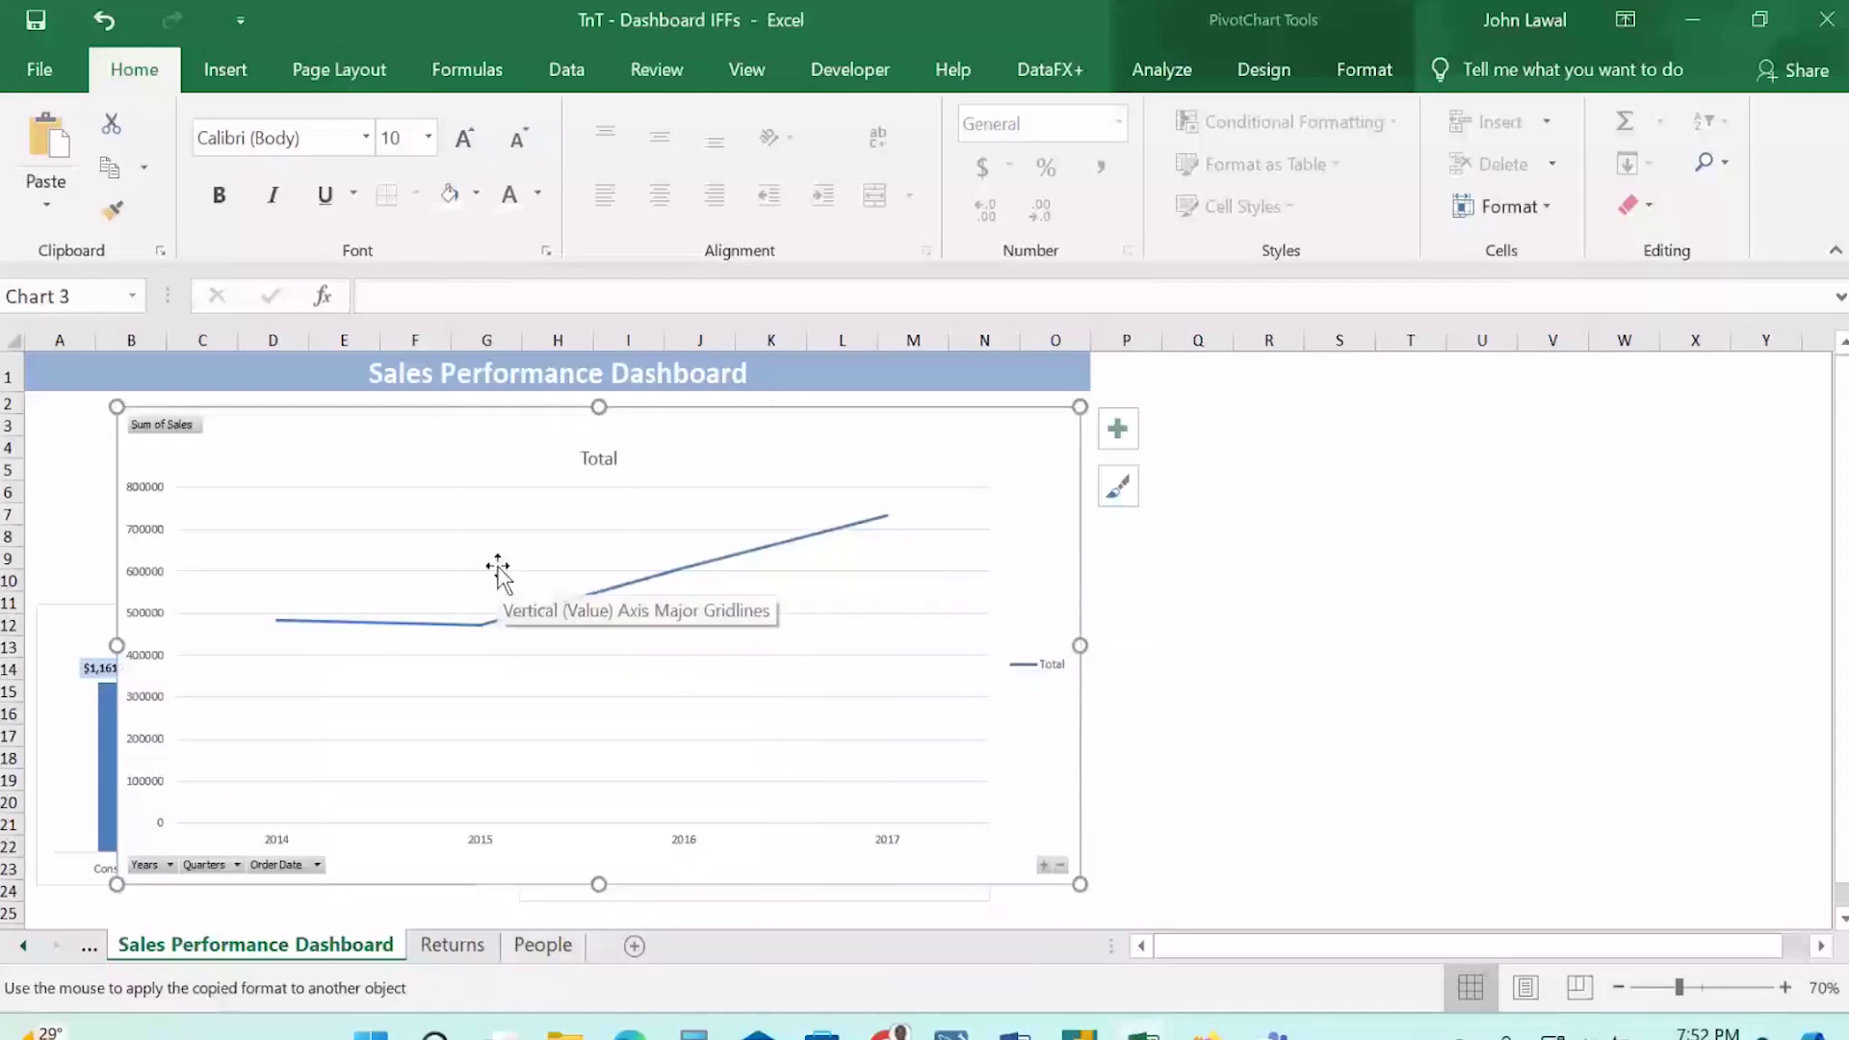
Remove the gridlines, vertical axis, legend and field buttons from the yearly sales line chart.
click(497, 572)
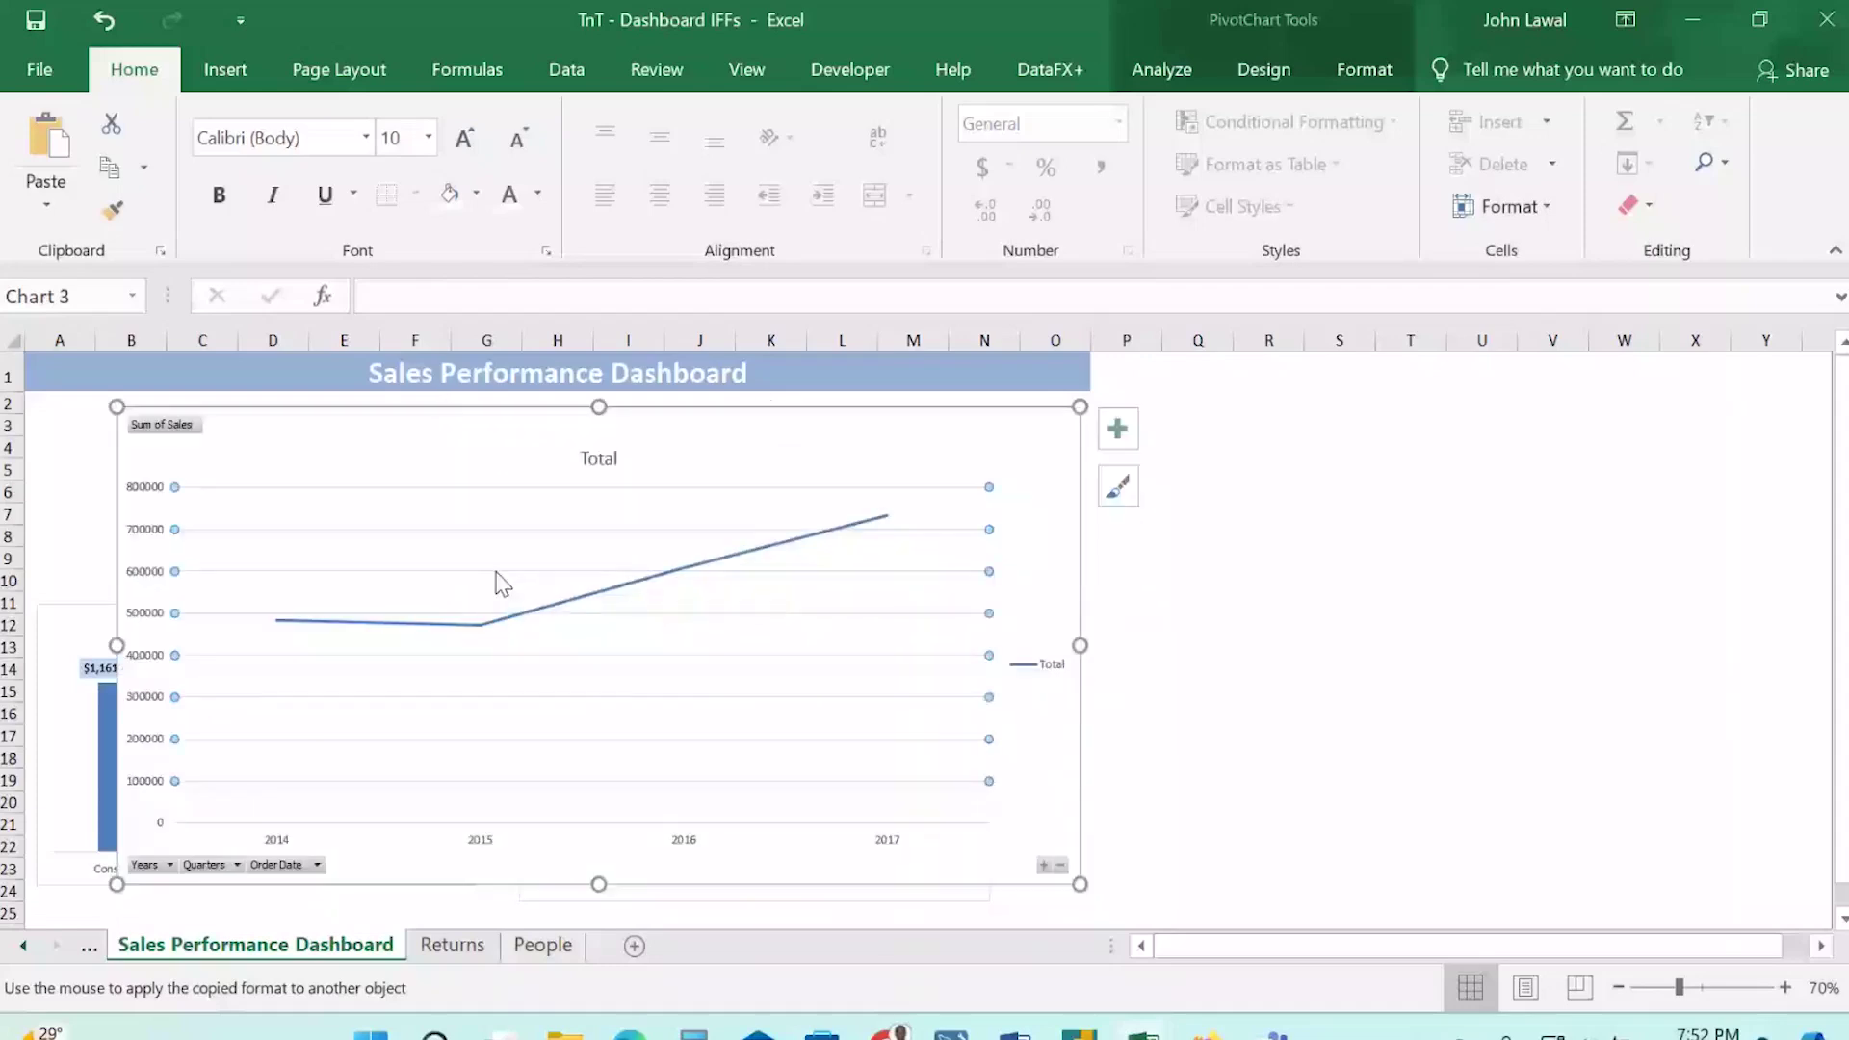
key(Delete)
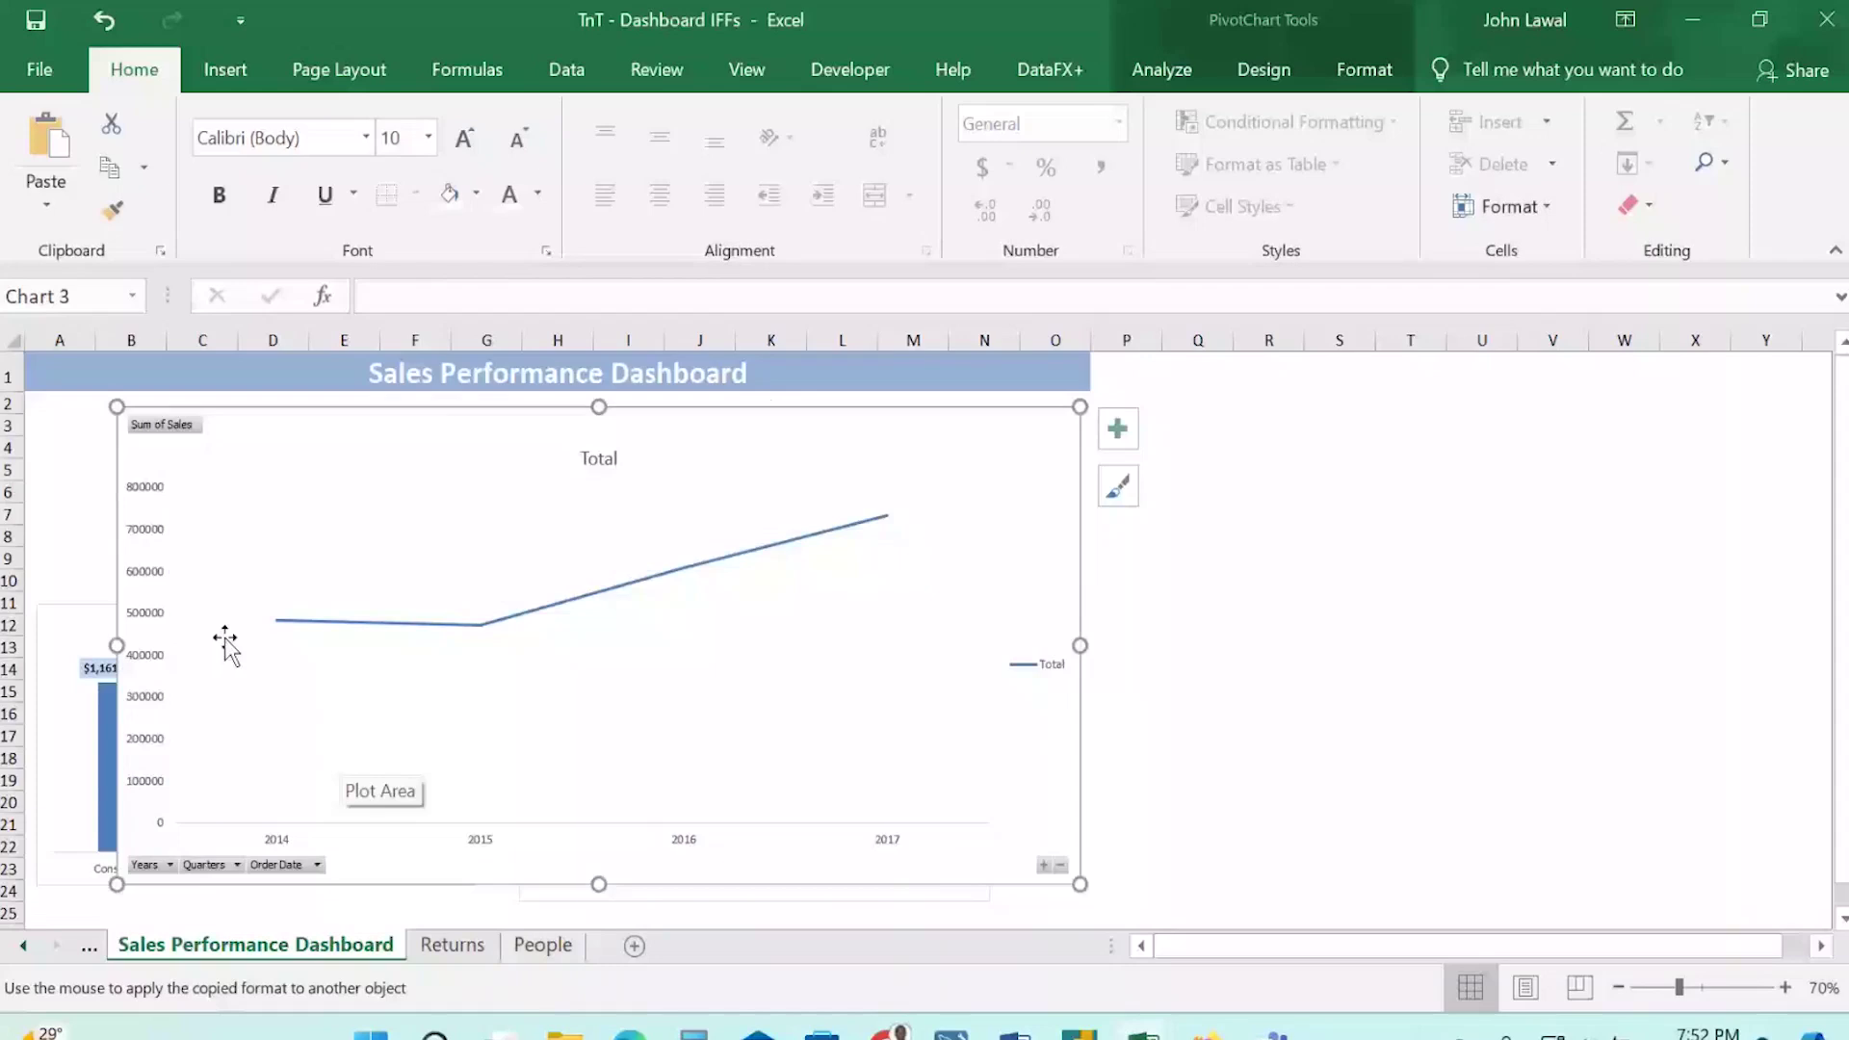
click(148, 560)
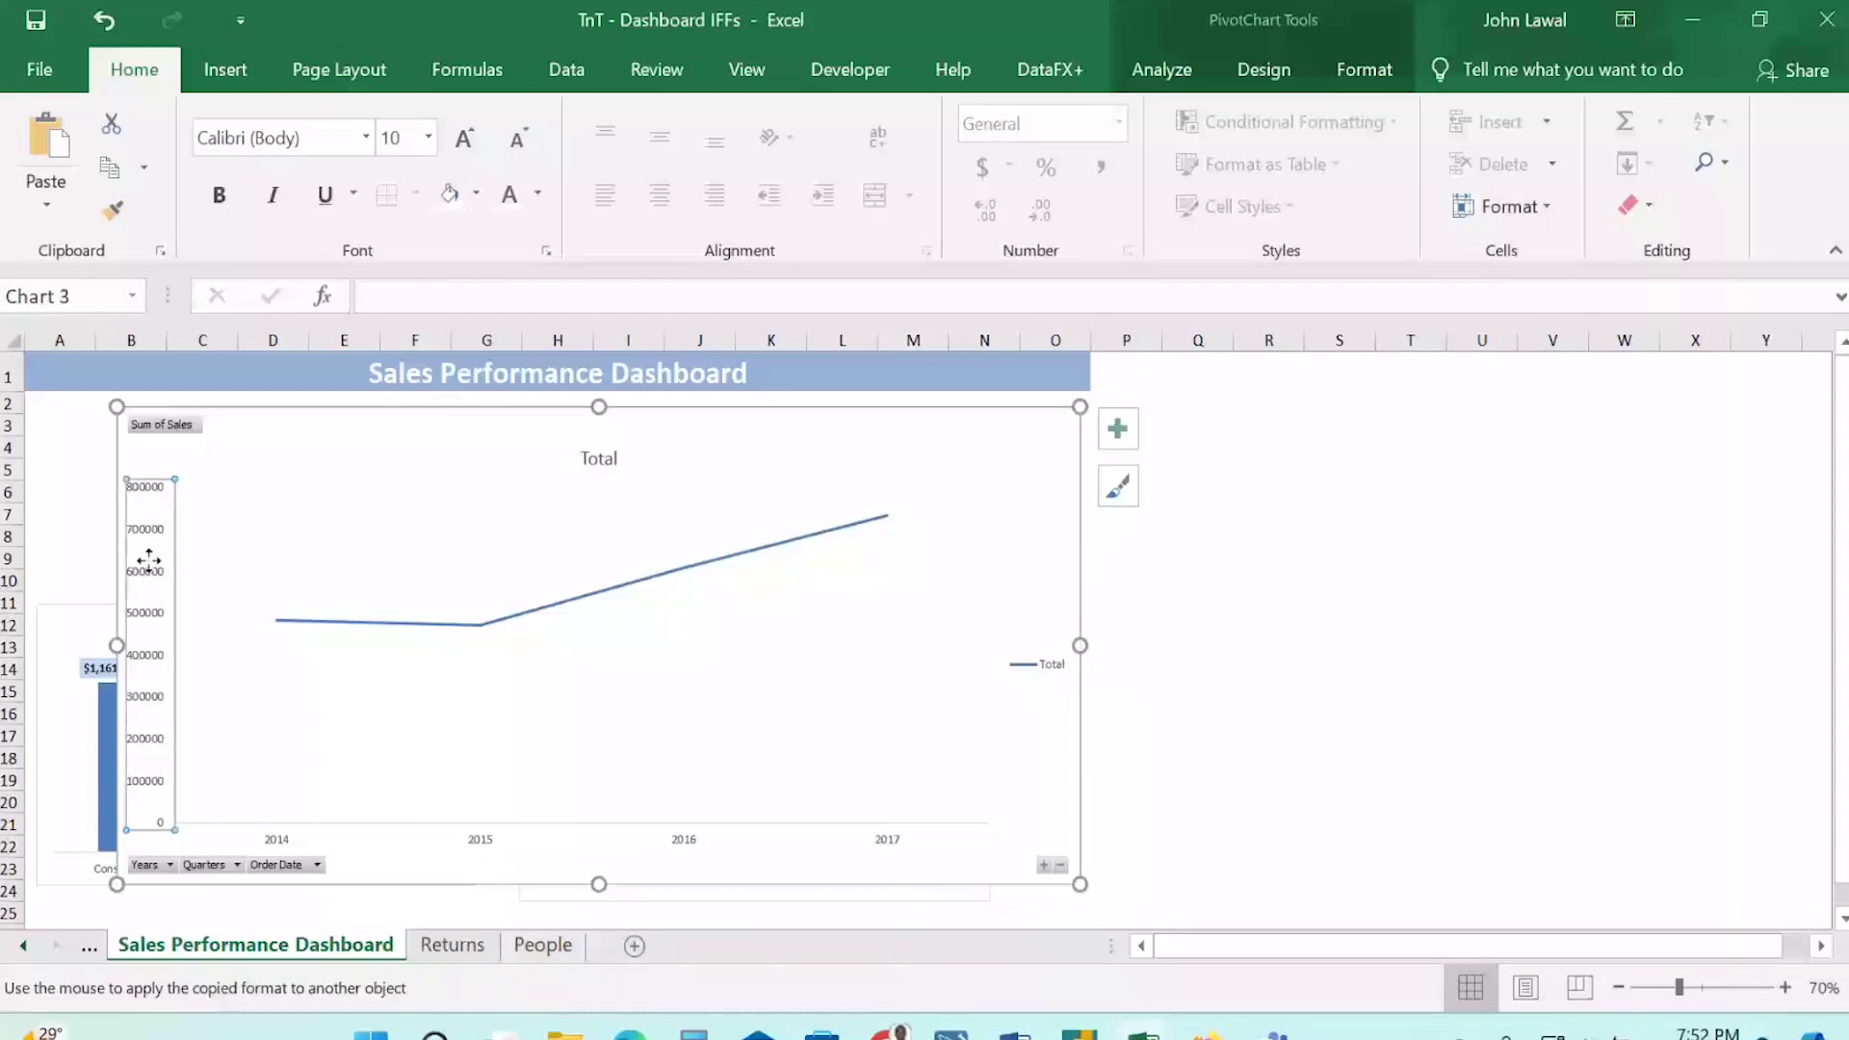
key(Delete)
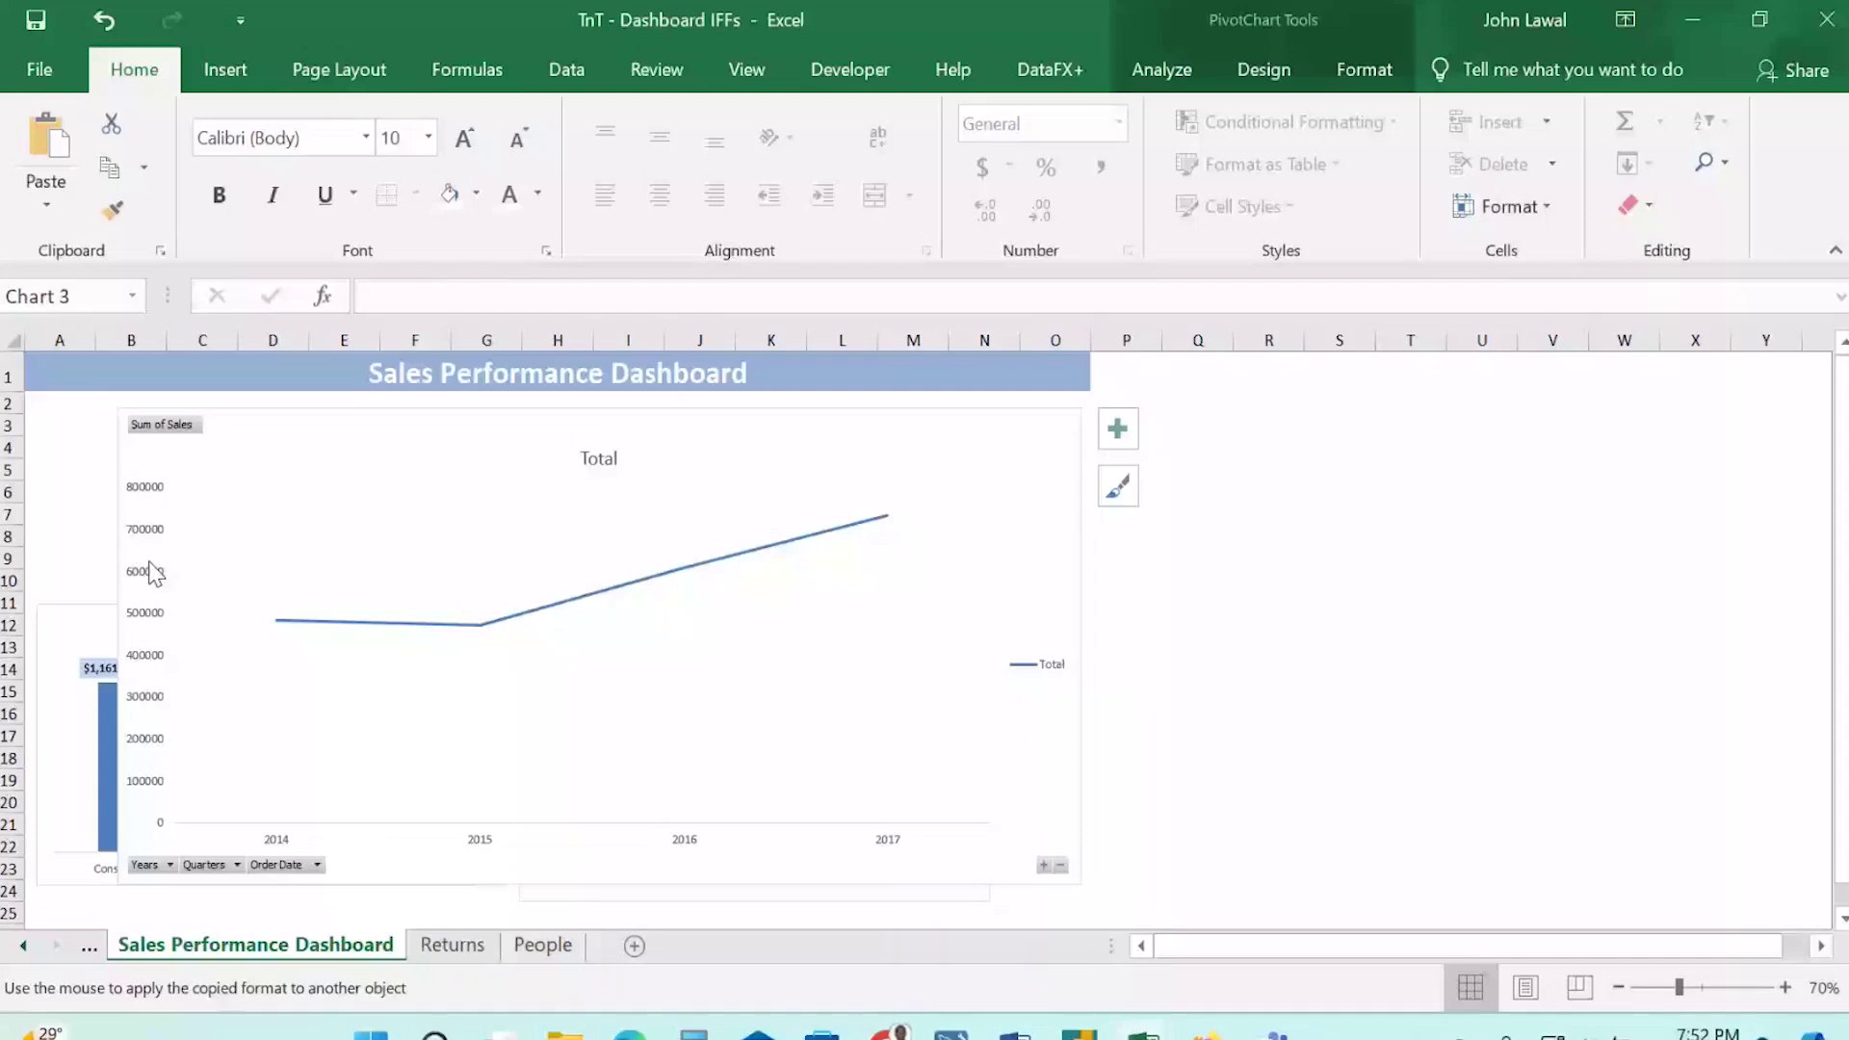
right_click(164, 865)
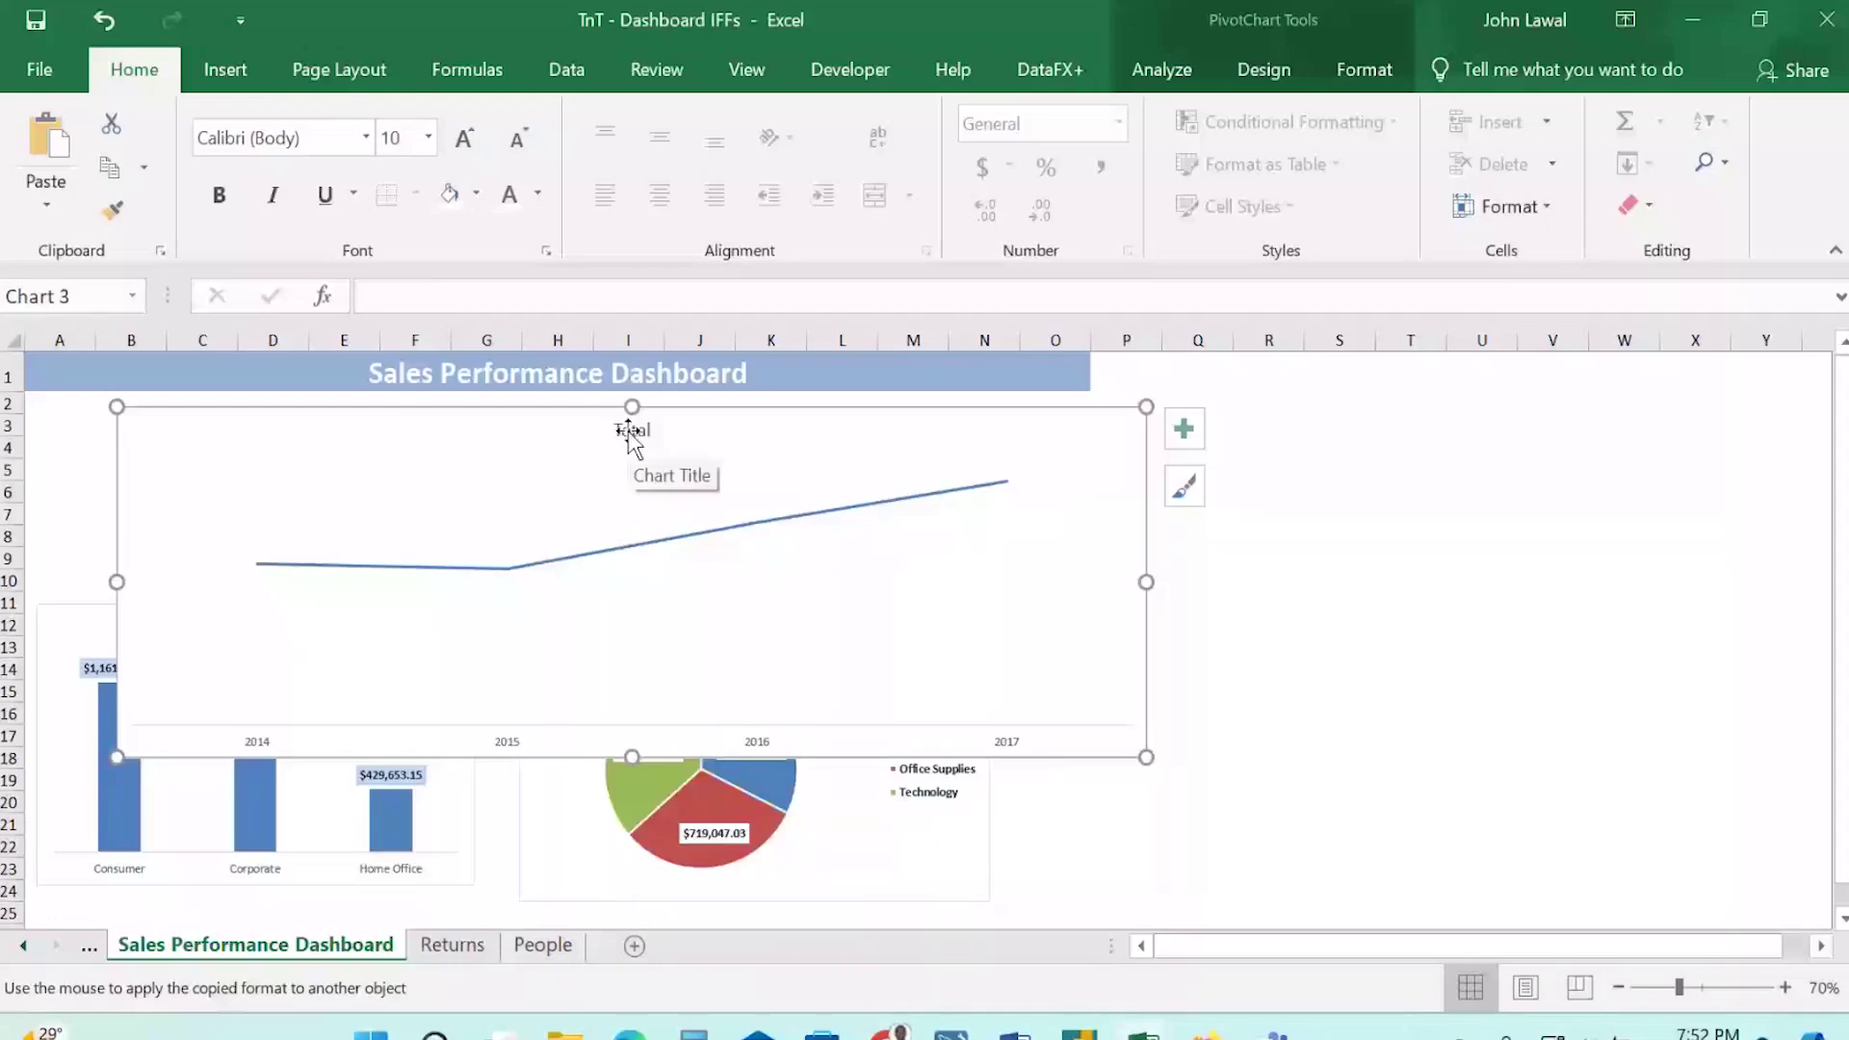
Change the line chart's title to "Sales Trend".
double_click(631, 434)
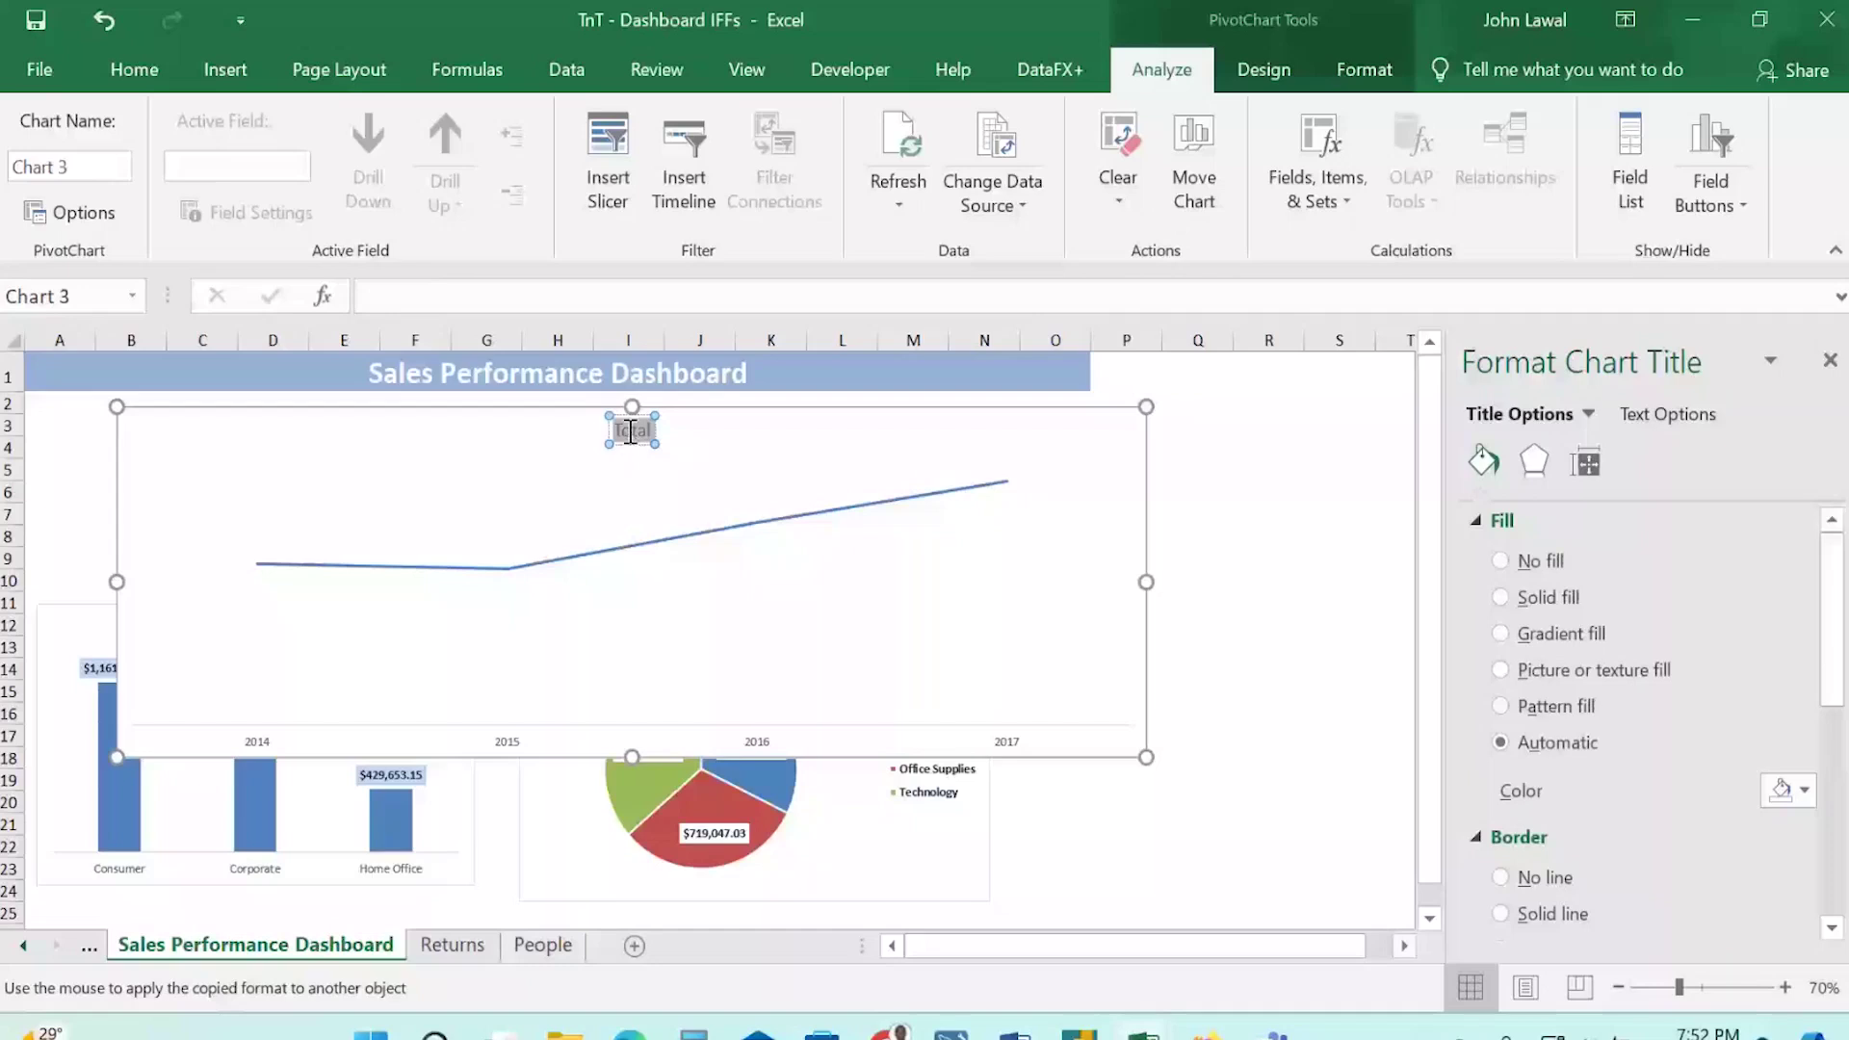
text(Sales Trend)
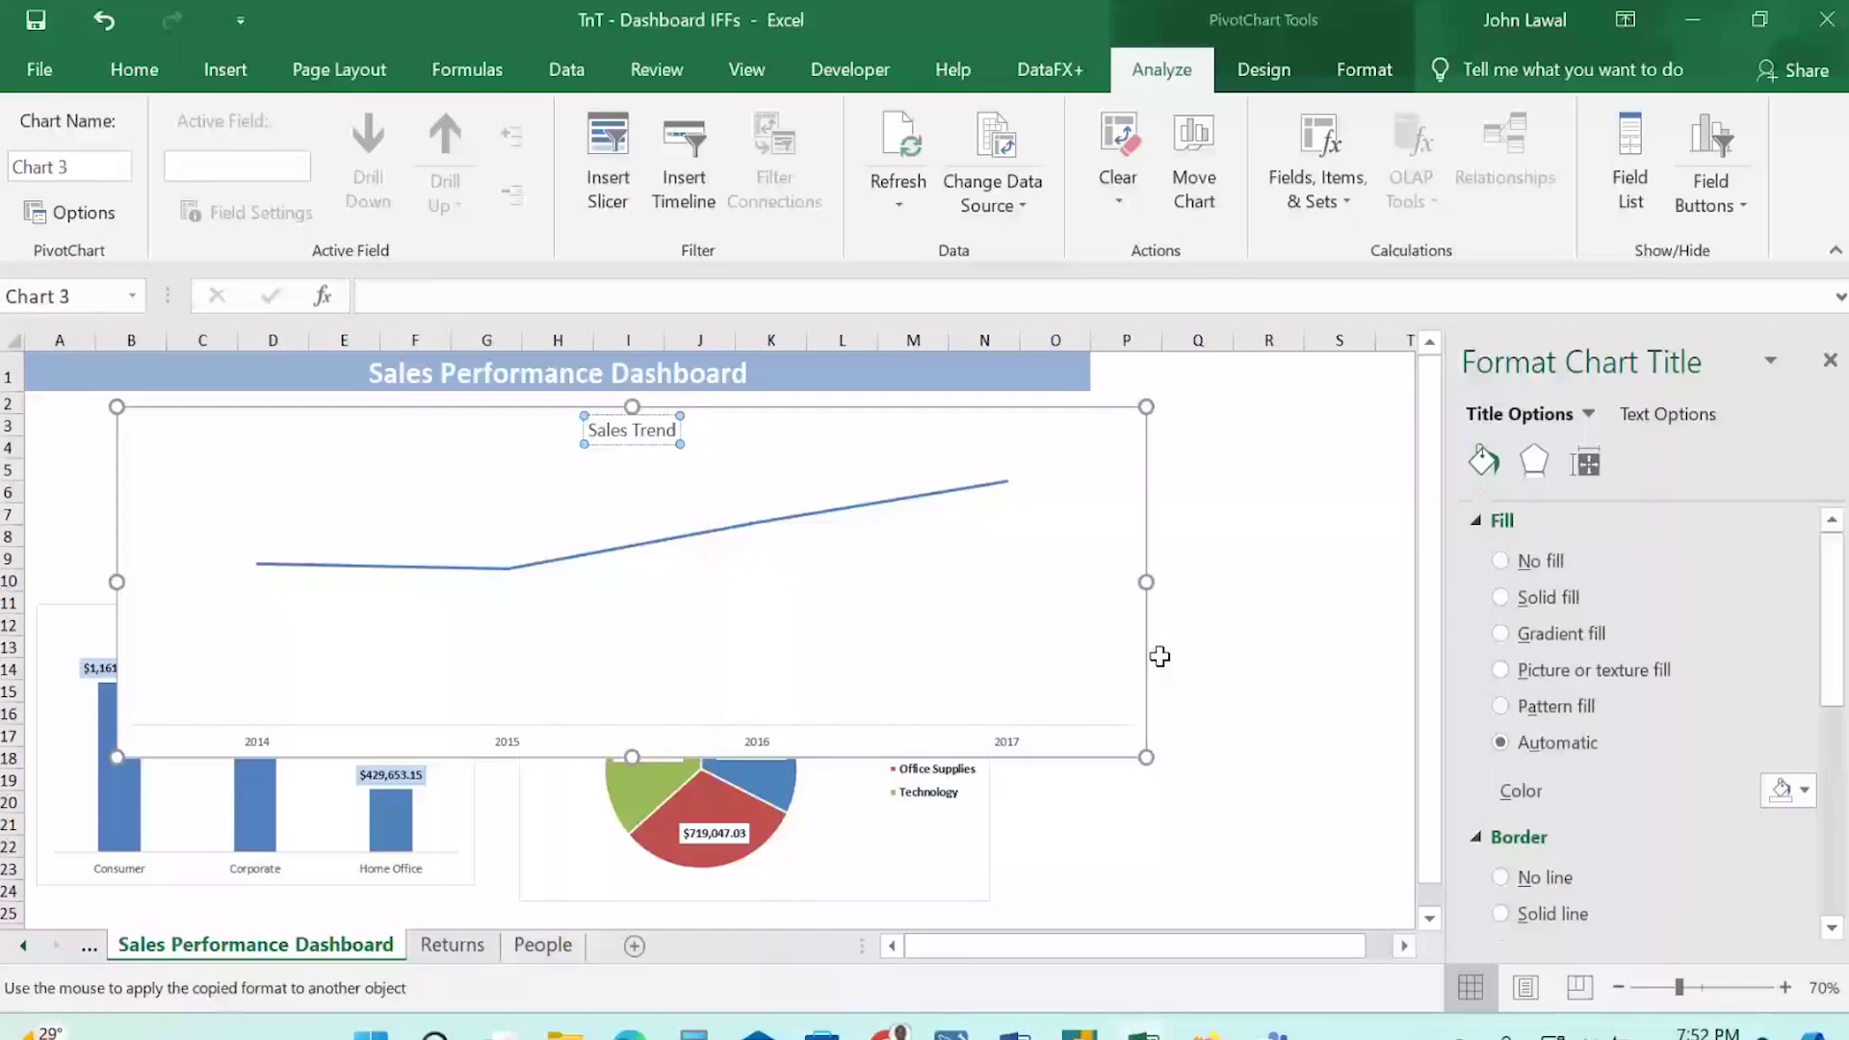
click(1268, 691)
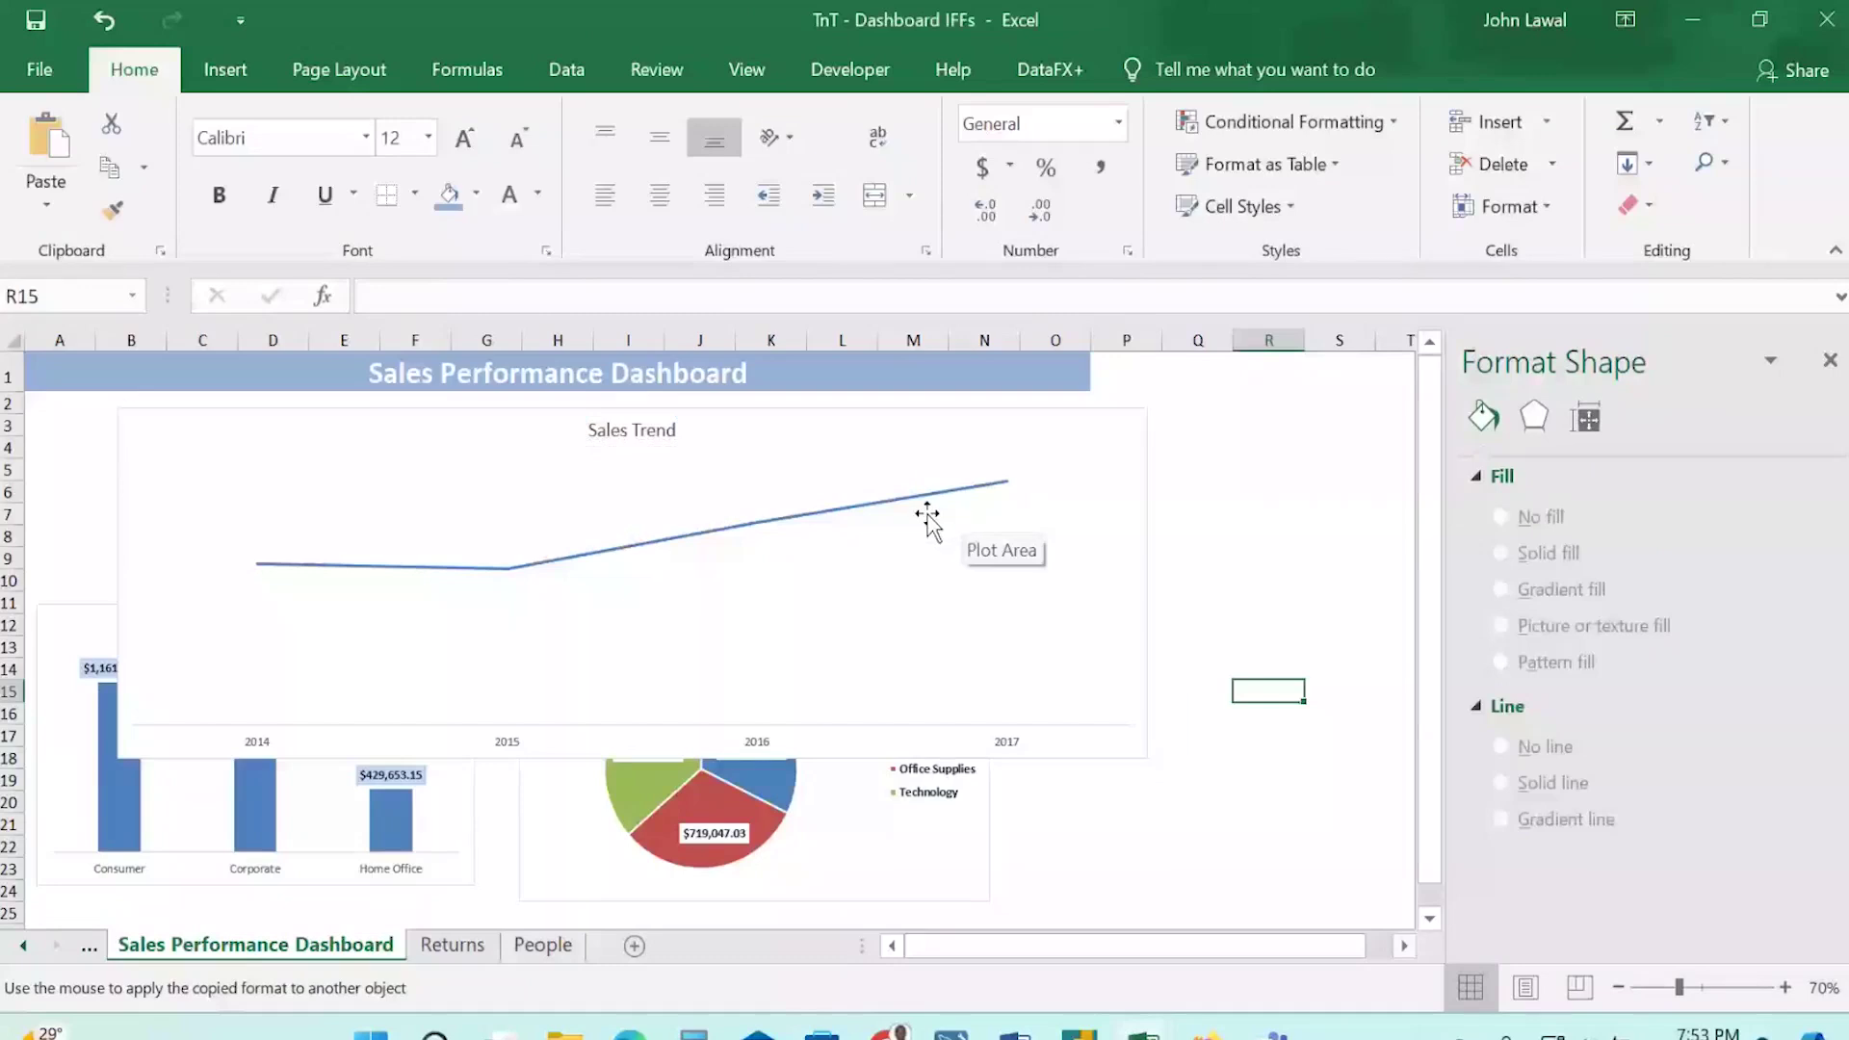
Shrink the Sales Trend chart and position it between the dashboard heading and the two lower charts, then close the formatting pane.
click(1023, 435)
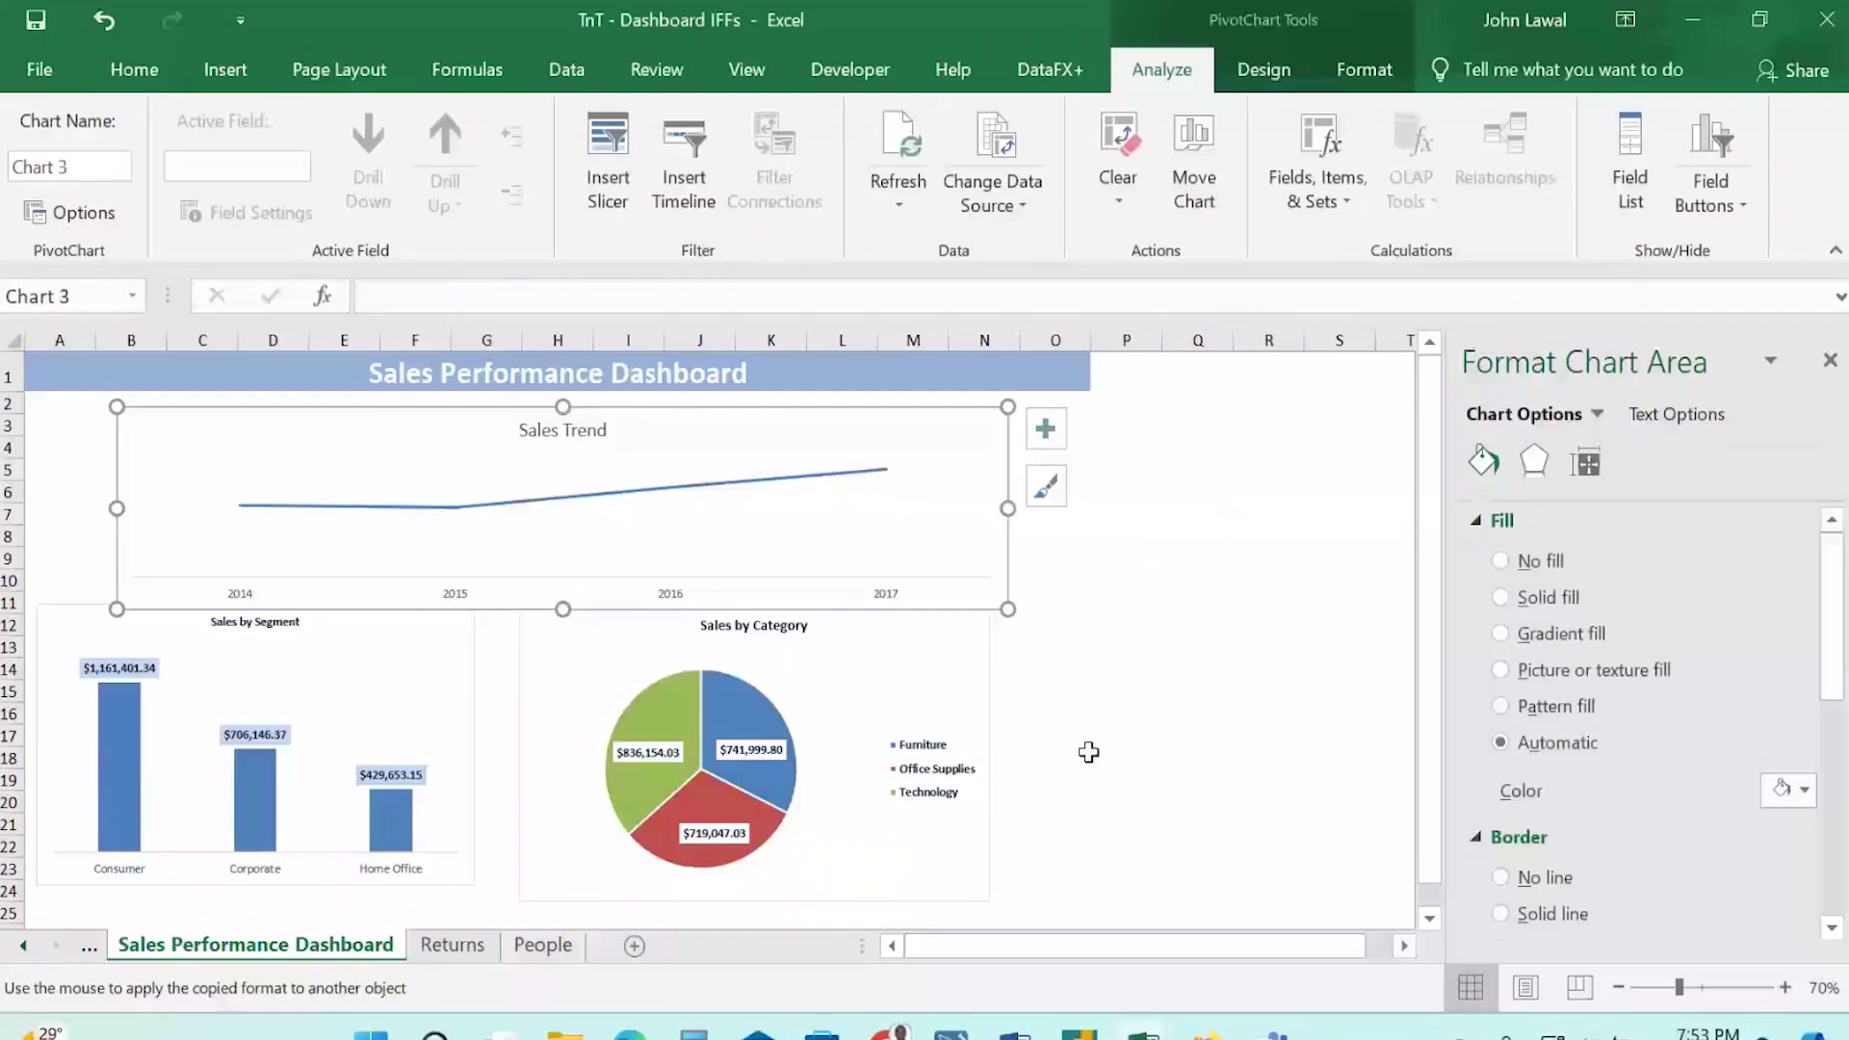
click(1087, 752)
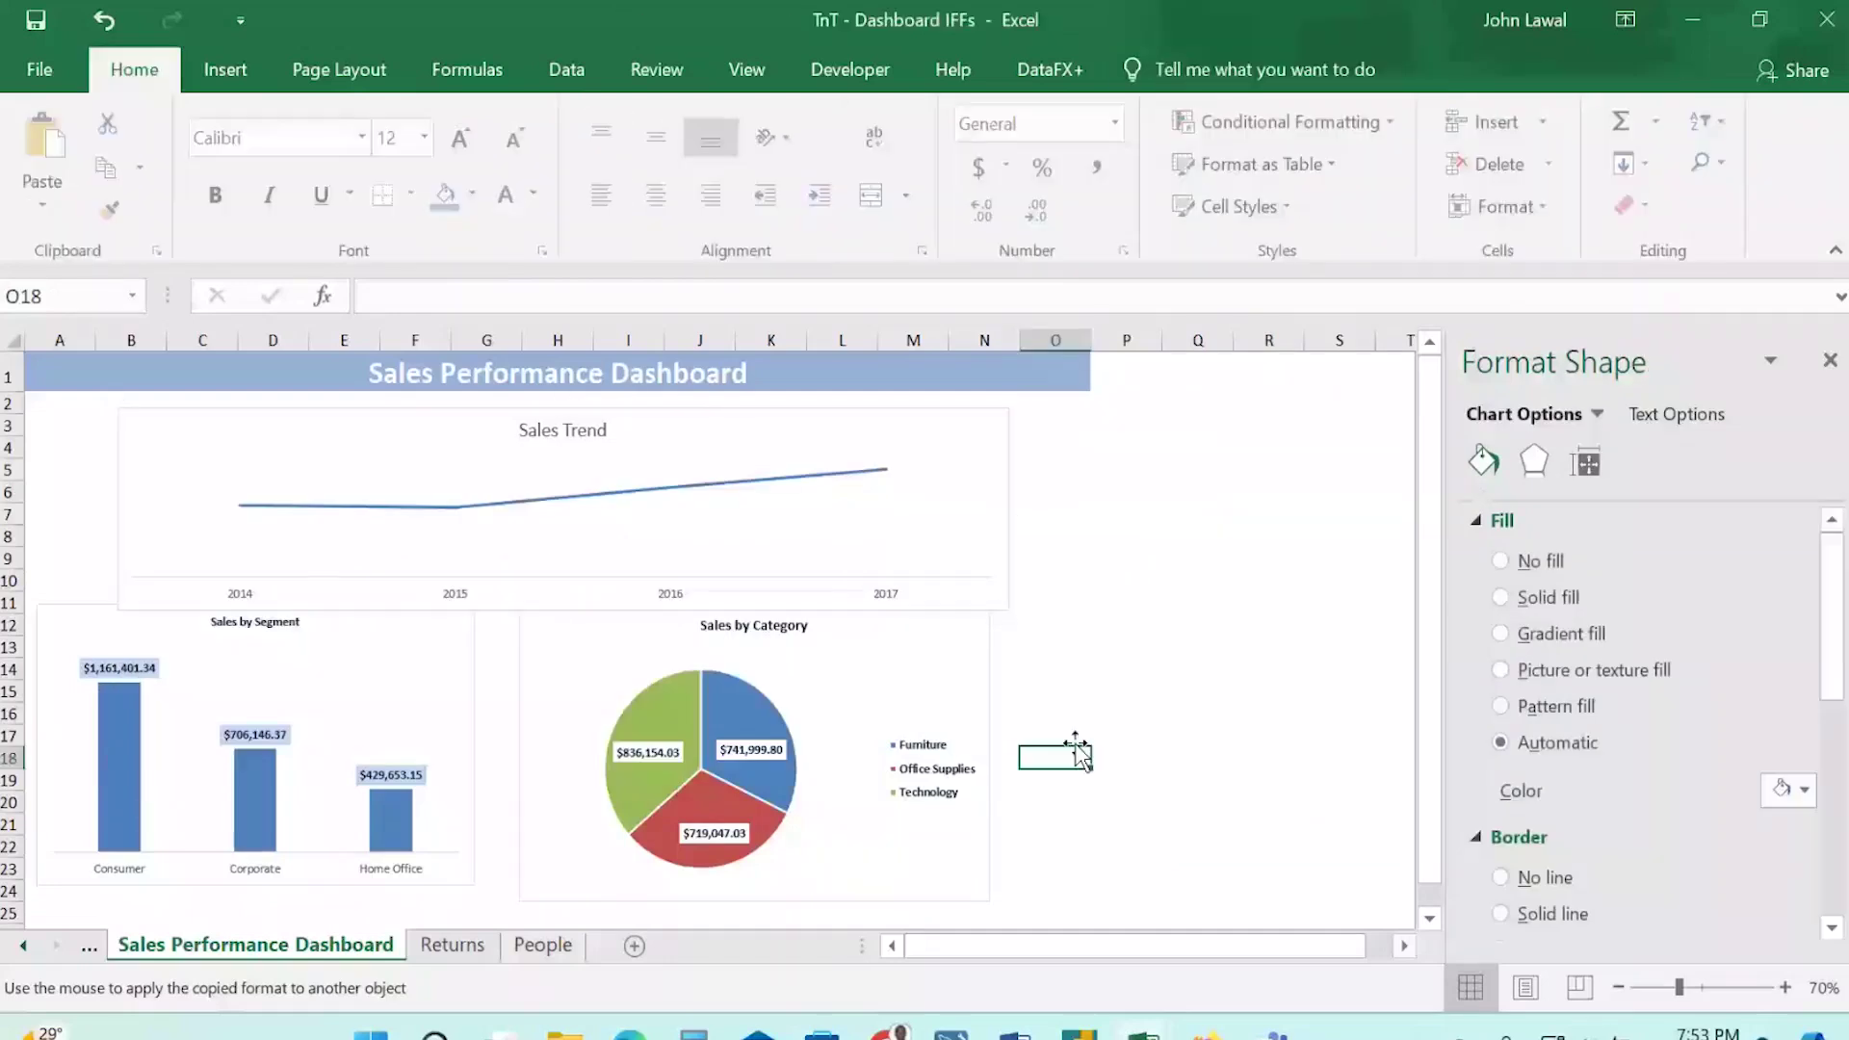
drag(702, 410, 619, 396)
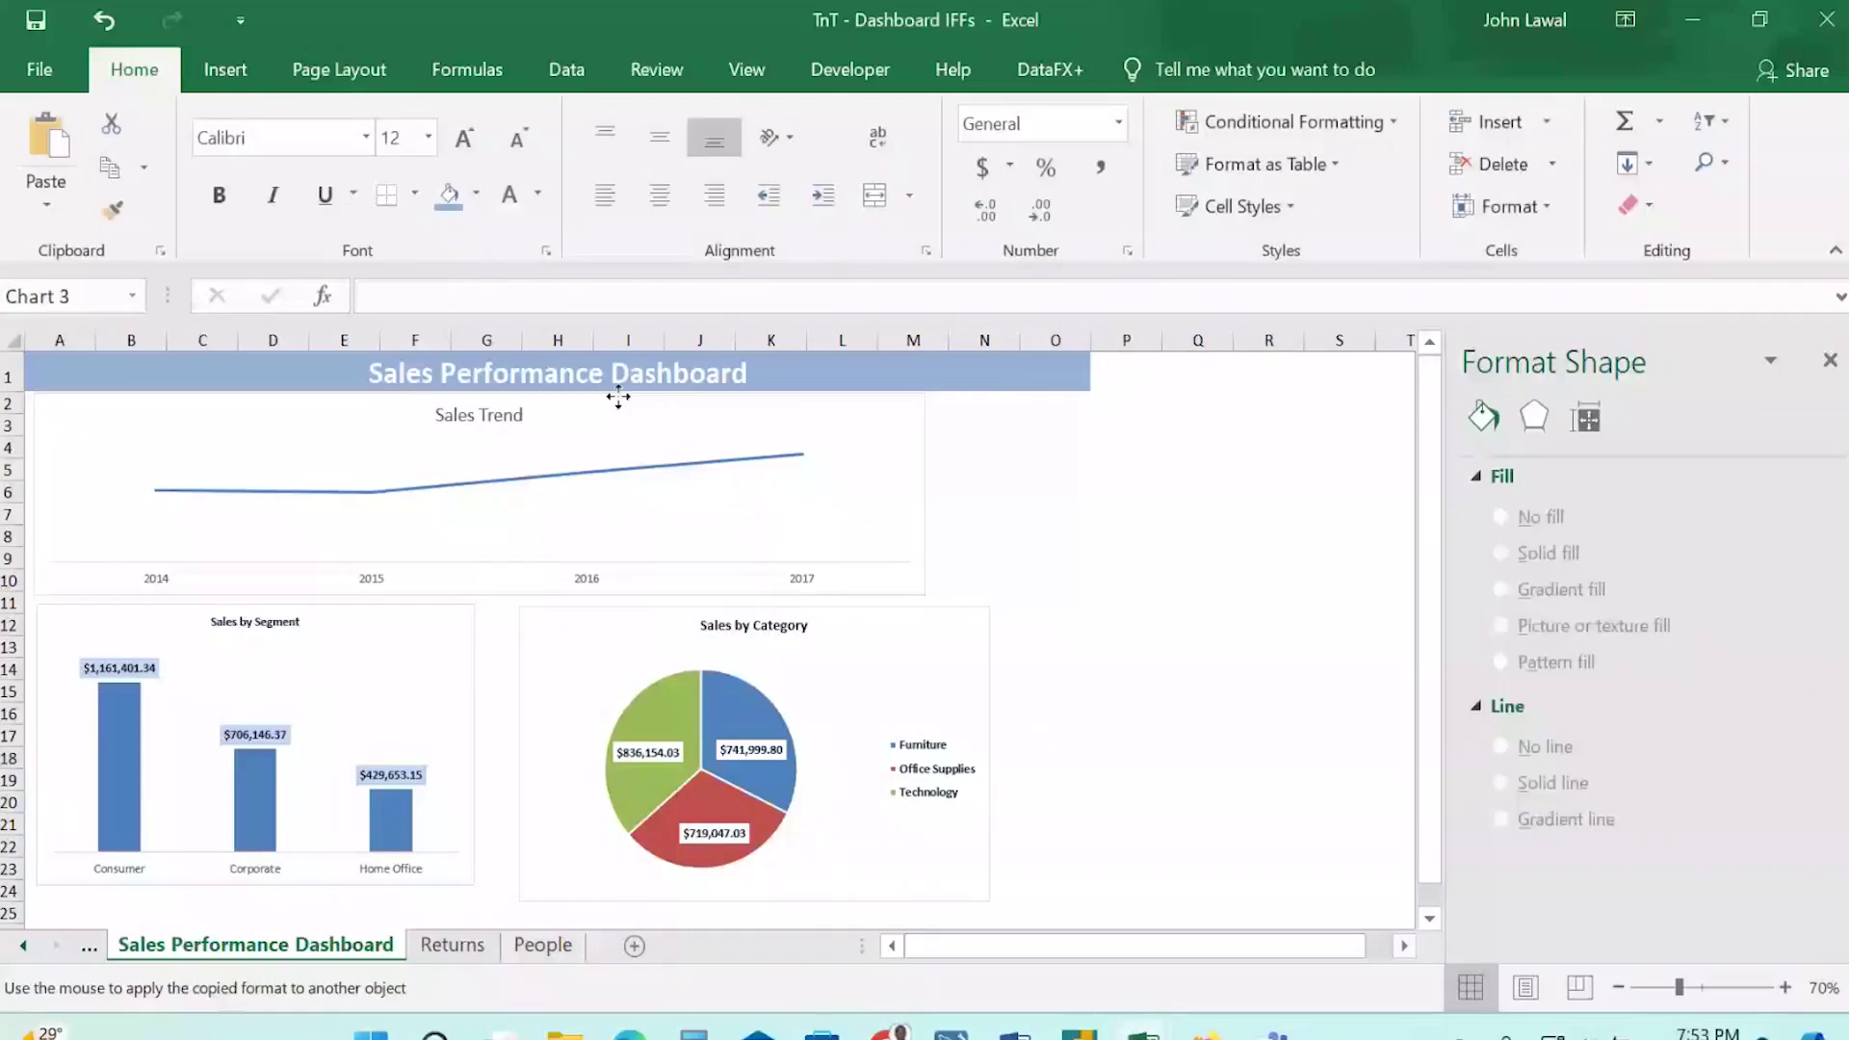
click(1830, 362)
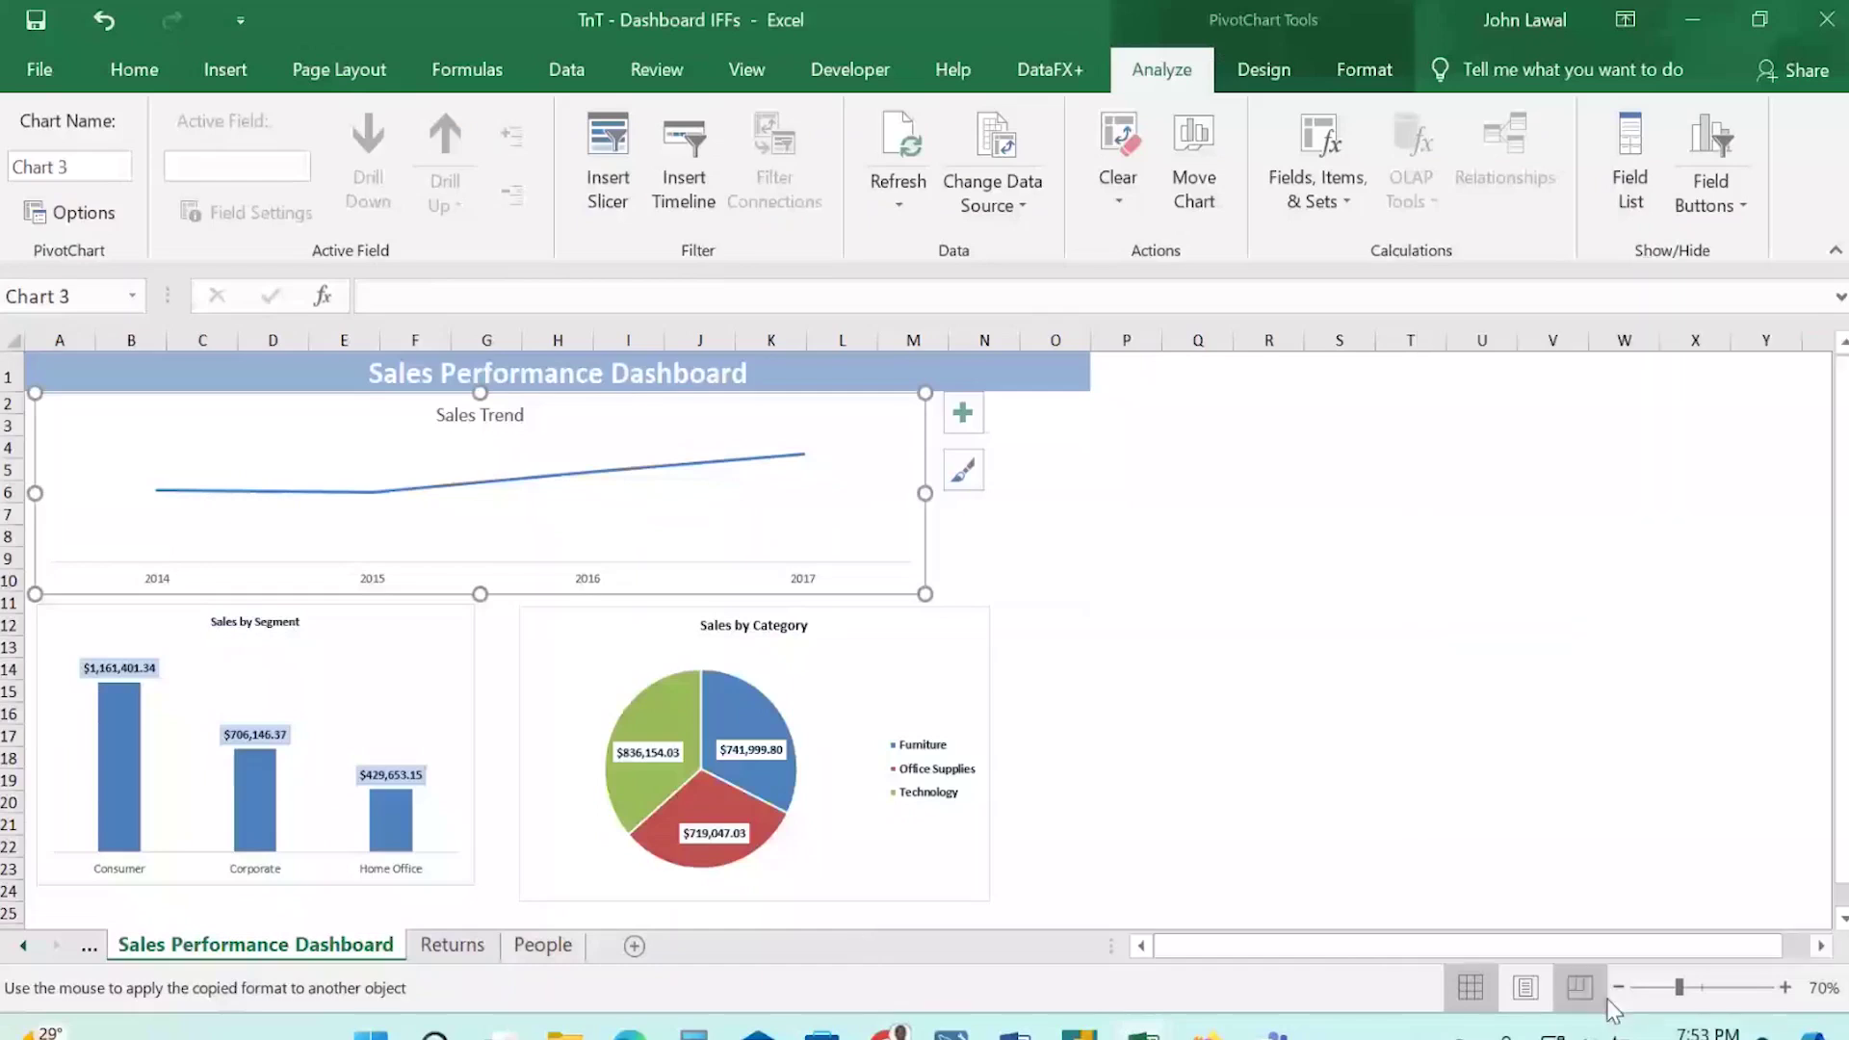
Move the Sales by Segment and Sales by Category charts down together to about row 16.
click(1619, 988)
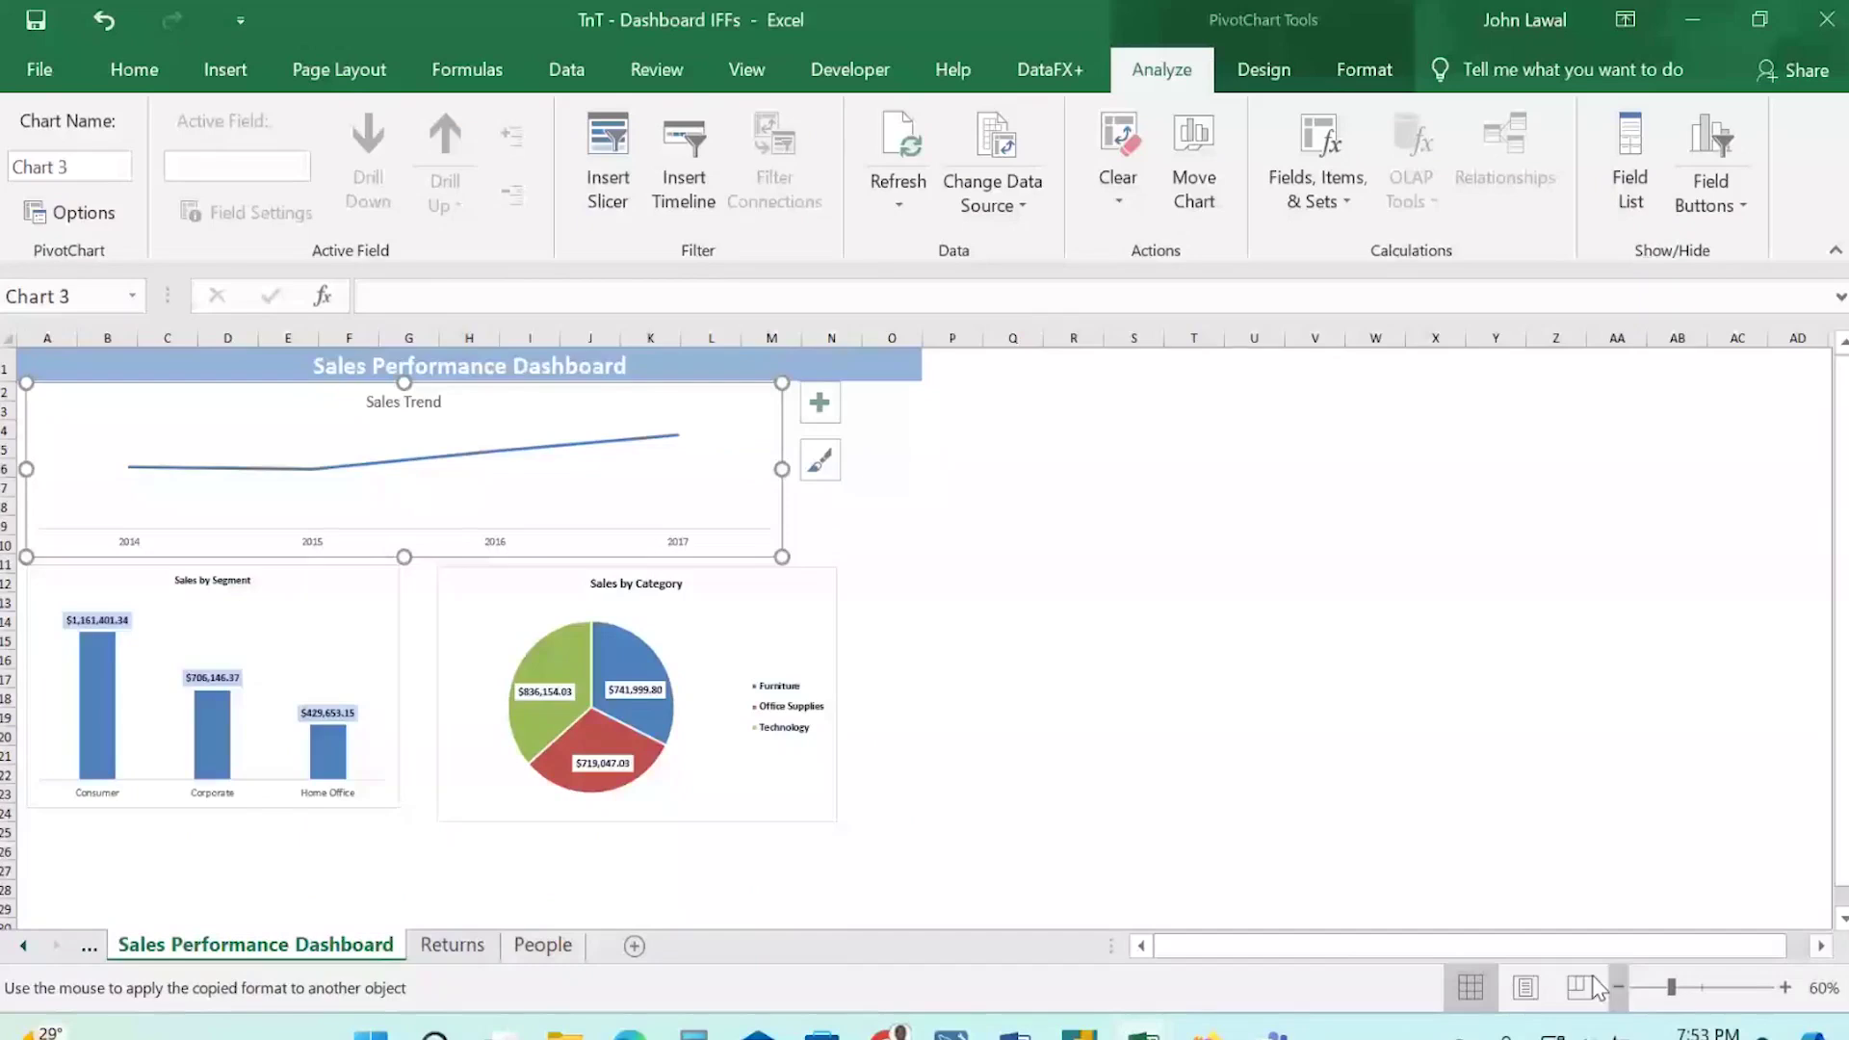
click(57, 577)
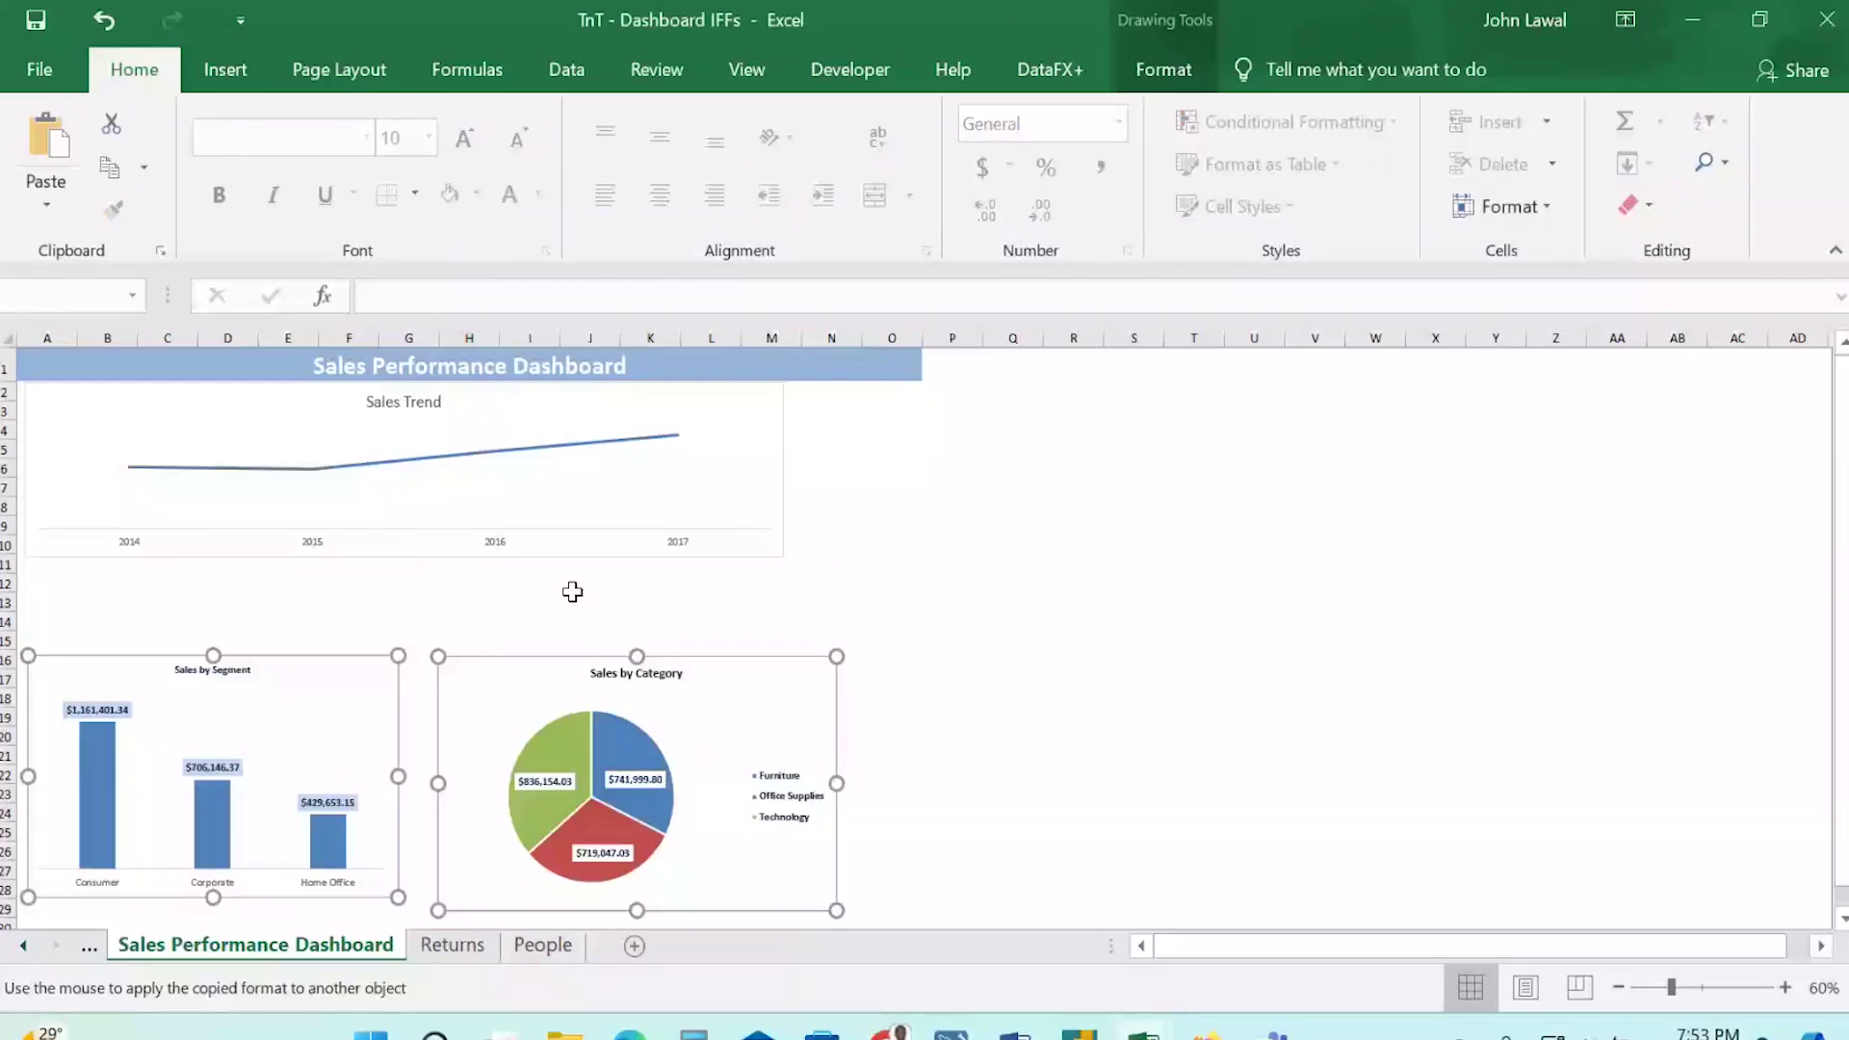
click(892, 430)
Enlarge the Sales Trend chart to span the dashboard heading's width, from column A through O, down to row 13.
click(774, 394)
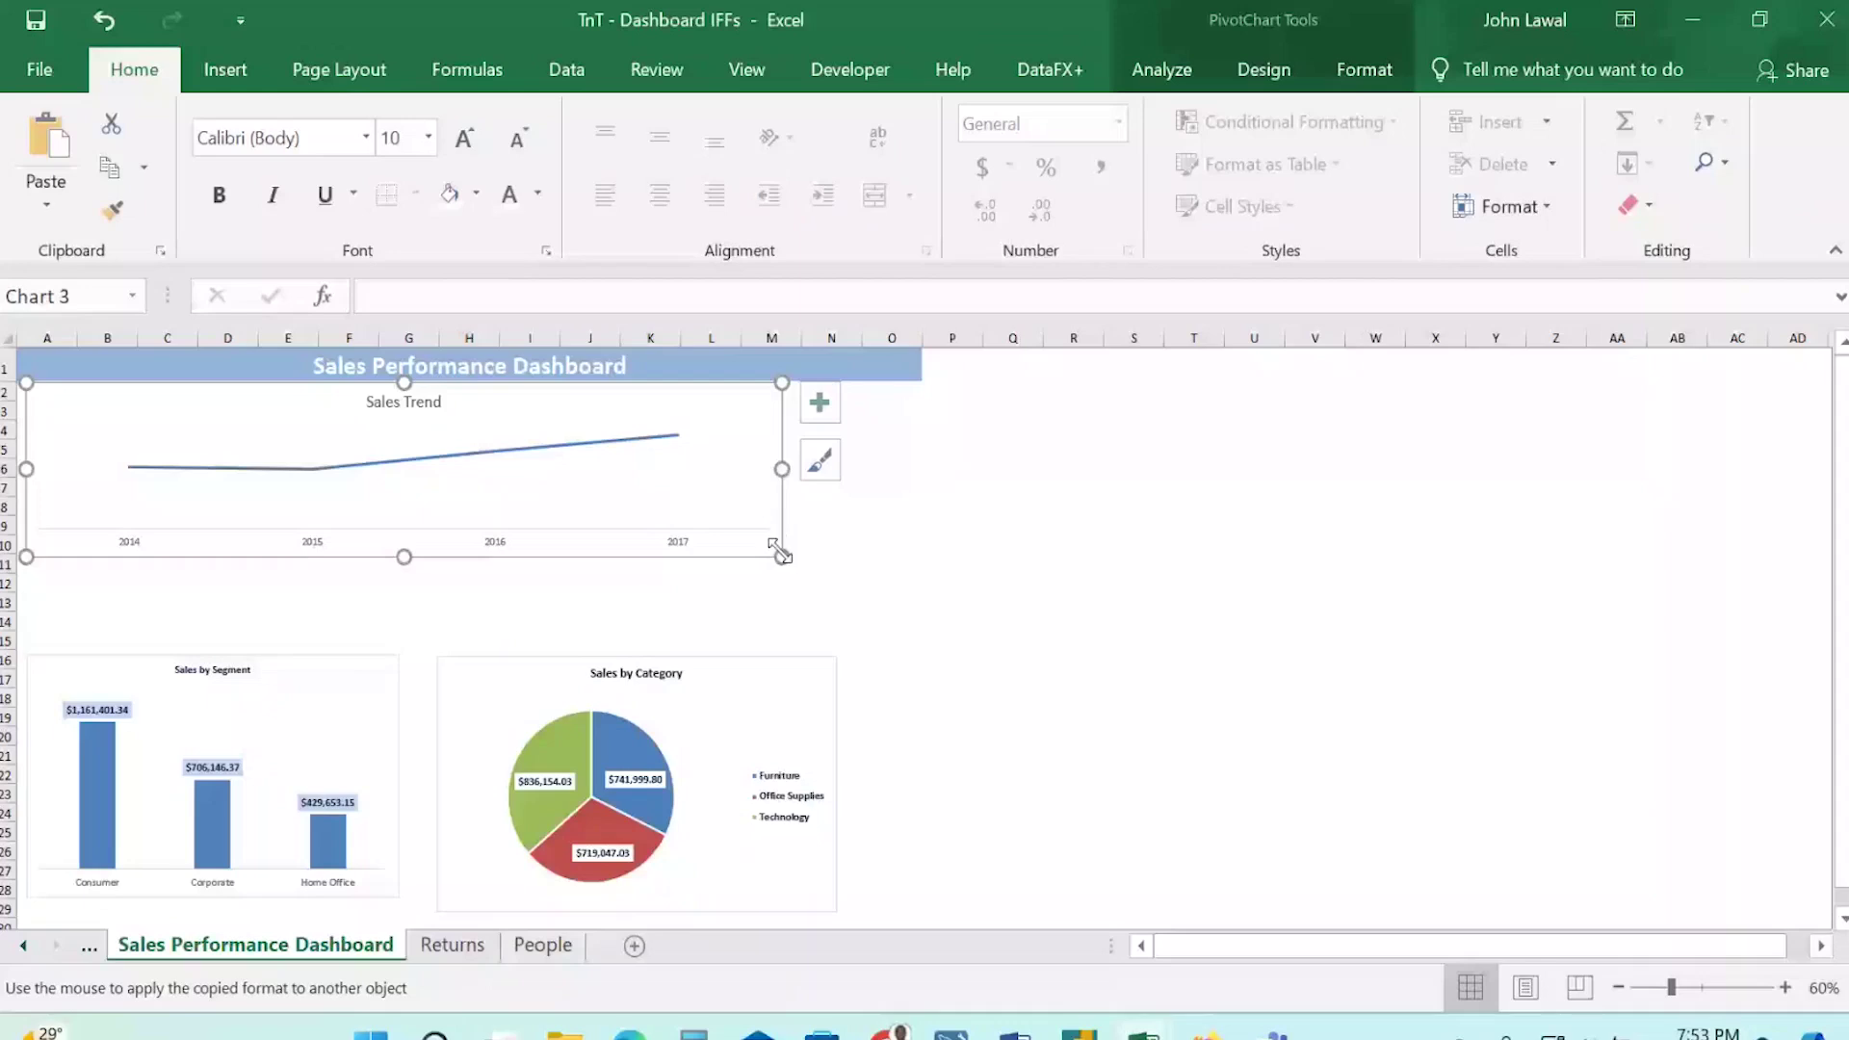
drag(781, 554, 901, 600)
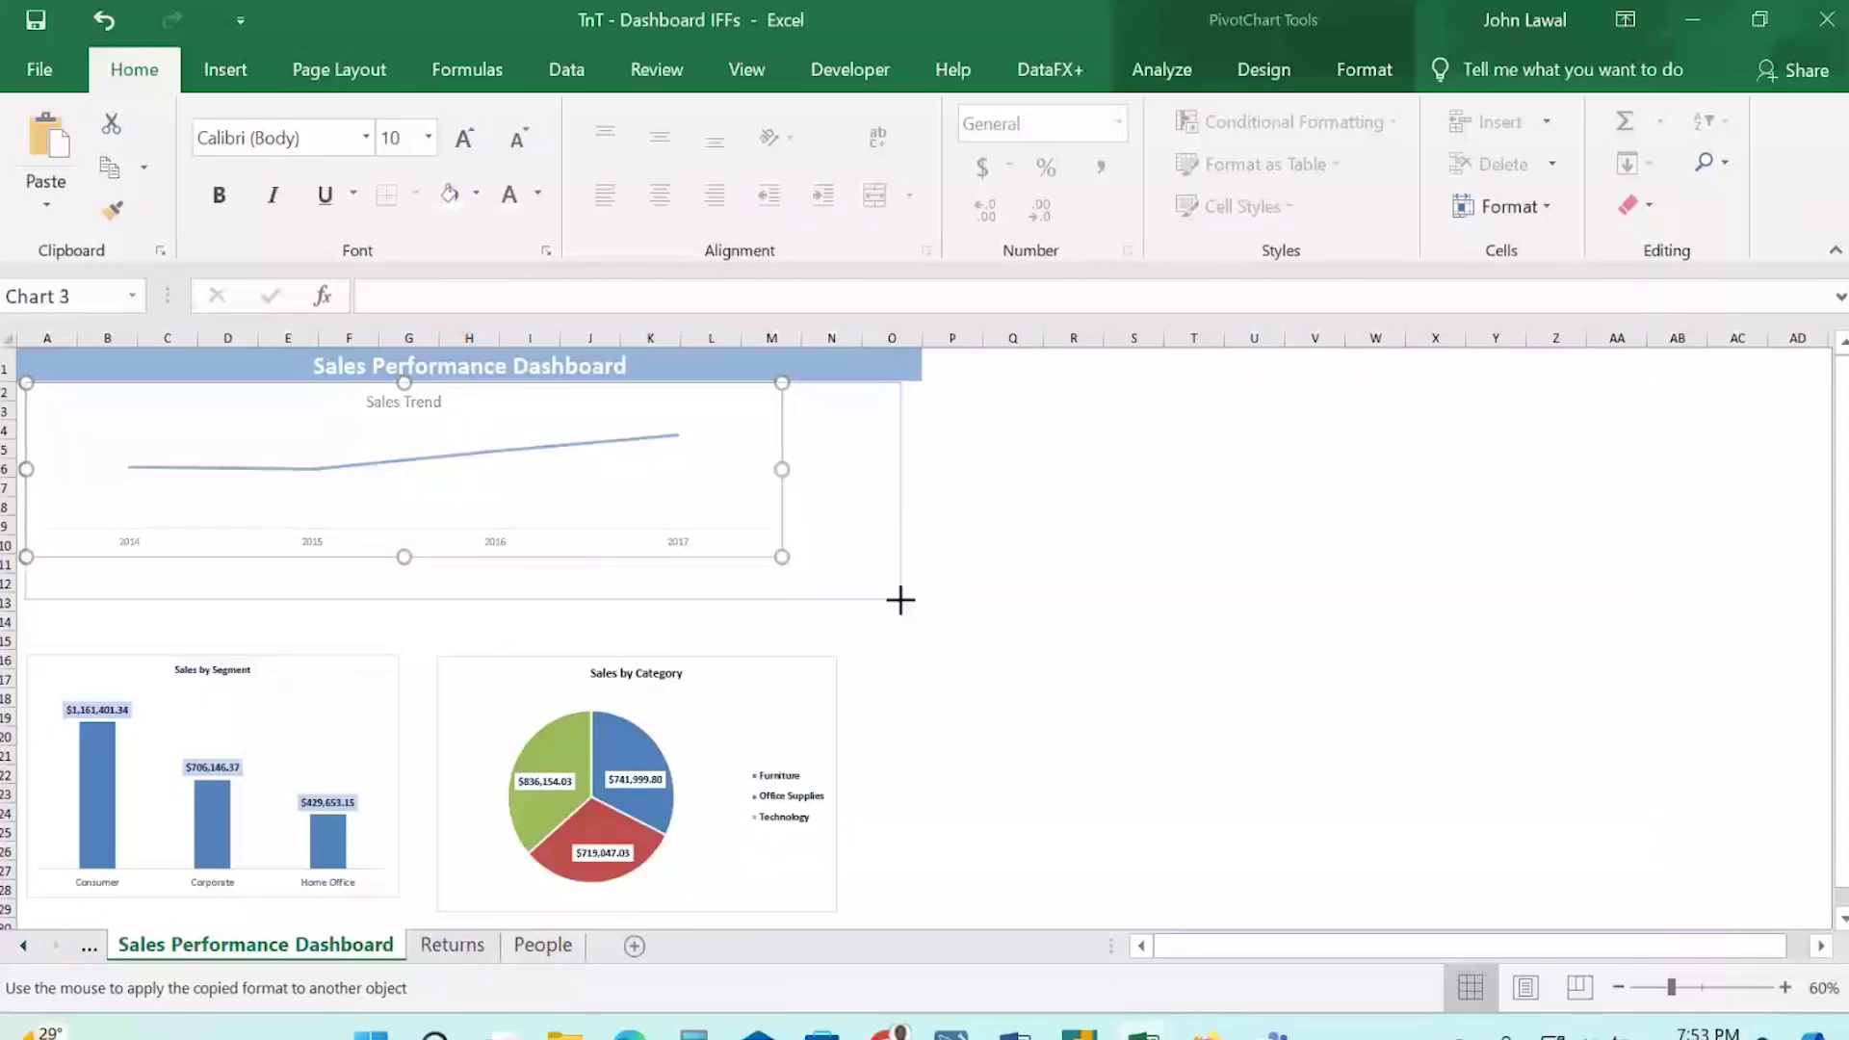
drag(900, 600, 916, 603)
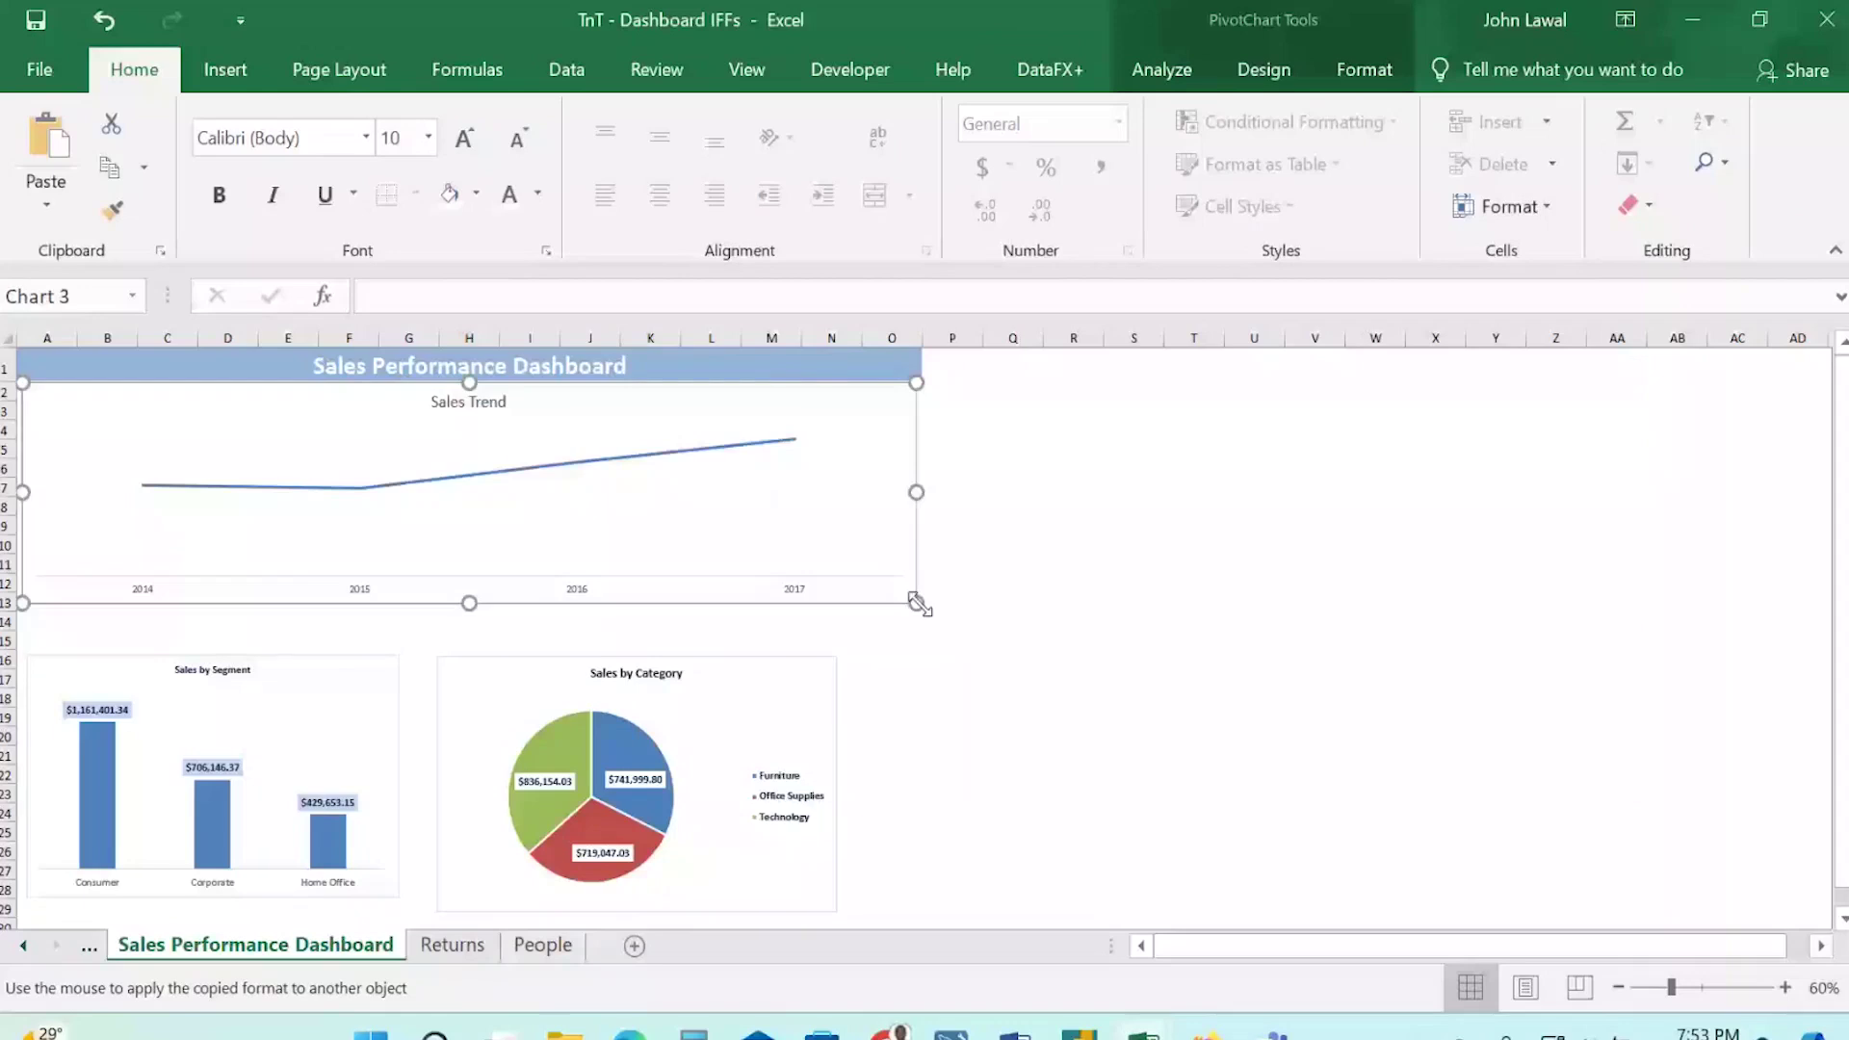
click(1253, 586)
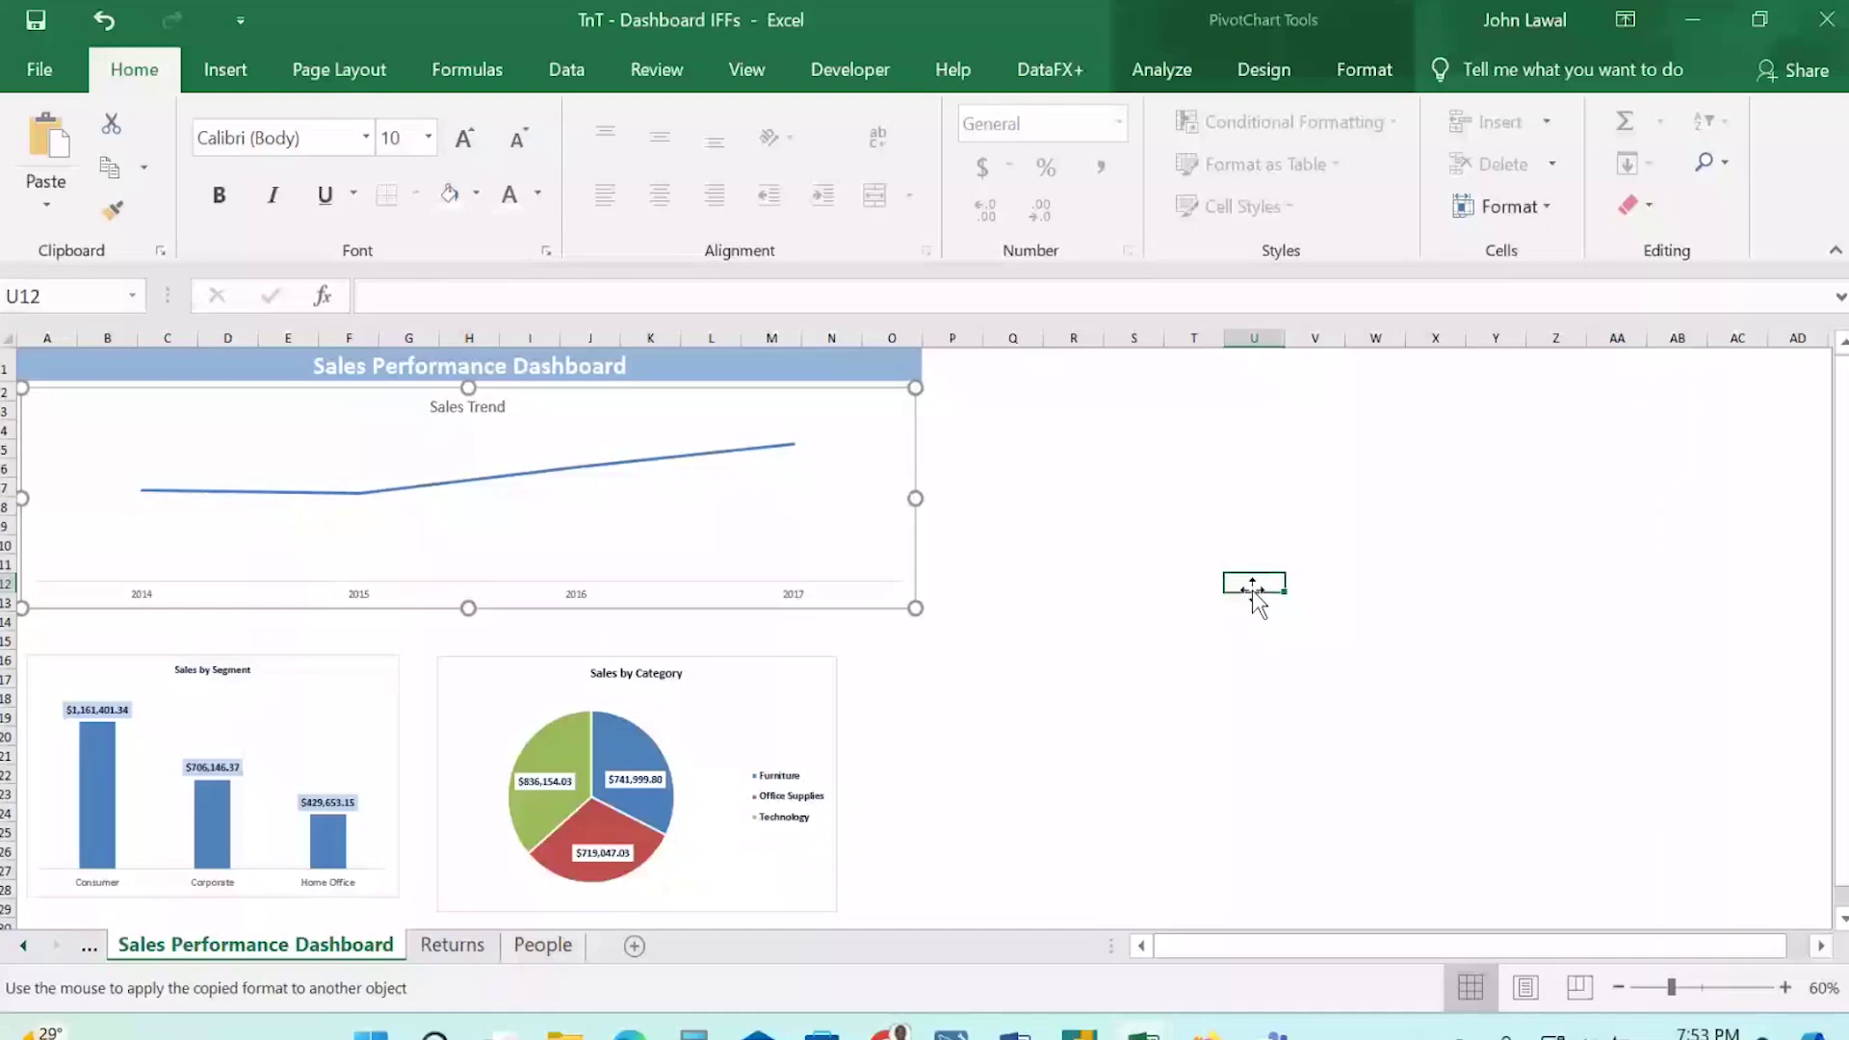
Shrink the Sales by Segment chart and shift both lower charts up and left beneath the Sales Trend chart.
click(401, 900)
drag(401, 900, 384, 897)
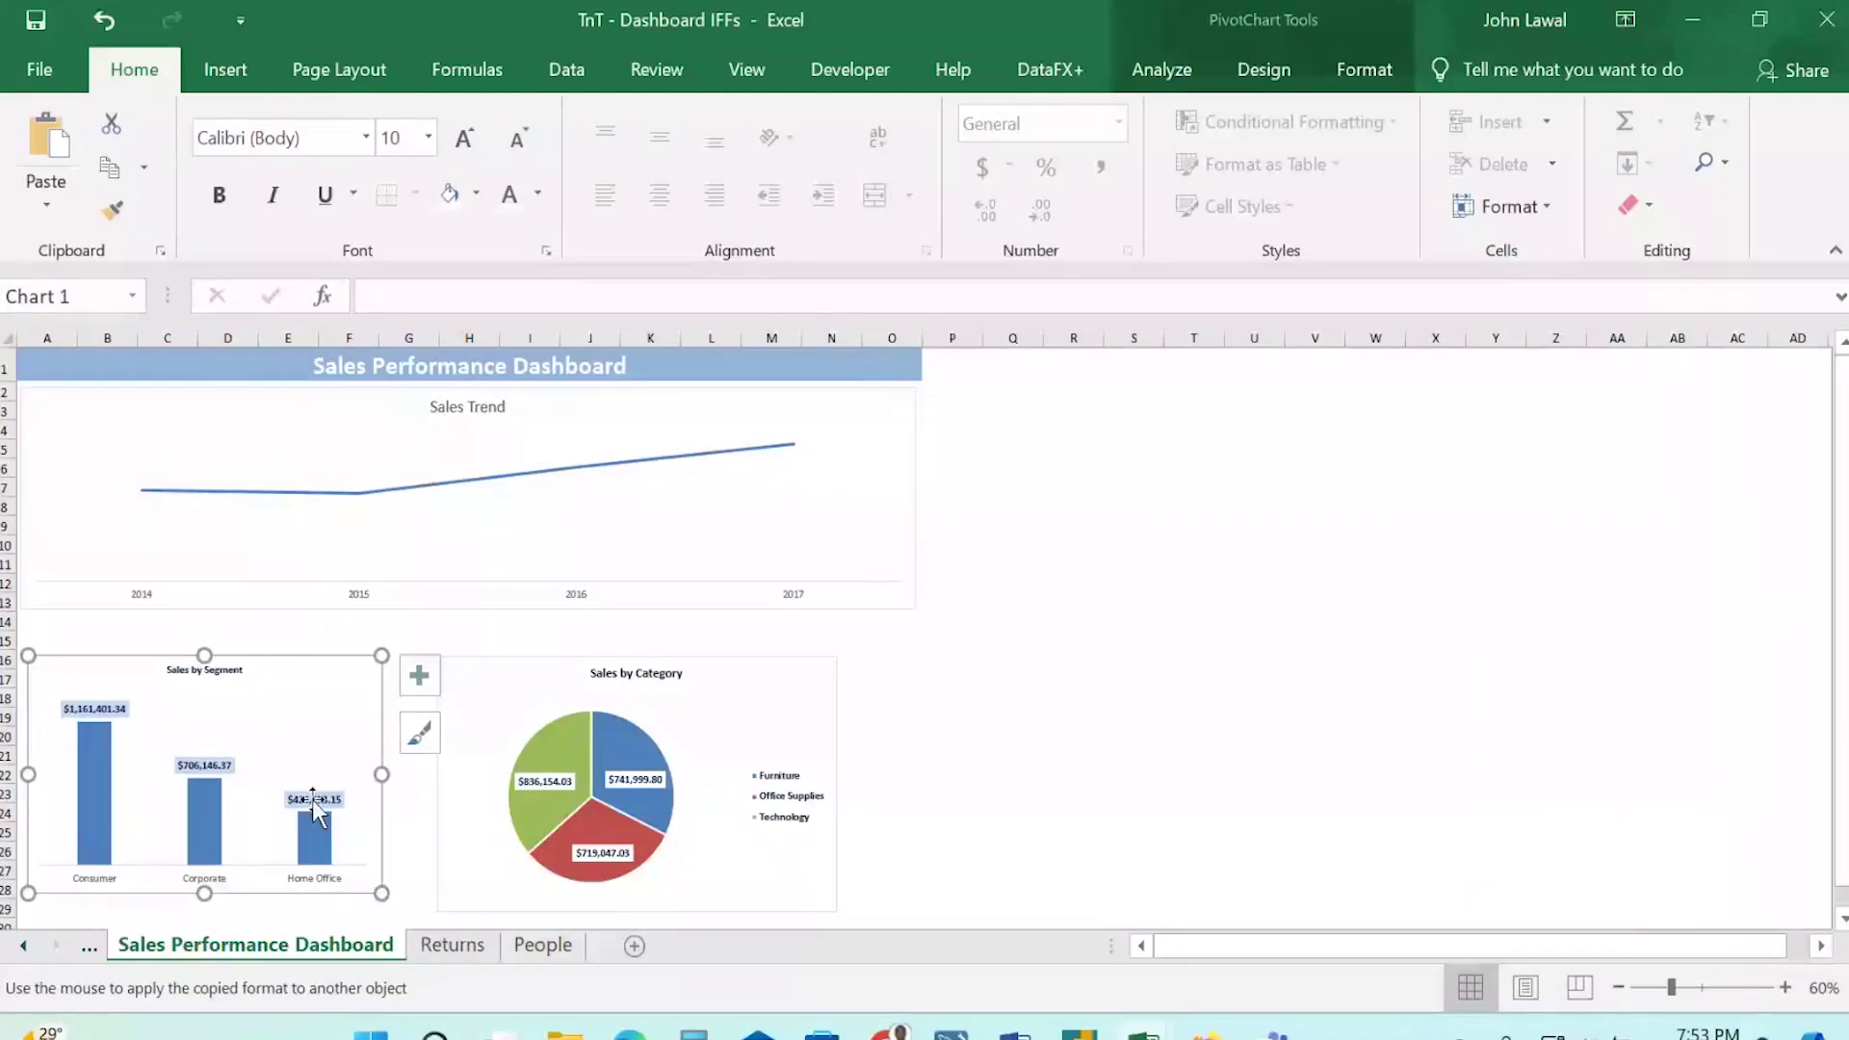
drag(314, 654, 308, 642)
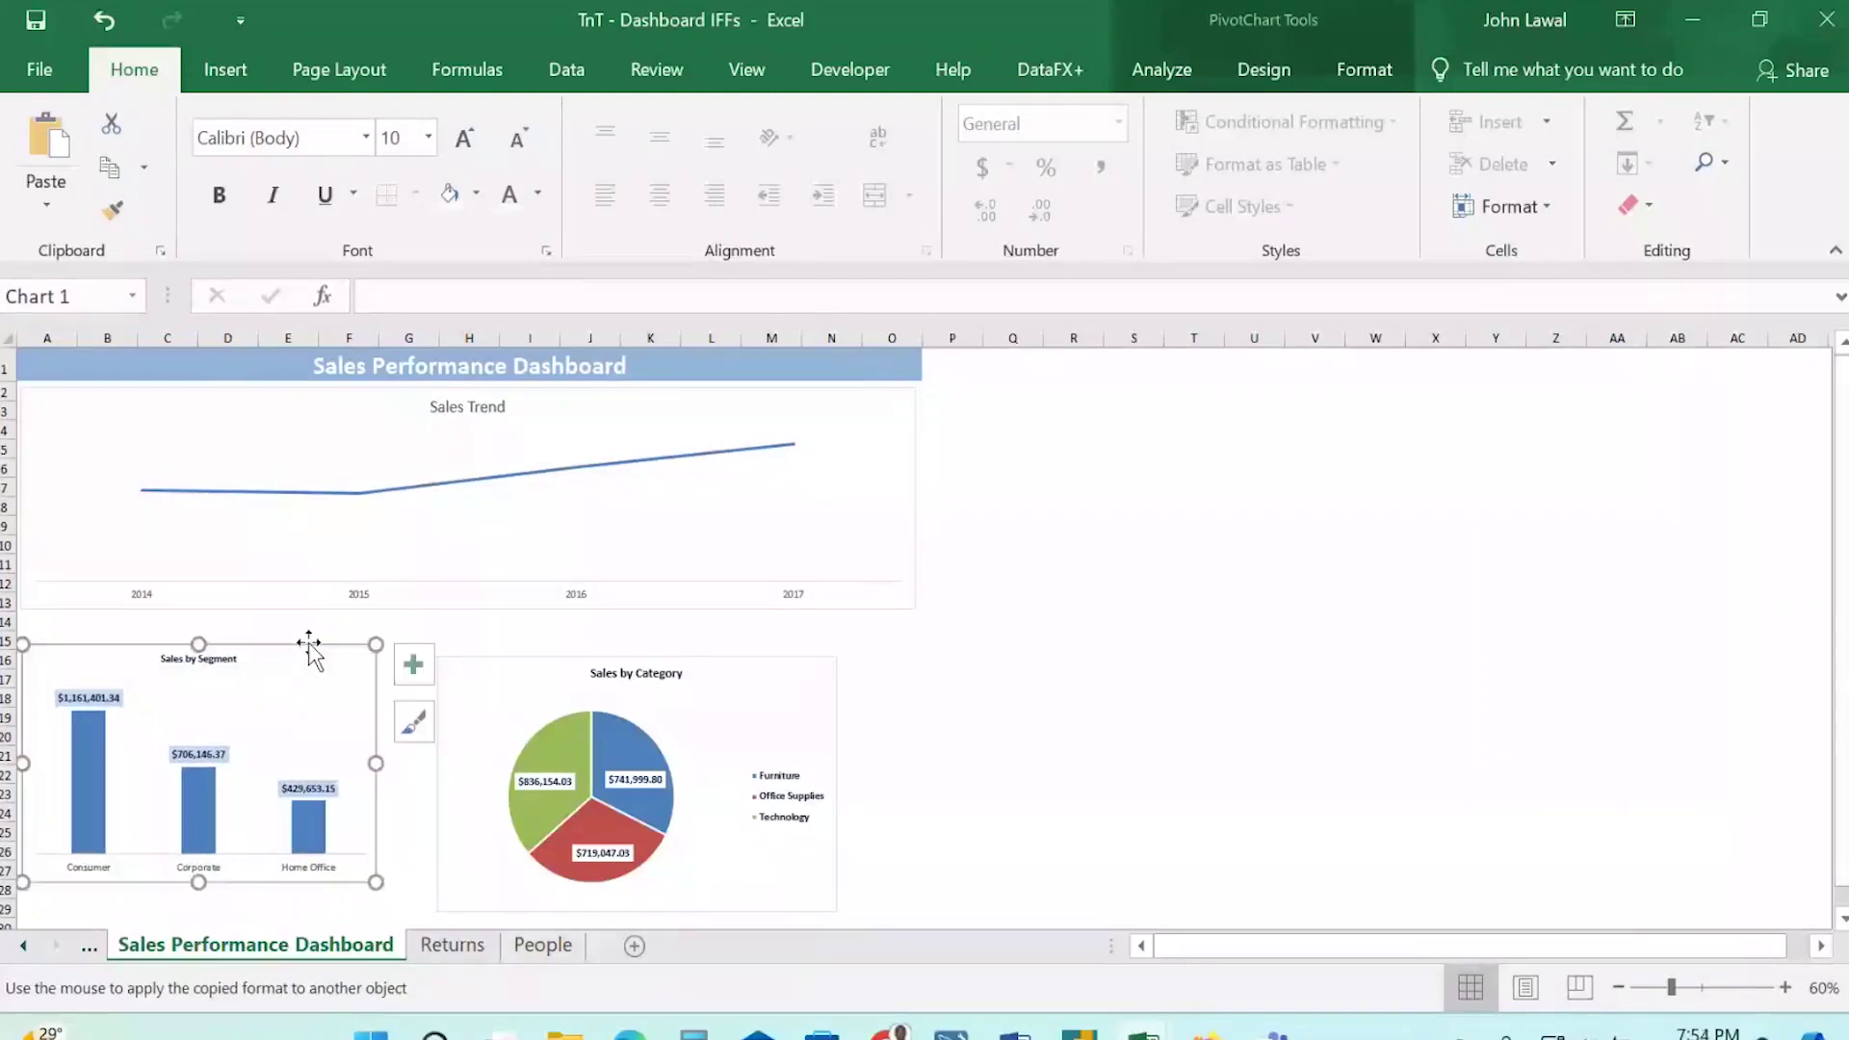
drag(525, 665, 484, 657)
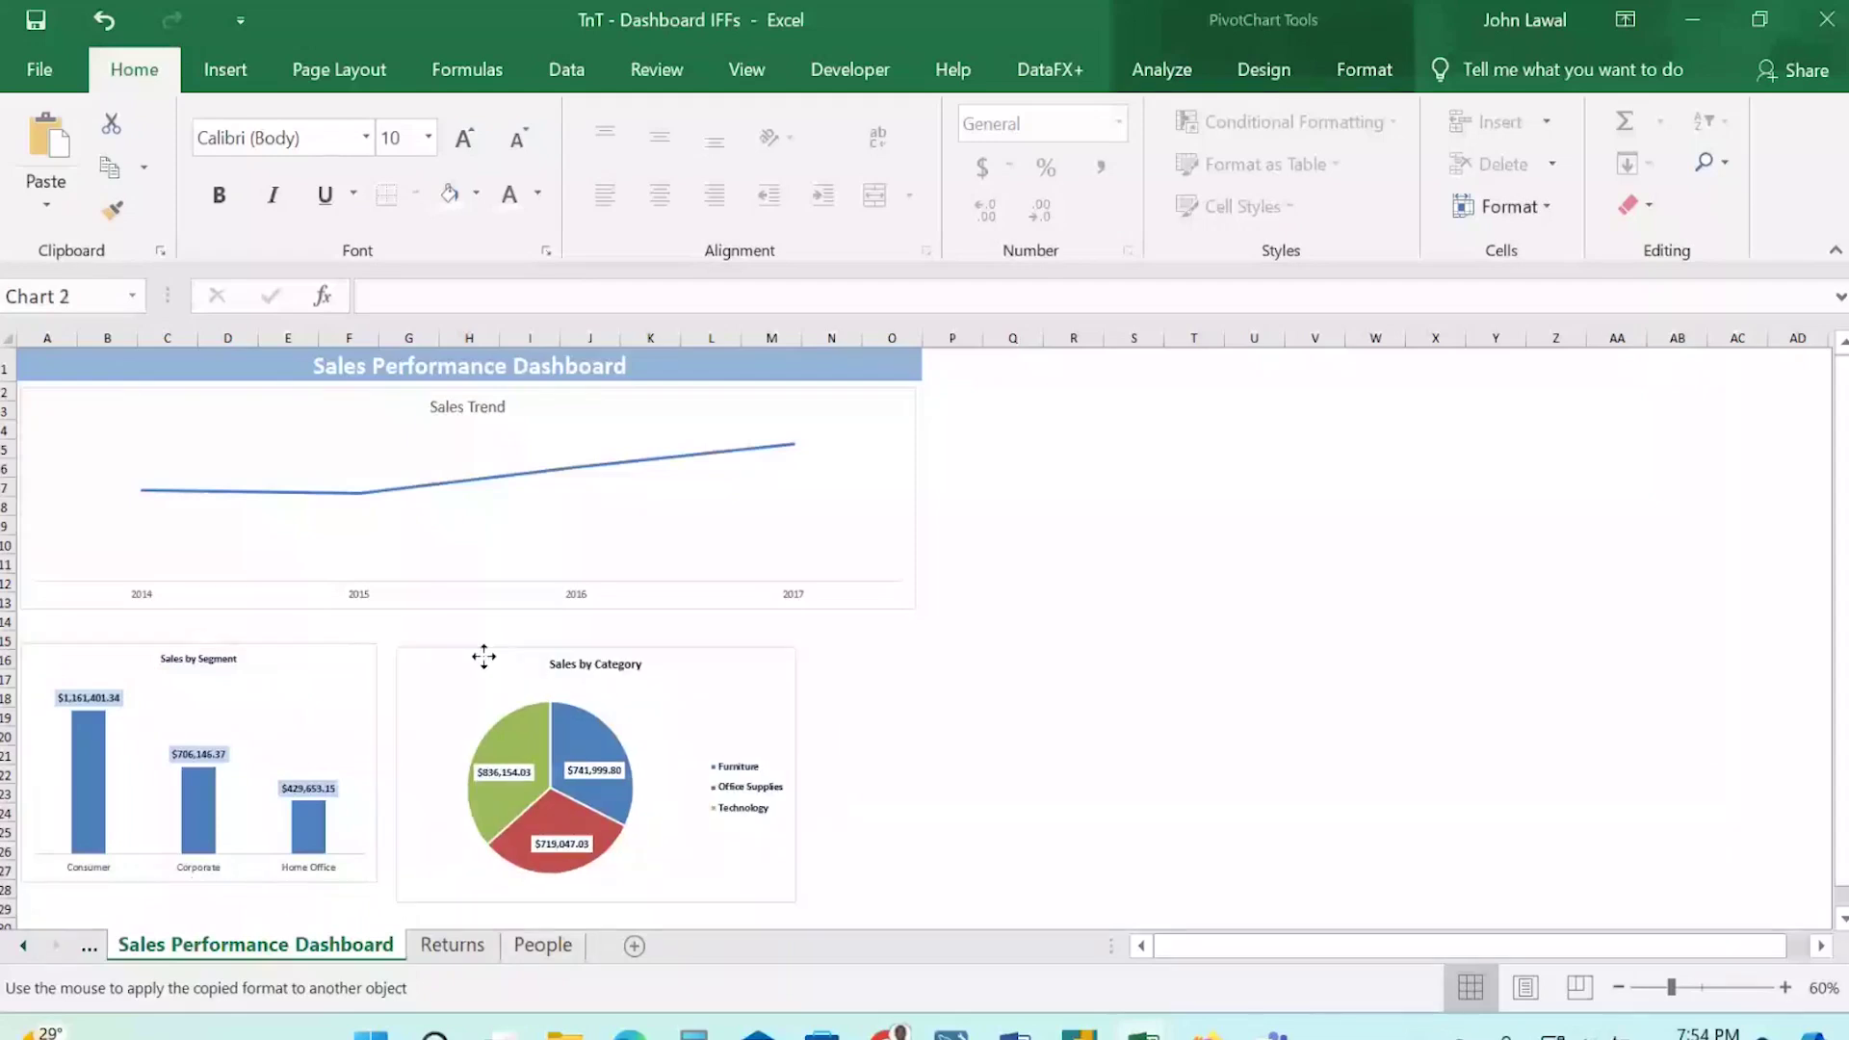
drag(484, 657, 474, 652)
click(352, 838)
drag(351, 838, 352, 835)
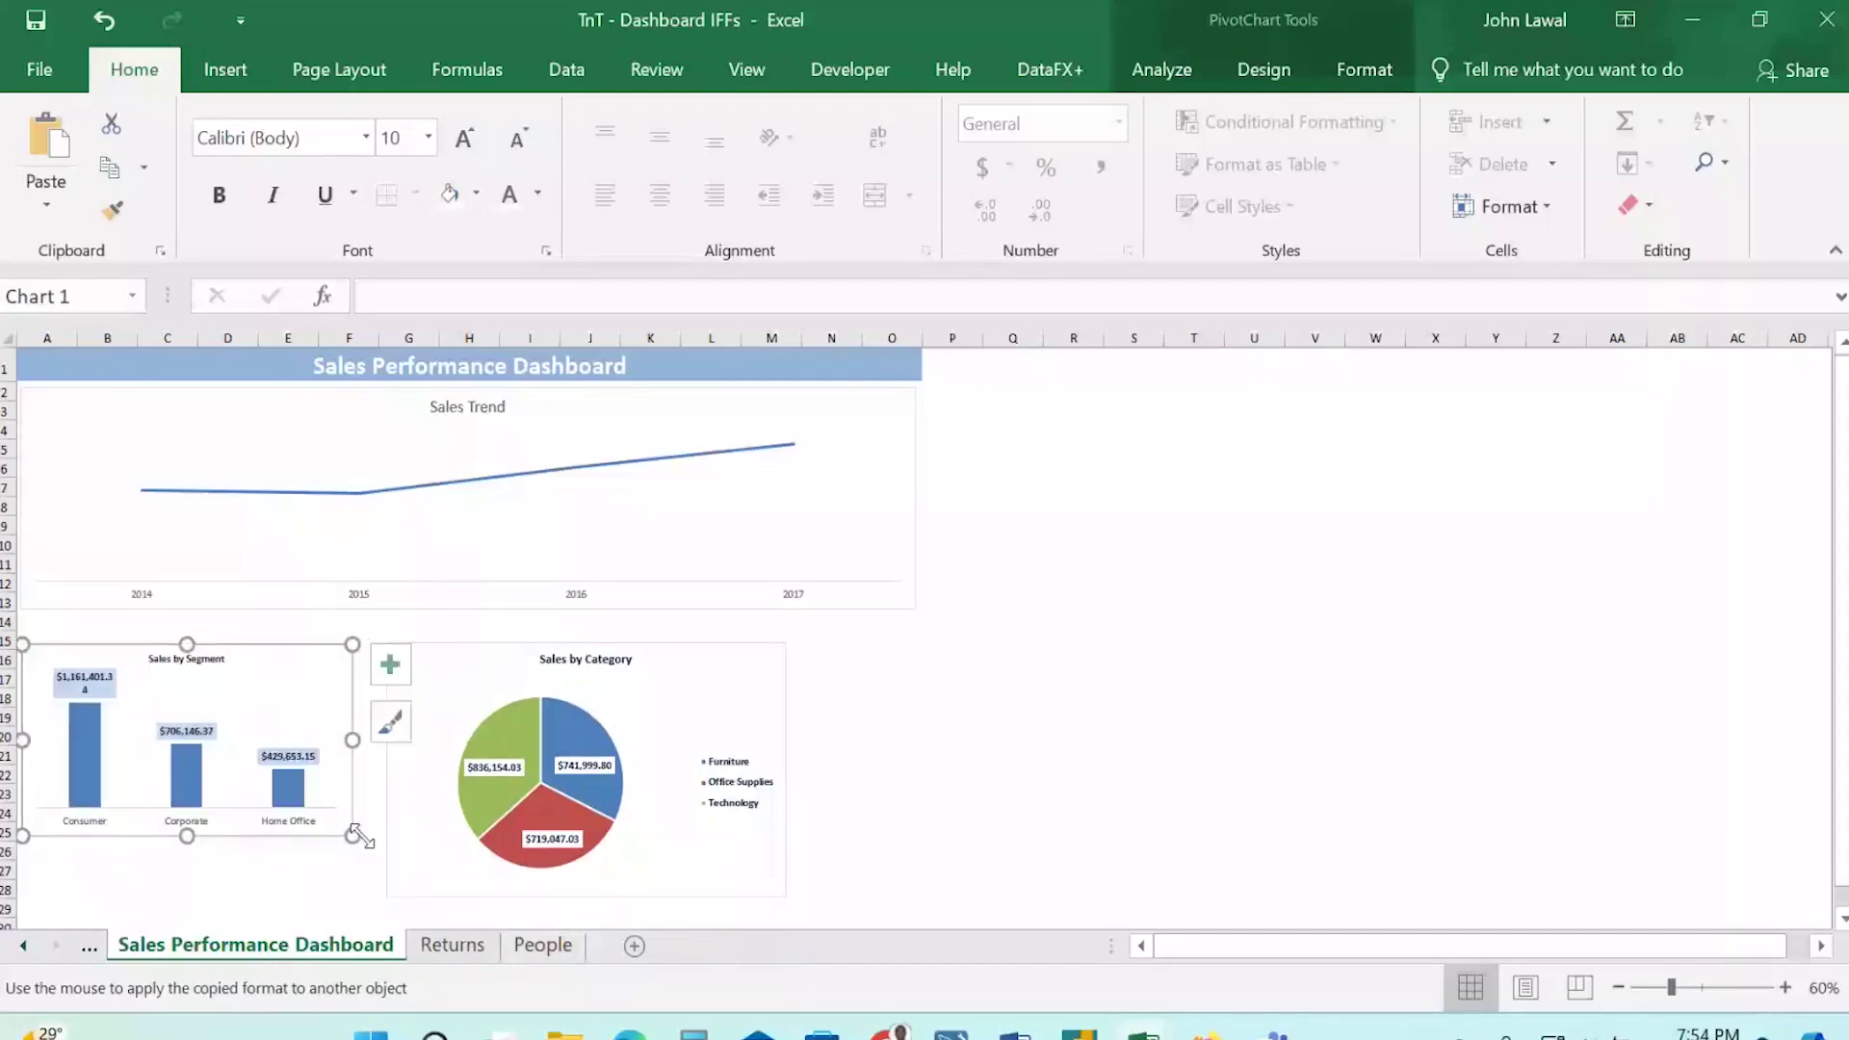
Shorten the Sales by Category chart to the segment chart's height and move it under the Sales Trend chart's right end.
click(500, 862)
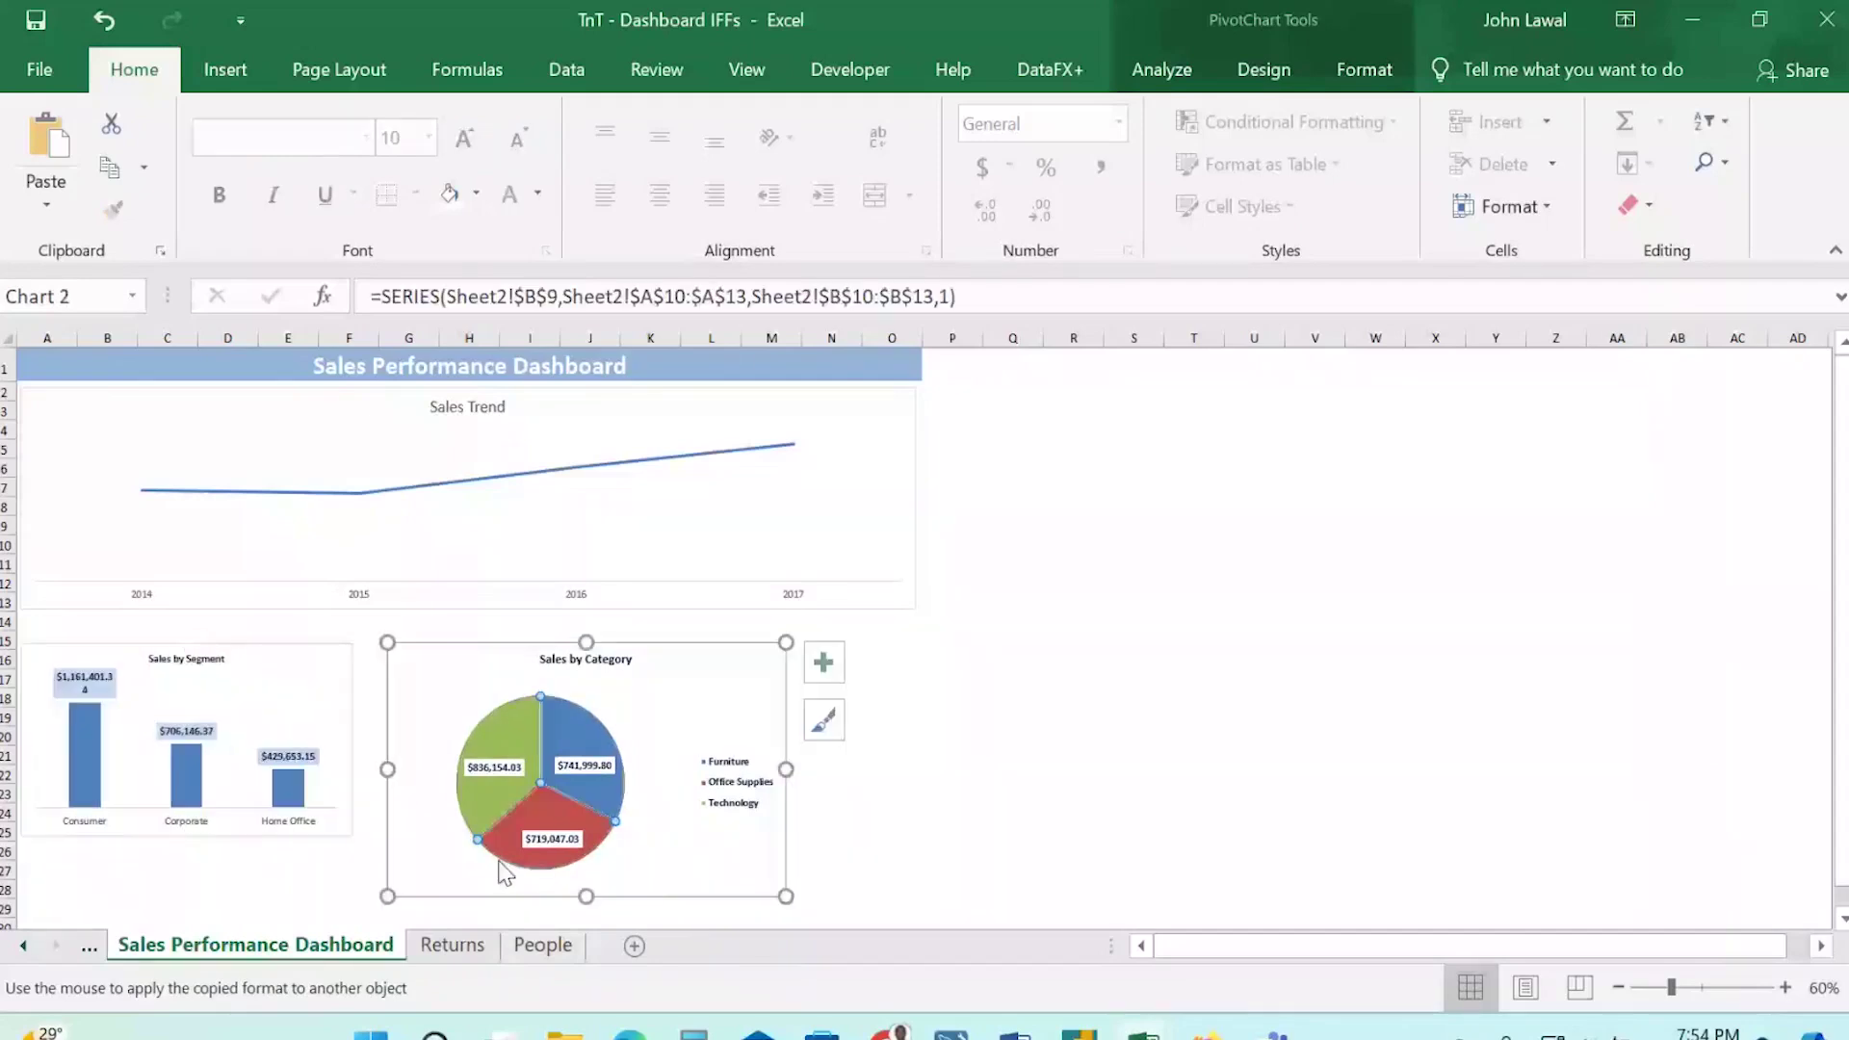
click(364, 886)
click(435, 852)
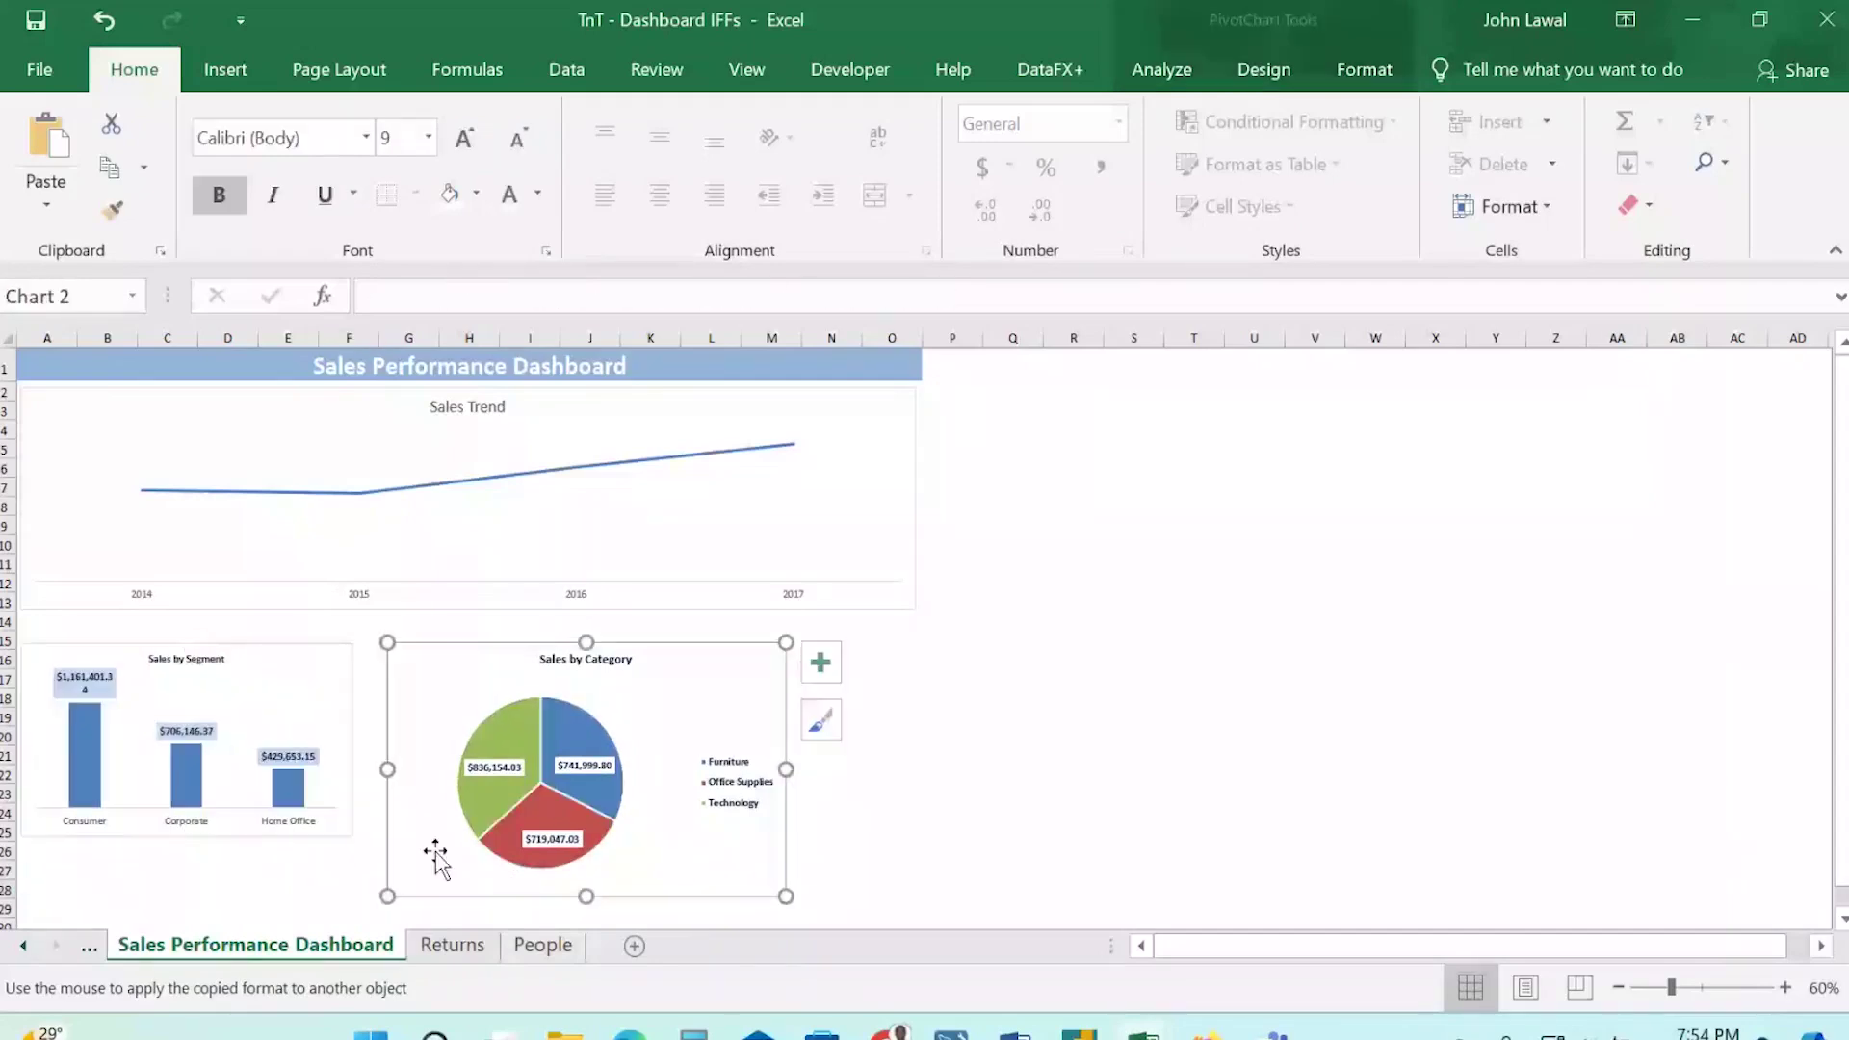
drag(390, 902, 393, 837)
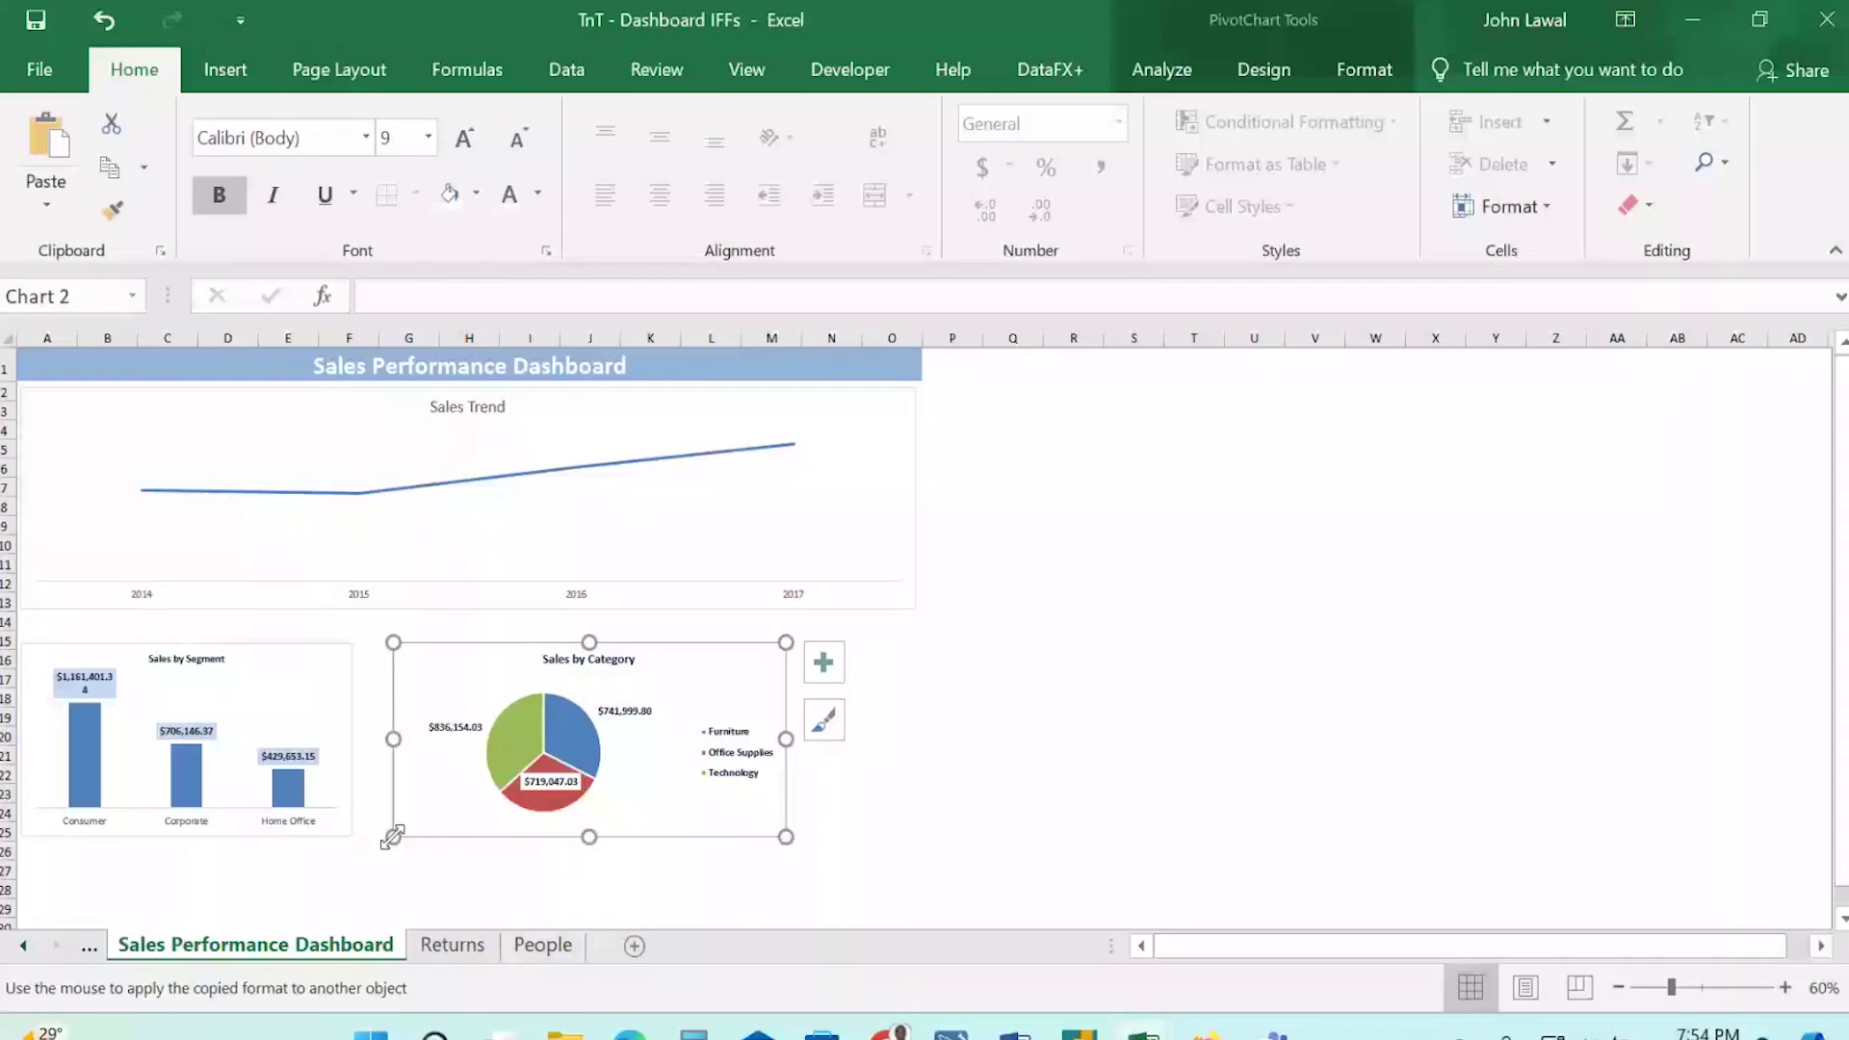
drag(418, 776, 400, 777)
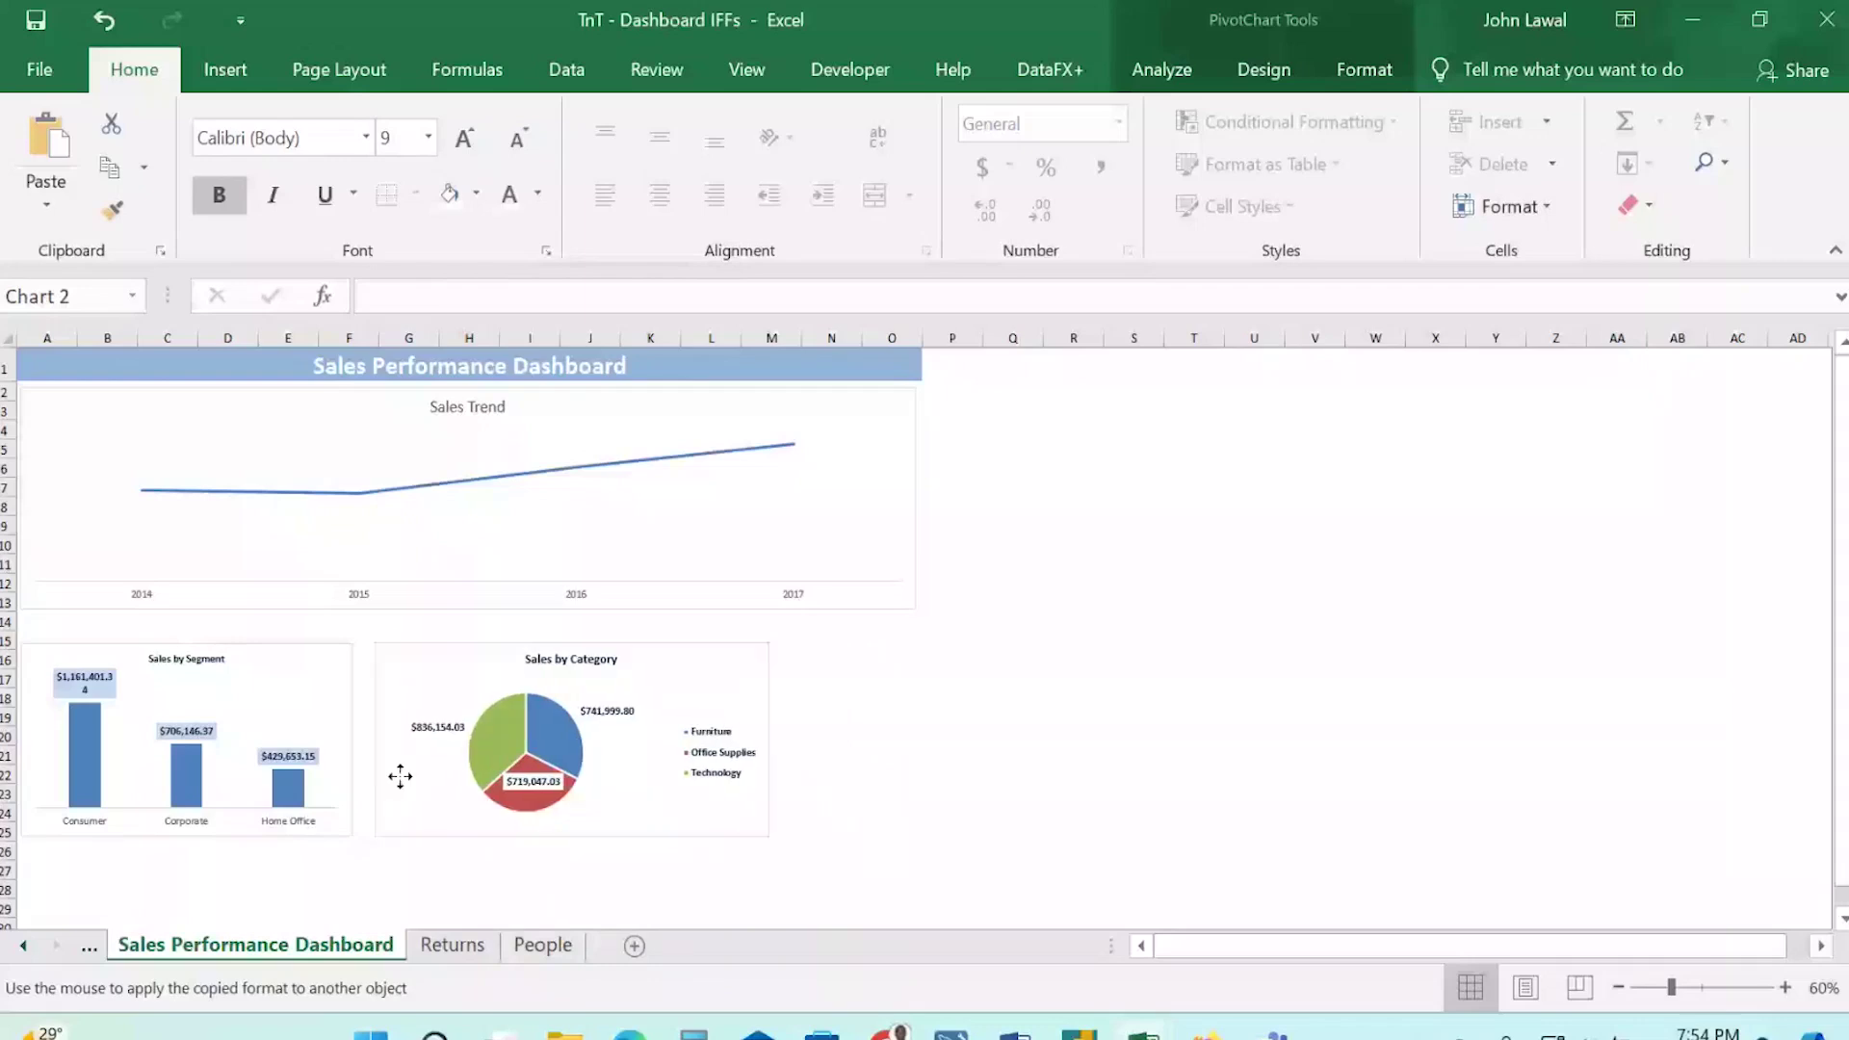
drag(400, 777, 542, 759)
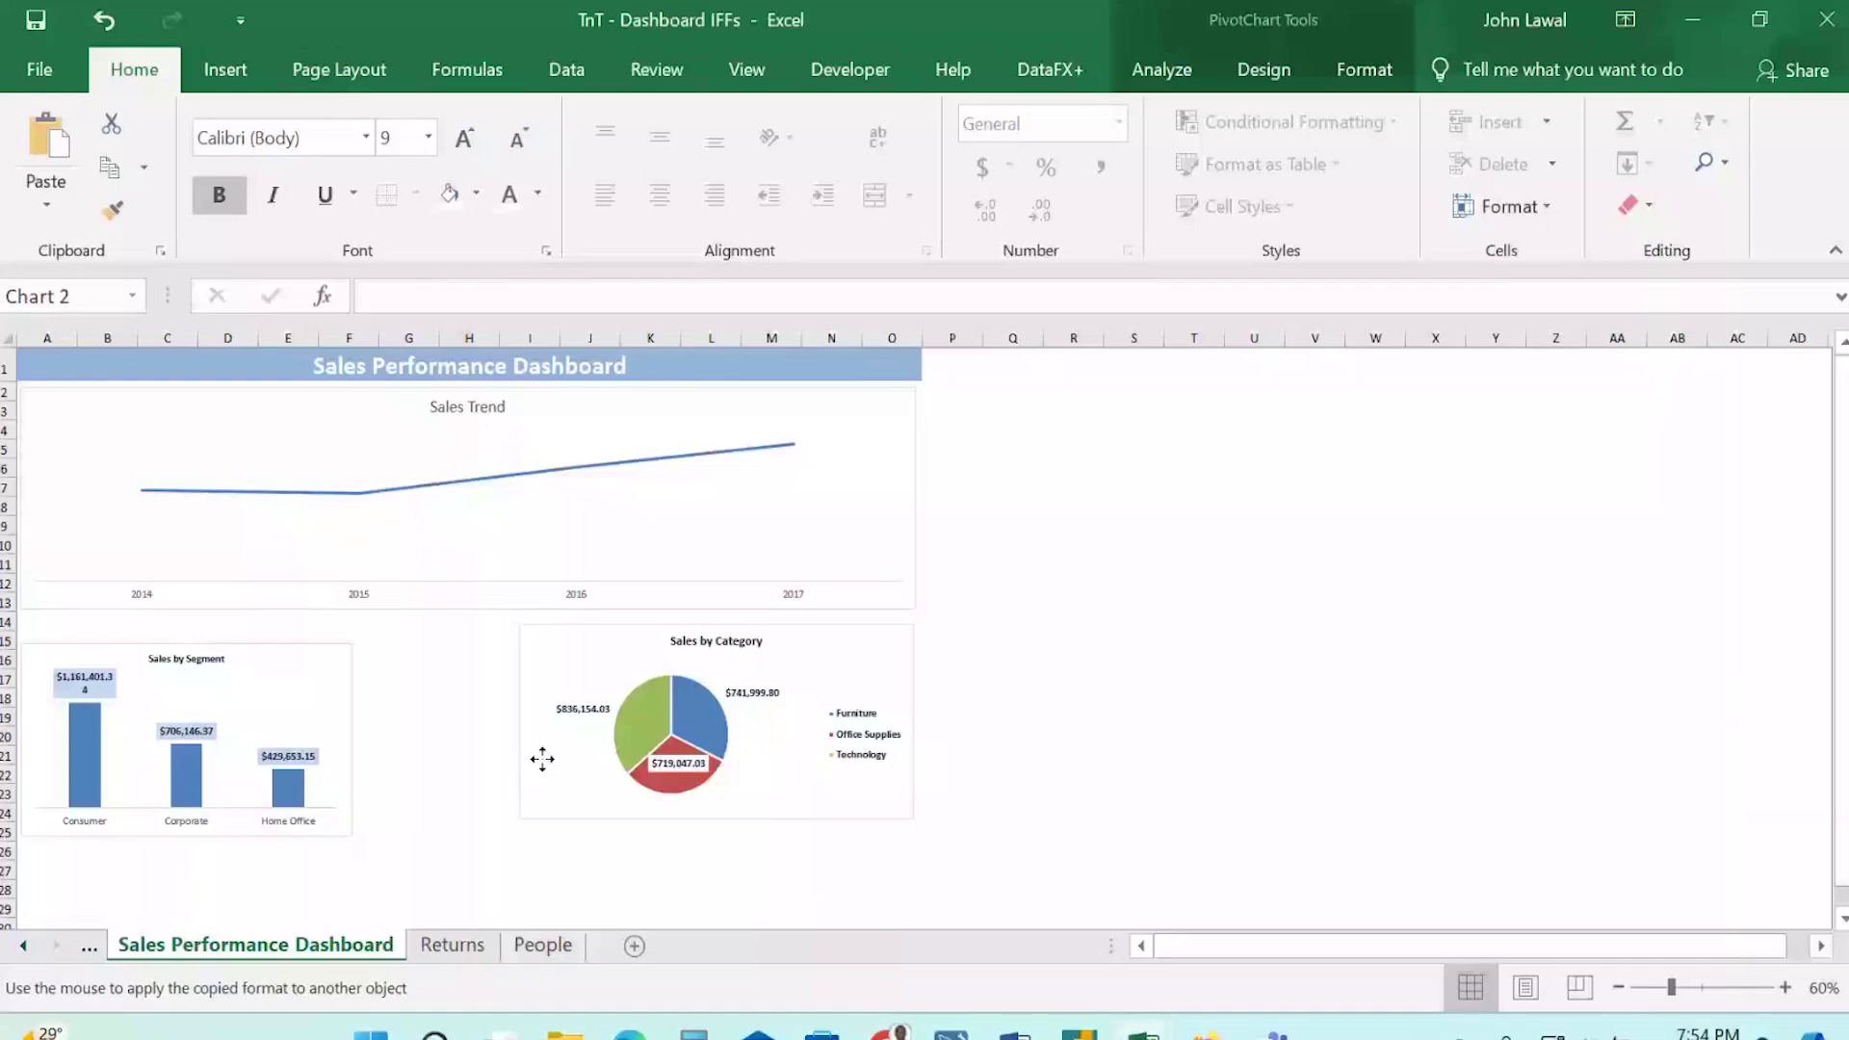
Widen the Sales by Segment chart to about column H and raise its top edge level with the Sales by Category chart.
click(409, 812)
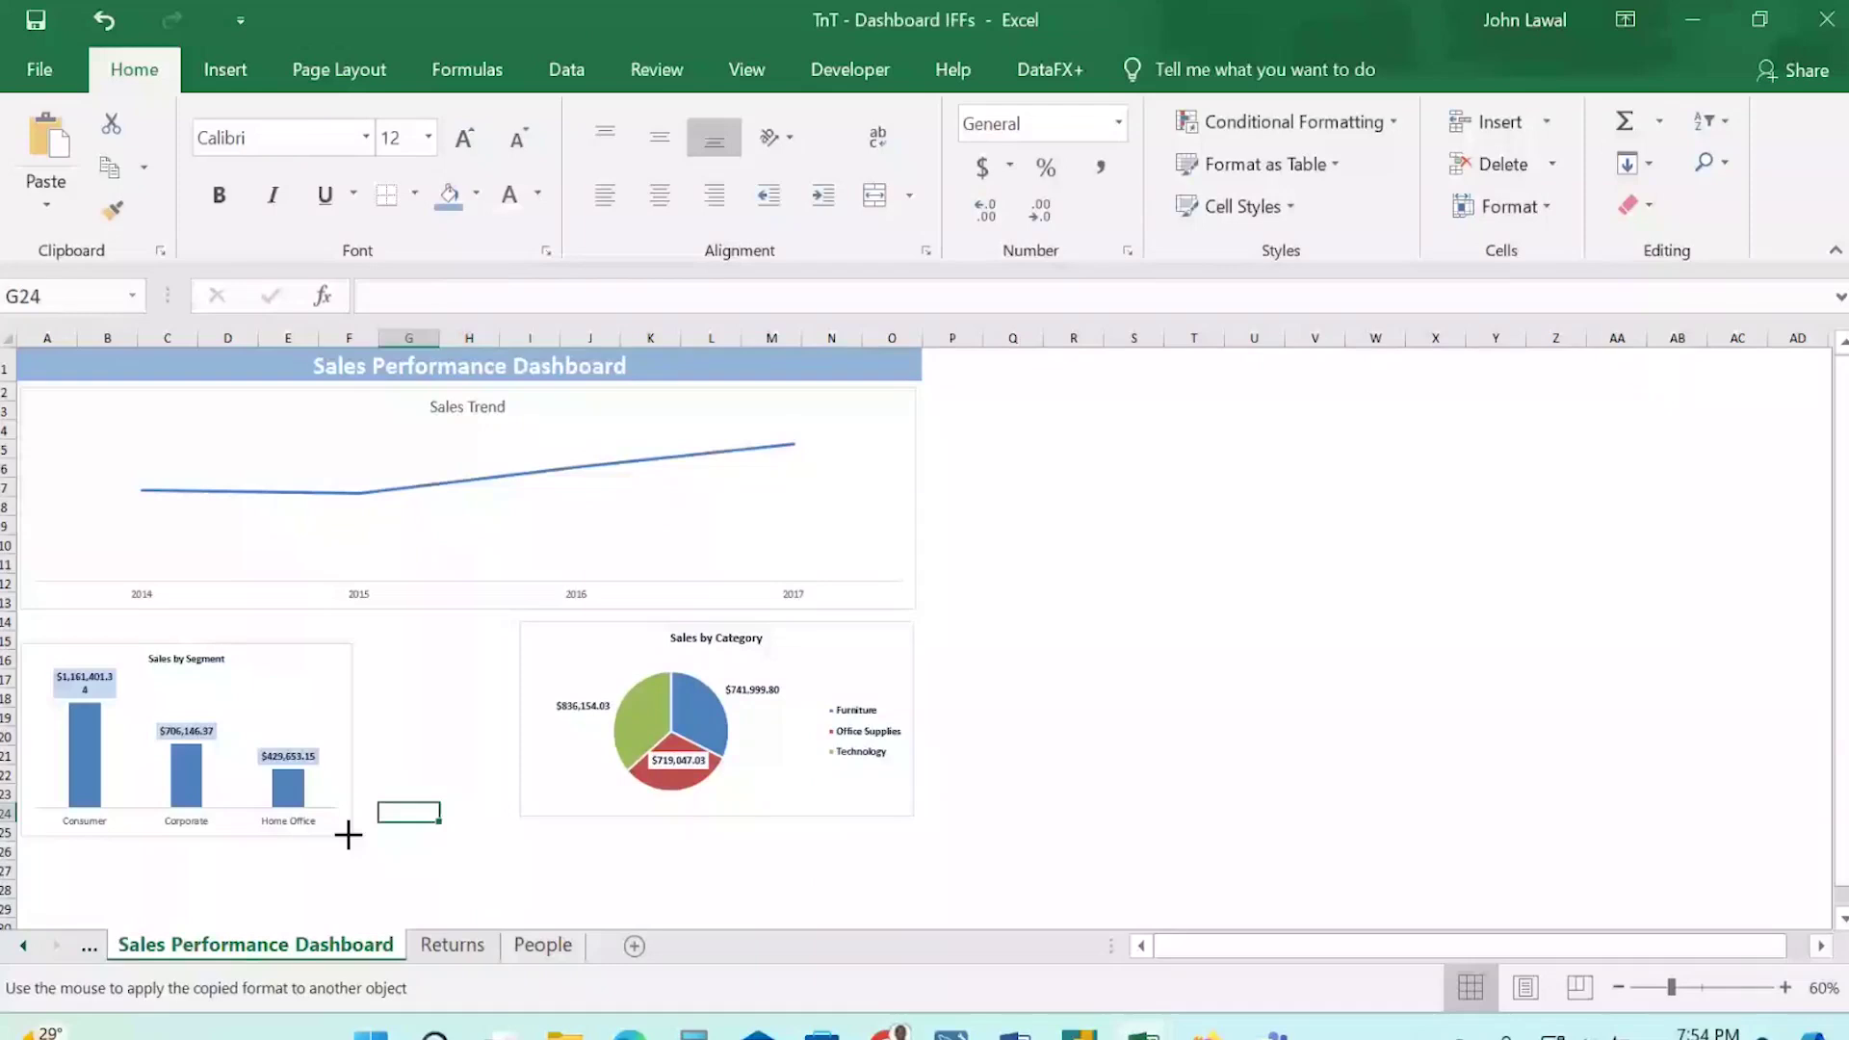
drag(351, 835, 457, 809)
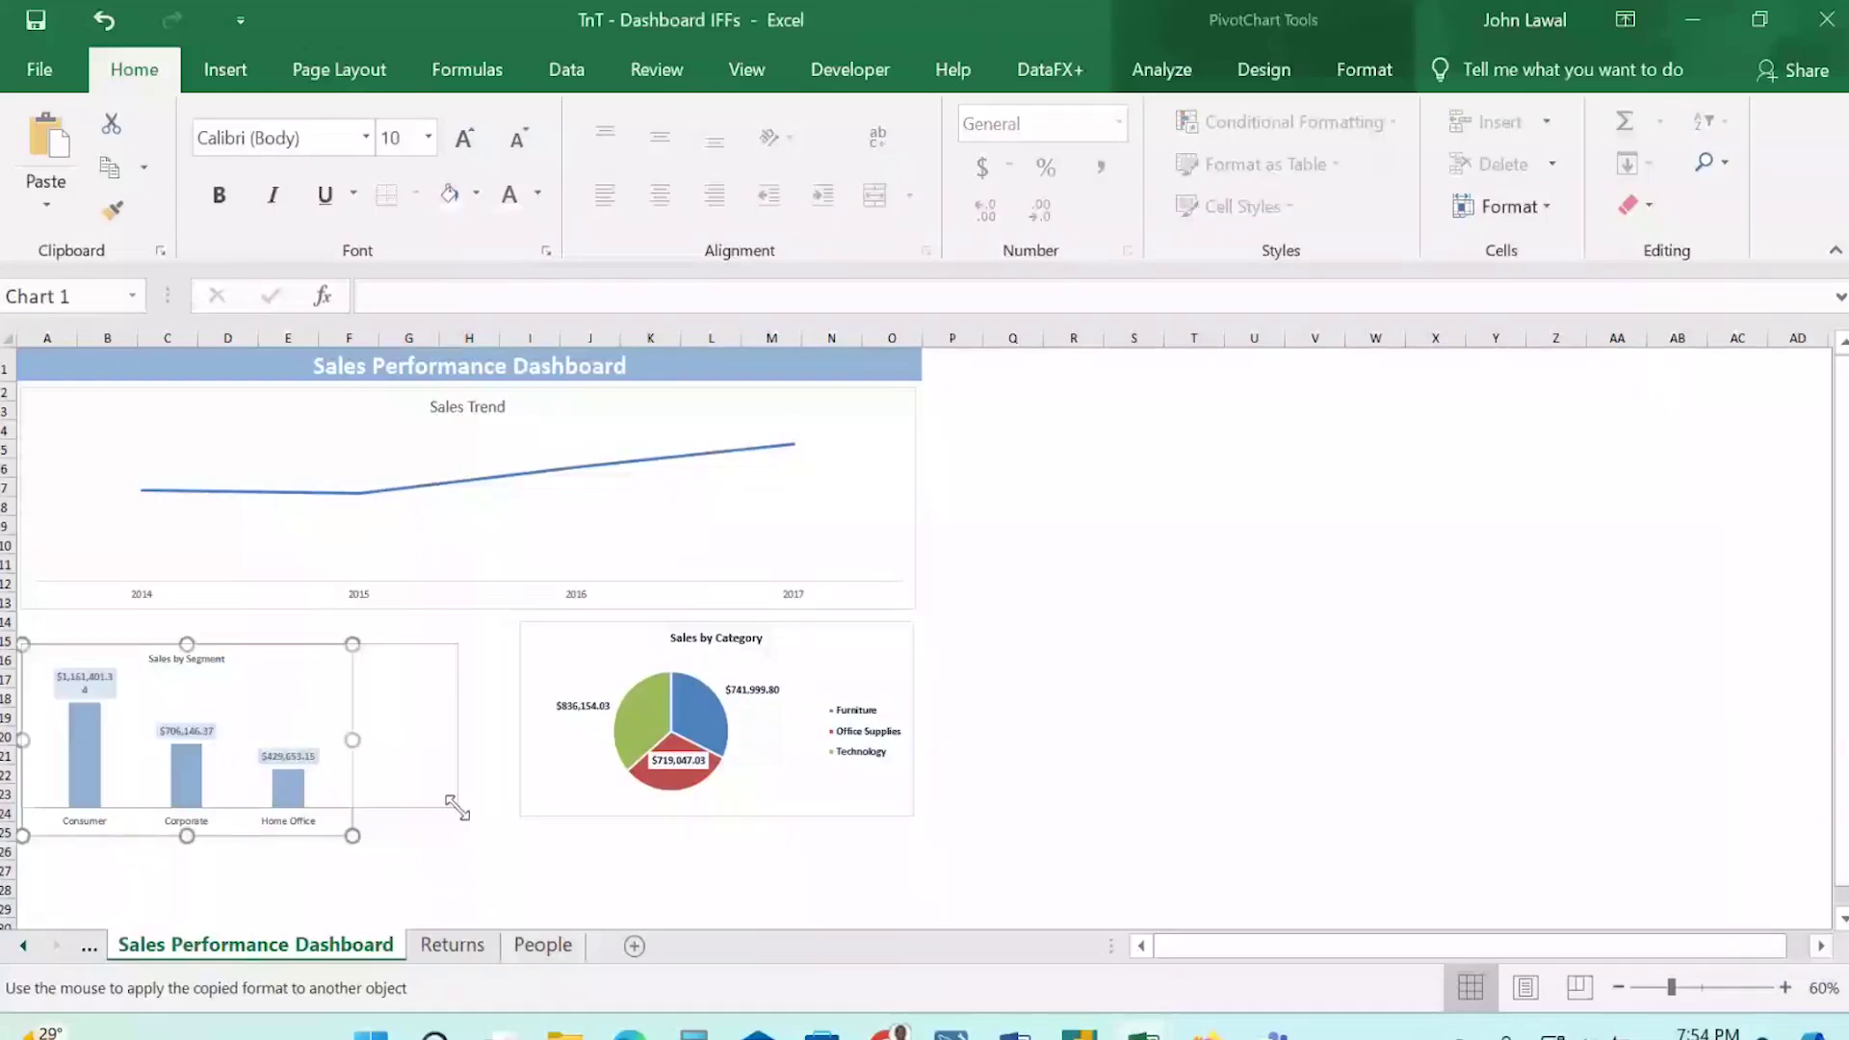
drag(457, 809, 456, 807)
drag(456, 643, 481, 623)
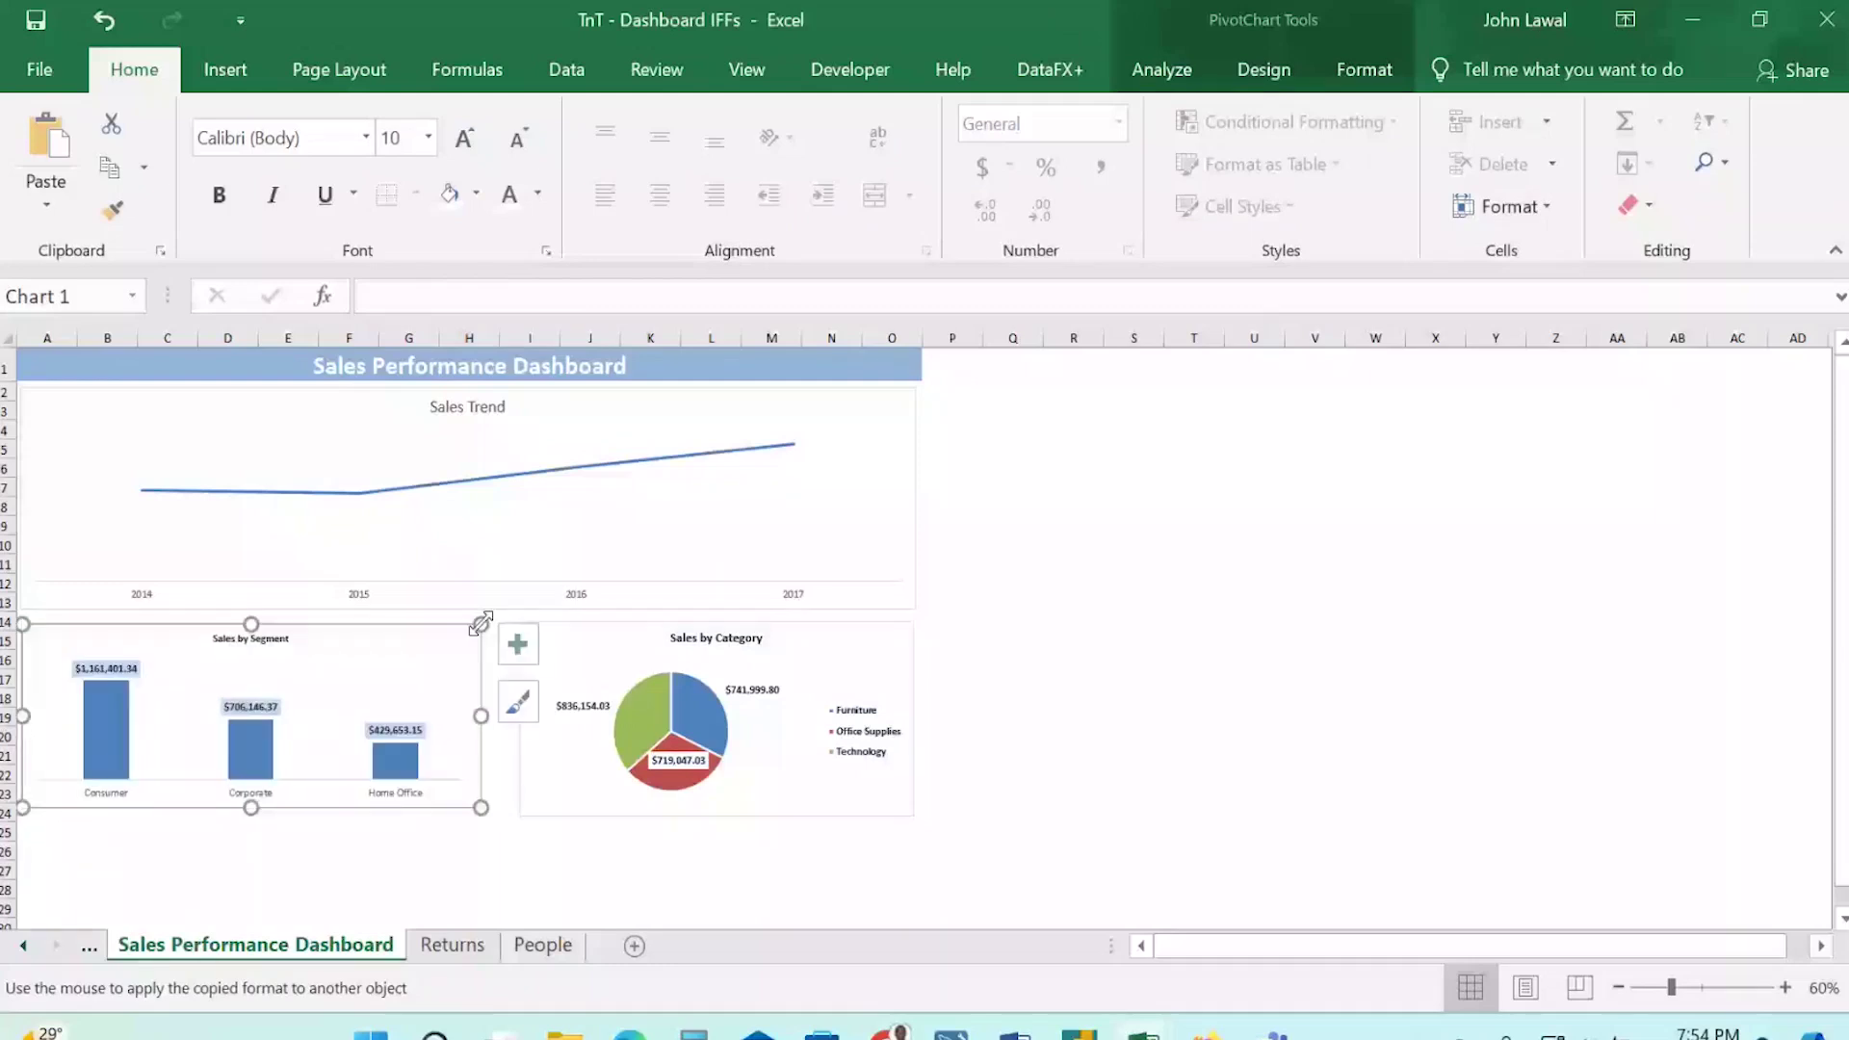
key(Escape)
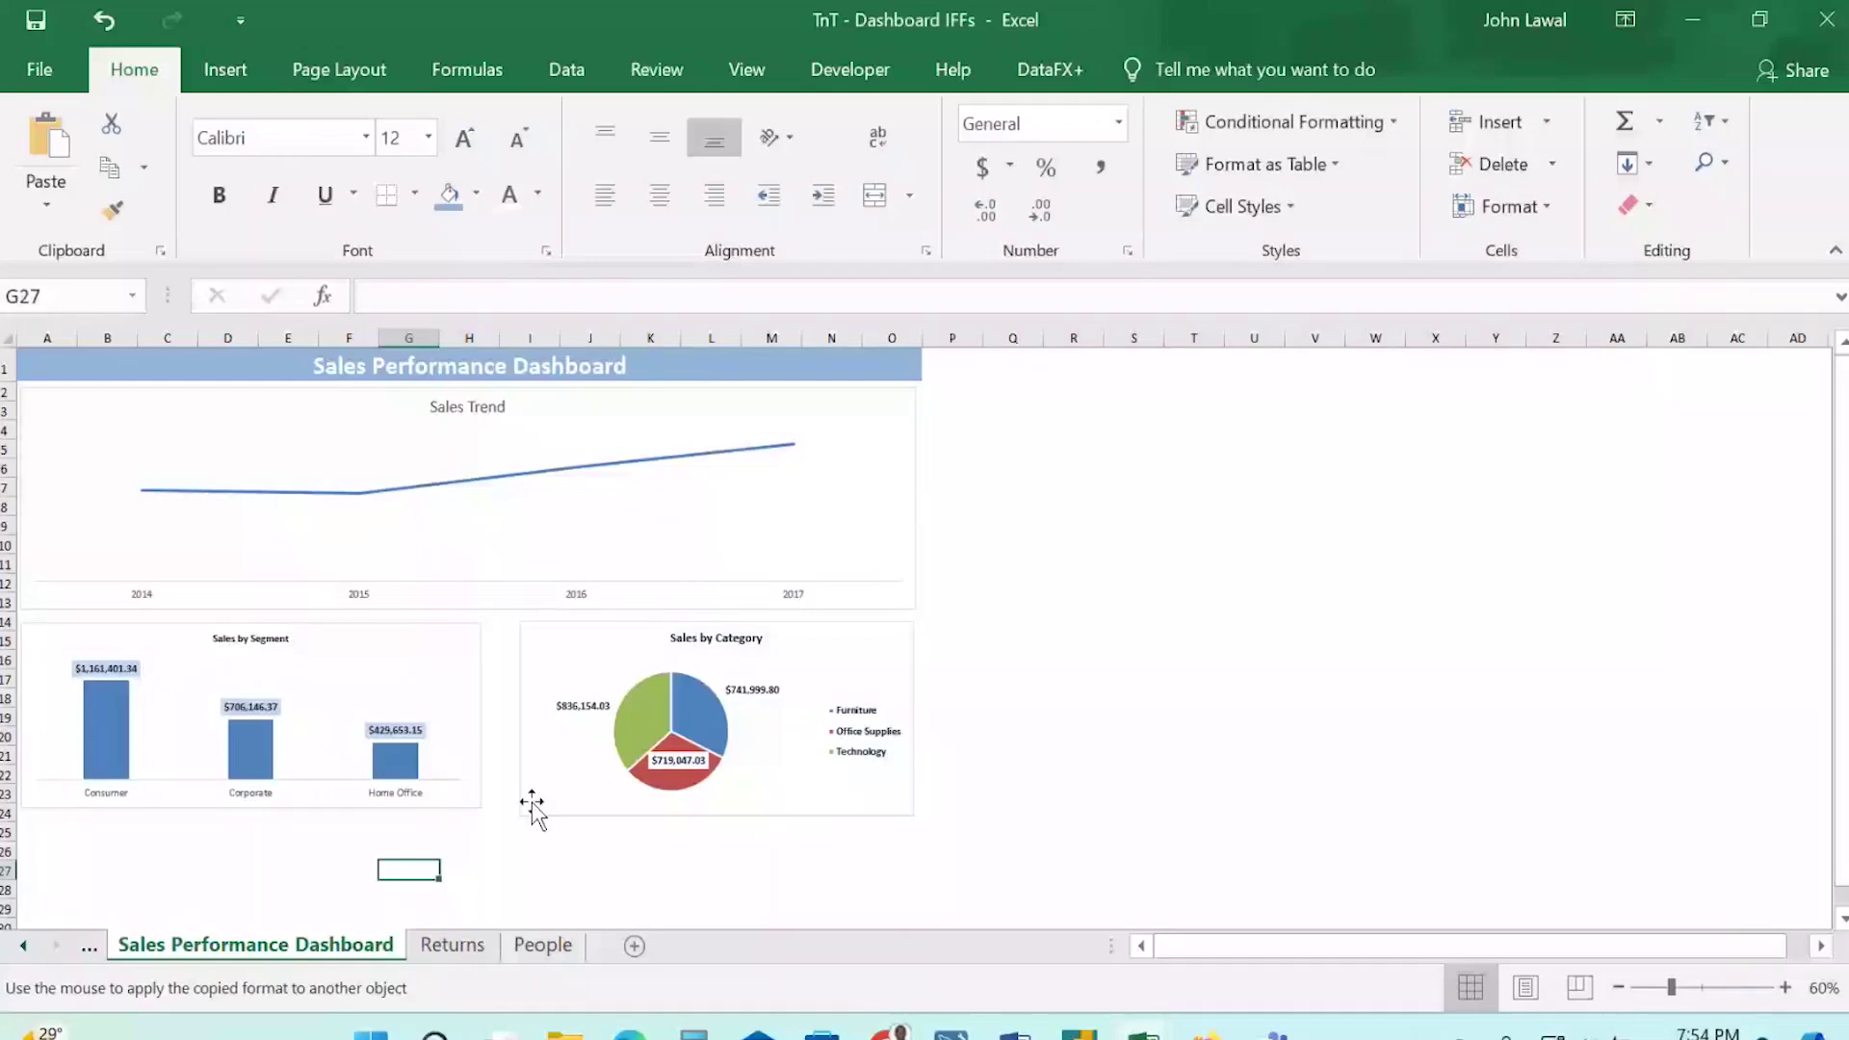
Extend the Sales by Category chart left toward the segment chart and raise its lower edge to match.
click(533, 804)
drag(525, 818, 494, 804)
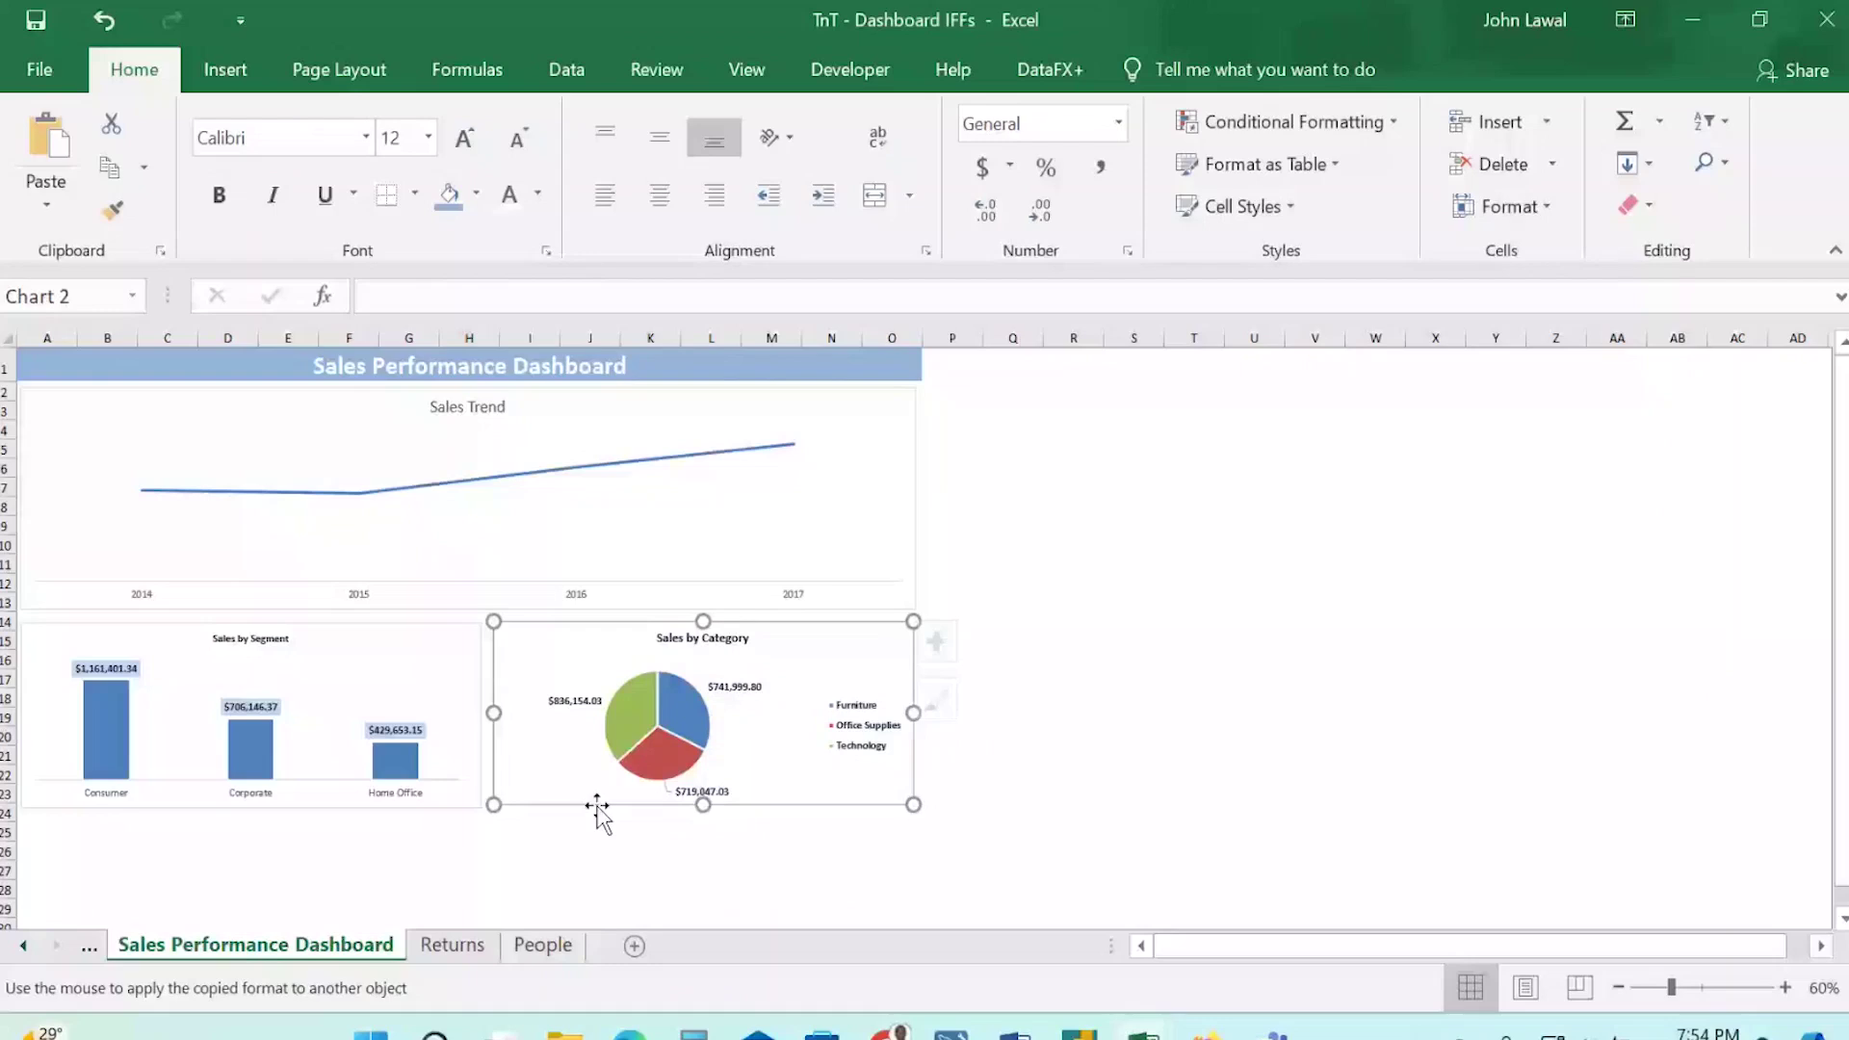
click(854, 864)
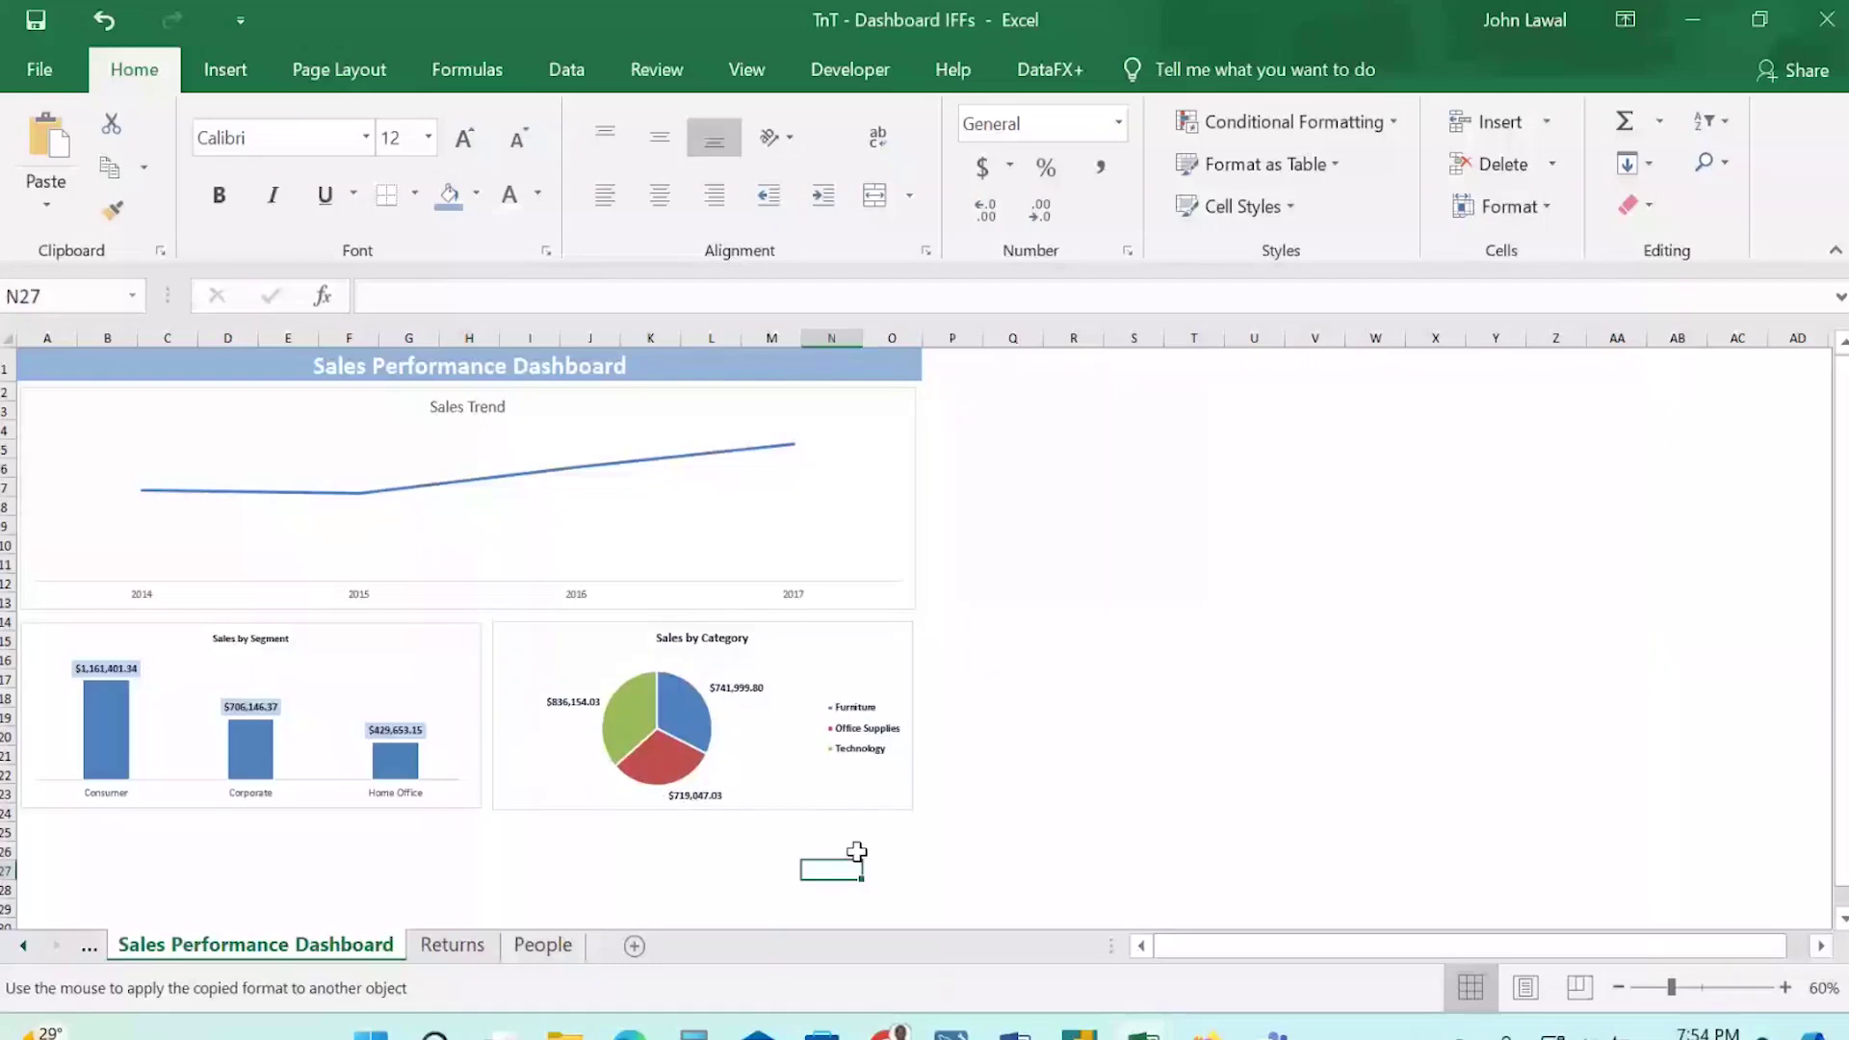
scroll(1033, 733, down, 1)
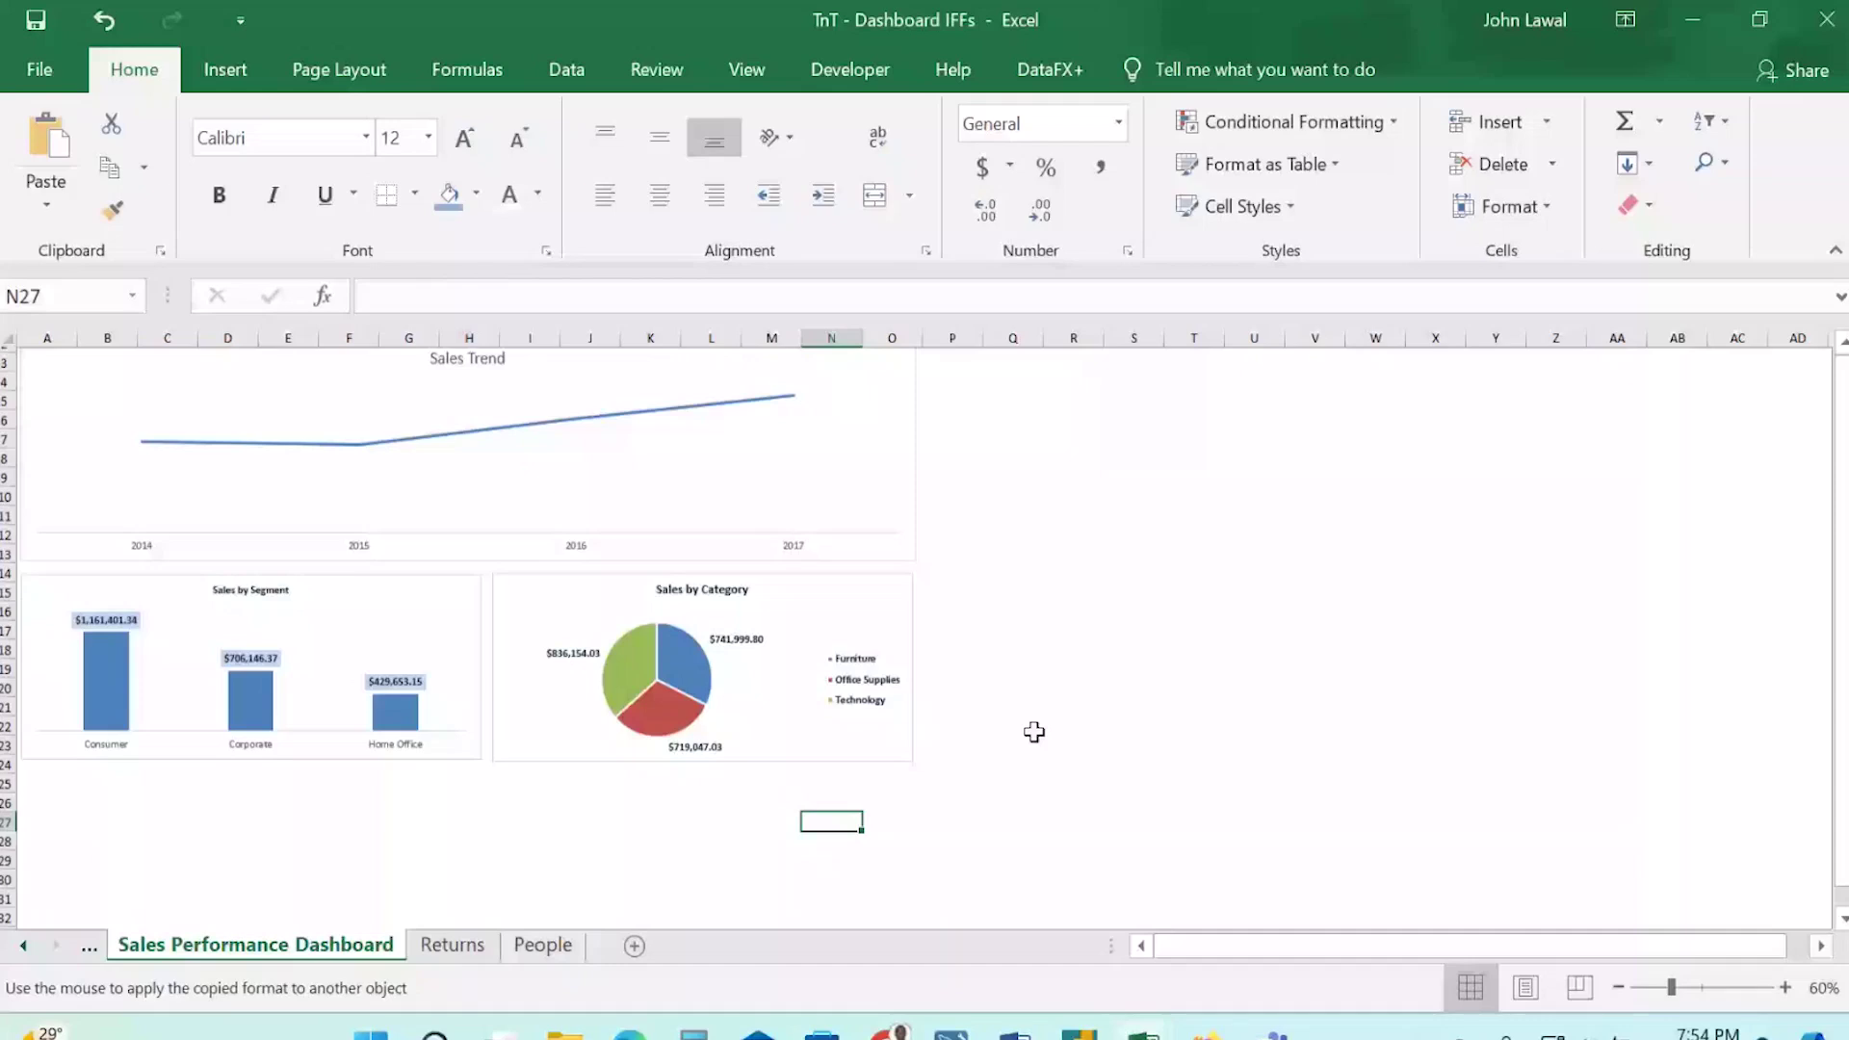
scroll(1033, 733, up, 1)
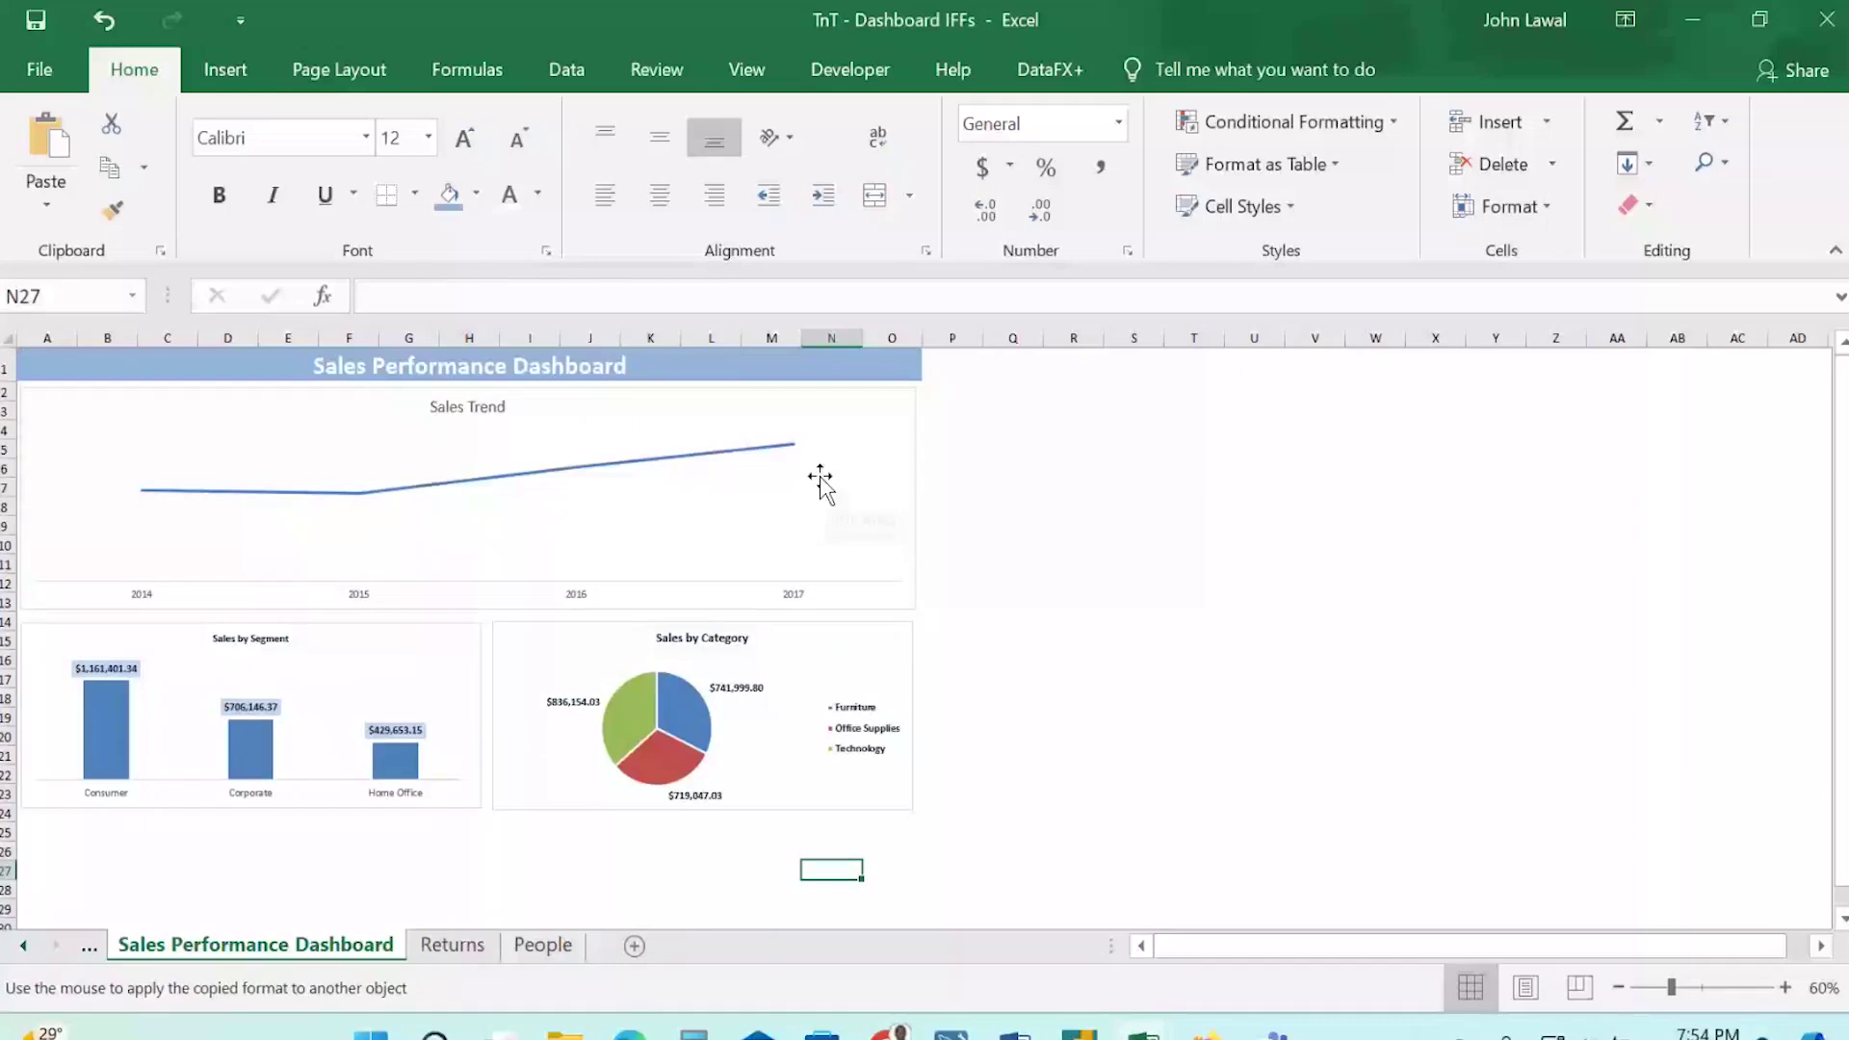
Examine the Sales Trend chart's design, format and analysis options, including its calculated field choices and PivotChart field list.
click(904, 427)
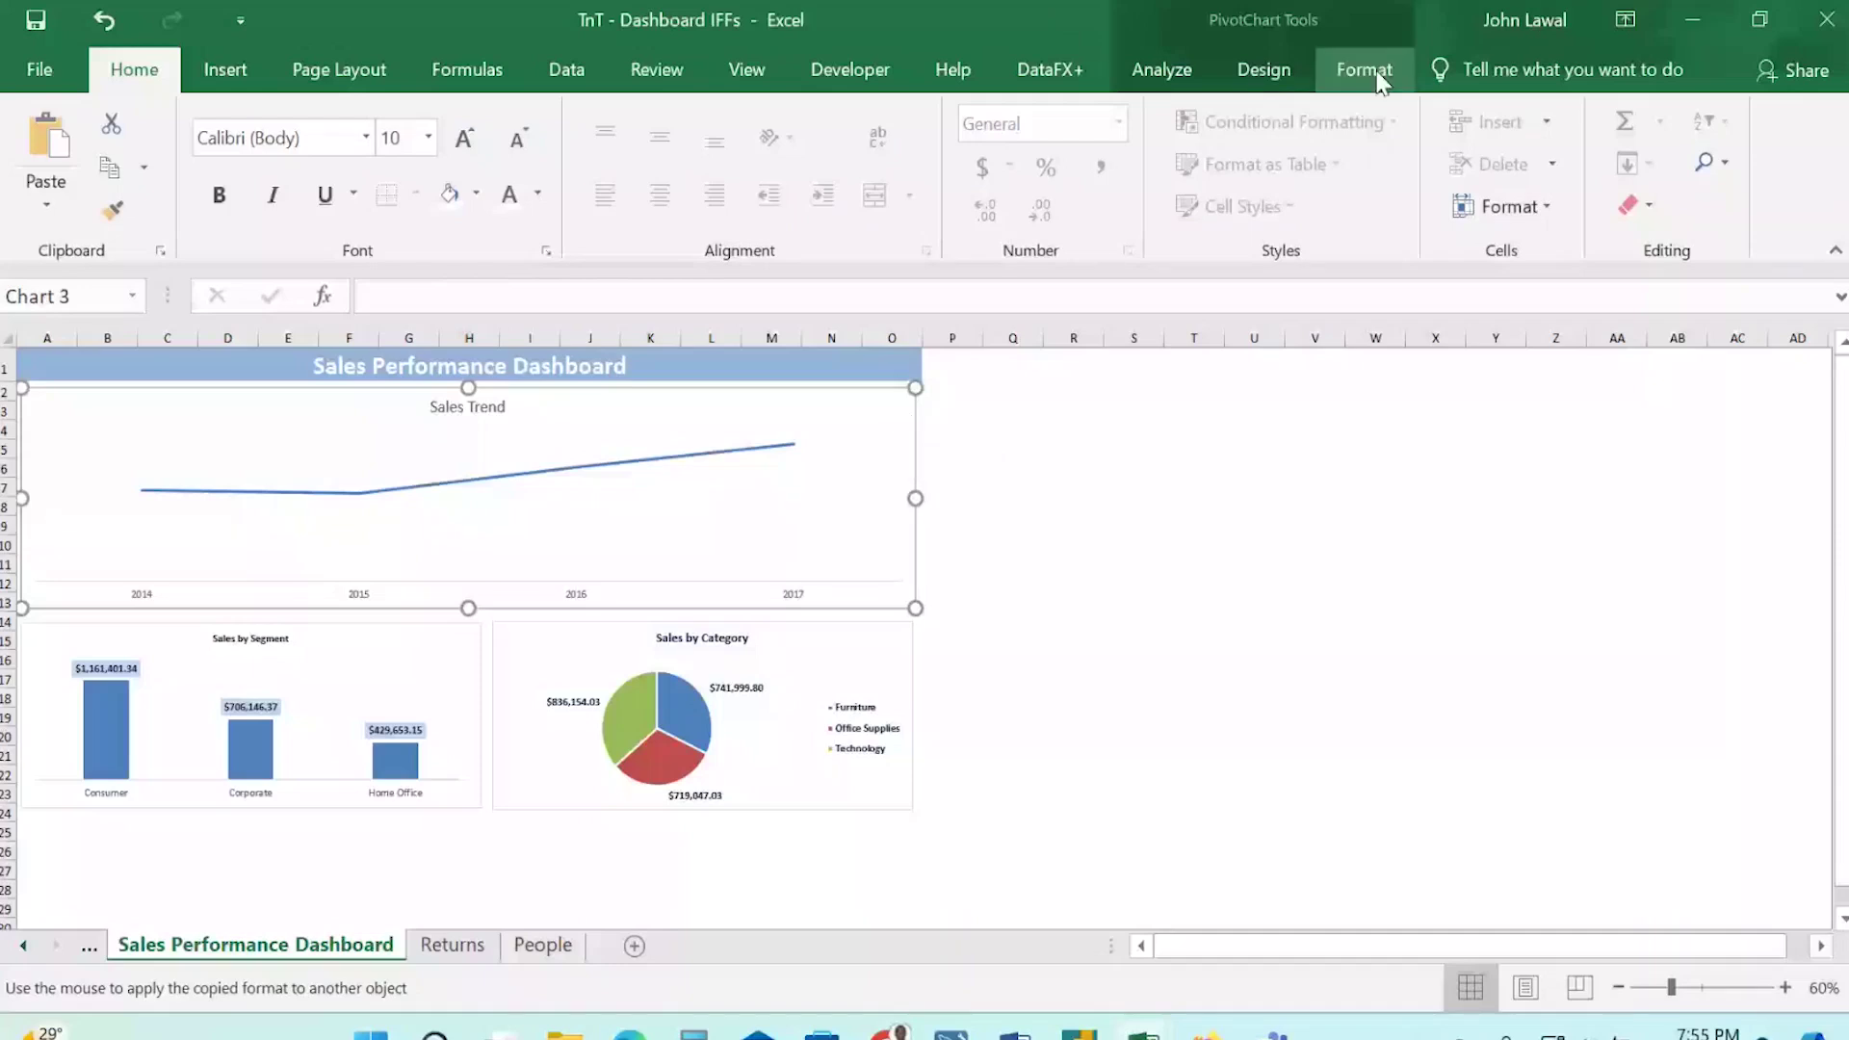
click(1270, 71)
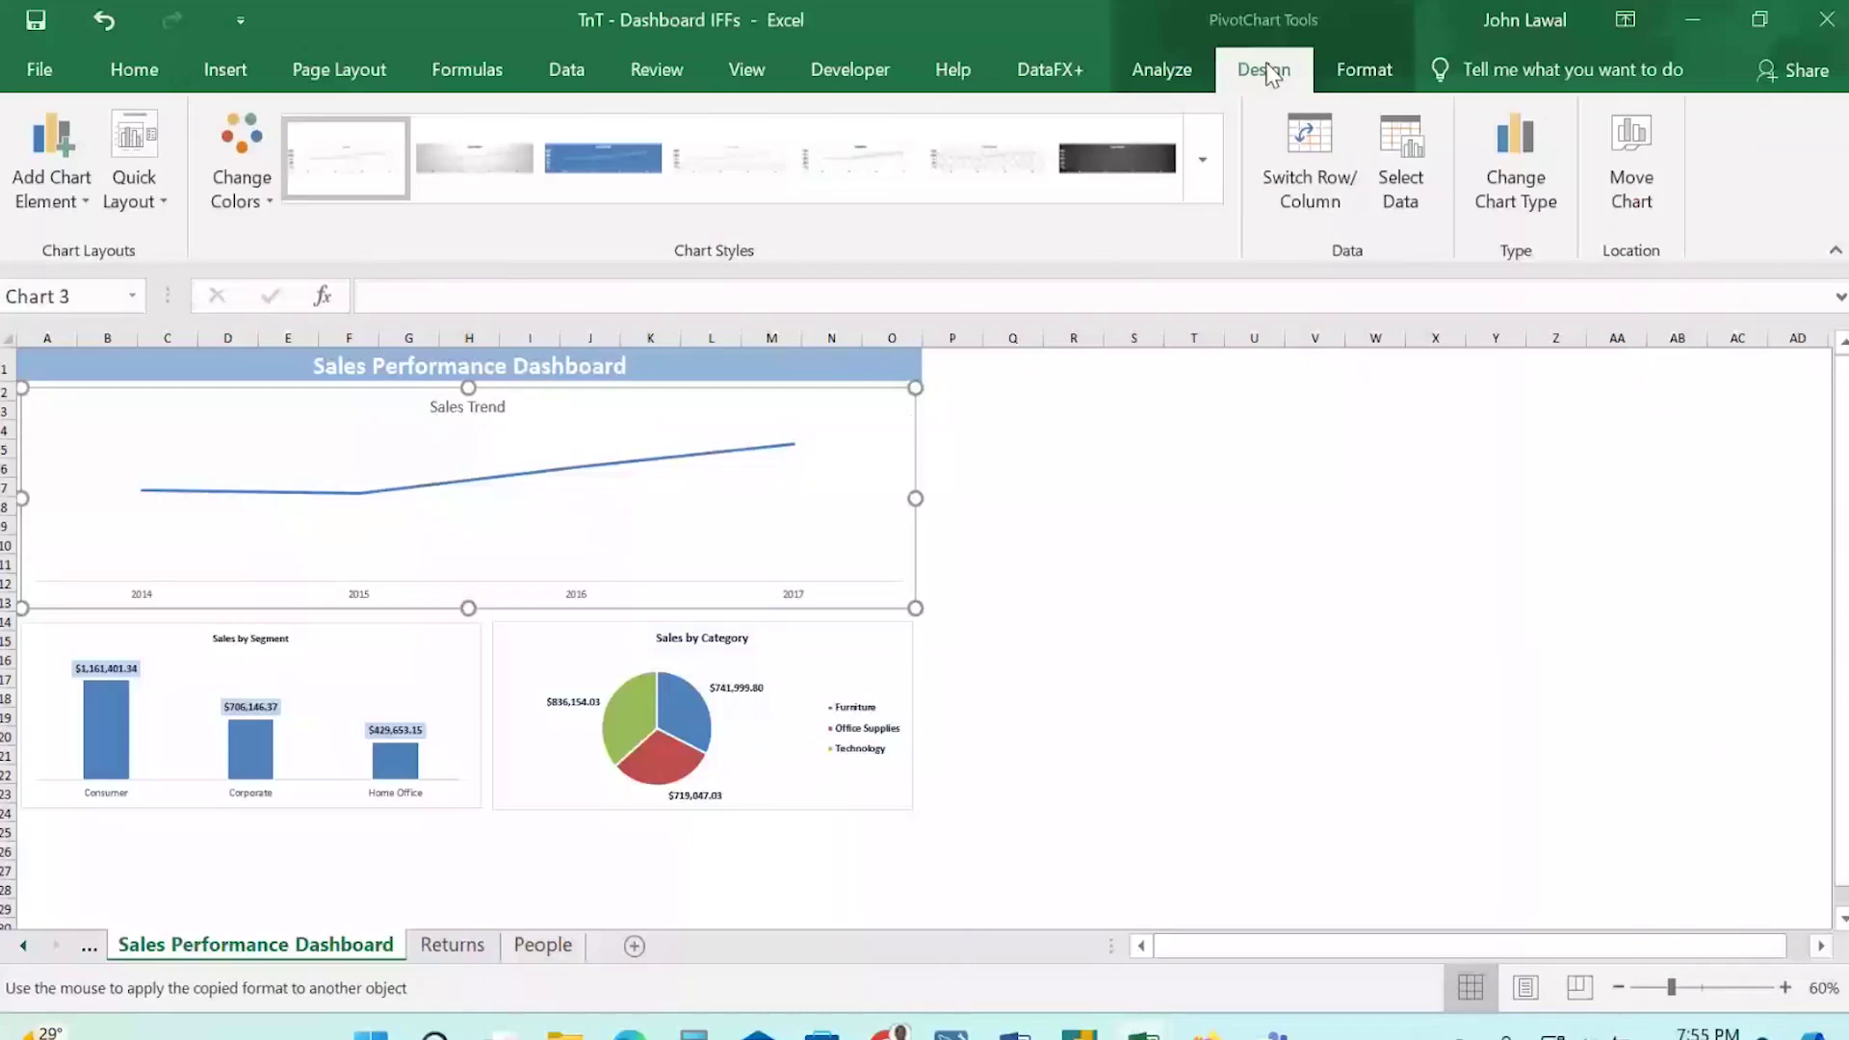
click(1161, 69)
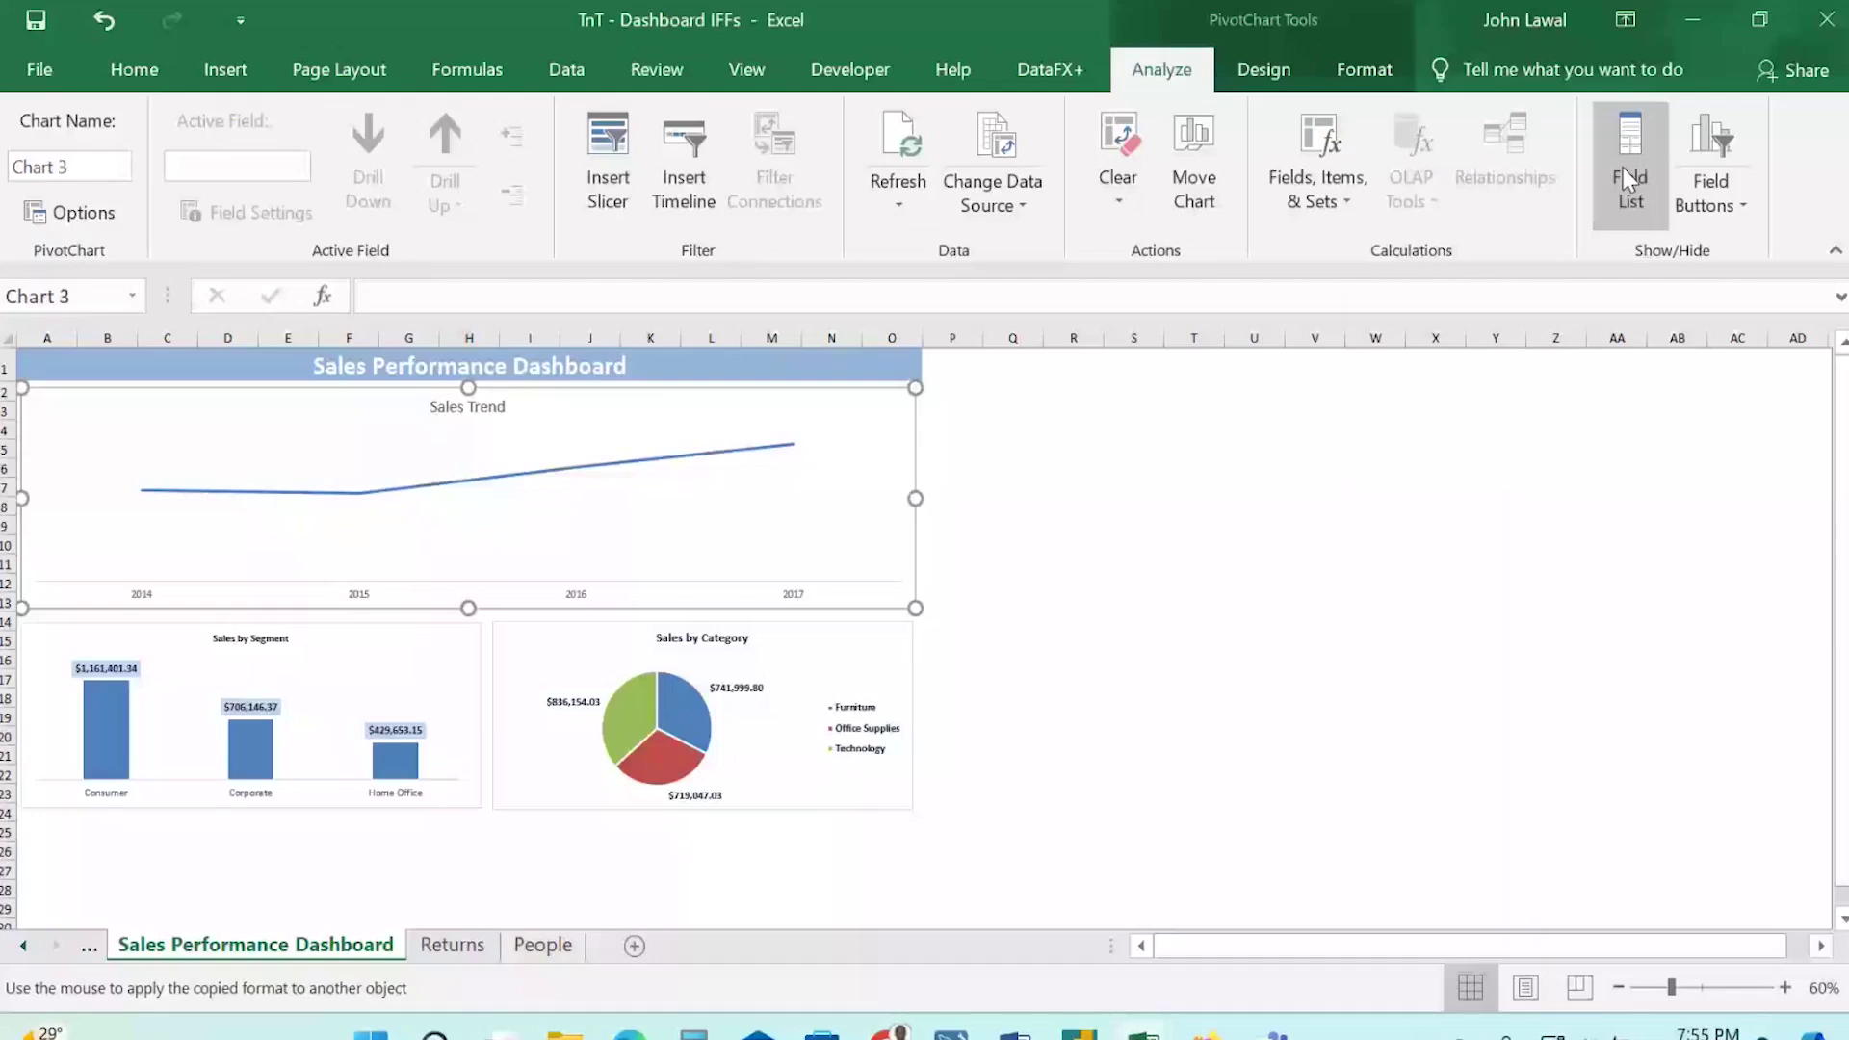
click(1626, 177)
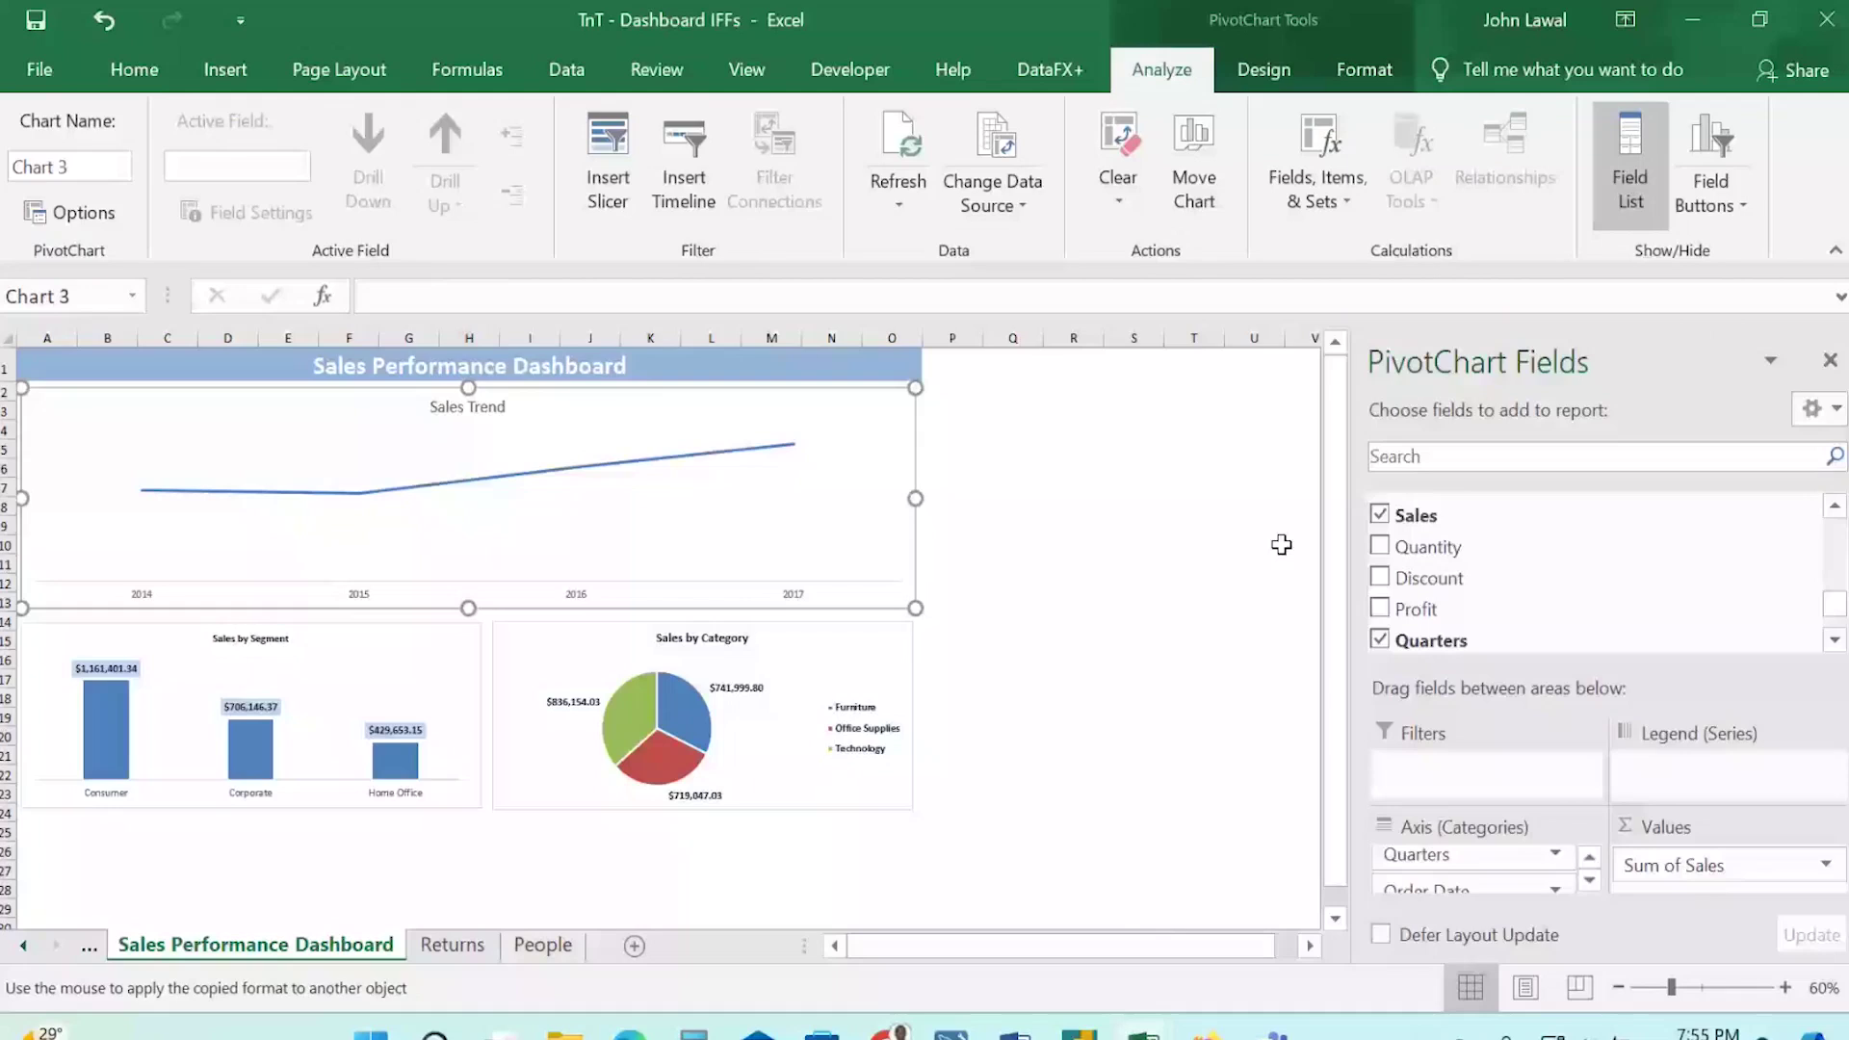
click(1630, 177)
click(1350, 152)
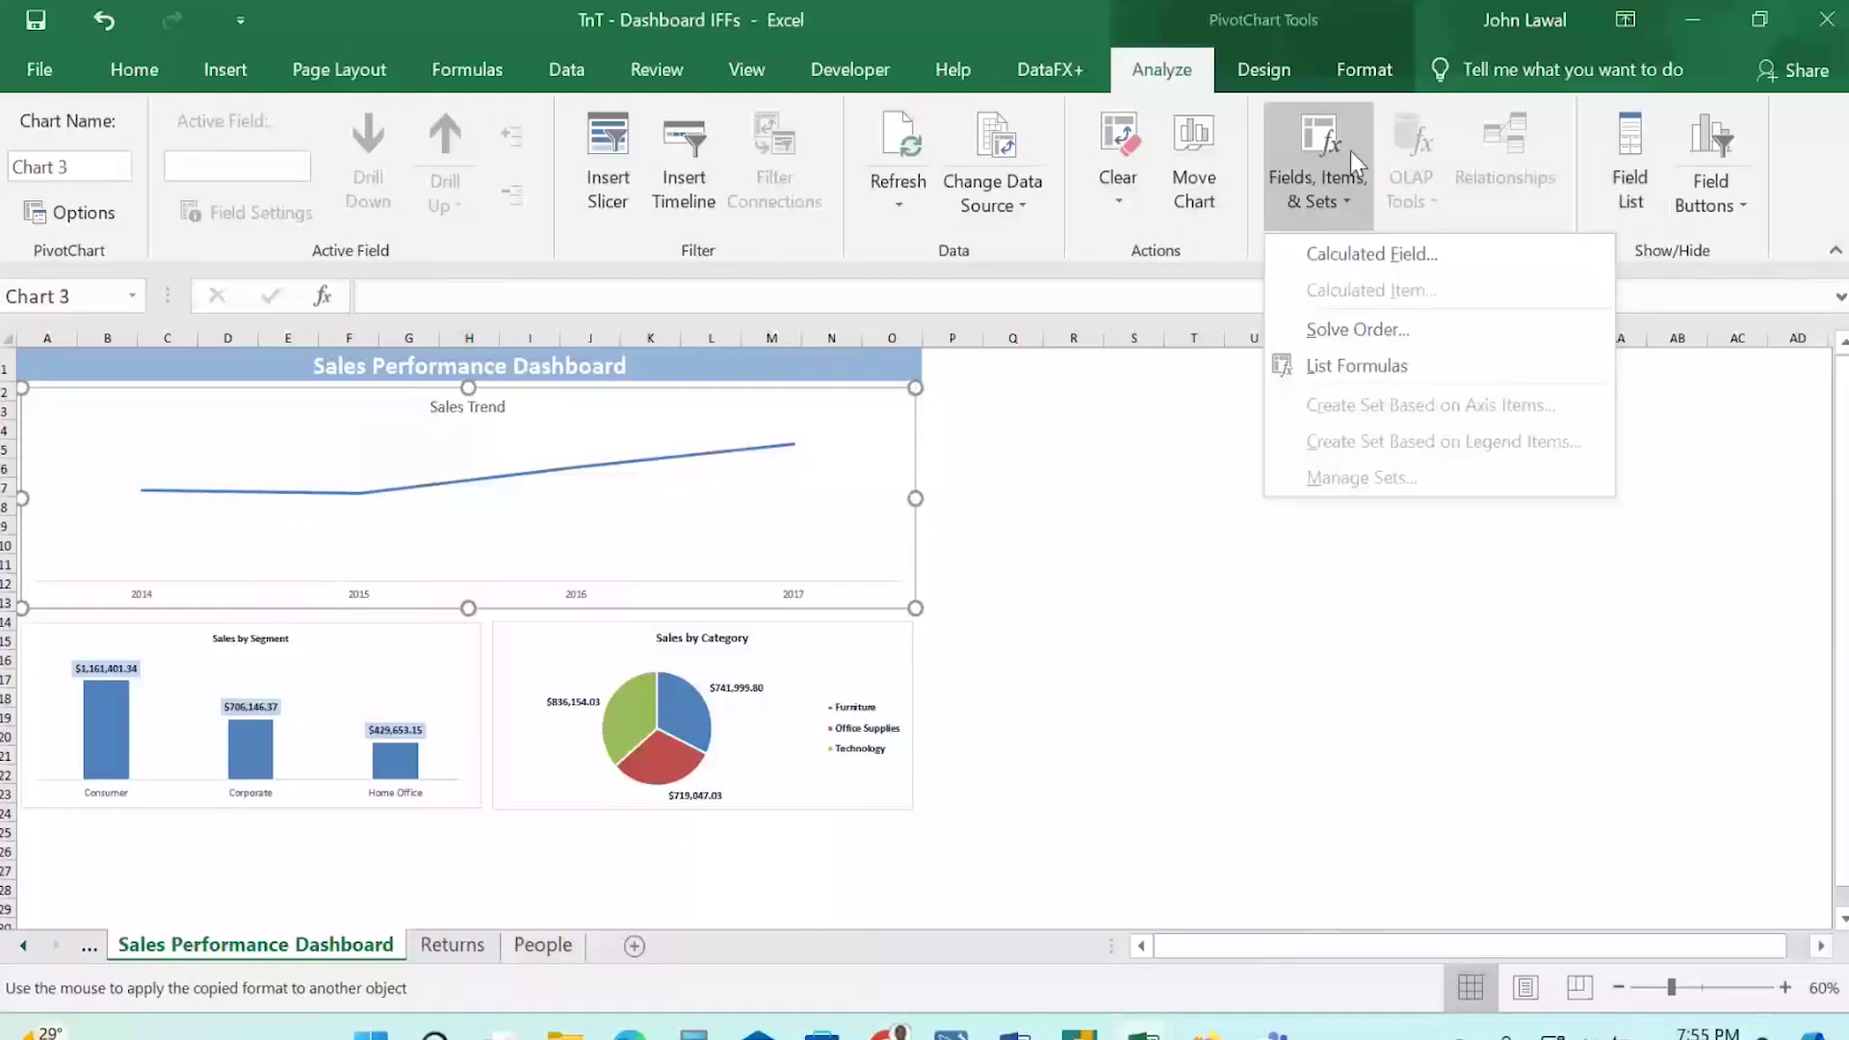
click(1357, 68)
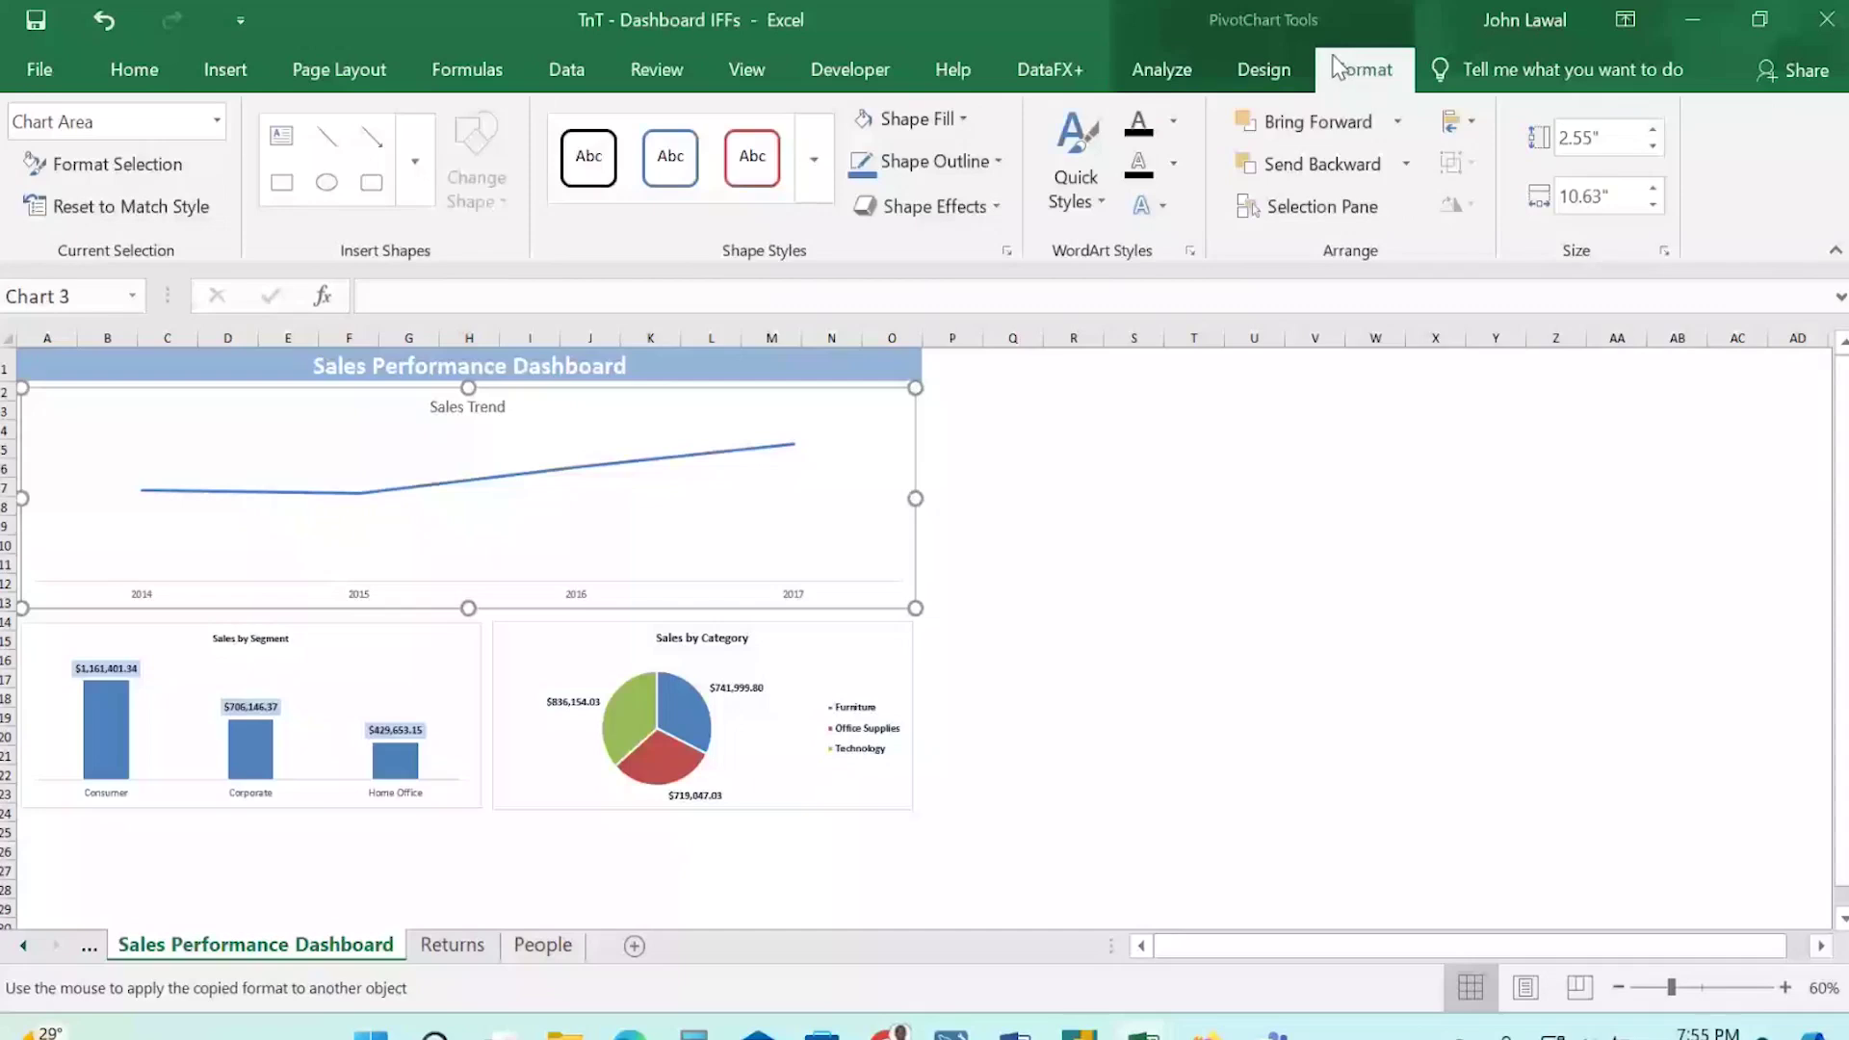
click(1169, 71)
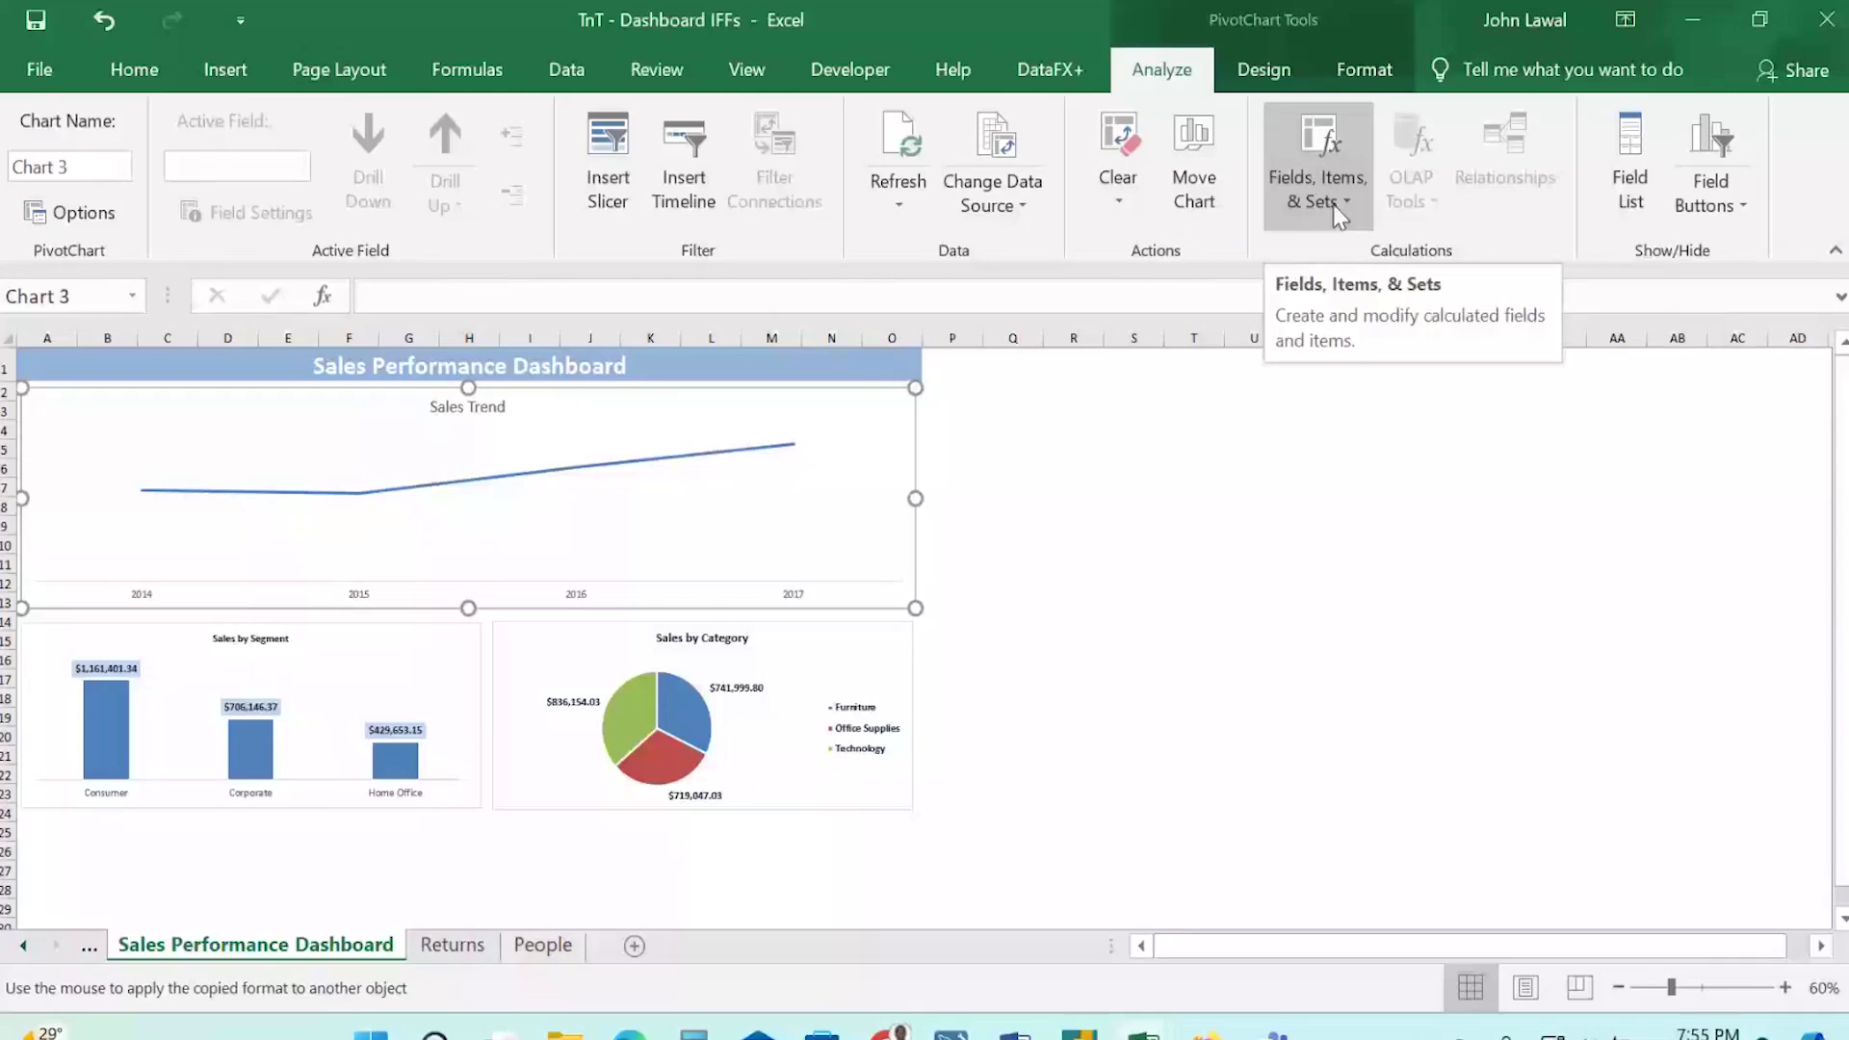
click(1649, 183)
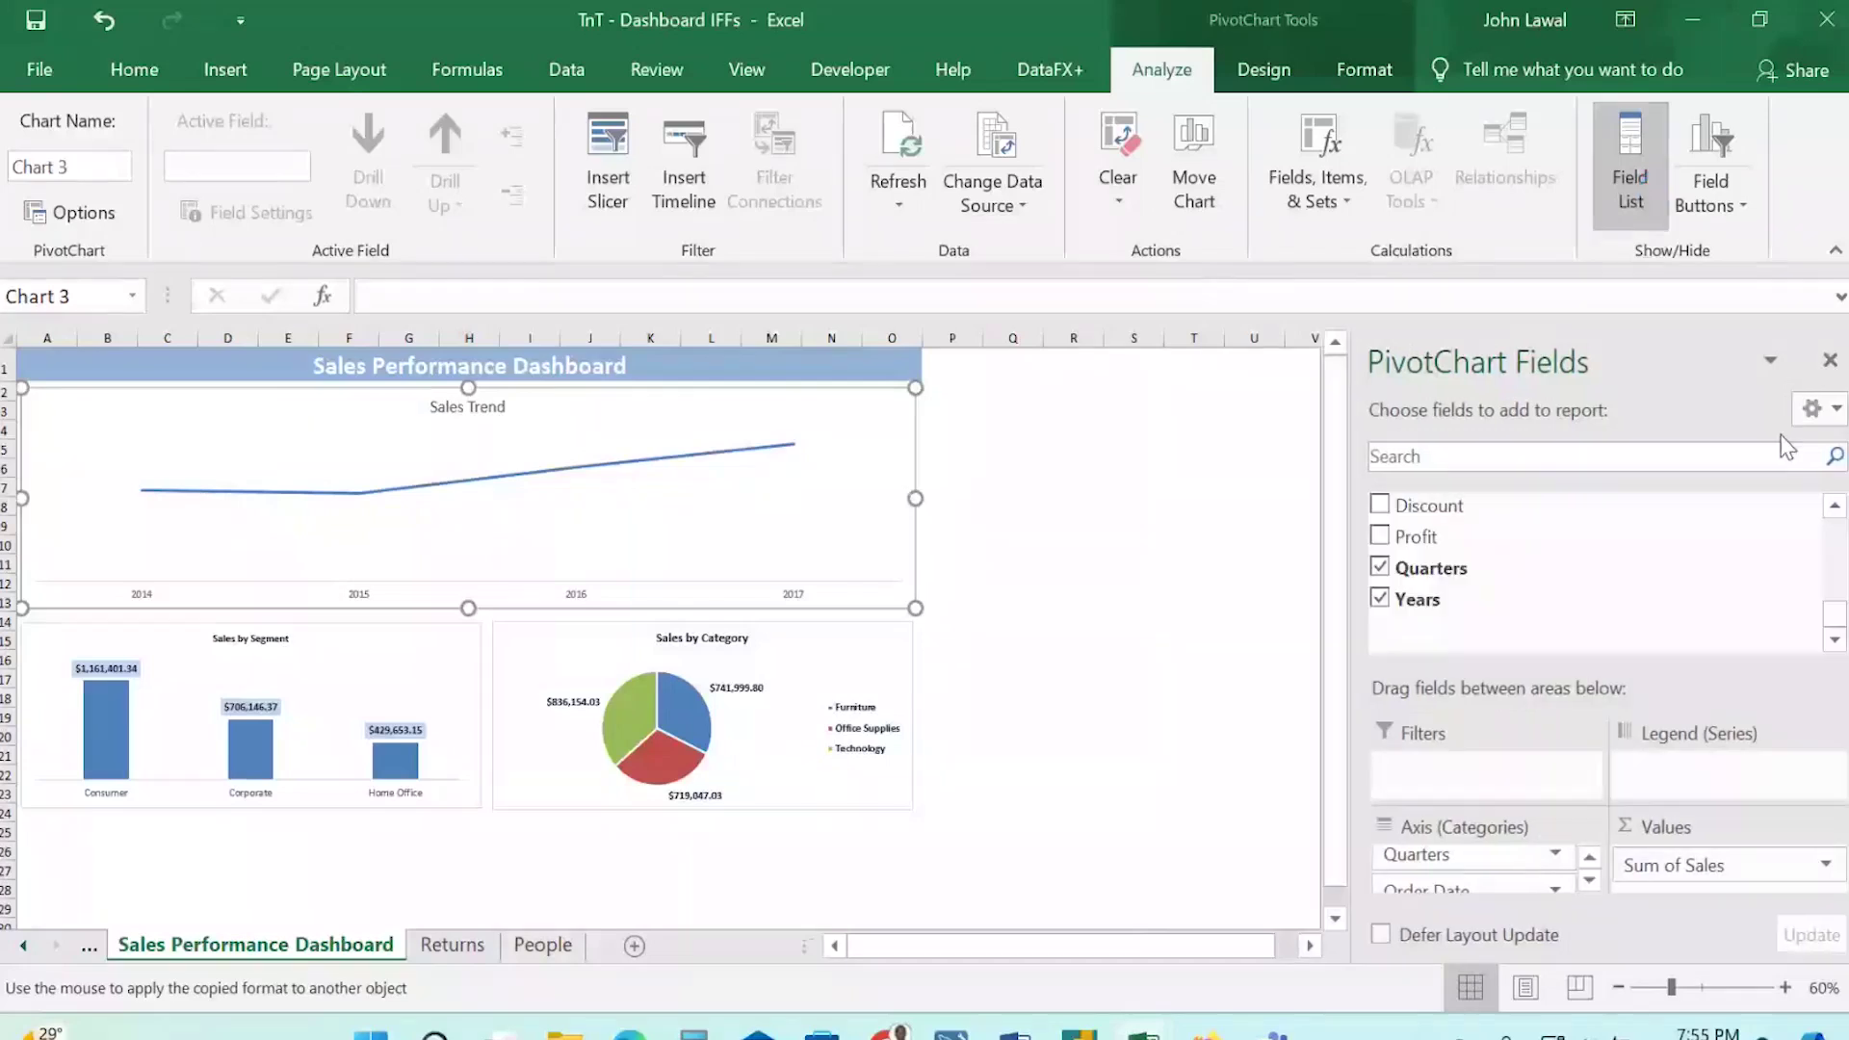
click(1830, 360)
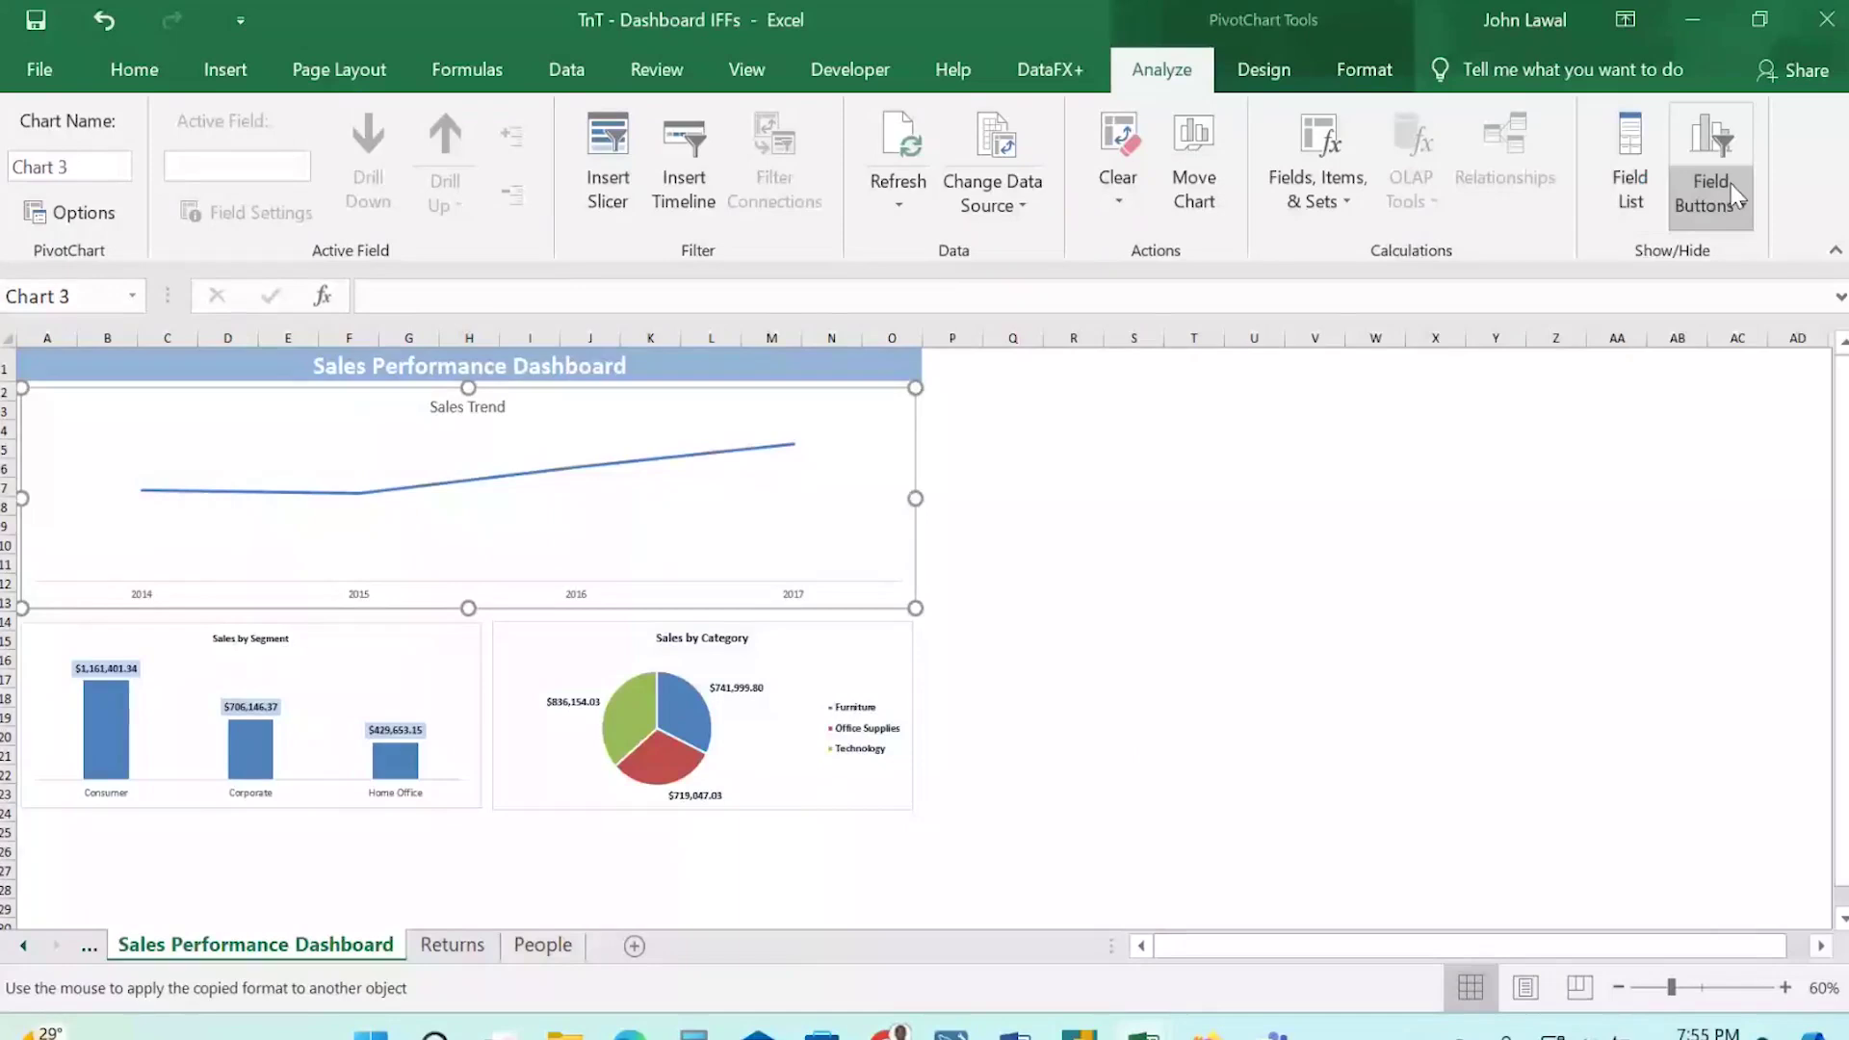
Open the plot area formatting options for the Sales Trend chart, then select the dashboard heading in A1.
right_click(827, 501)
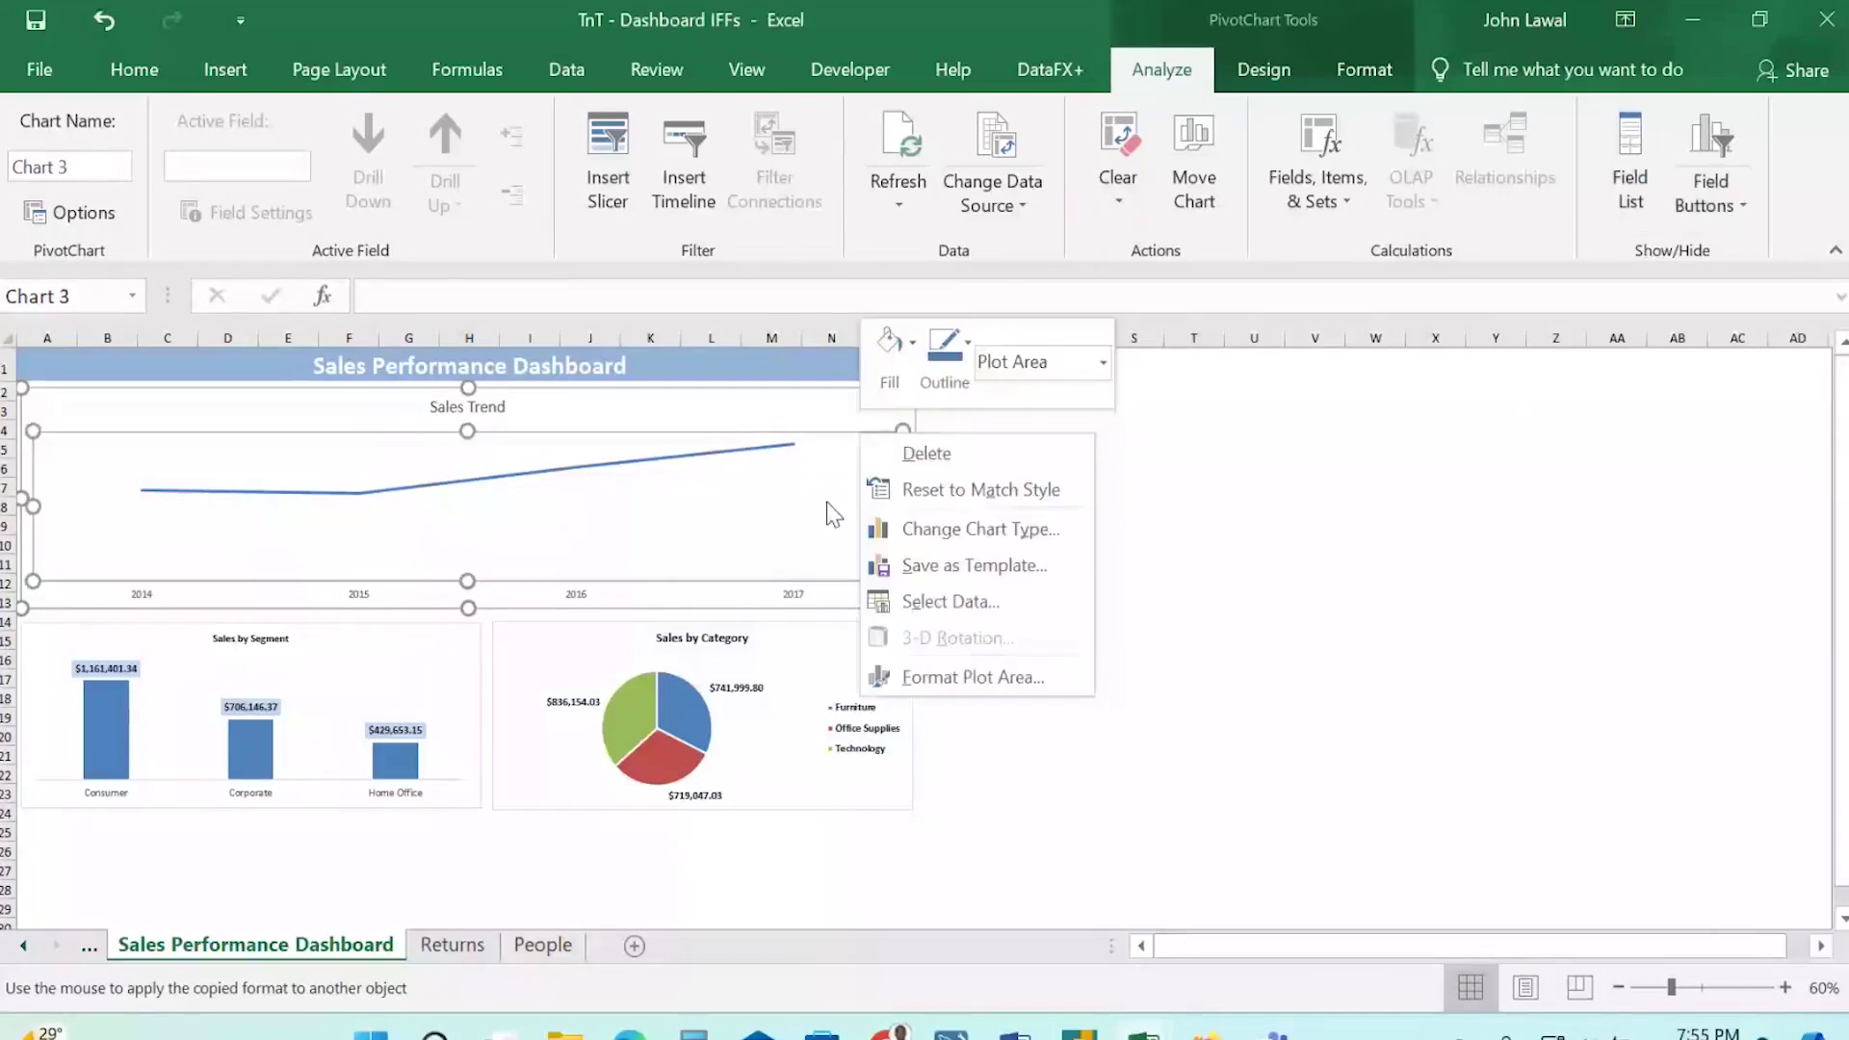
click(932, 674)
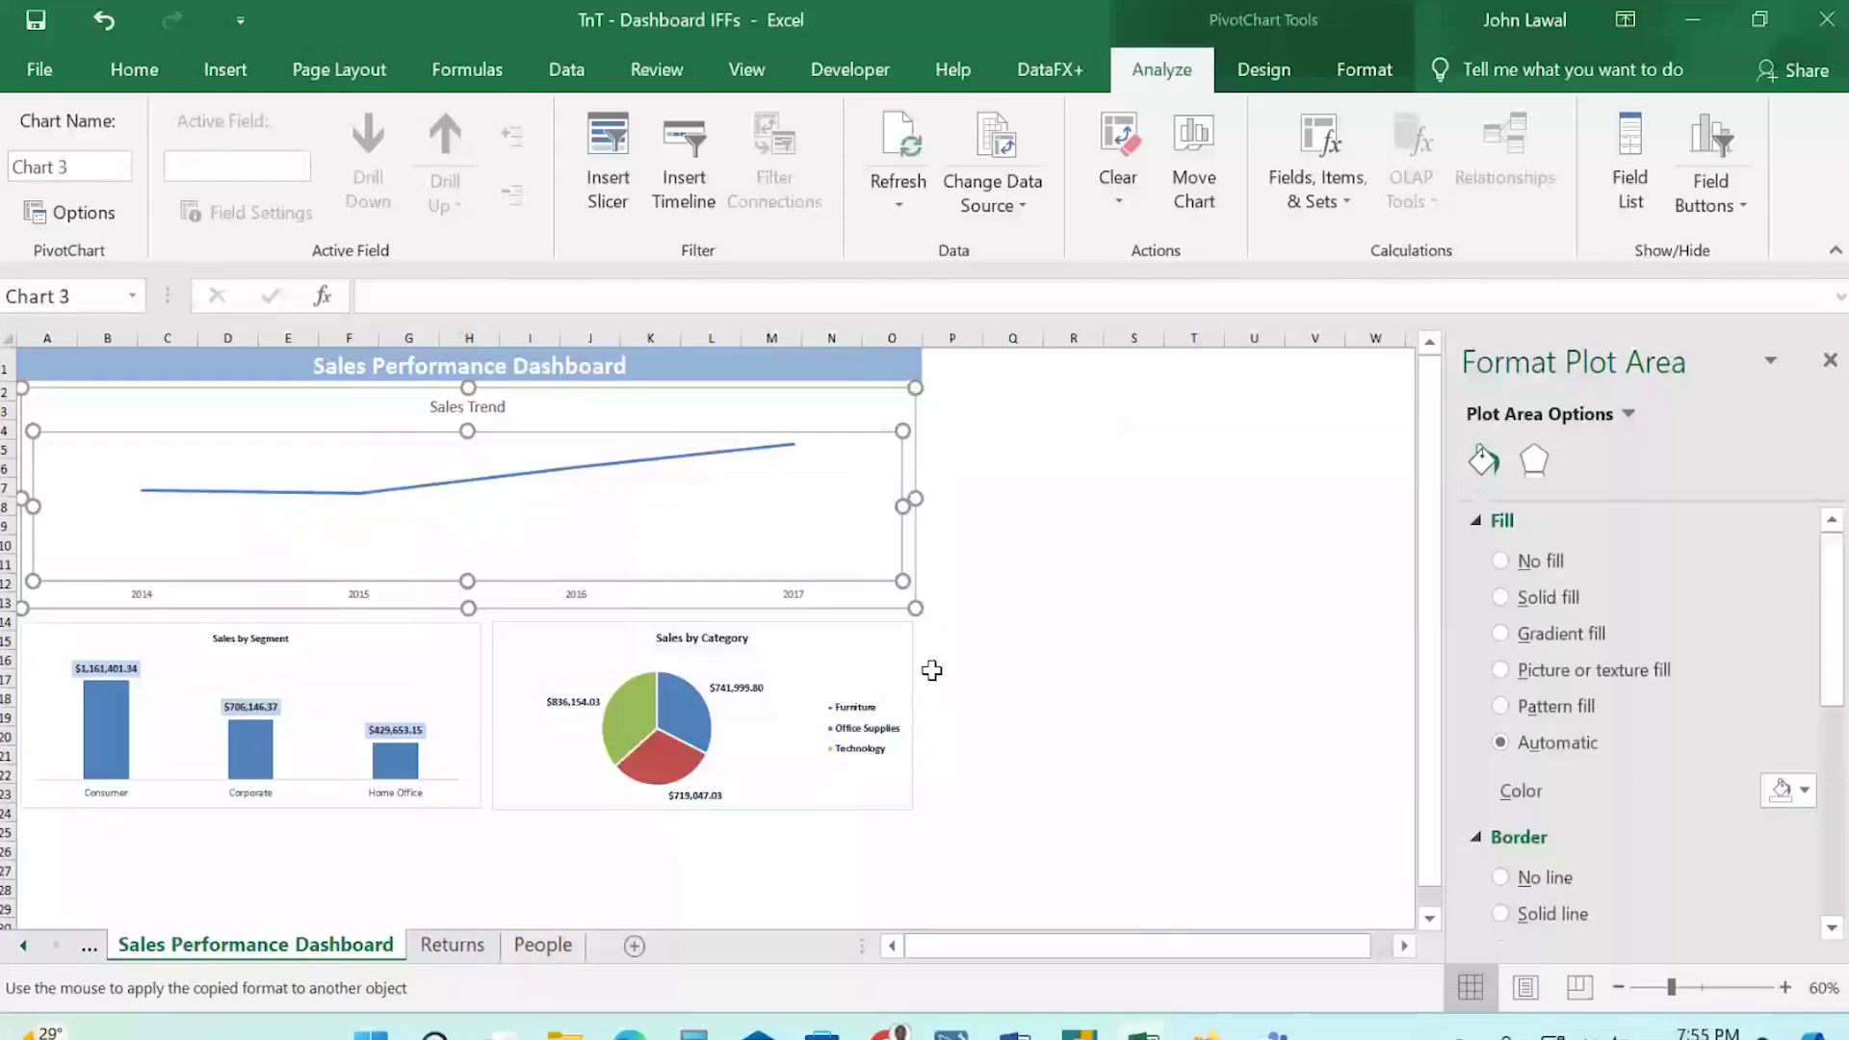
click(904, 374)
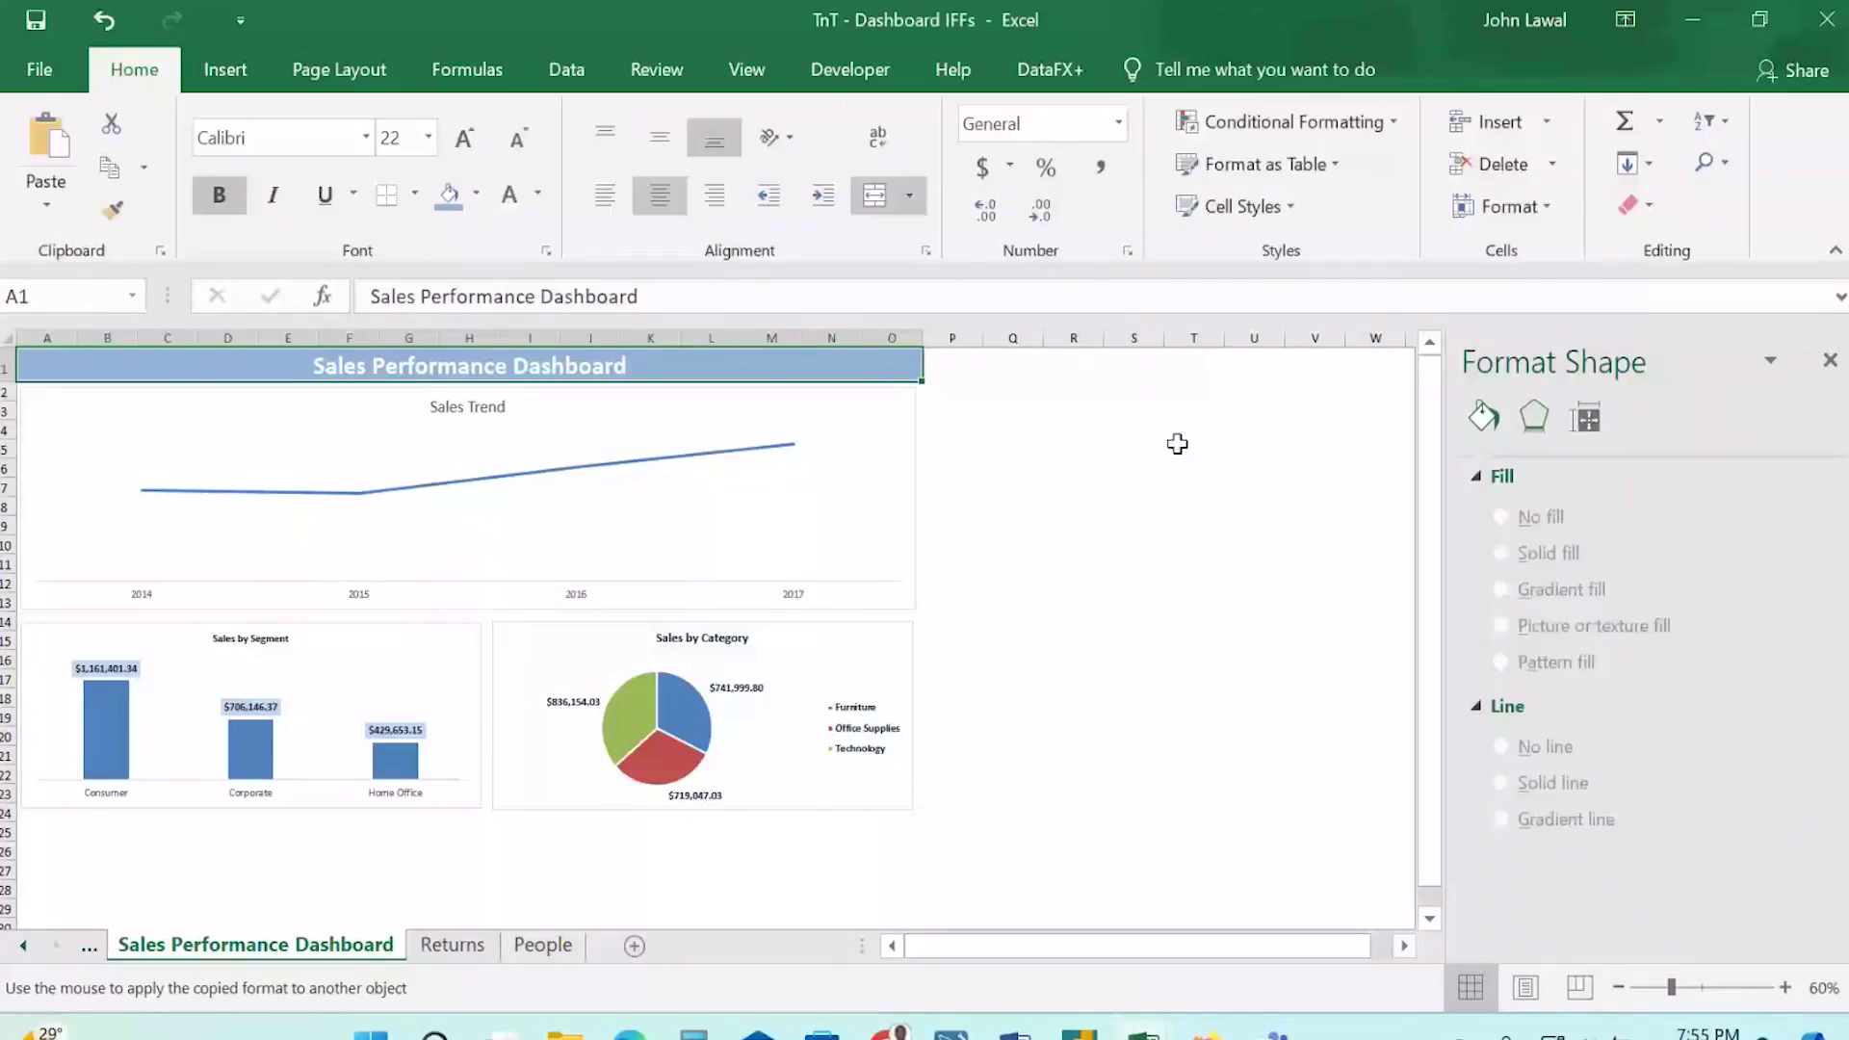
Examine the formatting options for the Sales Trend chart's line series, chart area and chart text.
click(1135, 468)
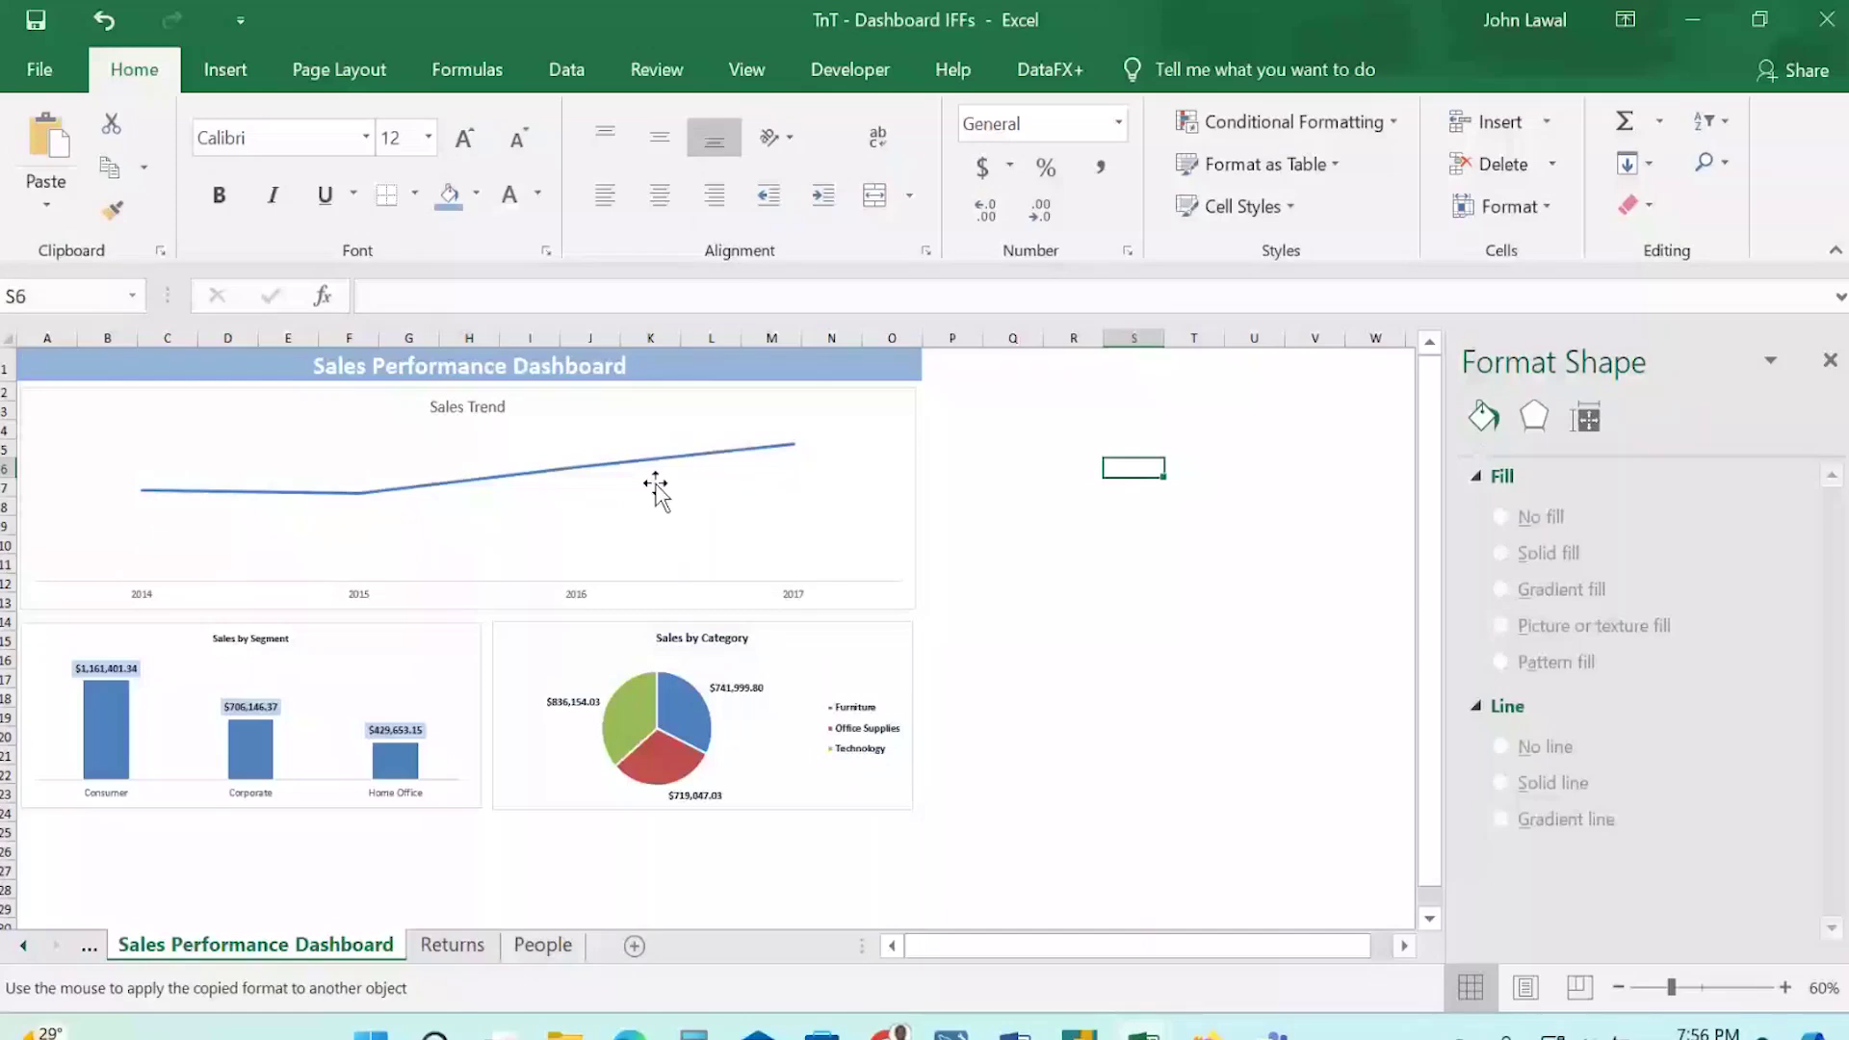
click(656, 481)
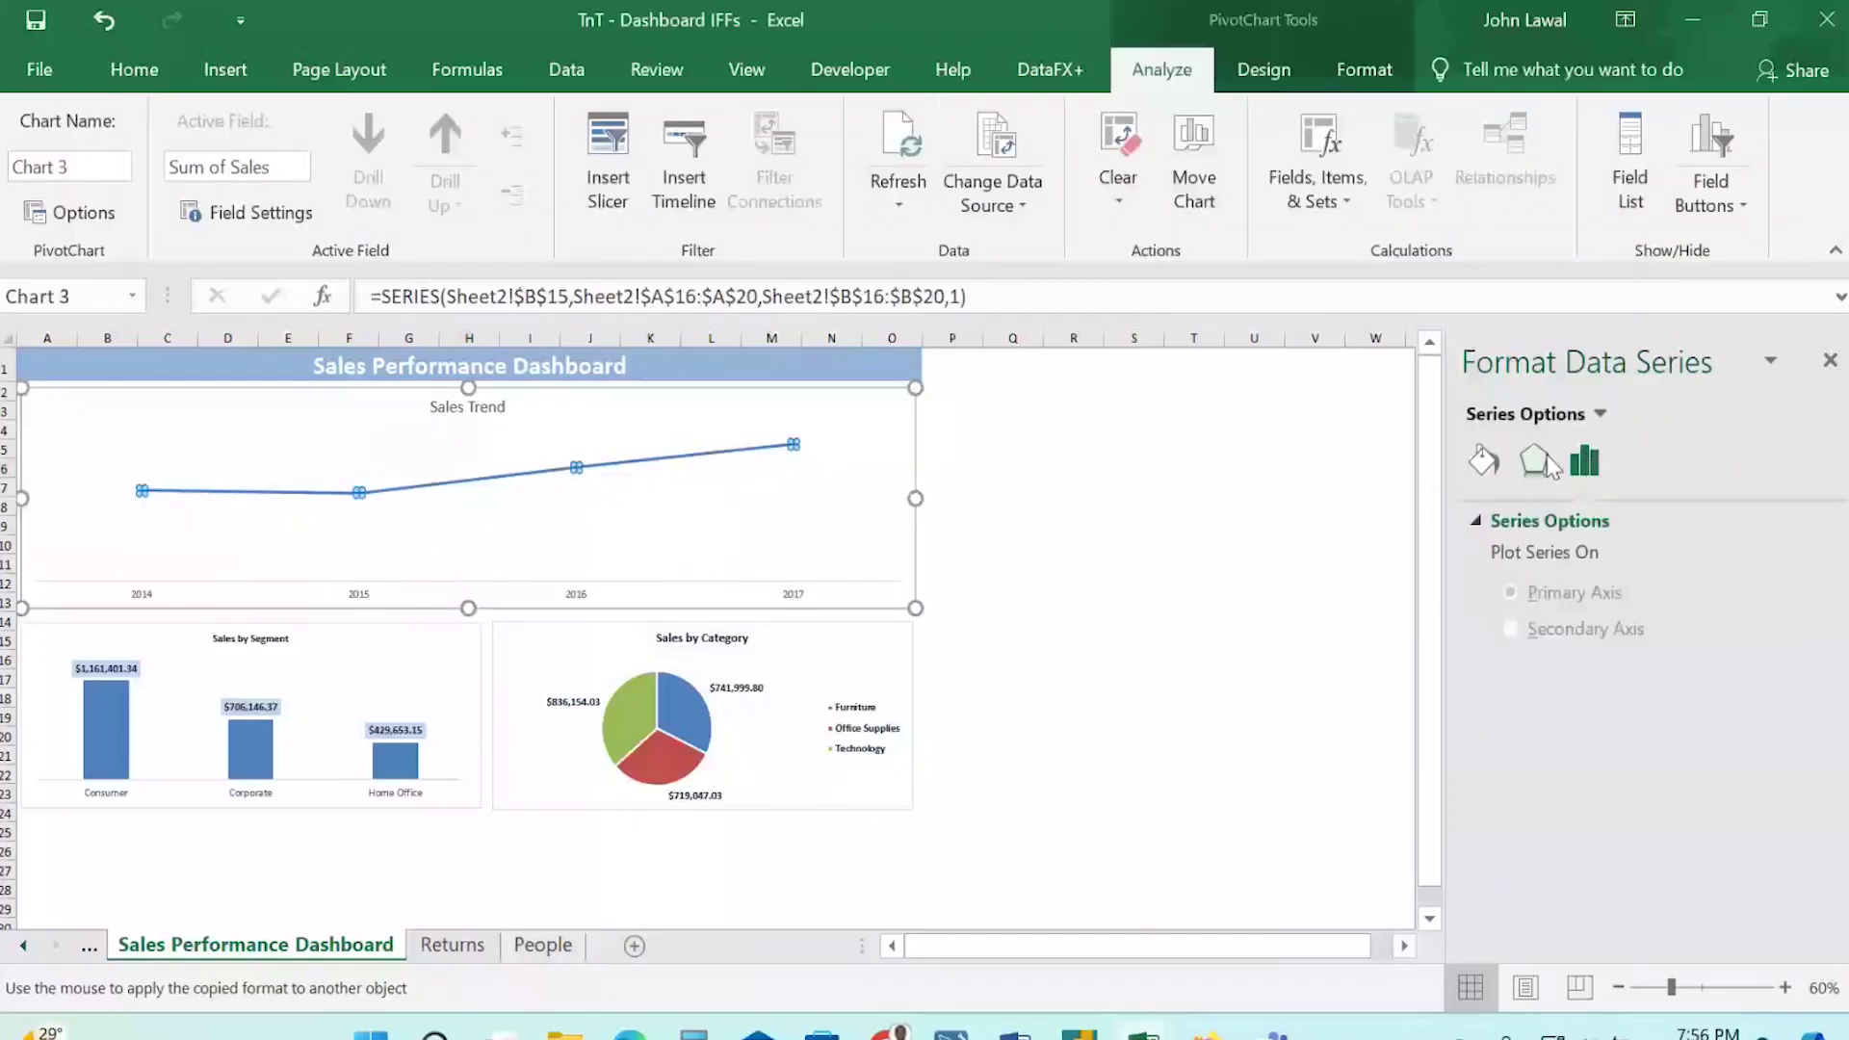
click(1545, 461)
click(1489, 467)
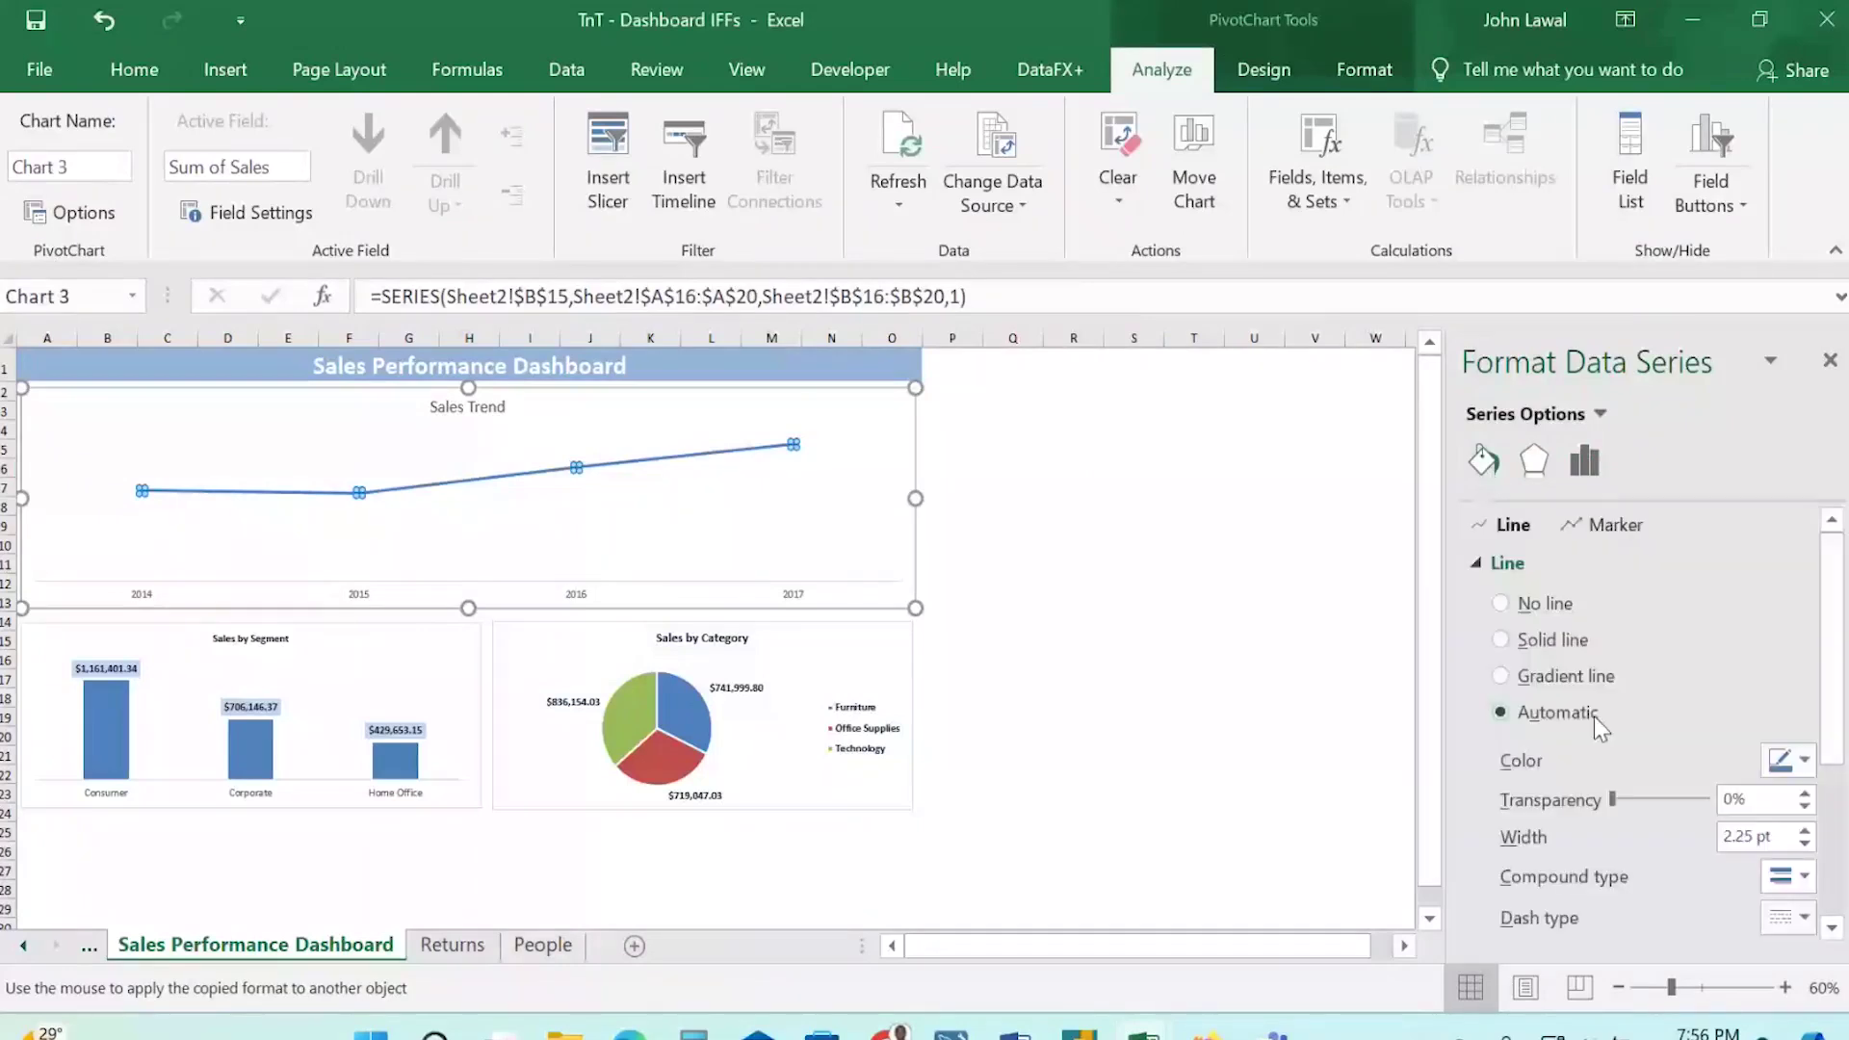
scroll(1593, 716, down, 3)
click(1599, 413)
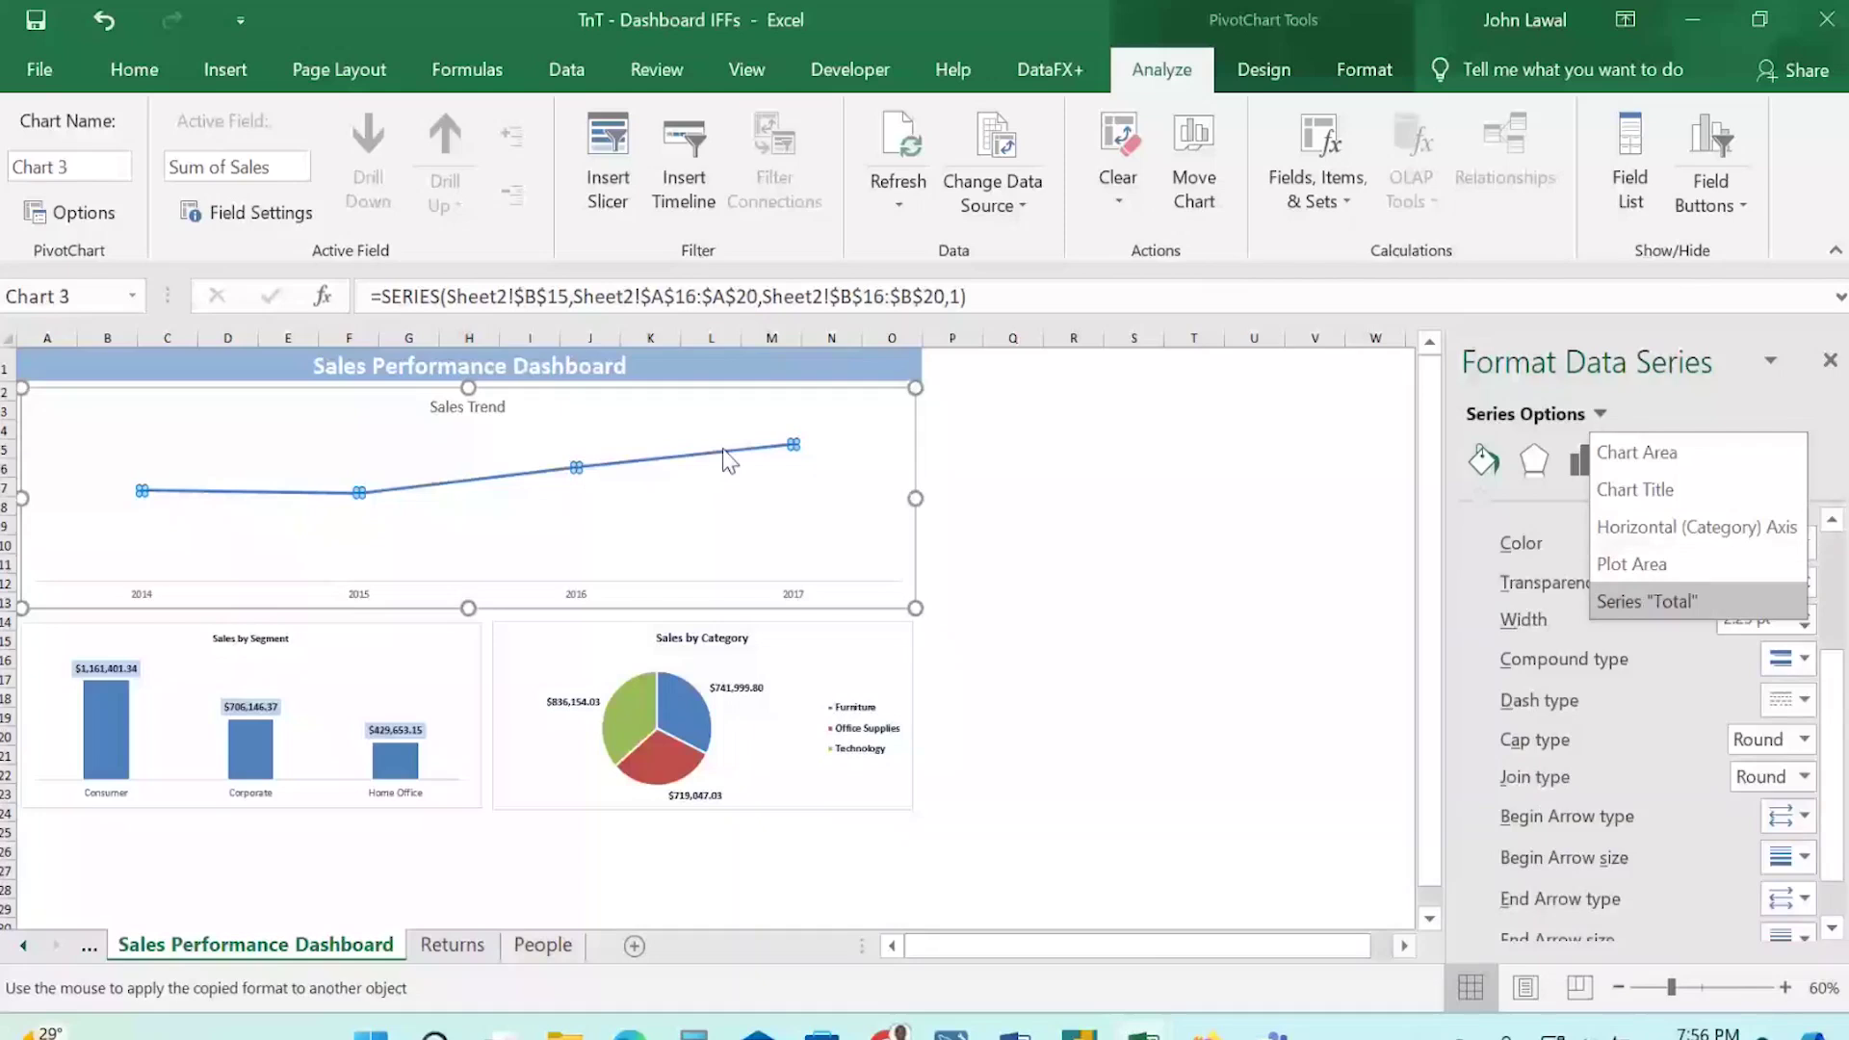
click(1652, 452)
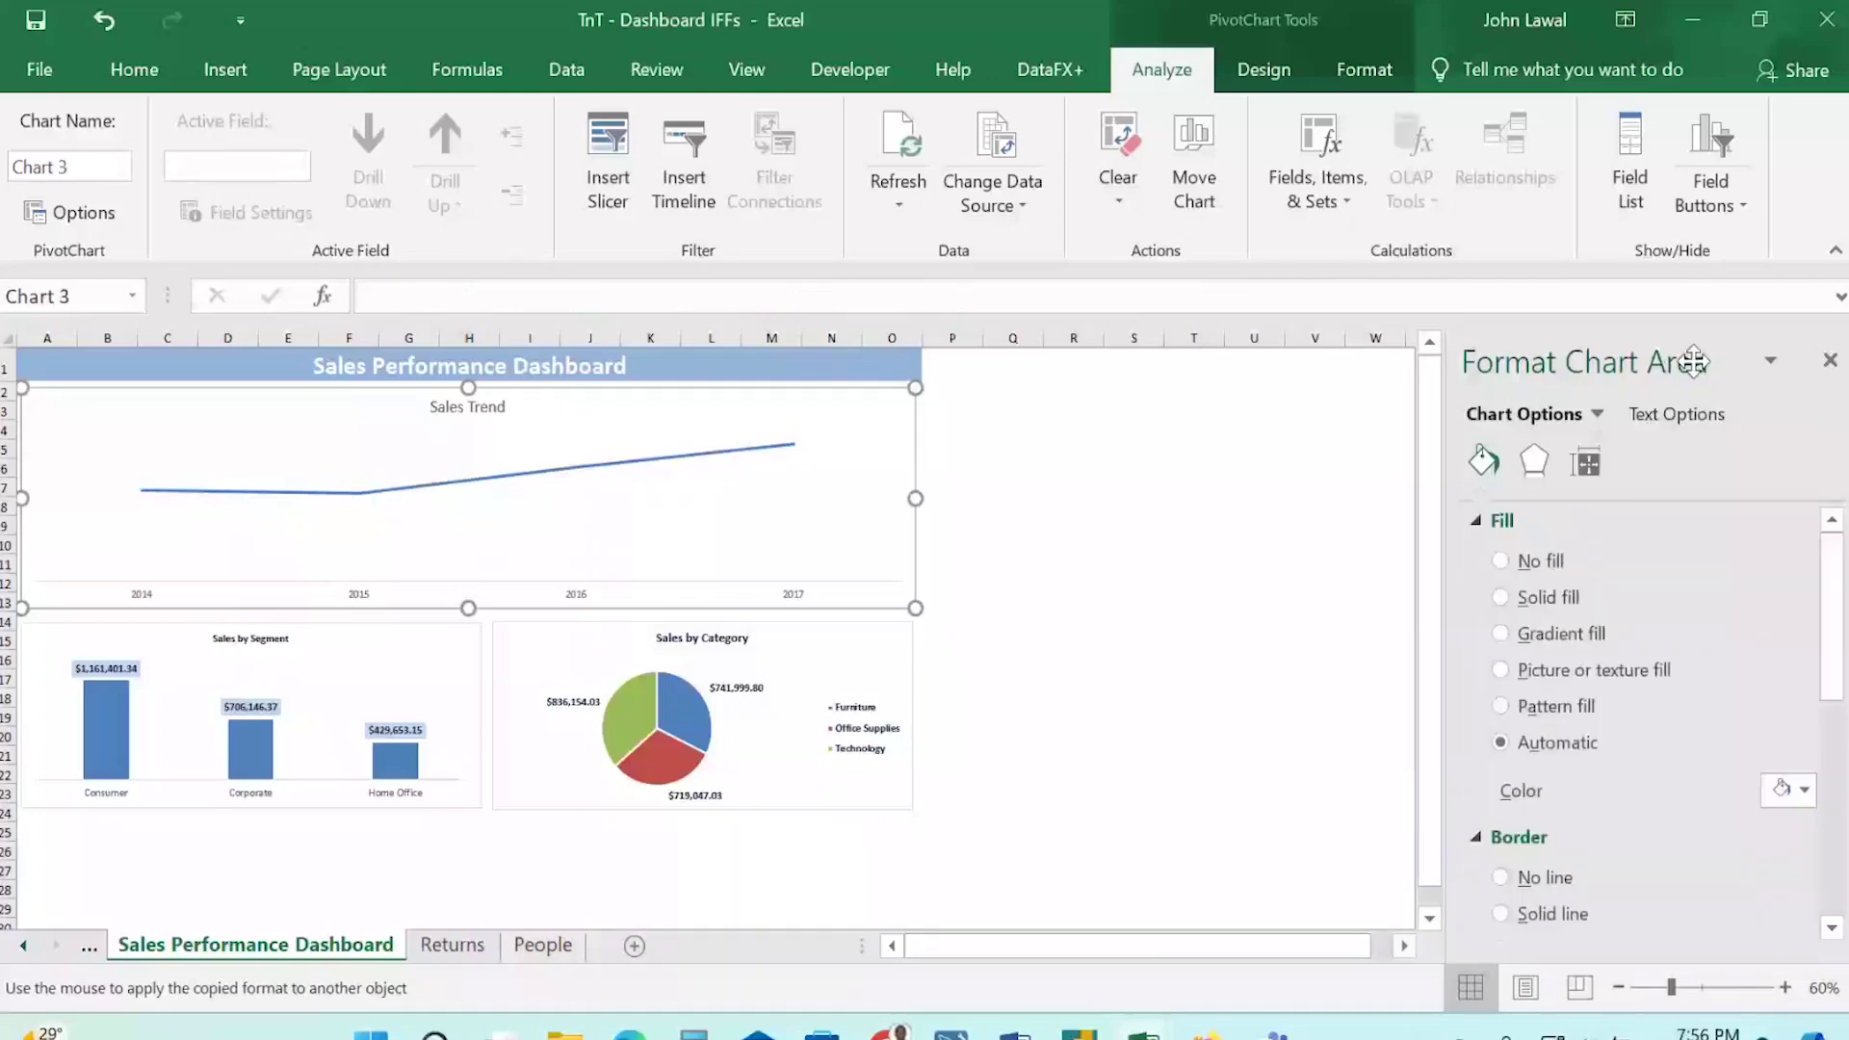
click(1676, 414)
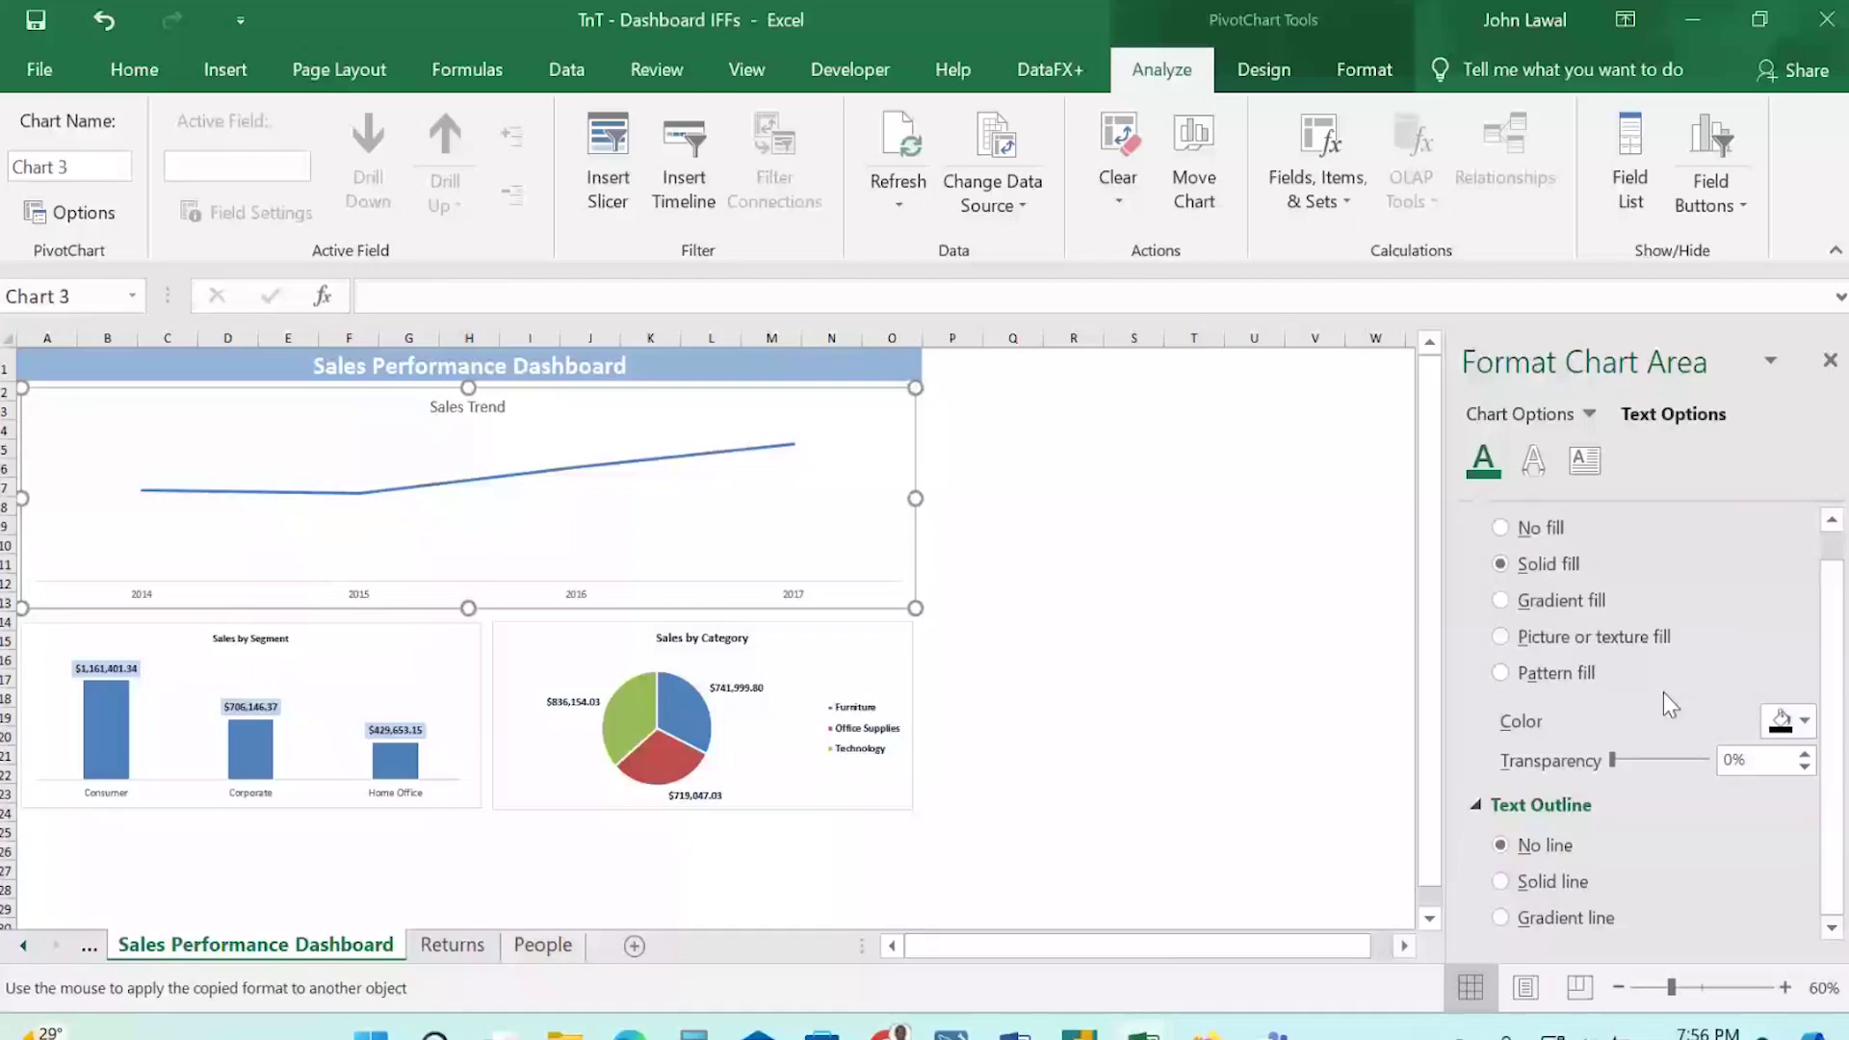
click(1832, 366)
Display the PivotChart field list and show the field buttons on the Sales Trend chart.
click(1329, 72)
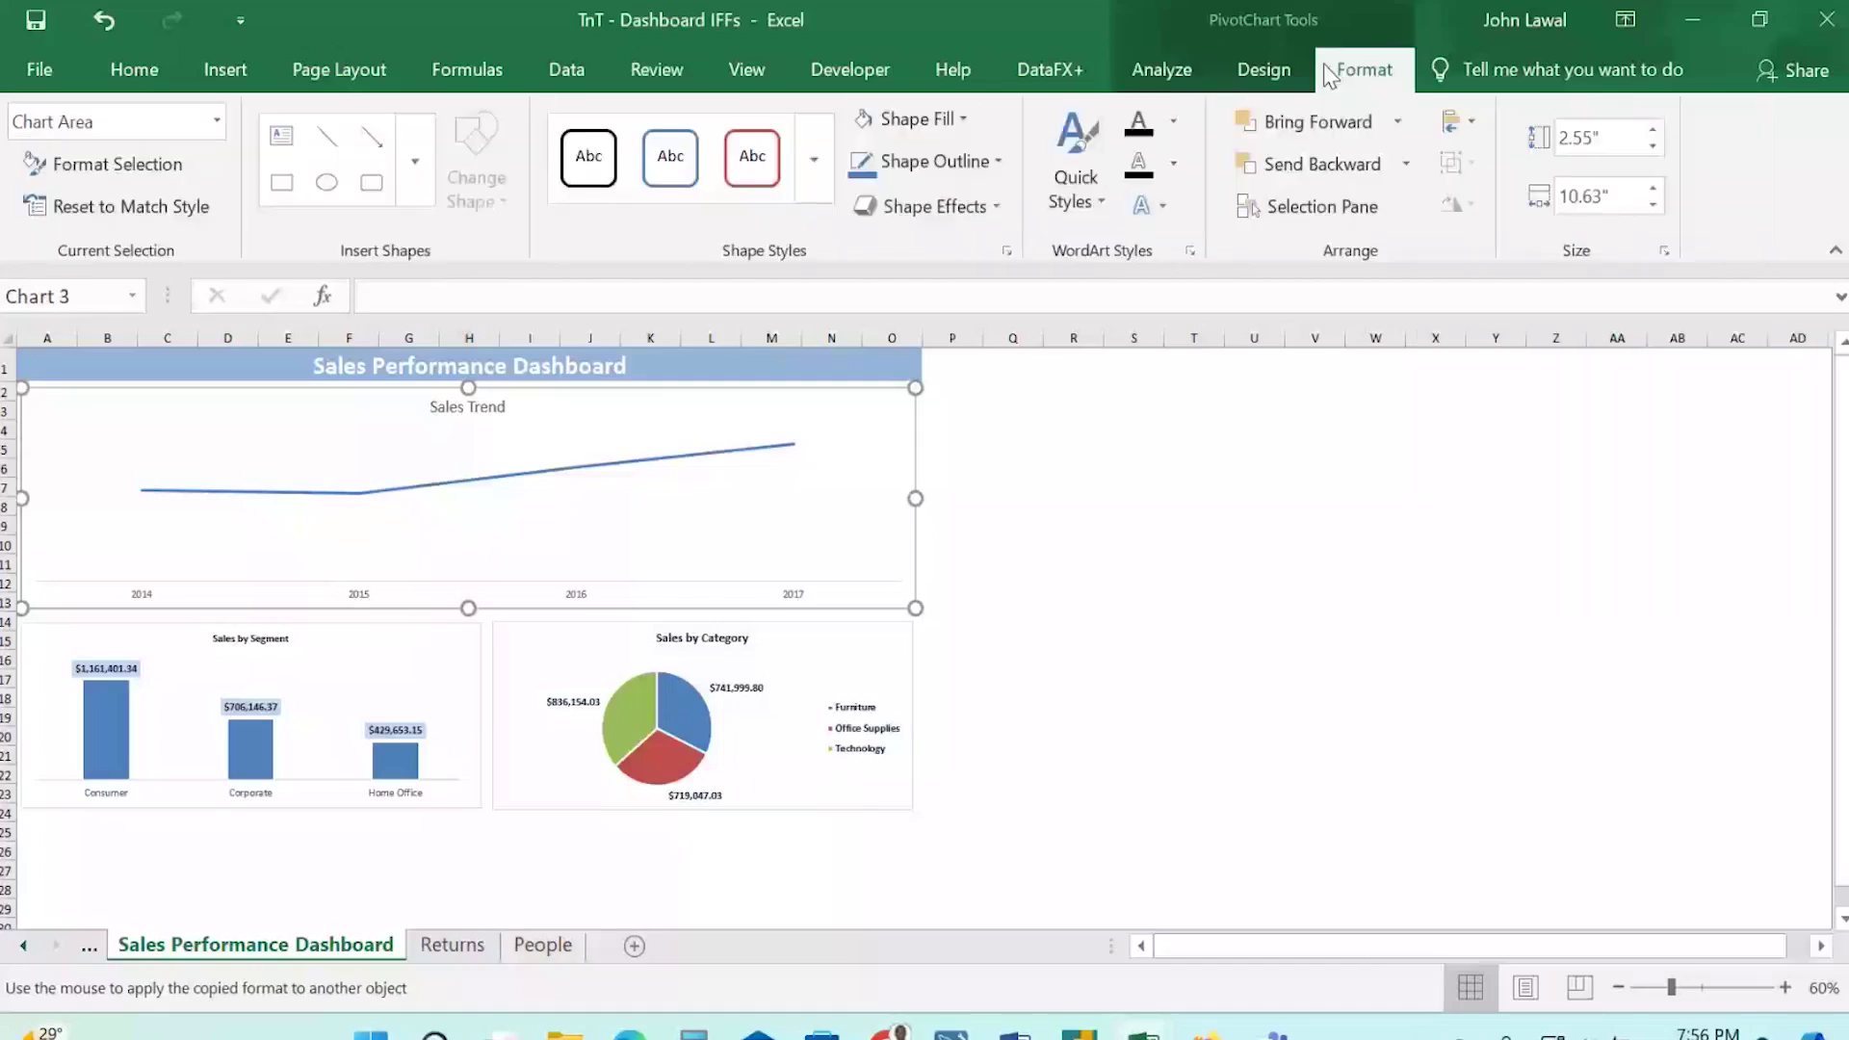
click(1275, 76)
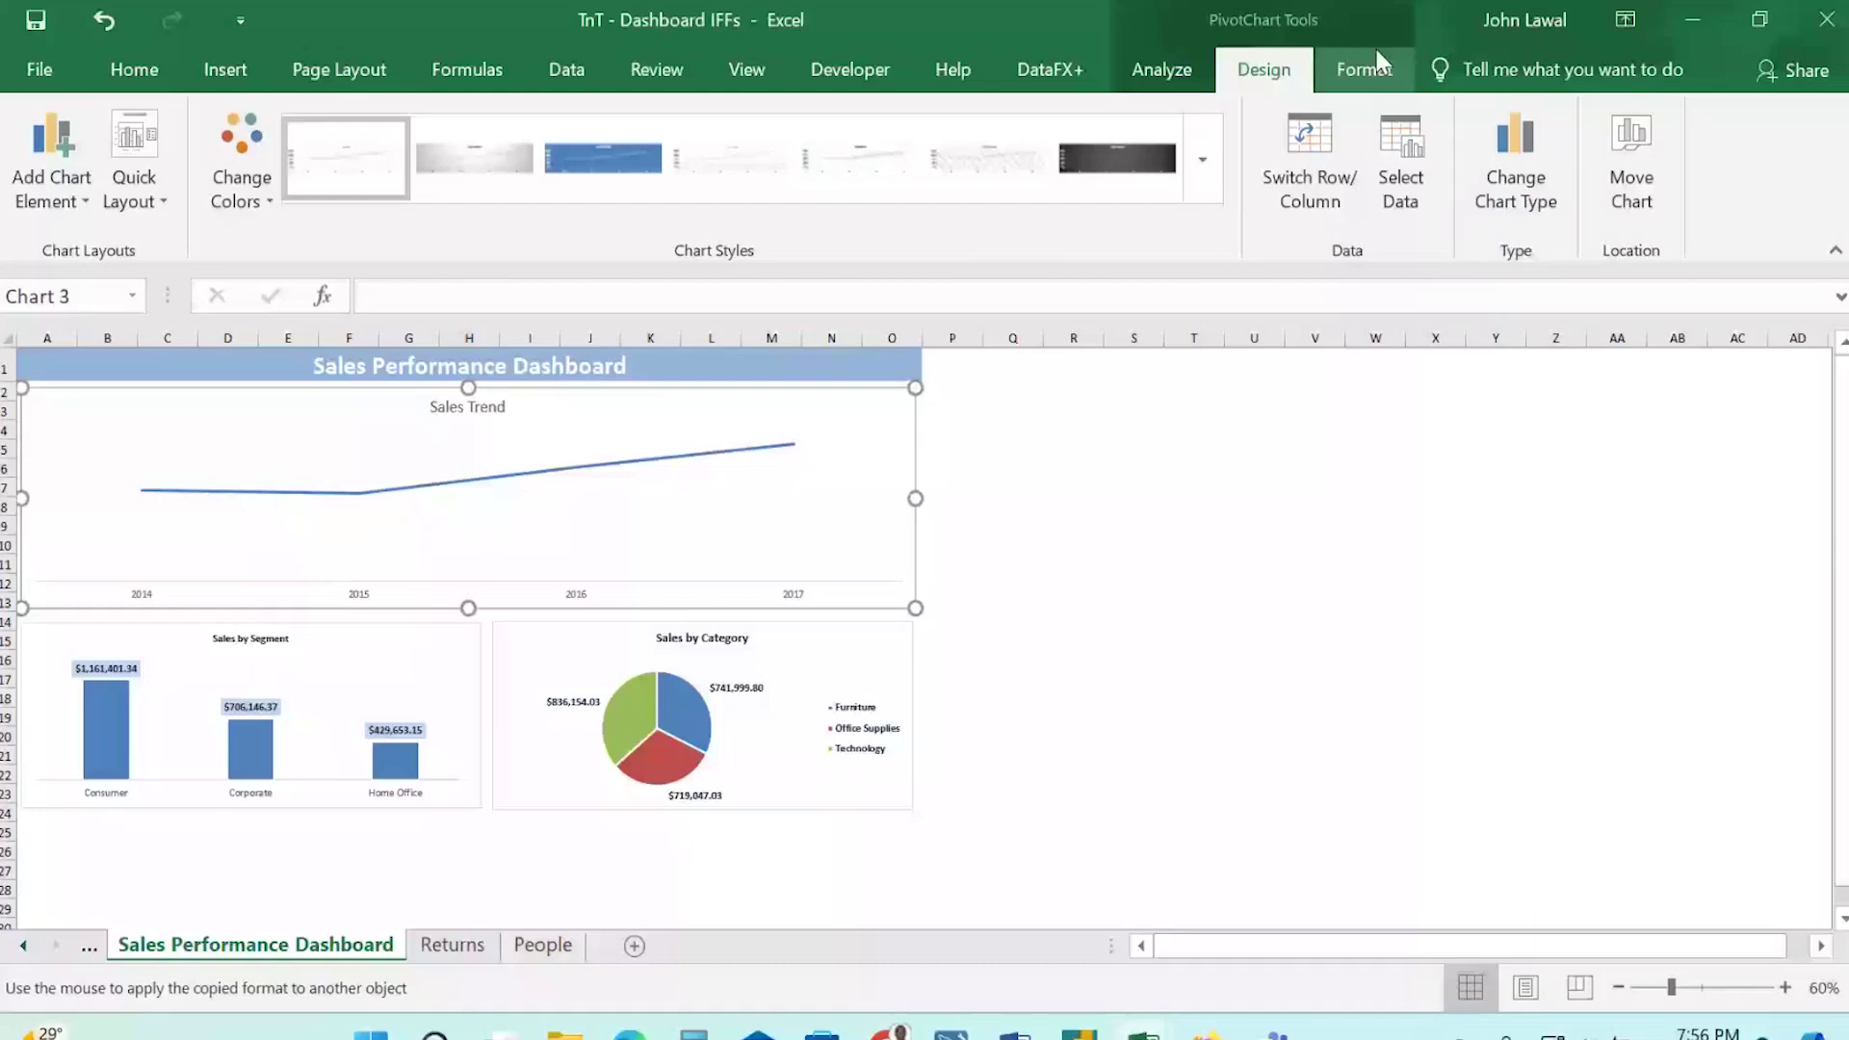
click(1162, 69)
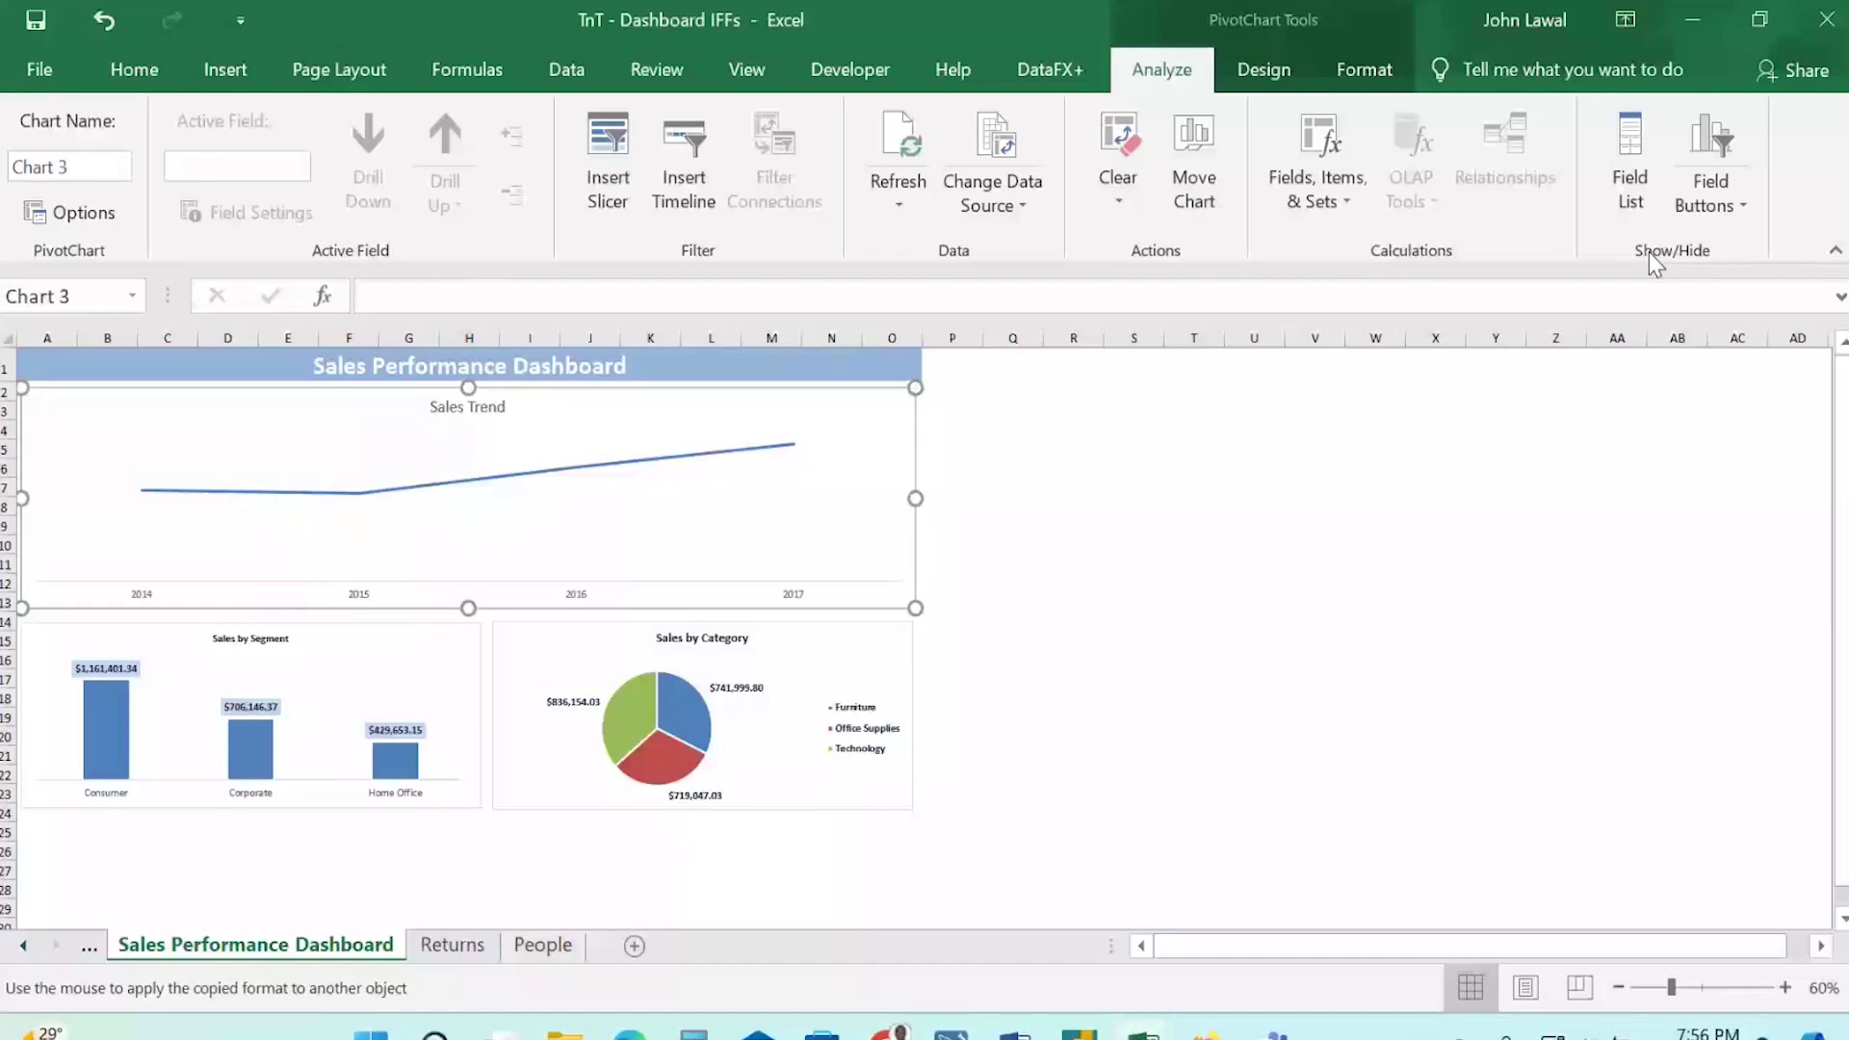
click(1317, 183)
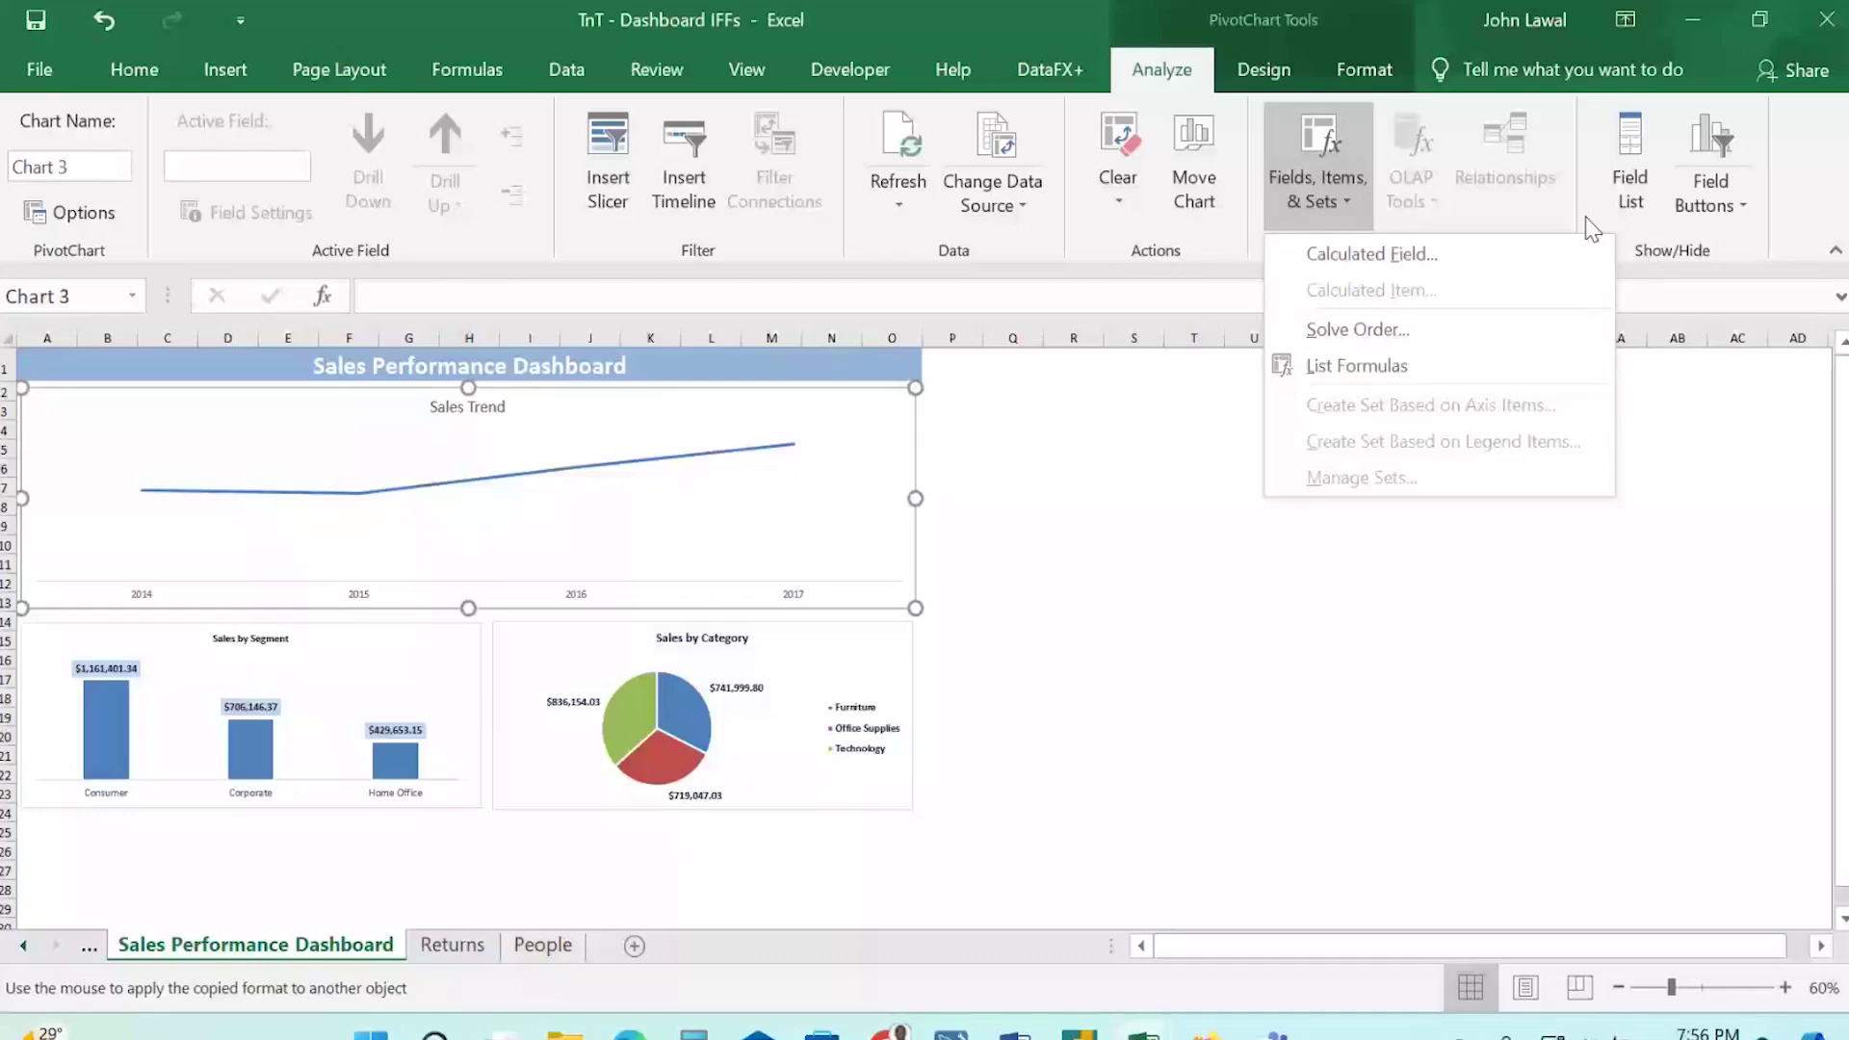
click(1630, 178)
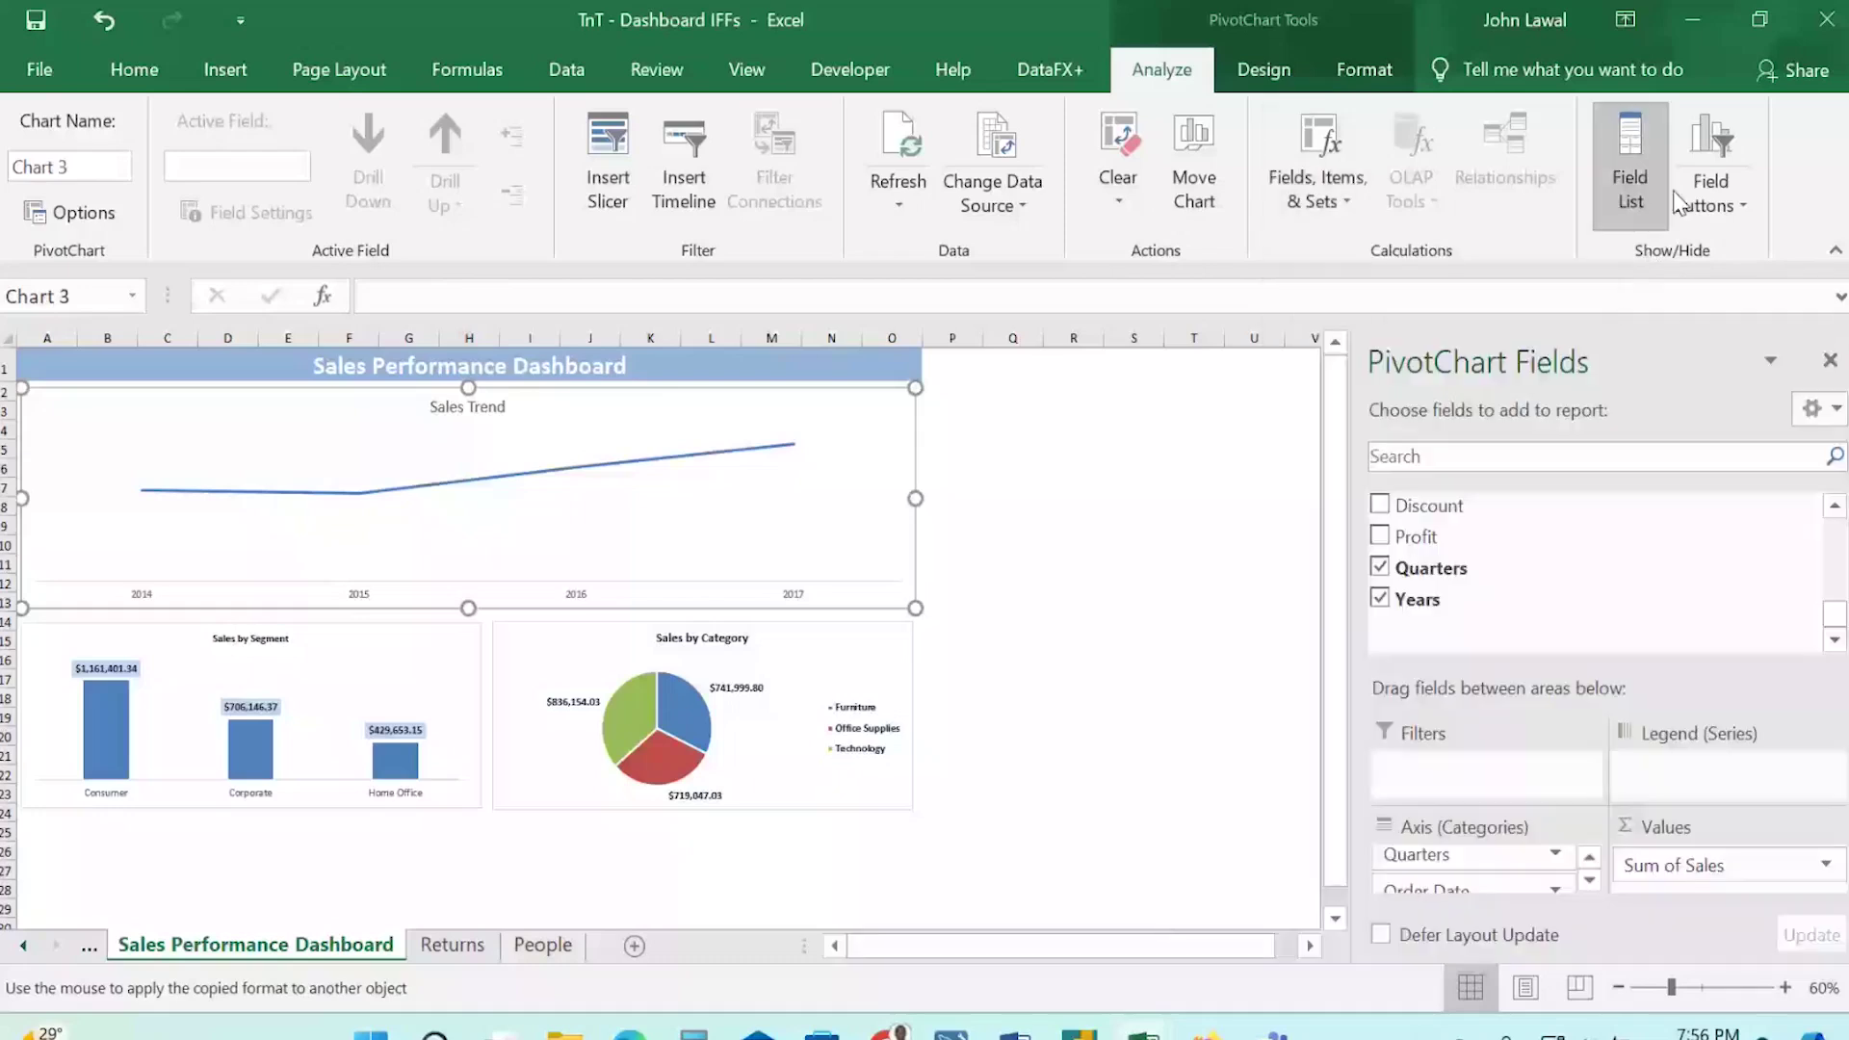
click(1705, 155)
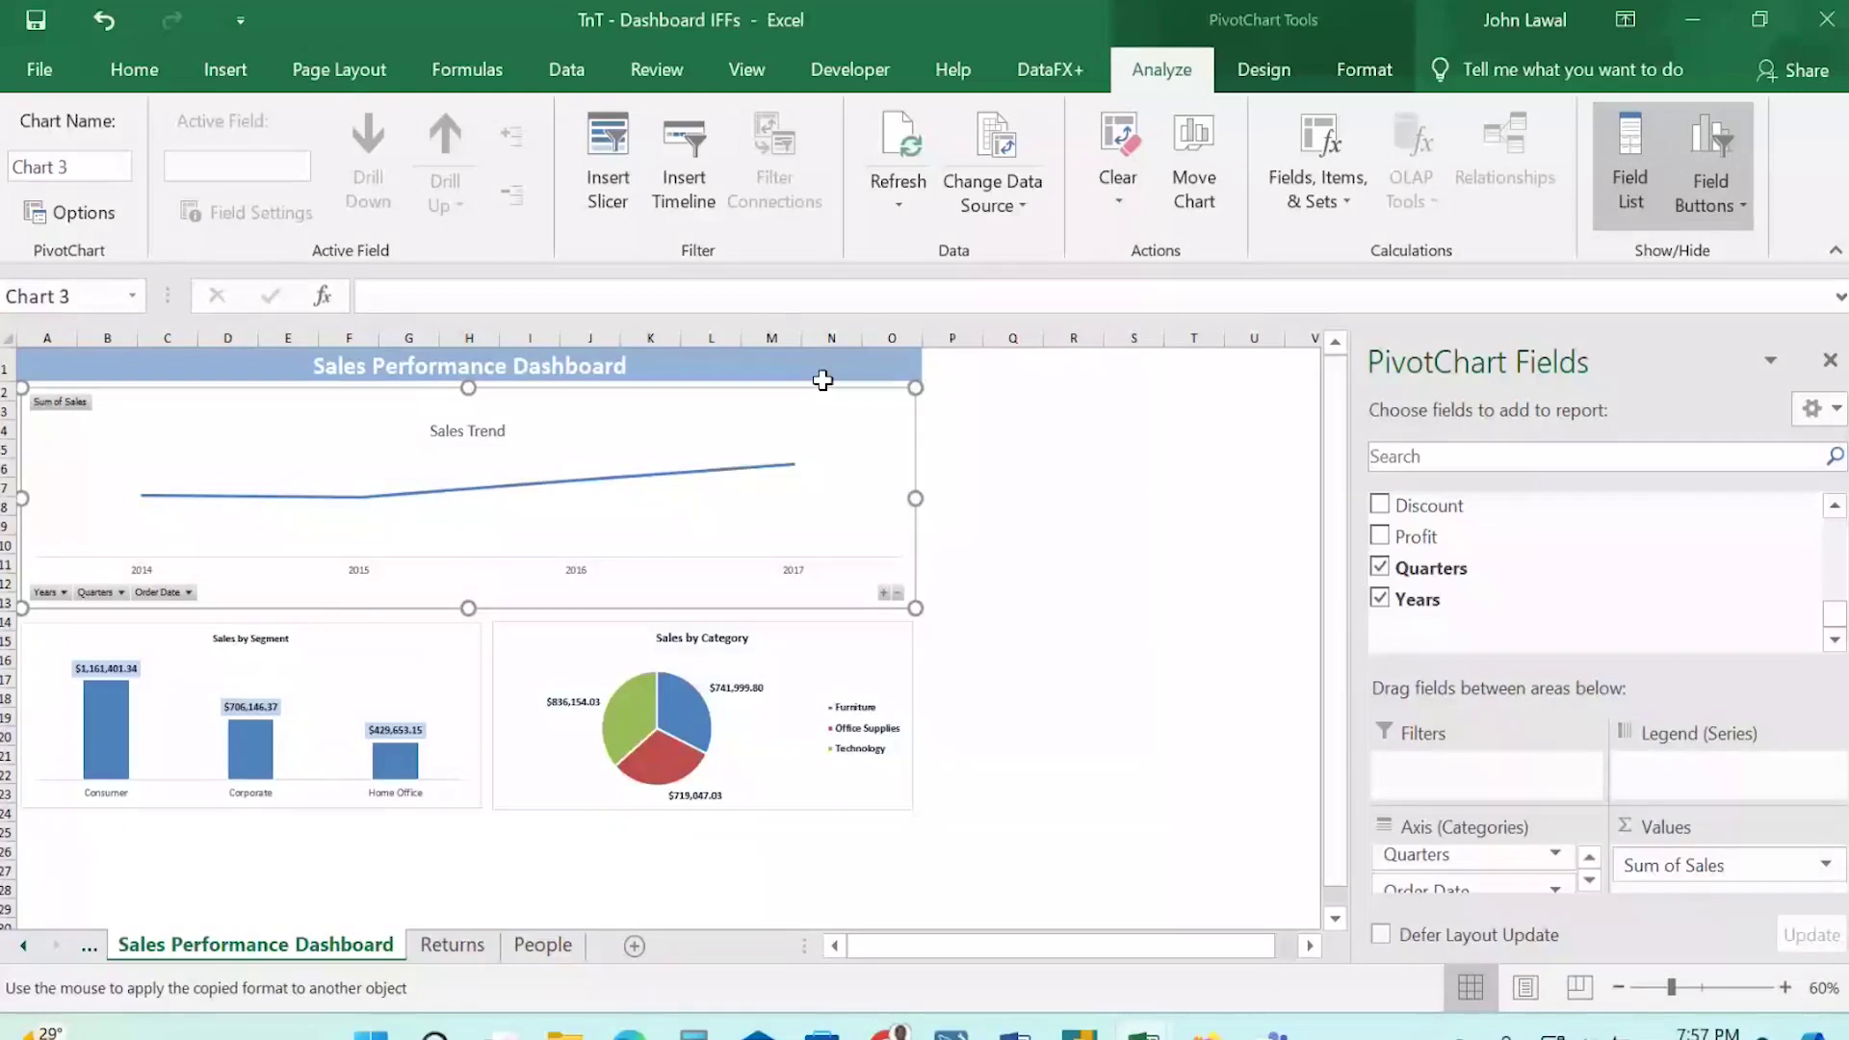
Inspect the Order Date filter choices on the Sales Trend chart and close them without filtering.
key(Escape)
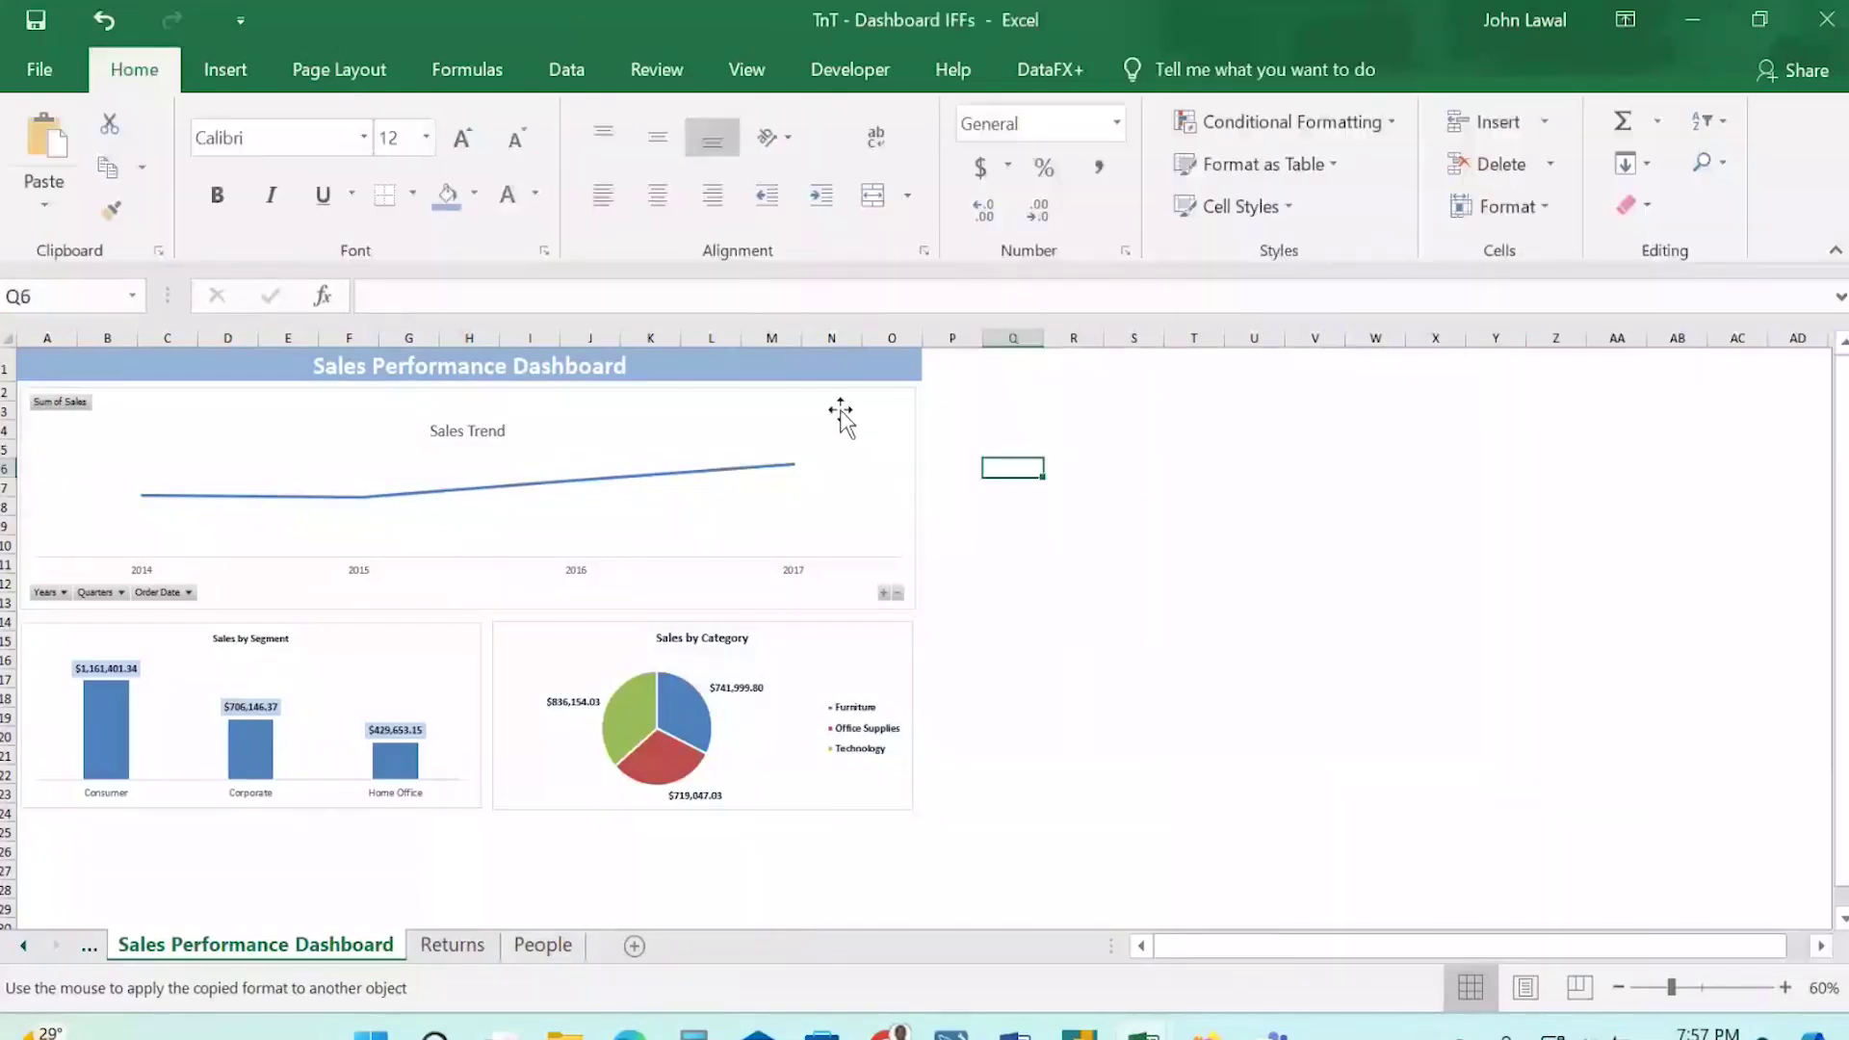
click(828, 413)
click(817, 368)
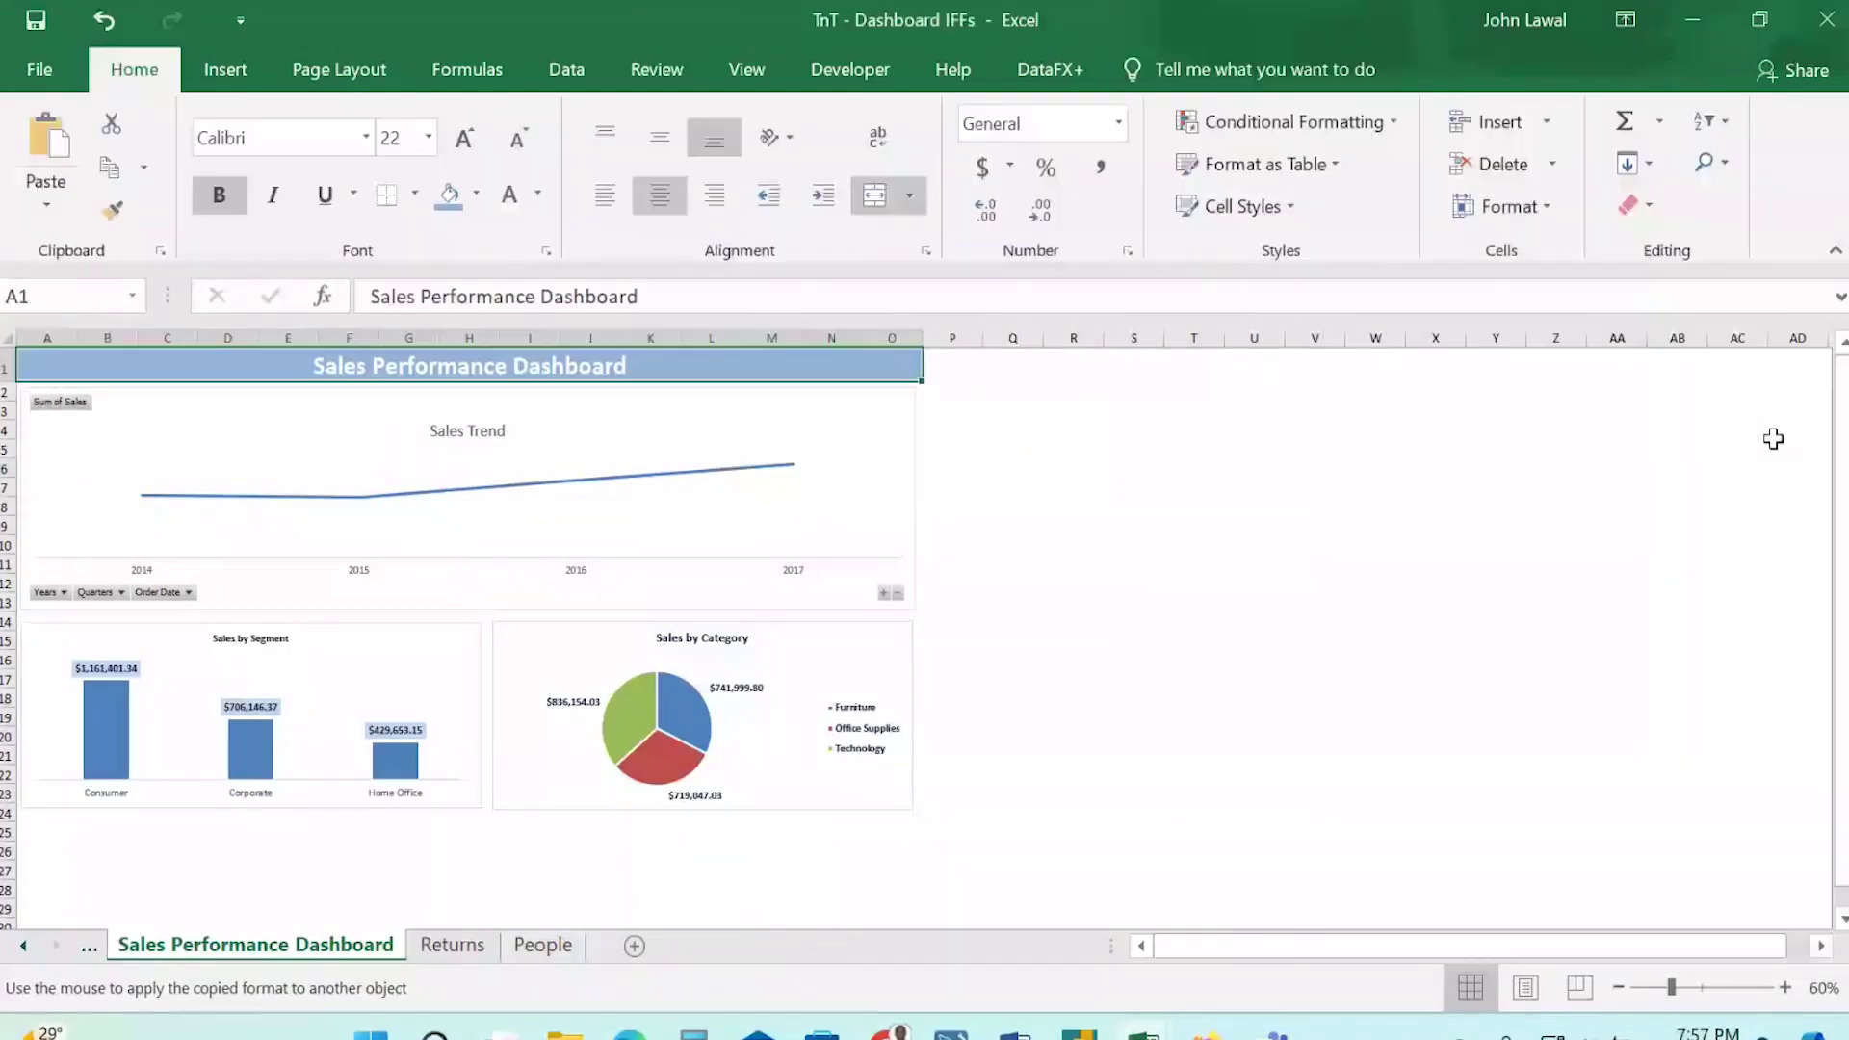
click(846, 489)
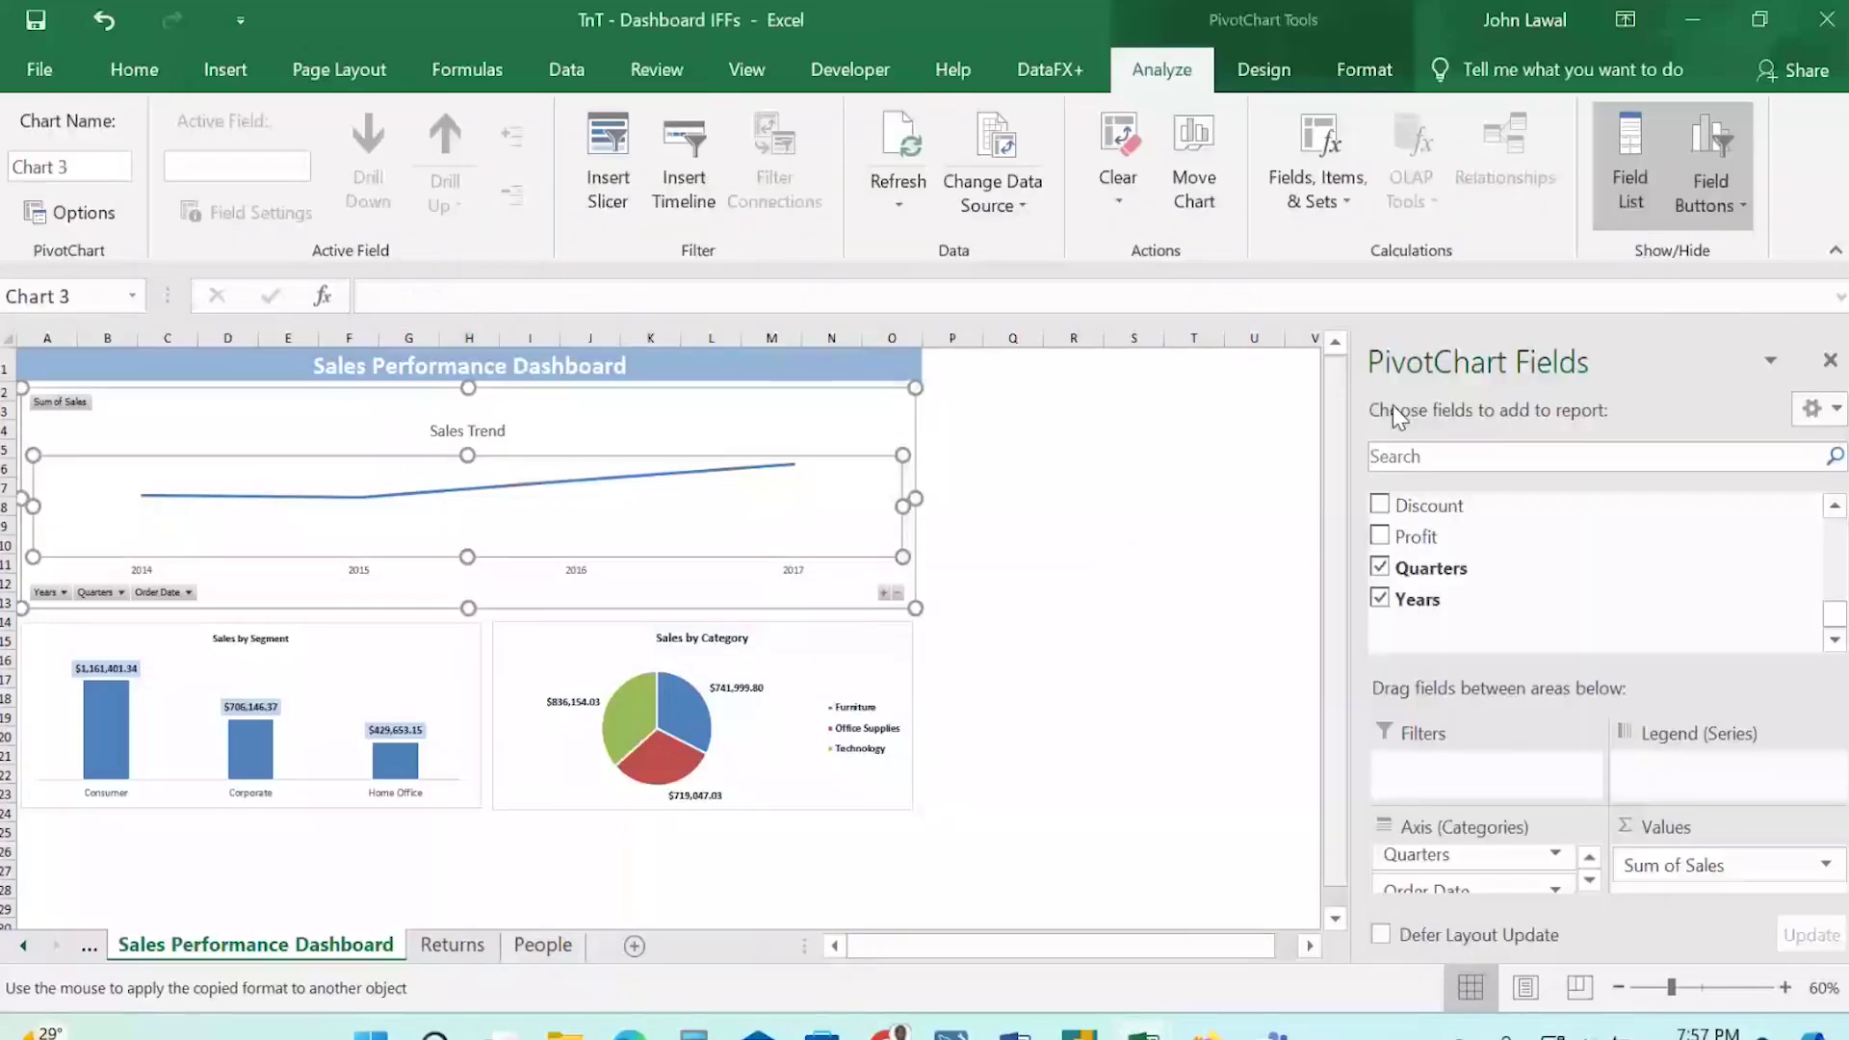
click(188, 592)
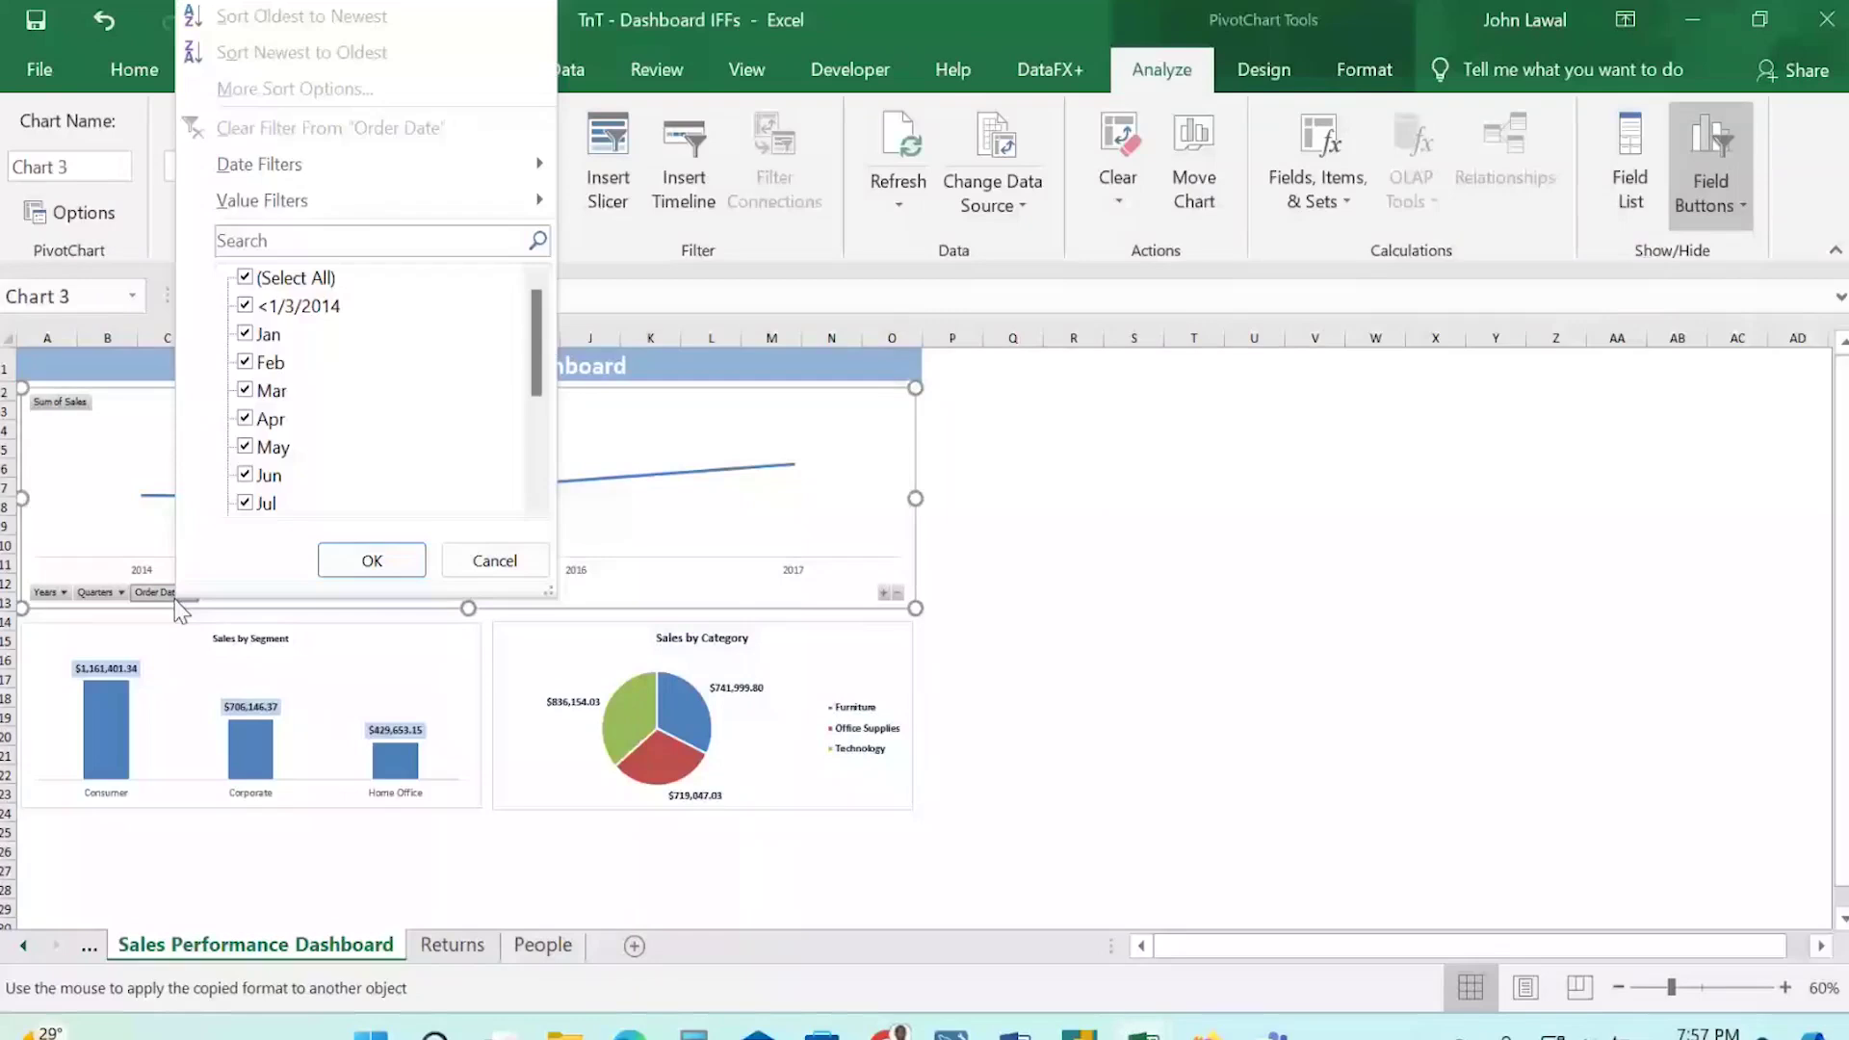
click(729, 402)
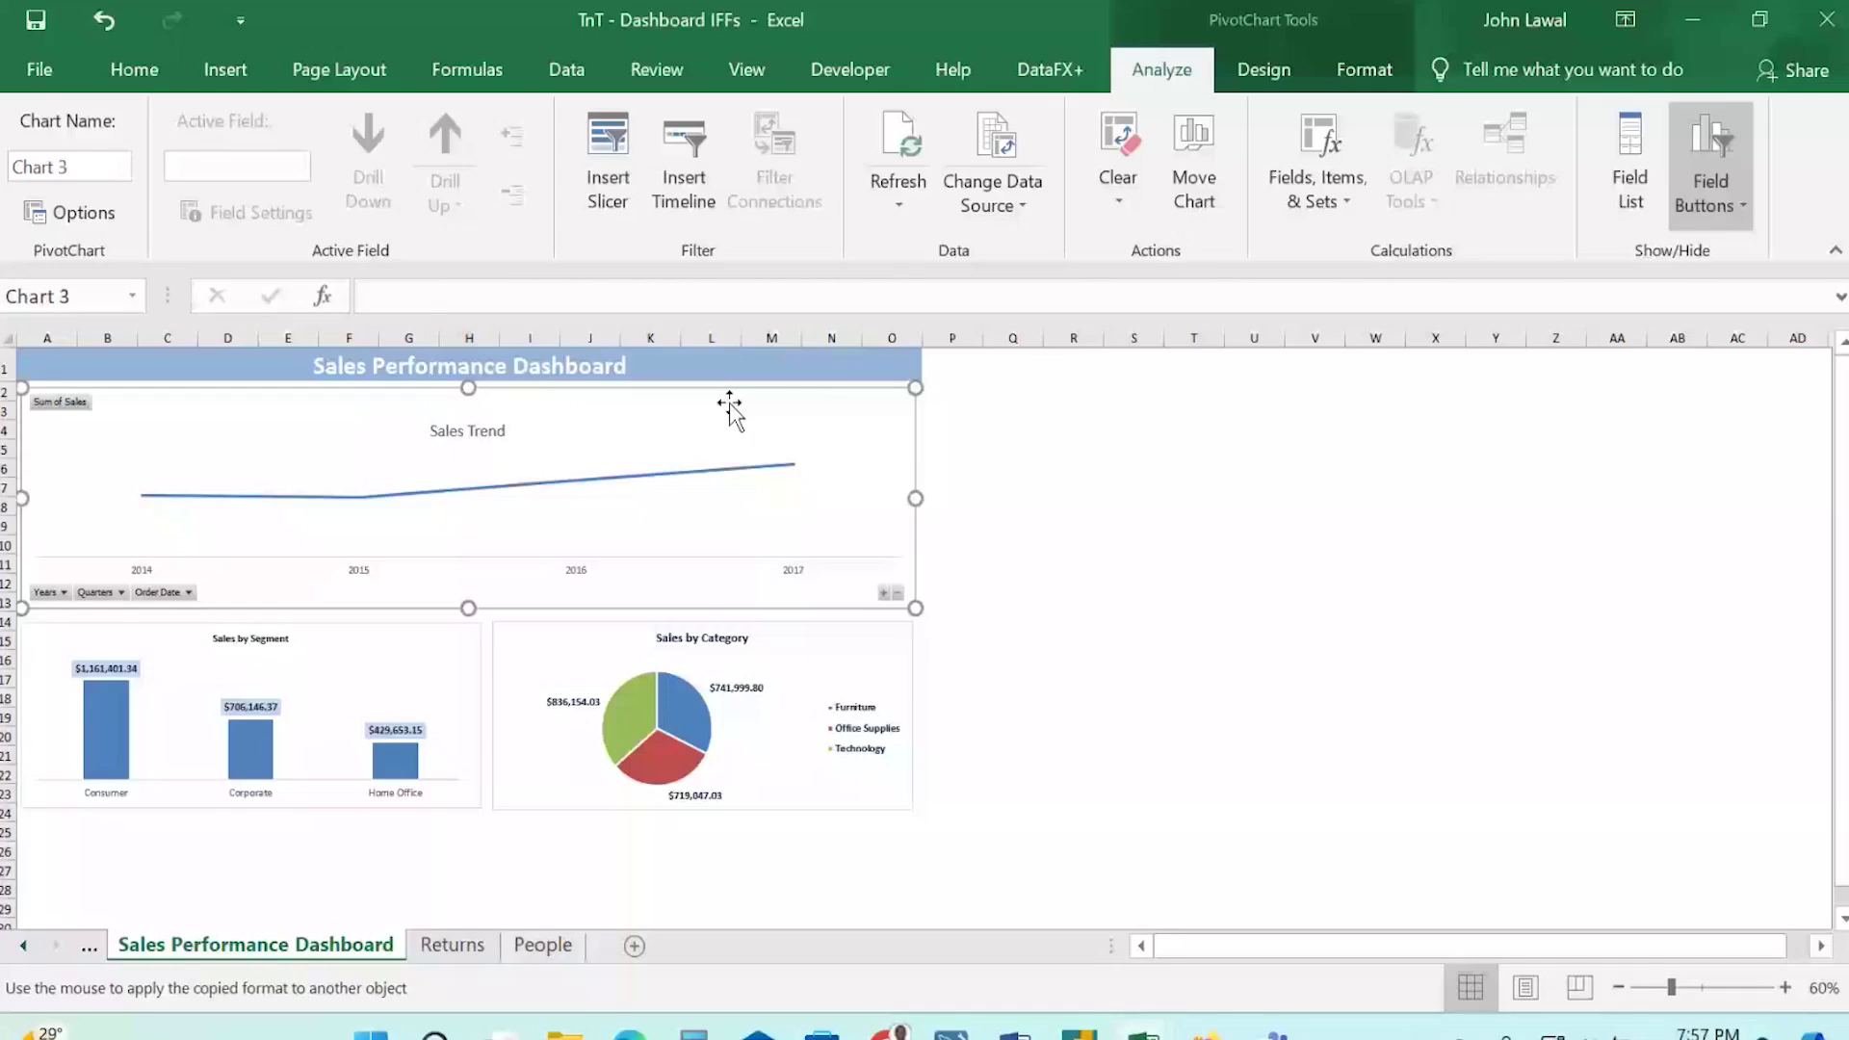
Insert a line PivotChart from the yearly sales PivotTable on Sheet2 and cut it from that sheet.
click(452, 945)
click(318, 946)
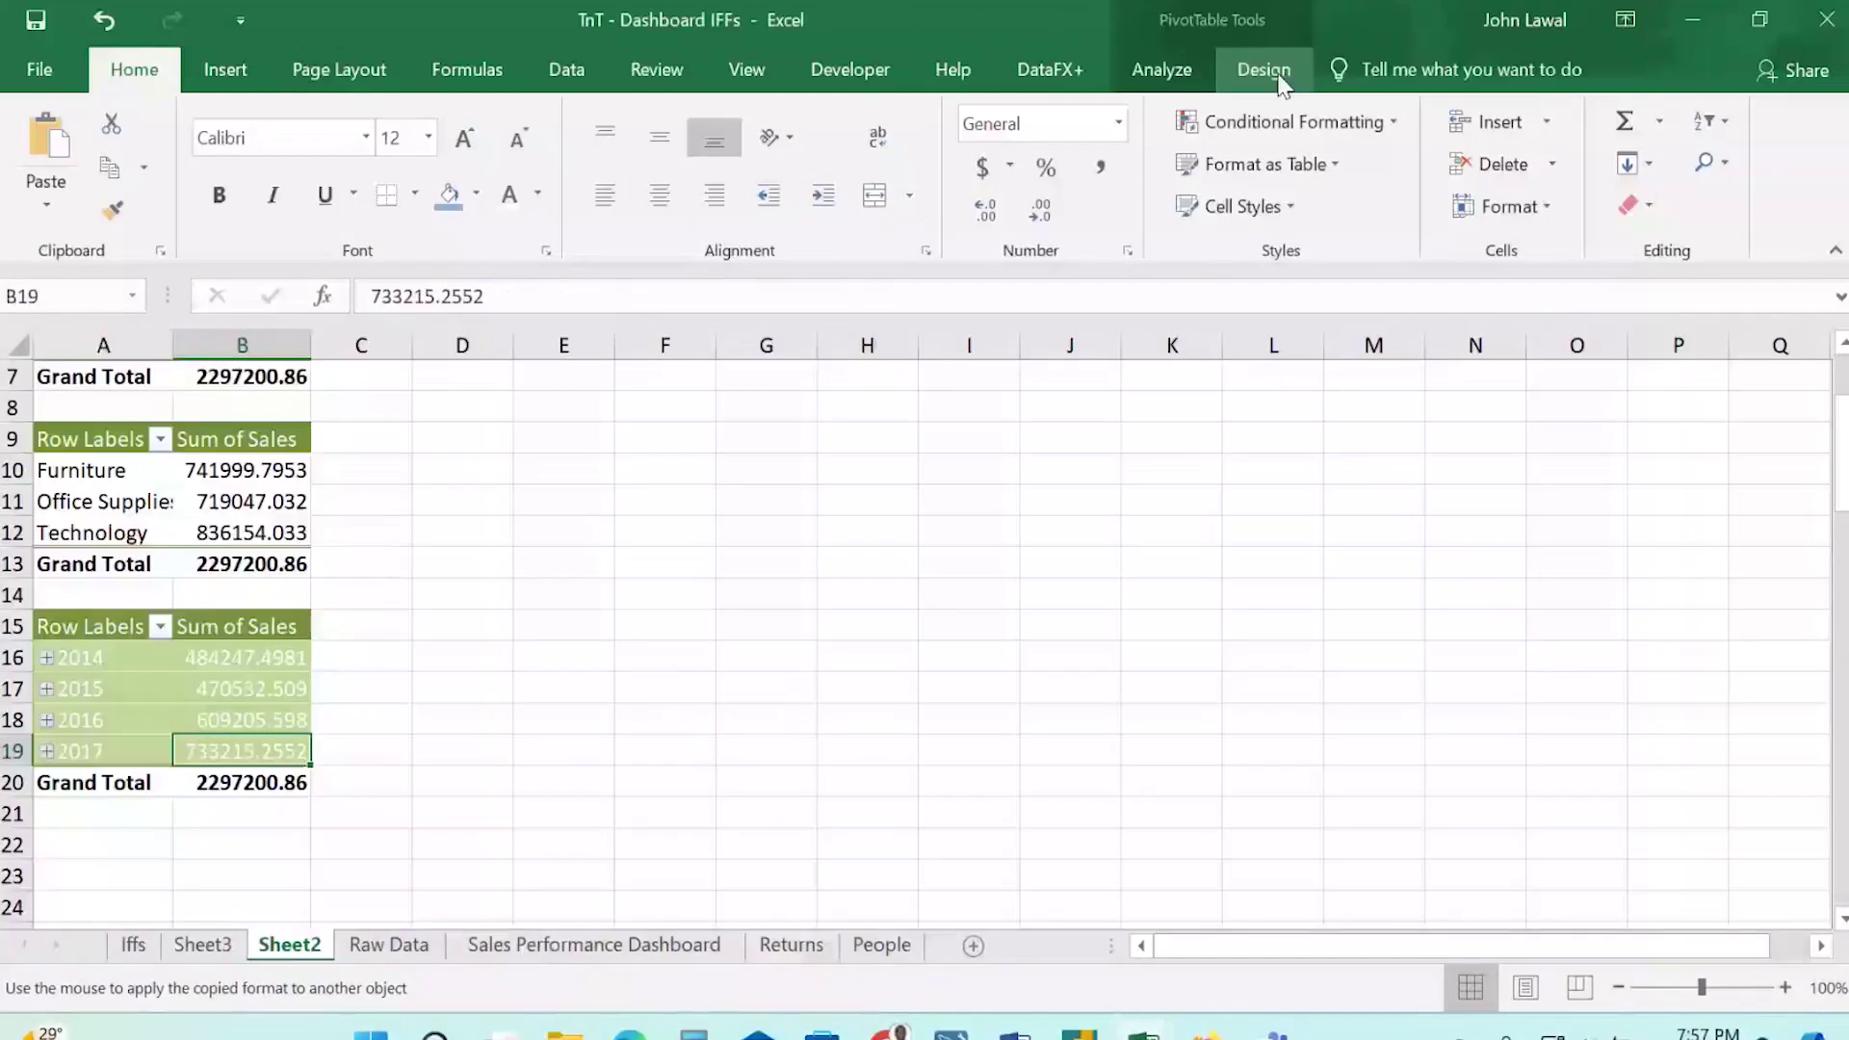
click(1165, 72)
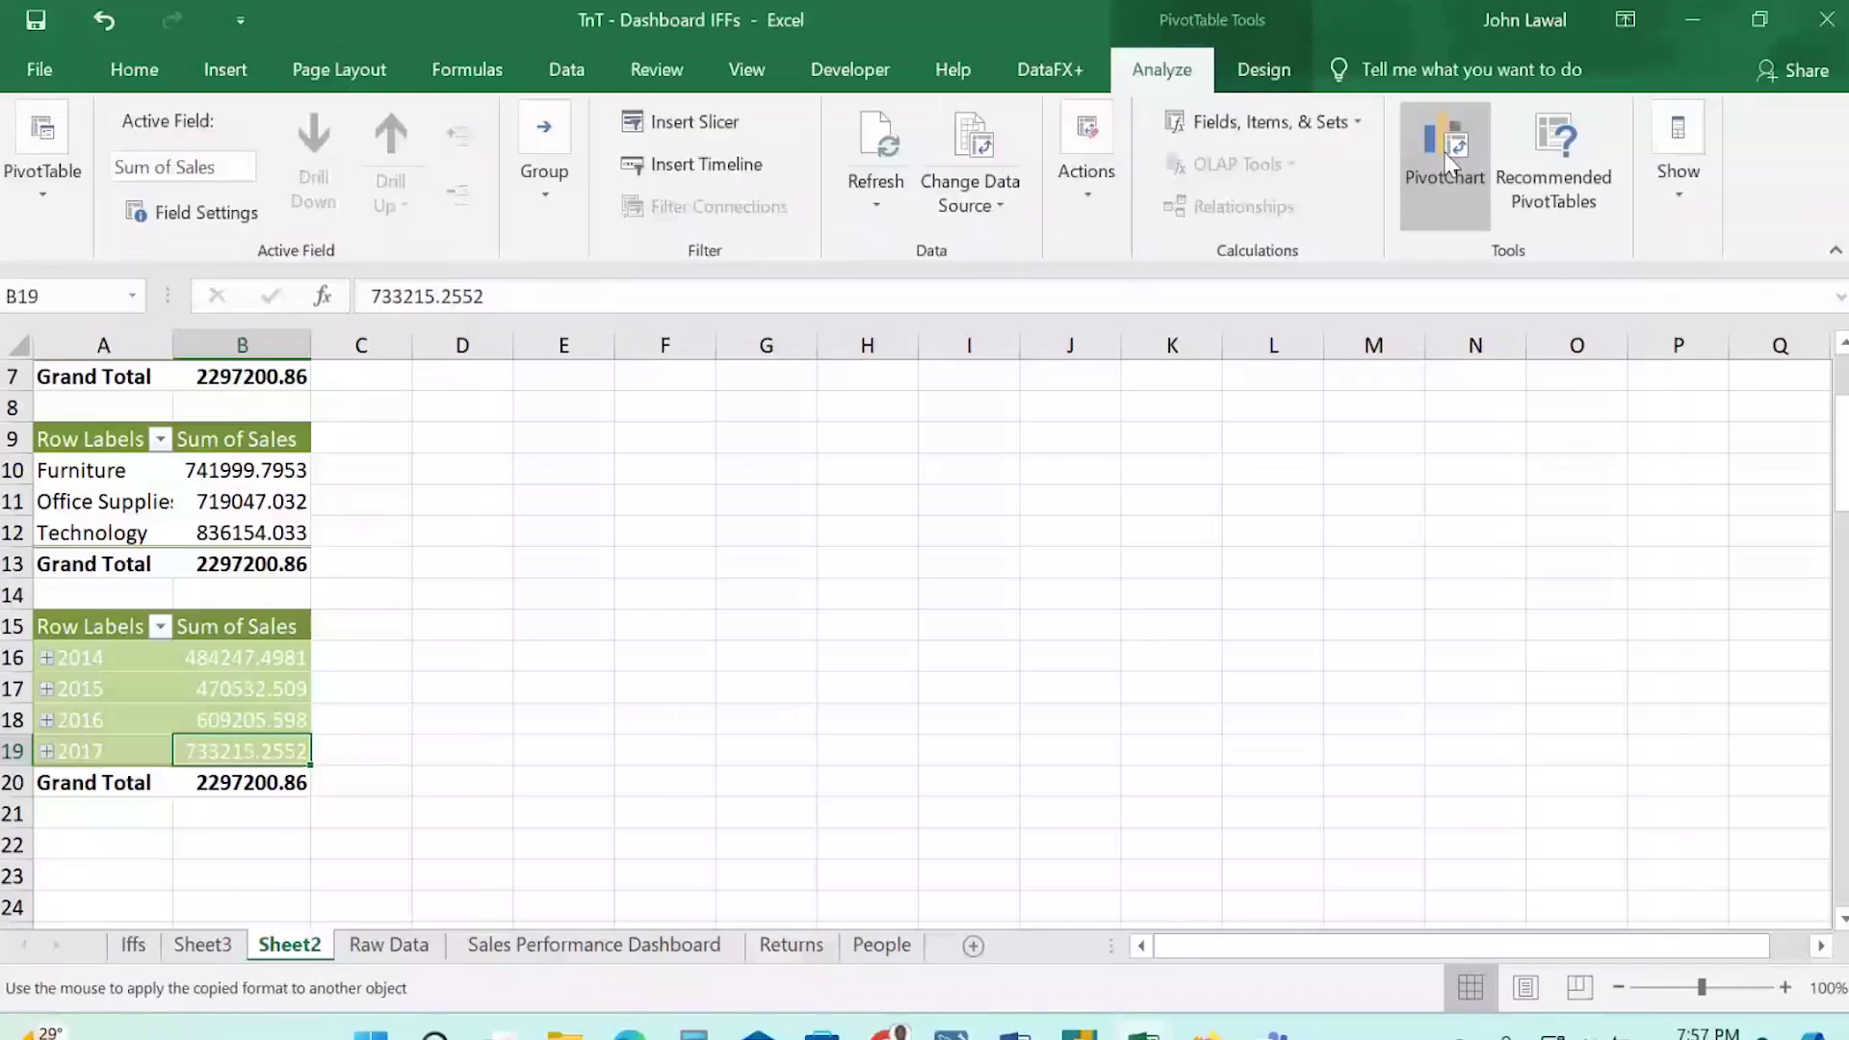
click(1449, 159)
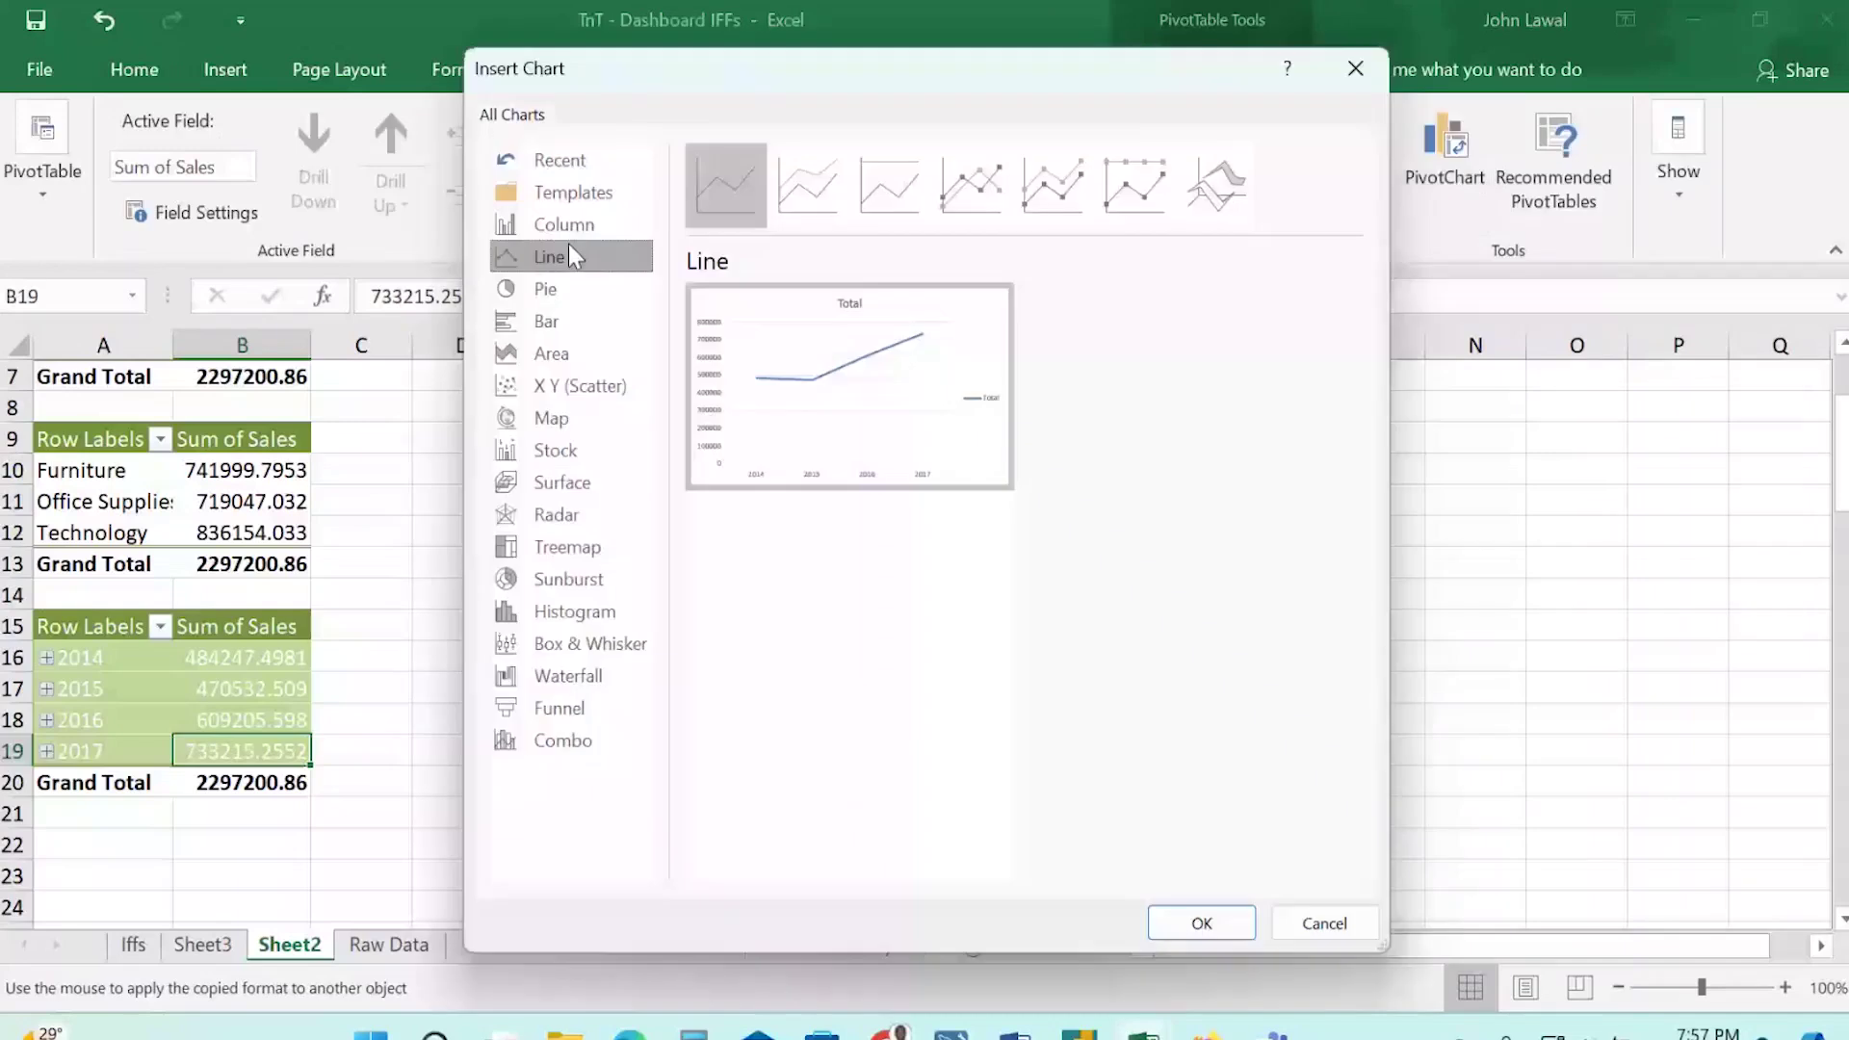
click(1197, 923)
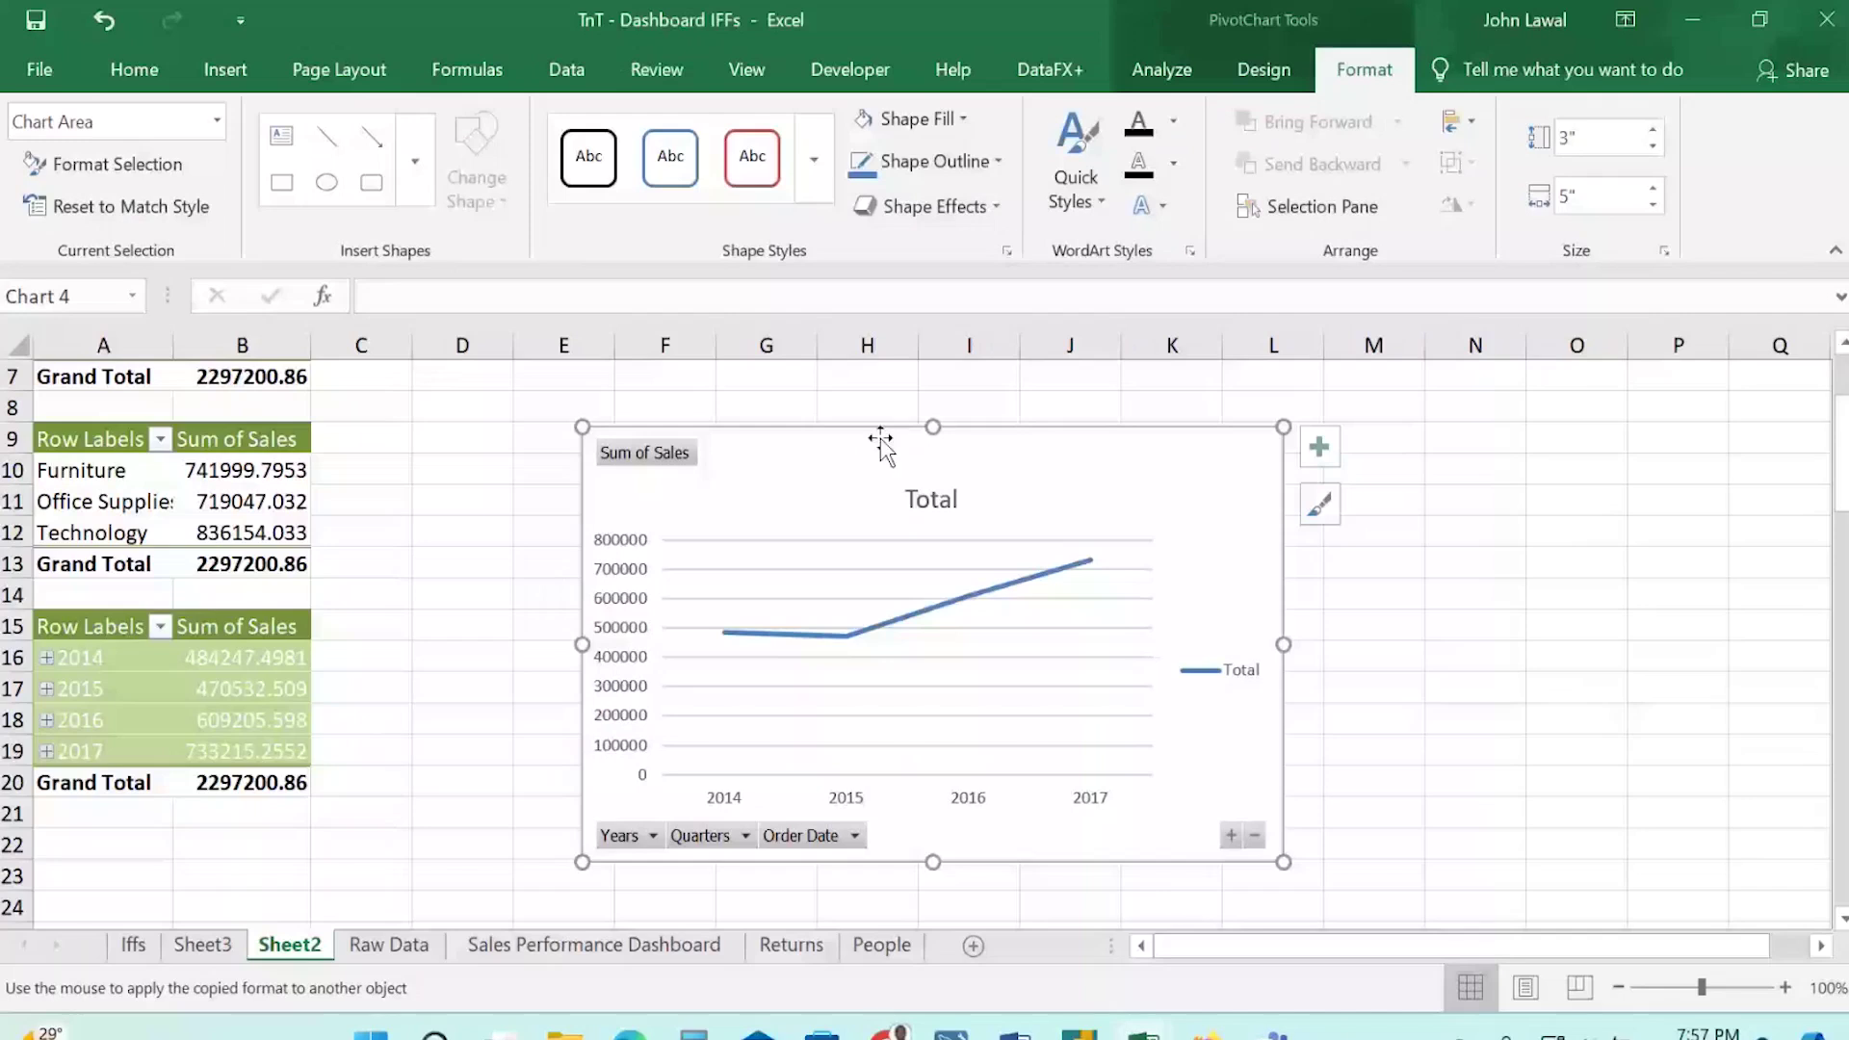
key(Delete)
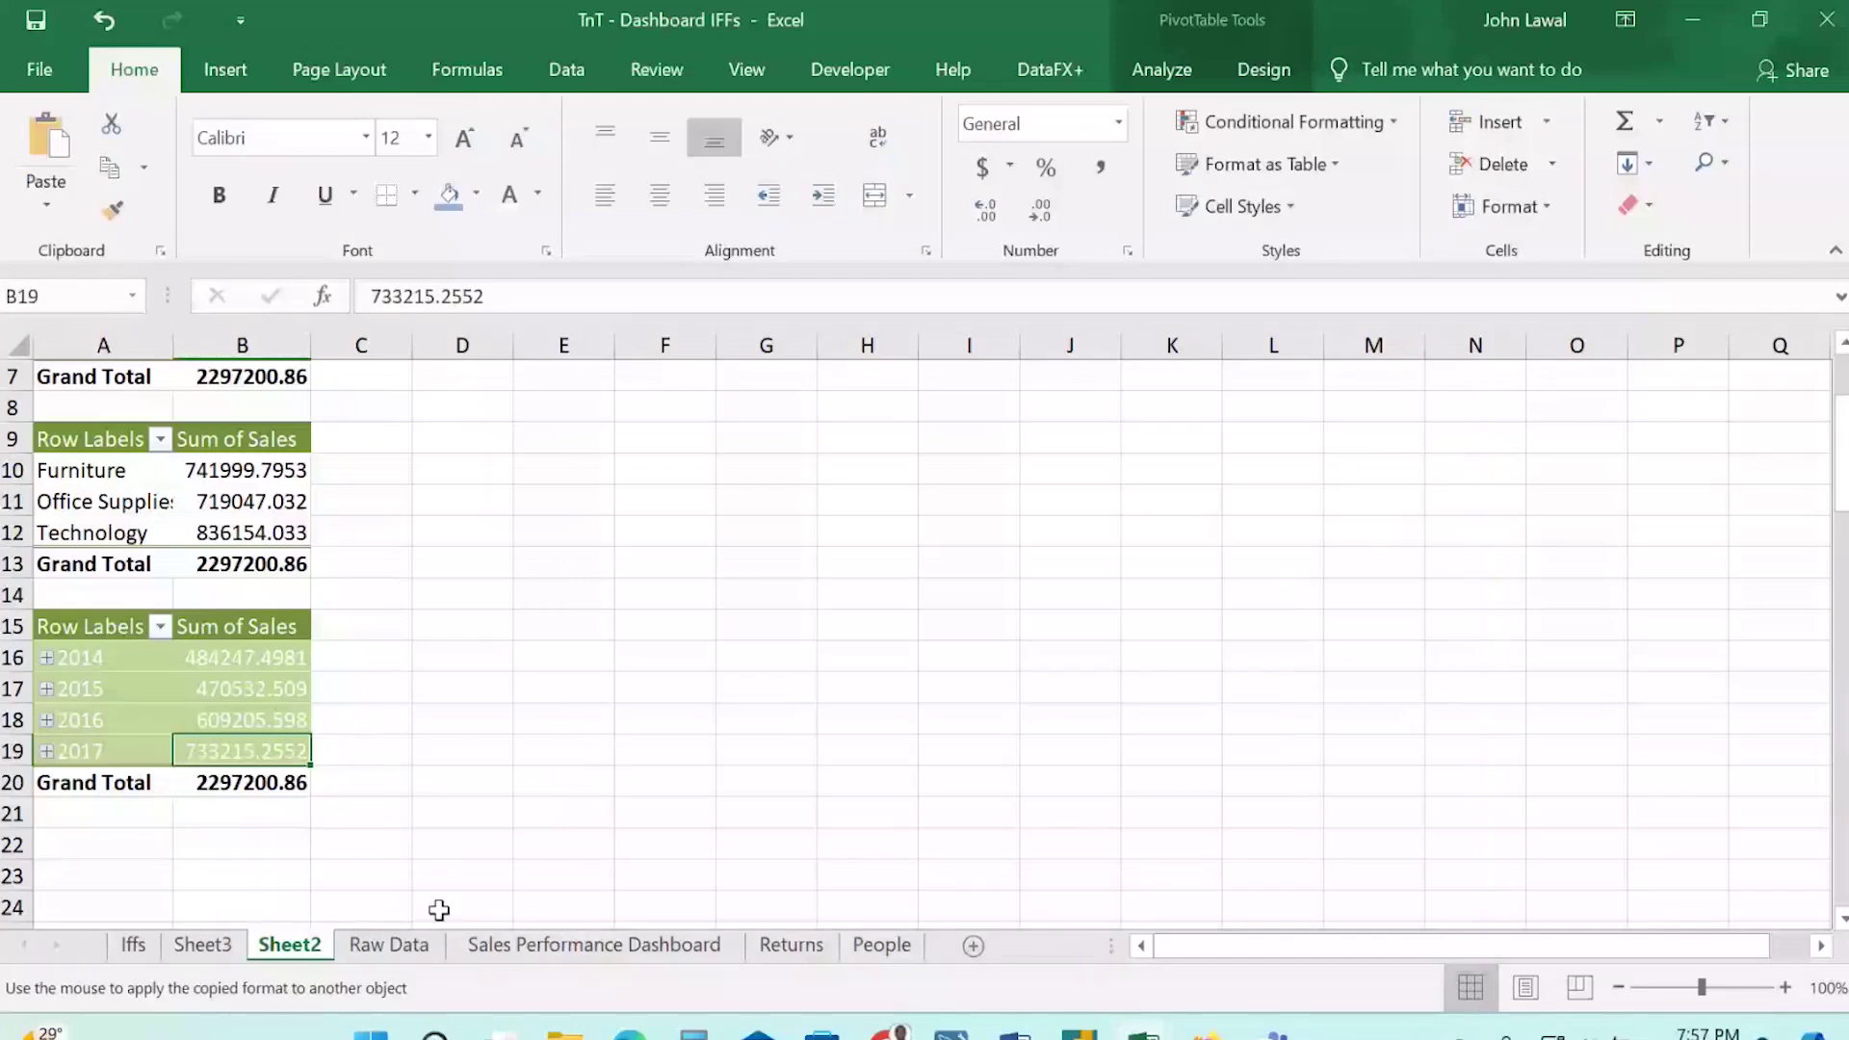
Paste the line chart onto the Sales Performance Dashboard sheet and fit it under the heading across columns A to O, ending around row 13.
click(594, 945)
key(ctrl+v)
drag(514, 461, 159, 395)
drag(443, 649, 913, 599)
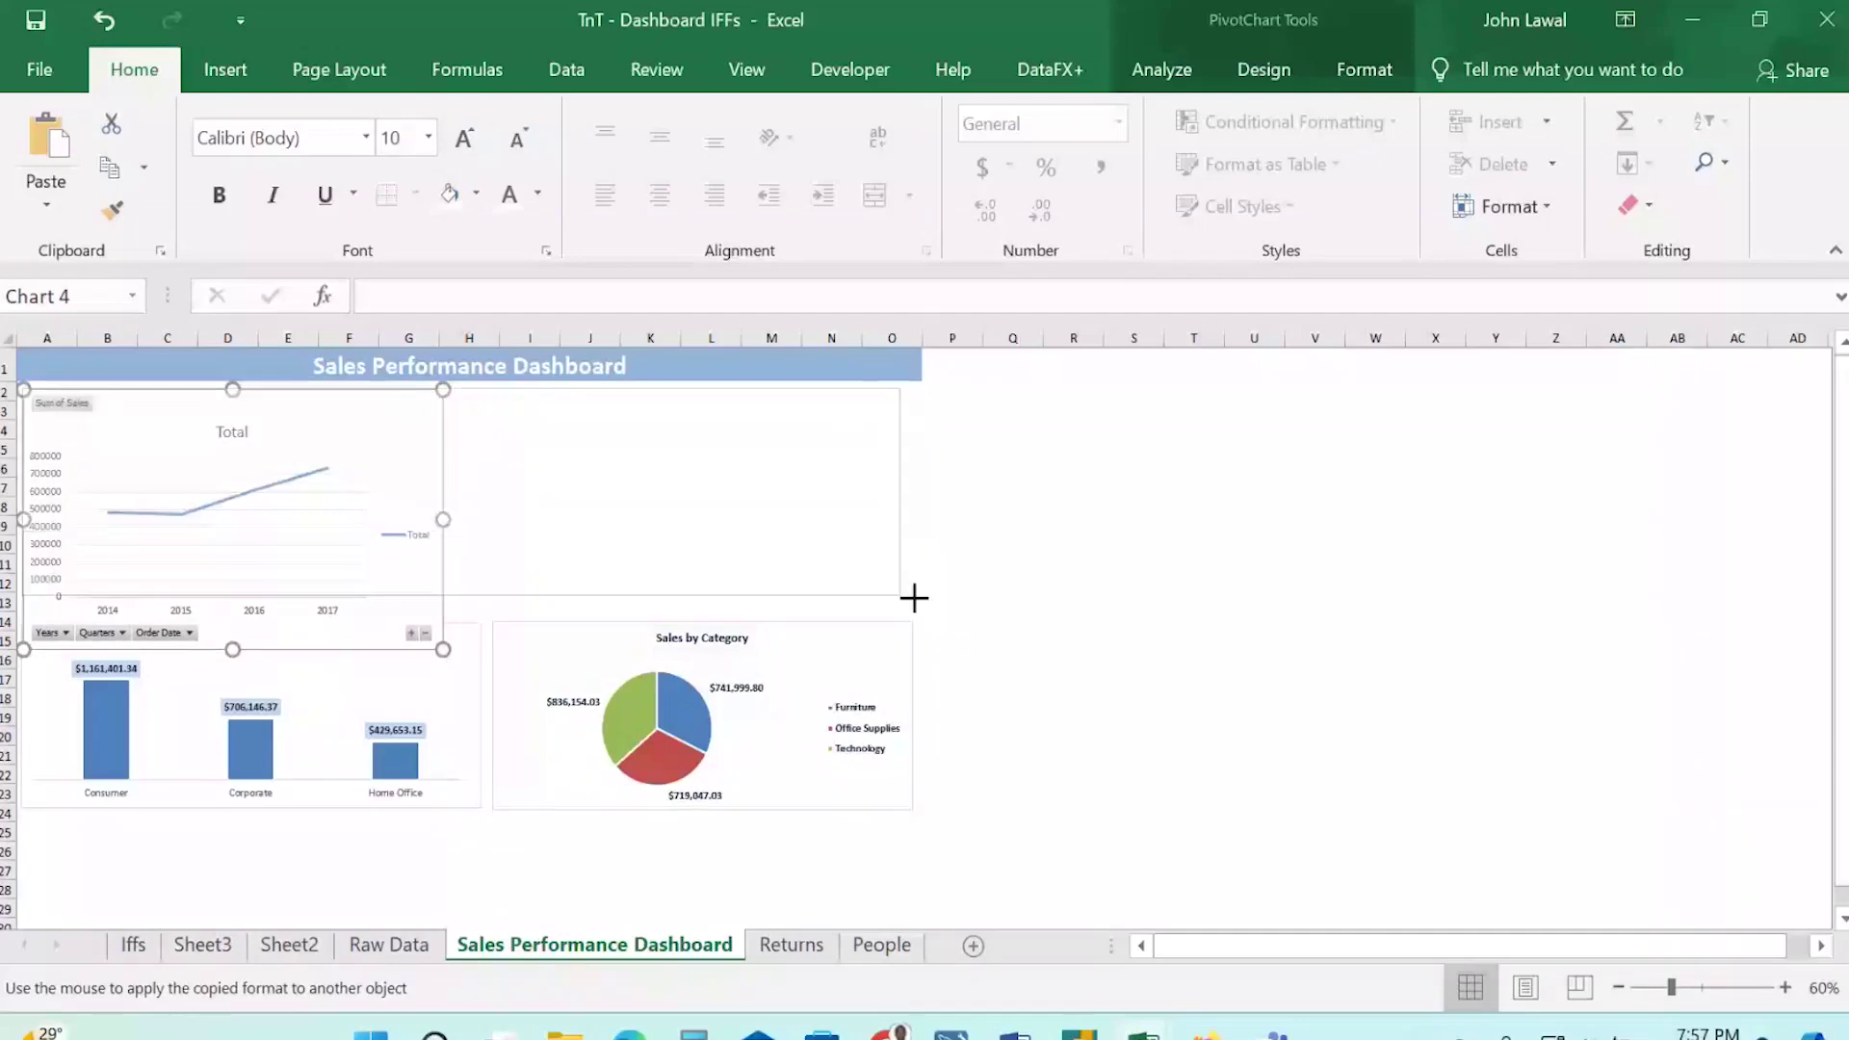
drag(913, 598, 915, 610)
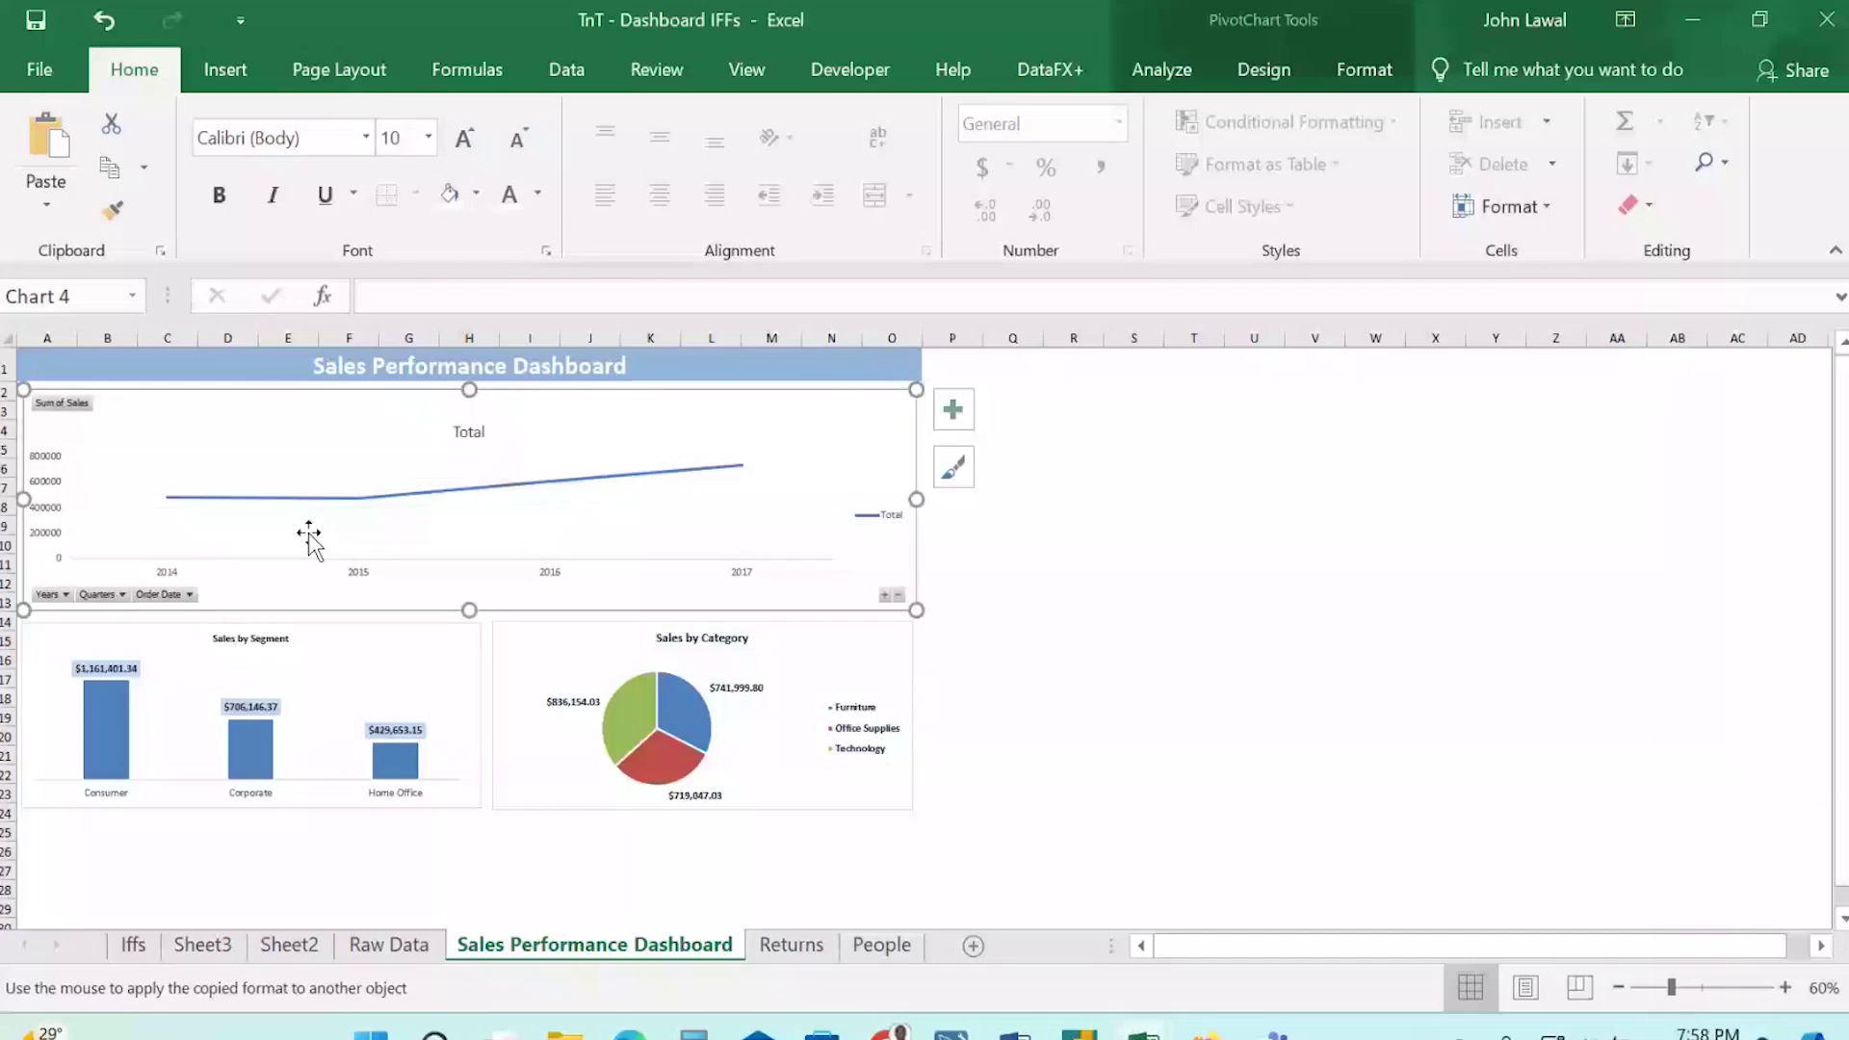
Remove the new line chart's gridlines, vertical axis and legend, and hide all of its field buttons.
key(Delete)
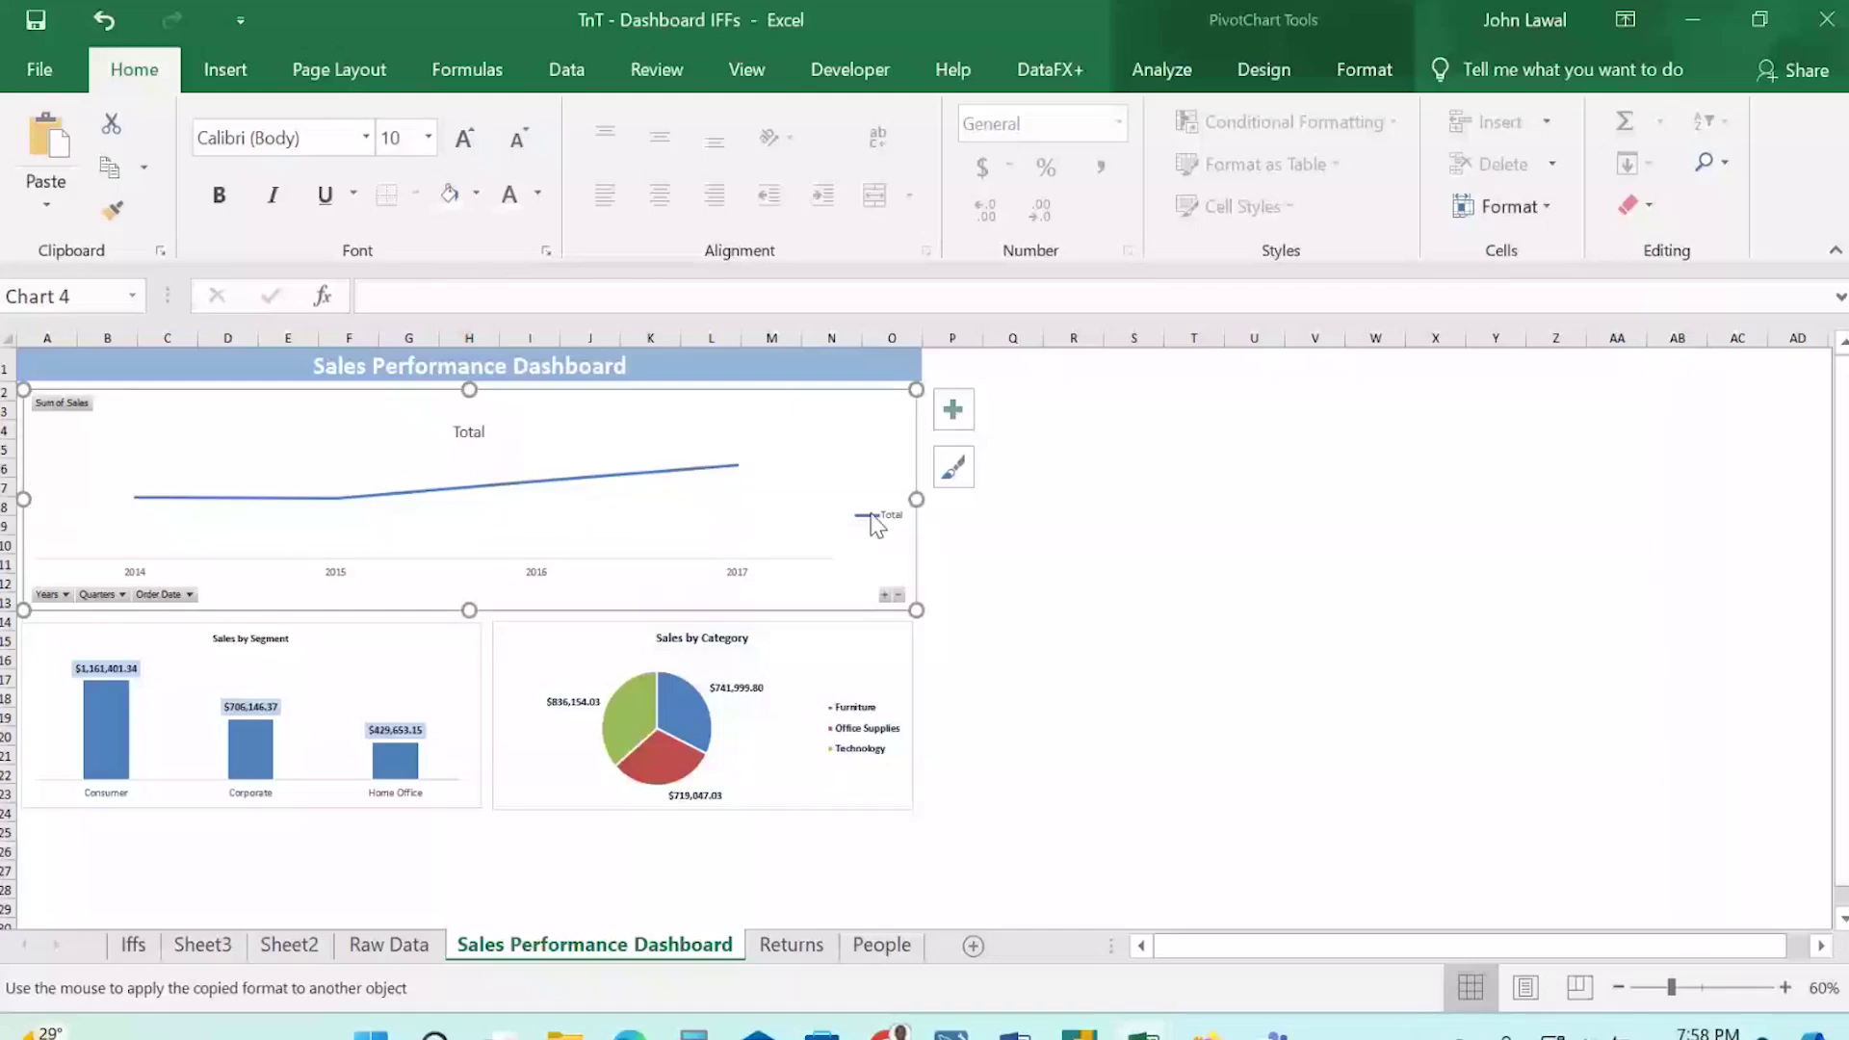
click(875, 523)
key(Delete)
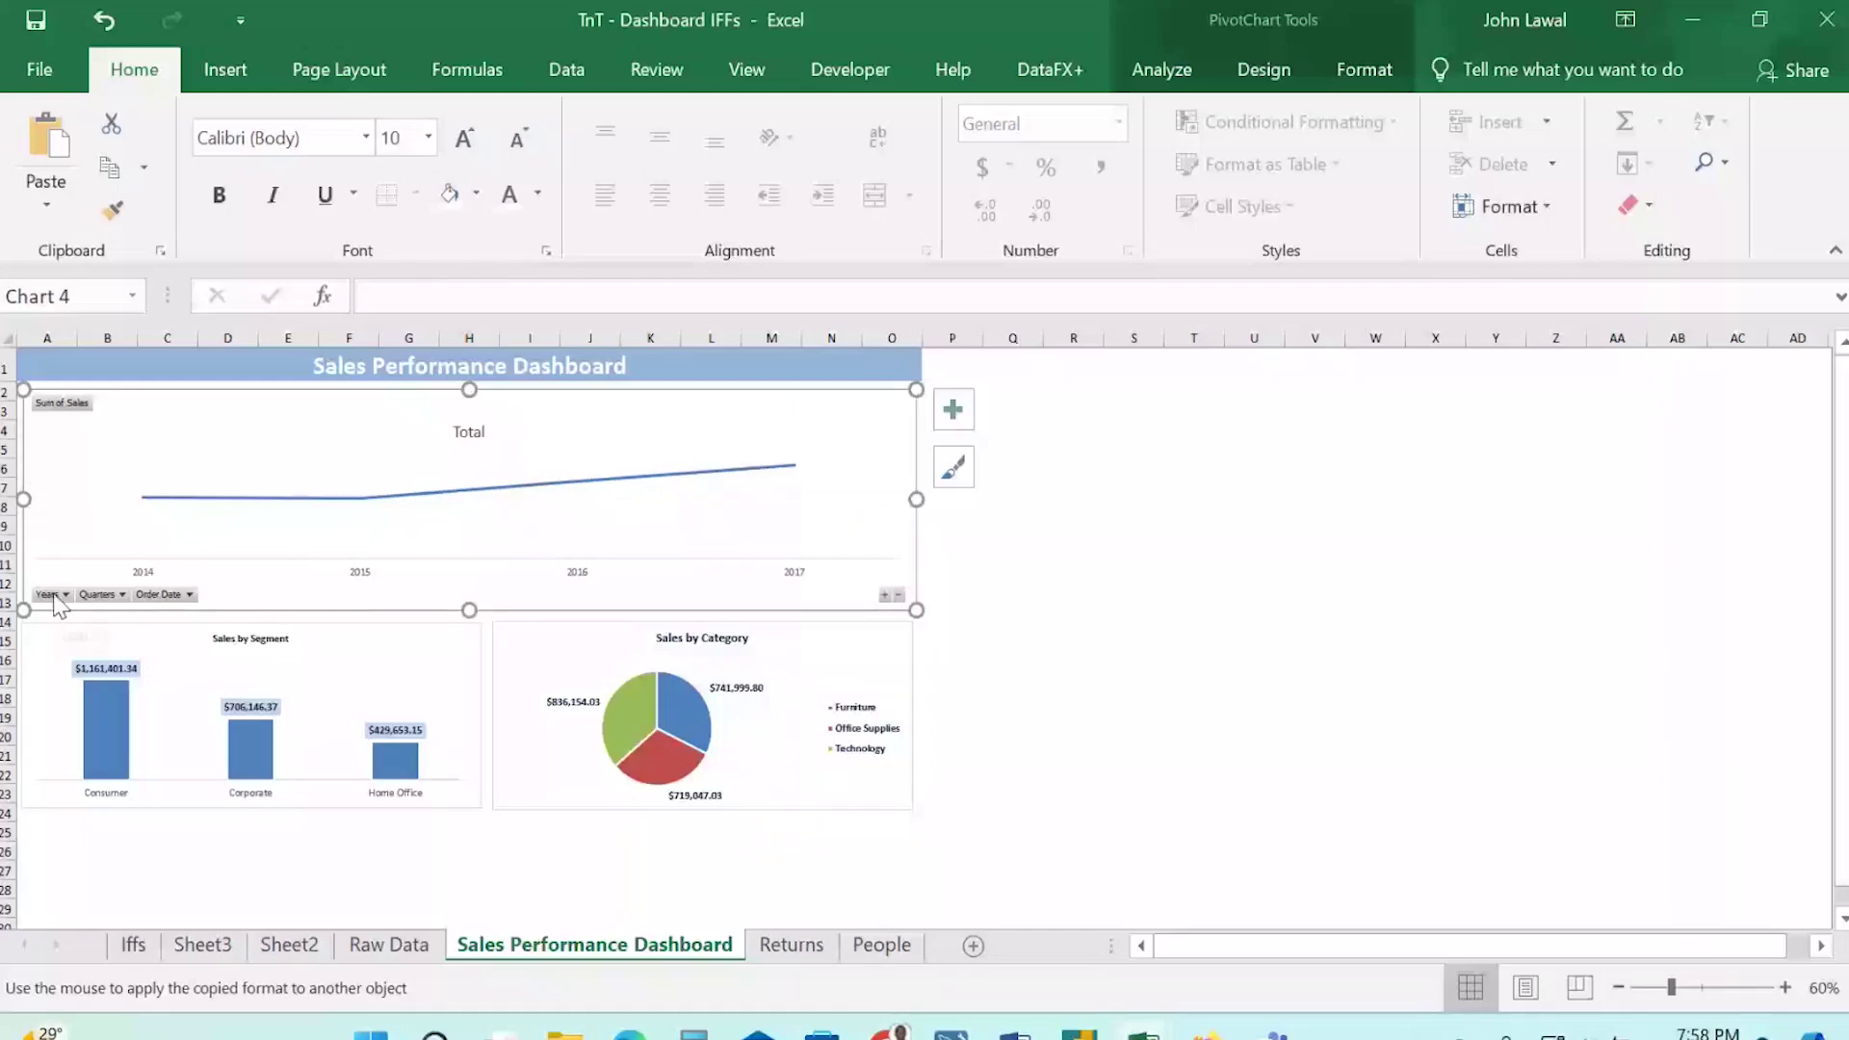
right_click(52, 596)
click(168, 505)
Add data labels to the yearly sales line and format them as Currency with the $ symbol and 2 decimal places.
click(954, 409)
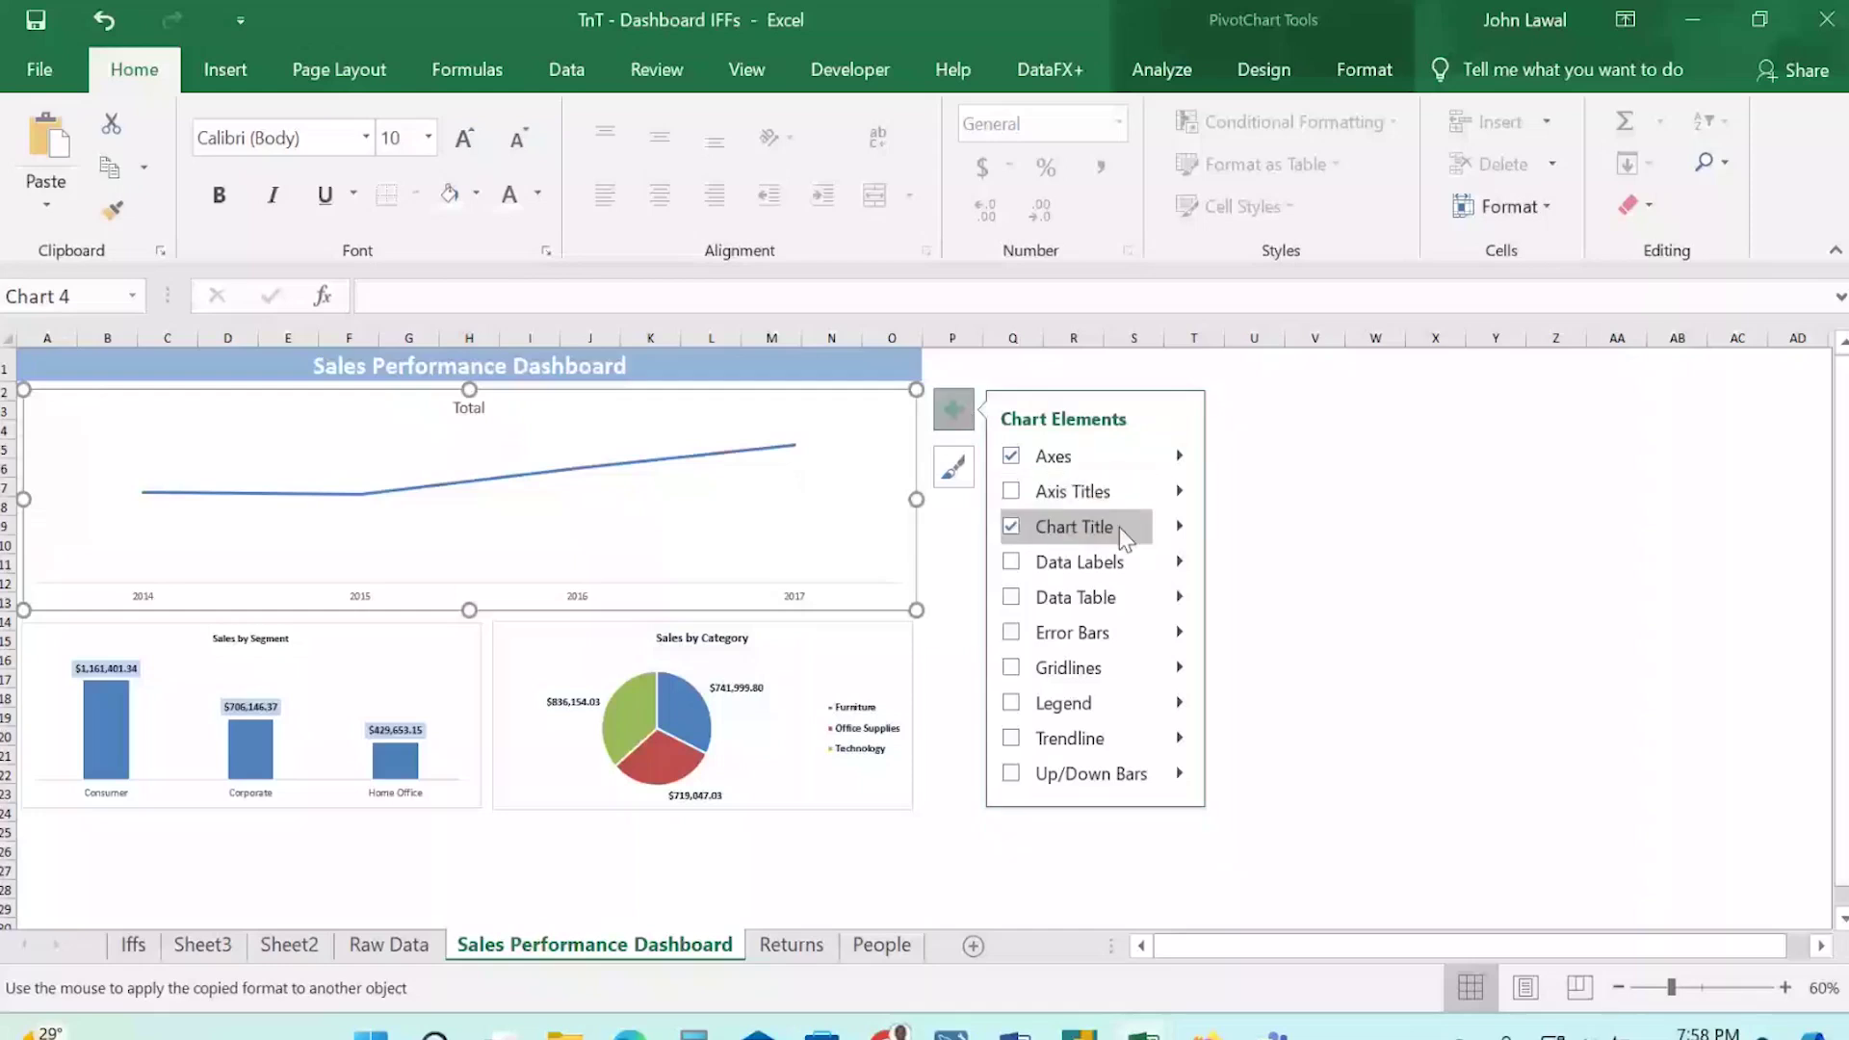
click(1011, 565)
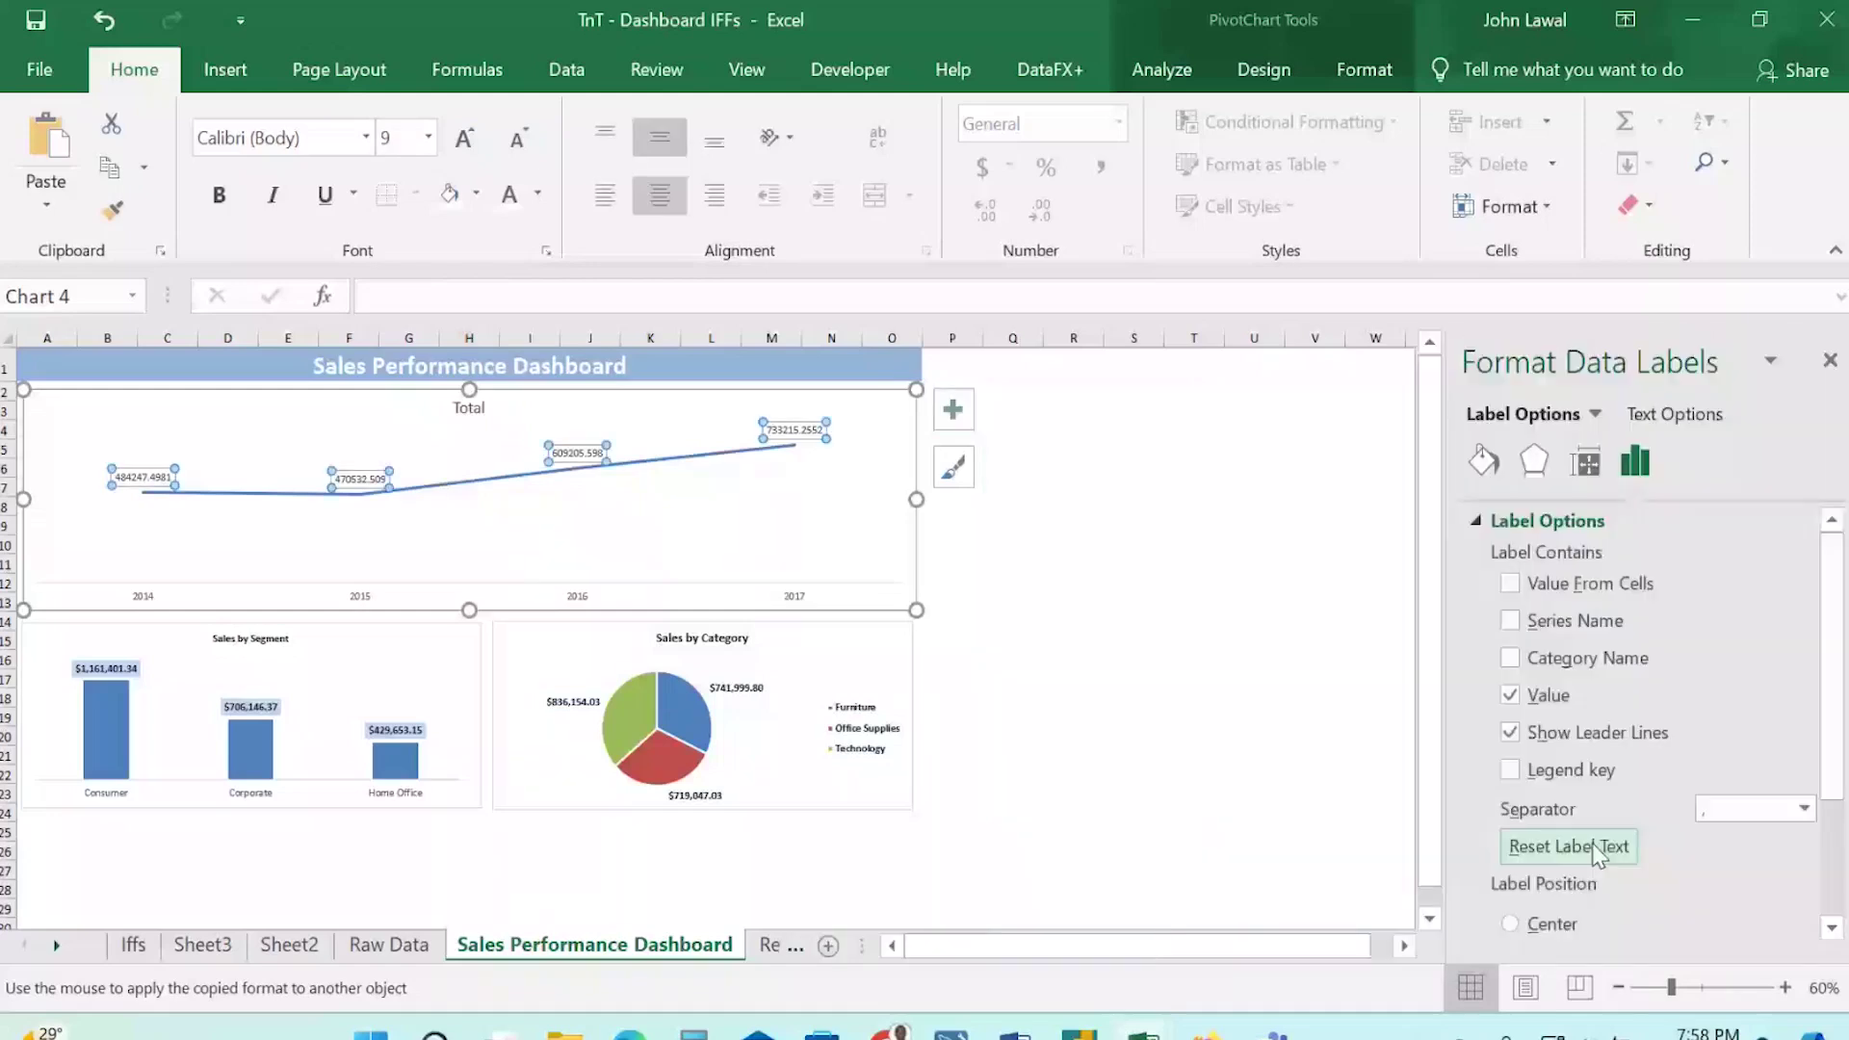
scroll(1599, 852, down, 3)
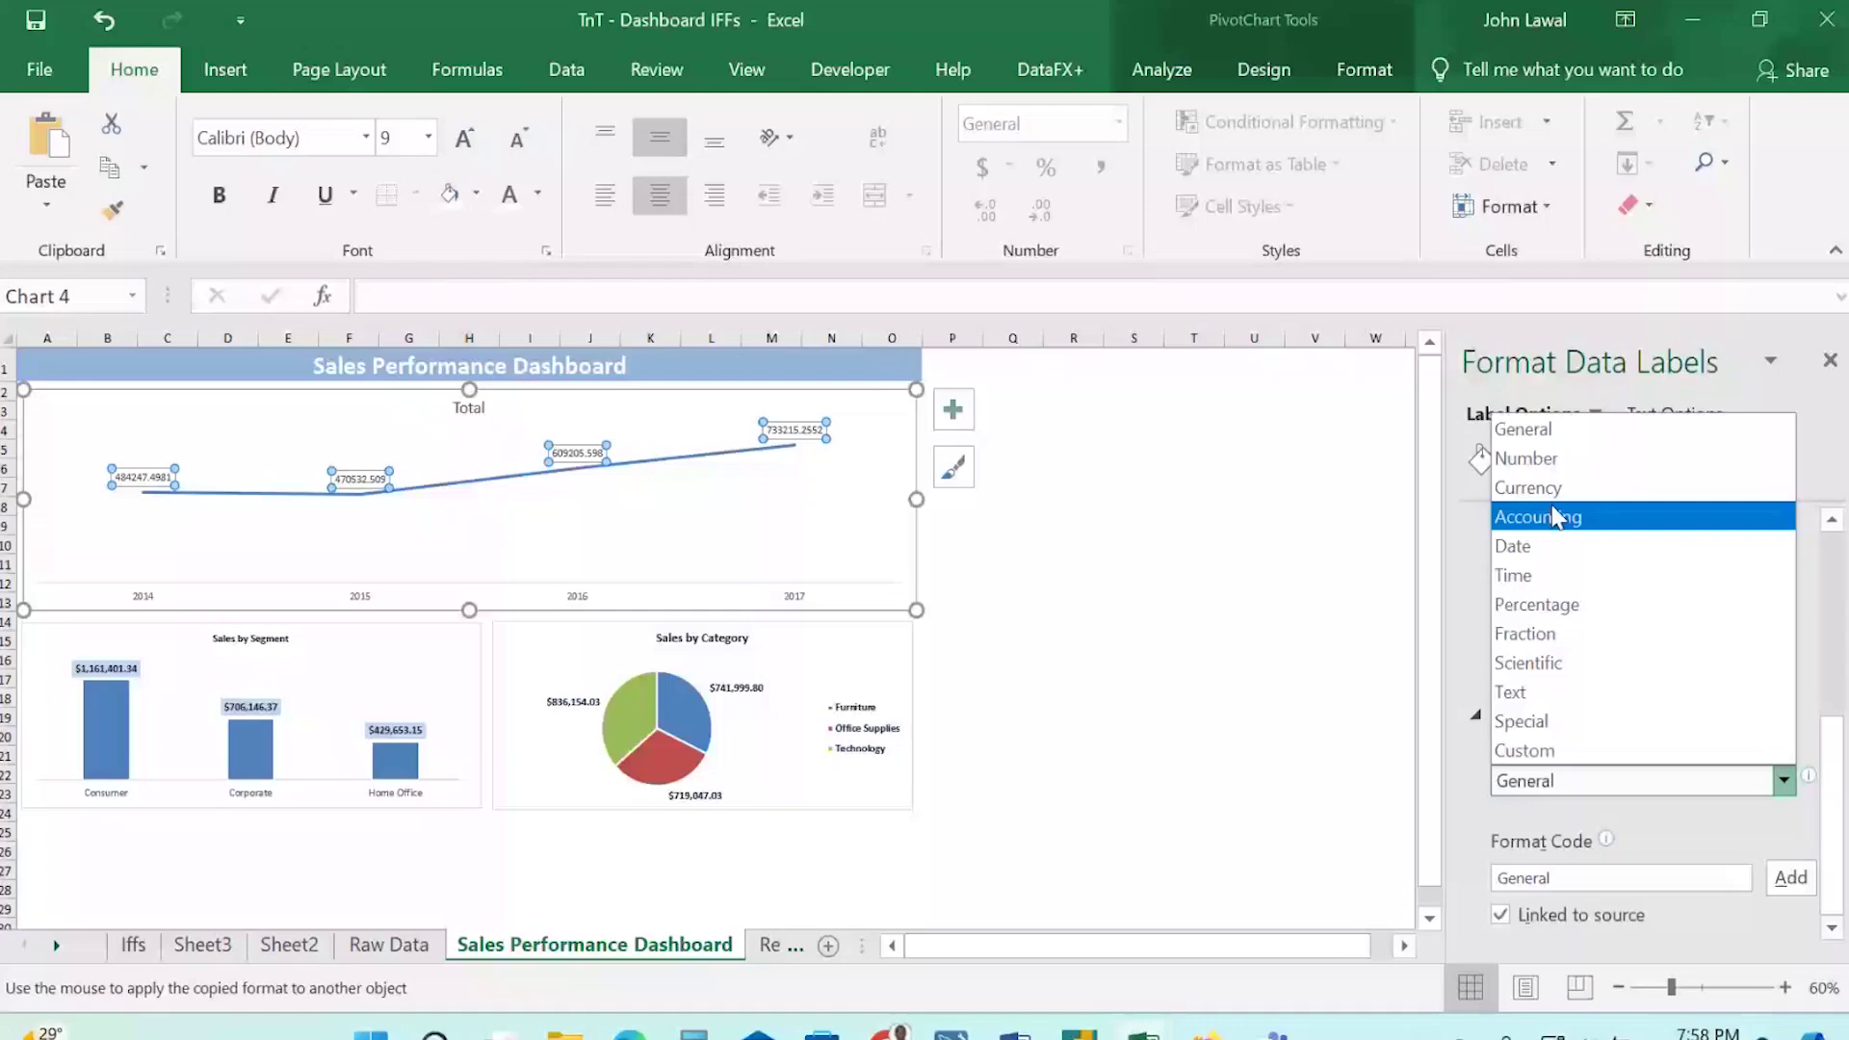
click(1539, 487)
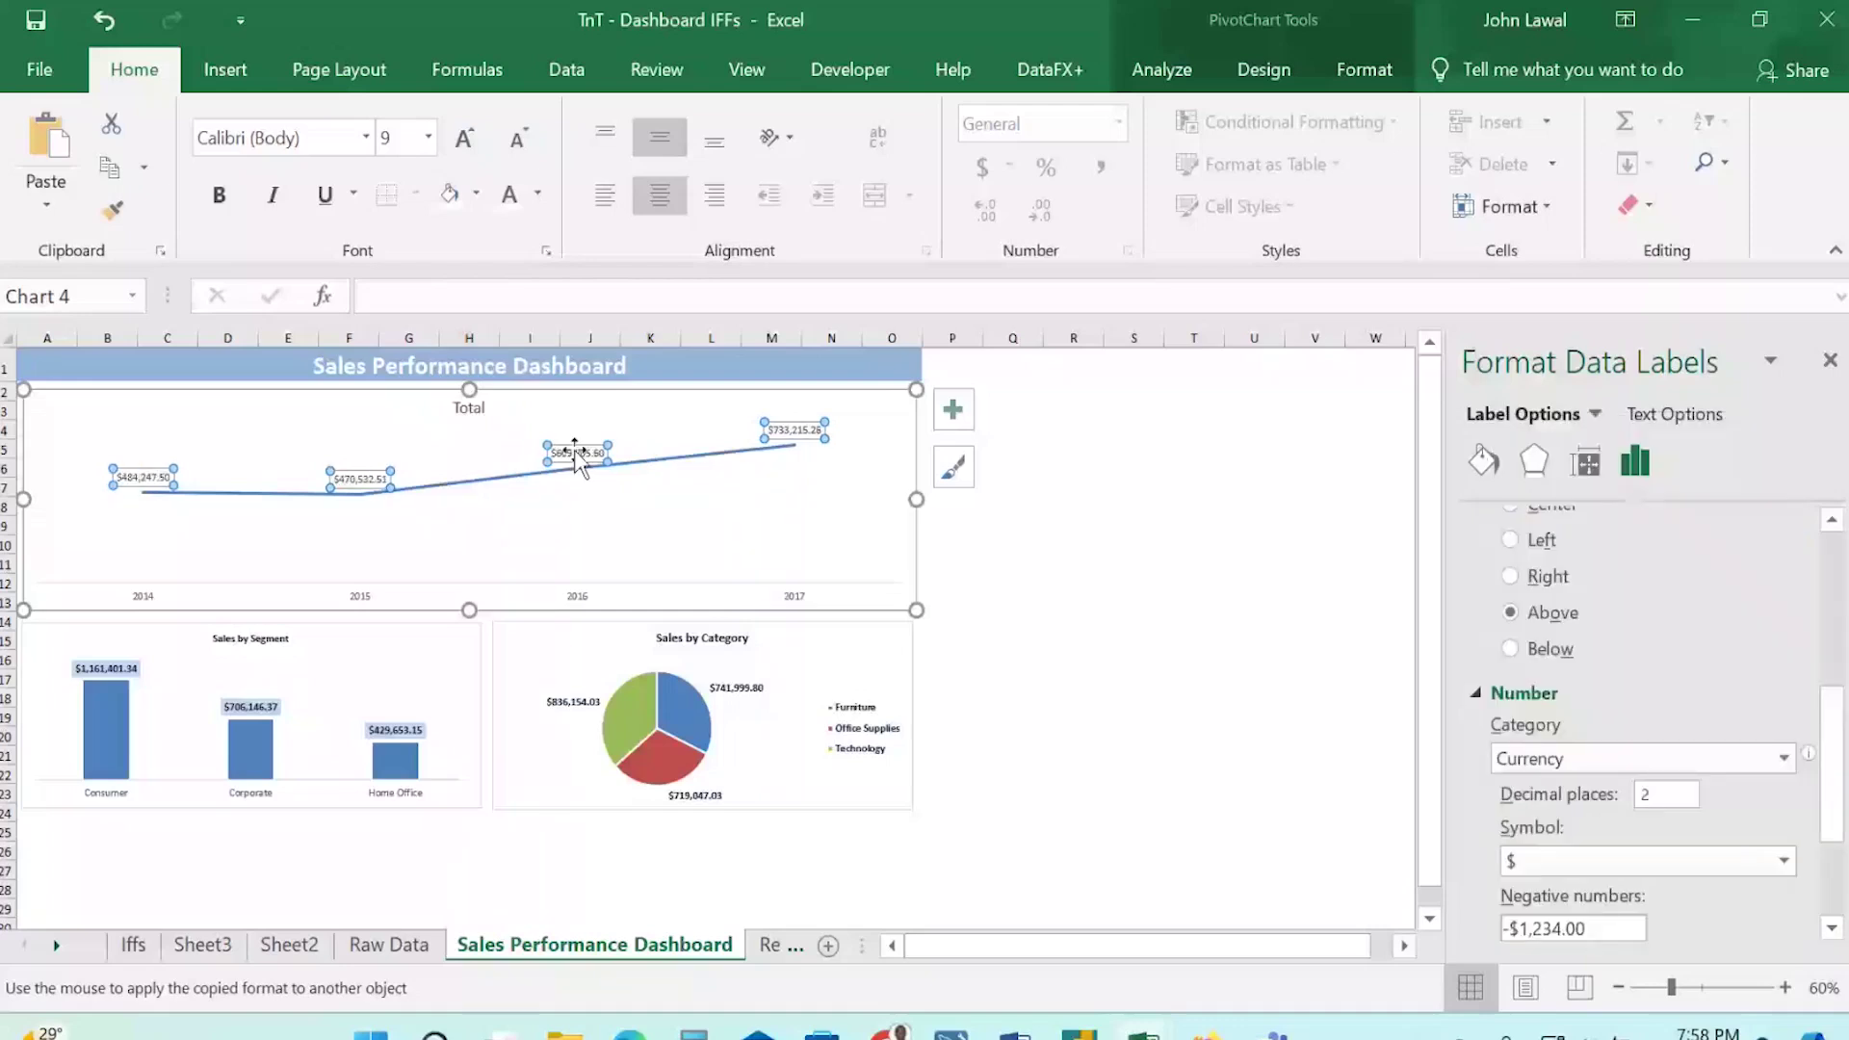
Fill the line chart's data labels with dark red and make their text white and bold.
click(578, 460)
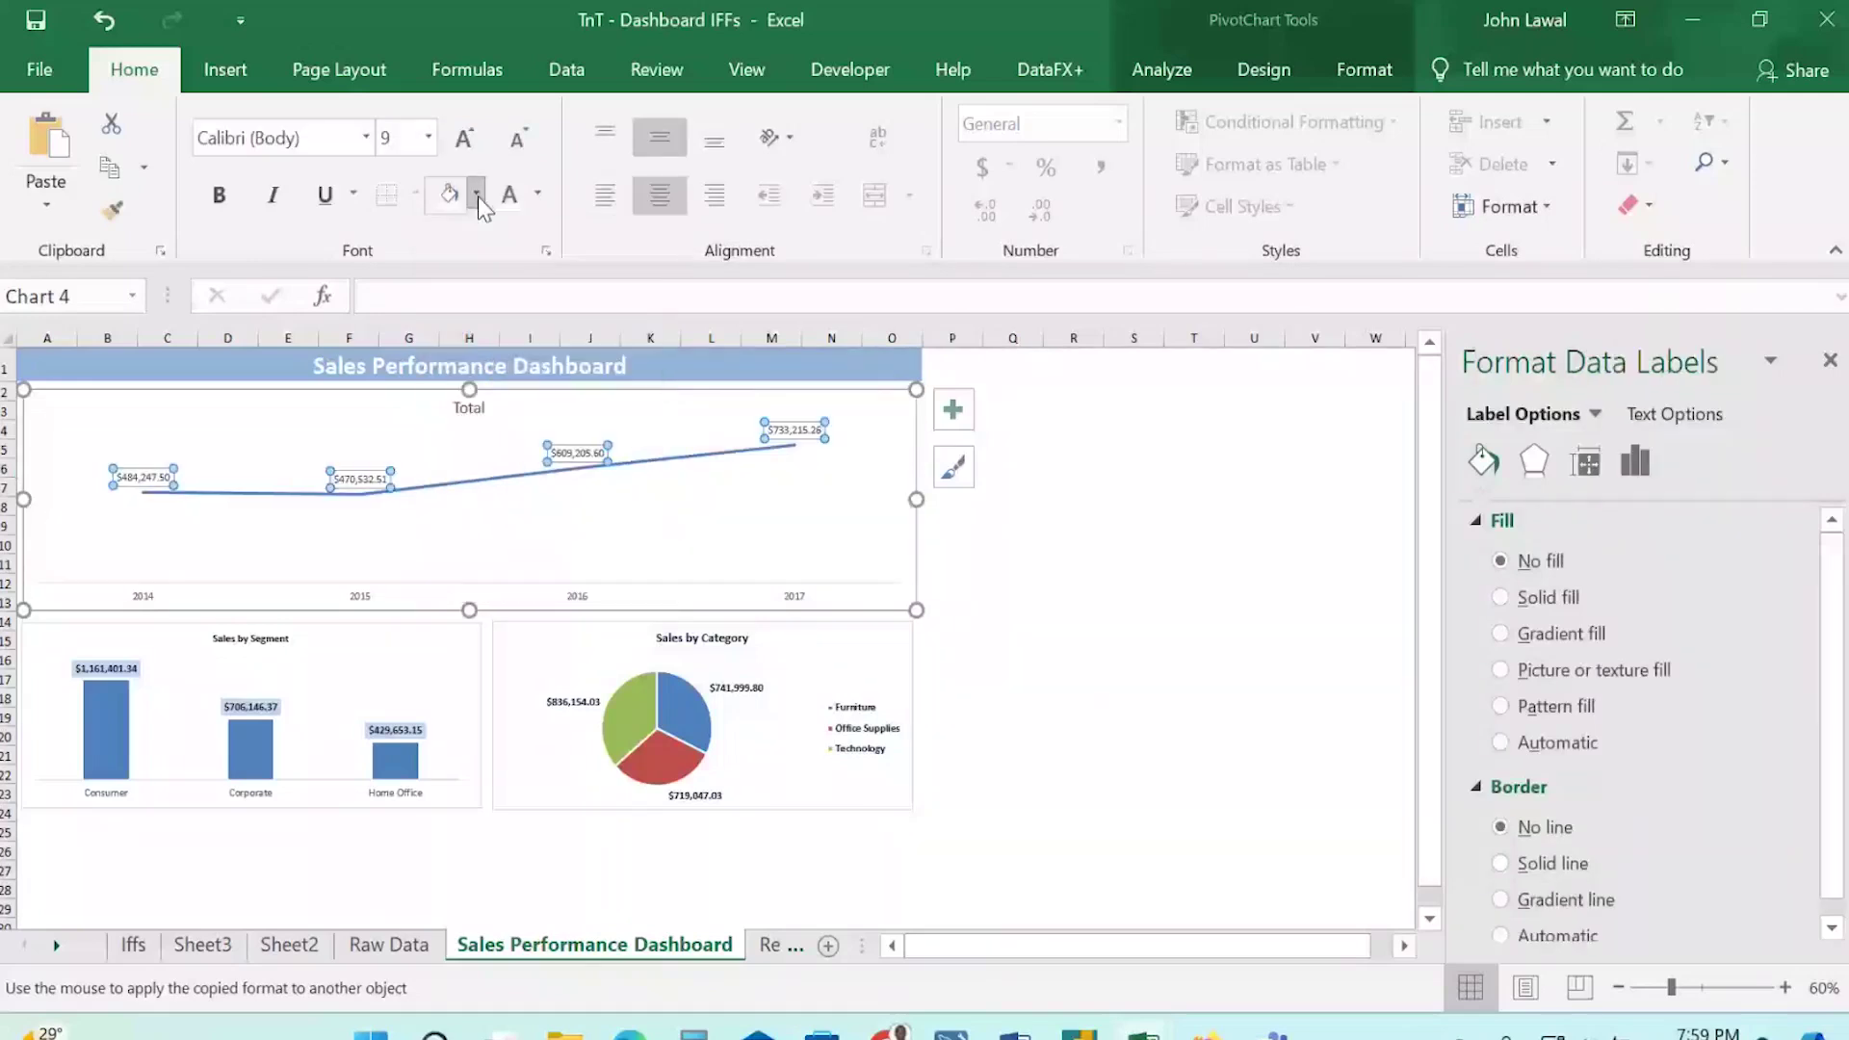
click(478, 197)
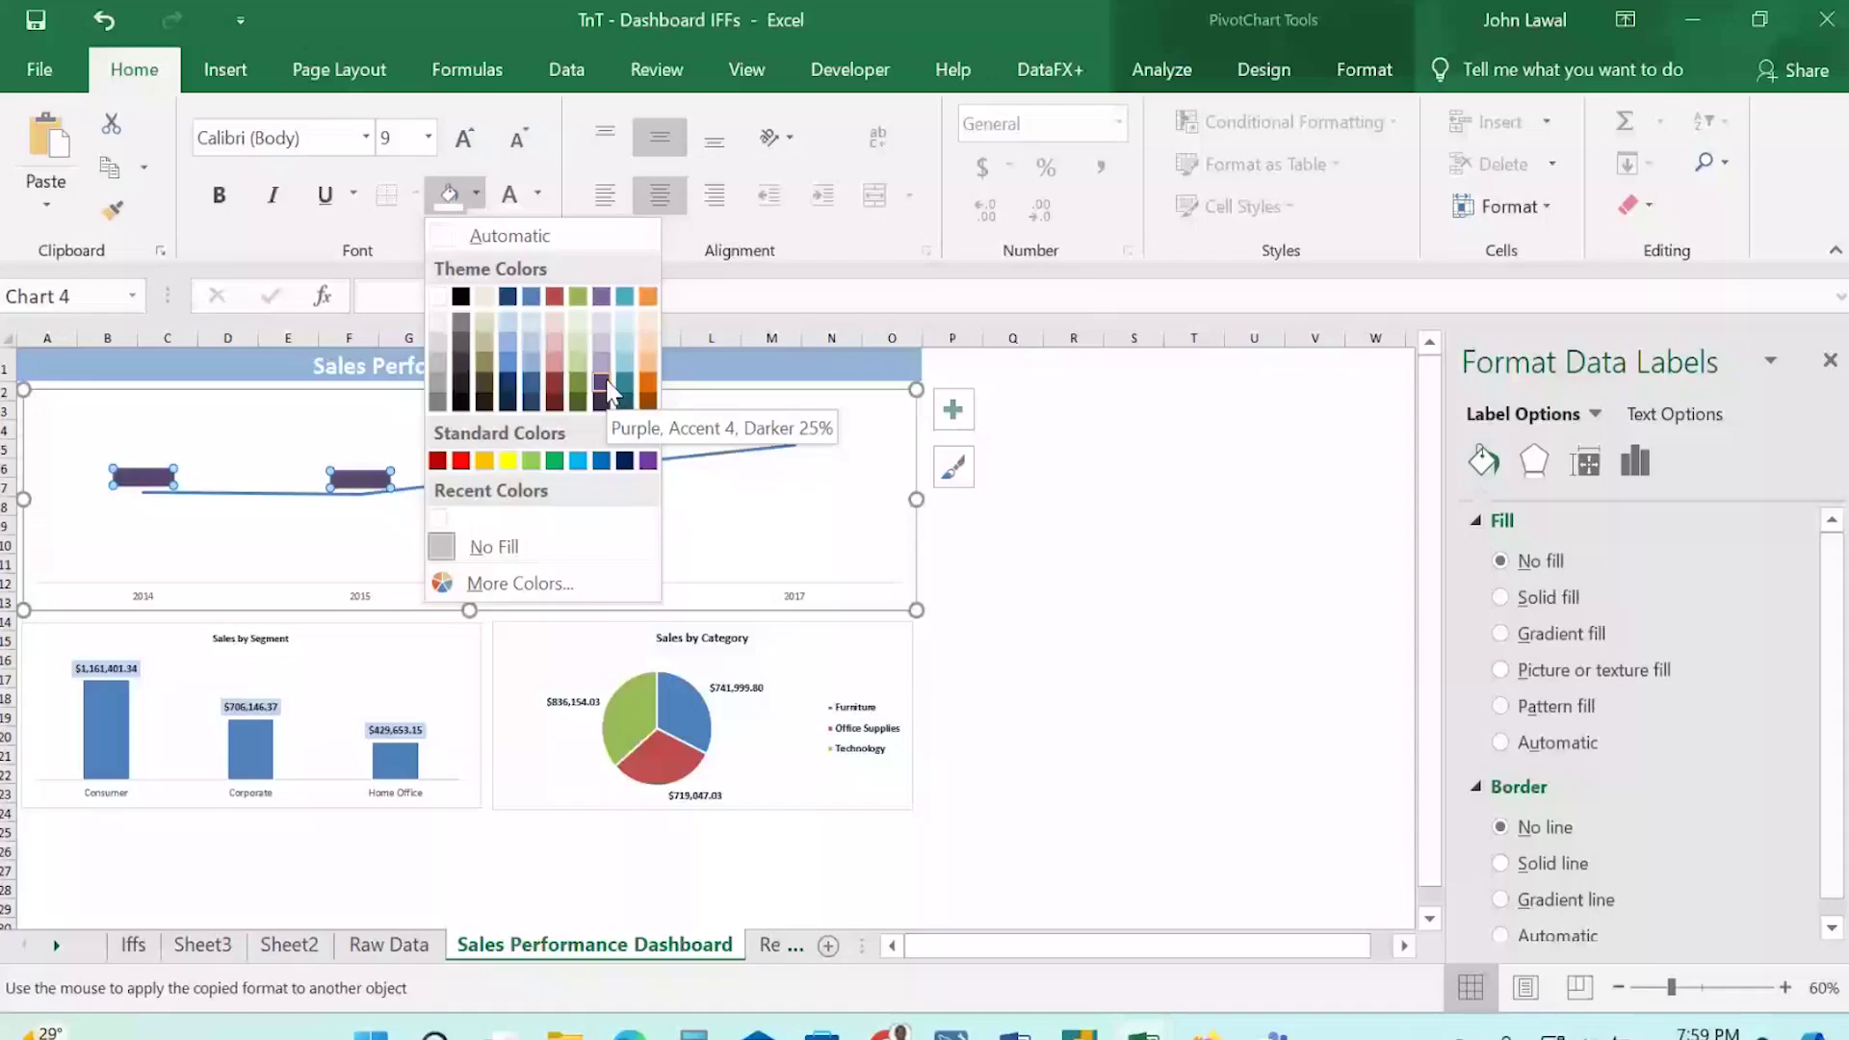
click(555, 383)
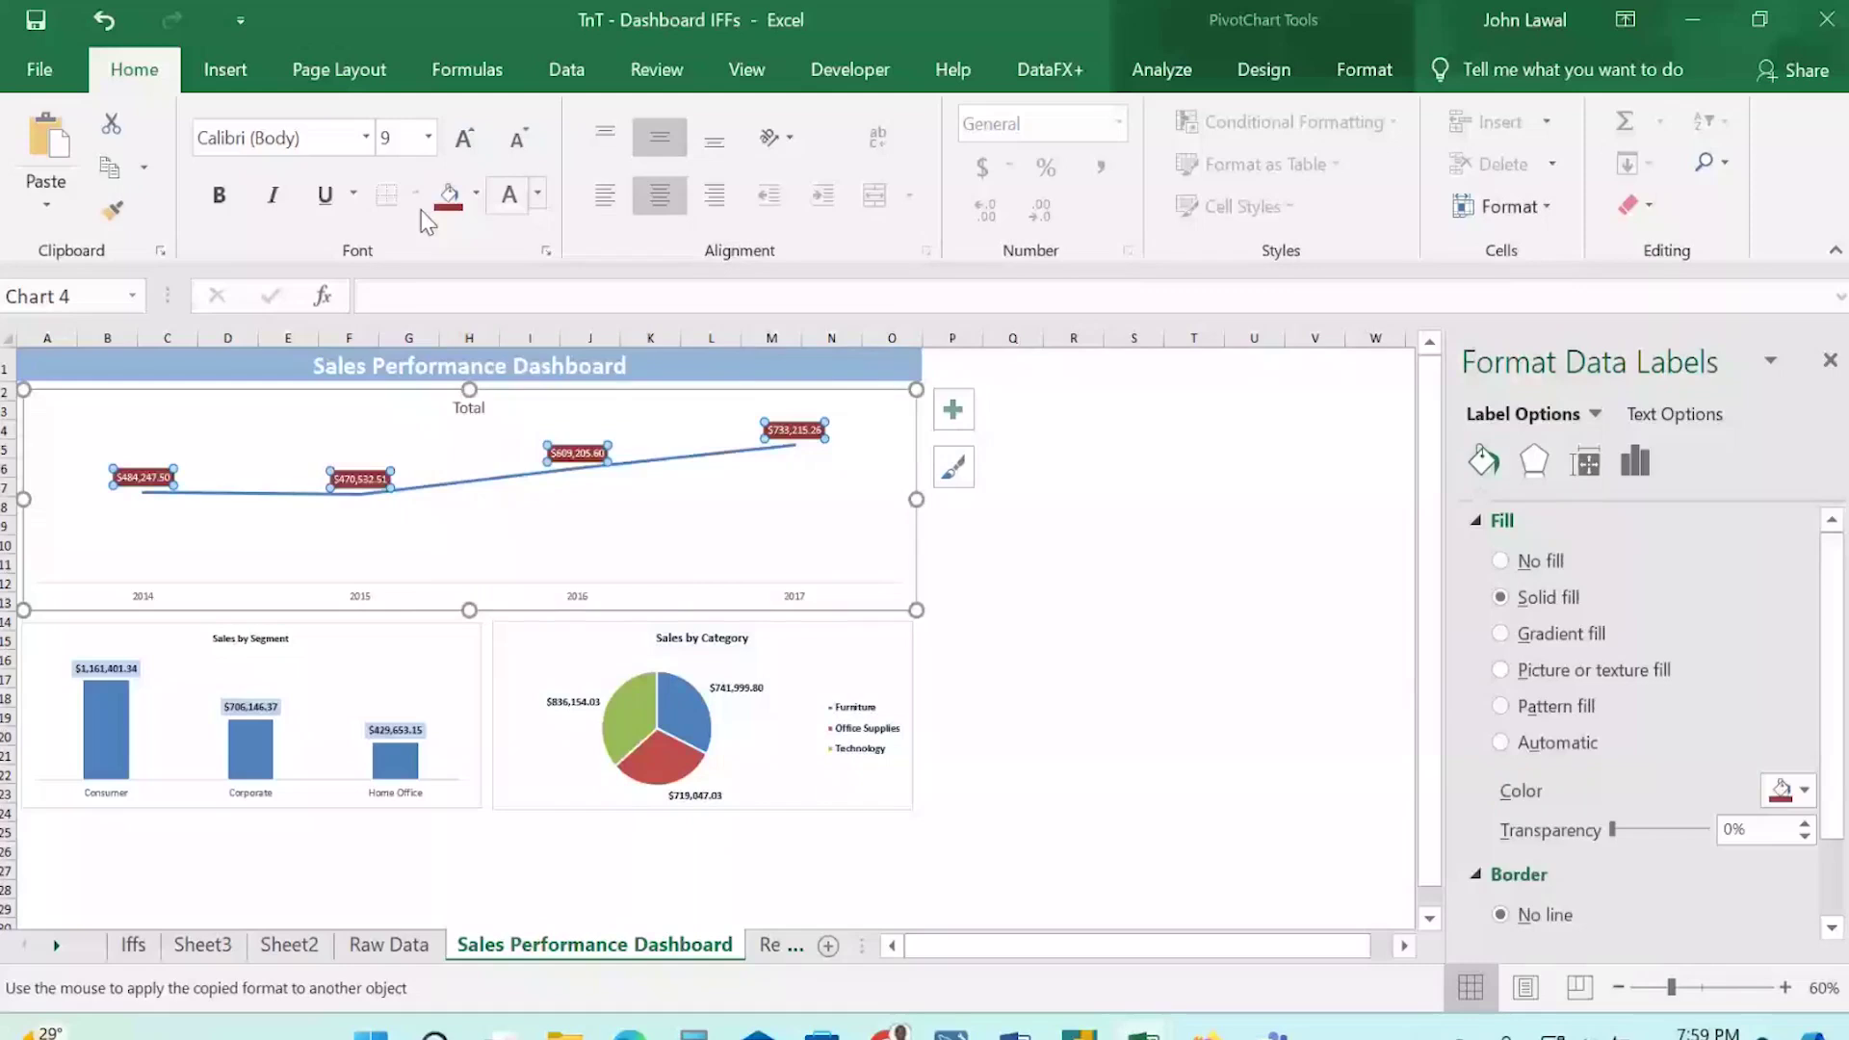
click(1074, 639)
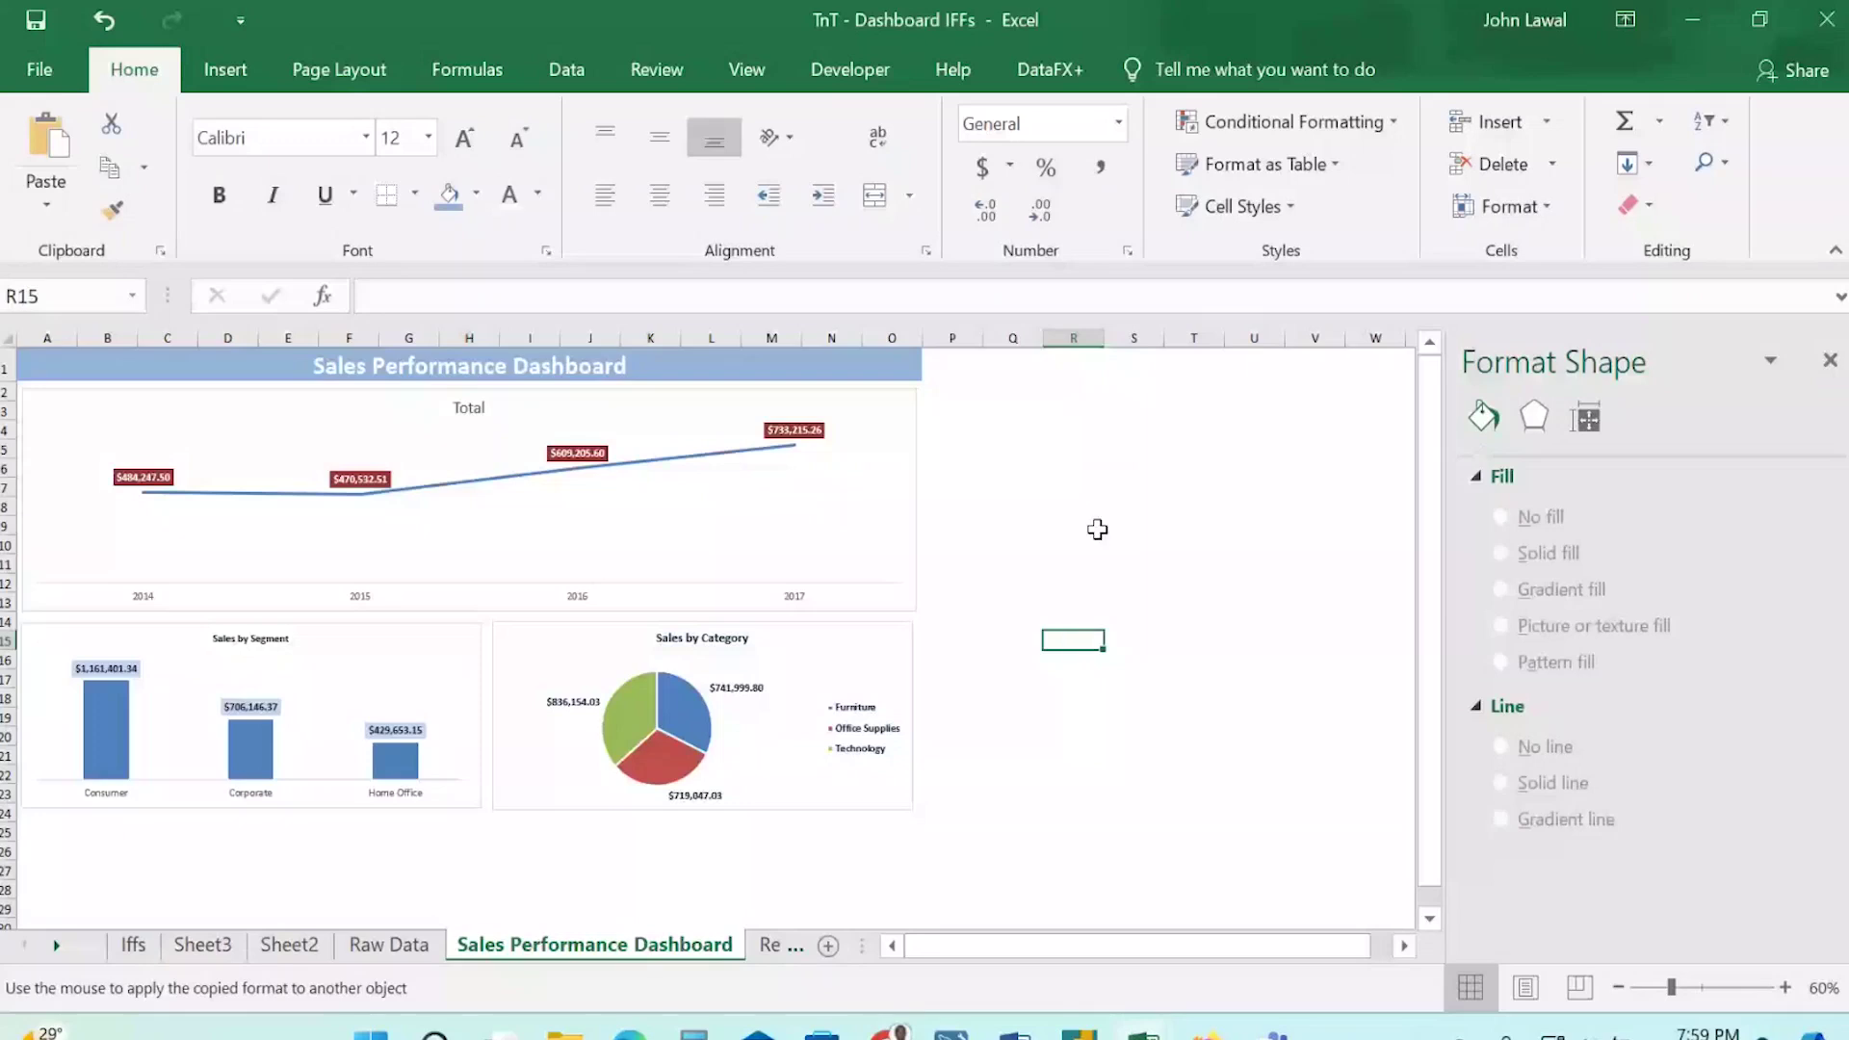
scroll(1014, 631, down, 1)
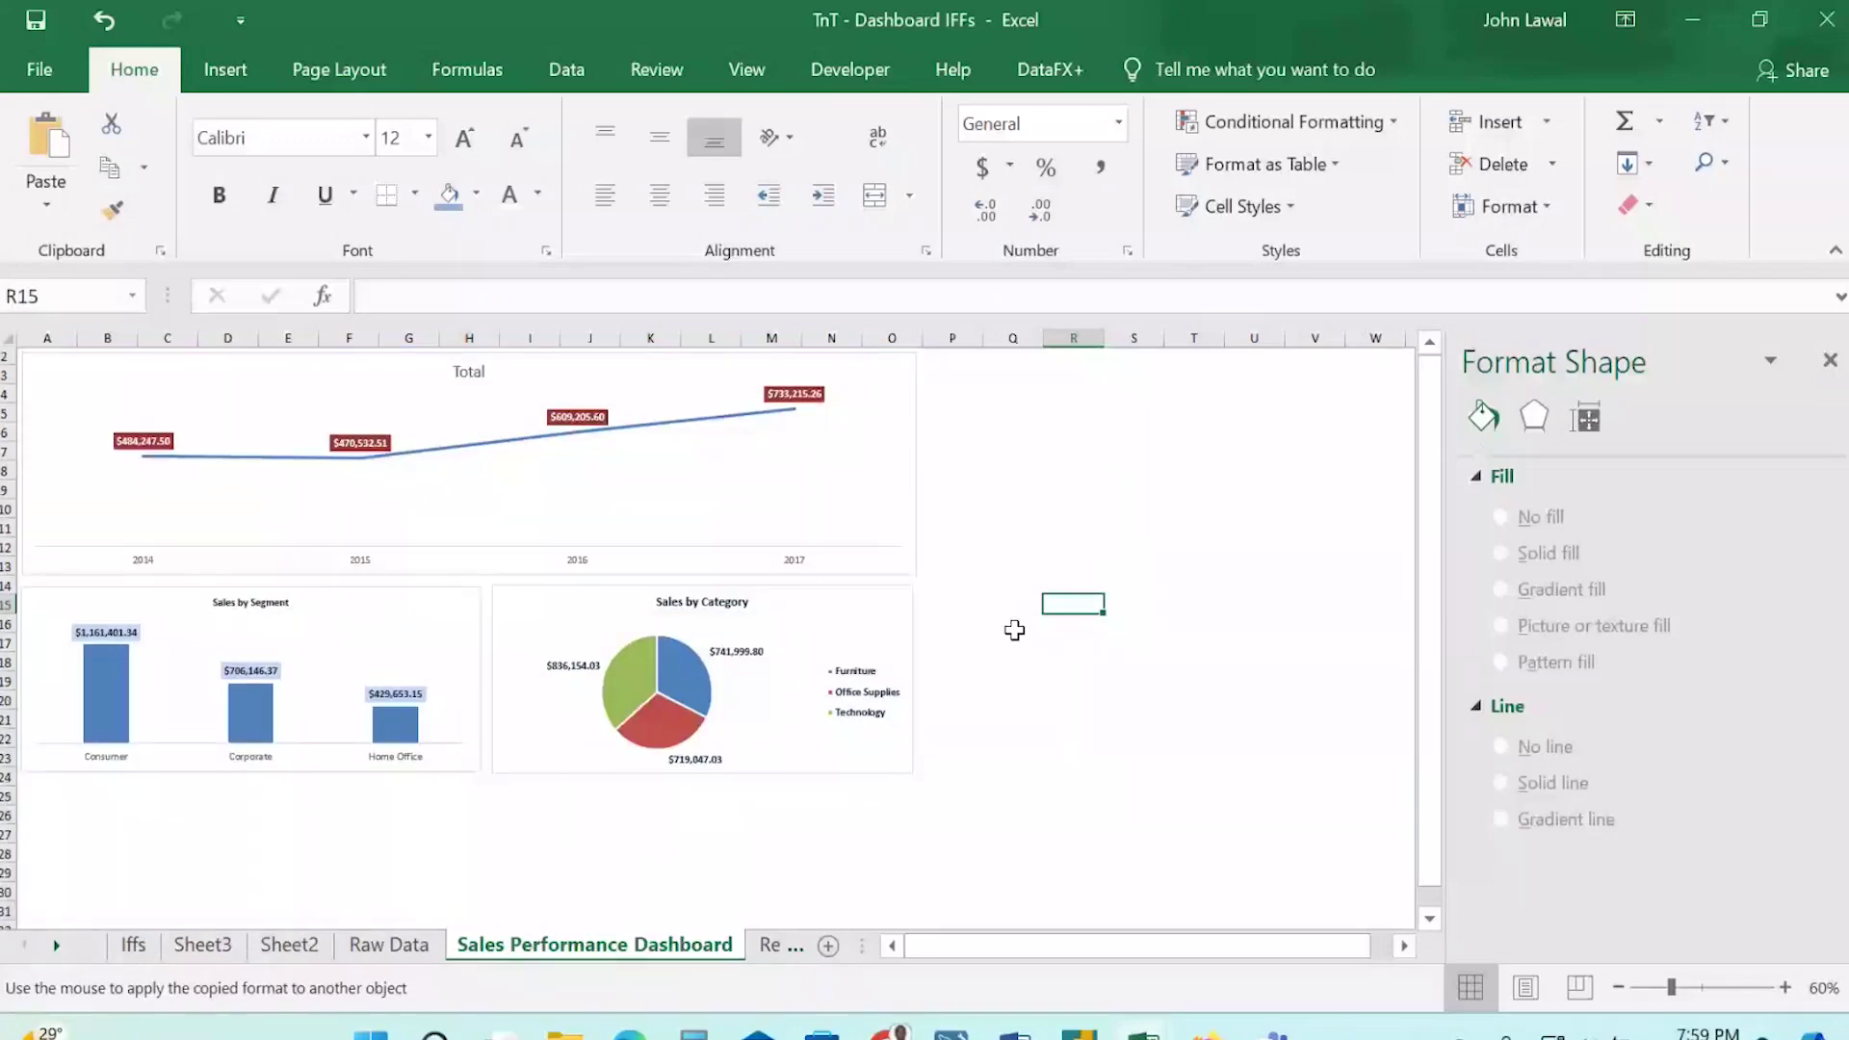
key(alt+Tab)
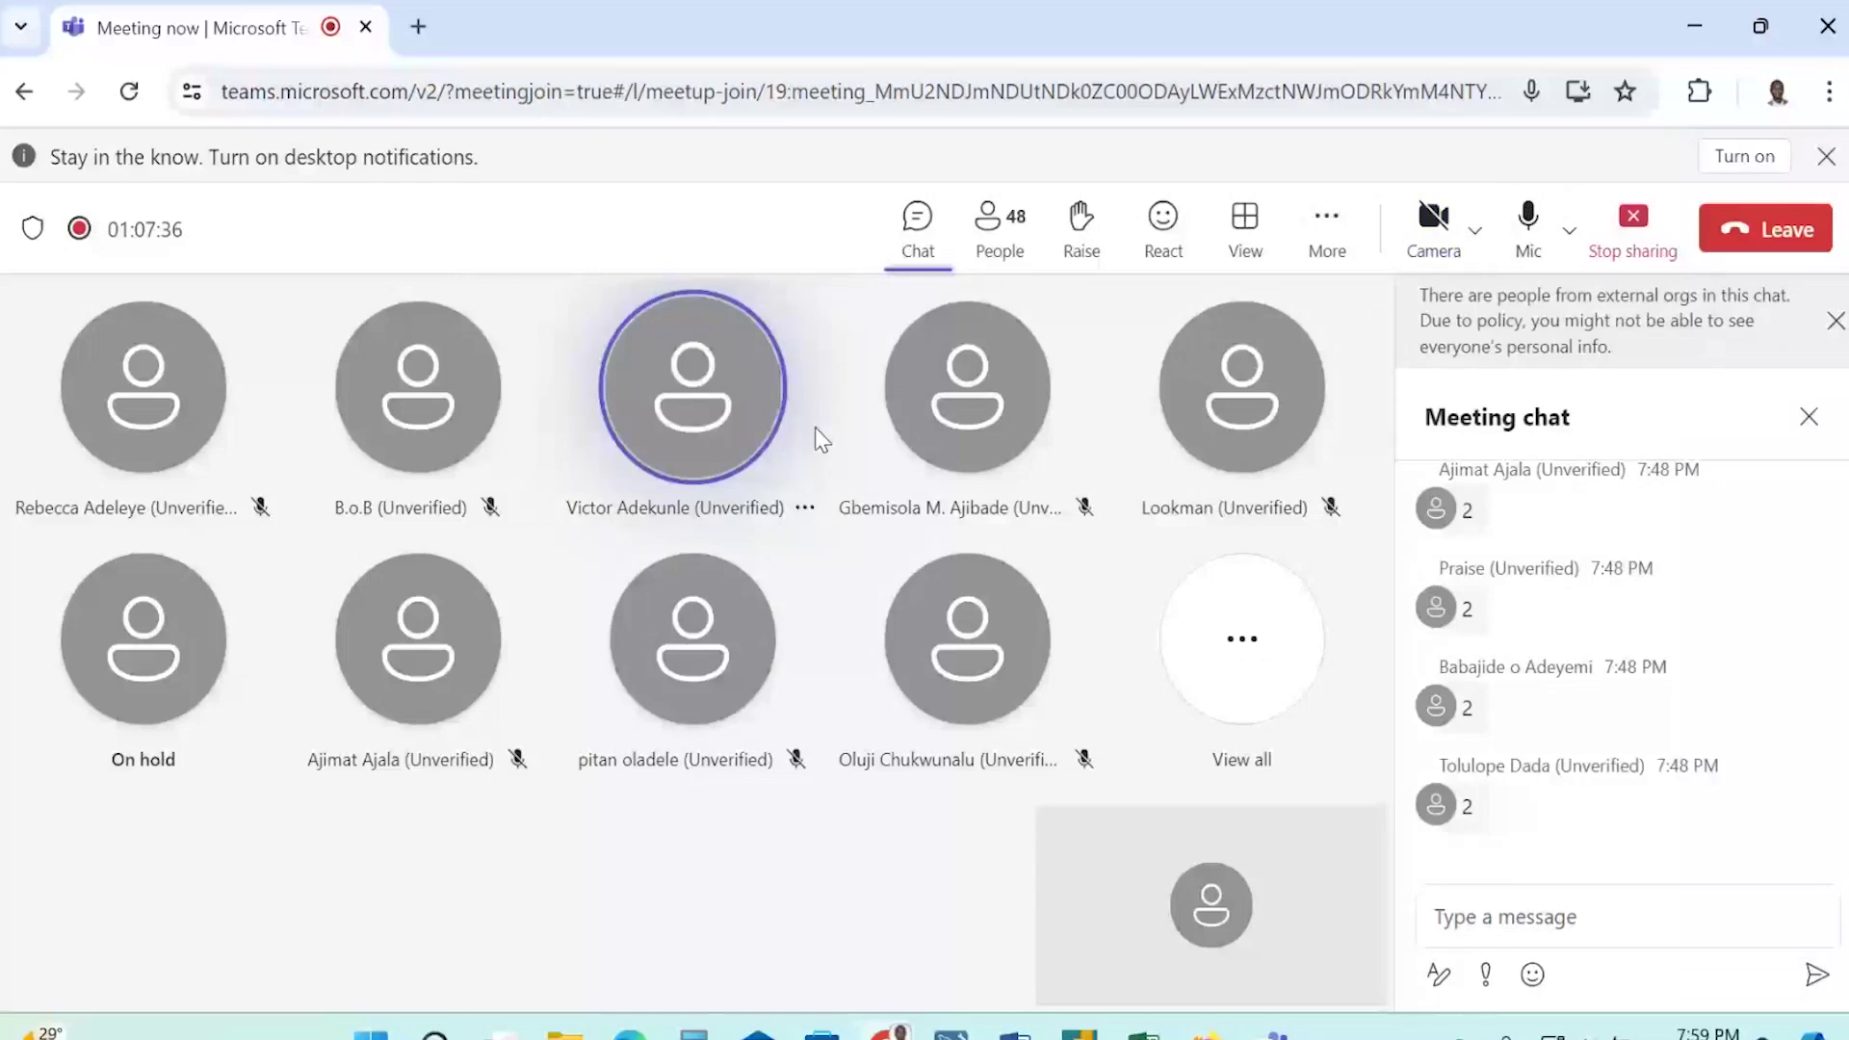
key(alt+Tab)
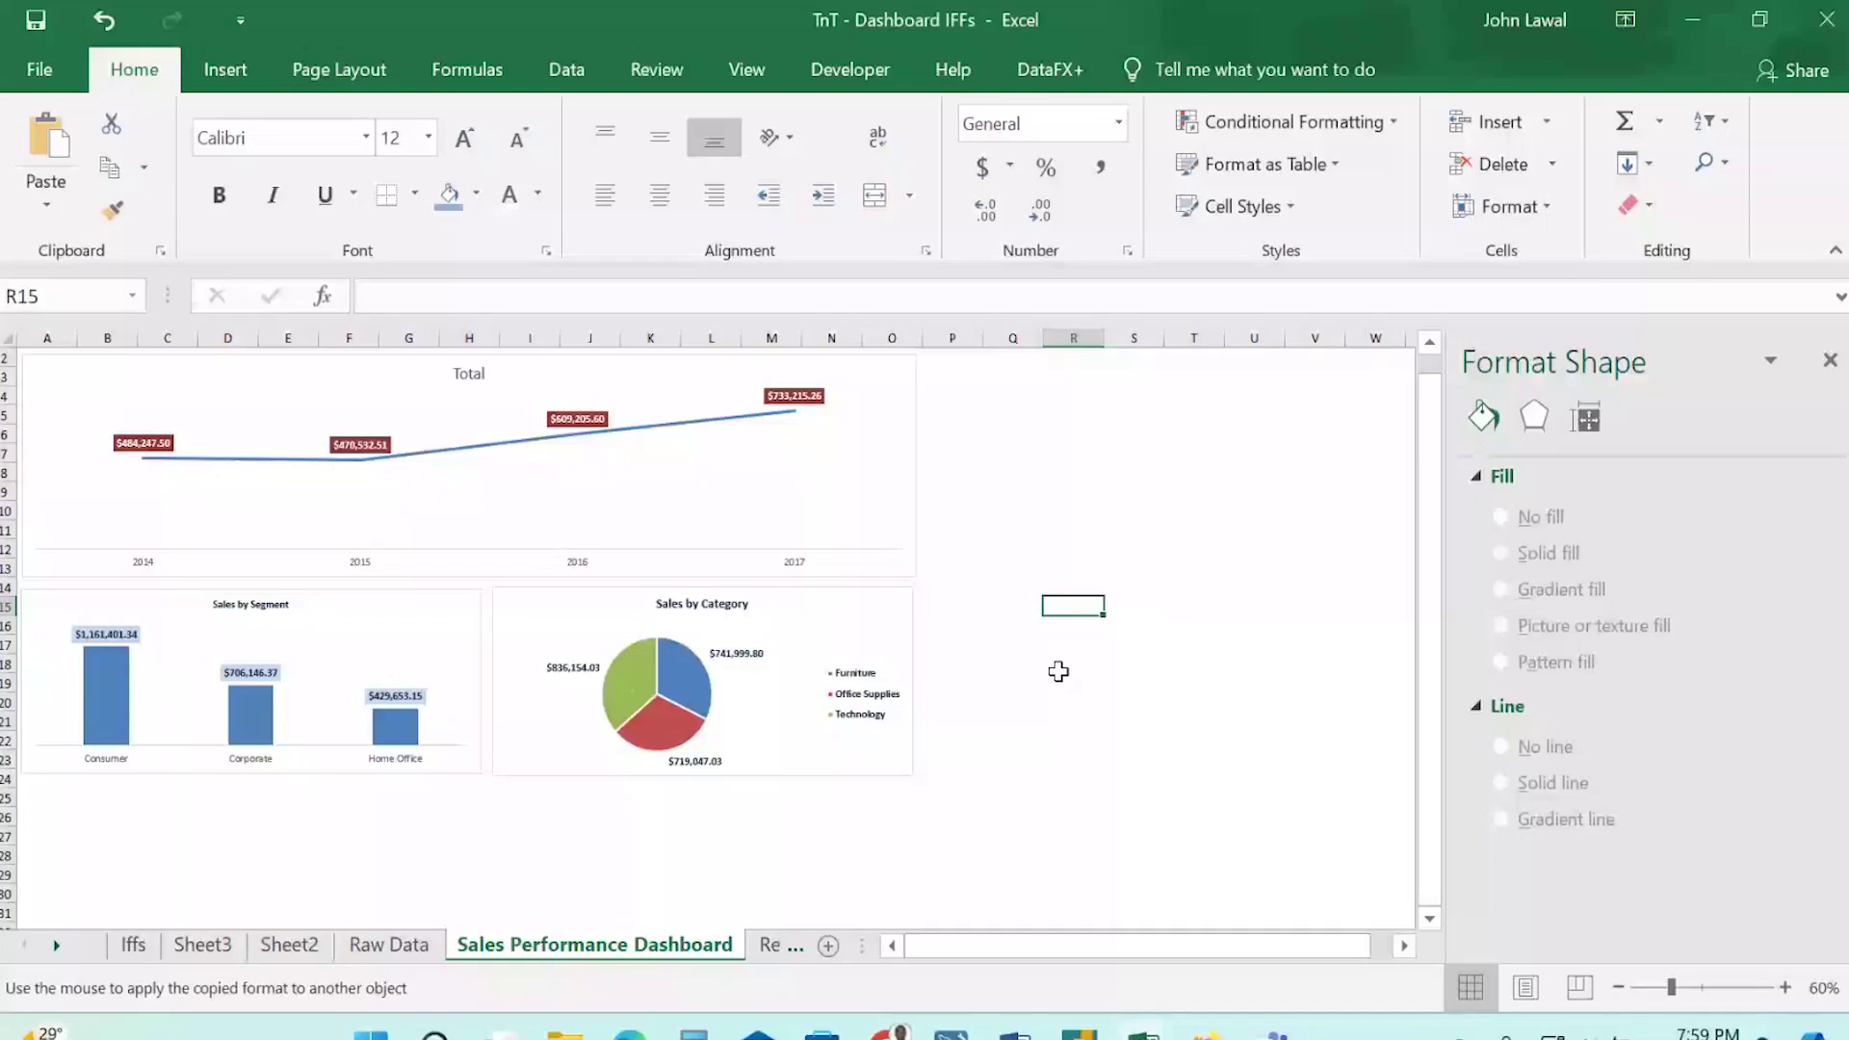
click(1058, 701)
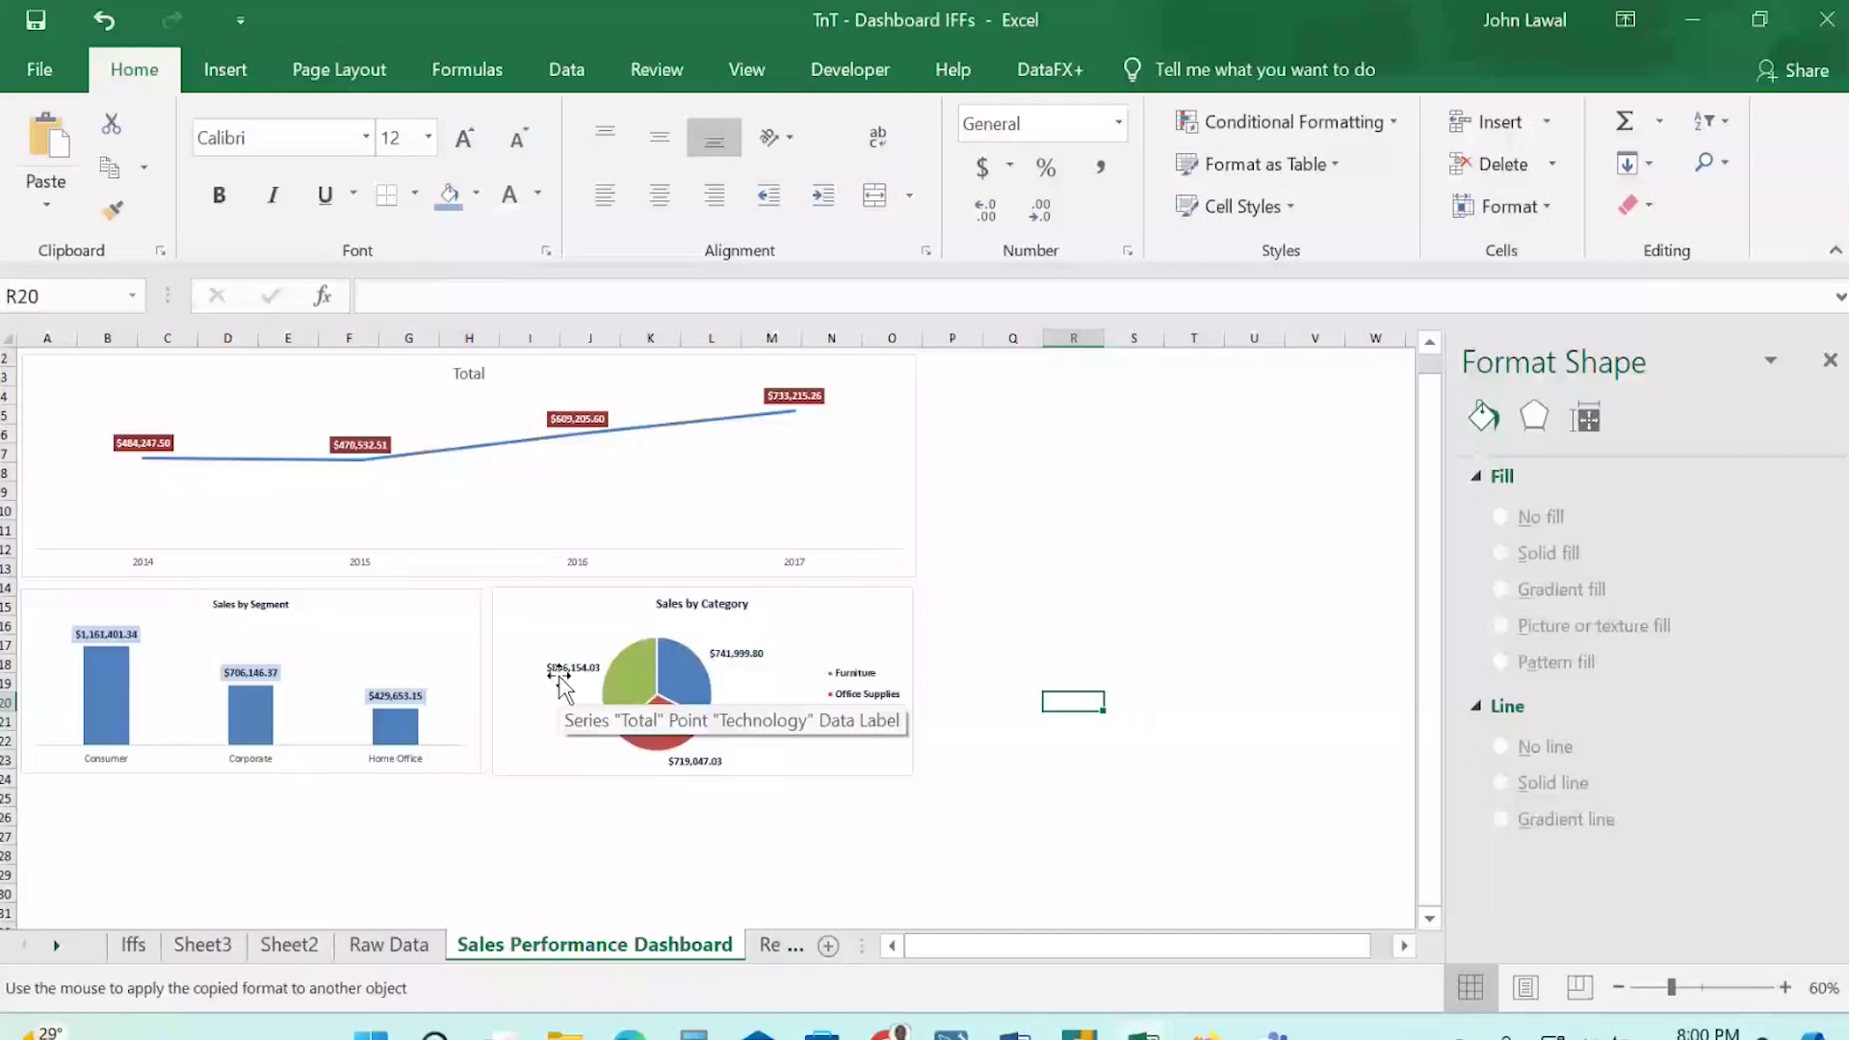
click(349, 835)
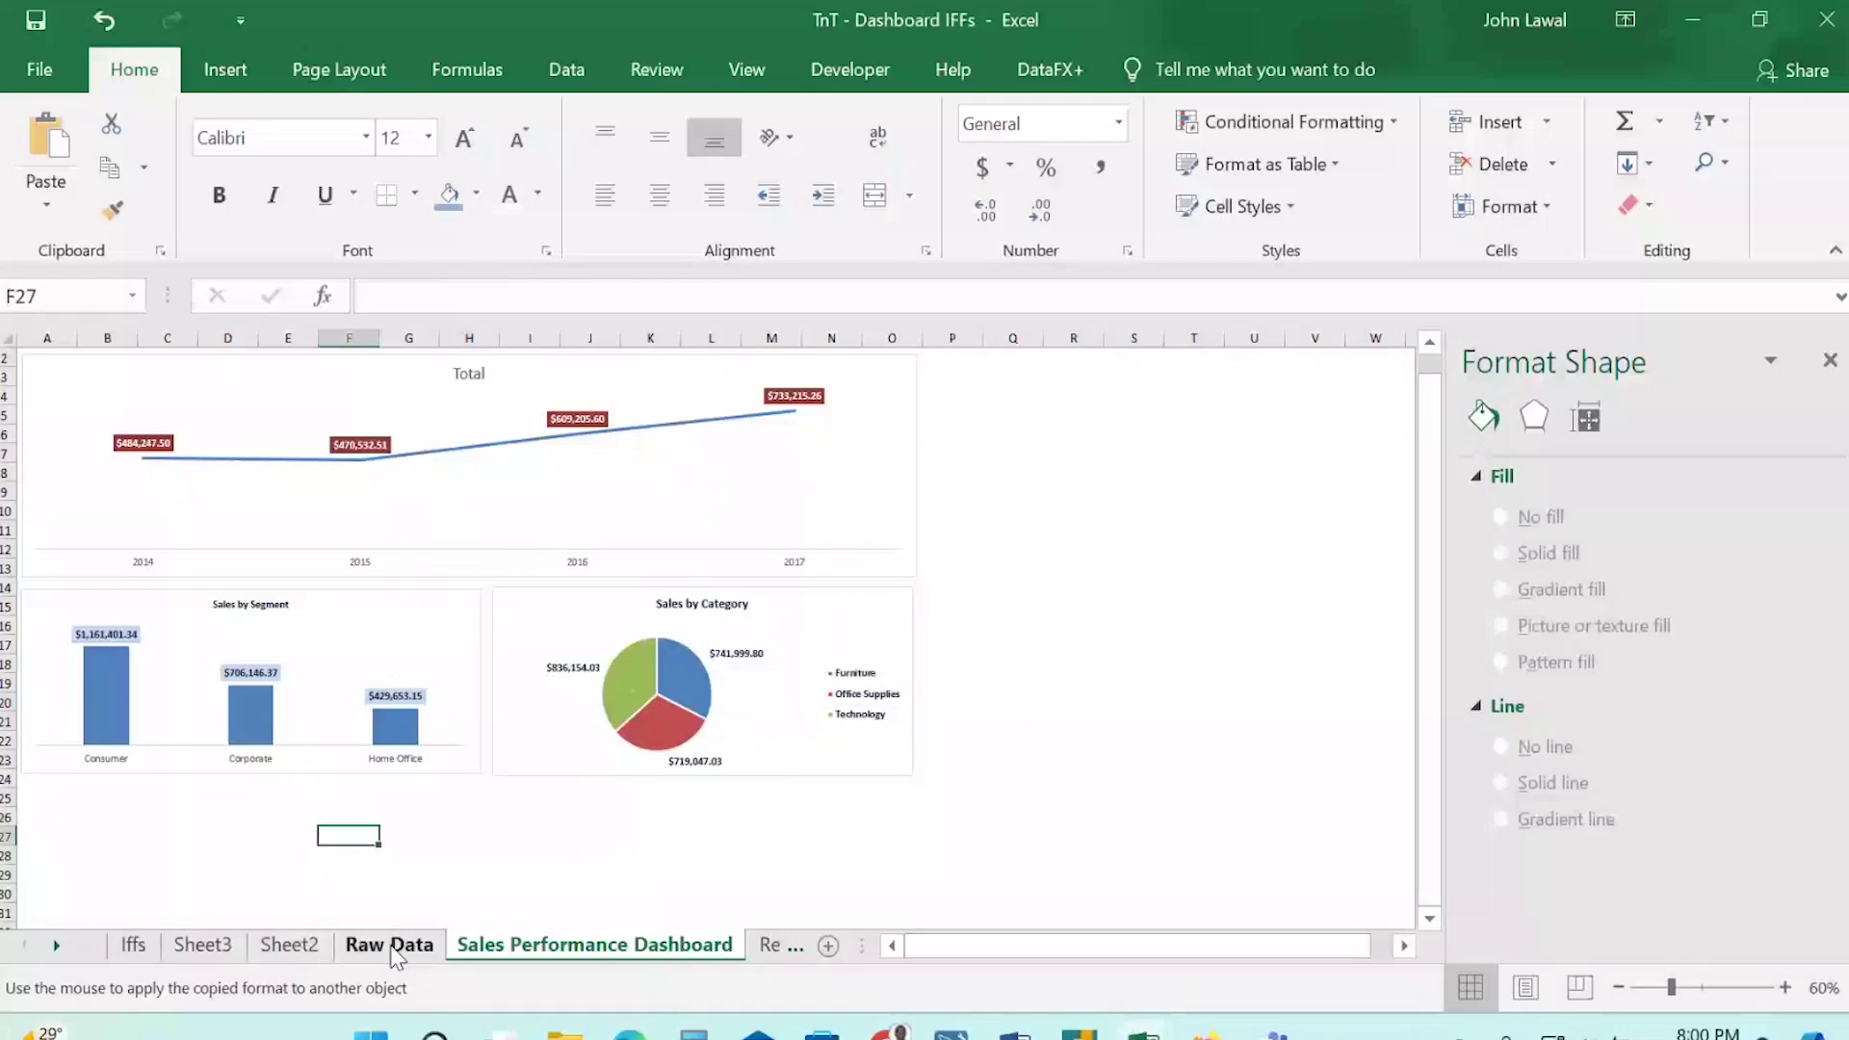
Examine the Raw Data sheet's columns, from the order dates through to the product names, for another field to analyse.
click(390, 946)
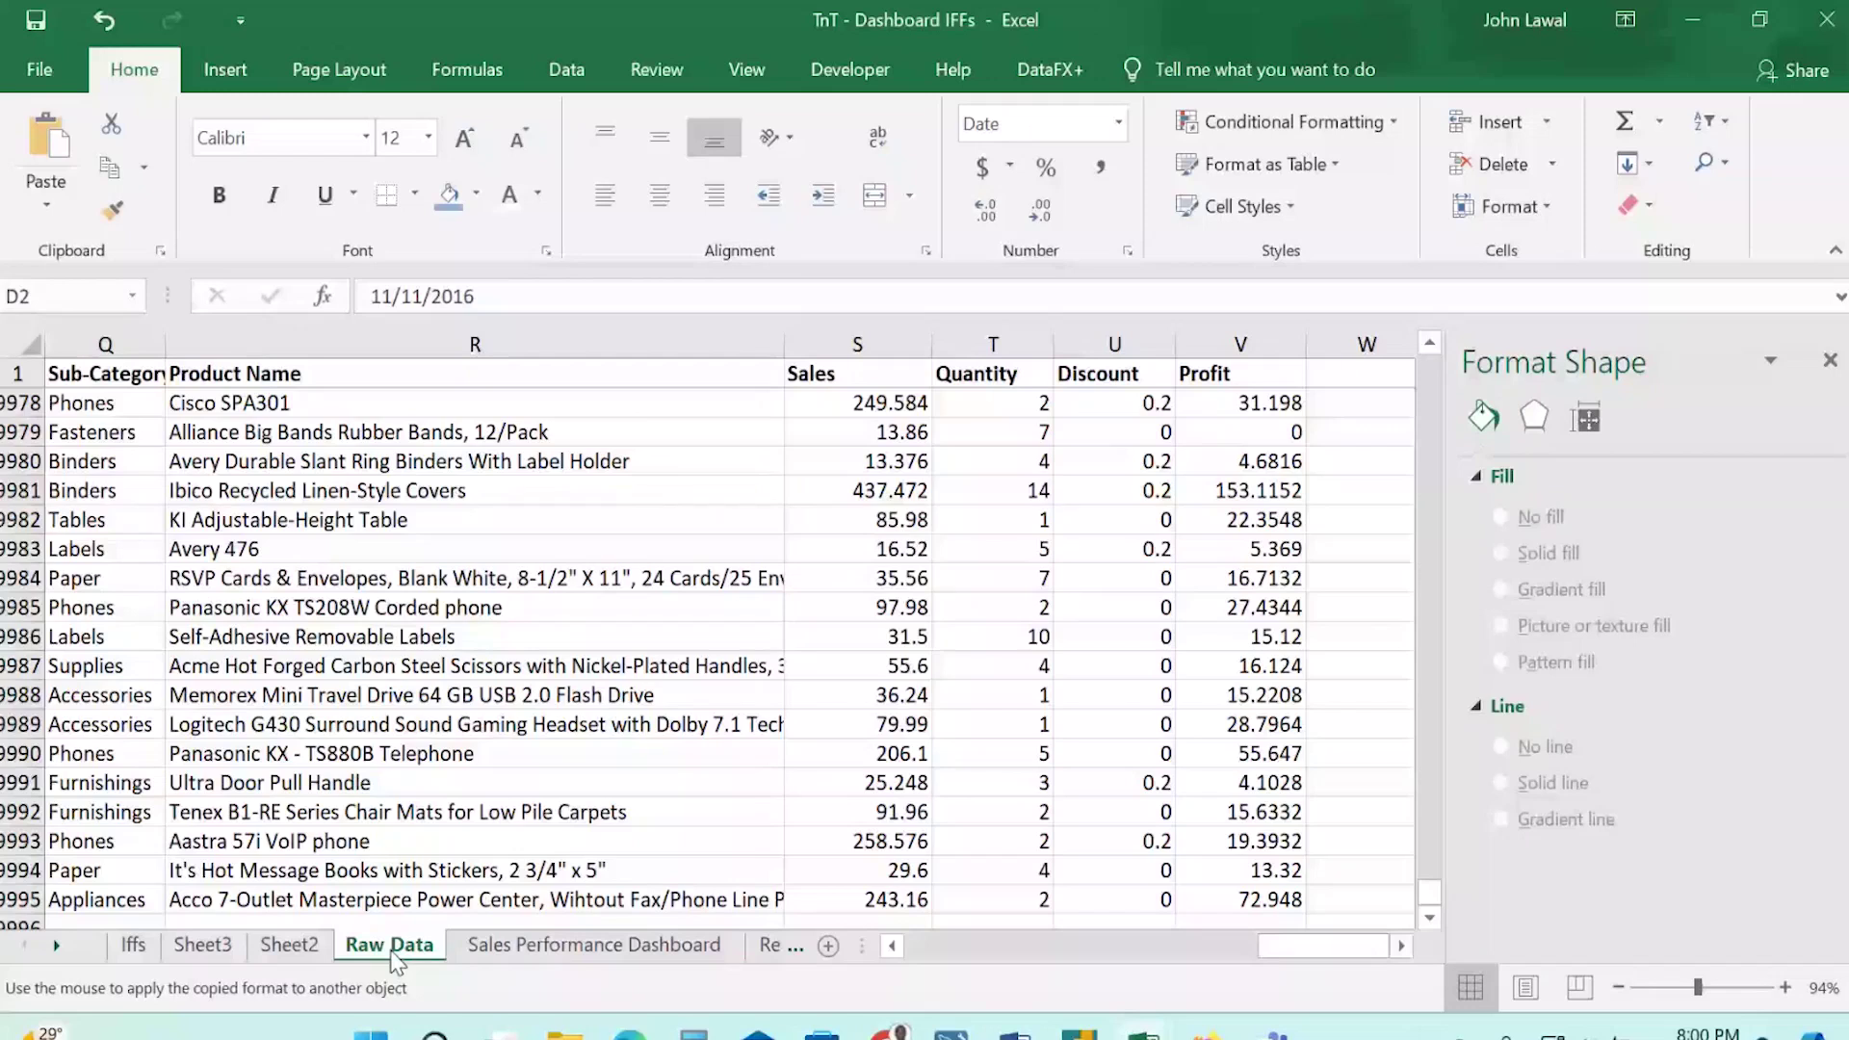
scroll(664, 769, left, 5)
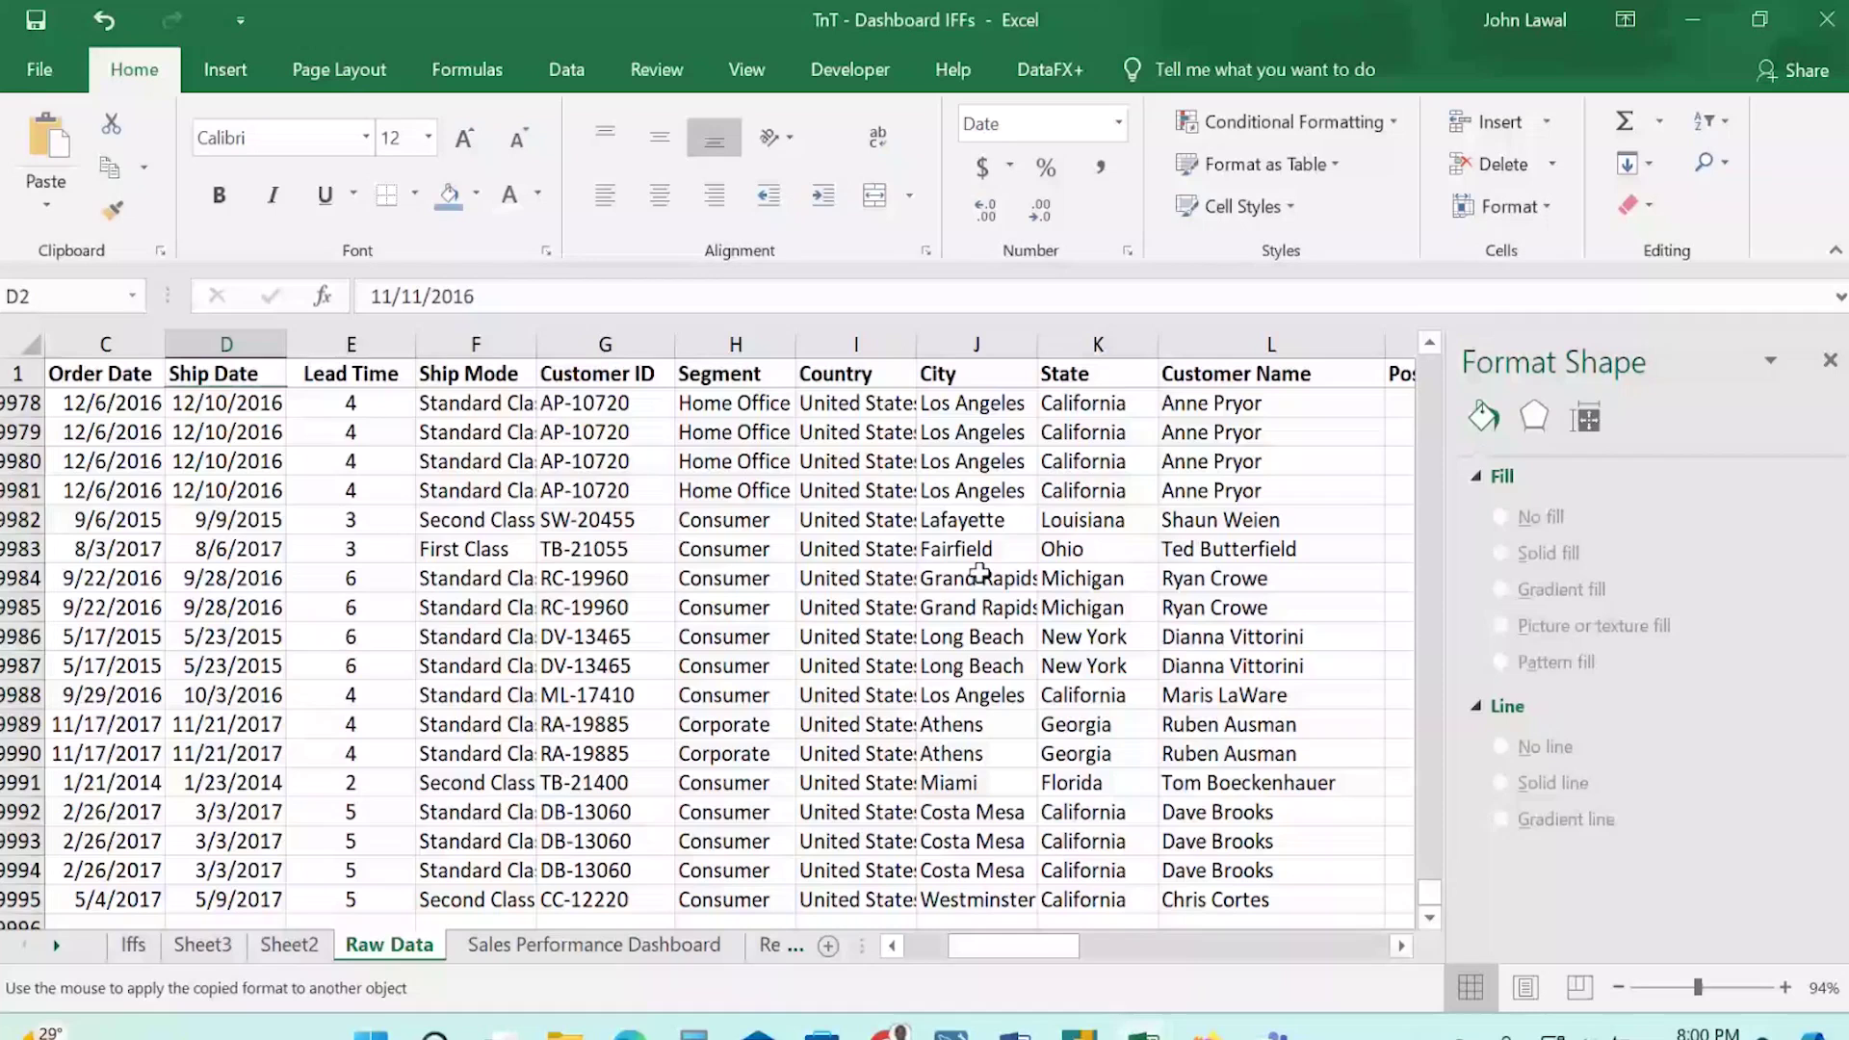
scroll(1146, 523, right, 3)
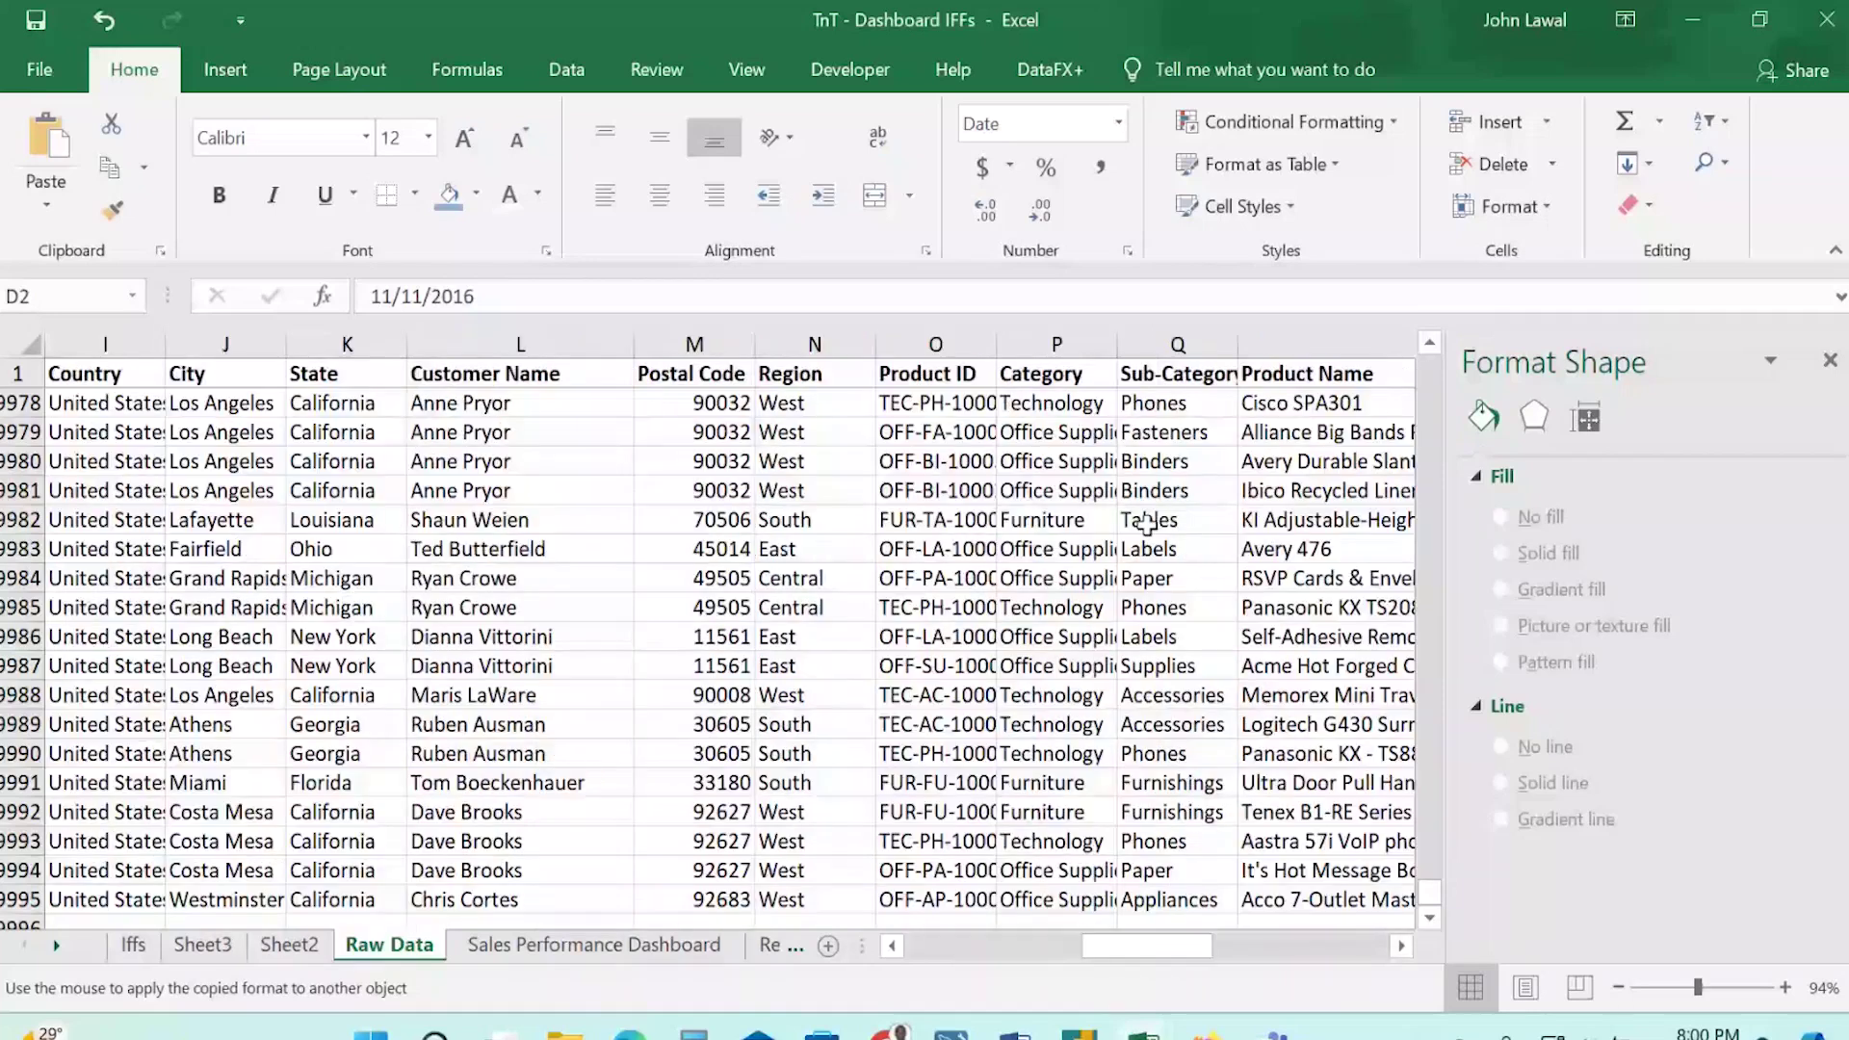
click(963, 431)
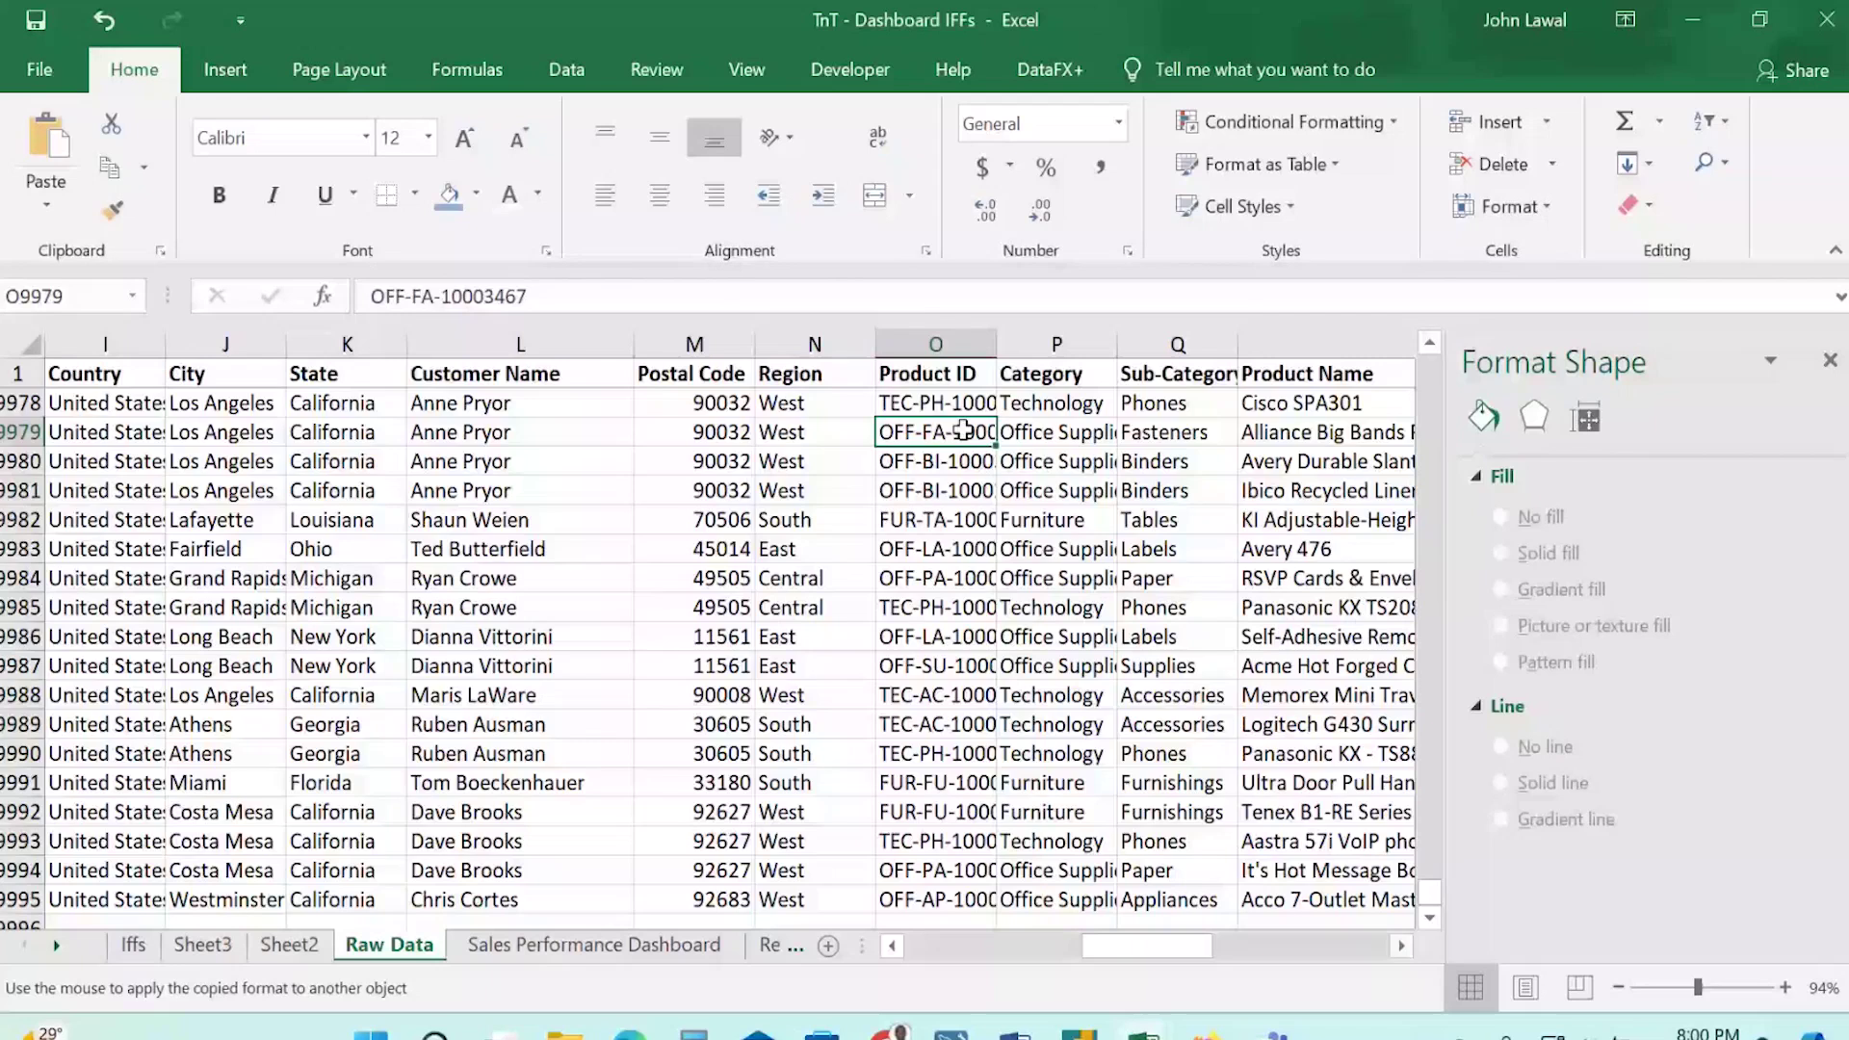
click(1244, 458)
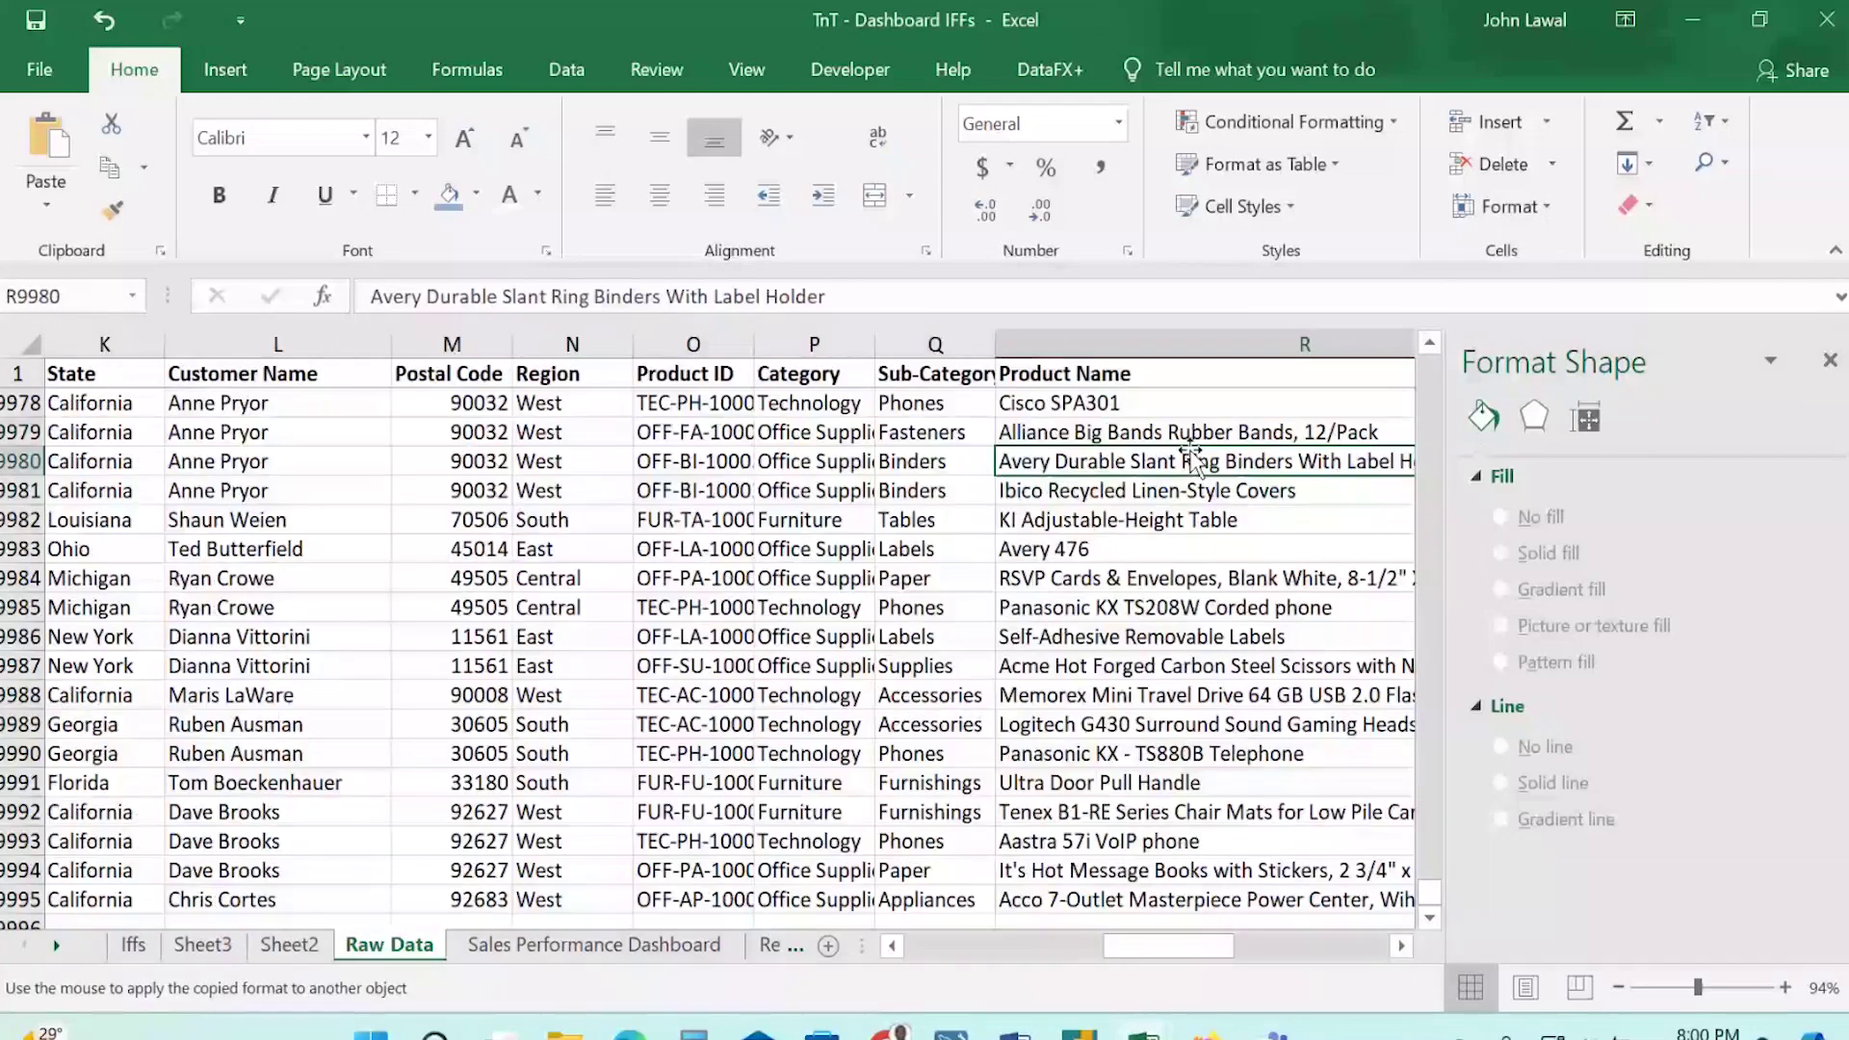
scroll(1191, 460, right, 1)
key(alt+Tab)
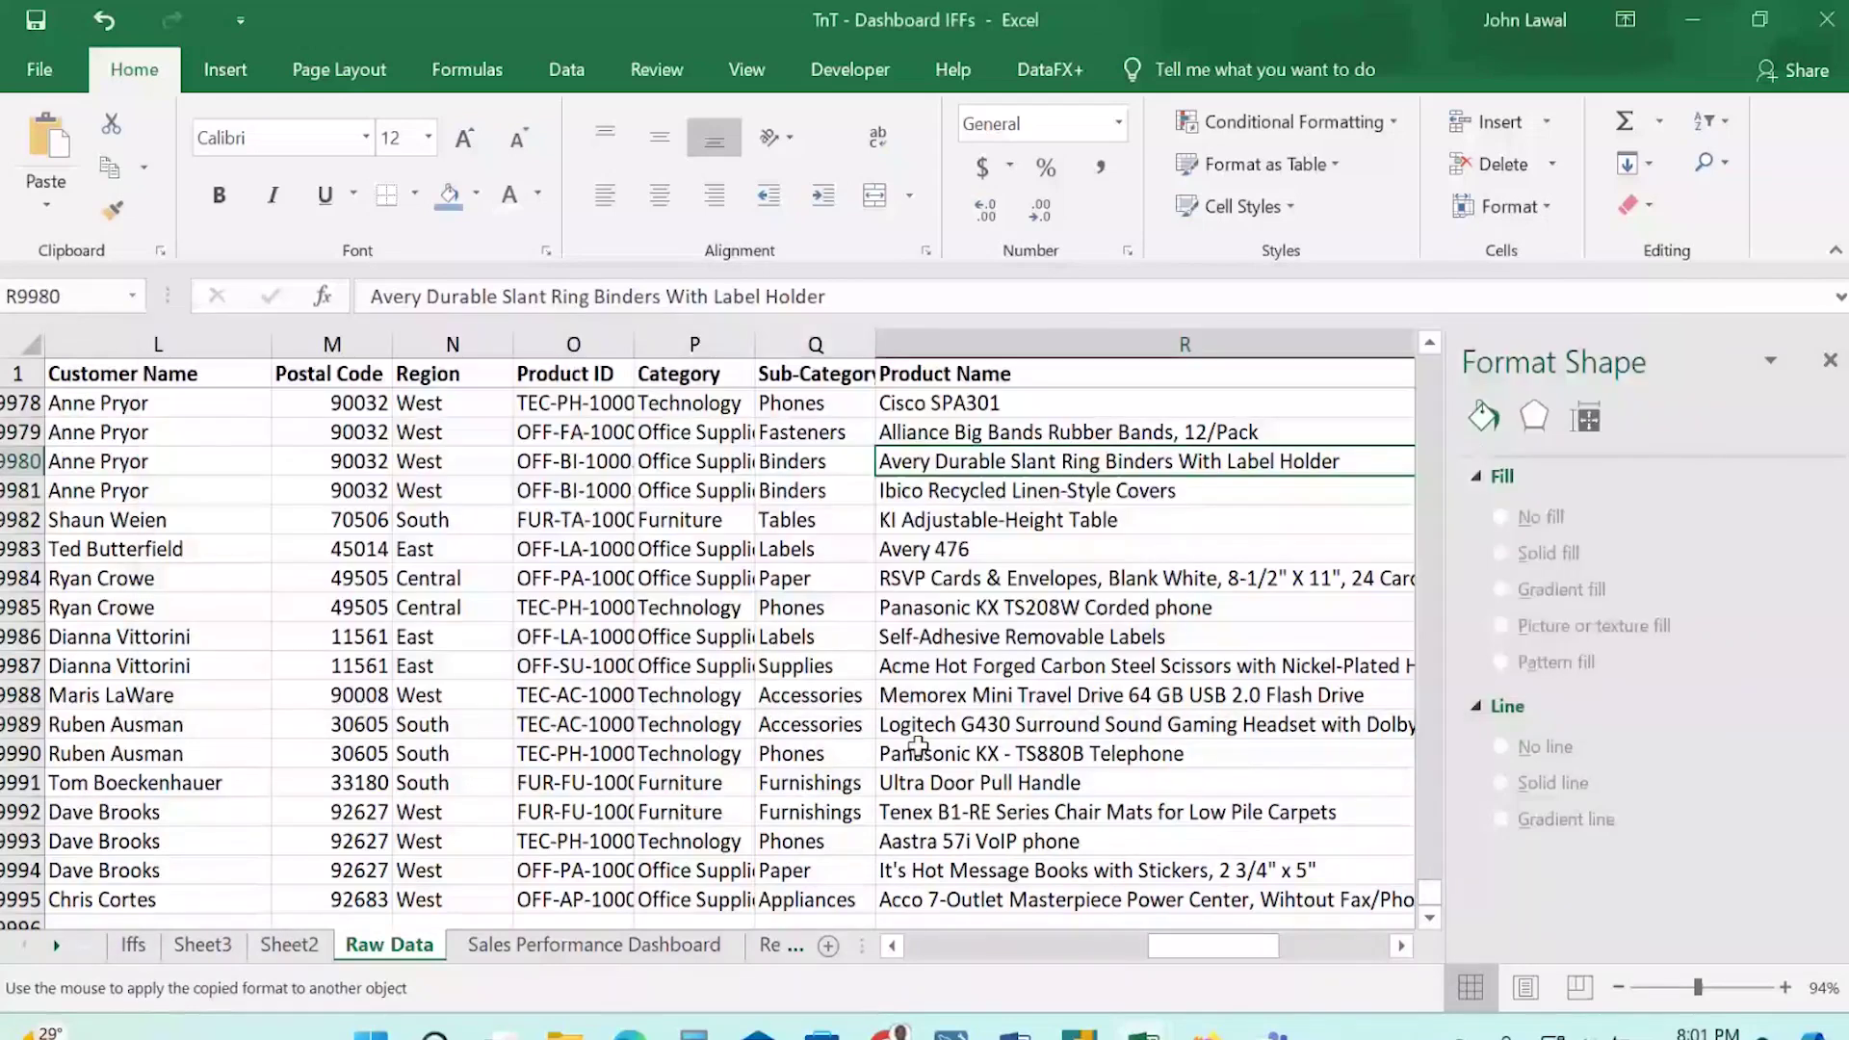
Insert a pivot table at cell A22 of Sheet2, using the full Raw Data table as its source.
click(278, 948)
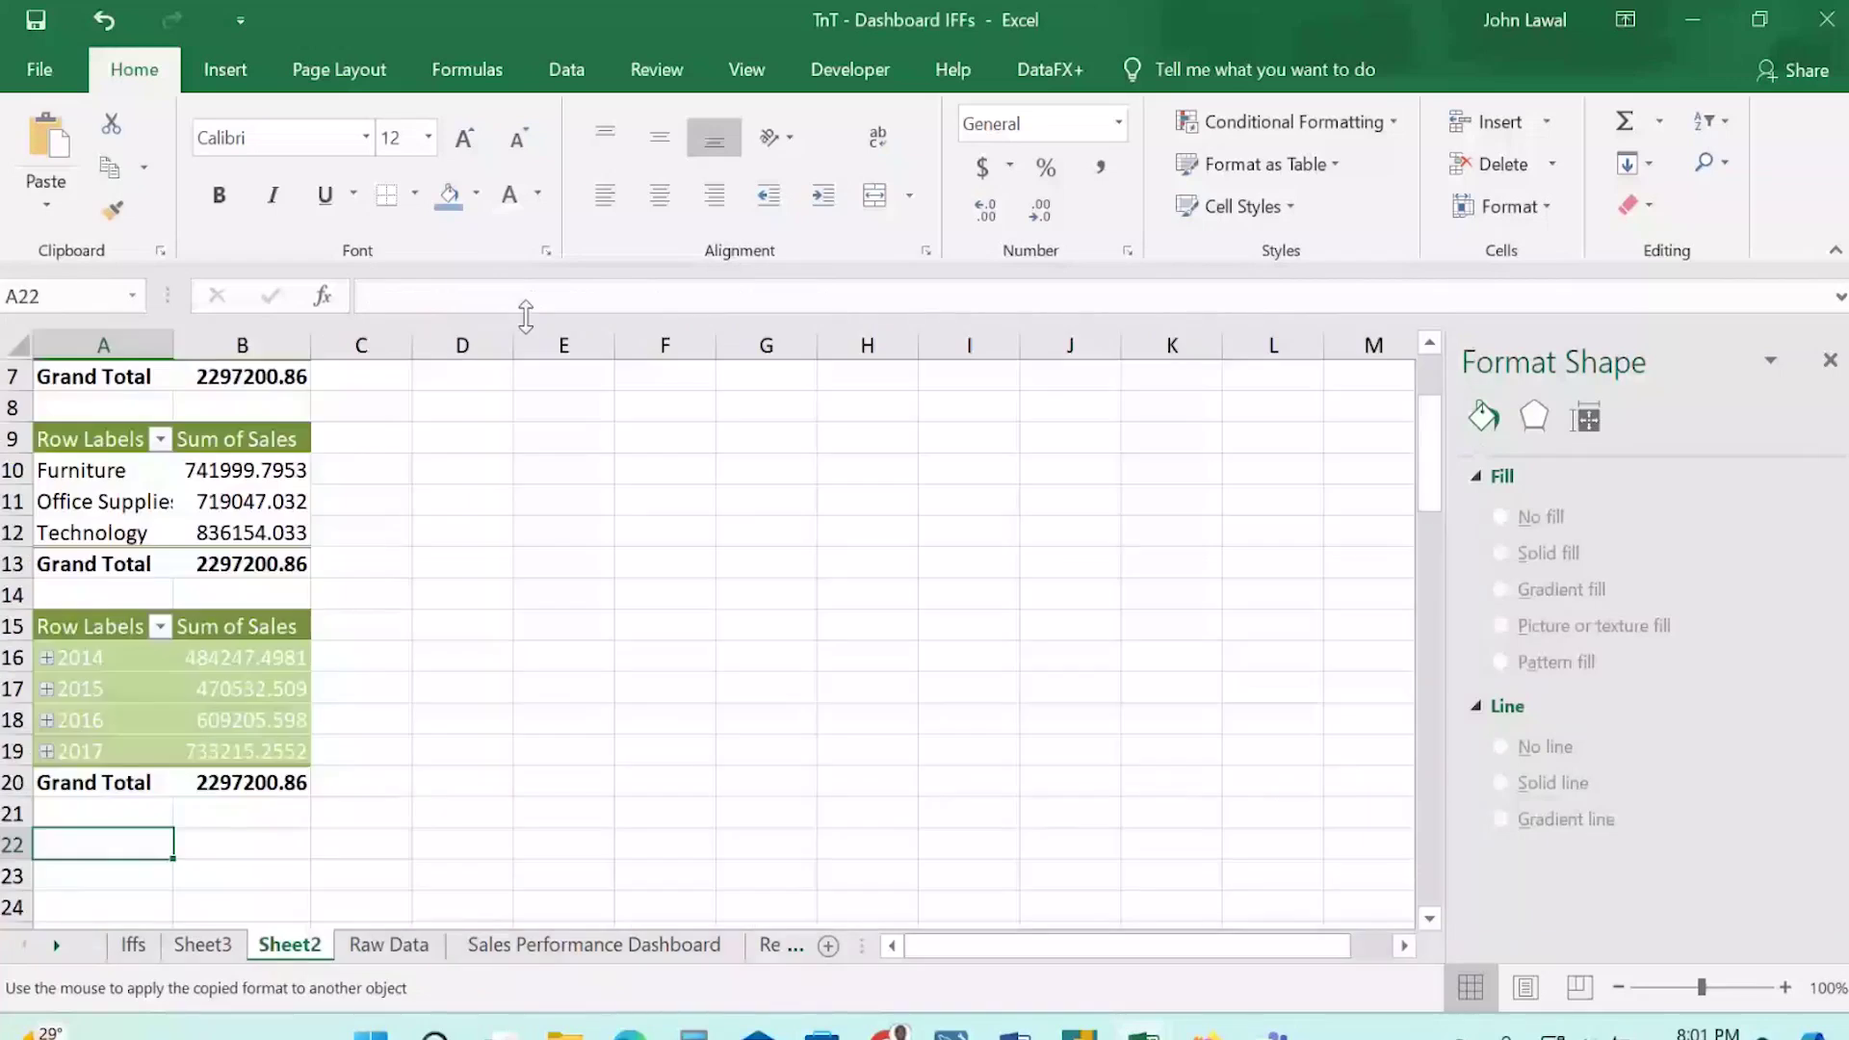
key(alt+n+v)
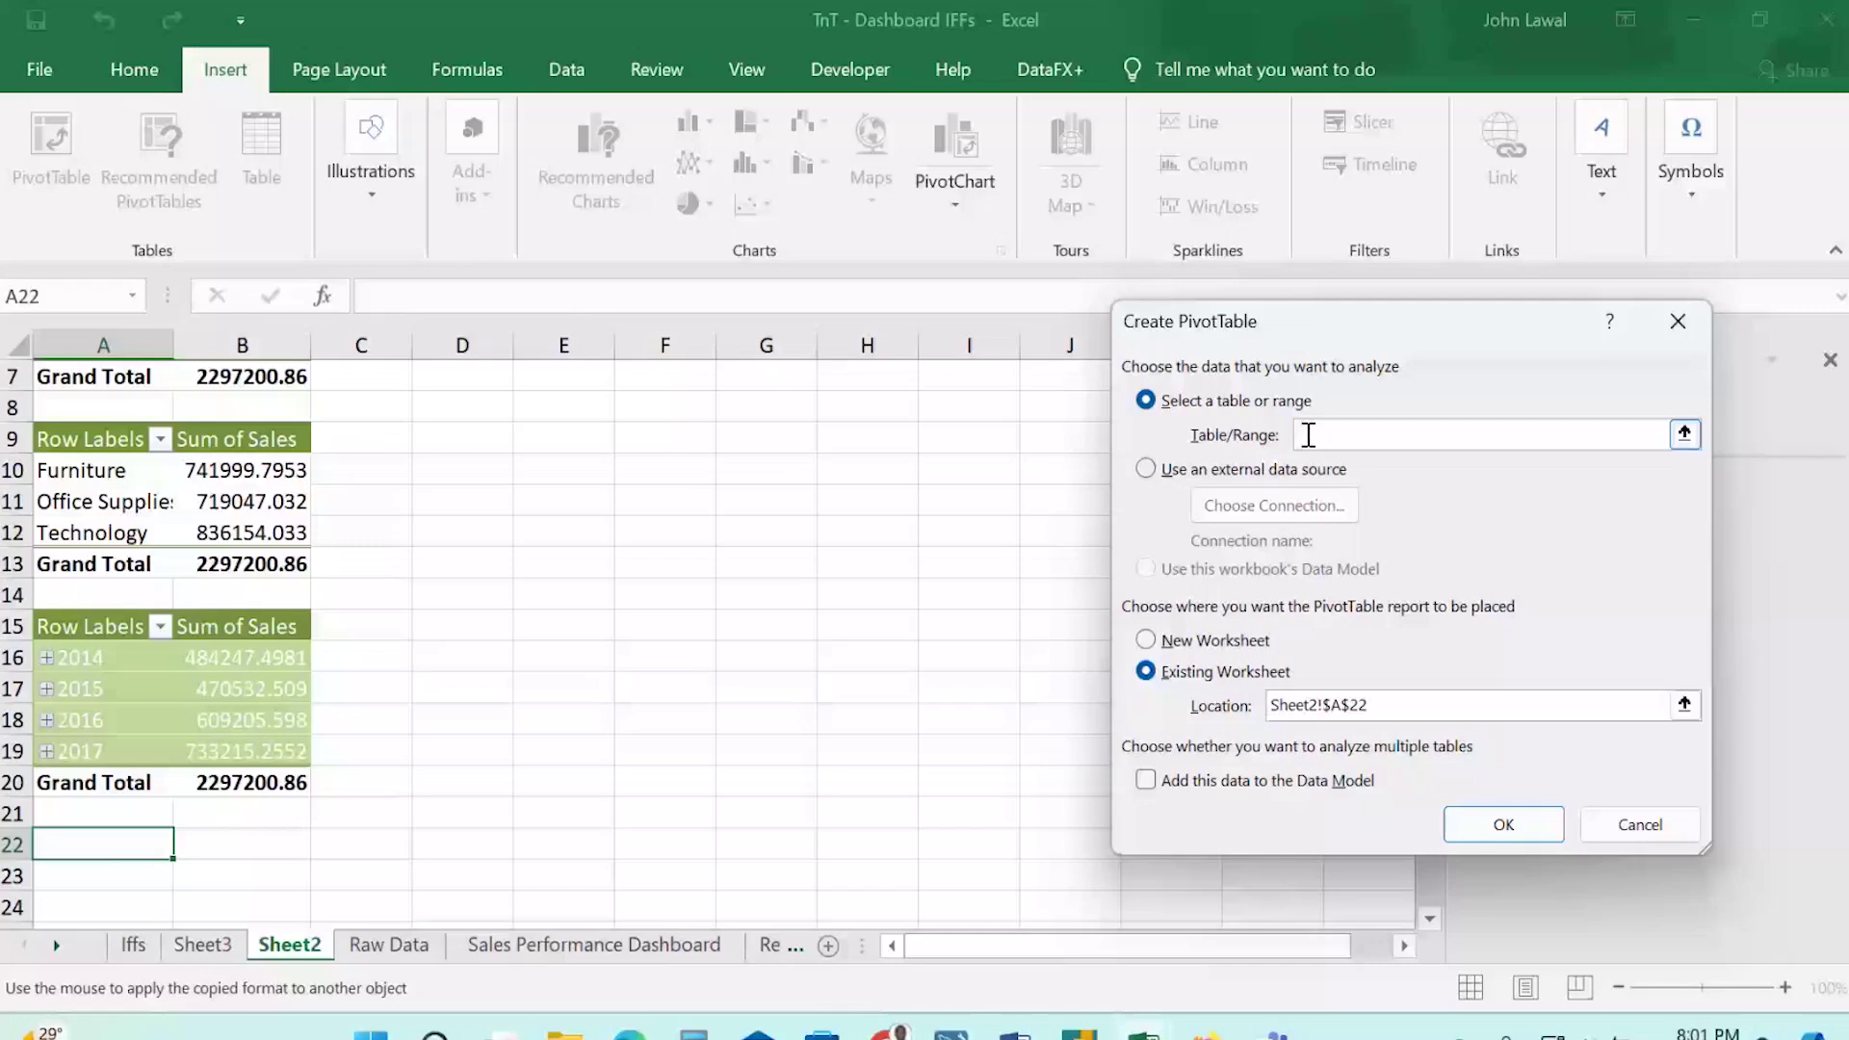
click(605, 947)
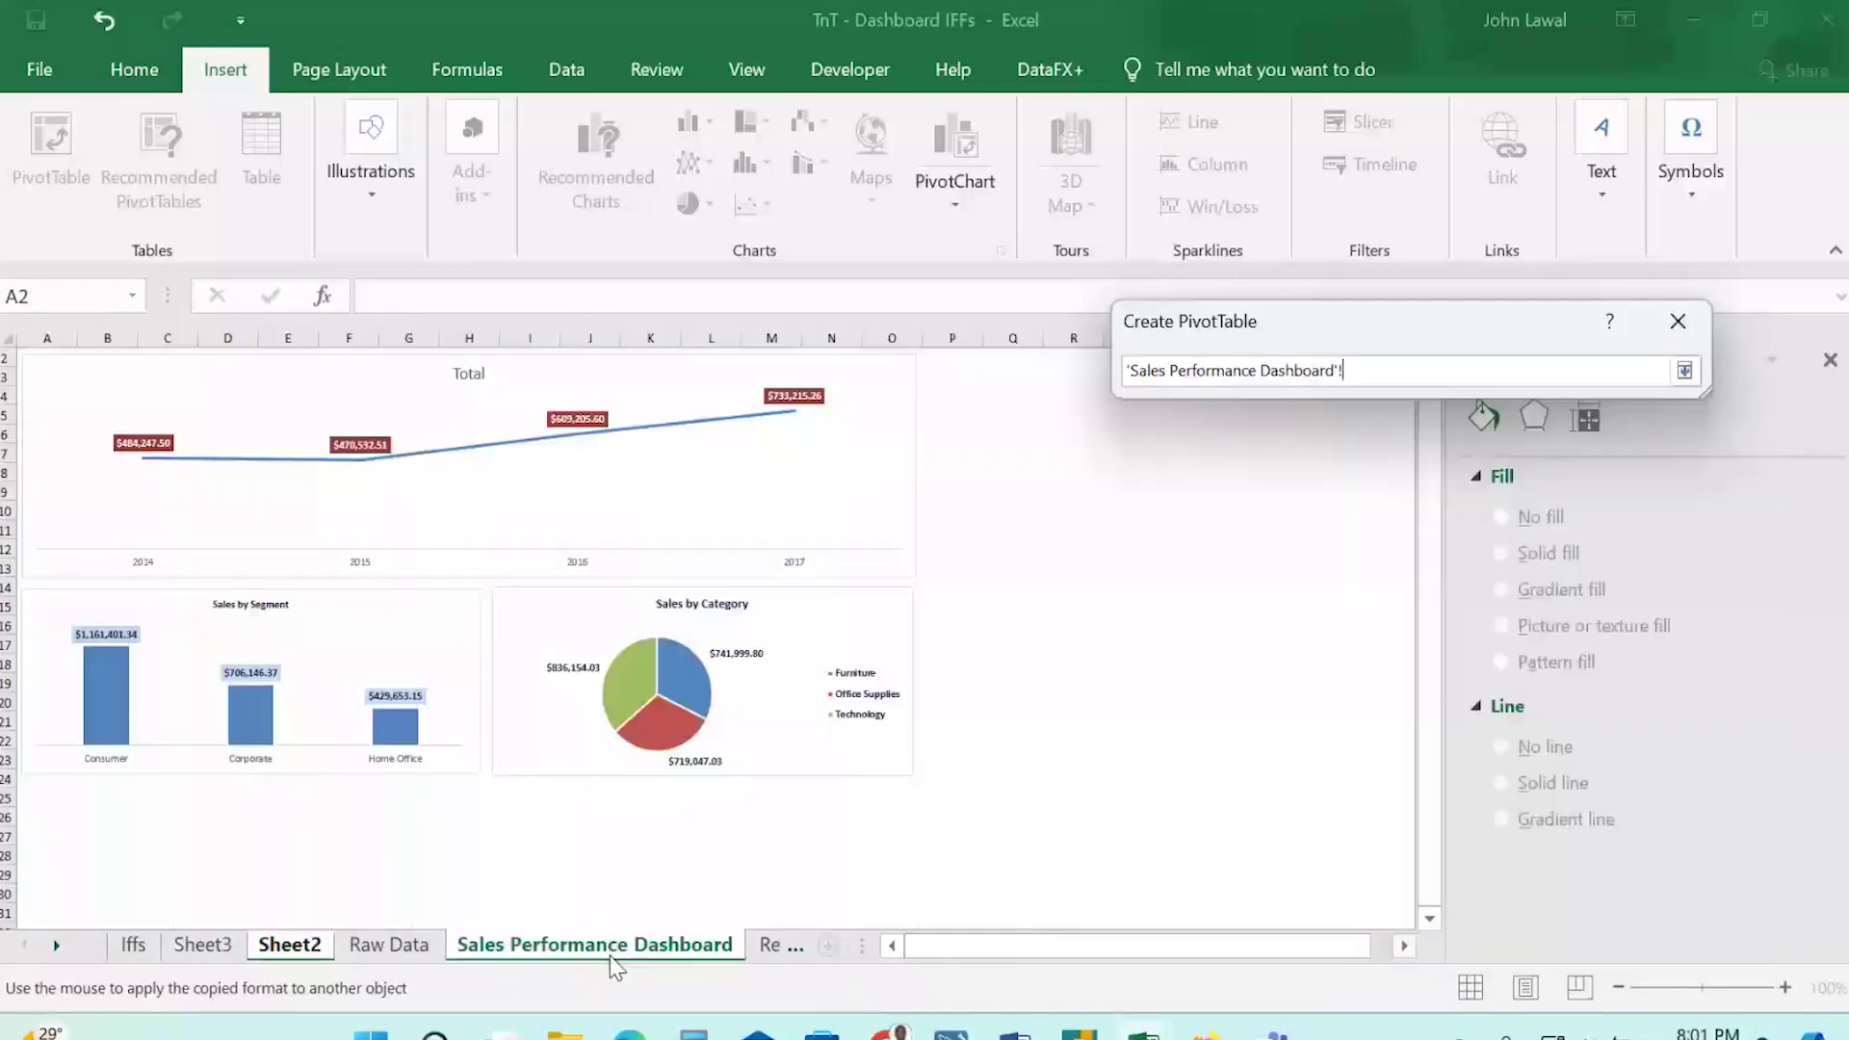
click(390, 945)
click(86, 371)
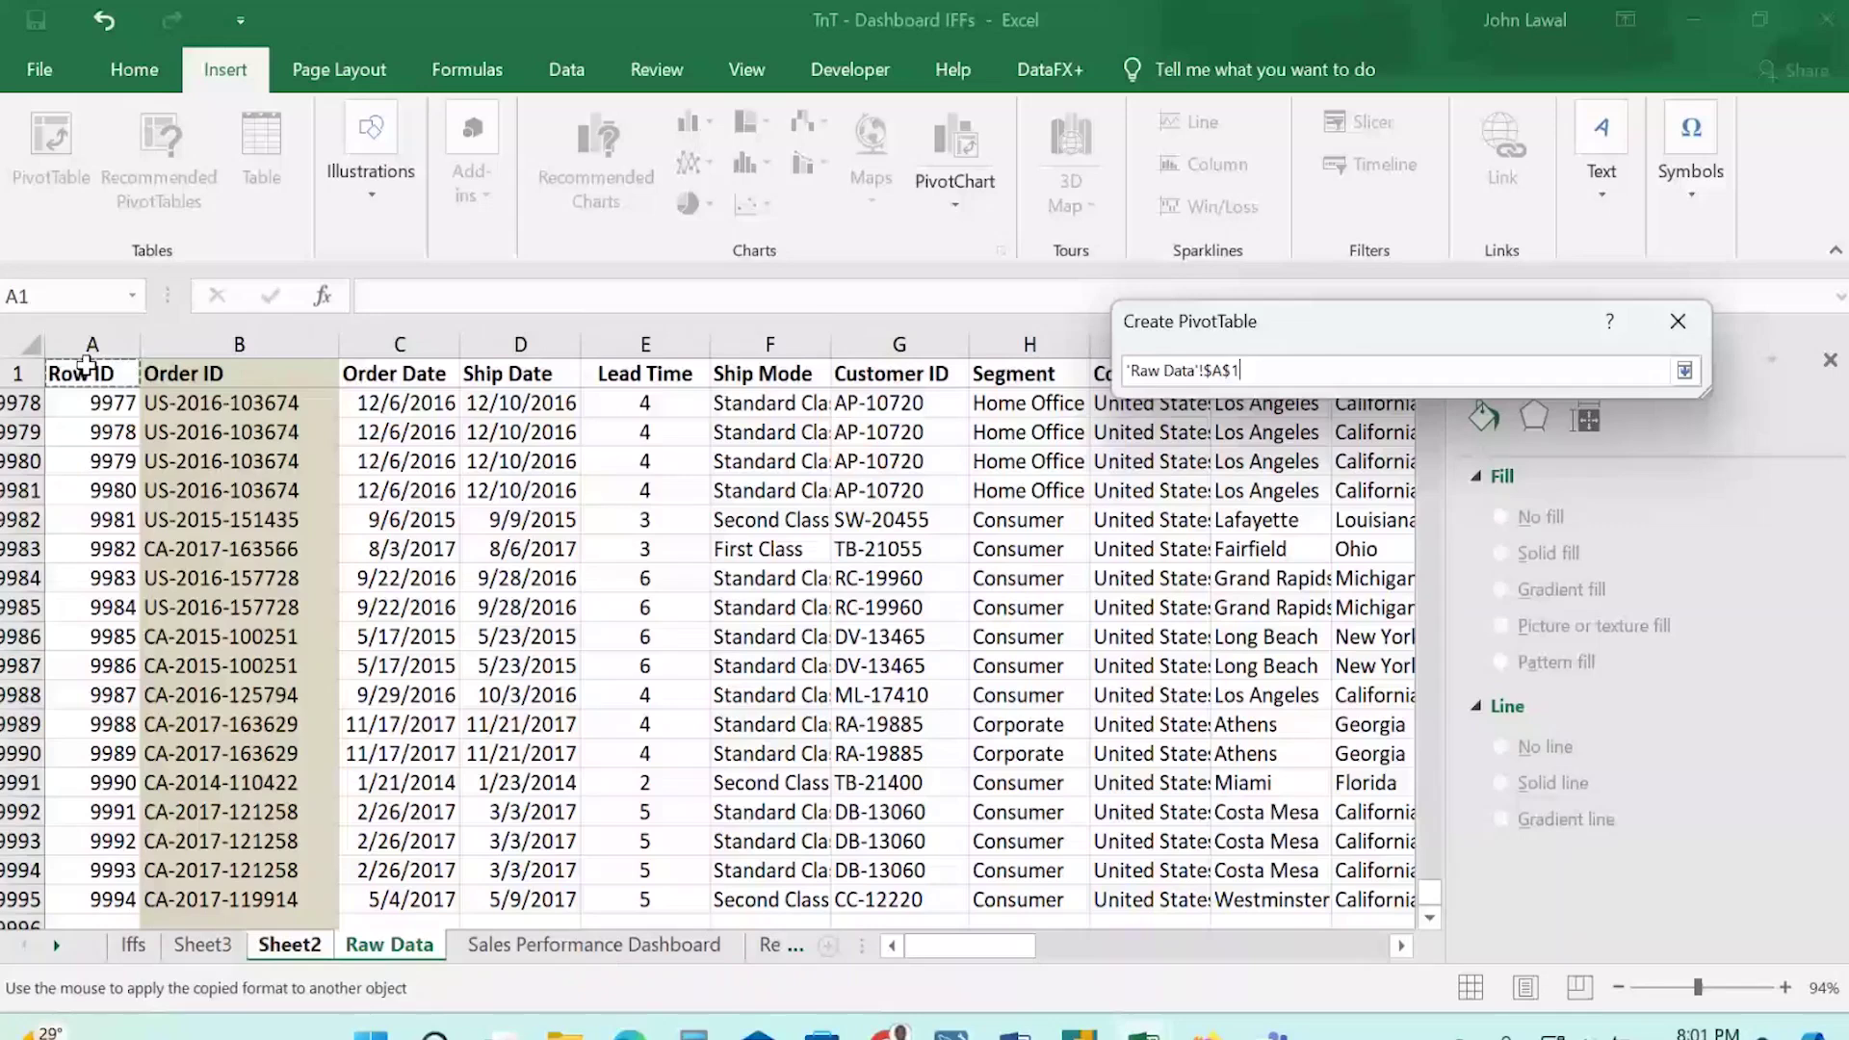
key(Return)
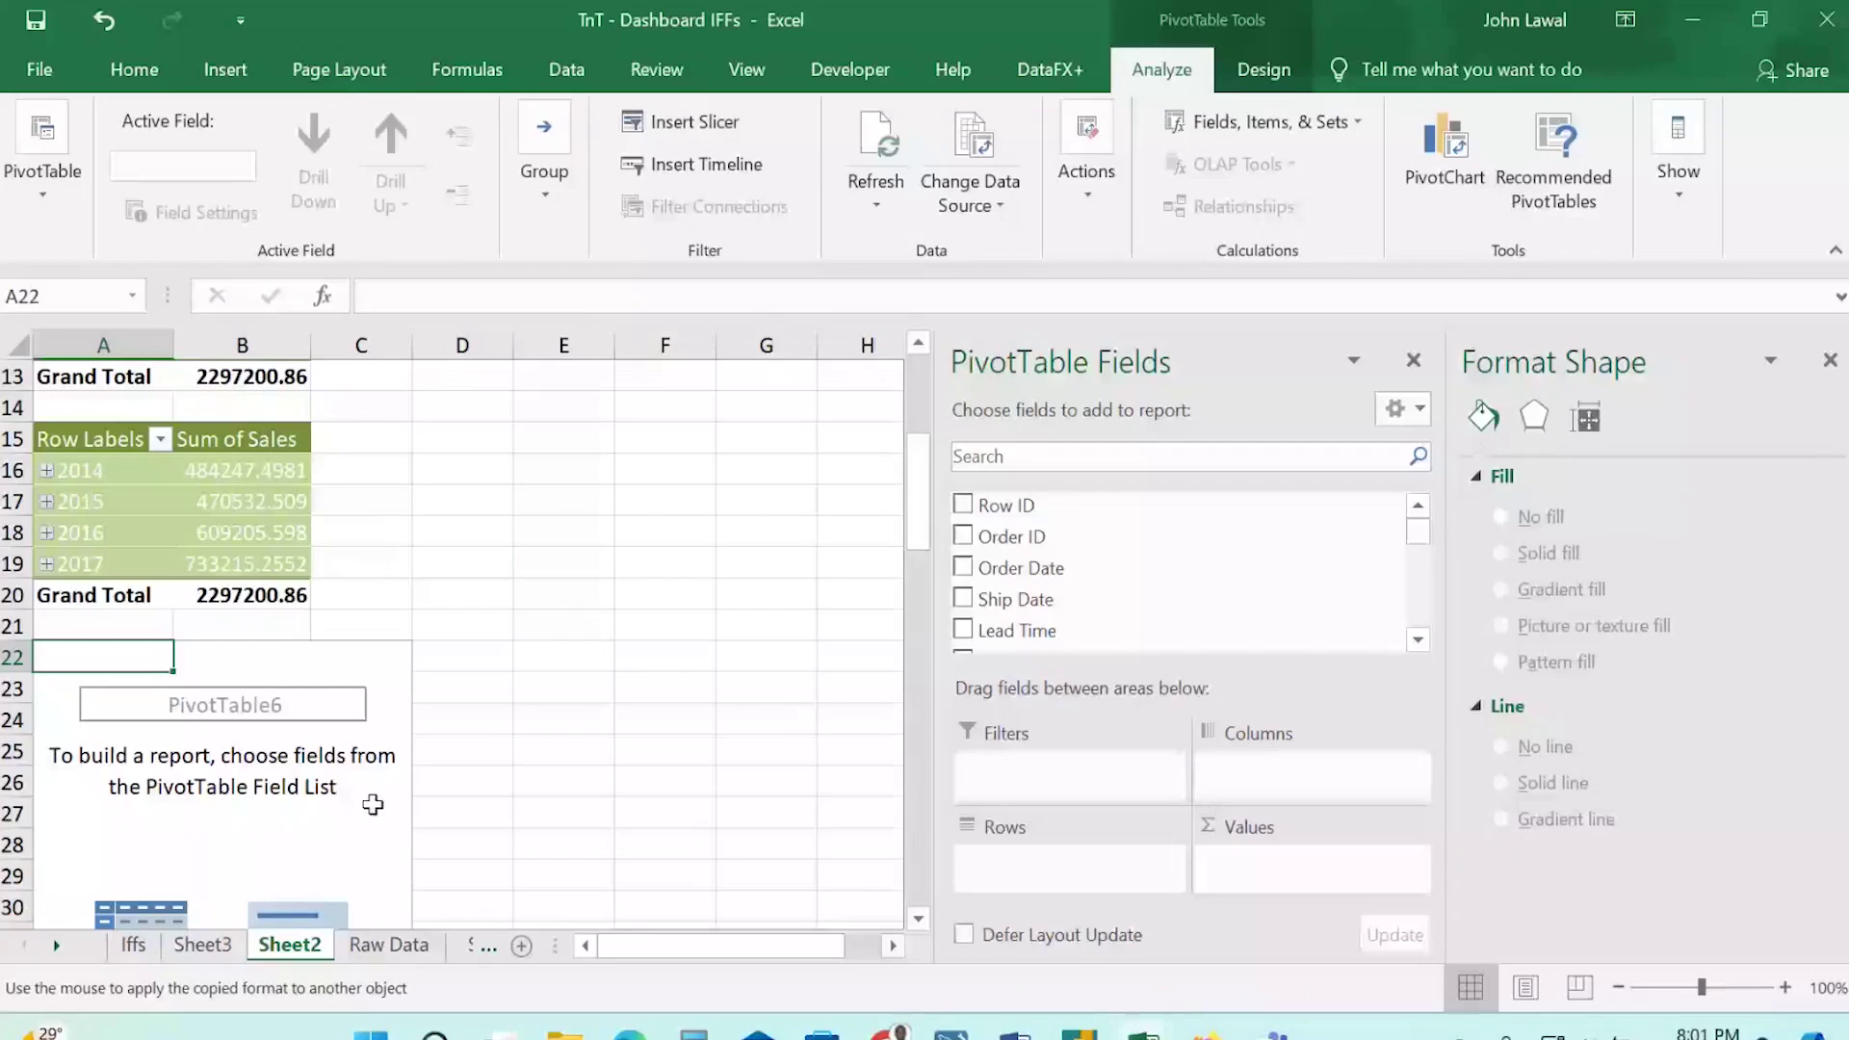
Add Product Name as rows and Sales as summed values in the new pivot table.
scroll(1012, 641, down, 5)
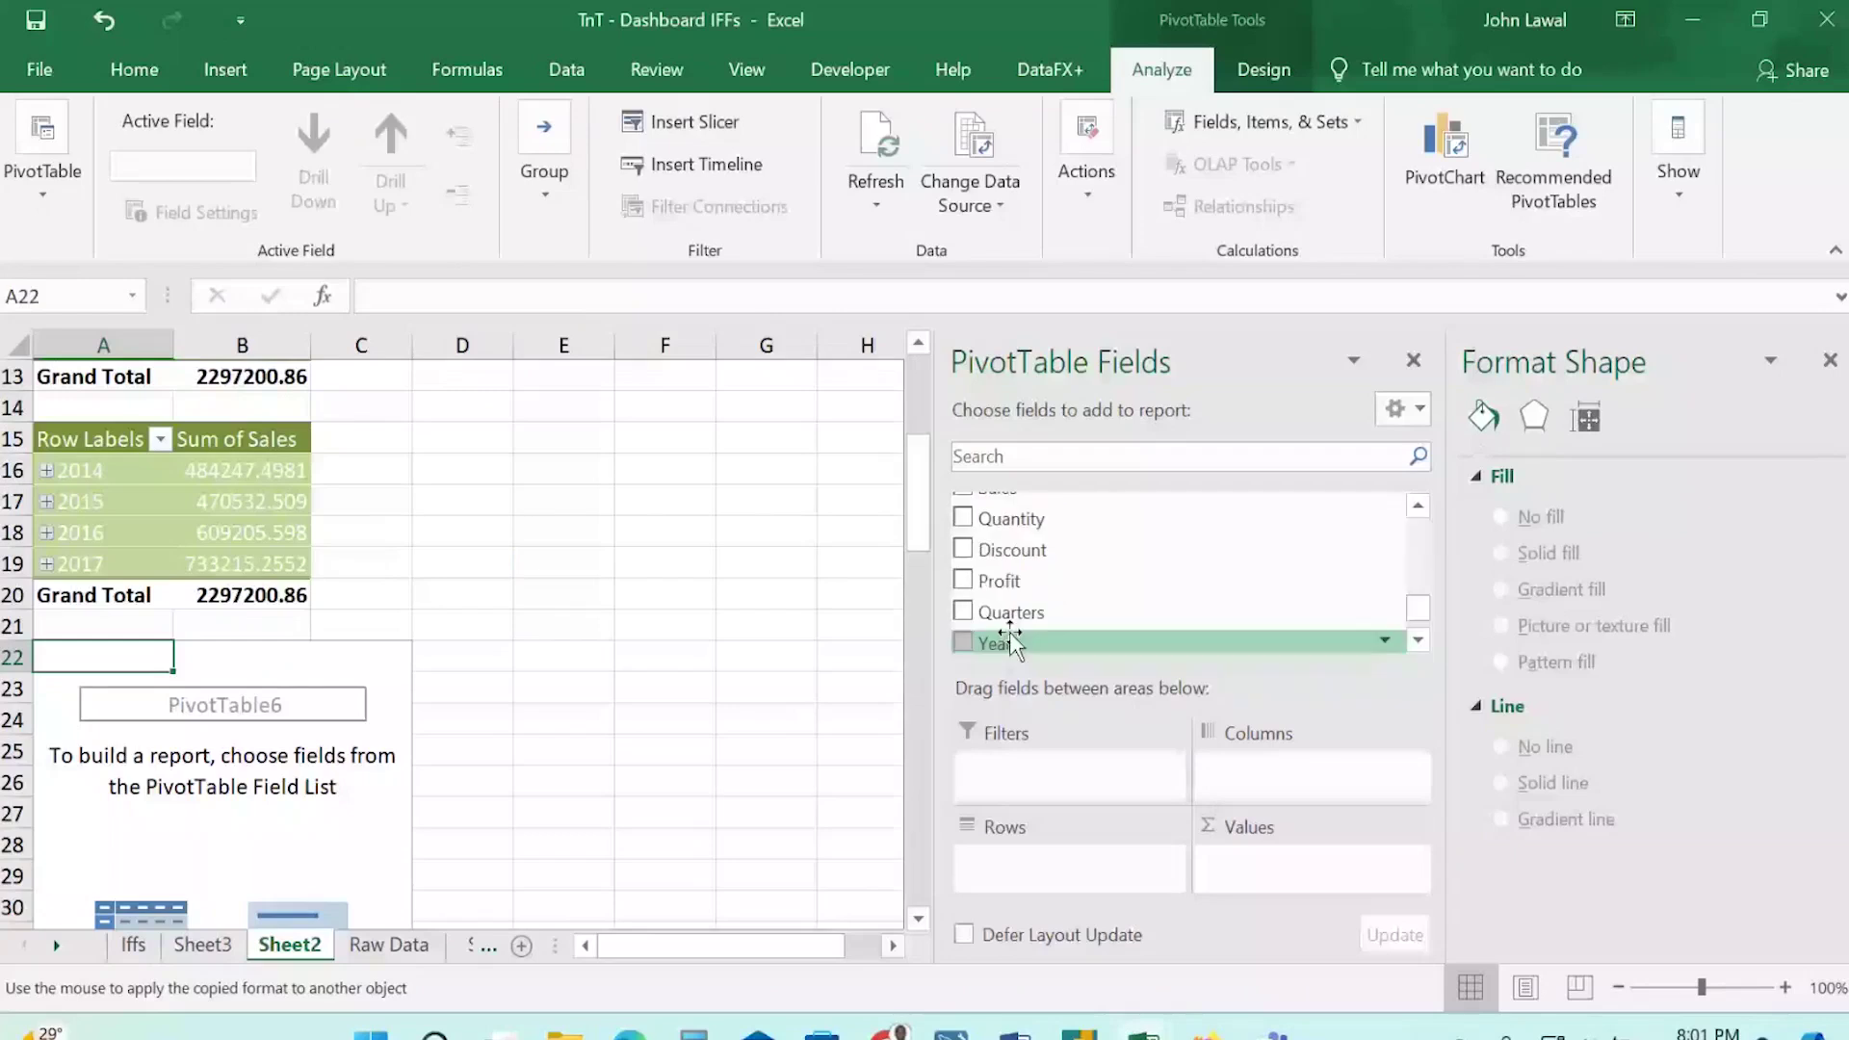
scroll(966, 535, up, 1)
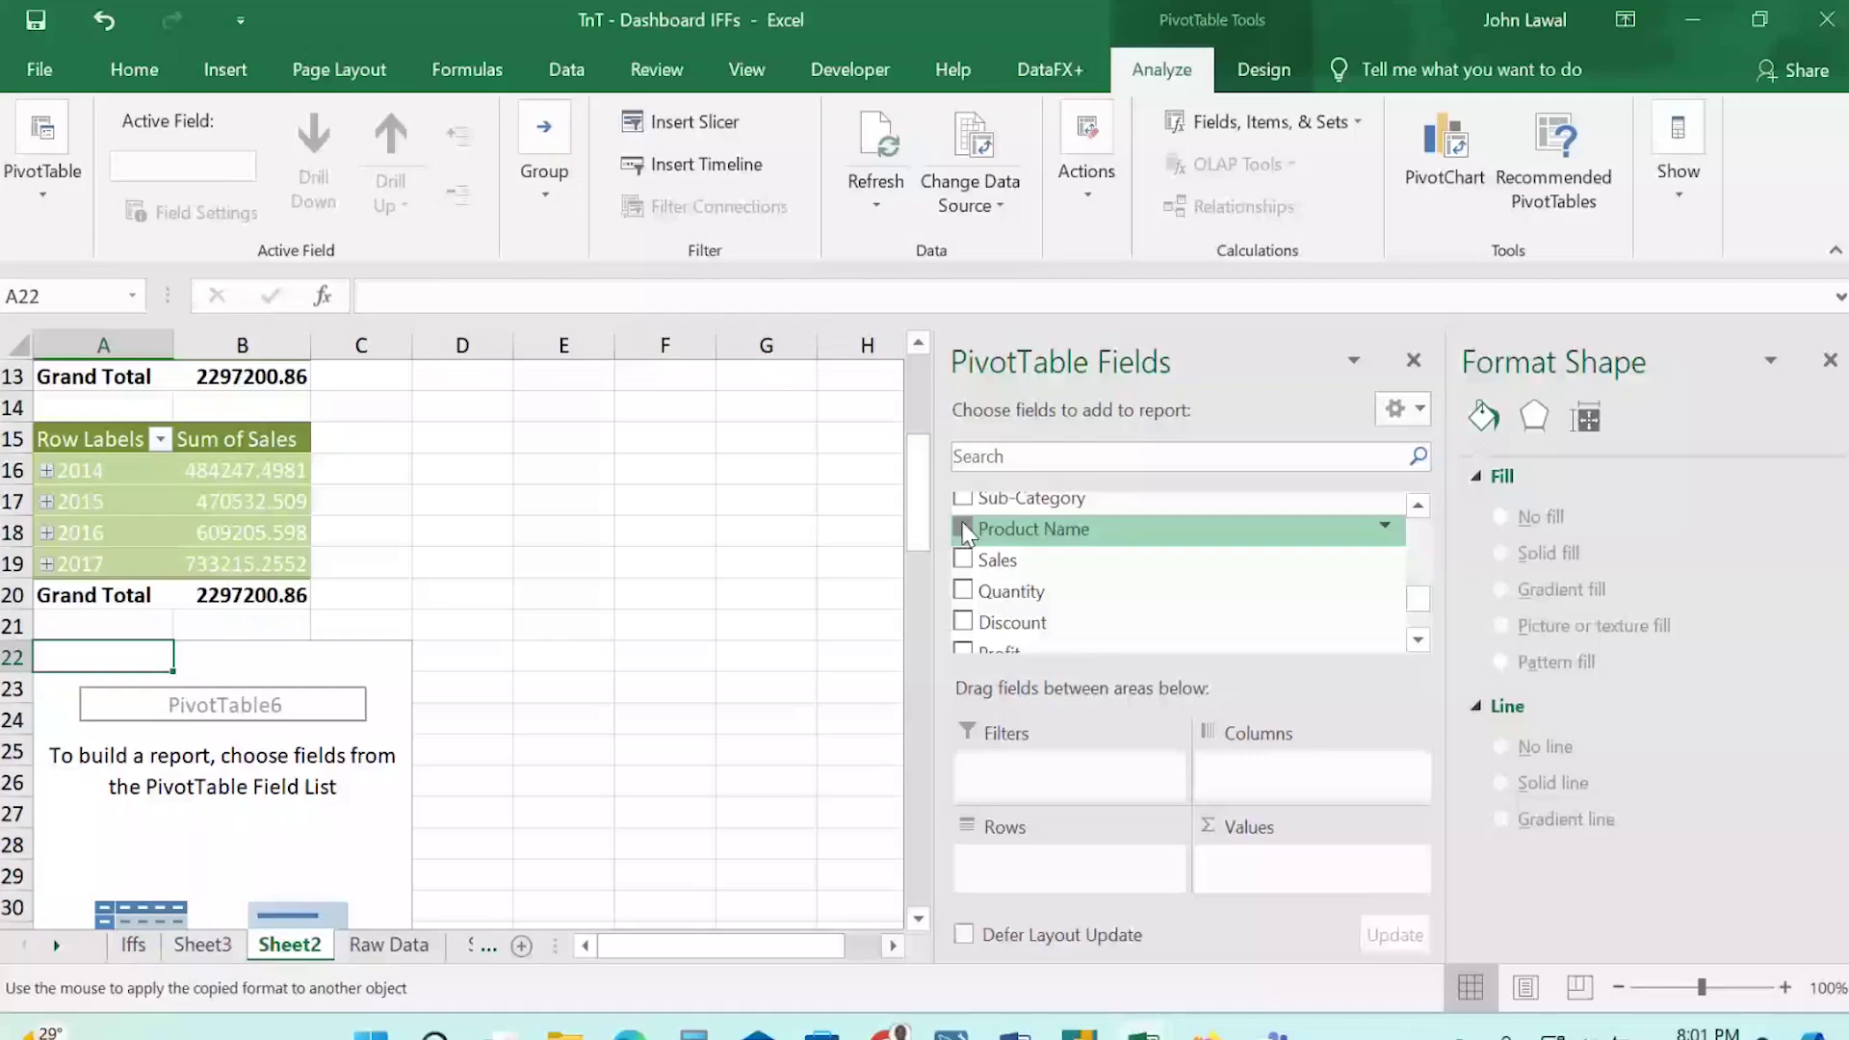
click(964, 528)
click(963, 559)
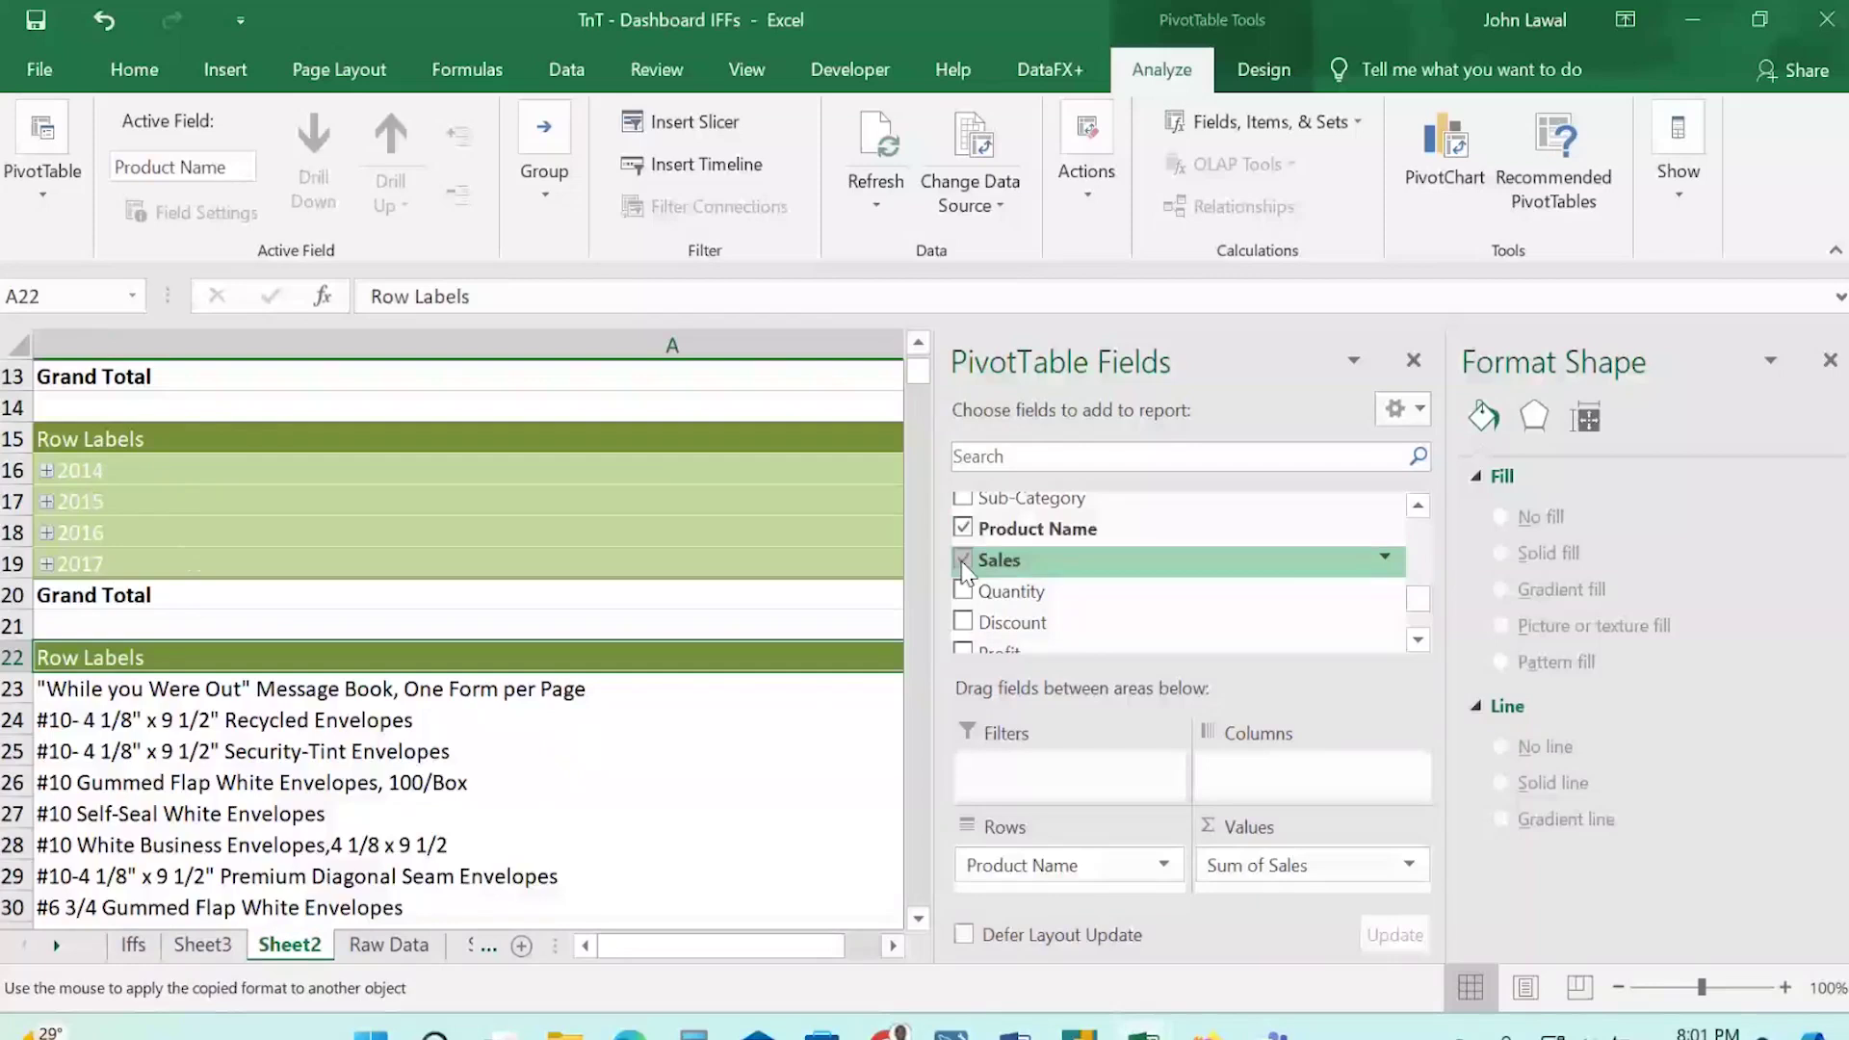
Close the Format Shape pane and narrow column A so the Sum of Sales column fits beside it.
click(1830, 360)
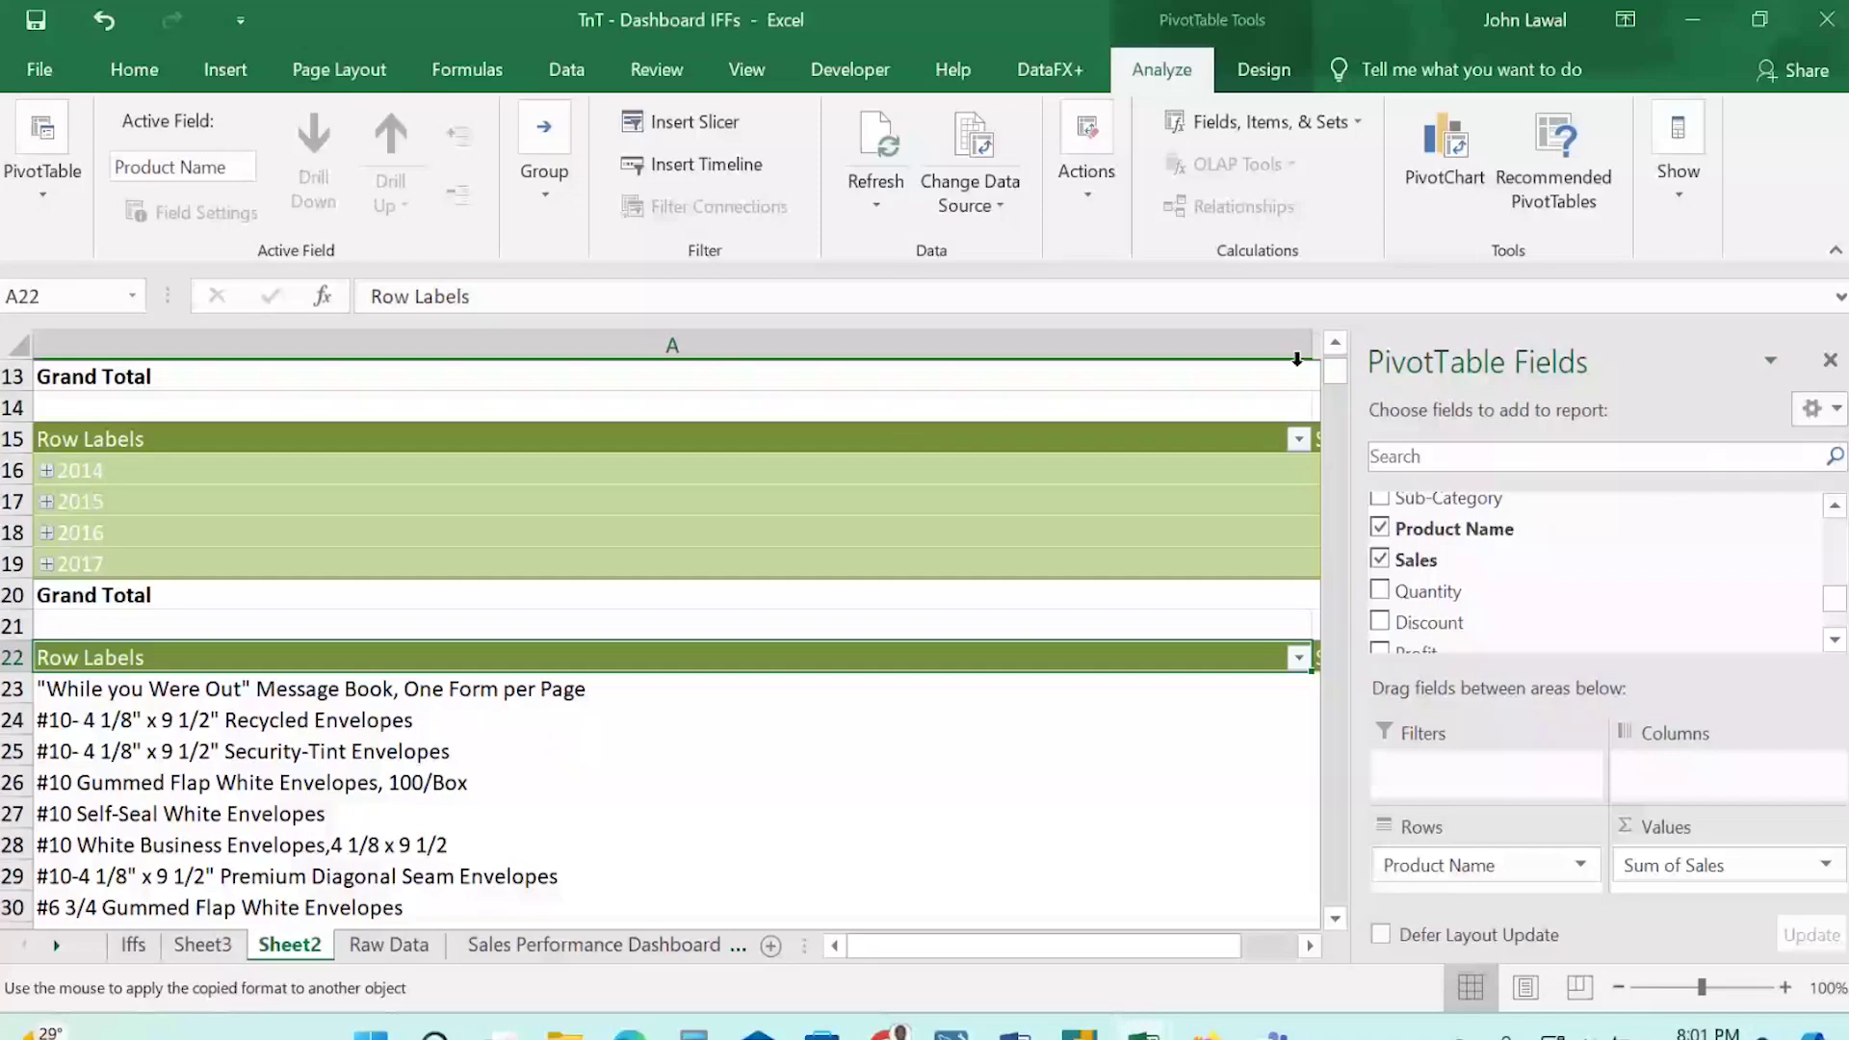
drag(1297, 358, 390, 358)
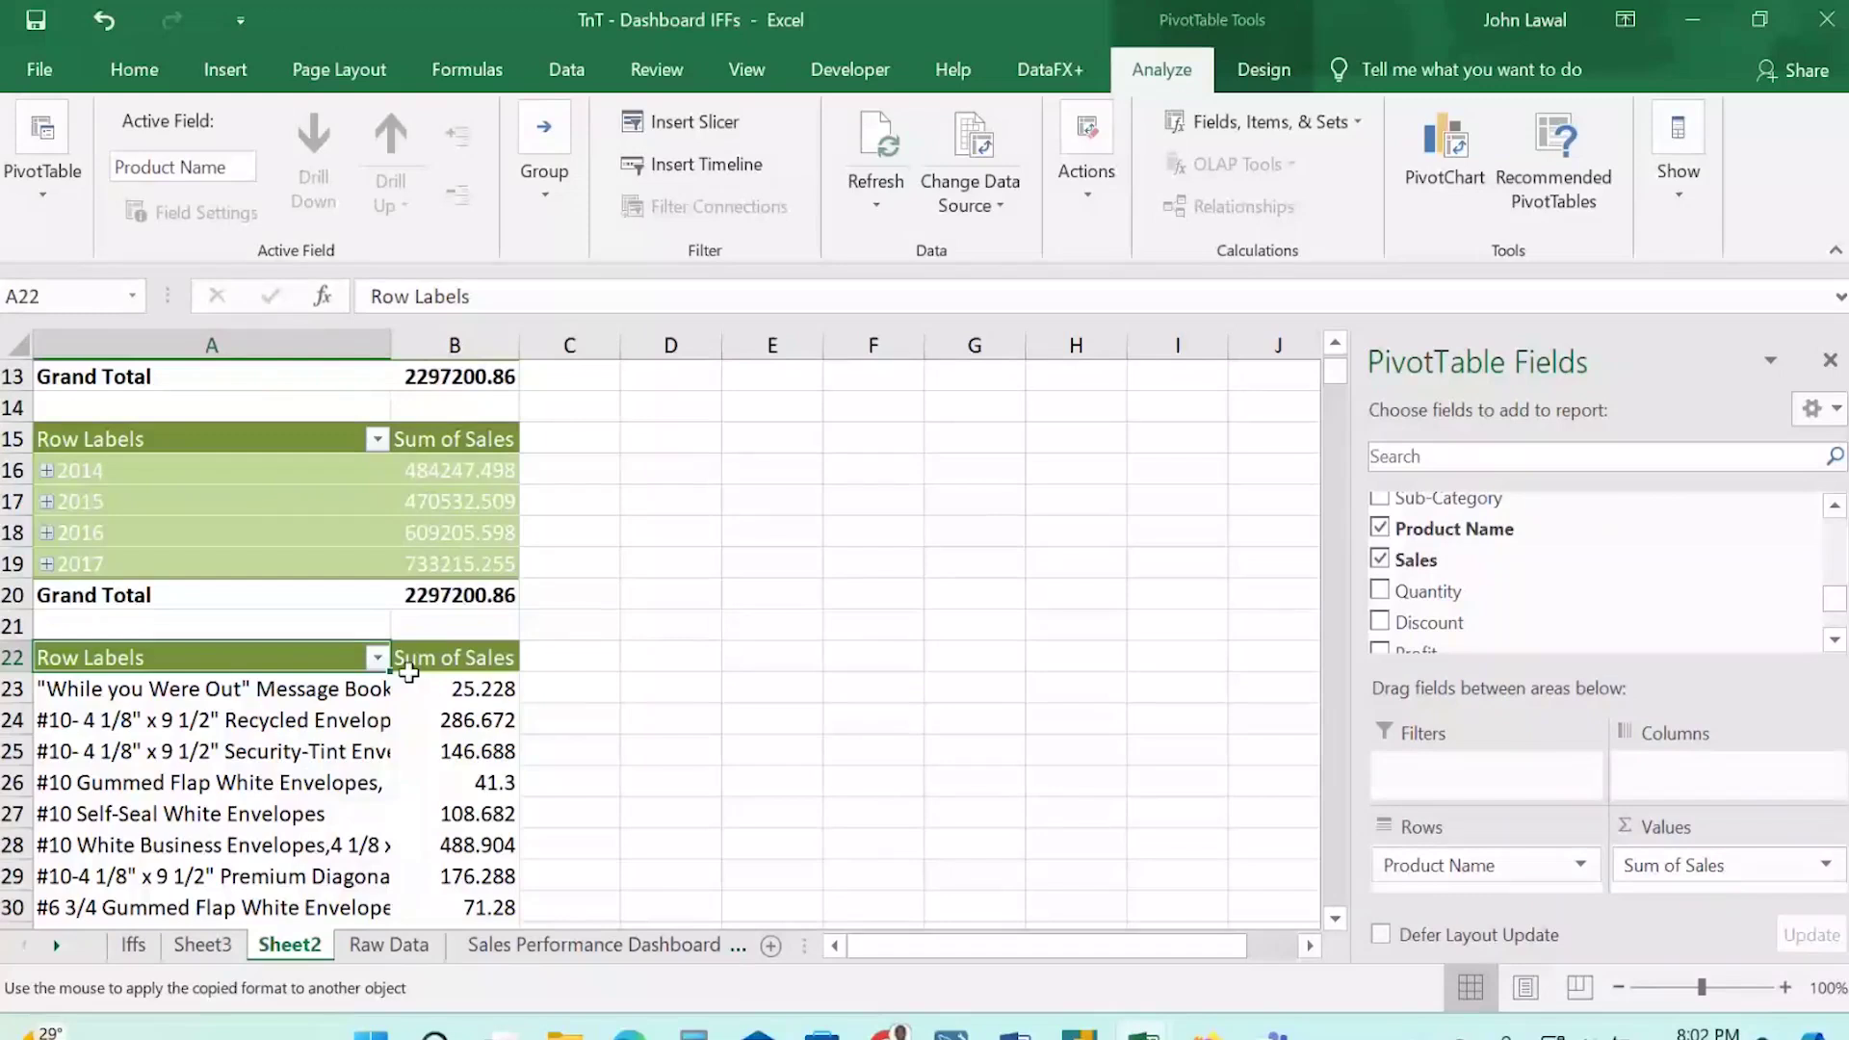
Try a clustered bar pivot chart of sales by product name, and delete it.
click(294, 764)
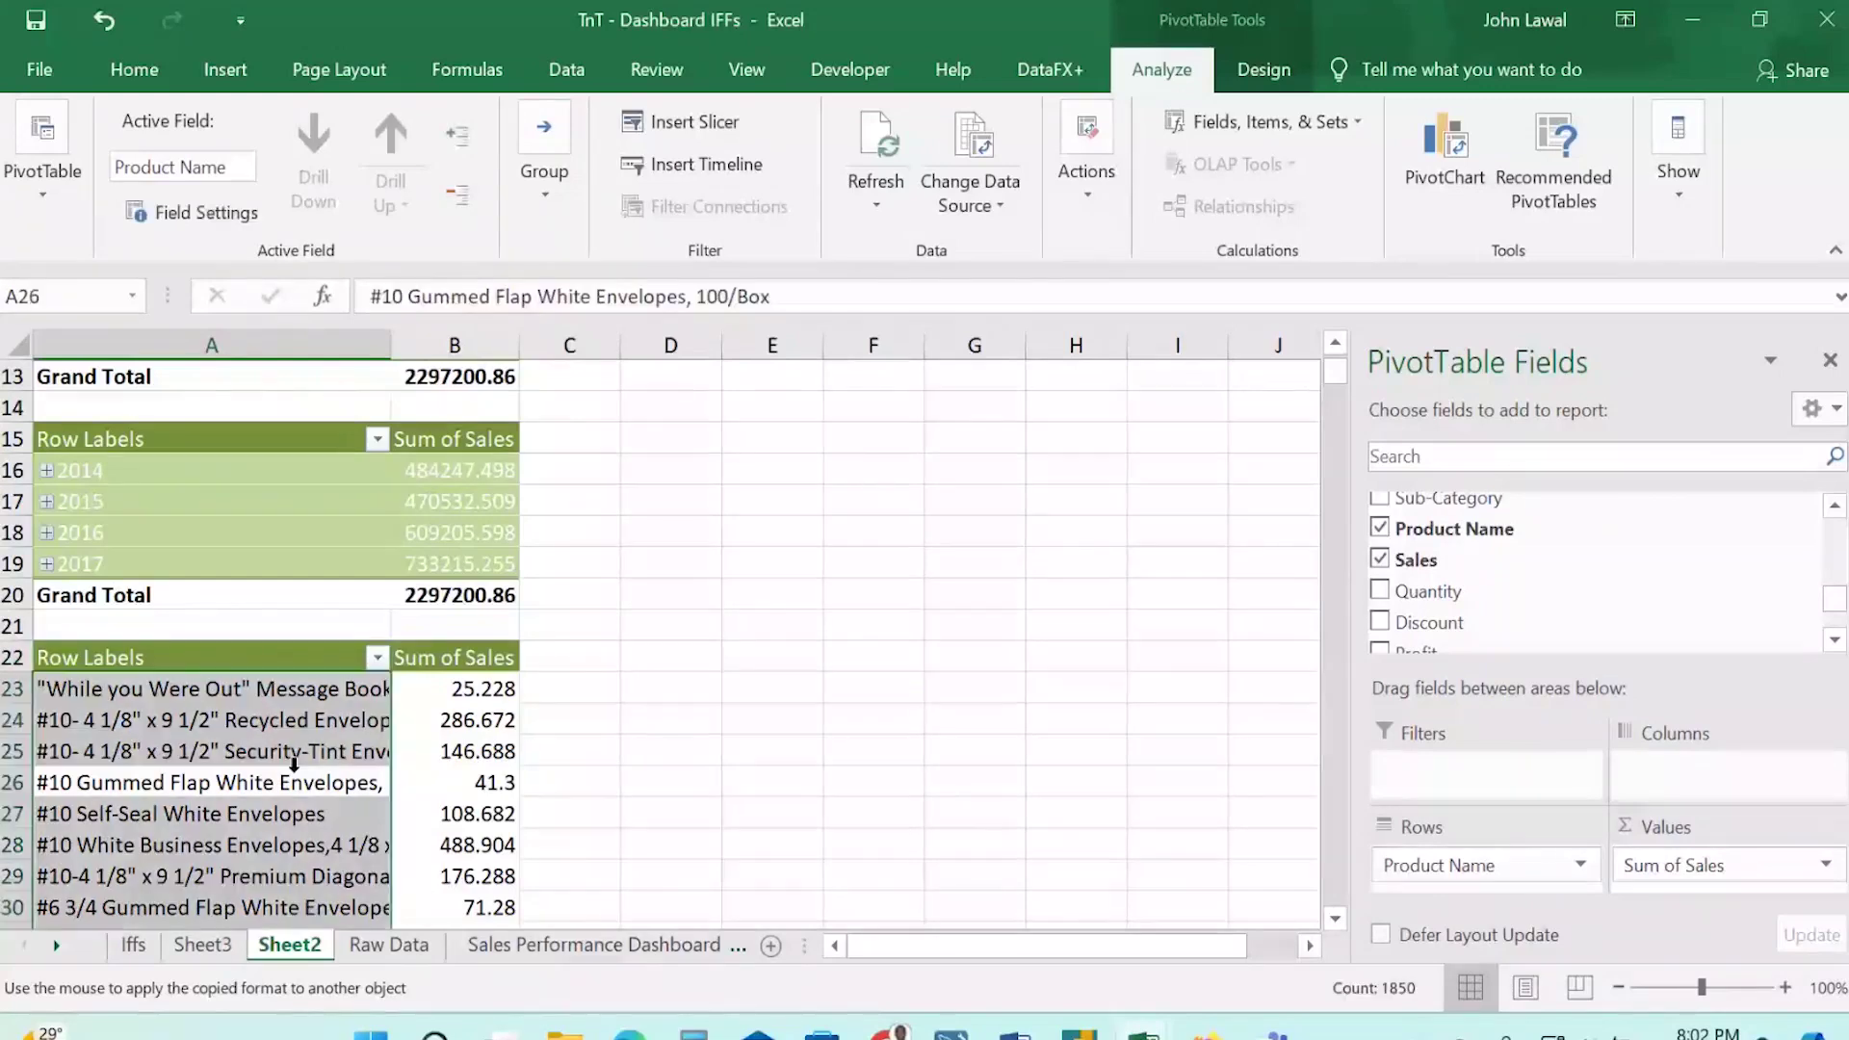
click(289, 782)
click(1445, 145)
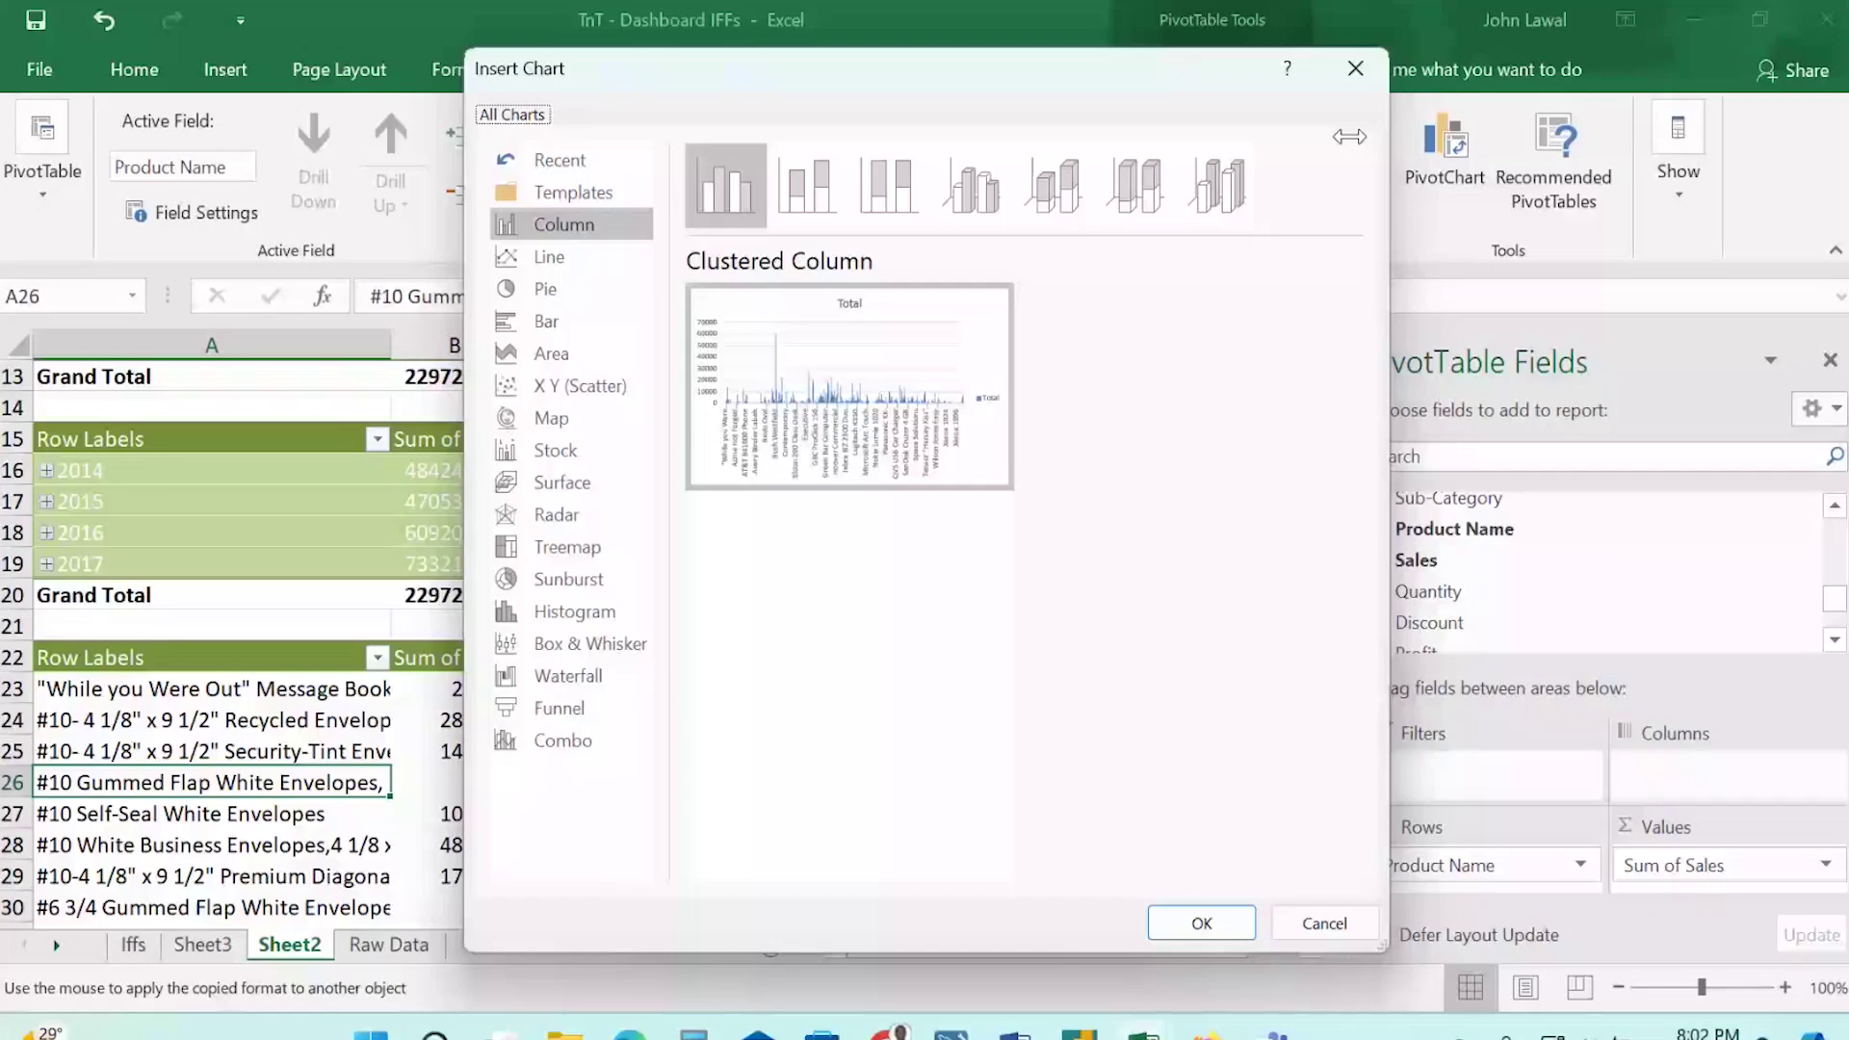
click(547, 321)
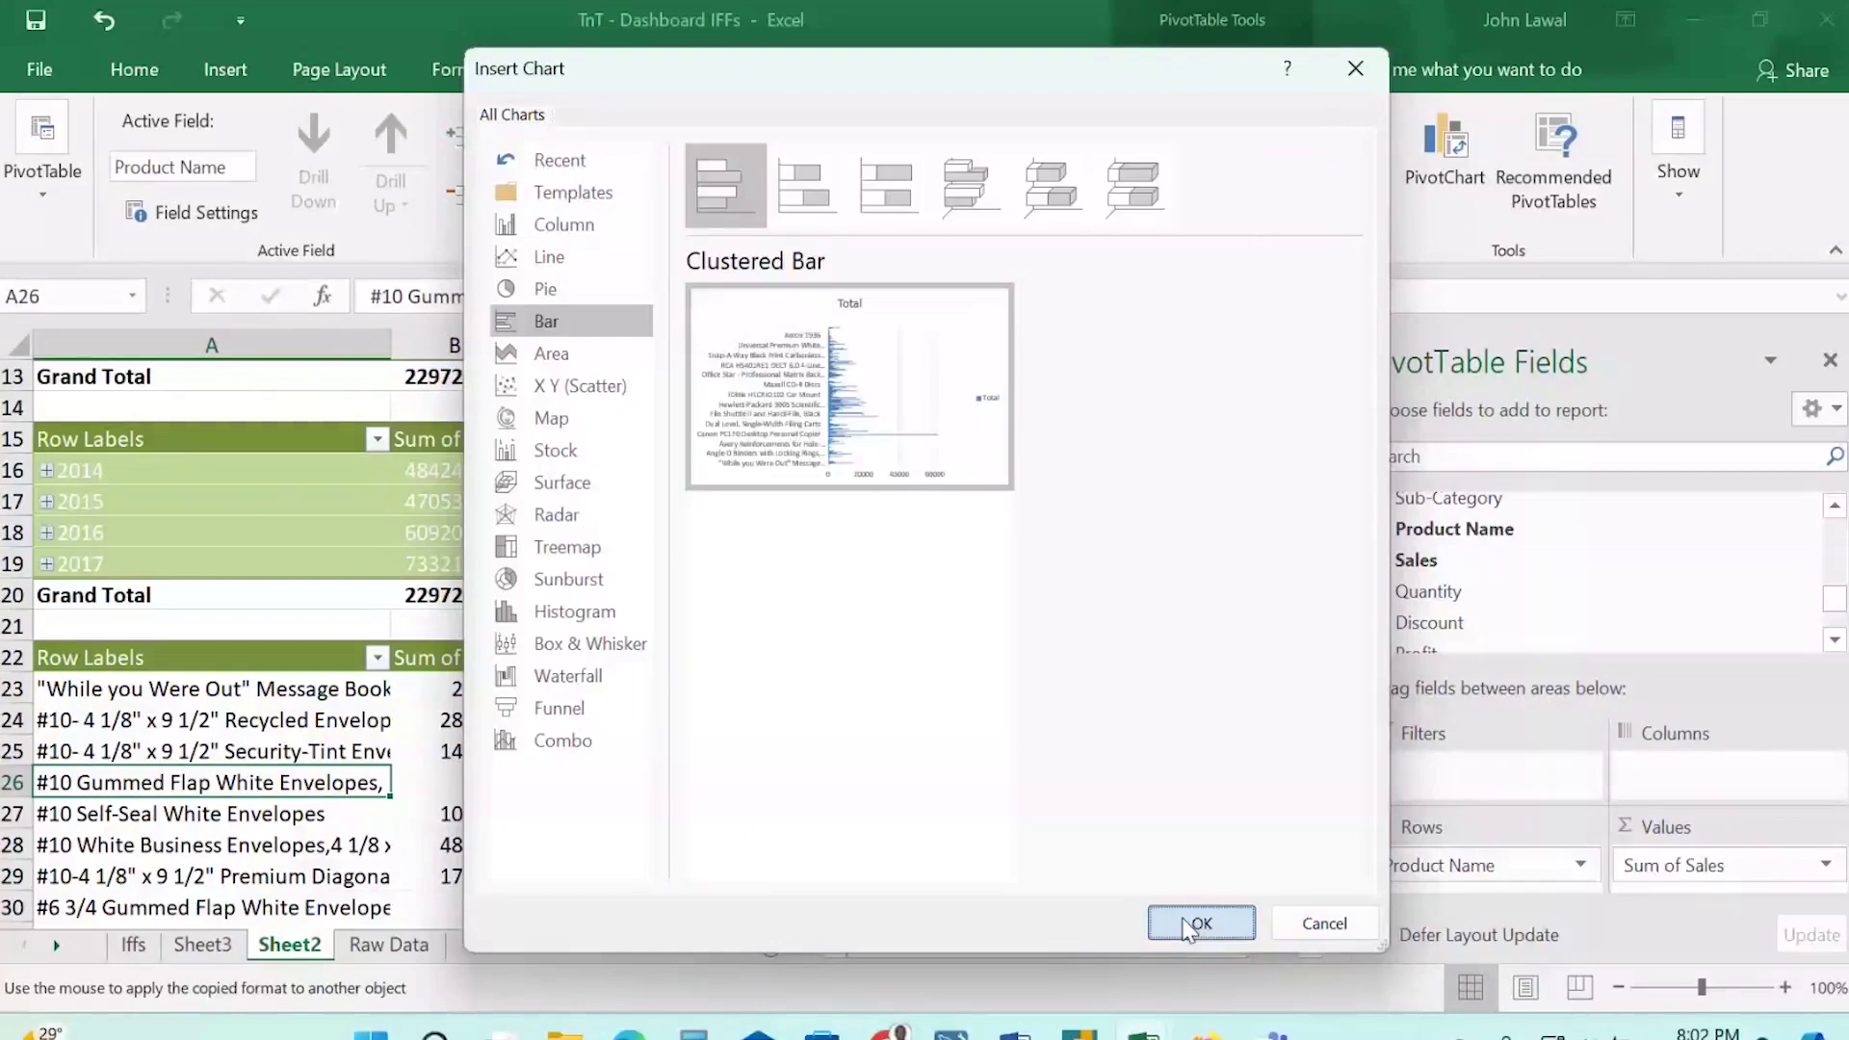
click(1197, 924)
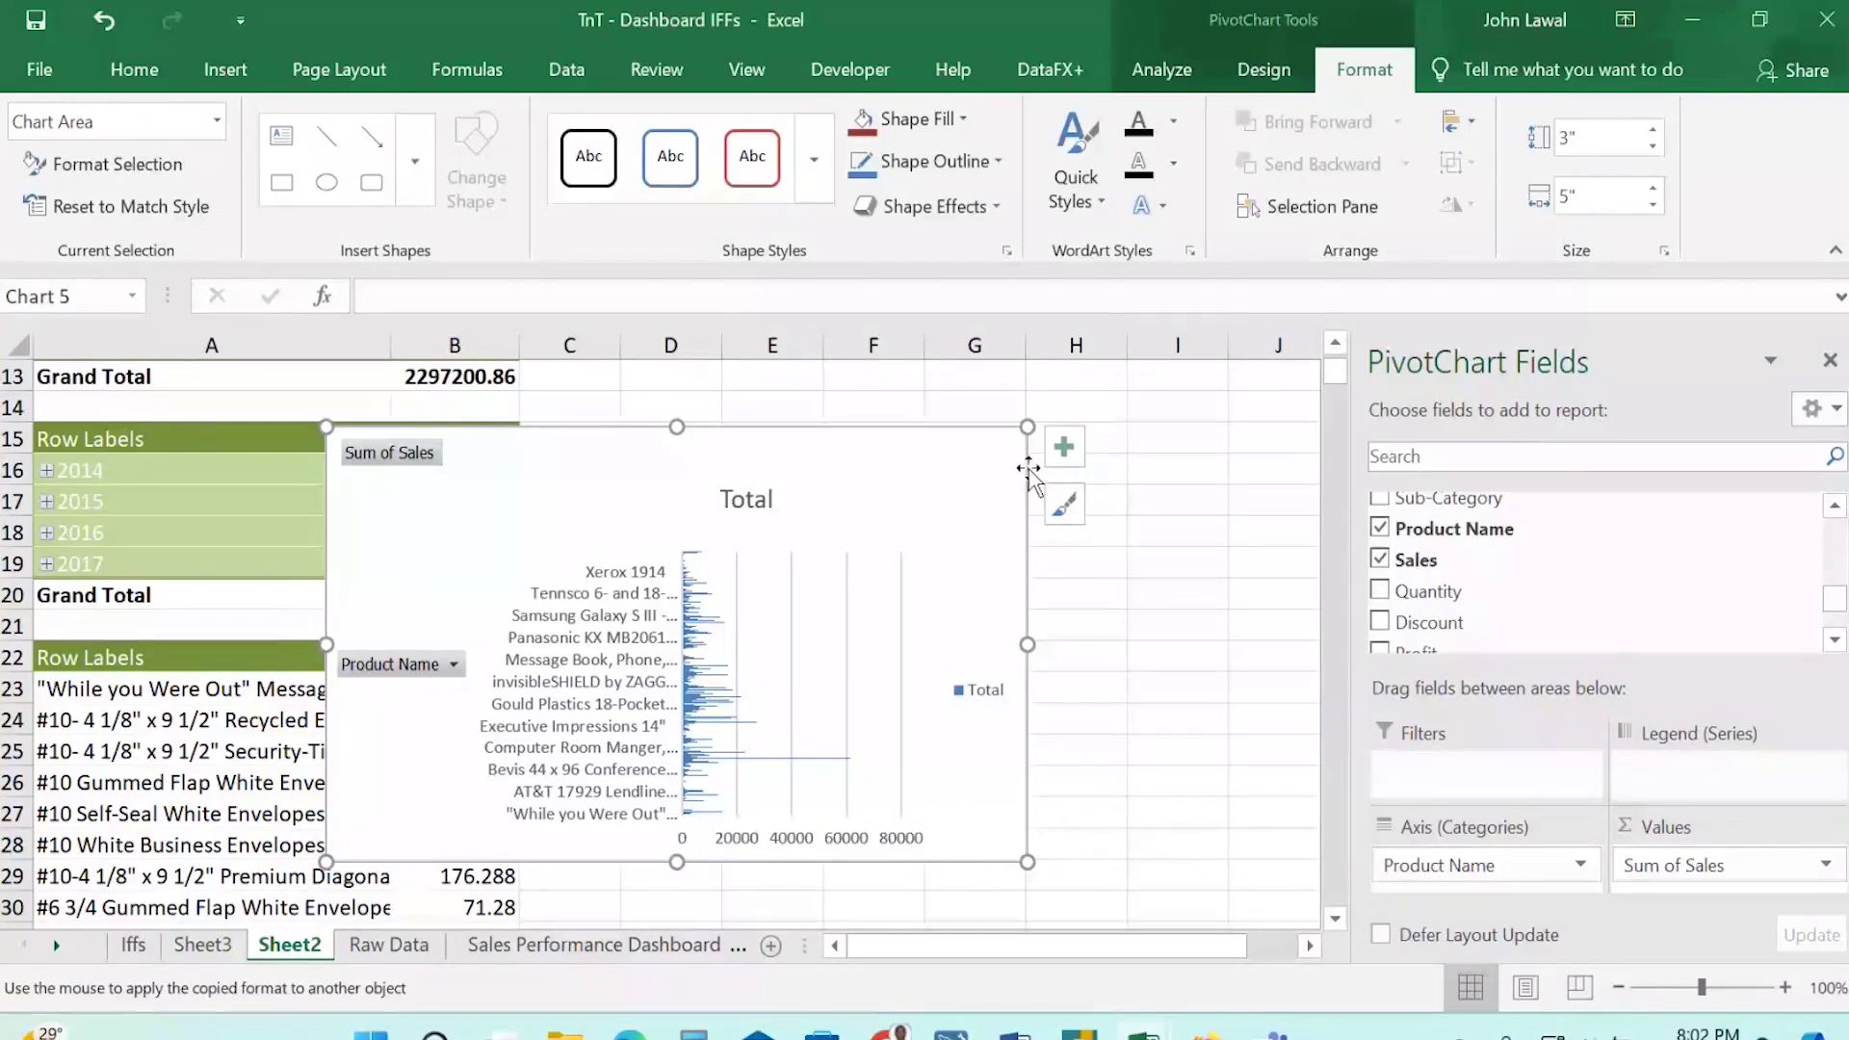
key(Delete)
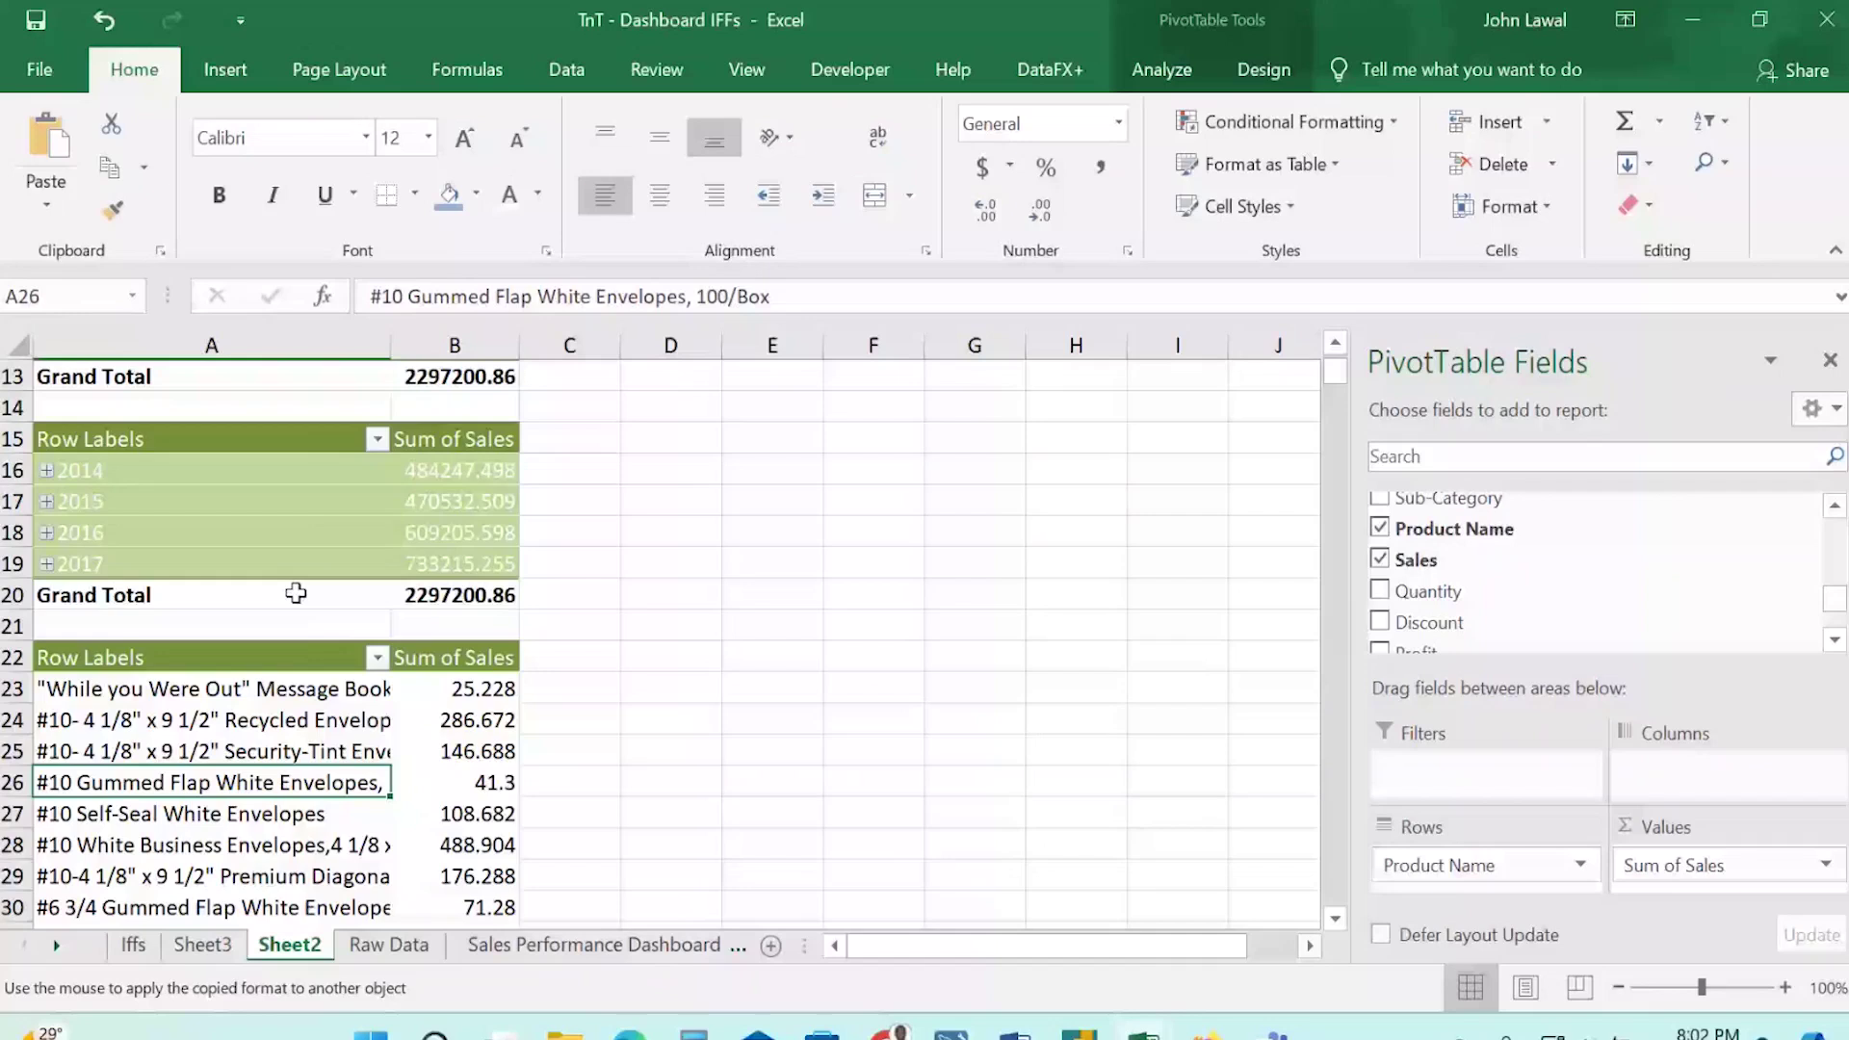
drag(296, 658, 537, 659)
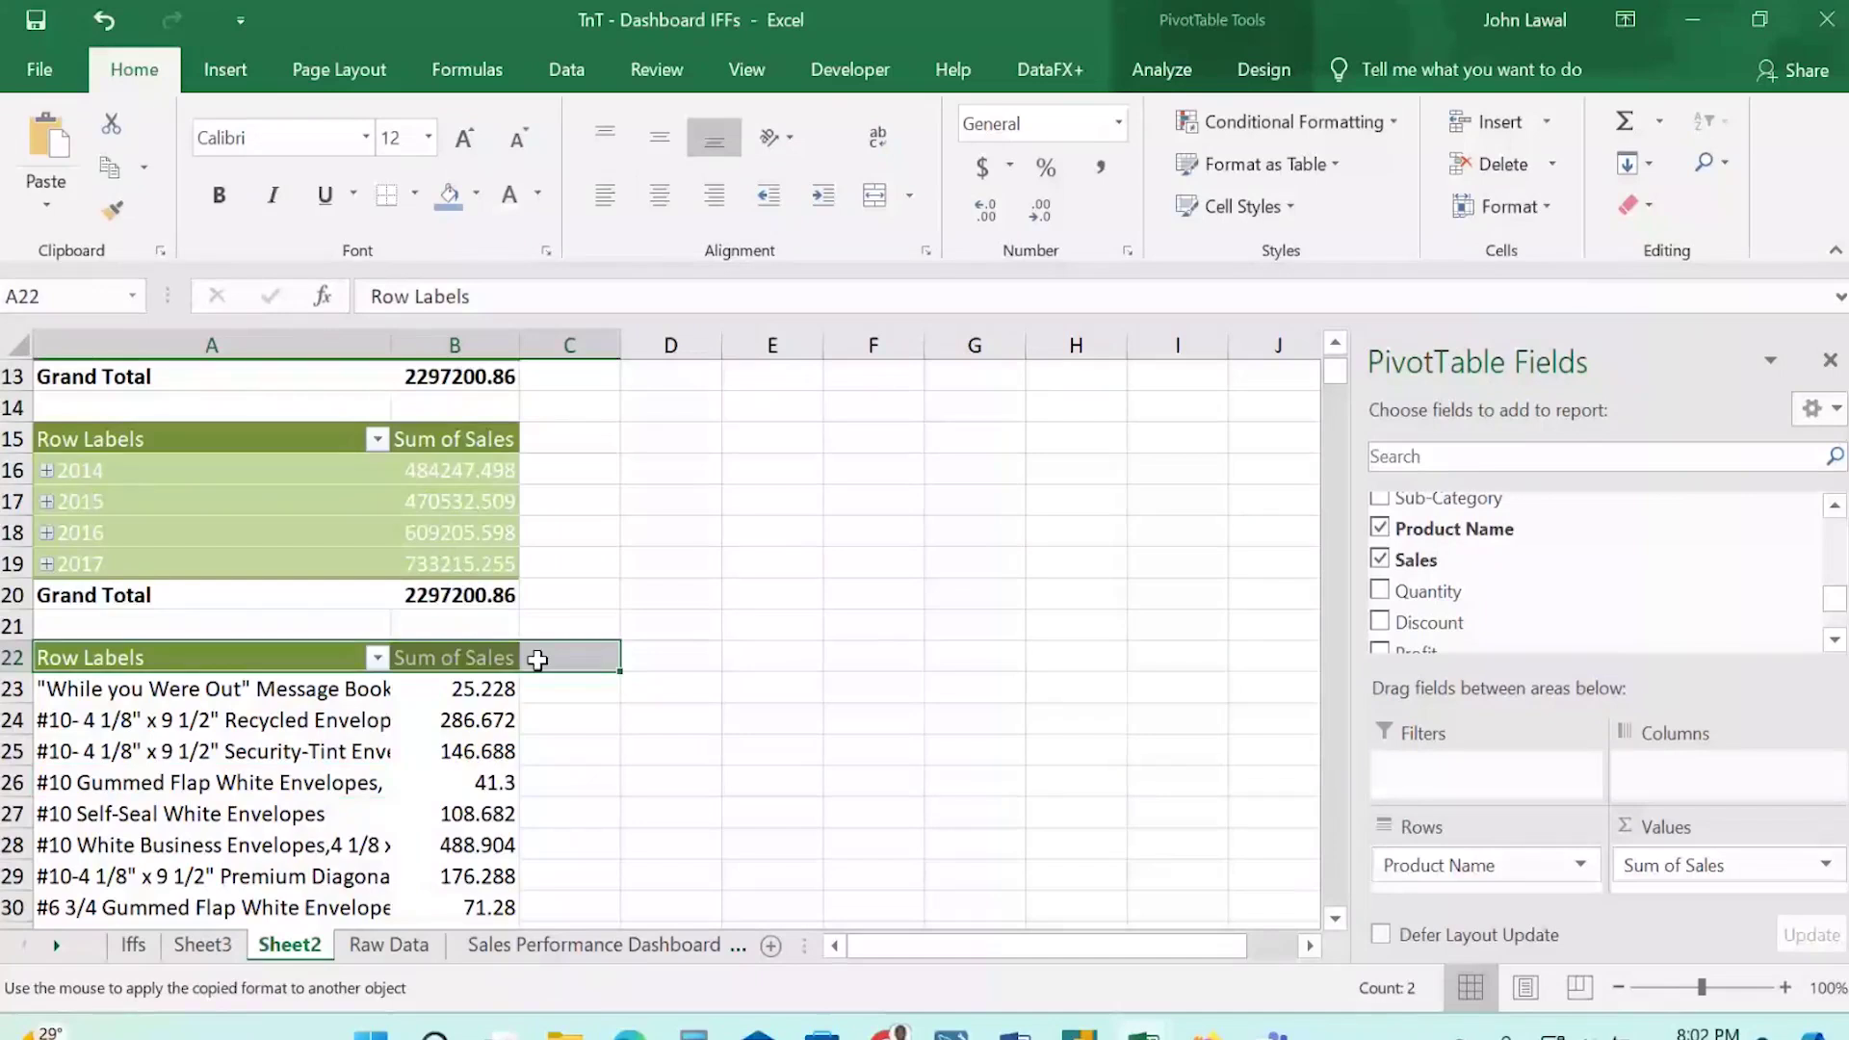
click(538, 660)
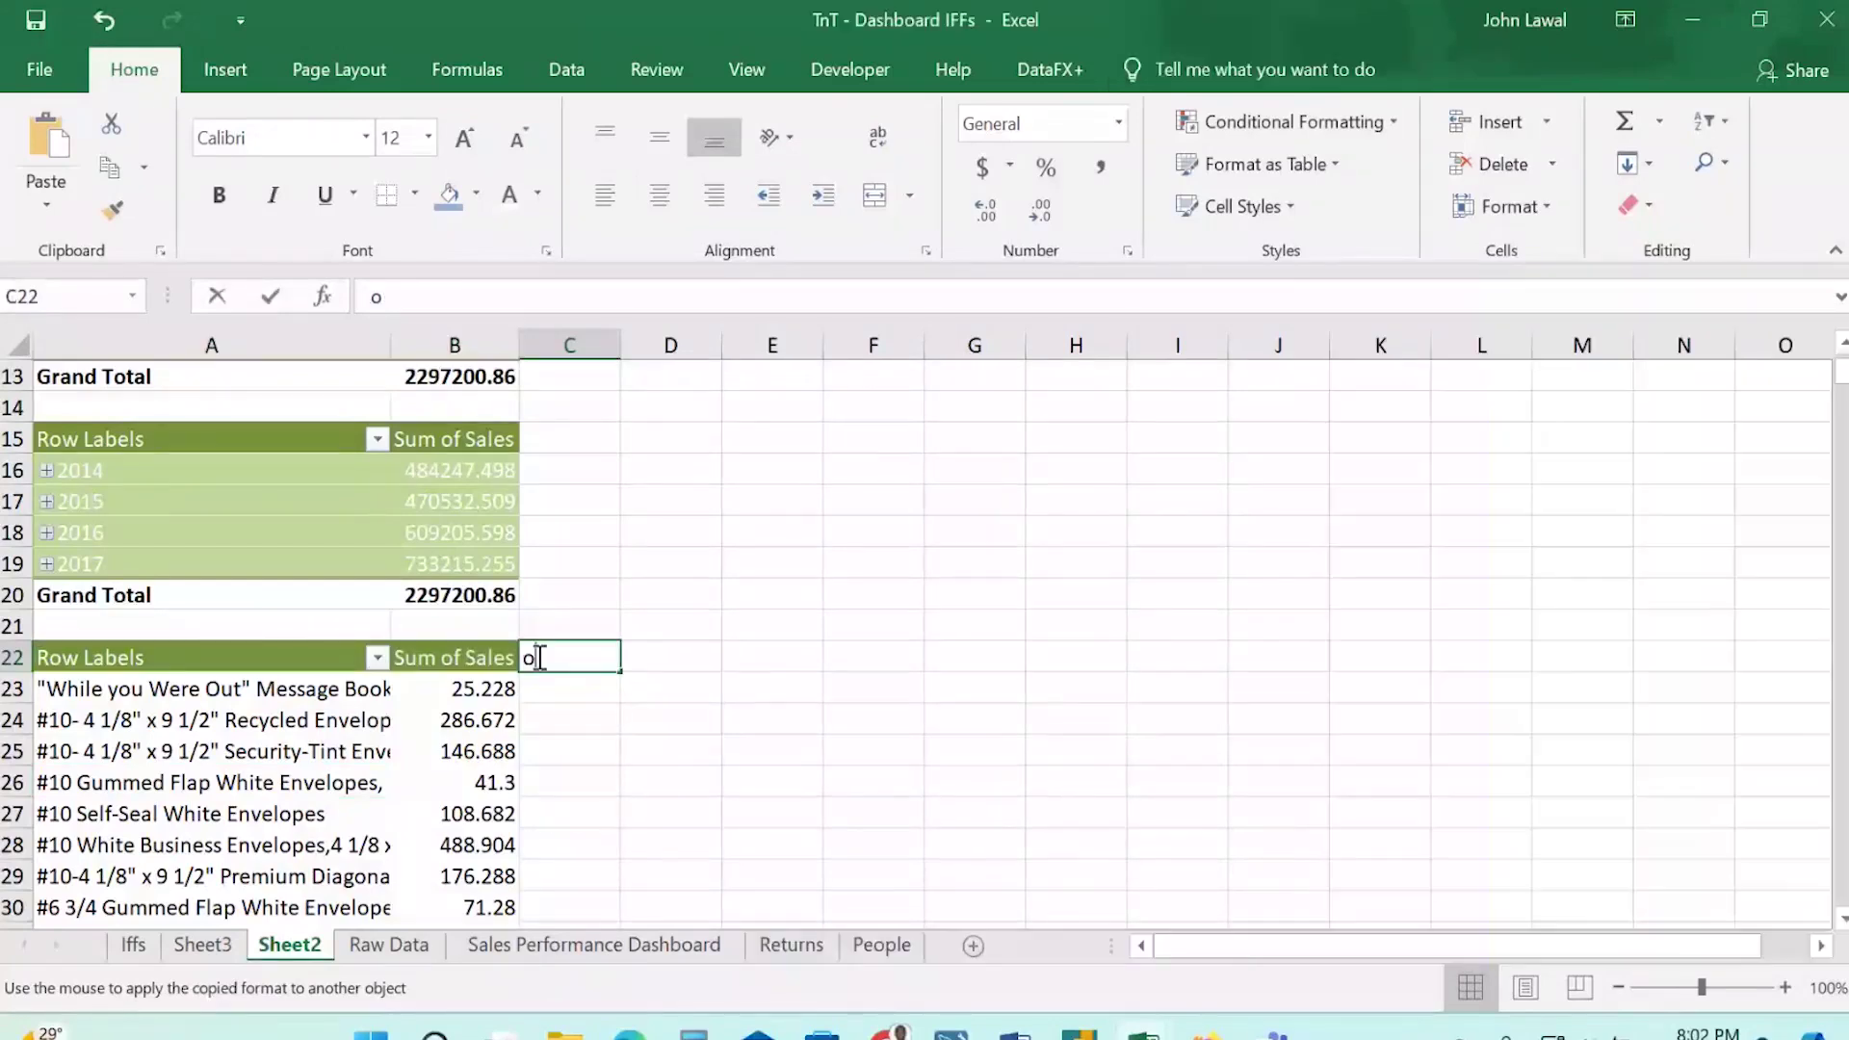
text(o)
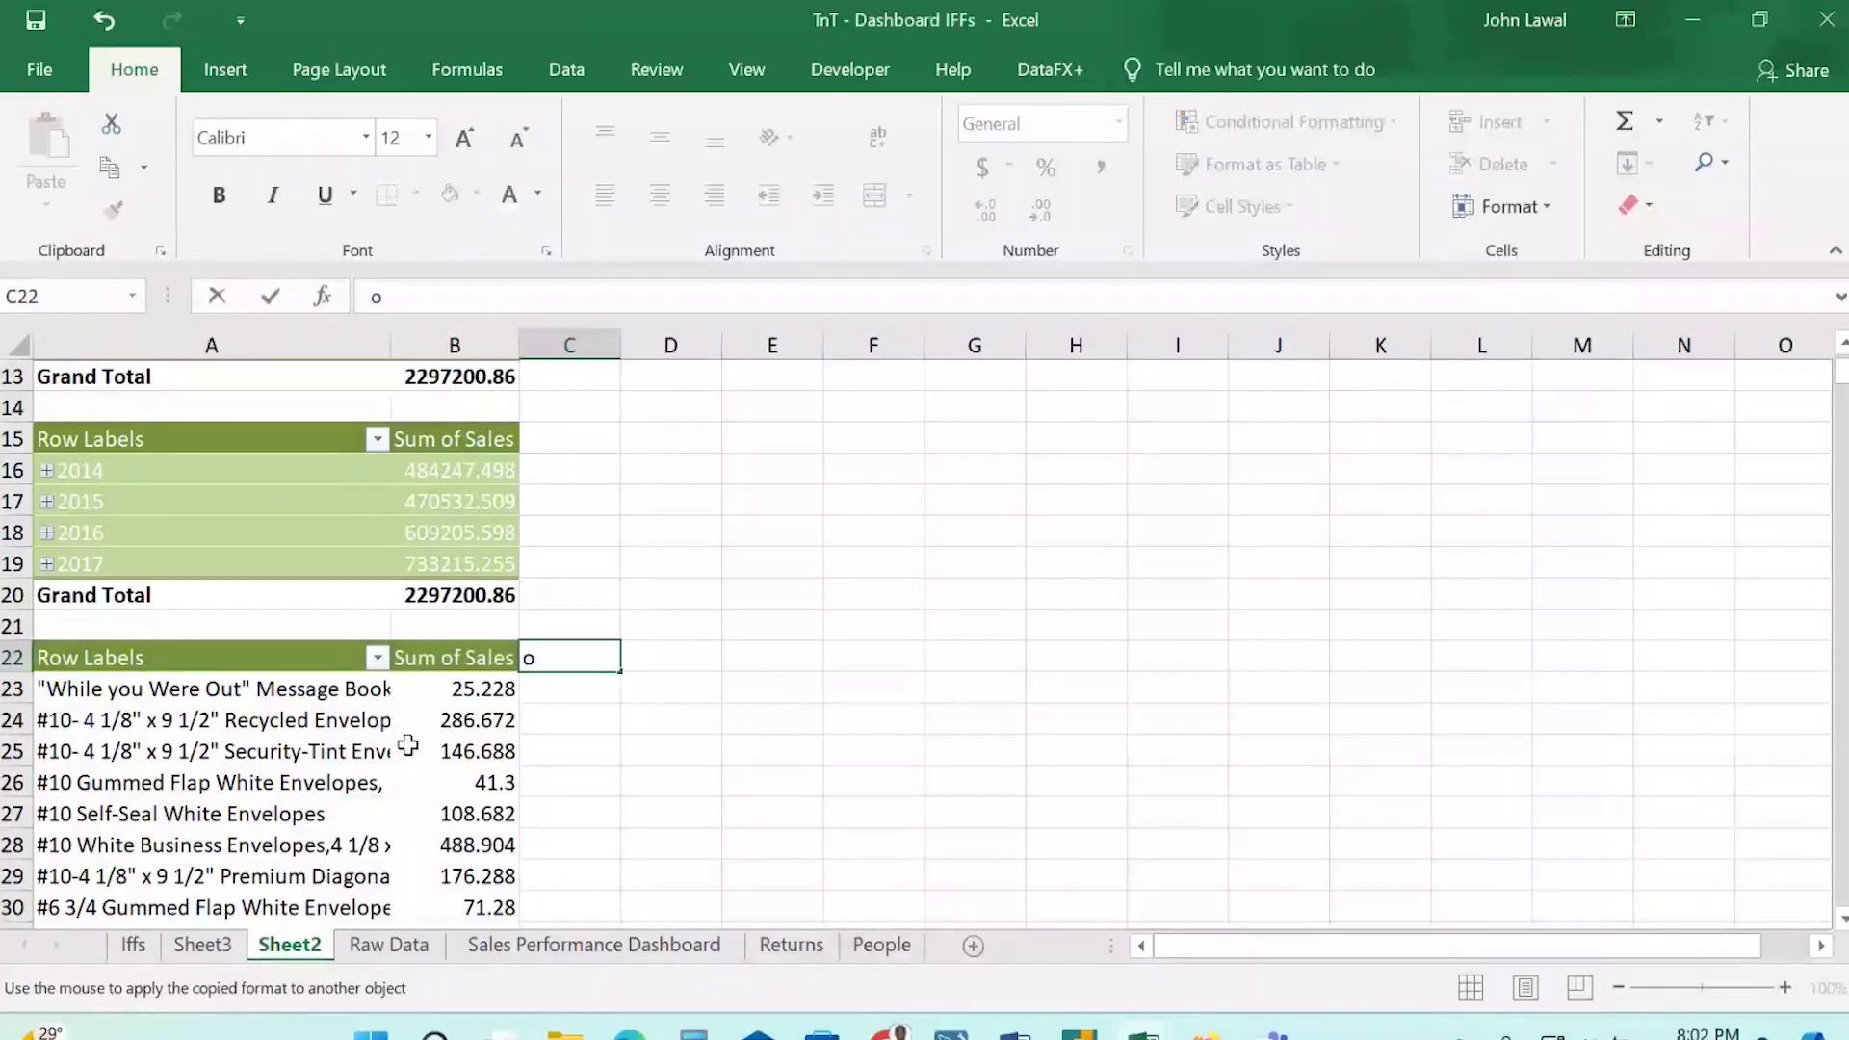
drag(296, 658, 549, 663)
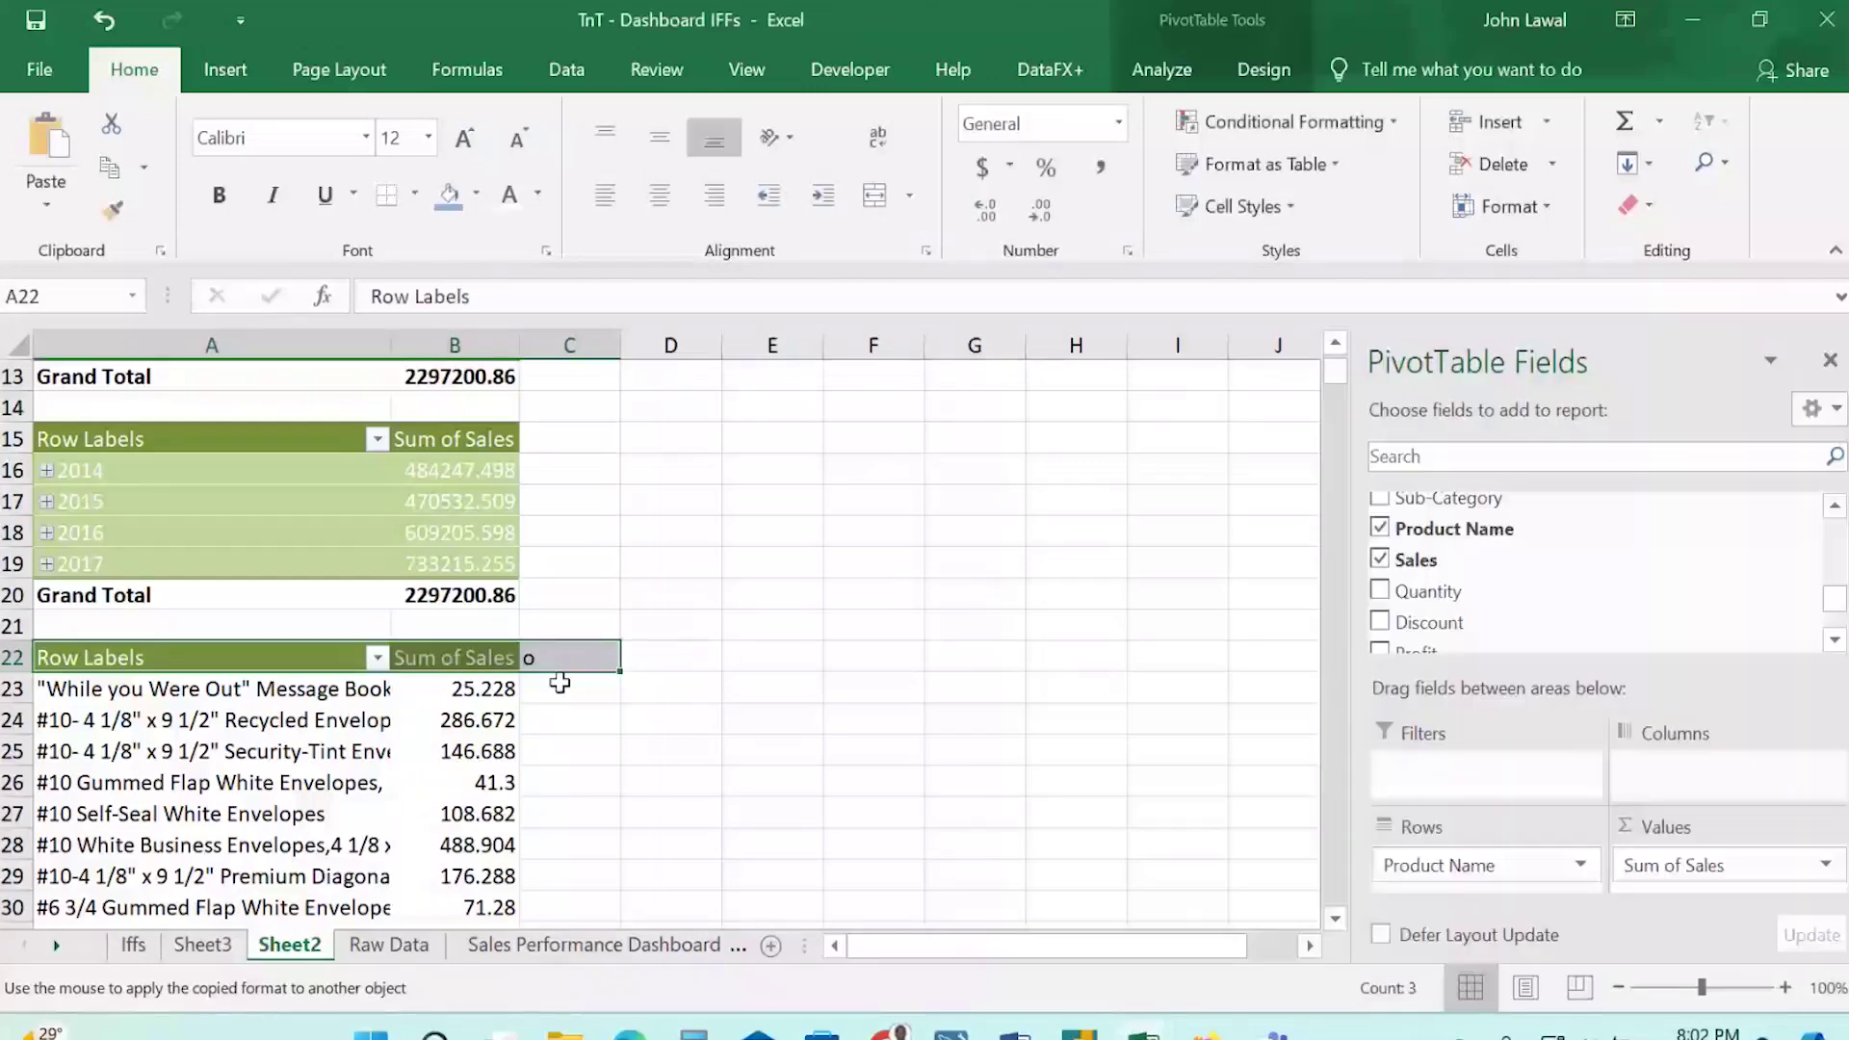
click(567, 659)
key(Delete)
click(474, 659)
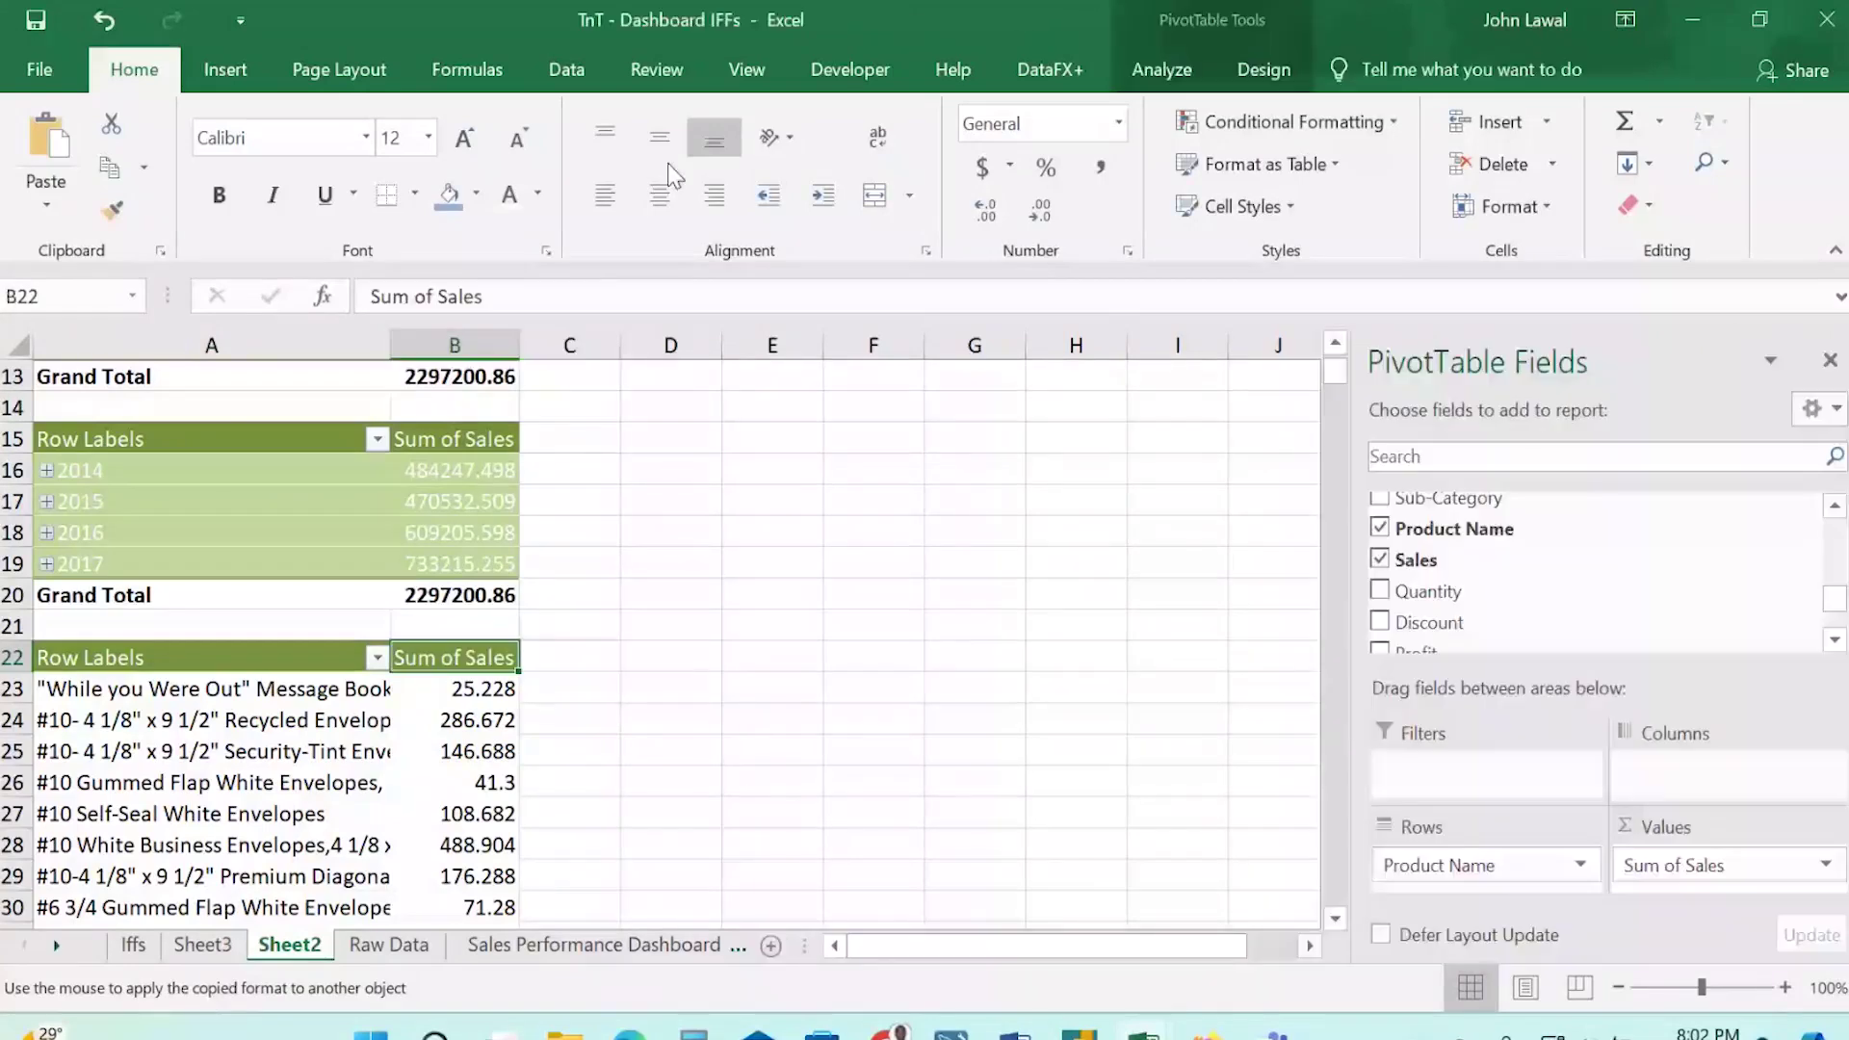
Try to add Sales as a report filter on the product pivot table.
click(566, 70)
click(458, 713)
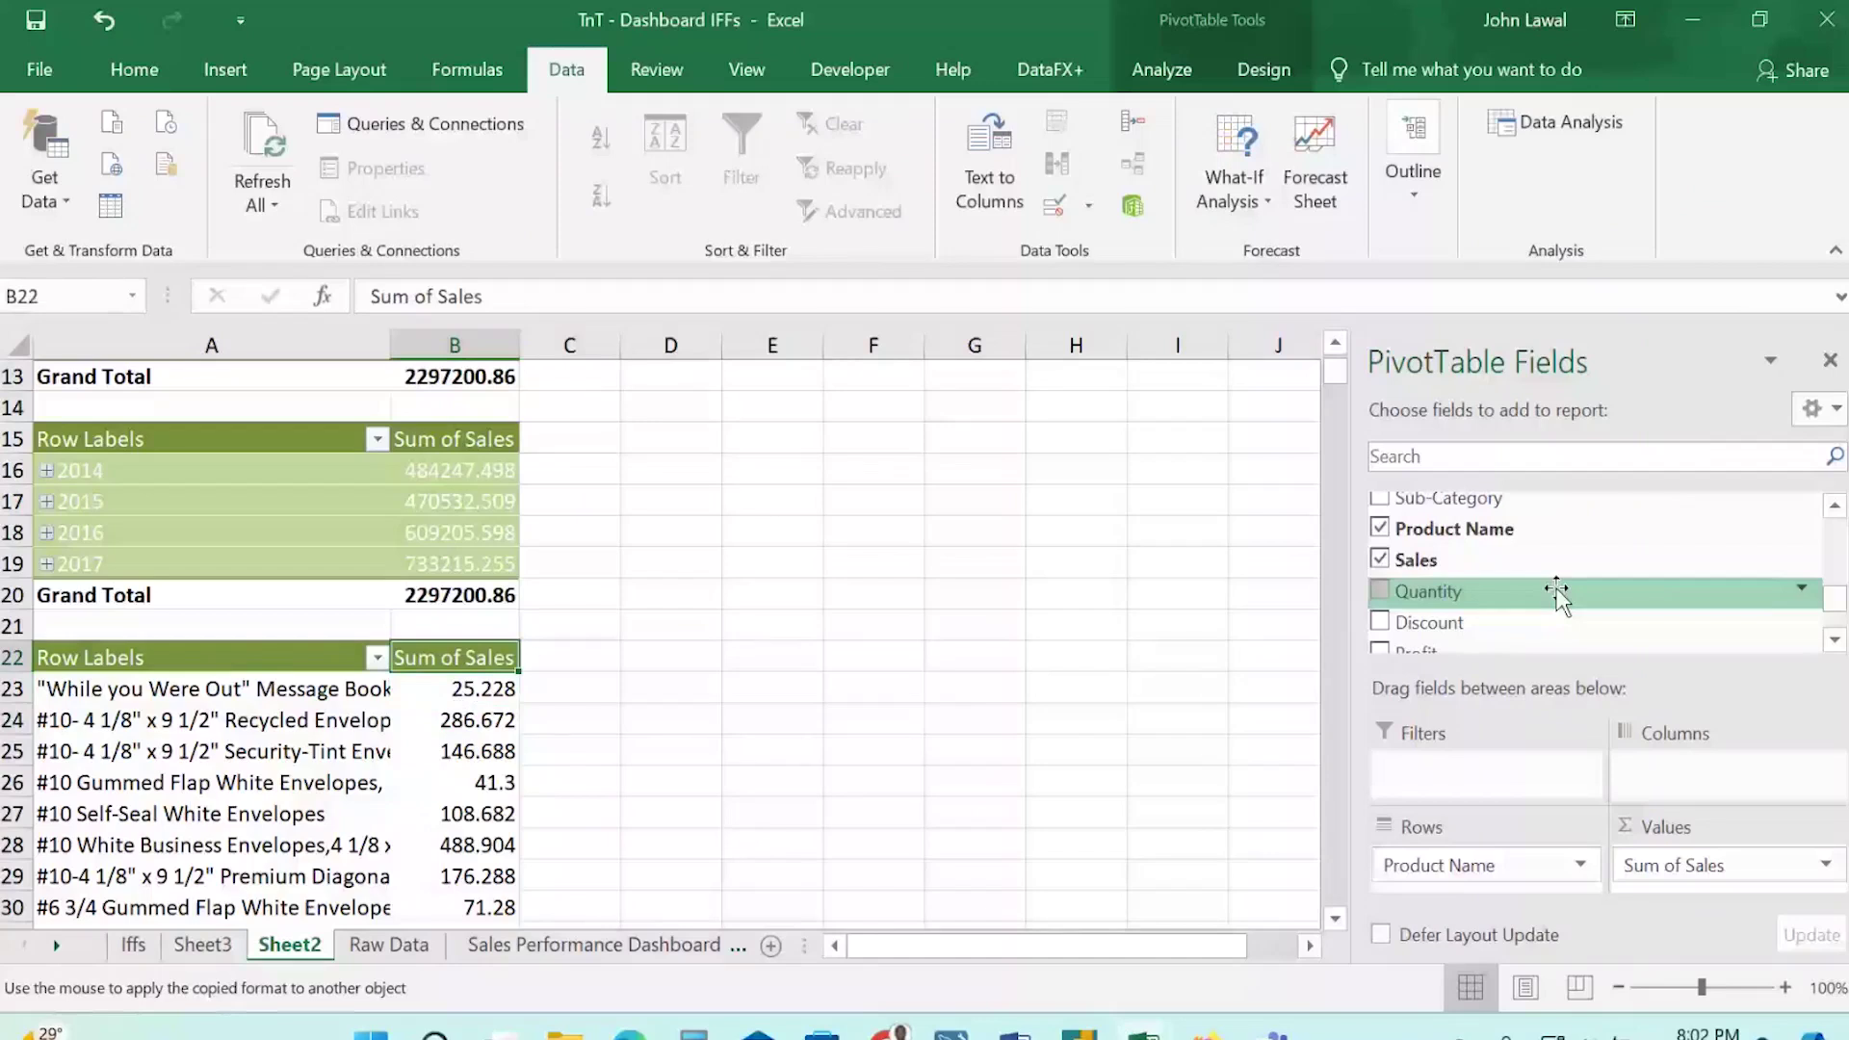
drag(1776, 562, 1466, 782)
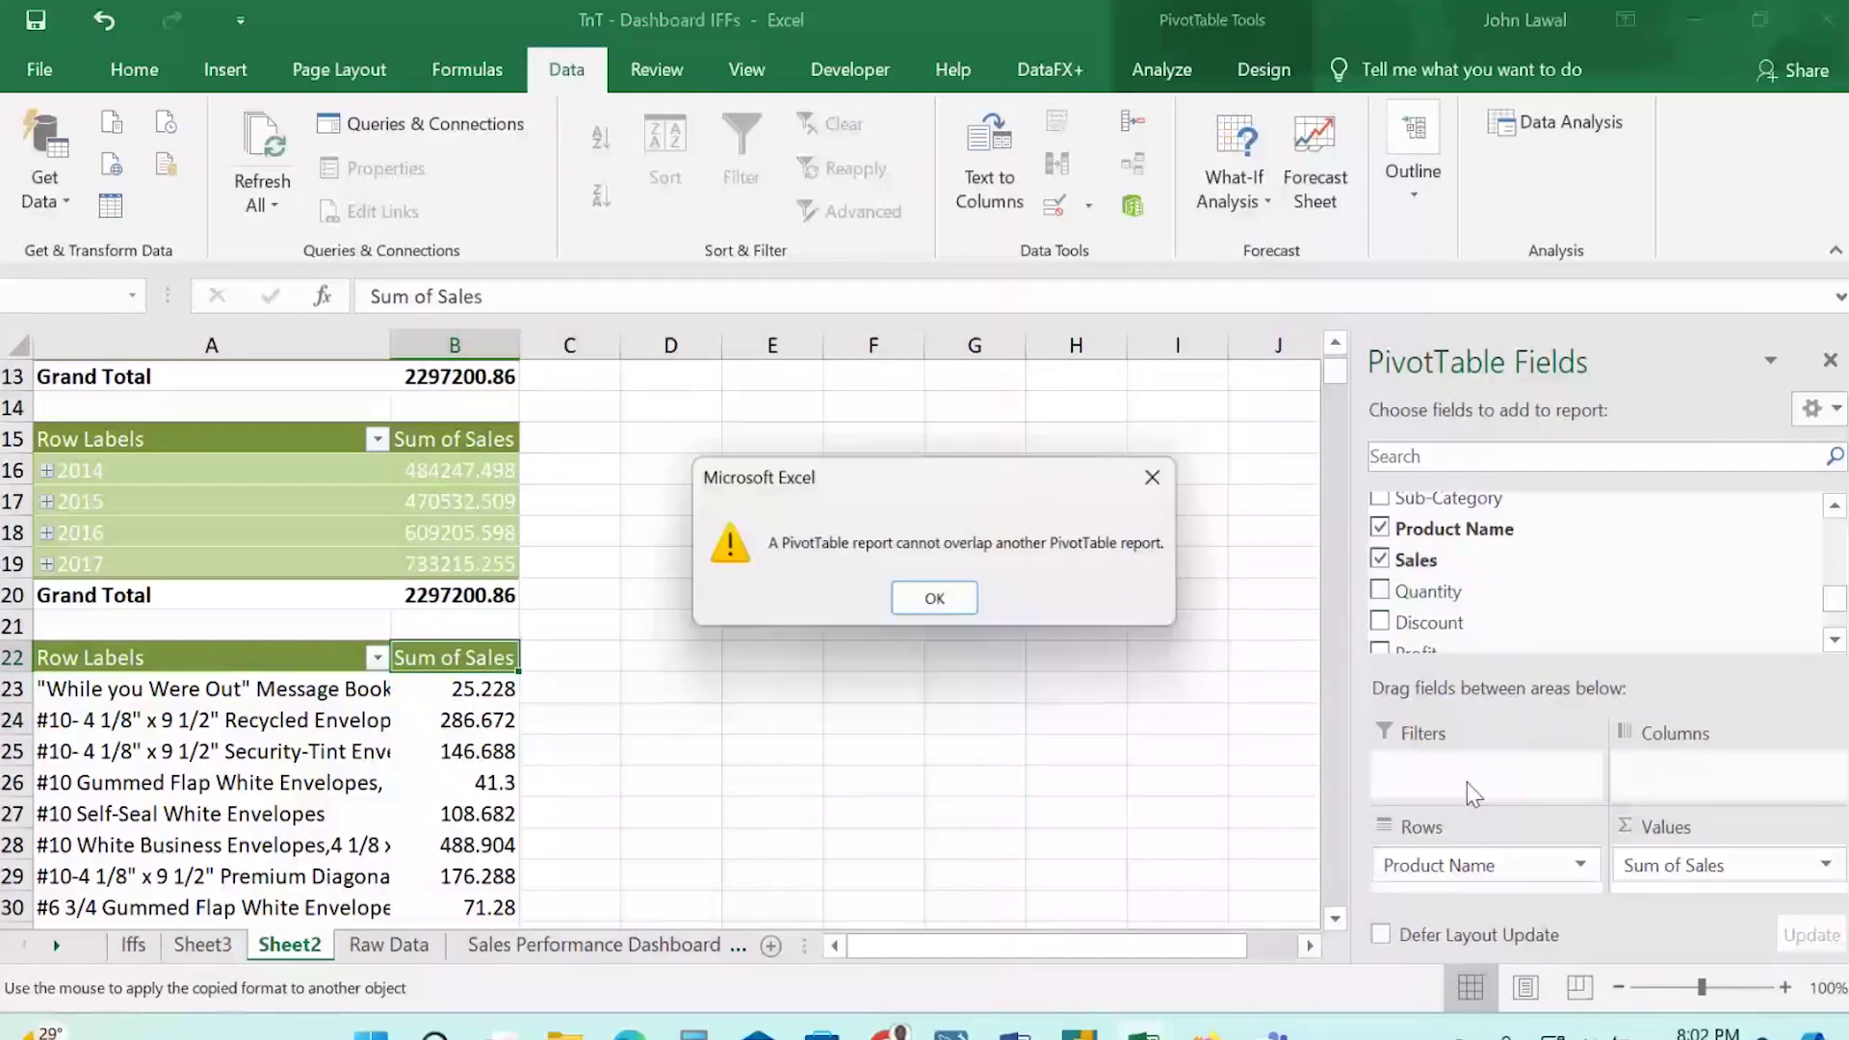
click(939, 603)
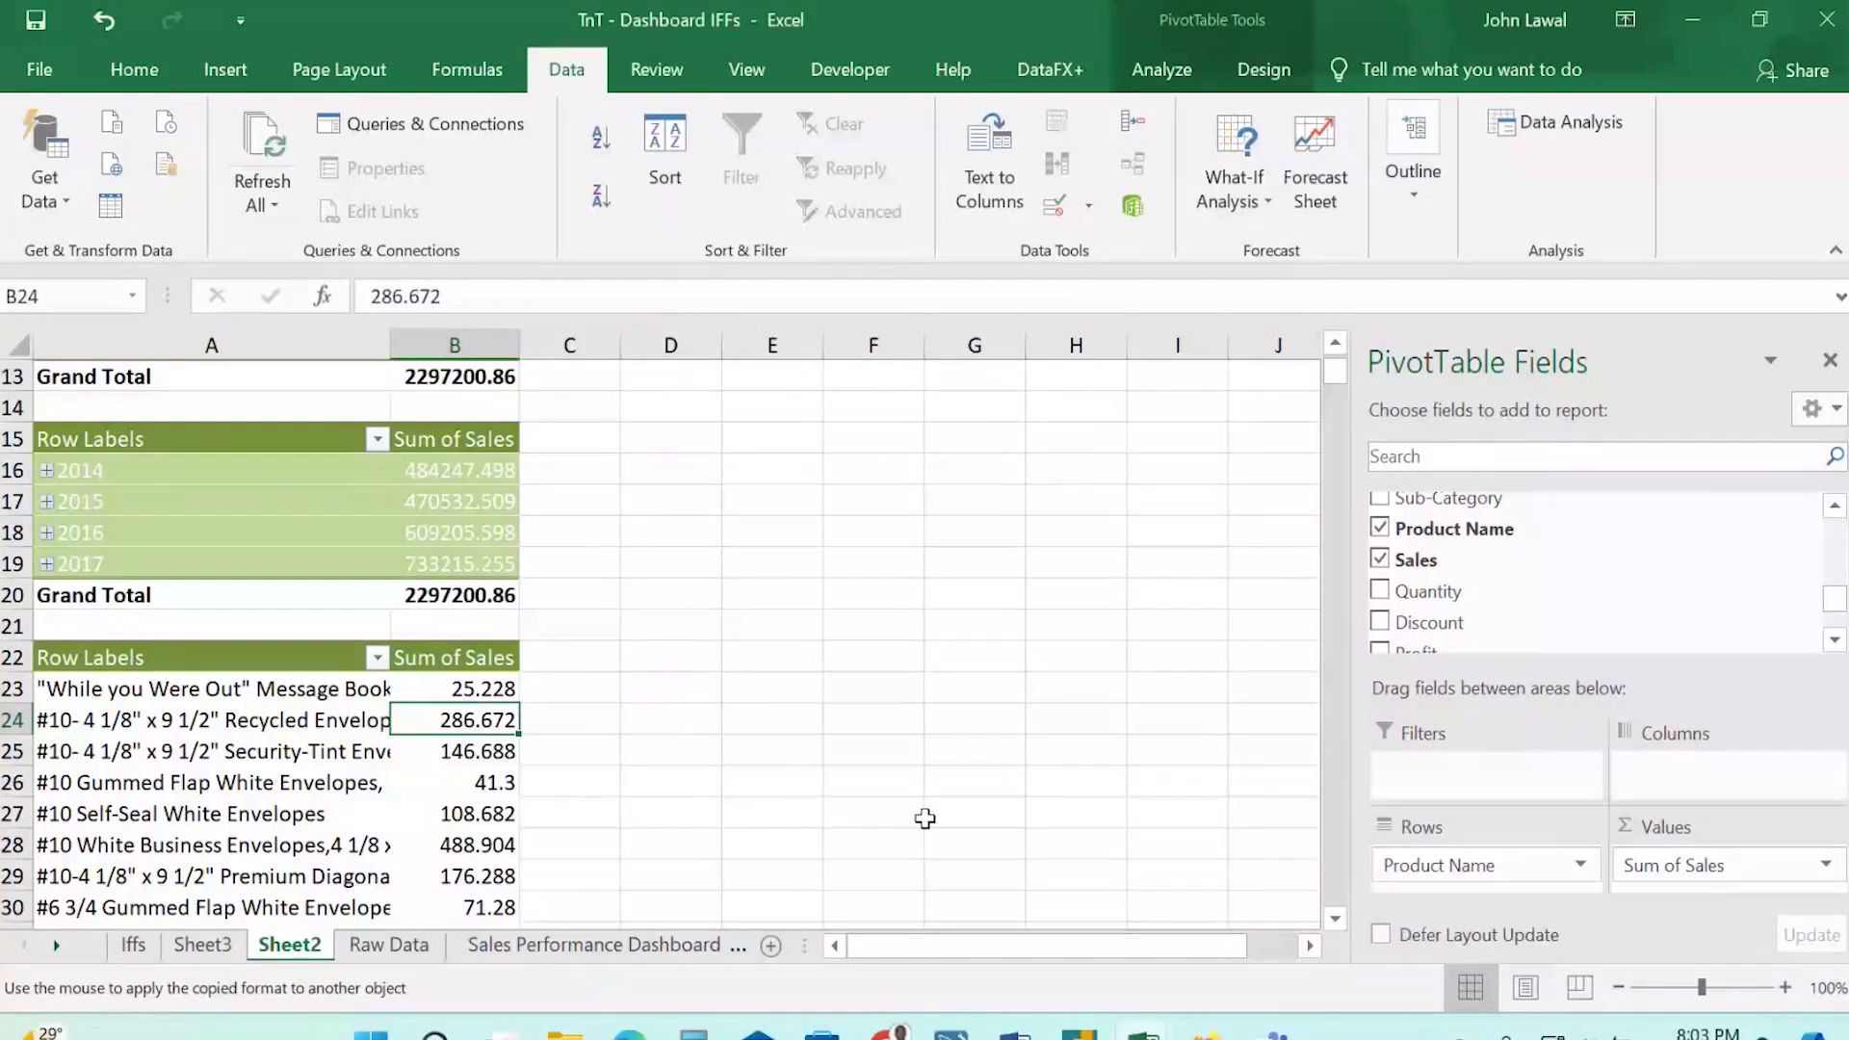
Review the summary functions and show-values-as calculations available for the product pivot table's Sum of Sales field.
click(1826, 866)
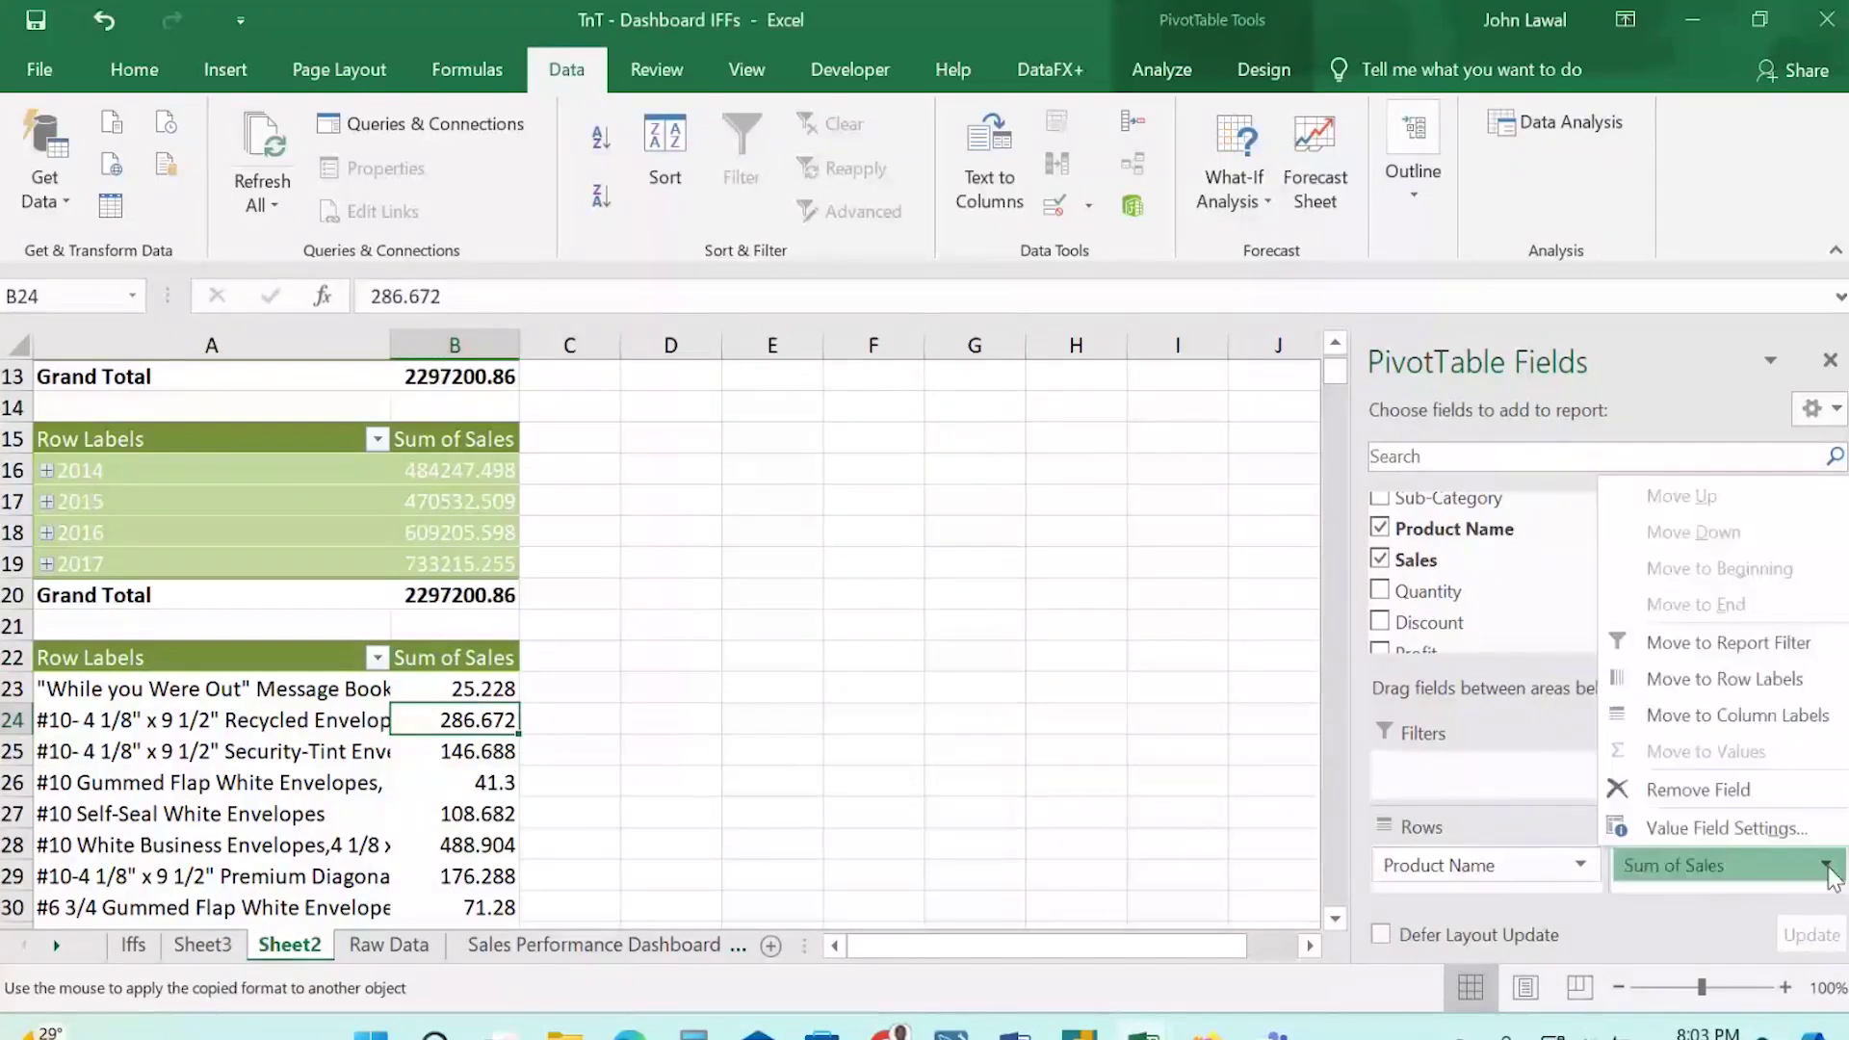
click(1732, 826)
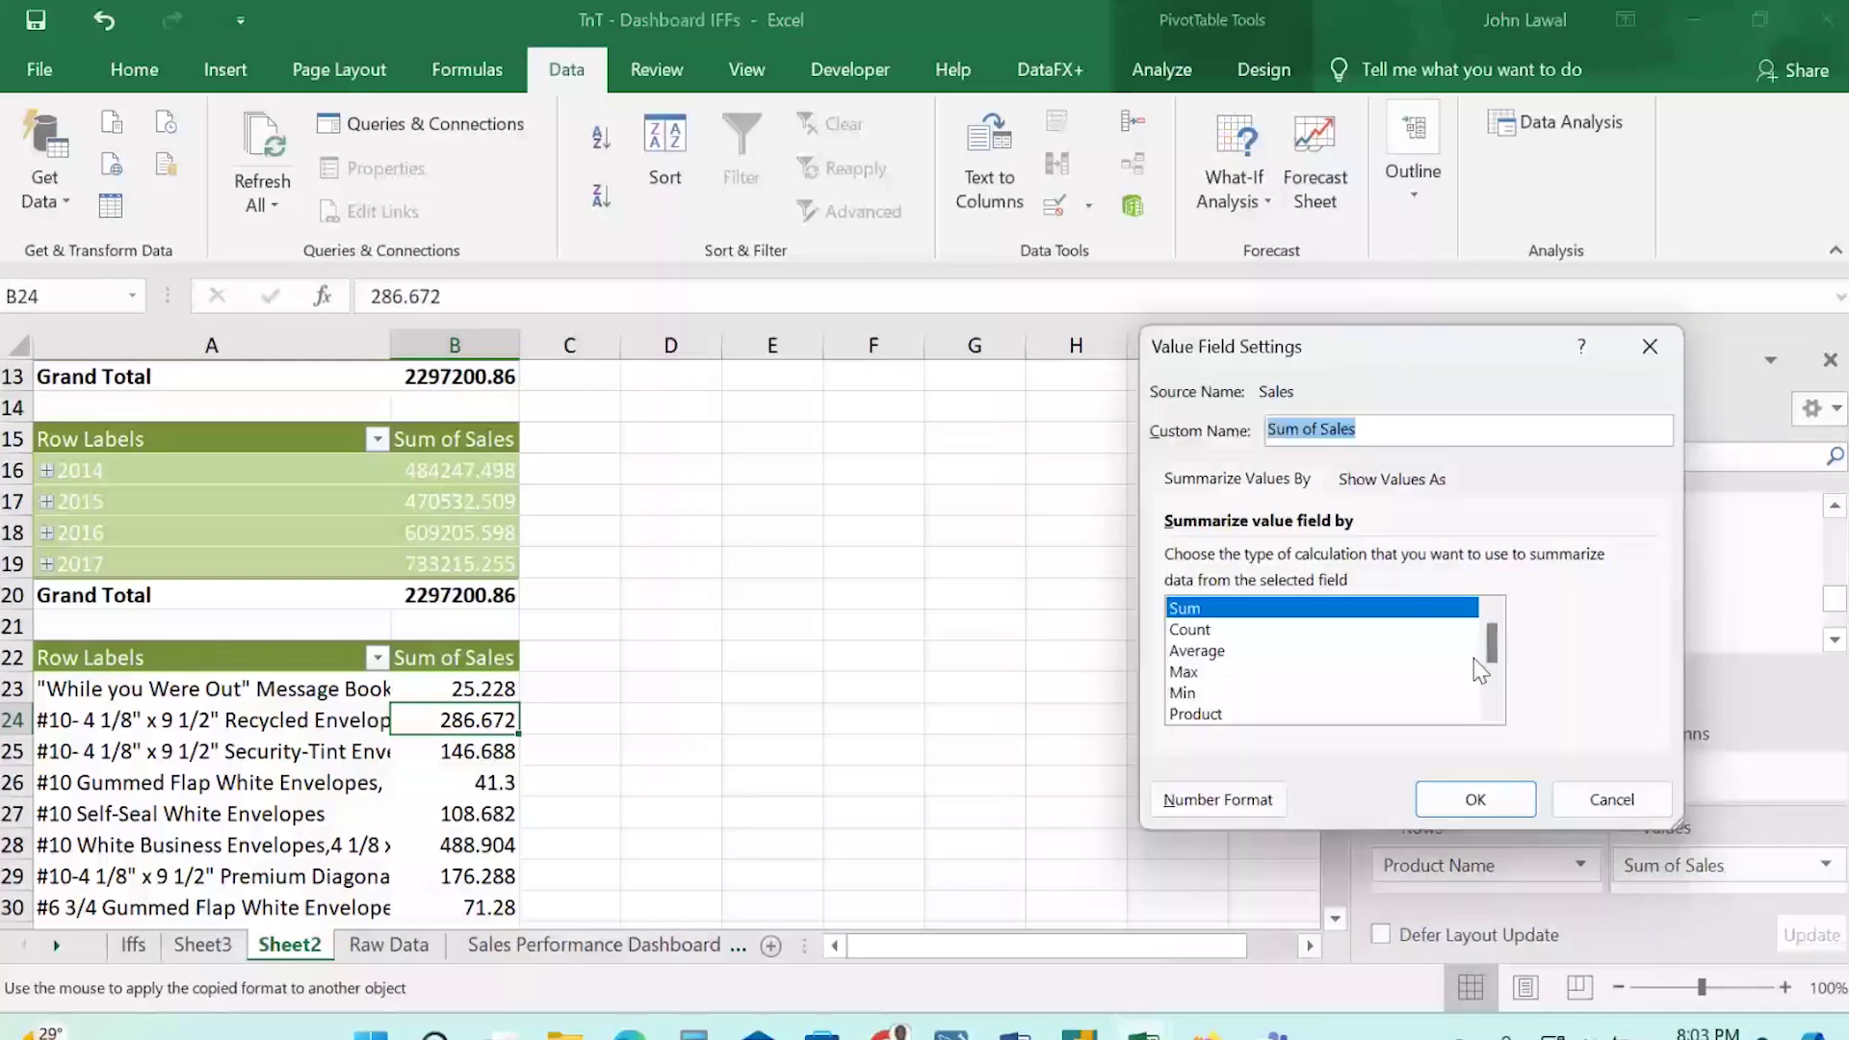
click(1435, 482)
click(1401, 559)
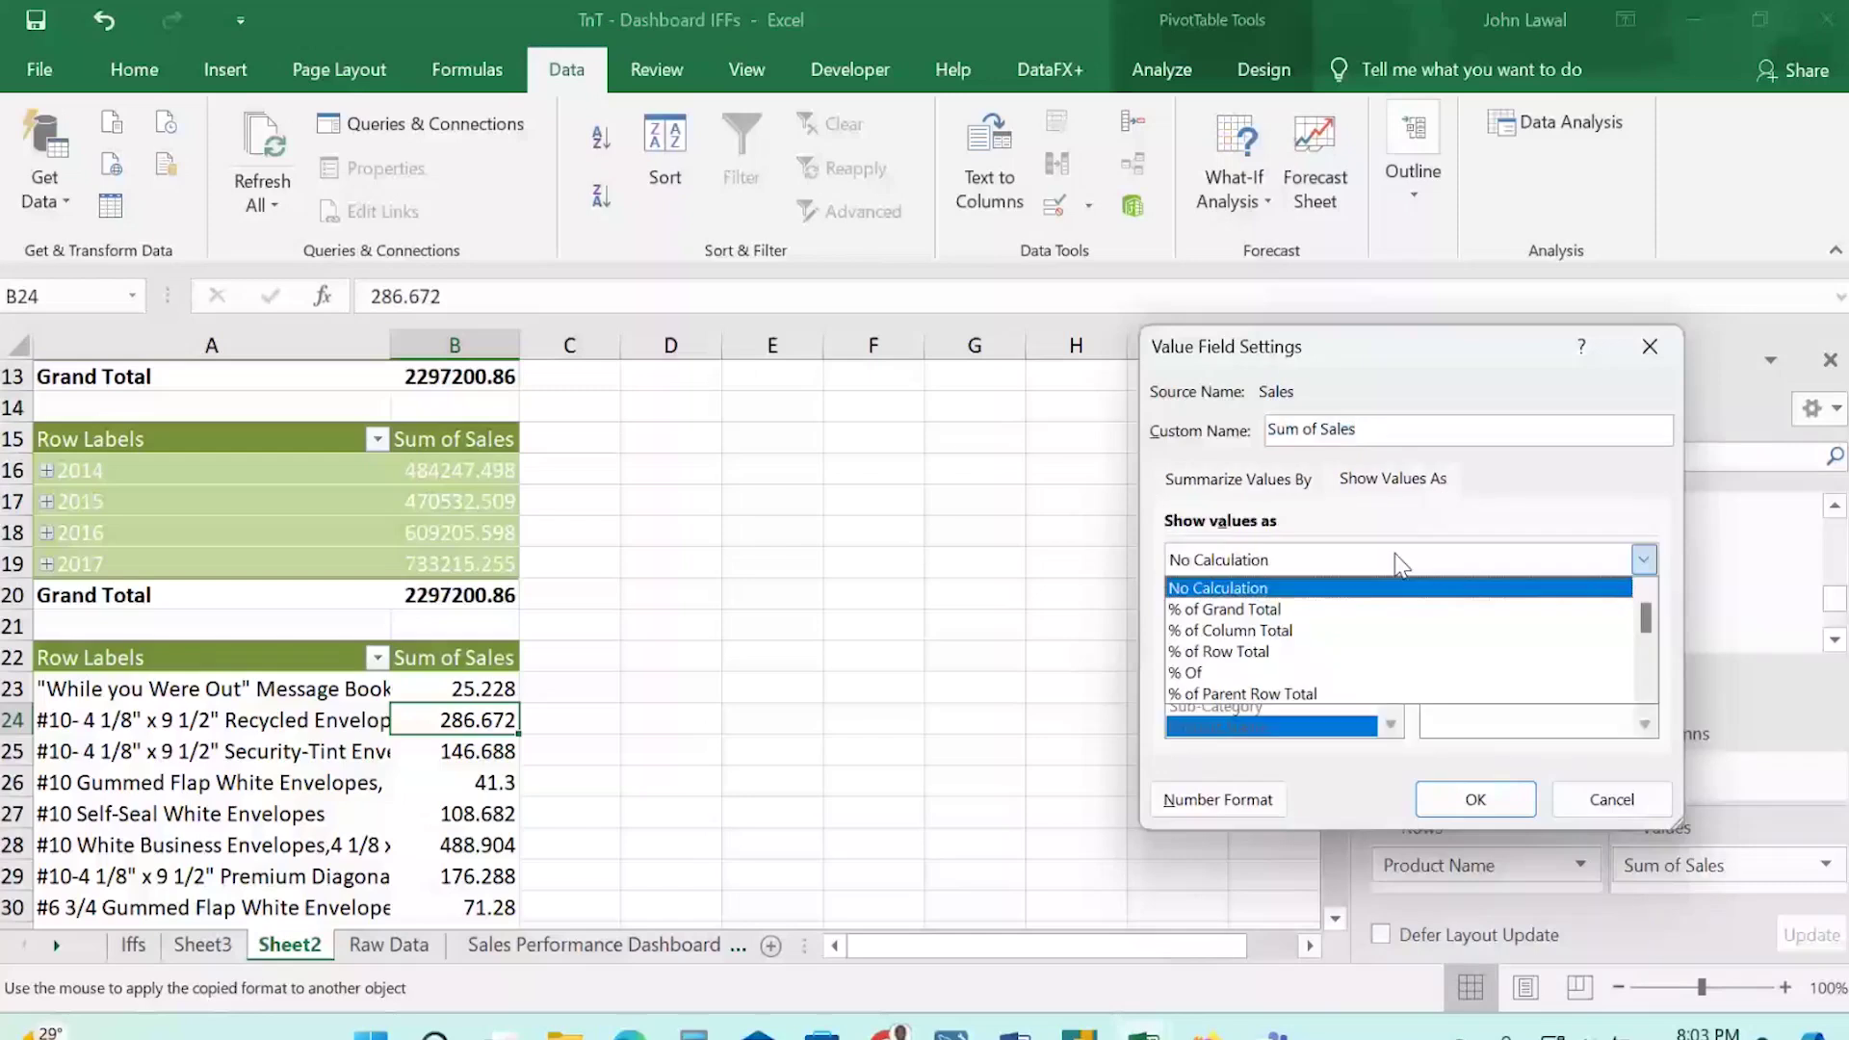
click(1401, 562)
click(1267, 480)
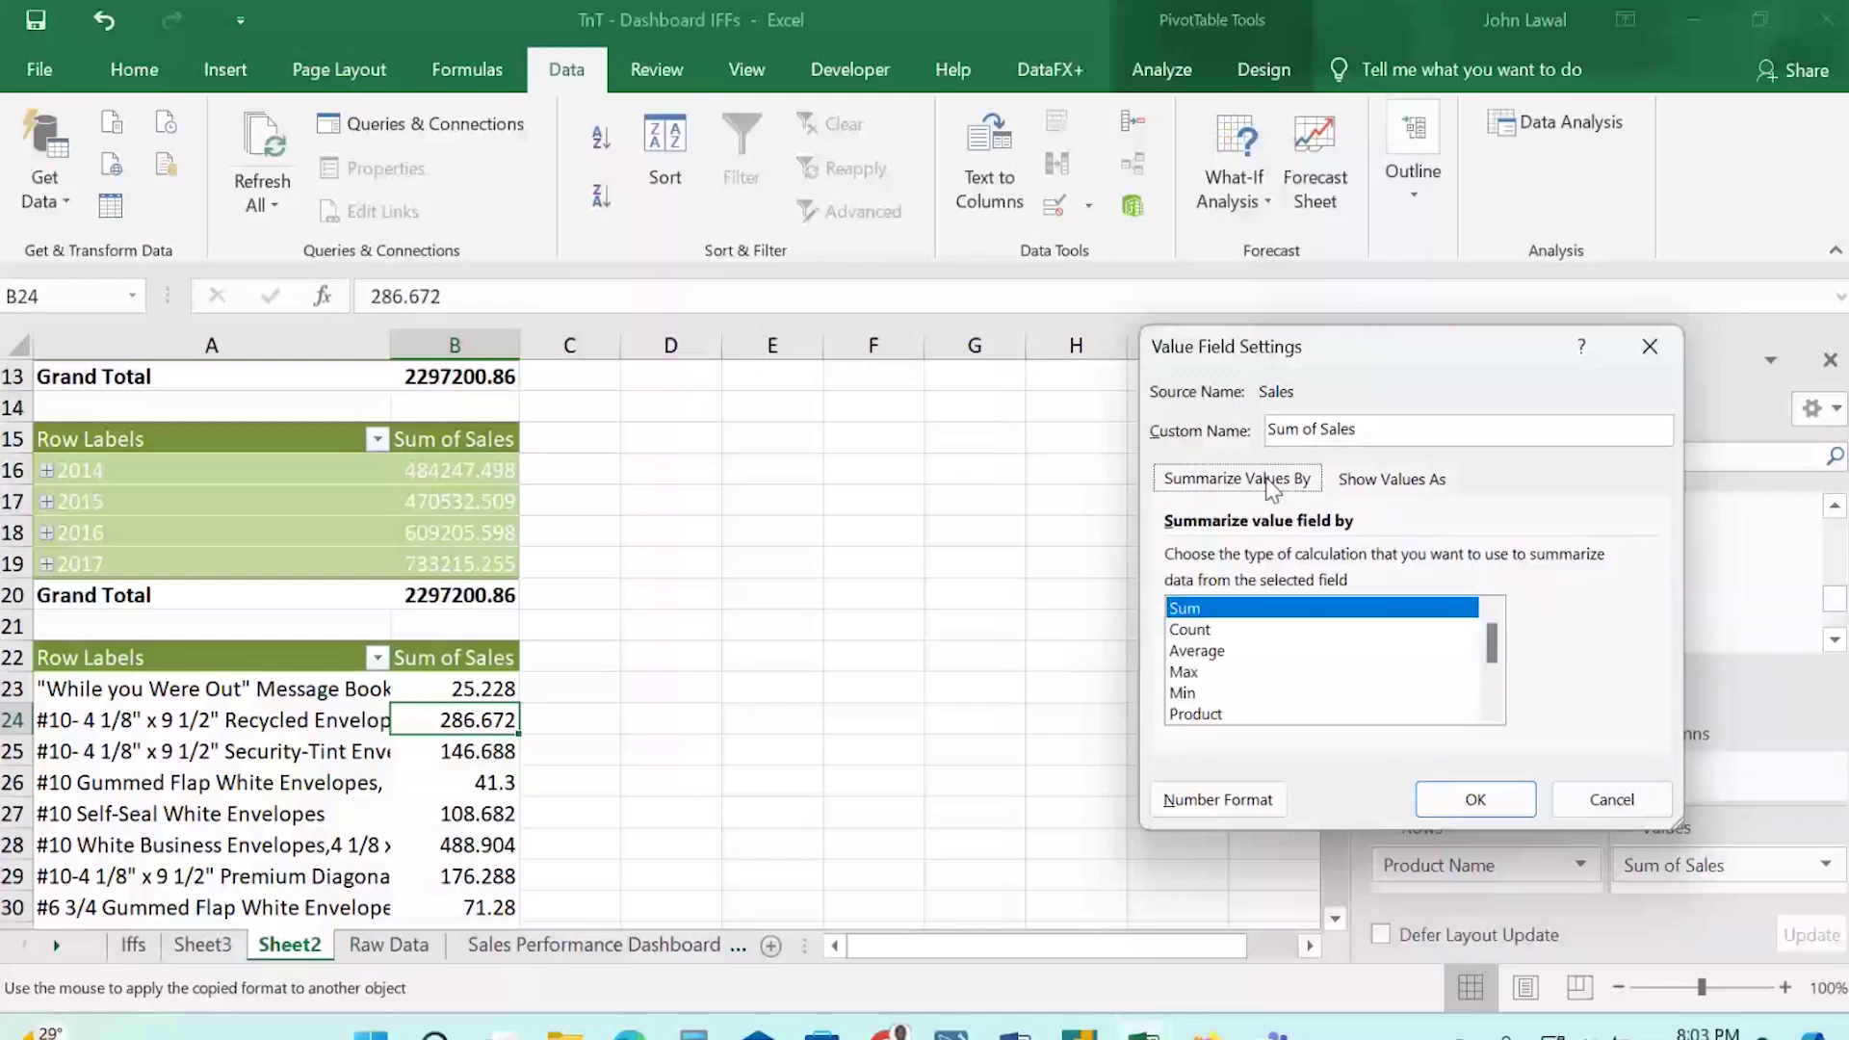
scroll(1491, 669, down, 1)
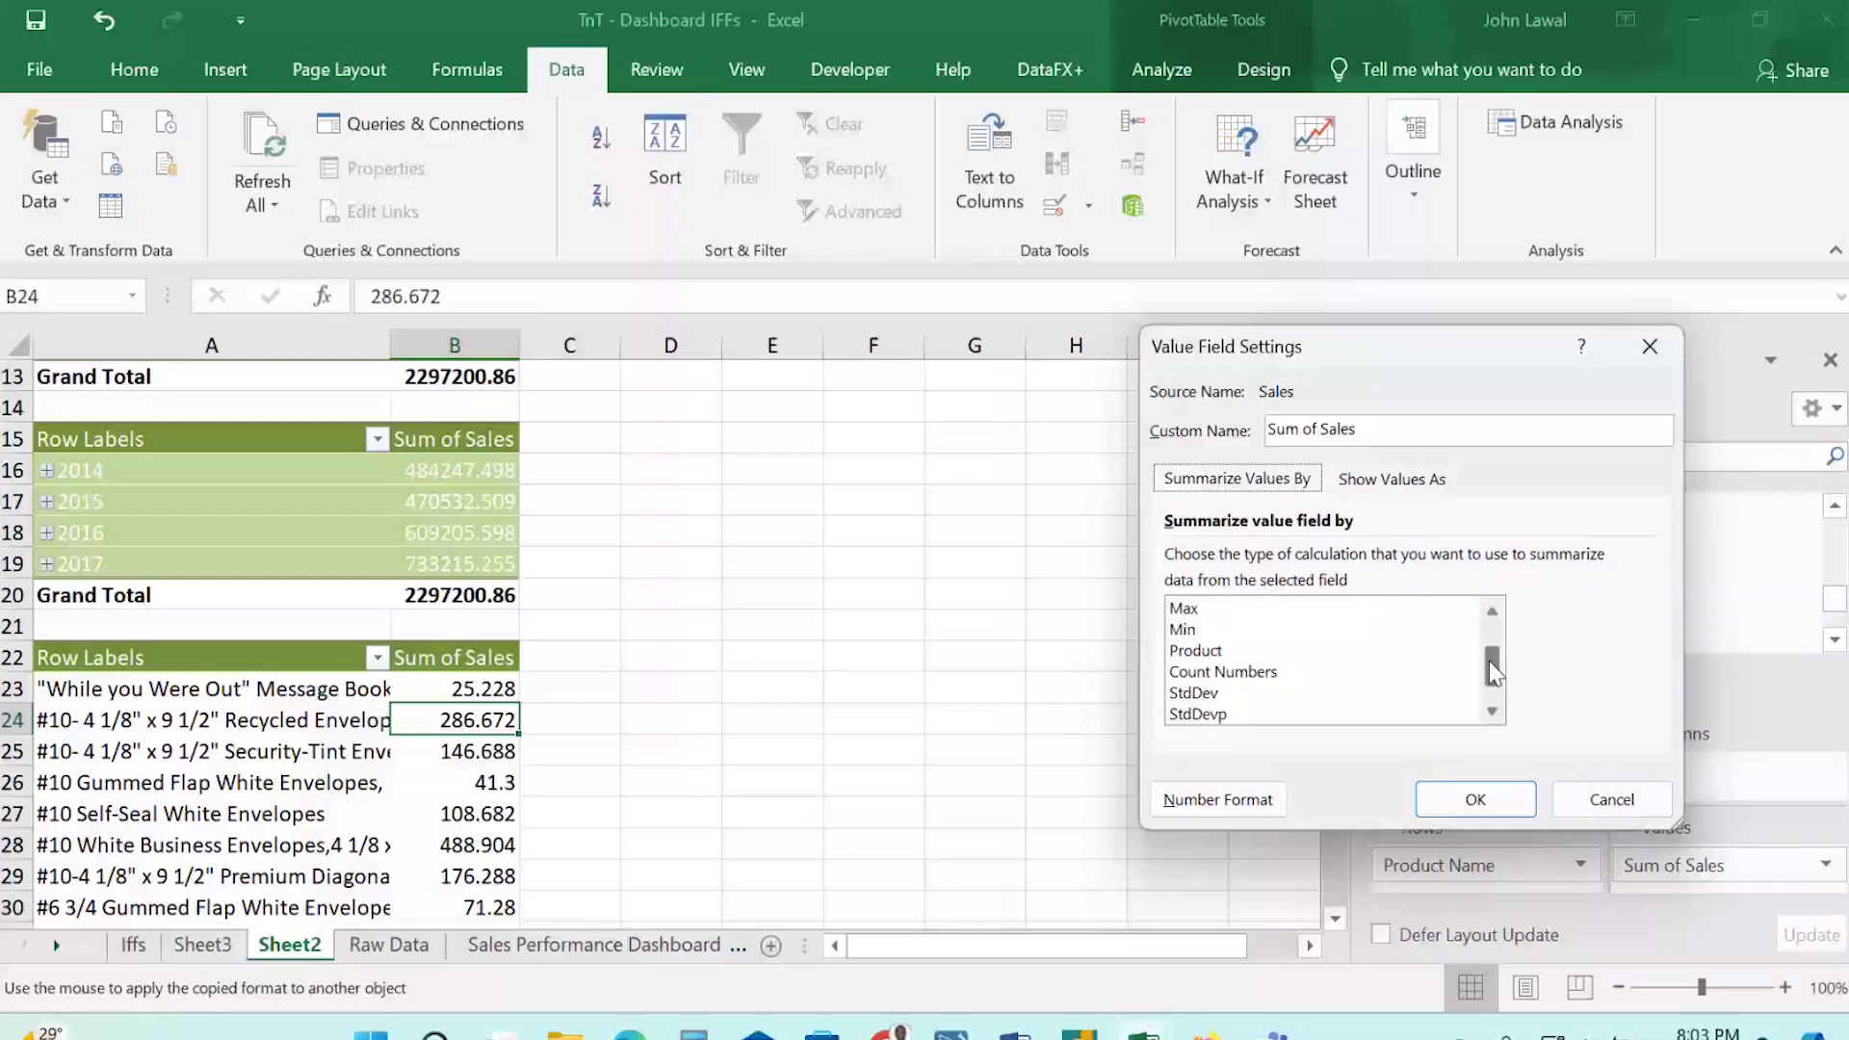
scroll(1491, 663, up, 1)
drag(1493, 654, 1499, 633)
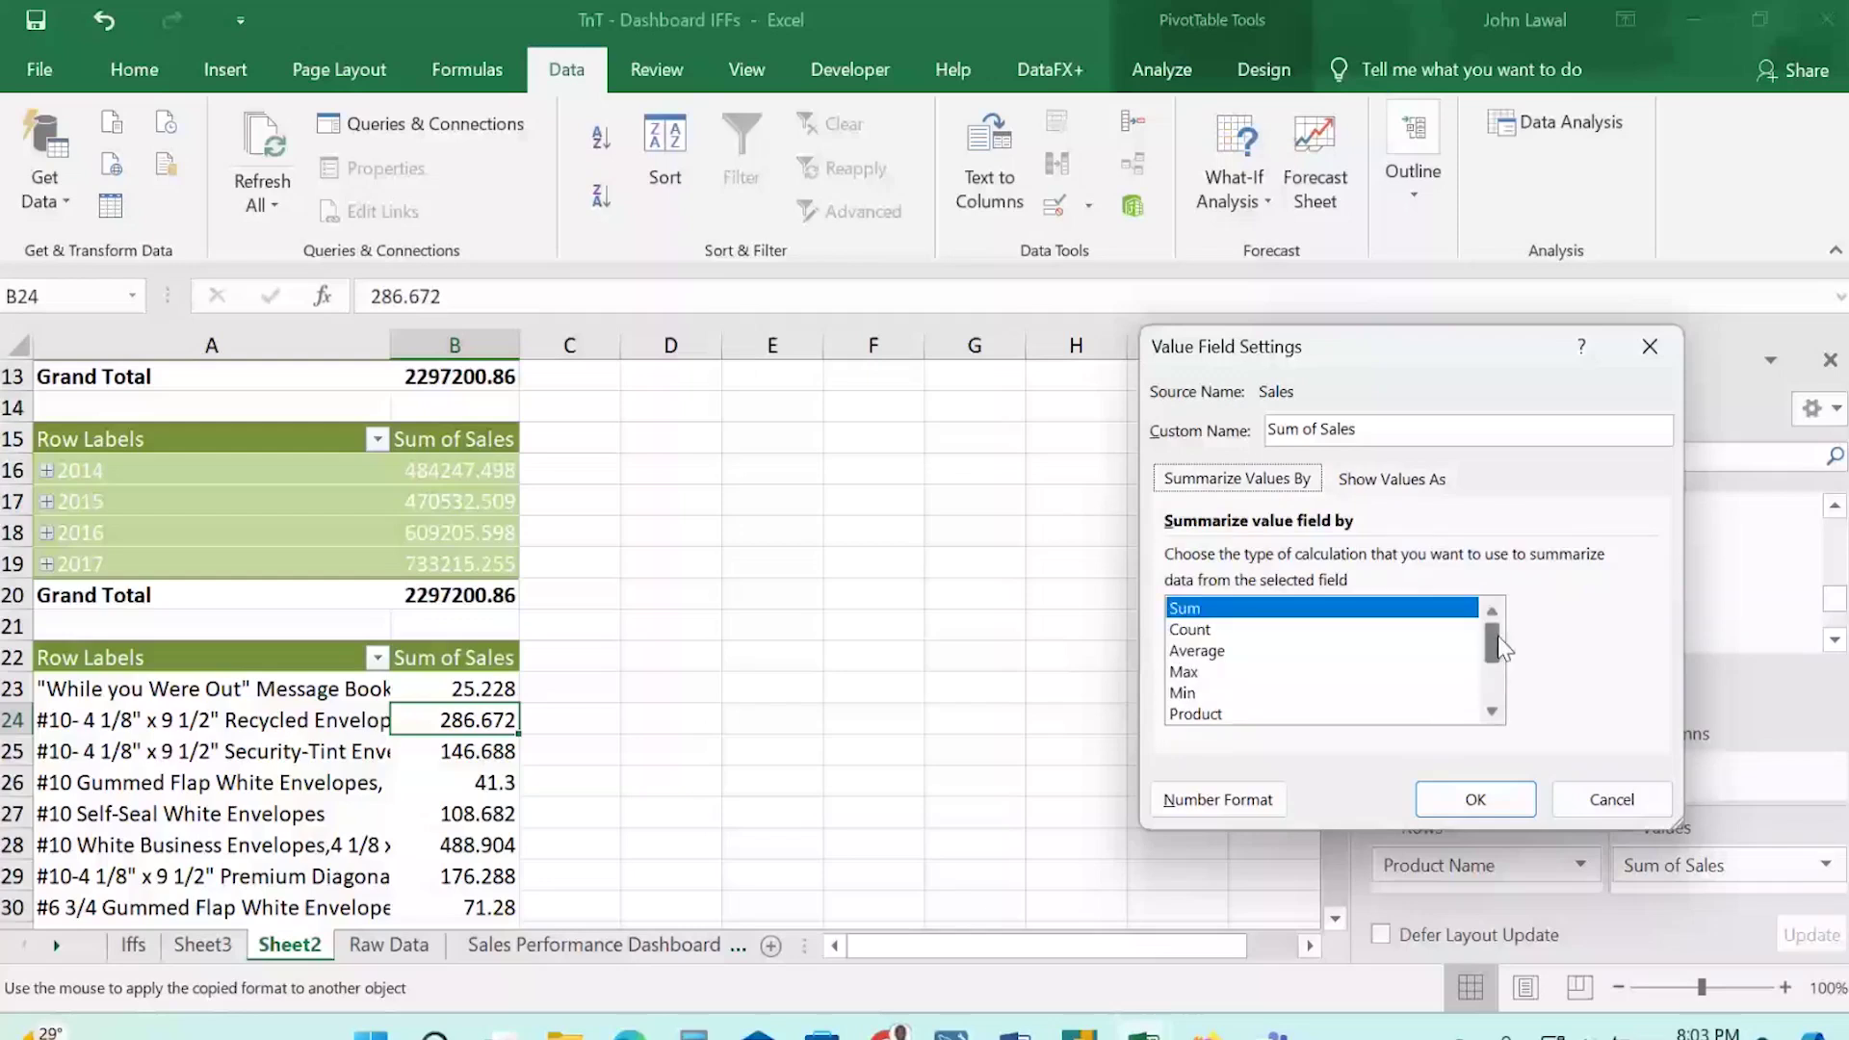
Format the product pivot table's Sum of Sales values as dollar currency with two decimals and narrow column A to fit the names.
click(1218, 803)
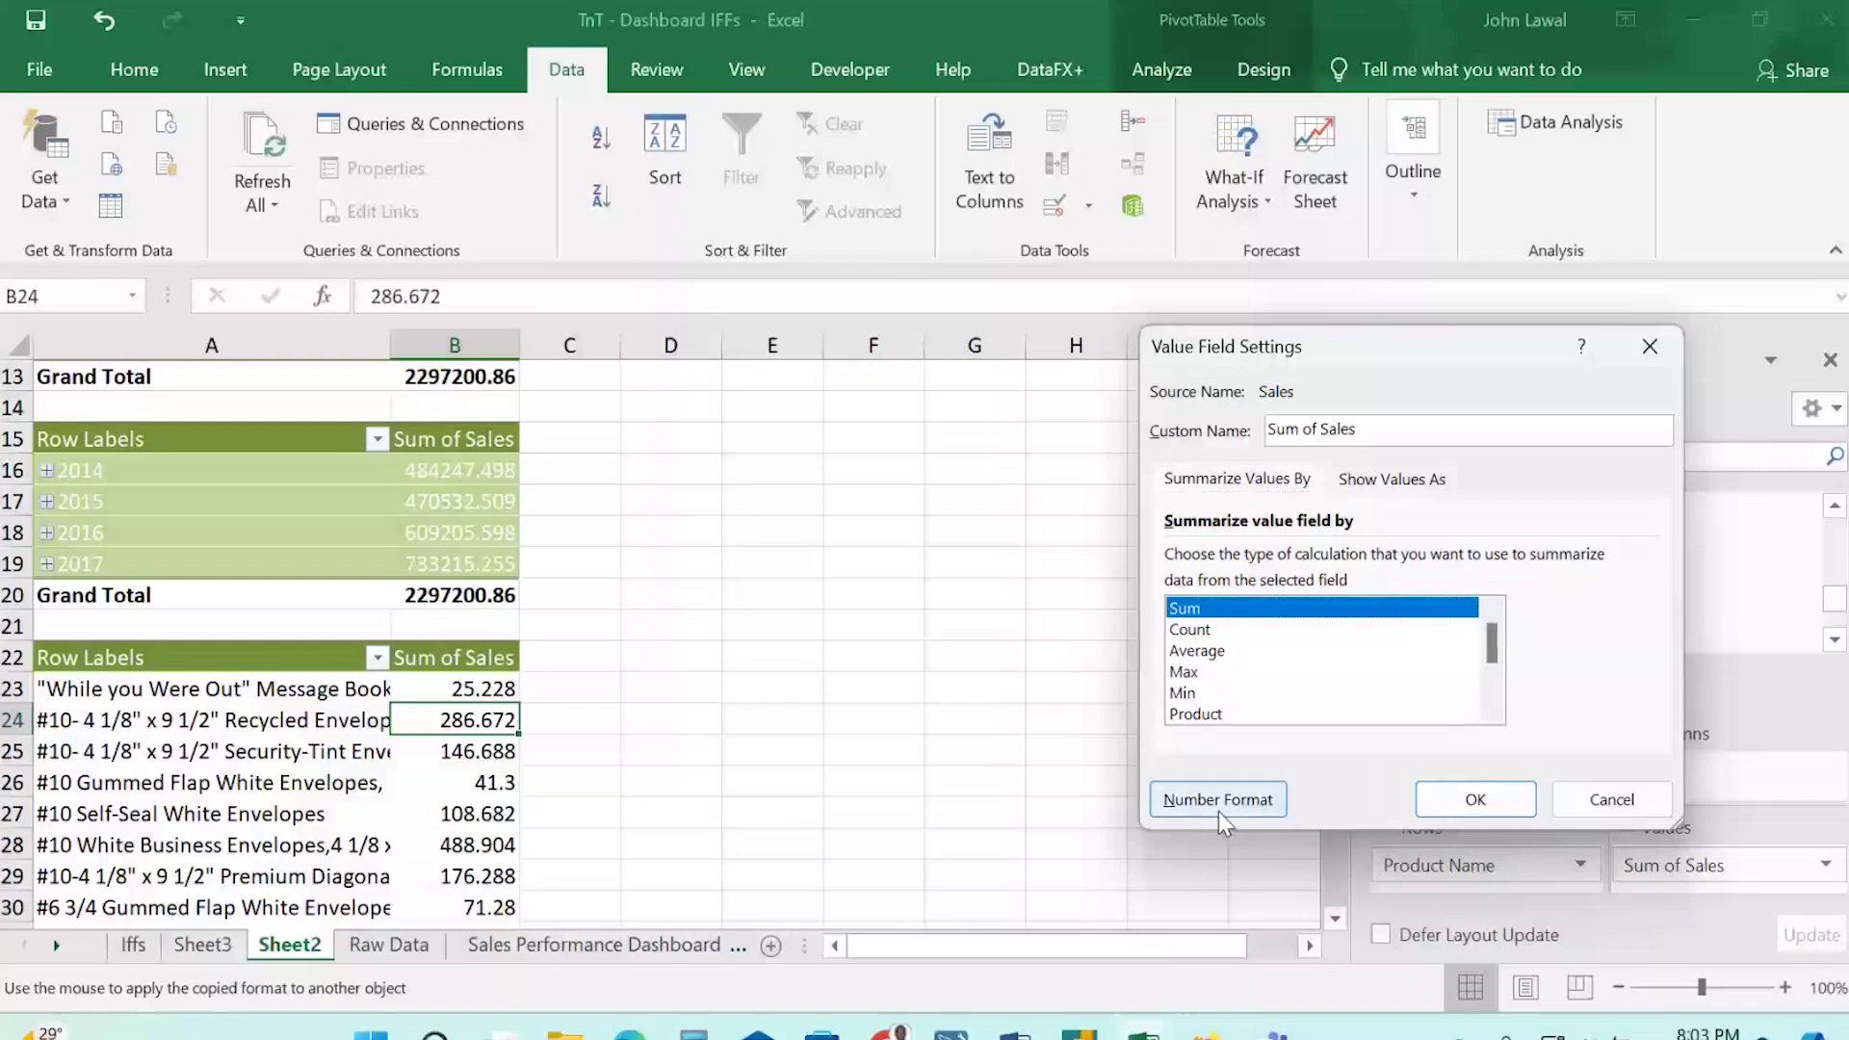
click(1490, 807)
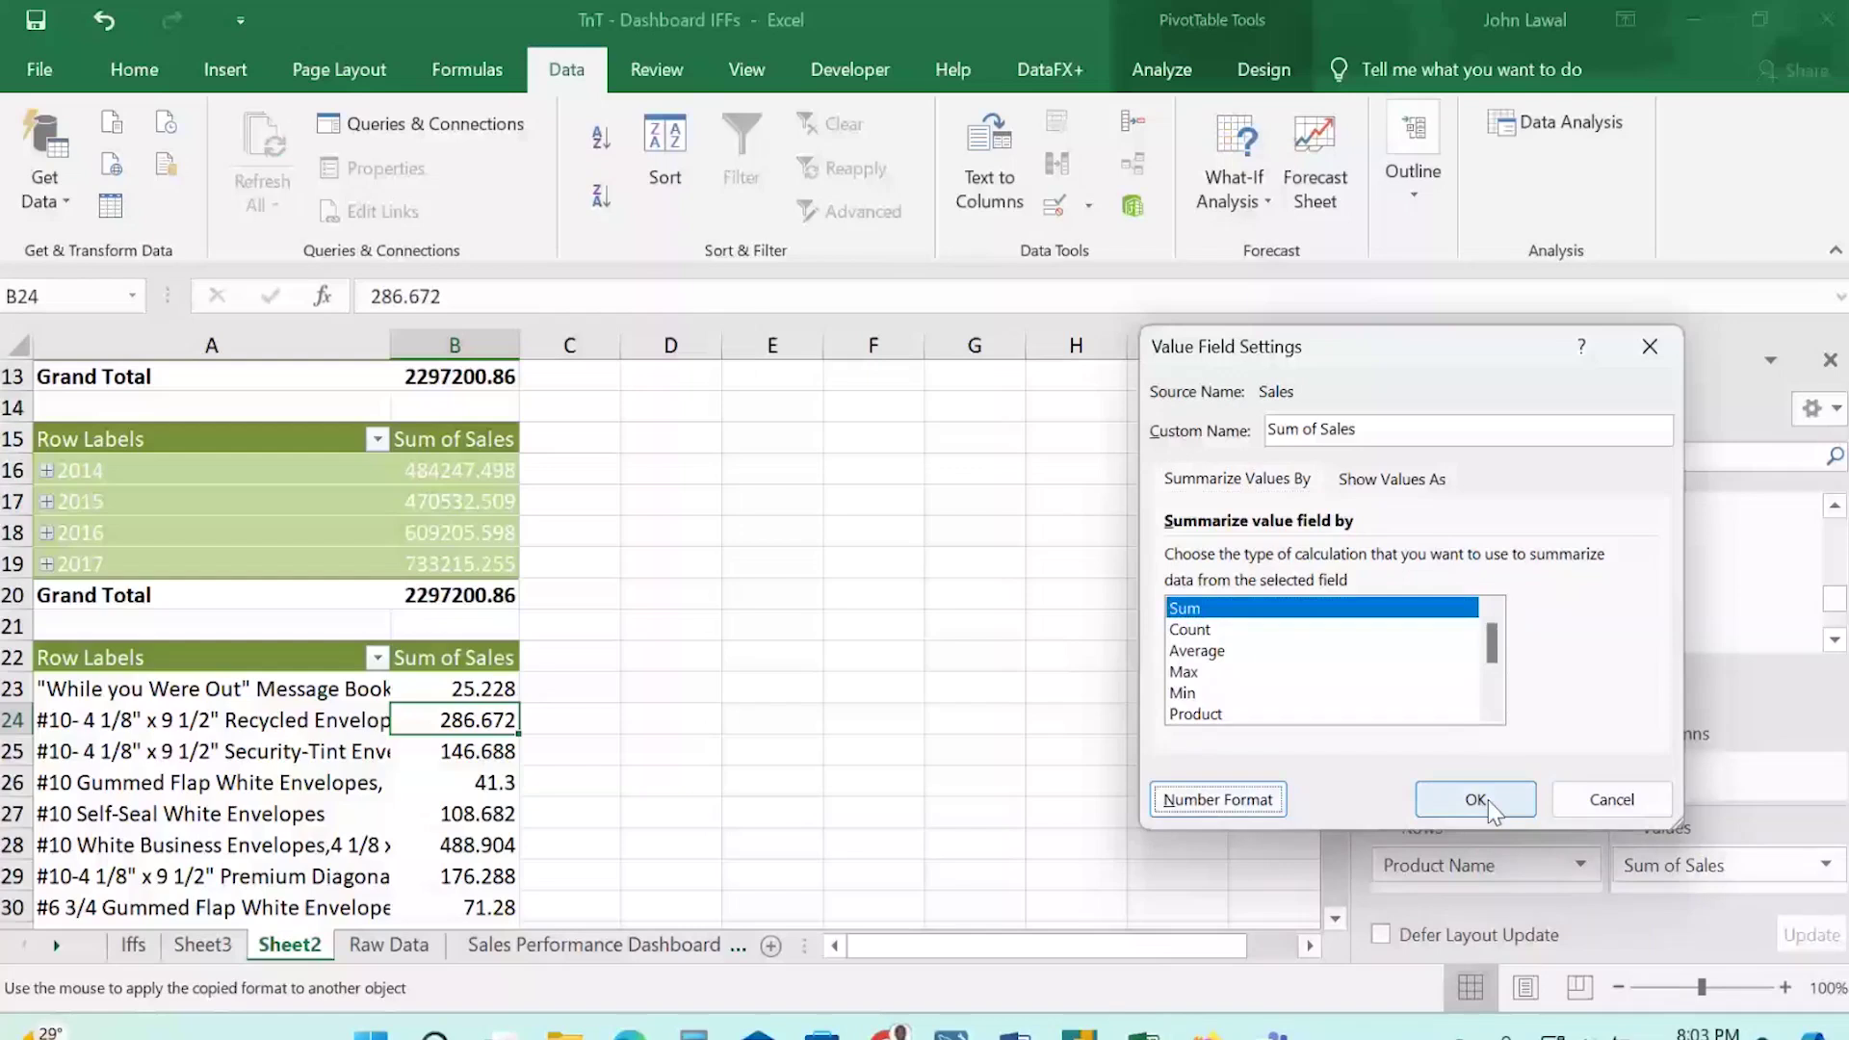
click(1488, 804)
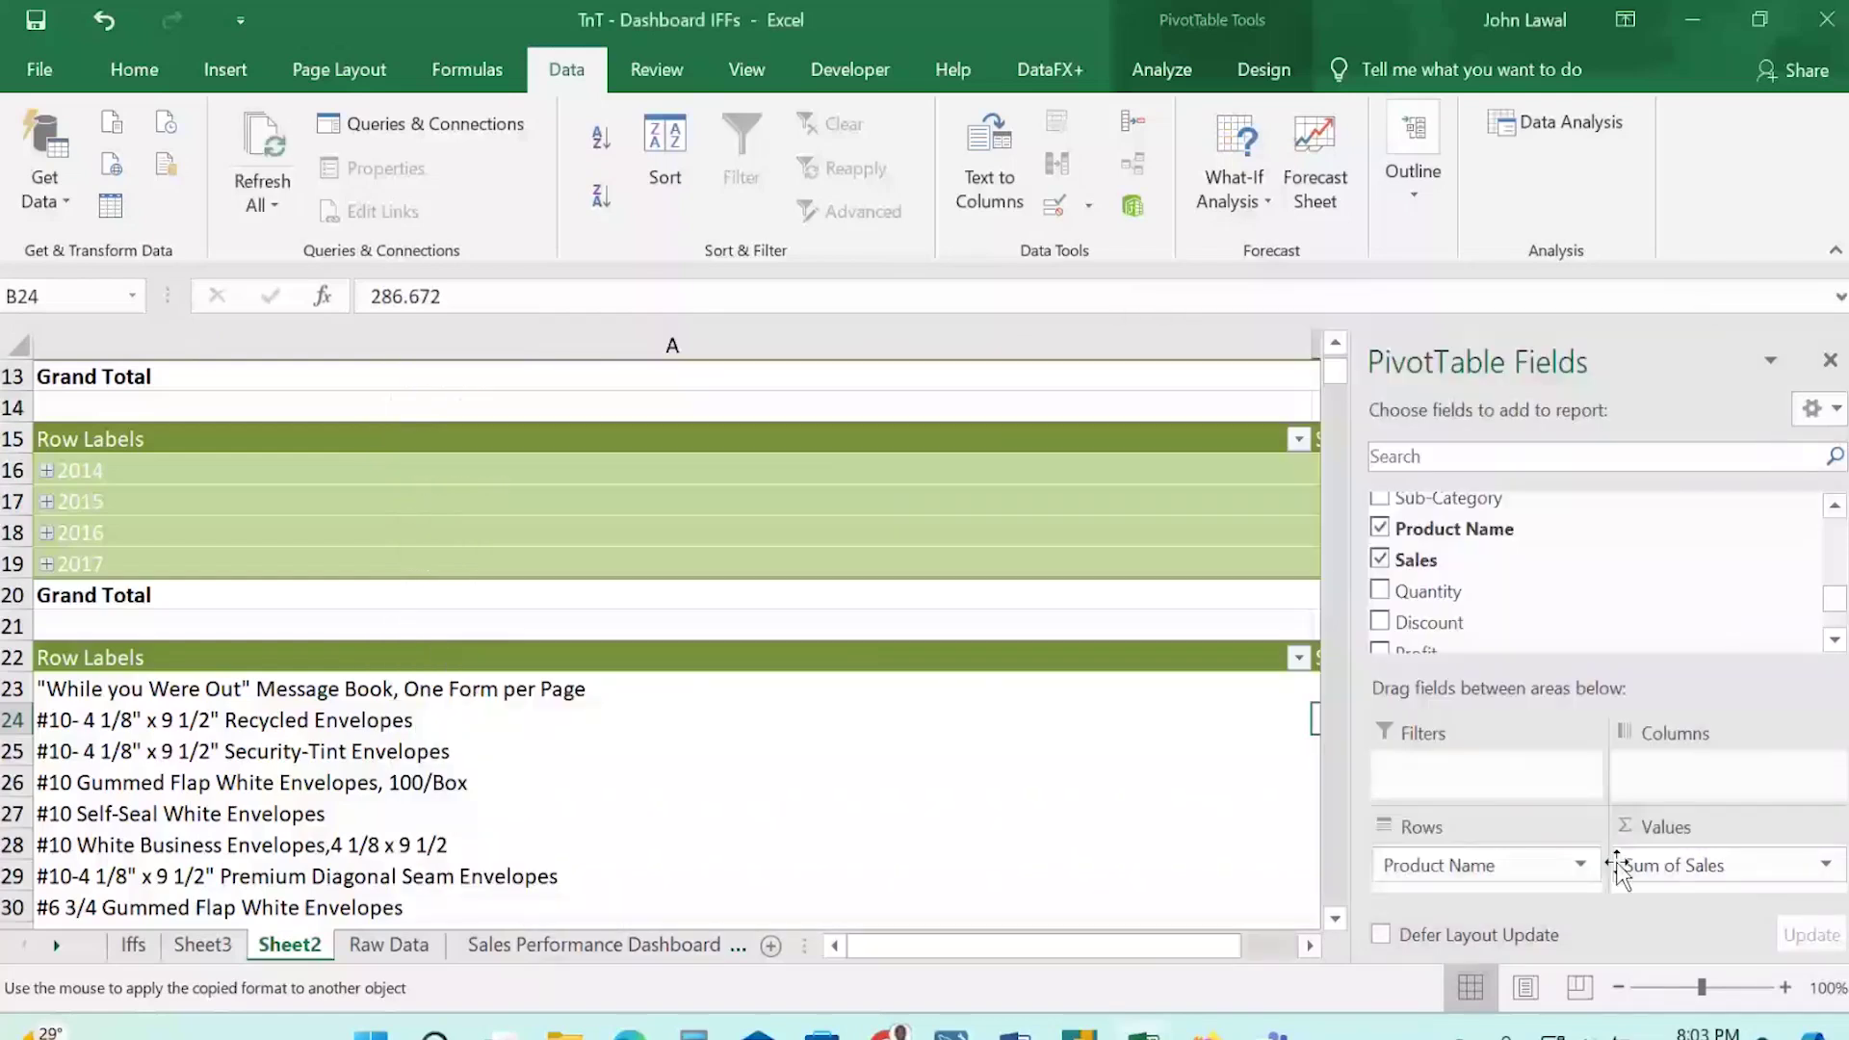
drag(1314, 343, 1314, 344)
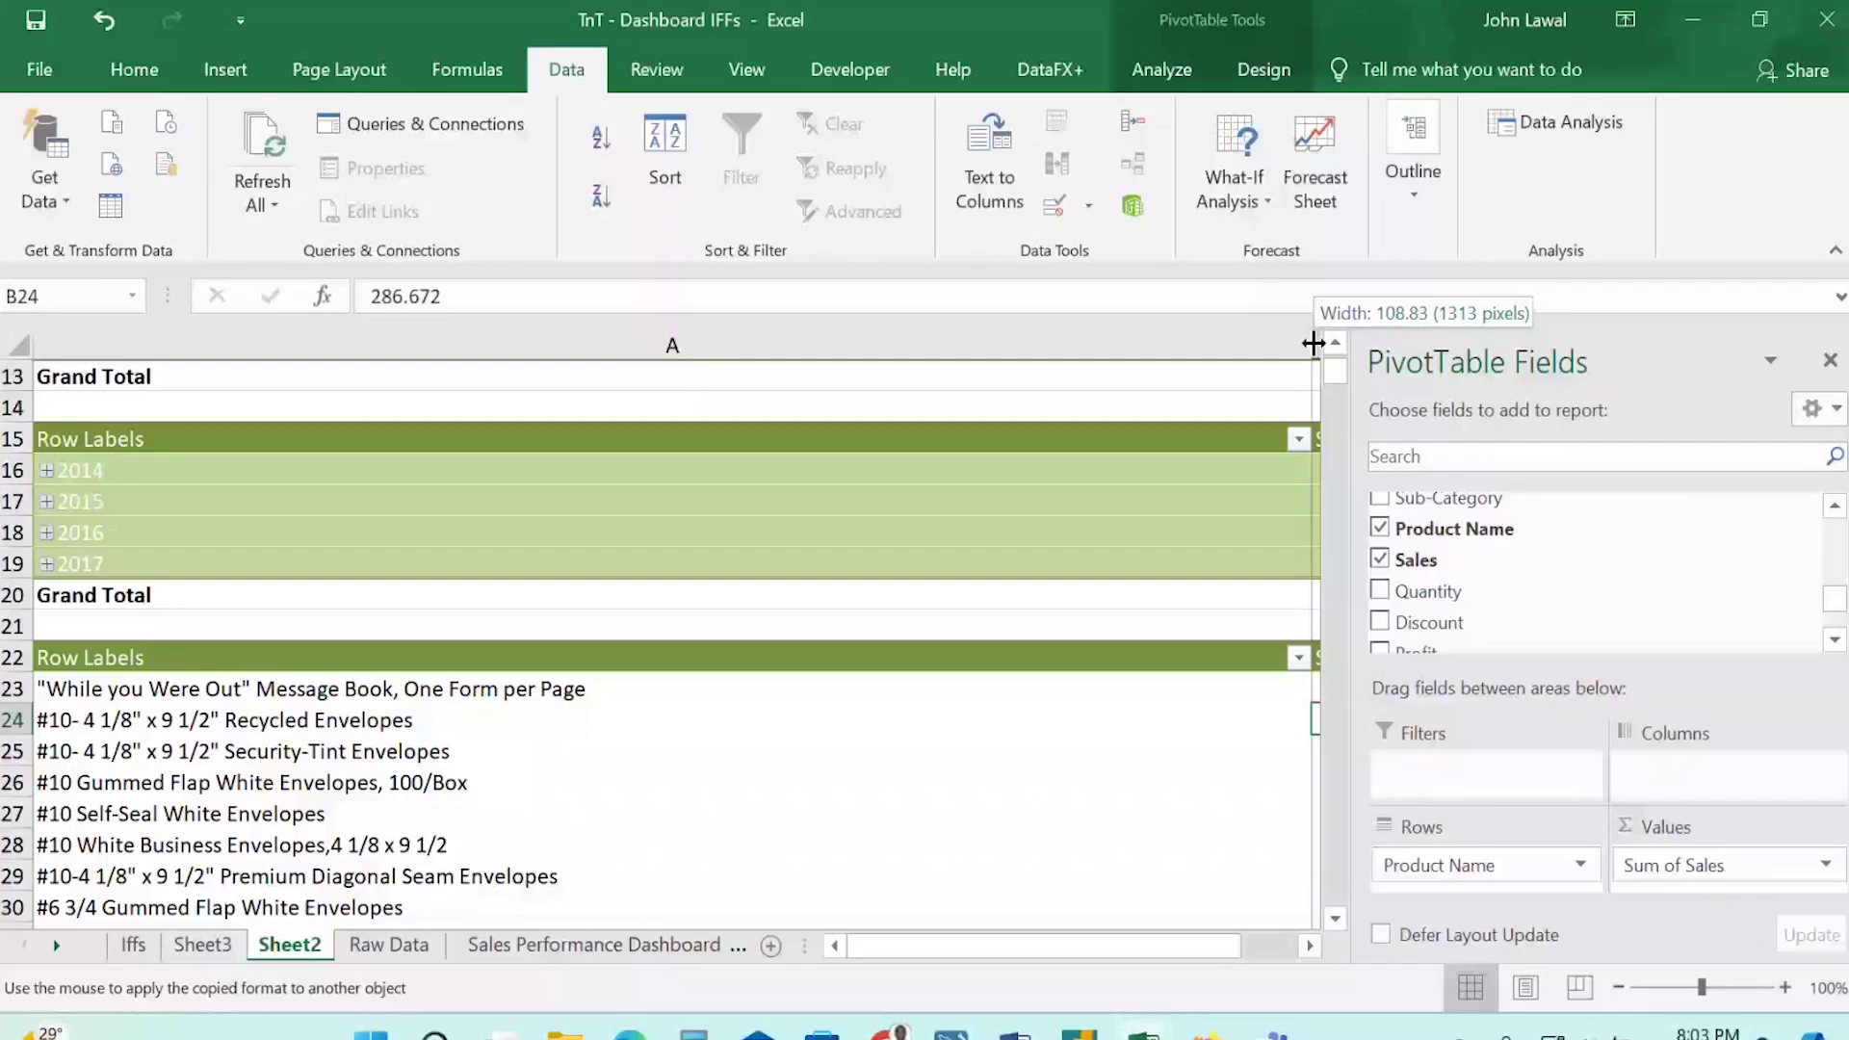
drag(1314, 344, 620, 344)
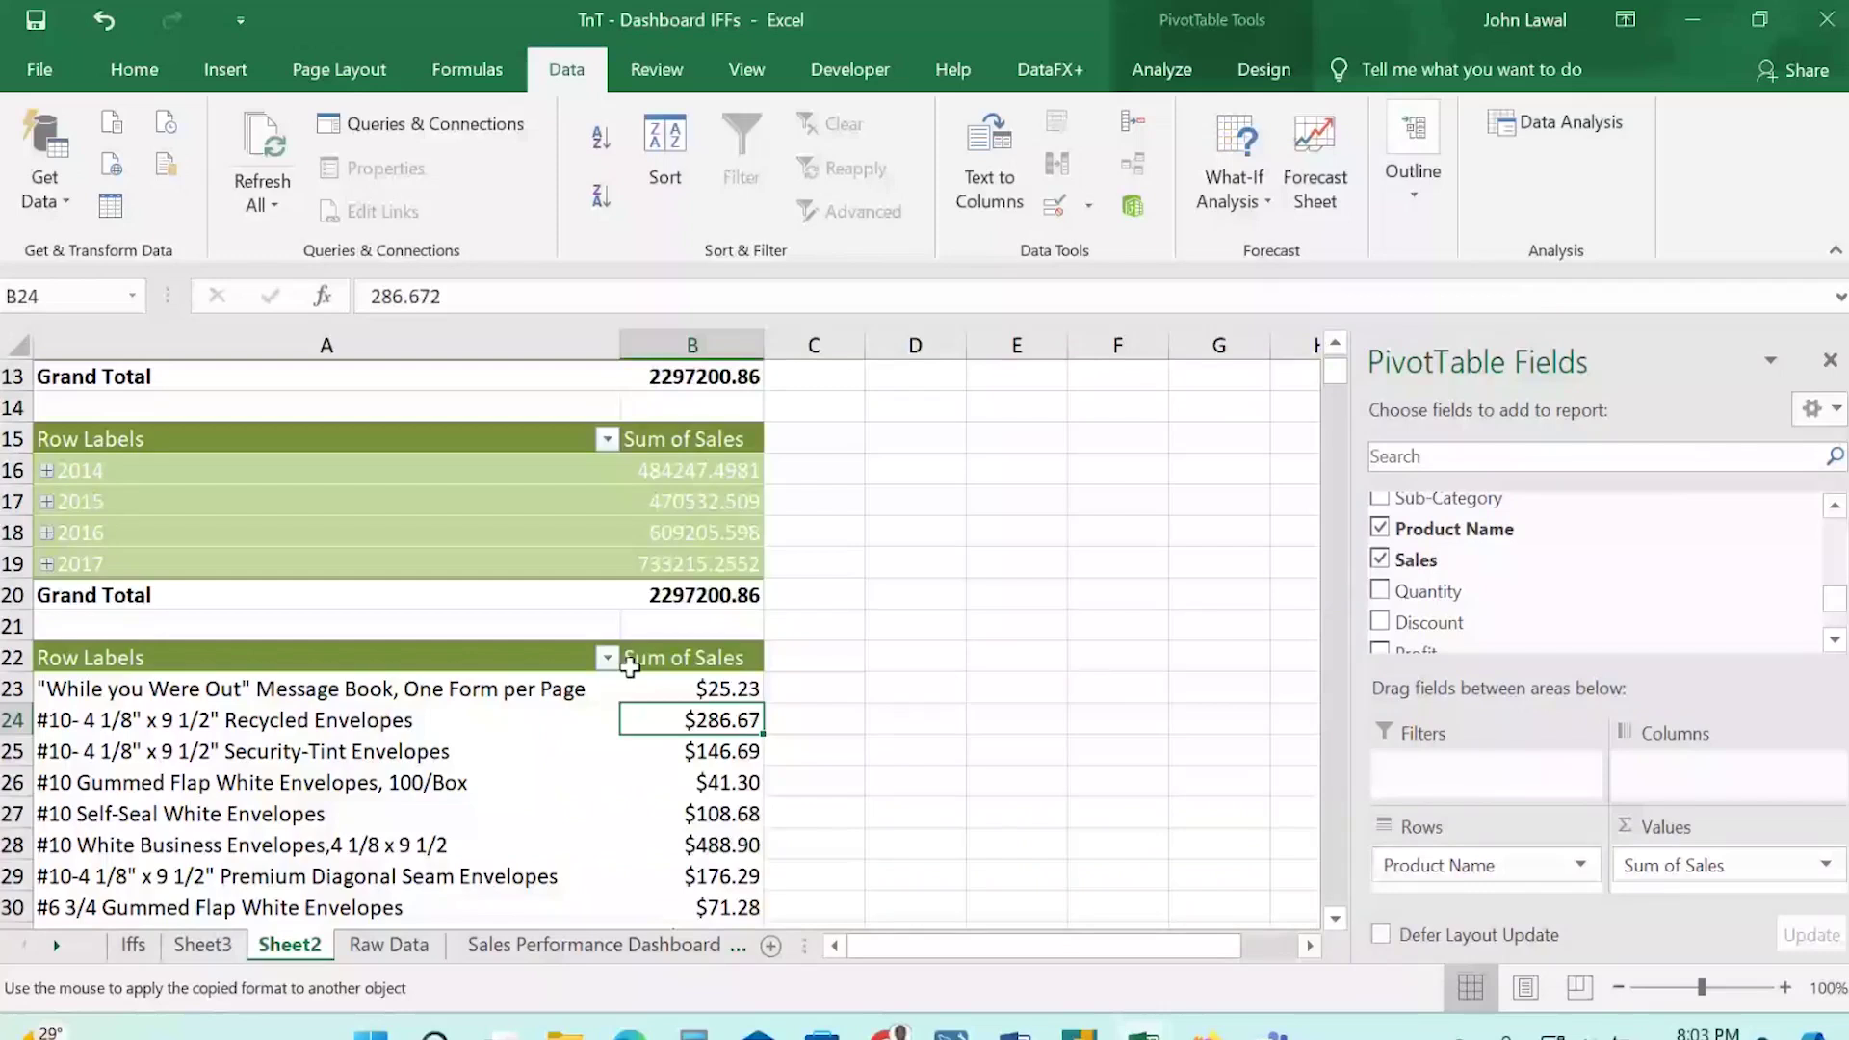
Review the subtotal and layout settings of the Product Name field and narrow column A back beside Sum of Sales.
click(1531, 865)
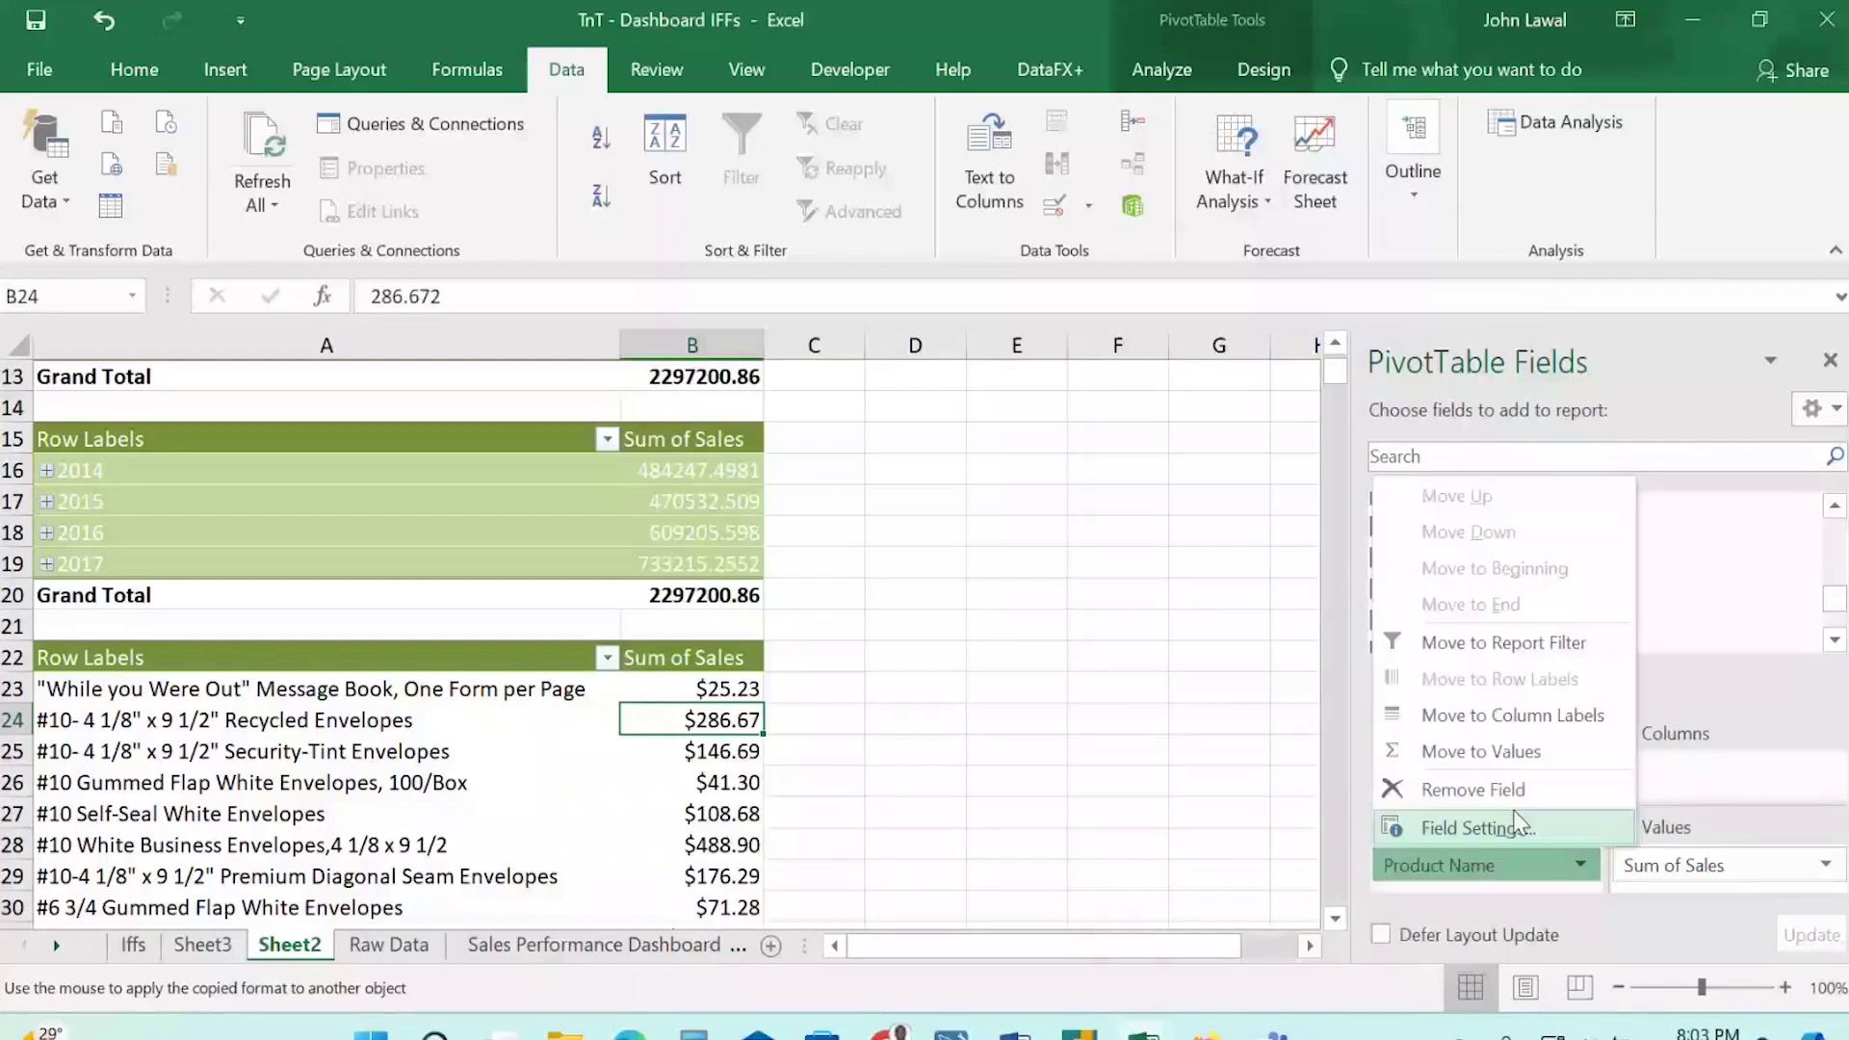
click(1473, 827)
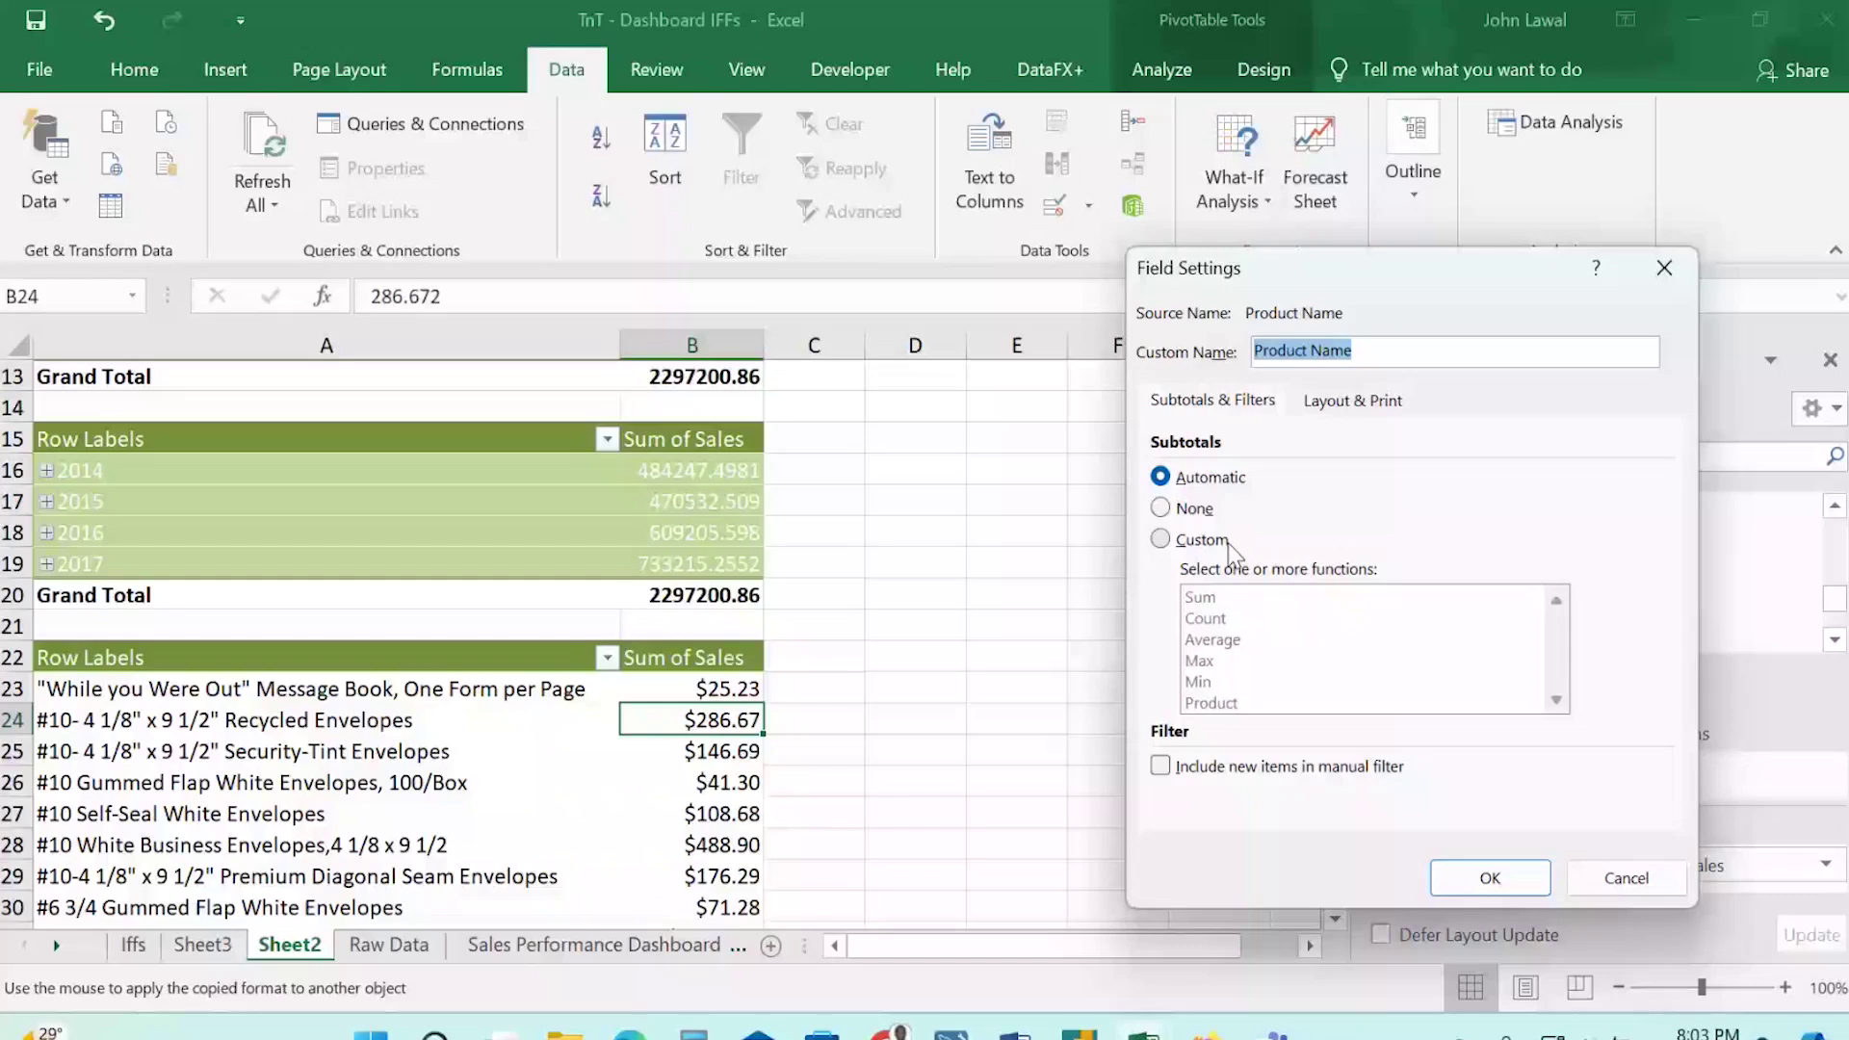
click(1329, 403)
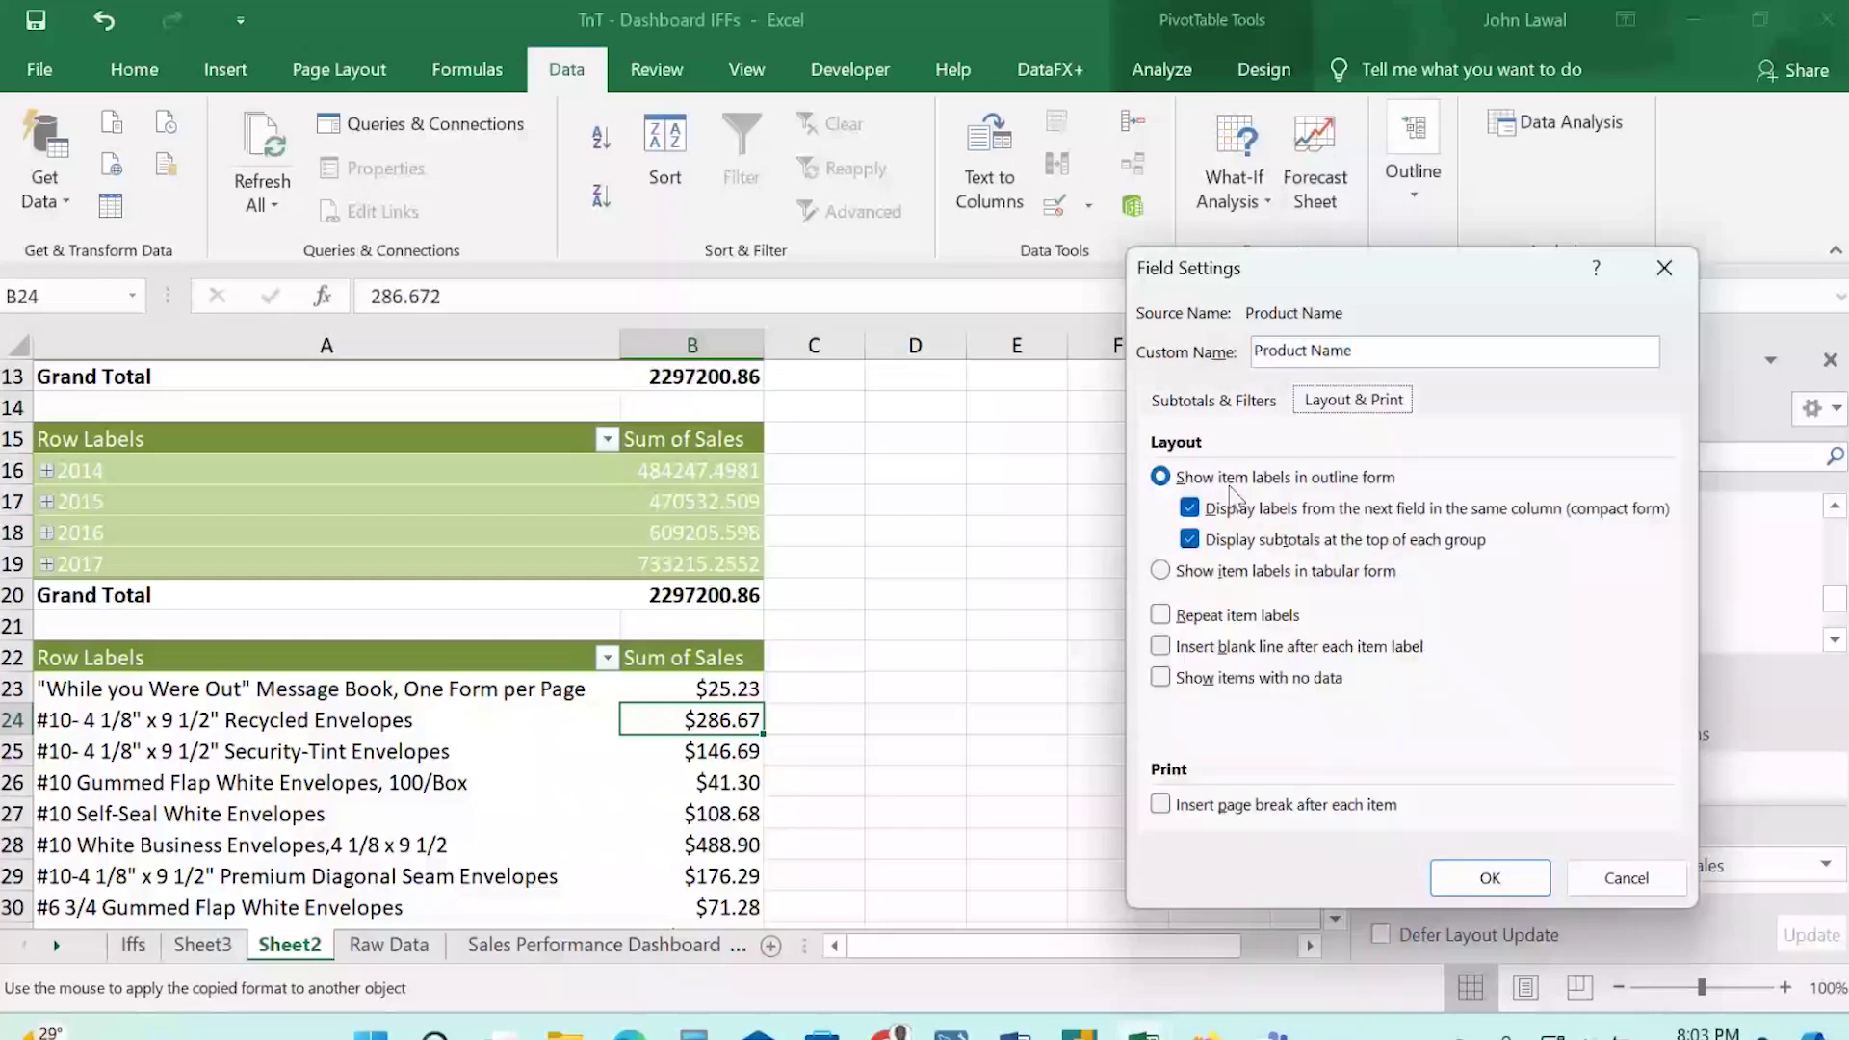
click(1160, 478)
click(1191, 510)
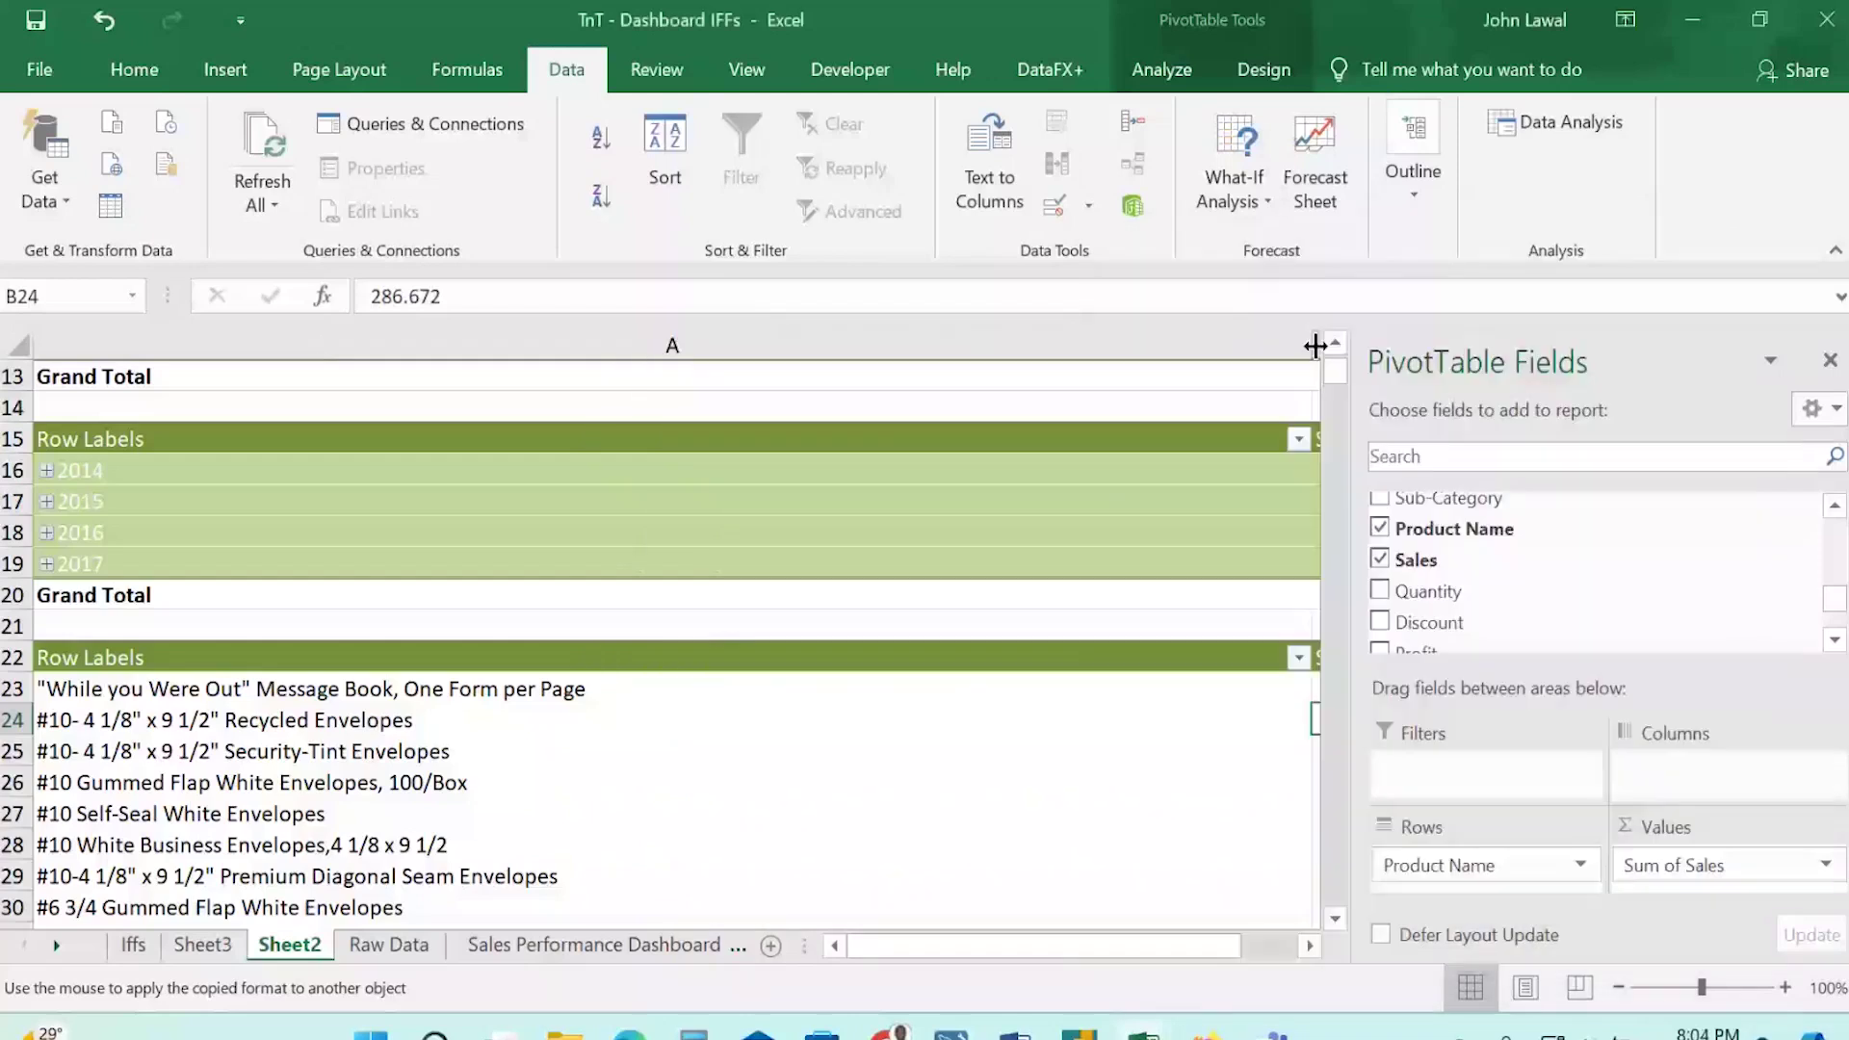
drag(1316, 345, 613, 462)
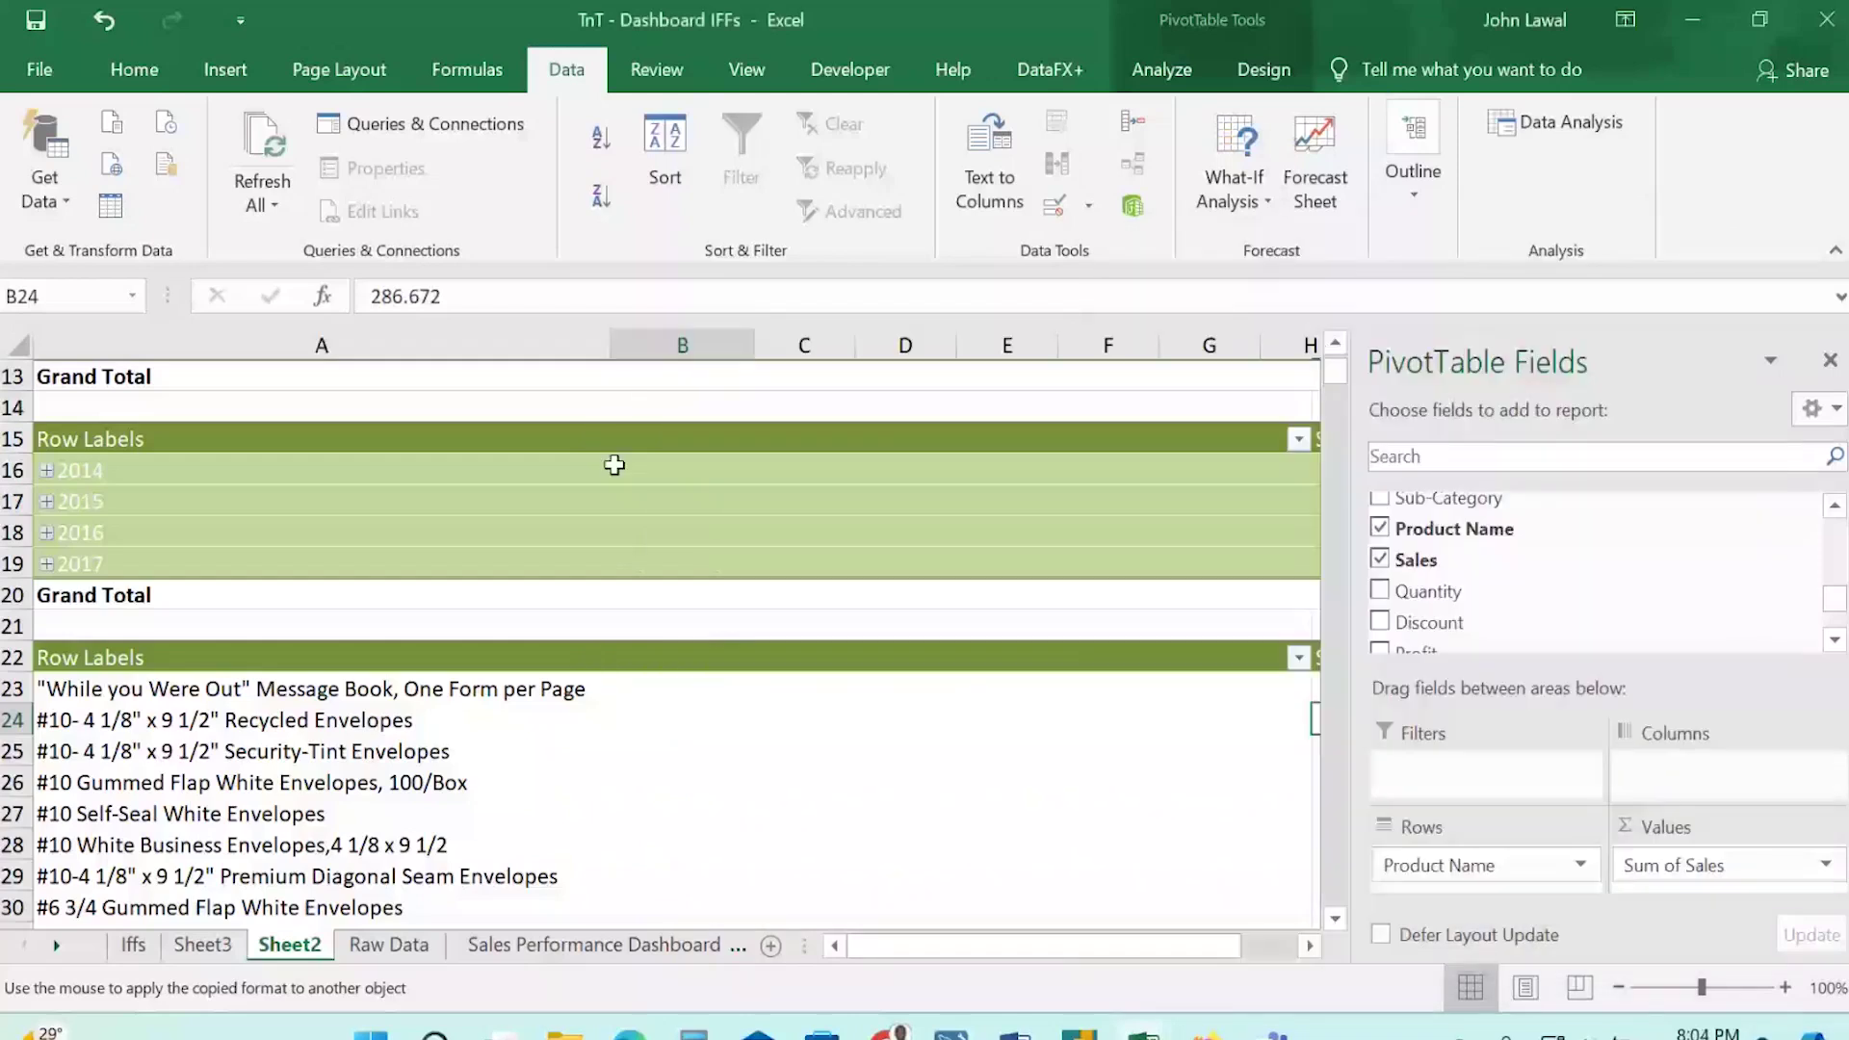
Try to filter the product pivot table through its row labels.
click(684, 665)
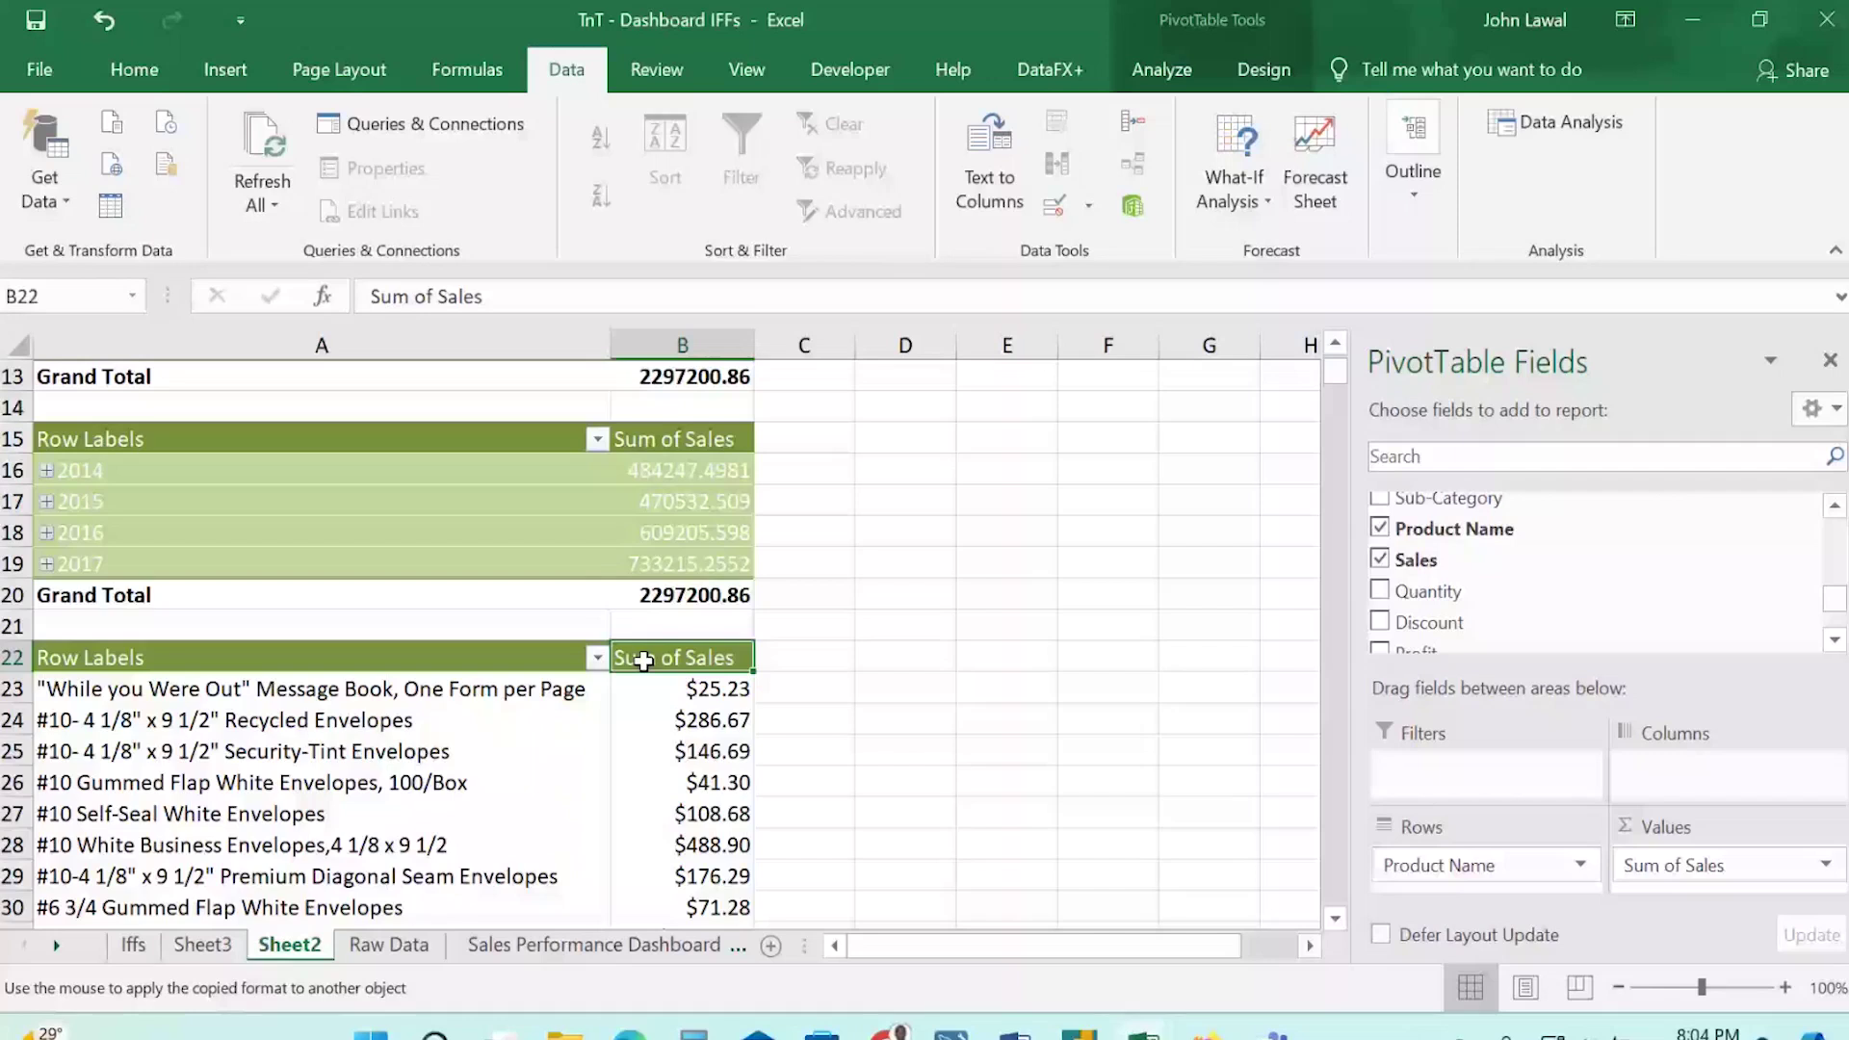
click(597, 658)
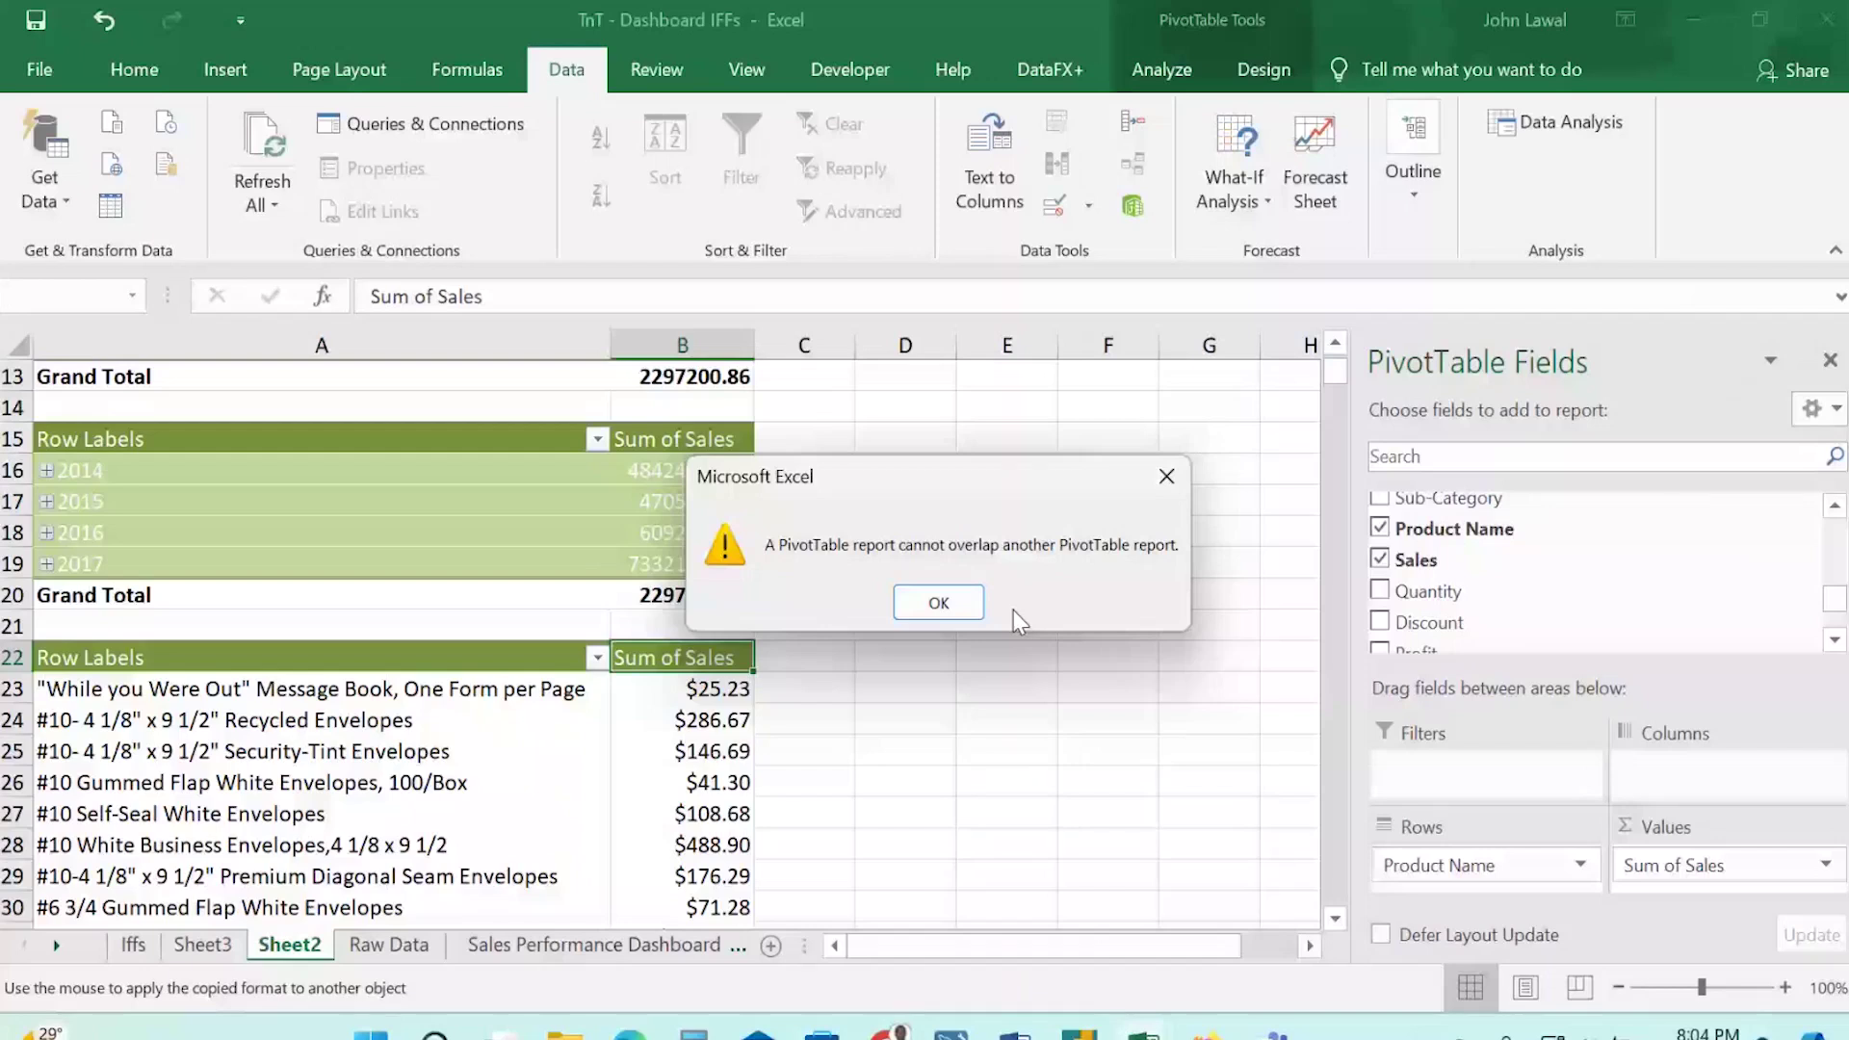
click(939, 603)
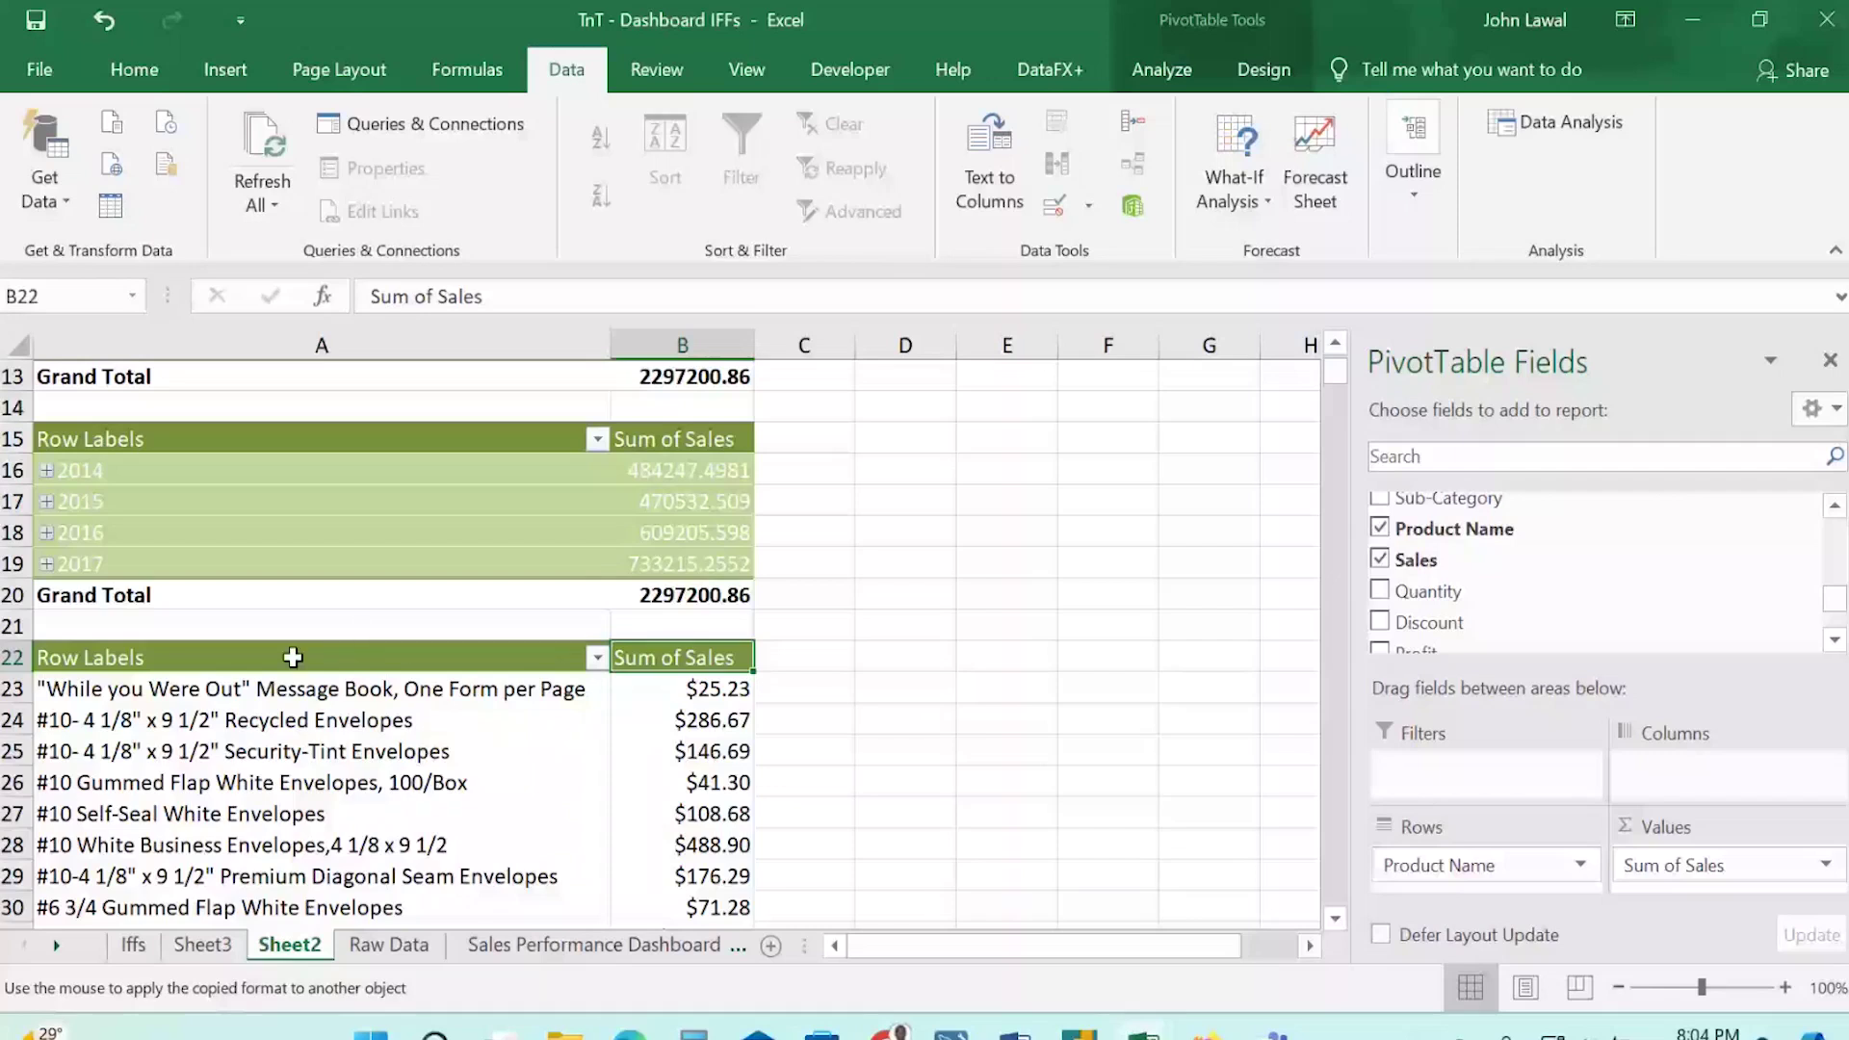
Check the Sales Performance Dashboard sheet, and insert a clustered bar pivot chart from the product pivot table on Sheet2.
click(507, 947)
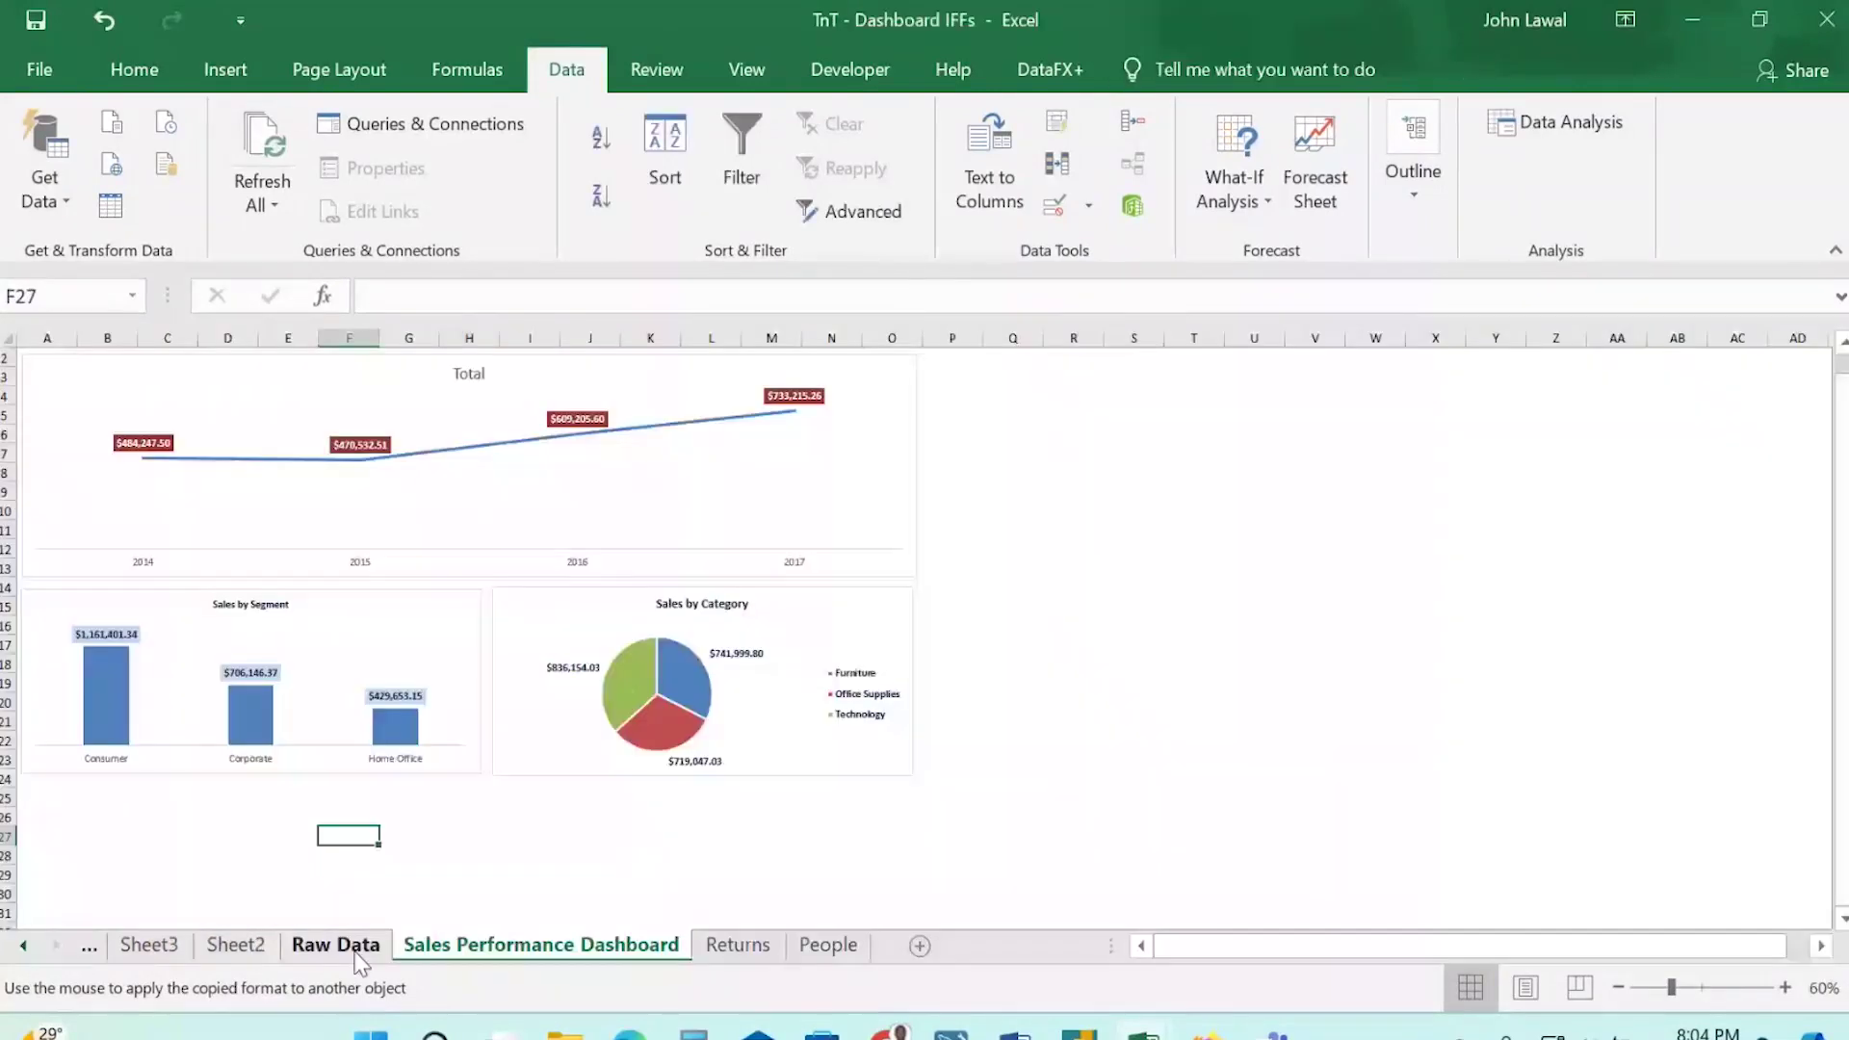
click(246, 951)
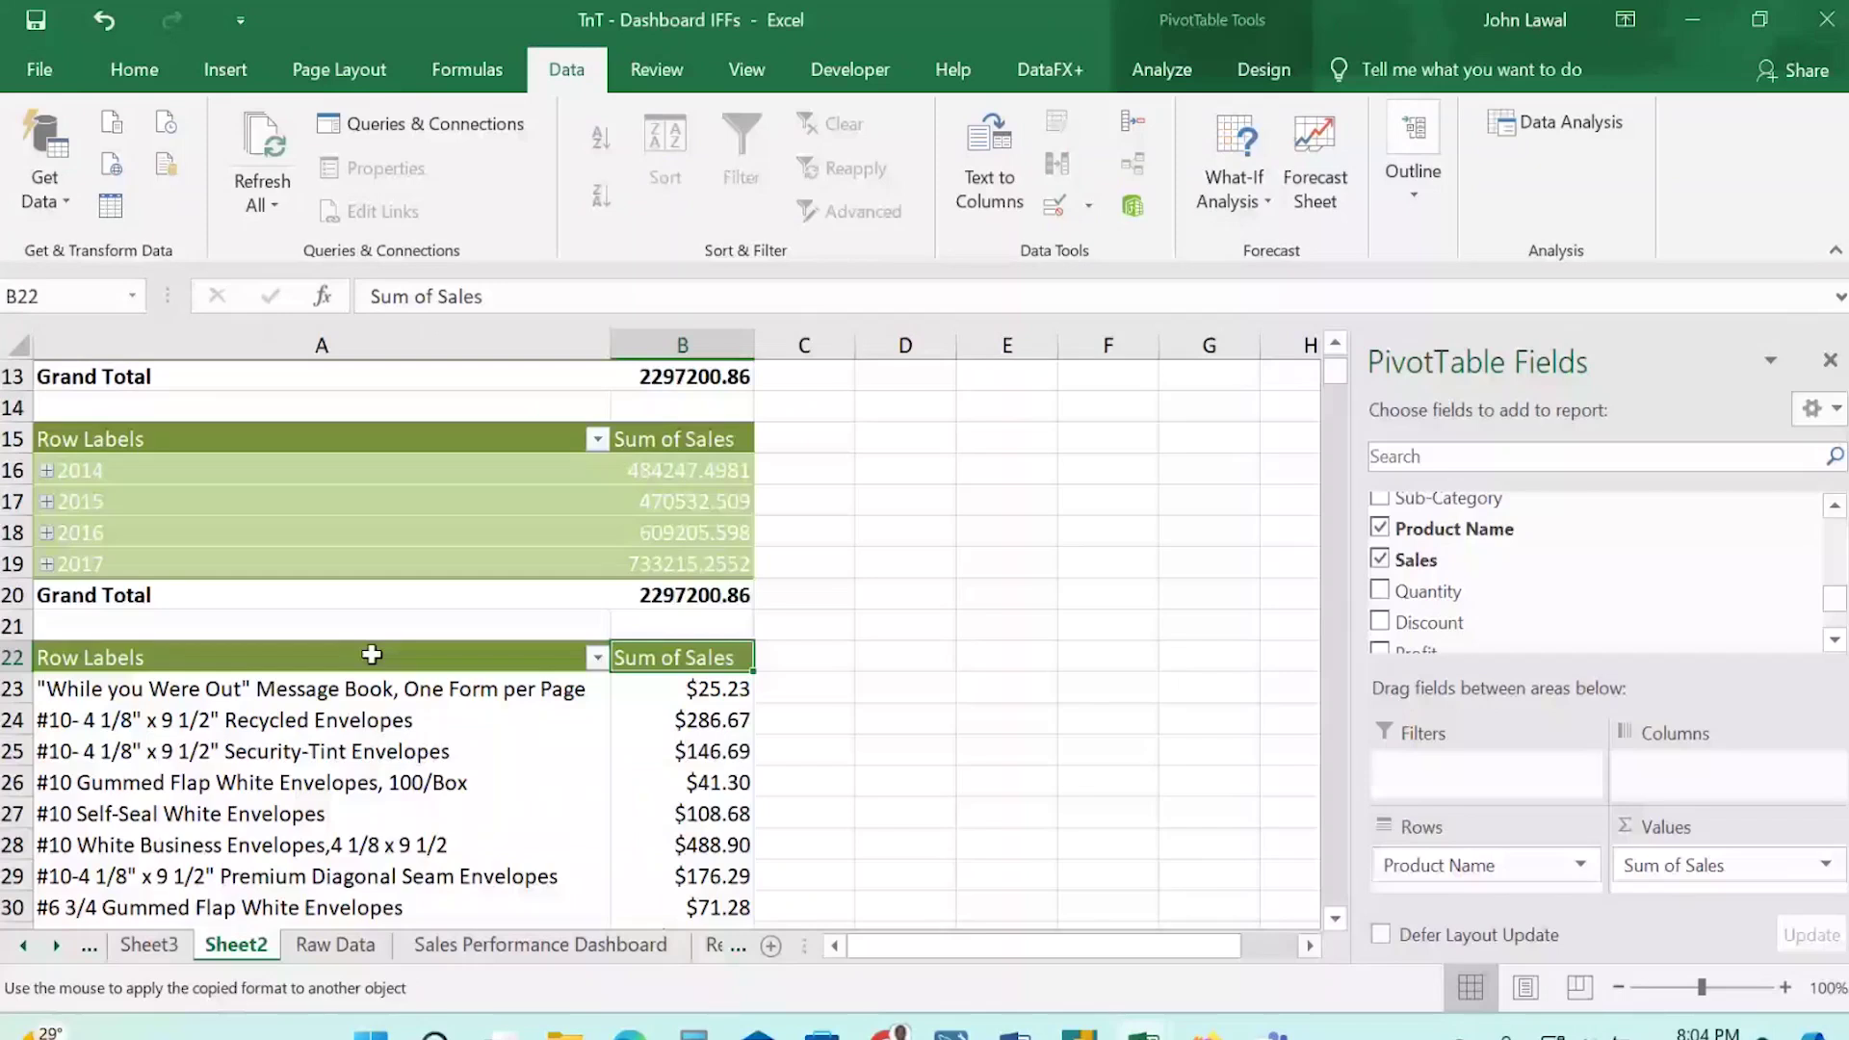
click(372, 655)
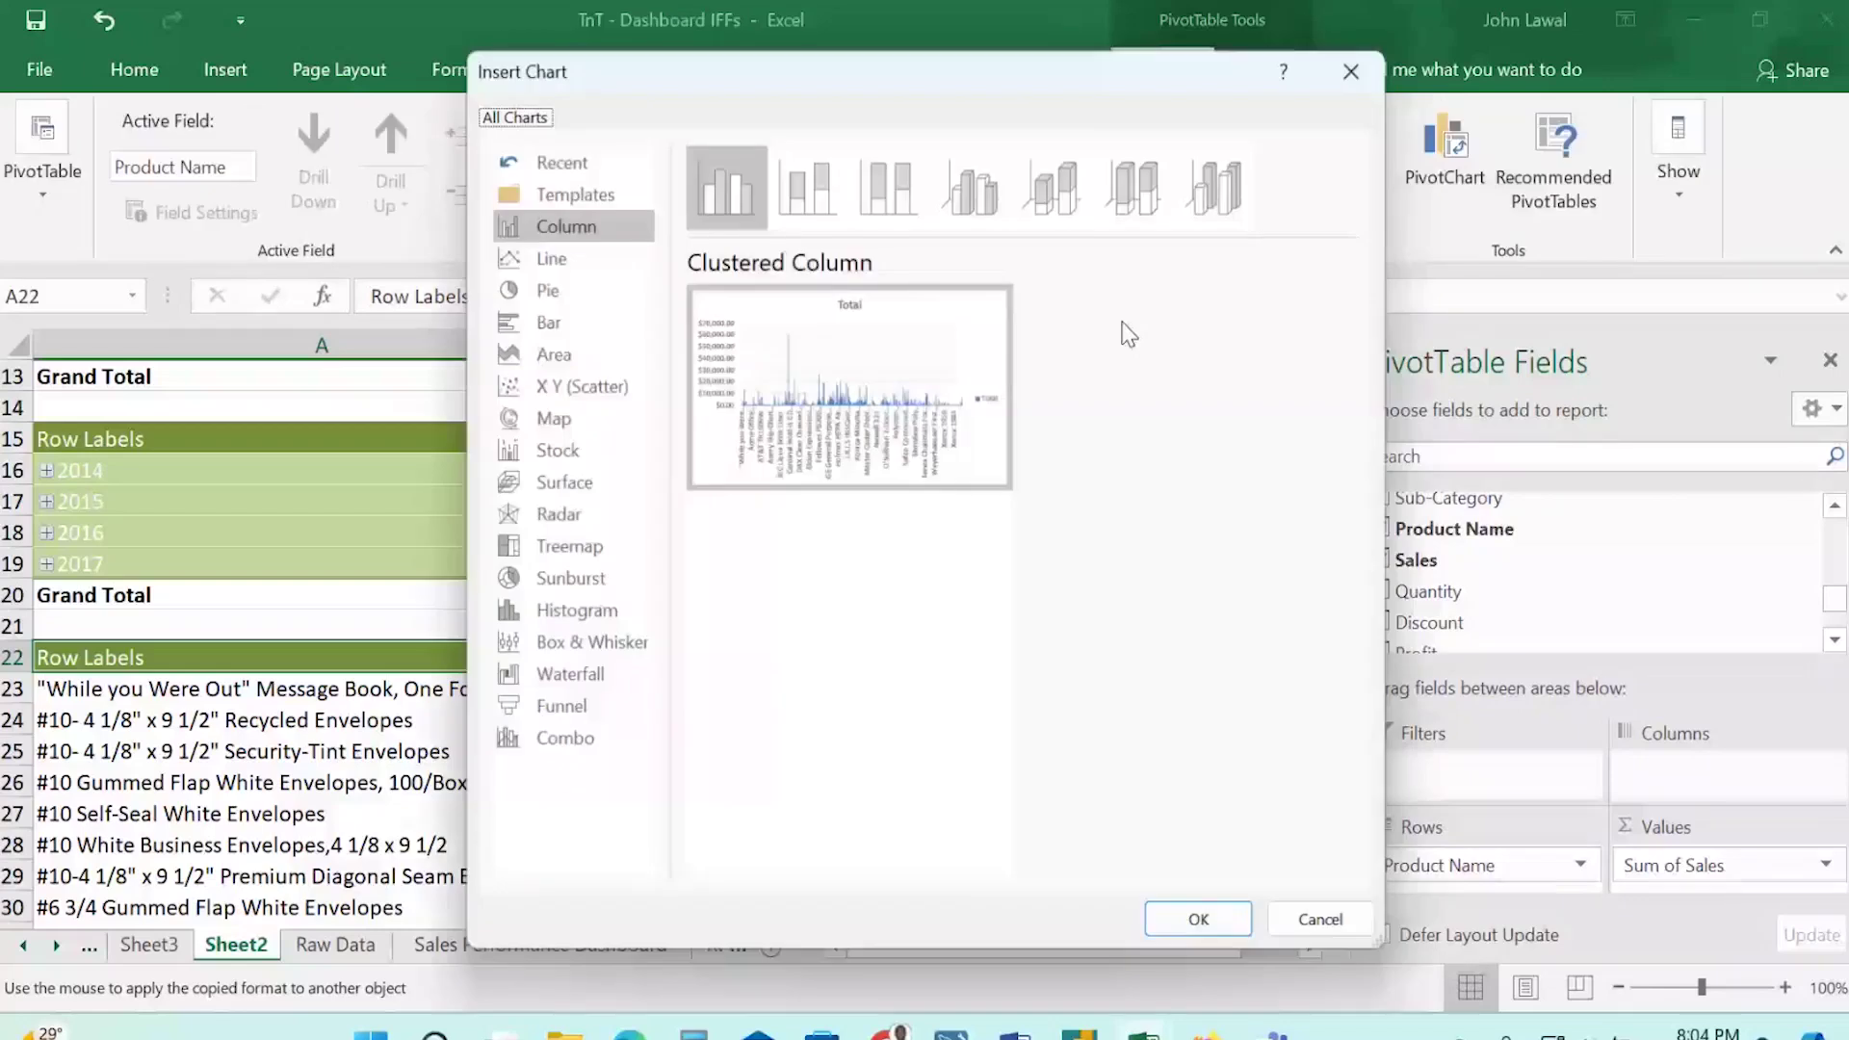
click(581, 322)
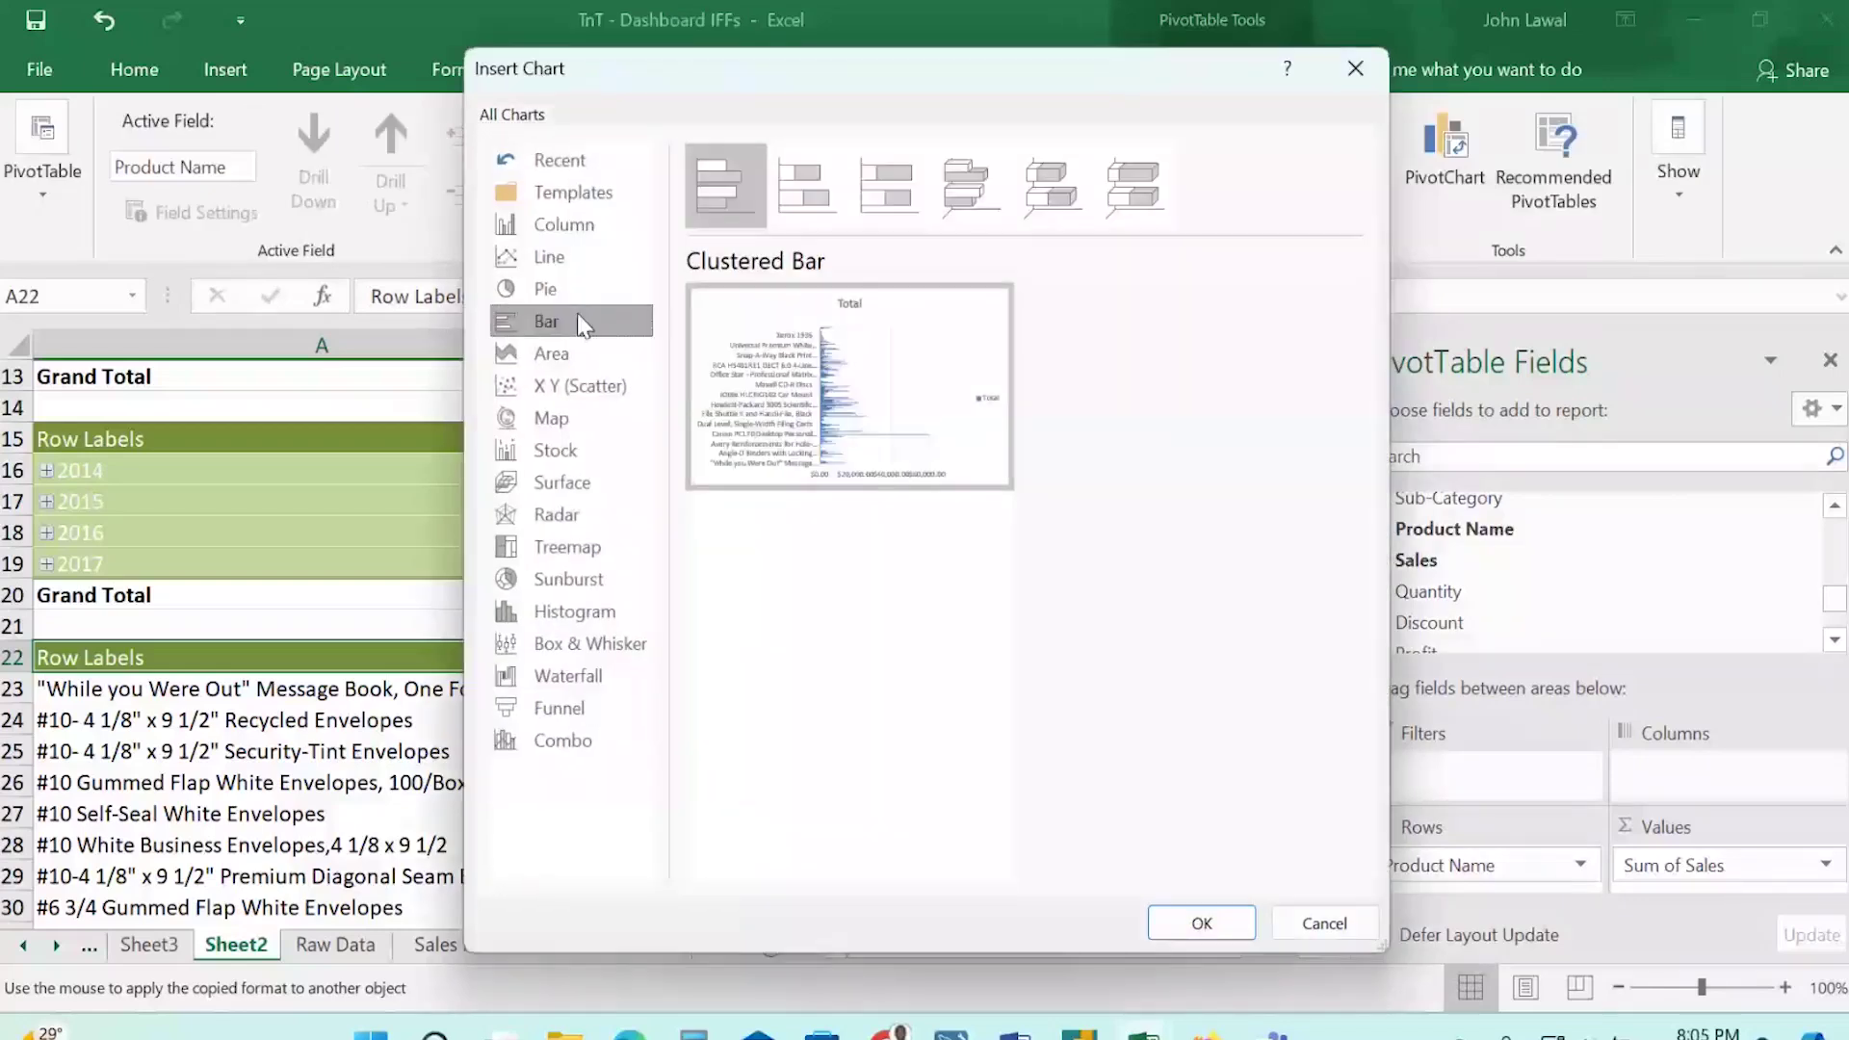
click(1202, 923)
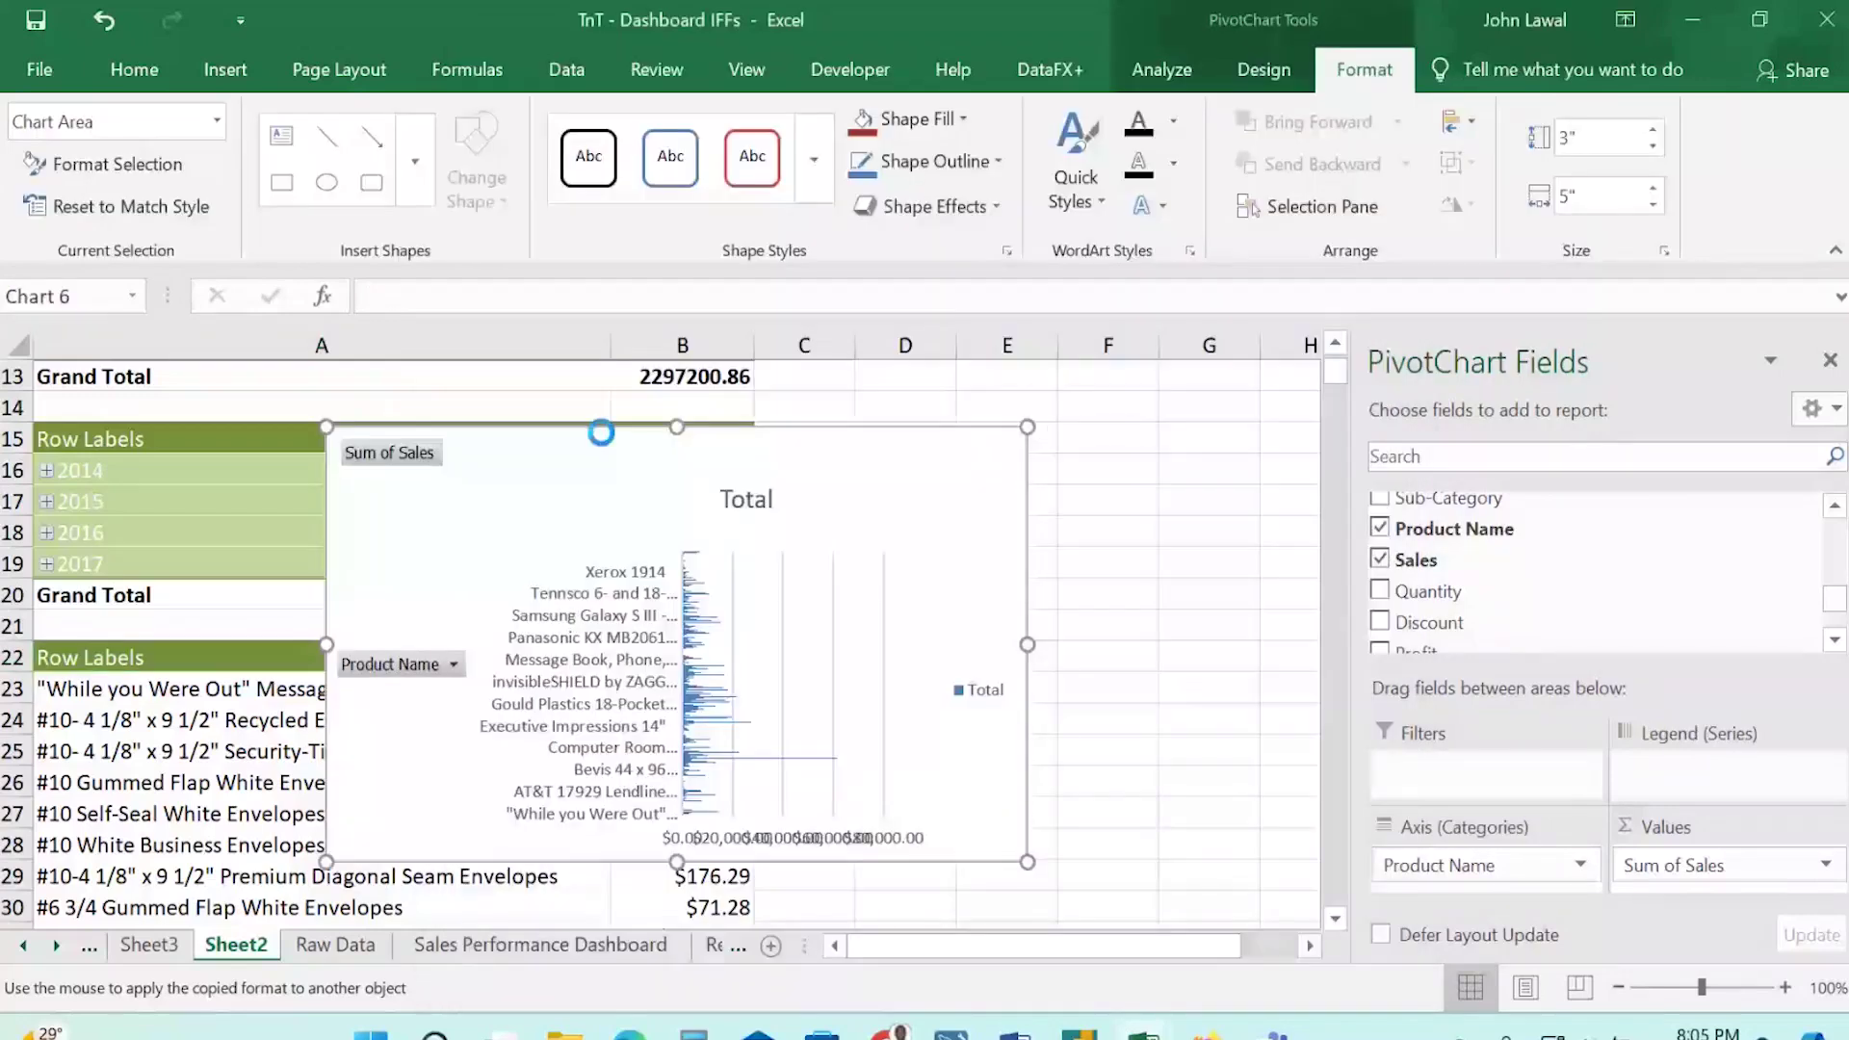
Move the product bar chart from Sheet2 to the Sales Performance Dashboard sheet by cutting and pasting it.
key(ctrl+x)
key(alt+Tab)
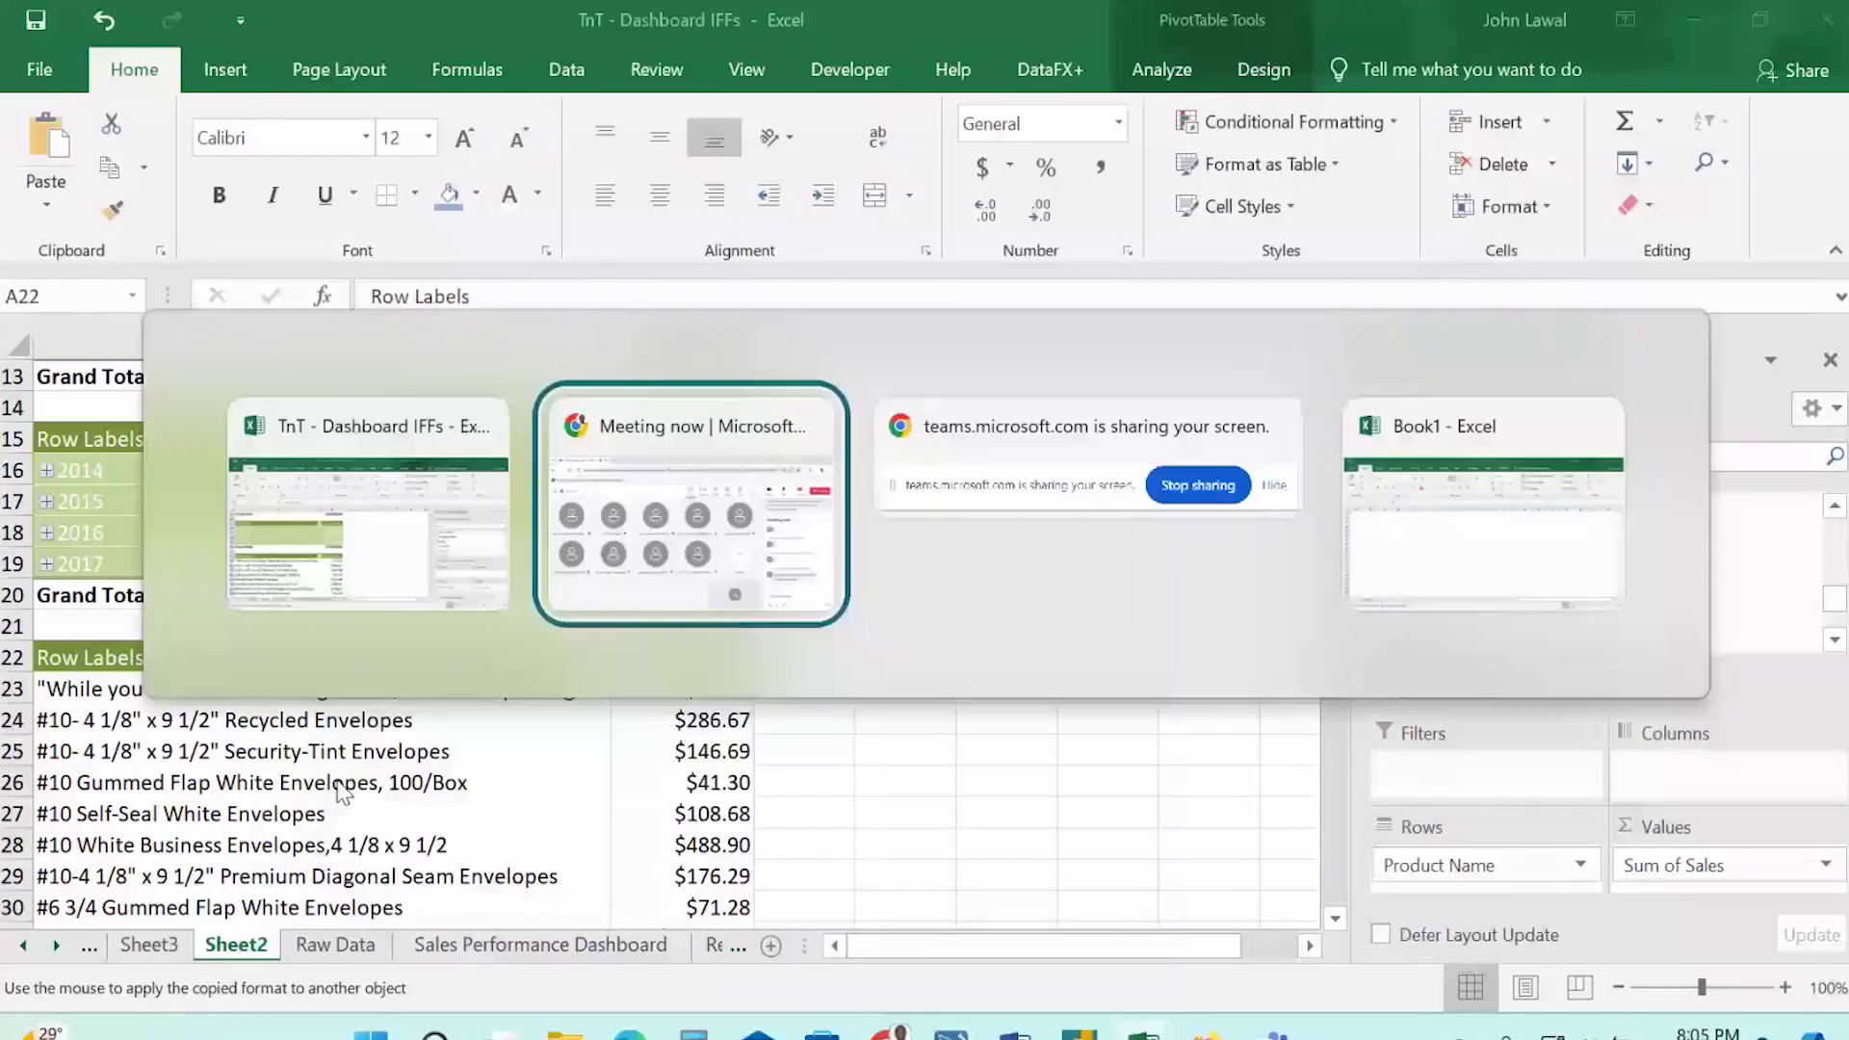
click(467, 957)
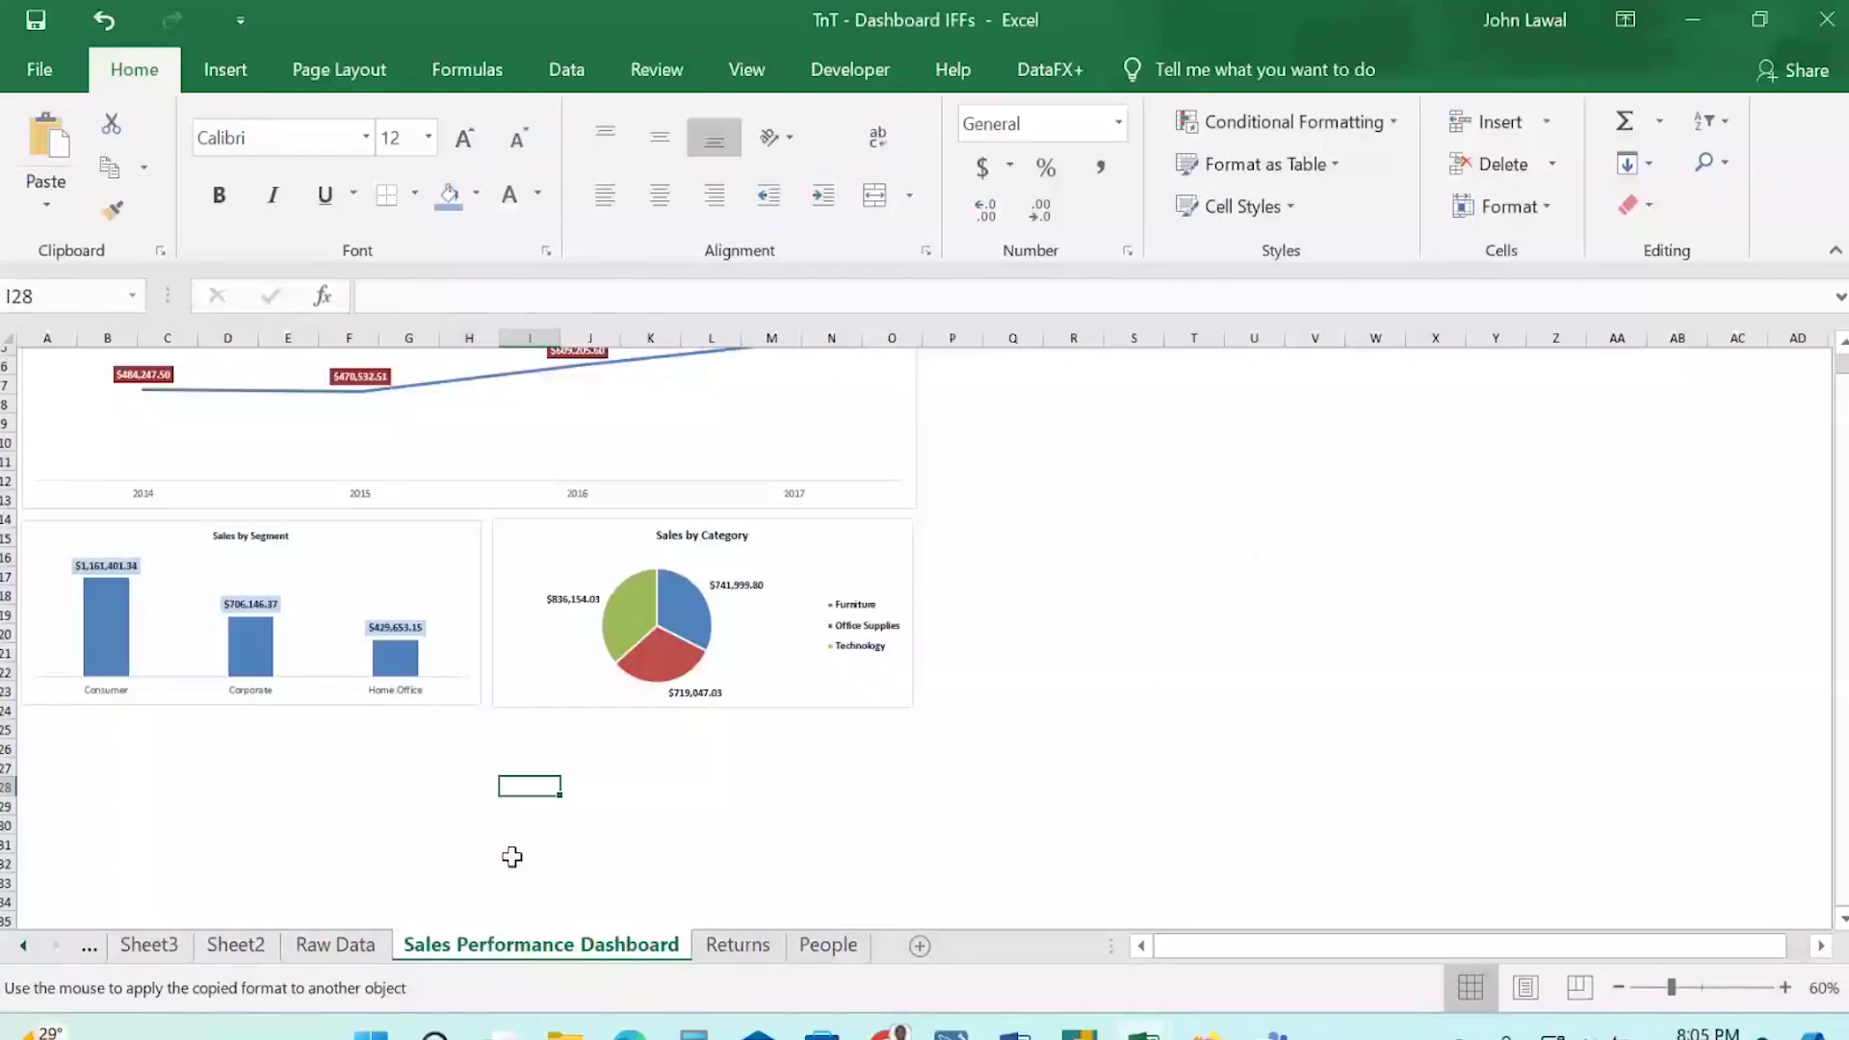
key(ctrl+v)
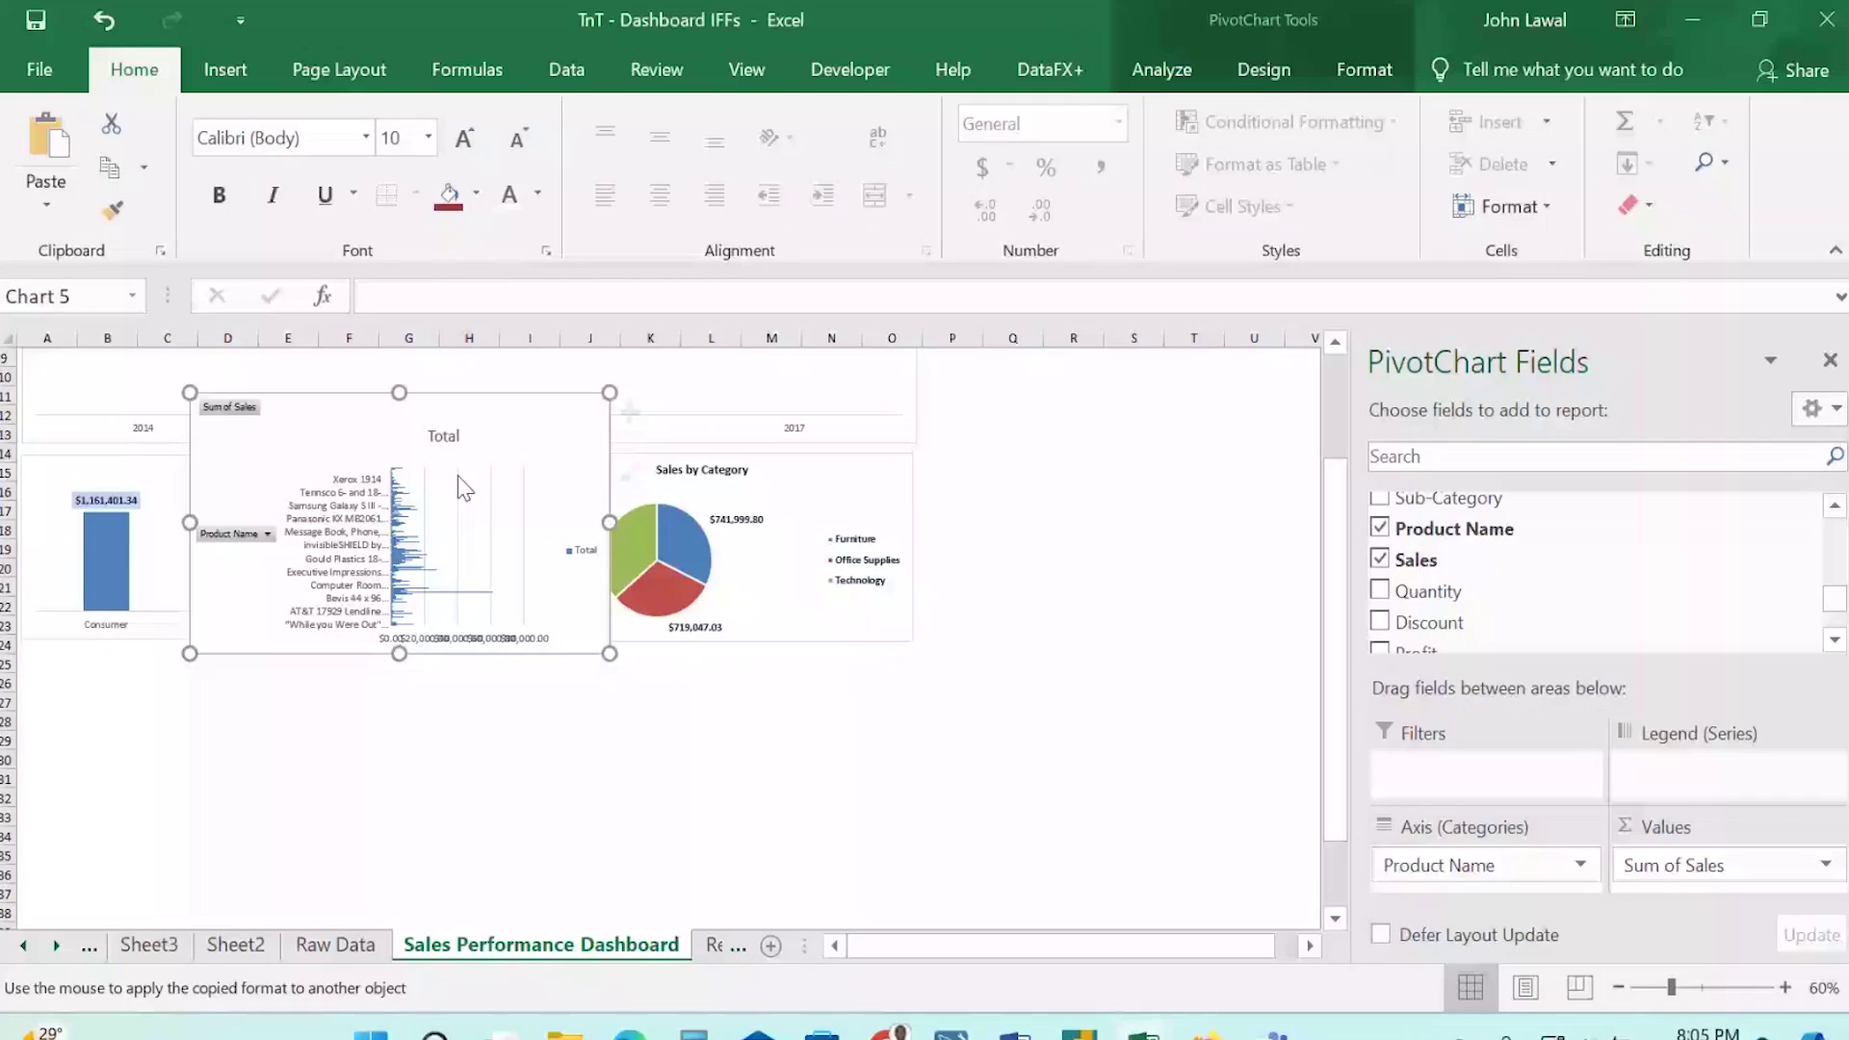
Enlarge the product bar chart on the dashboard to about 10.53" wide and 5.74" high.
drag(609, 654, 989, 789)
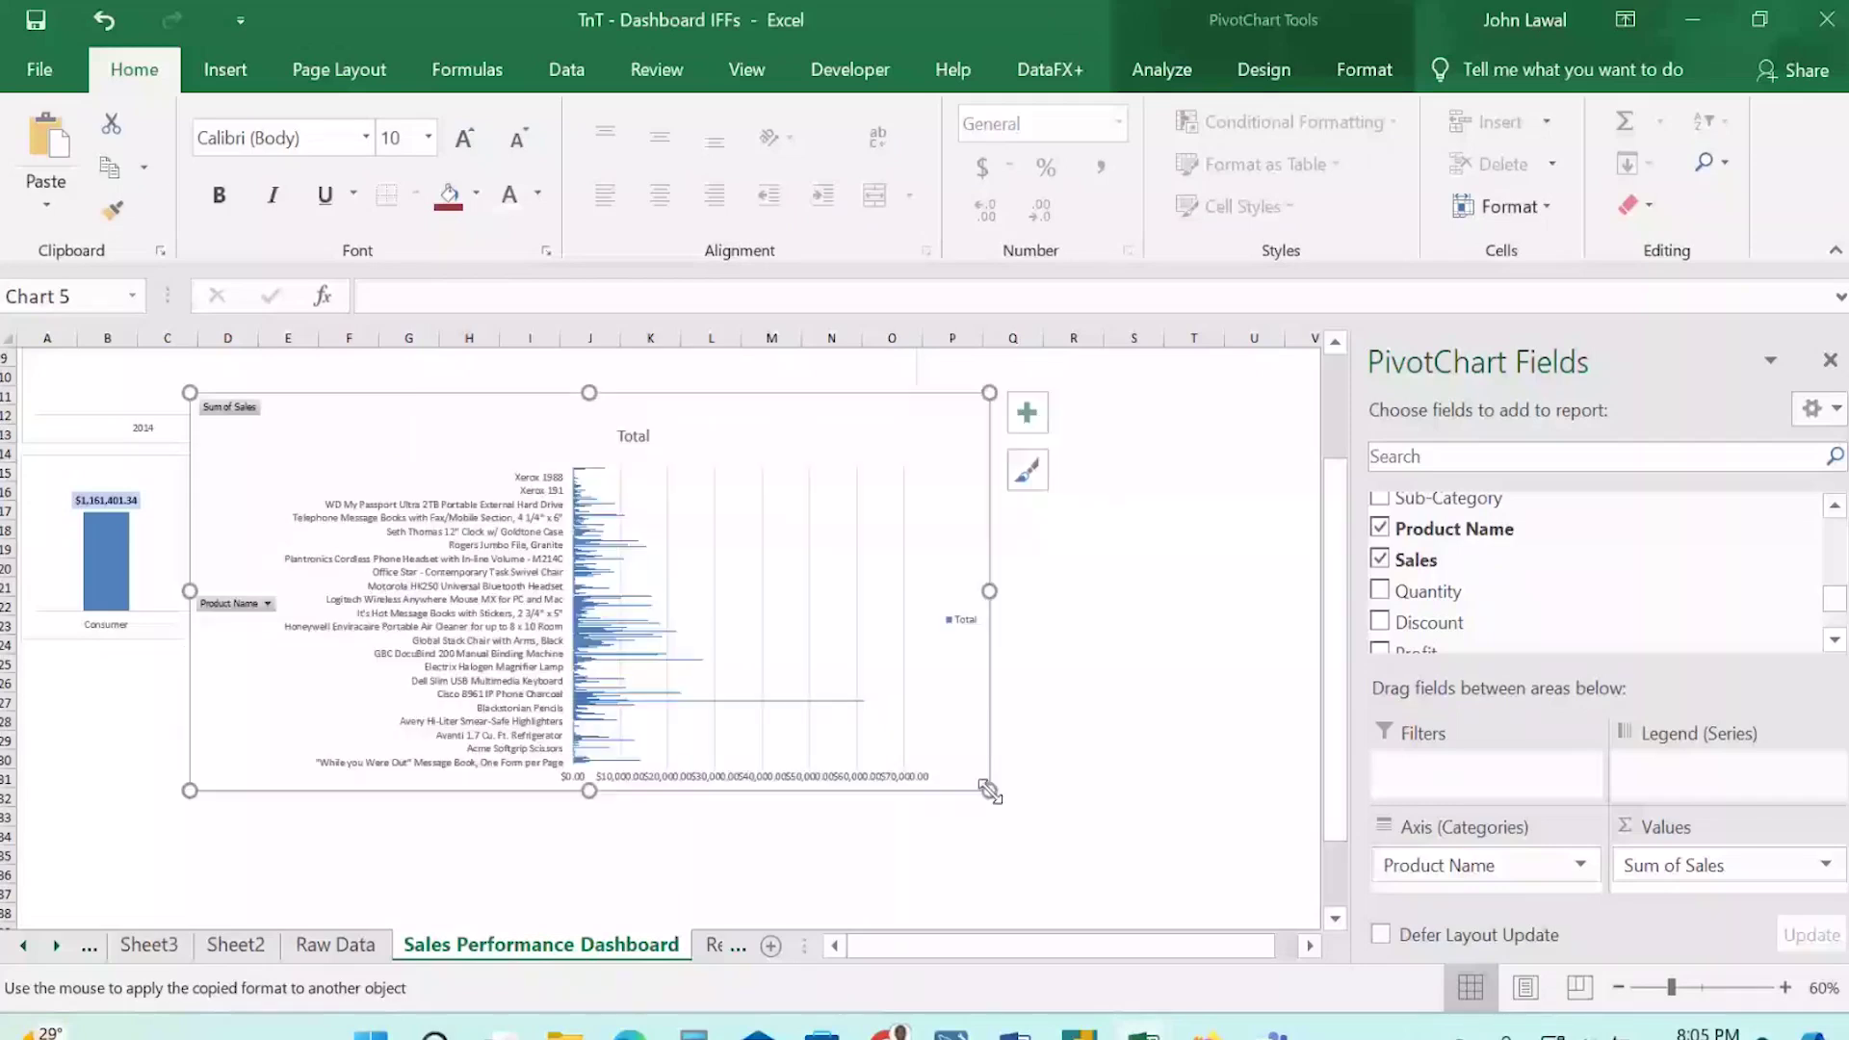
drag(190, 790, 191, 786)
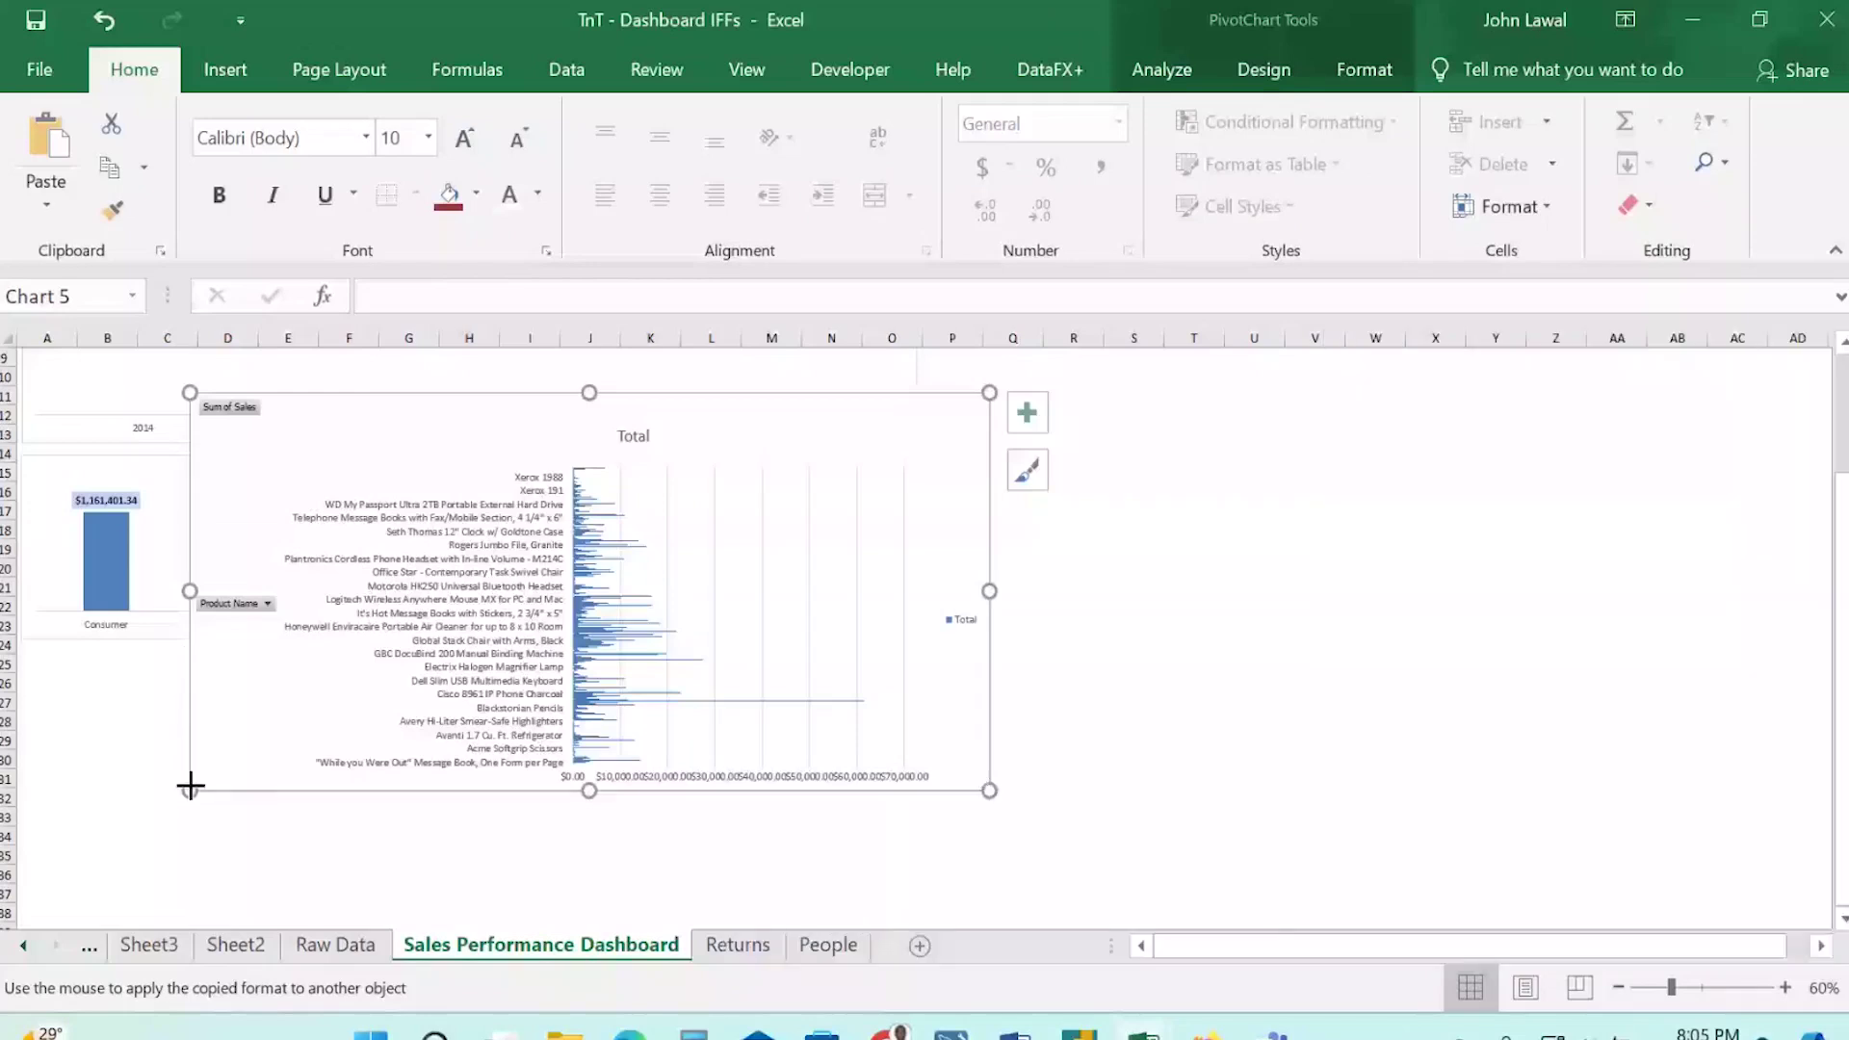
drag(191, 786, 105, 873)
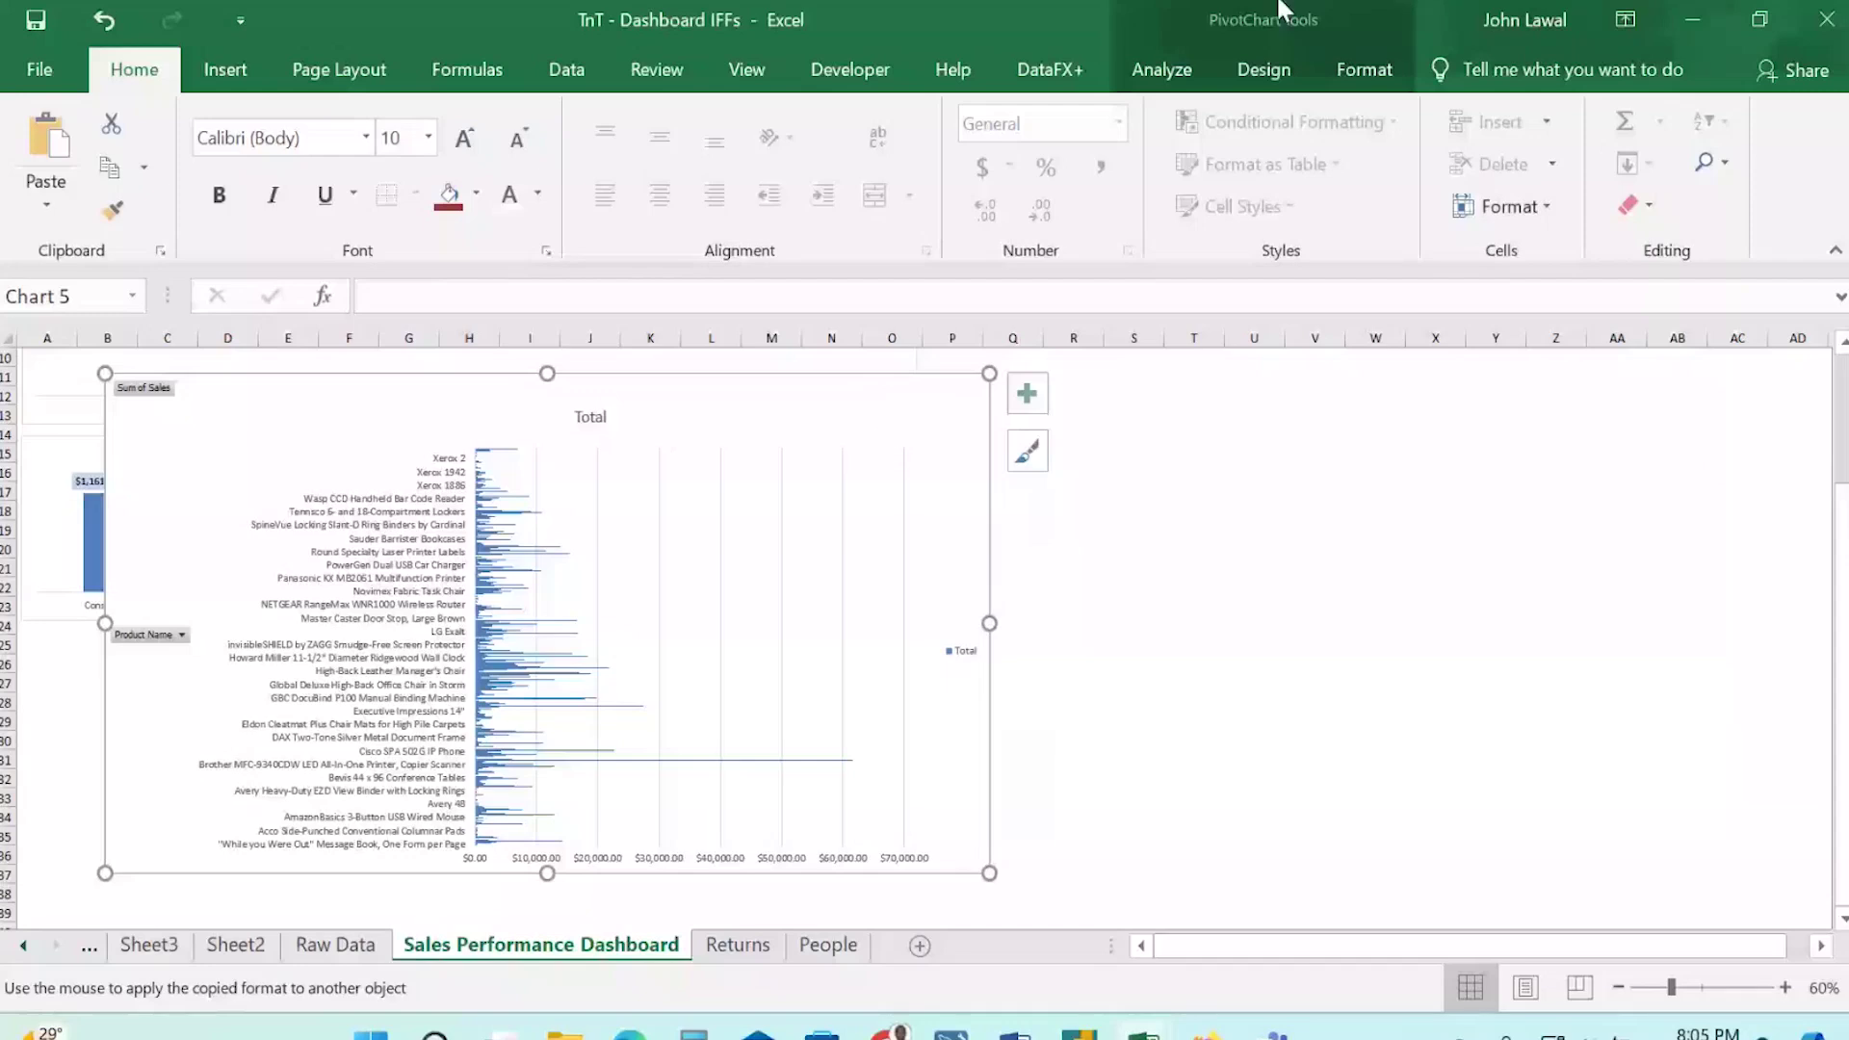
Apply the second quick layout to the product bar chart, with the legend under the title and data labels on the bars.
click(1252, 70)
click(1181, 69)
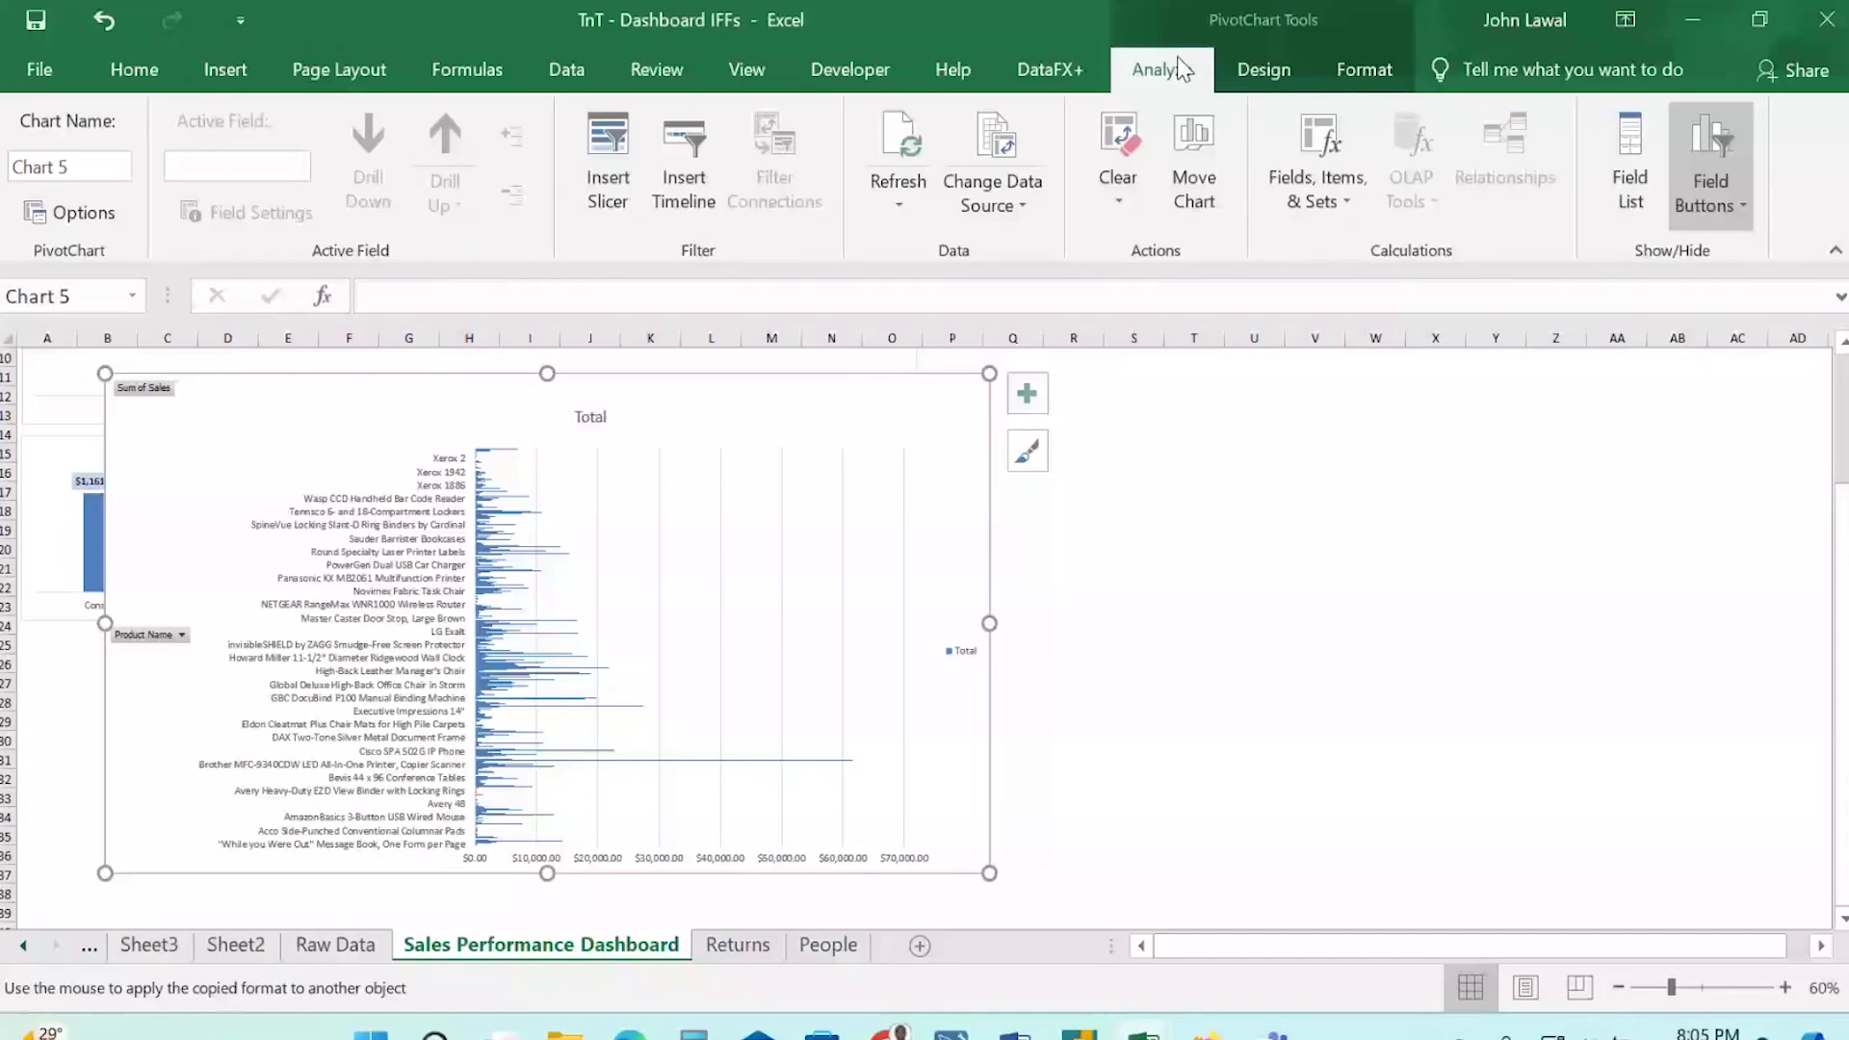
click(1302, 87)
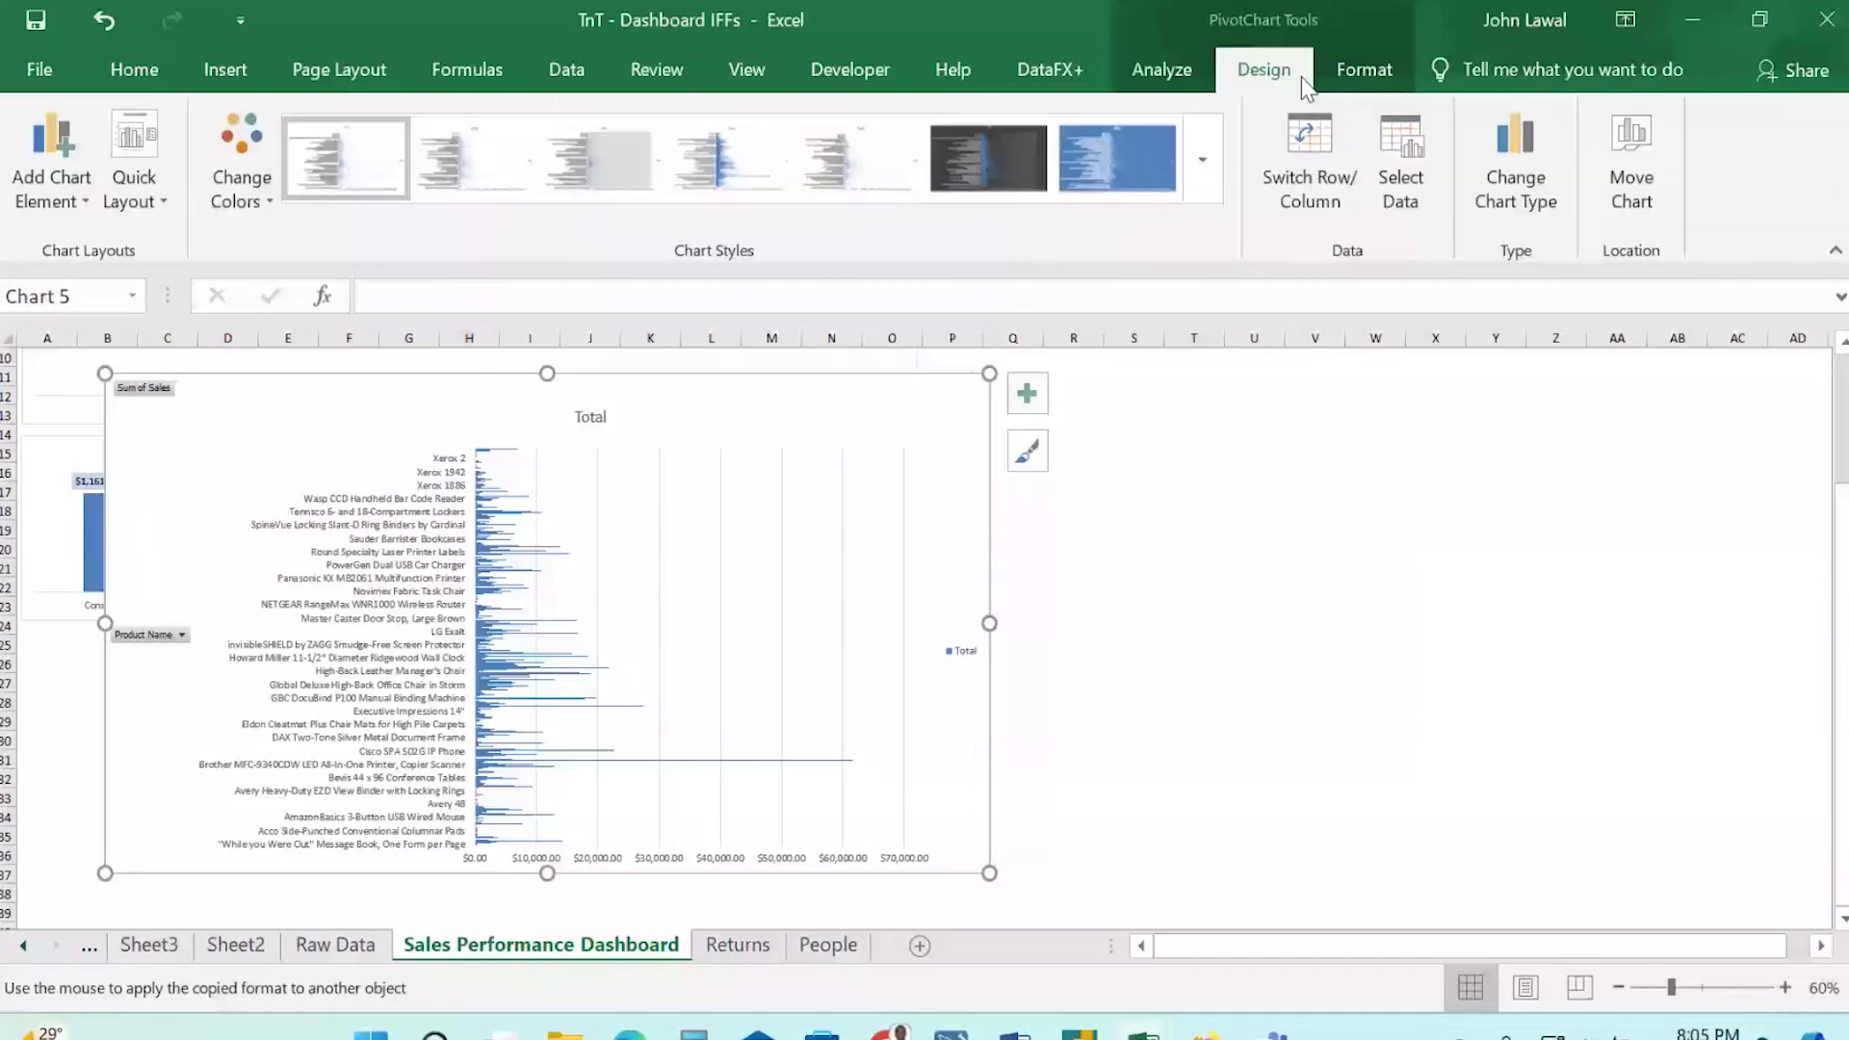
click(1373, 72)
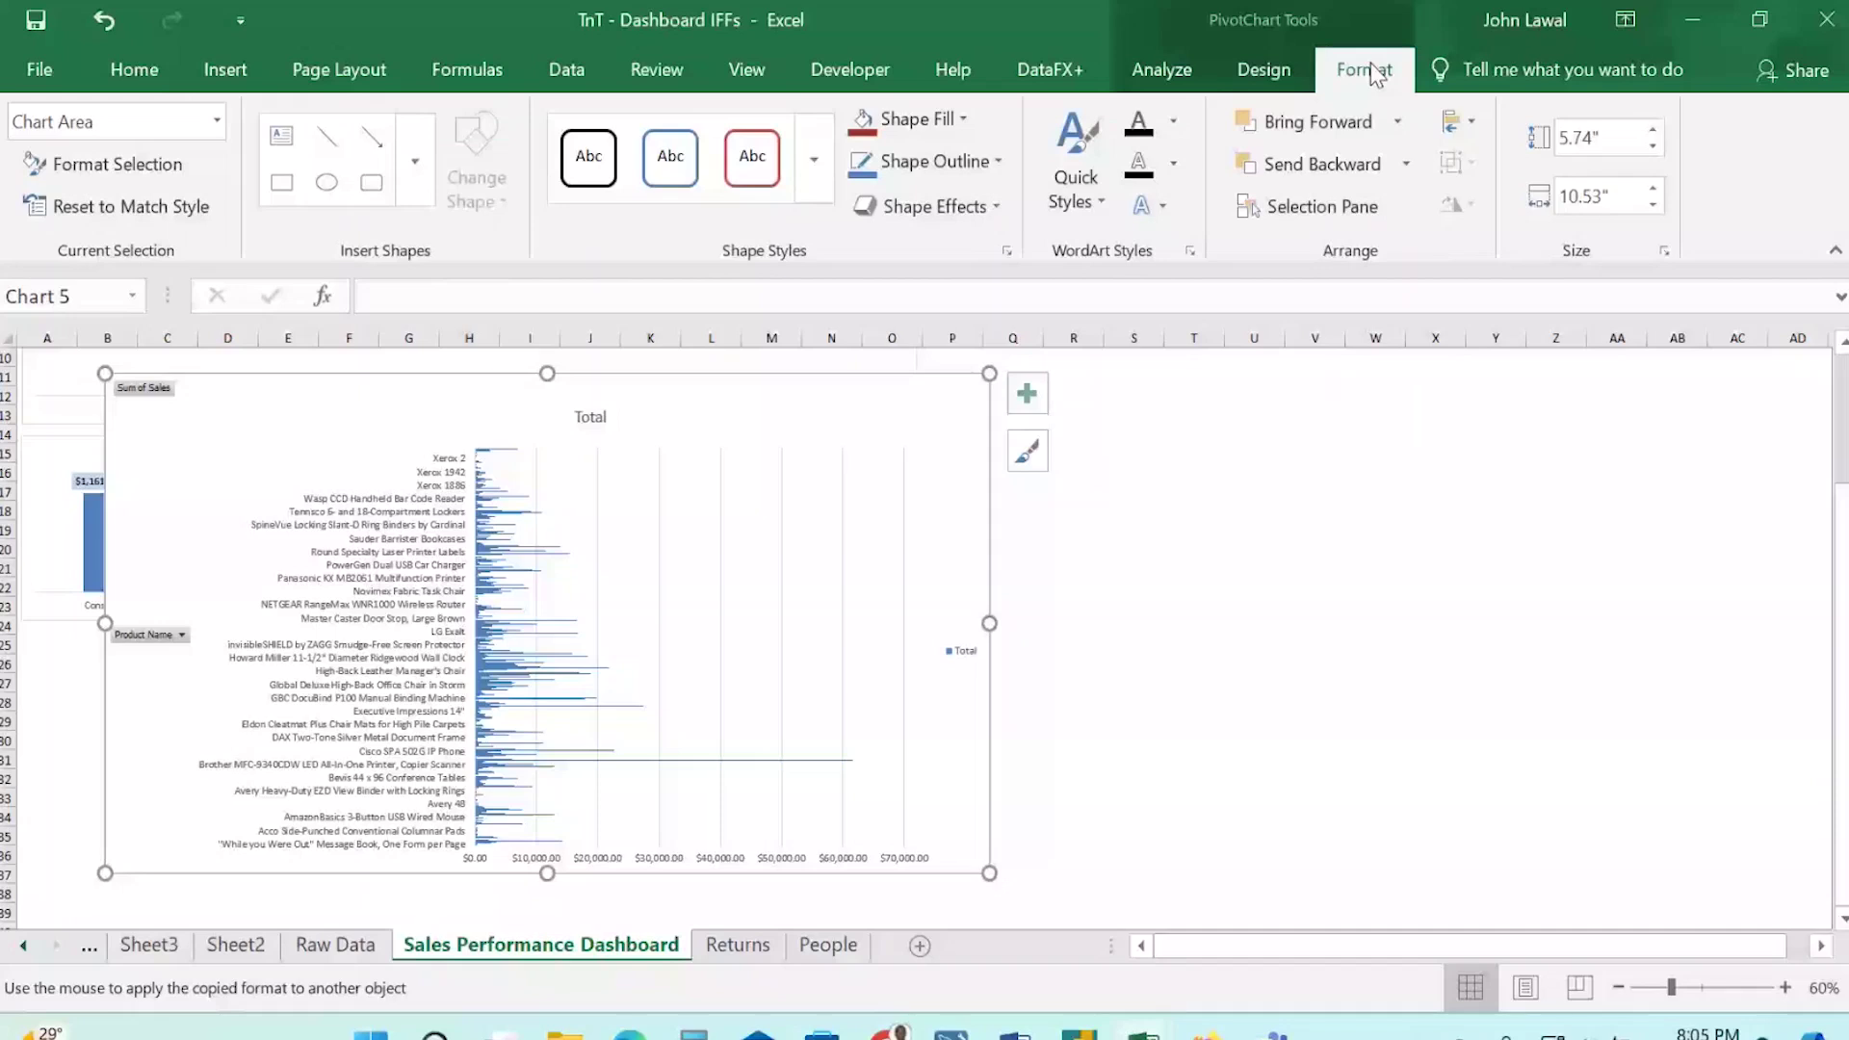
click(1264, 69)
click(133, 187)
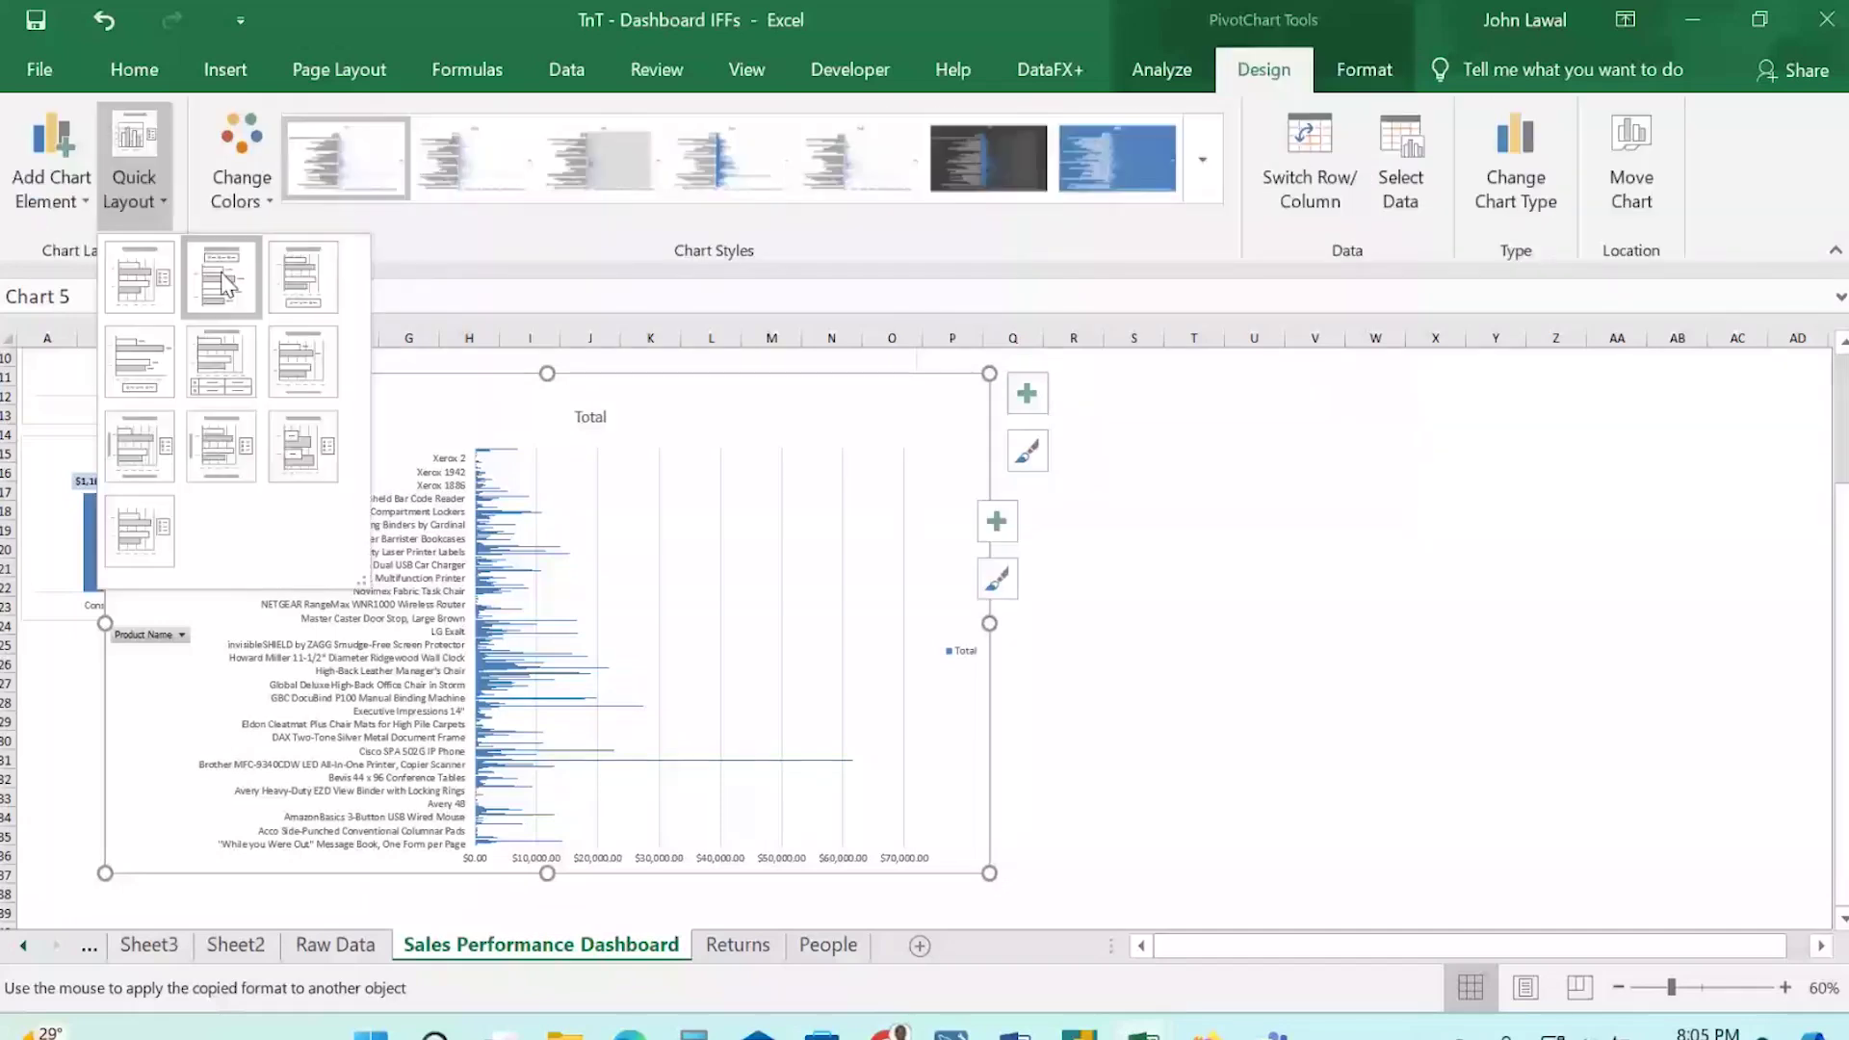
click(223, 281)
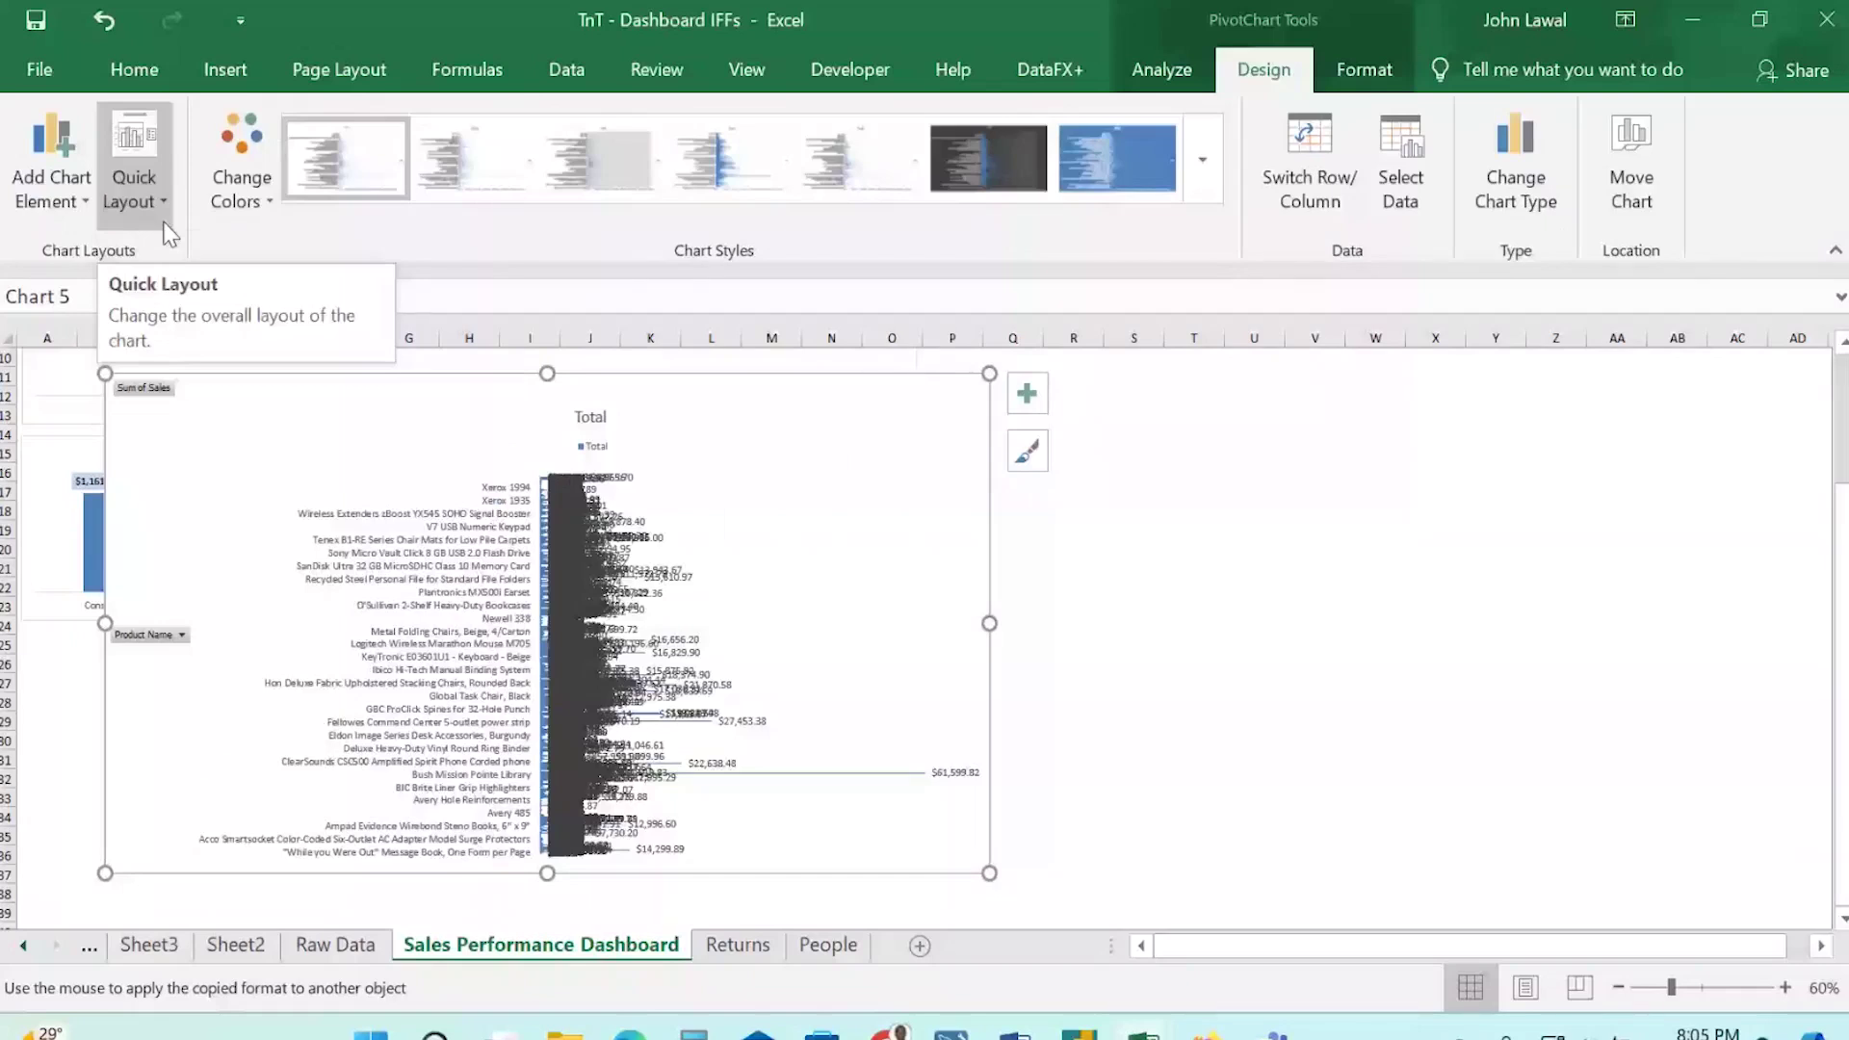
Try adding data labels to the product bar chart in its default layout, and undo them.
click(339, 374)
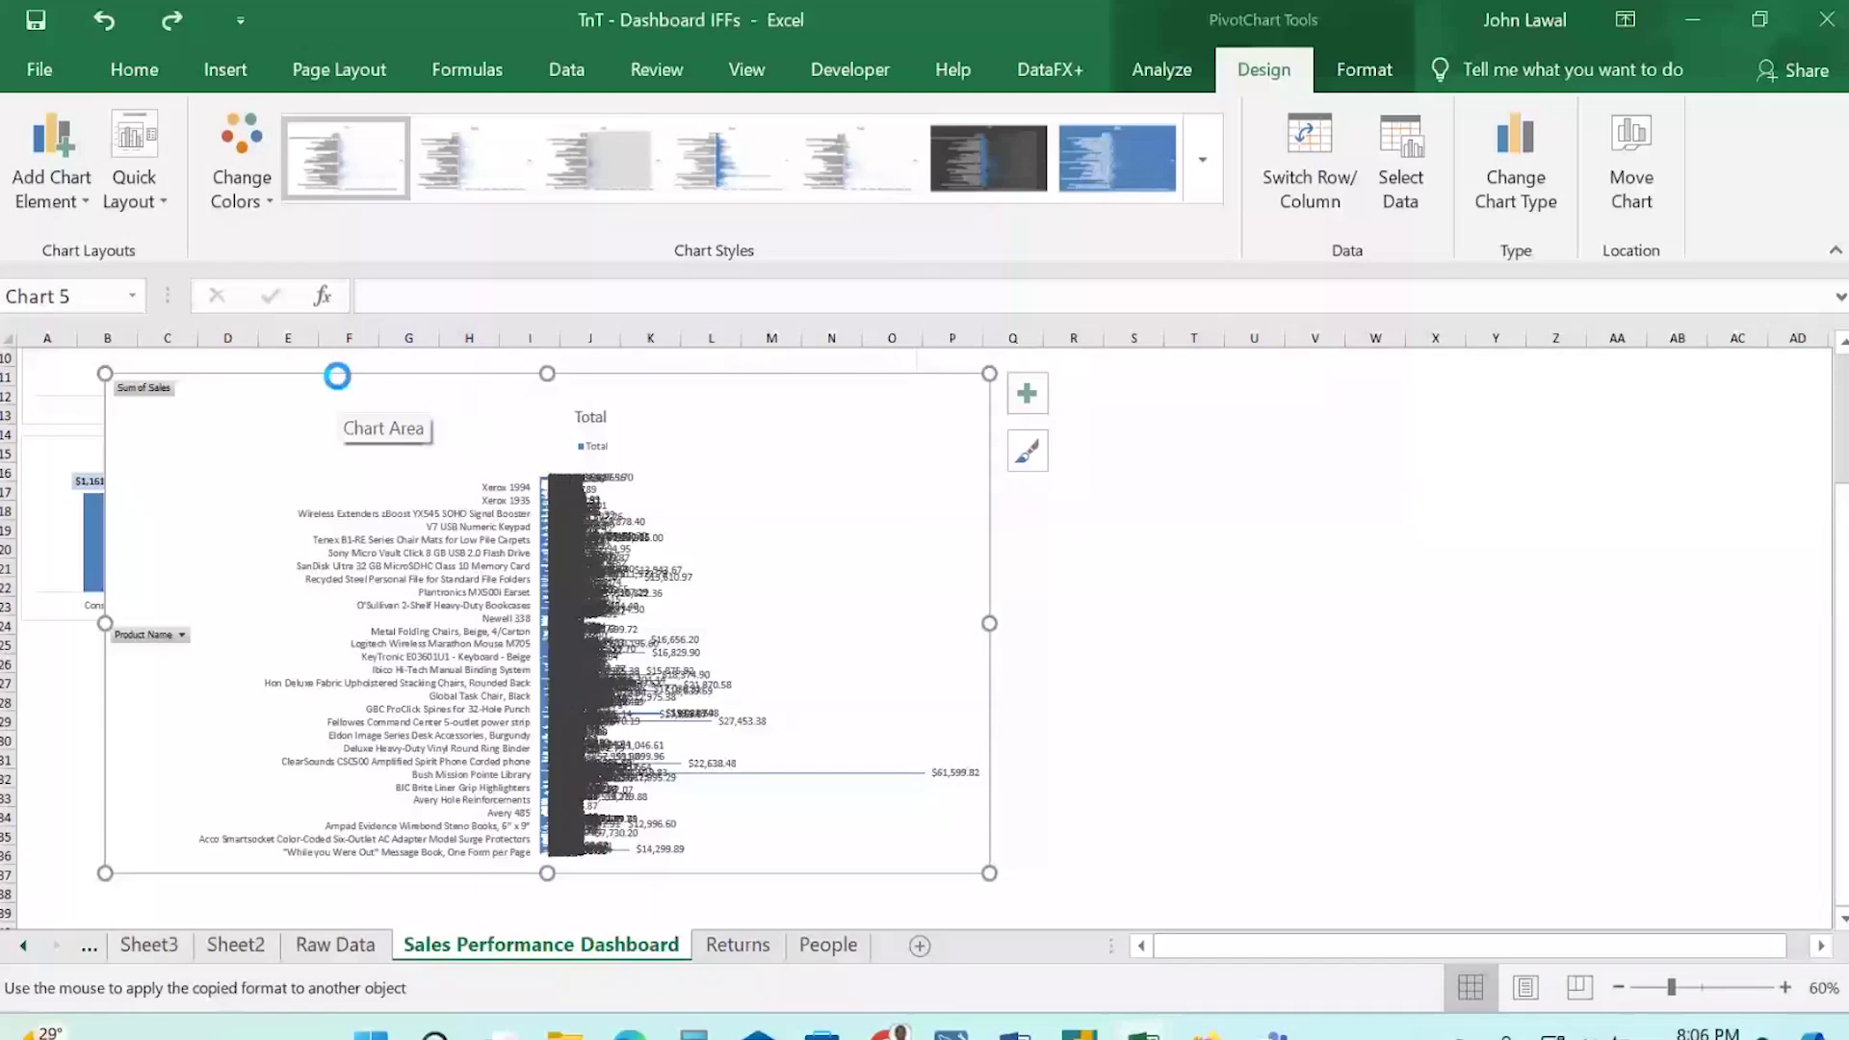
click(1026, 393)
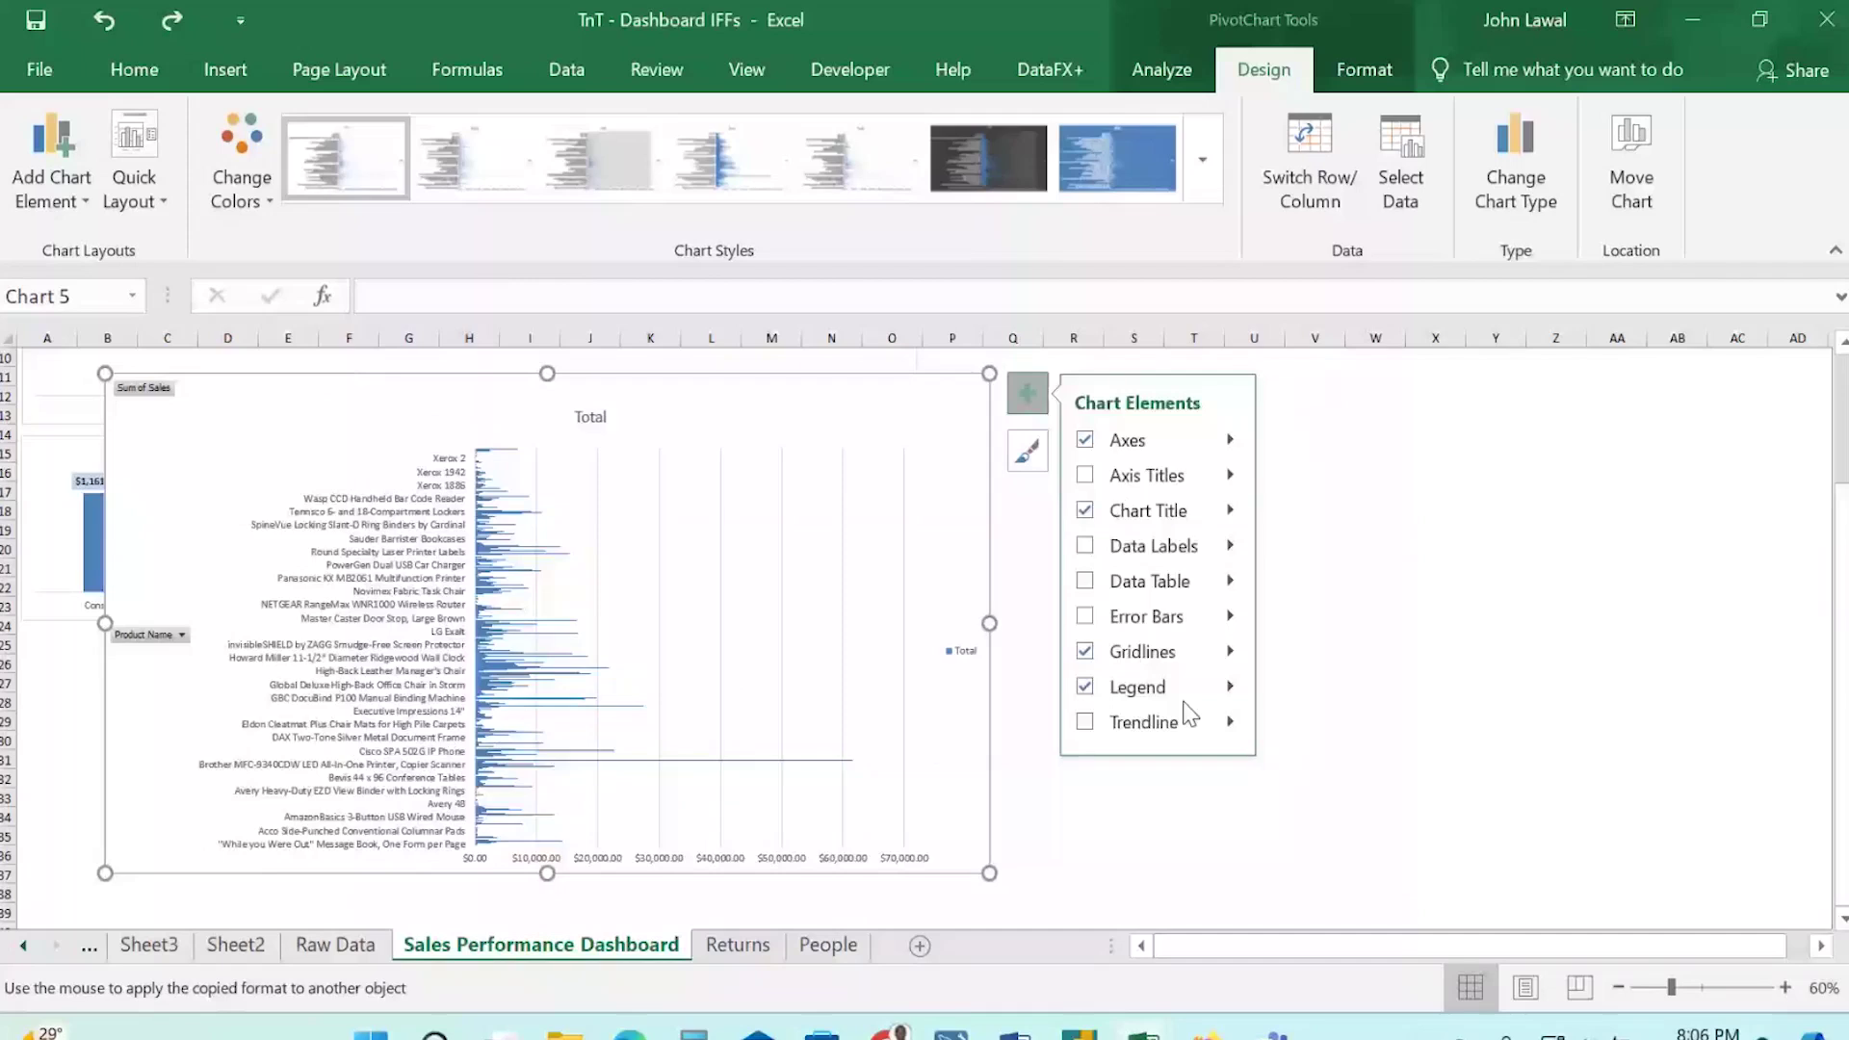
click(1085, 546)
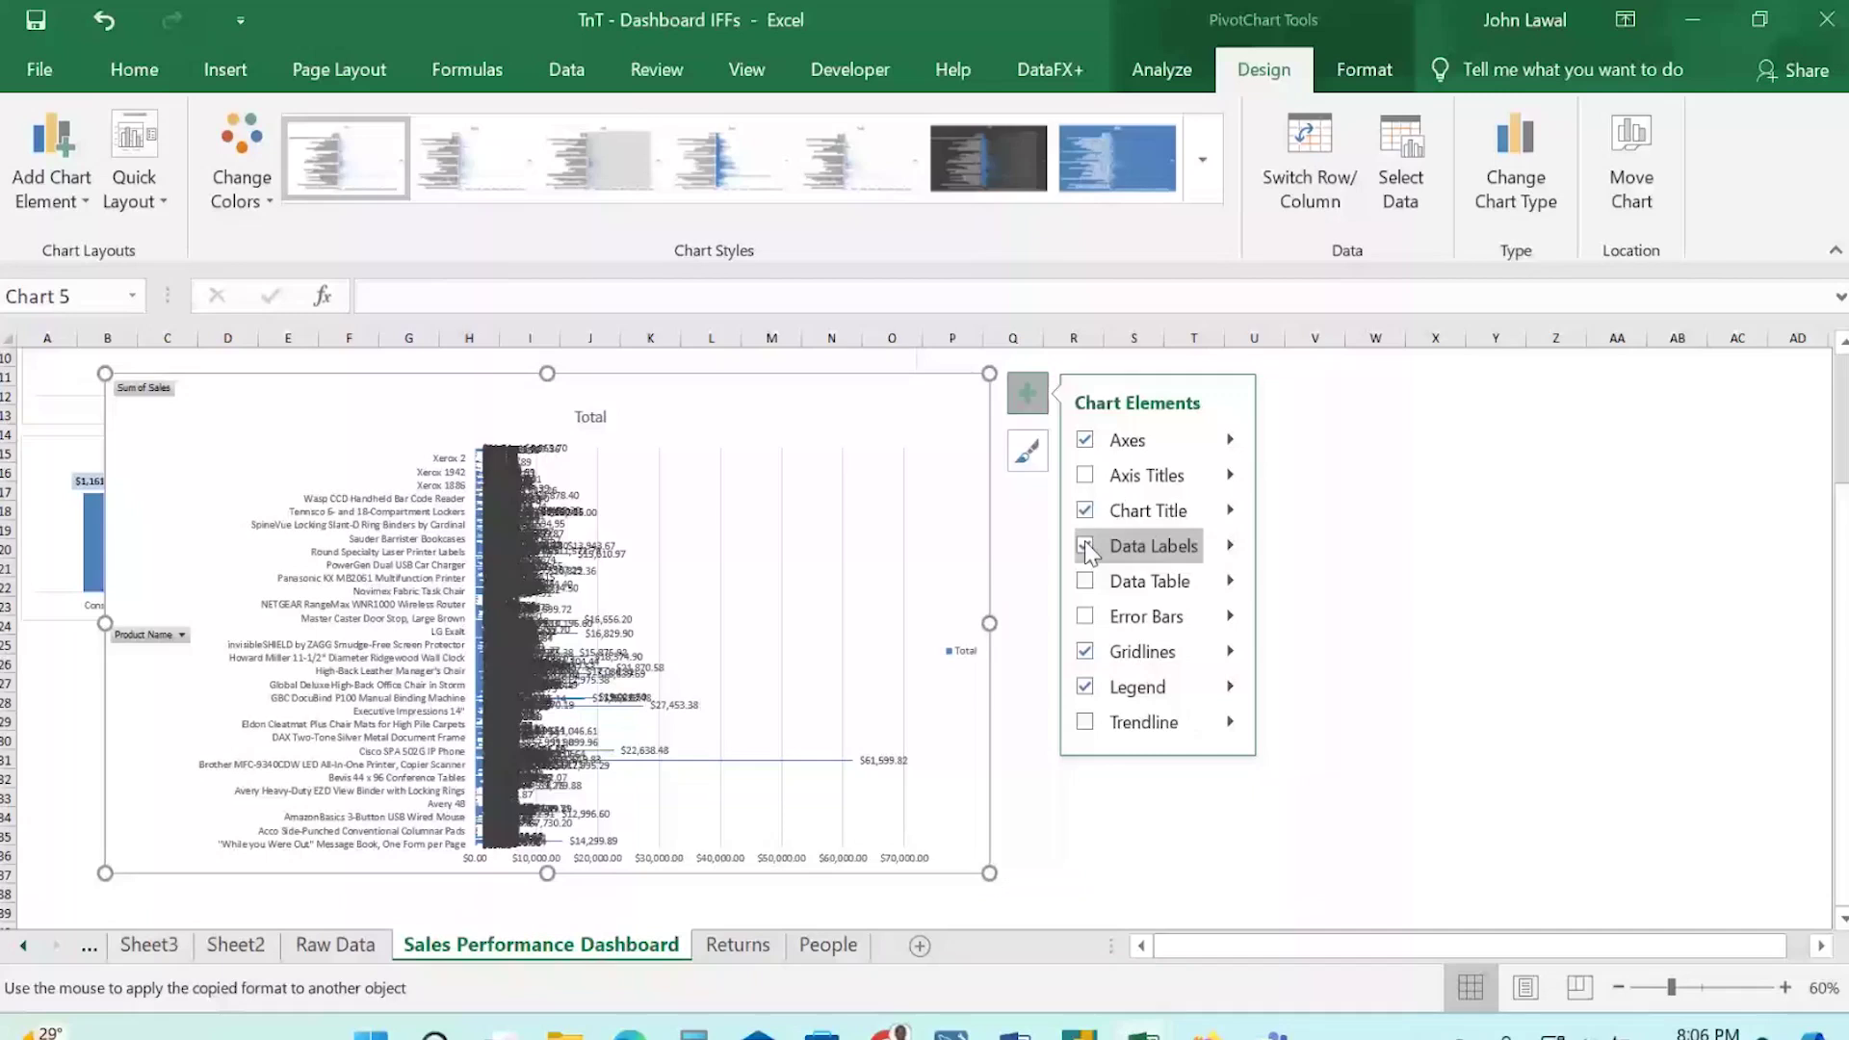
key(ctrl+z)
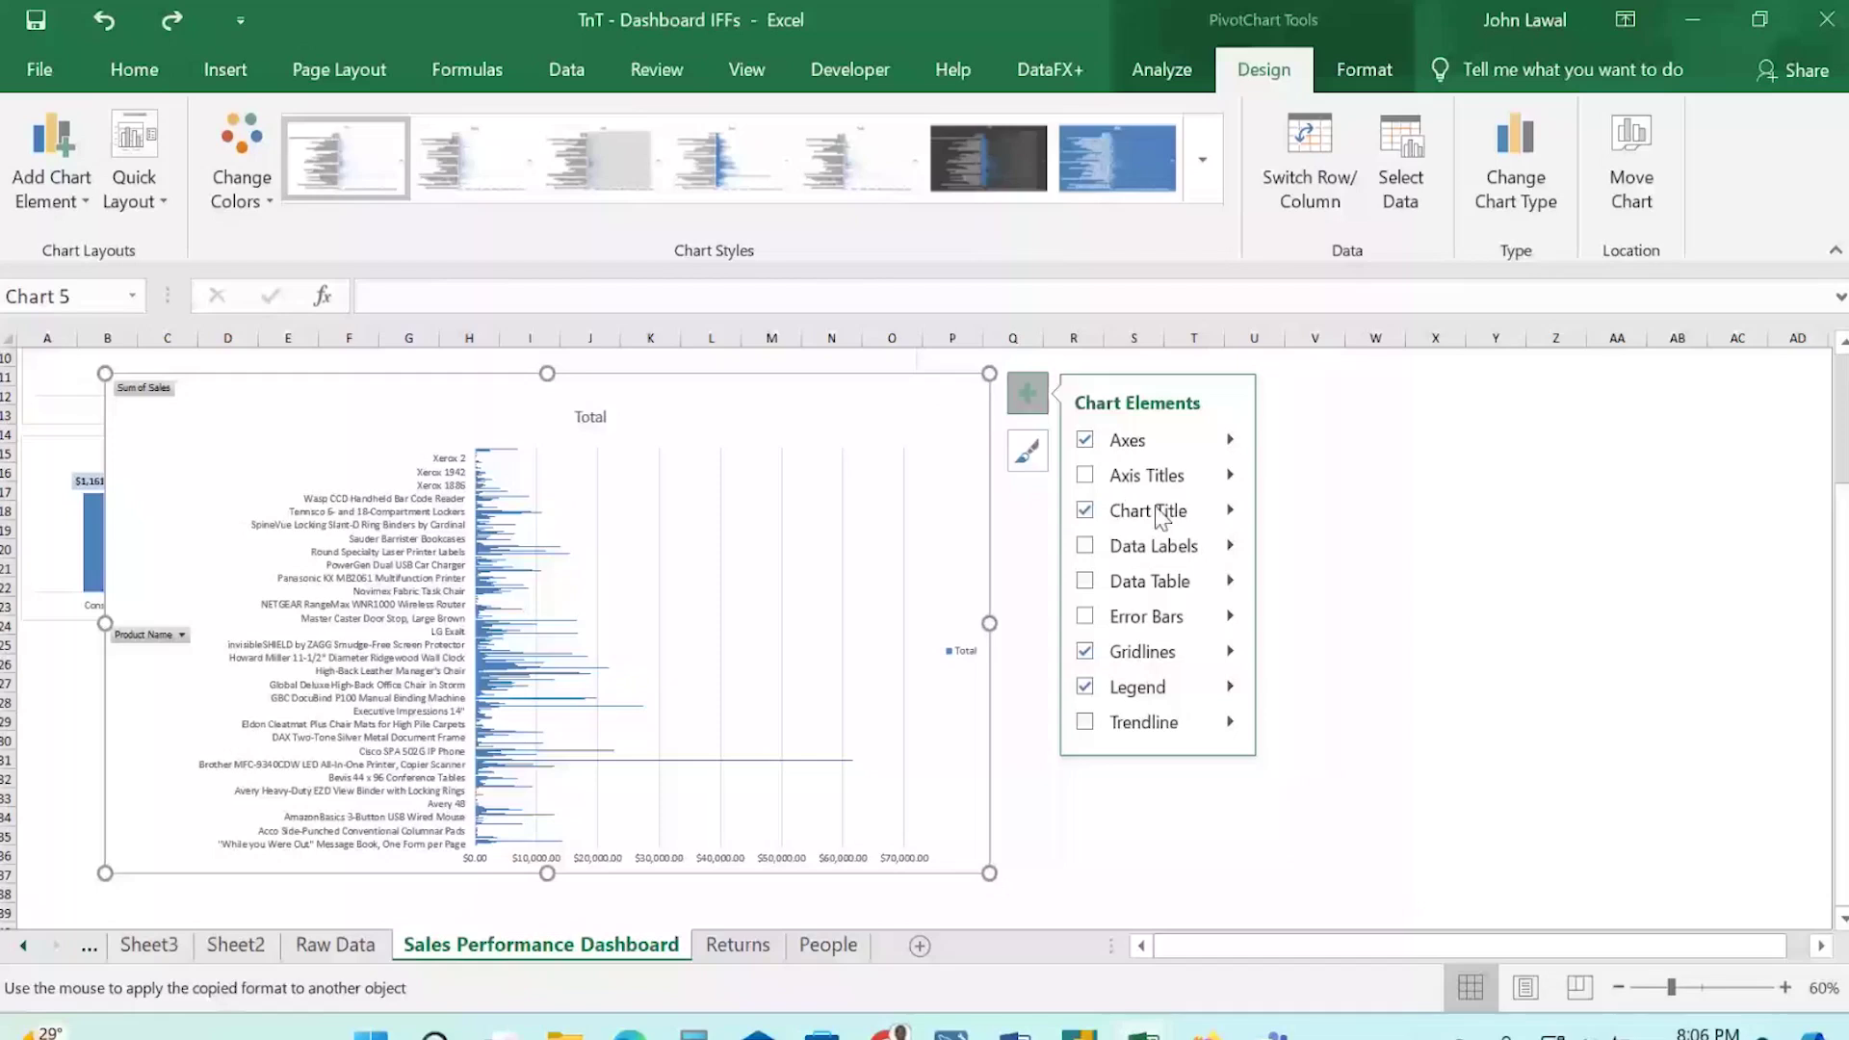
Set the label position of the product bar chart's value axis to High in the axis formatting options.
click(1230, 440)
click(1291, 528)
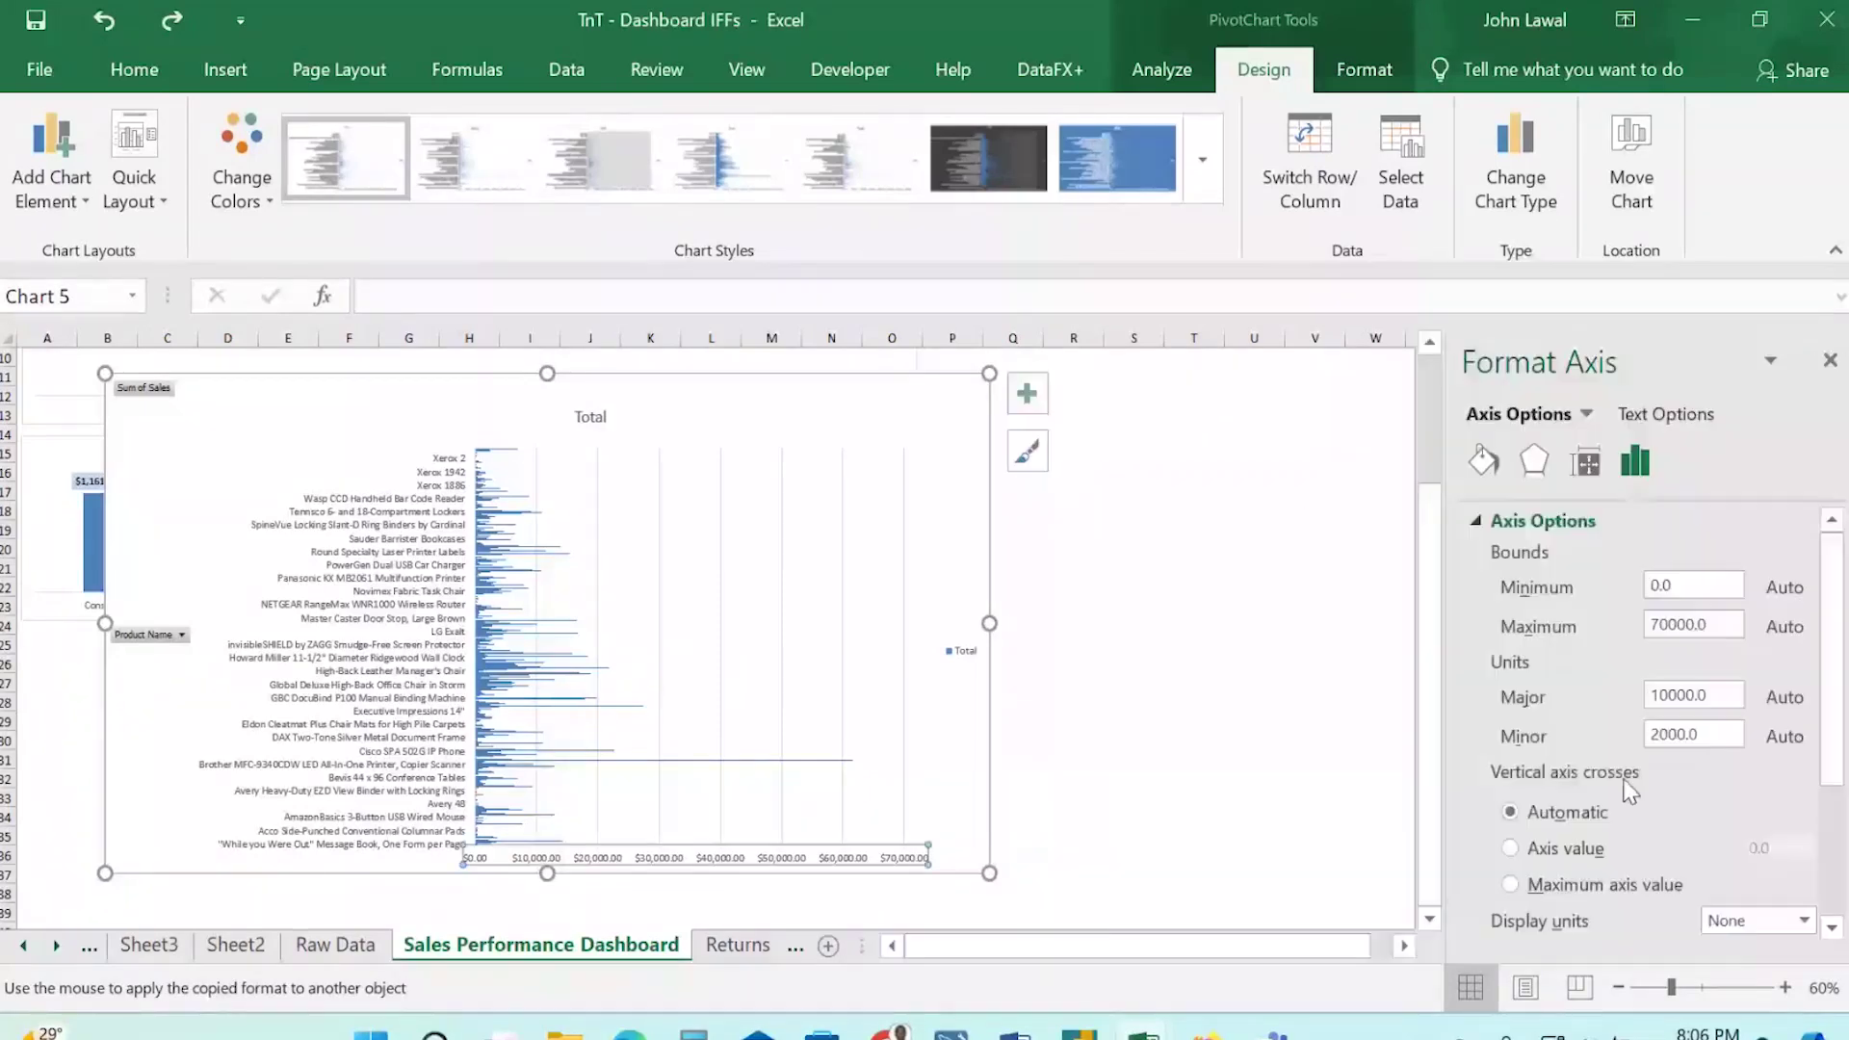
scroll(1629, 792, down, 3)
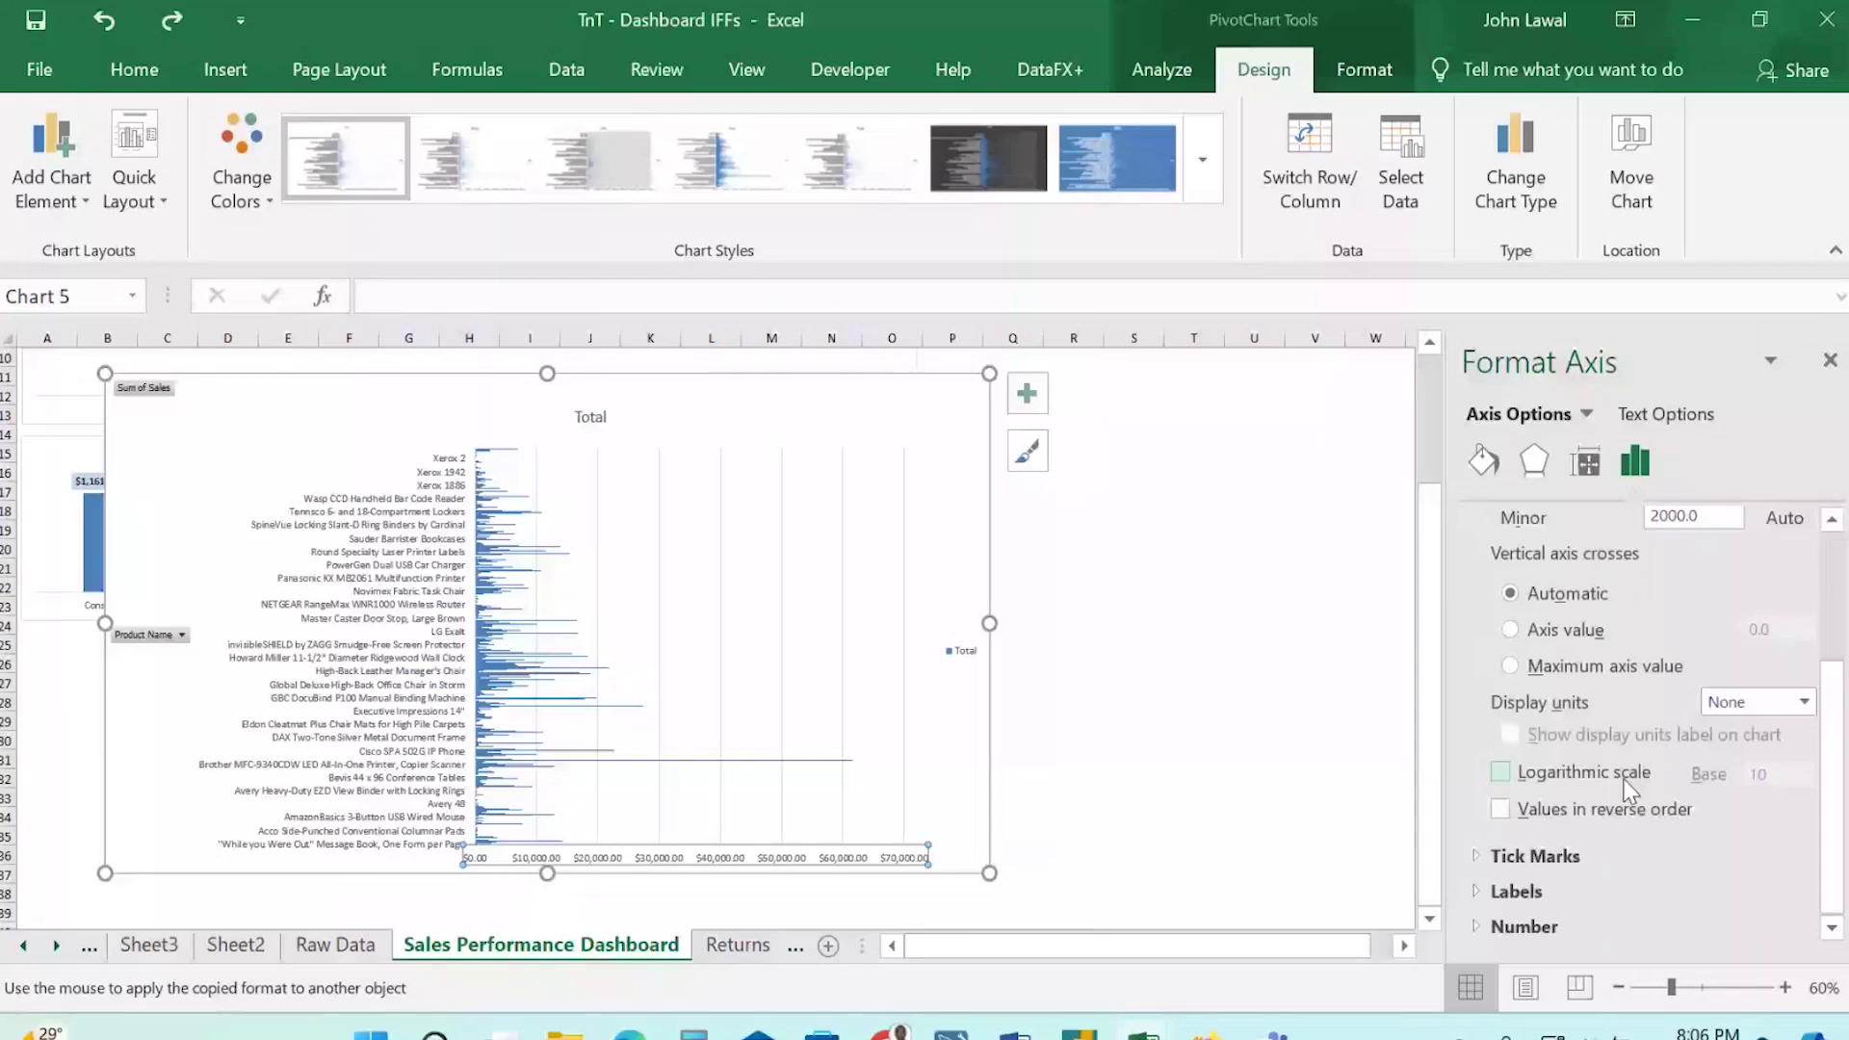
click(1489, 853)
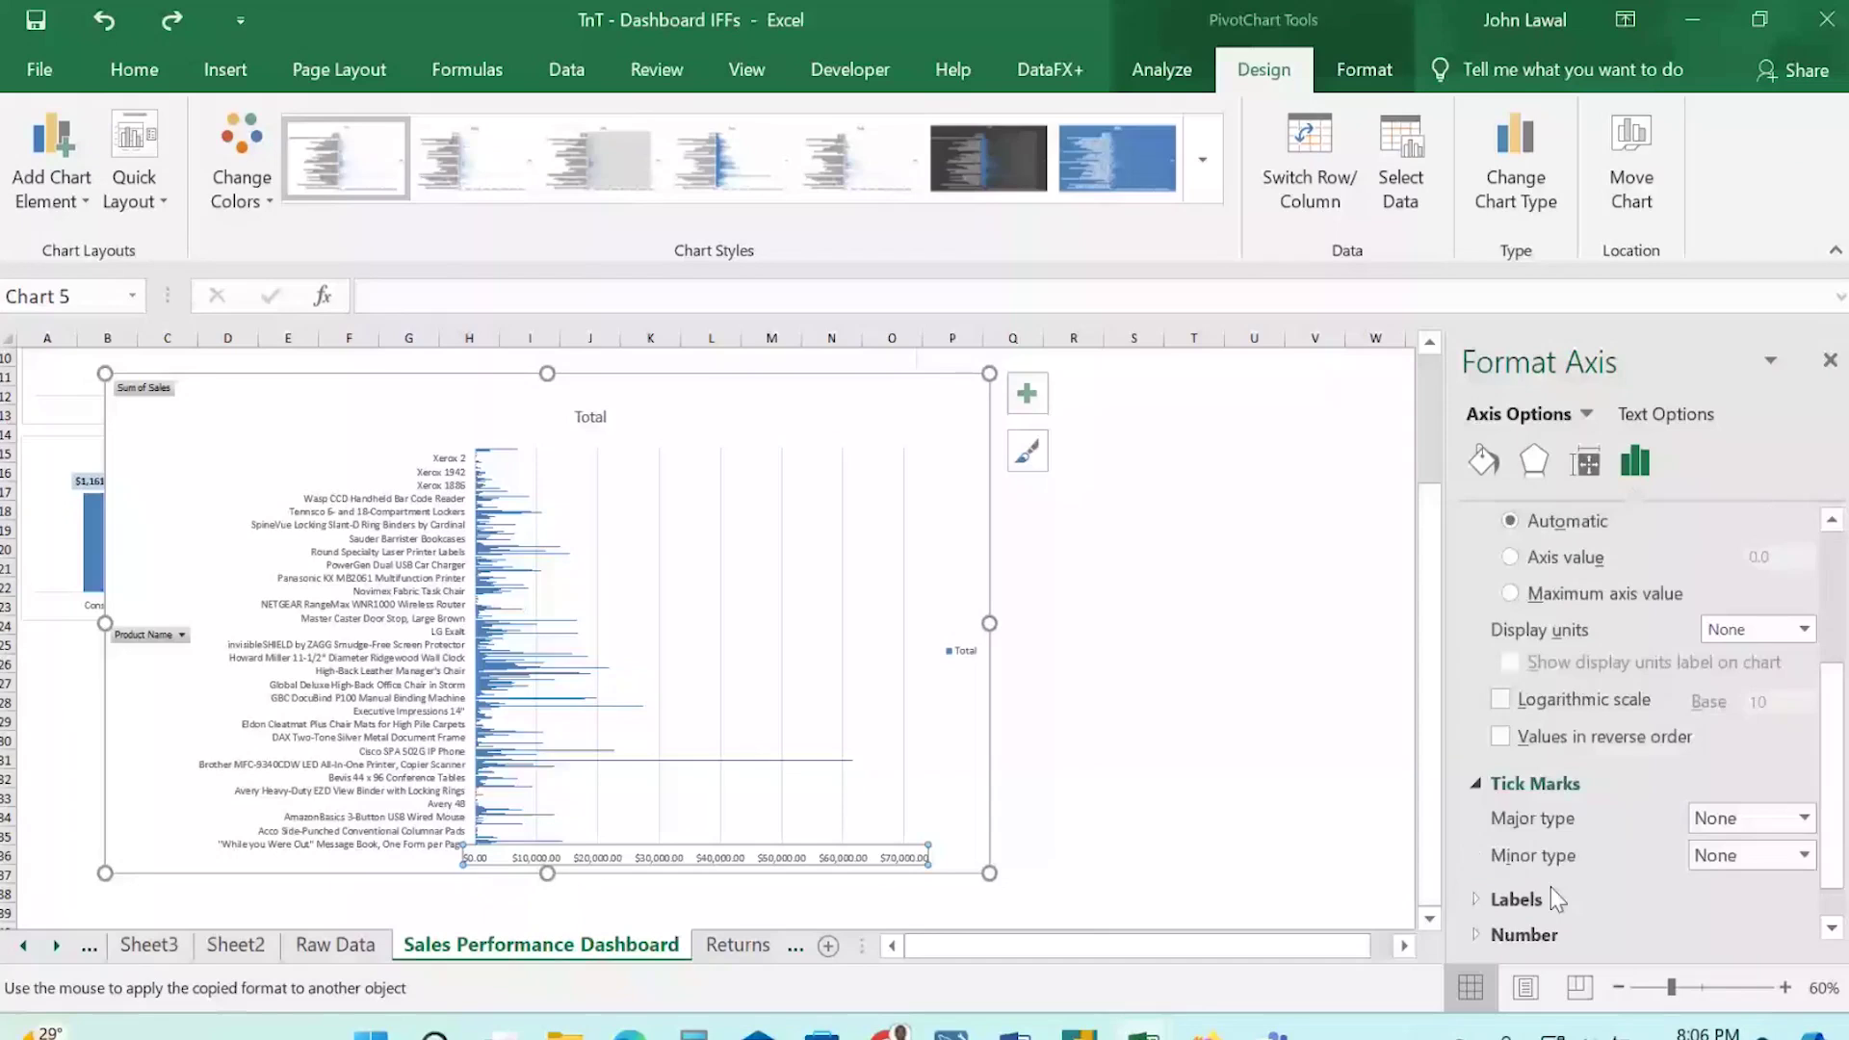
click(1552, 889)
click(1783, 885)
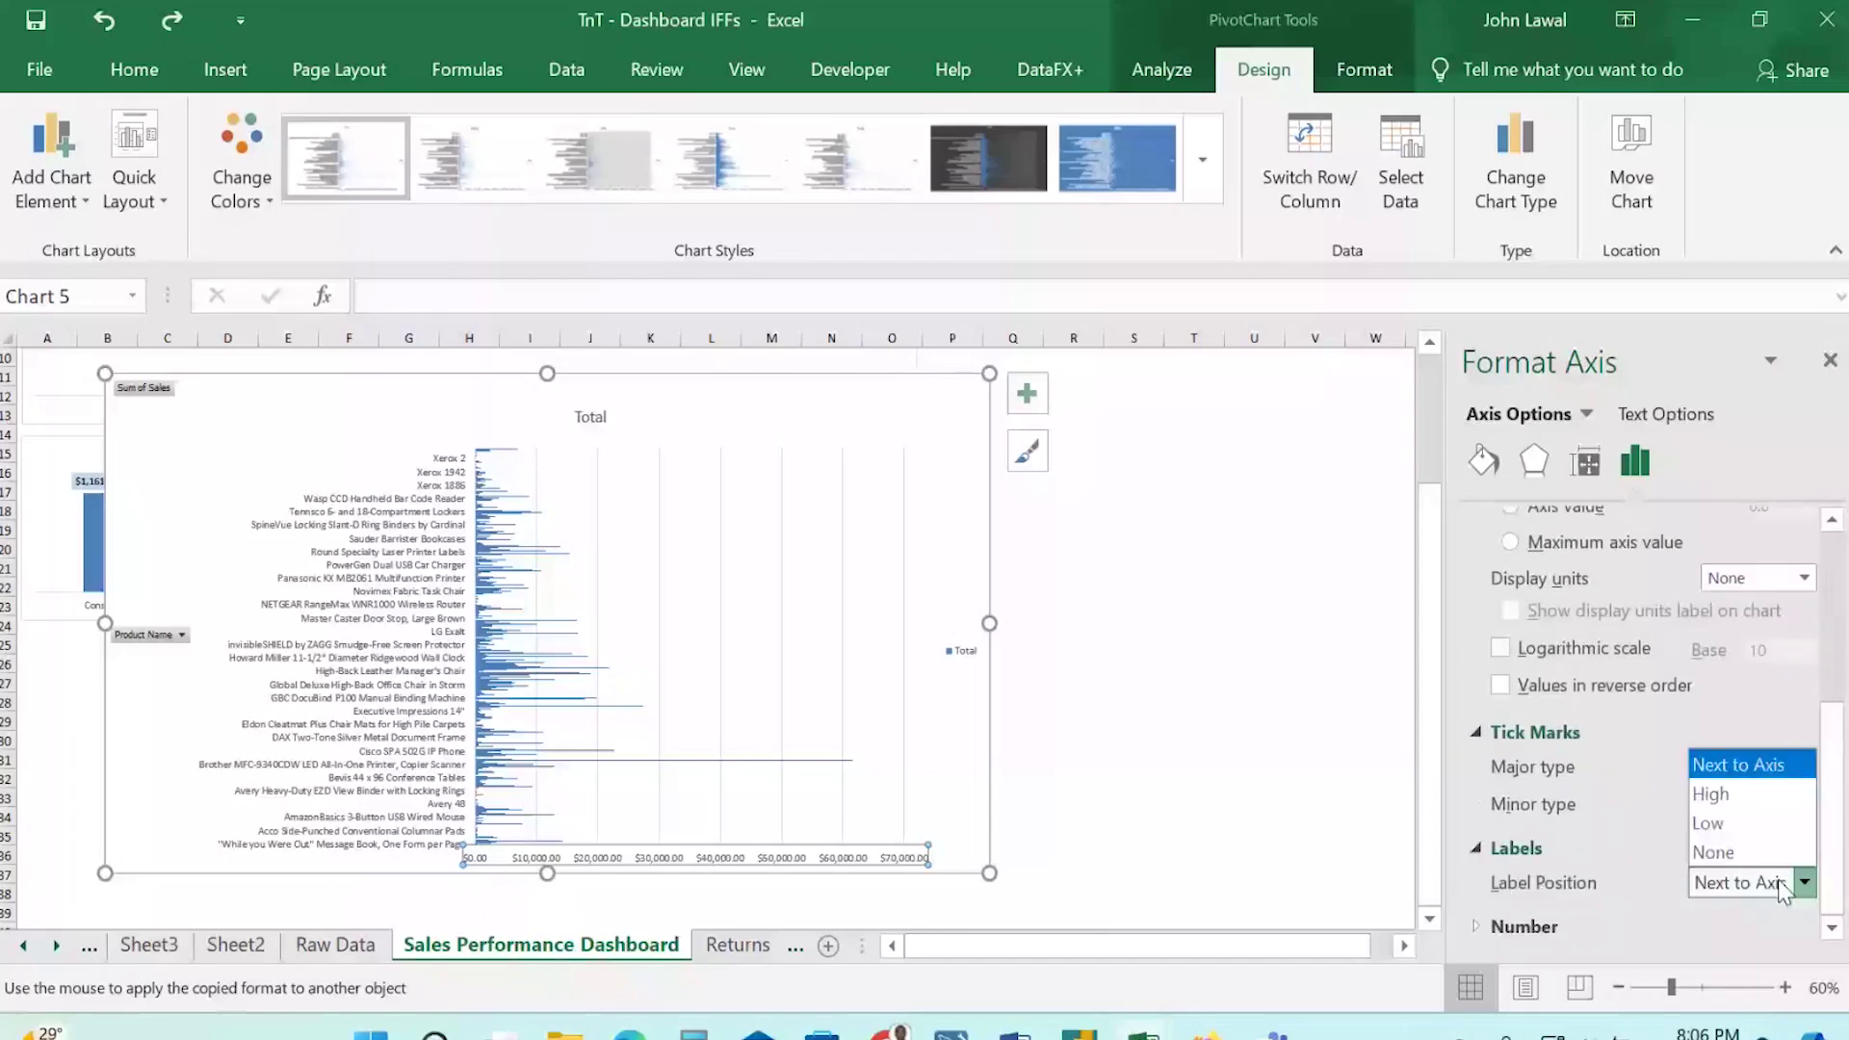
click(1720, 801)
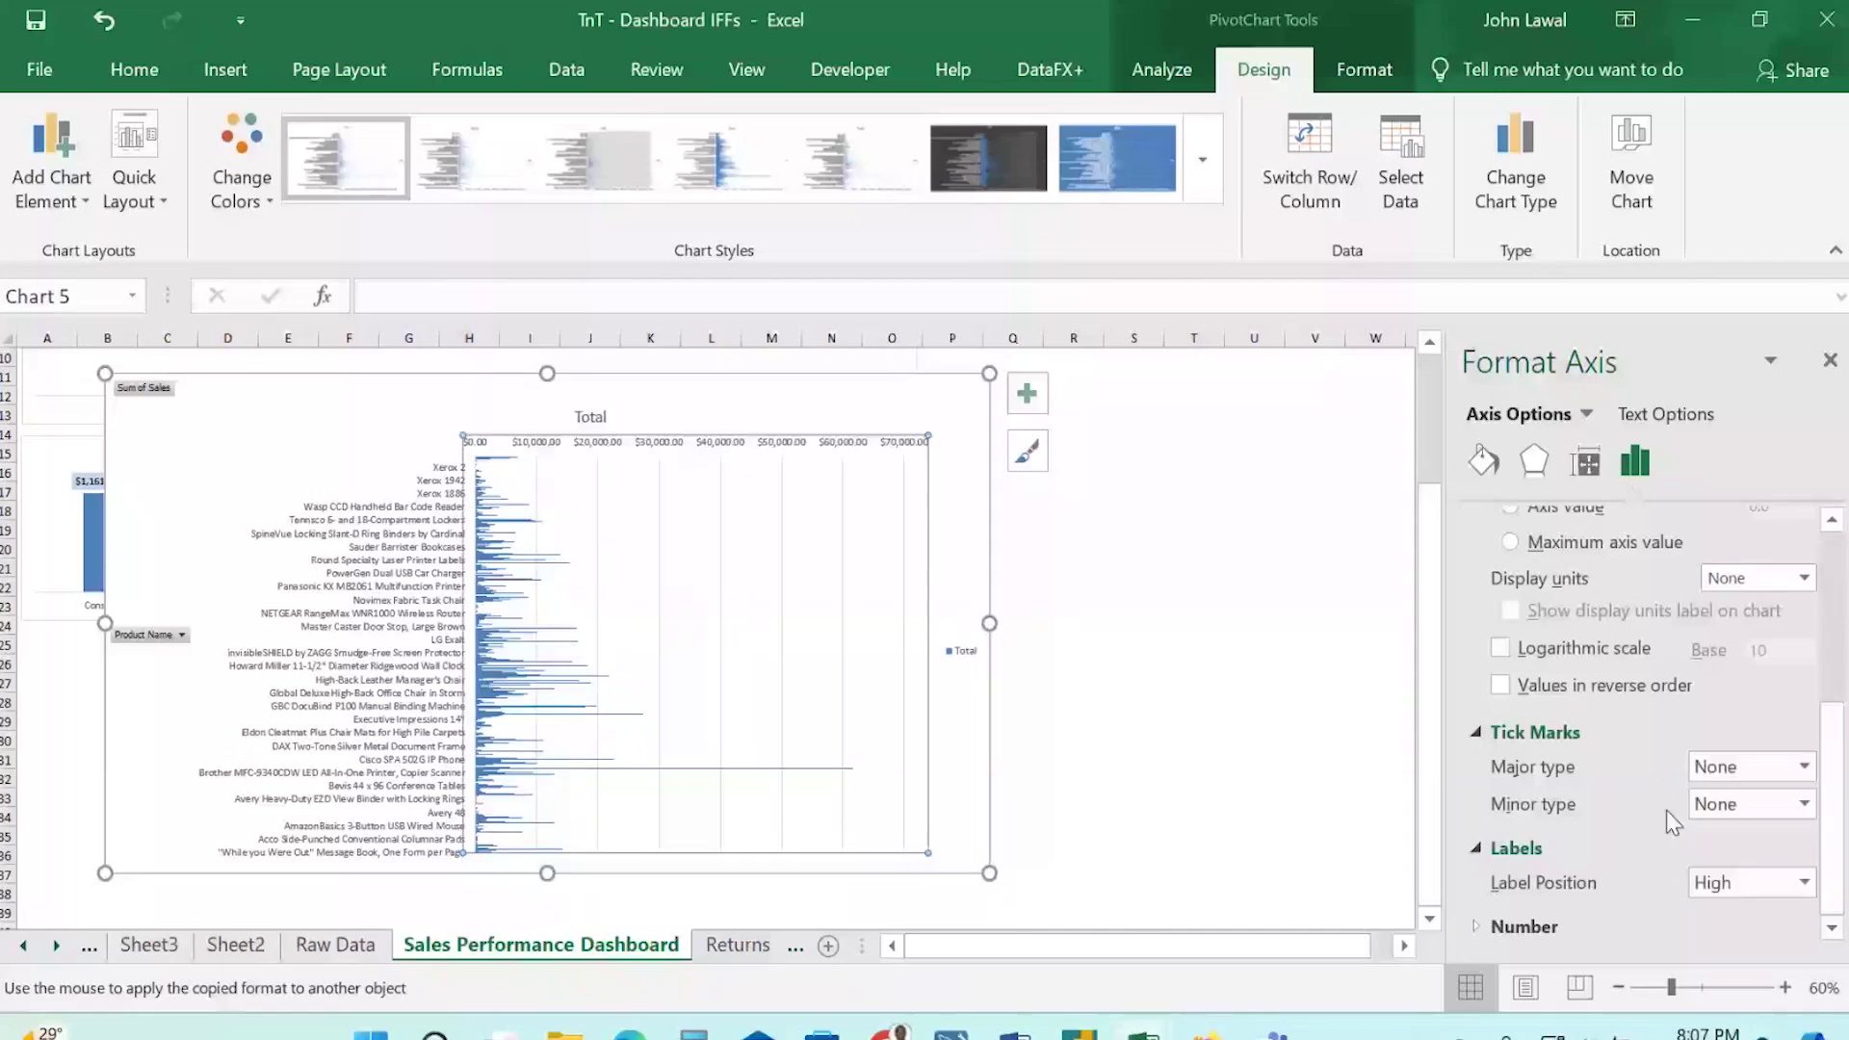
Set the value axis label position back to Next to Axis and expand the axis number format settings.
click(1768, 882)
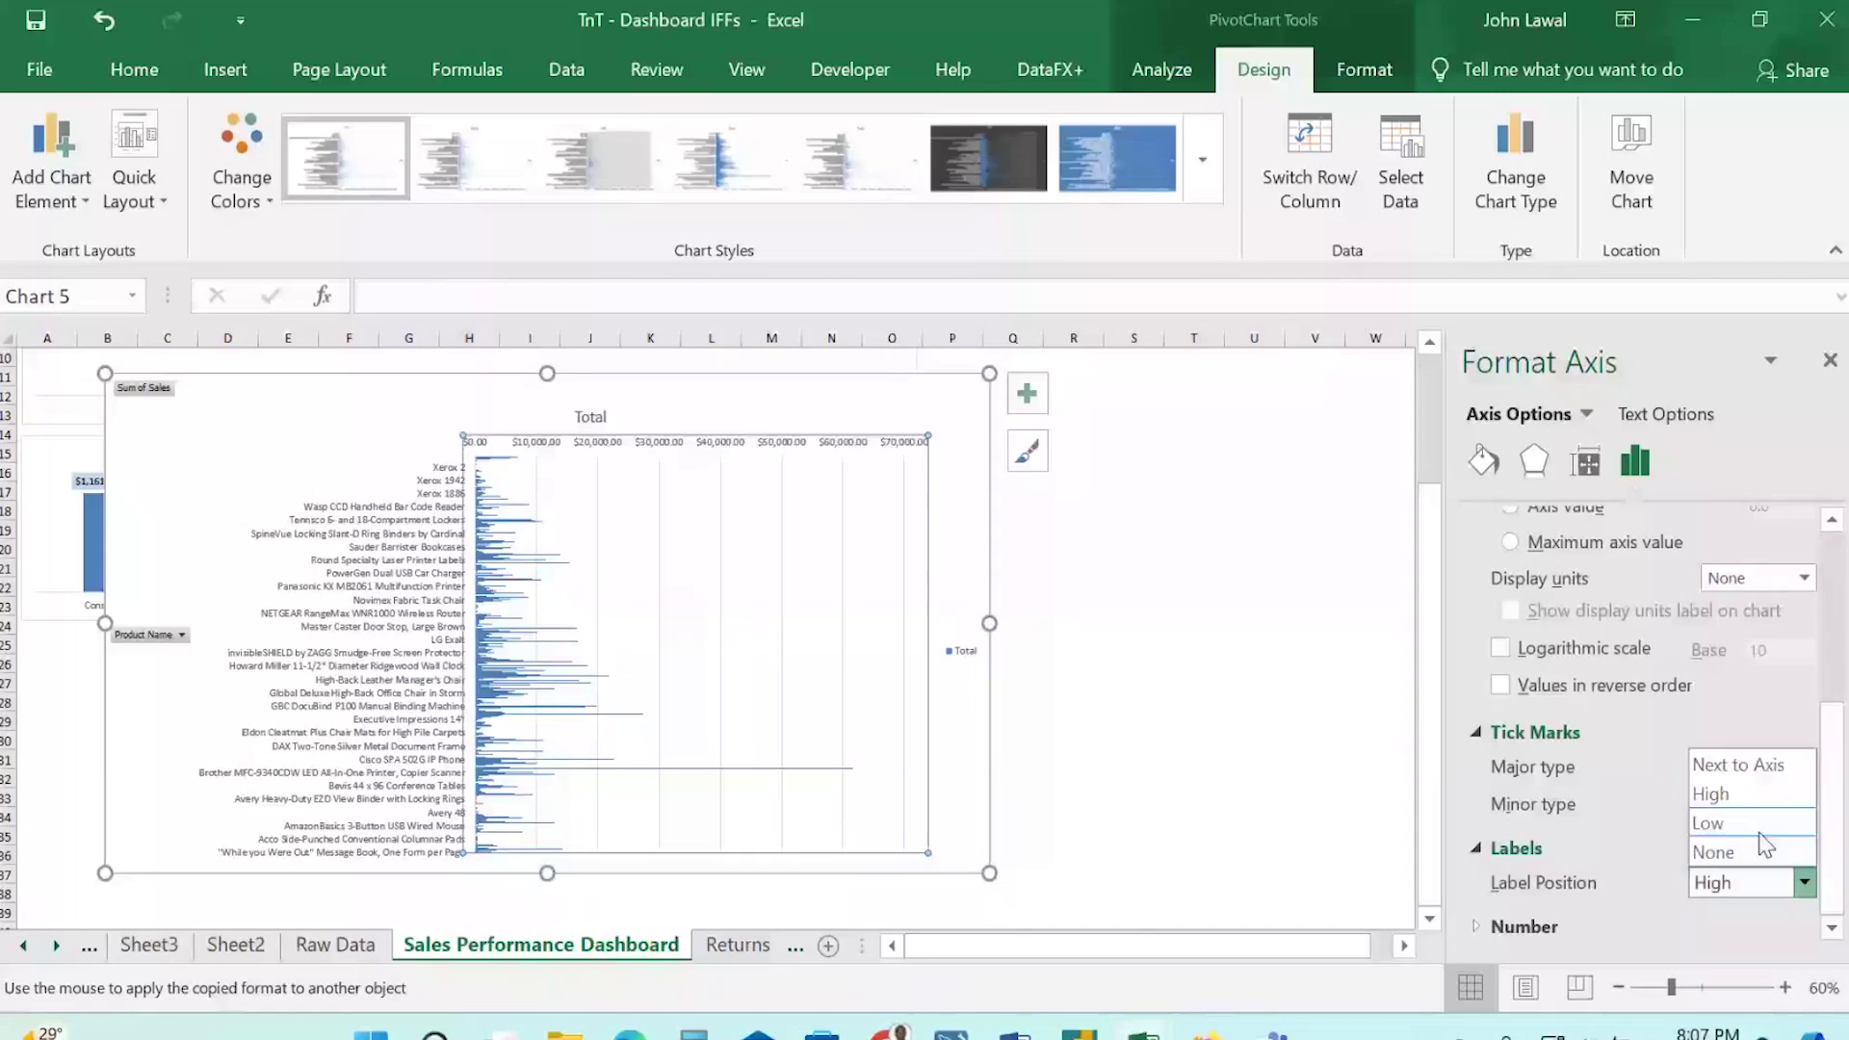
click(1739, 765)
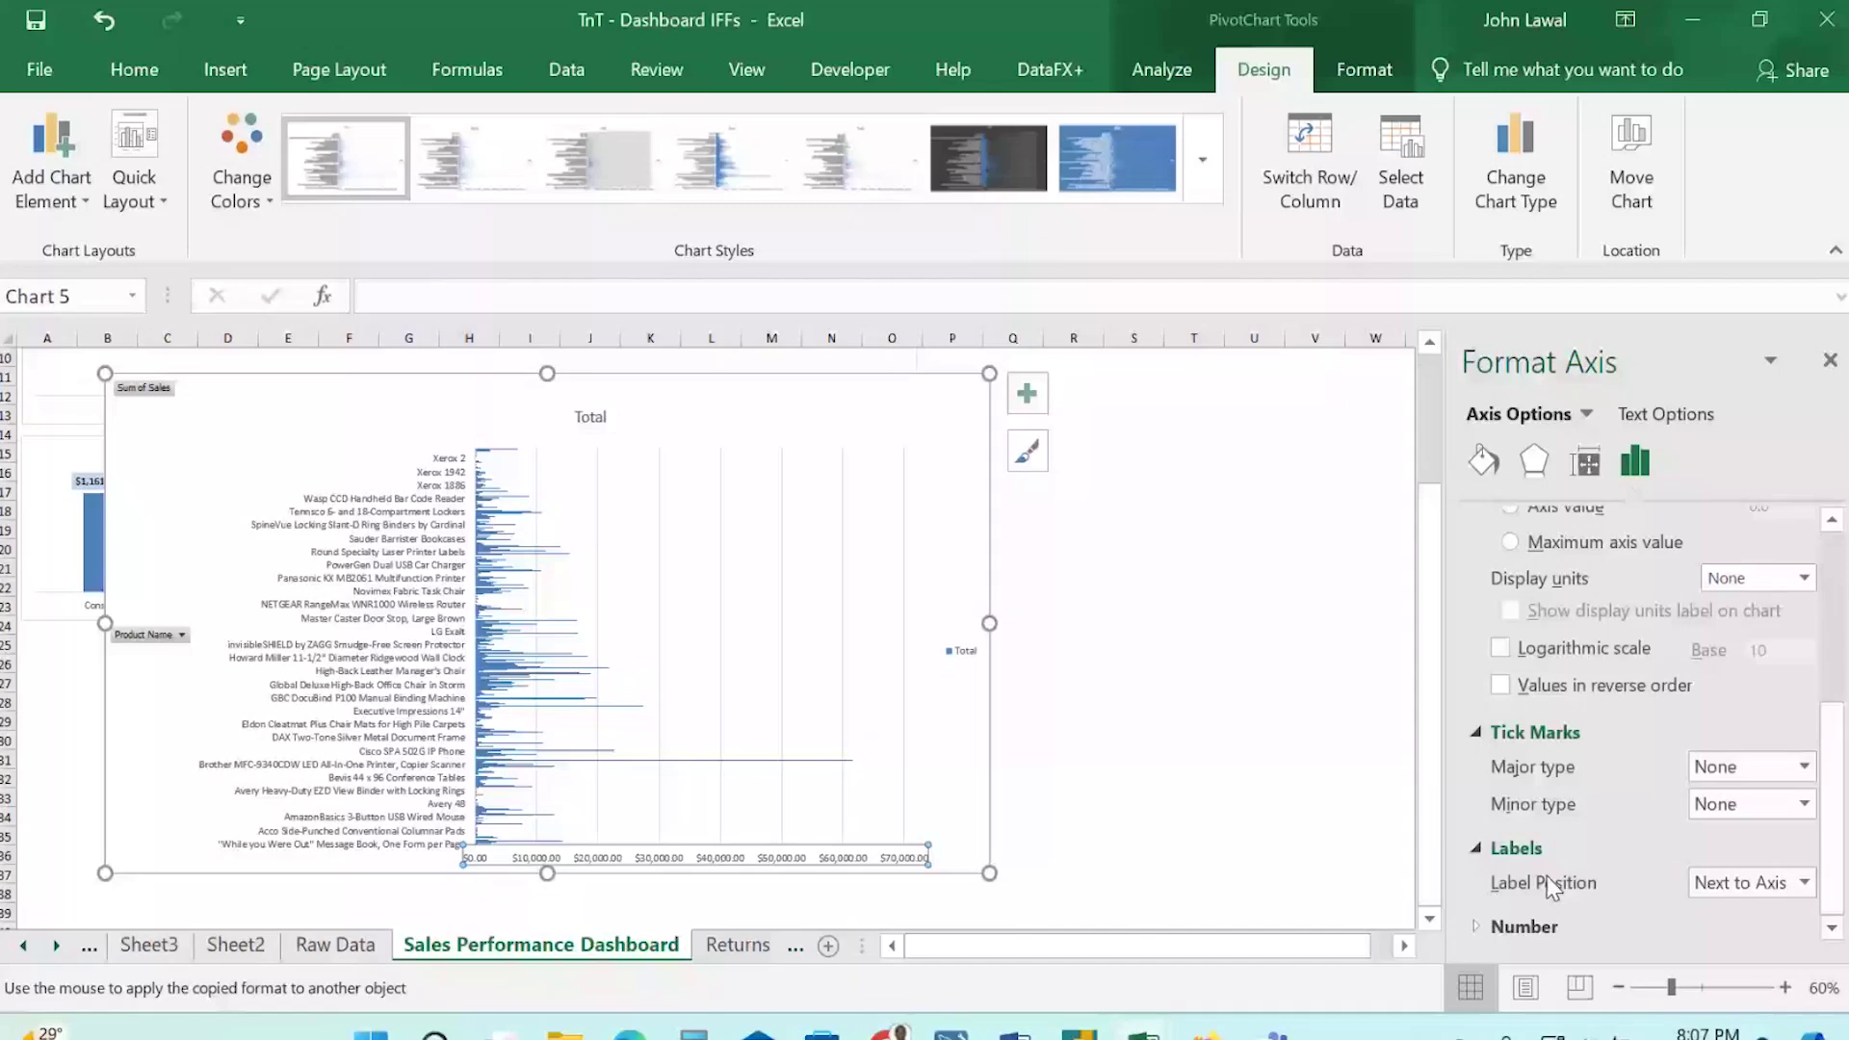
click(1466, 930)
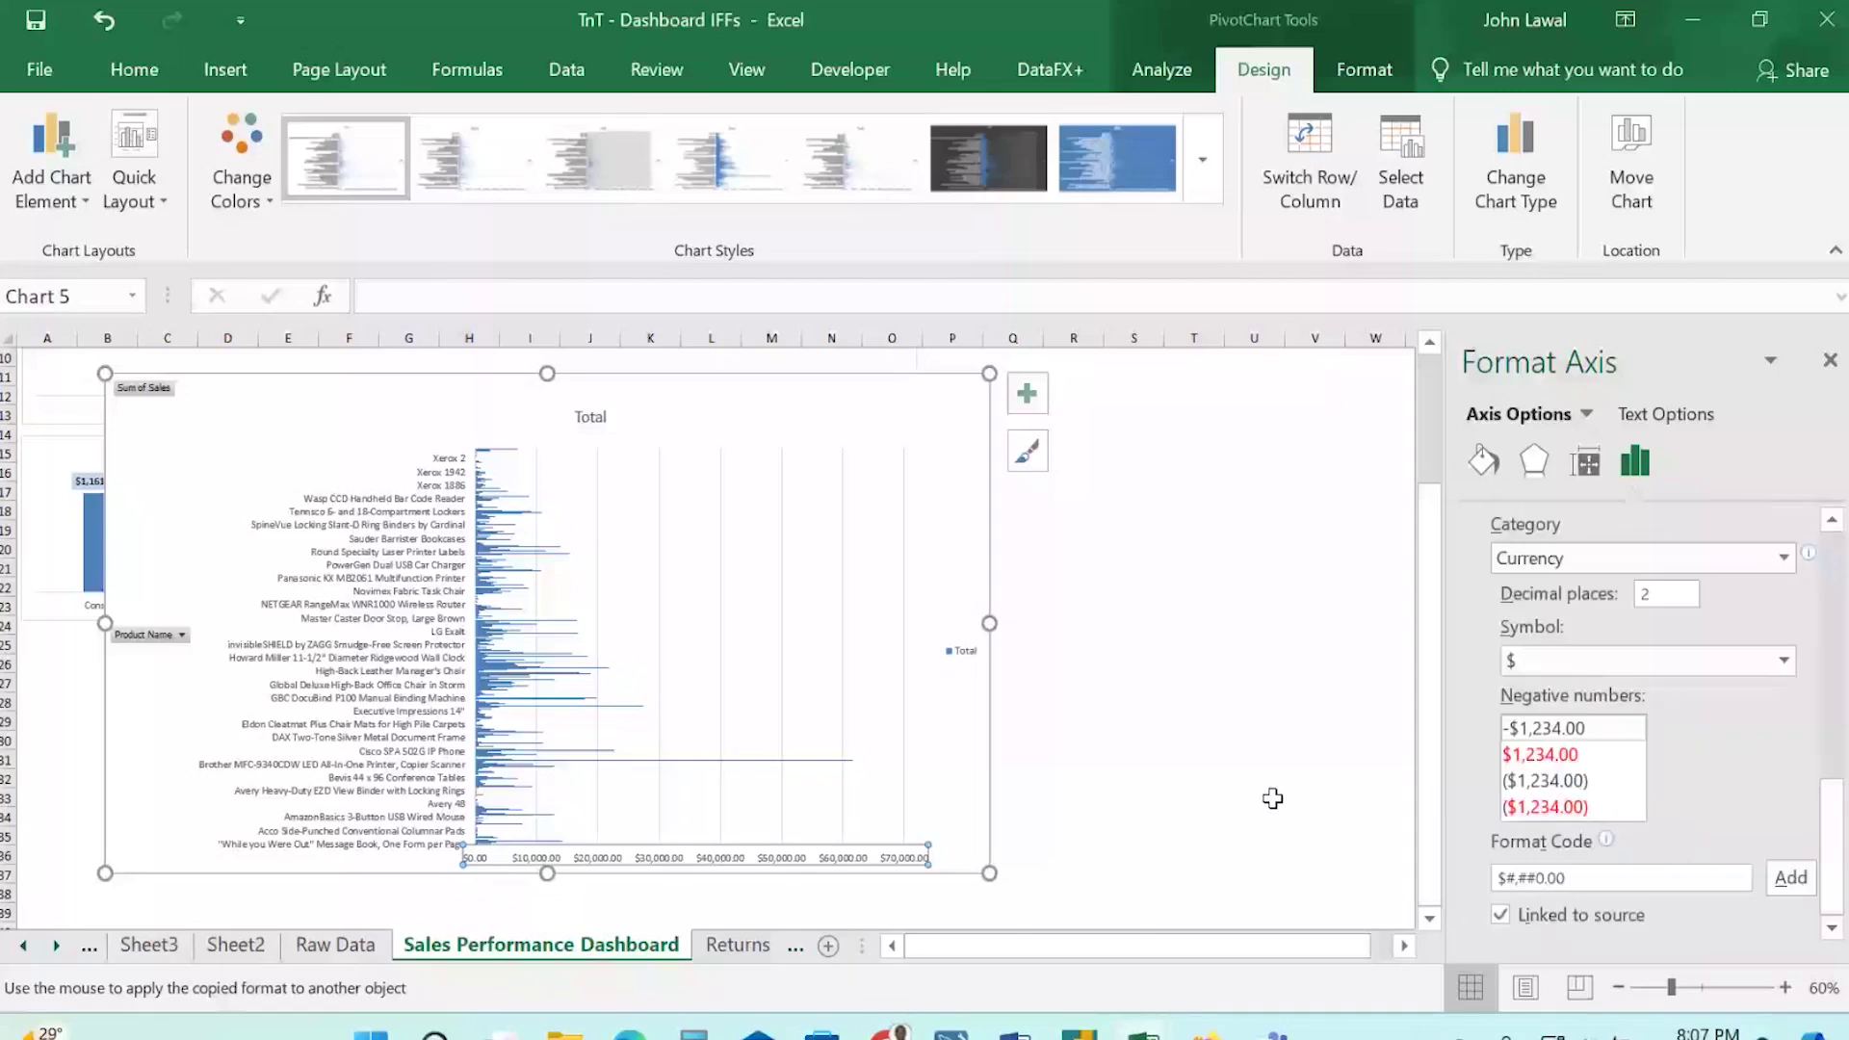
Remove the value axis from the product bar chart and try switching its data labels on and off.
click(944, 602)
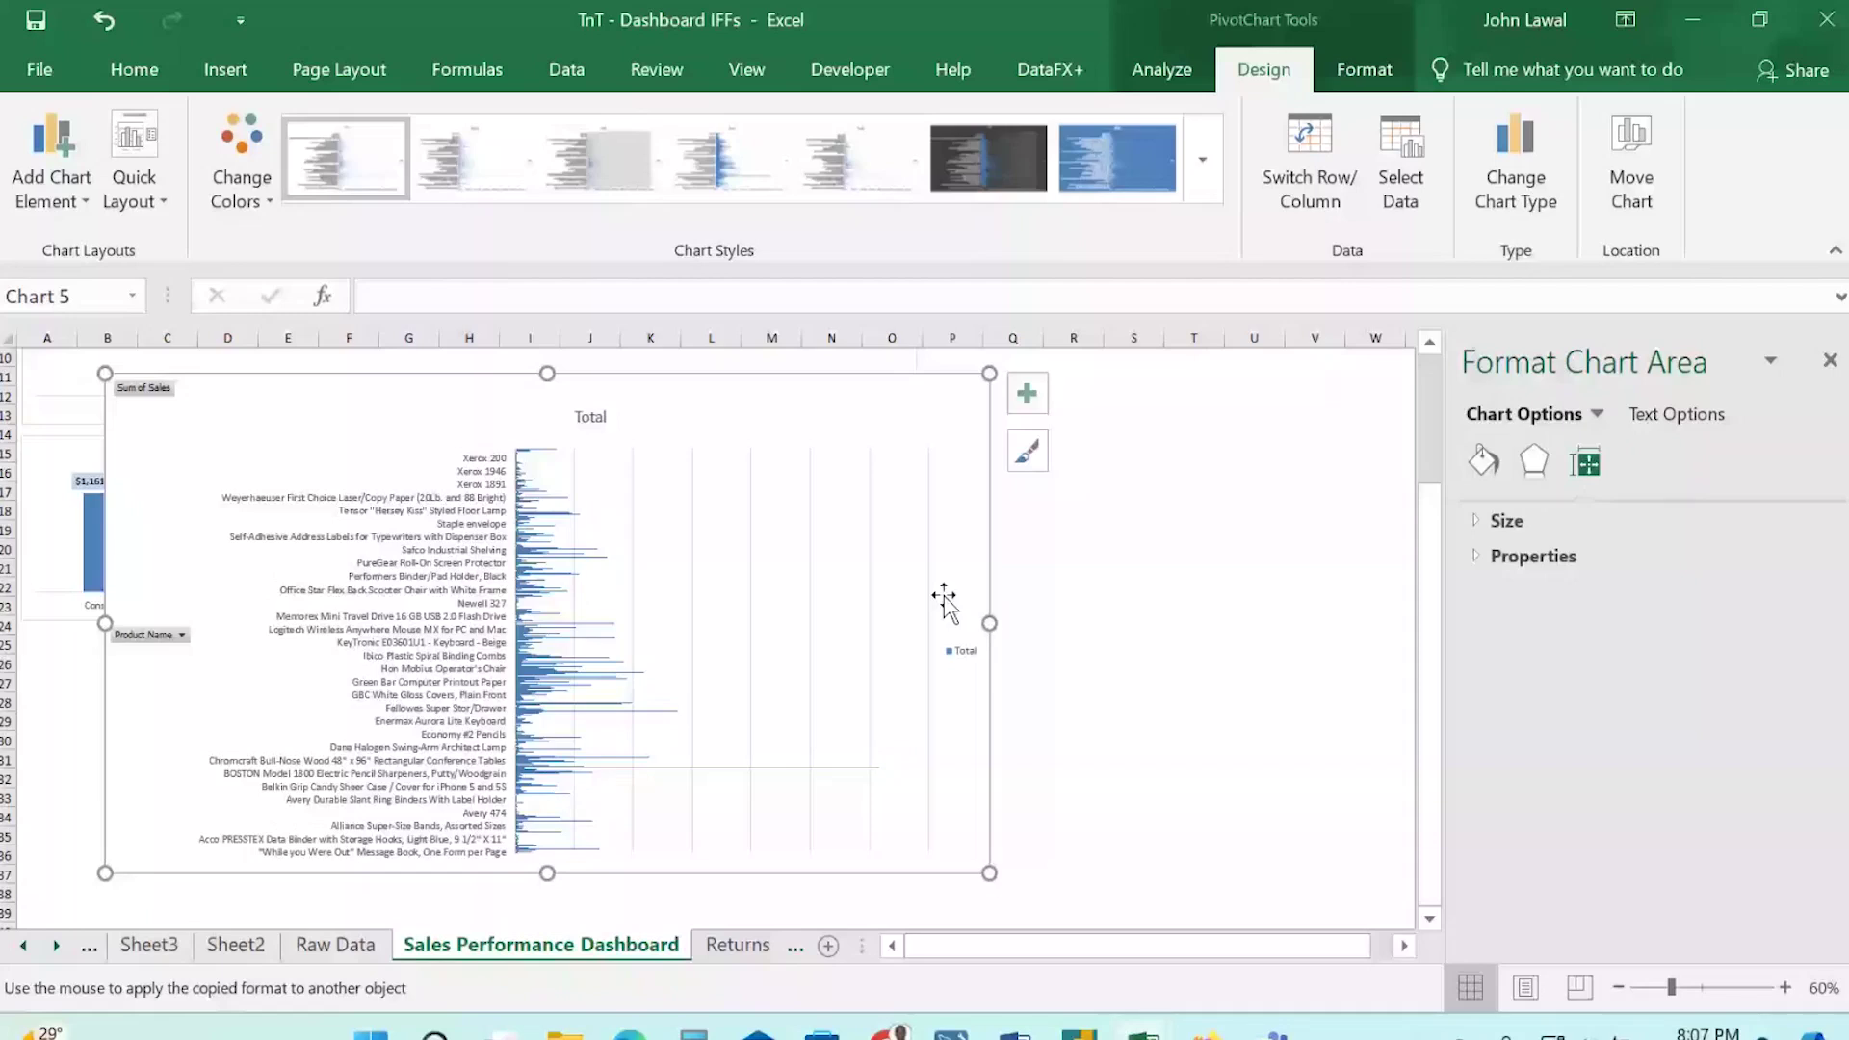
click(1027, 393)
click(1161, 545)
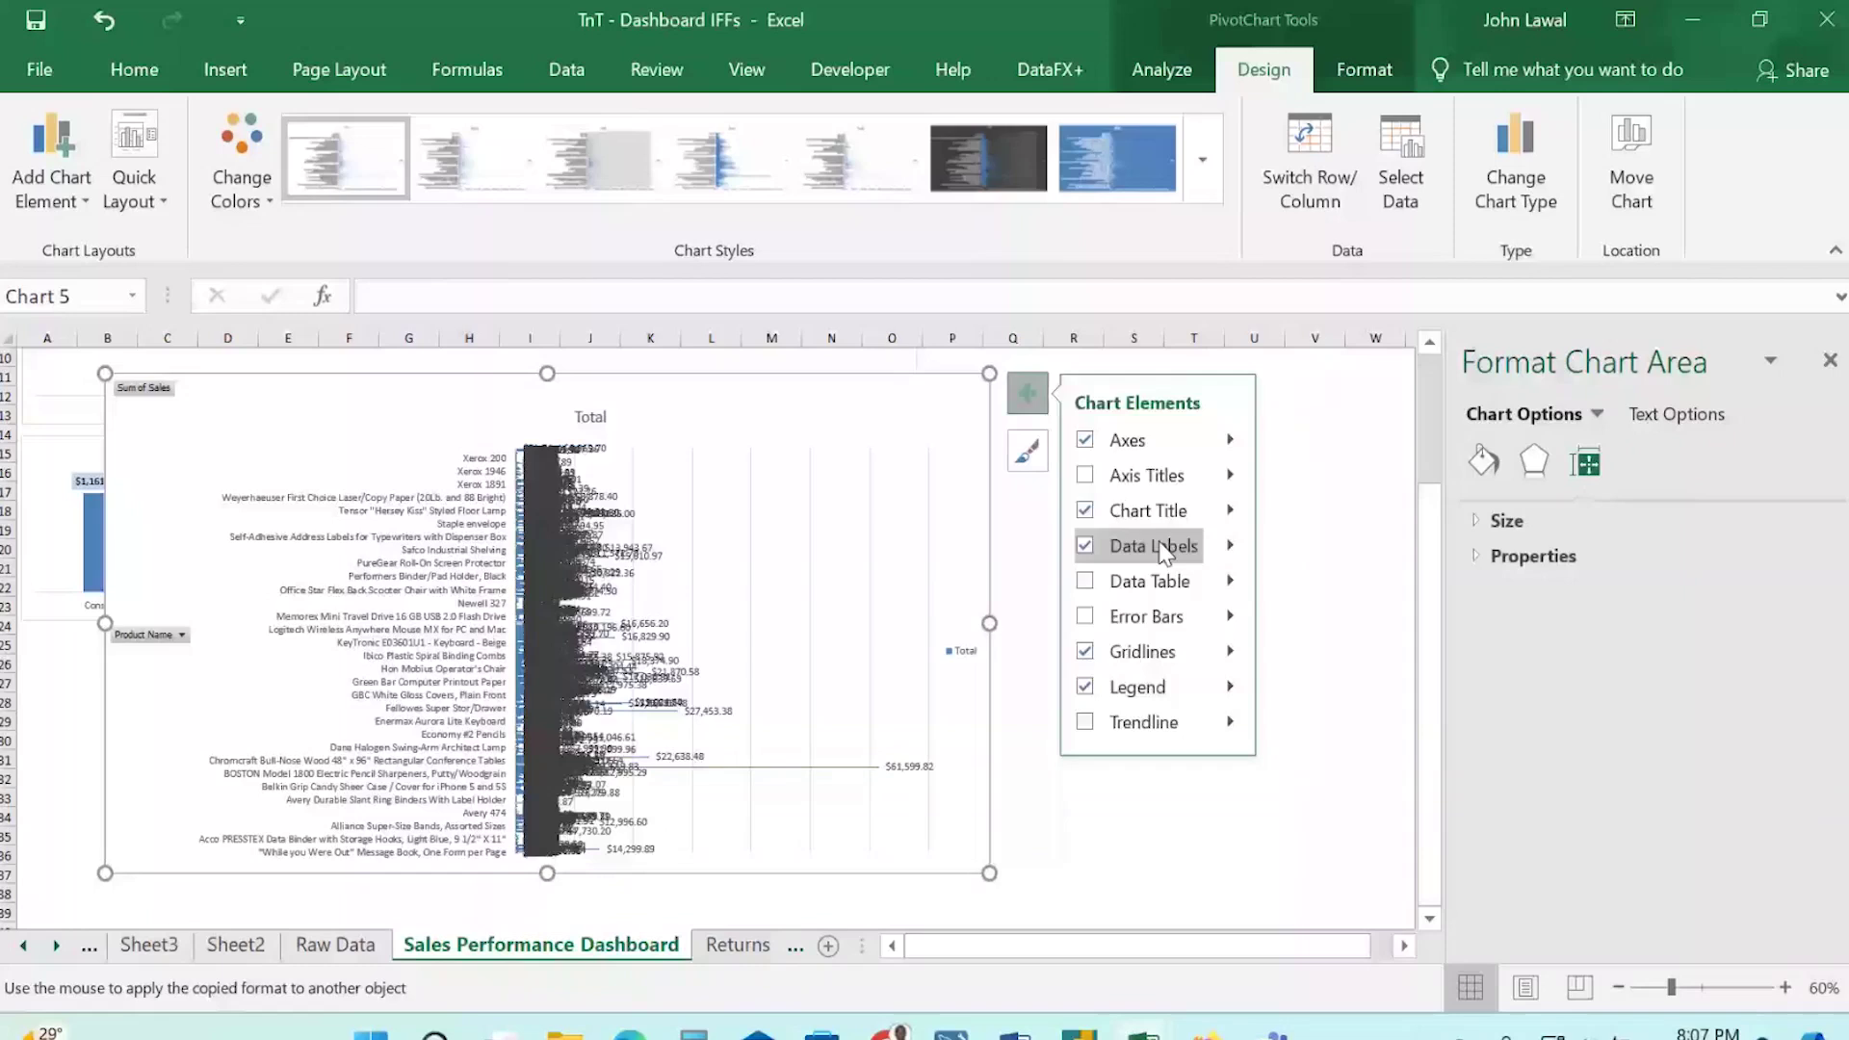
click(1162, 547)
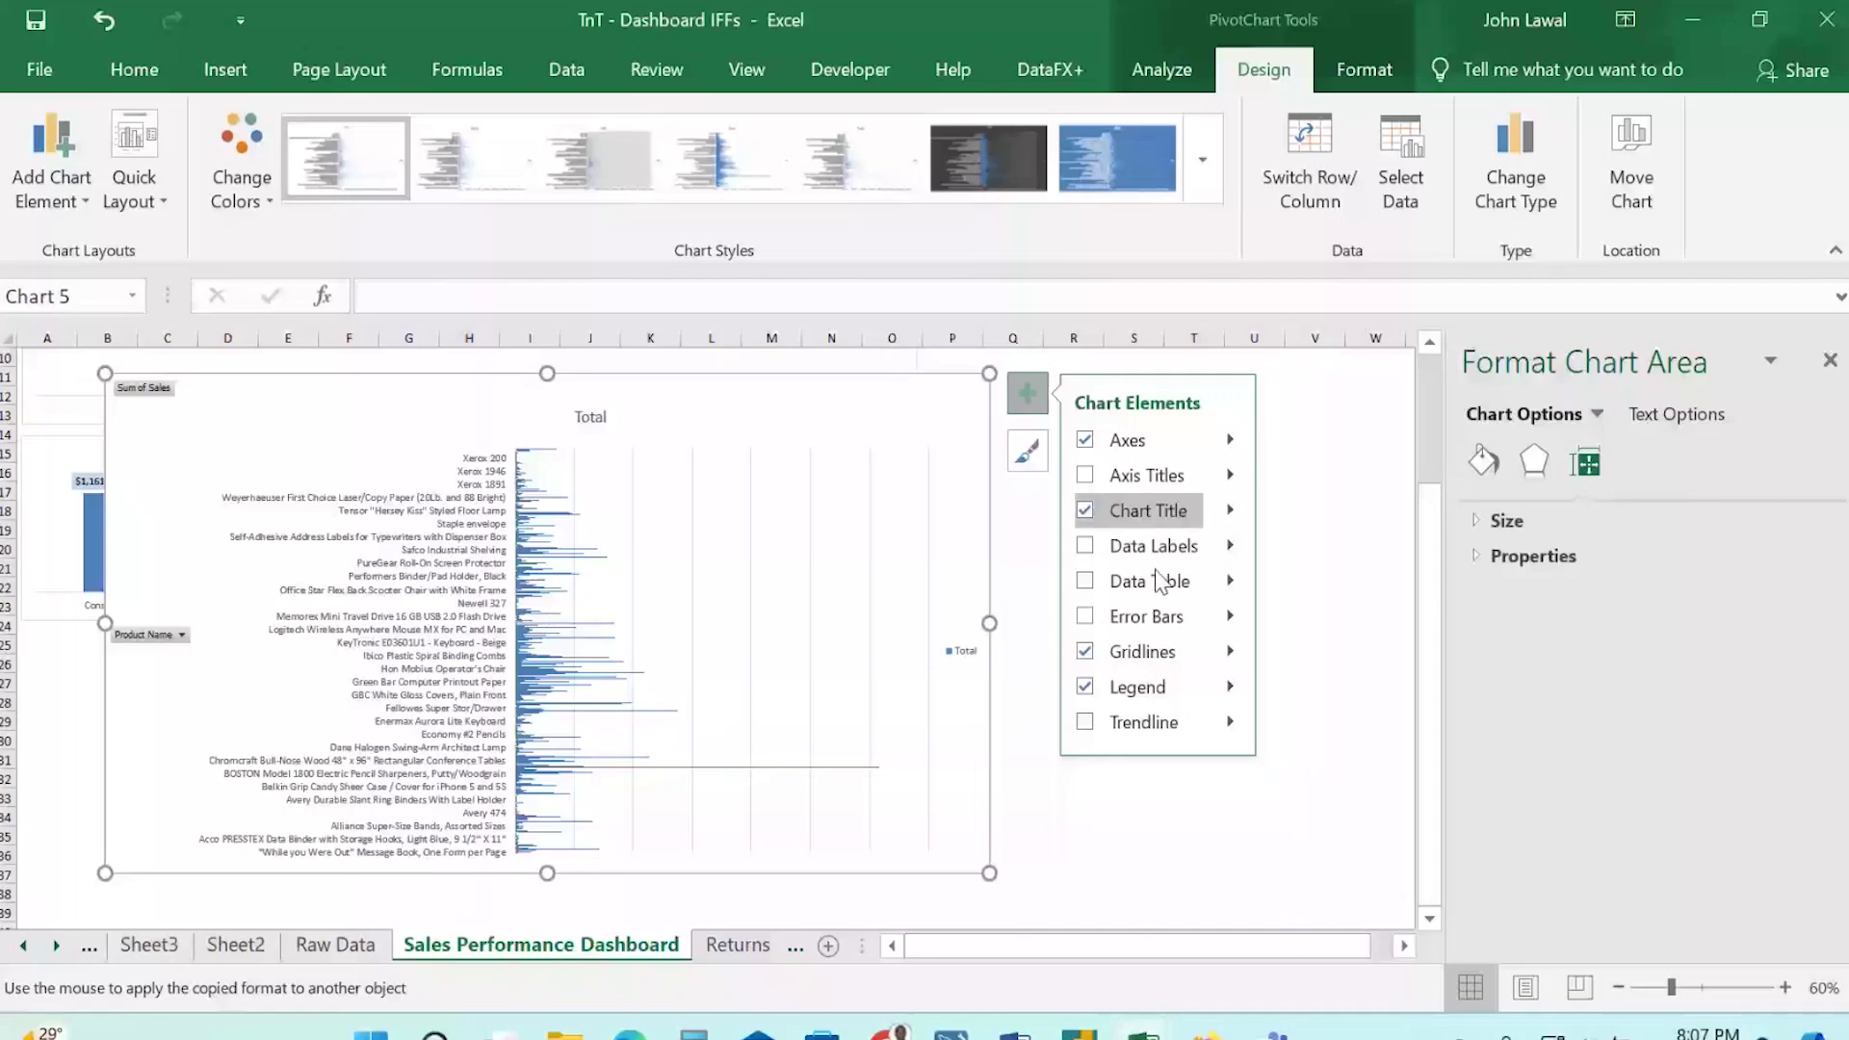
Add data labels to the product bar chart with their formatting options open, and look through the label alignment settings.
mouse_move(1226, 597)
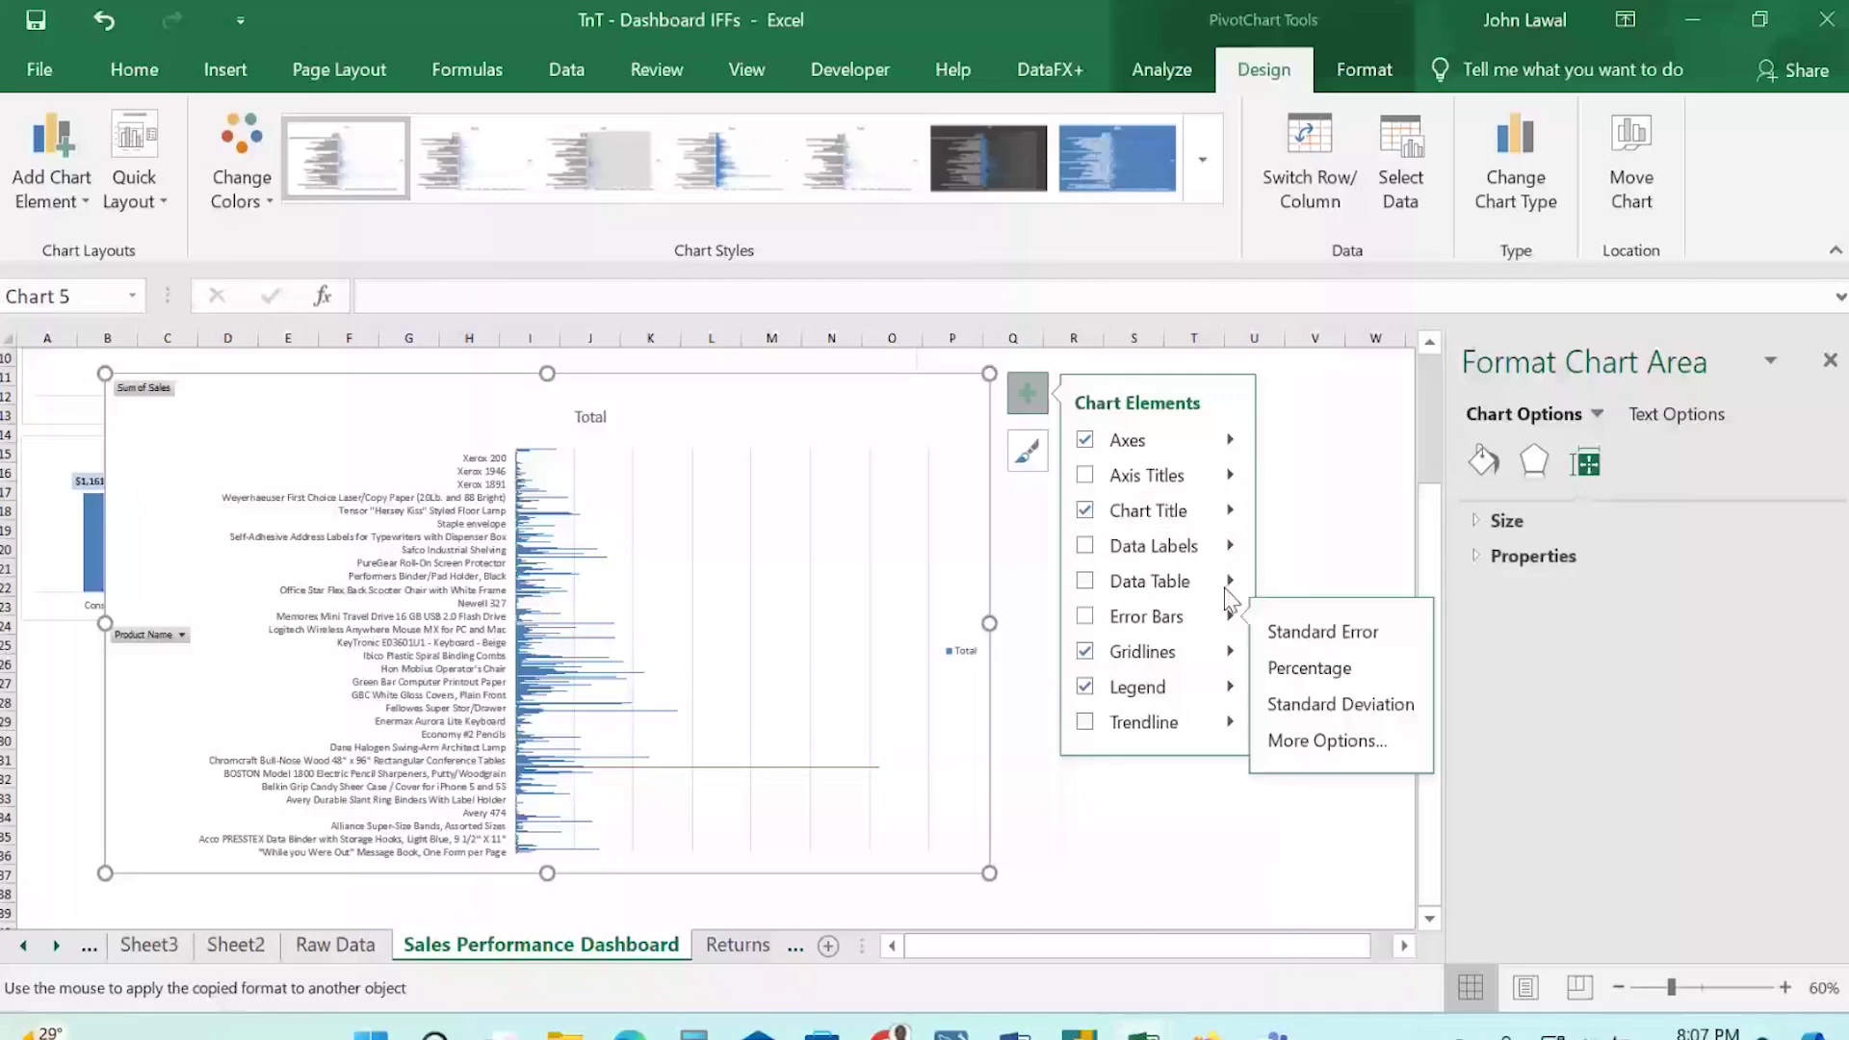
mouse_move(1235, 556)
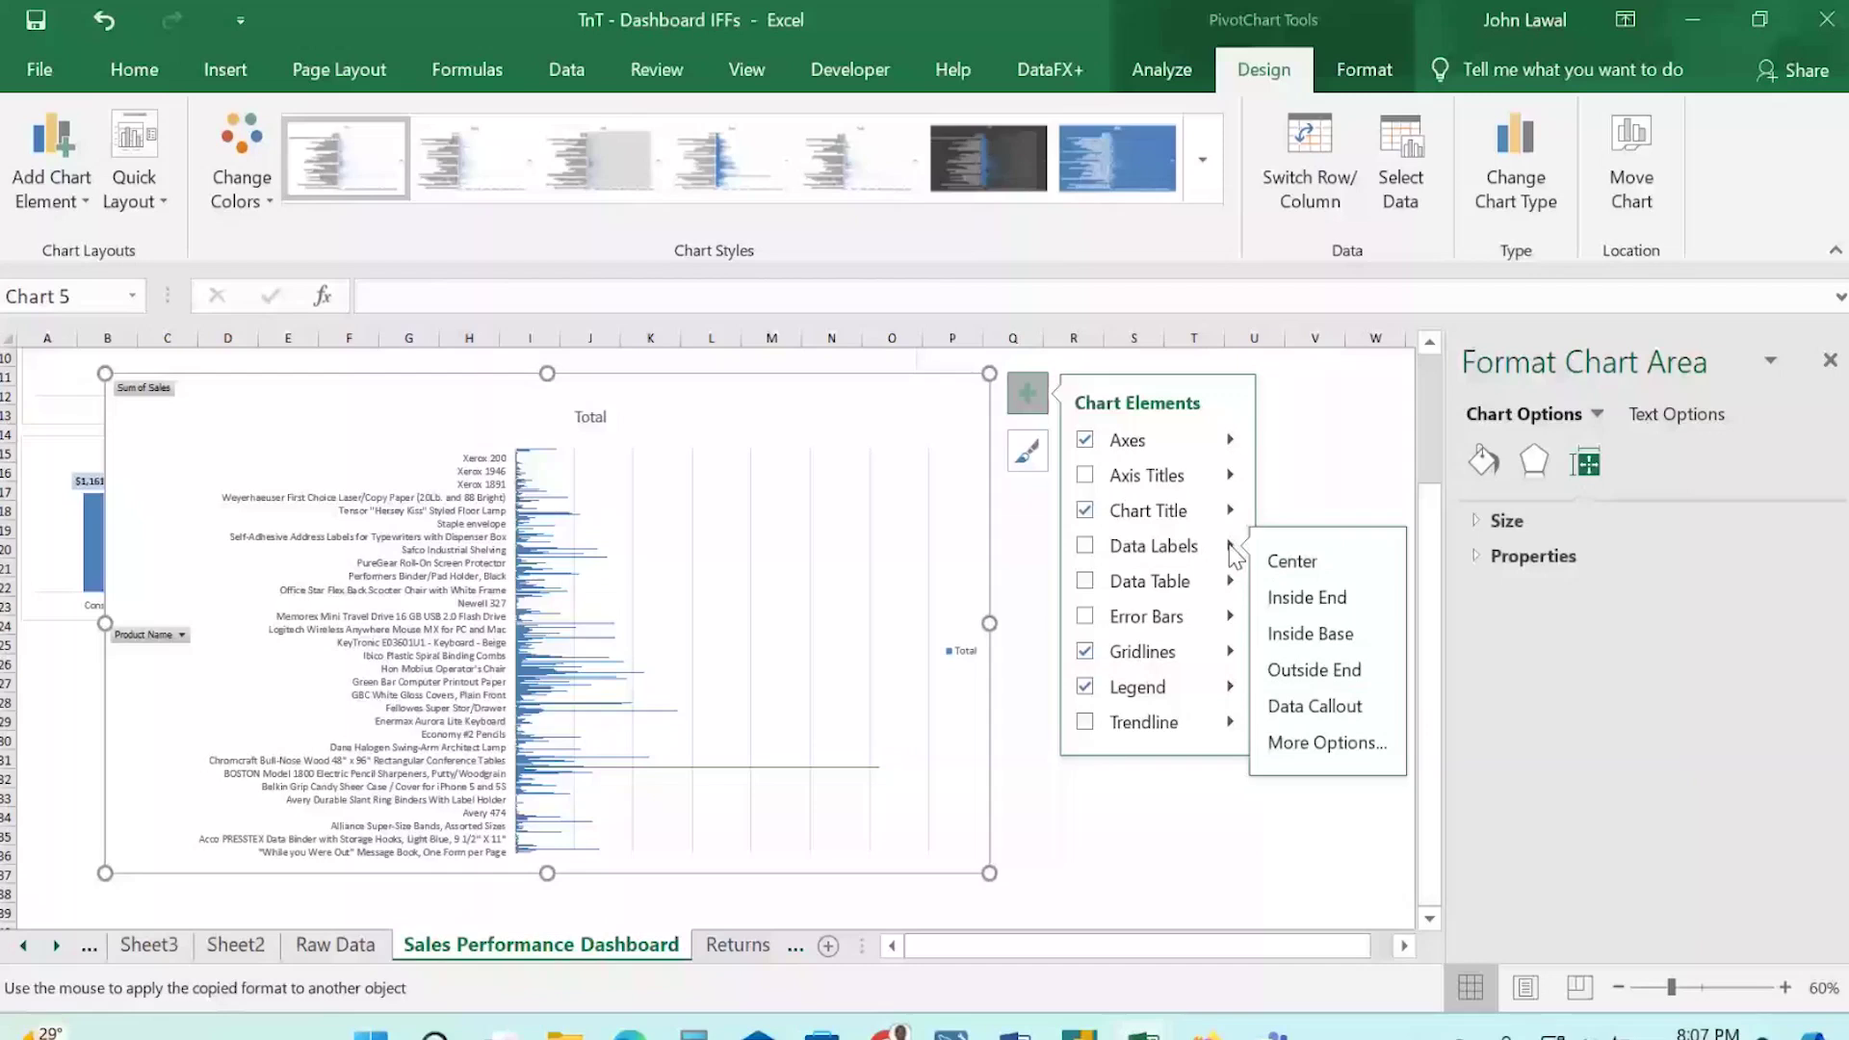
click(1302, 708)
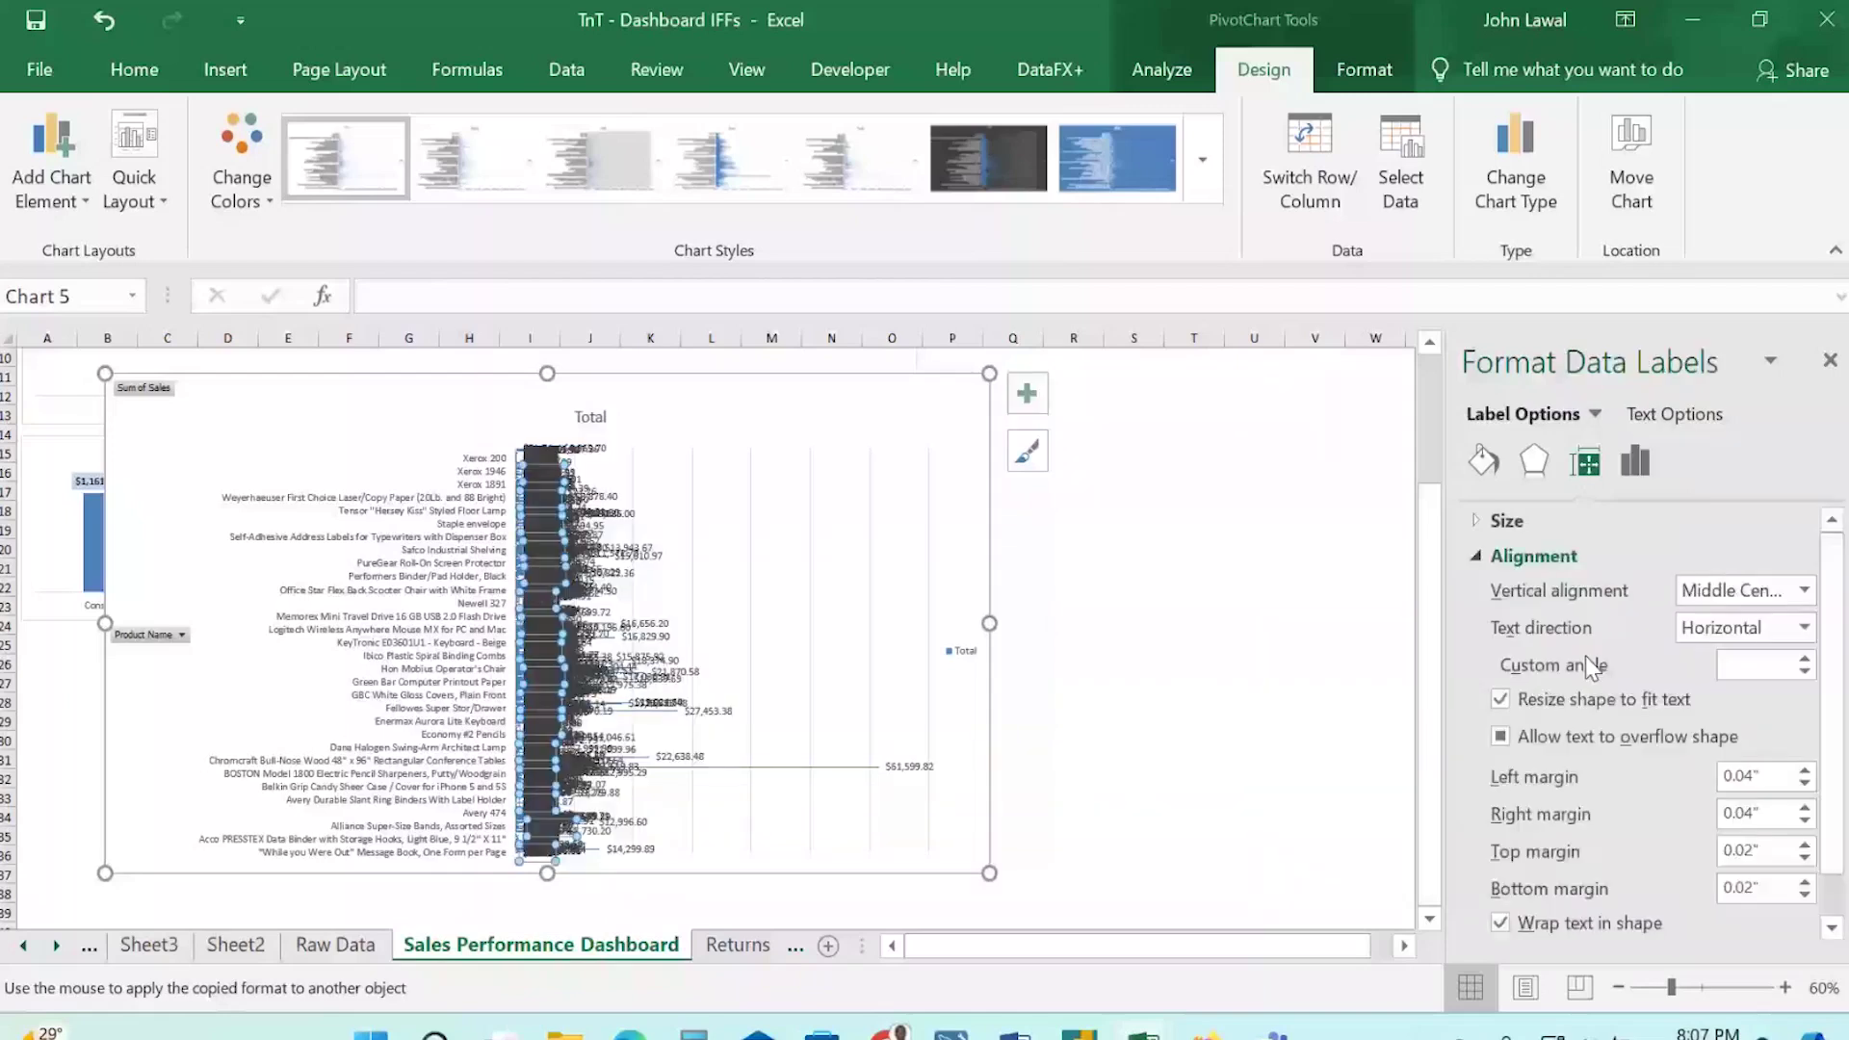
scroll(1594, 669, down, 1)
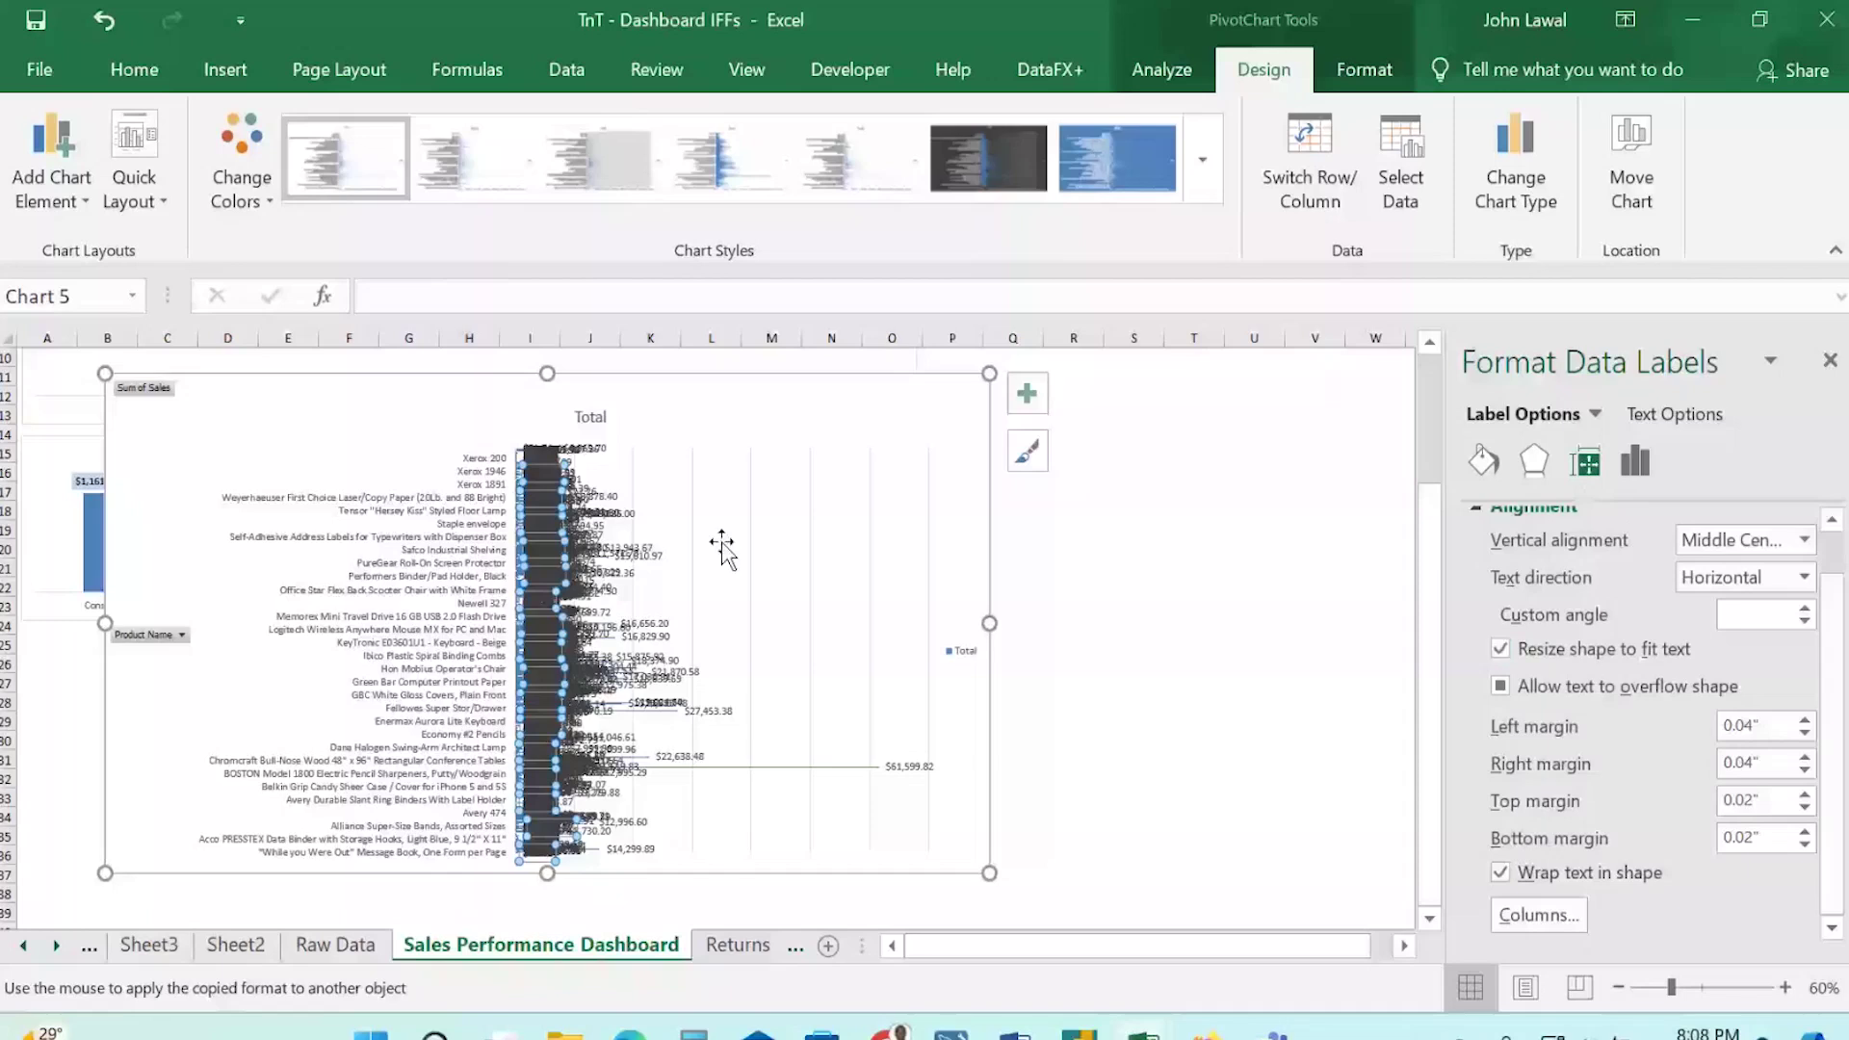
click(789, 387)
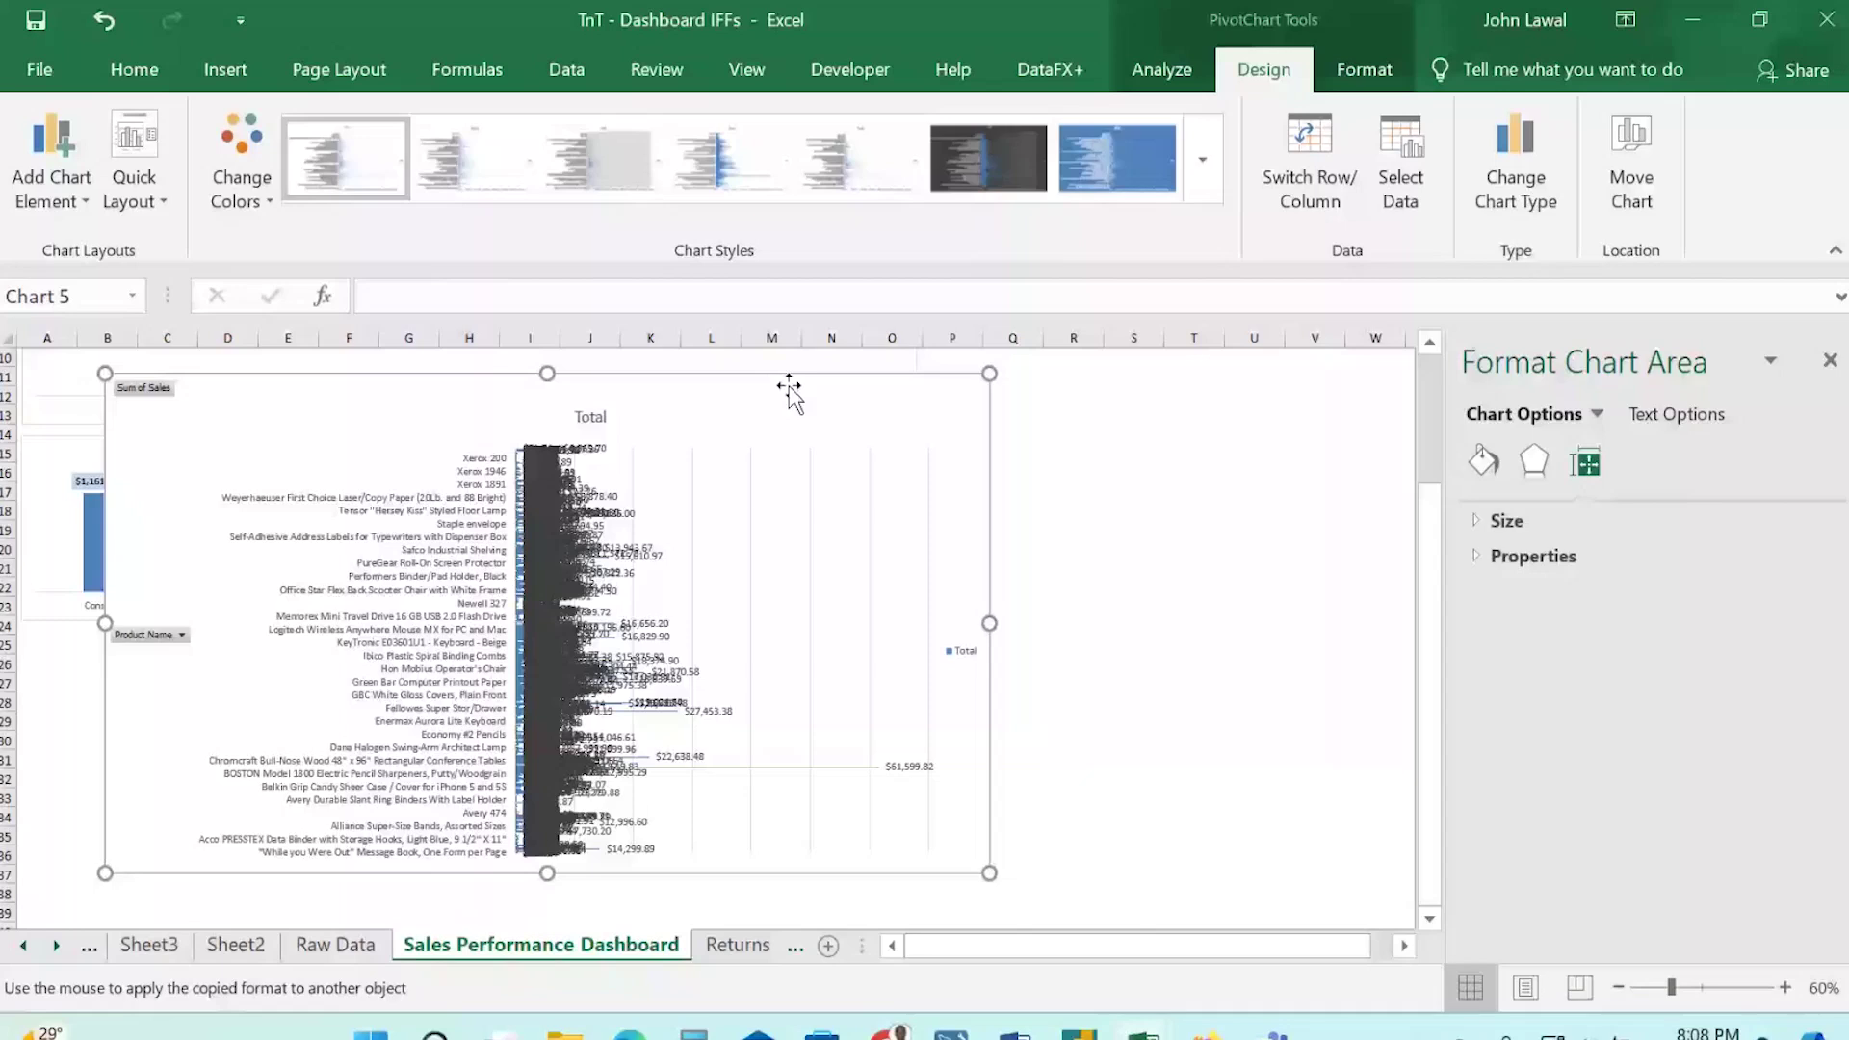
Check the product pivot table on Sheet2 and return to the Sales Performance Dashboard sheet.
click(236, 945)
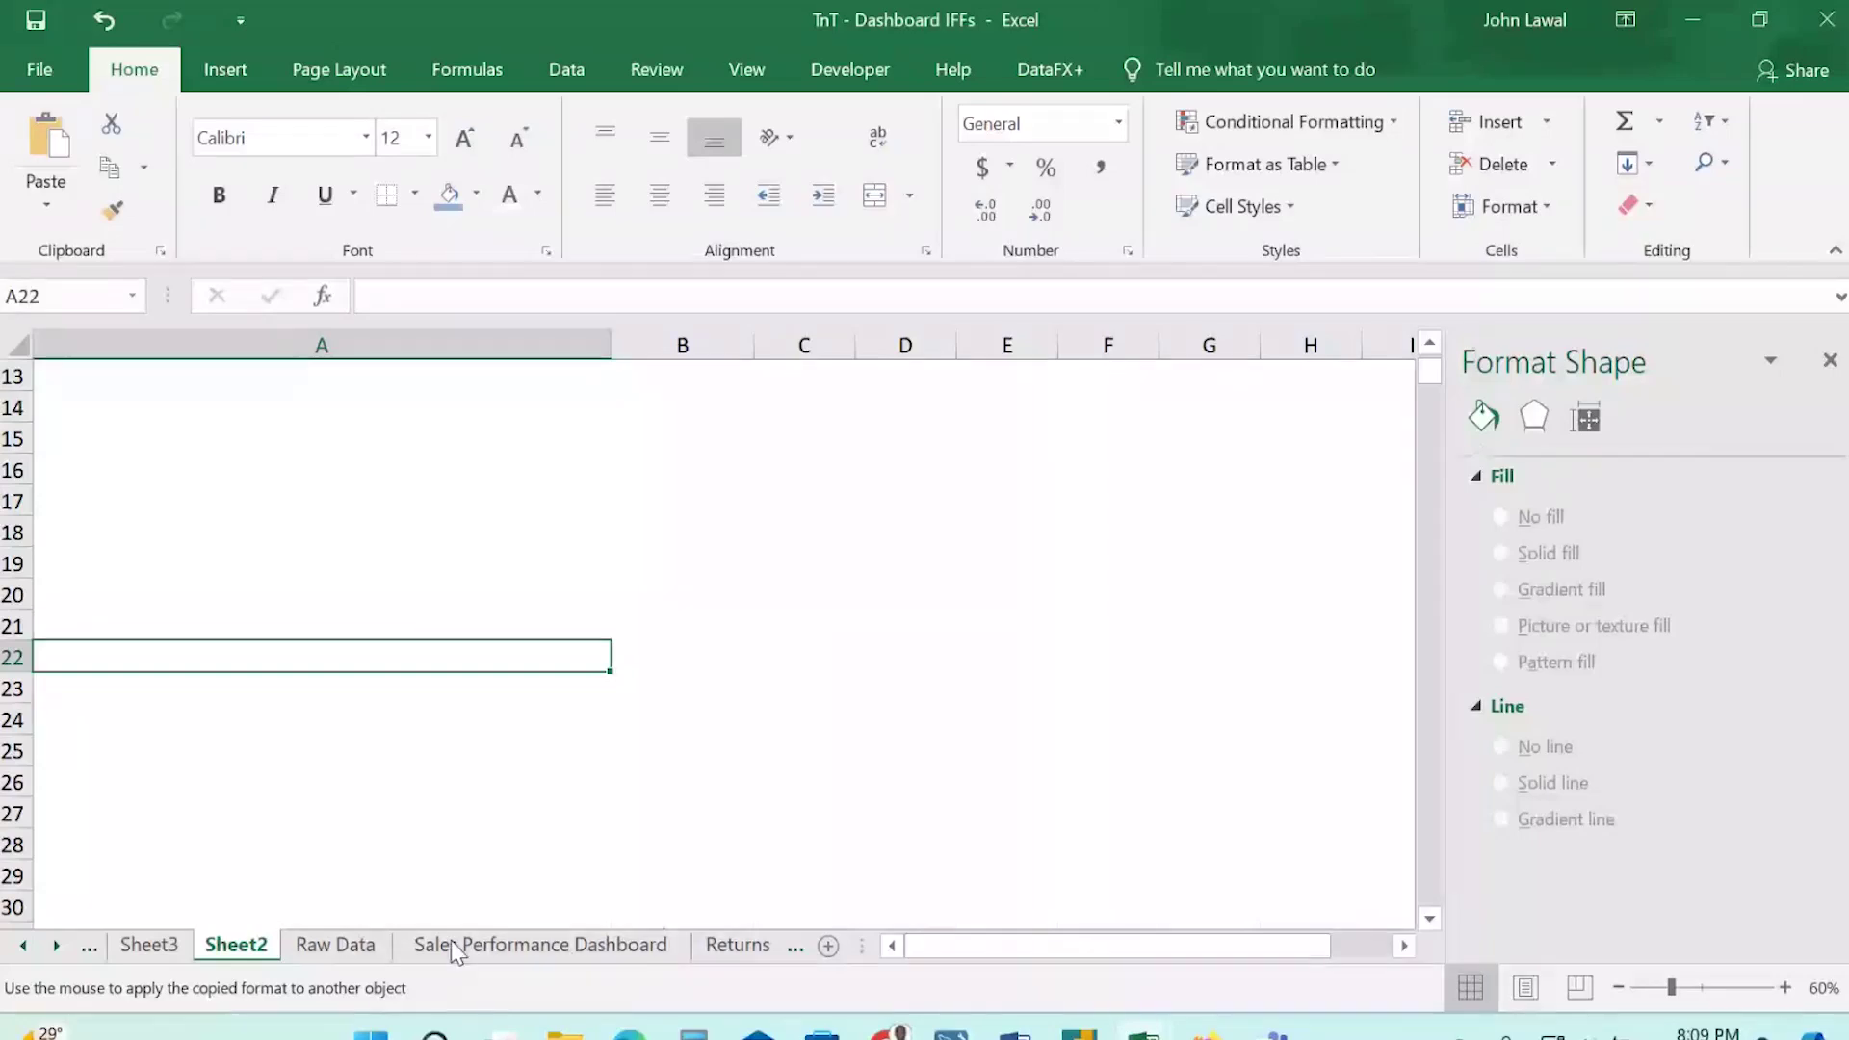
key(alt+Tab)
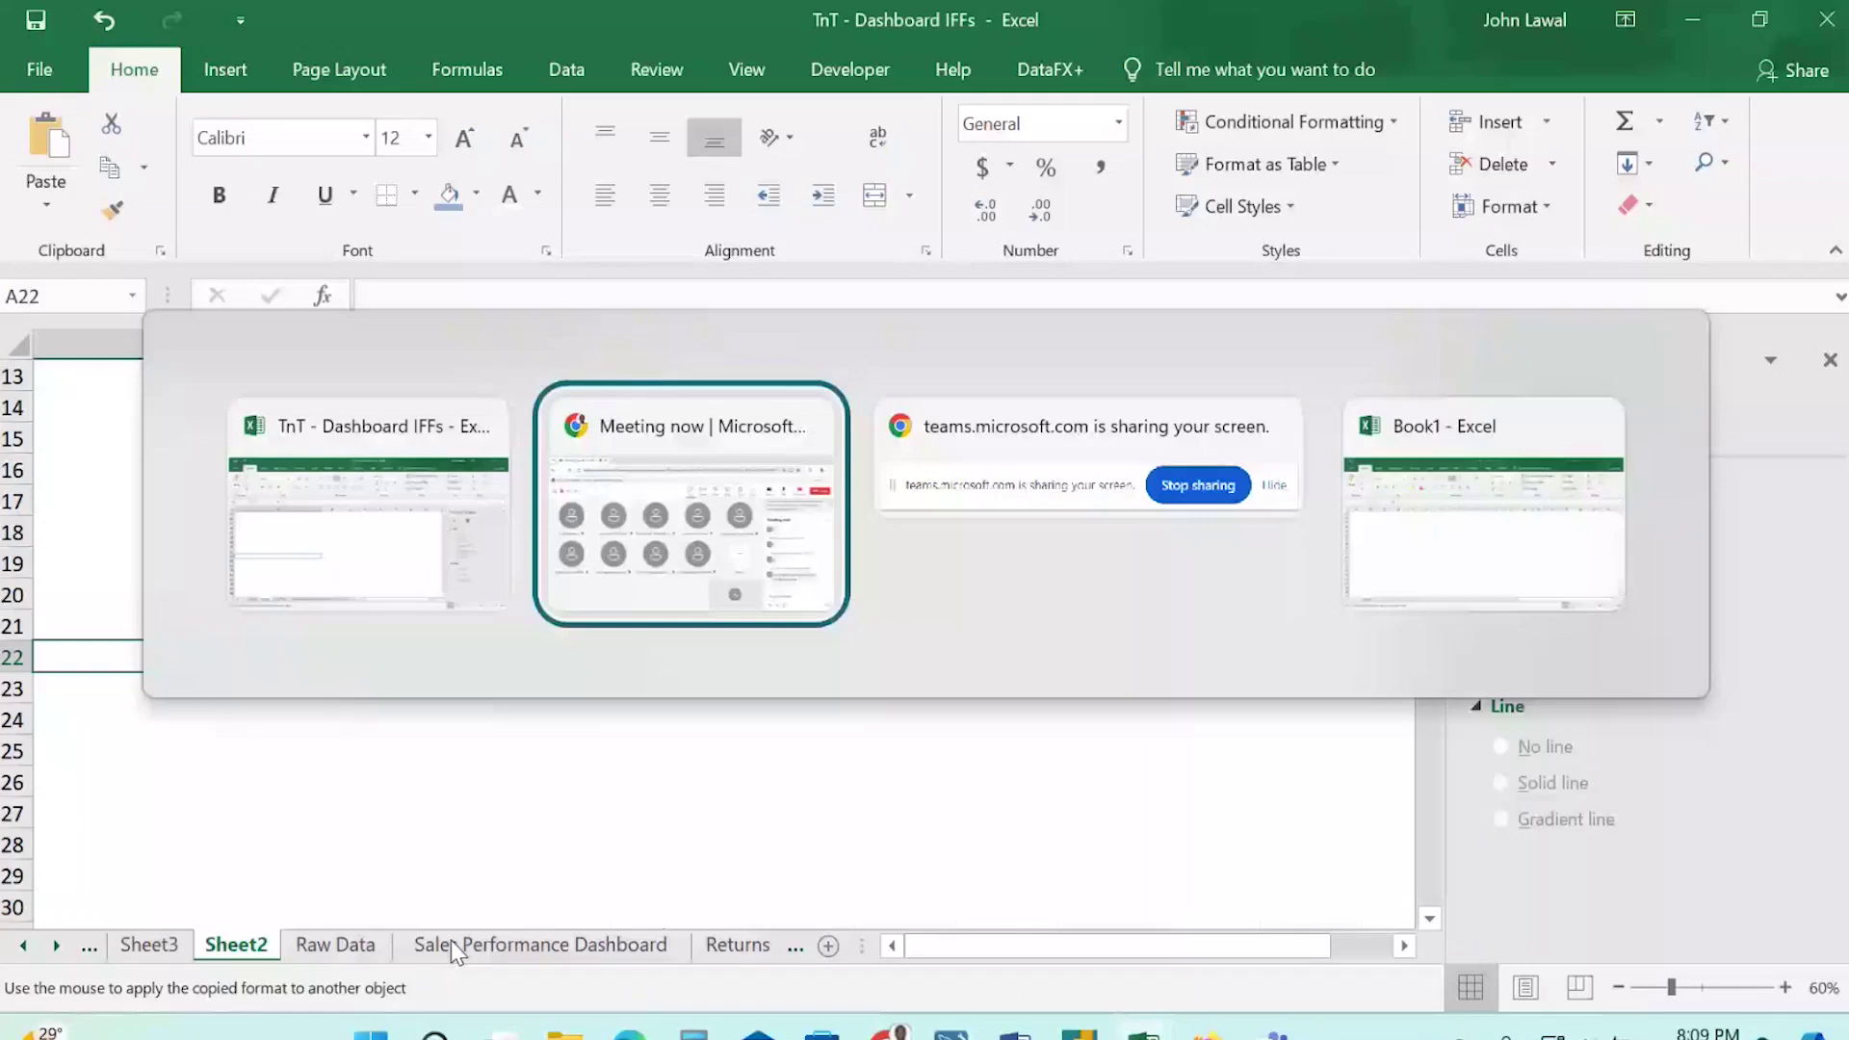
key(Escape)
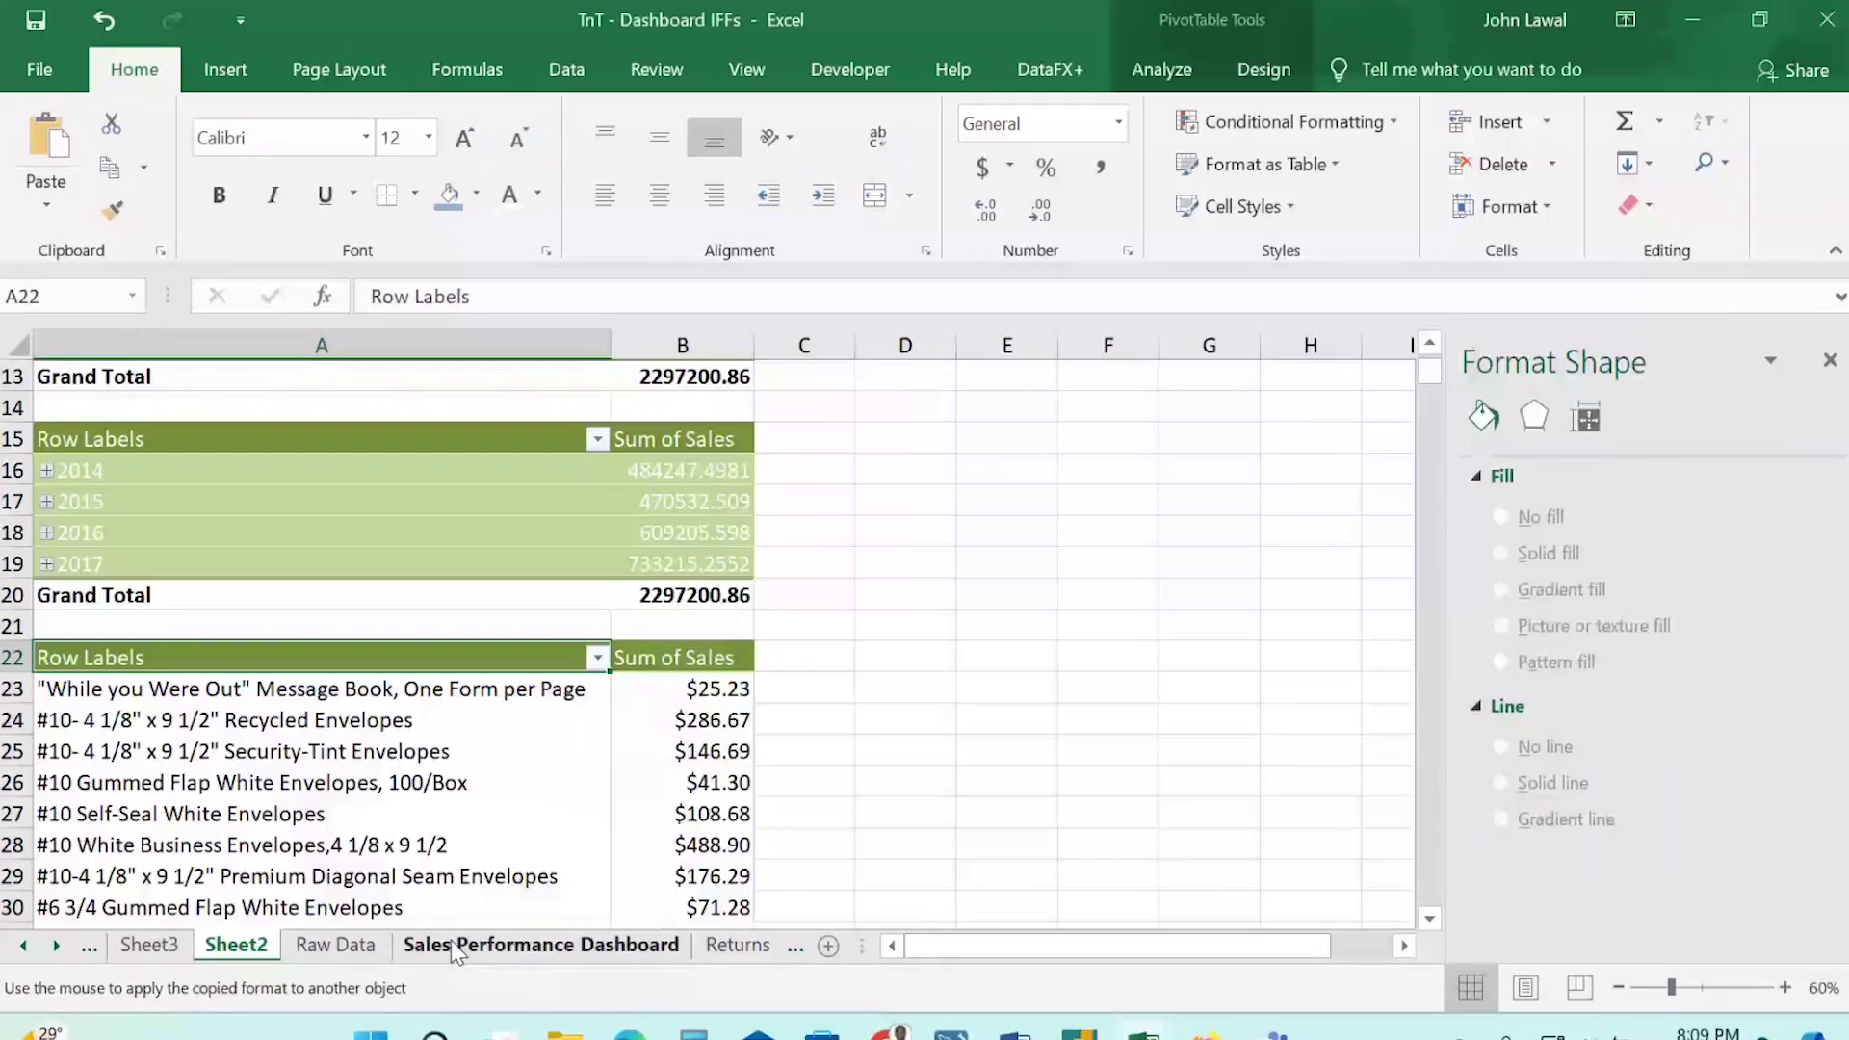
click(456, 947)
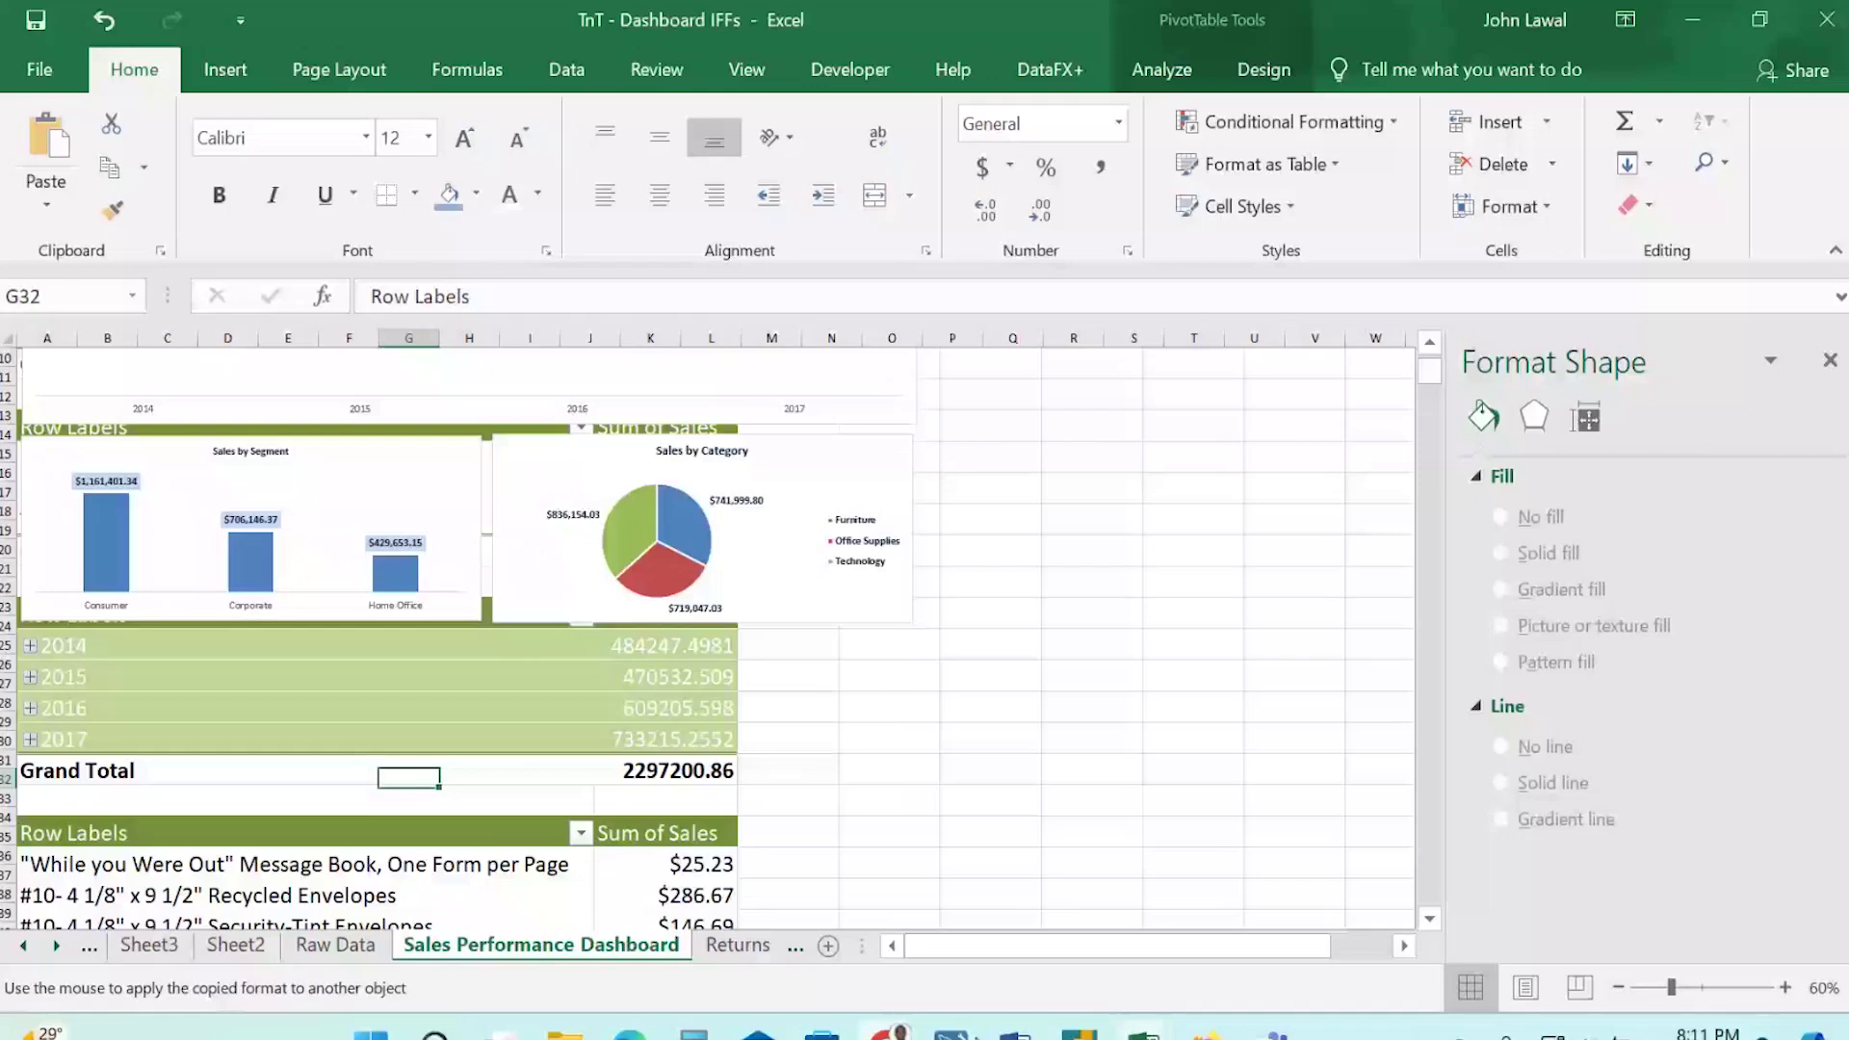
Open Task Manager and switch from the Details view to the Processes view.
right_click(1387, 1026)
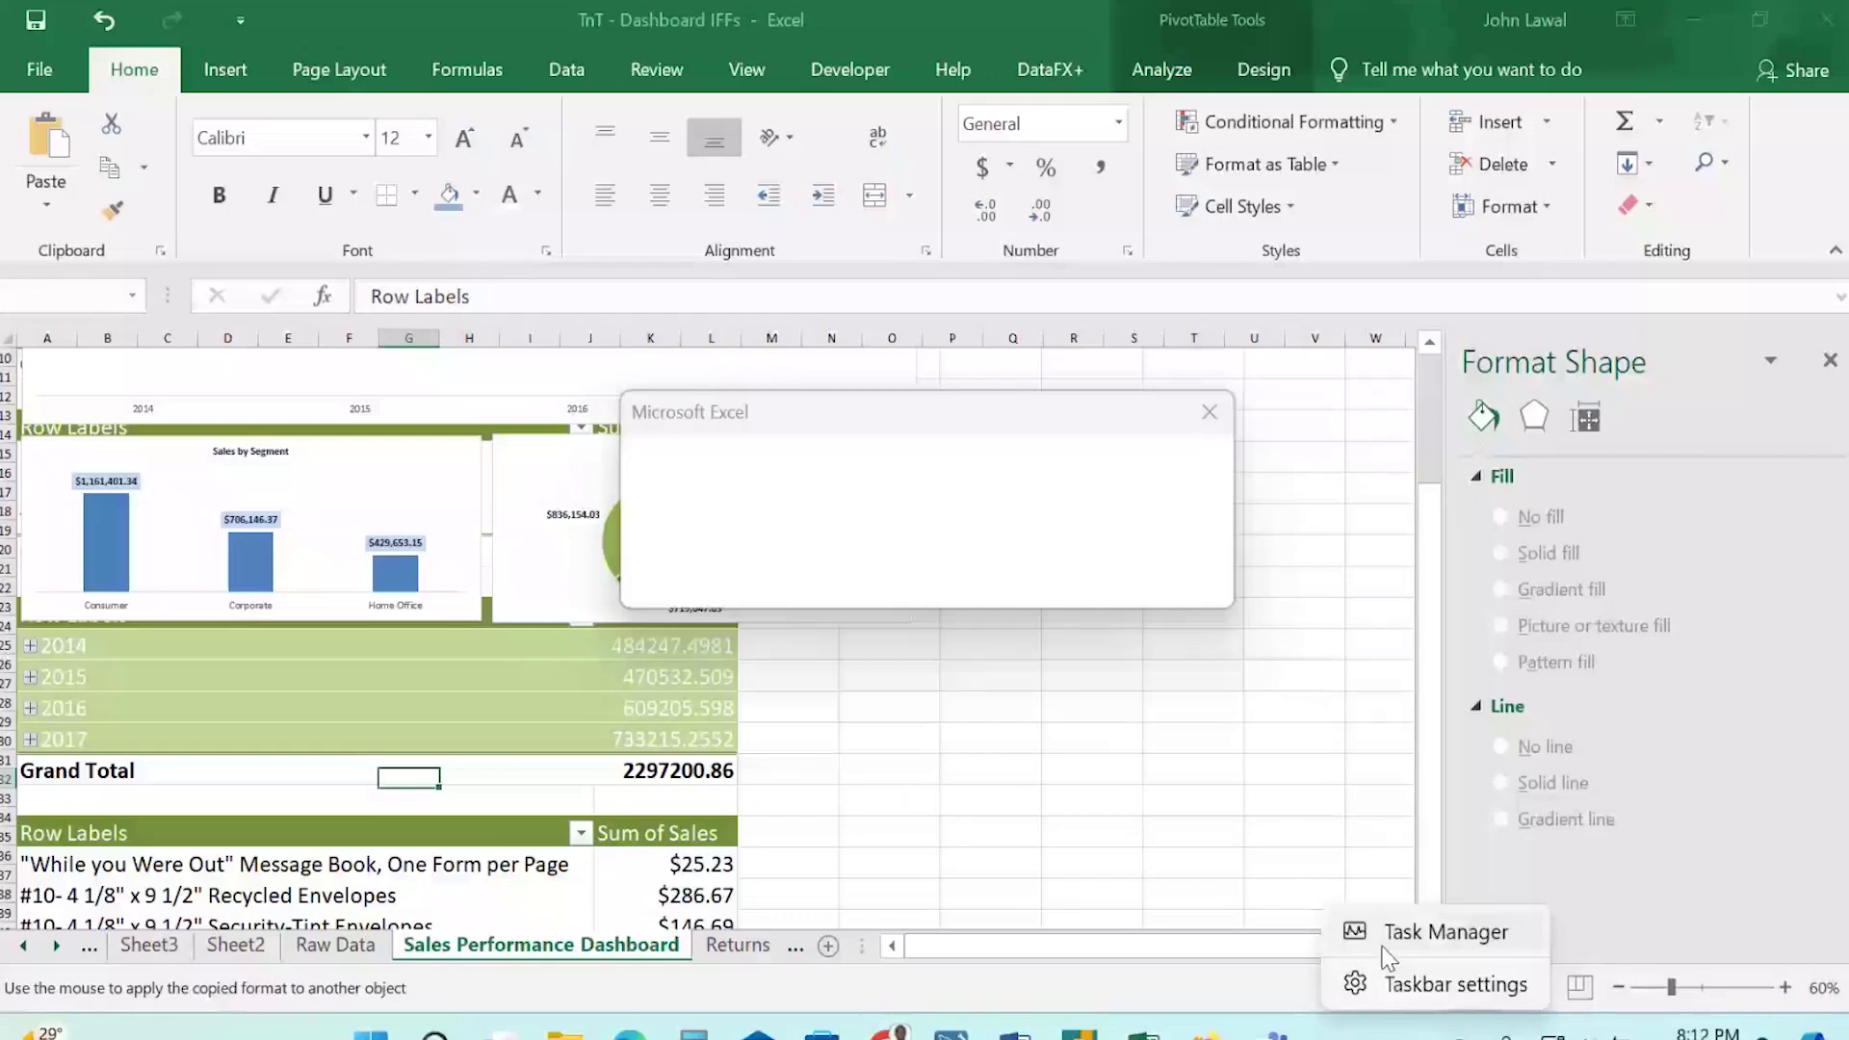
click(1405, 941)
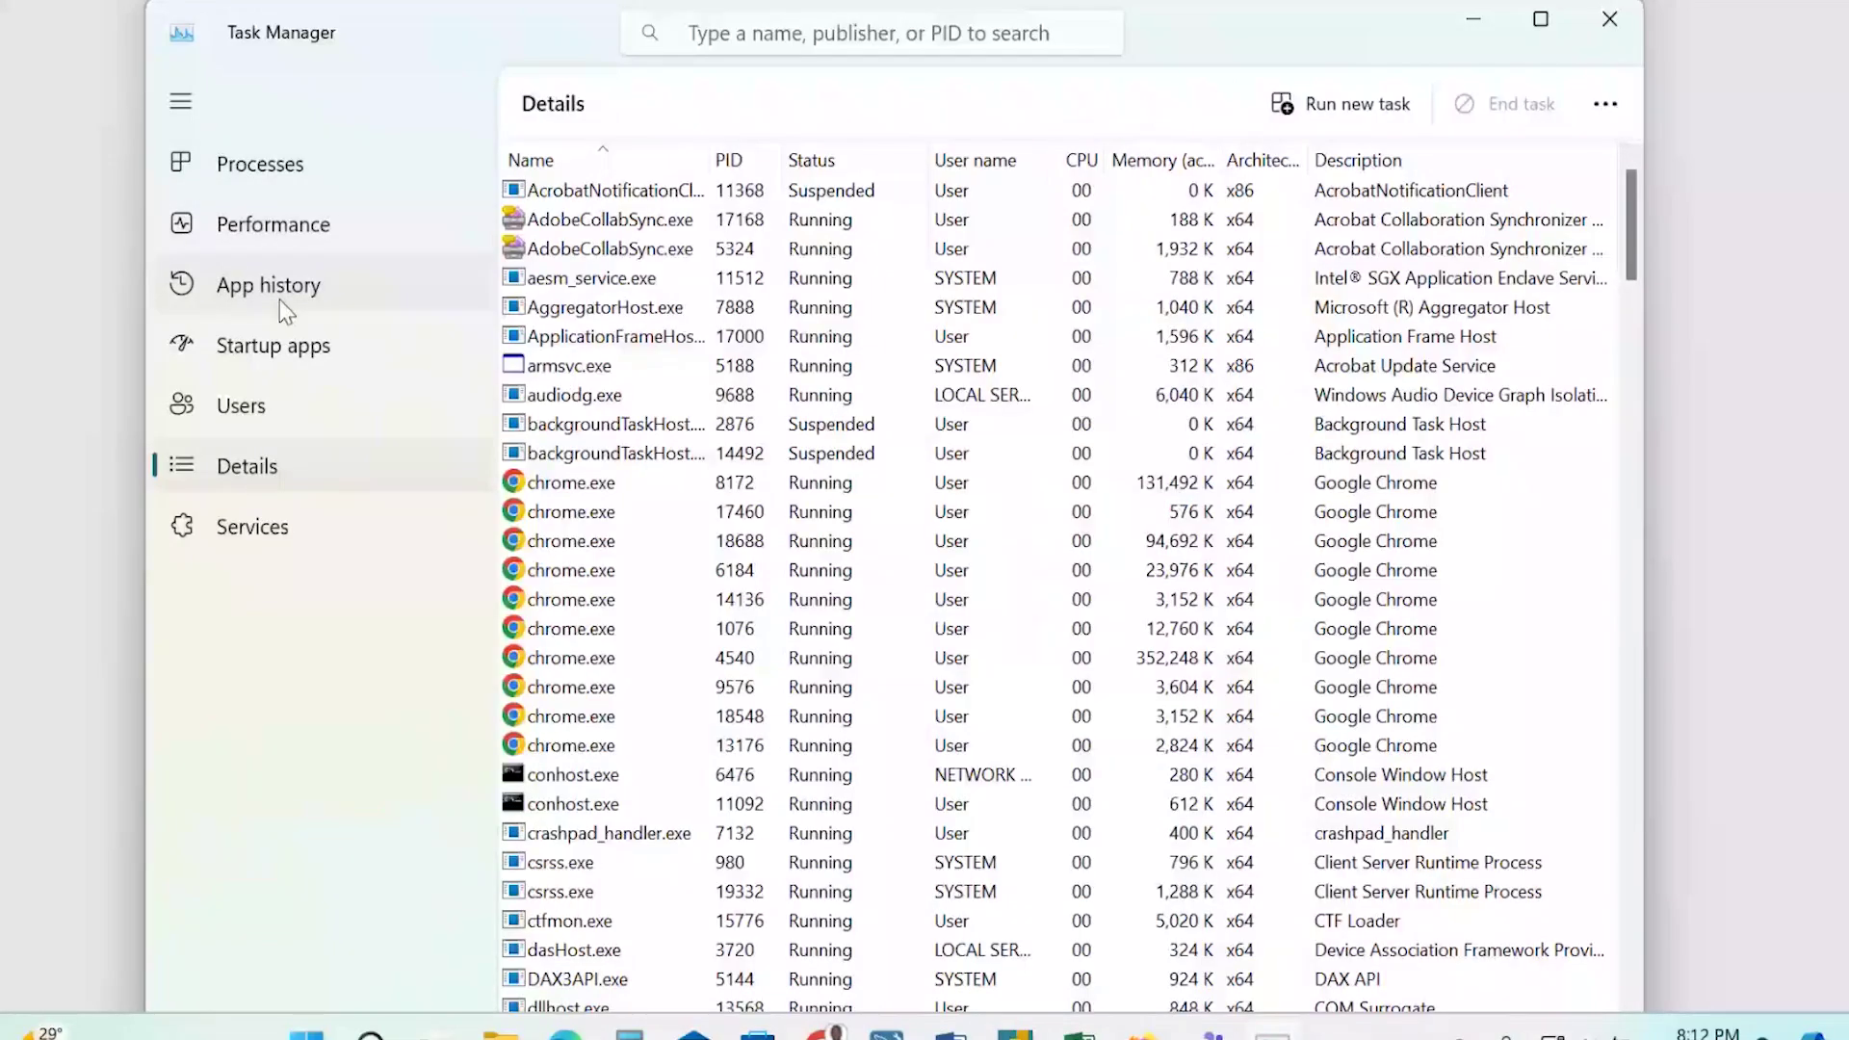
click(181, 100)
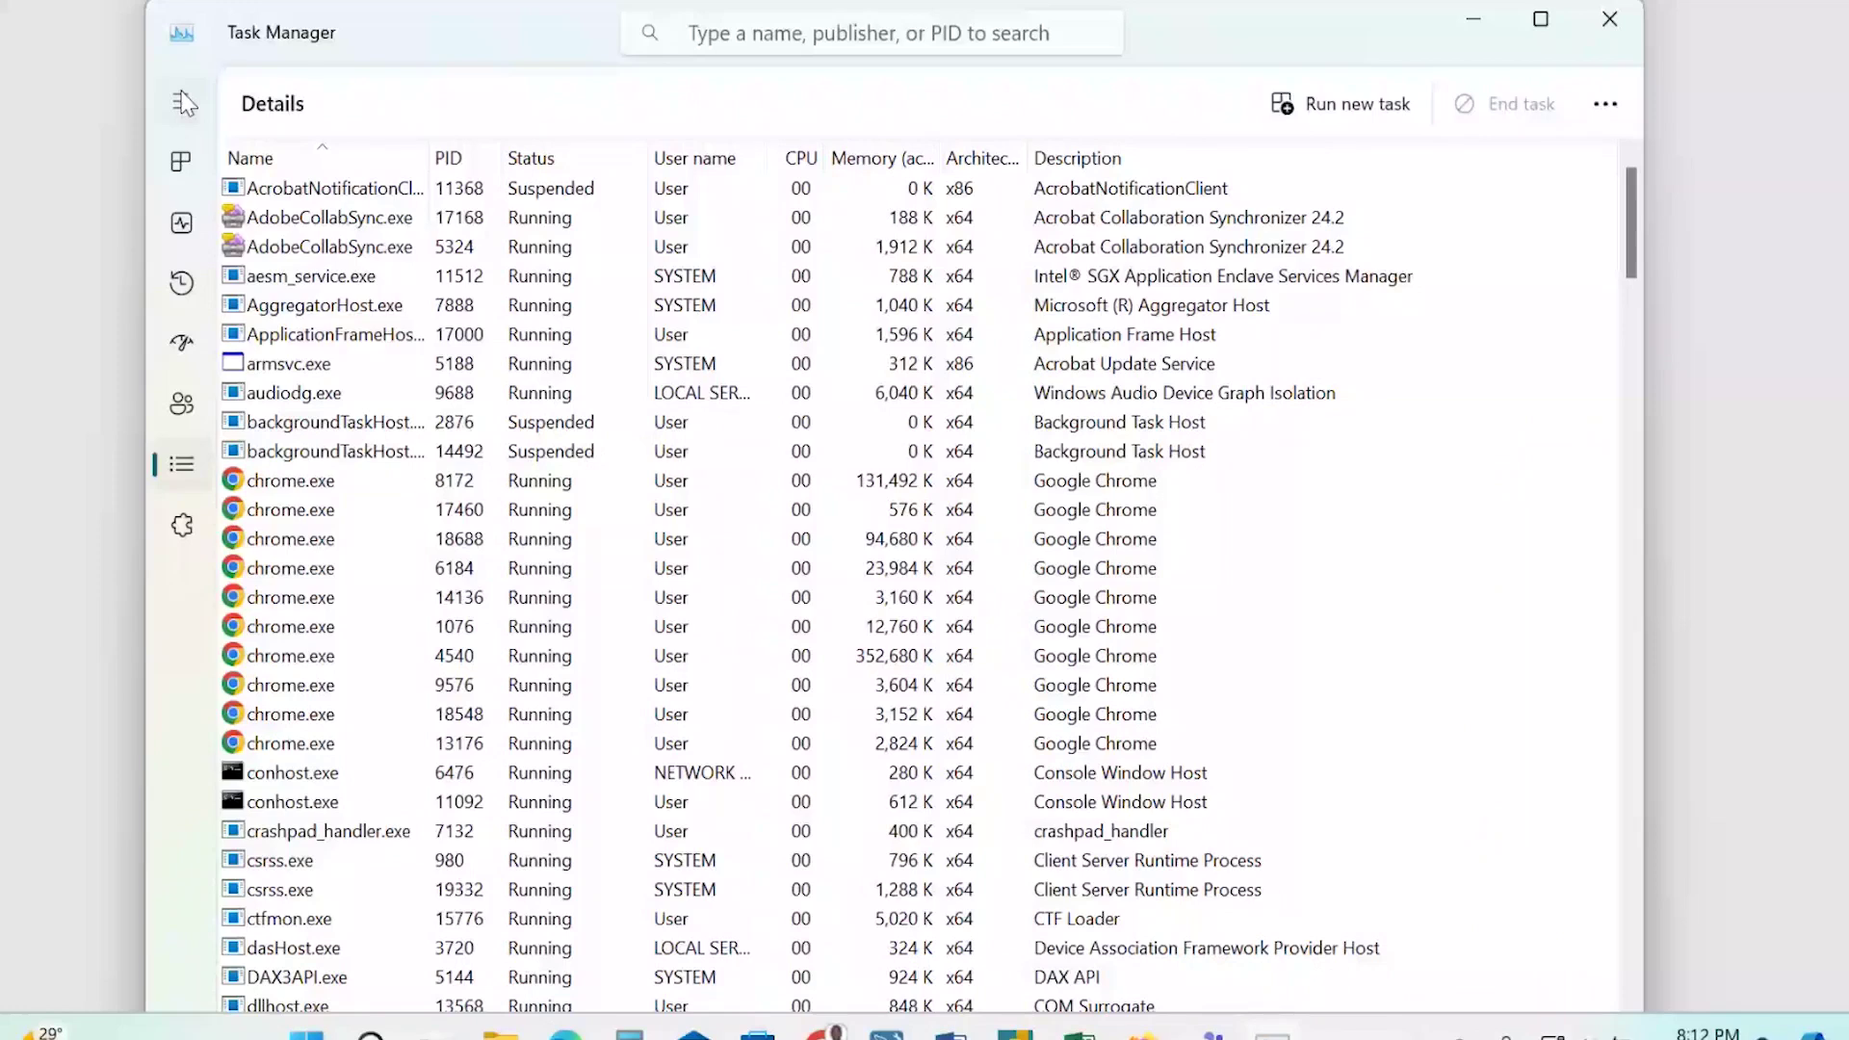
click(183, 102)
click(236, 164)
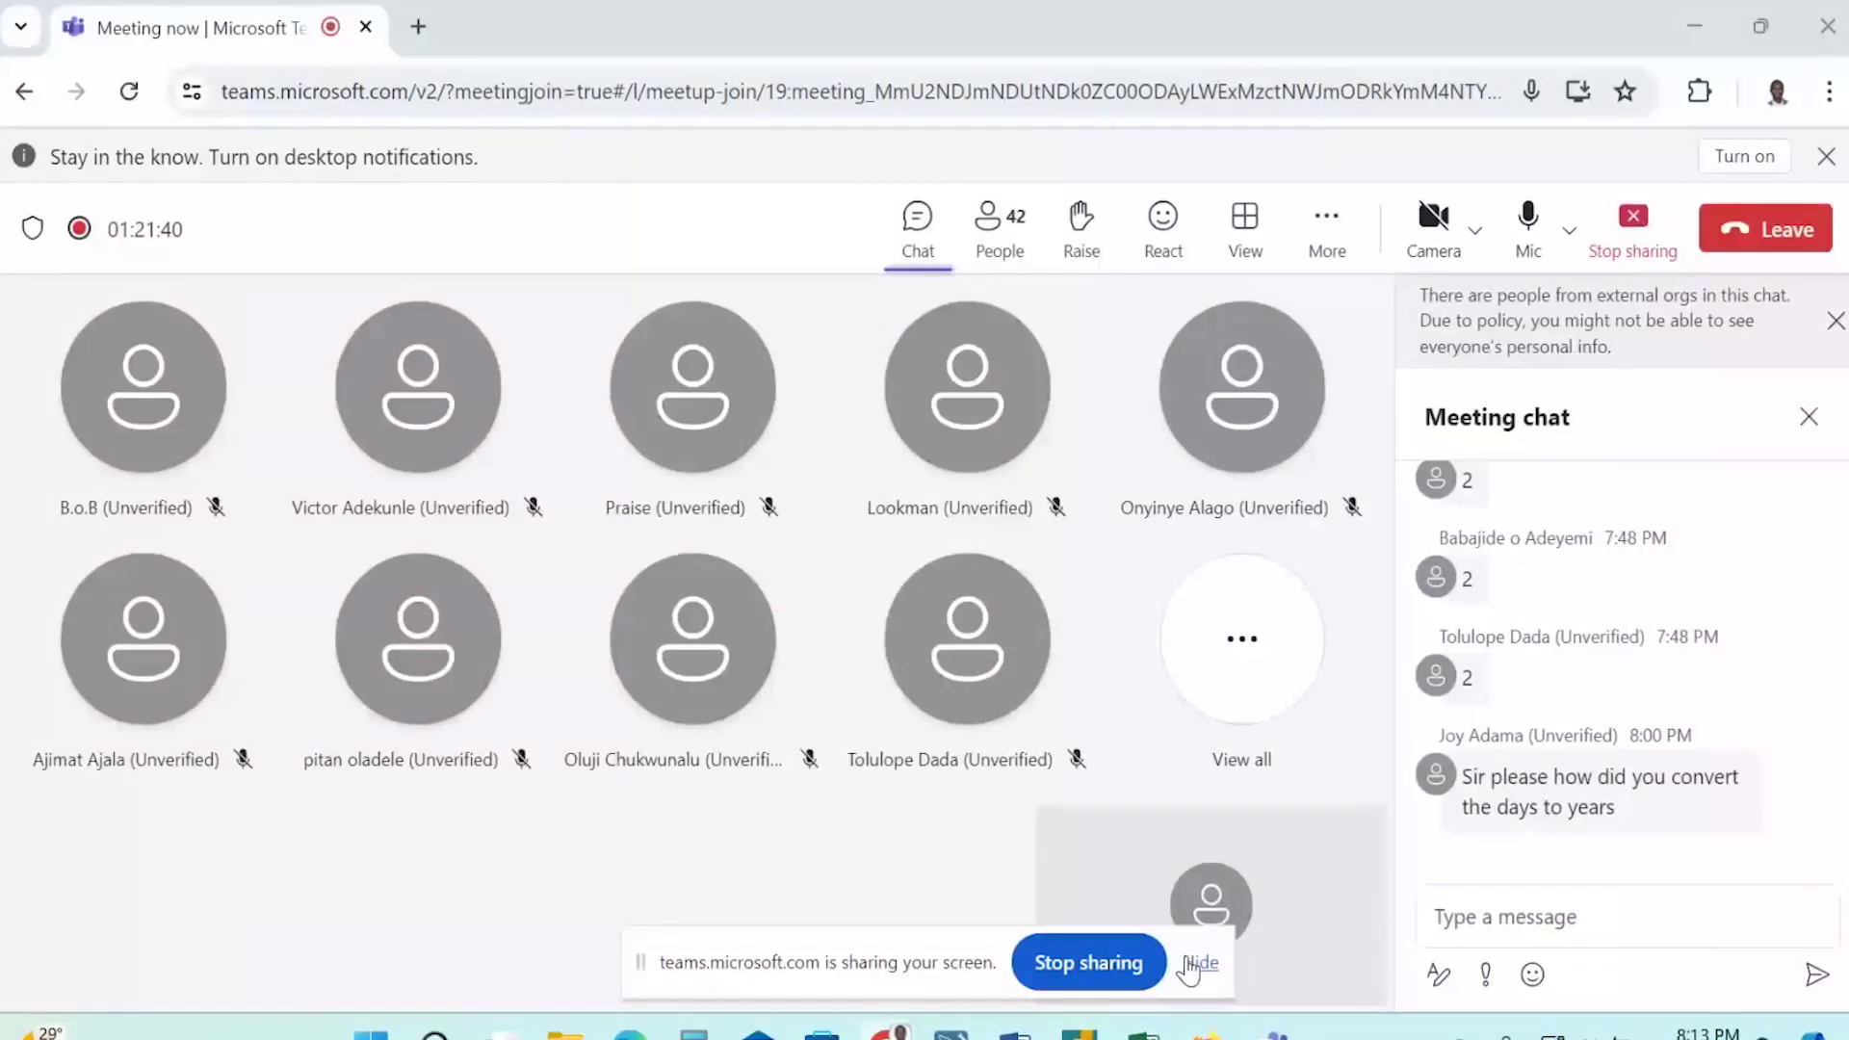
Hide the screen-sharing bar, and switch to the Sales Performance Dashboard sheet of the recovered workbook in Excel.
click(1191, 963)
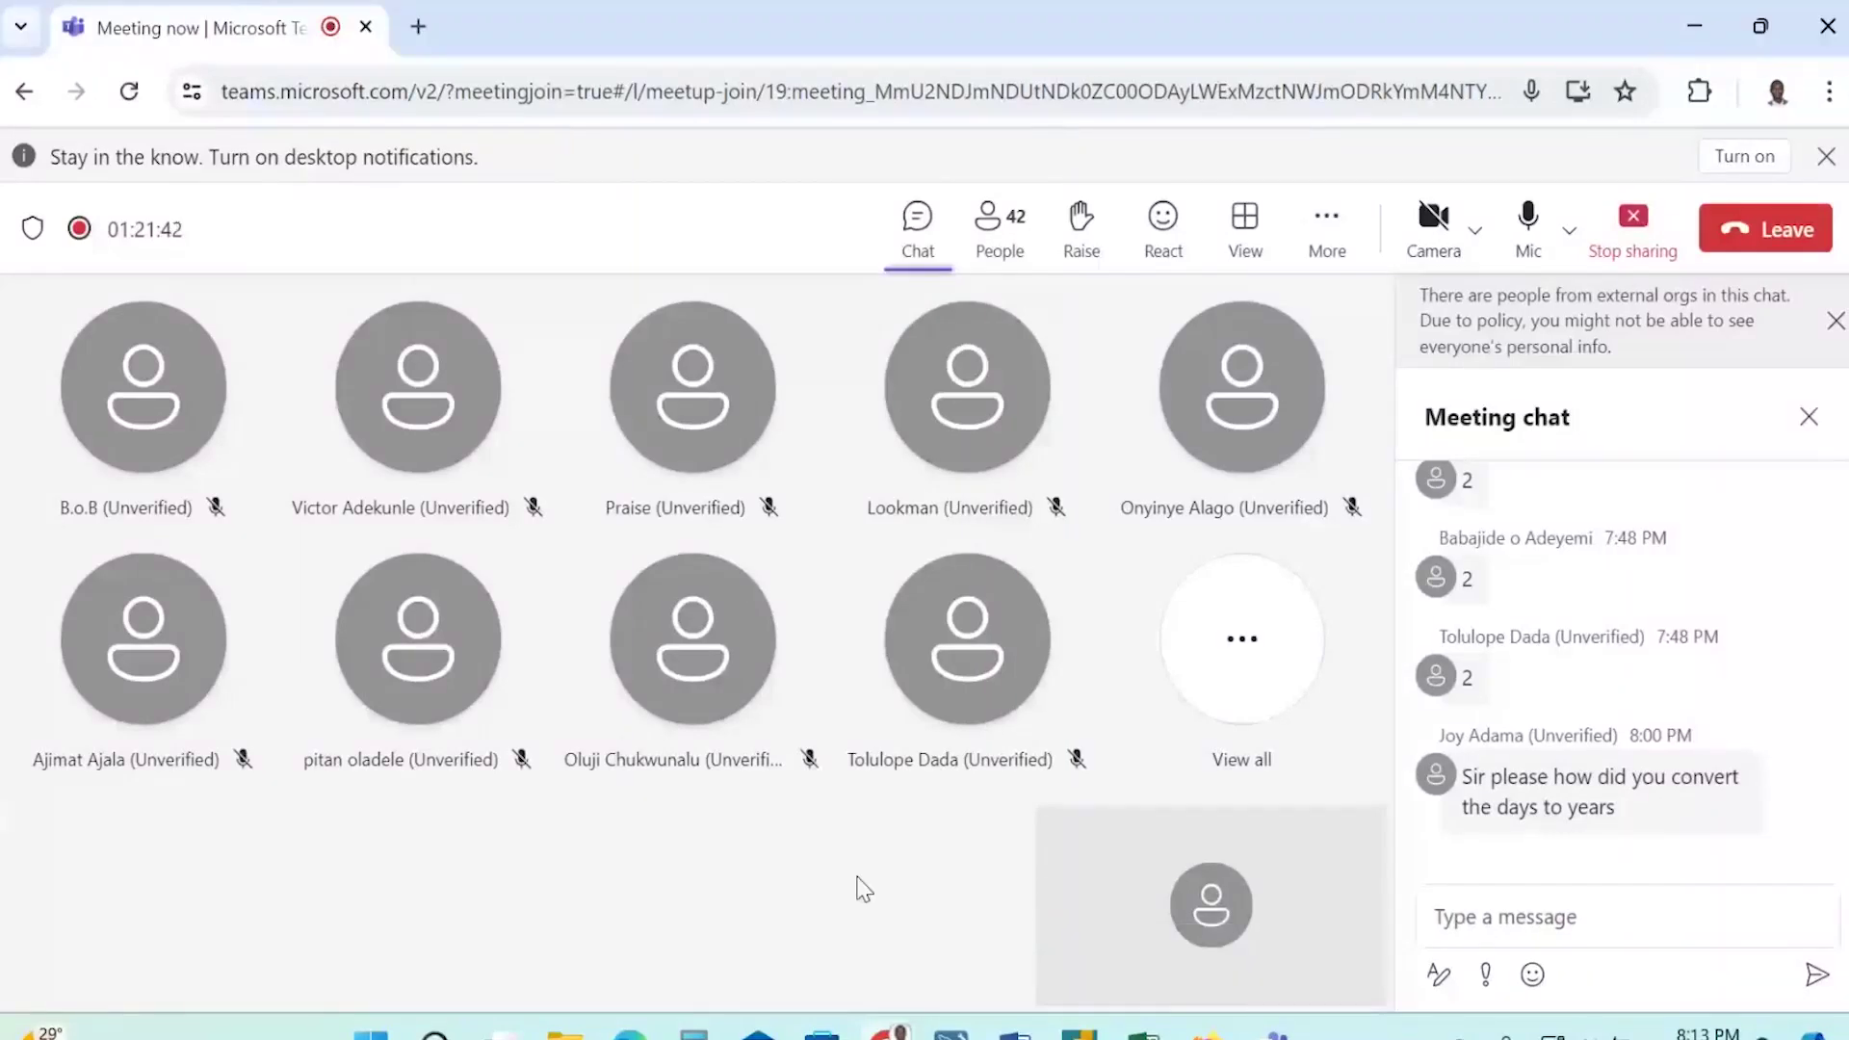
click(511, 955)
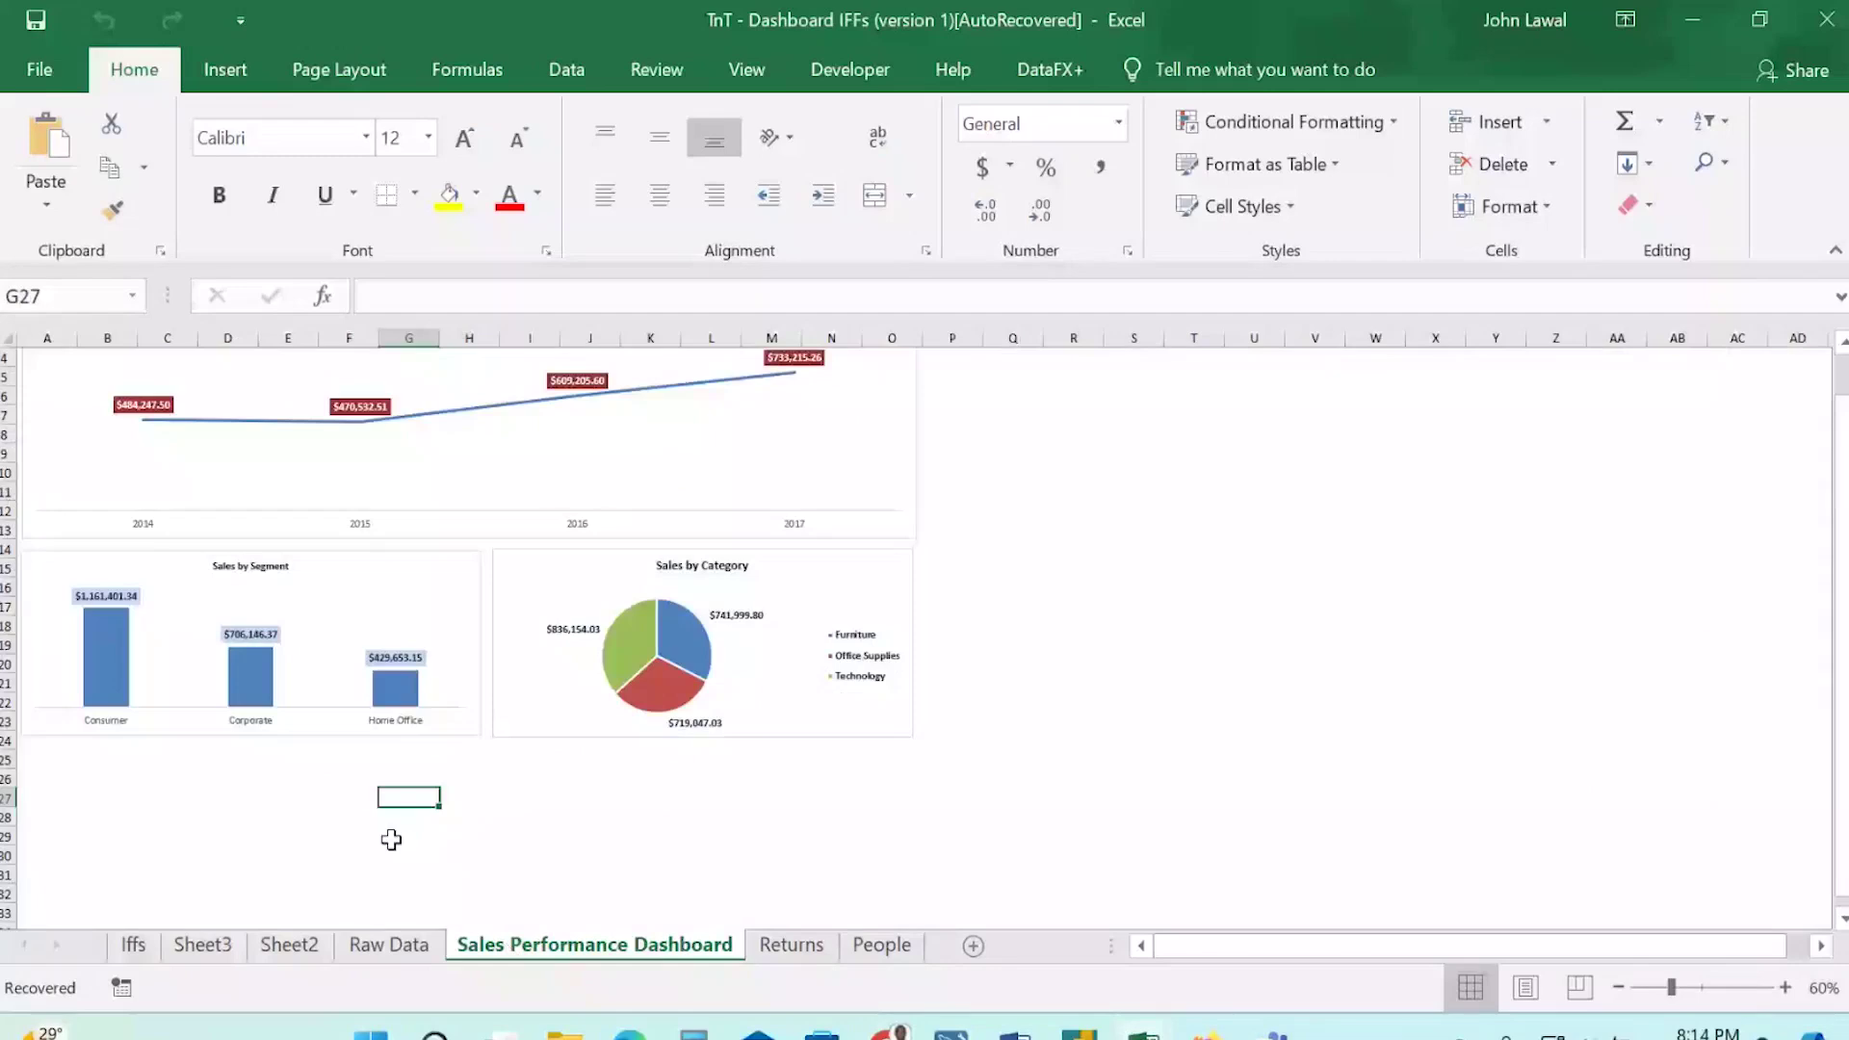
Change the title of the 2014–2017 line chart on the dashboard to "Sales Trend".
scroll(391, 840, up, 1)
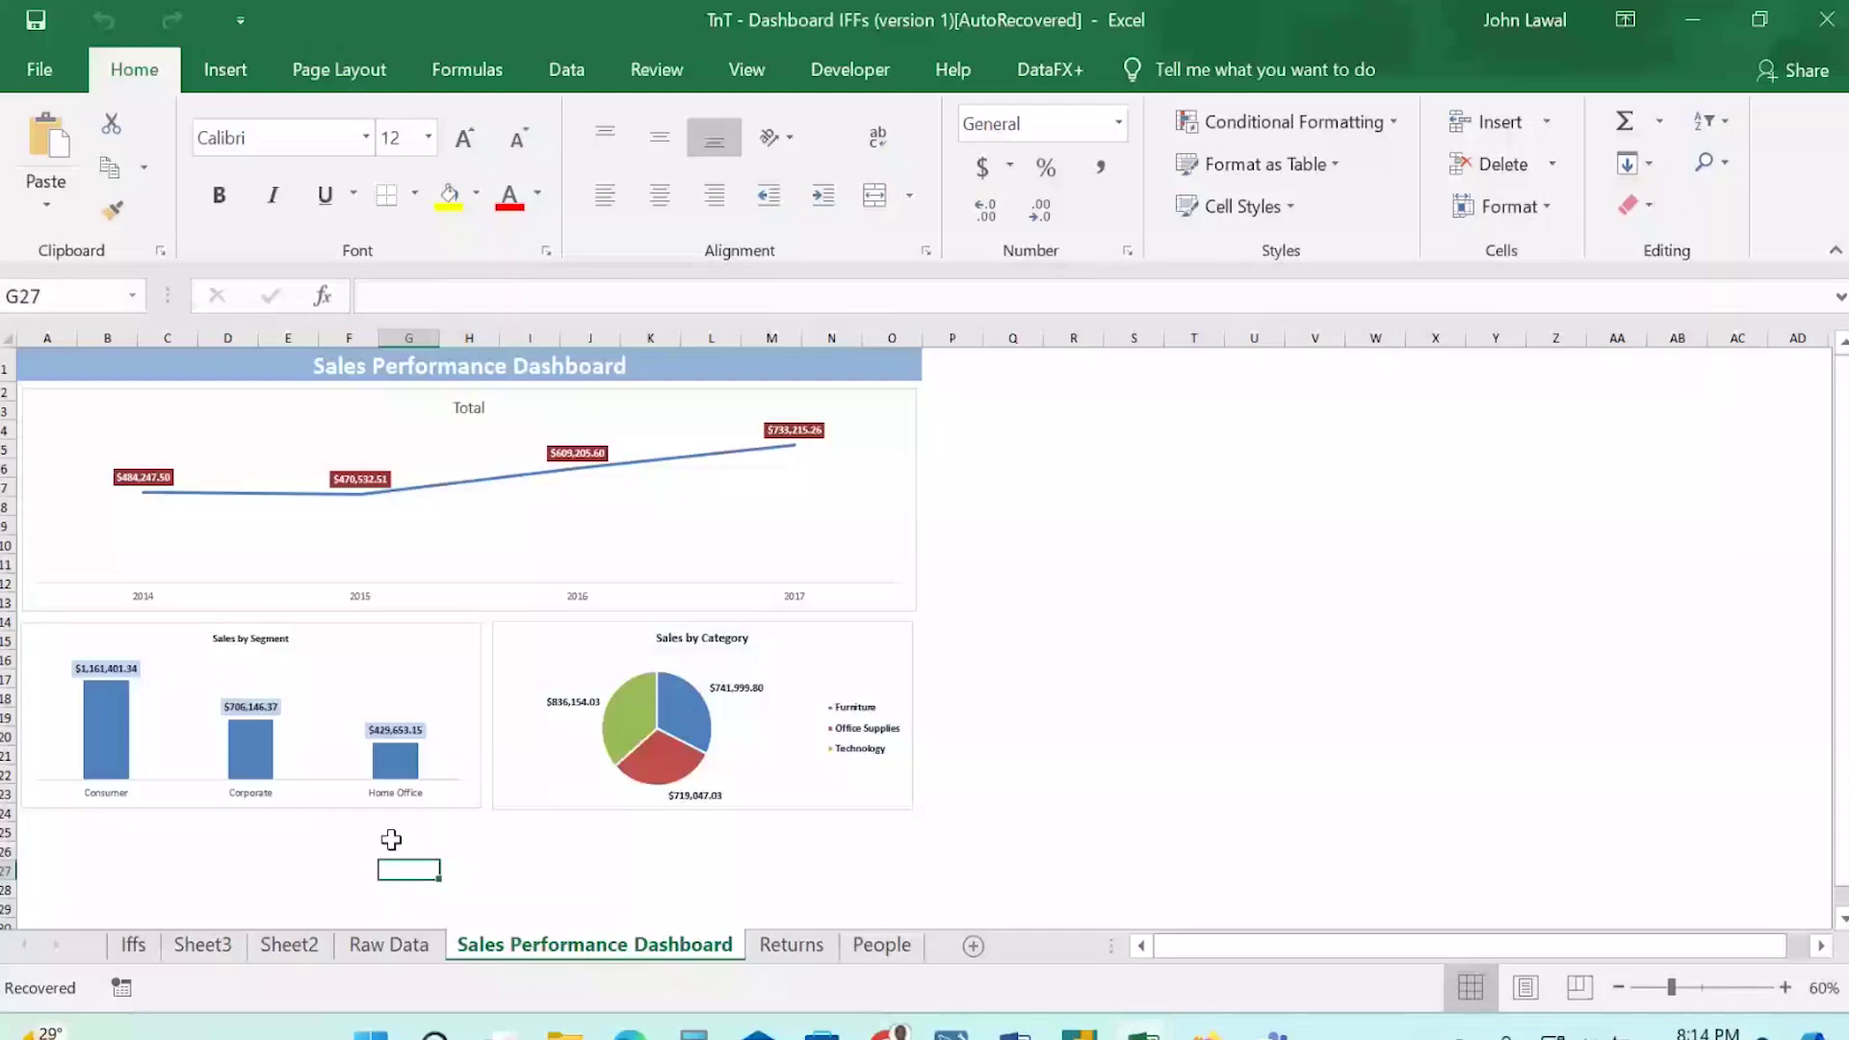
click(471, 408)
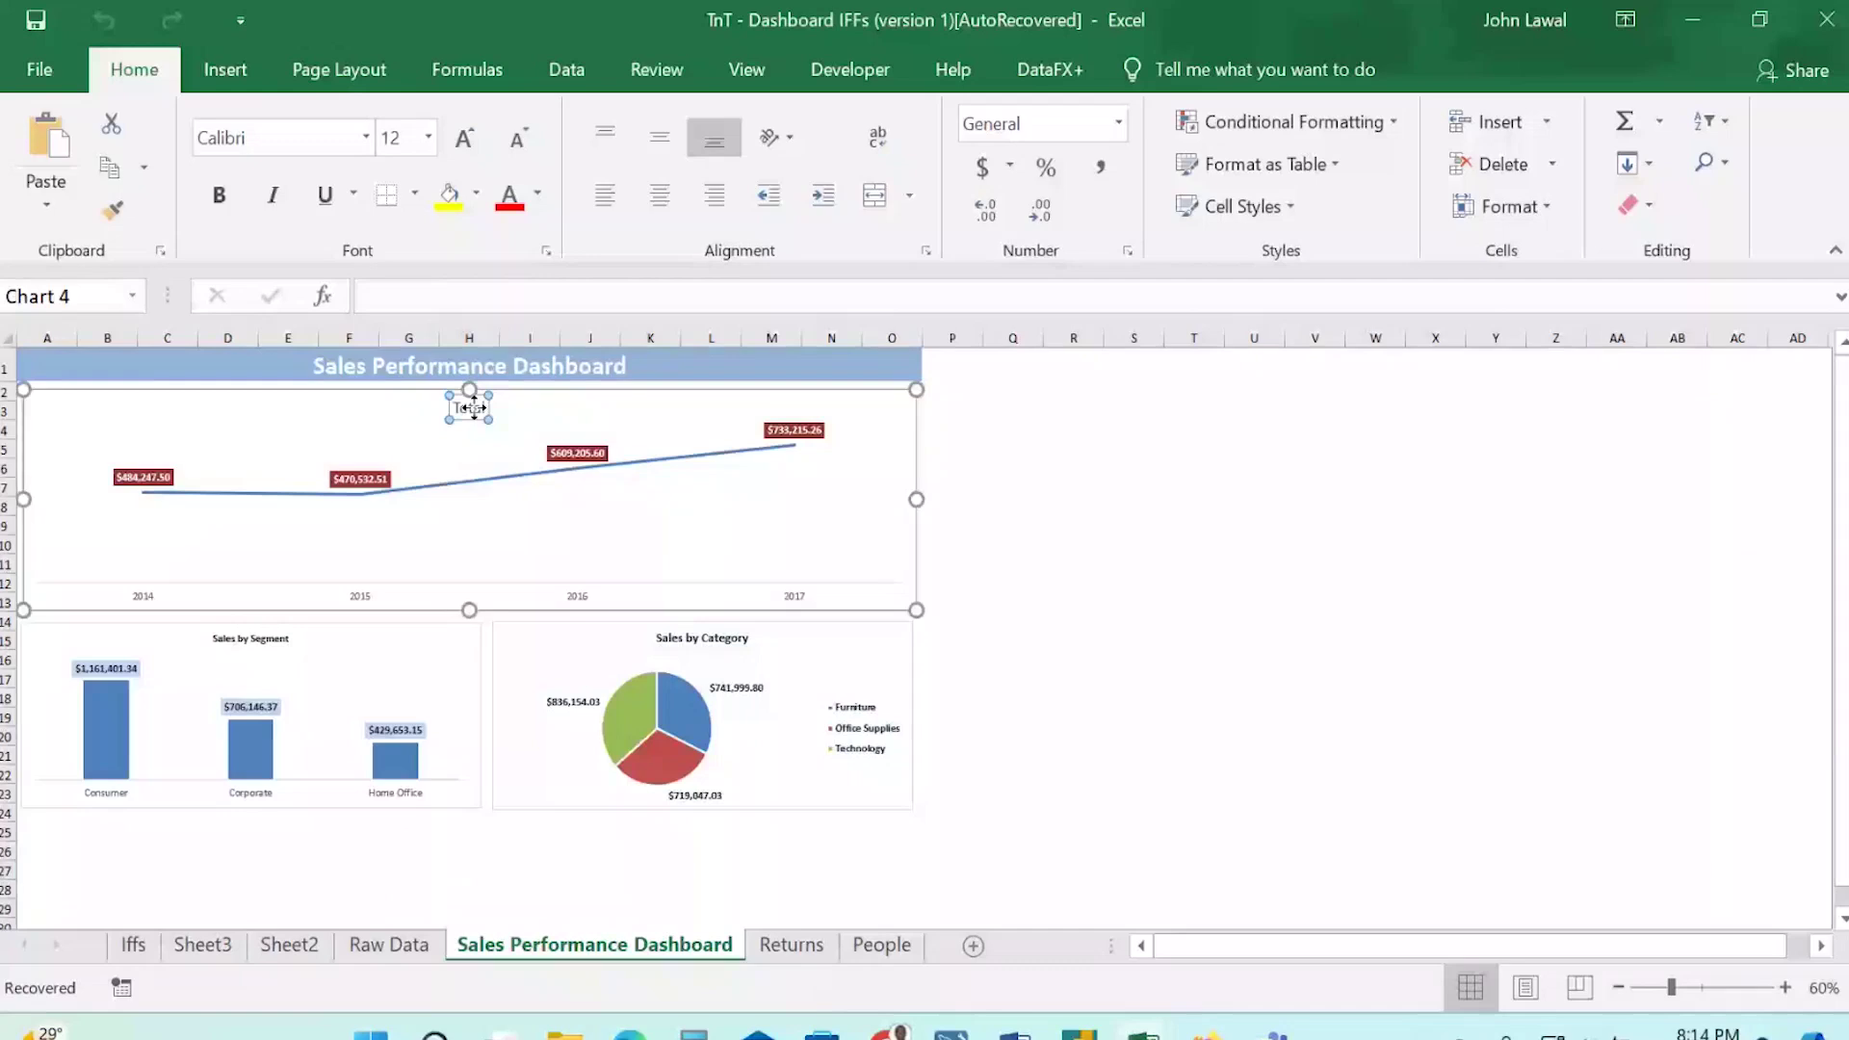
double_click(471, 407)
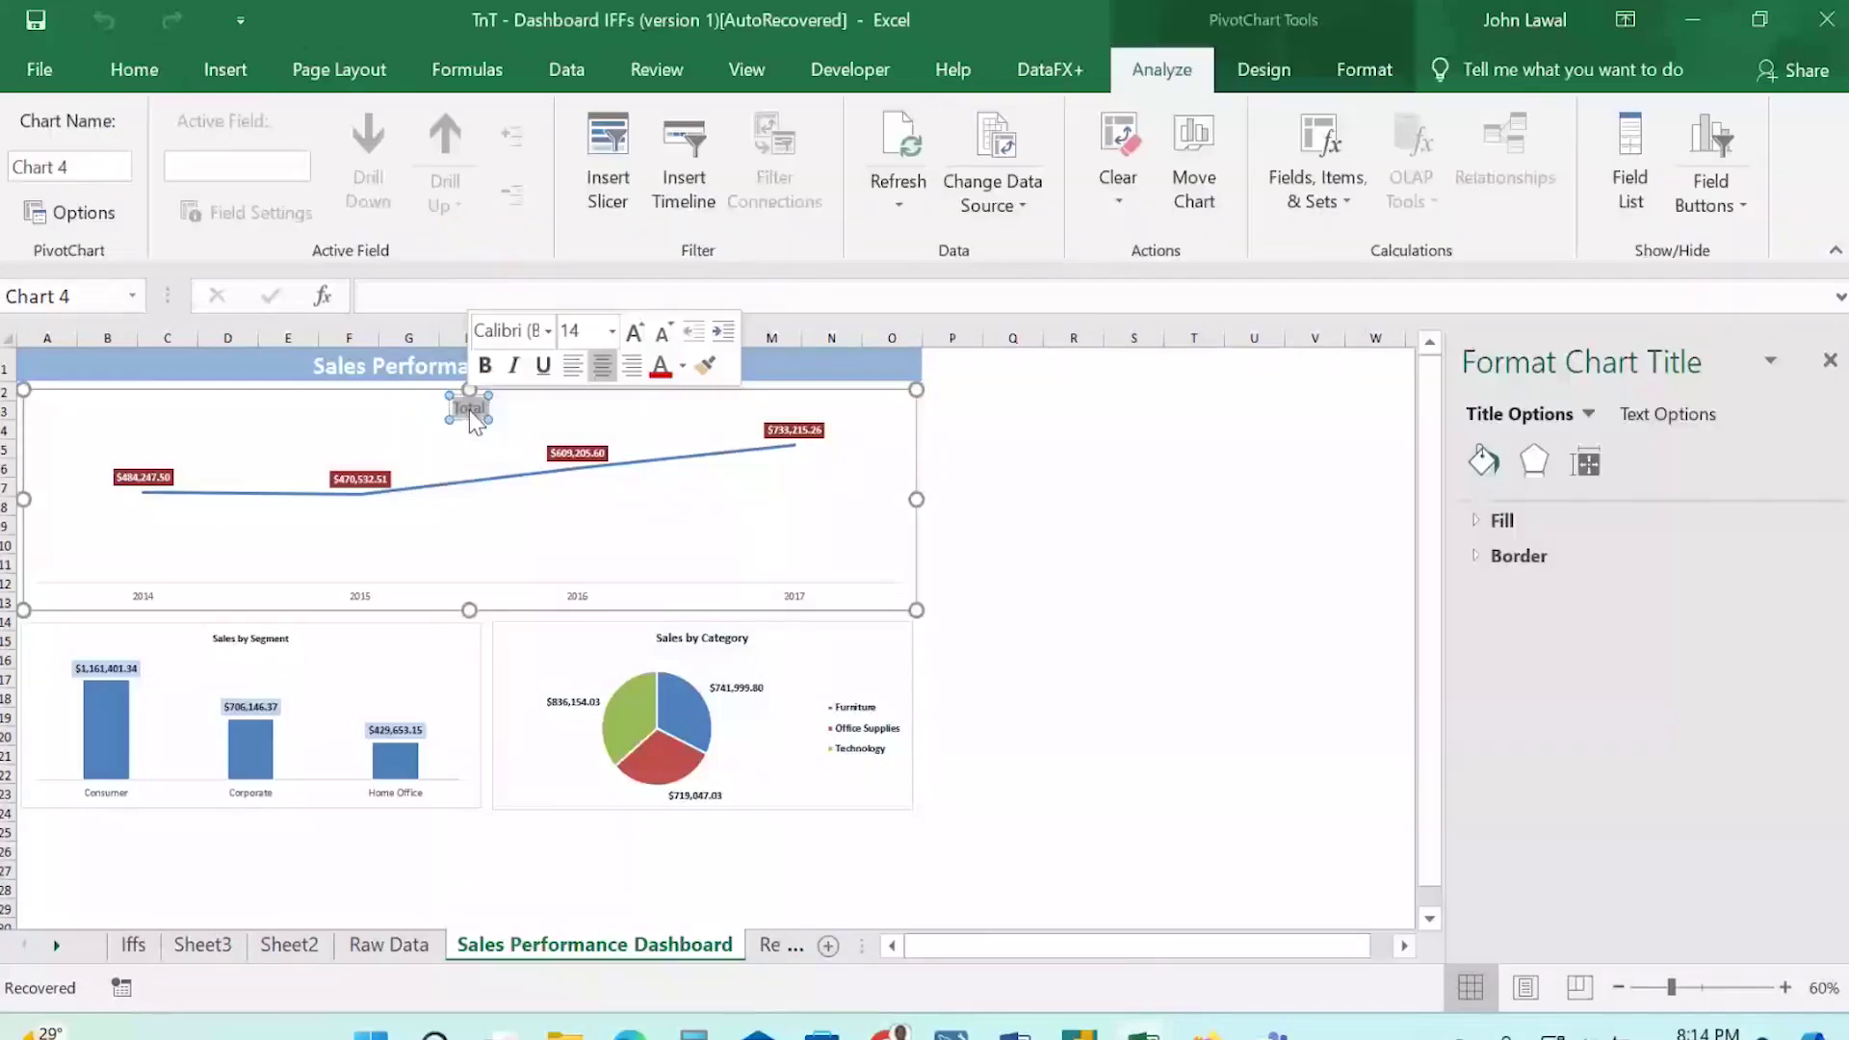
text(S)
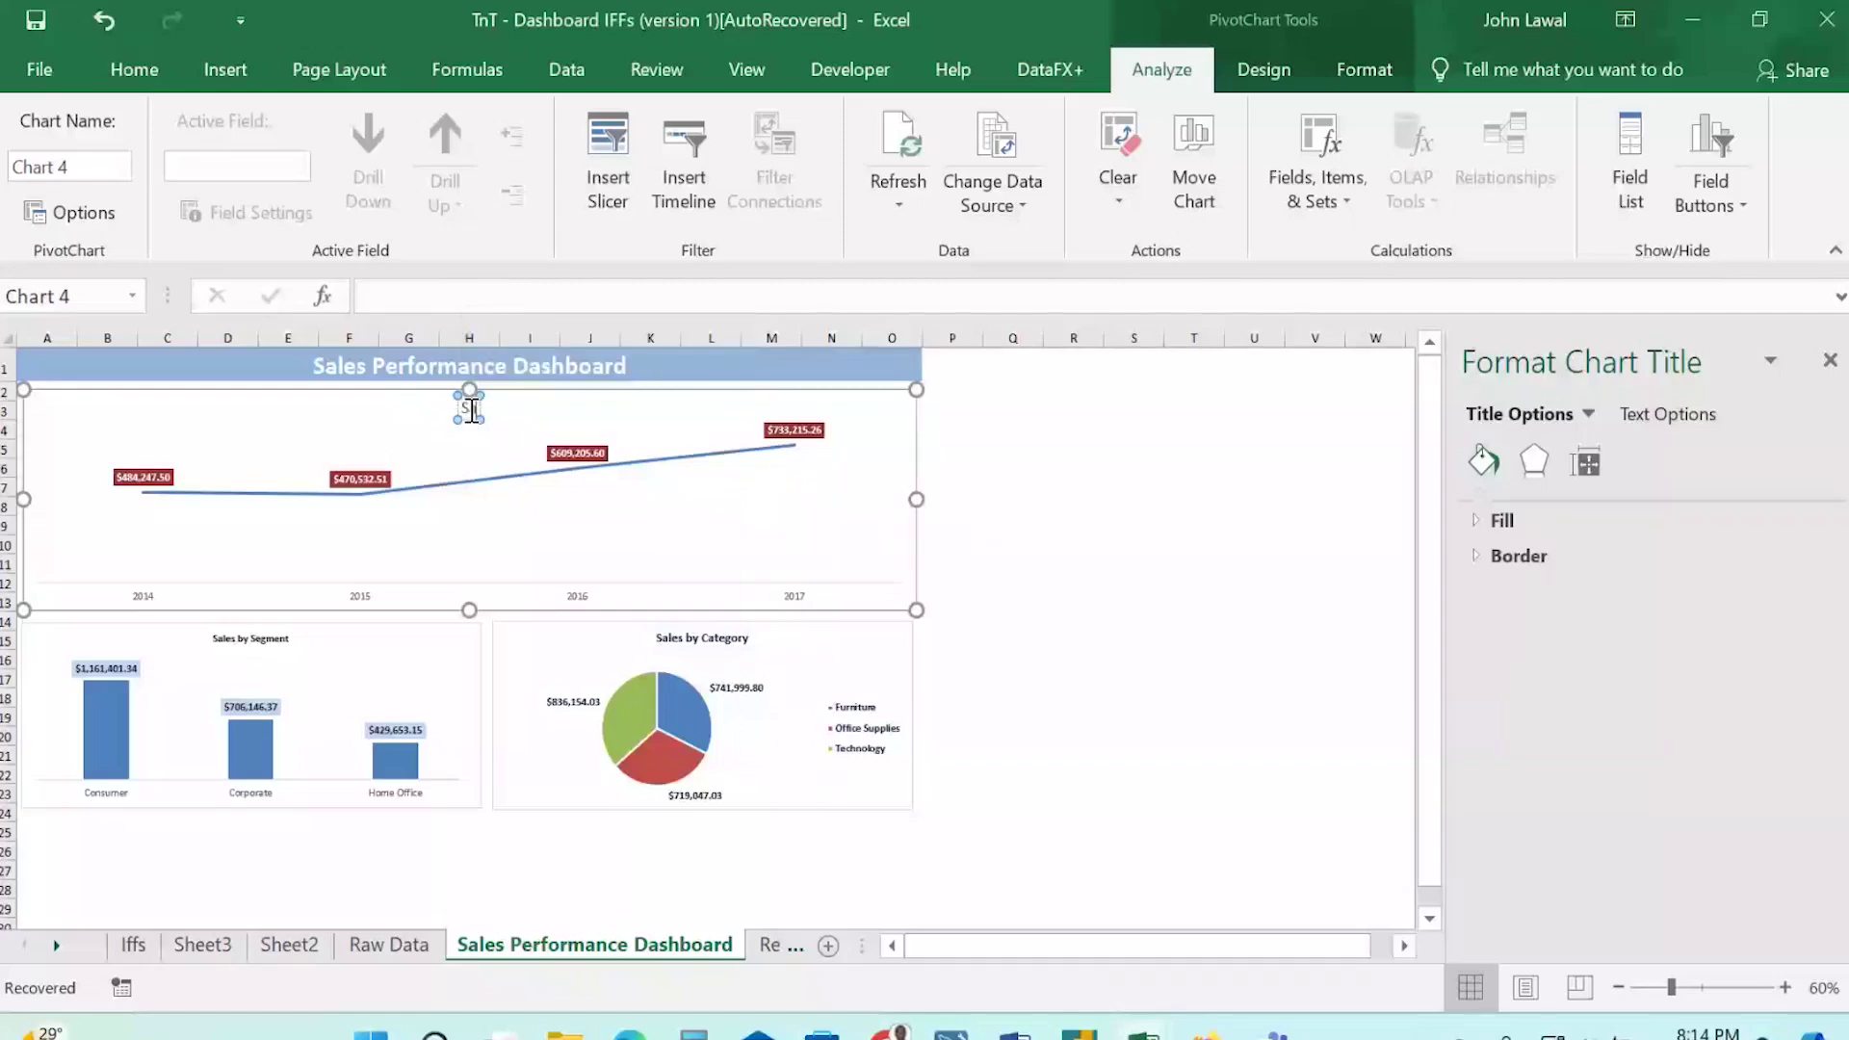
text(ales Trend)
click(1032, 430)
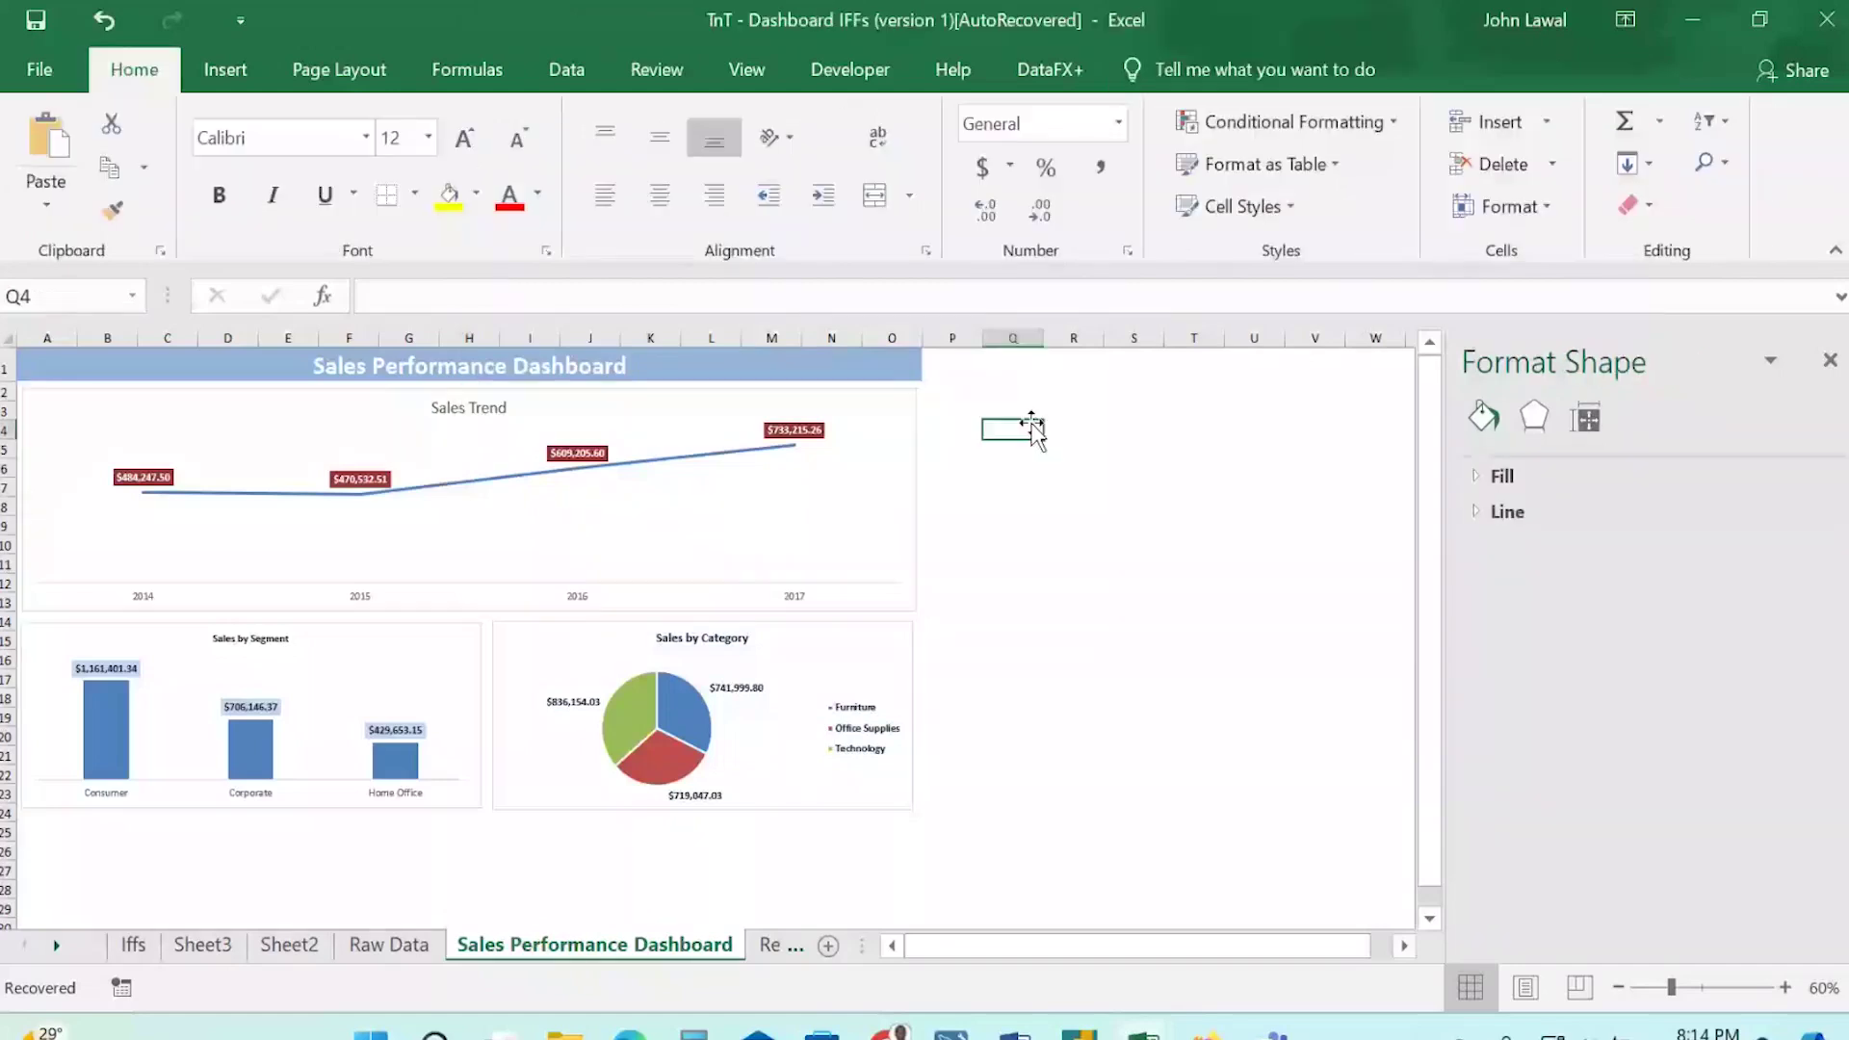
Save the recovered workbook as "TnT - Dashboard IFFs" in the Training Material folder, replacing the existing file.
key(ctrl+s)
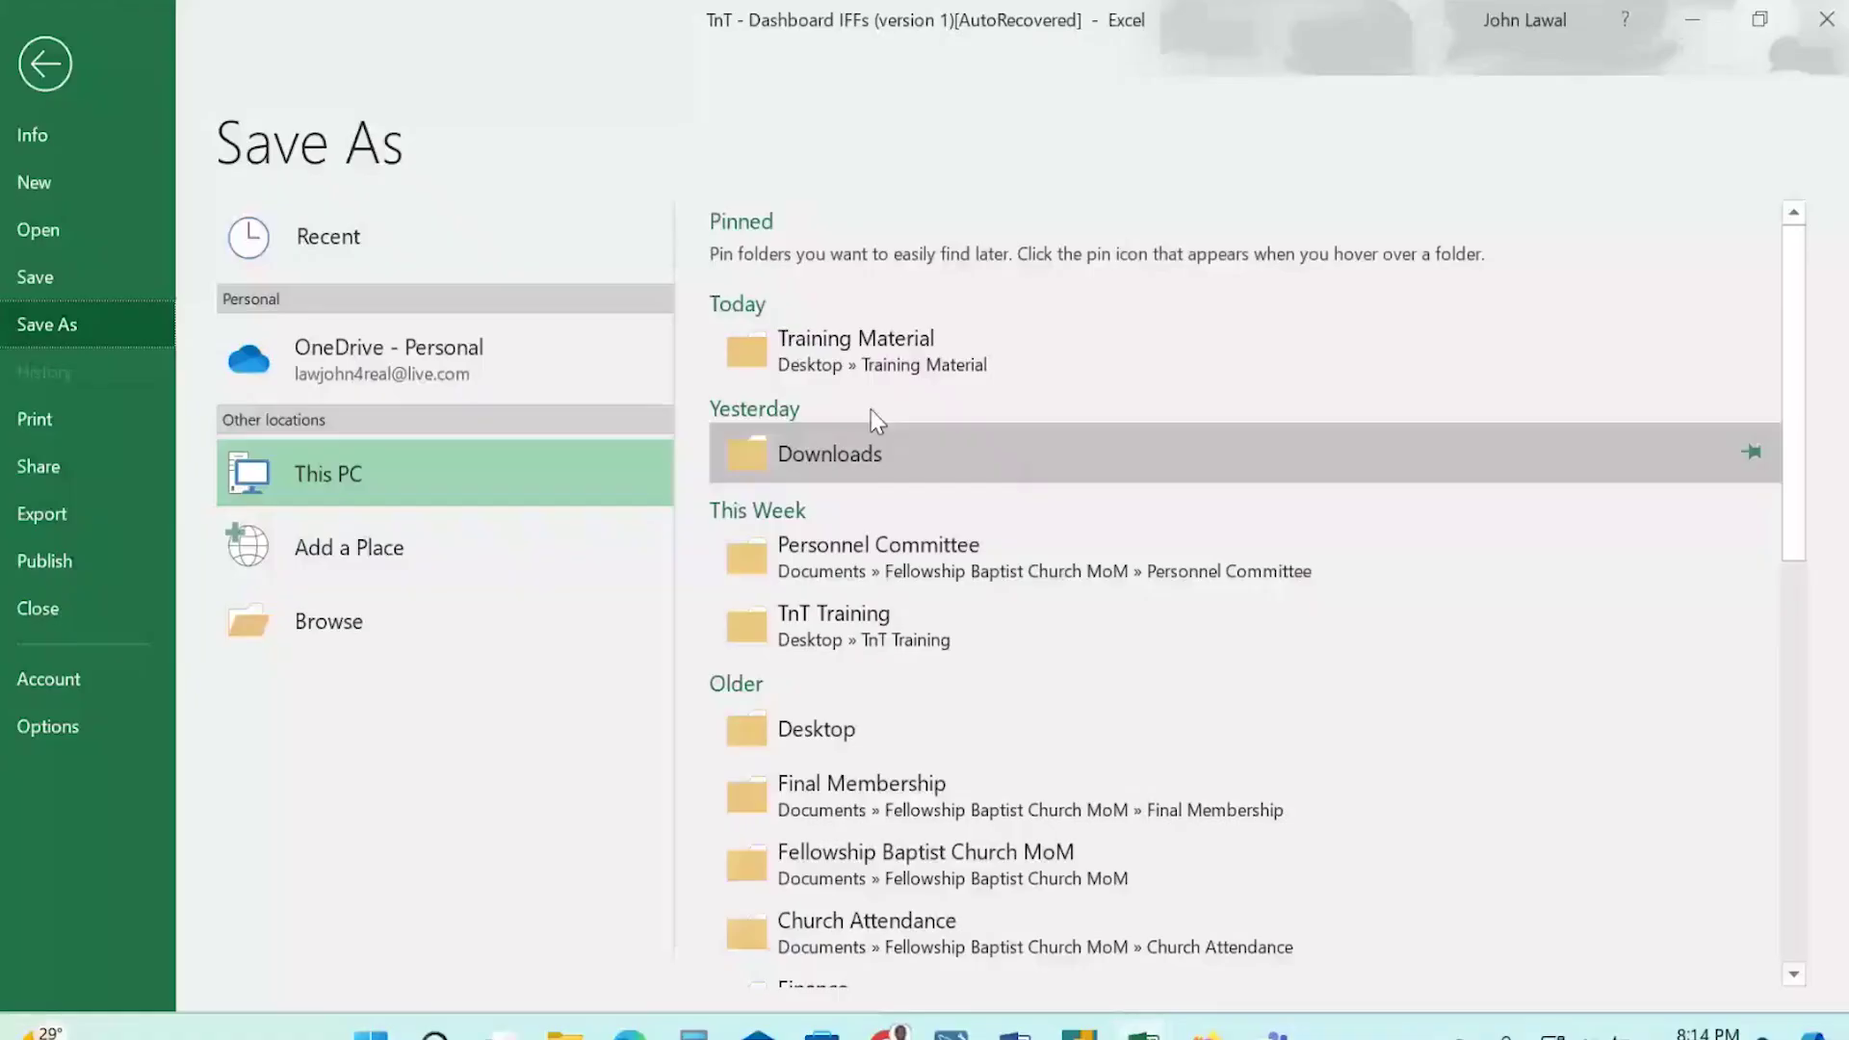
click(838, 641)
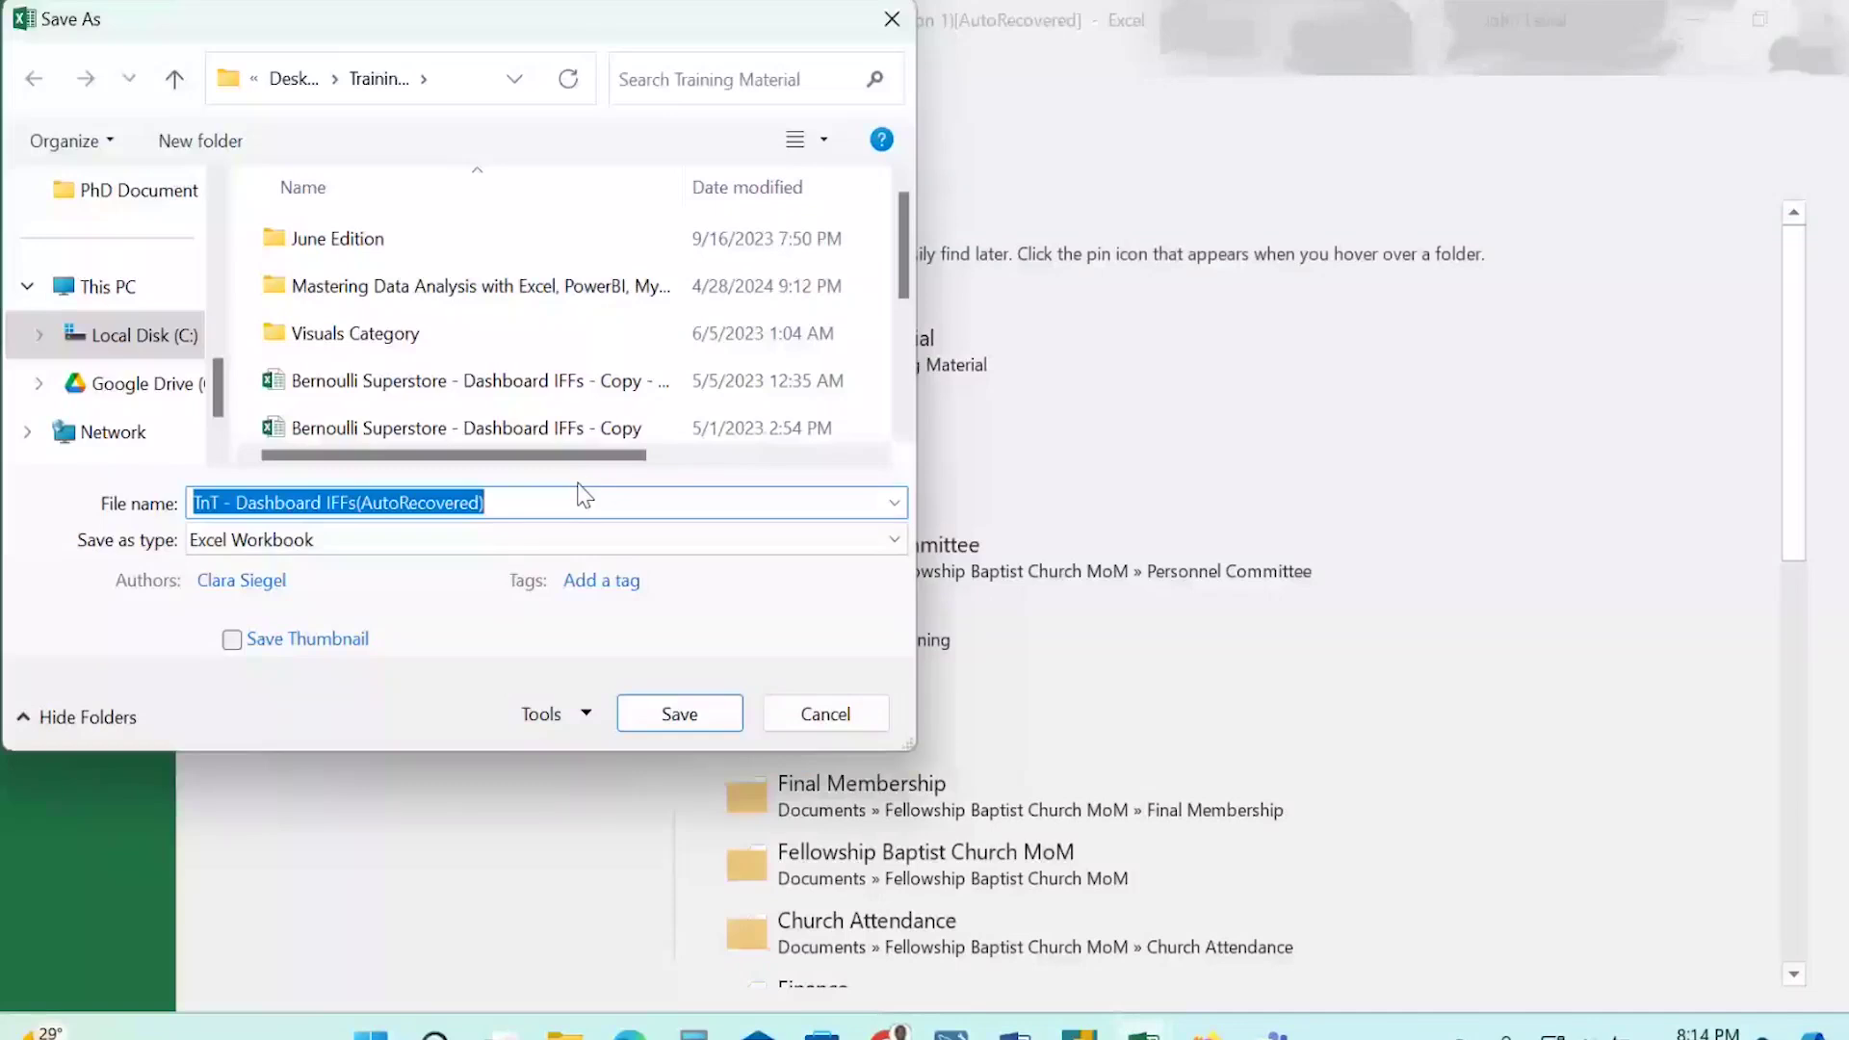
click(664, 712)
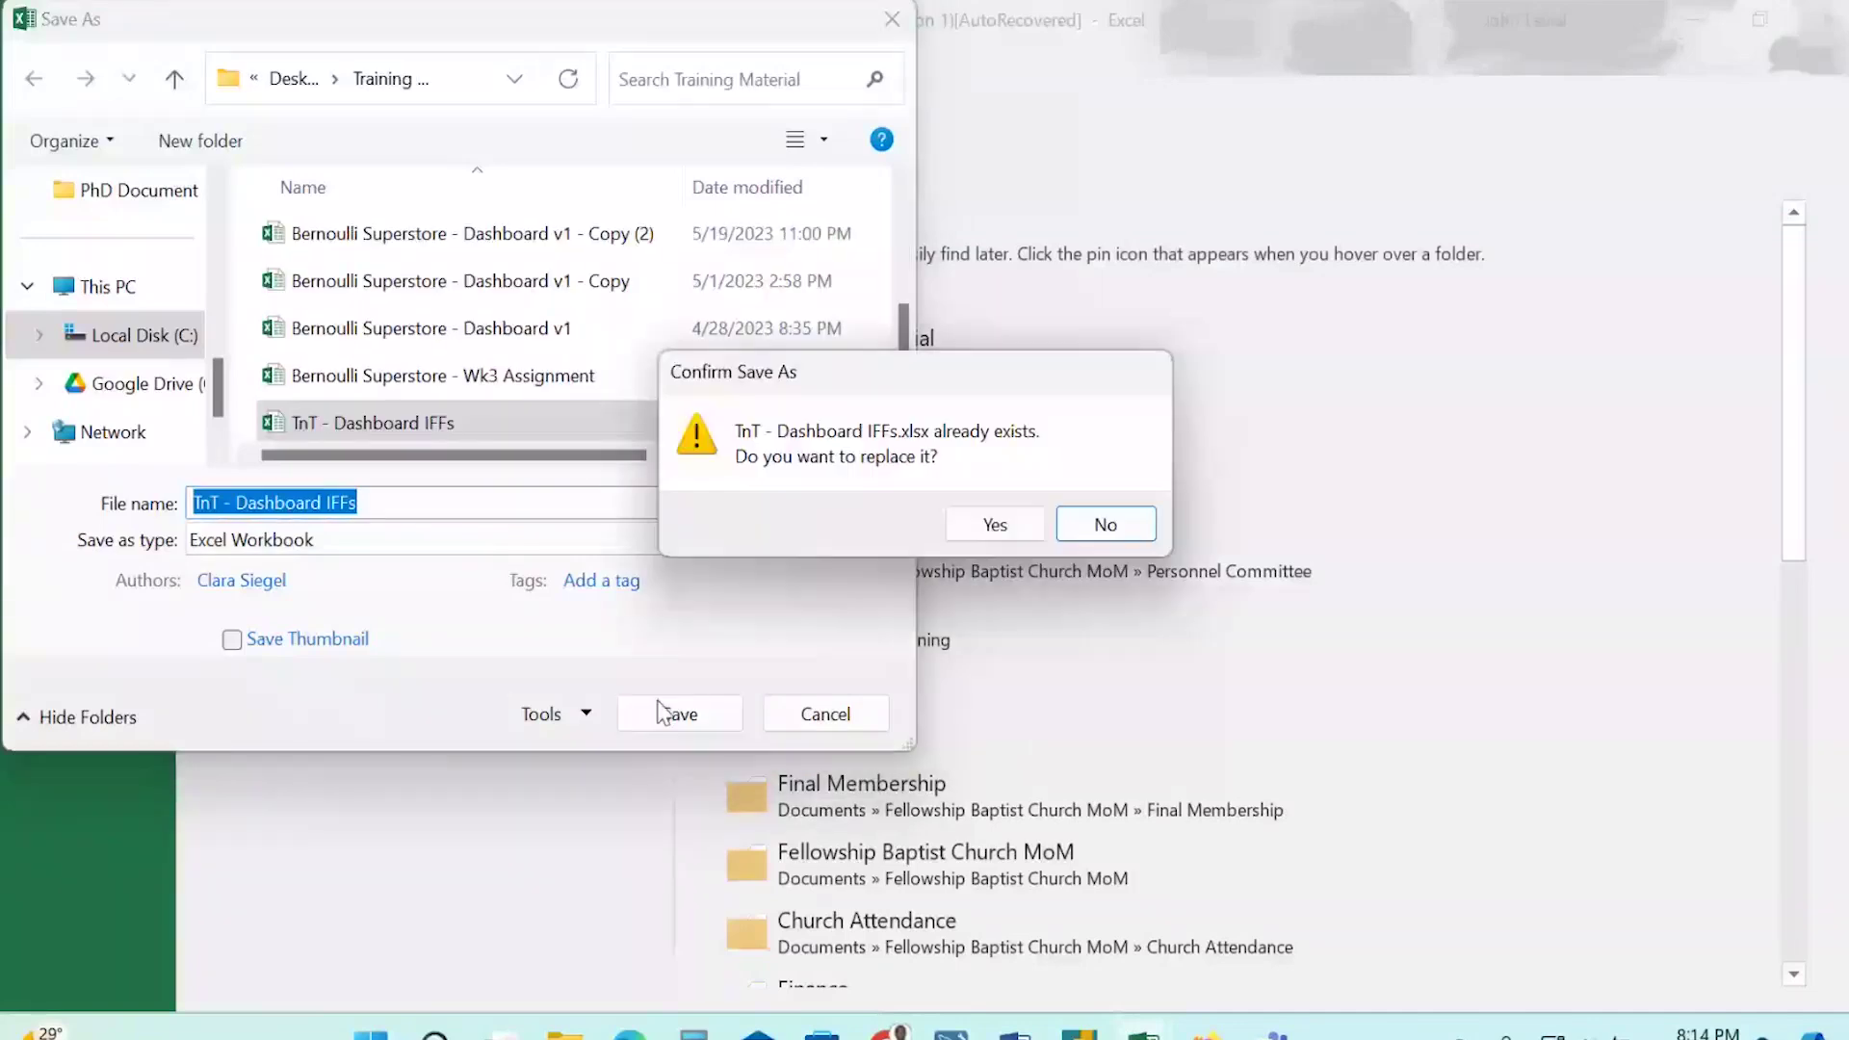
click(994, 521)
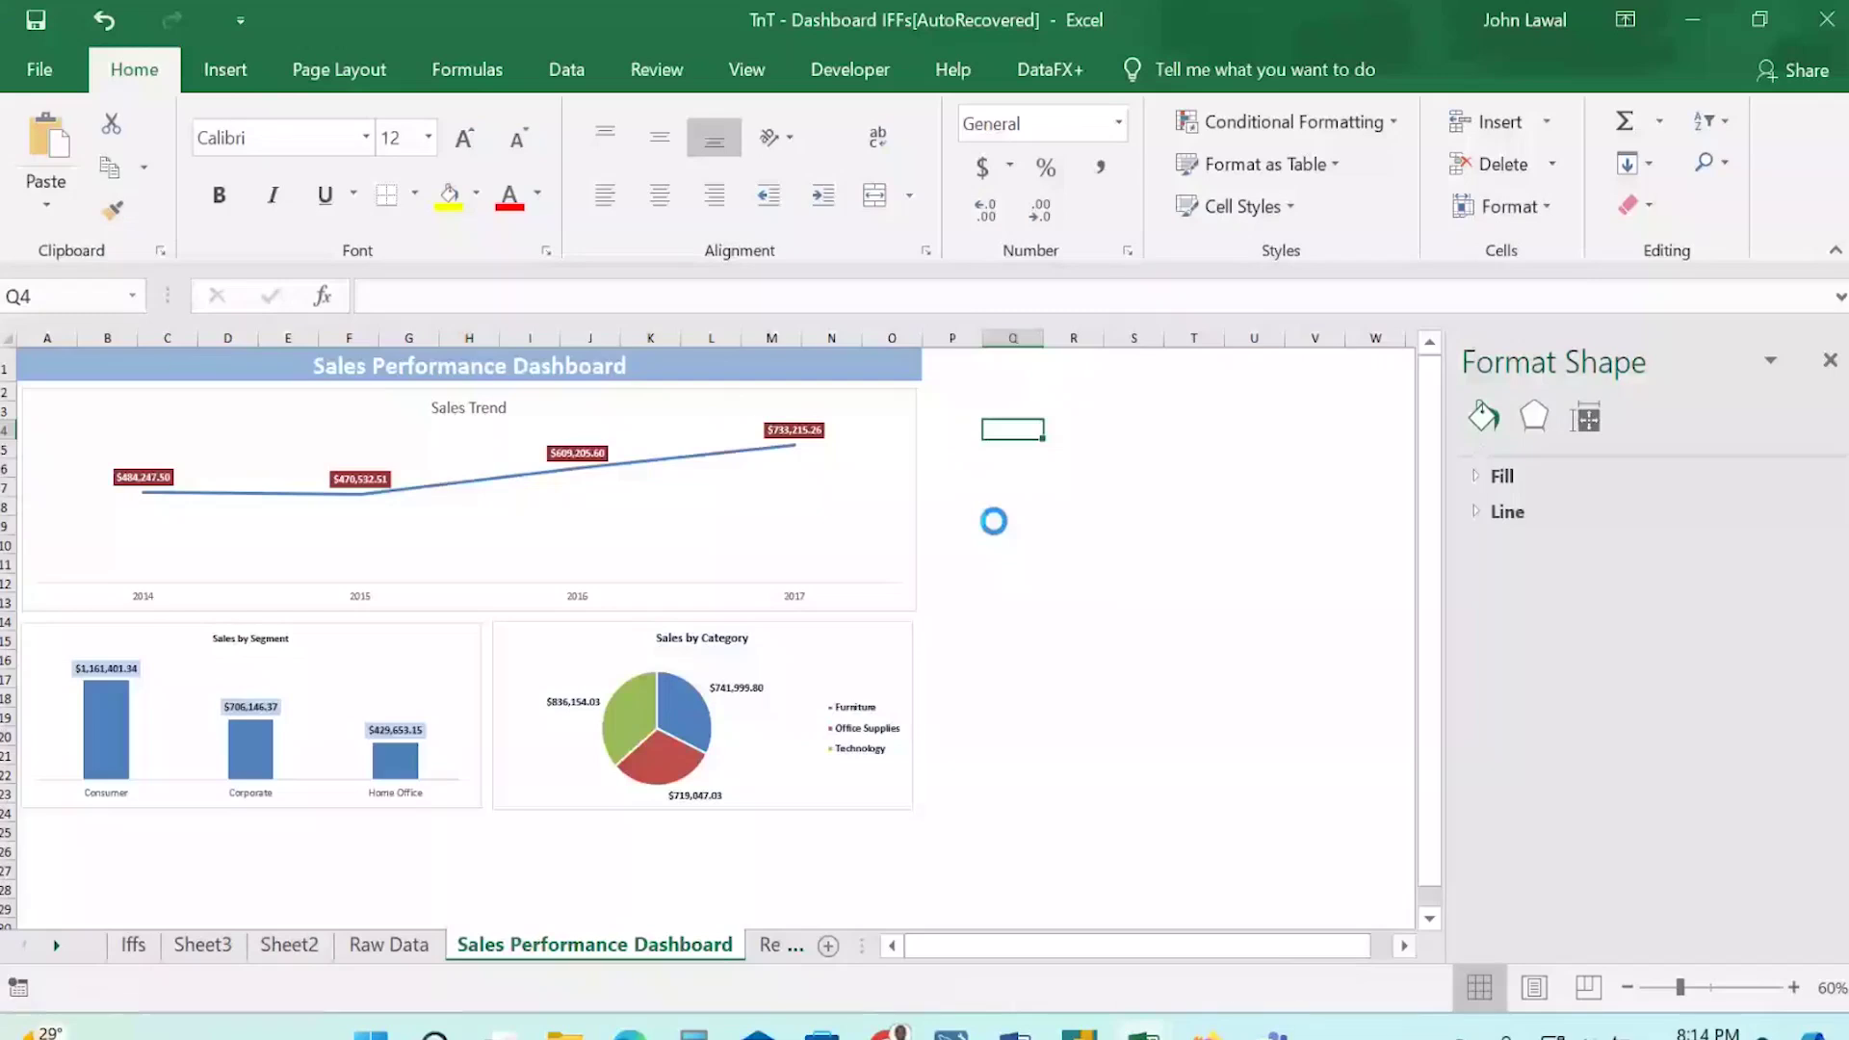
click(1094, 682)
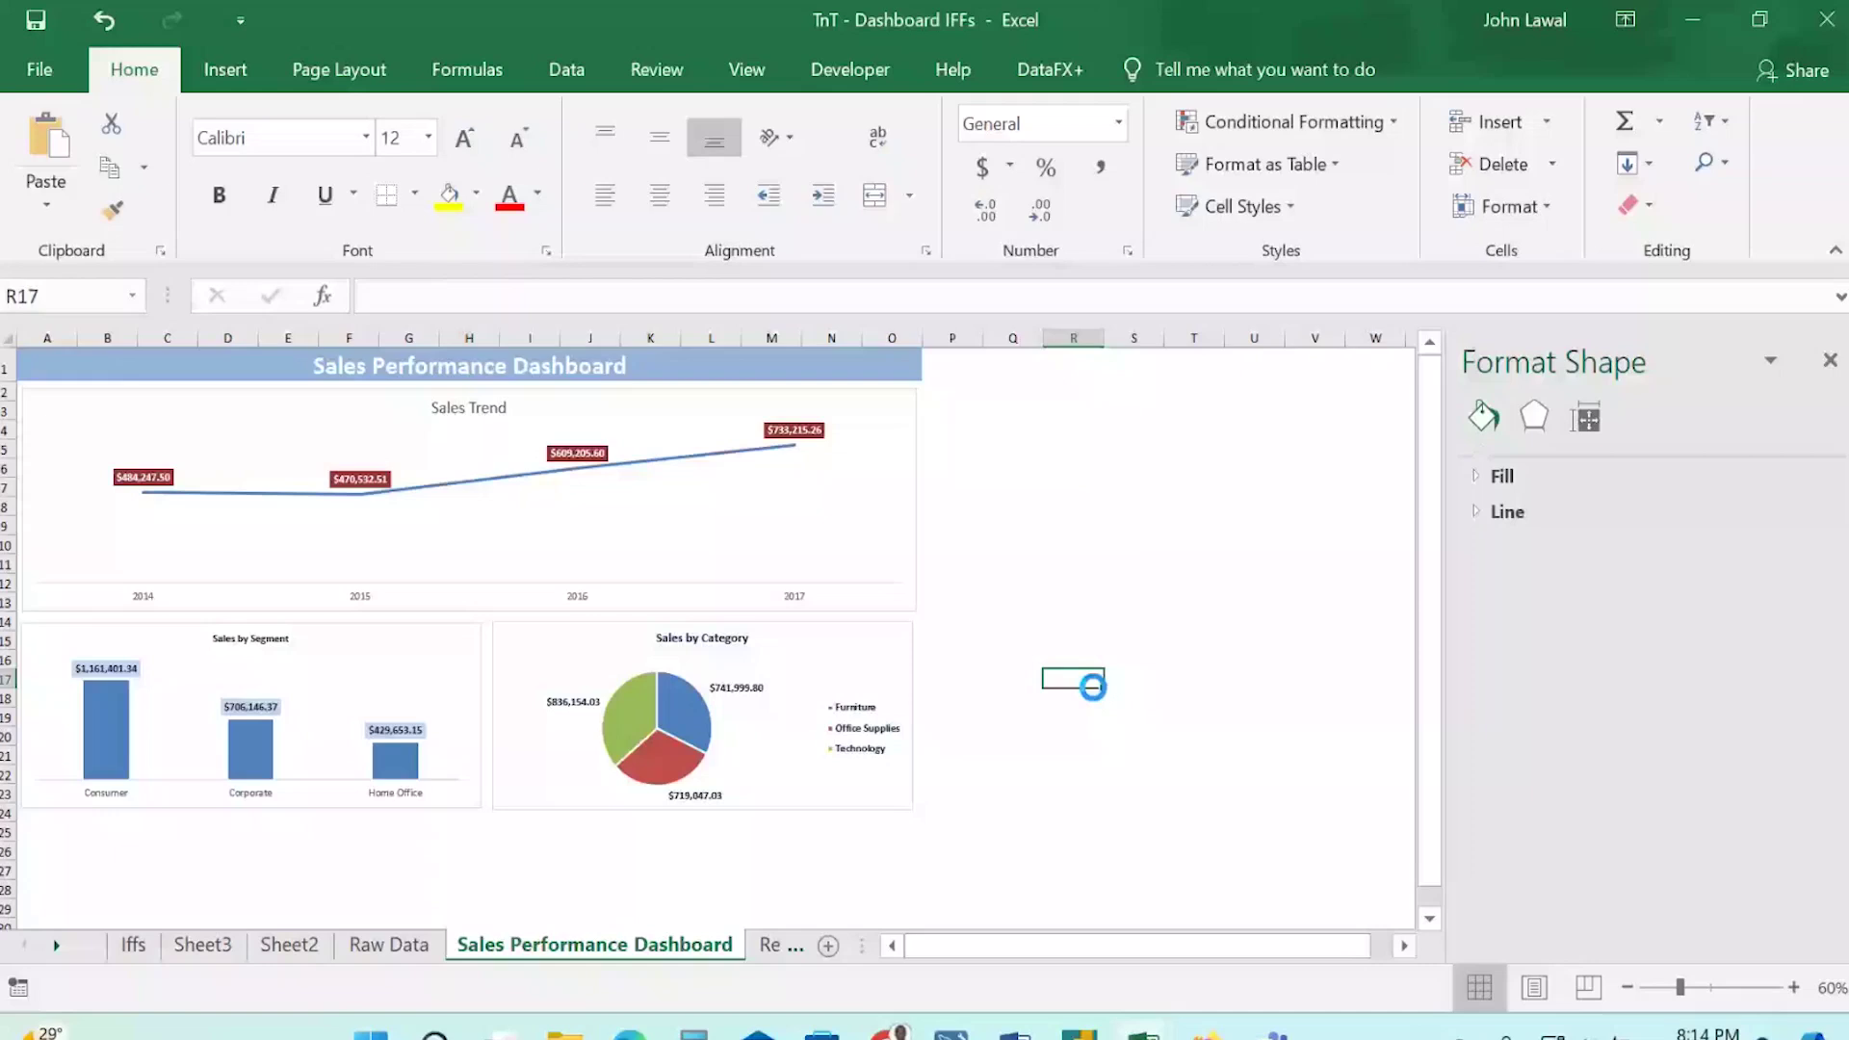
click(532, 868)
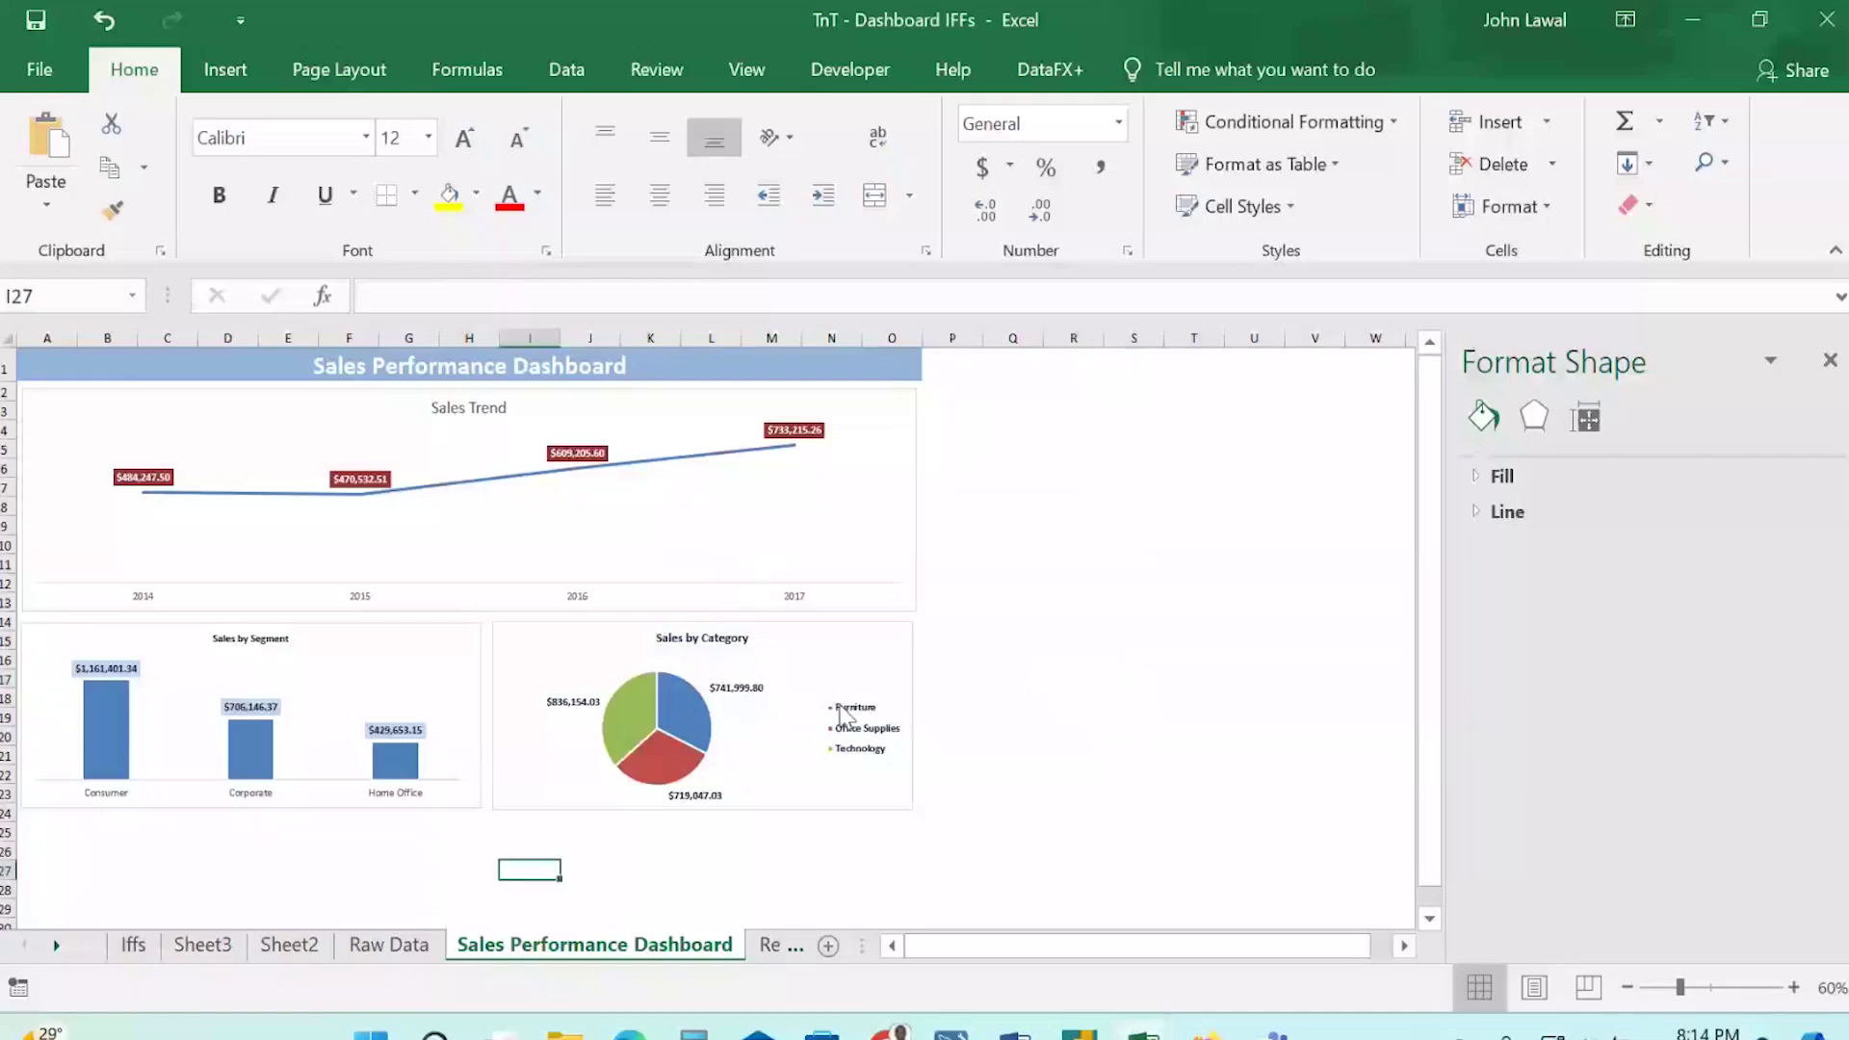
click(896, 644)
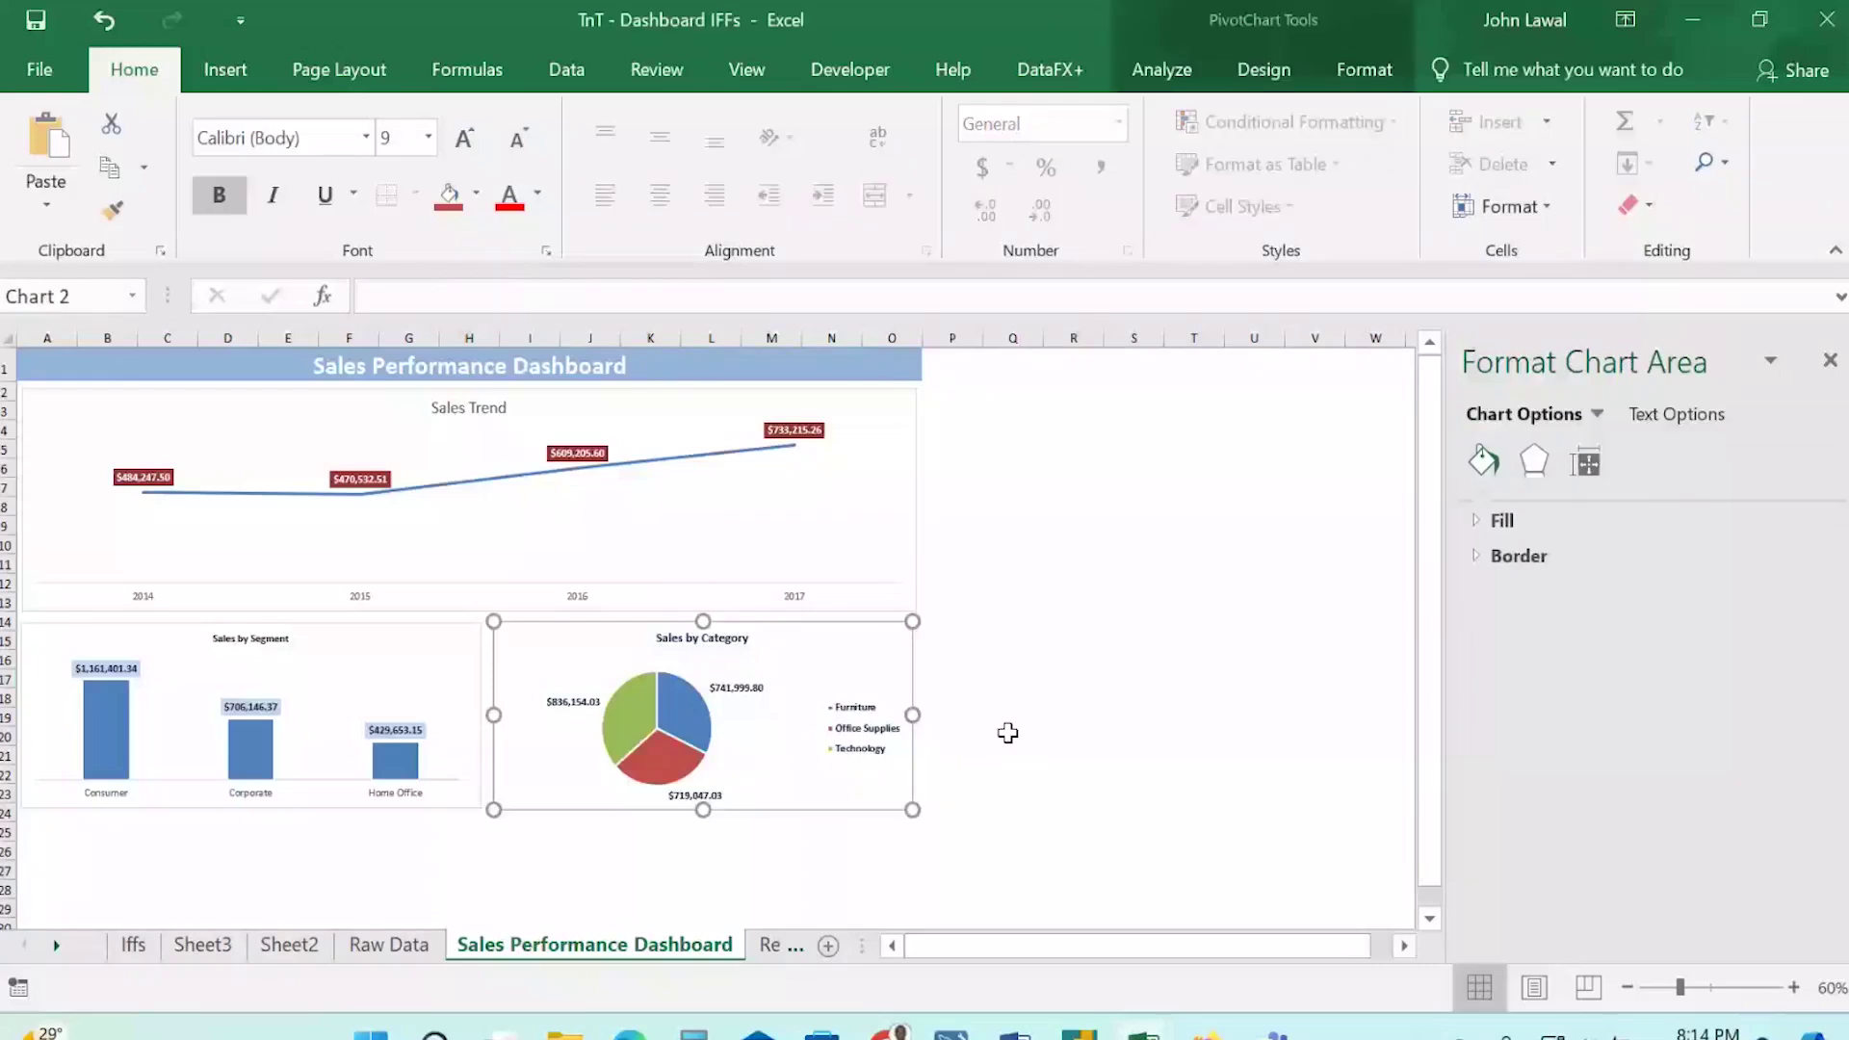
click(1007, 733)
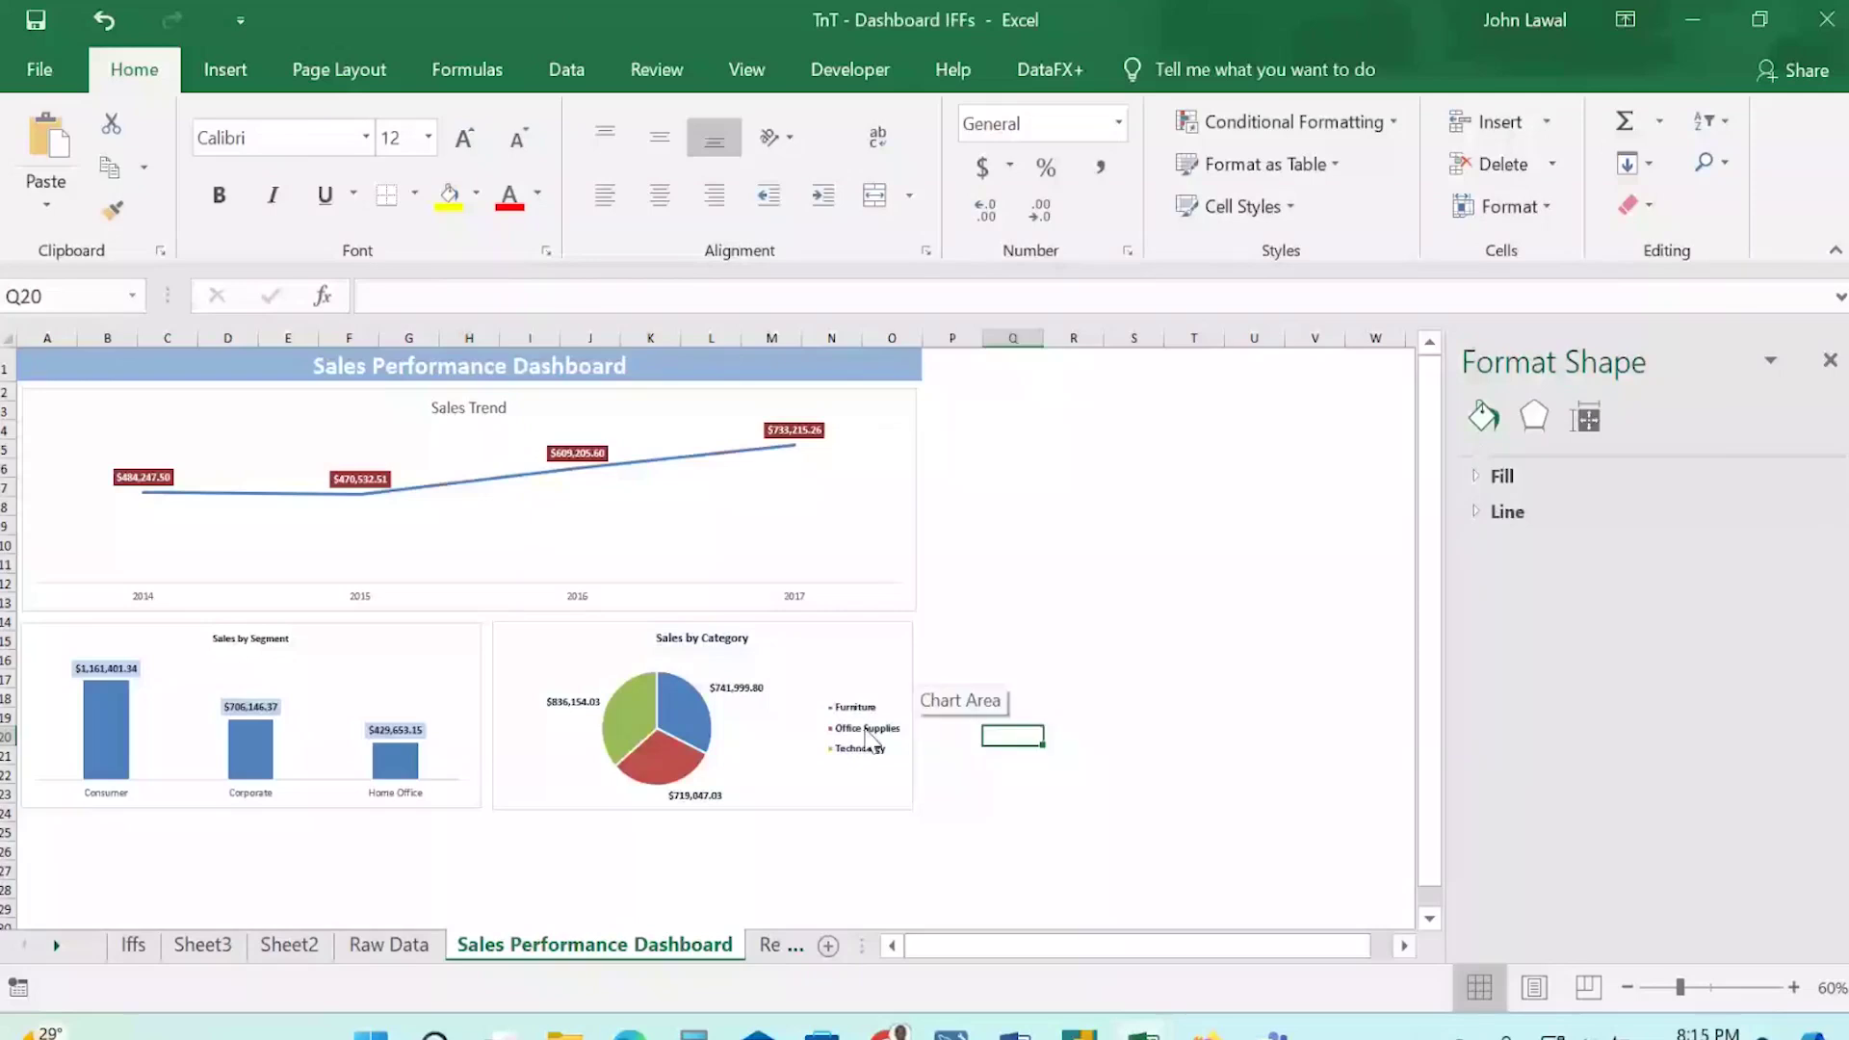
scroll(684, 845, down, 1)
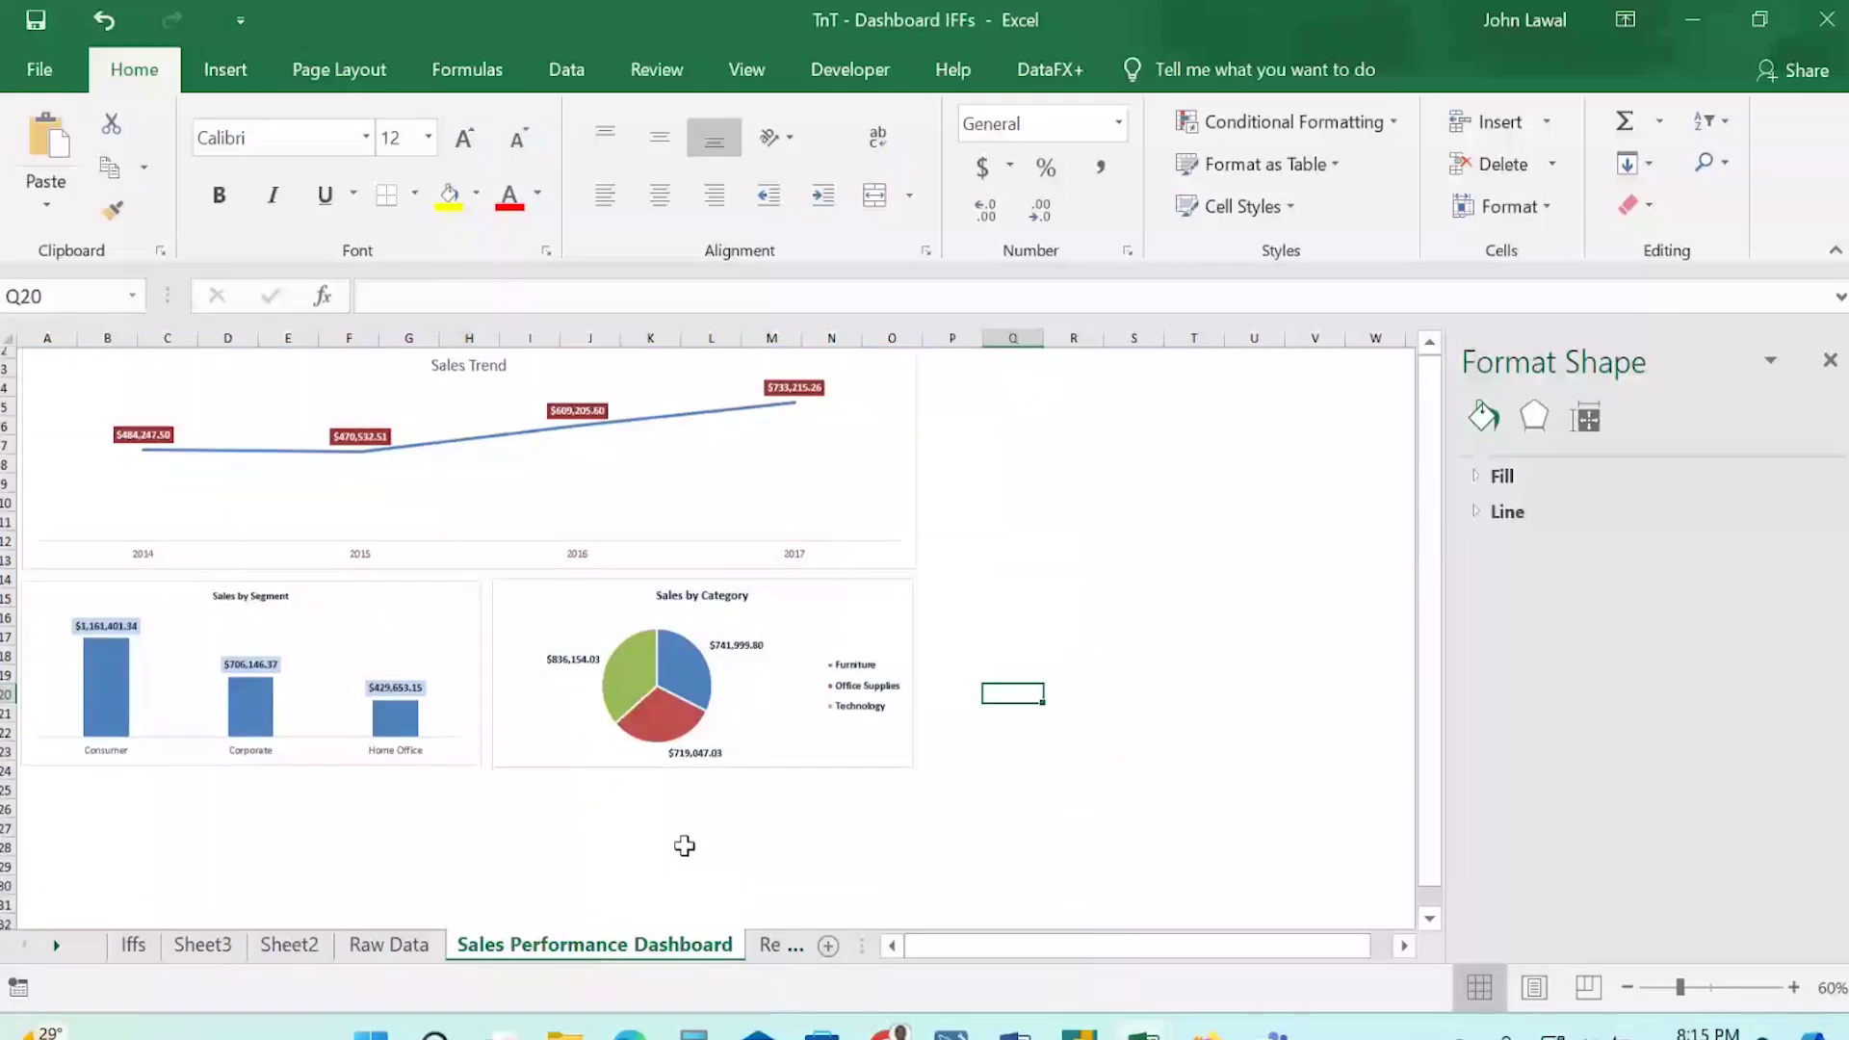
Review the data, display, totals and printing options of the yearly sales pivot table on Sheet2, leaving them as they are.
click(289, 945)
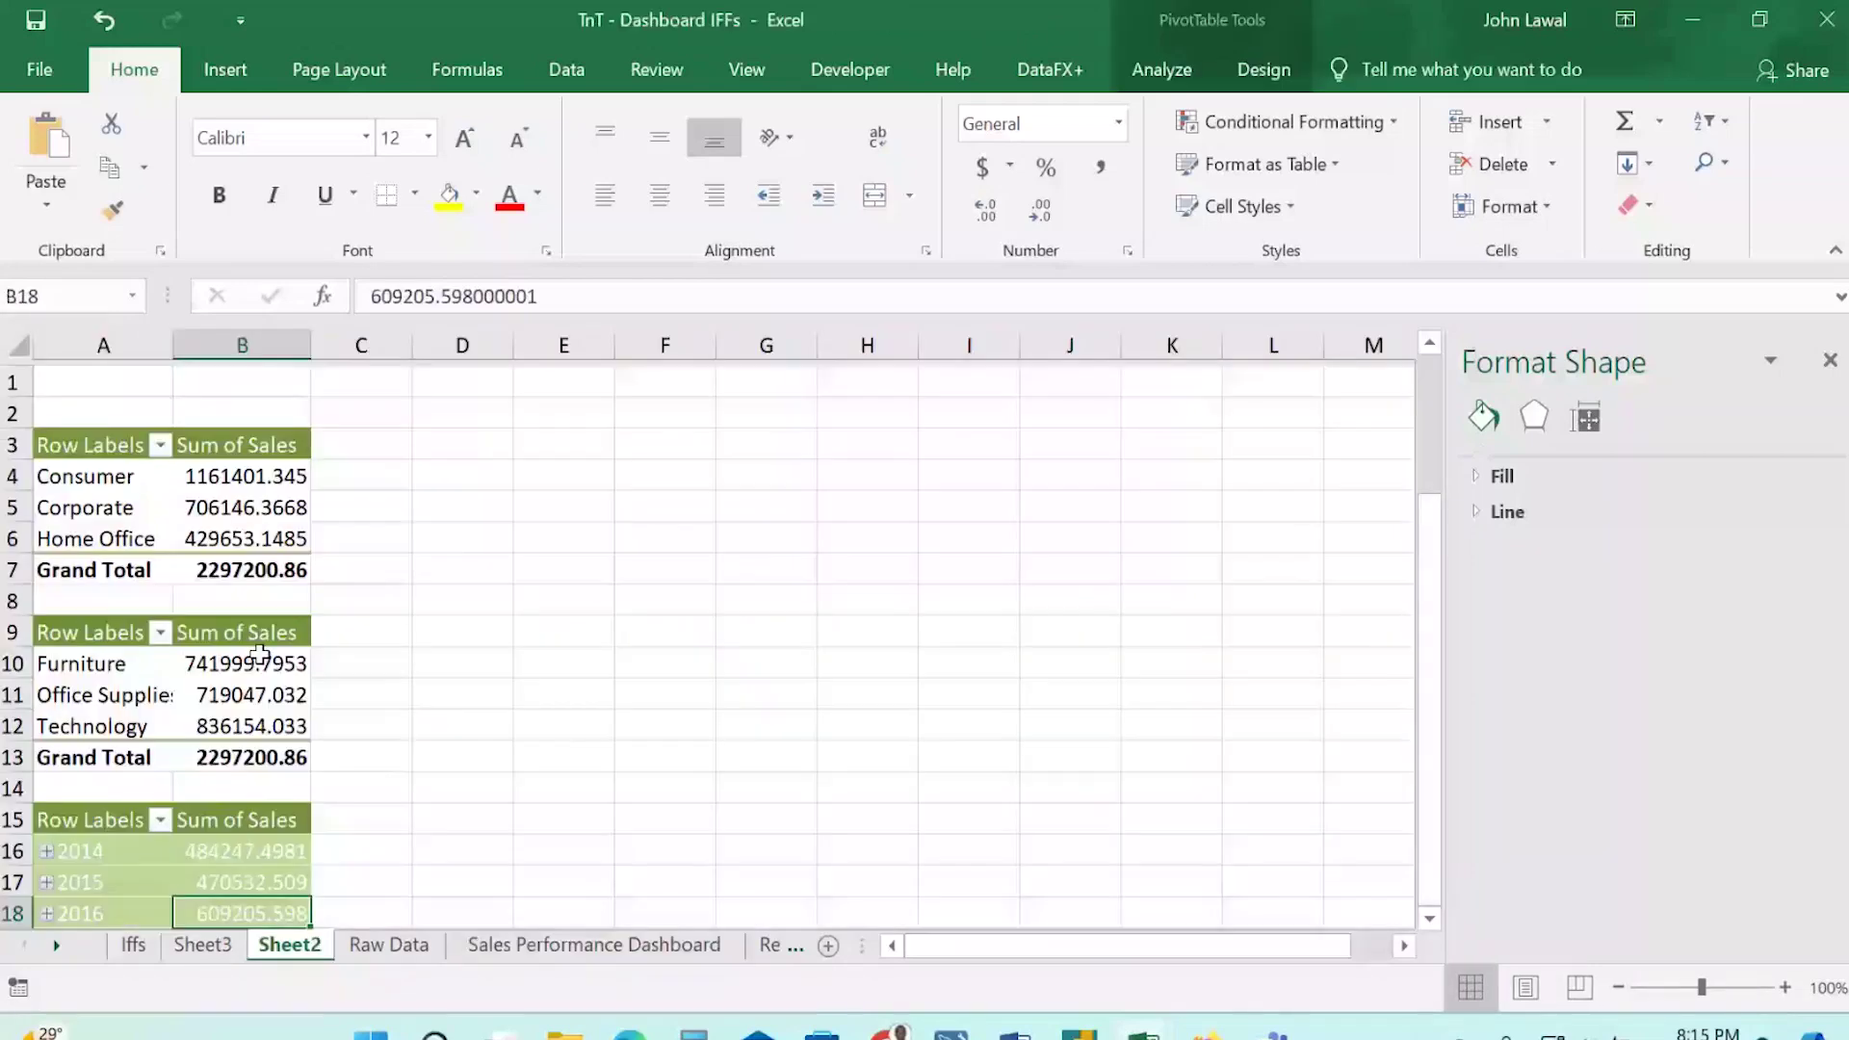
scroll(260, 655, up, 2)
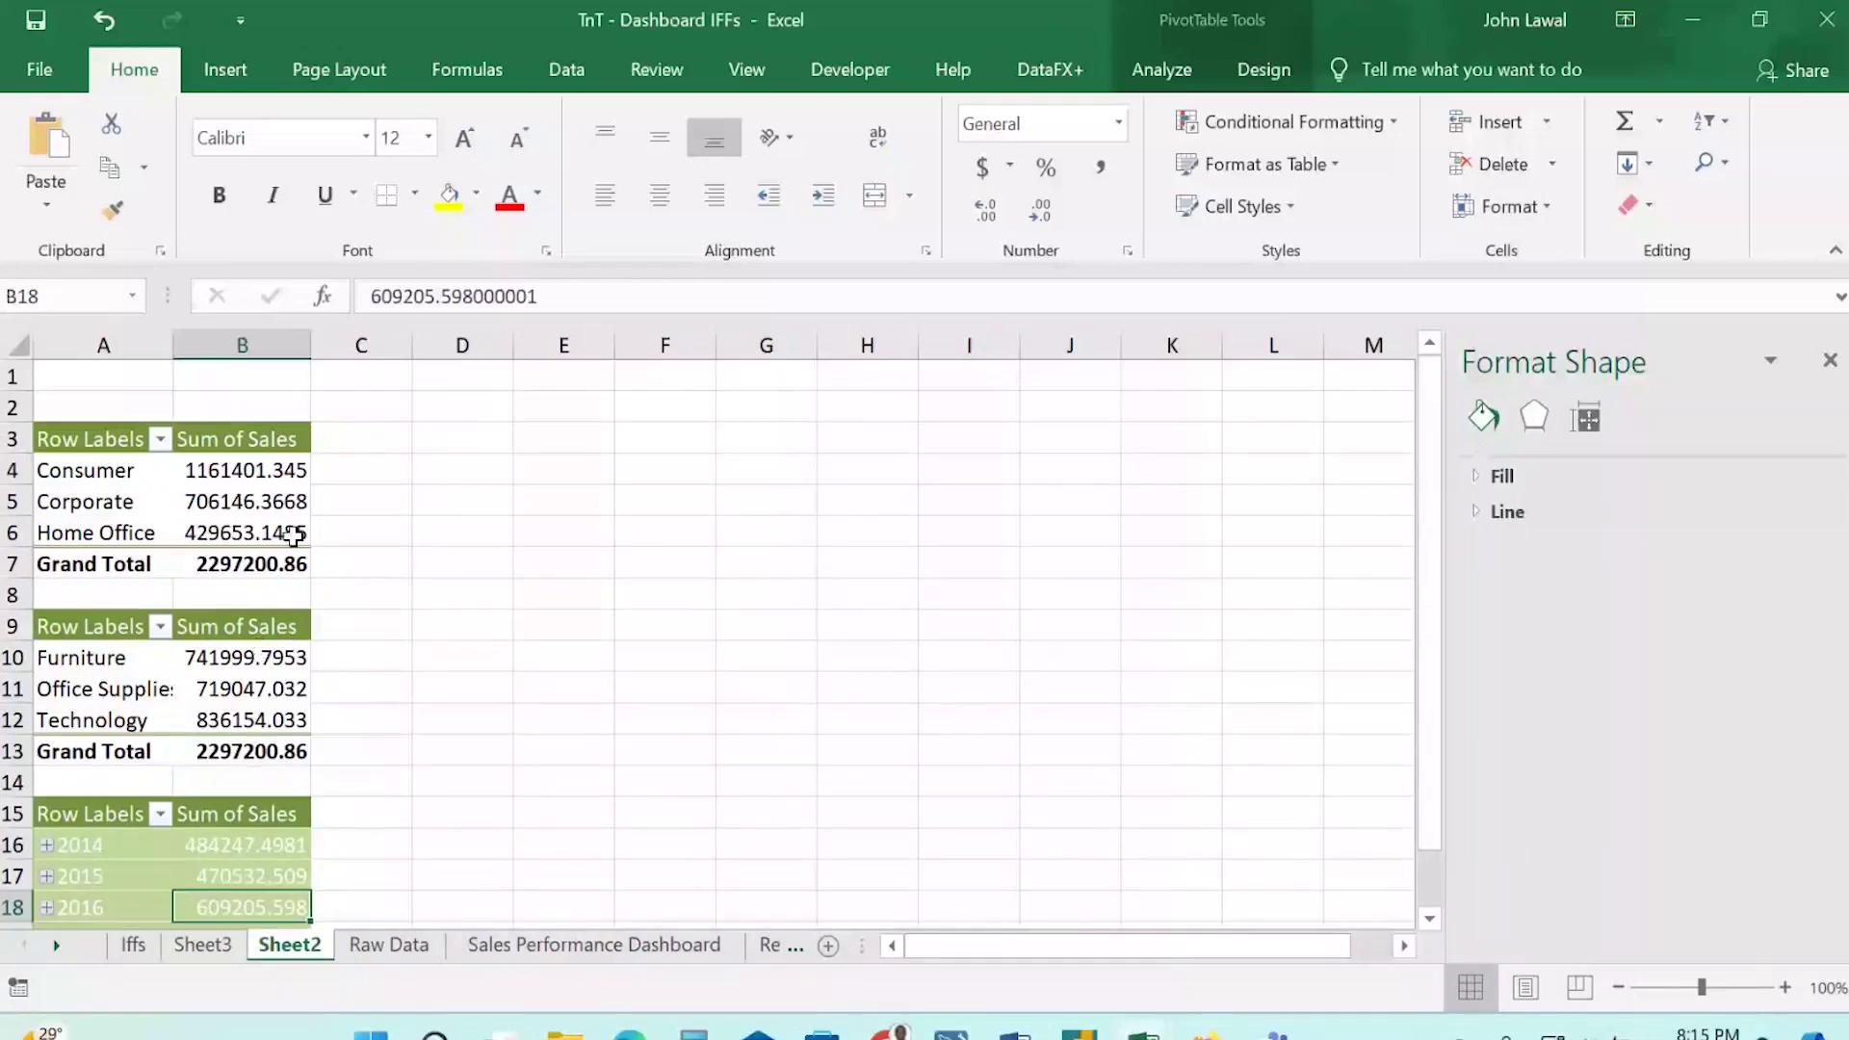
scroll(137, 636, down, 2)
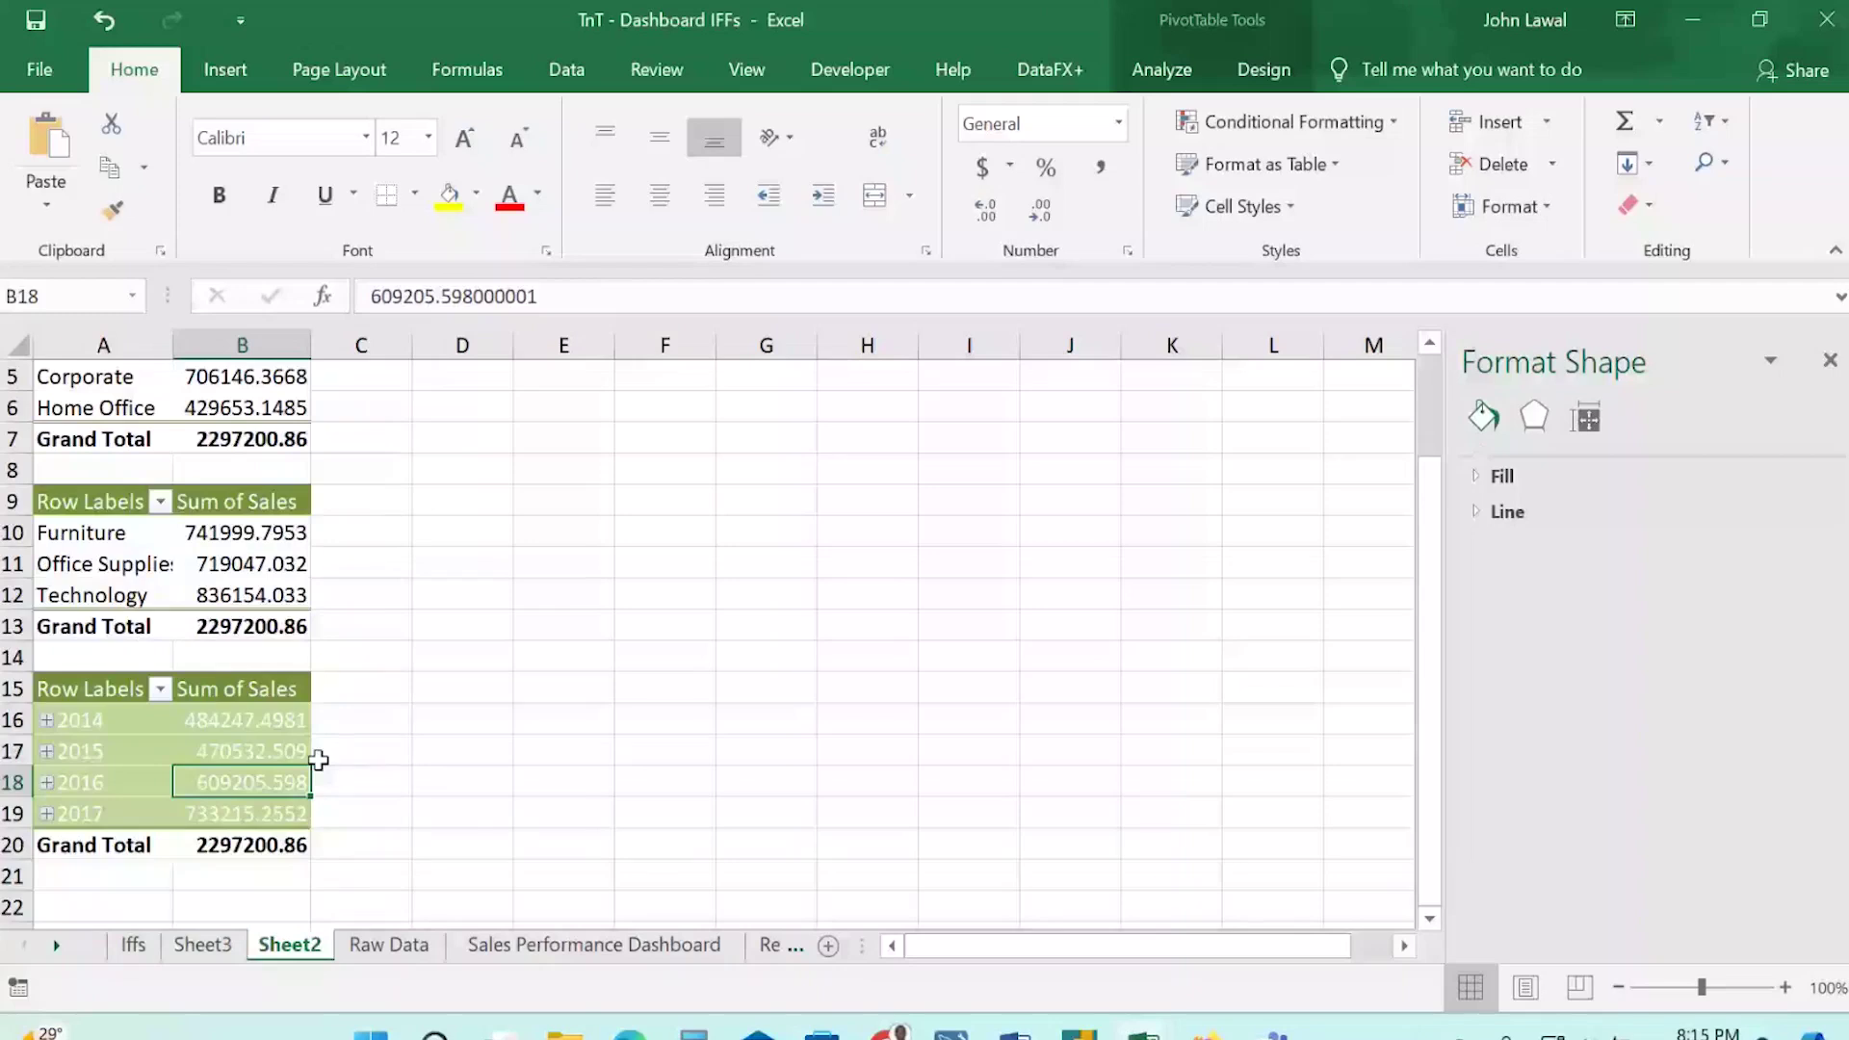
right_click(235, 691)
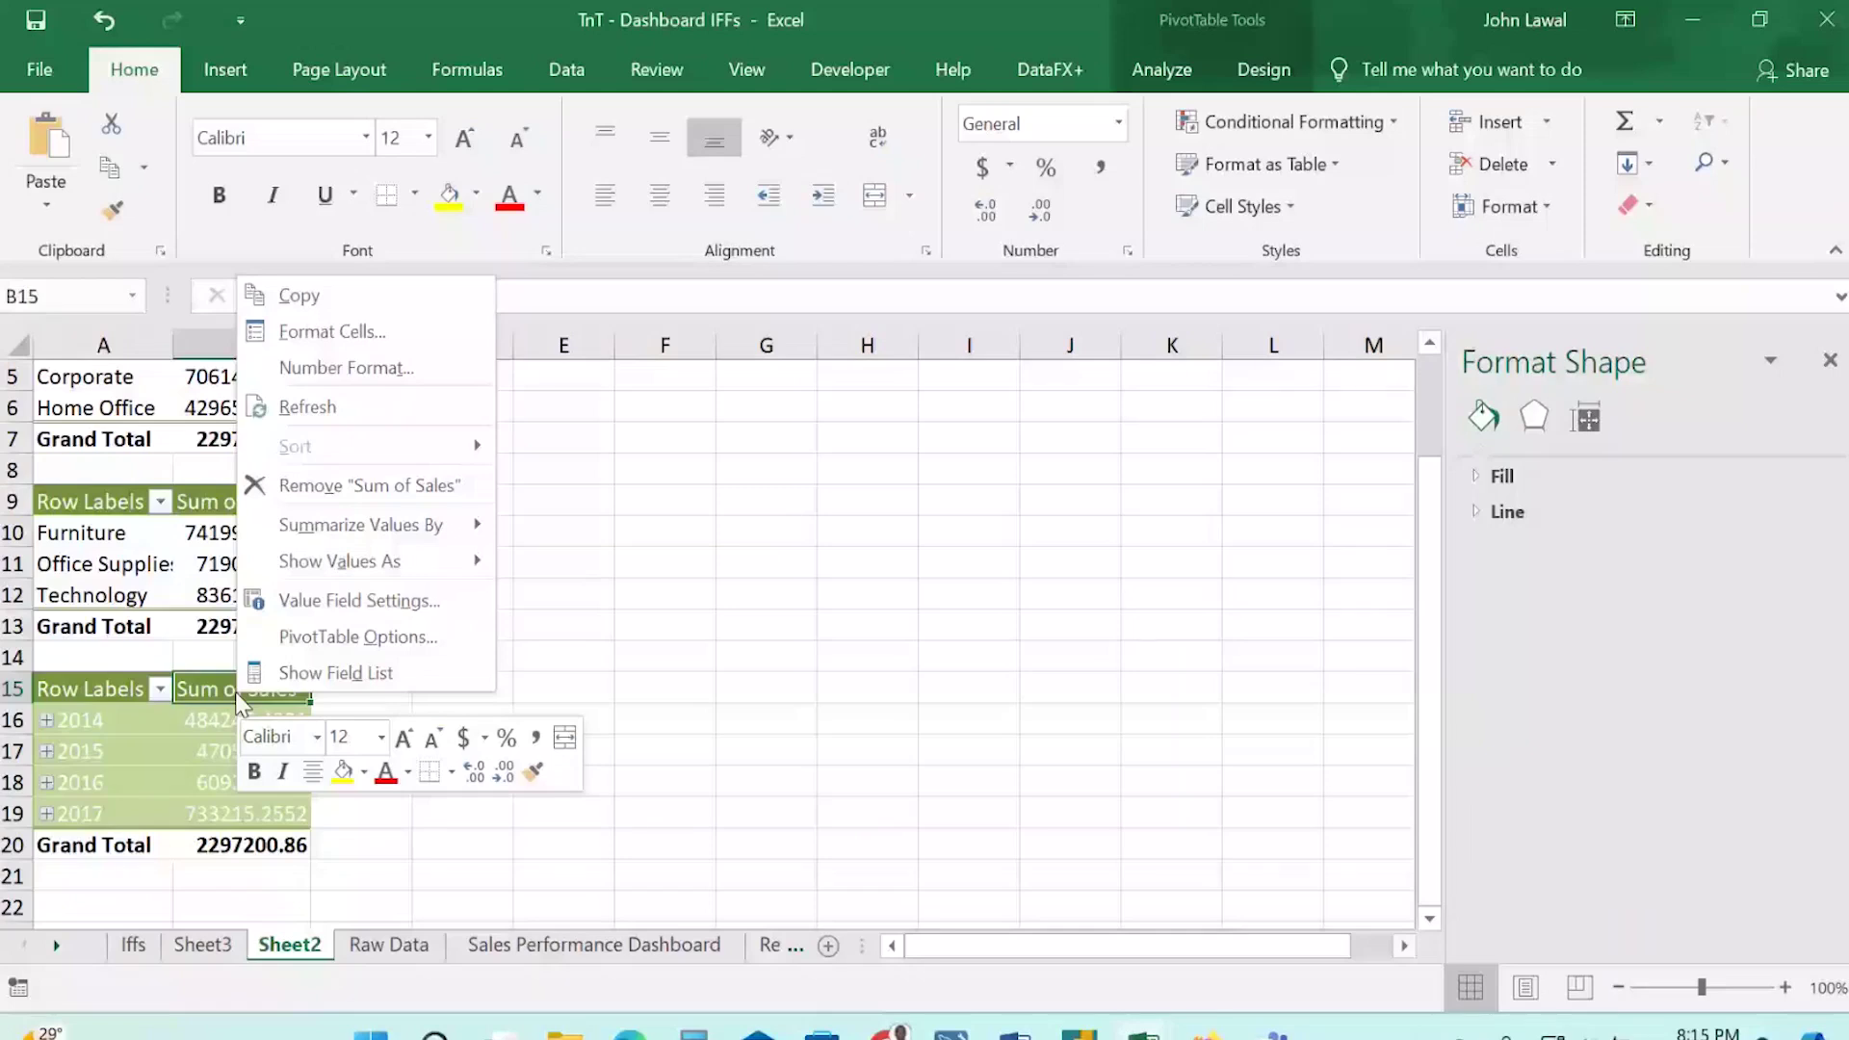
click(358, 637)
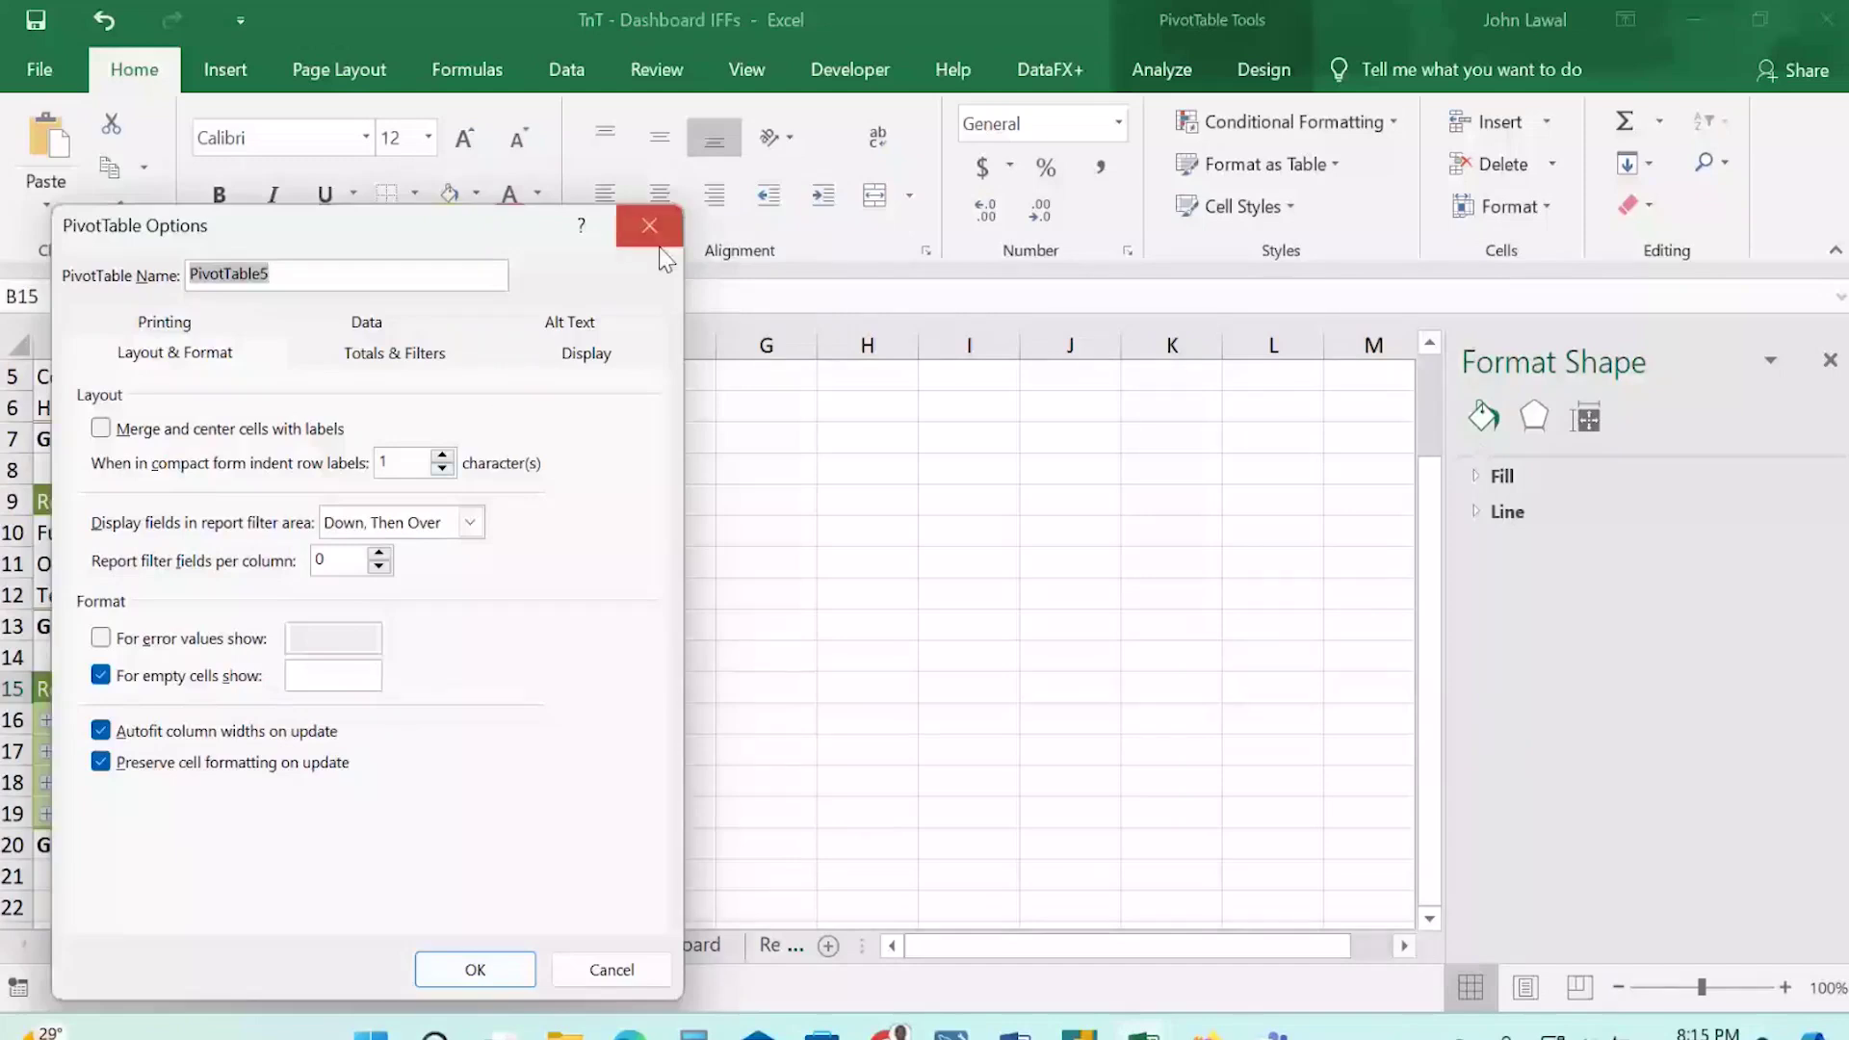
click(438, 326)
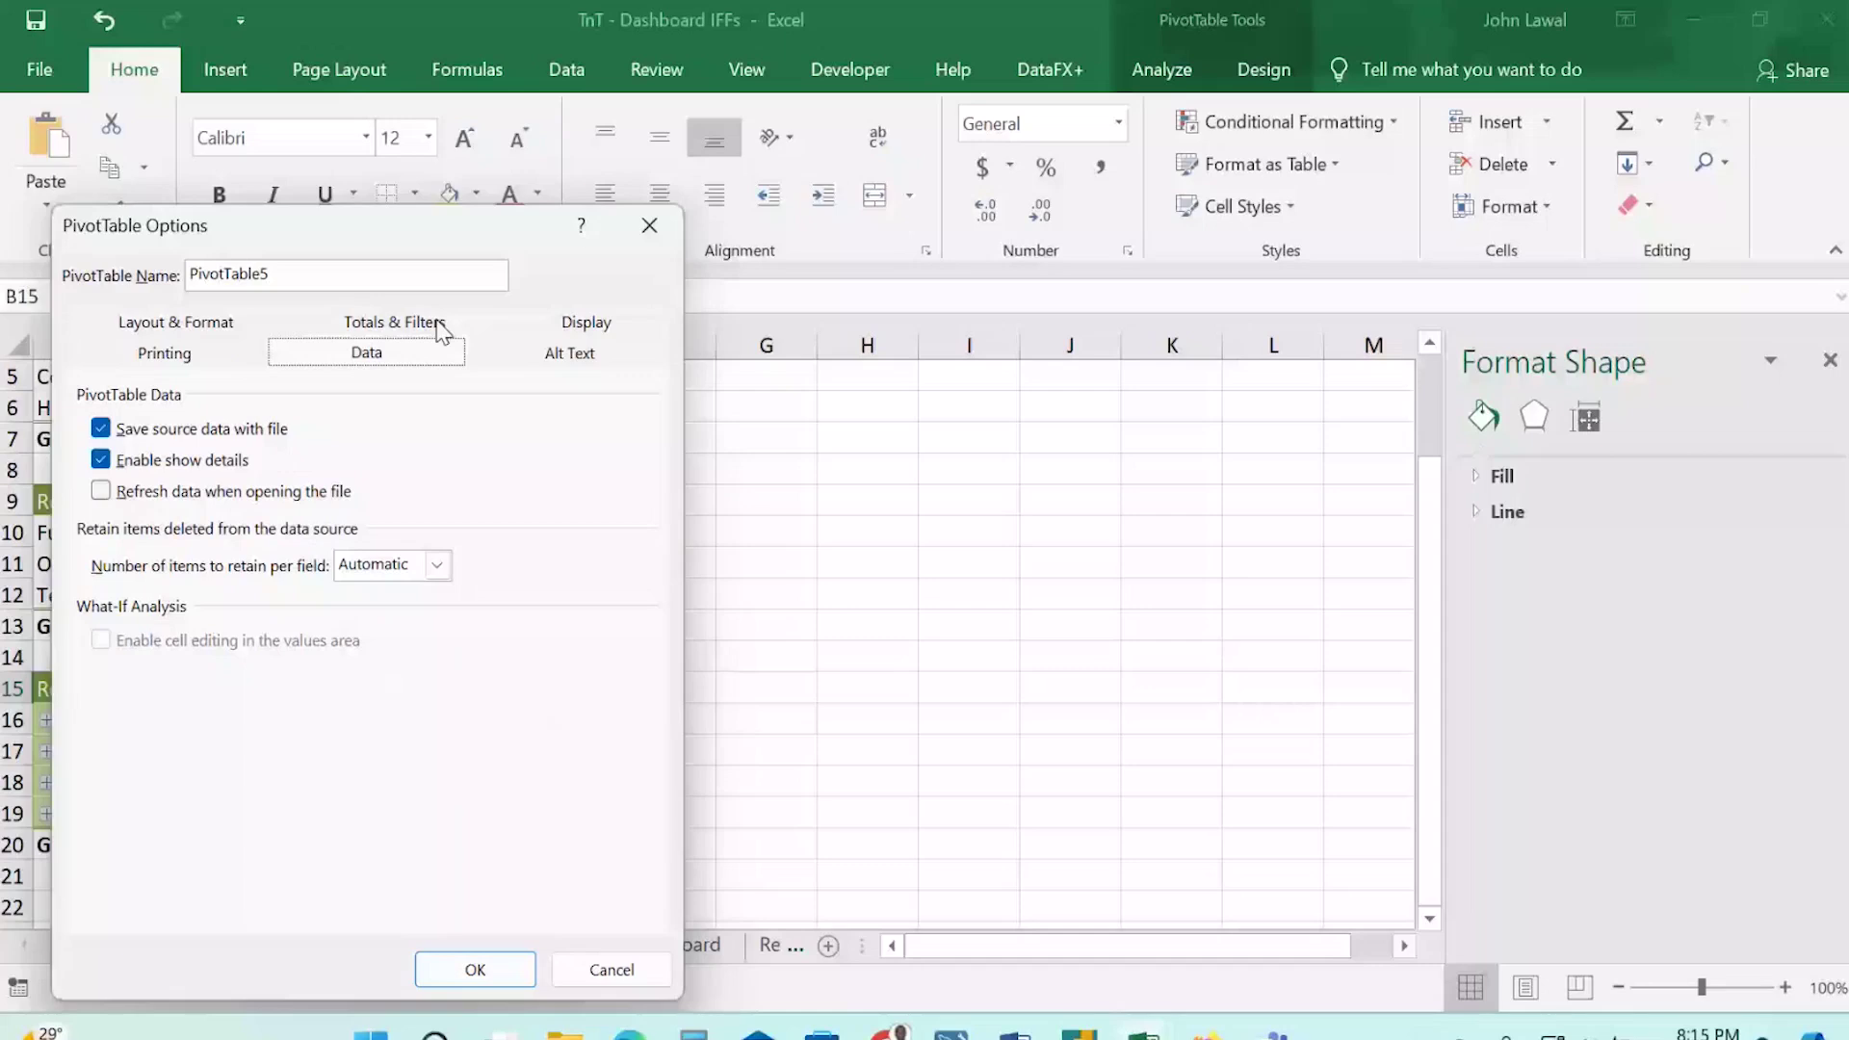
click(549, 325)
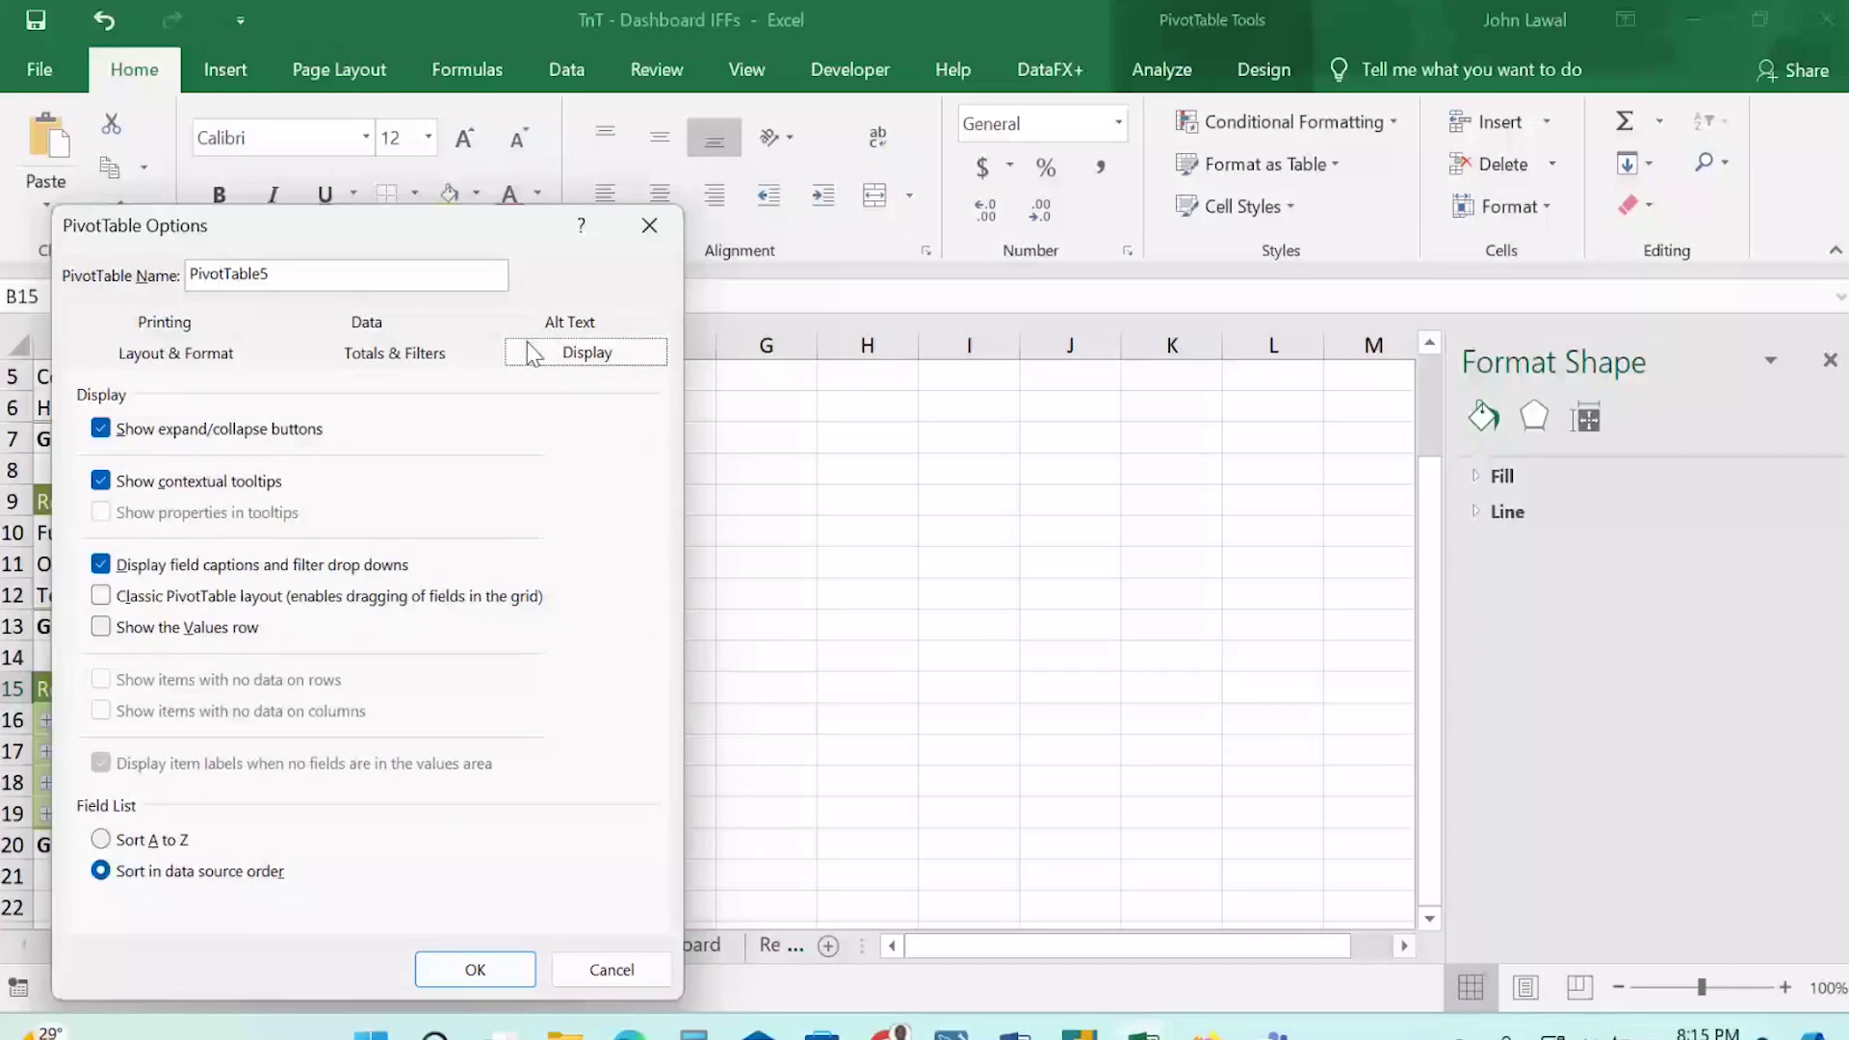
click(418, 362)
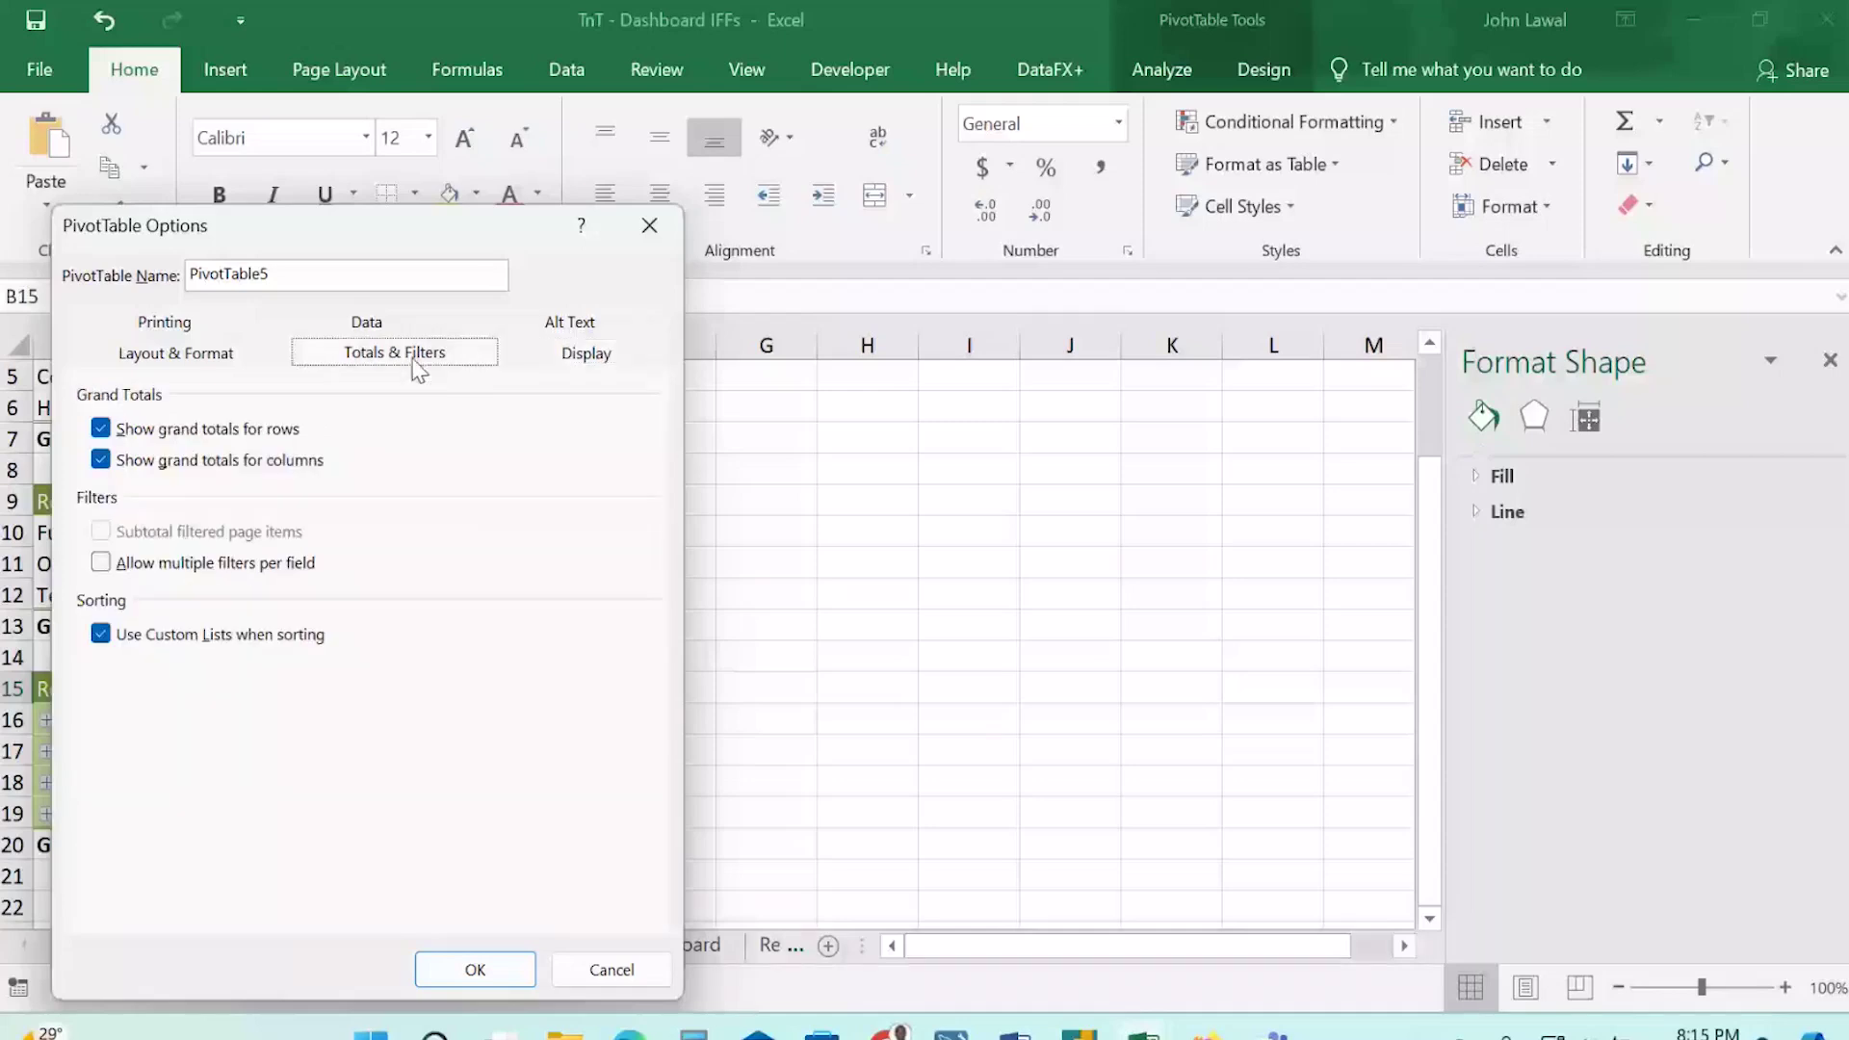
click(165, 323)
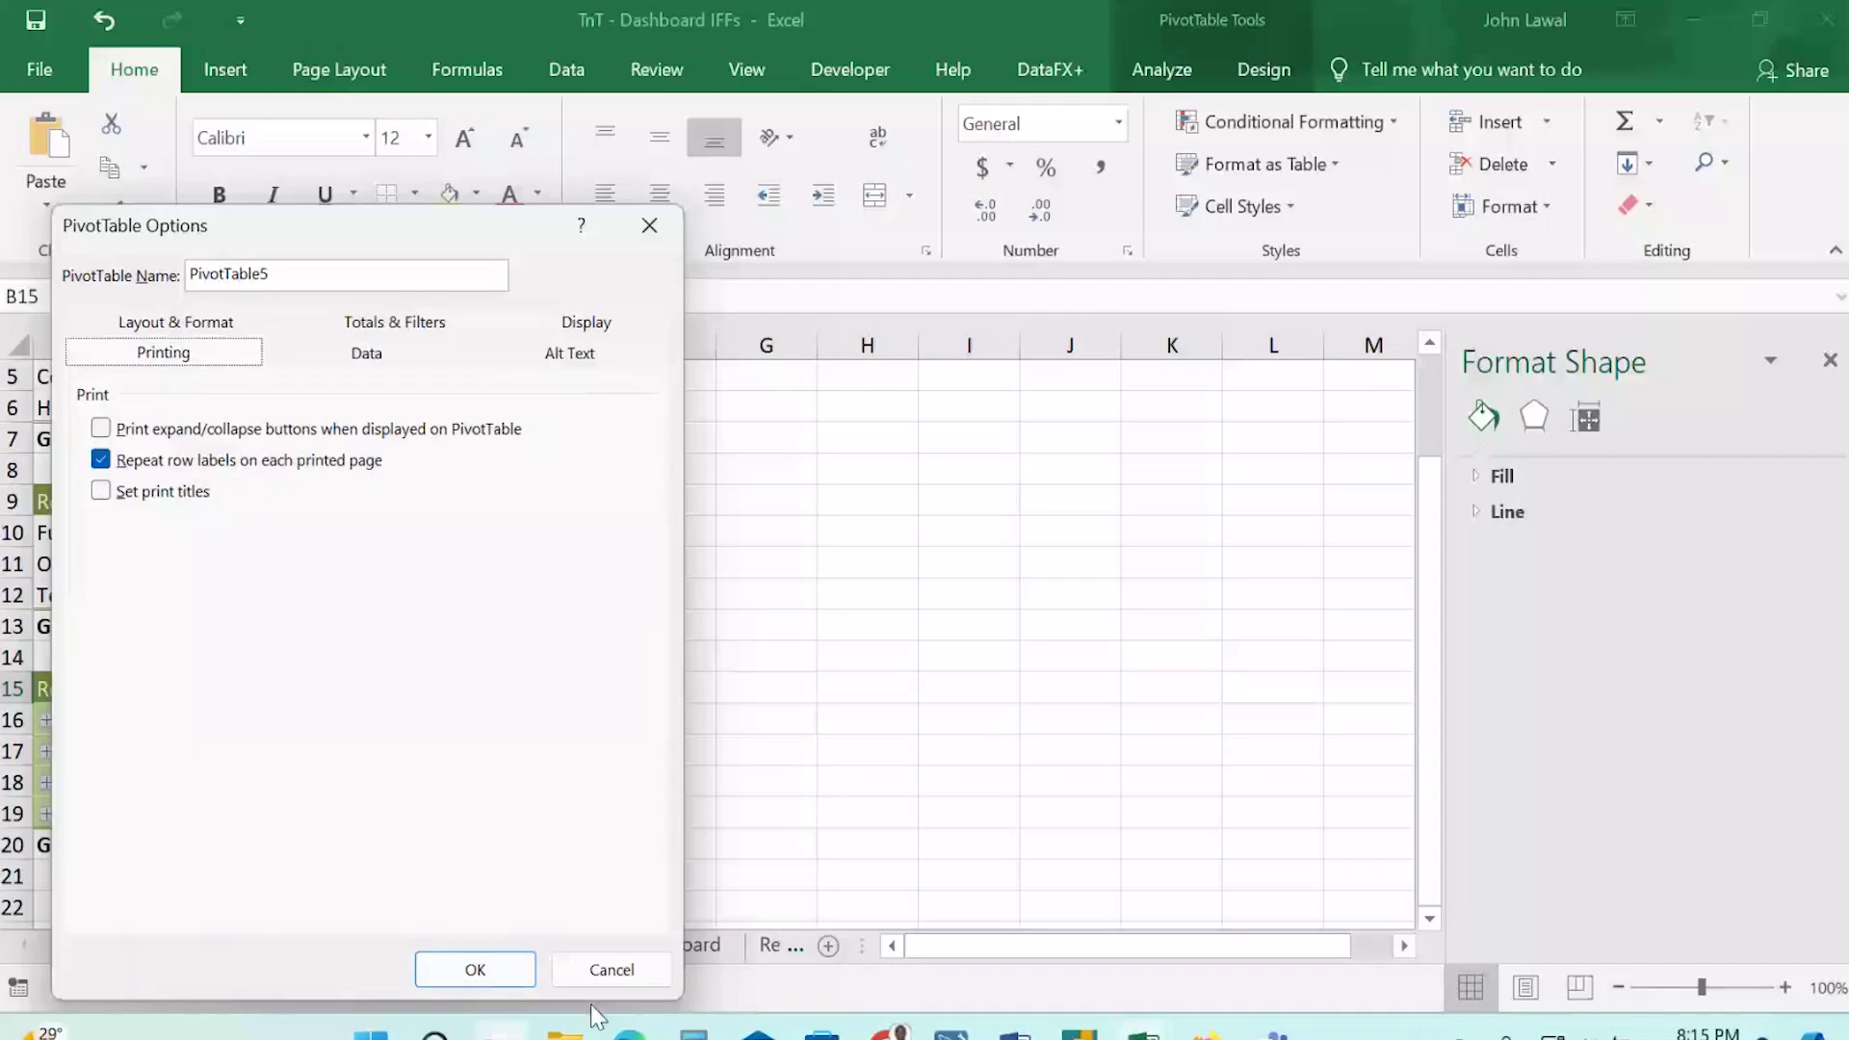
click(635, 973)
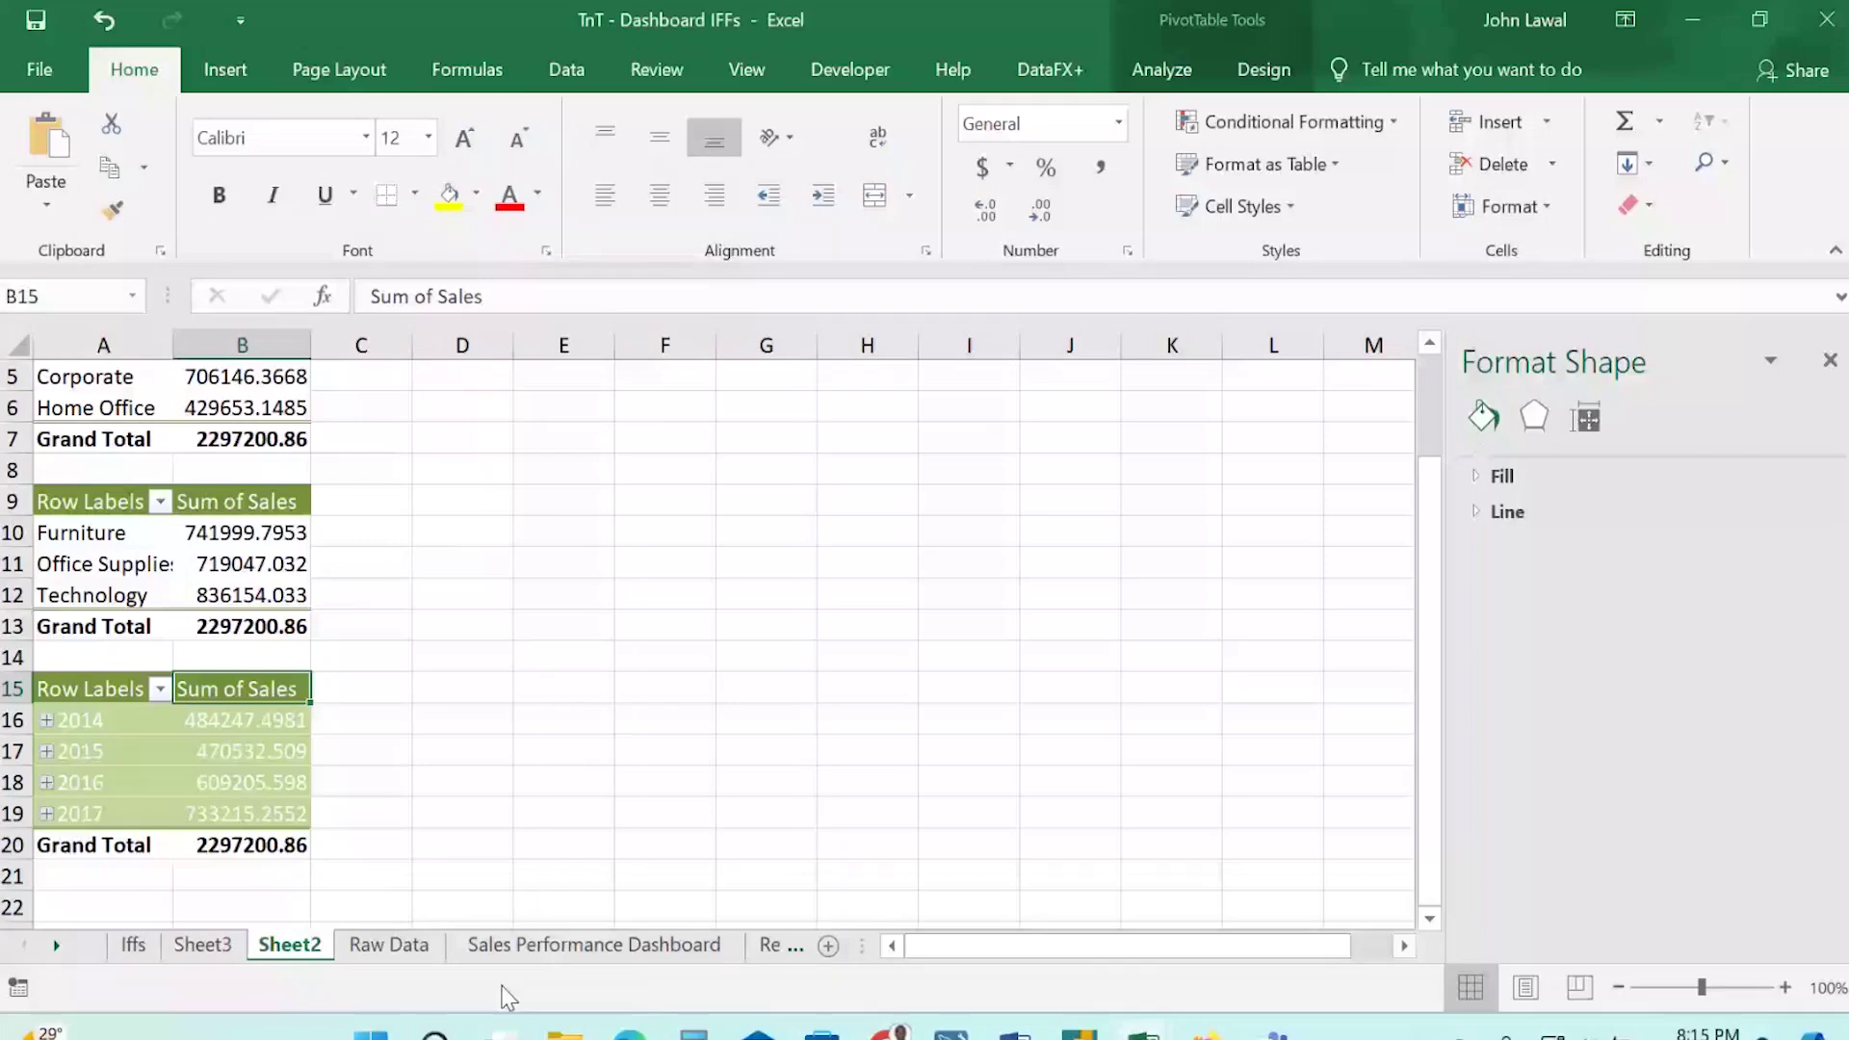
Create a pivot table from the Raw Data sheet on a new worksheet.
key(ctrl+Page_Down)
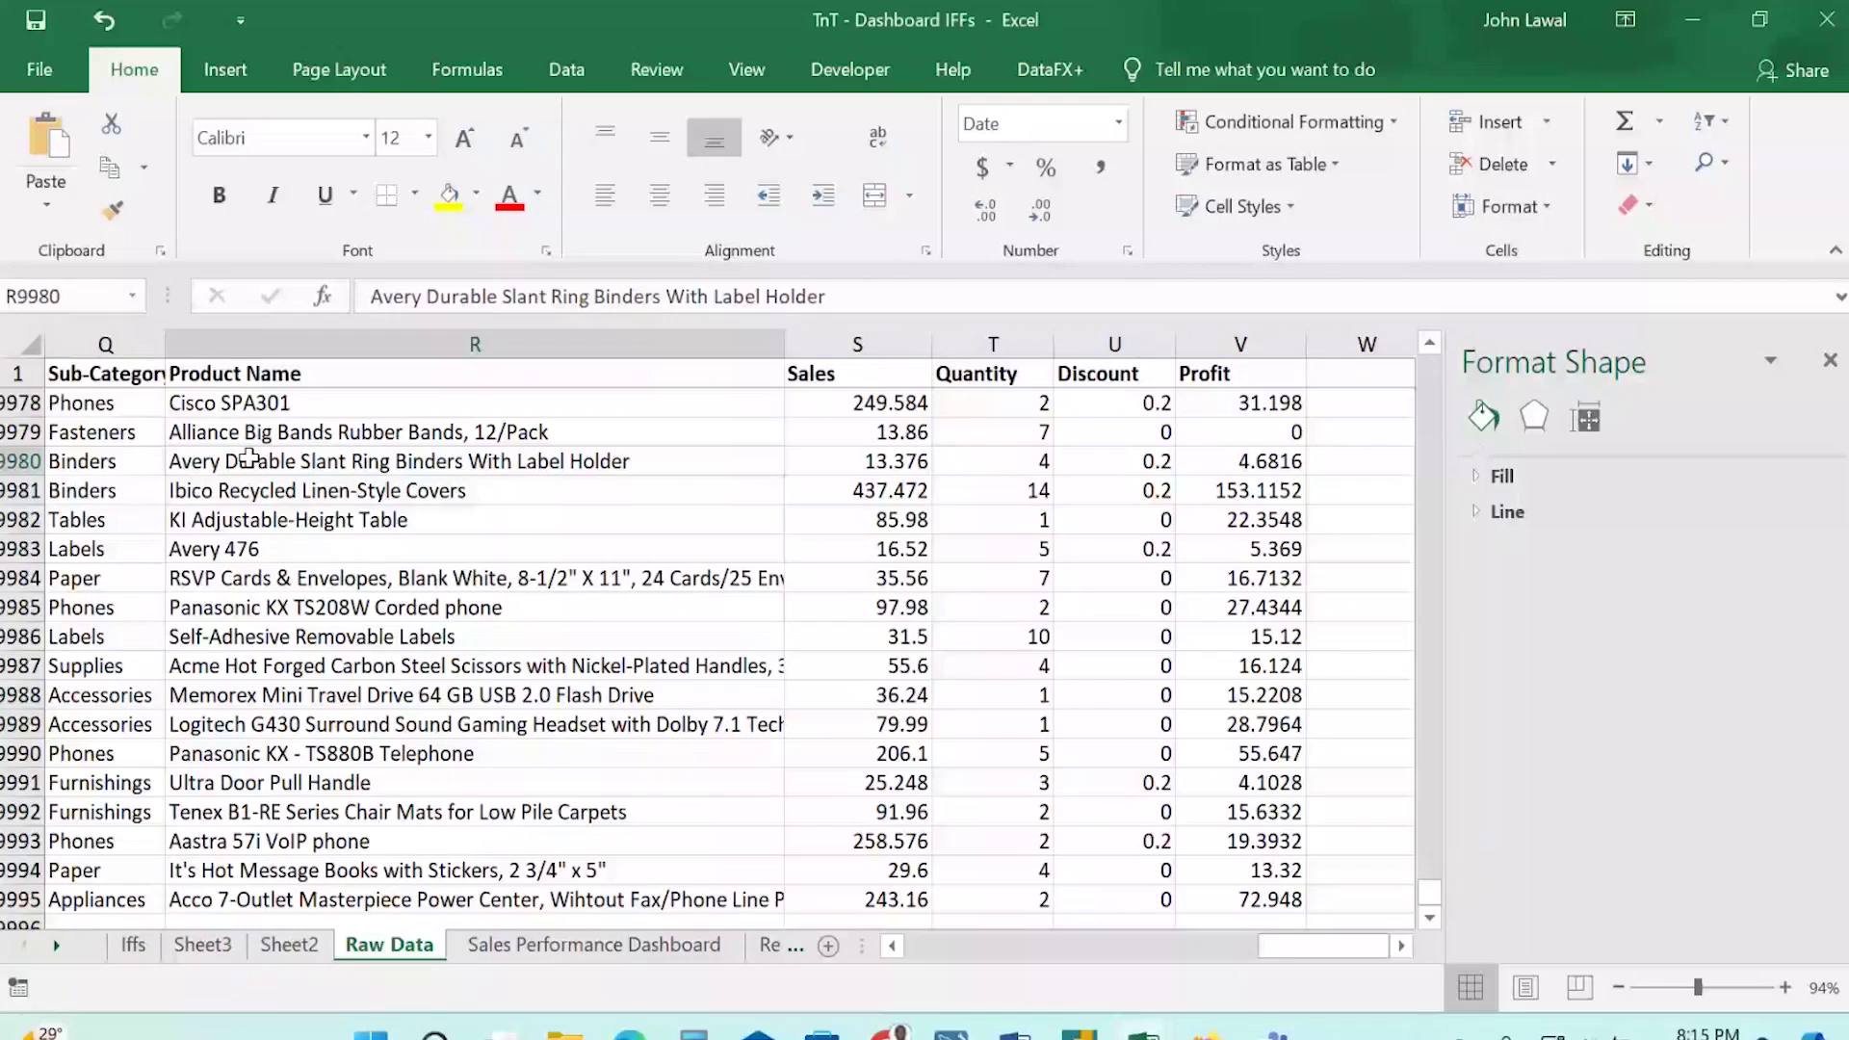
click(224, 69)
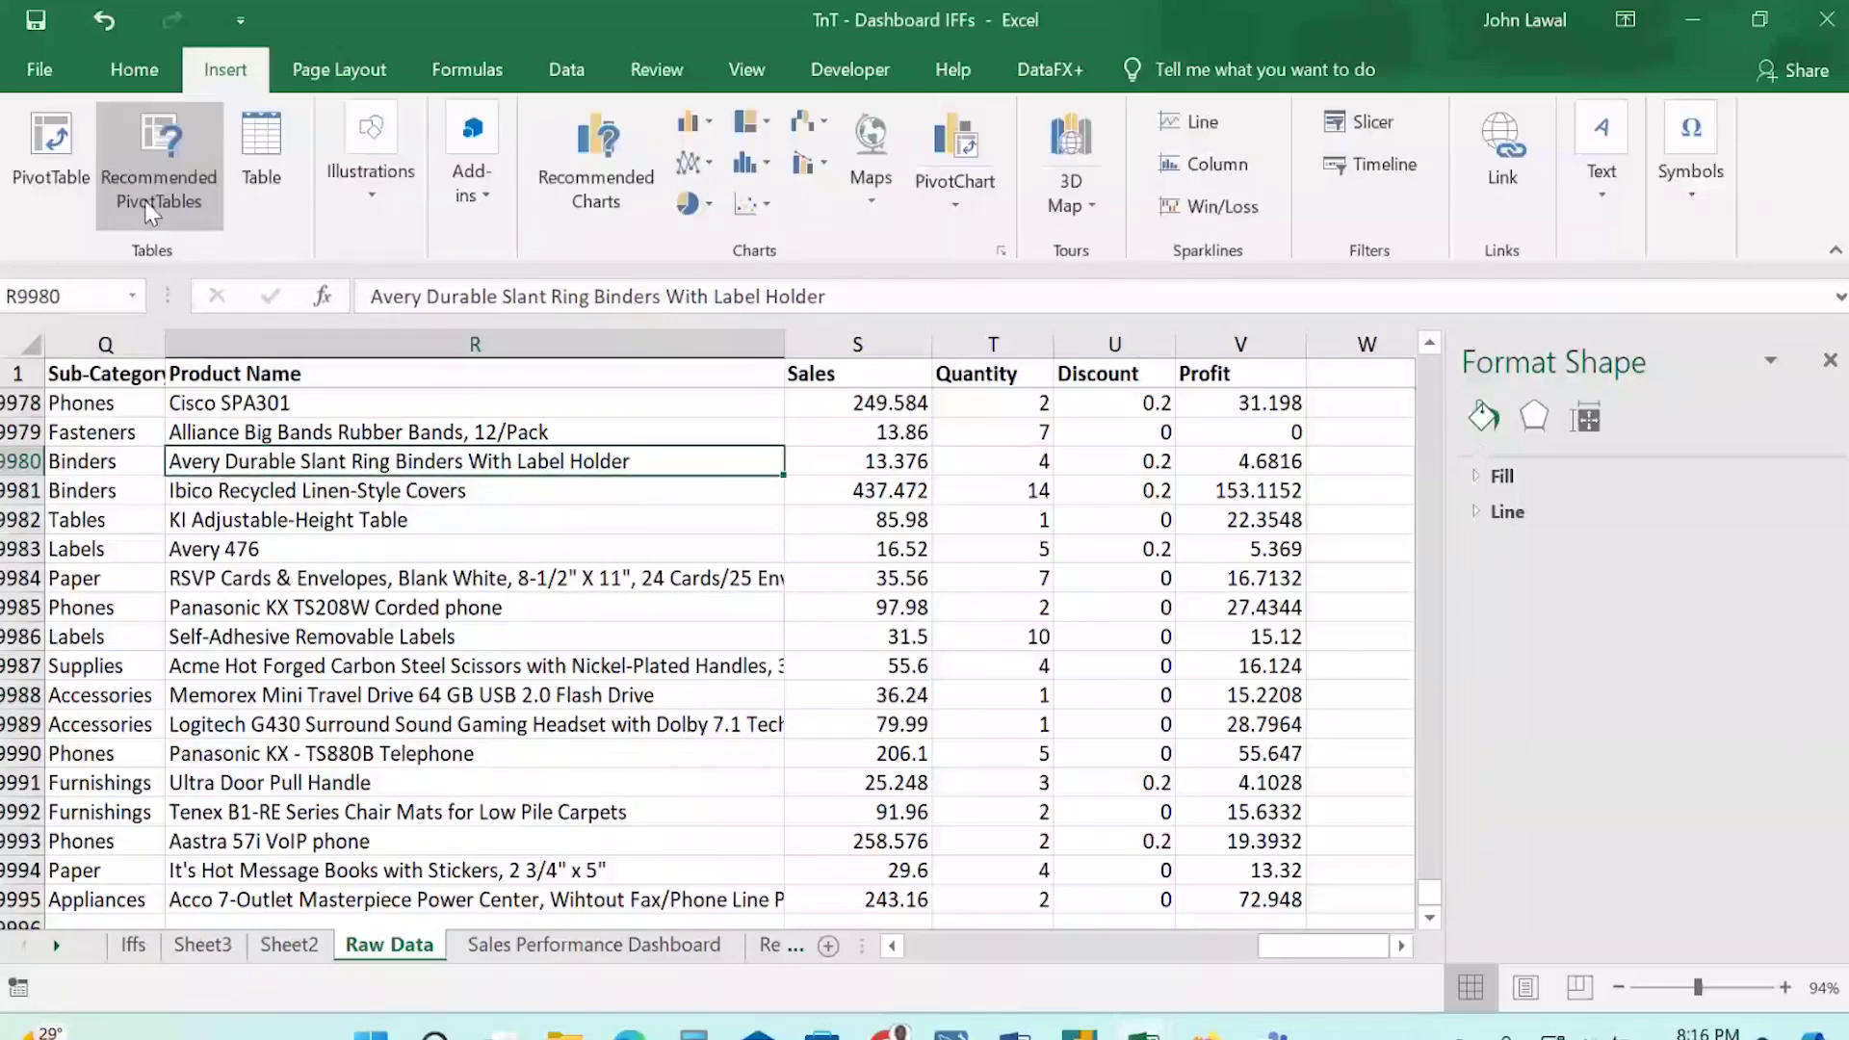
click(46, 183)
key(Return)
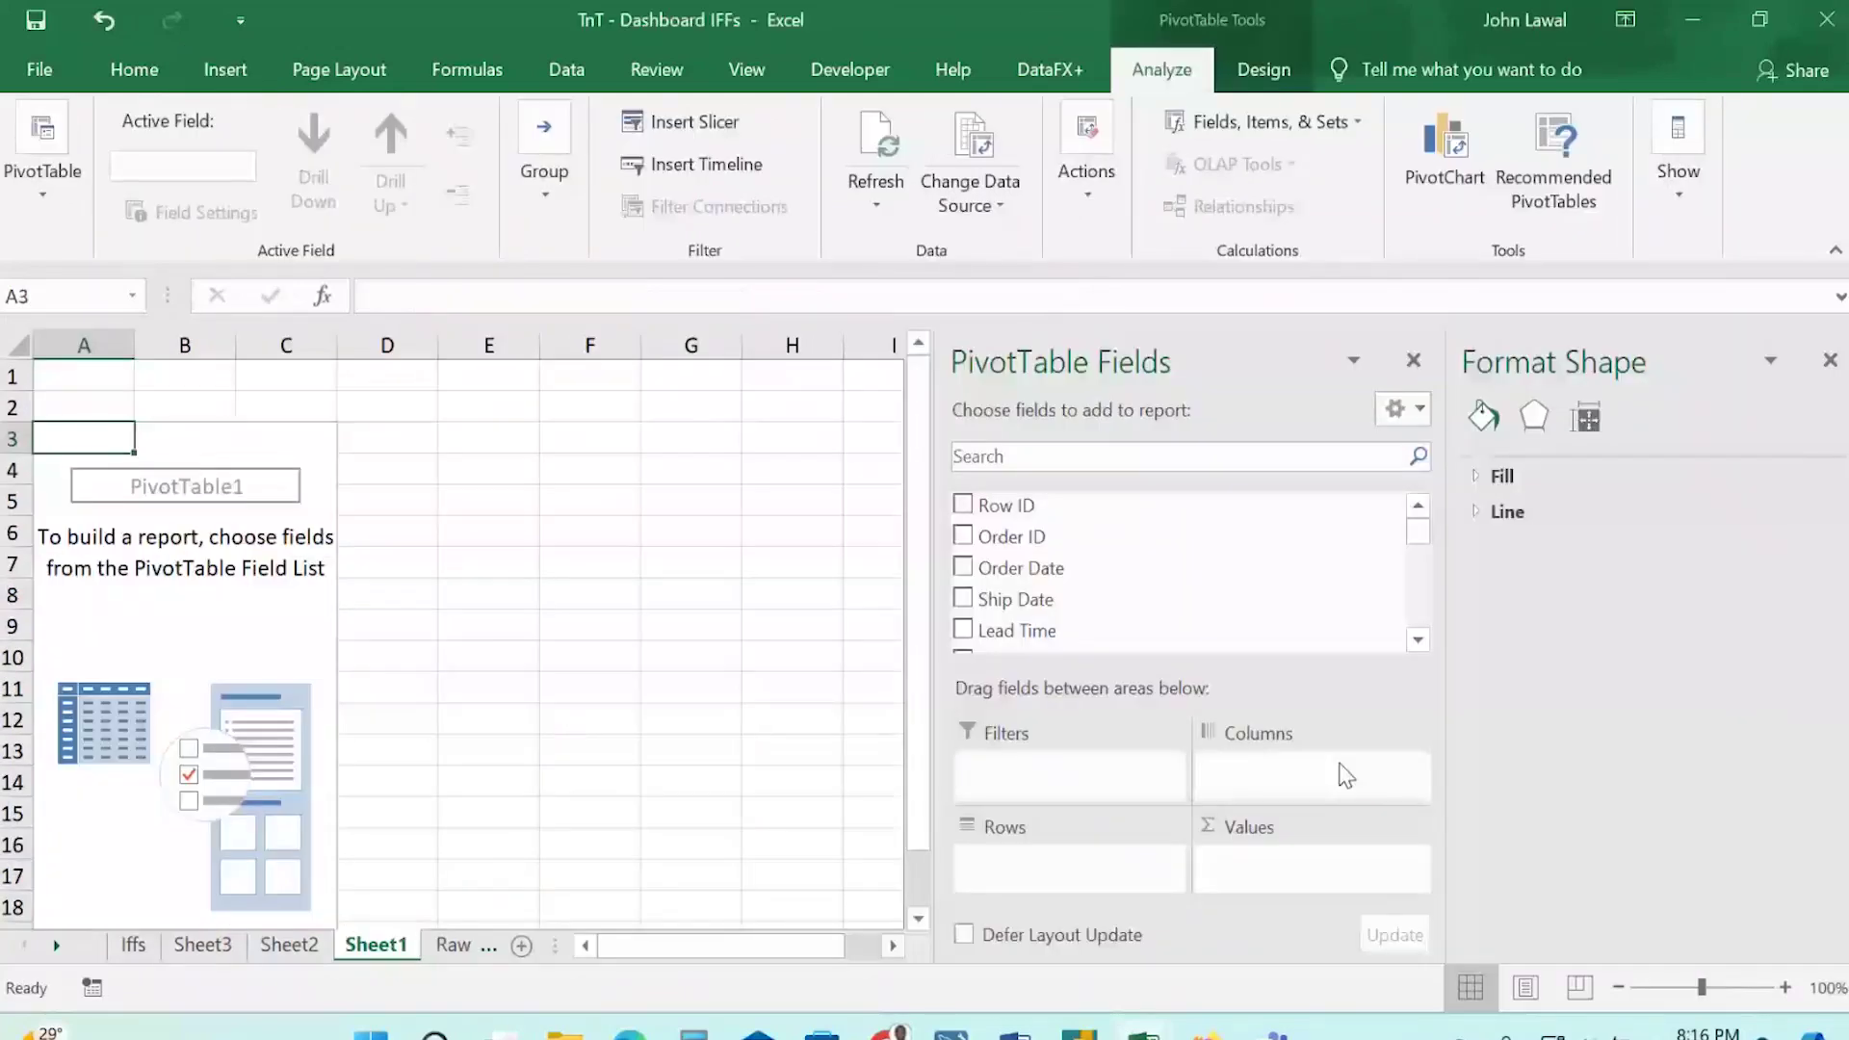
Add the Order Date and Product Name fields as rows and Sales as values in the new pivot table.
click(963, 567)
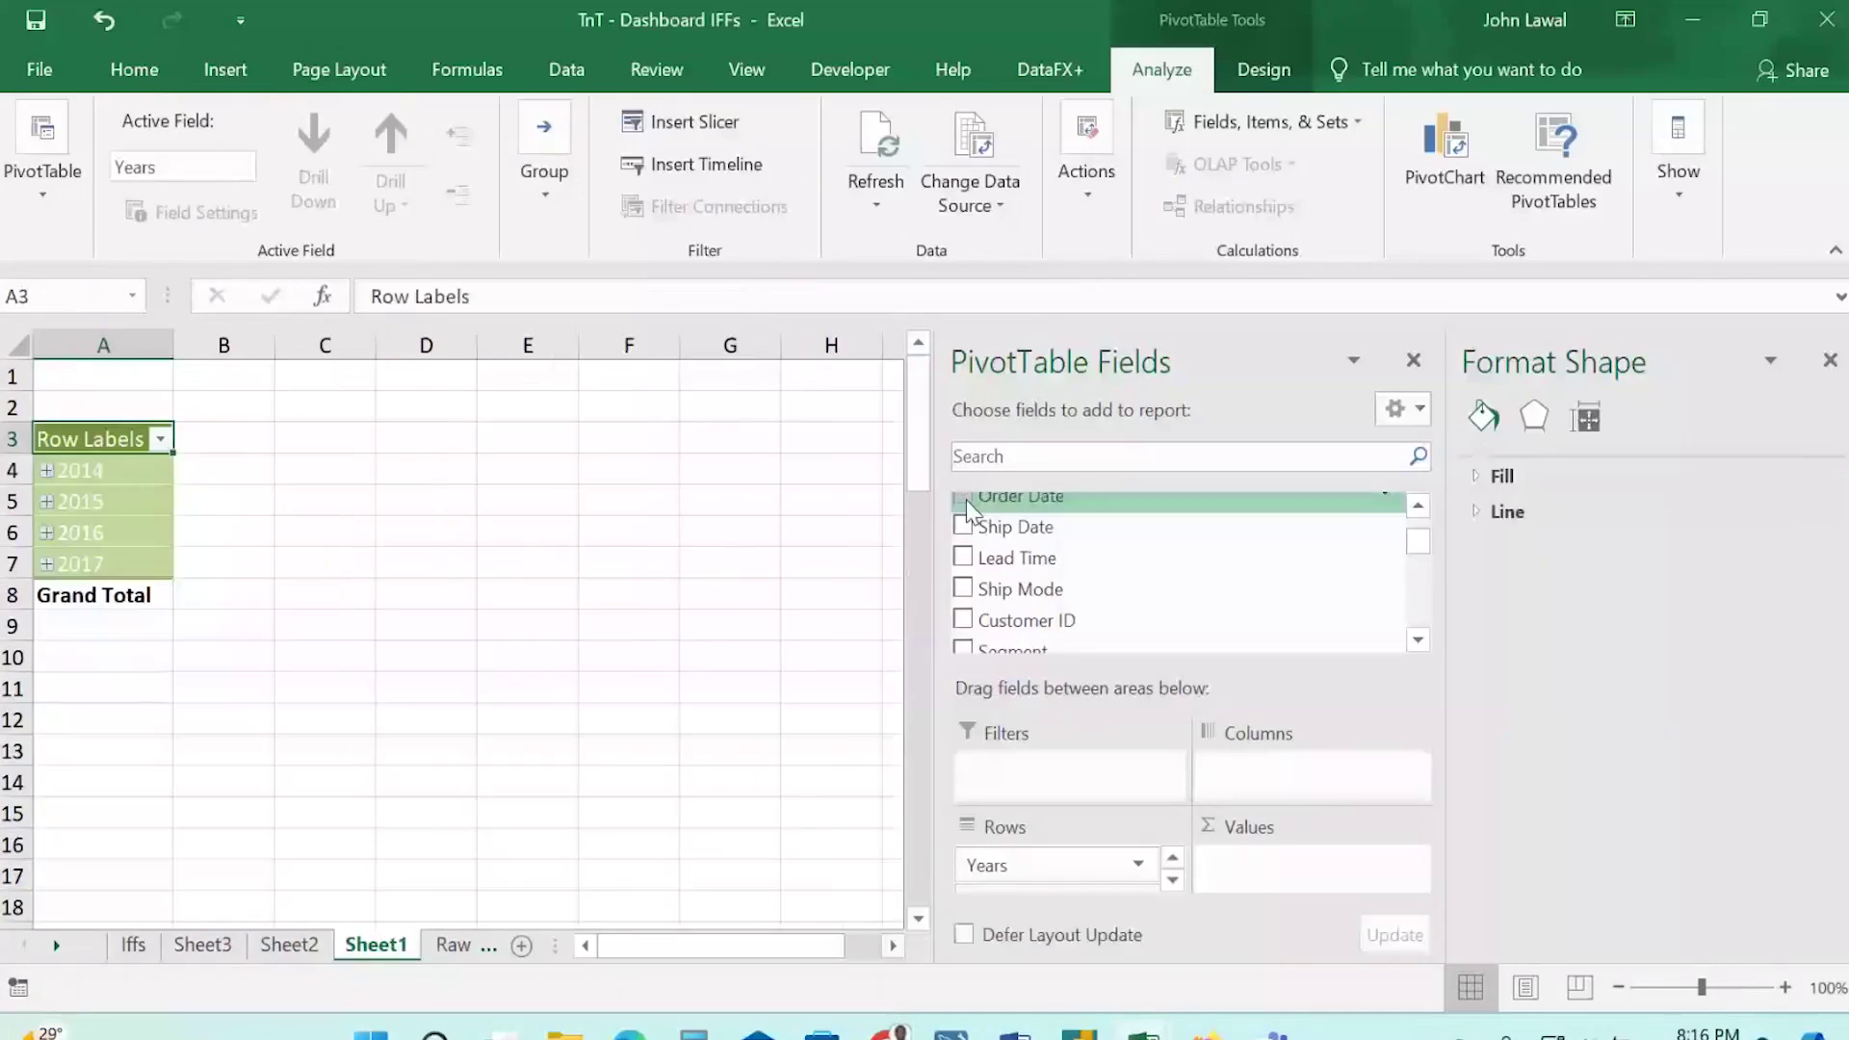
scroll(980, 615, down, 2)
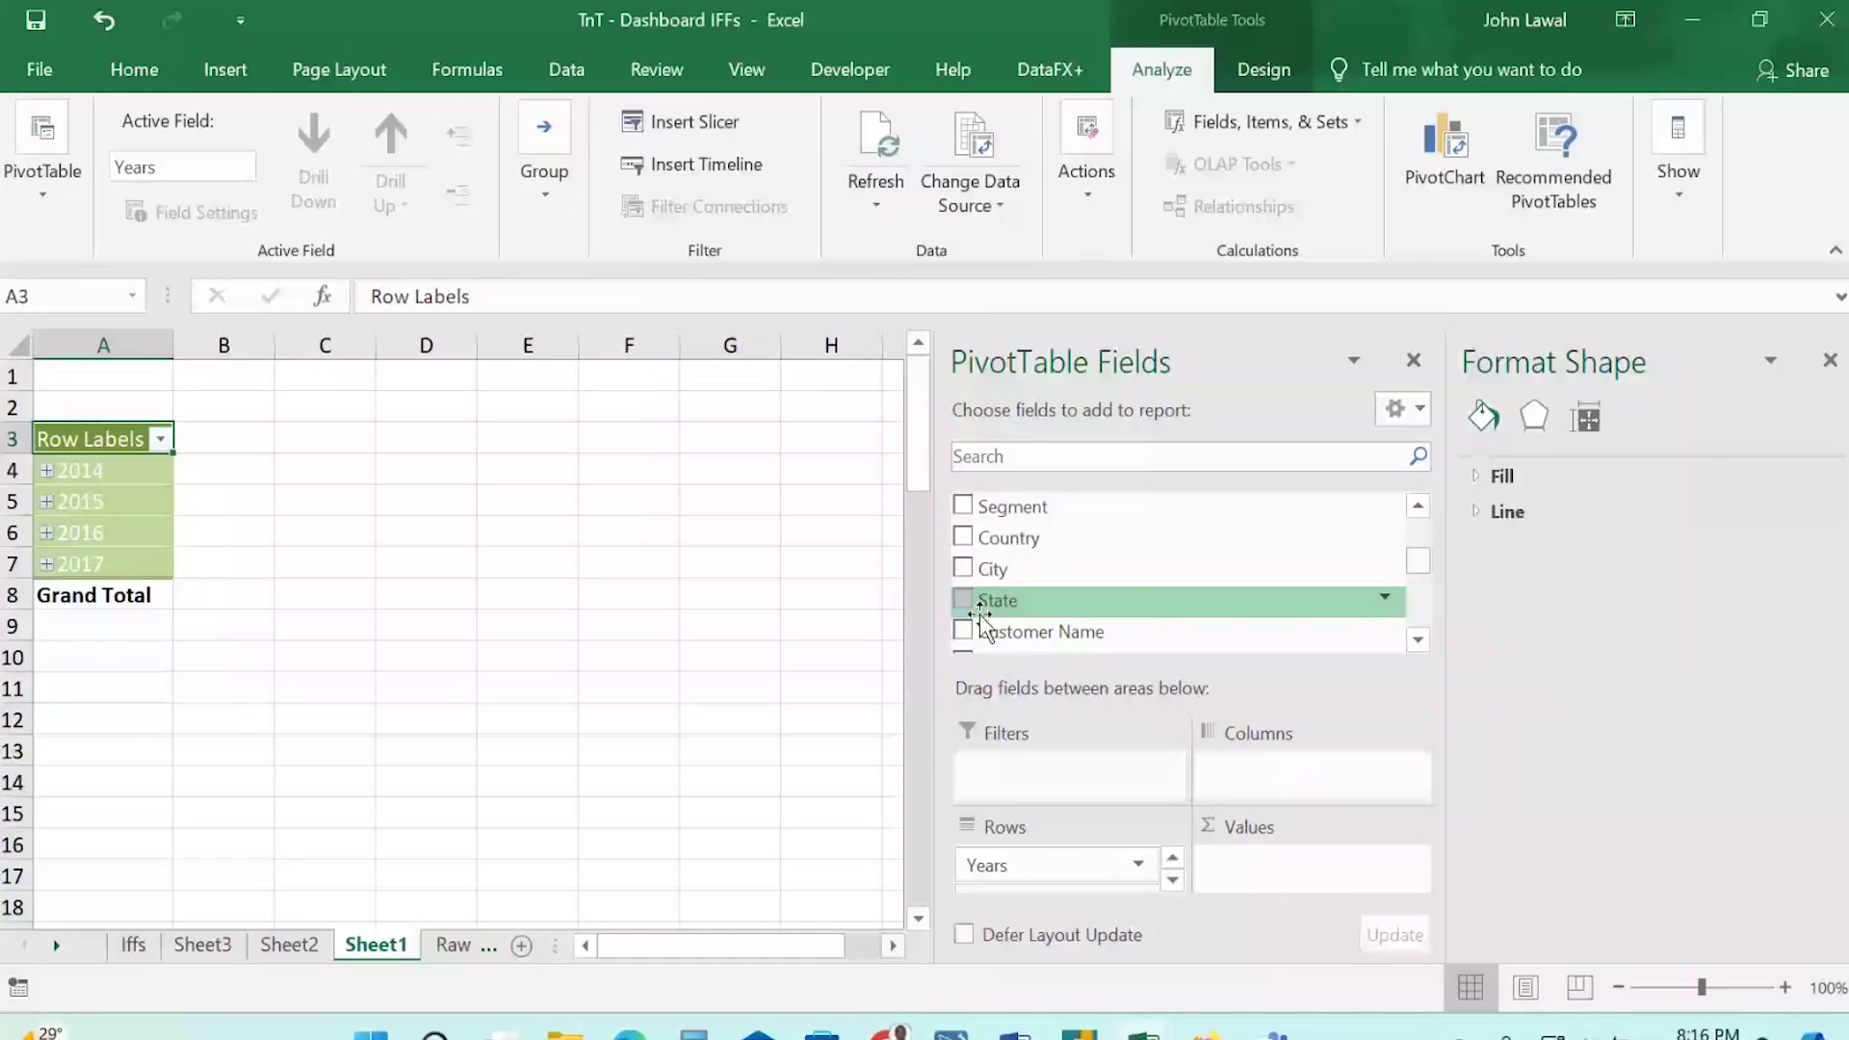
scroll(979, 615, down, 2)
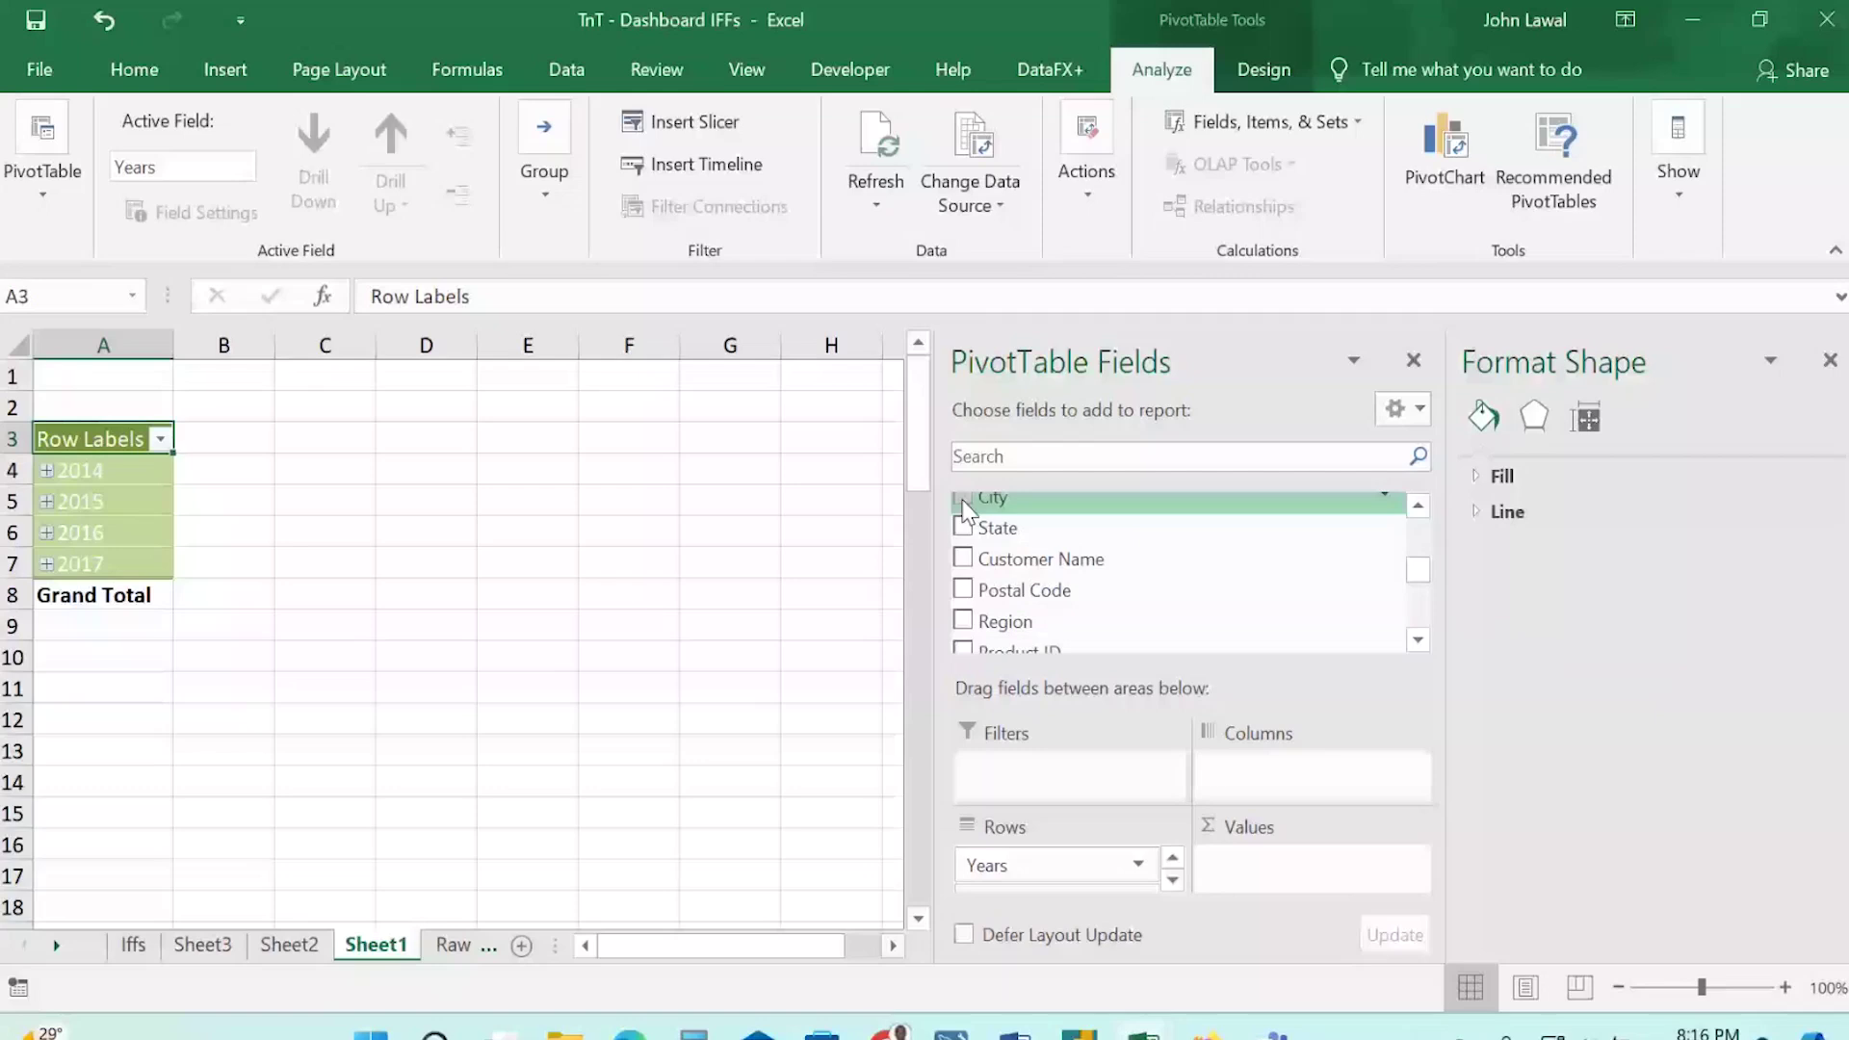
scroll(961, 638, down, 3)
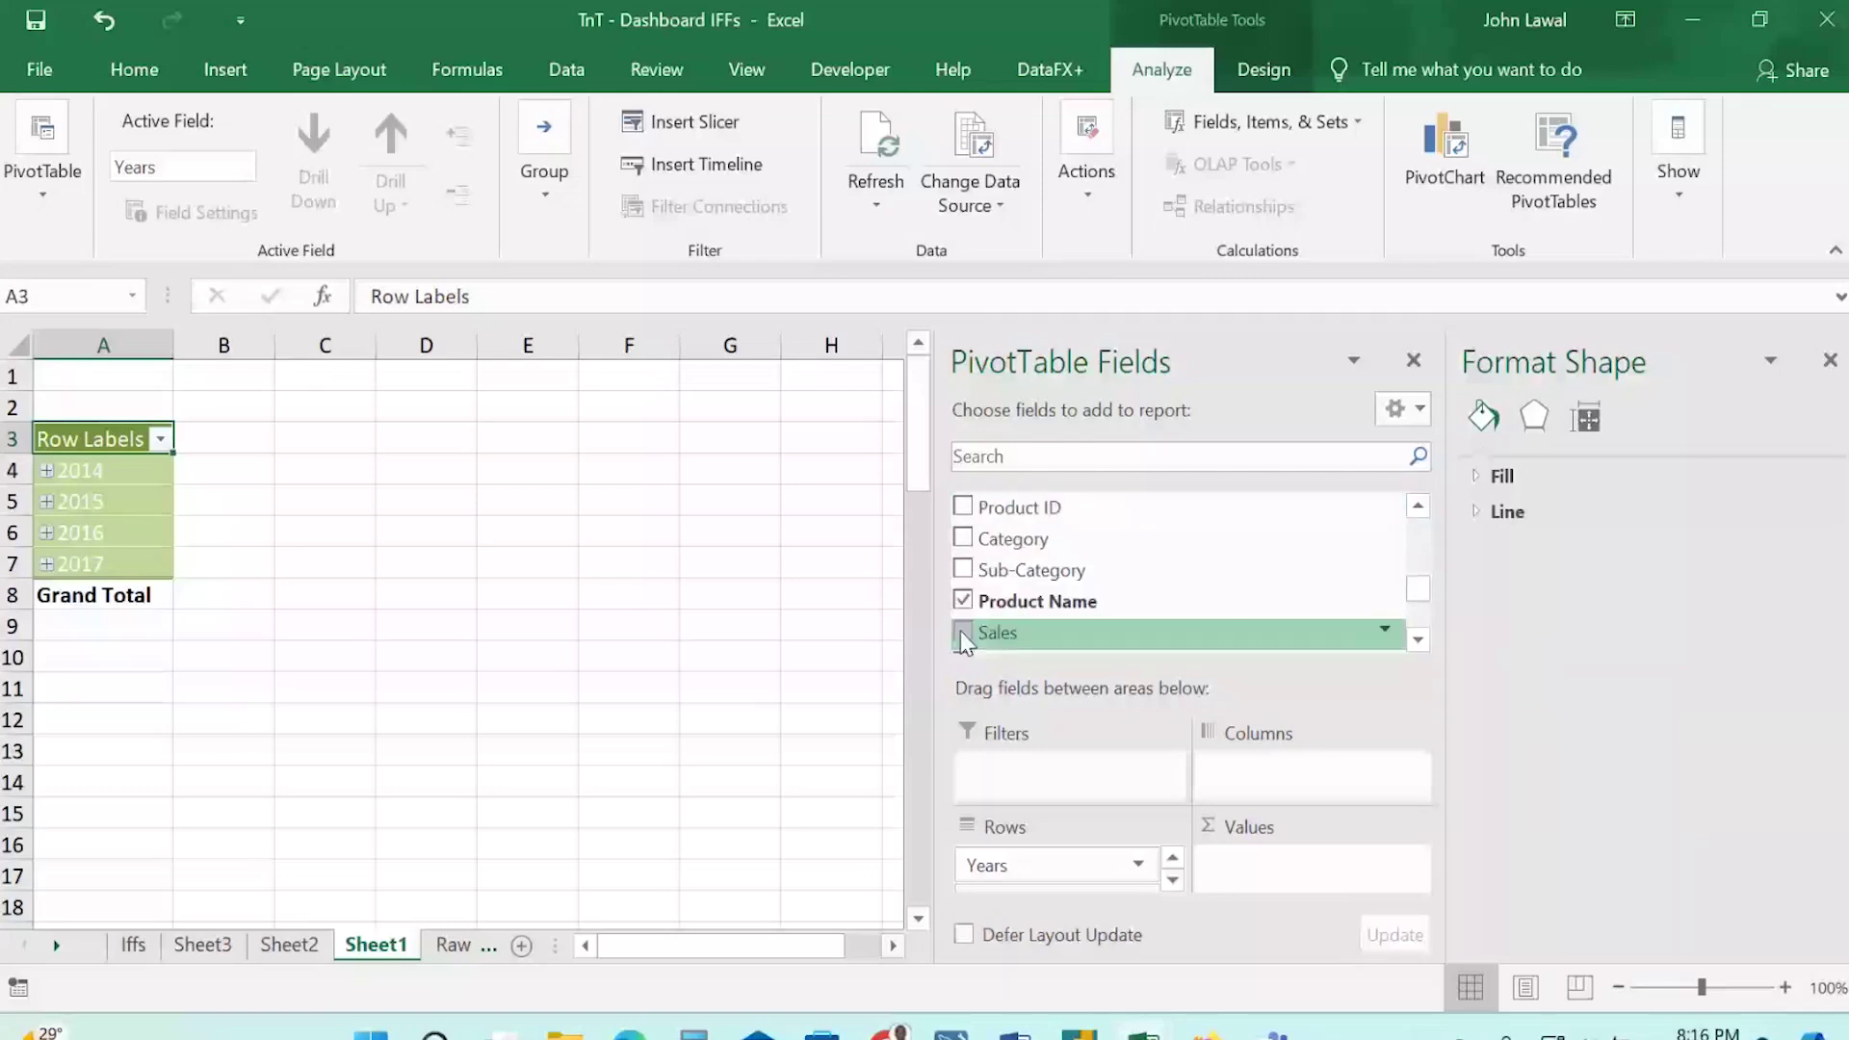
click(961, 632)
scroll(1103, 592, down, 2)
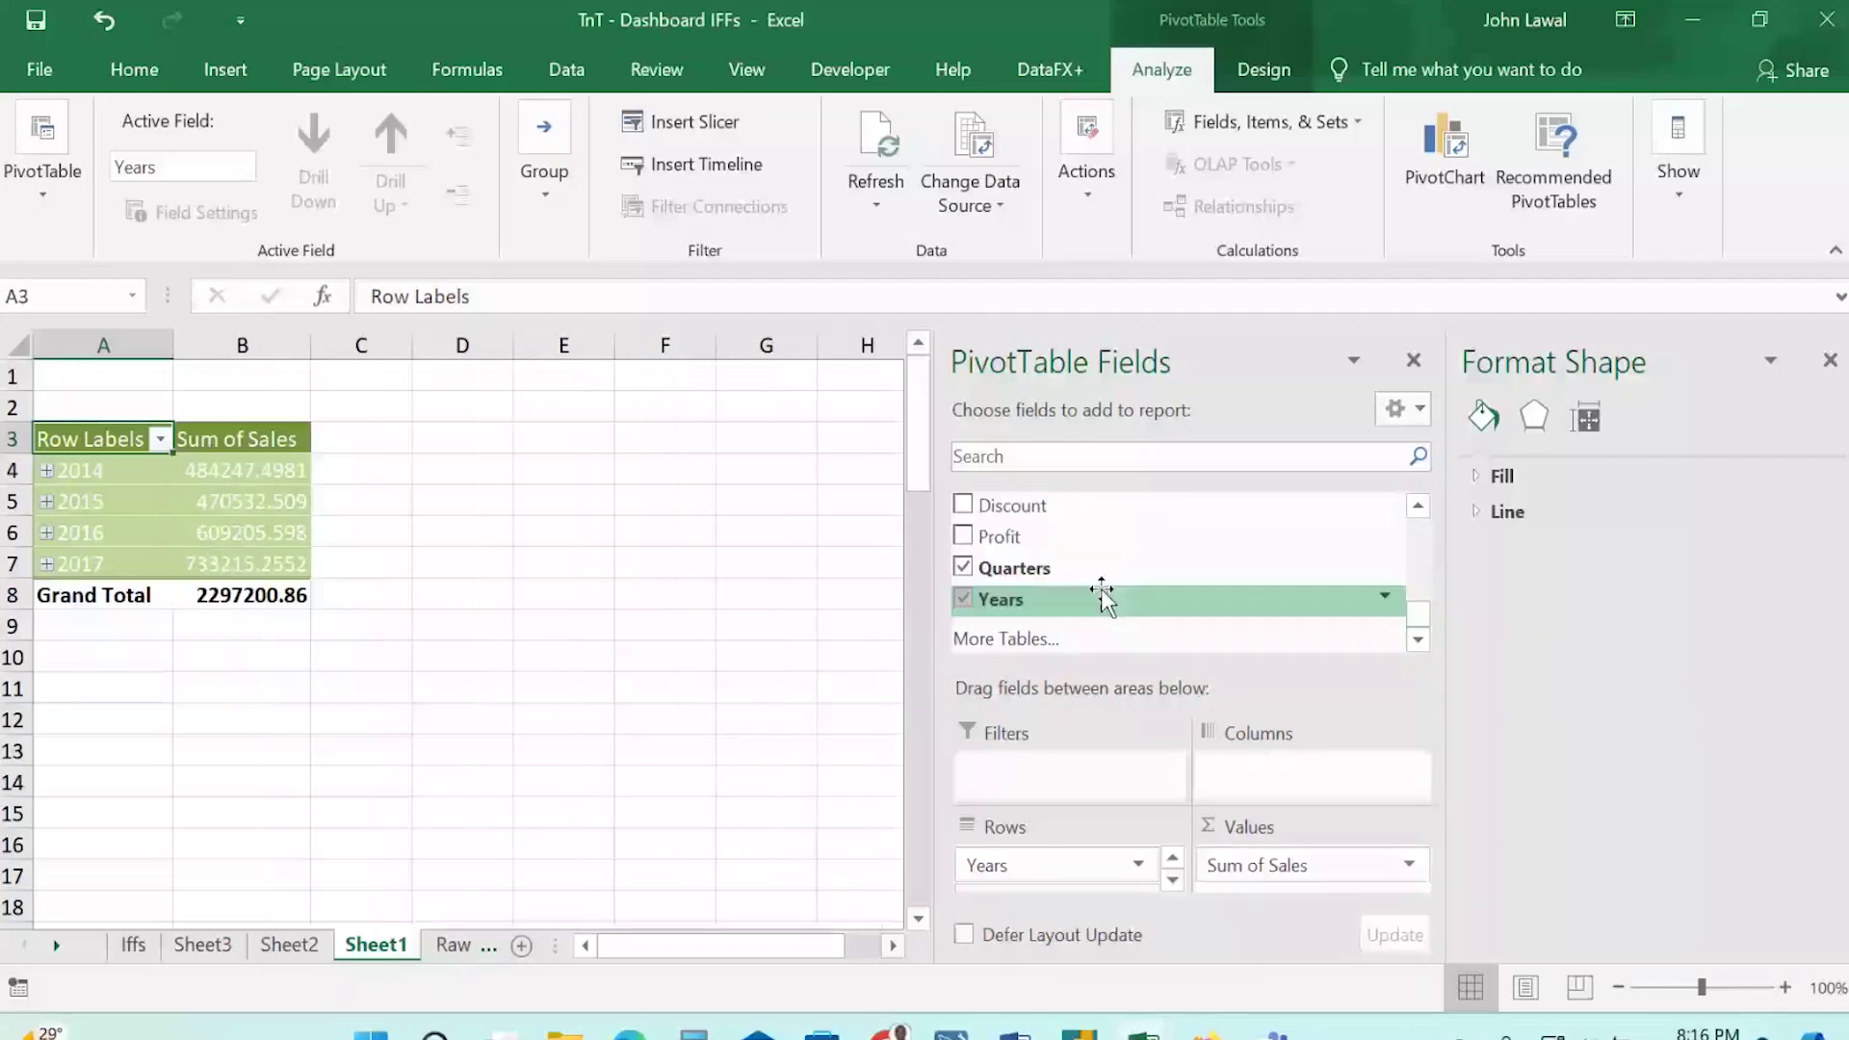